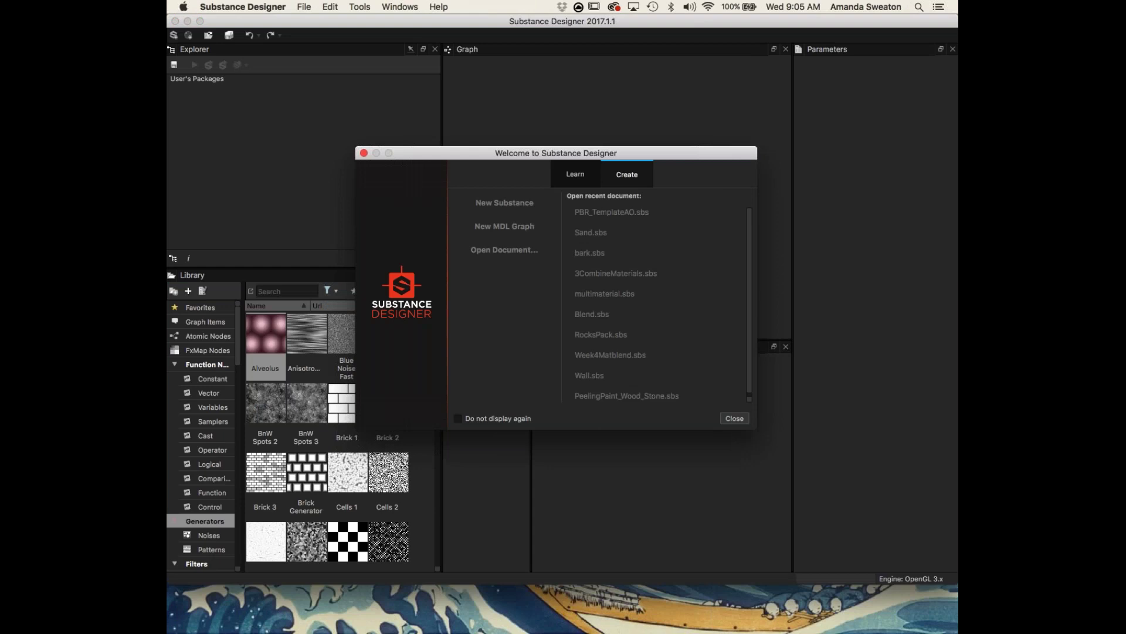
- Close the welcome window, hide the Library panel, and narrow the Explorer to enlarge the graph area
{"action": "left_click", "coordinate": [734, 418]}
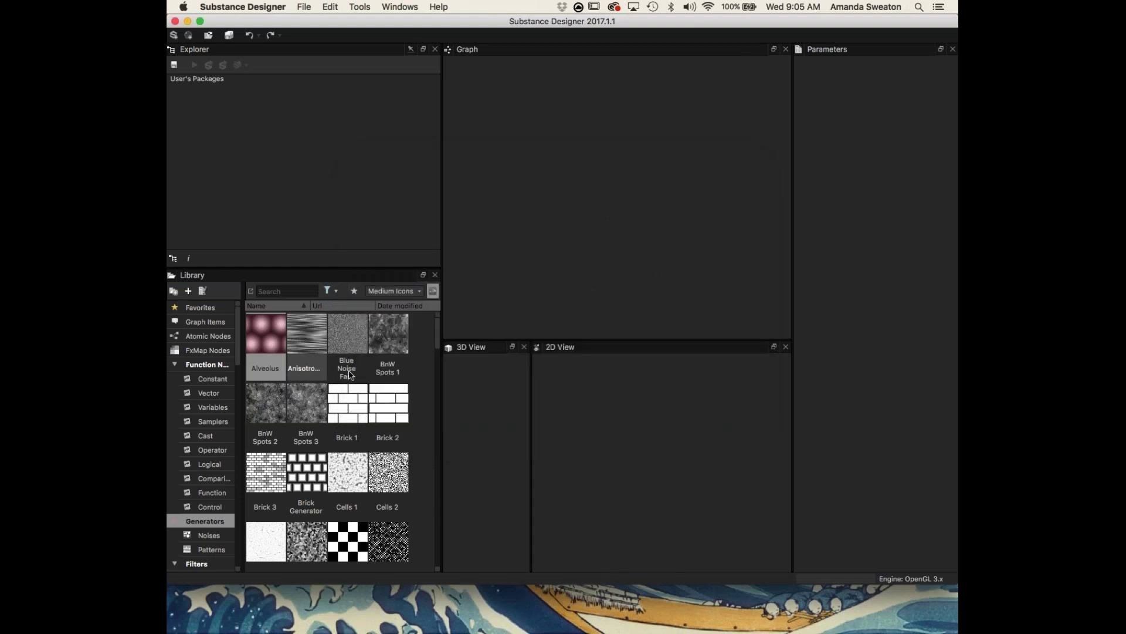
{"action": "left_click", "coordinate": [360, 7]}
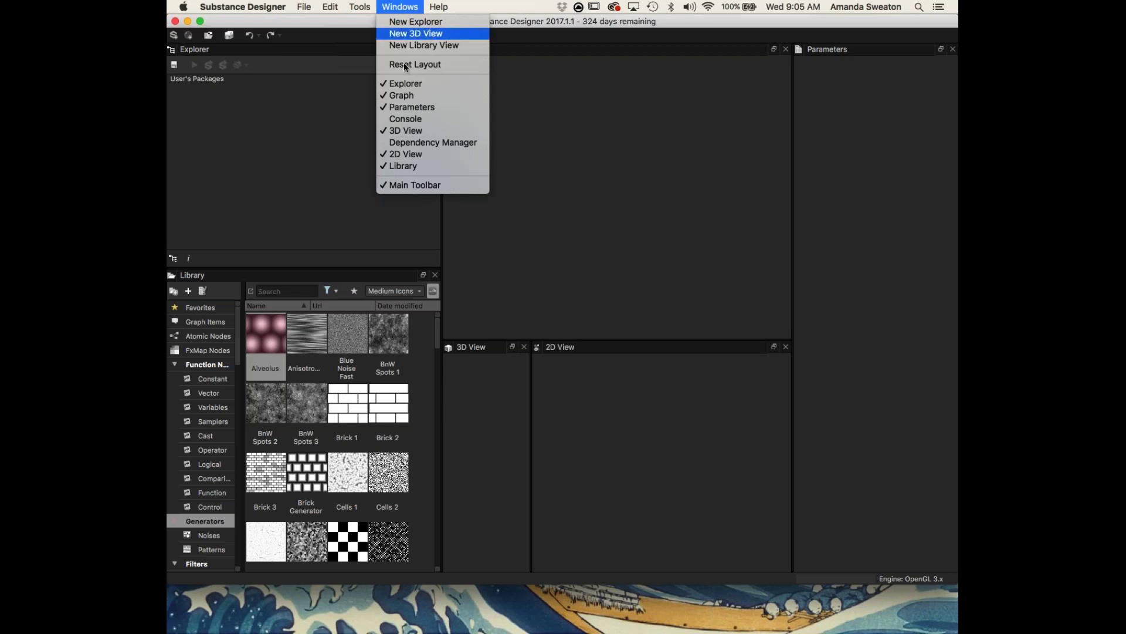
{"action": "left_click", "coordinate": [416, 166]}
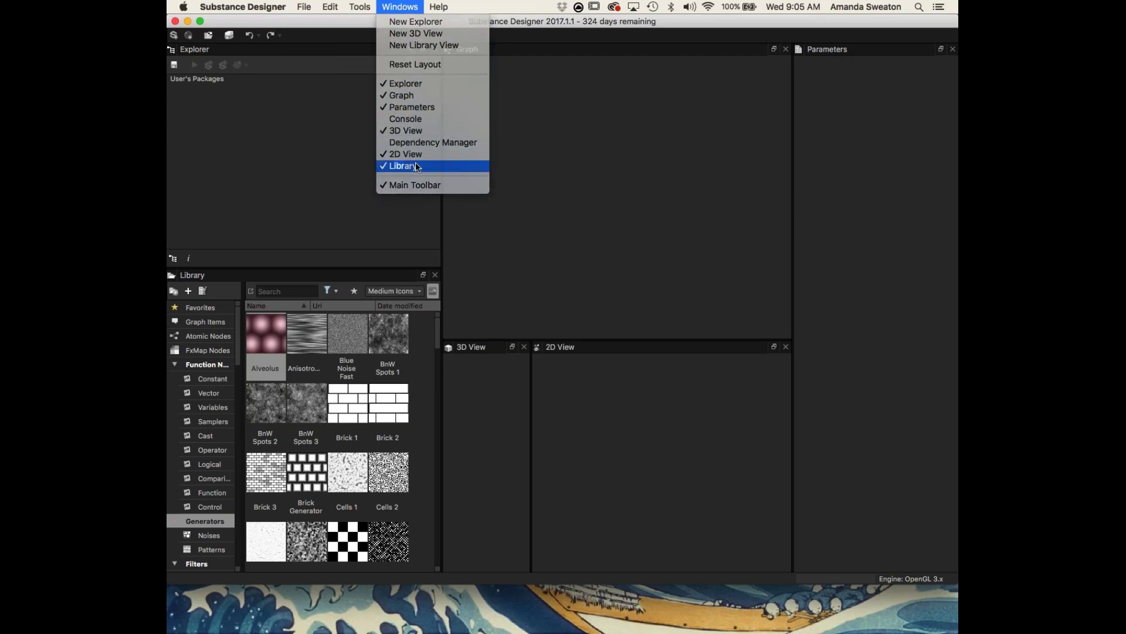
{"action": "left_click_drag", "start_coordinate": [441, 200], "coordinate": [267, 176]}
- Create a substance graph named "Rocks and Cracks Generator" from the Physically Based (Metallic/Roughness) template
{"action": "left_click", "coordinate": [303, 7]}
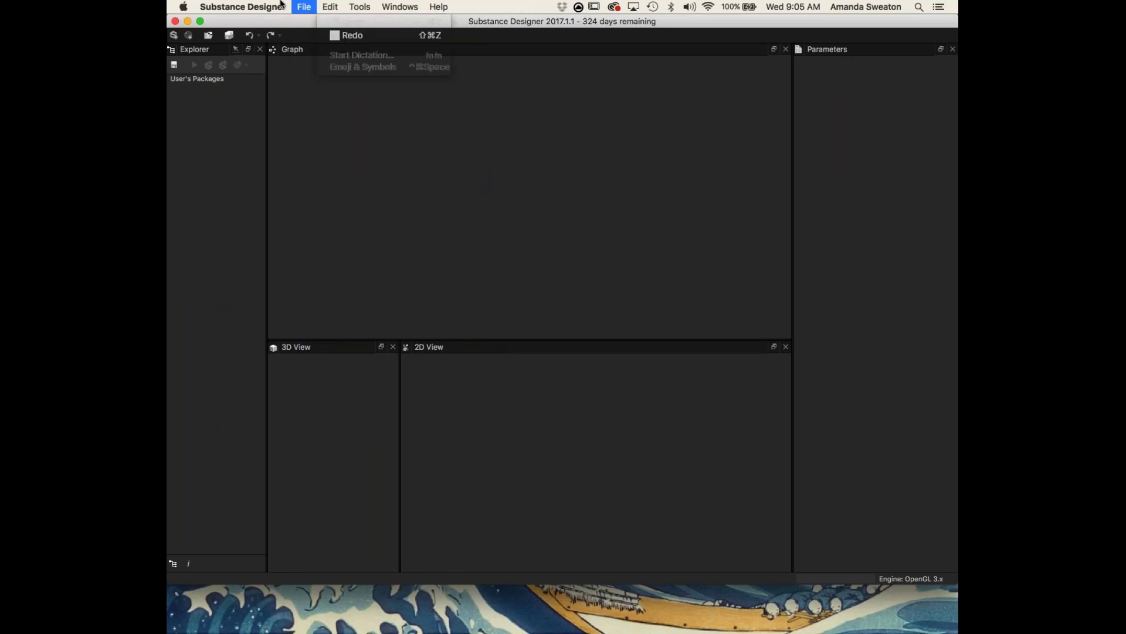
{"action": "left_click", "coordinate": [328, 25]}
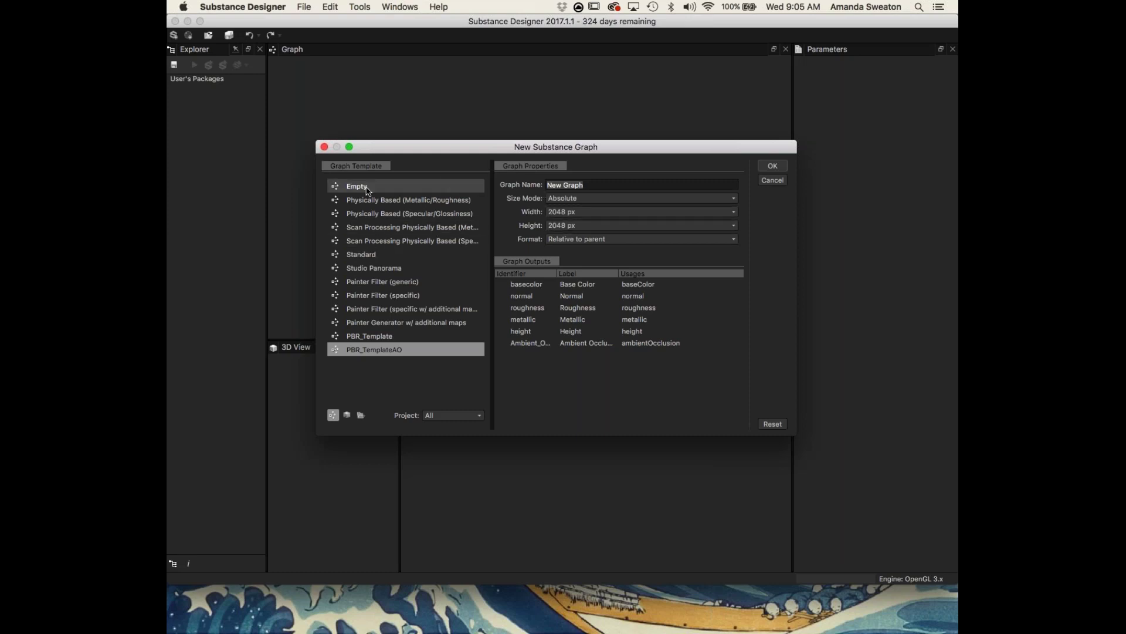
{"action": "left_click", "coordinate": [390, 200]}
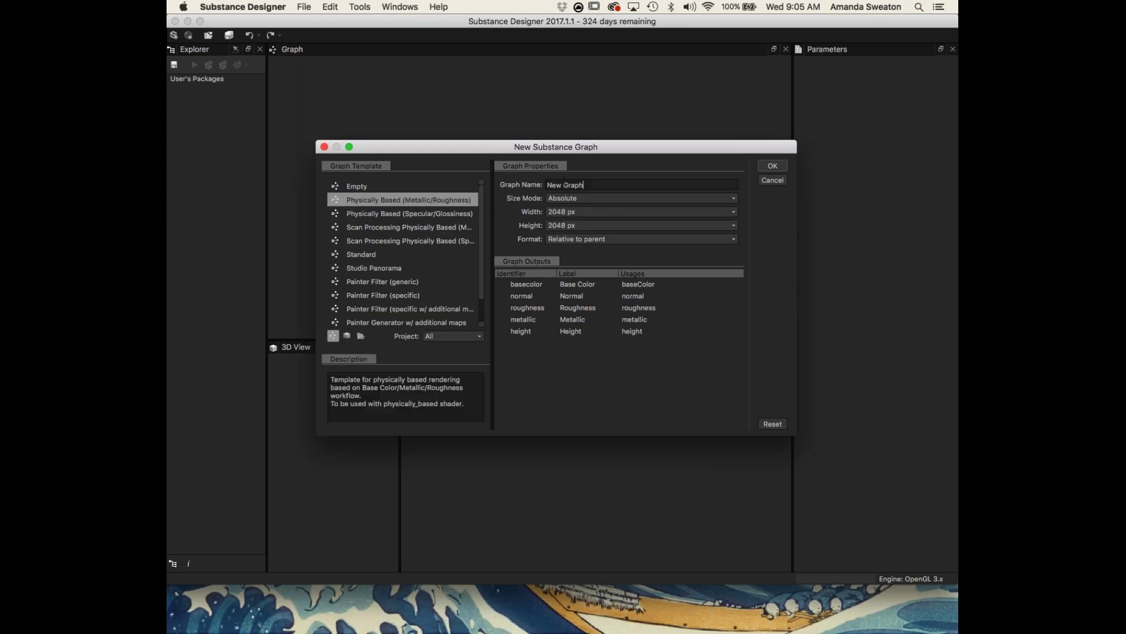
{"action": "type", "text": "Rocks and Cracks Generator"}
{"action": "left_click", "coordinate": [773, 166]}
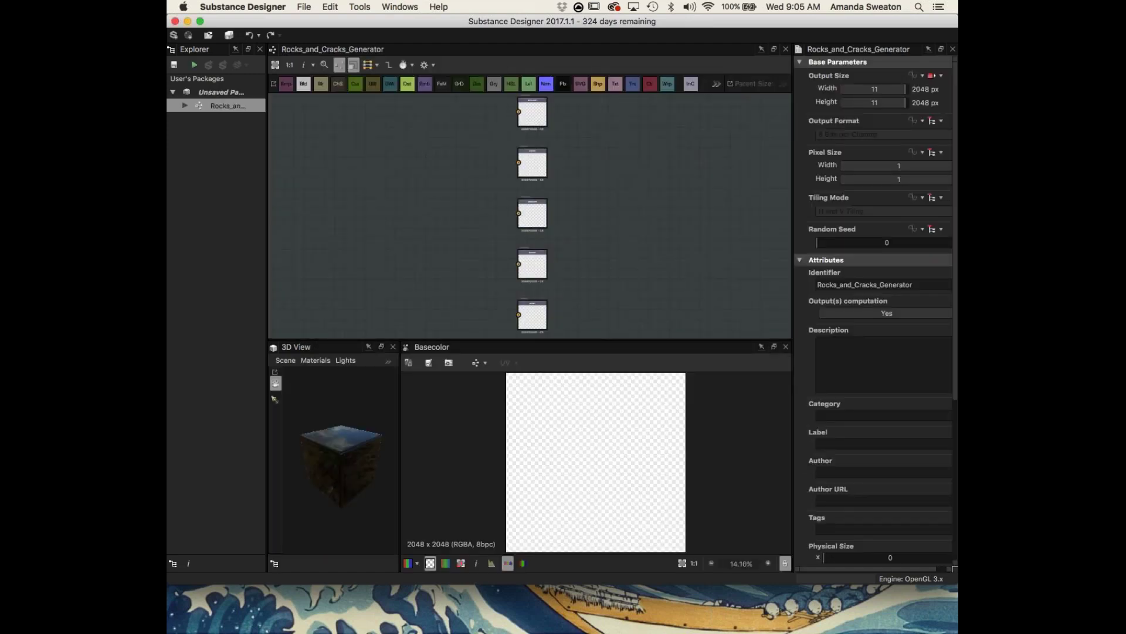
{"action": "key", "text": "super+Tab"}
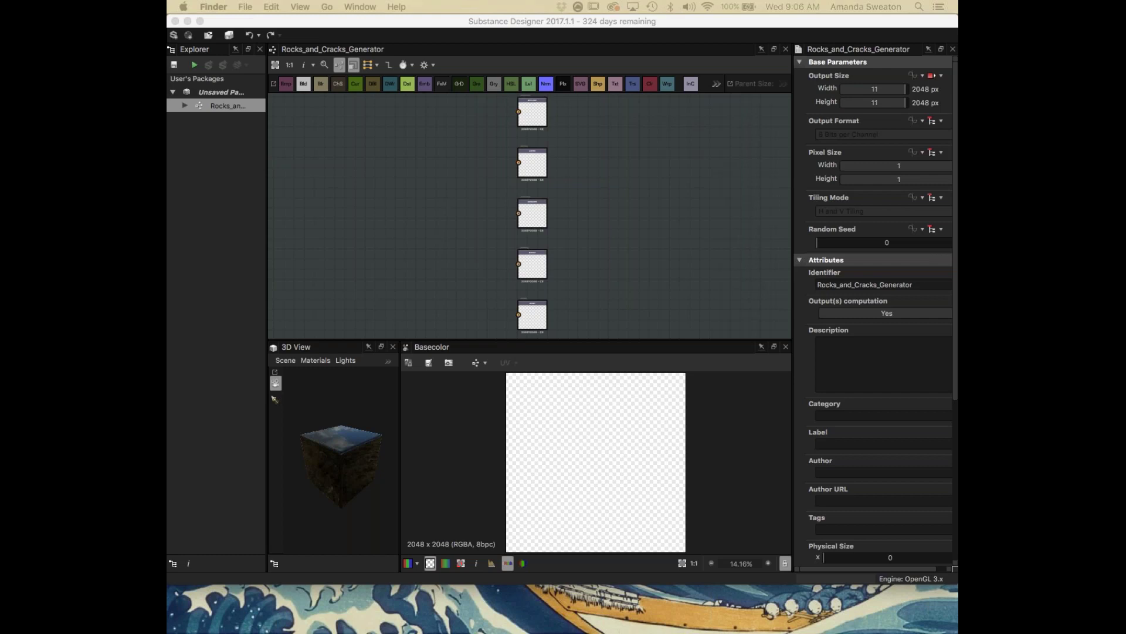
{"action": "left_click", "coordinate": [372, 95]}
{"action": "middle_click_drag", "start_coordinate": [358, 176], "coordinate": [576, 183]}
{"action": "scroll", "coordinate": [598, 172], "scroll_direction": "down", "scroll_amount": 1}
{"action": "scroll", "coordinate": [598, 172], "scroll_direction": "up", "scroll_amount": 1}
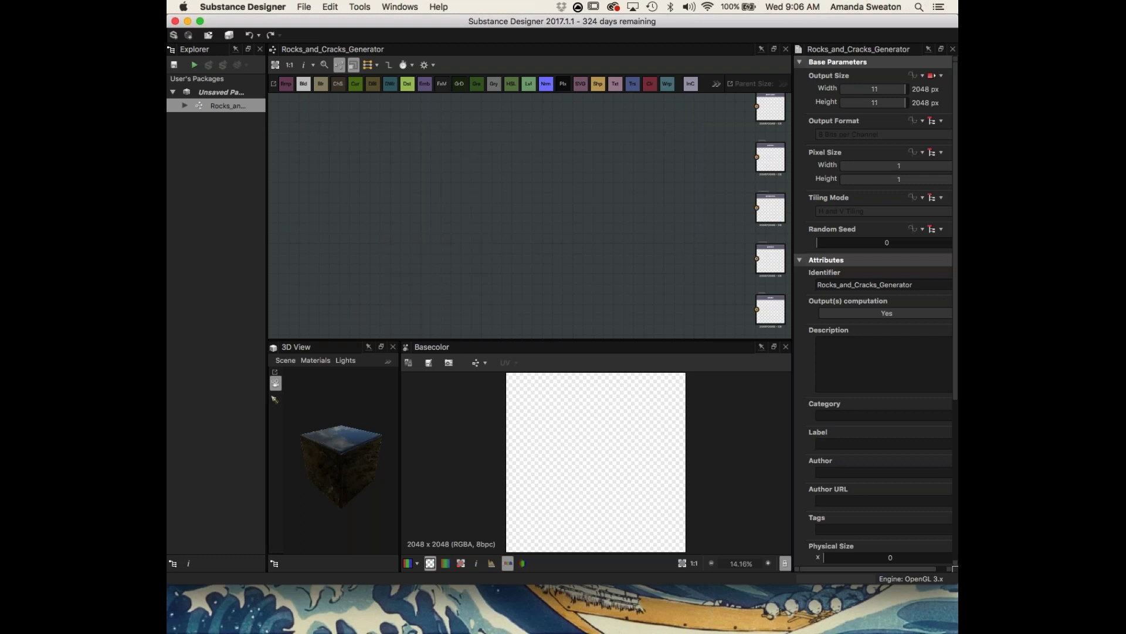
{"action": "left_click", "coordinate": [304, 7]}
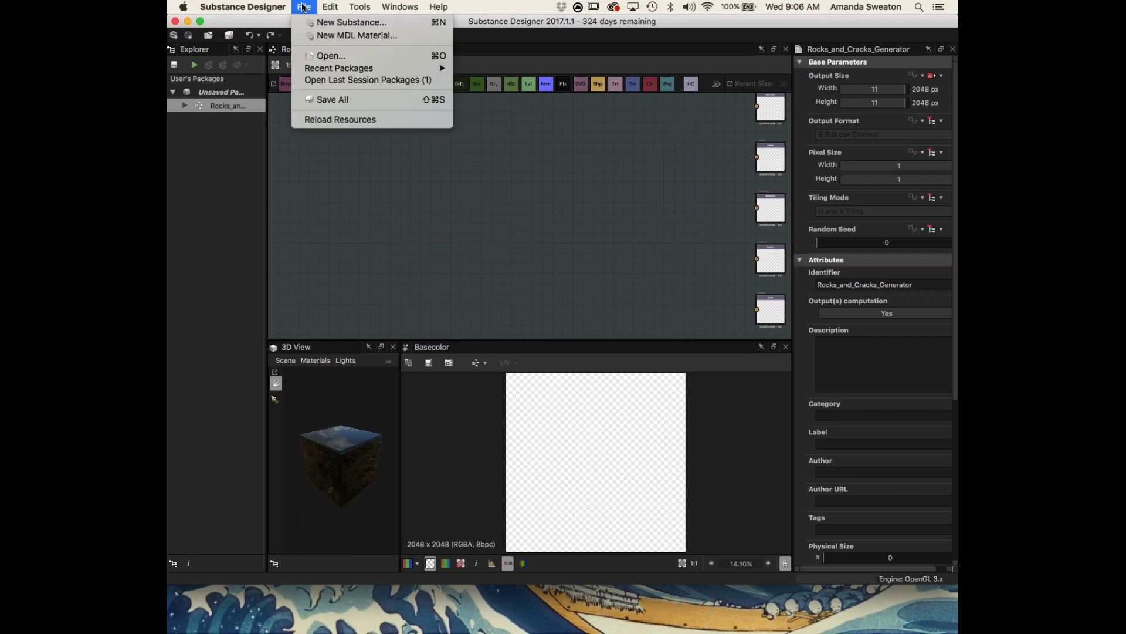
{"action": "left_click", "coordinate": [304, 7]}
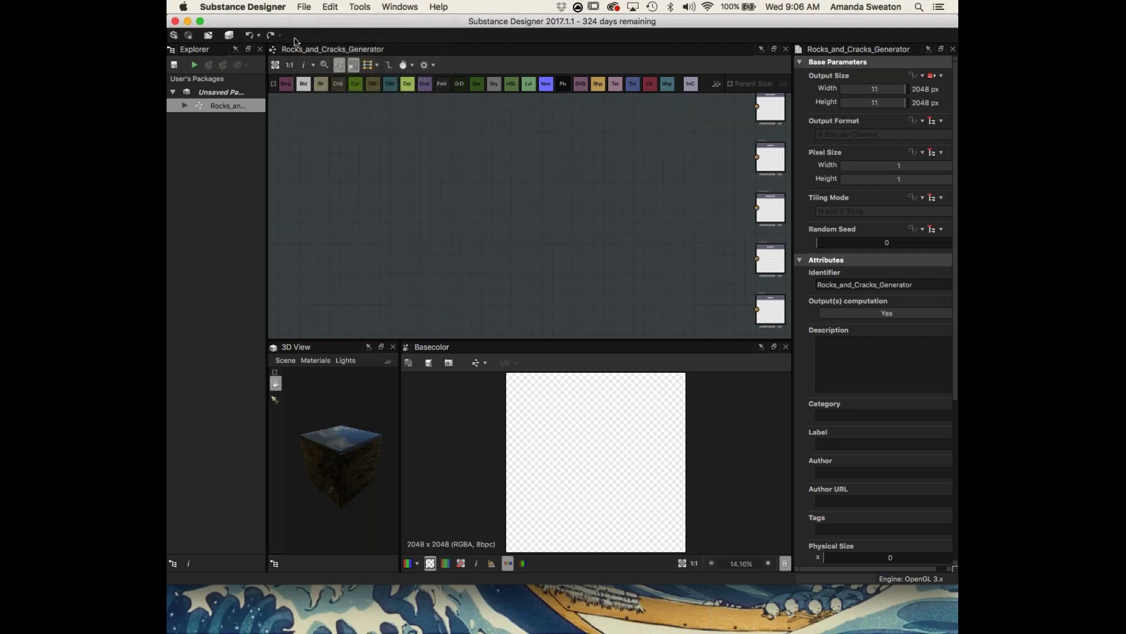
{"action": "left_click", "coordinate": [303, 7]}
{"action": "left_click", "coordinate": [319, 54]}
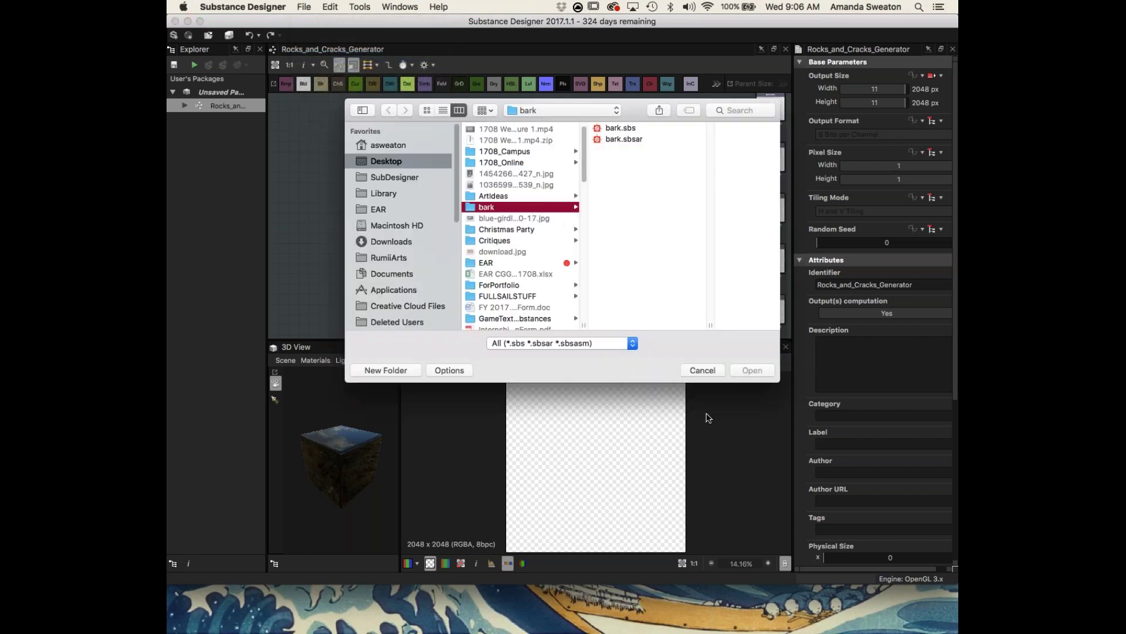
{"action": "left_click", "coordinate": [703, 370]}
{"action": "left_click", "coordinate": [304, 7]}
{"action": "left_click", "coordinate": [312, 24]}
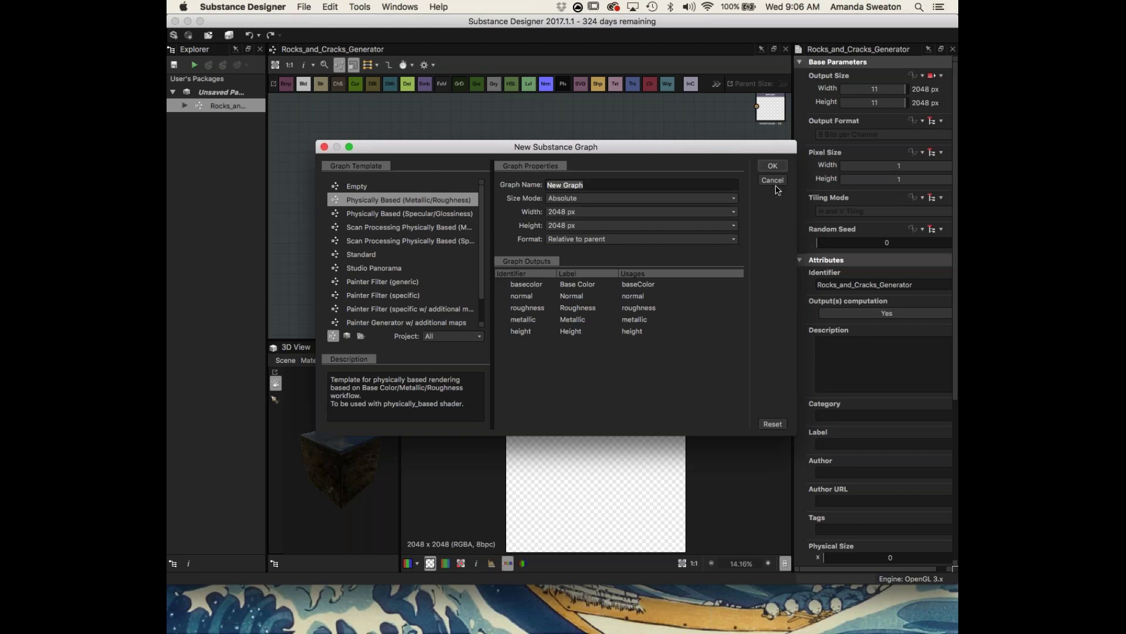
{"action": "left_click", "coordinate": [773, 180]}
- Close the unsaved package containing the Rocks_and_Cracks_Generator graph and discard it
{"action": "left_click", "coordinate": [218, 92]}
{"action": "right_click", "coordinate": [223, 93]}
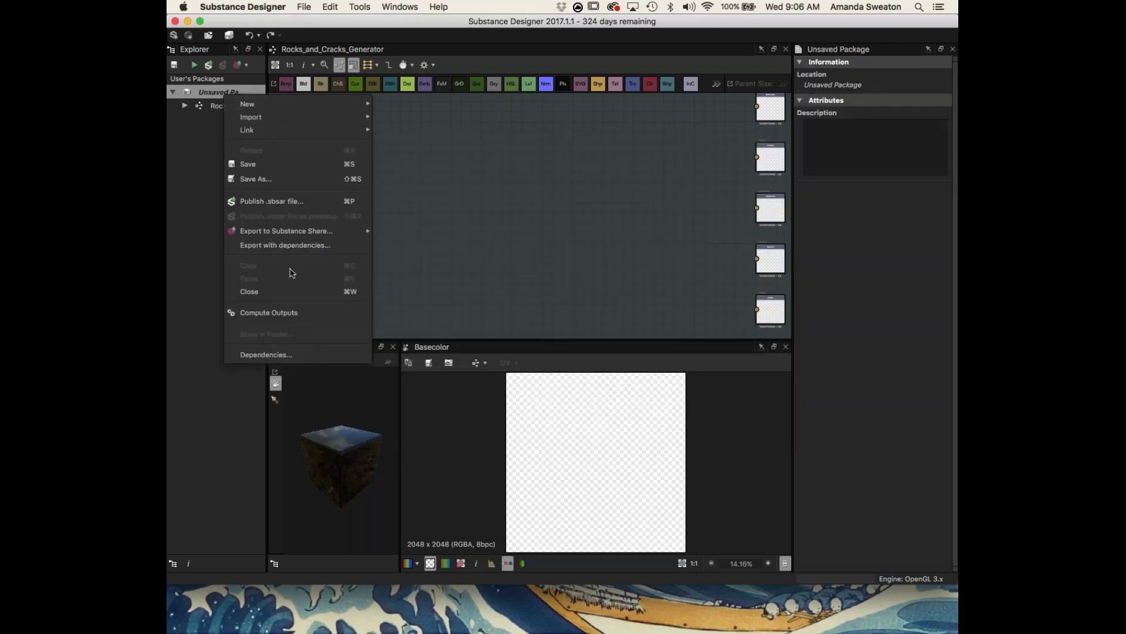
{"action": "left_click", "coordinate": [279, 292]}
{"action": "left_click", "coordinate": [613, 327]}
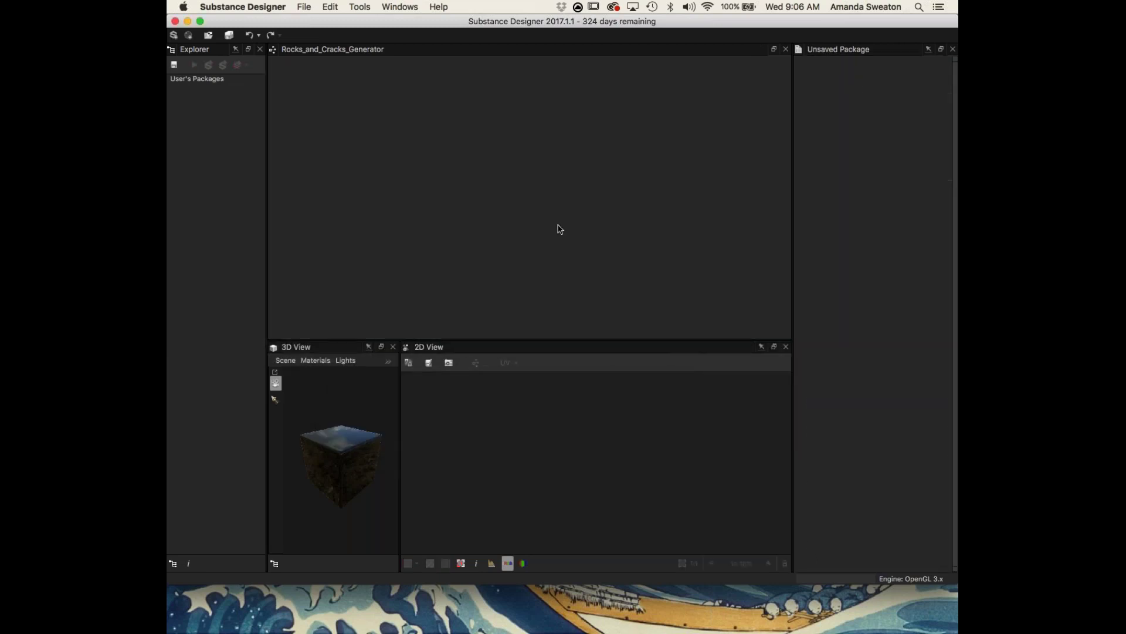
- Widen the 3D View beside the 2D View and extend the application window downward
{"action": "left_click", "coordinate": [306, 7]}
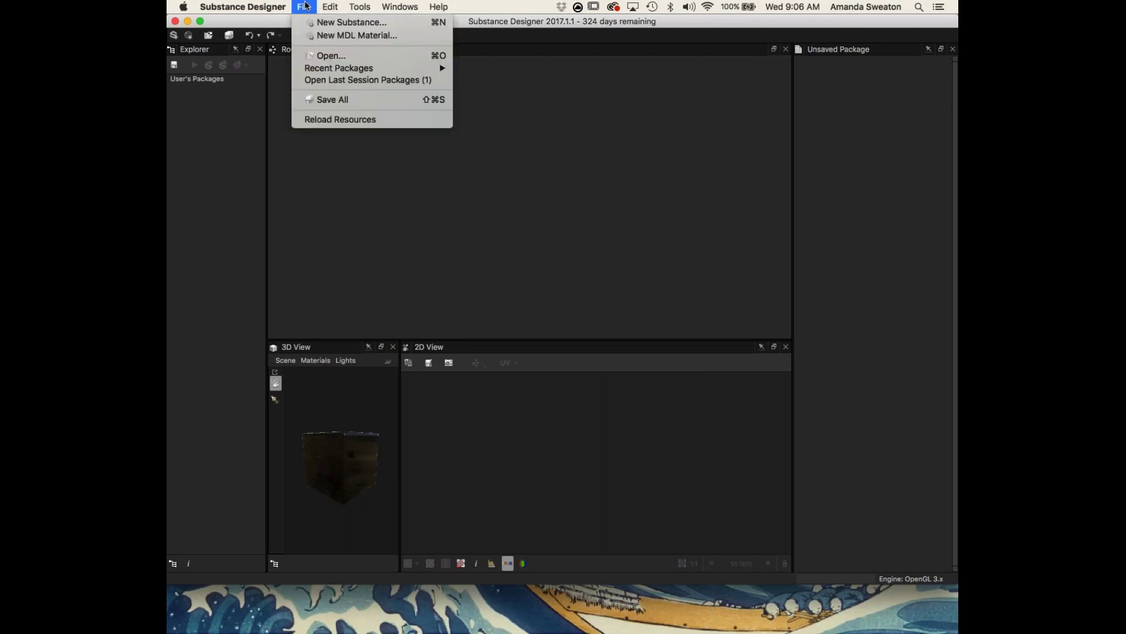
{"action": "left_click", "coordinate": [432, 385]}
{"action": "left_click_drag", "start_coordinate": [401, 410], "coordinate": [525, 631]}
- Create a new substance graph named "Rocks Generator" from the PBR_TemplateAO template
{"action": "left_click", "coordinate": [310, 9]}
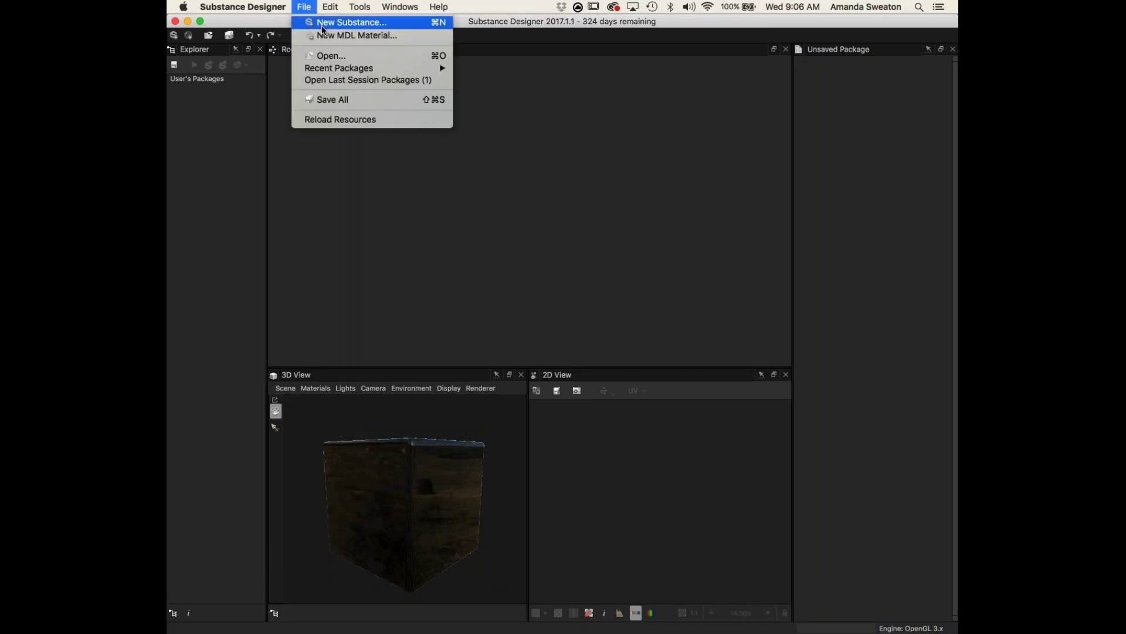
{"action": "left_click", "coordinate": [324, 24]}
{"action": "scroll", "coordinate": [458, 305], "scroll_direction": "down", "scroll_amount": 2}
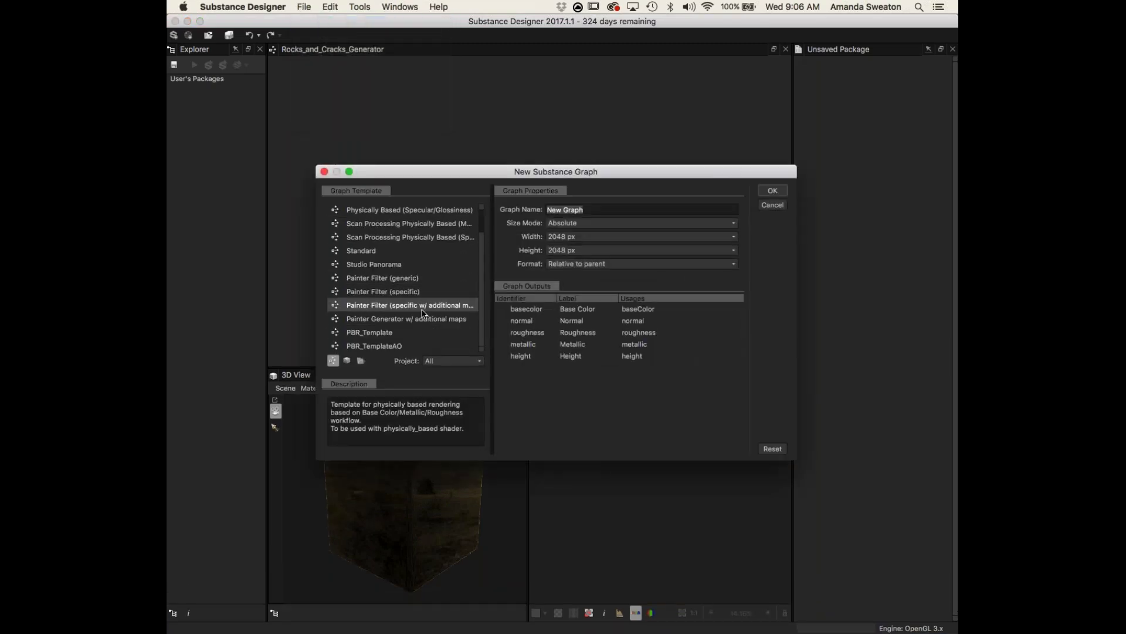
{"action": "left_click", "coordinate": [405, 344]}
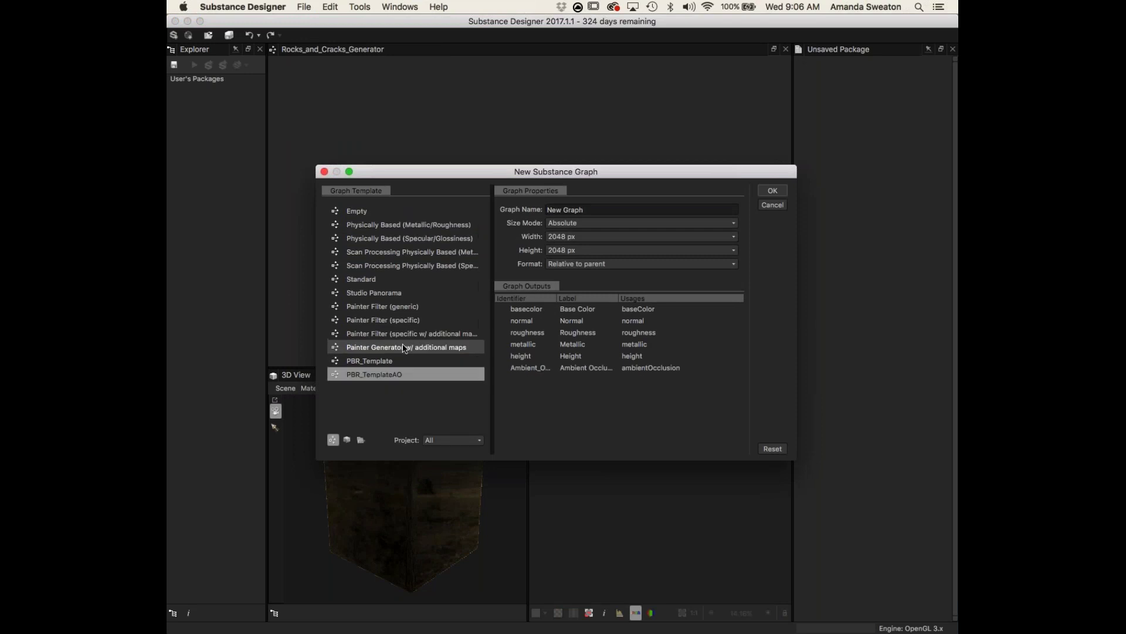
{"action": "left_click", "coordinate": [411, 360]}
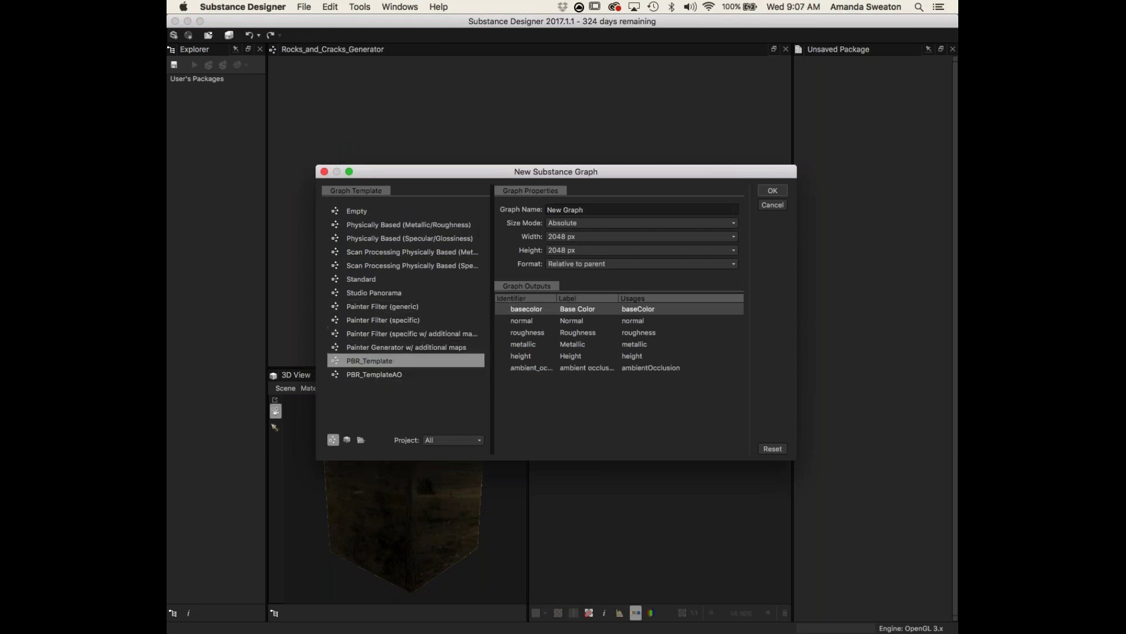
{"action": "left_click", "coordinate": [389, 379]}
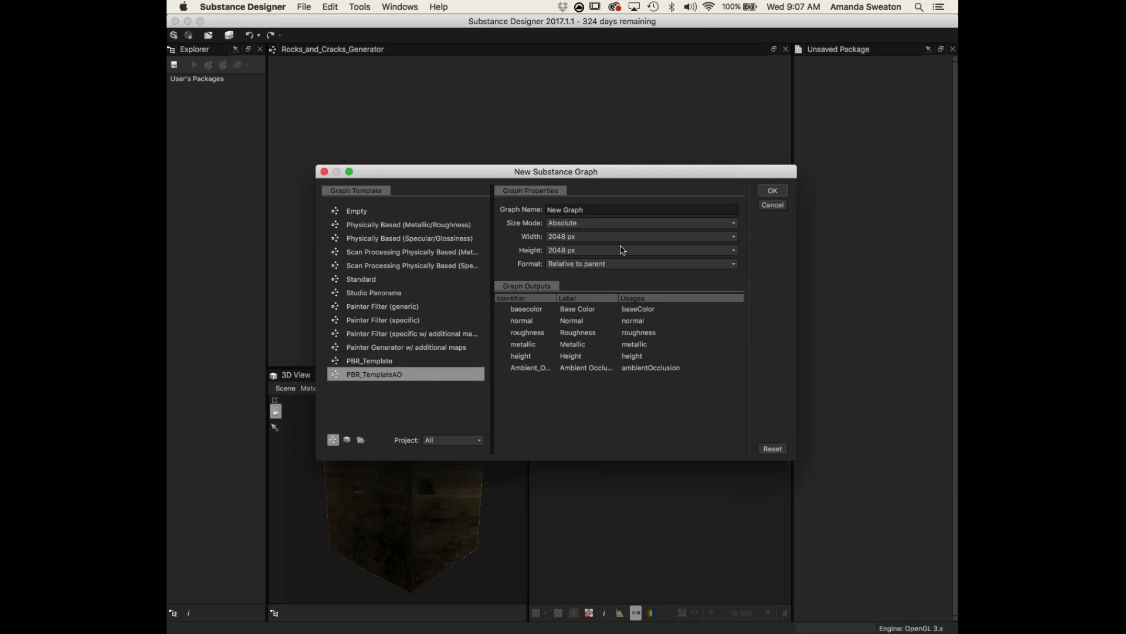
{"action": "key", "text": "Tab"}
{"action": "type", "text": "Rocks Generator"}
{"action": "left_click", "coordinate": [772, 191]}
- Add a Tile Random node in the empty graph area before the template's Normal node
{"action": "middle_click_drag", "start_coordinate": [464, 168], "coordinate": [546, 163]}
{"action": "middle_click_drag", "start_coordinate": [477, 146], "coordinate": [602, 156]}
{"action": "middle_click_drag", "start_coordinate": [363, 214], "coordinate": [512, 210]}
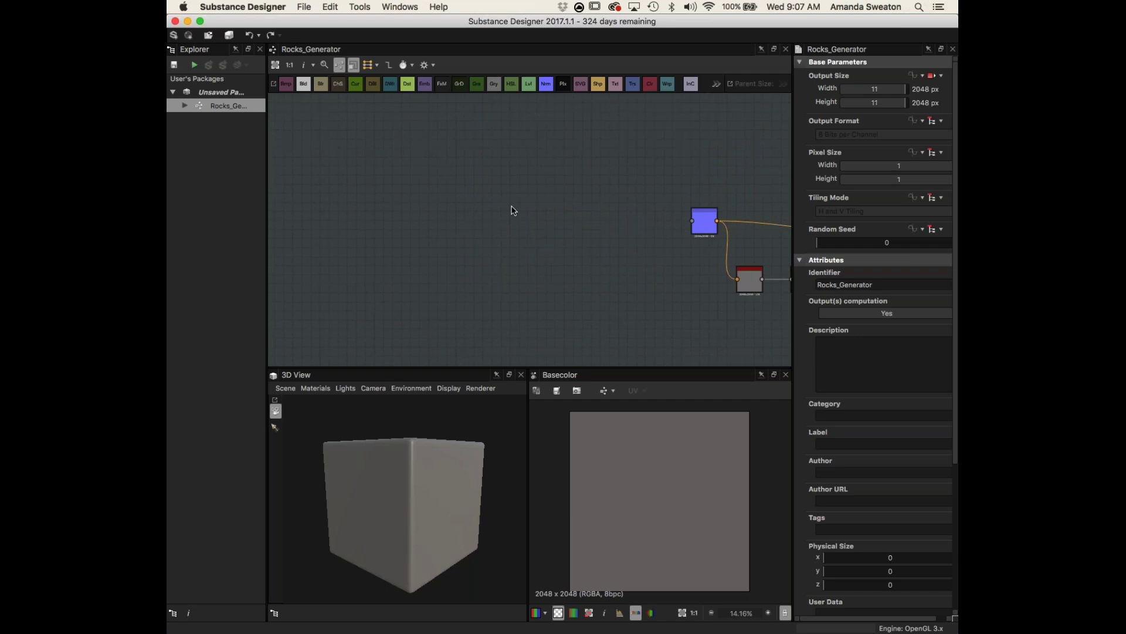
{"action": "key", "text": "space"}
{"action": "type", "text": "tile"}
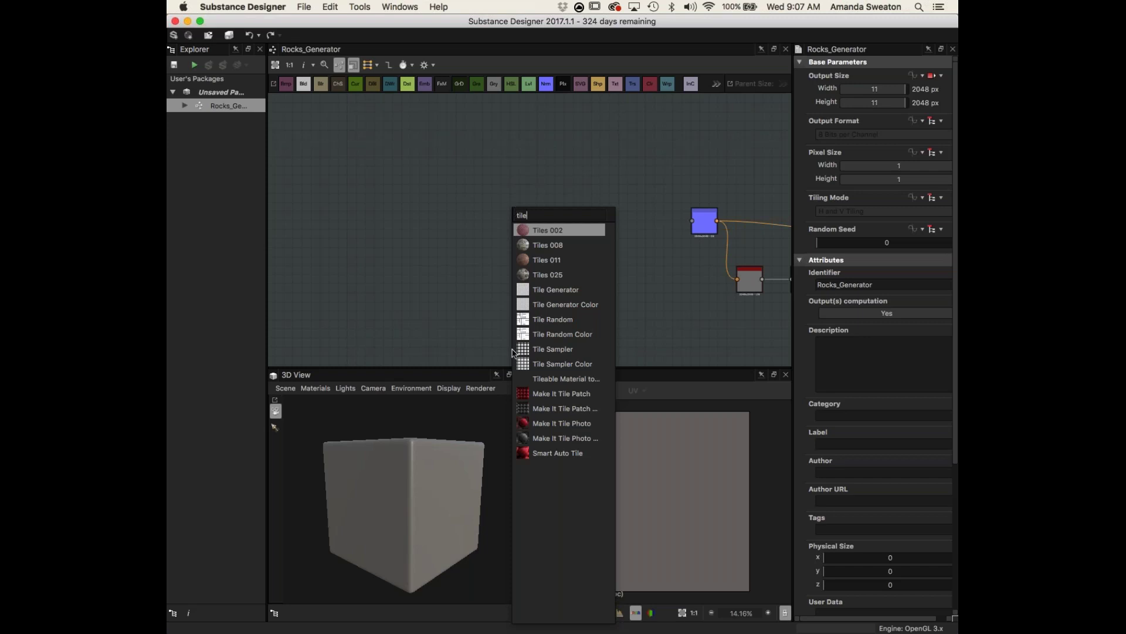
{"action": "left_click", "coordinate": [560, 320]}
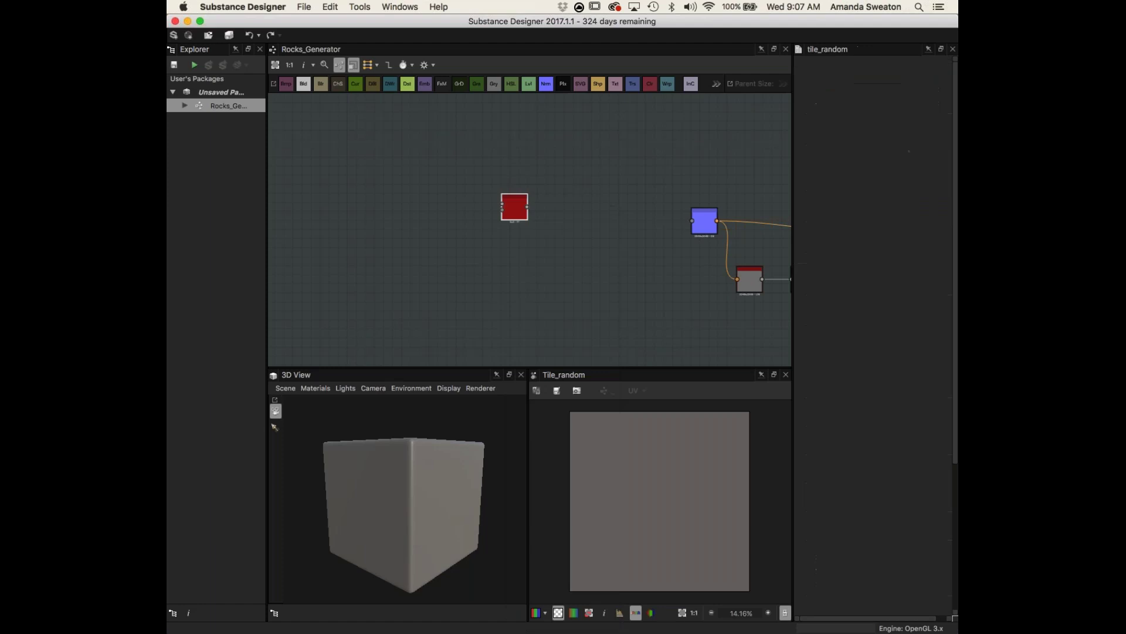
{"action": "left_click_drag", "start_coordinate": [514, 217], "coordinate": [540, 213]}
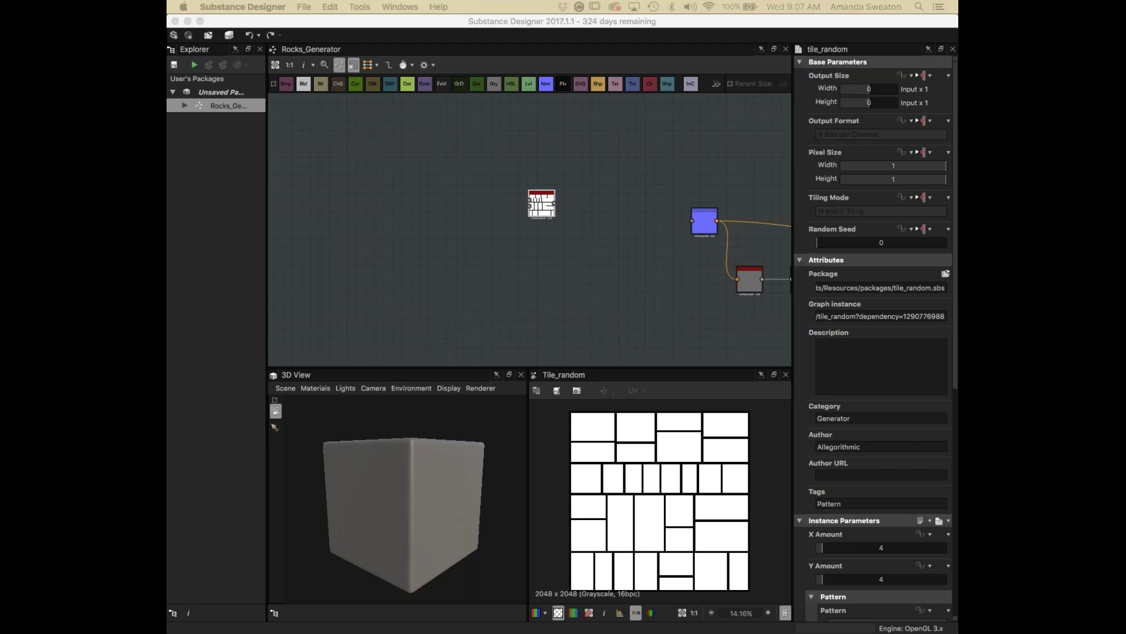
{"action": "left_click_drag", "start_coordinate": [537, 210], "coordinate": [528, 222]}
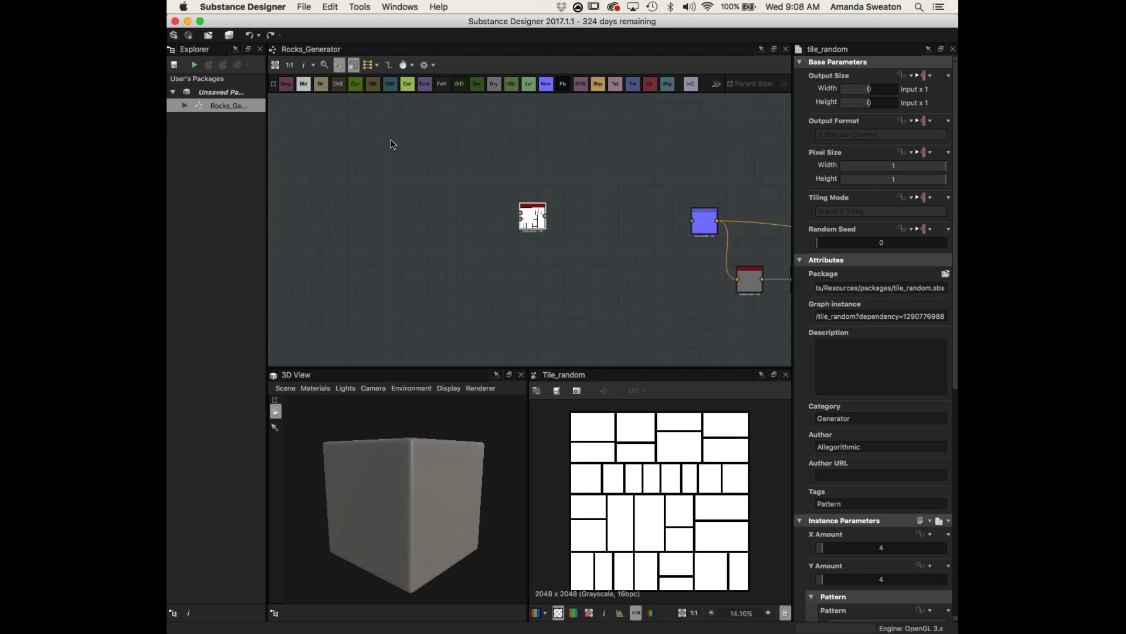
- Add a Shape node to the graph upstream of the Tile Random node
{"action": "middle_click_drag", "start_coordinate": [342, 240], "coordinate": [480, 250]}
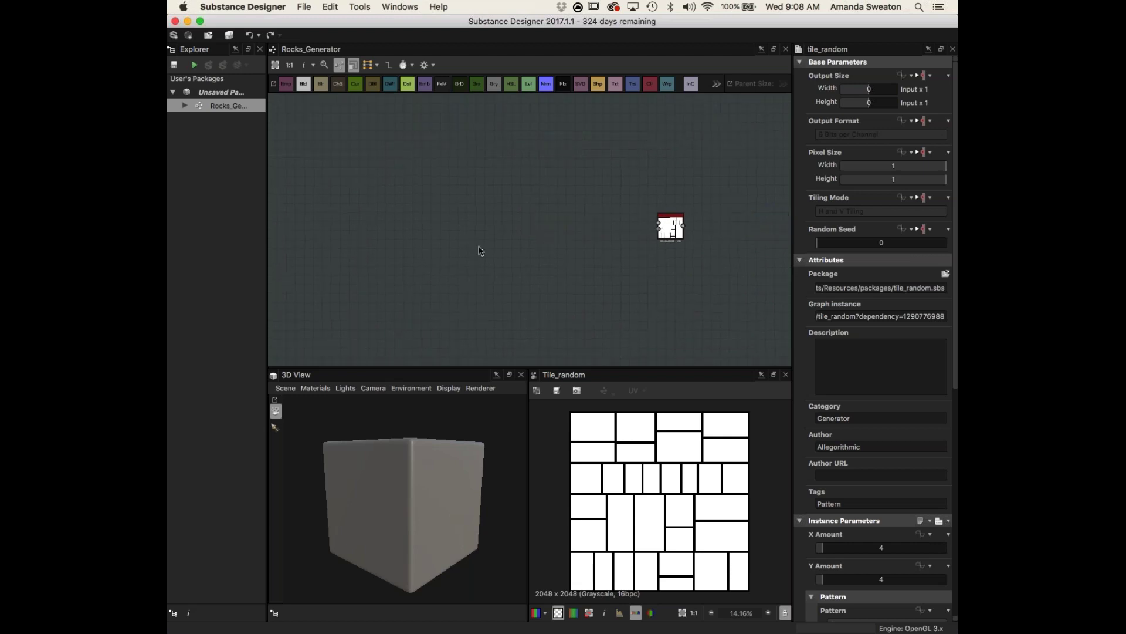
{"action": "key", "text": "space"}
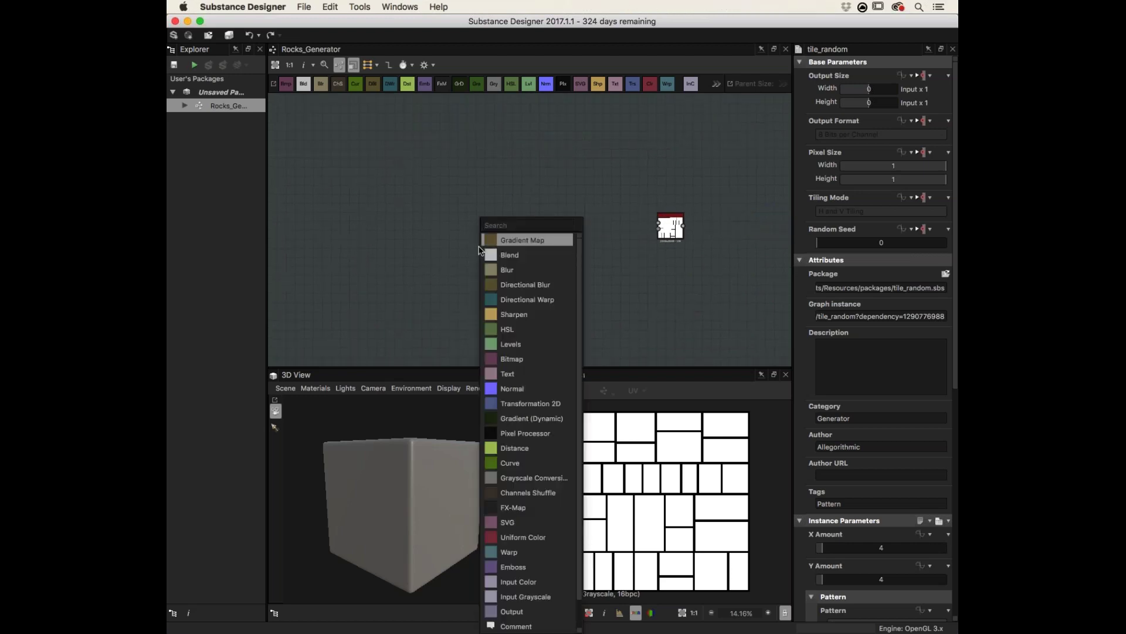
{"action": "type", "text": "shap"}
{"action": "left_click", "coordinate": [519, 243]}
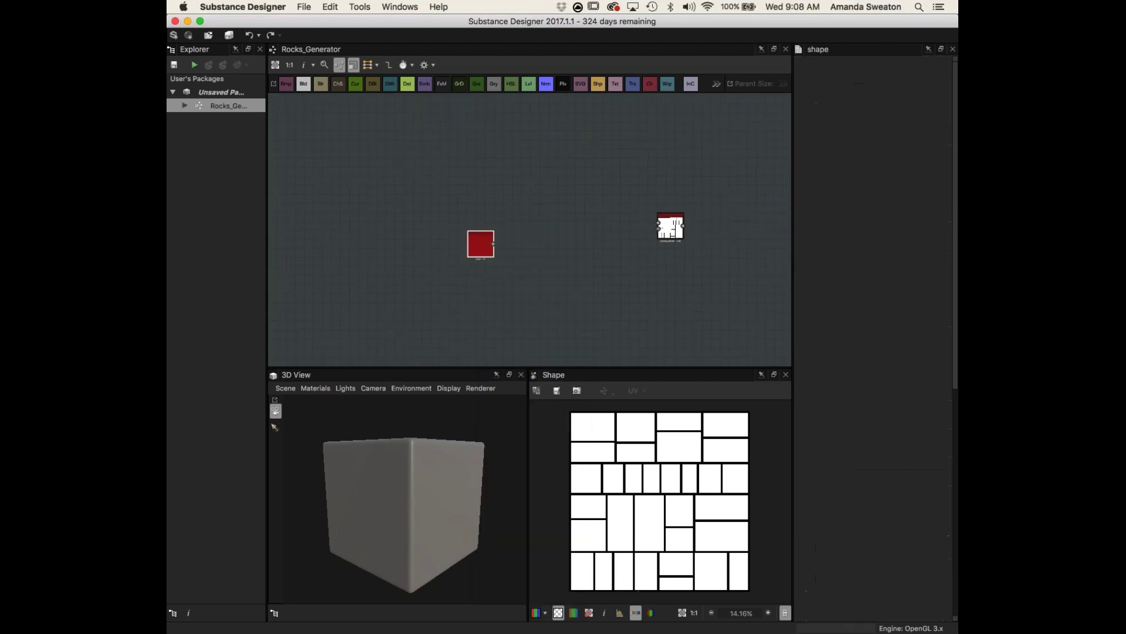
- Set the Shape node's pattern to Brick with a Pattern Specific value of 0.12
{"action": "scroll", "coordinate": [847, 470], "scroll_direction": "down", "scroll_amount": 5}
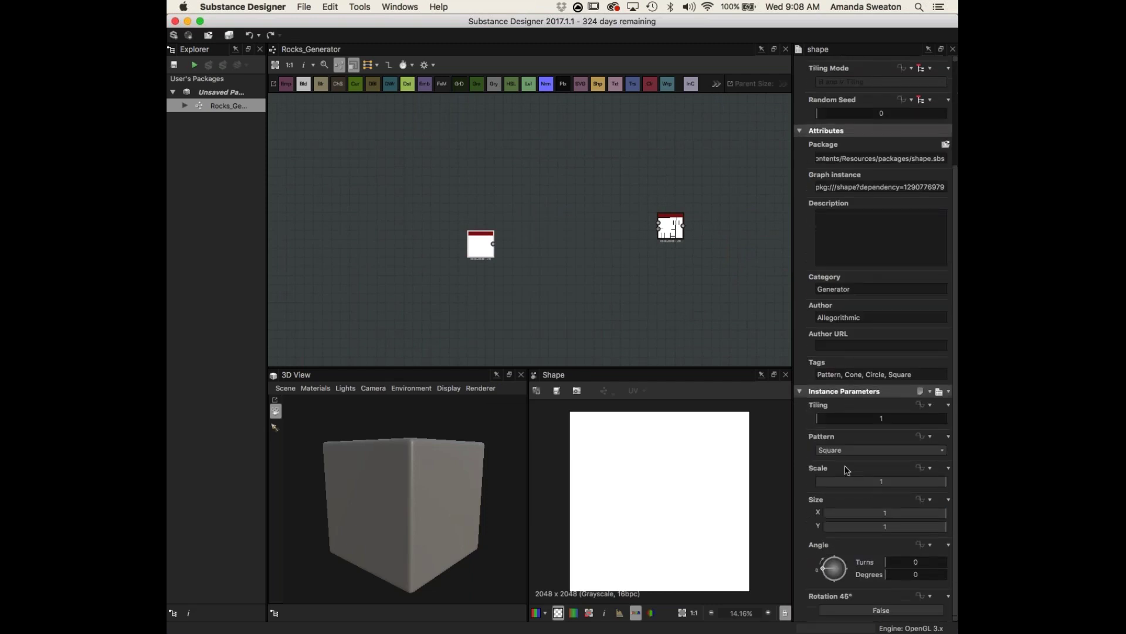
{"action": "left_click", "coordinate": [878, 452]}
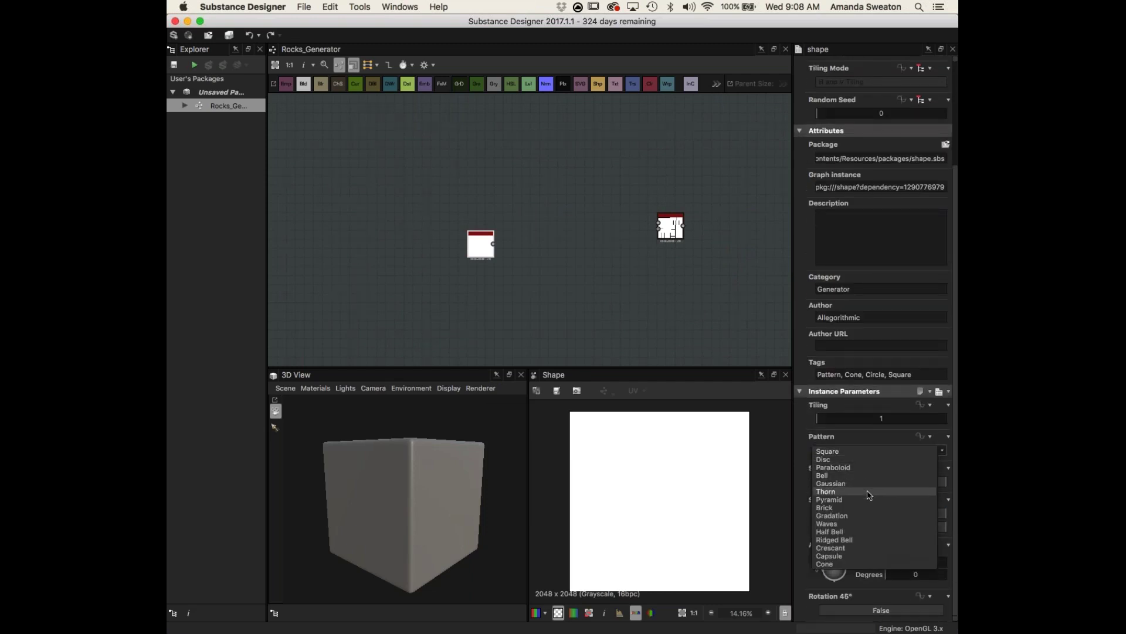
{"action": "left_click", "coordinate": [856, 508]}
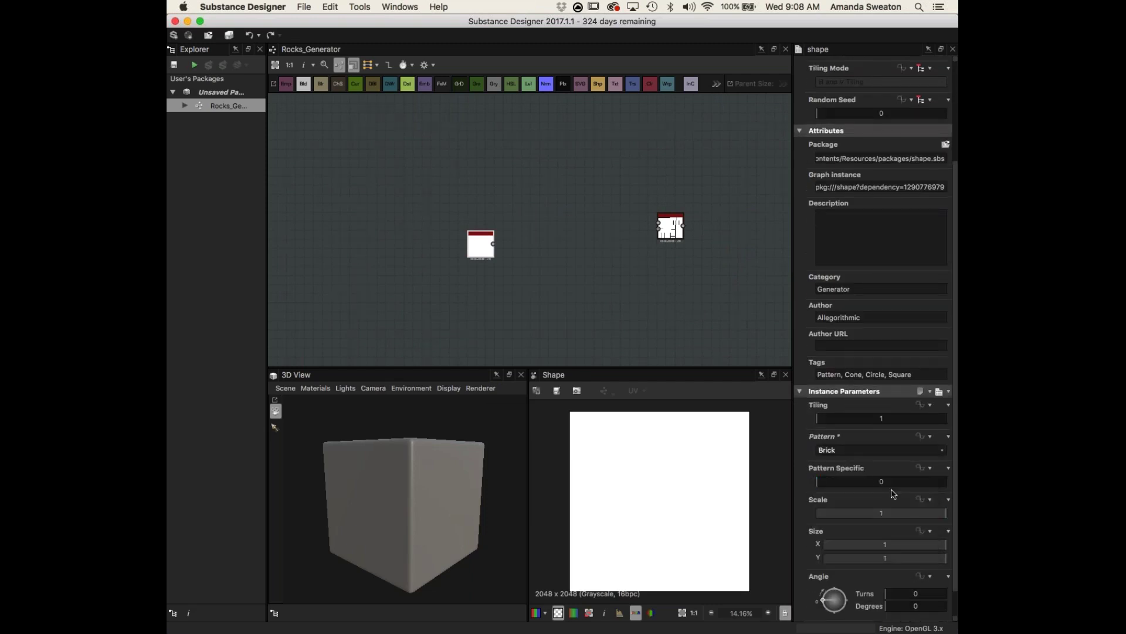
{"action": "left_click_drag", "start_coordinate": [825, 484], "coordinate": [832, 484]}
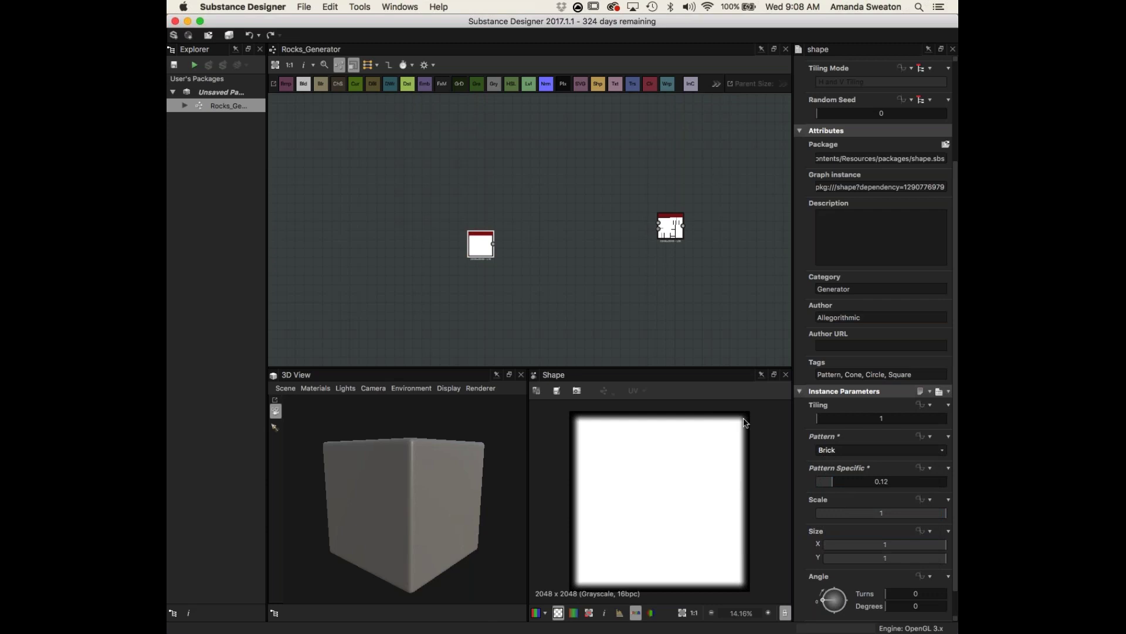
- Move the Shape node up and add a Gradient Linear 1 node just below it
{"action": "left_click_drag", "start_coordinate": [478, 257], "coordinate": [469, 208]}
{"action": "left_click", "coordinate": [470, 264]}
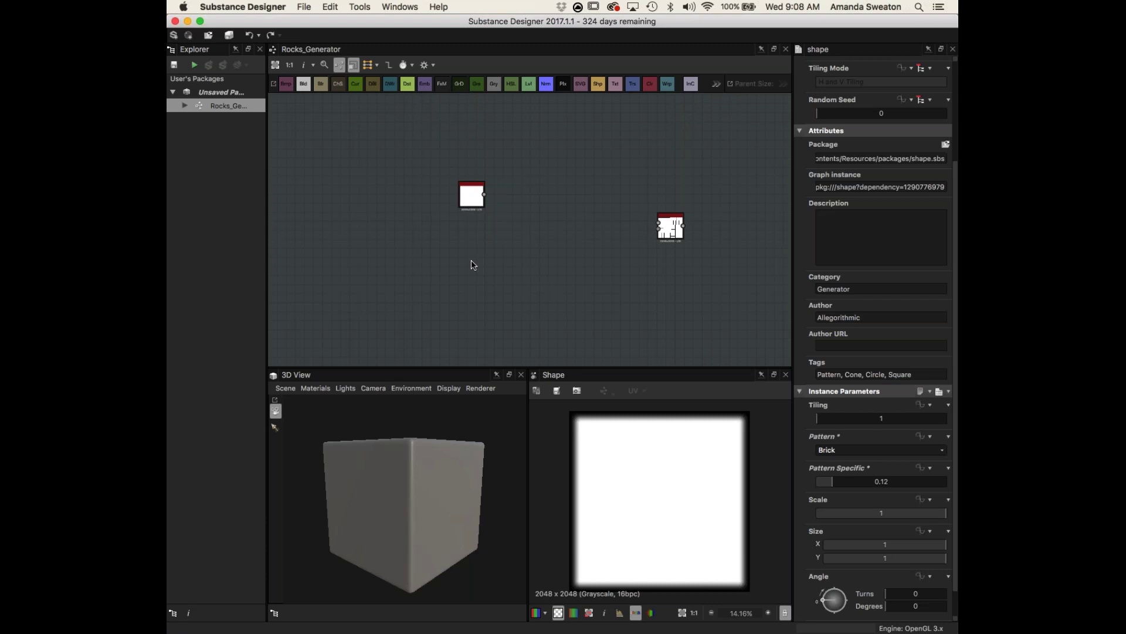
{"action": "key", "text": "space"}
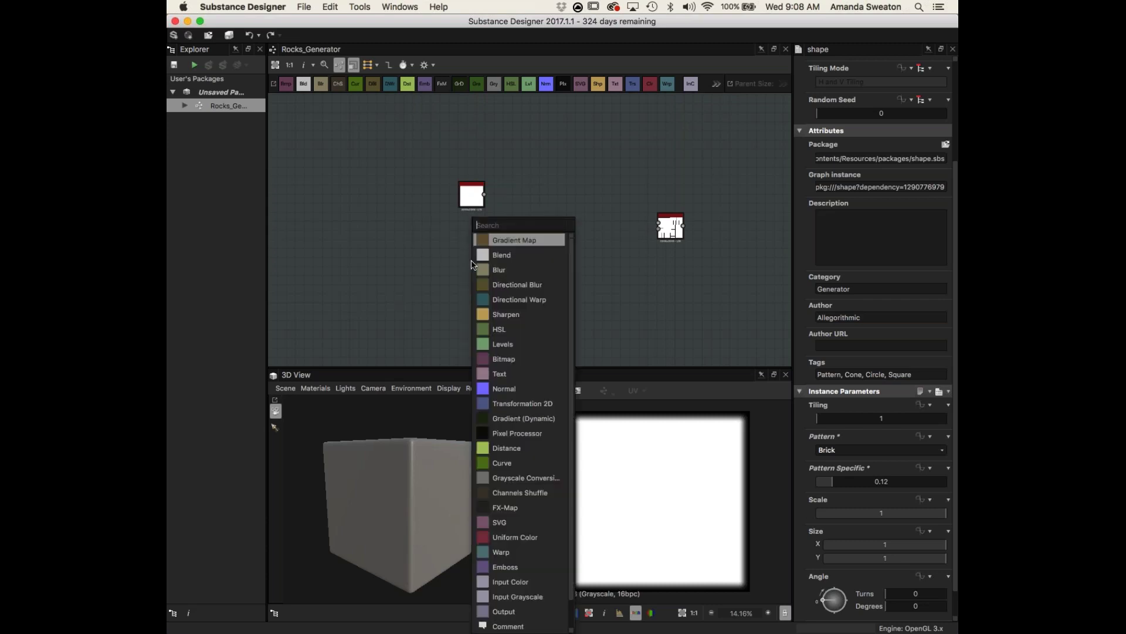
{"action": "type", "text": "gra"}
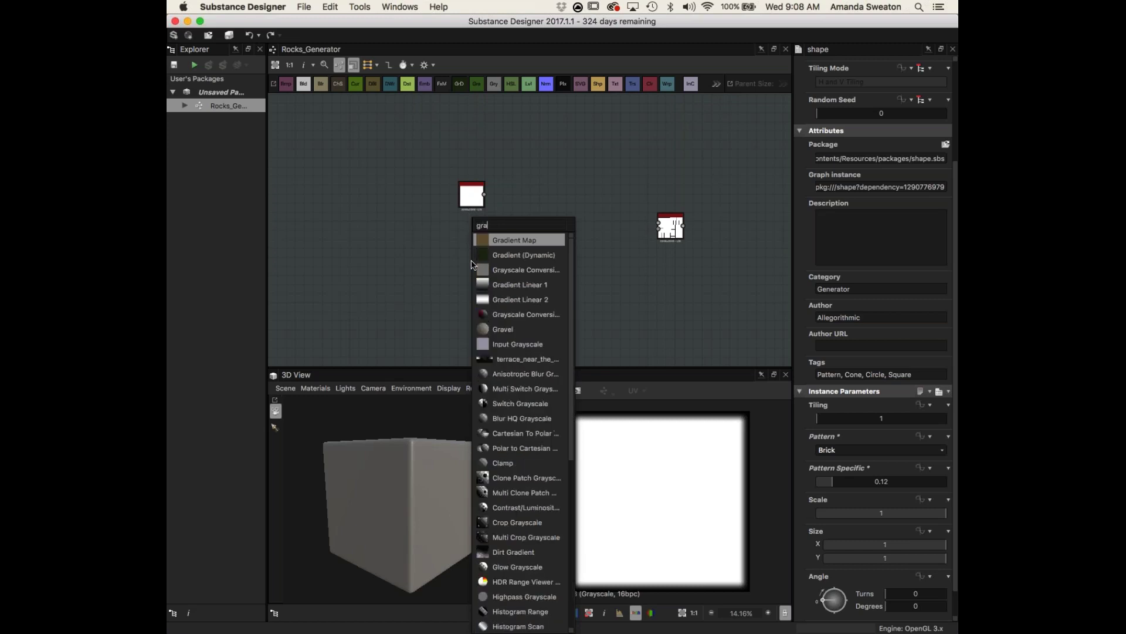
{"action": "key", "text": "Down"}
{"action": "key", "text": "Down"}
{"action": "key", "text": "Down"}
{"action": "key", "text": "Return"}
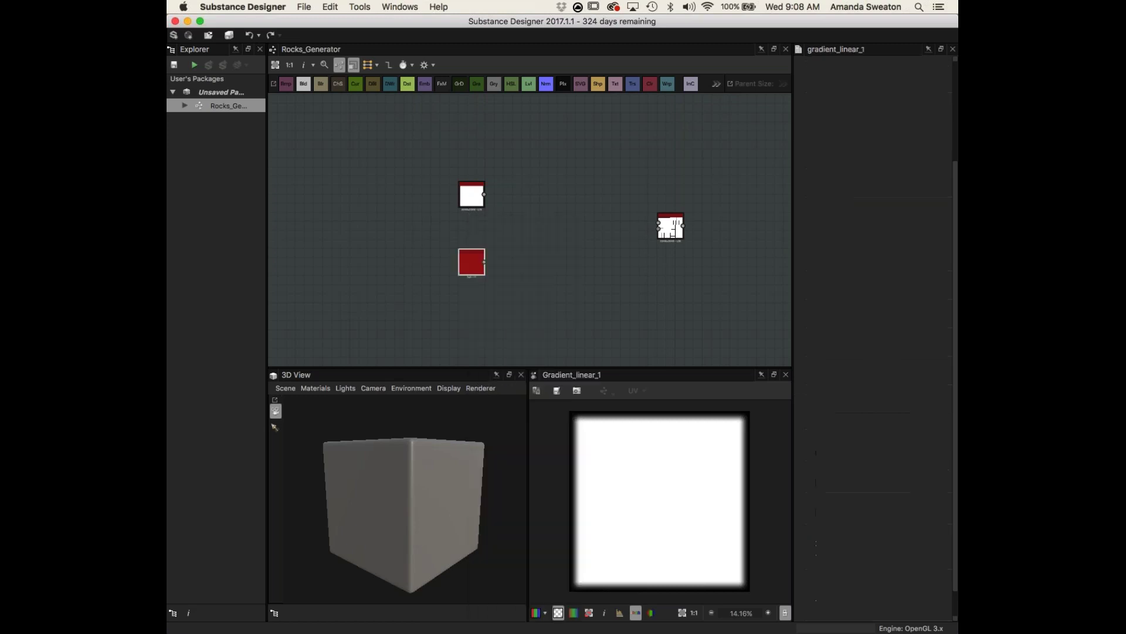
{"action": "left_click_drag", "start_coordinate": [480, 263], "coordinate": [462, 254]}
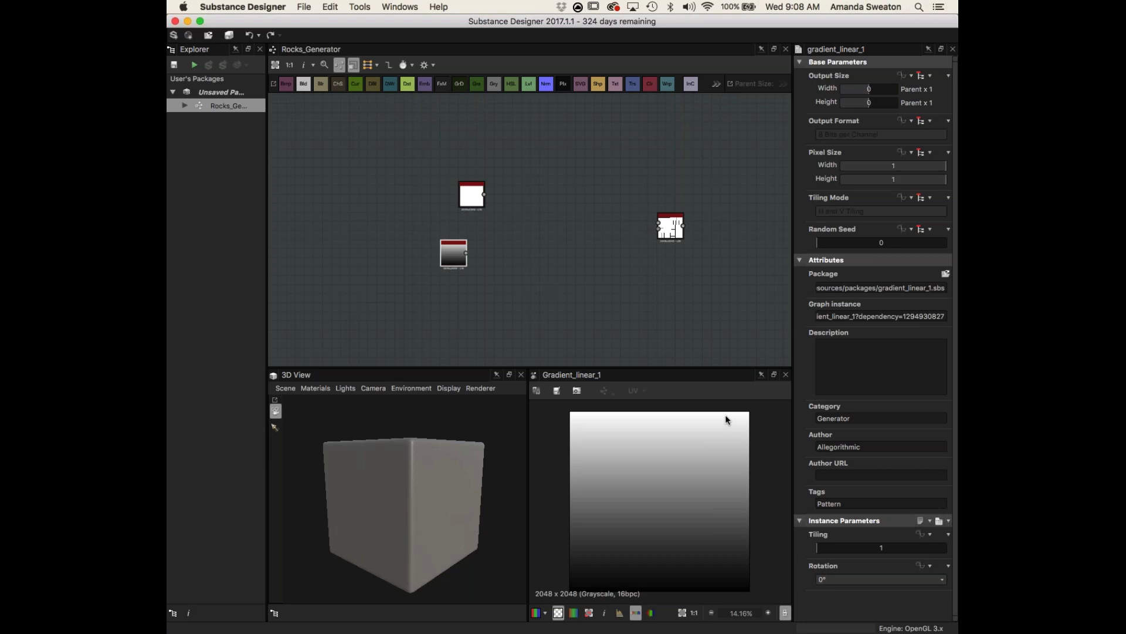
- Add a Levels node after Gradient Linear 1, raising its output black level slightly and lowering its output white level
{"action": "key", "text": "space"}
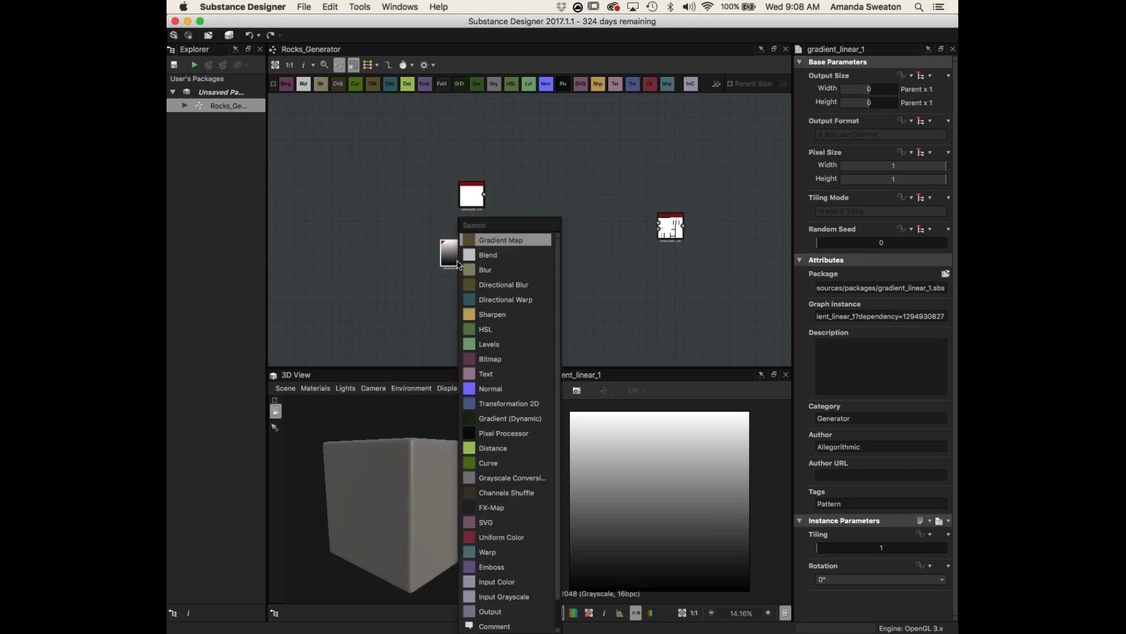
{"action": "type", "text": "level"}
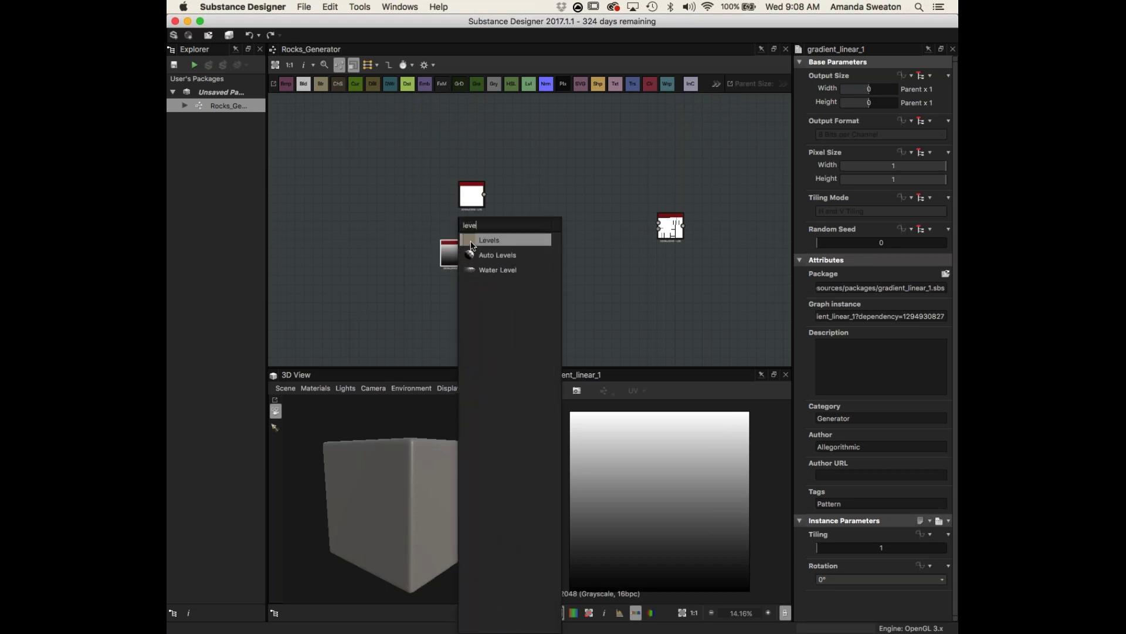
{"action": "left_click", "coordinate": [471, 241]}
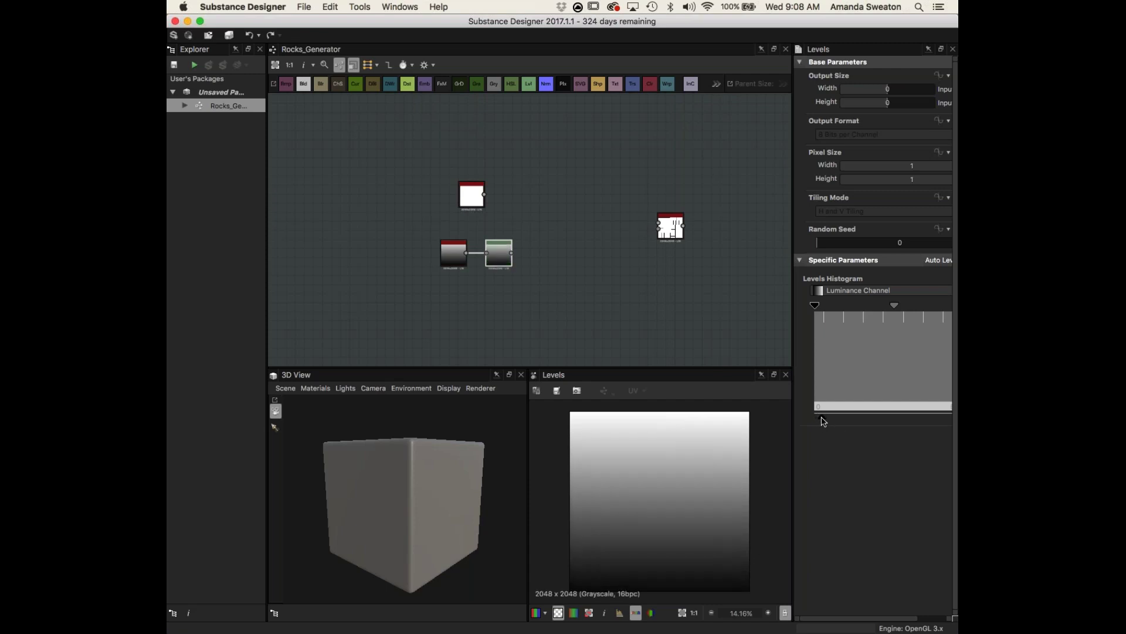
{"action": "left_click", "coordinate": [932, 617]}
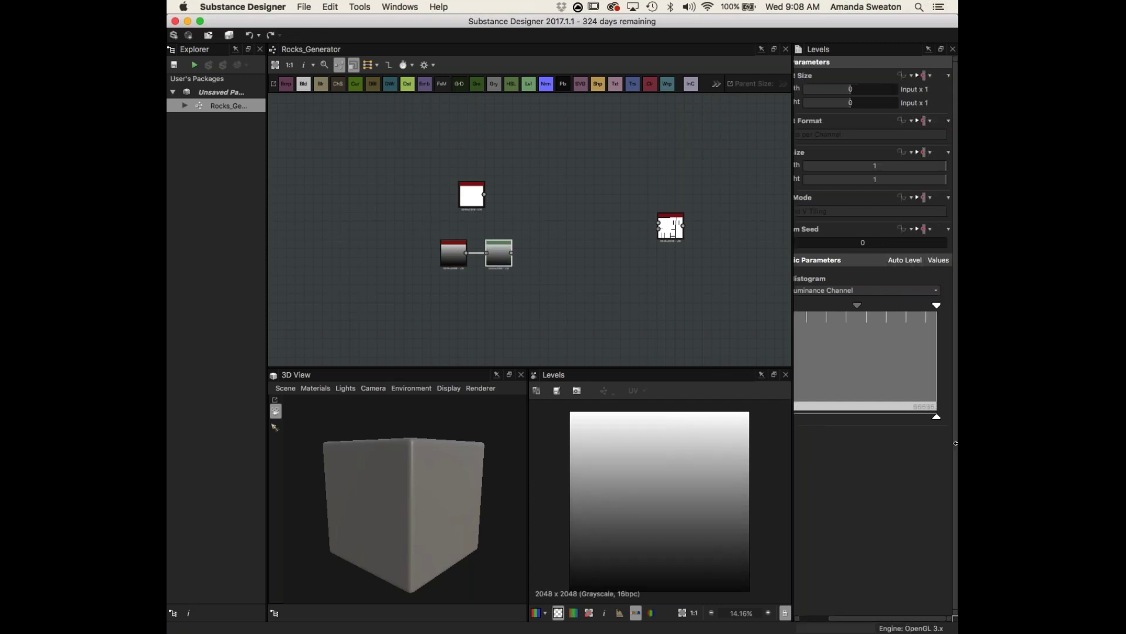
{"action": "left_click_drag", "start_coordinate": [936, 416], "coordinate": [910, 417]}
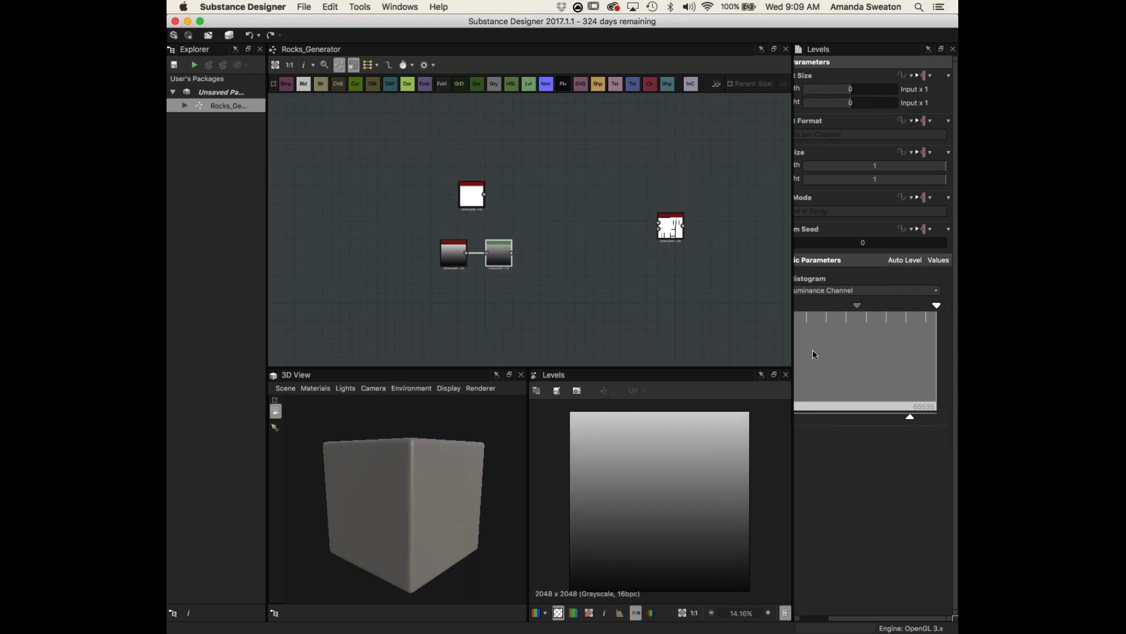
- Add a Blend node with the Levels output connected as its background and the Shape output as its foreground
{"action": "left_click", "coordinate": [503, 252]}
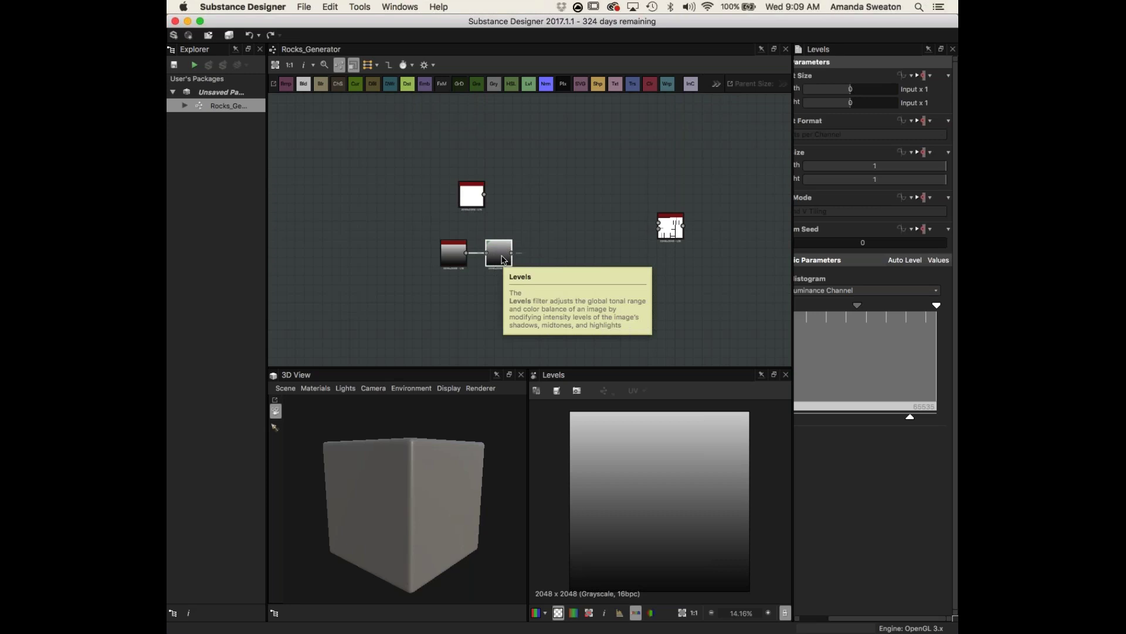
{"action": "key", "text": "space"}
{"action": "type", "text": "blen"}
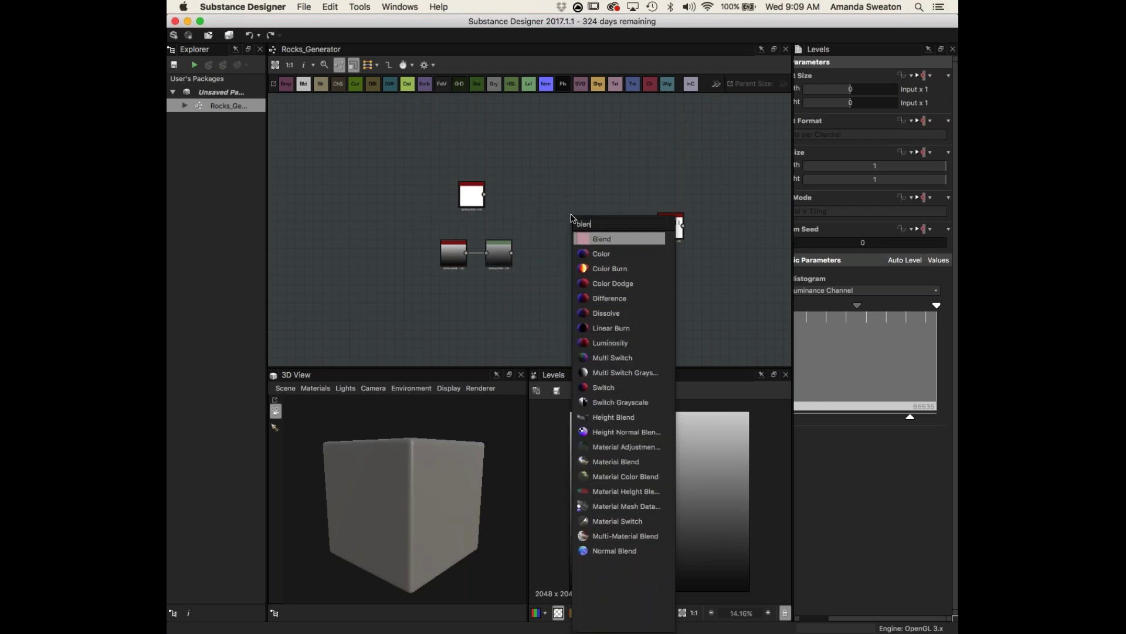
{"action": "left_click", "coordinate": [601, 239]}
{"action": "scroll", "coordinate": [544, 222], "scroll_direction": "up", "scroll_amount": 3}
{"action": "left_click_drag", "start_coordinate": [545, 220], "coordinate": [448, 295]}
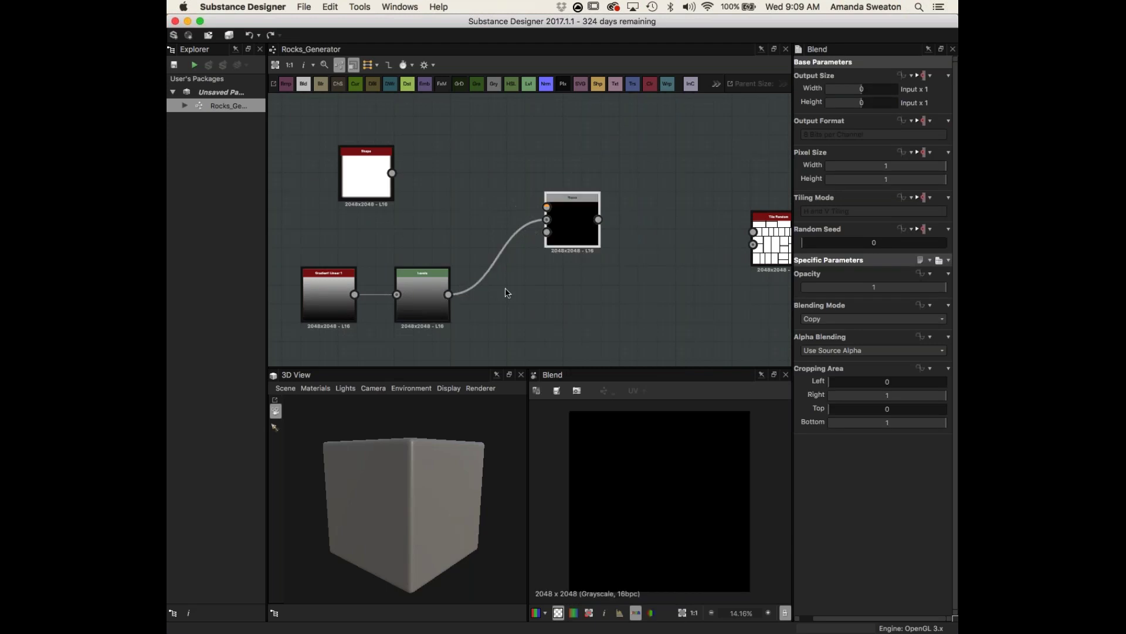
{"action": "scroll", "coordinate": [575, 295], "scroll_direction": "down", "scroll_amount": 3}
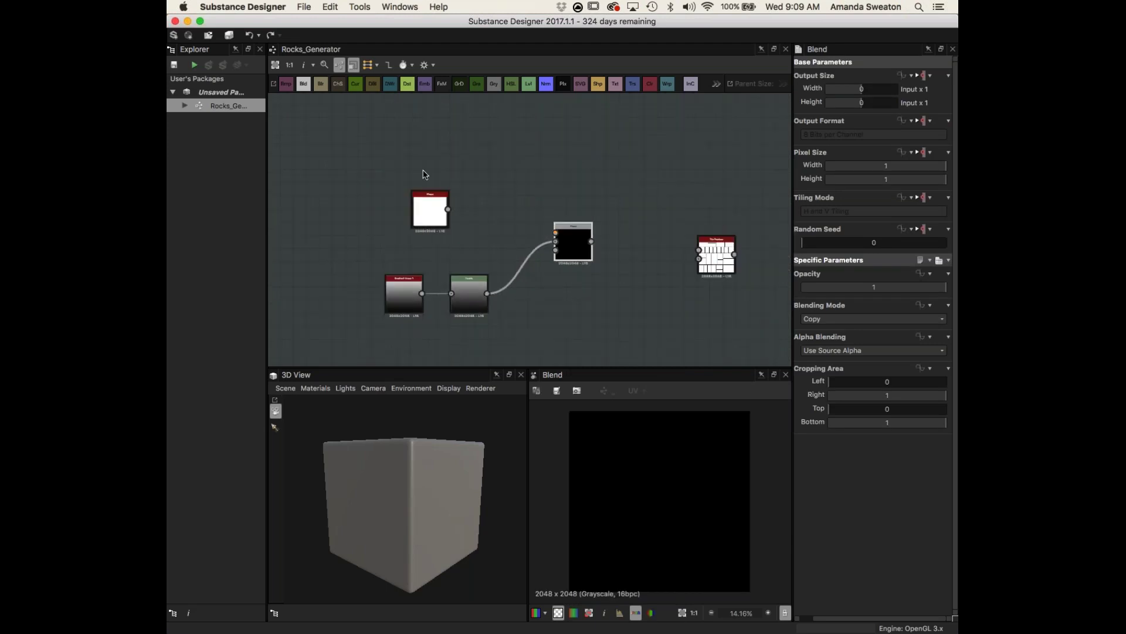
{"action": "left_click", "coordinate": [425, 220]}
{"action": "left_click_drag", "start_coordinate": [425, 220], "coordinate": [551, 245]}
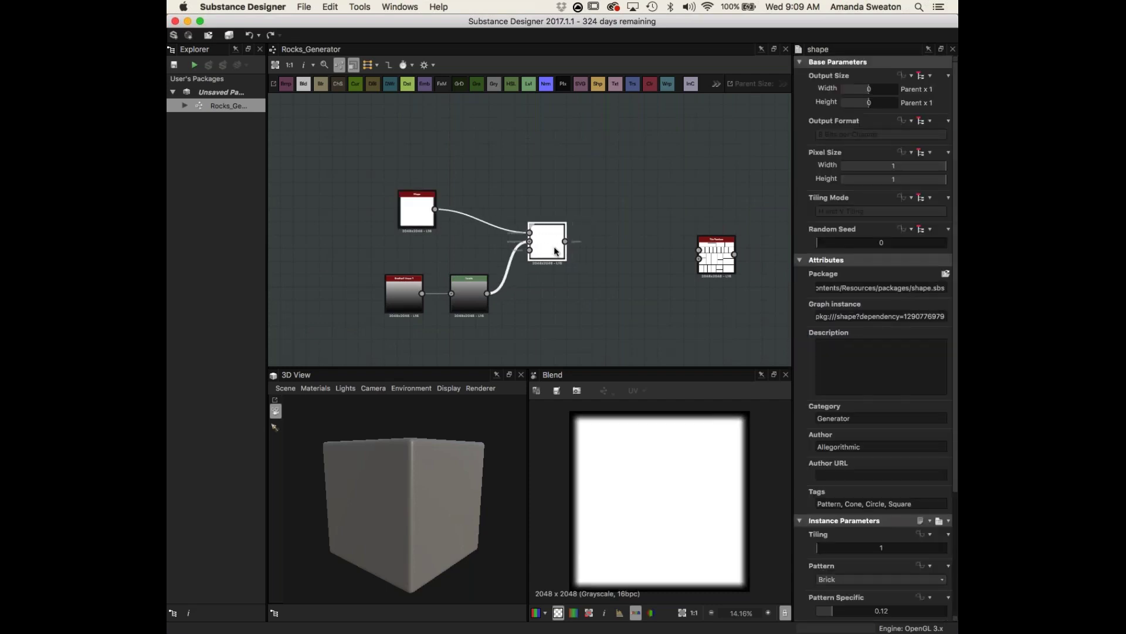
- Set the Blend node's blending mode to Multiply
{"action": "scroll", "coordinate": [867, 486], "scroll_direction": "down", "scroll_amount": 5}
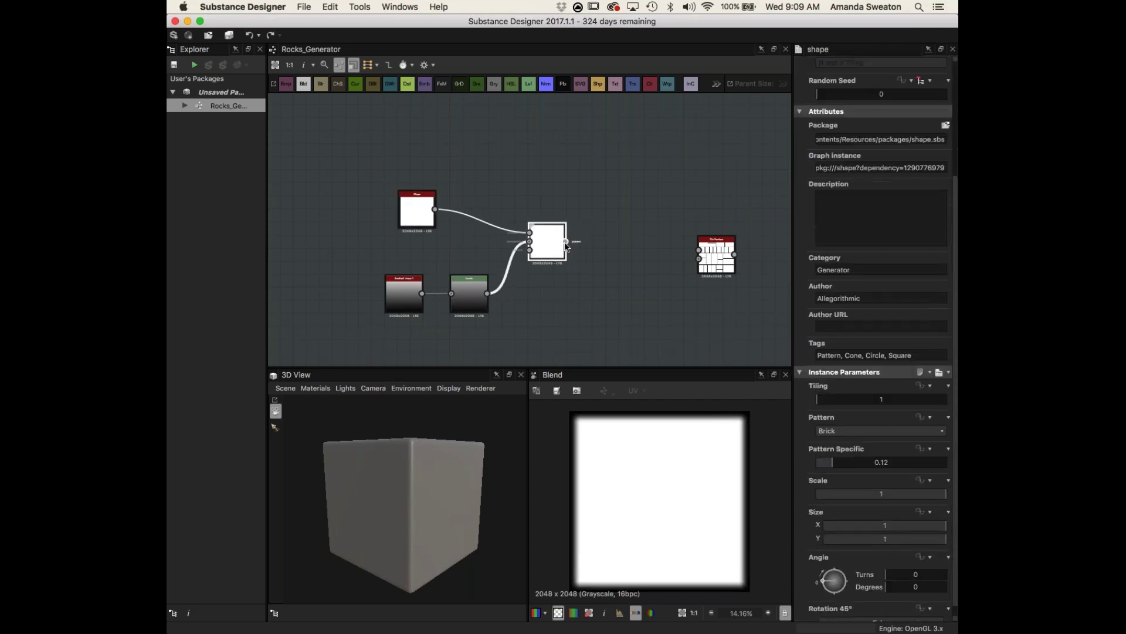
{"action": "left_click", "coordinate": [551, 254]}
{"action": "left_click", "coordinate": [851, 320]}
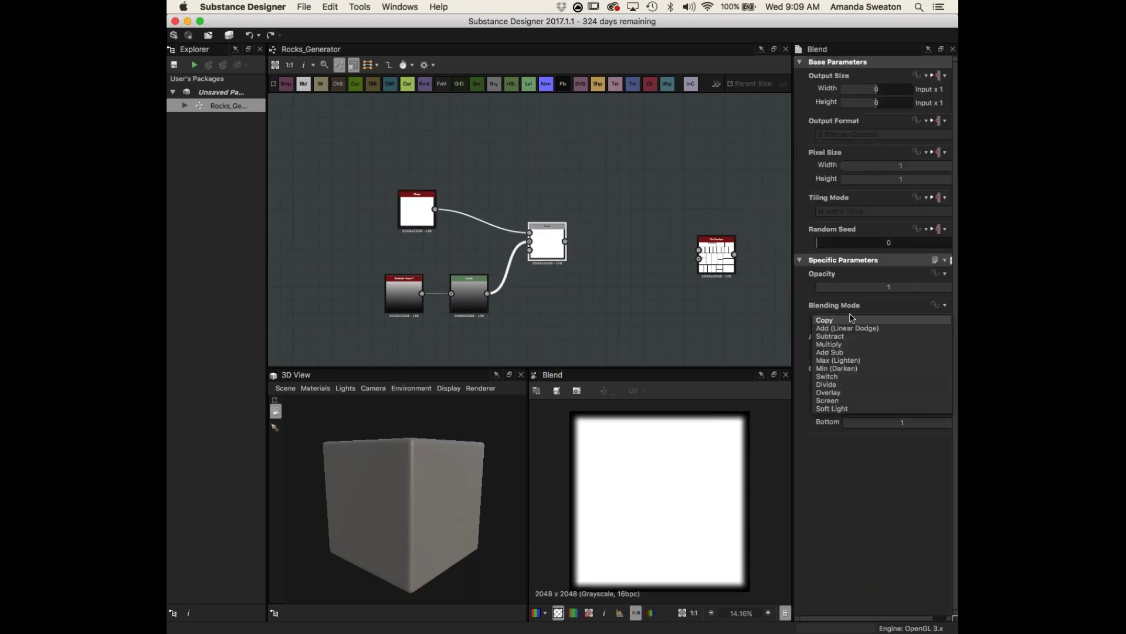
{"action": "left_click", "coordinate": [852, 344]}
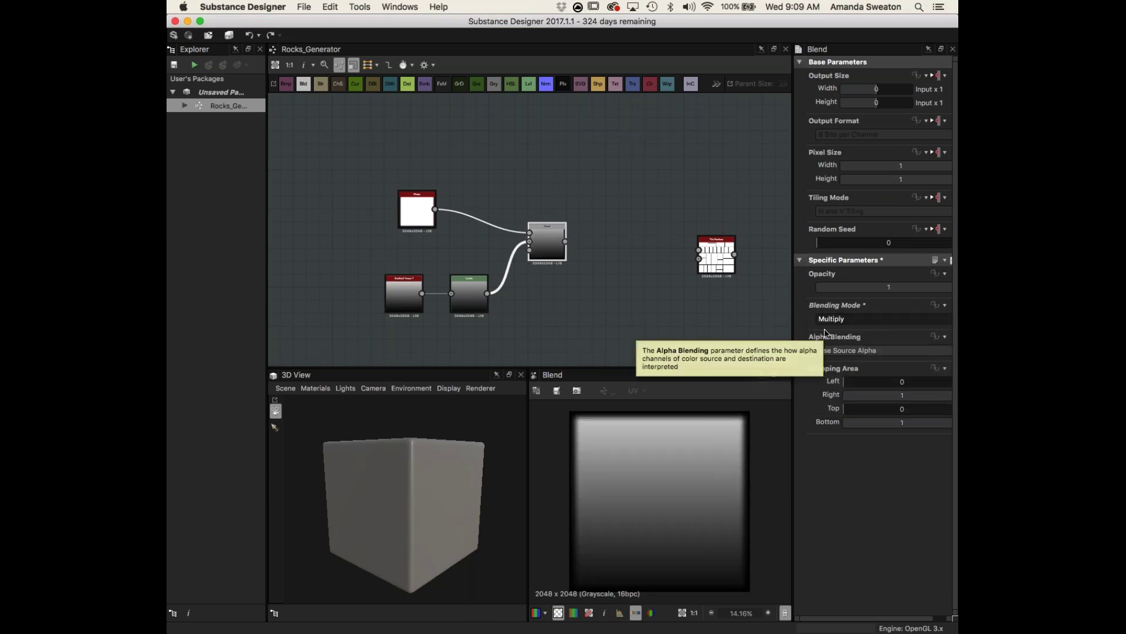
- Align the Shape node directly above the Gradient Linear 1 node and inspect the Blend node's output in the 2D preview
{"action": "middle_click_drag", "start_coordinate": [568, 291], "coordinate": [678, 293]}
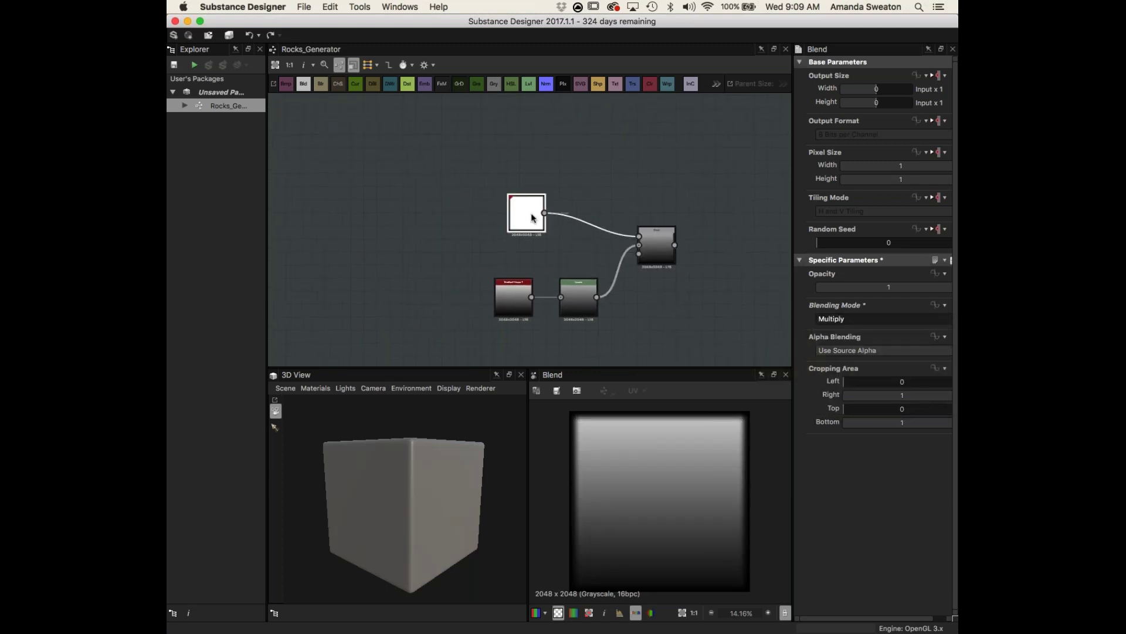
{"action": "left_click", "coordinate": [530, 213]}
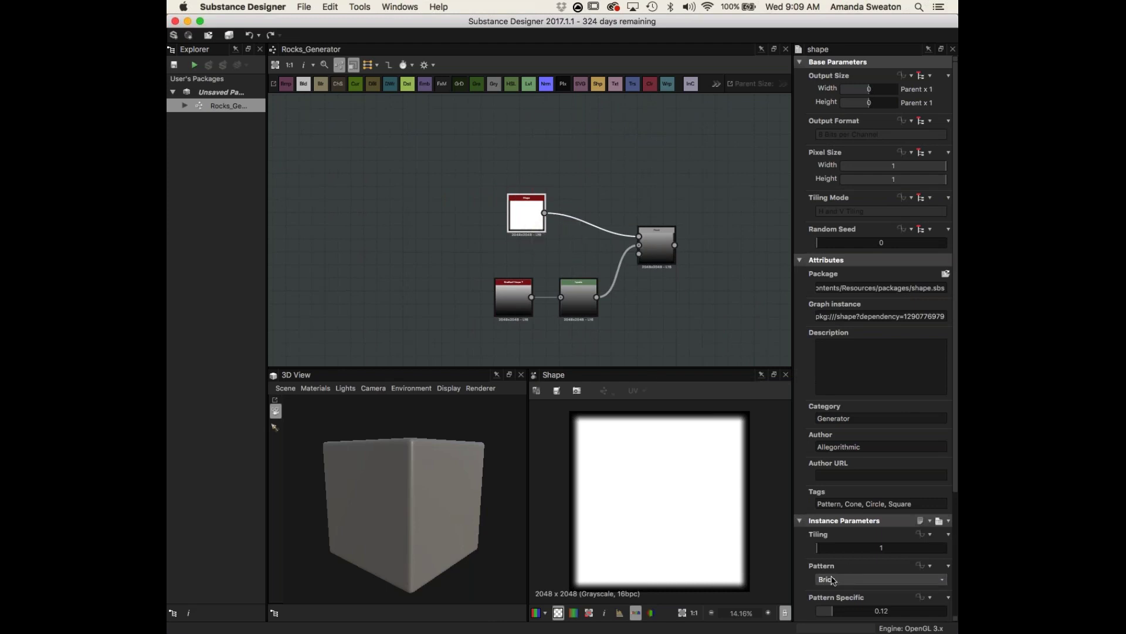
{"action": "scroll", "coordinate": [837, 540], "scroll_direction": "down", "scroll_amount": 3}
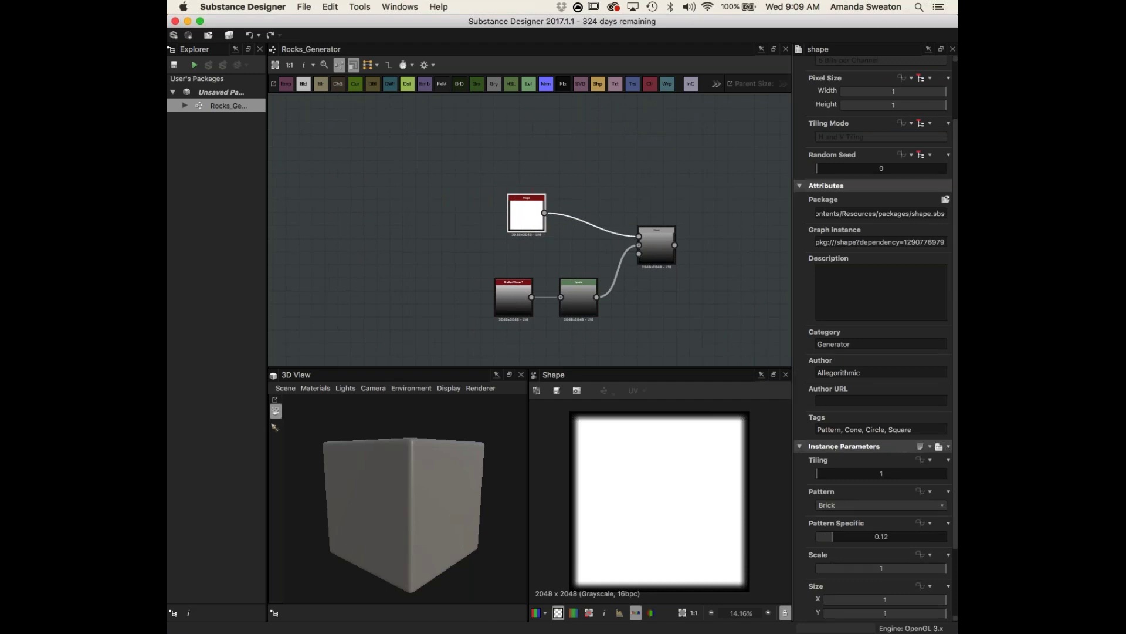
{"action": "left_click_drag", "start_coordinate": [521, 218], "coordinate": [508, 219]}
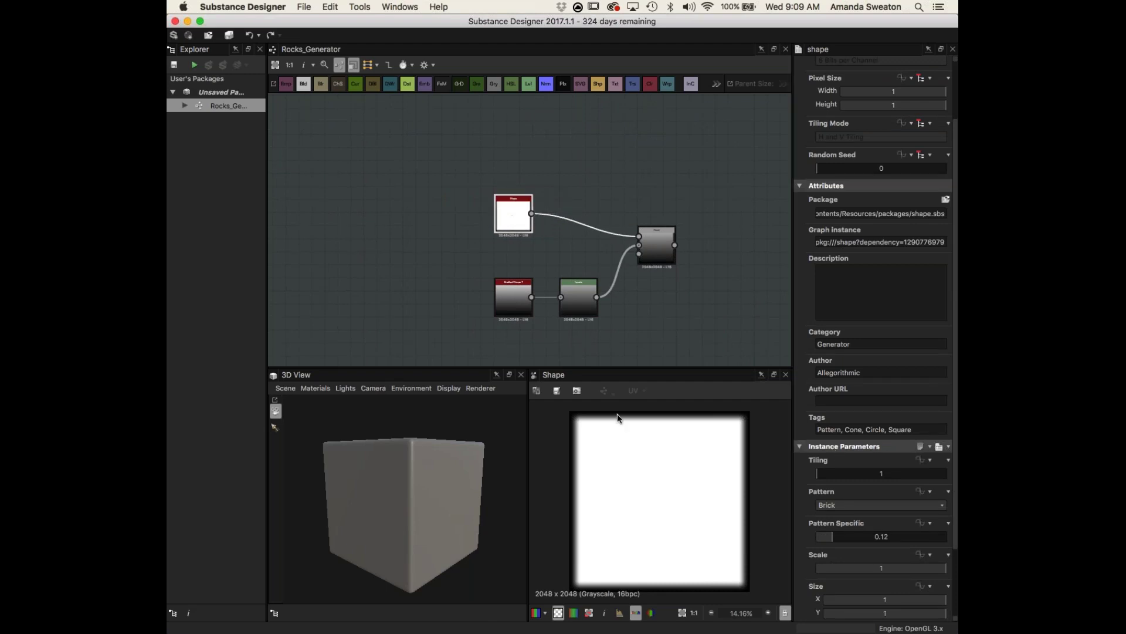
{"action": "left_click", "coordinate": [657, 231]}
{"action": "scroll", "coordinate": [706, 510], "scroll_direction": "down", "scroll_amount": 2}
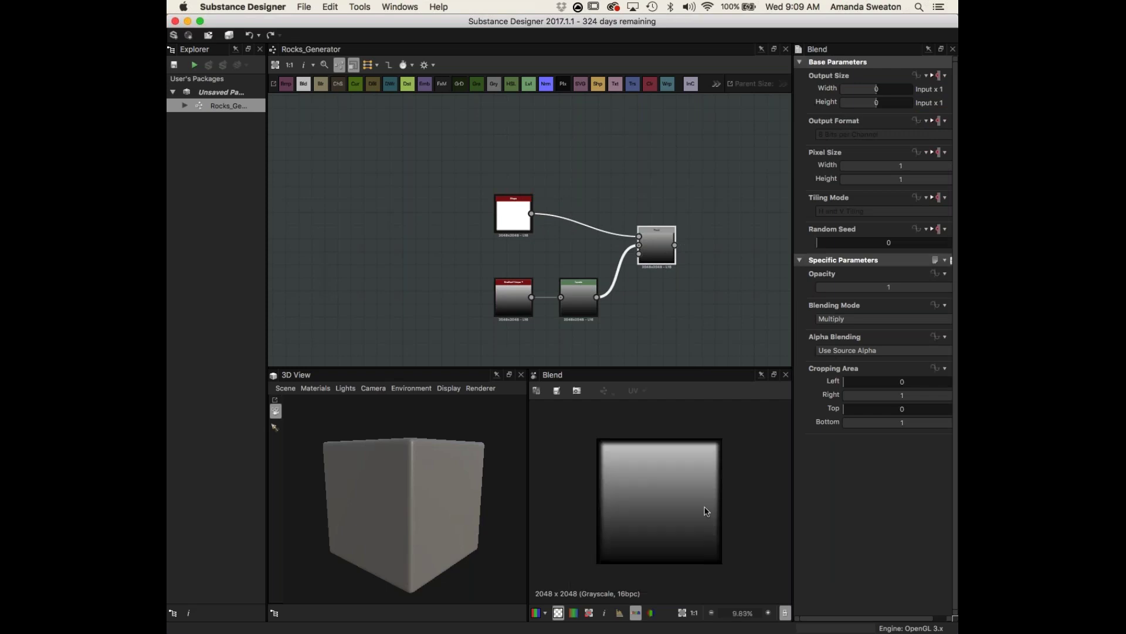
{"action": "scroll", "coordinate": [733, 575], "scroll_direction": "up", "scroll_amount": 3}
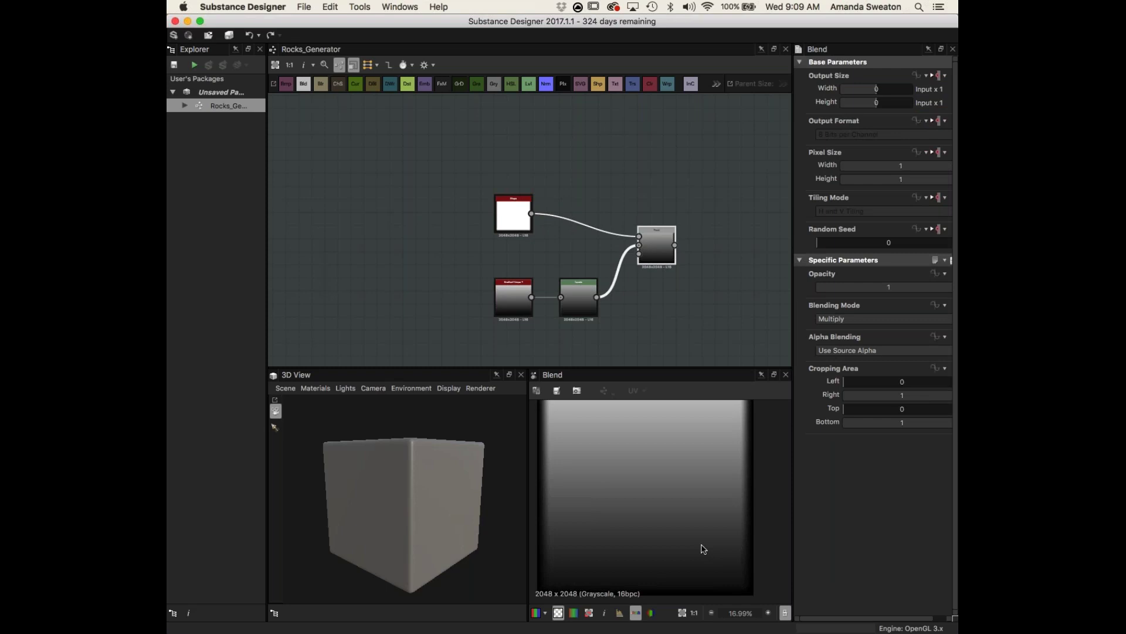
{"action": "scroll", "coordinate": [704, 549], "scroll_direction": "down", "scroll_amount": 1}
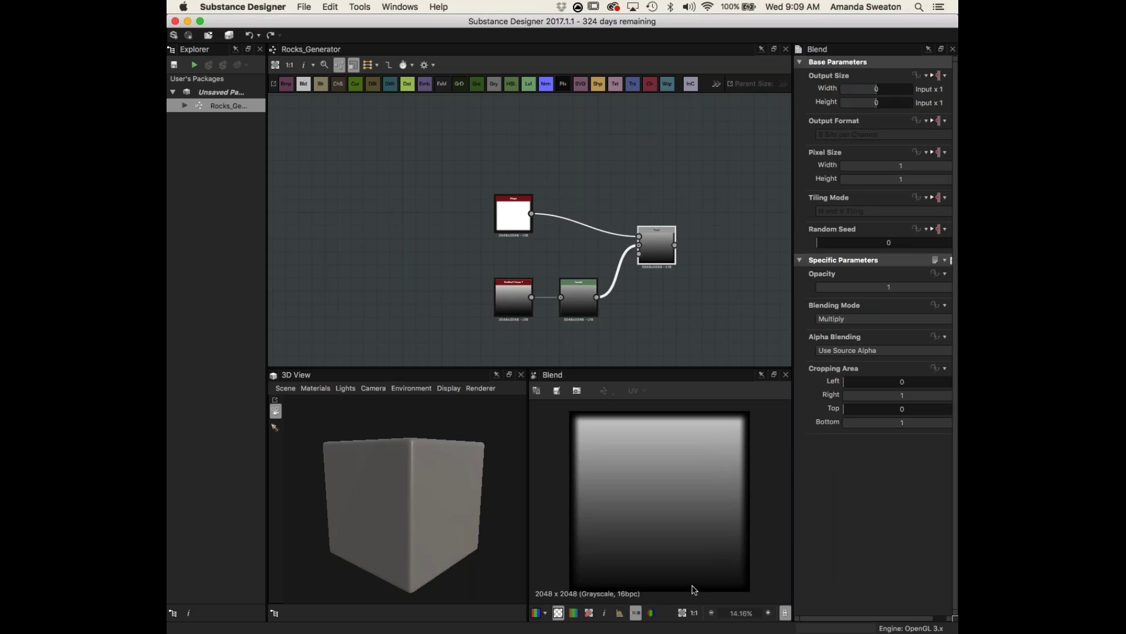
- Compare the Levels node's output black level at zero, and set it slightly above zero to lighten the gradient's dark end
{"action": "left_click", "coordinate": [572, 292]}
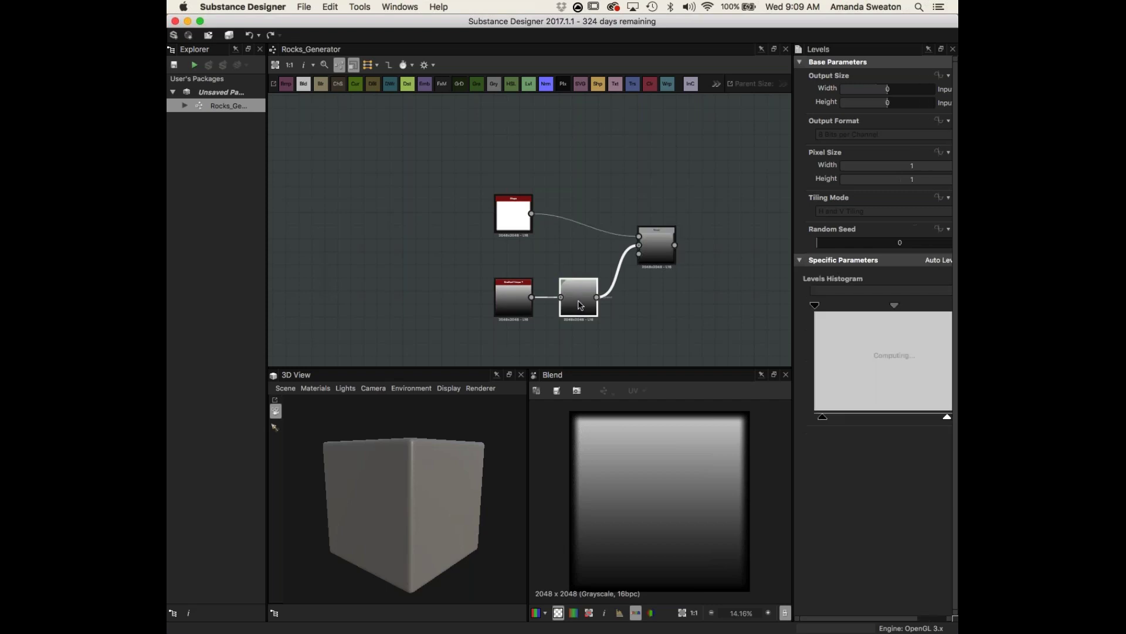
{"action": "left_click_drag", "start_coordinate": [824, 417], "coordinate": [809, 415]}
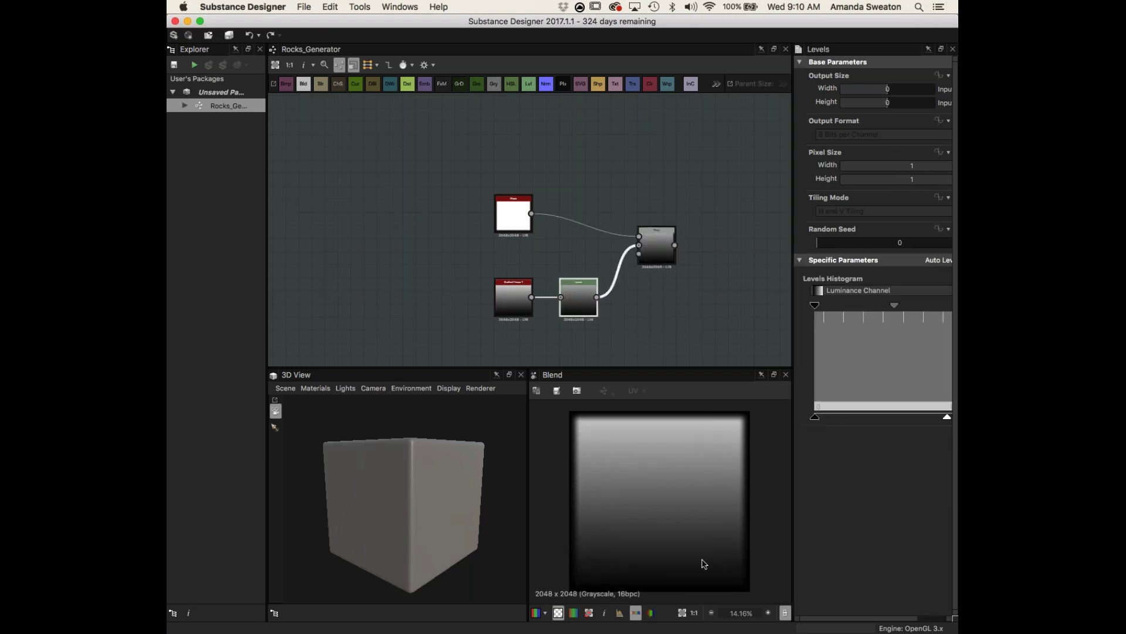
{"action": "left_click_drag", "start_coordinate": [815, 416], "coordinate": [827, 418]}
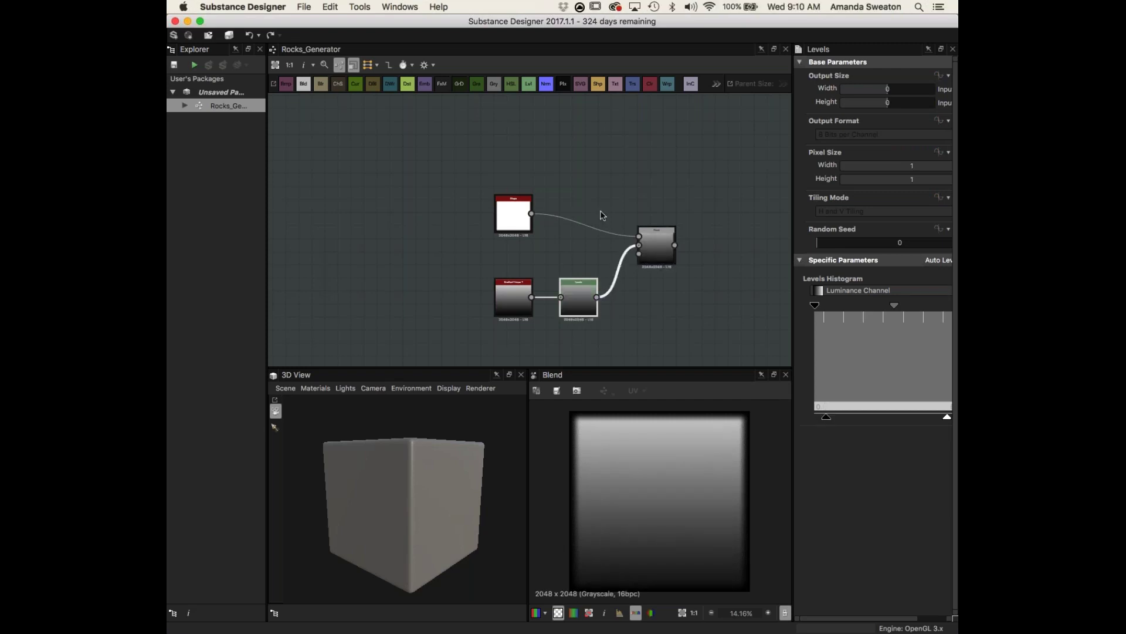
- Move the Tile Random node closer to the Blend node and connect the Blend output to its first input
{"action": "left_click", "coordinate": [656, 253]}
{"action": "middle_click_drag", "start_coordinate": [665, 266], "coordinate": [568, 240]}
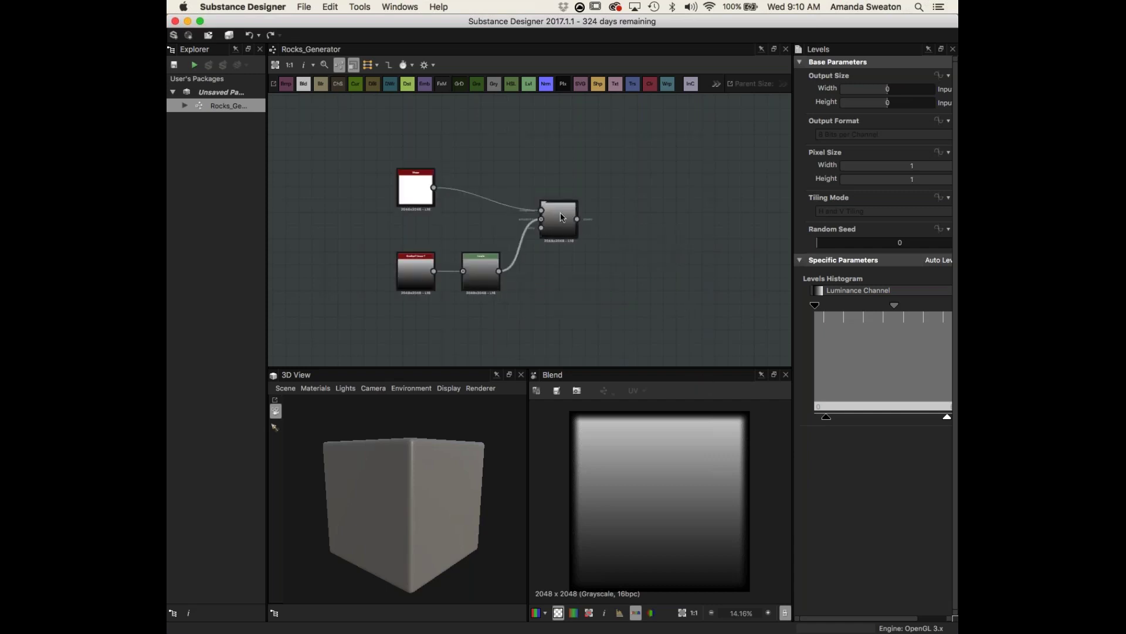
{"action": "left_click", "coordinate": [560, 213]}
{"action": "scroll", "coordinate": [733, 243], "scroll_direction": "down", "scroll_amount": 4}
{"action": "middle_click_drag", "start_coordinate": [727, 244], "coordinate": [607, 232]}
{"action": "left_click_drag", "start_coordinate": [666, 238], "coordinate": [596, 216]}
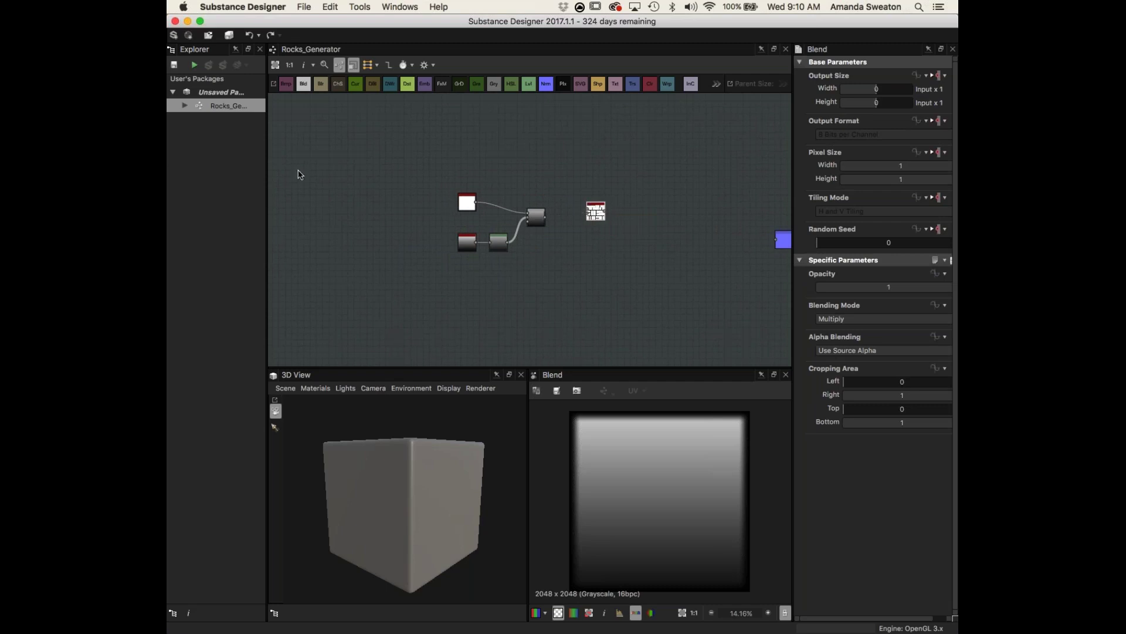
{"action": "scroll", "coordinate": [528, 205], "scroll_direction": "up", "scroll_amount": 3}
{"action": "left_click_drag", "start_coordinate": [520, 196], "coordinate": [610, 199]}
- Preview the Tile Random node and set its pattern to Pattern Input
{"action": "double_click", "coordinate": [610, 198]}
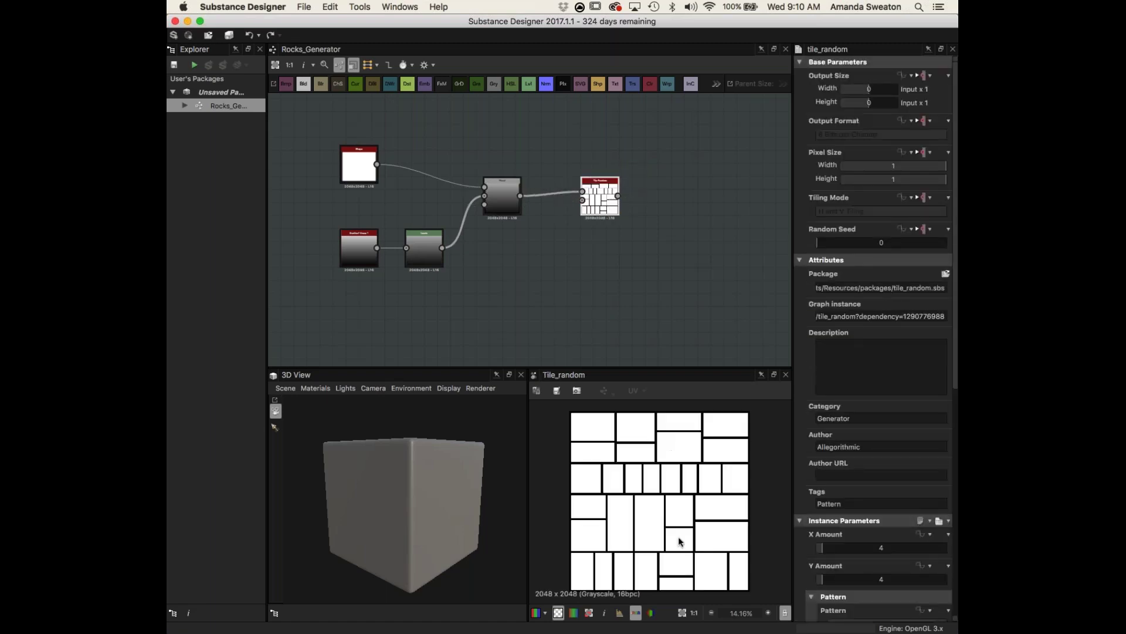
{"action": "scroll", "coordinate": [833, 504], "scroll_direction": "down", "scroll_amount": 5}
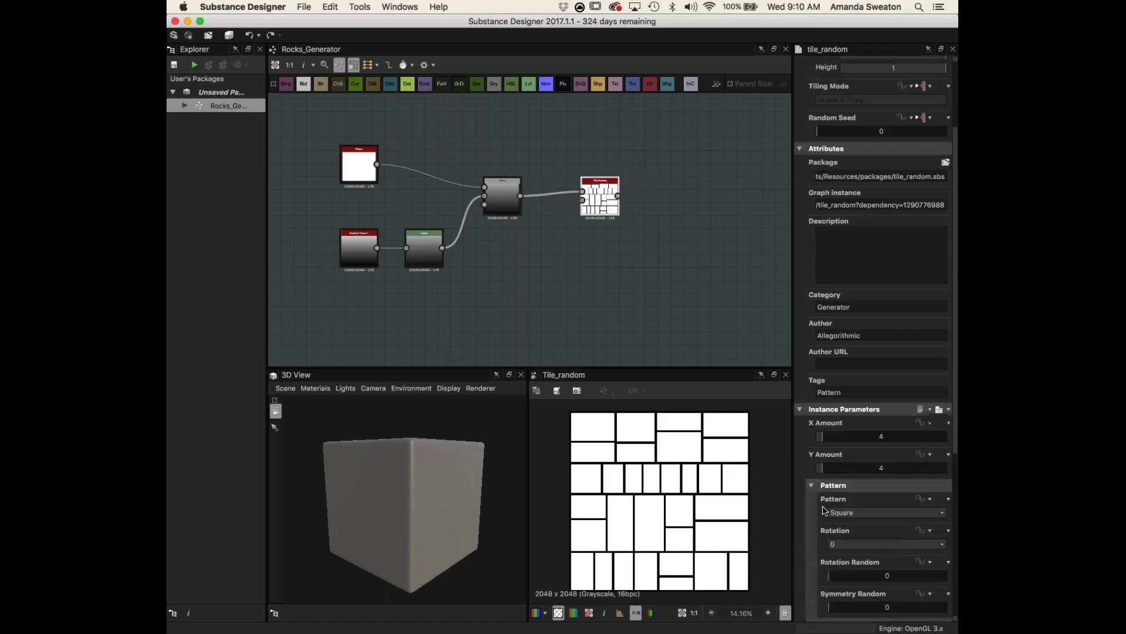
{"action": "left_click", "coordinate": [848, 476]}
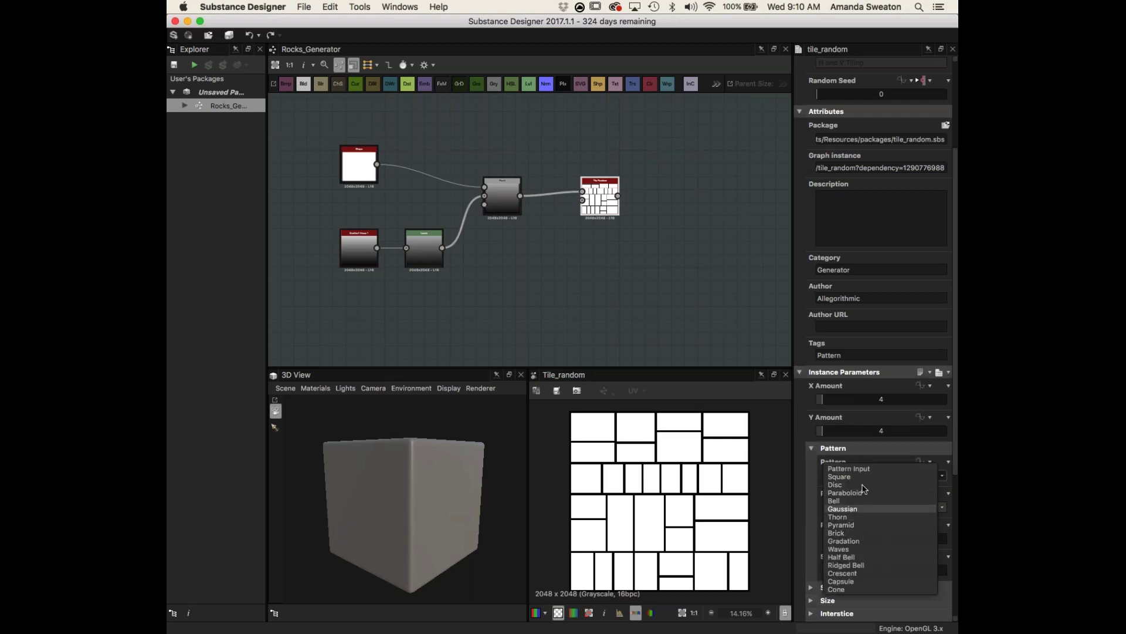
{"action": "left_click", "coordinate": [862, 470]}
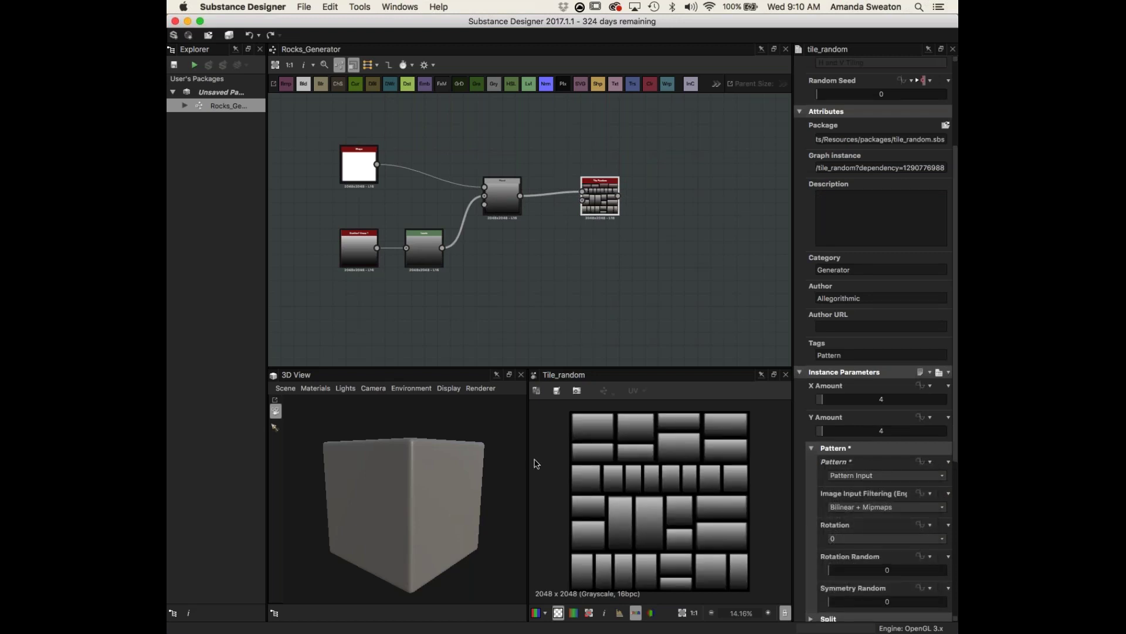
{"action": "scroll", "coordinate": [648, 224], "scroll_direction": "down", "scroll_amount": 5}
{"action": "middle_click_drag", "start_coordinate": [704, 220], "coordinate": [578, 218]}
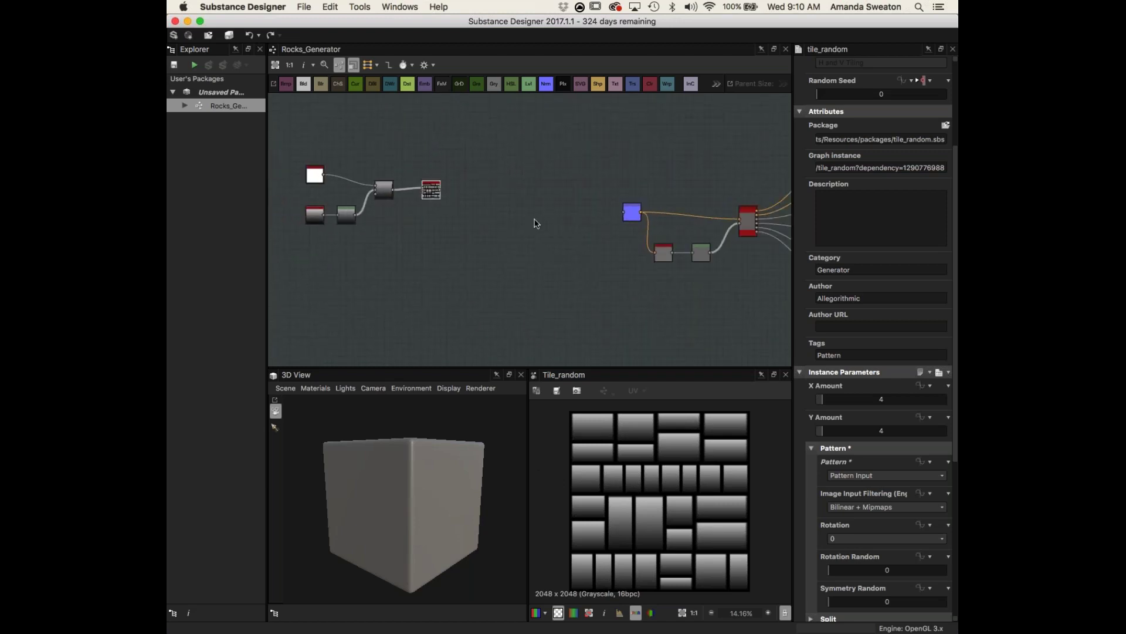
- Connect the Tile Random node's output to the Normal node's input and inspect the pattern on the 3D cube
{"action": "scroll", "coordinate": [444, 191], "scroll_direction": "up", "scroll_amount": 3}
{"action": "left_click_drag", "start_coordinate": [437, 191], "coordinate": [711, 214]}
{"action": "left_click_drag", "start_coordinate": [408, 468], "coordinate": [542, 476]}
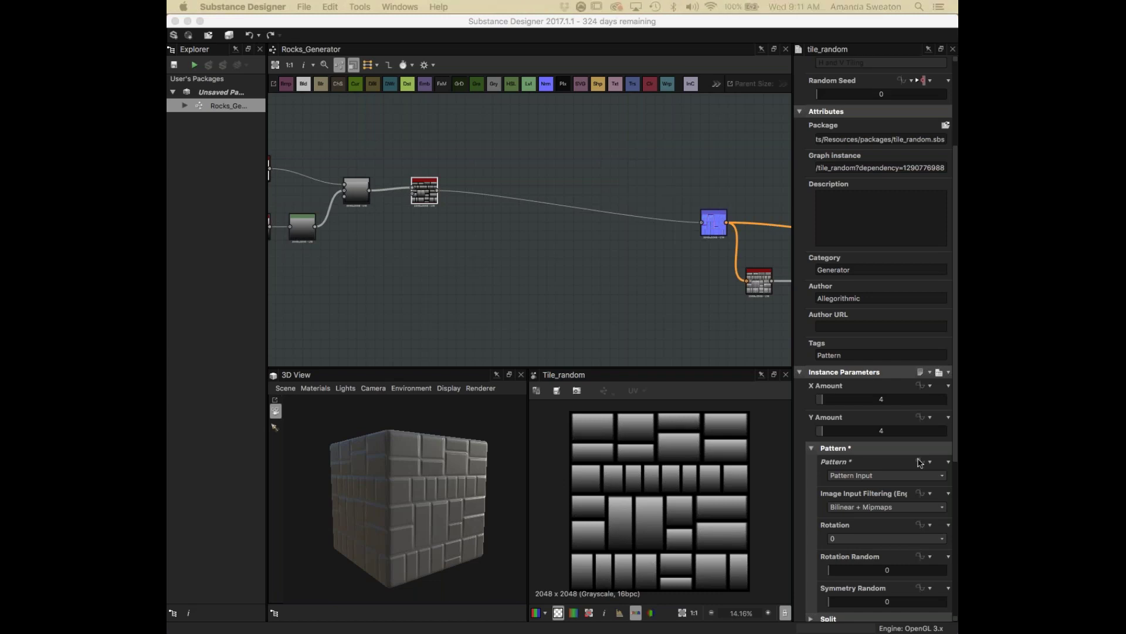
- Set the Tile Random node's Rotation Random to 1 and check the varied brick slopes on the 3D cube
{"action": "scroll", "coordinate": [898, 481], "scroll_direction": "down", "scroll_amount": 5}
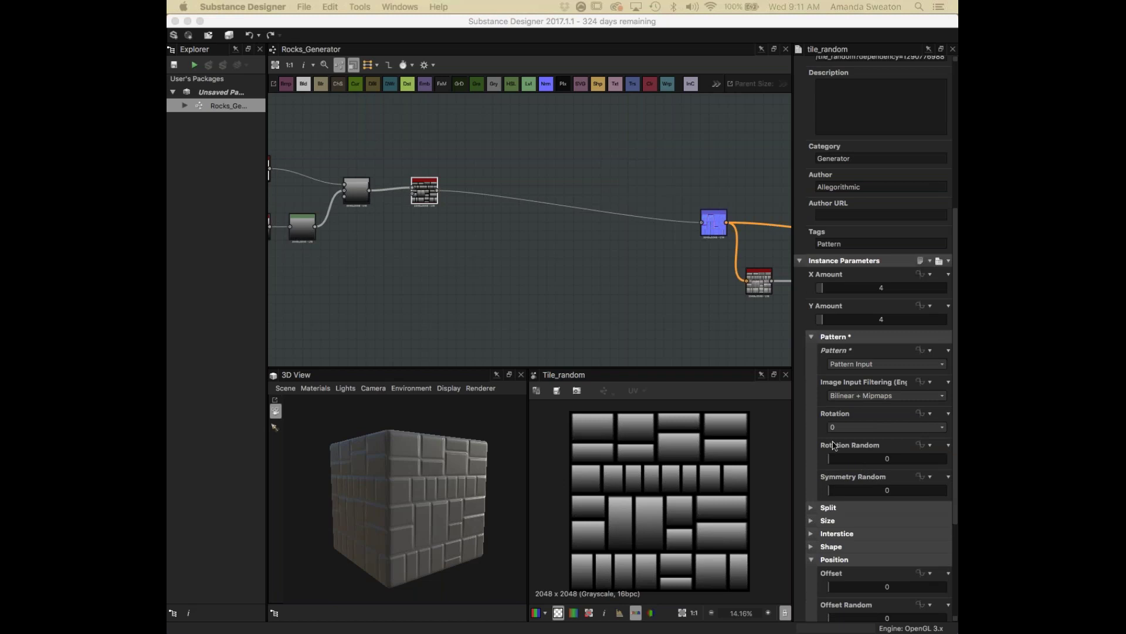
{"action": "middle_click_drag", "start_coordinate": [481, 320], "coordinate": [639, 356]}
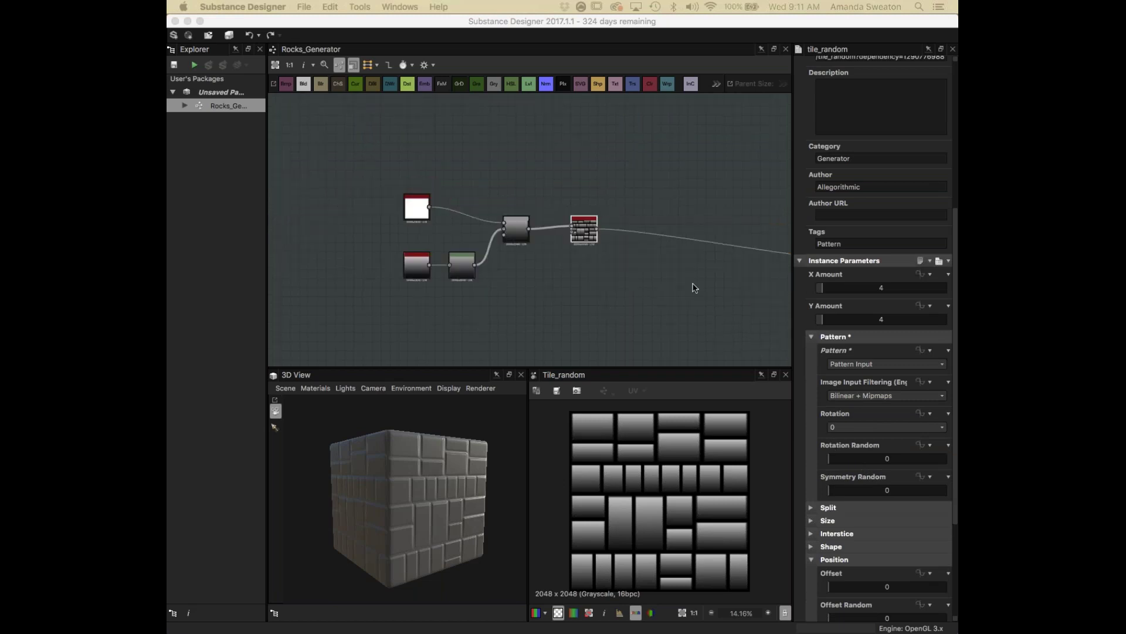
{"action": "middle_click_drag", "start_coordinate": [668, 279], "coordinate": [614, 266]}
{"action": "mouse_move", "coordinate": [444, 485]}
{"action": "left_mouse_down"}
{"action": "mouse_move", "coordinate": [428, 459]}
{"action": "mouse_move", "coordinate": [439, 468]}
{"action": "left_mouse_up"}
{"action": "left_click_drag", "start_coordinate": [834, 458], "coordinate": [953, 477]}
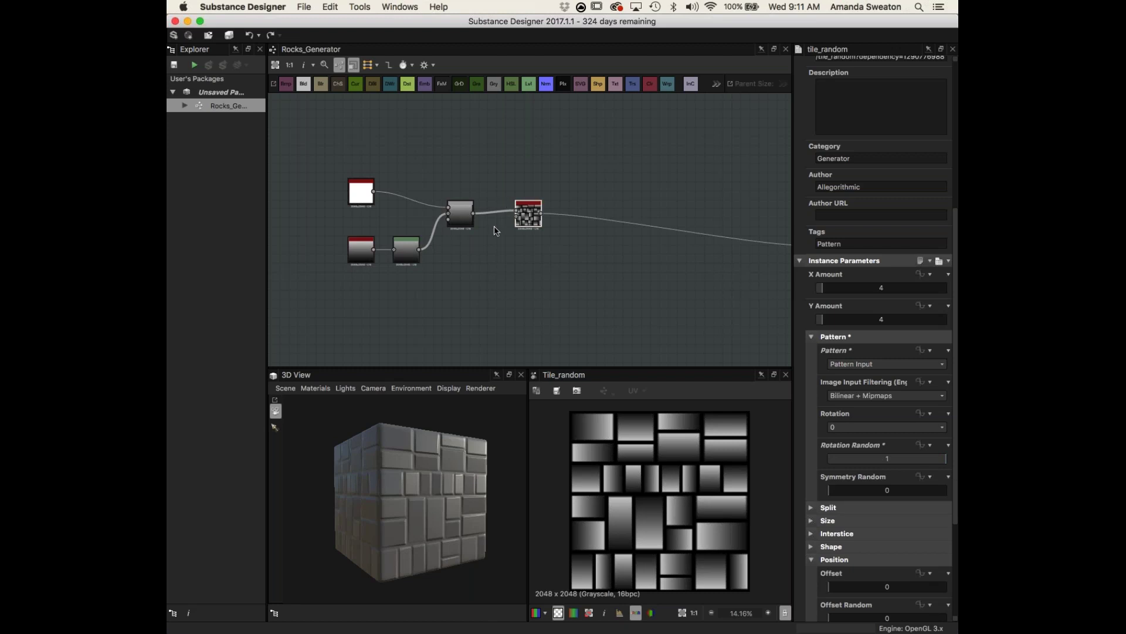
{"action": "scroll", "coordinate": [477, 290], "scroll_direction": "up", "scroll_amount": 3}
{"action": "left_click_drag", "start_coordinate": [446, 463], "coordinate": [402, 496]}
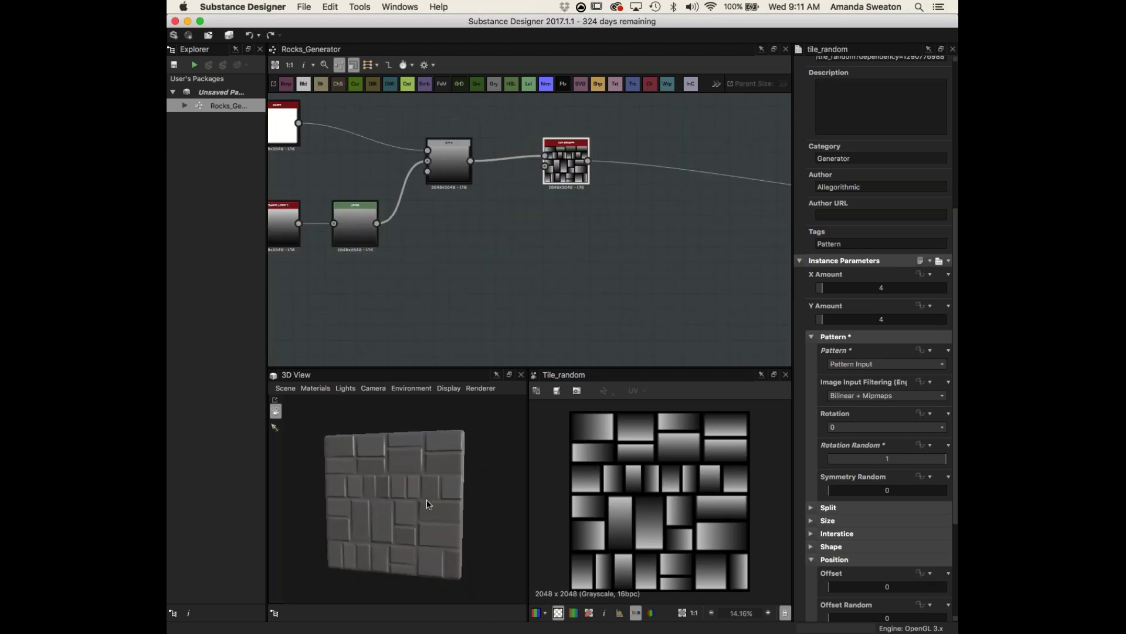
{"action": "middle_click_drag", "start_coordinate": [561, 261], "coordinate": [667, 294]}
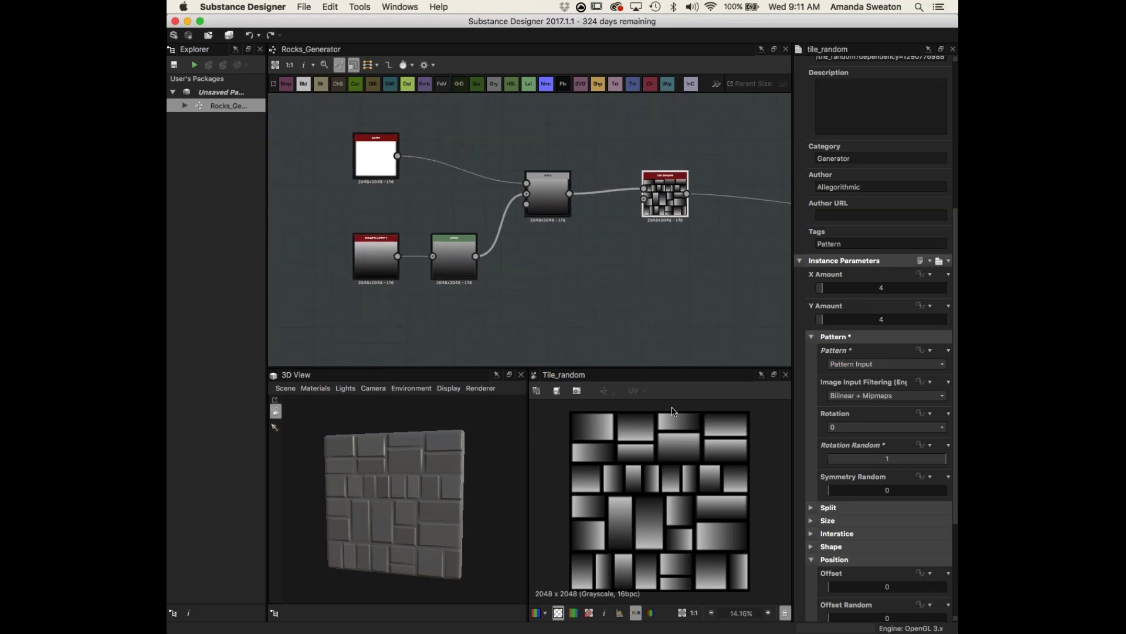
{"action": "left_click_drag", "start_coordinate": [370, 539], "coordinate": [429, 535]}
- Preview the Normal node and set its Intensity to 5
{"action": "scroll", "coordinate": [627, 200], "scroll_direction": "down", "scroll_amount": 3}
{"action": "middle_click_drag", "start_coordinate": [663, 252], "coordinate": [412, 209]}
{"action": "double_click", "coordinate": [573, 199]}
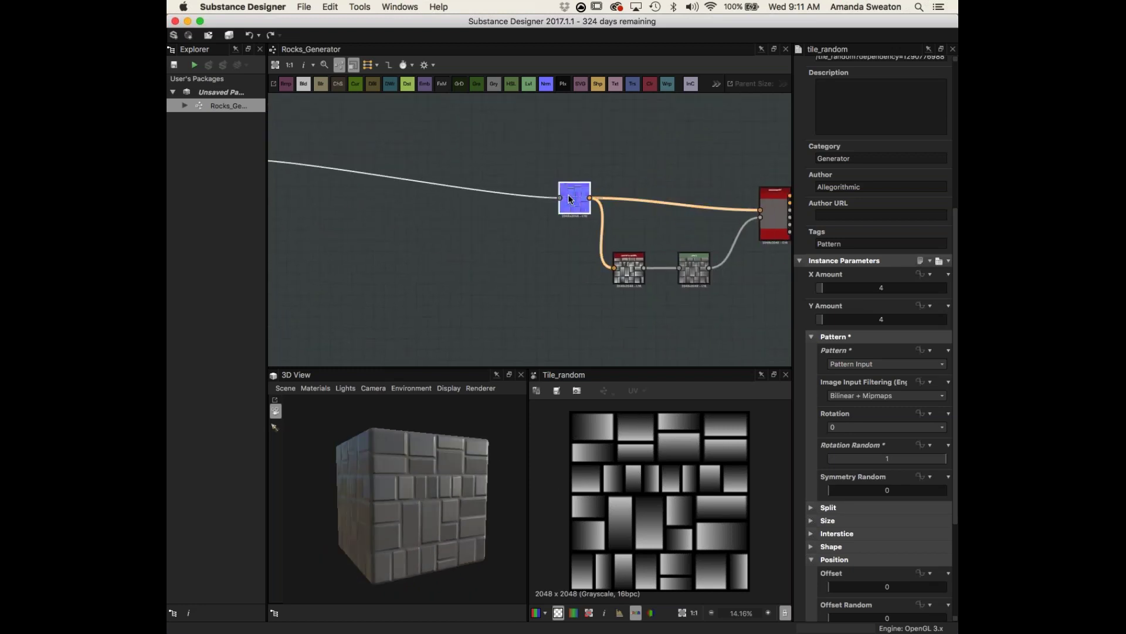
{"action": "left_click_drag", "start_coordinate": [879, 288], "coordinate": [885, 288]}
{"action": "left_click", "coordinate": [880, 286]}
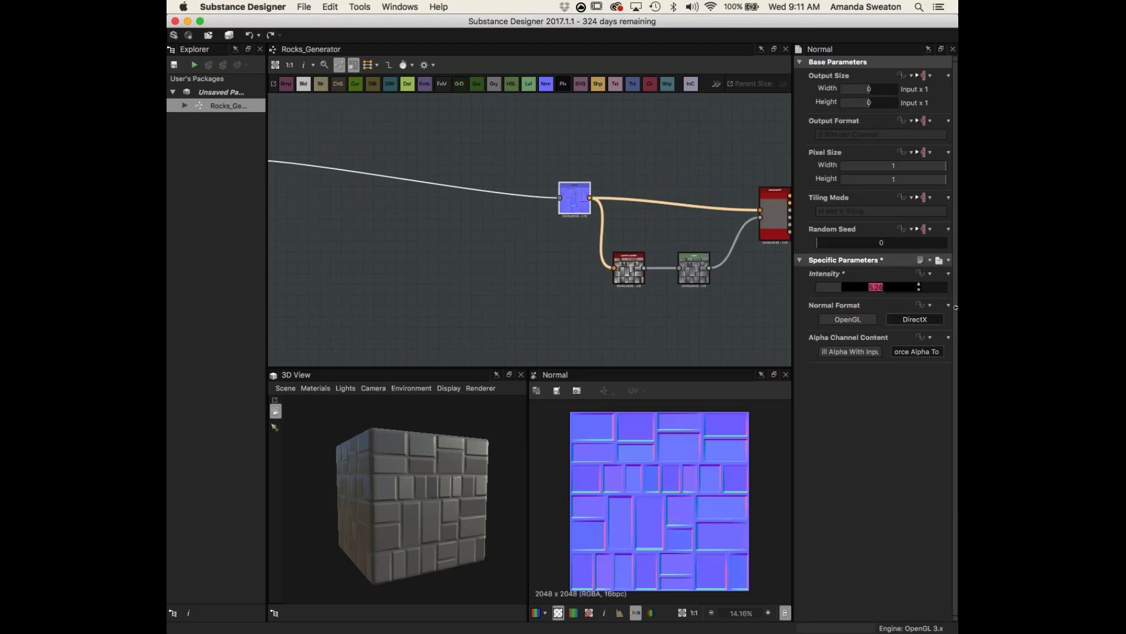
{"action": "type", "text": "5"}
{"action": "key", "text": "Return"}
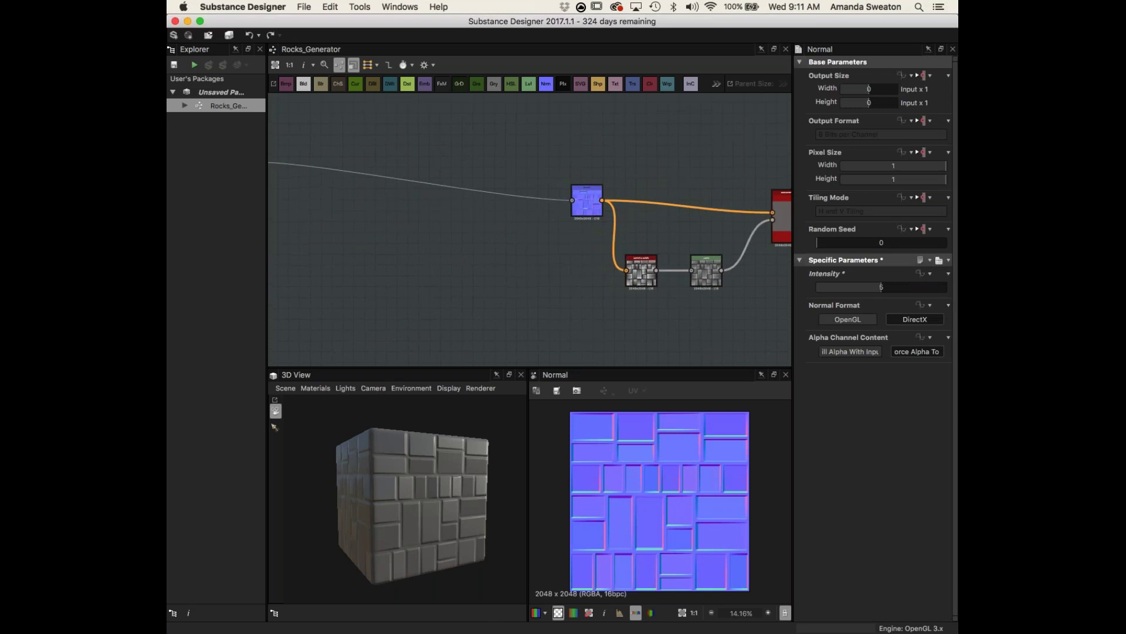
- Return to the Tile Random node, inspect the bricks on the 3D cube, and set Symmetry Random to 1
{"action": "middle_click_drag", "start_coordinate": [329, 159], "coordinate": [616, 192]}
{"action": "double_click", "coordinate": [476, 189]}
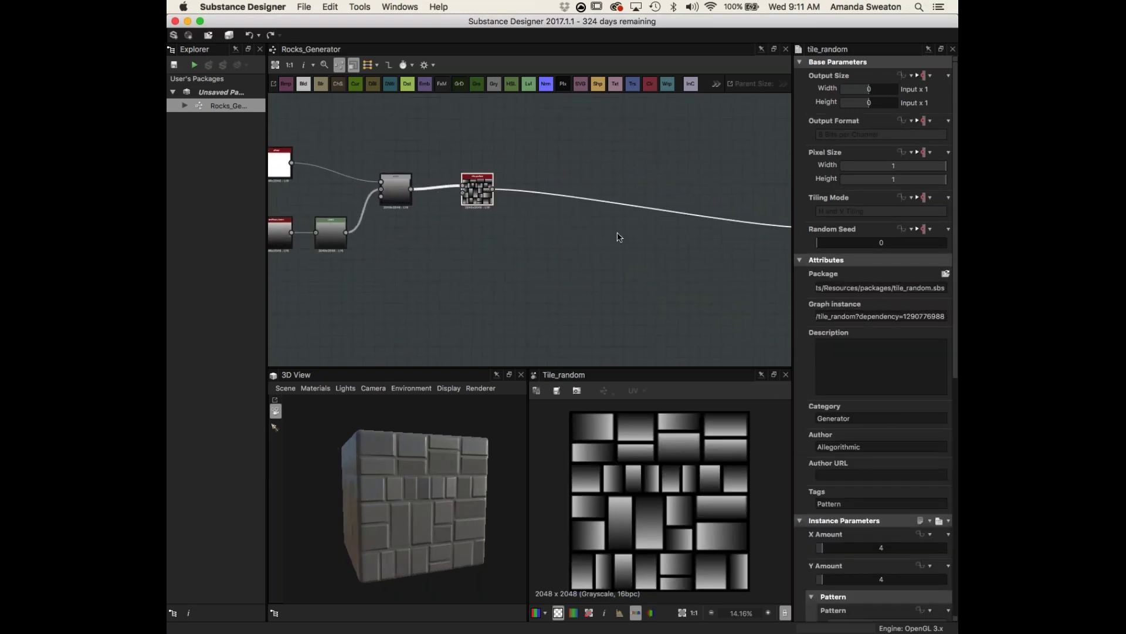
{"action": "scroll", "coordinate": [822, 451], "scroll_direction": "down", "scroll_amount": 4}
{"action": "left_click_drag", "start_coordinate": [387, 490], "coordinate": [353, 516]}
{"action": "left_click_drag", "start_coordinate": [411, 487], "coordinate": [499, 500]}
{"action": "scroll", "coordinate": [799, 463], "scroll_direction": "down", "scroll_amount": 3}
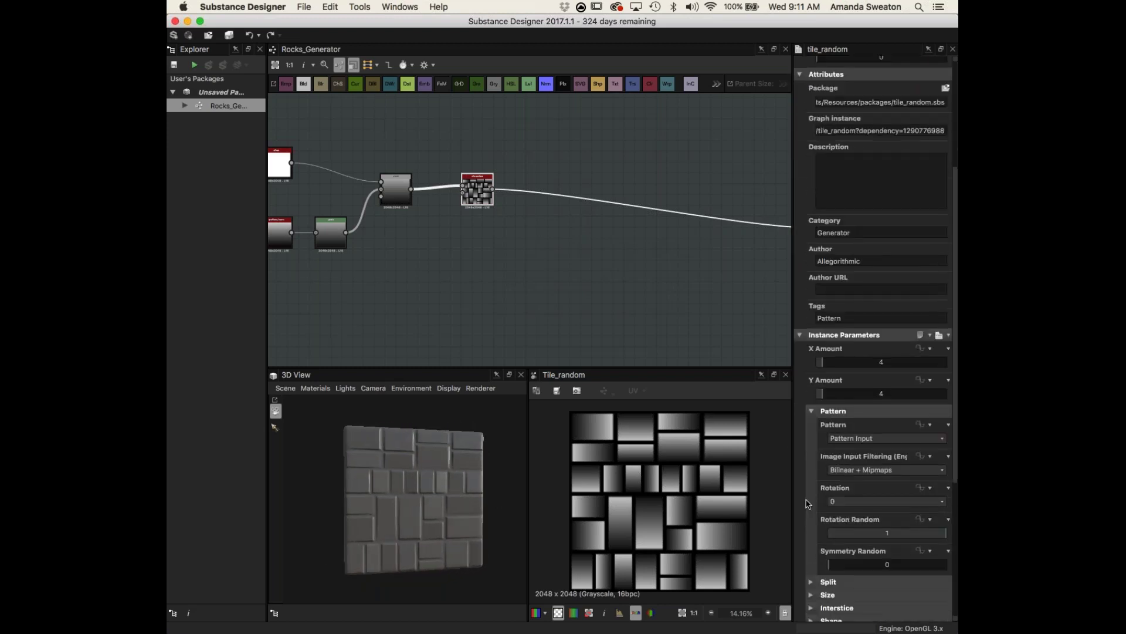
{"action": "left_click_drag", "start_coordinate": [838, 528], "coordinate": [957, 539]}
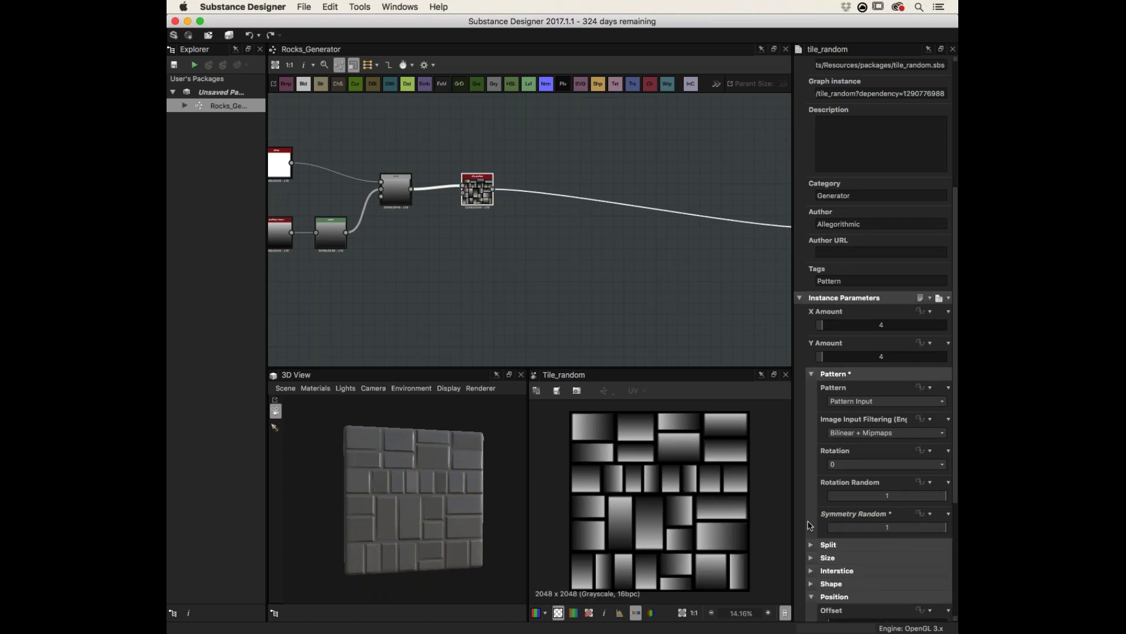
- Collapse the Tile Random node's Pattern parameter group and expand its Split group
{"action": "scroll", "coordinate": [820, 405], "scroll_direction": "down", "scroll_amount": 2}
{"action": "left_click", "coordinate": [812, 299]}
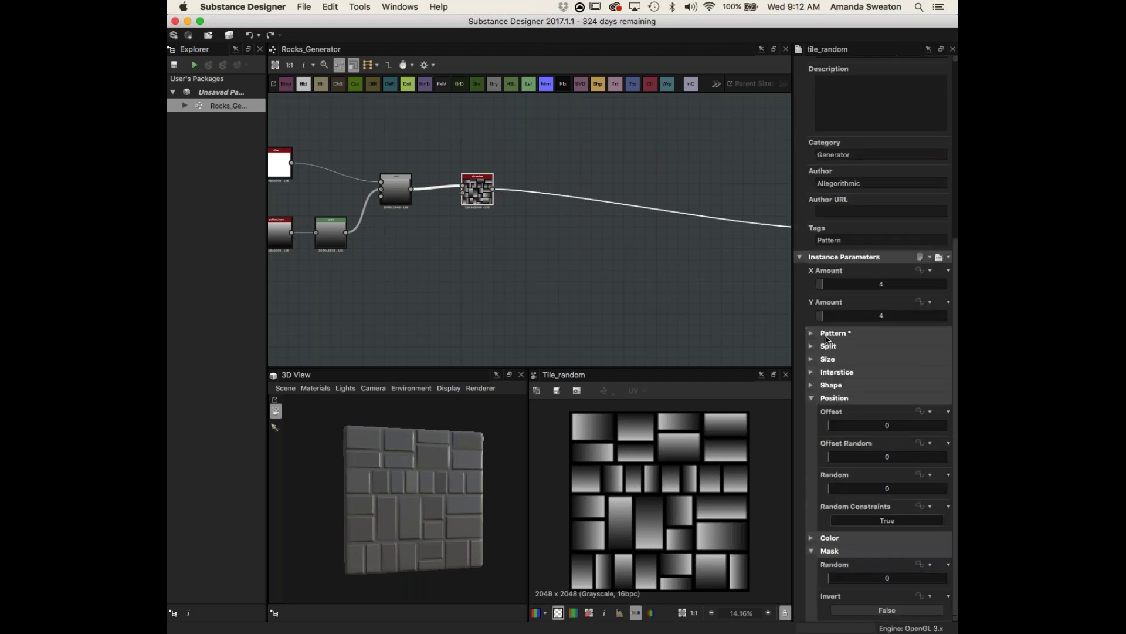
{"action": "left_click", "coordinate": [812, 346]}
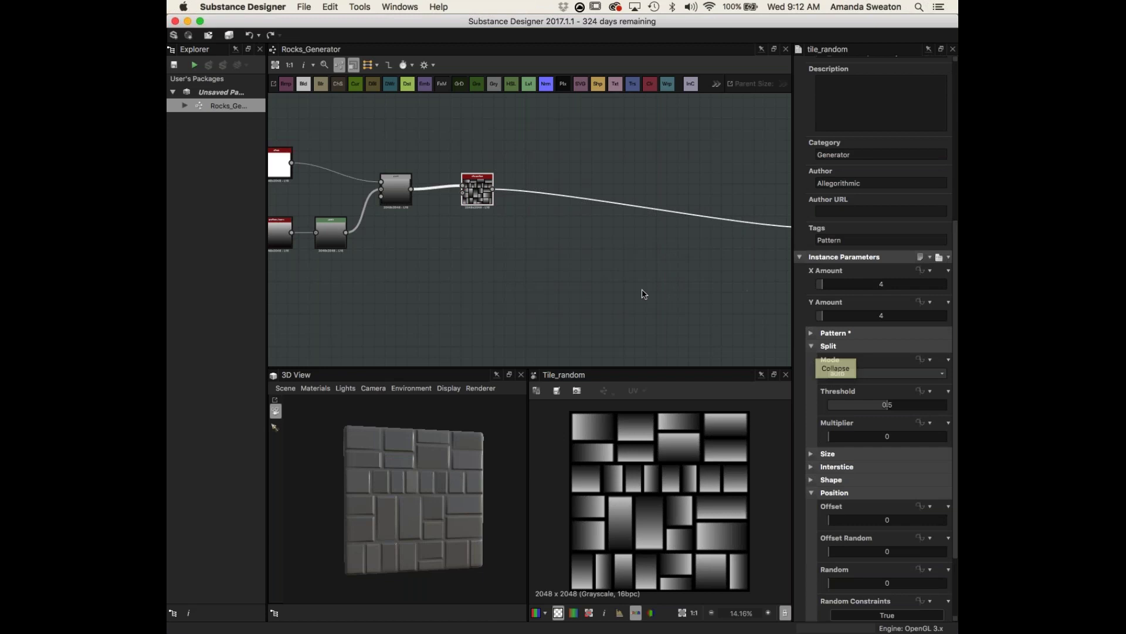
- Move the Normal node closer to the Tile Random node and reselect Tile Random to show its parameters
{"action": "middle_click_drag", "start_coordinate": [641, 289], "coordinate": [297, 253]}
{"action": "left_click_drag", "start_coordinate": [546, 213], "coordinate": [492, 197]}
{"action": "left_click_drag", "start_coordinate": [398, 517], "coordinate": [428, 508]}
{"action": "middle_click_drag", "start_coordinate": [349, 254], "coordinate": [598, 285]}
{"action": "left_click", "coordinate": [455, 208]}
{"action": "left_click", "coordinate": [456, 205]}
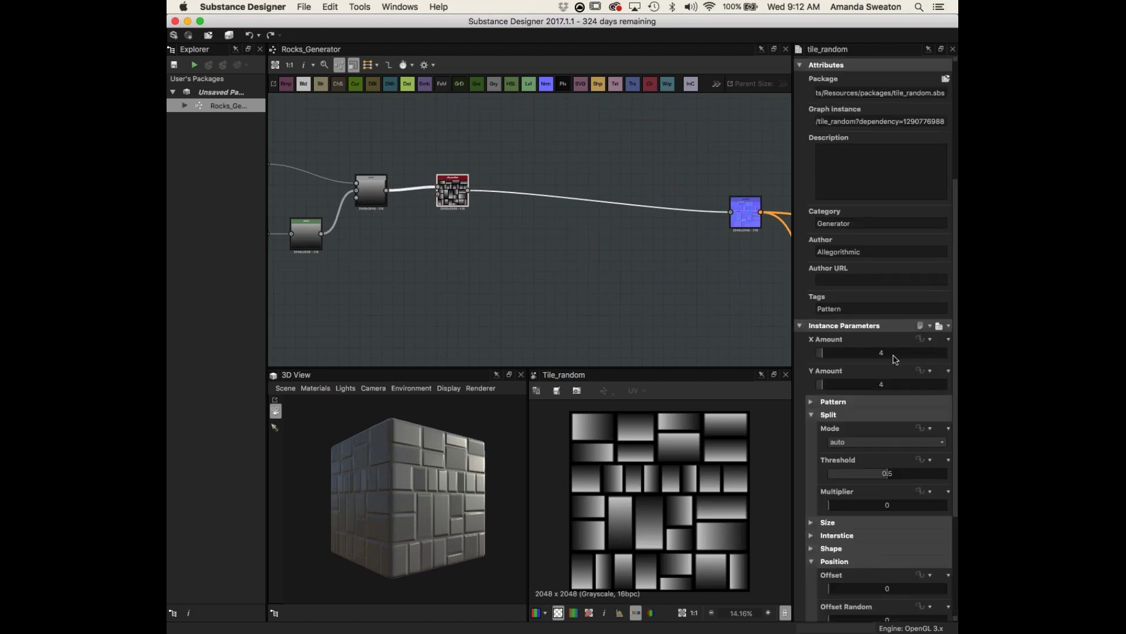
{"action": "scroll", "coordinate": [843, 473], "scroll_direction": "down", "scroll_amount": 3}
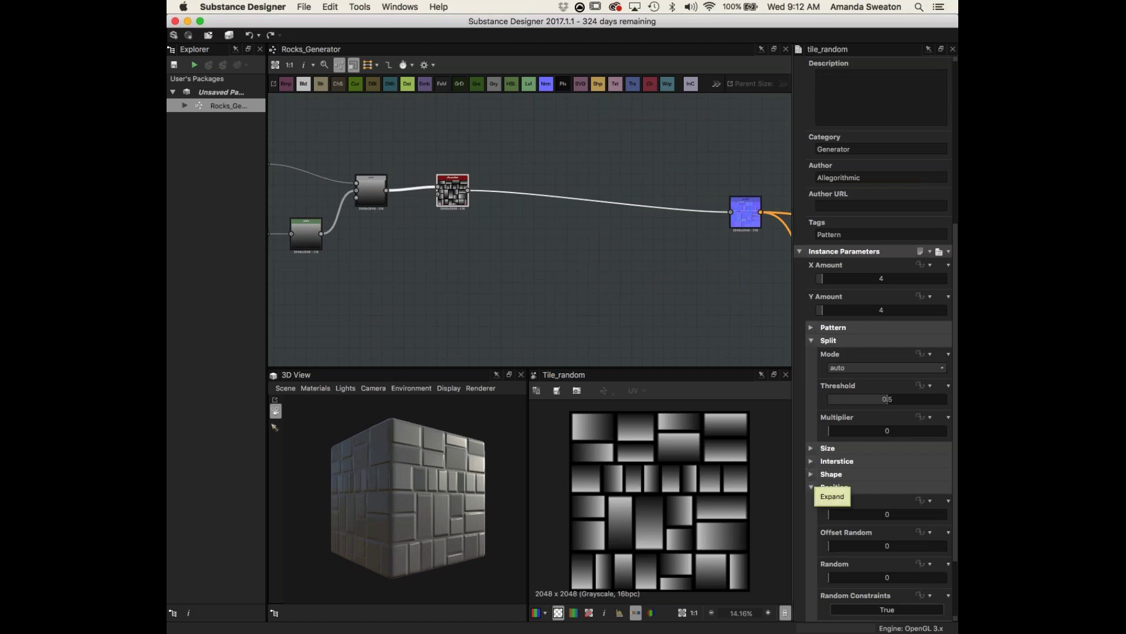
- Review how the Shape and Levels nodes feed the Blend node by previewing each one's output
{"action": "middle_click_drag", "start_coordinate": [596, 314], "coordinate": [689, 291]}
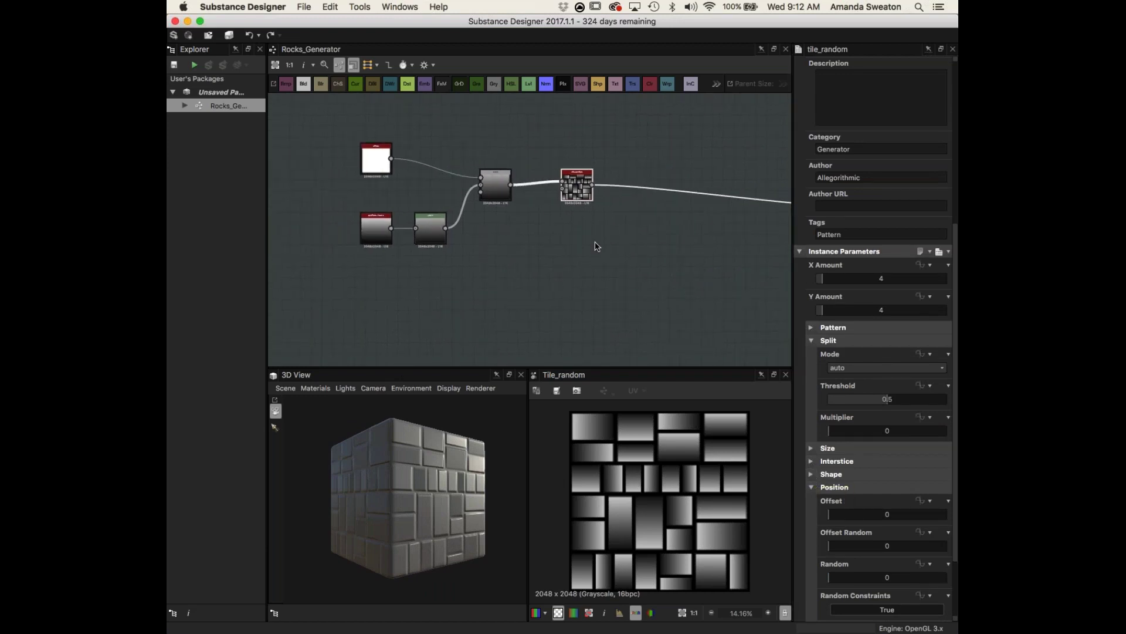
{"action": "left_click", "coordinate": [503, 192]}
{"action": "double_click", "coordinate": [503, 193]}
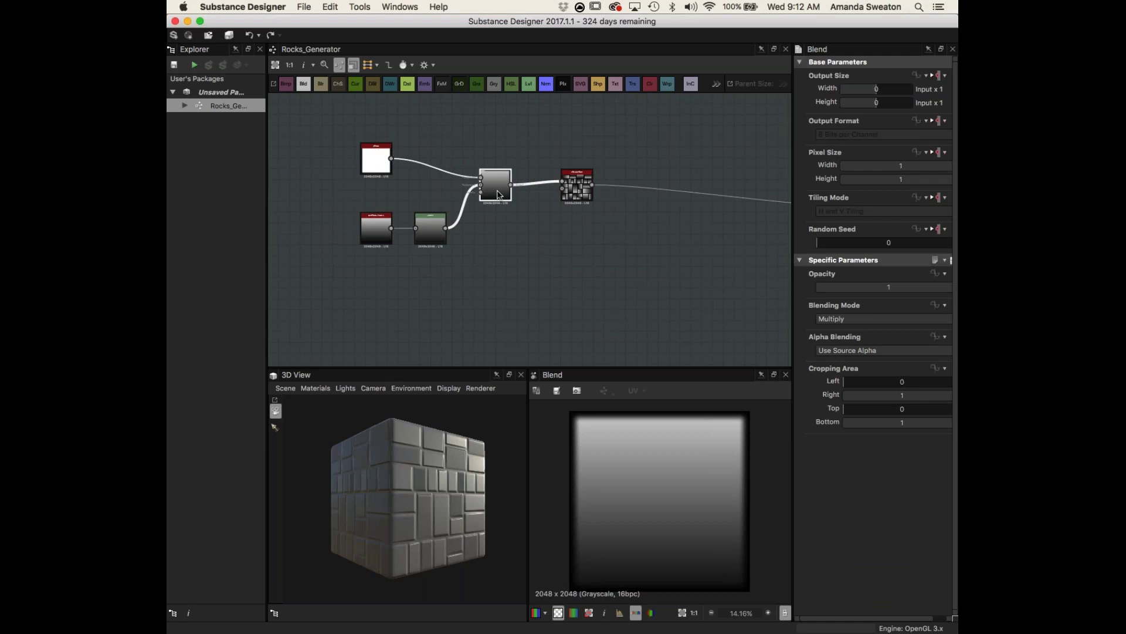
{"action": "middle_click_drag", "start_coordinate": [380, 152], "coordinate": [484, 174]}
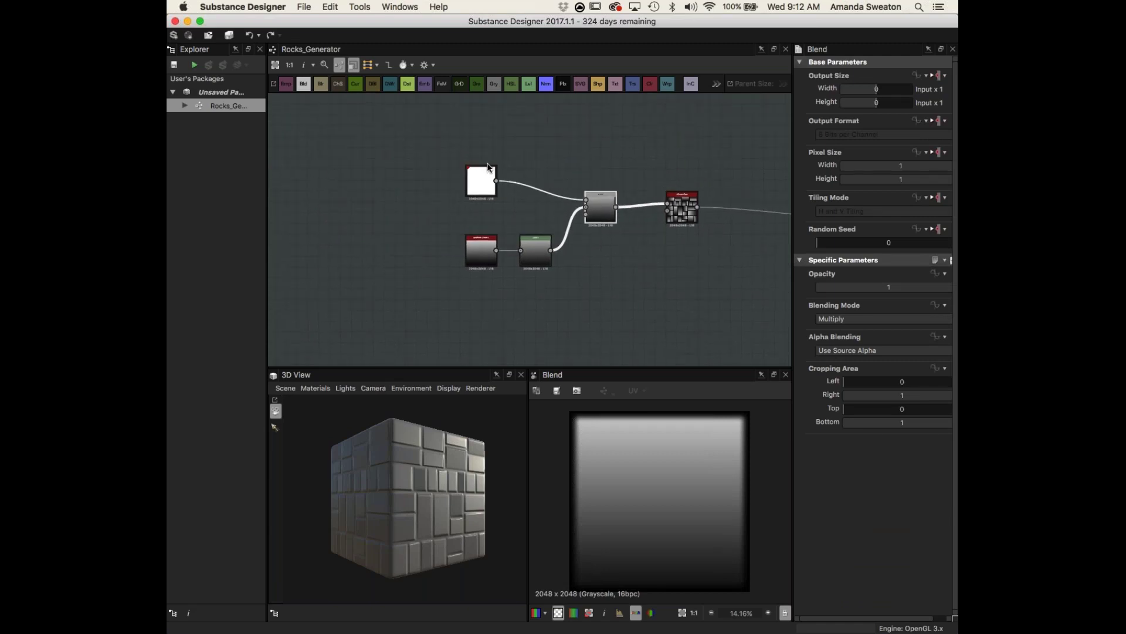
{"action": "left_click", "coordinate": [485, 174]}
{"action": "double_click", "coordinate": [485, 174]}
{"action": "scroll", "coordinate": [612, 214], "scroll_direction": "up", "scroll_amount": 3}
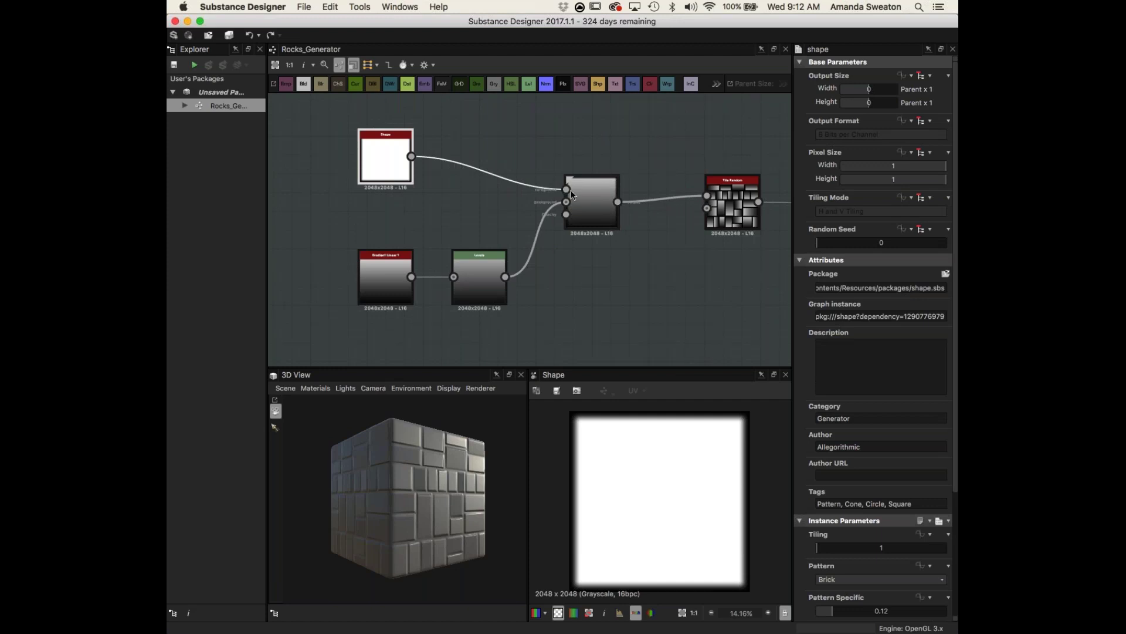
{"action": "double_click", "coordinate": [480, 277]}
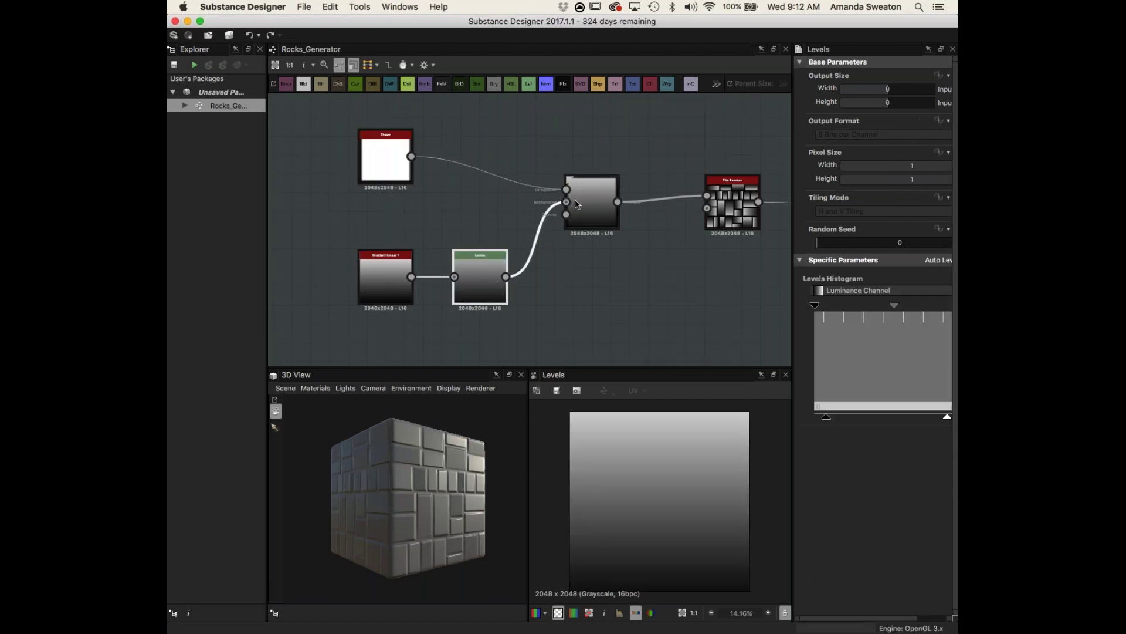
{"action": "double_click", "coordinate": [598, 205]}
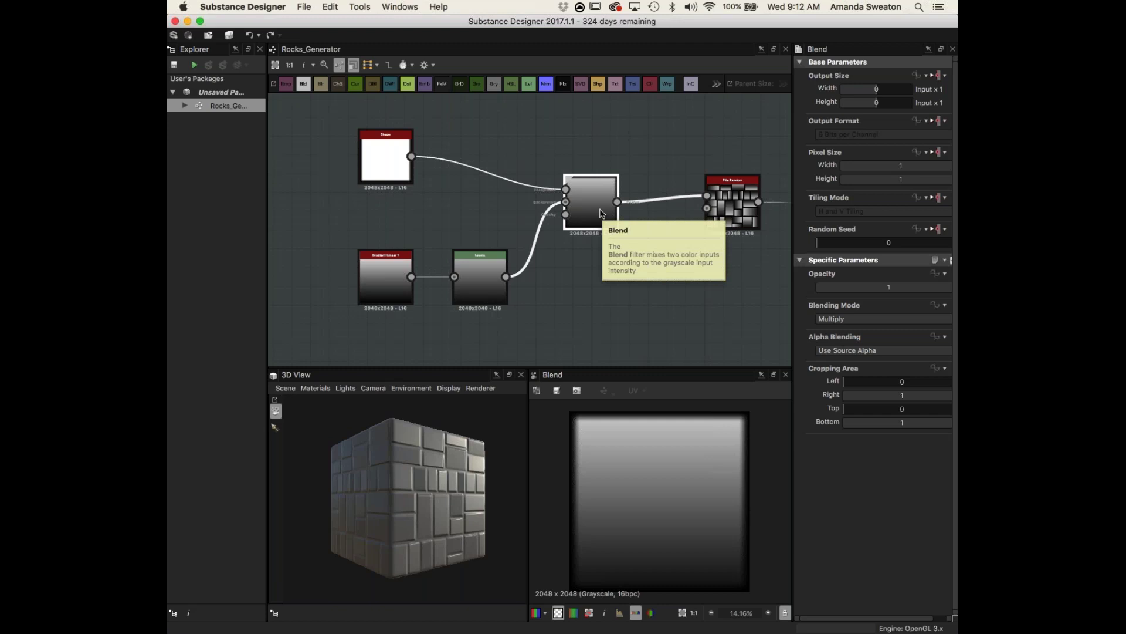
- Review the Tile Random node's Pattern settings, including its pattern type, and collapse the group again
{"action": "left_click", "coordinate": [727, 215]}
{"action": "scroll", "coordinate": [836, 396], "scroll_direction": "down", "scroll_amount": 5}
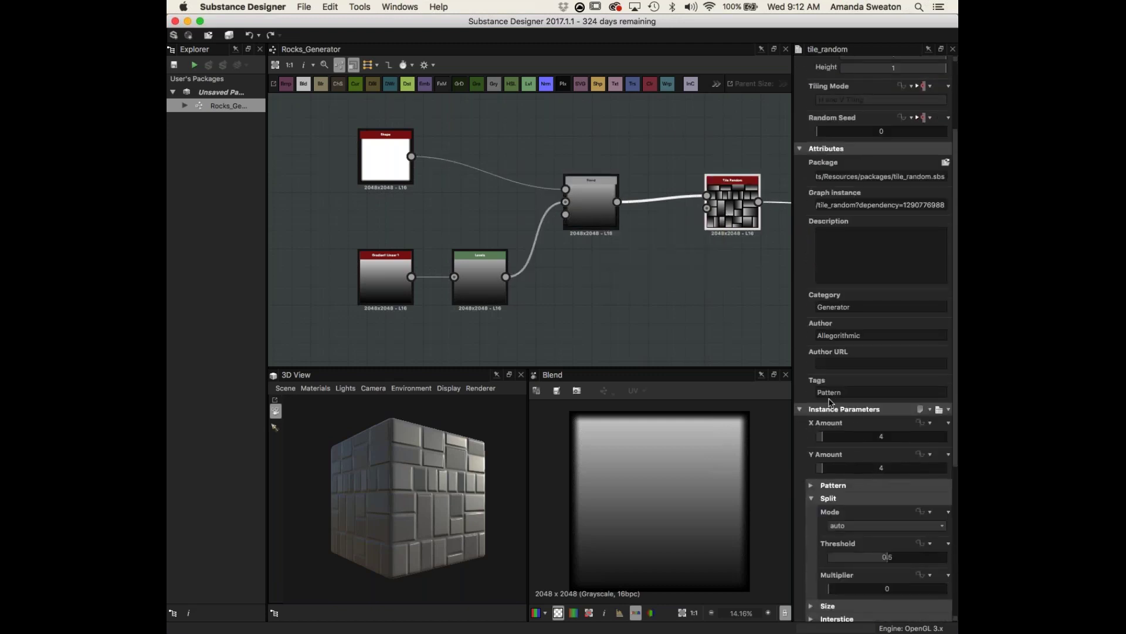
{"action": "scroll", "coordinate": [849, 441], "scroll_direction": "down", "scroll_amount": 3}
{"action": "left_click", "coordinate": [813, 410]}
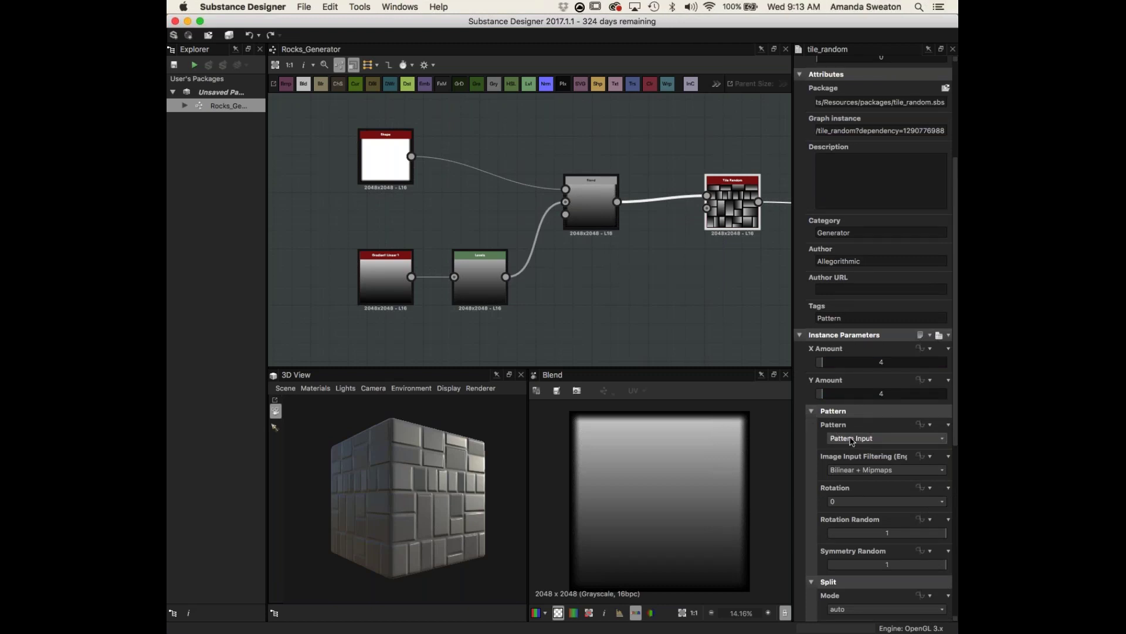
{"action": "left_click", "coordinate": [812, 411]}
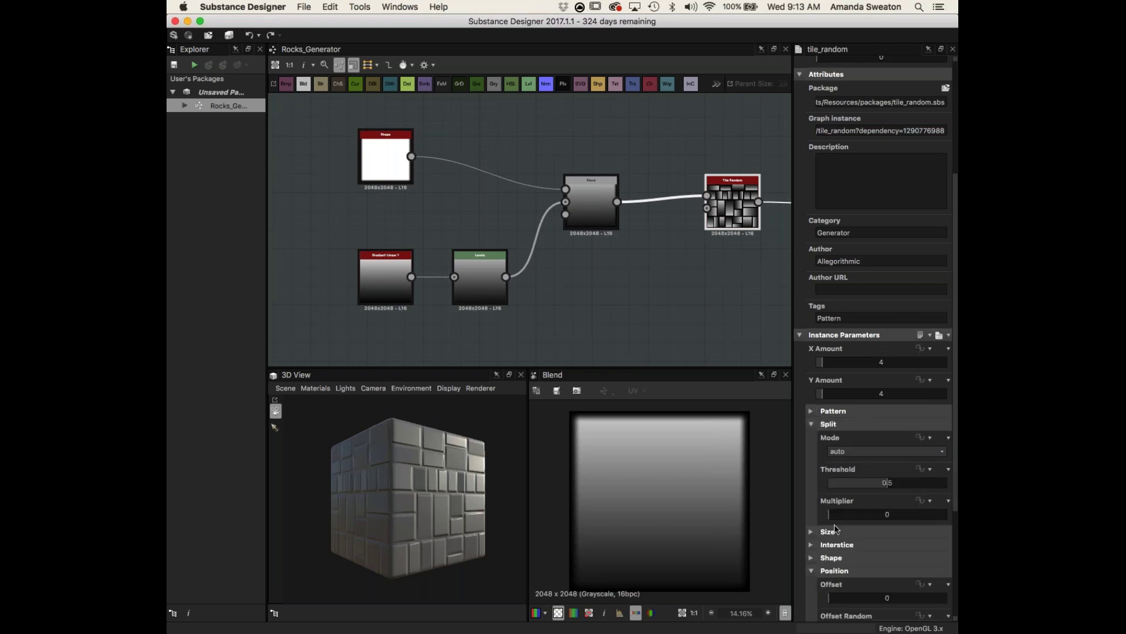
- Trace the graph from the gradient, Levels and Blend nodes through Tile Random to Normal and the material outputs
{"action": "left_click", "coordinate": [610, 215]}
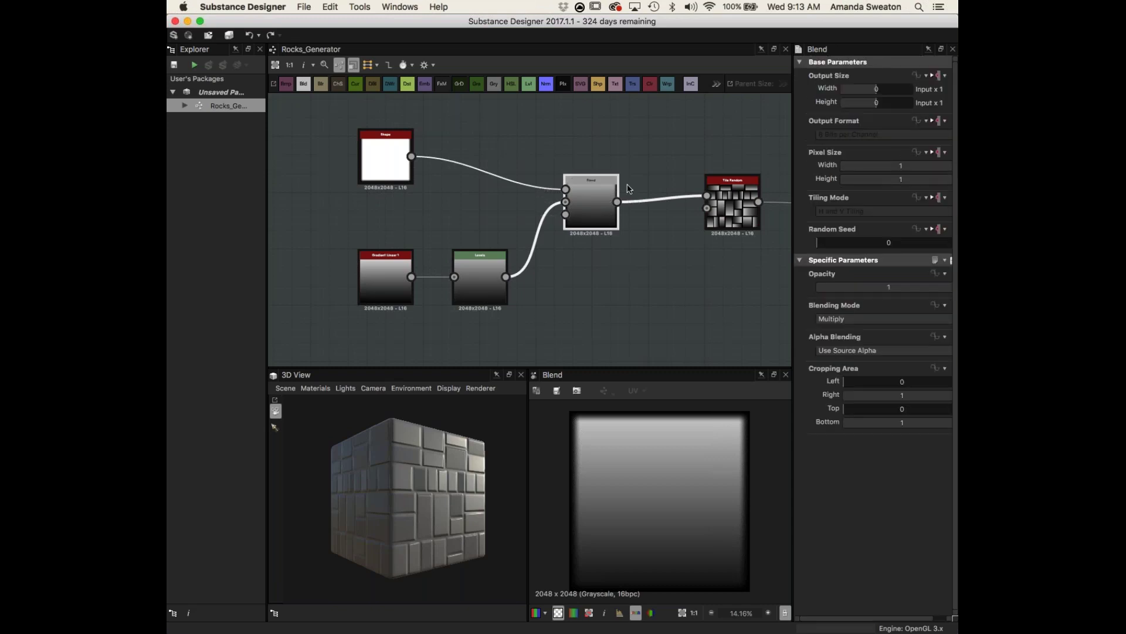
{"action": "left_click", "coordinate": [466, 289]}
{"action": "double_click", "coordinate": [387, 289]}
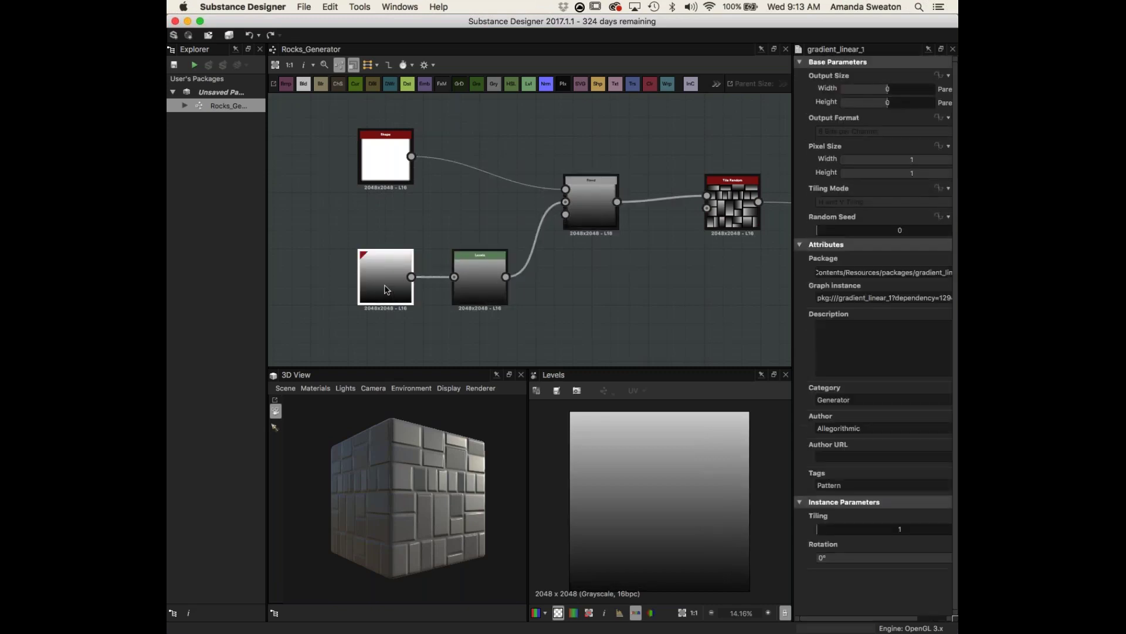
{"action": "left_click", "coordinate": [494, 293]}
{"action": "double_click", "coordinate": [590, 212]}
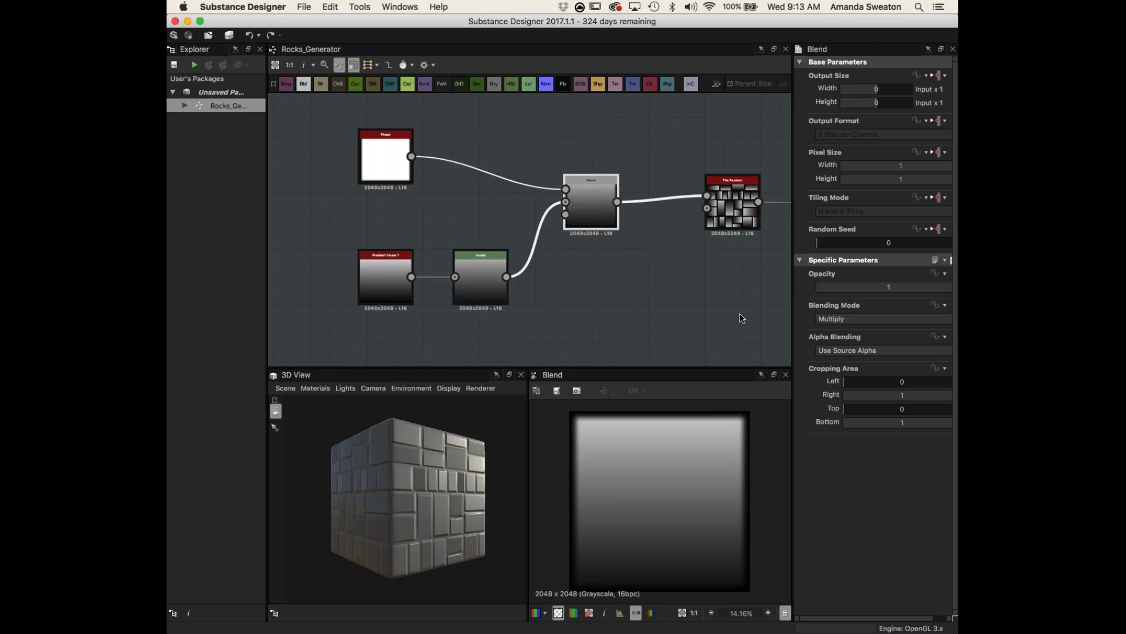
{"action": "double_click", "coordinate": [740, 226]}
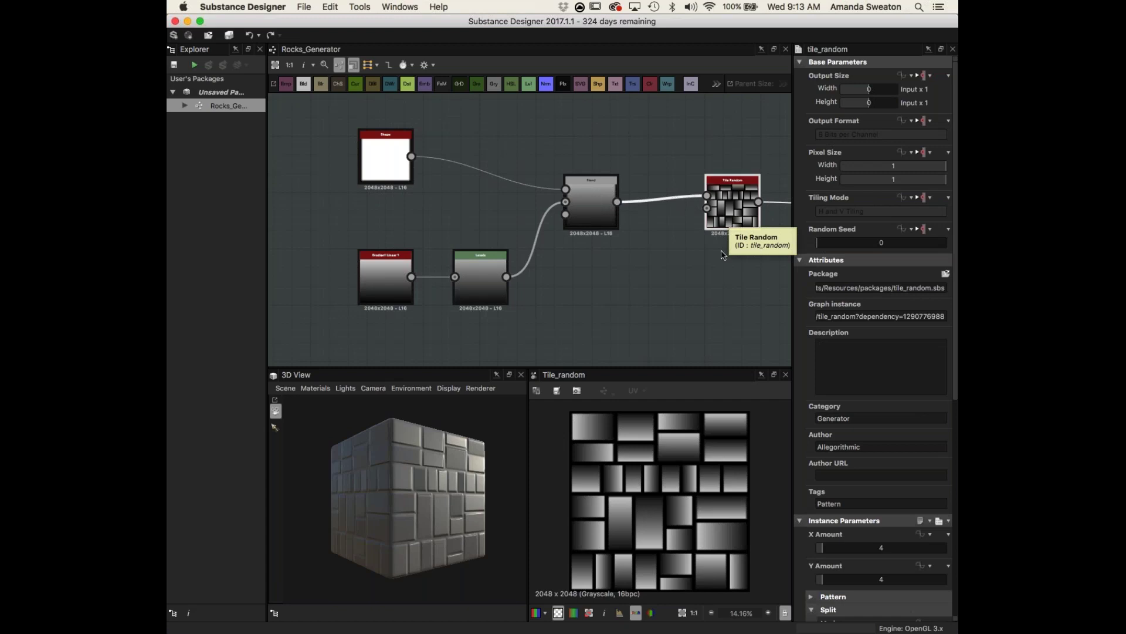
{"action": "scroll", "coordinate": [728, 220], "scroll_direction": "right", "scroll_amount": 15}
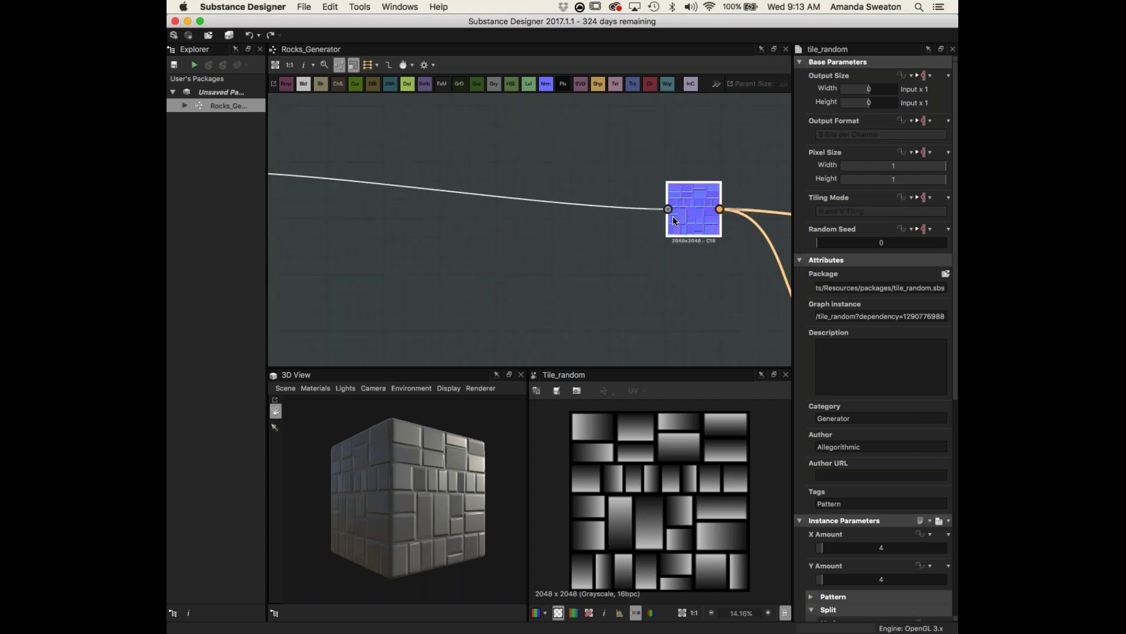
{"action": "scroll", "coordinate": [673, 215], "scroll_direction": "down", "scroll_amount": 5}
{"action": "scroll", "coordinate": [742, 238], "scroll_direction": "right", "scroll_amount": 5}
{"action": "scroll", "coordinate": [516, 282], "scroll_direction": "right", "scroll_amount": 5}
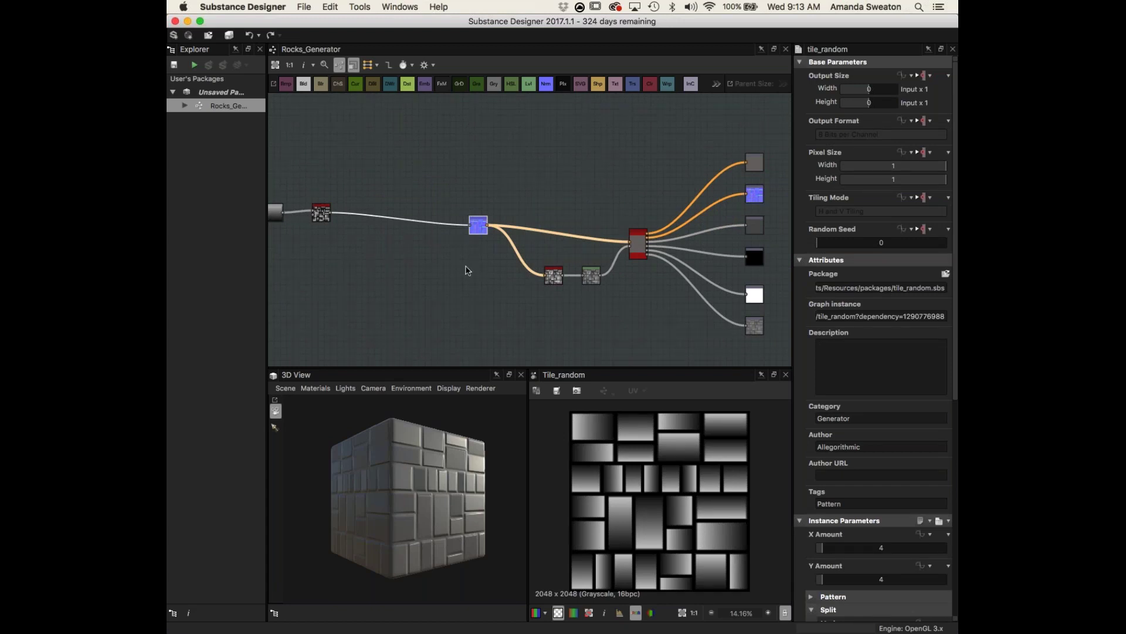
{"action": "scroll", "coordinate": [468, 271], "scroll_direction": "left", "scroll_amount": 5}
{"action": "scroll", "coordinate": [606, 258], "scroll_direction": "up", "scroll_amount": 5}
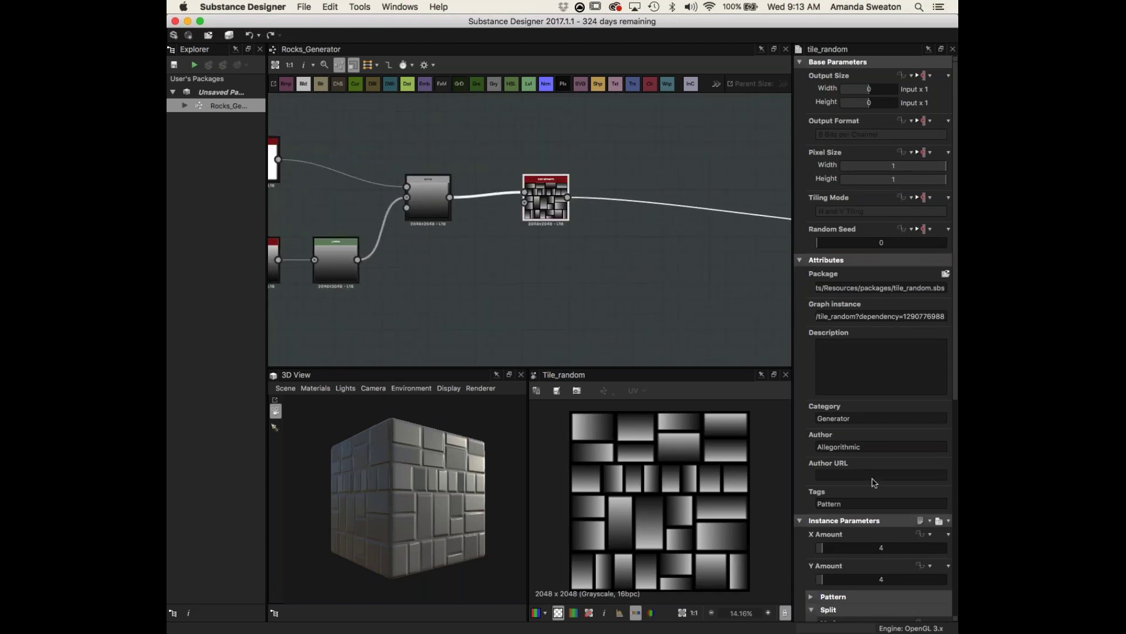
- Collapse the Position and Split parameter groups of the Tile Random node
{"action": "scroll", "coordinate": [874, 480], "scroll_direction": "down", "scroll_amount": 5}
{"action": "scroll", "coordinate": [874, 480], "scroll_direction": "down", "scroll_amount": 5}
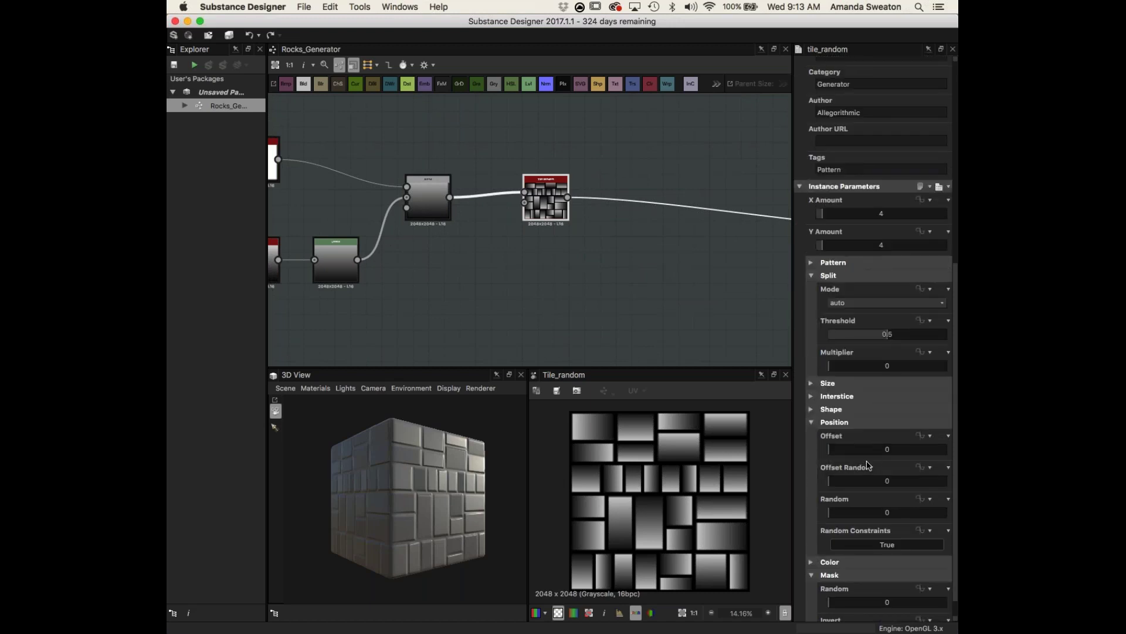
{"action": "scroll", "coordinate": [870, 467], "scroll_direction": "down", "scroll_amount": 1}
{"action": "left_click", "coordinate": [812, 398]}
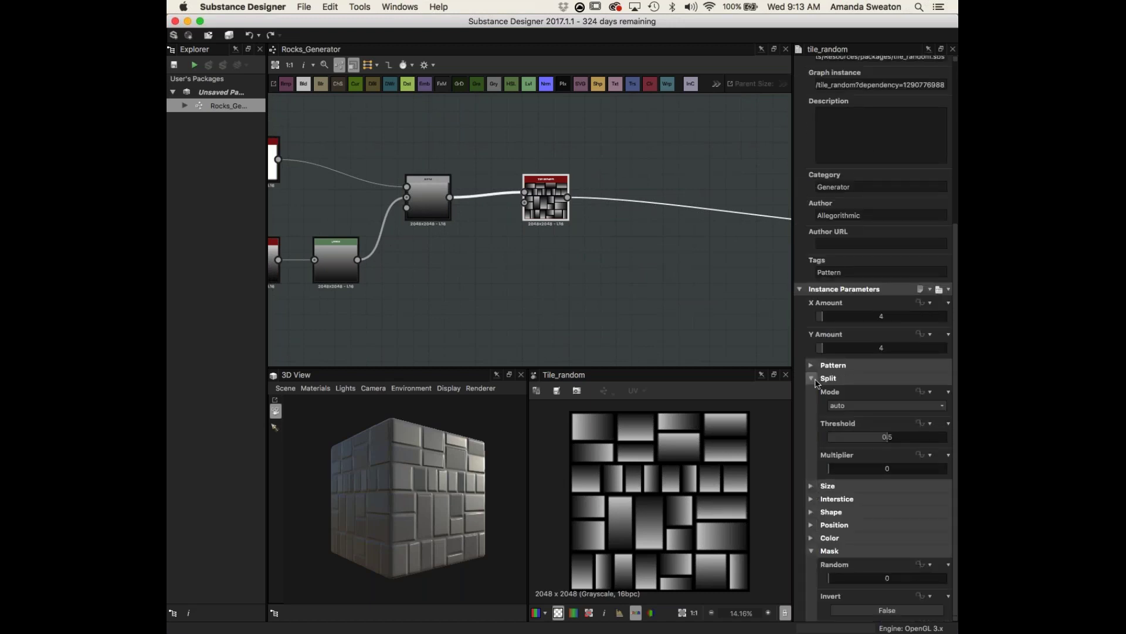
{"action": "left_click", "coordinate": [813, 379]}
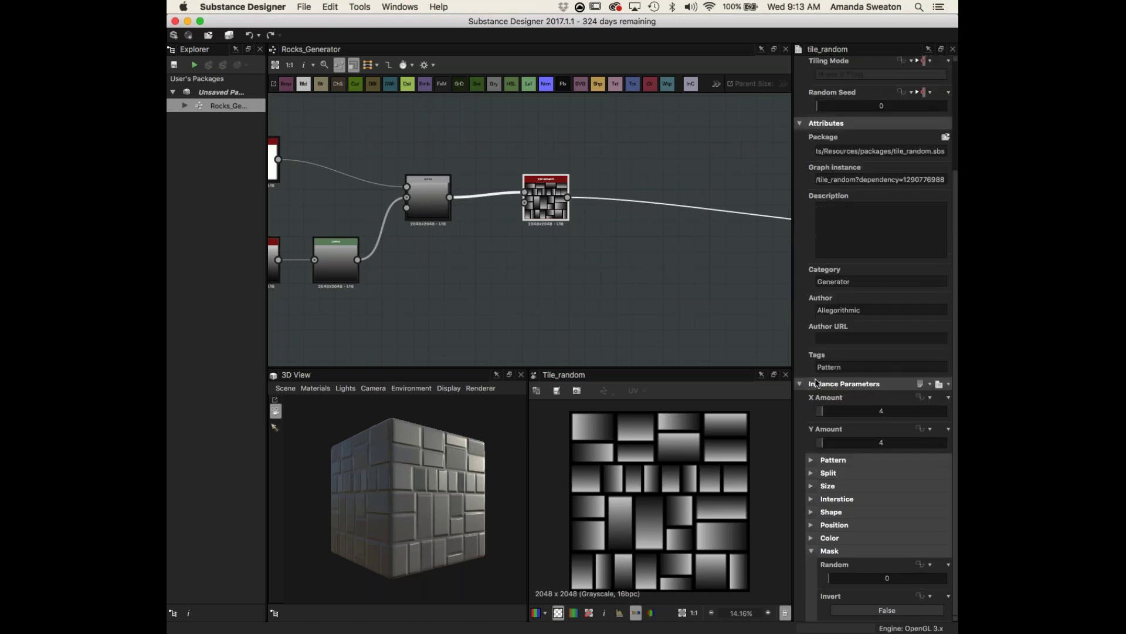
- Set Rotation Random in the Tile Random node's Shape parameters to 0.005, check the tiles on the 3D cube, and collapse the group
{"action": "left_click", "coordinate": [813, 512]}
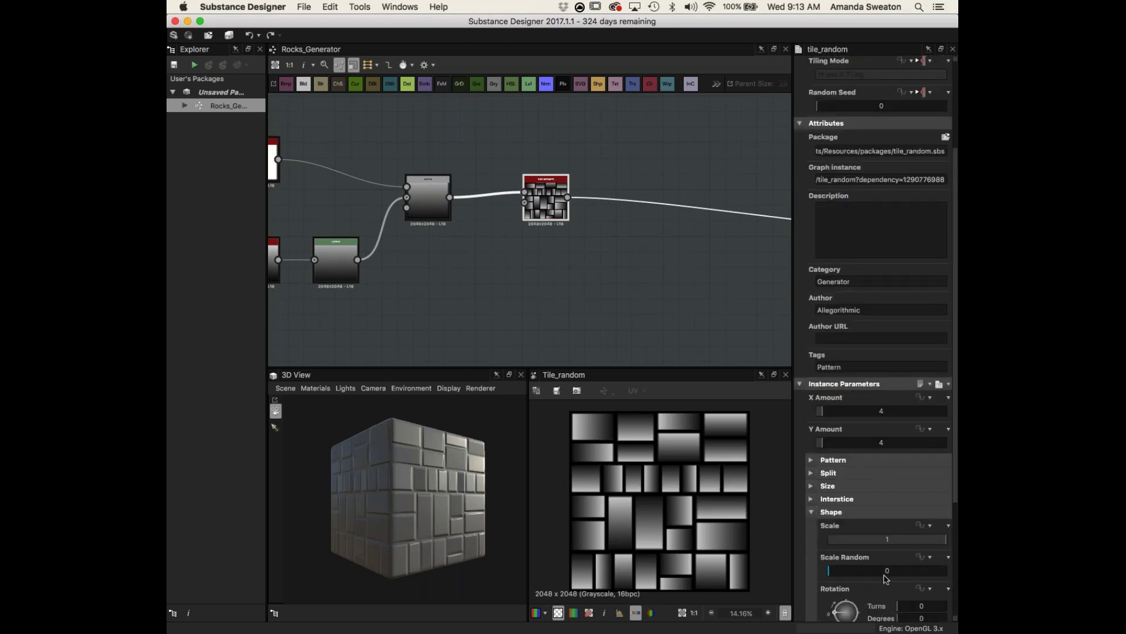
{"action": "scroll", "coordinate": [848, 549], "scroll_direction": "down", "scroll_amount": 4}
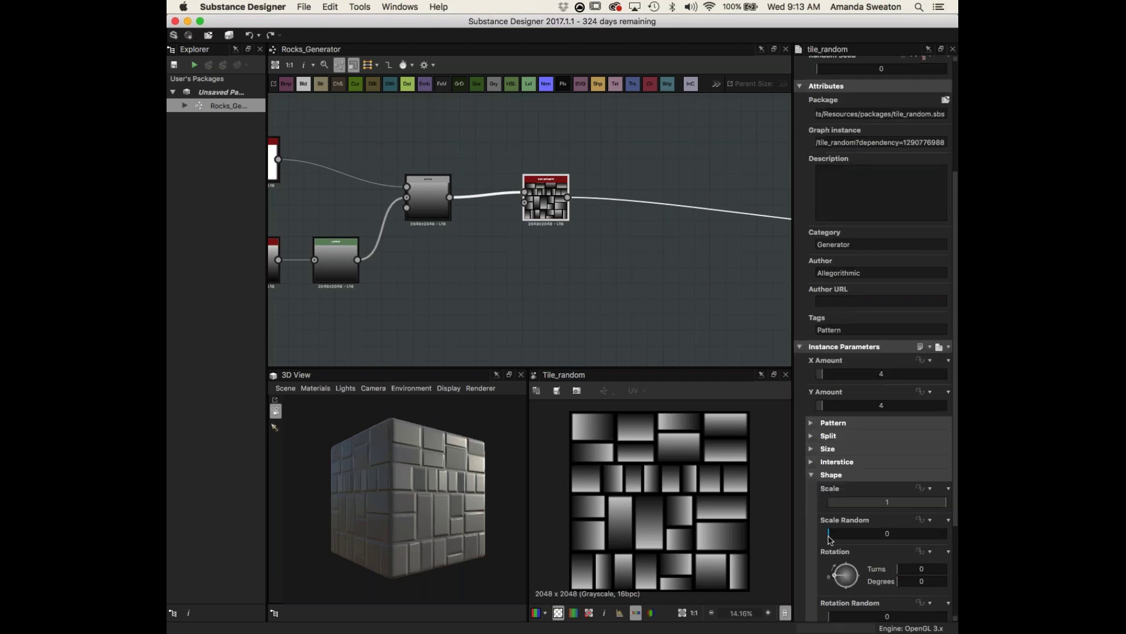
{"action": "left_click_drag", "start_coordinate": [828, 542], "coordinate": [823, 549]}
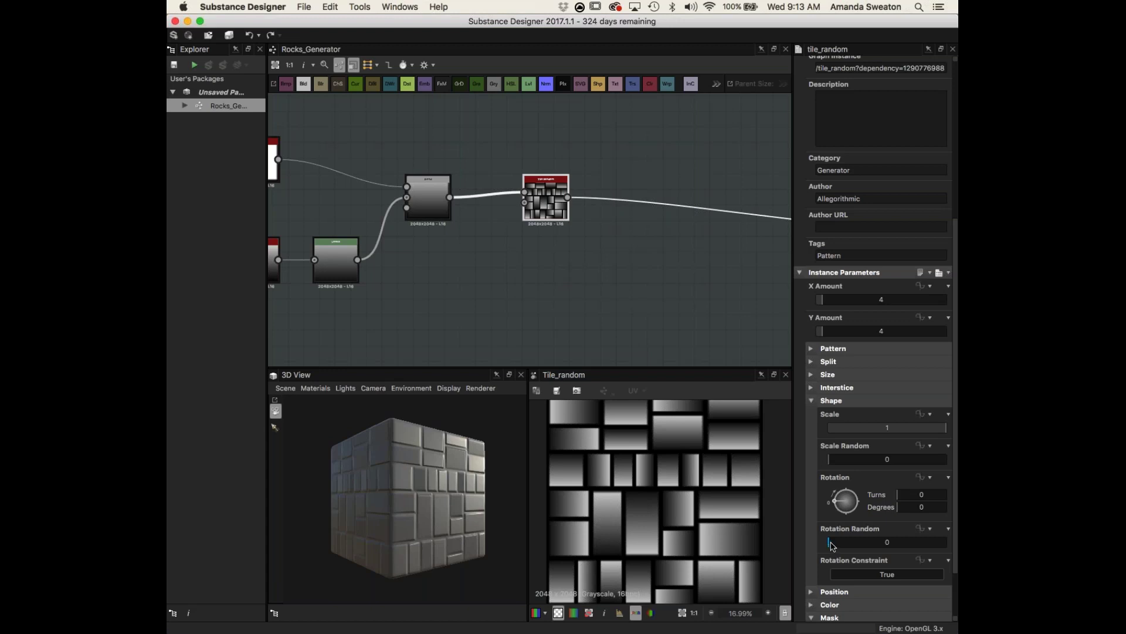
{"action": "left_click", "coordinate": [830, 543]}
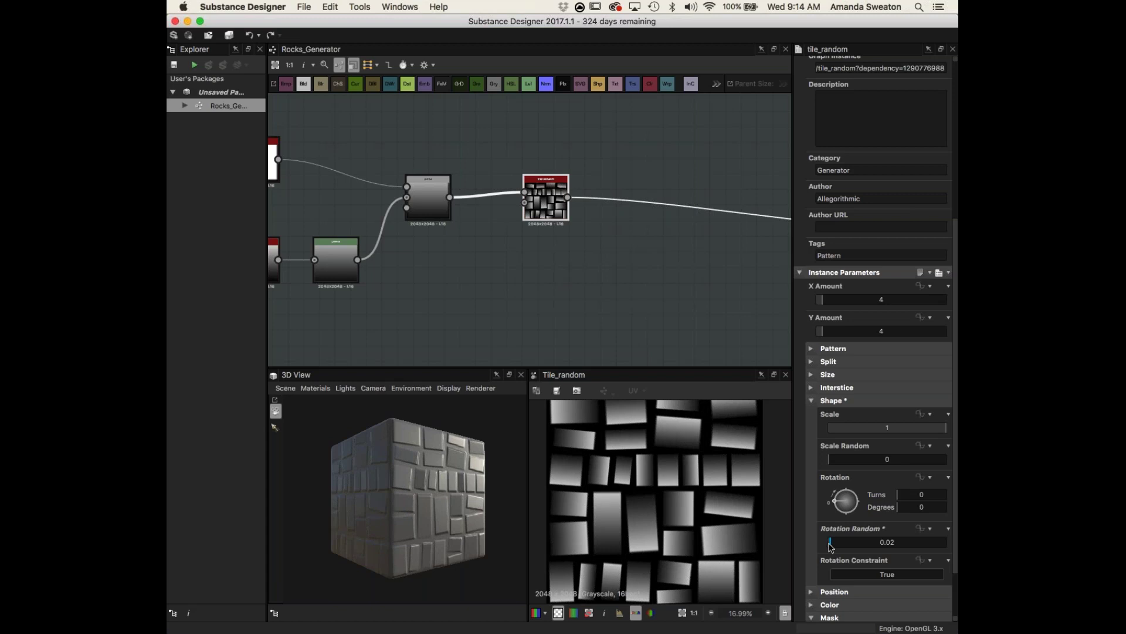
{"action": "double_click", "coordinate": [880, 542]}
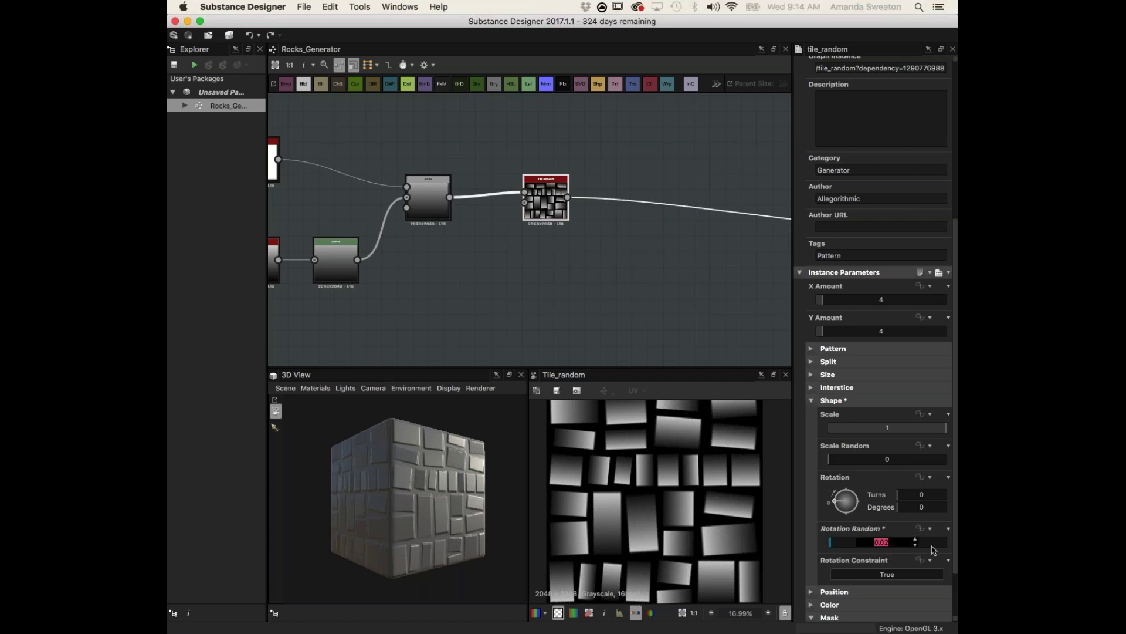
{"action": "type", "text": "0.005"}
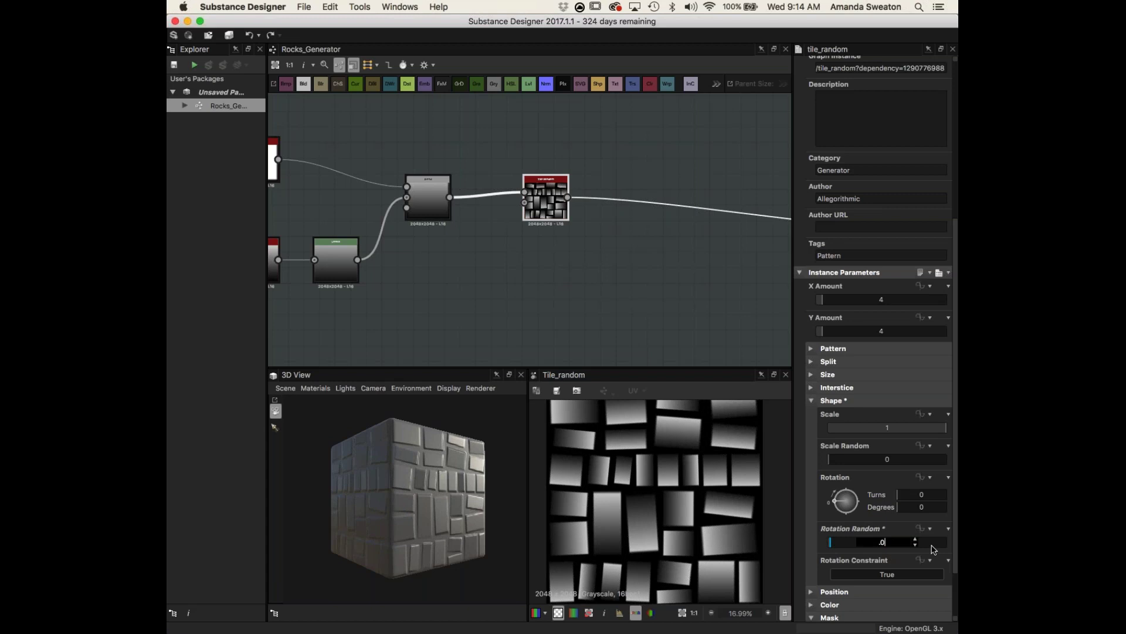
{"action": "key", "text": "Return"}
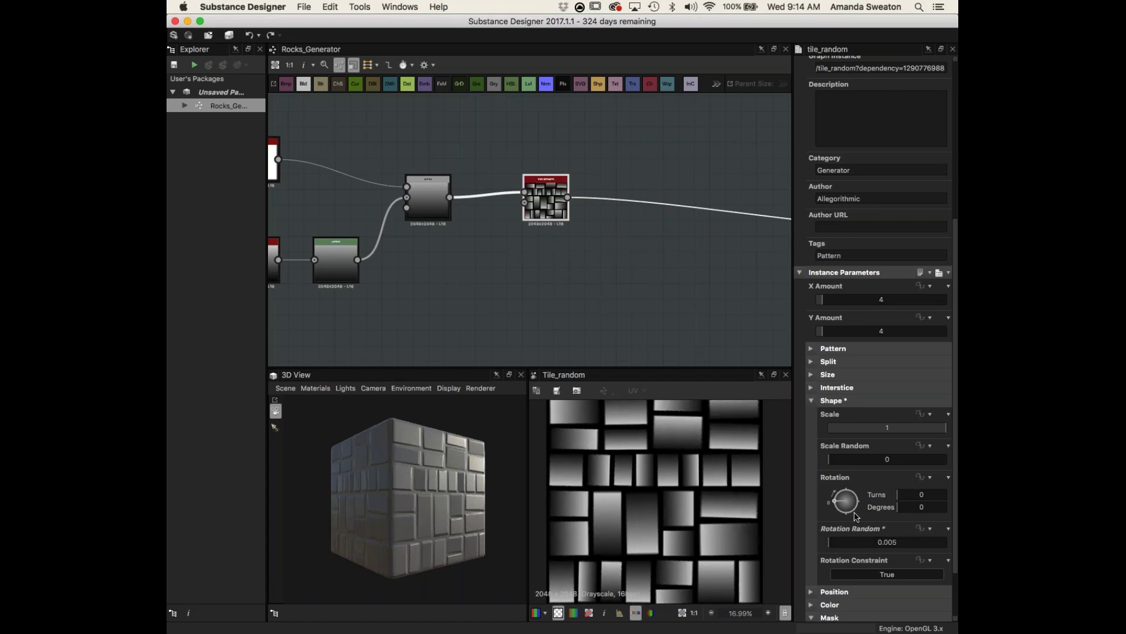
{"action": "left_click_drag", "start_coordinate": [427, 478], "coordinate": [403, 508]}
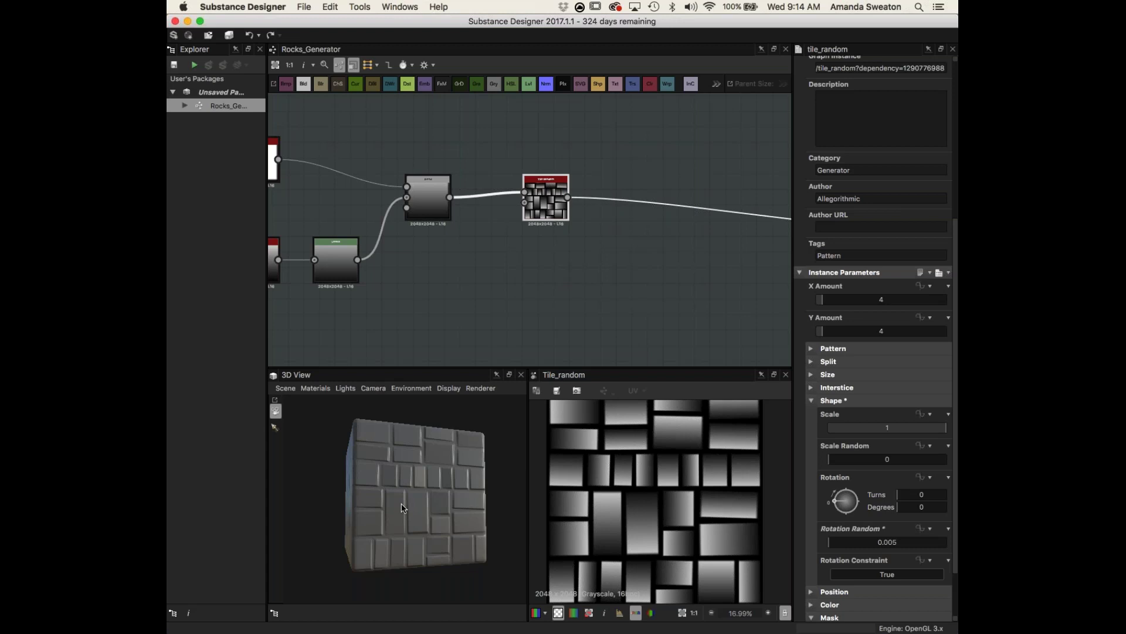
{"action": "left_click_drag", "start_coordinate": [402, 508], "coordinate": [437, 522]}
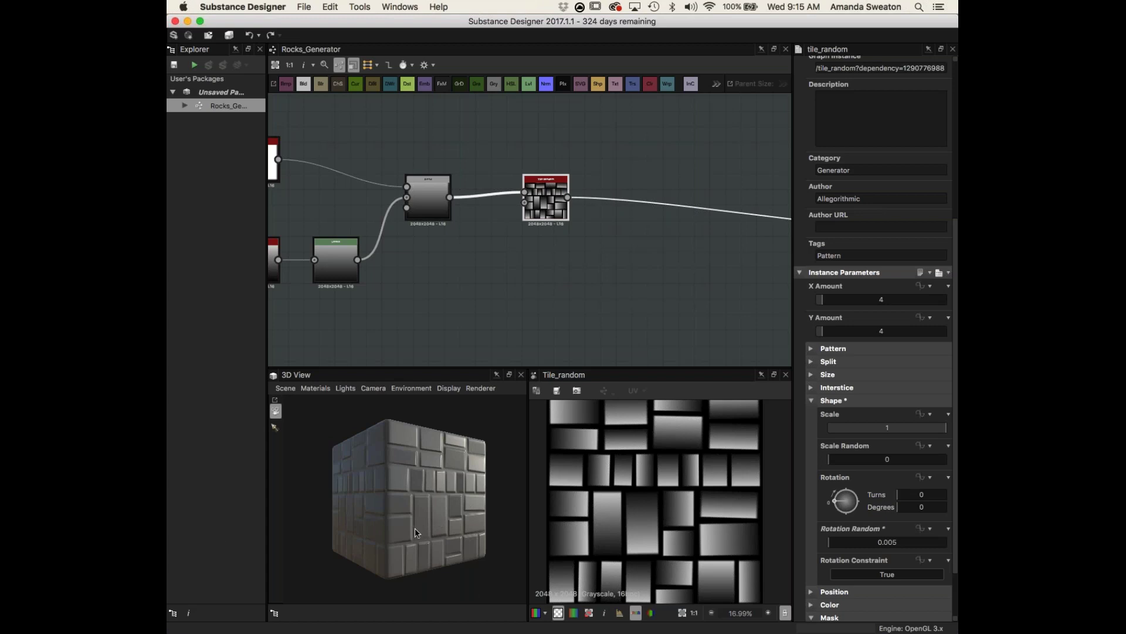
{"action": "left_click", "coordinate": [812, 401]}
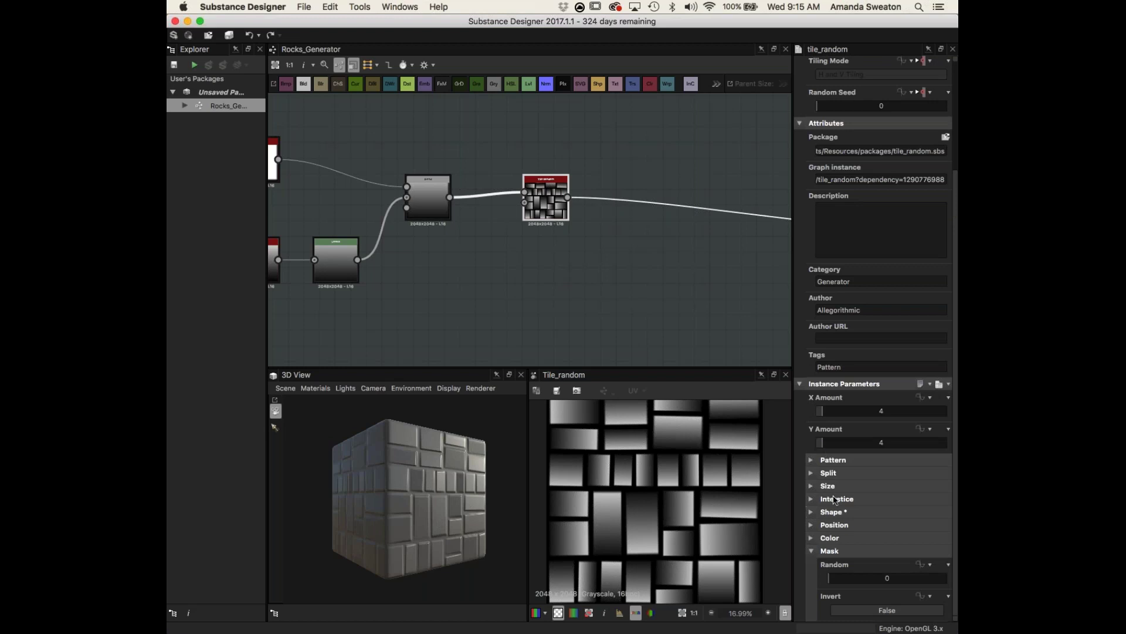
- Try Position values of 0.69 for Offset, 0.45 for Offset Random and 0.51 for Random on the Tile Random node
{"action": "left_click", "coordinate": [813, 525]}
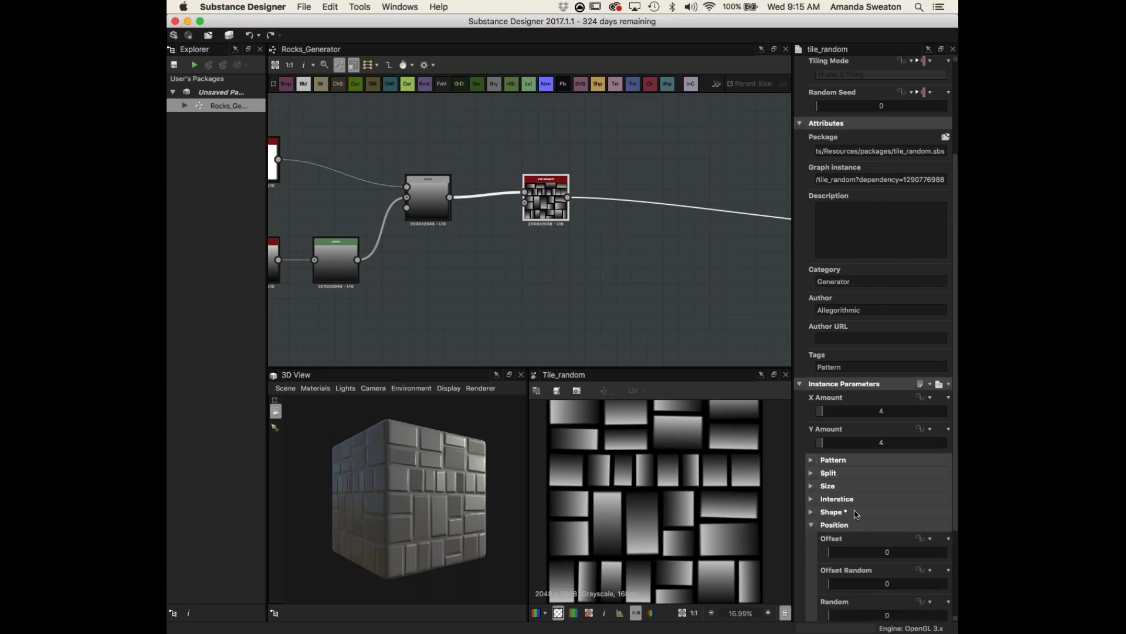
{"action": "scroll", "coordinate": [897, 583], "scroll_direction": "down", "scroll_amount": 2}
{"action": "scroll", "coordinate": [901, 510], "scroll_direction": "down", "scroll_amount": 2}
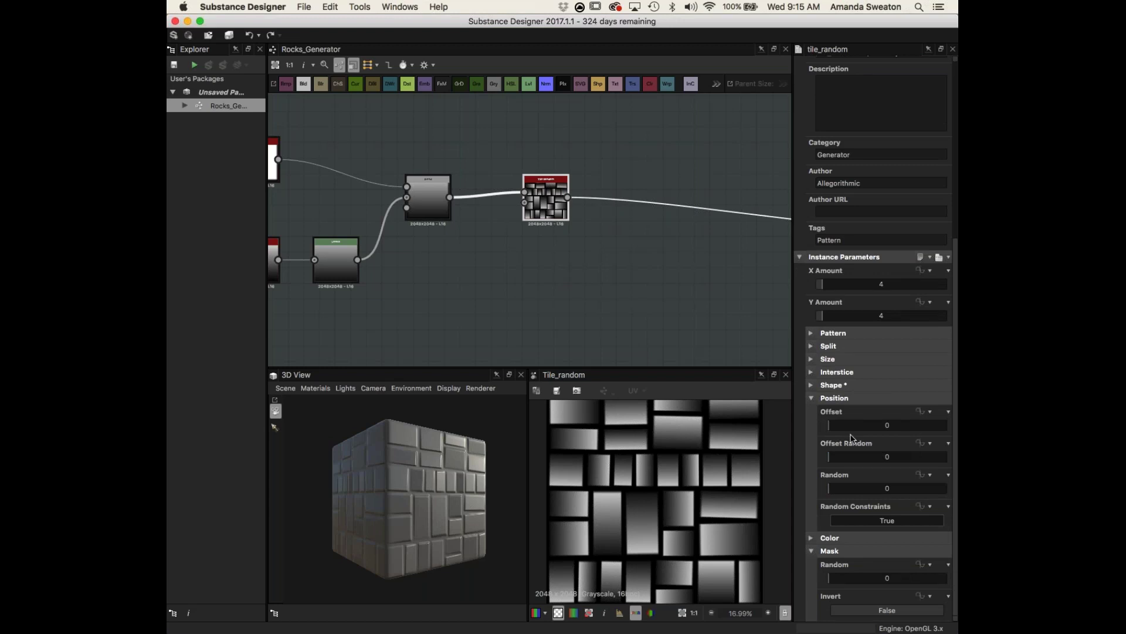
{"action": "left_click_drag", "start_coordinate": [838, 427], "coordinate": [910, 435]}
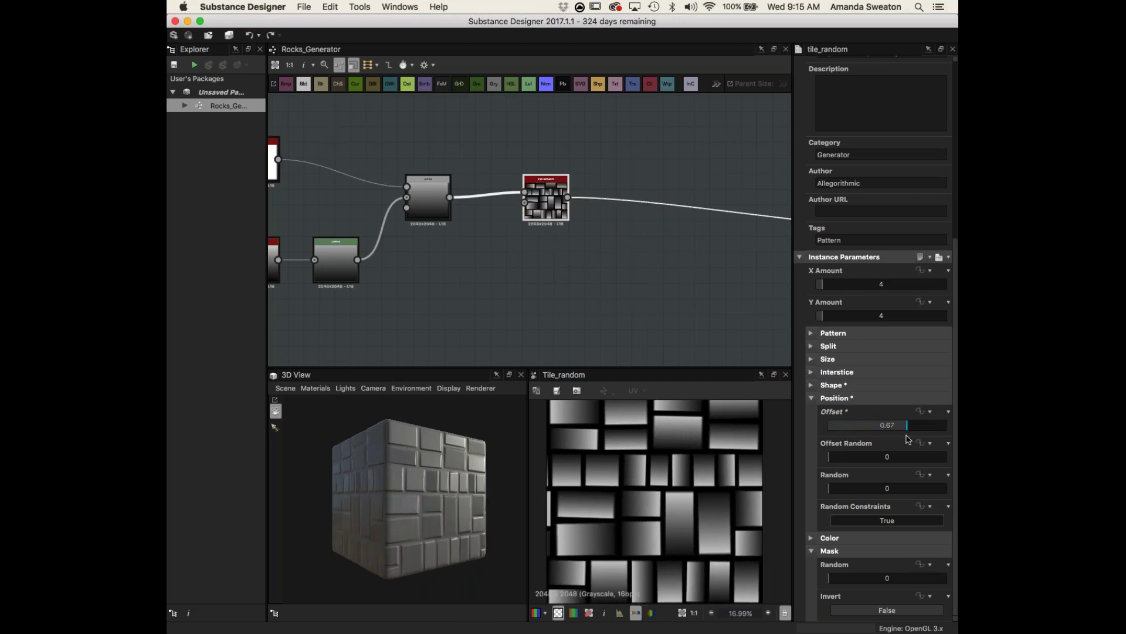
{"action": "left_click_drag", "start_coordinate": [850, 462], "coordinate": [882, 458]}
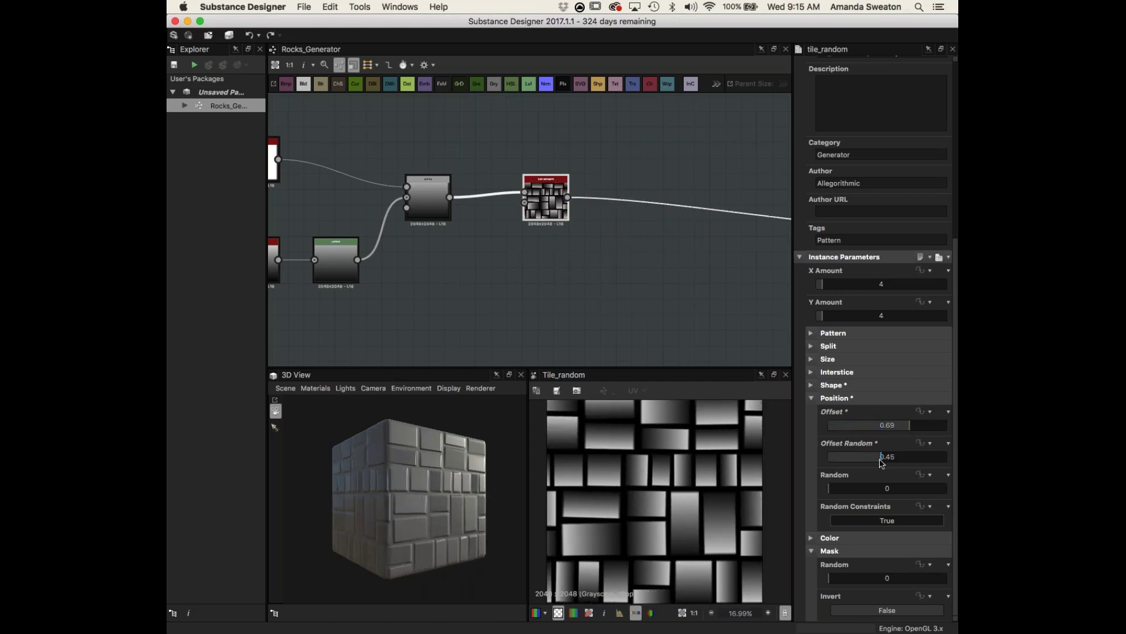
{"action": "left_click_drag", "start_coordinate": [847, 494], "coordinate": [889, 503]}
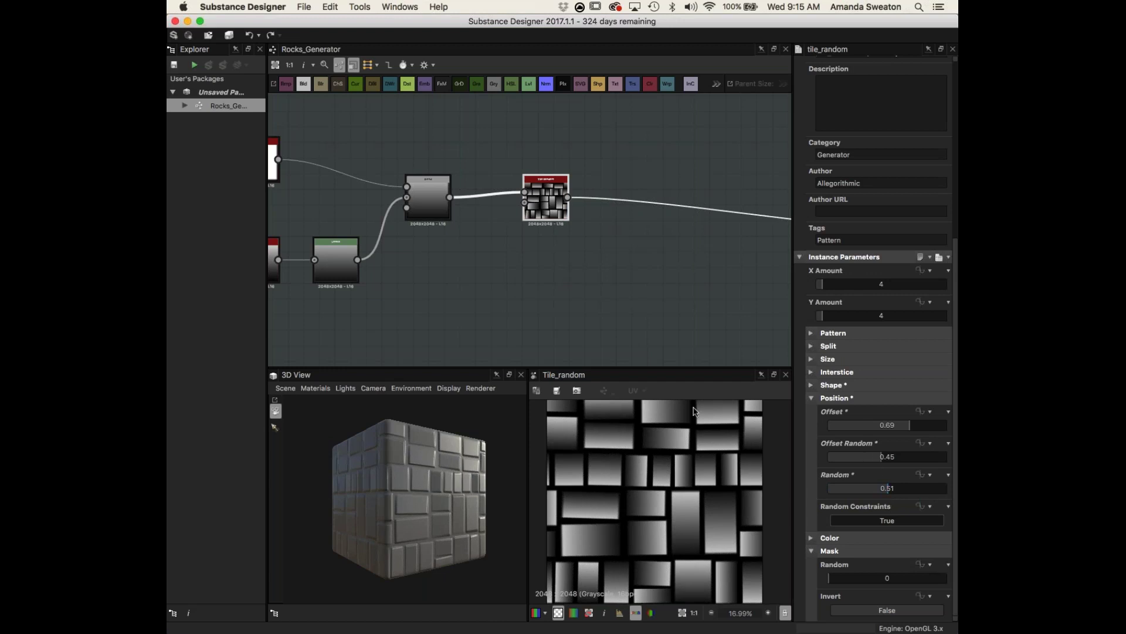
{"action": "mouse_move", "coordinate": [419, 523]}
{"action": "left_mouse_down"}
{"action": "mouse_move", "coordinate": [385, 495]}
{"action": "mouse_move", "coordinate": [439, 528]}
{"action": "left_mouse_up"}
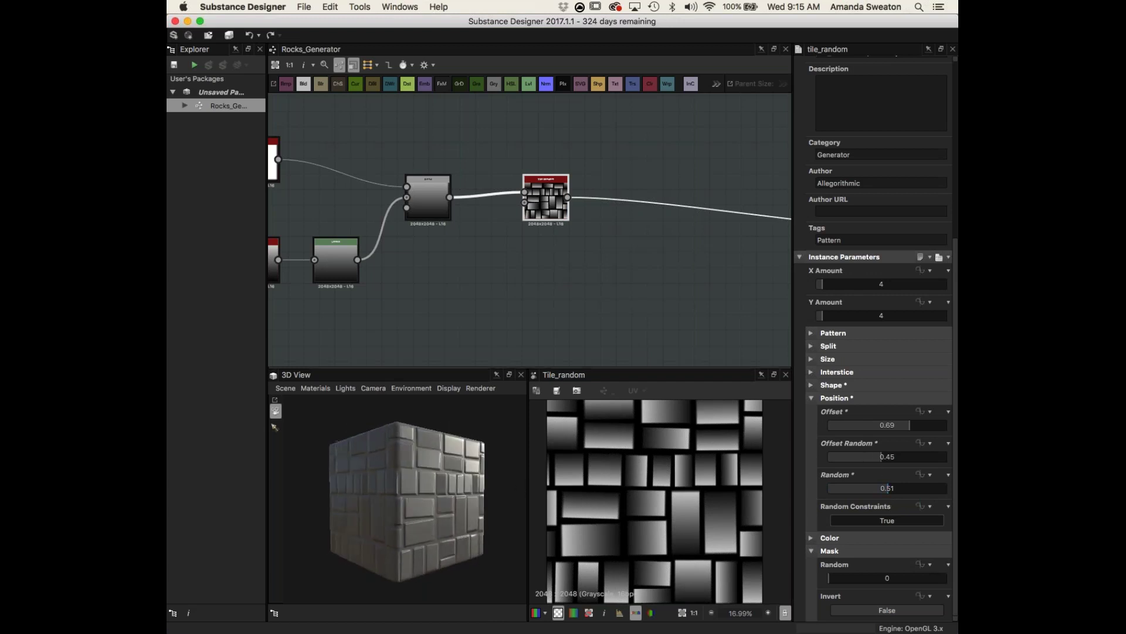
{"action": "left_click", "coordinate": [833, 399]}
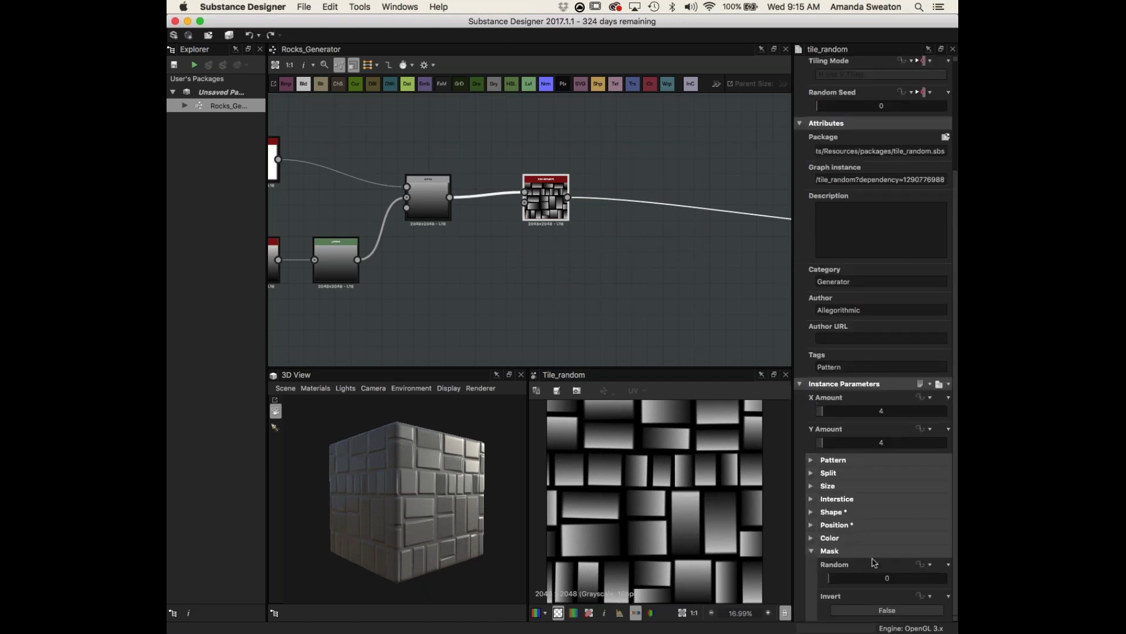
- Expand the Pattern, Split and Size parameter groups of the Tile Random node and review their settings against the 3D preview
{"action": "left_click", "coordinate": [815, 462]}
{"action": "scroll", "coordinate": [909, 544], "scroll_direction": "down", "scroll_amount": 2}
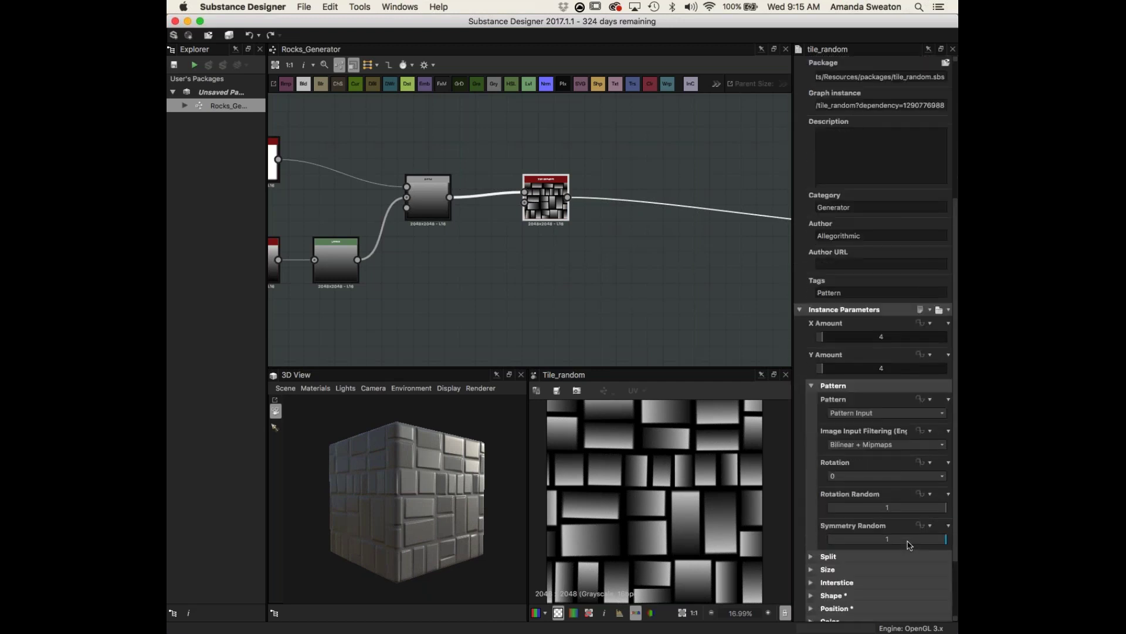
{"action": "left_click", "coordinate": [812, 556]}
{"action": "scroll", "coordinate": [811, 546], "scroll_direction": "down", "scroll_amount": 5}
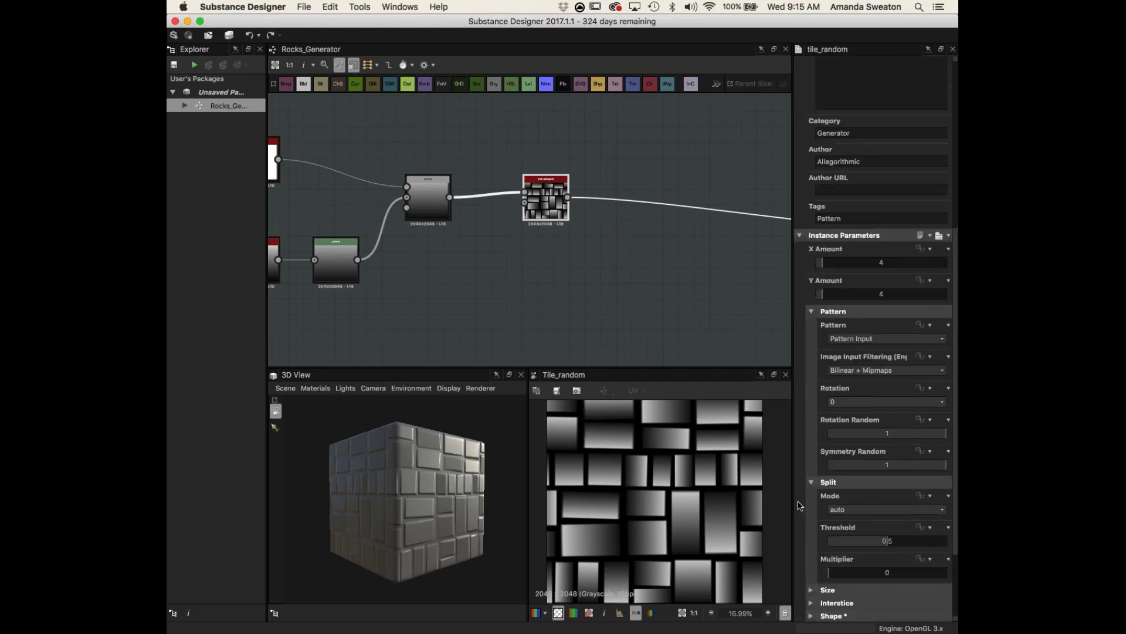
{"action": "left_click", "coordinate": [811, 486]}
{"action": "scroll", "coordinate": [812, 487], "scroll_direction": "down", "scroll_amount": 1}
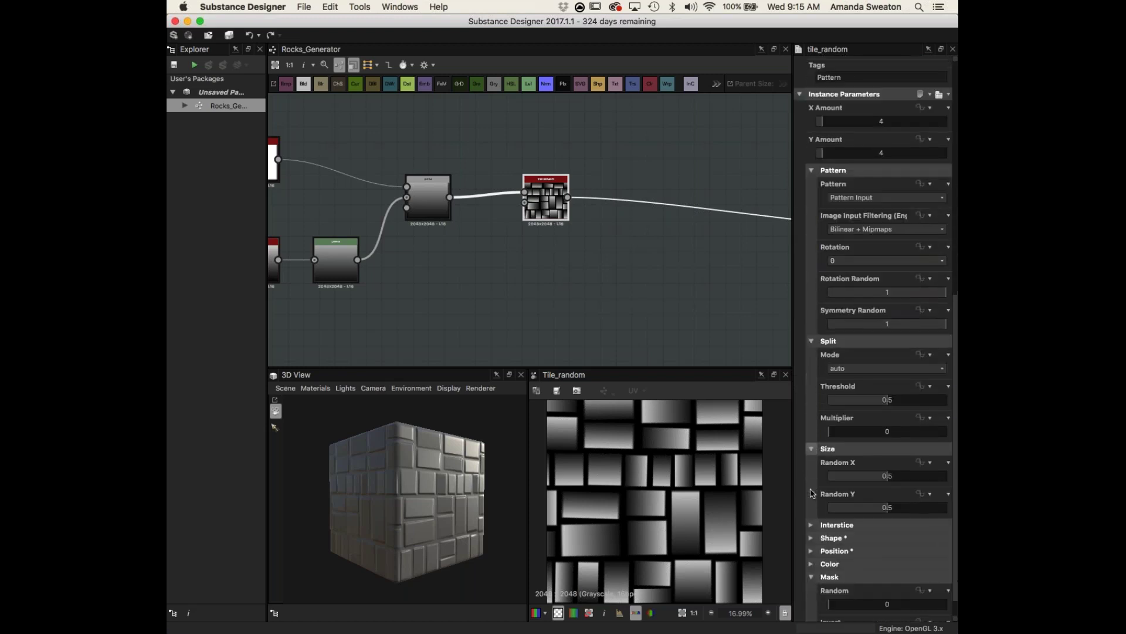
{"action": "left_click_drag", "start_coordinate": [459, 508], "coordinate": [388, 496]}
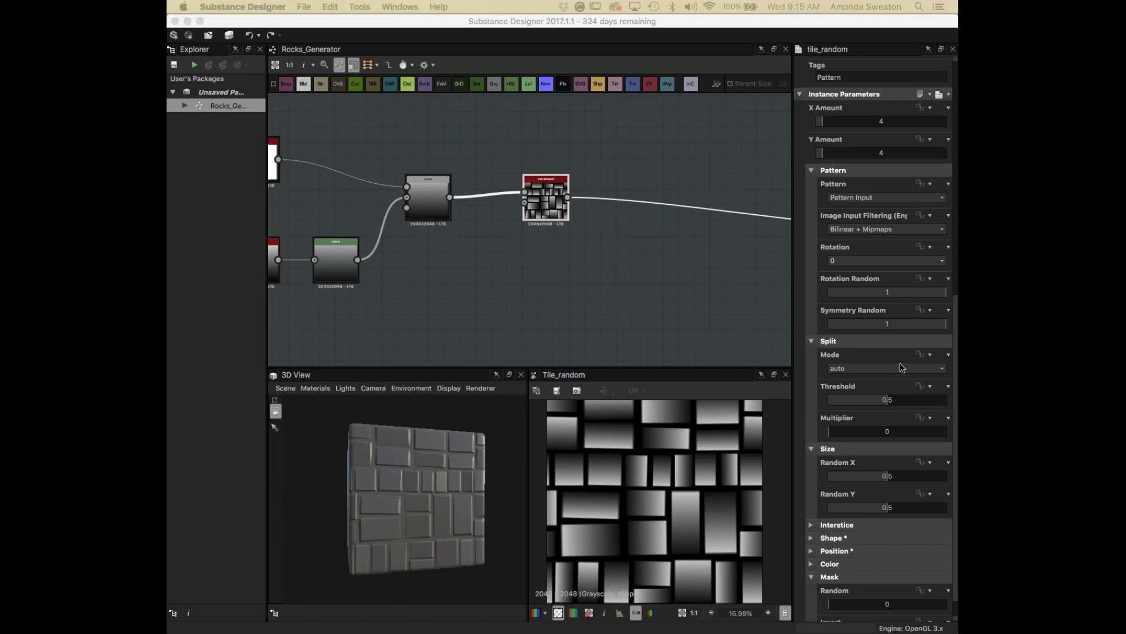
{"action": "scroll", "coordinate": [811, 375], "scroll_direction": "up", "scroll_amount": 3}
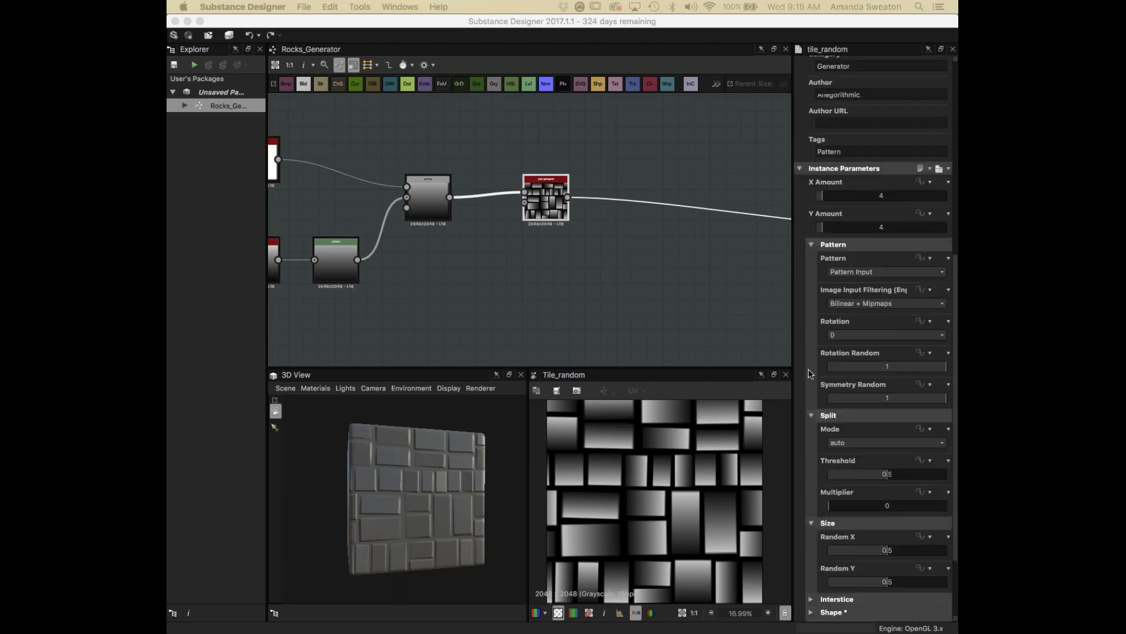
{"action": "scroll", "coordinate": [812, 435], "scroll_direction": "up", "scroll_amount": 2}
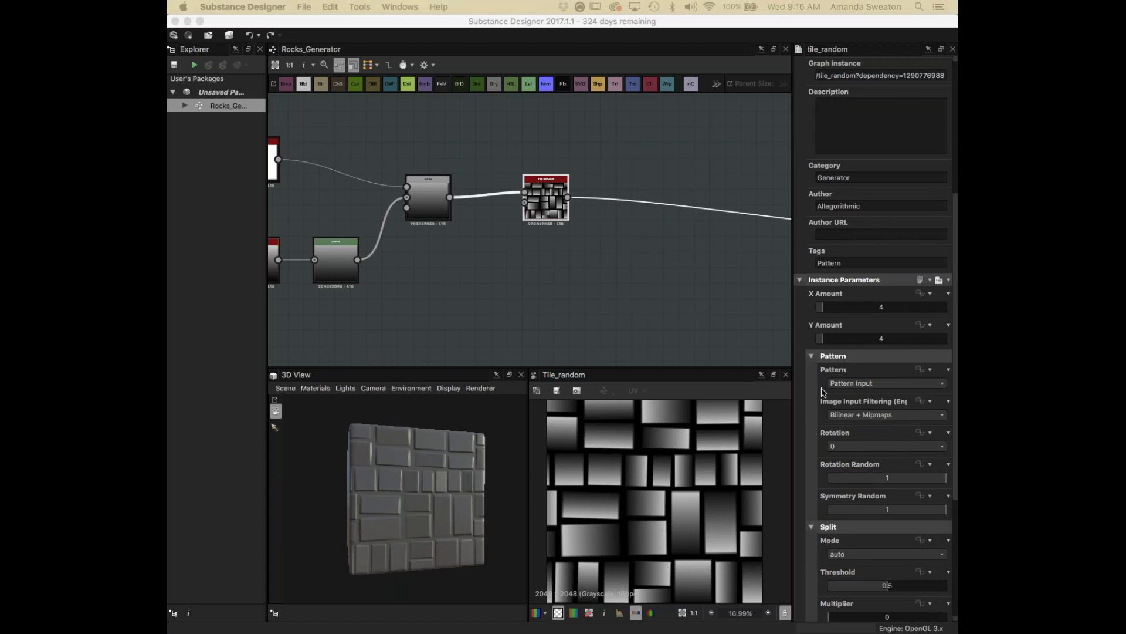
{"action": "scroll", "coordinate": [821, 487], "scroll_direction": "down", "scroll_amount": 5}
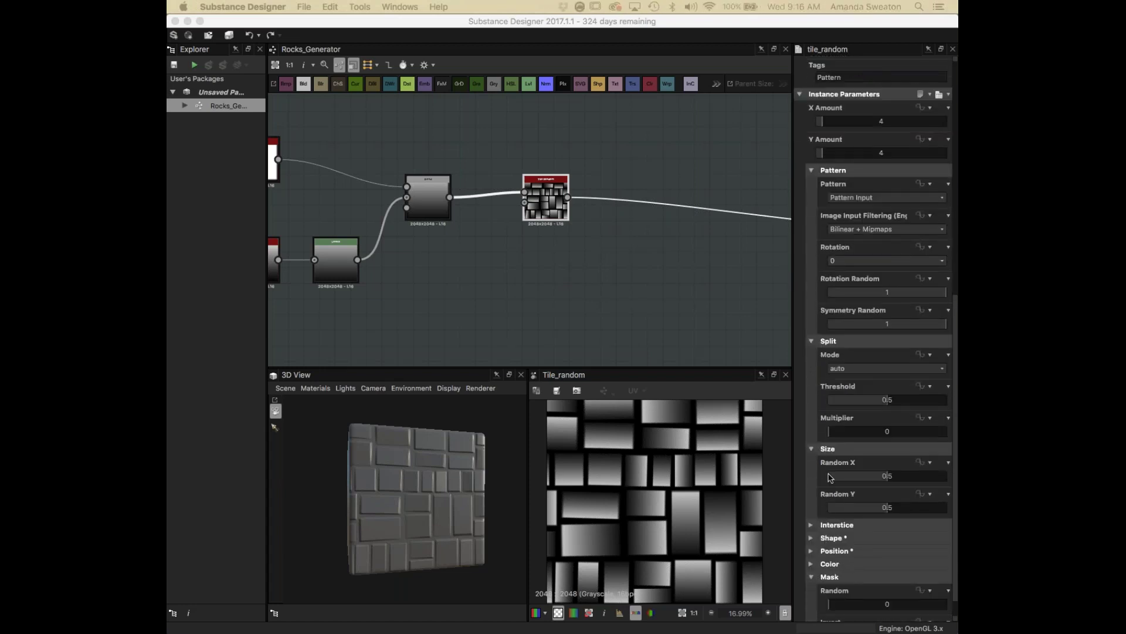
- Try the tile size randomness with Random X and Random Y at 0, and at 0.35 and about 0.71
{"action": "left_click_drag", "start_coordinate": [884, 480], "coordinate": [828, 480]}
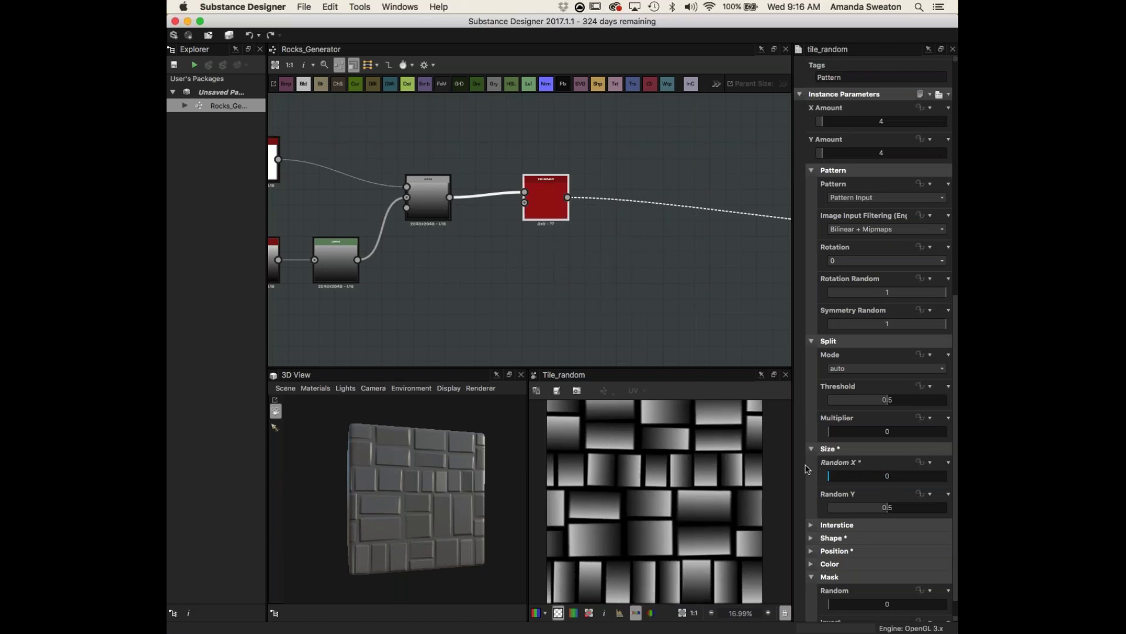
{"action": "left_click_drag", "start_coordinate": [885, 508], "coordinate": [828, 508]}
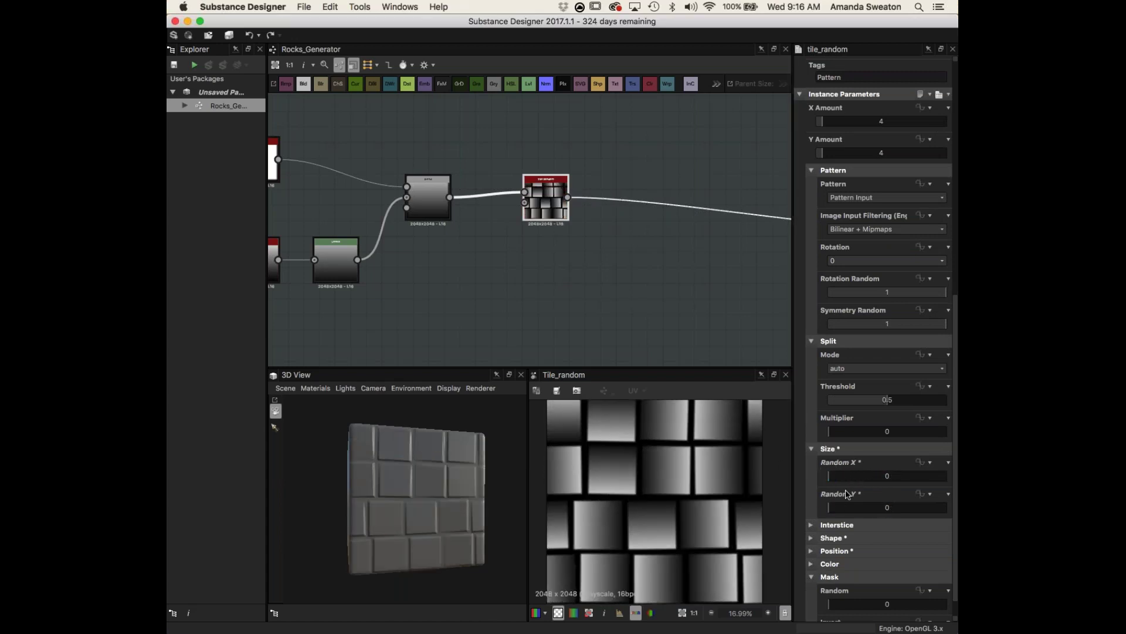
{"action": "mouse_move", "coordinate": [427, 499]}
{"action": "left_mouse_down"}
{"action": "mouse_move", "coordinate": [445, 496]}
{"action": "mouse_move", "coordinate": [415, 501]}
{"action": "left_mouse_up"}
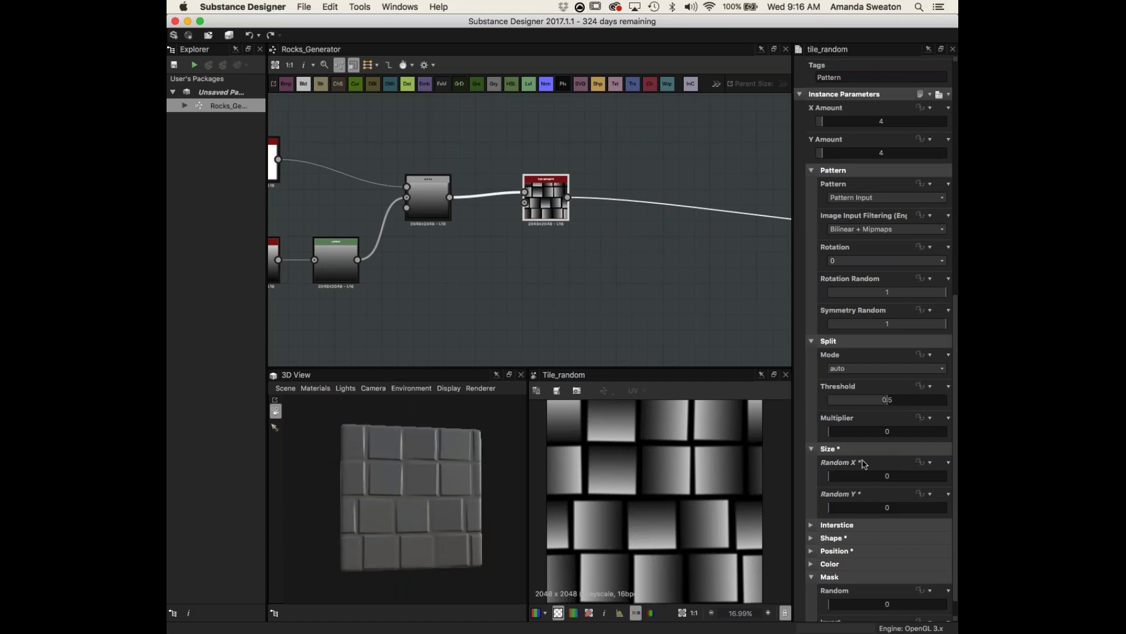
{"action": "left_click_drag", "start_coordinate": [836, 479], "coordinate": [919, 508]}
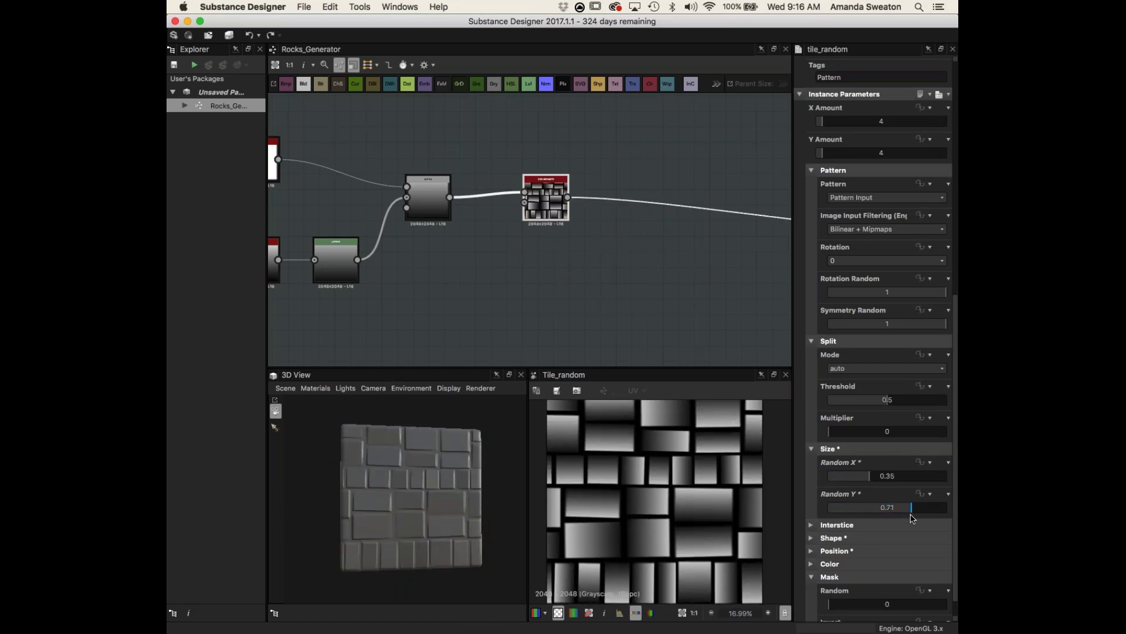
- Set the tile size Random X to 0.06 and Random Y to 0.09, and check the cube in the 3D view
{"action": "left_click_drag", "start_coordinate": [870, 478], "coordinate": [837, 476]}
{"action": "left_click_drag", "start_coordinate": [918, 507], "coordinate": [840, 508]}
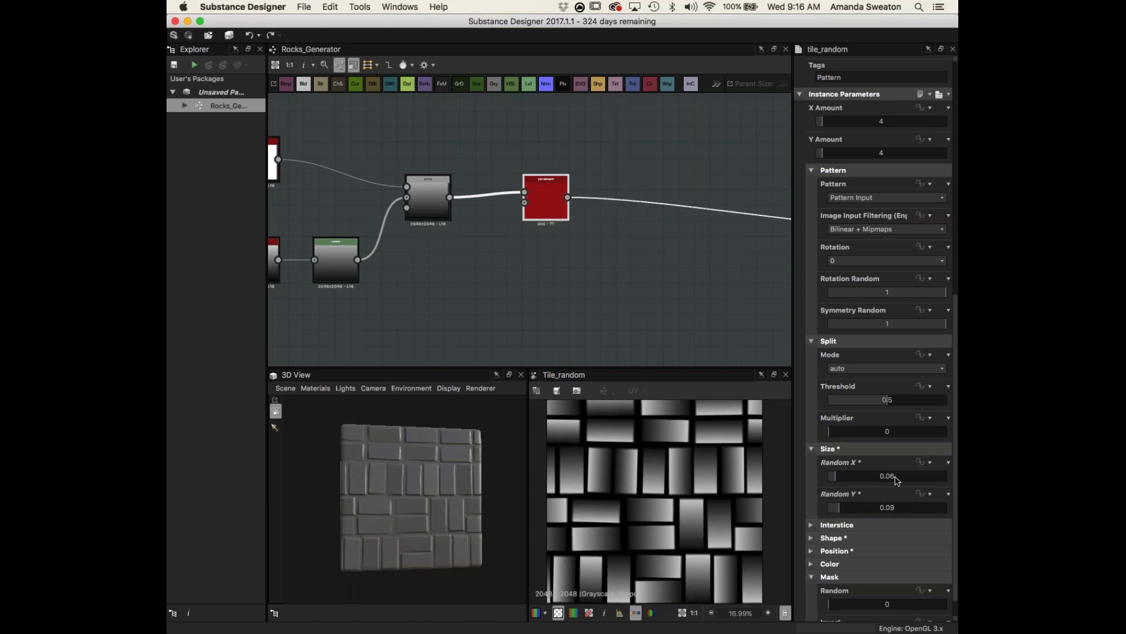
{"action": "left_click_drag", "start_coordinate": [434, 482], "coordinate": [452, 463]}
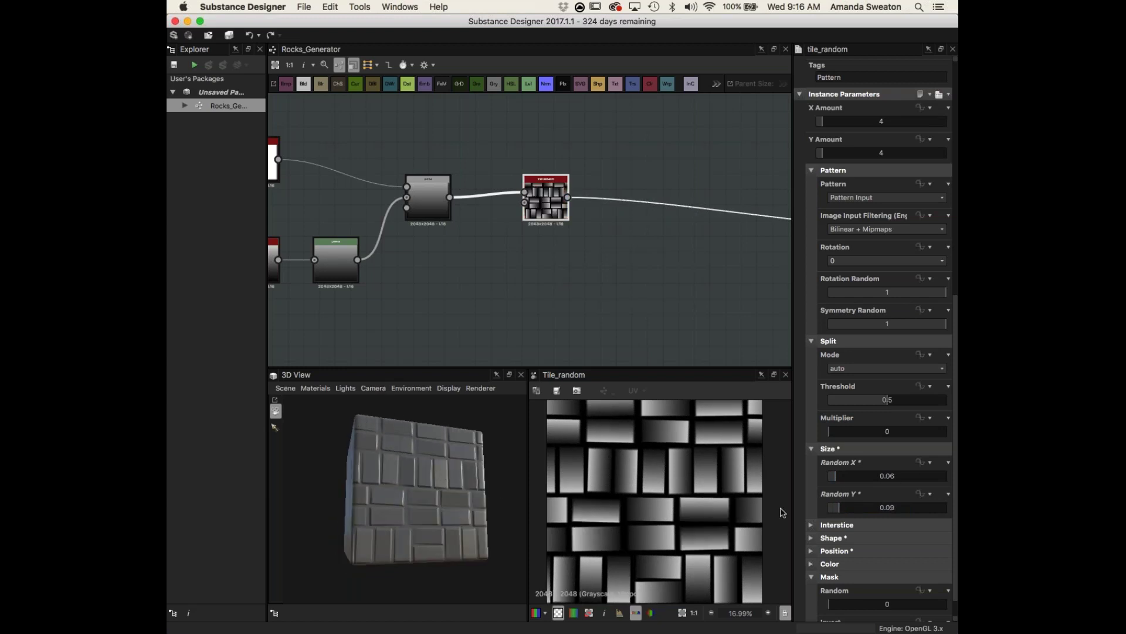
- Set the Tile Random node's Position parameters to Offset 1, Offset Random 0.57 and Random 0.61
{"action": "scroll", "coordinate": [838, 502], "scroll_direction": "down", "scroll_amount": 2}
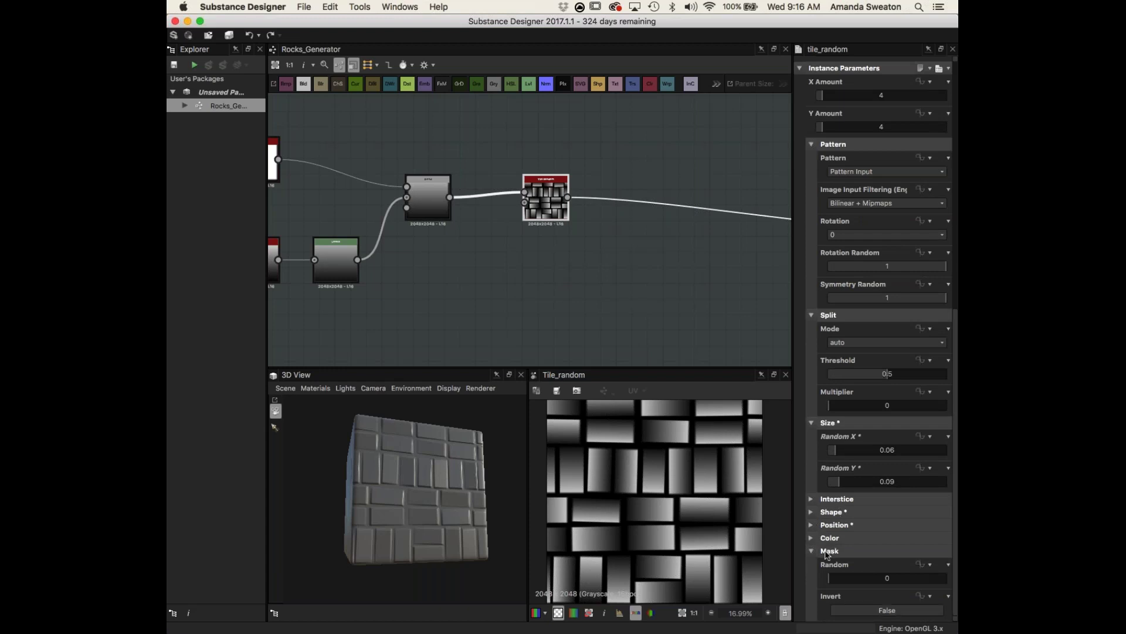
{"action": "left_click", "coordinate": [814, 525]}
{"action": "scroll", "coordinate": [913, 559], "scroll_direction": "down", "scroll_amount": 2}
{"action": "left_click_drag", "start_coordinate": [881, 545], "coordinate": [901, 581]}
{"action": "left_click_drag", "start_coordinate": [887, 516], "coordinate": [946, 516]}
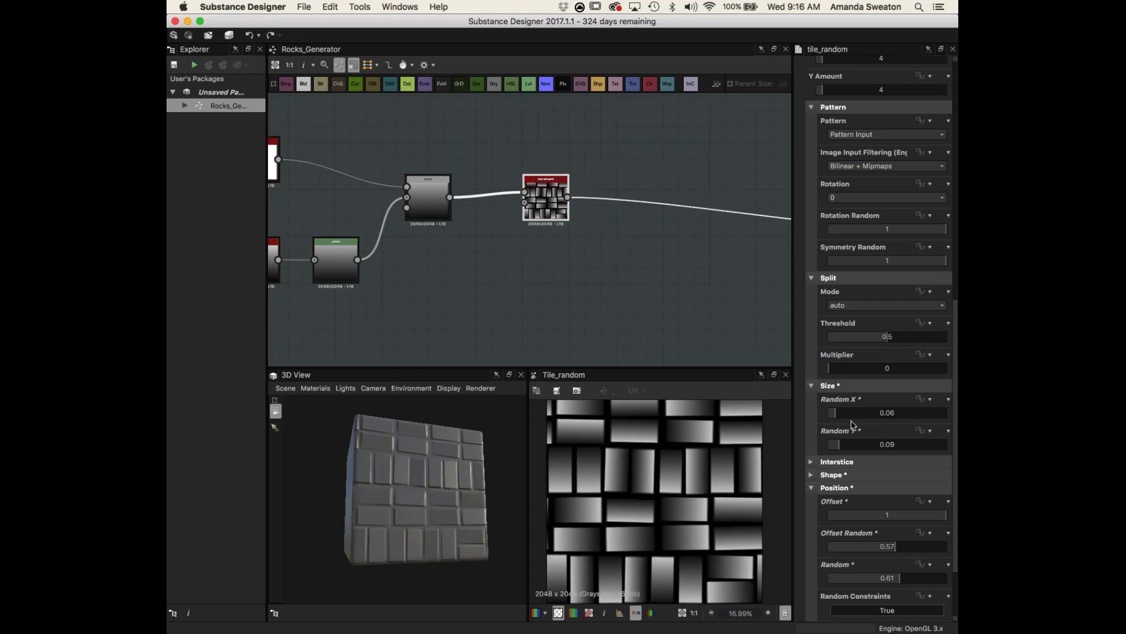
- Set the tile size Random X to 0.07, collapse the Size group, and inspect the tiles on the 3D cube
{"action": "mouse_move", "coordinate": [838, 417]}
{"action": "left_mouse_down"}
{"action": "mouse_move", "coordinate": [853, 417]}
{"action": "mouse_move", "coordinate": [838, 420]}
{"action": "left_mouse_up"}
{"action": "left_click_drag", "start_coordinate": [438, 499], "coordinate": [479, 499]}
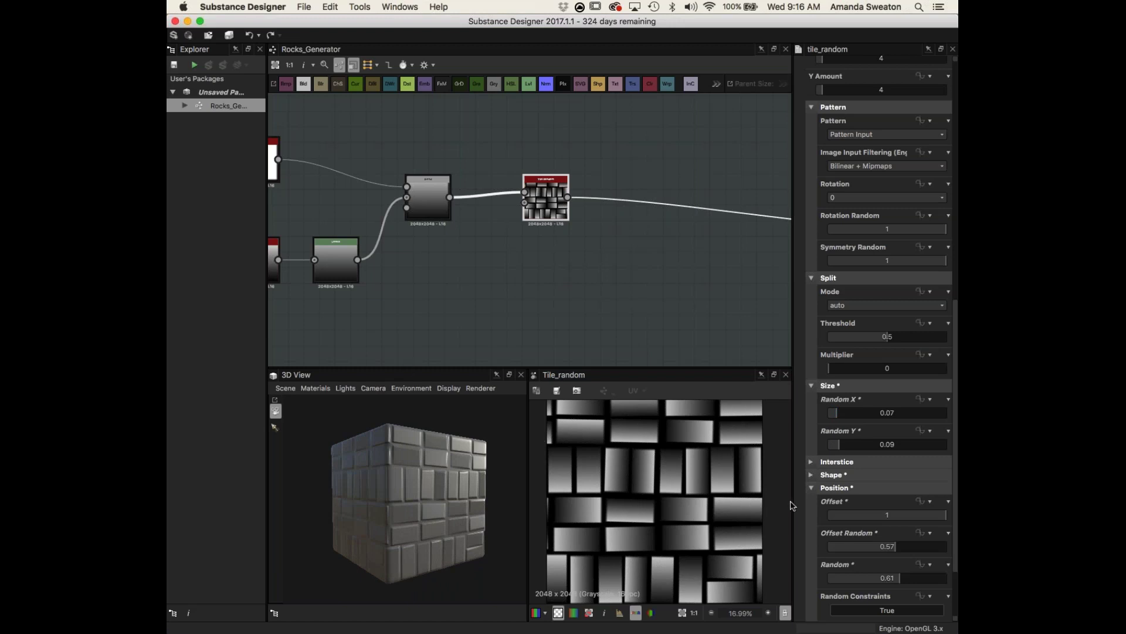
{"action": "left_click", "coordinate": [813, 386]}
{"action": "left_click_drag", "start_coordinate": [481, 472], "coordinate": [379, 500]}
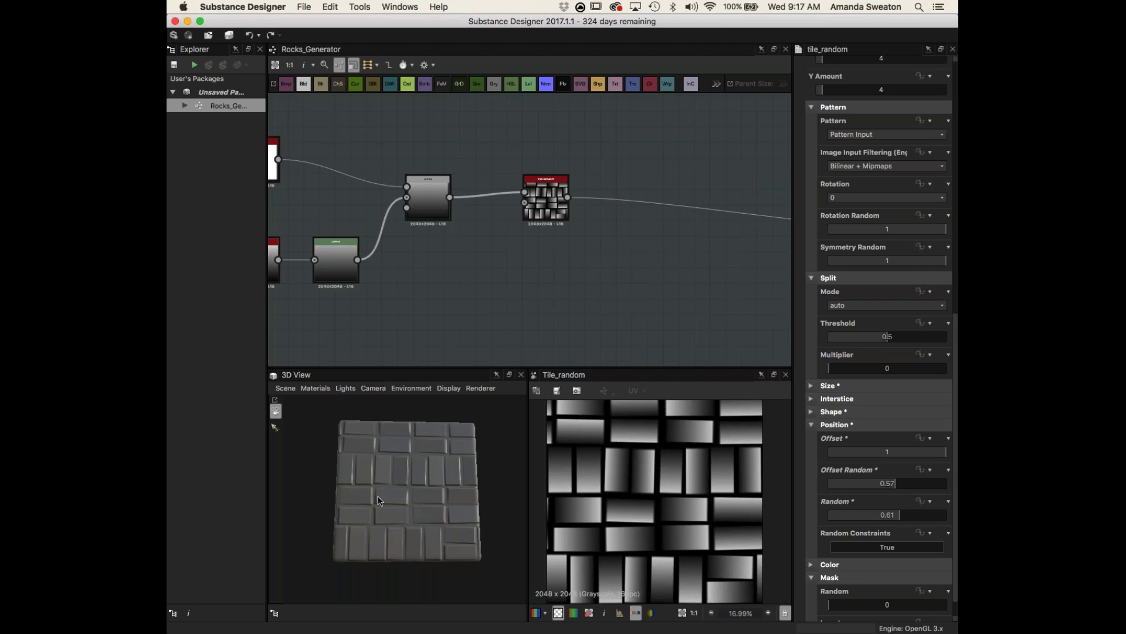
{"action": "left_click_drag", "start_coordinate": [378, 500], "coordinate": [456, 544]}
{"action": "middle_click_drag", "start_coordinate": [414, 309], "coordinate": [537, 305]}
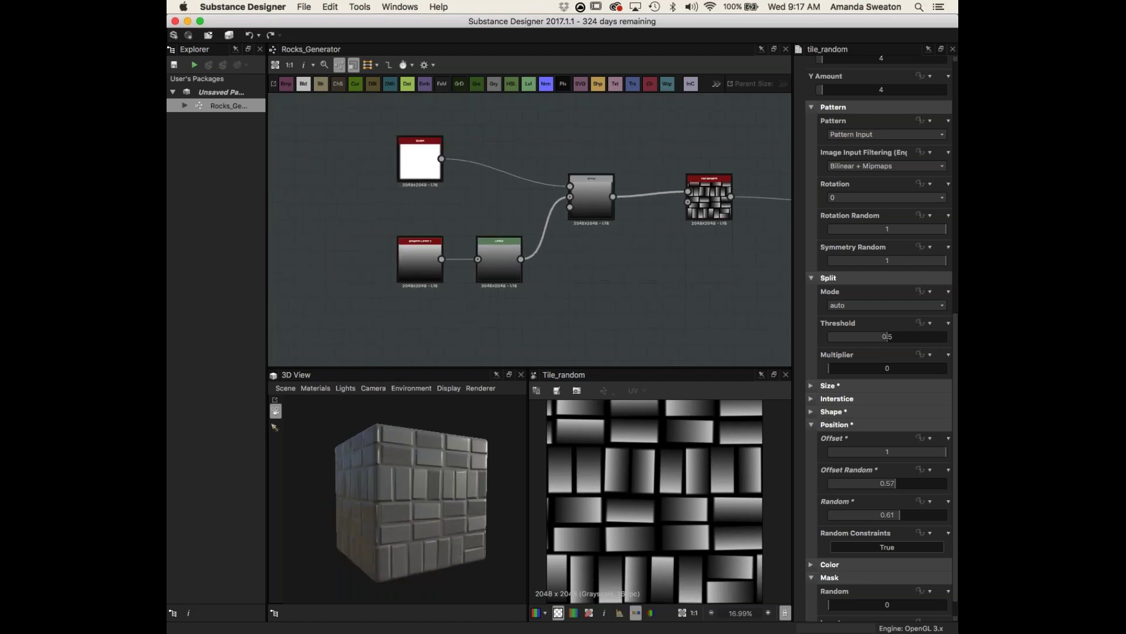
- Open the Levels node's parameters and widen the parameter area until the whole histogram fits
{"action": "left_click", "coordinate": [498, 245]}
{"action": "scroll", "coordinate": [498, 245], "scroll_direction": "right", "scroll_amount": 3}
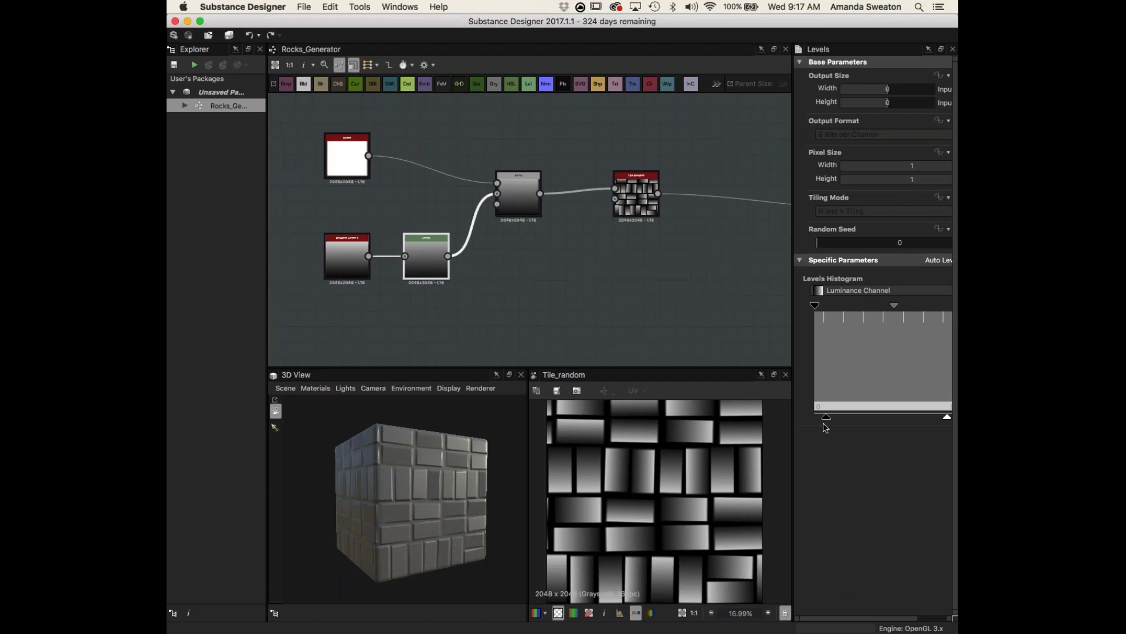
{"action": "scroll", "coordinate": [879, 613], "scroll_direction": "right", "scroll_amount": 3}
{"action": "scroll", "coordinate": [880, 615], "scroll_direction": "left", "scroll_amount": 3}
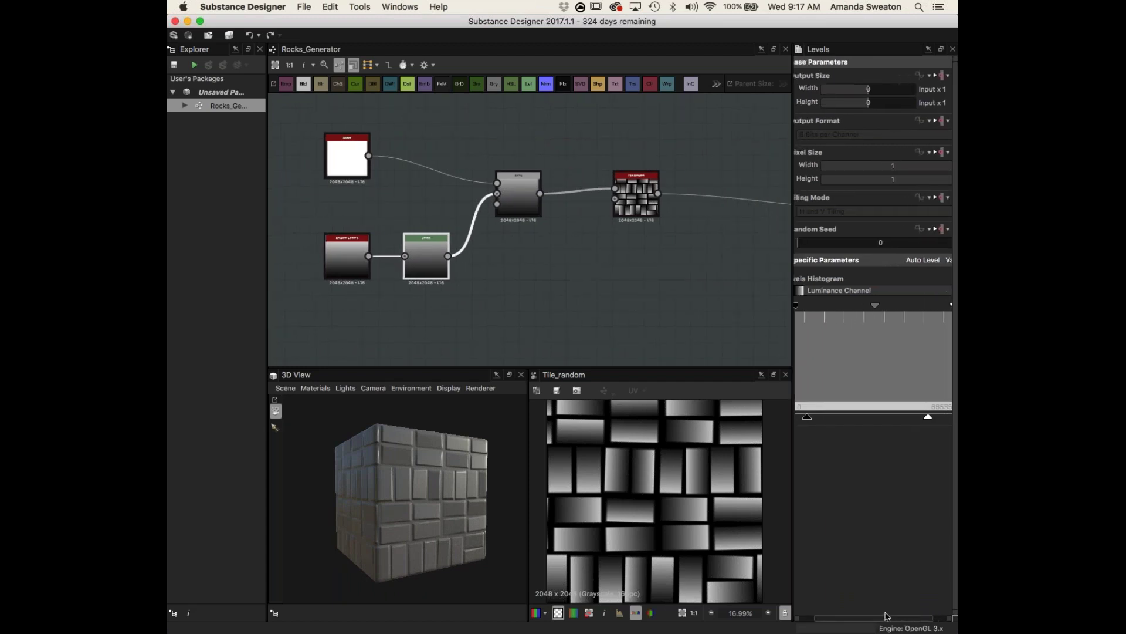
{"action": "left_click_drag", "start_coordinate": [793, 328], "coordinate": [760, 328]}
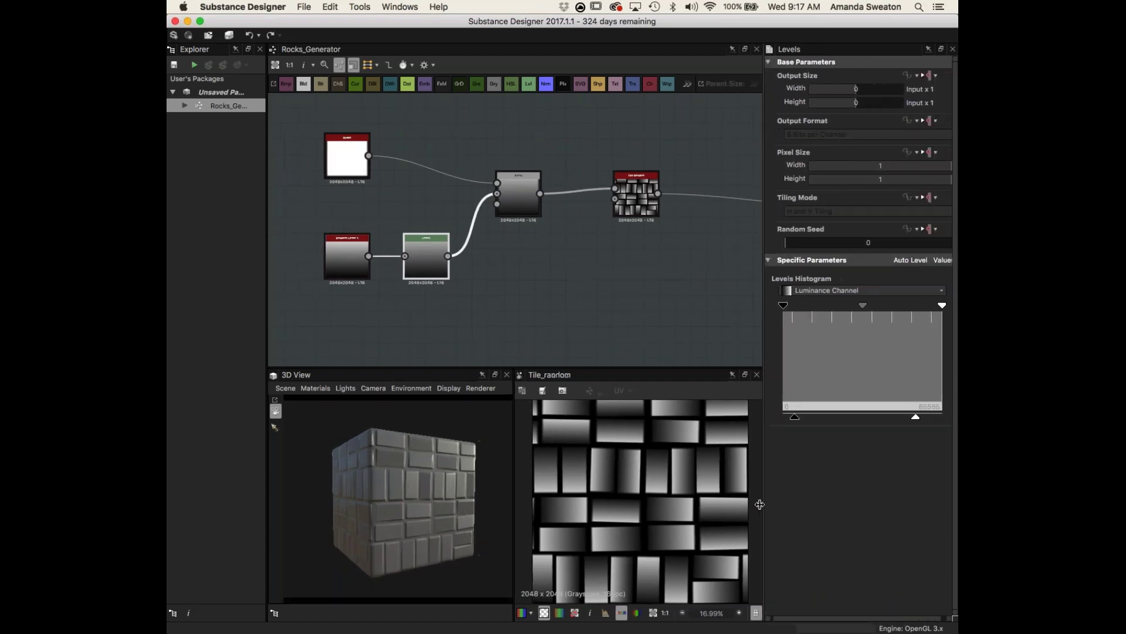
- Fine-tune the output black and white levels on the Levels node's histogram
{"action": "mouse_move", "coordinate": [792, 418]}
{"action": "left_mouse_down"}
{"action": "mouse_move", "coordinate": [782, 418]}
{"action": "mouse_move", "coordinate": [907, 421]}
{"action": "mouse_move", "coordinate": [780, 422]}
{"action": "left_mouse_up"}
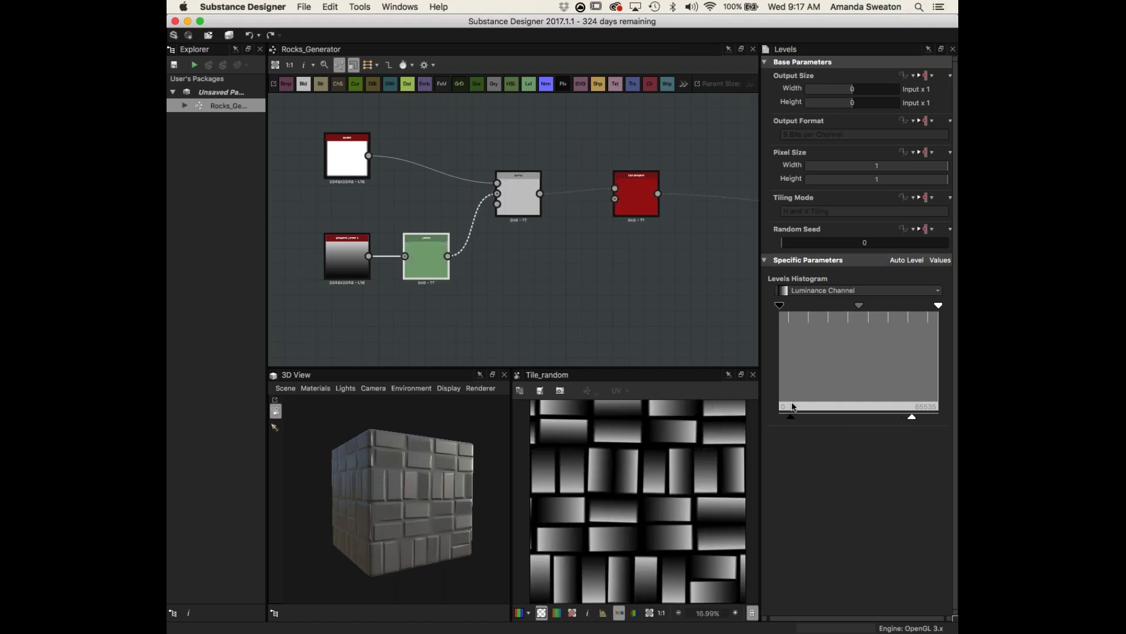
{"action": "left_click_drag", "start_coordinate": [780, 418], "coordinate": [787, 410]}
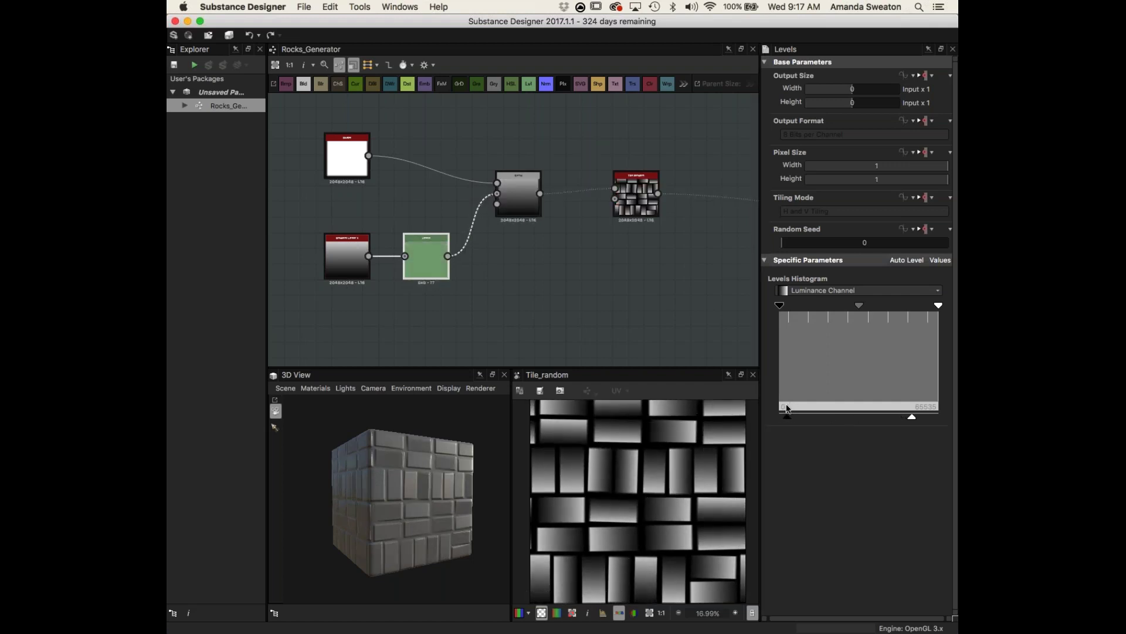
{"action": "mouse_move", "coordinate": [913, 417]}
{"action": "left_mouse_down"}
{"action": "mouse_move", "coordinate": [872, 418]}
{"action": "mouse_move", "coordinate": [915, 419]}
{"action": "left_mouse_up"}
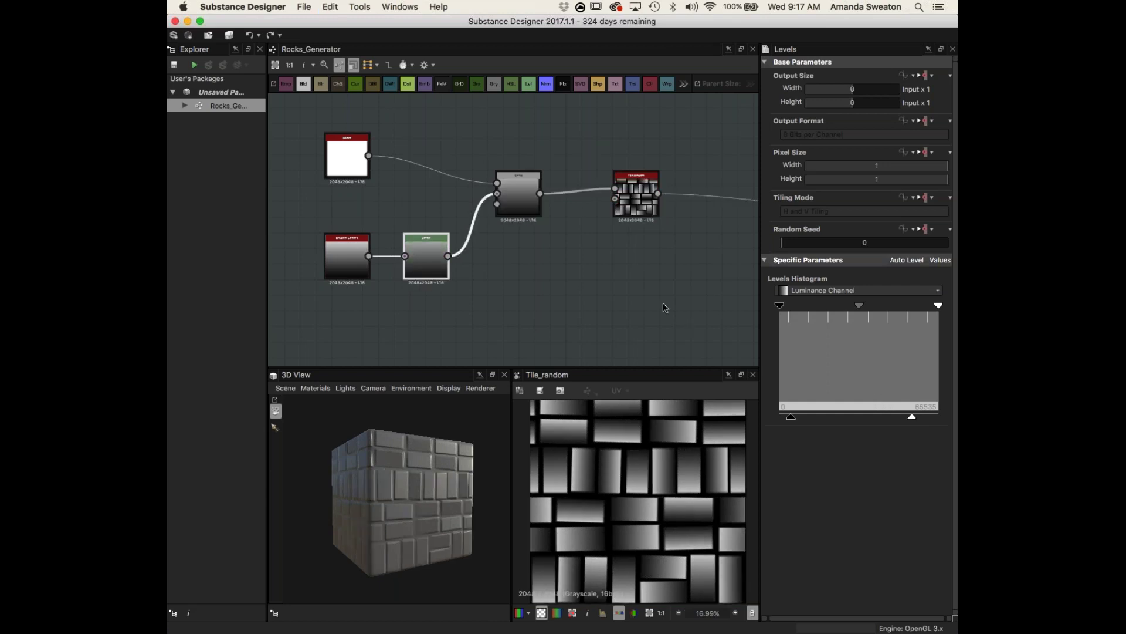
- Select all the brick pattern nodes and move them farther from the downstream nodes to free space after Tile Random
{"action": "scroll", "coordinate": [648, 281], "scroll_direction": "down", "scroll_amount": 3}
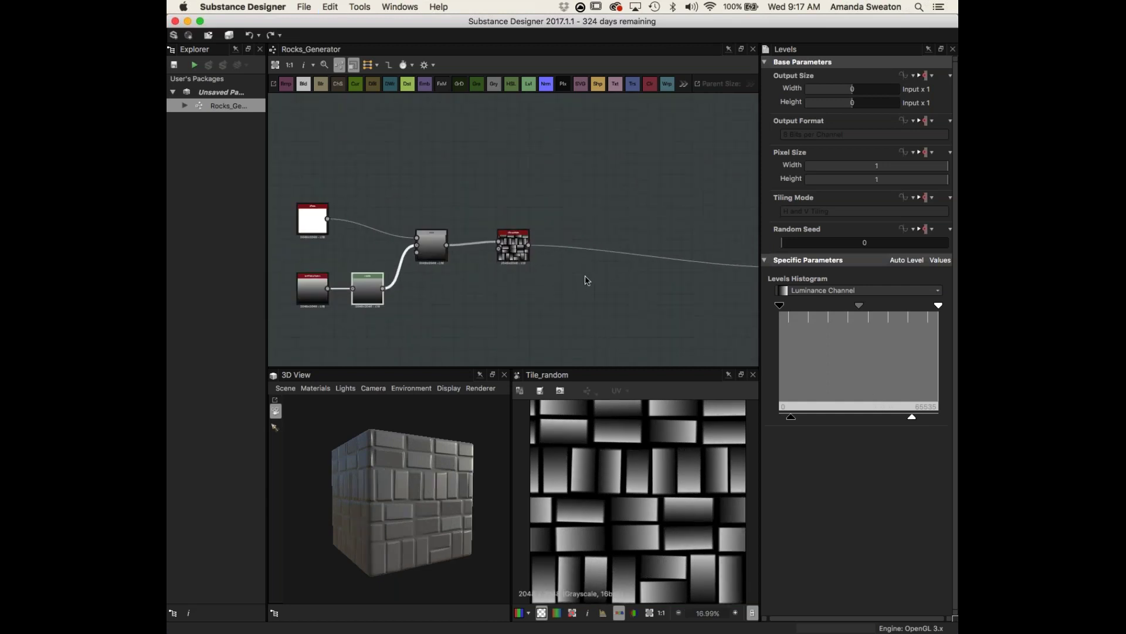
{"action": "scroll", "coordinate": [616, 425], "scroll_direction": "down", "scroll_amount": 2}
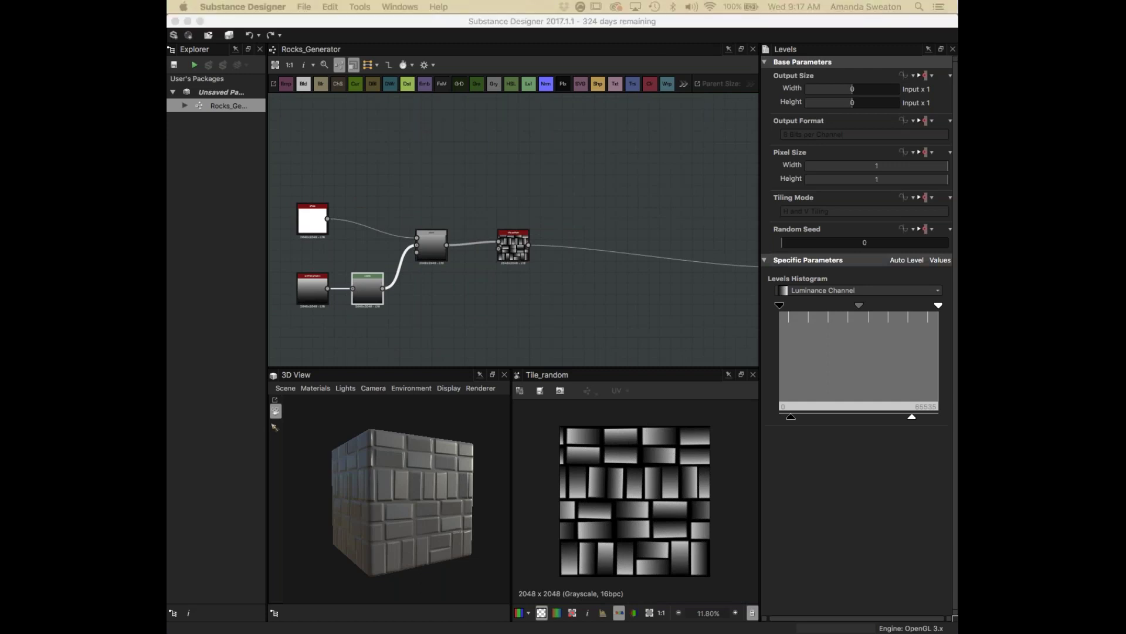
{"action": "scroll", "coordinate": [562, 277], "scroll_direction": "down", "scroll_amount": 2}
{"action": "left_click_drag", "start_coordinate": [347, 239], "coordinate": [524, 318]}
{"action": "left_click_drag", "start_coordinate": [526, 253], "coordinate": [377, 207]}
{"action": "left_click", "coordinate": [404, 264]}
{"action": "middle_click_drag", "start_coordinate": [404, 264], "coordinate": [522, 292]}
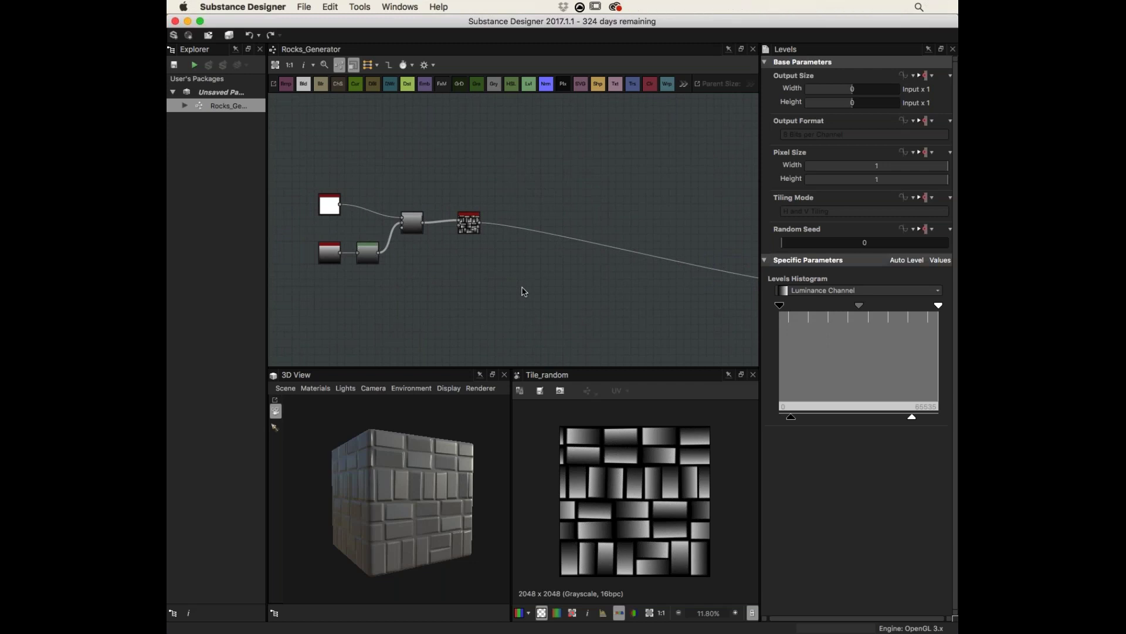
{"action": "scroll", "coordinate": [606, 447], "scroll_direction": "up", "scroll_amount": 1}
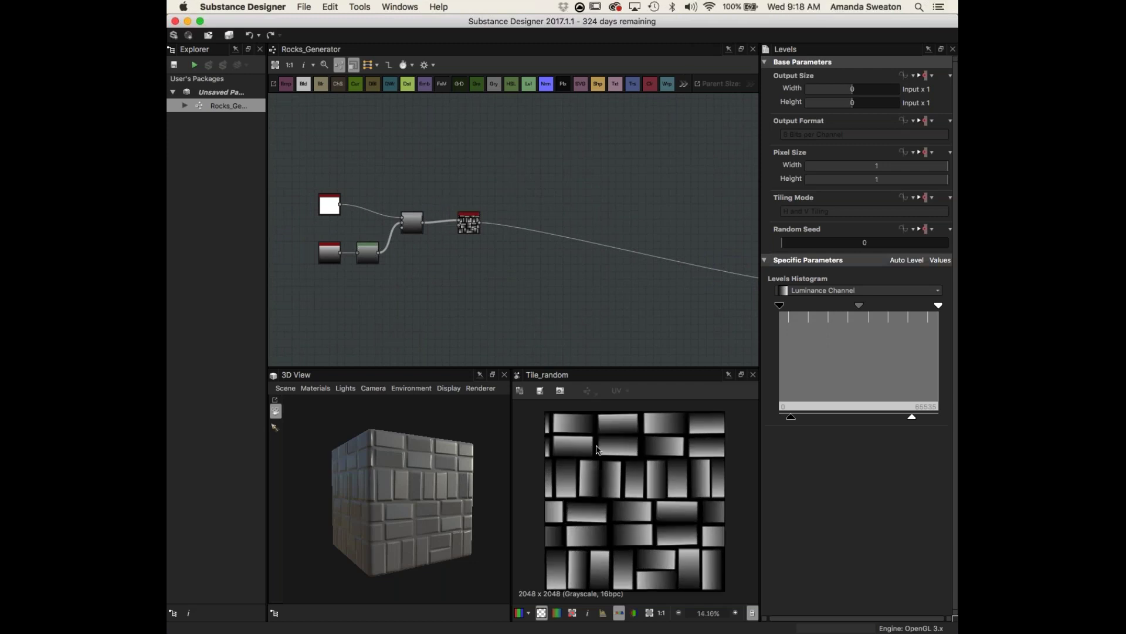
{"action": "middle_click_drag", "start_coordinate": [543, 288], "coordinate": [596, 271]}
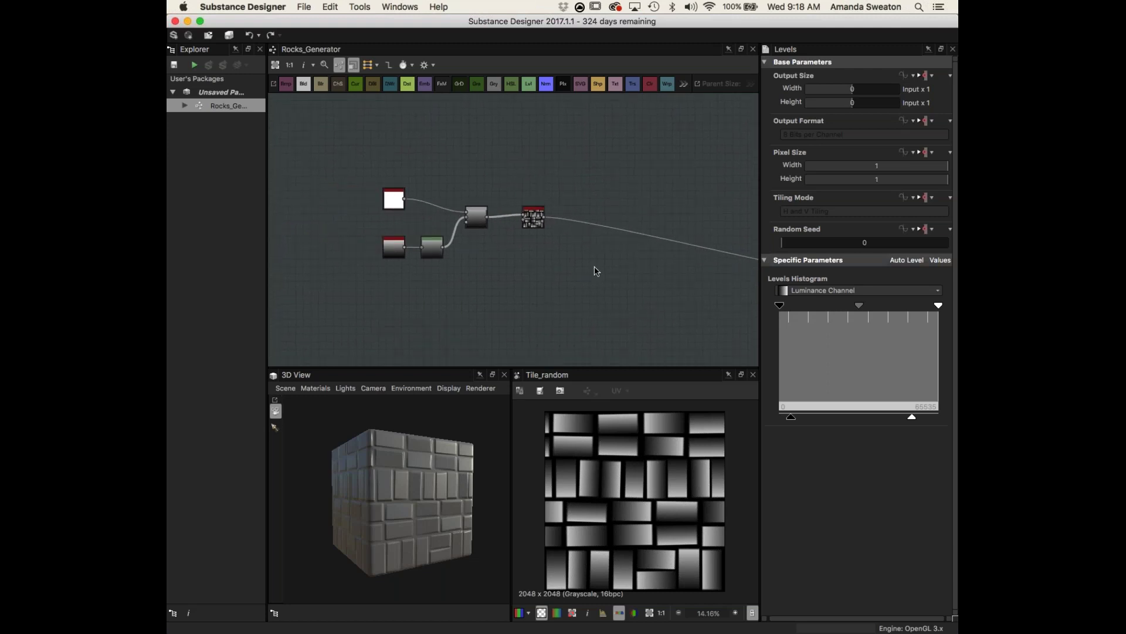
{"action": "key", "text": "space"}
{"action": "type", "text": "slo"}
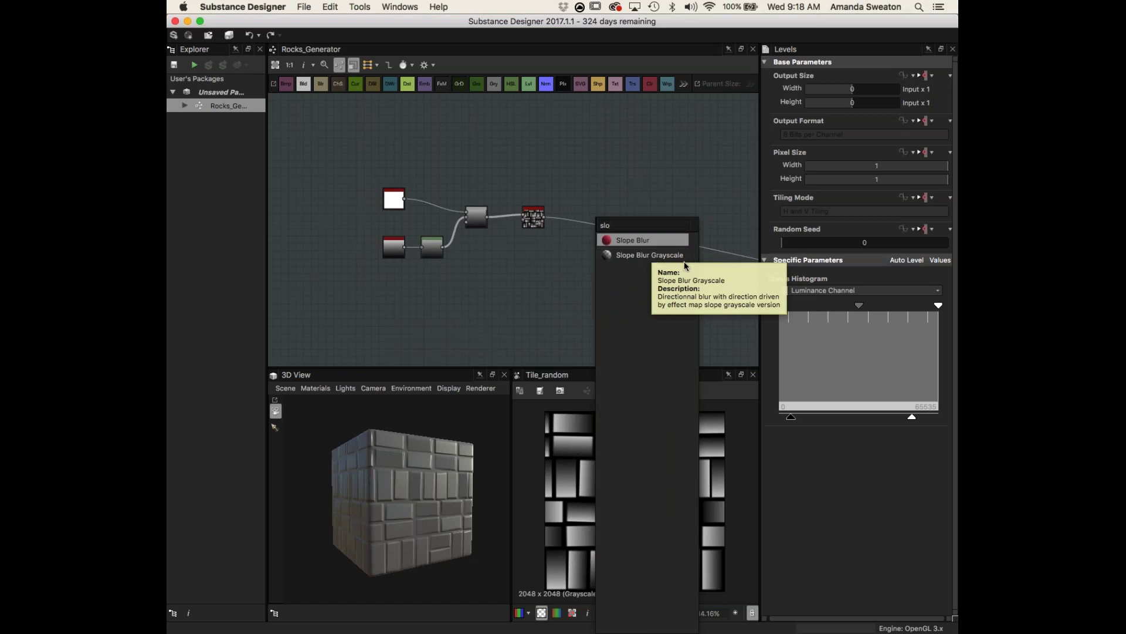
{"action": "left_click", "coordinate": [630, 240]}
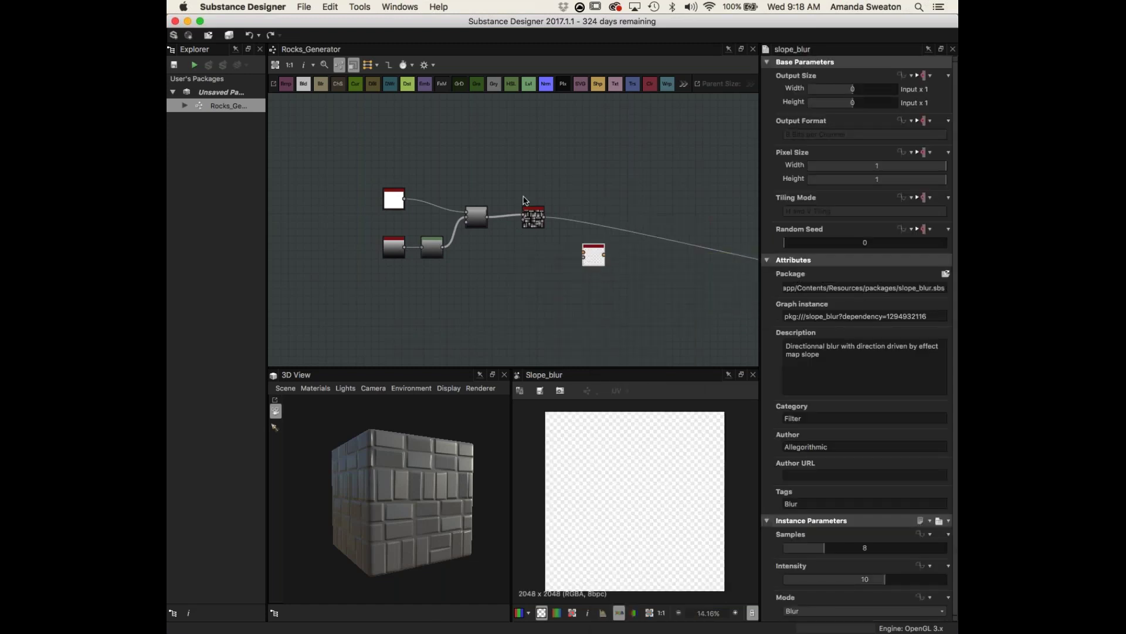
{"action": "scroll", "coordinate": [524, 200], "scroll_direction": "up", "scroll_amount": 3}
{"action": "left_click_drag", "start_coordinate": [568, 212], "coordinate": [599, 234]}
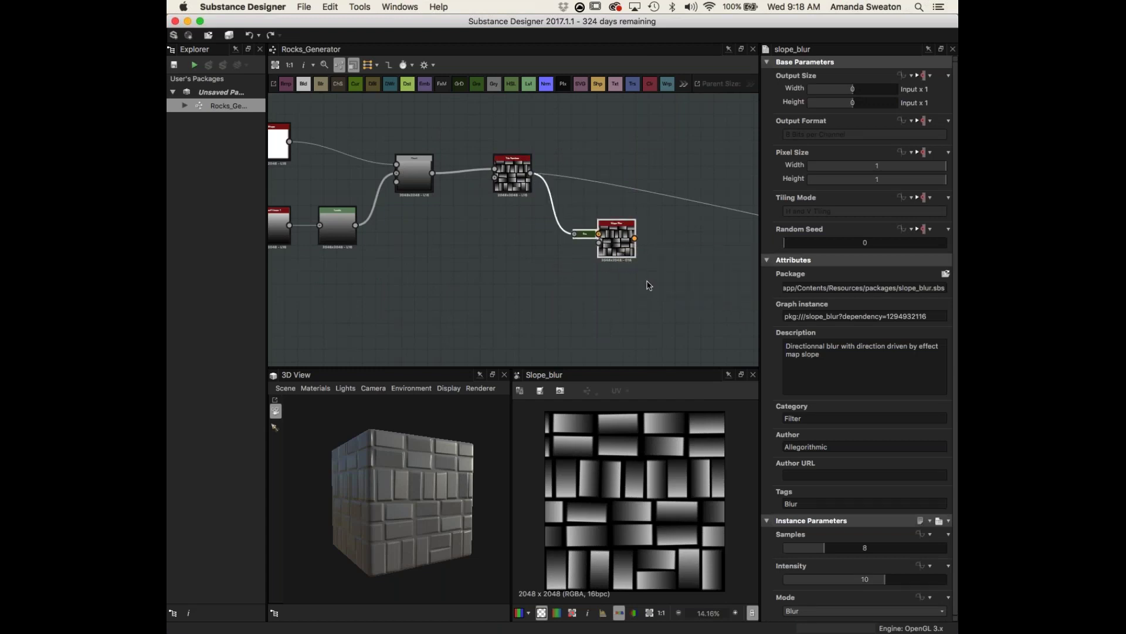
{"action": "key", "text": "Delete"}
- Insert a Slope Blur Grayscale node after Tile Random, feeding its Grayscale input and passing its output to the downstream nodes
{"action": "key", "text": "space"}
{"action": "type", "text": "slop"}
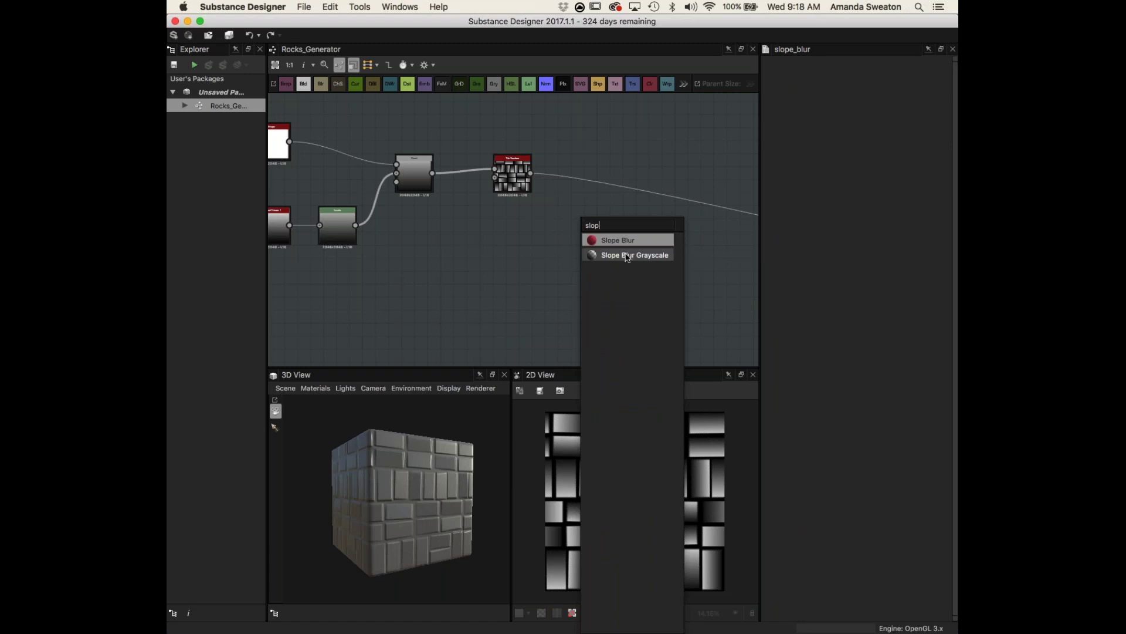
{"action": "left_click", "coordinate": [628, 258]}
{"action": "left_click_drag", "start_coordinate": [530, 173], "coordinate": [595, 197]}
{"action": "scroll", "coordinate": [595, 196], "scroll_direction": "down", "scroll_amount": 3}
{"action": "middle_click_drag", "start_coordinate": [596, 195], "coordinate": [324, 146]}
{"action": "mouse_move", "coordinate": [325, 145]}
{"action": "left_mouse_down"}
{"action": "mouse_move", "coordinate": [602, 194]}
{"action": "mouse_move", "coordinate": [503, 171]}
{"action": "mouse_move", "coordinate": [544, 165]}
{"action": "left_mouse_up"}
{"action": "scroll", "coordinate": [529, 179], "scroll_direction": "up", "scroll_amount": 2}
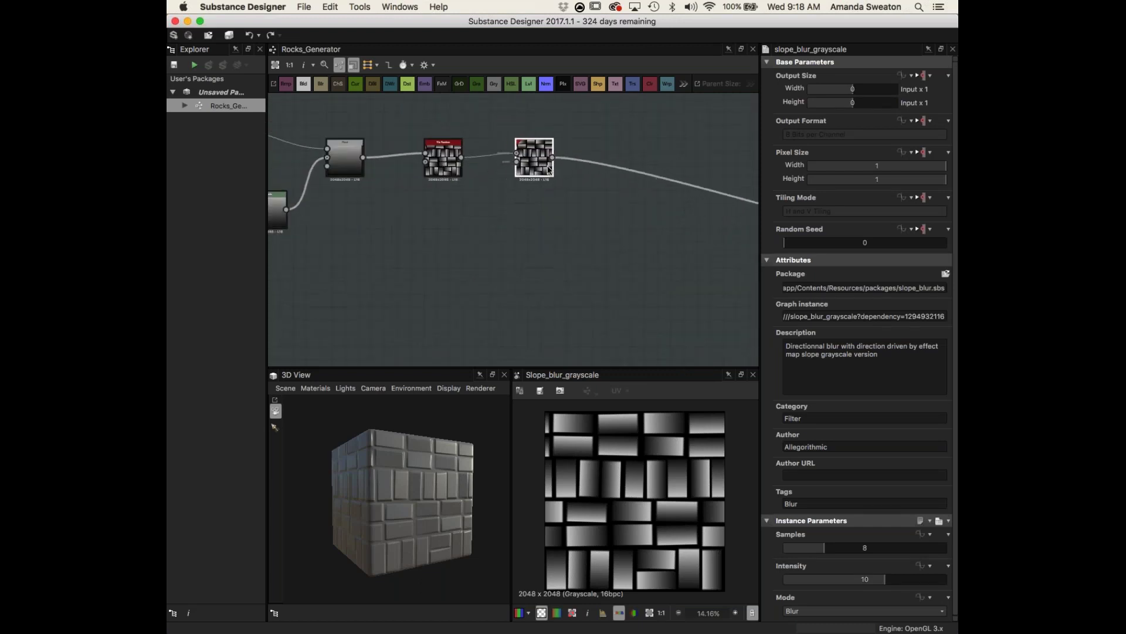
- Add a Perlin Noise 2 node below the Slope Blur Grayscale node as a source for its Slope input
{"action": "scroll", "coordinate": [517, 176], "scroll_direction": "up", "scroll_amount": 3}
{"action": "middle_click_drag", "start_coordinate": [517, 176], "coordinate": [498, 278]}
{"action": "scroll", "coordinate": [452, 183], "scroll_direction": "up", "scroll_amount": 3}
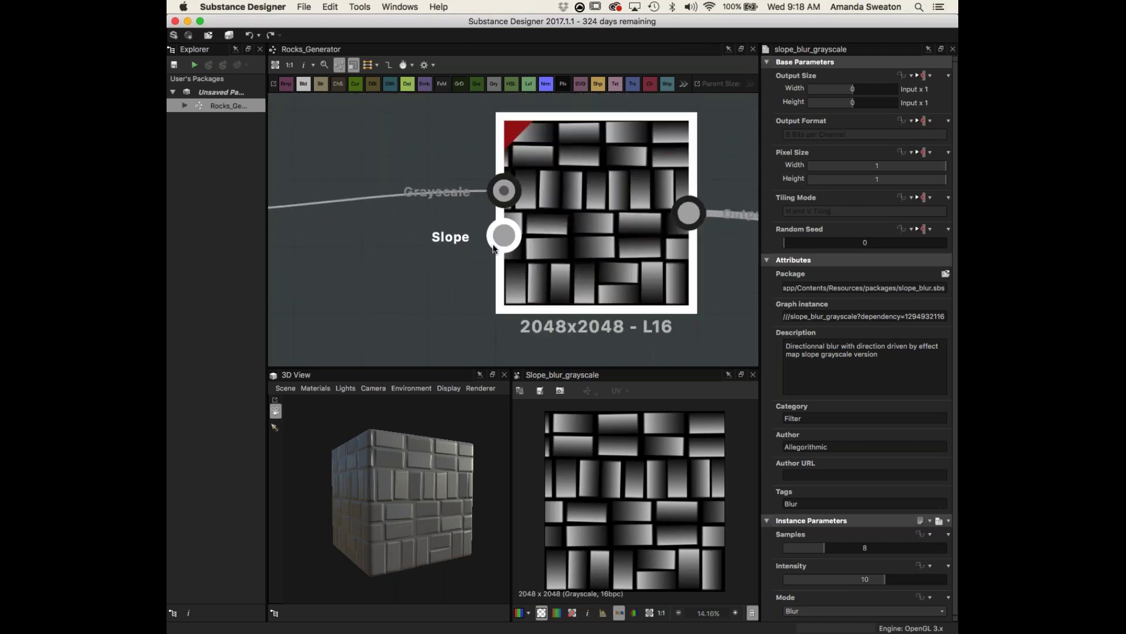
{"action": "scroll", "coordinate": [460, 254], "scroll_direction": "down", "scroll_amount": 5}
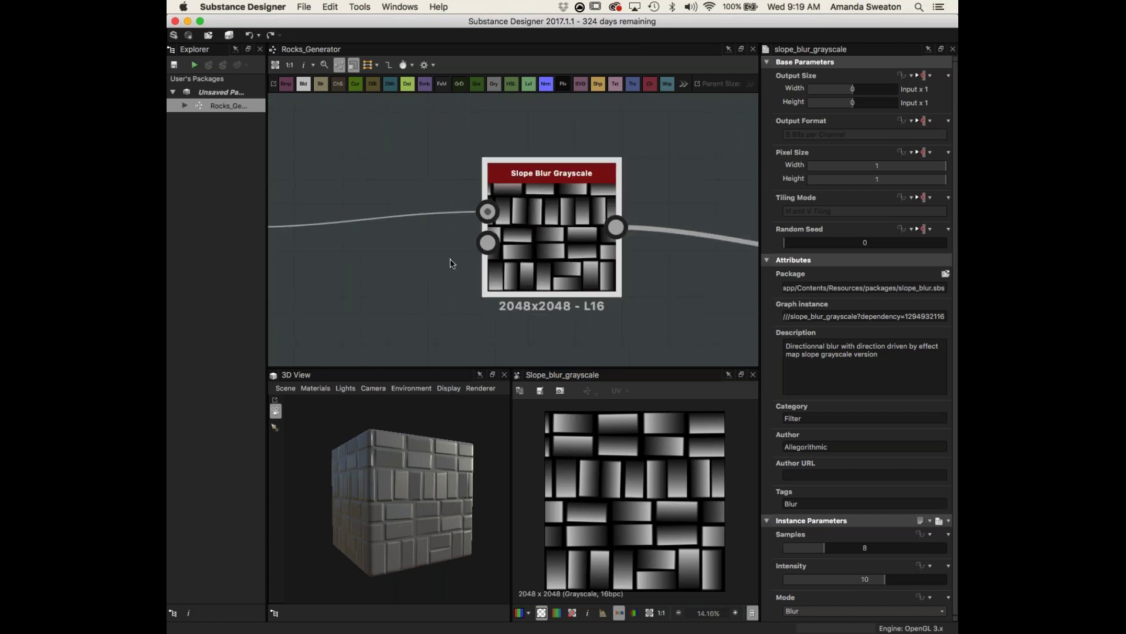
{"action": "middle_click_drag", "start_coordinate": [445, 294], "coordinate": [558, 188]}
{"action": "scroll", "coordinate": [510, 260], "scroll_direction": "down", "scroll_amount": 2}
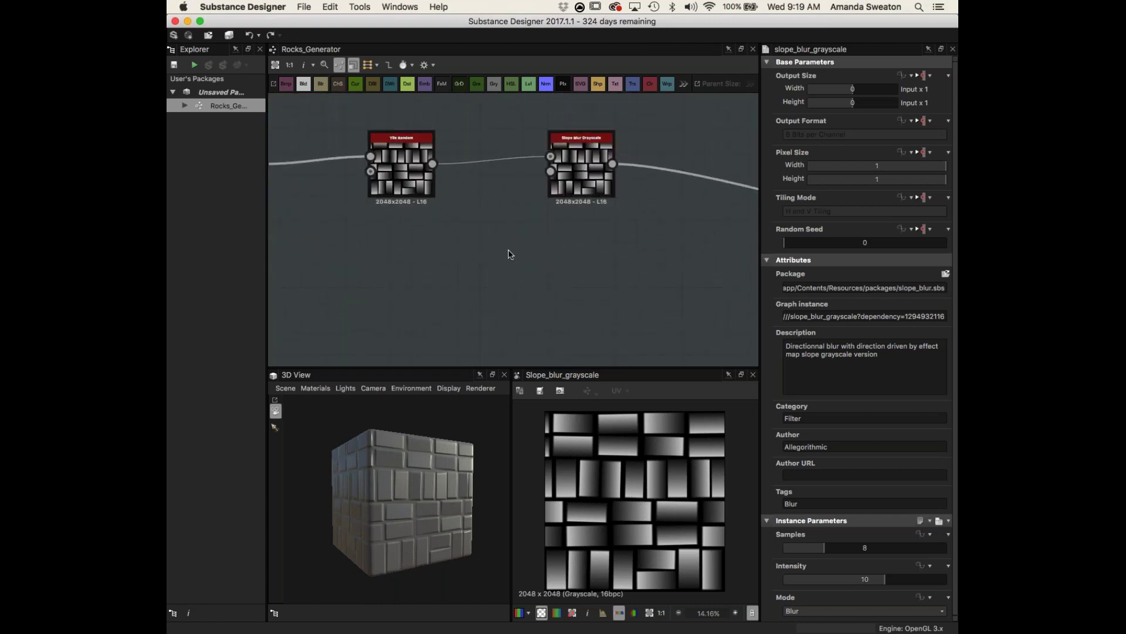
{"action": "key", "text": "space"}
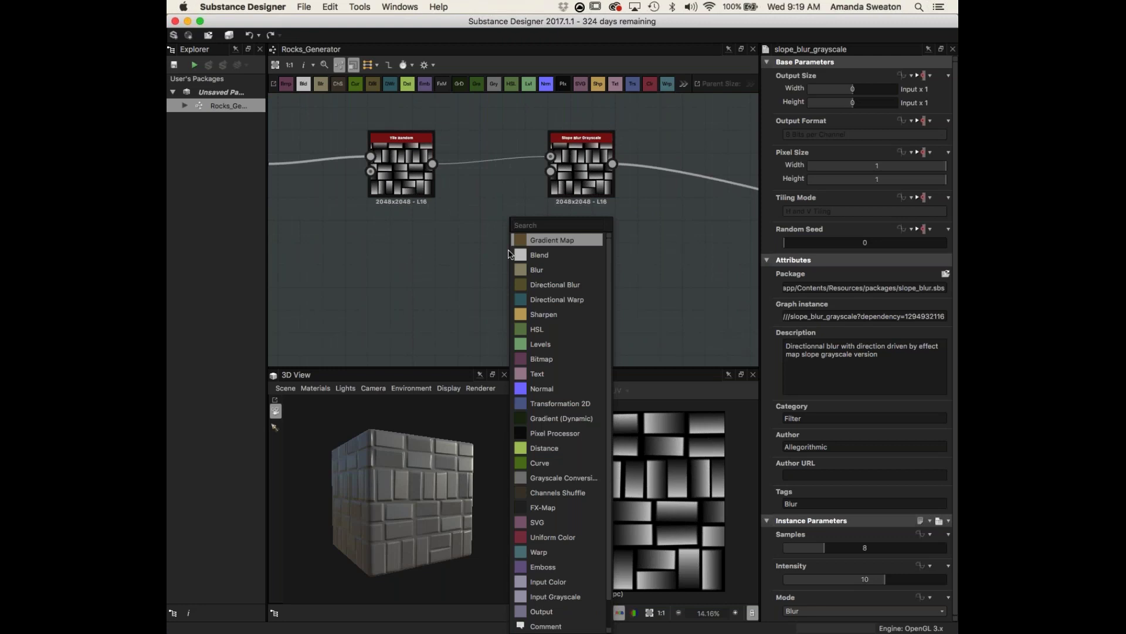
{"action": "type", "text": "perli"}
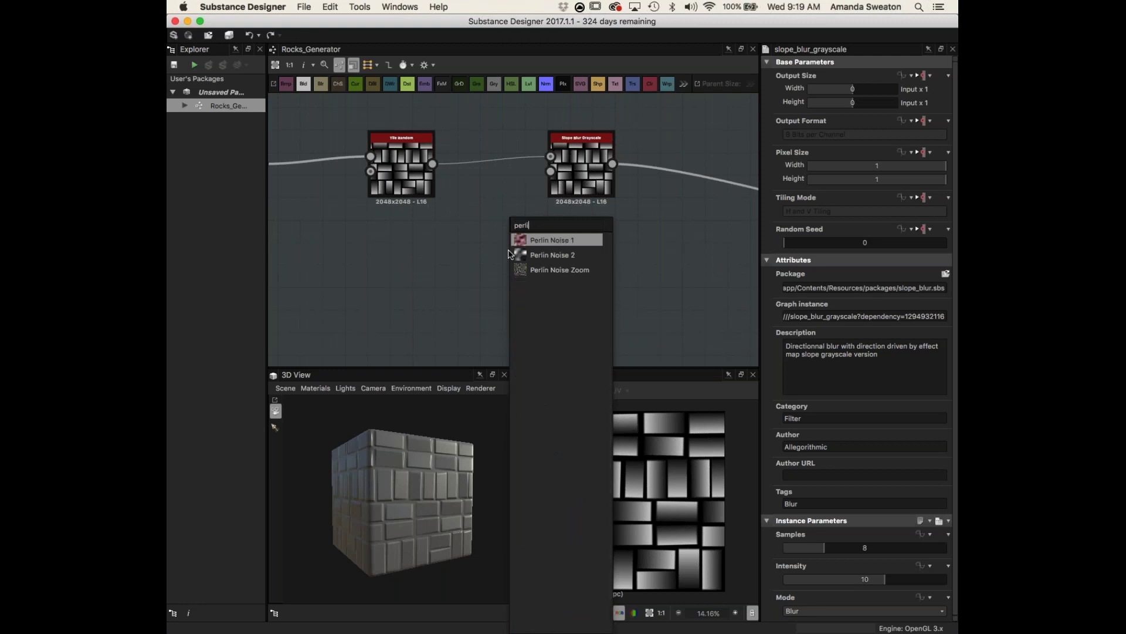
{"action": "left_click", "coordinate": [552, 254]}
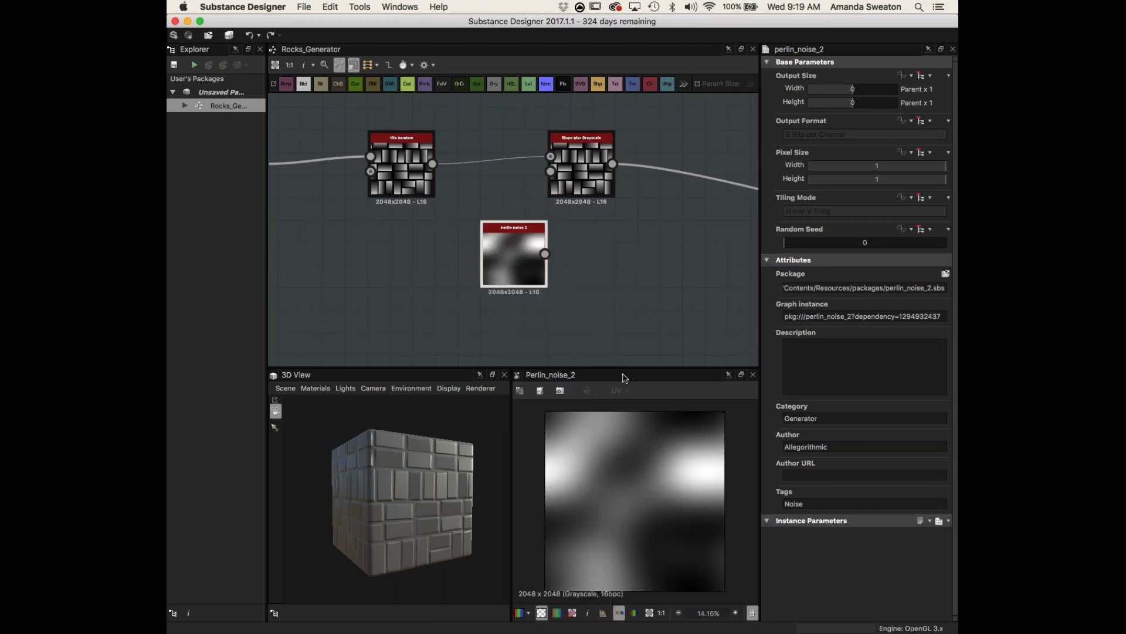
{"action": "scroll", "coordinate": [655, 485], "scroll_direction": "down", "scroll_amount": 2}
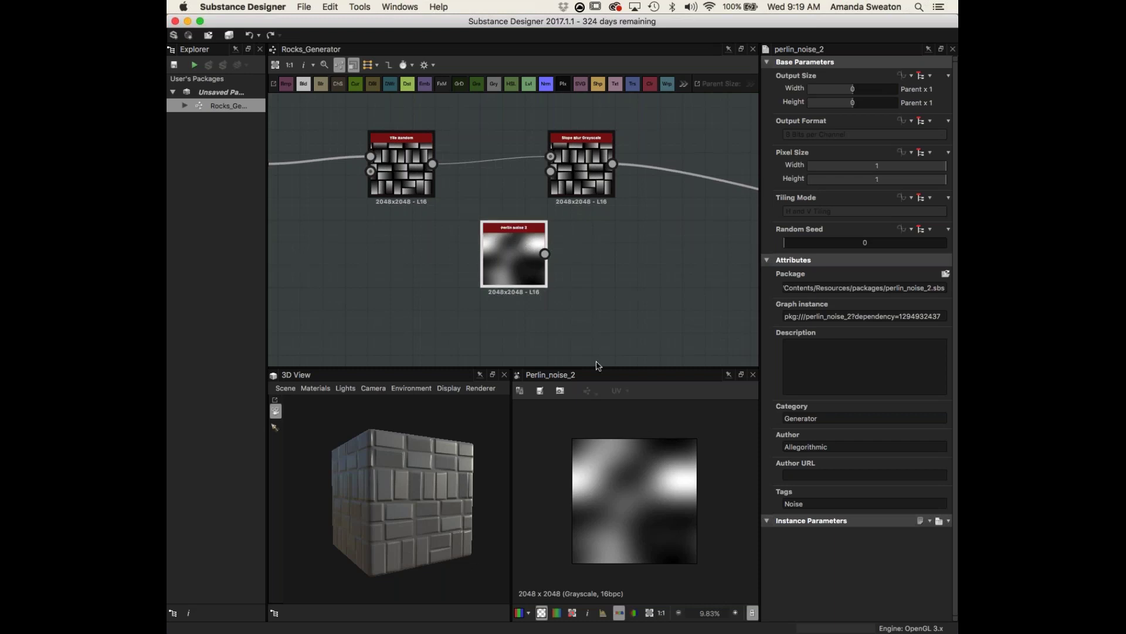
- Move the Perlin Noise 2 node down and add a Transformation 2D node connected to its output
{"action": "left_click", "coordinate": [586, 188]}
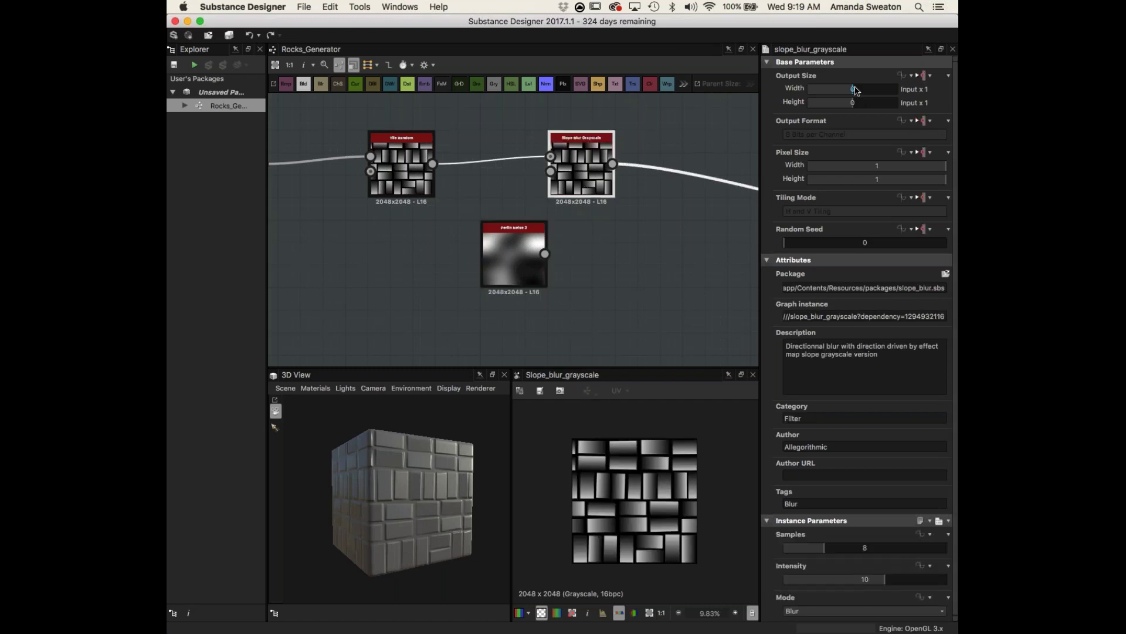
{"action": "left_click_drag", "start_coordinate": [515, 248], "coordinate": [460, 292]}
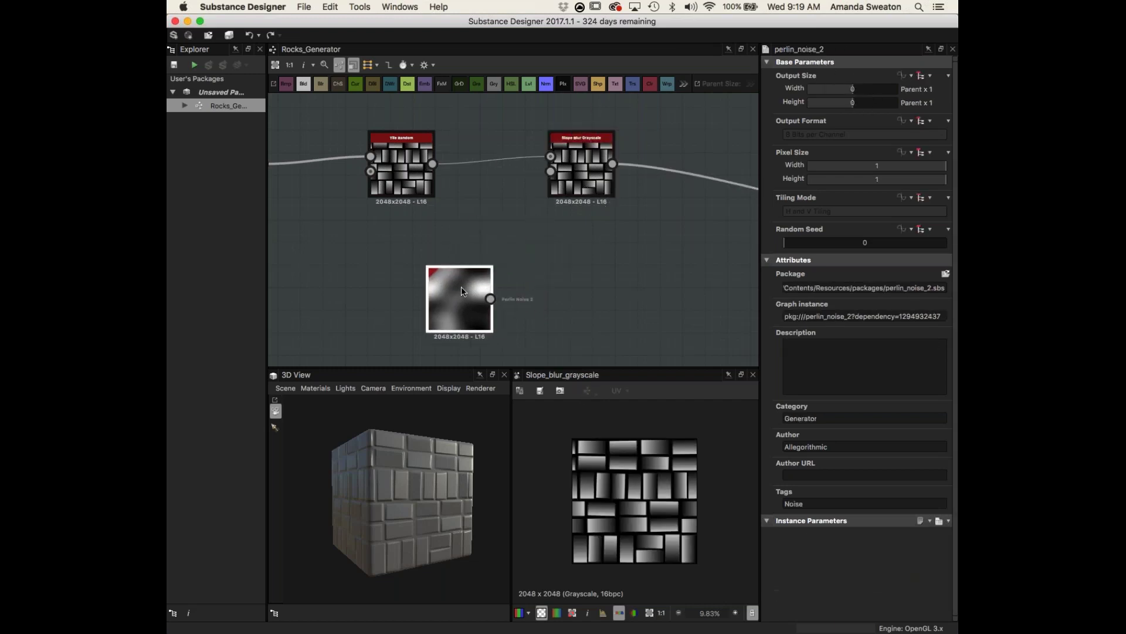
{"action": "key", "text": "space"}
{"action": "type", "text": "tra"}
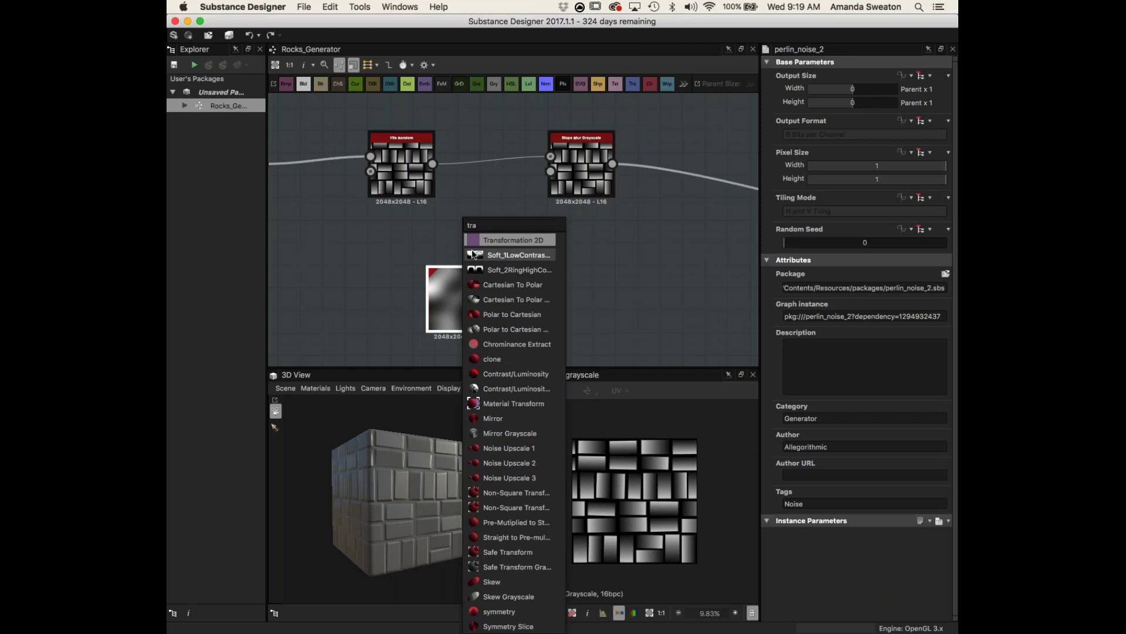
{"action": "left_click", "coordinate": [481, 240]}
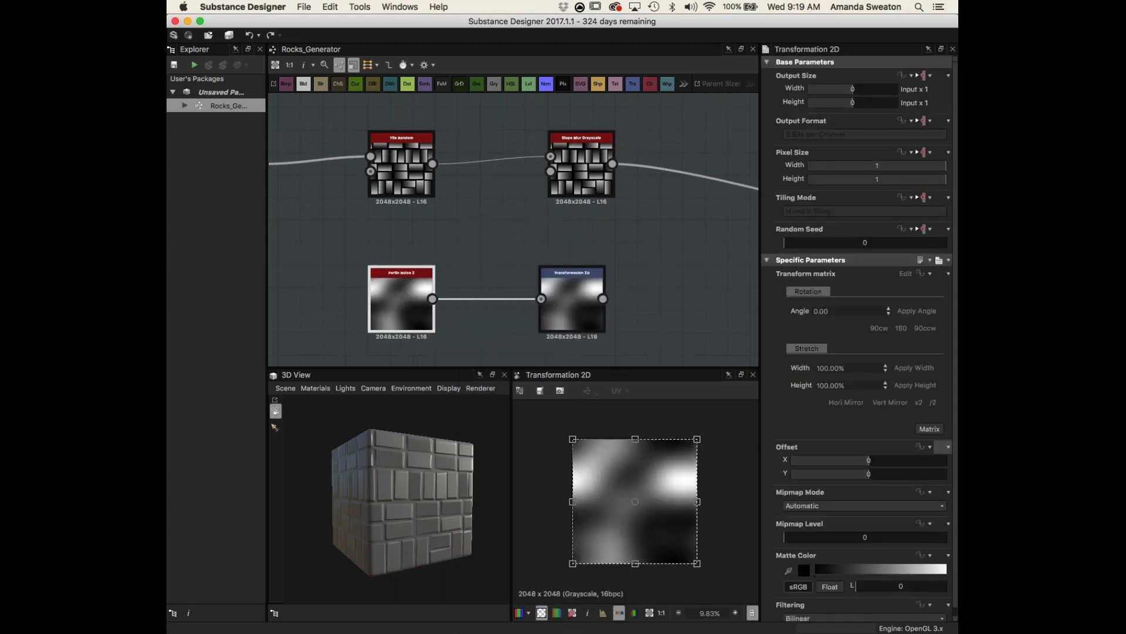
- Try scaling the noise with the x2 and /2 stretch options of the Transformation 2D node
{"action": "left_click", "coordinate": [933, 403]}
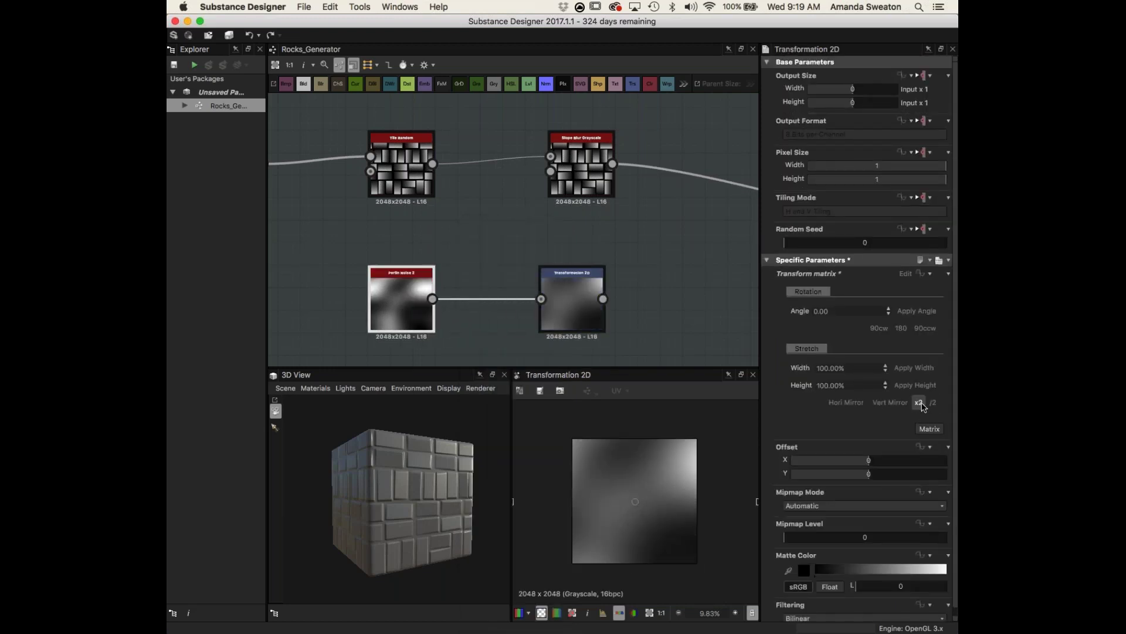
{"action": "left_click", "coordinate": [933, 402]}
{"action": "left_click", "coordinate": [933, 402]}
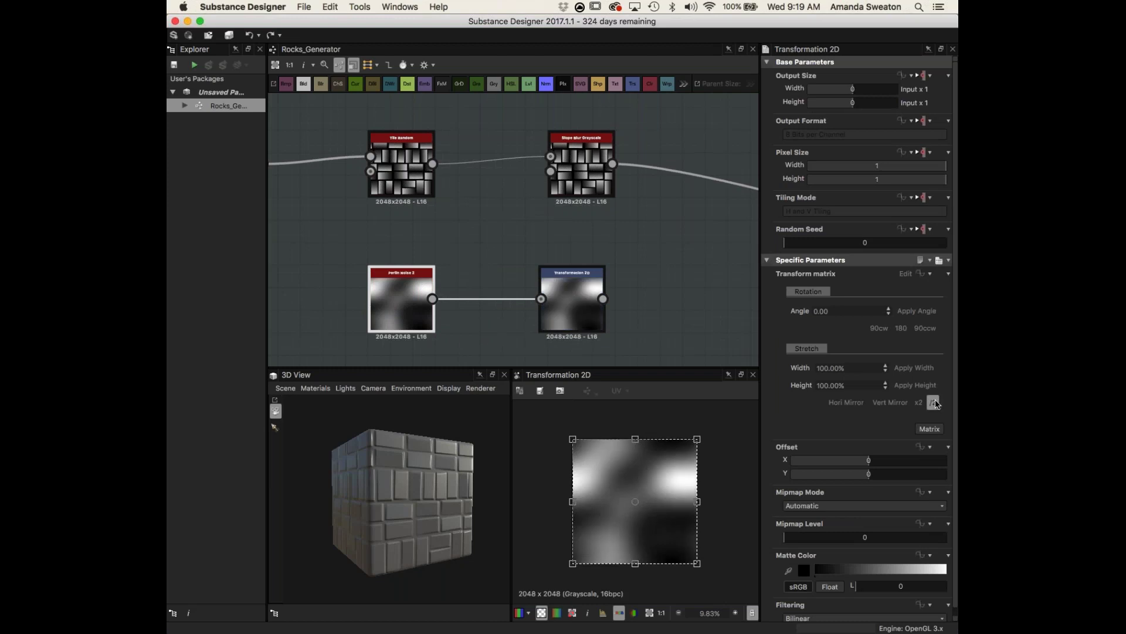
{"action": "key", "text": "super+z"}
- Move the Perlin Noise 2 and Transformation 2D nodes aside and connect Transformation 2D to the Slope Blur Grayscale's Slope input
{"action": "left_click_drag", "start_coordinate": [326, 275], "coordinate": [491, 310]}
{"action": "left_click", "coordinate": [592, 296]}
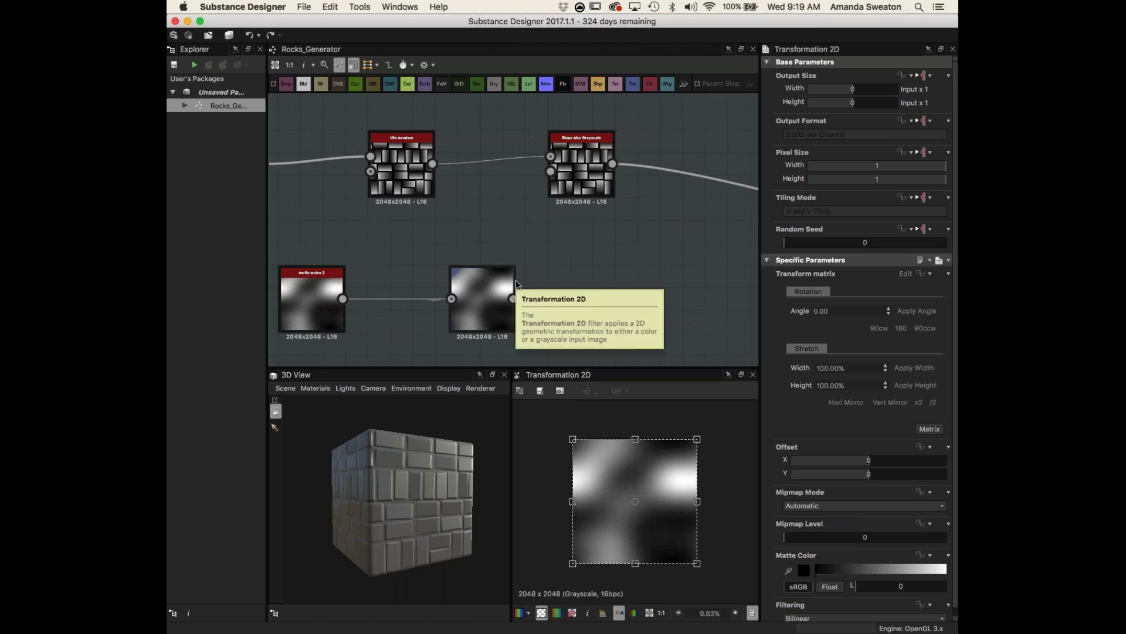
{"action": "left_click_drag", "start_coordinate": [513, 299], "coordinate": [551, 172]}
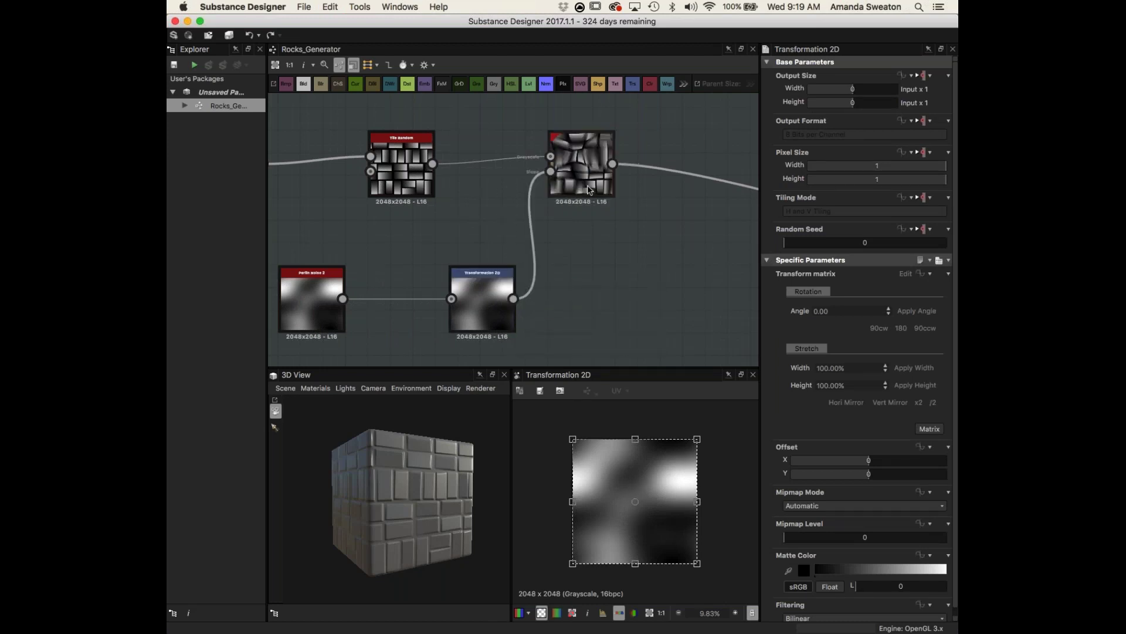
- On the Slope Blur Grayscale node, set Samples to 32, Intensity to 0 and Mode to Min
{"action": "left_click", "coordinate": [589, 188]}
{"action": "mouse_move", "coordinate": [378, 473]}
{"action": "left_mouse_down"}
{"action": "mouse_move", "coordinate": [357, 475]}
{"action": "mouse_move", "coordinate": [376, 469]}
{"action": "left_mouse_up"}
{"action": "scroll", "coordinate": [786, 519], "scroll_direction": "down", "scroll_amount": 1}
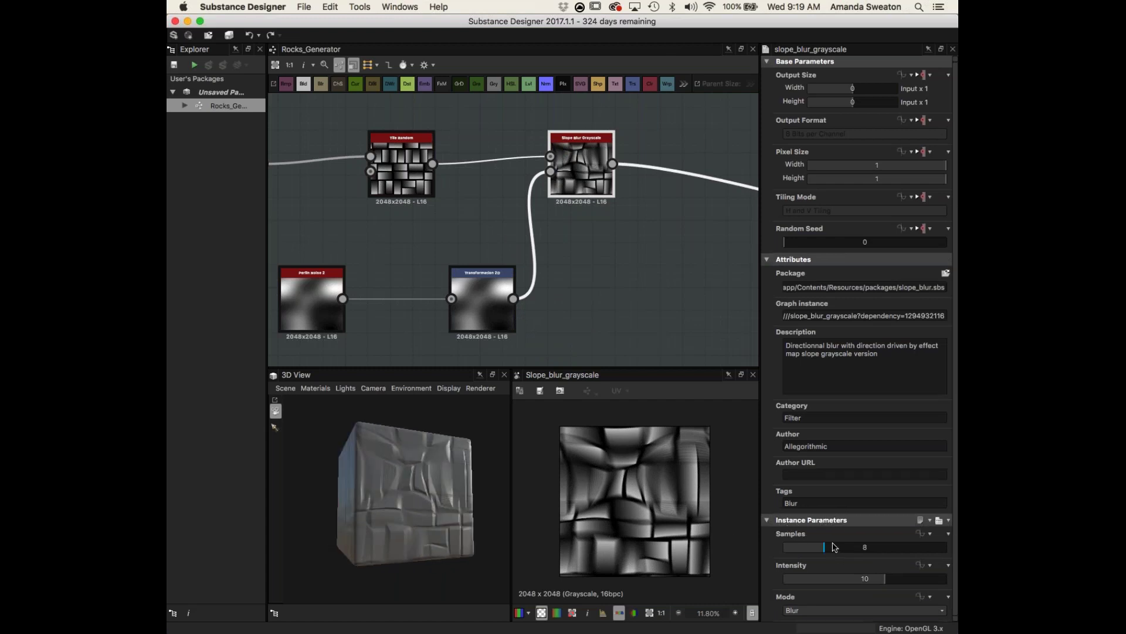
{"action": "left_click_drag", "start_coordinate": [824, 549], "coordinate": [945, 548]}
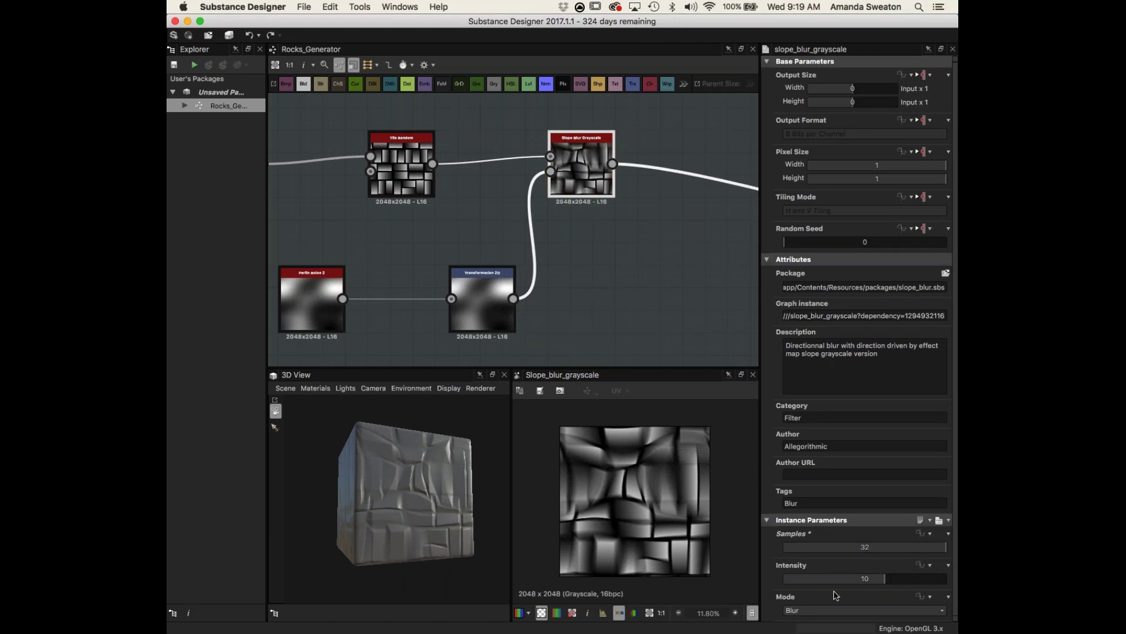
{"action": "left_click_drag", "start_coordinate": [879, 585], "coordinate": [780, 582]}
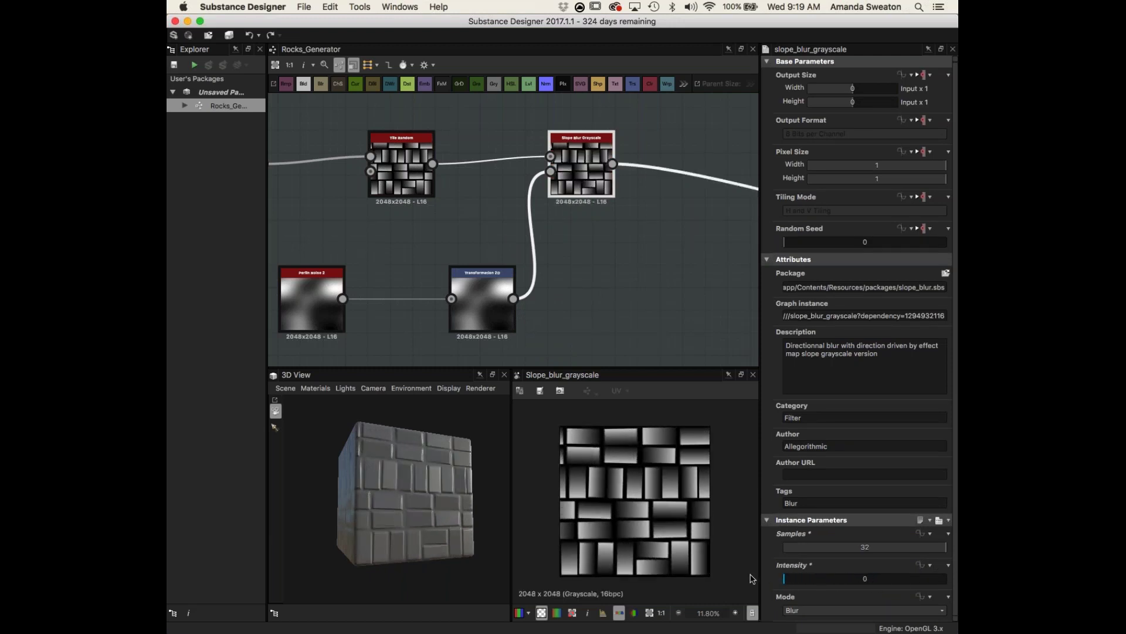
{"action": "left_click", "coordinate": [818, 613]}
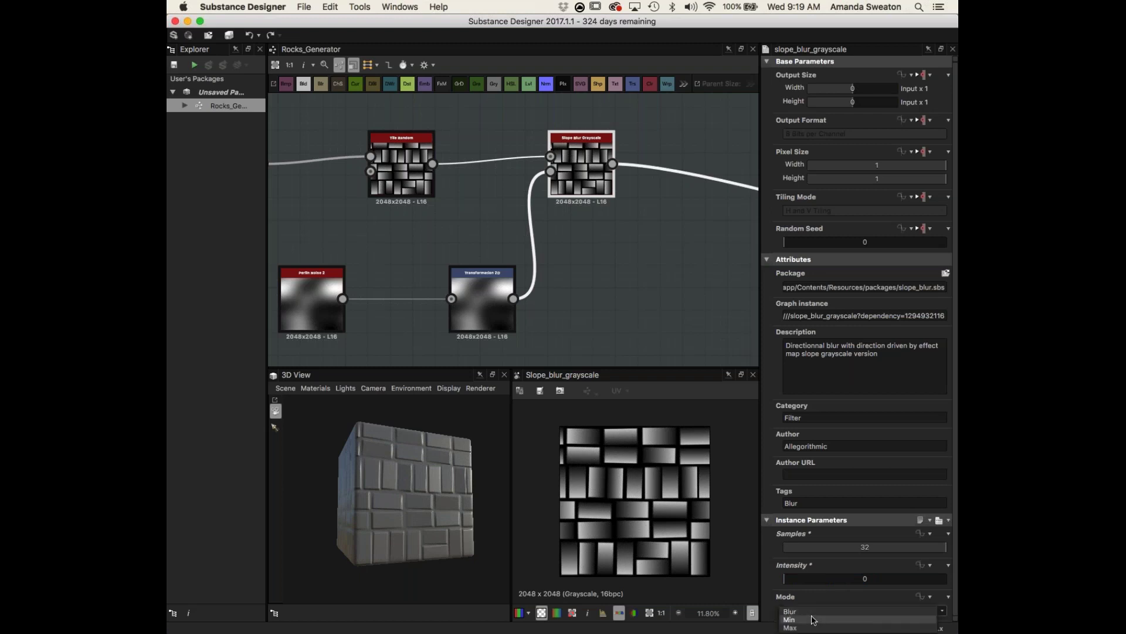
{"action": "left_click", "coordinate": [815, 619]}
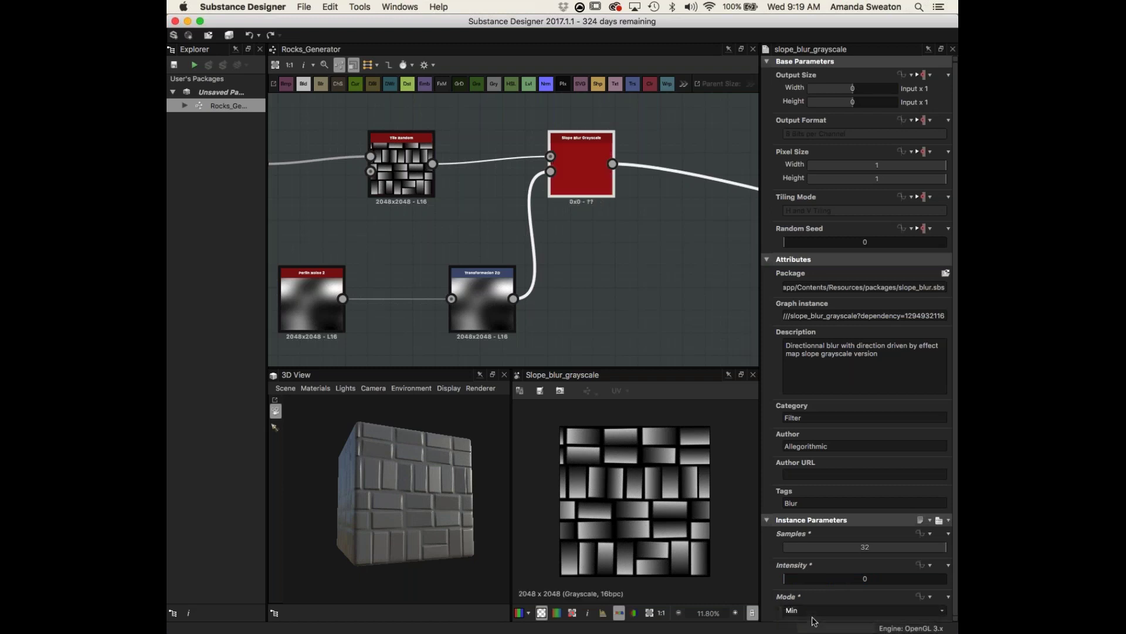
- Set the Slope Blur Grayscale's Intensity to 1.22 while checking the brick edges up close in the 3D preview
{"action": "scroll", "coordinate": [634, 501], "scroll_direction": "up", "scroll_amount": 1}
{"action": "scroll", "coordinate": [403, 482], "scroll_direction": "up", "scroll_amount": 4}
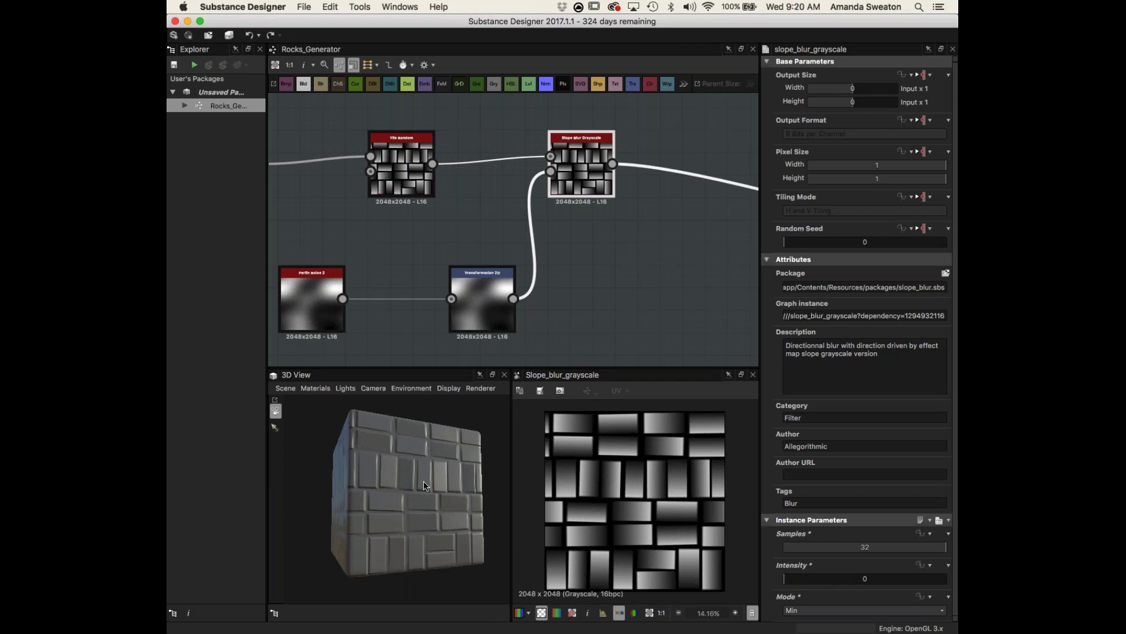
{"action": "left_click_drag", "start_coordinate": [421, 477], "coordinate": [419, 496]}
{"action": "left_click_drag", "start_coordinate": [786, 582], "coordinate": [808, 583]}
{"action": "mouse_move", "coordinate": [406, 499]}
{"action": "left_mouse_down"}
{"action": "mouse_move", "coordinate": [395, 478]}
{"action": "mouse_move", "coordinate": [415, 474]}
{"action": "mouse_move", "coordinate": [431, 515]}
{"action": "mouse_move", "coordinate": [408, 519]}
{"action": "left_mouse_up"}
{"action": "left_click_drag", "start_coordinate": [801, 580], "coordinate": [796, 578]}
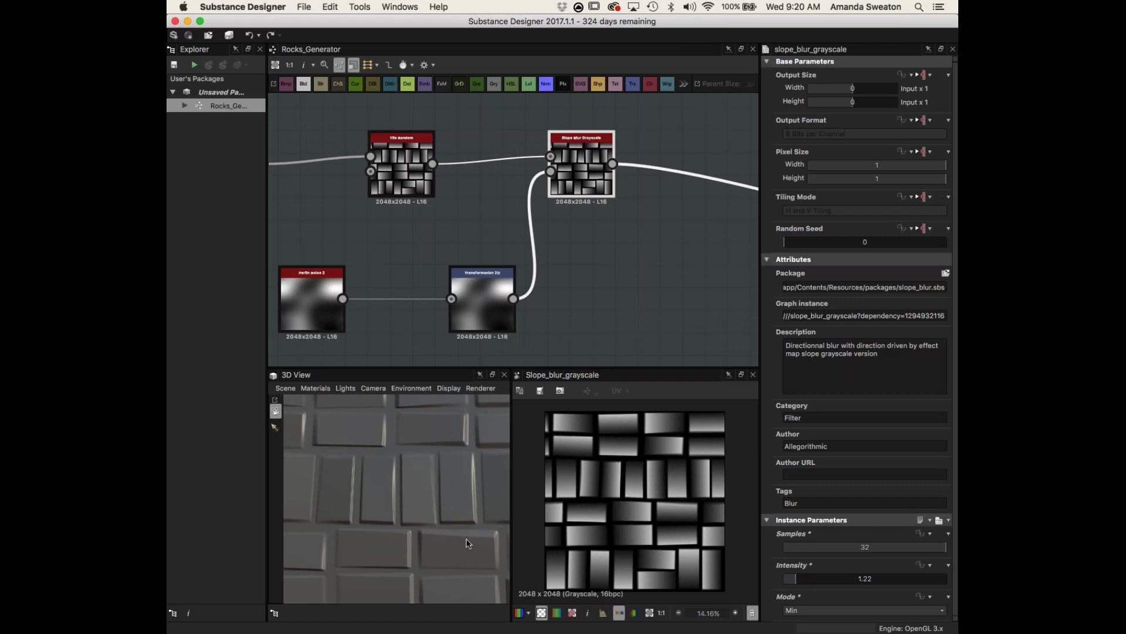
{"action": "left_click_drag", "start_coordinate": [495, 527], "coordinate": [417, 525]}
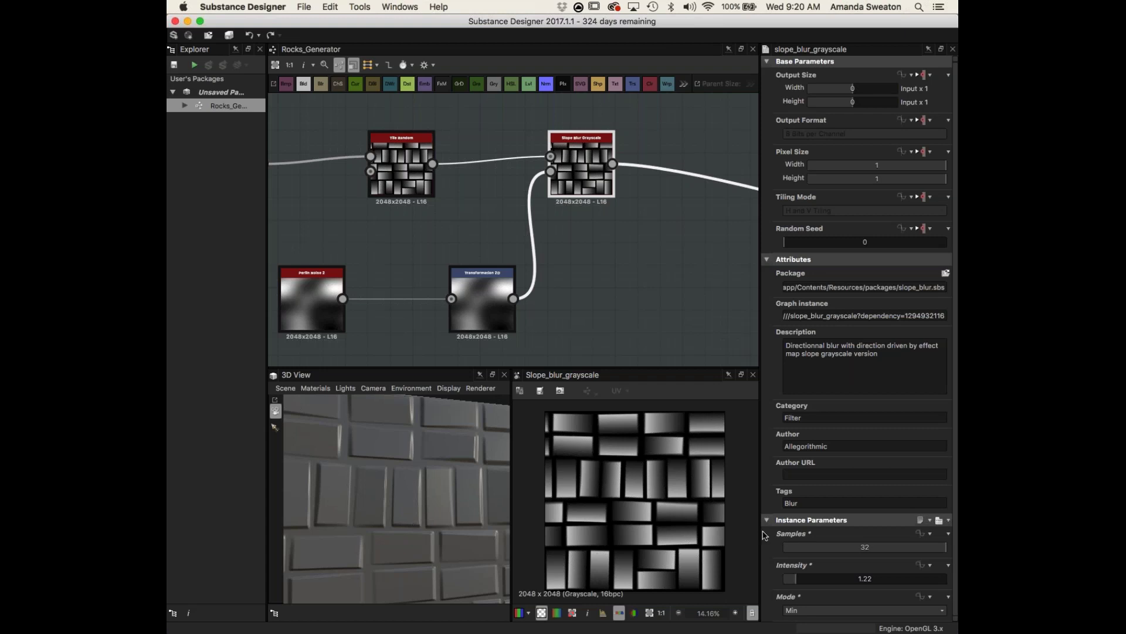
- Move the whole chain of nodes through the Slope Blur Grayscale farther from the Normal node to make room
{"action": "scroll", "coordinate": [621, 276], "scroll_direction": "down", "scroll_amount": 6}
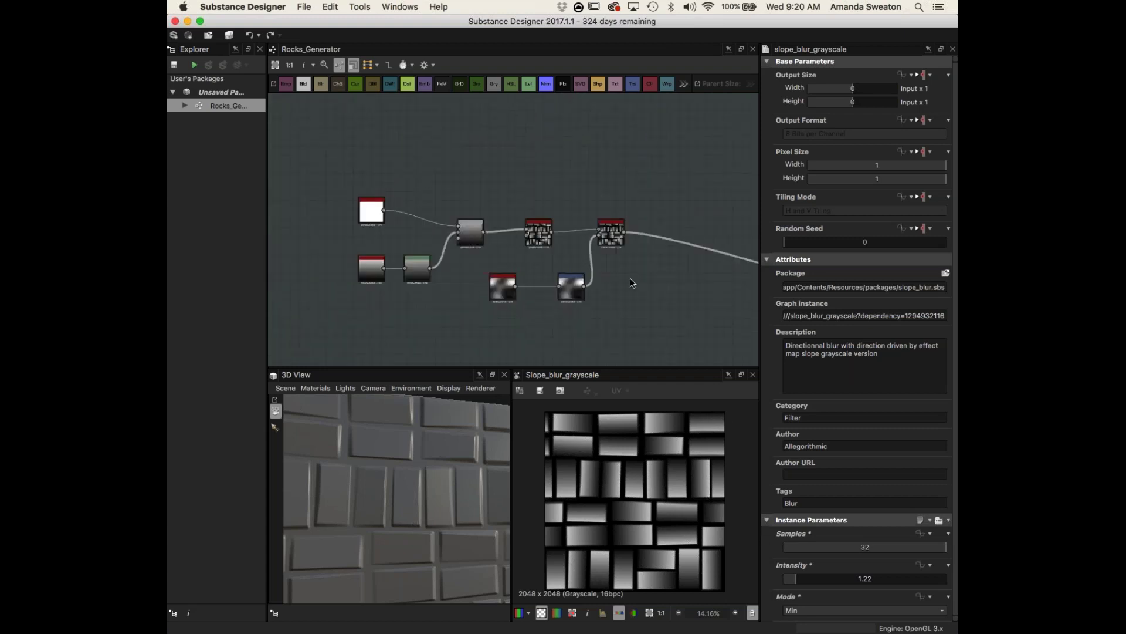
{"action": "middle_click_drag", "start_coordinate": [628, 279], "coordinate": [595, 278]}
{"action": "left_click_drag", "start_coordinate": [302, 165], "coordinate": [592, 317]}
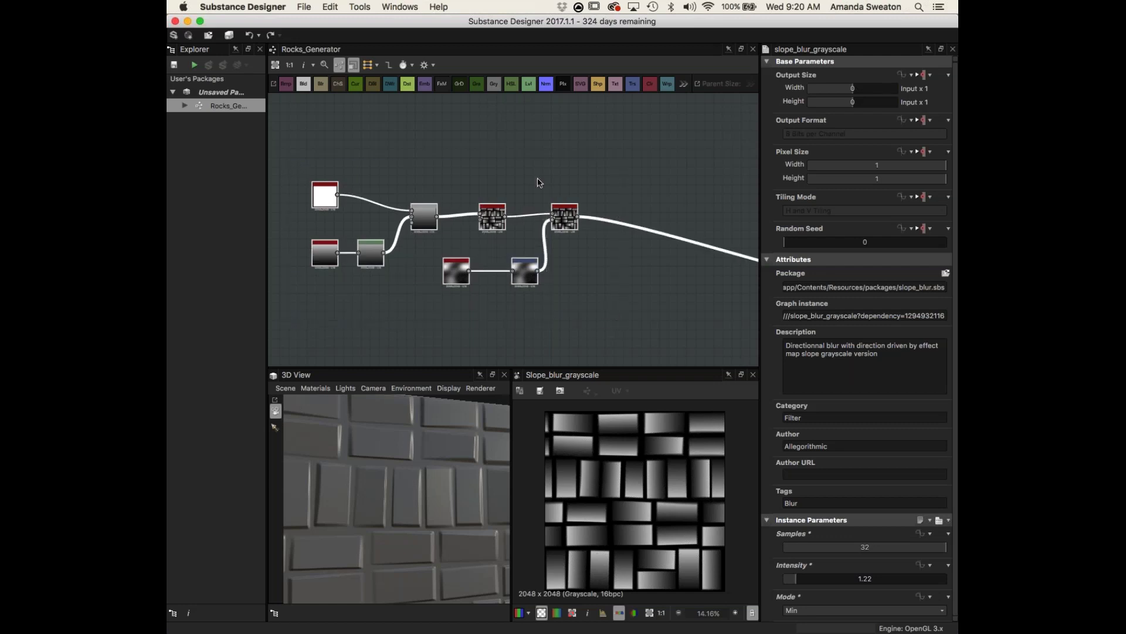
{"action": "left_click_drag", "start_coordinate": [564, 218], "coordinate": [449, 191]}
{"action": "left_click", "coordinate": [512, 282]}
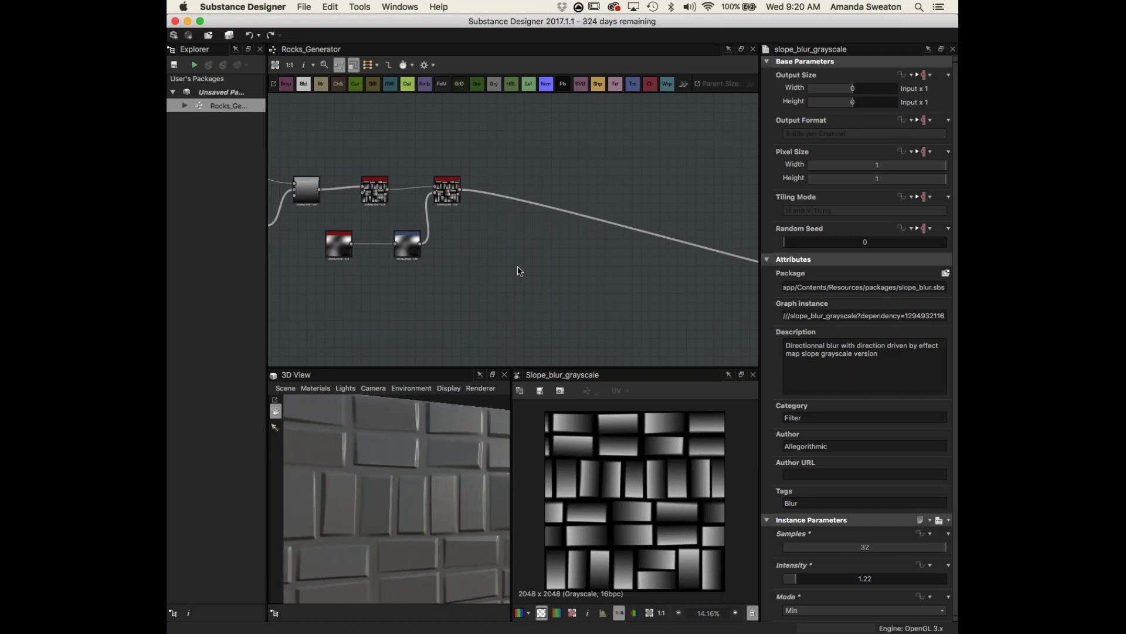
- Add a second Slope Blur Grayscale node and connect the first Slope Blur Grayscale's output to its grayscale input
{"action": "key", "text": "space"}
{"action": "type", "text": "slope"}
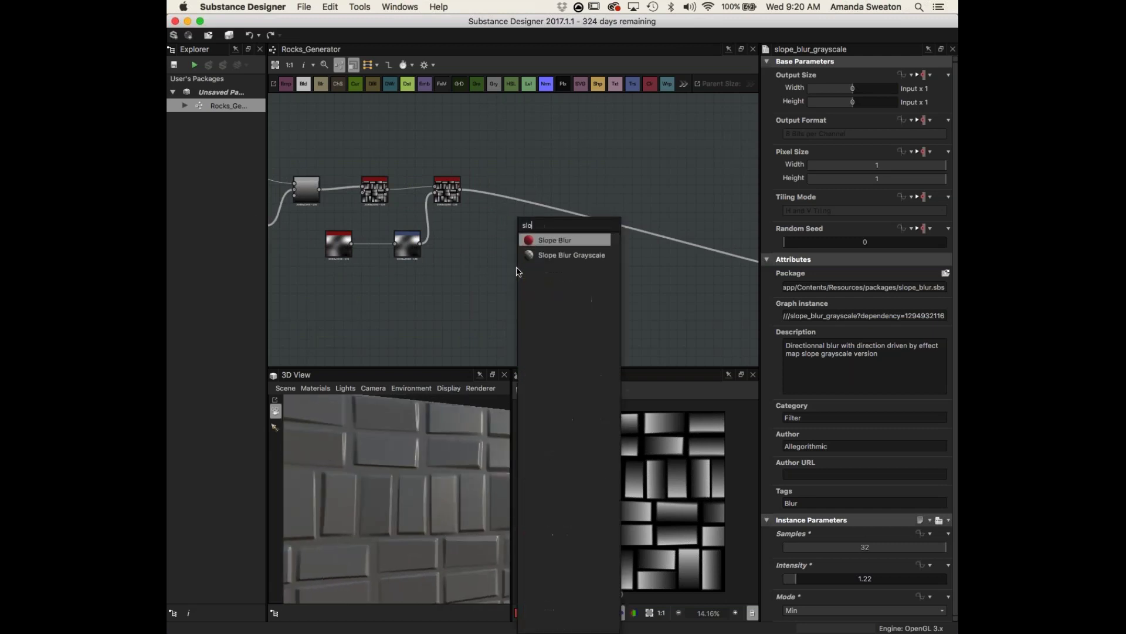
{"action": "key", "text": "Down"}
{"action": "key", "text": "Return"}
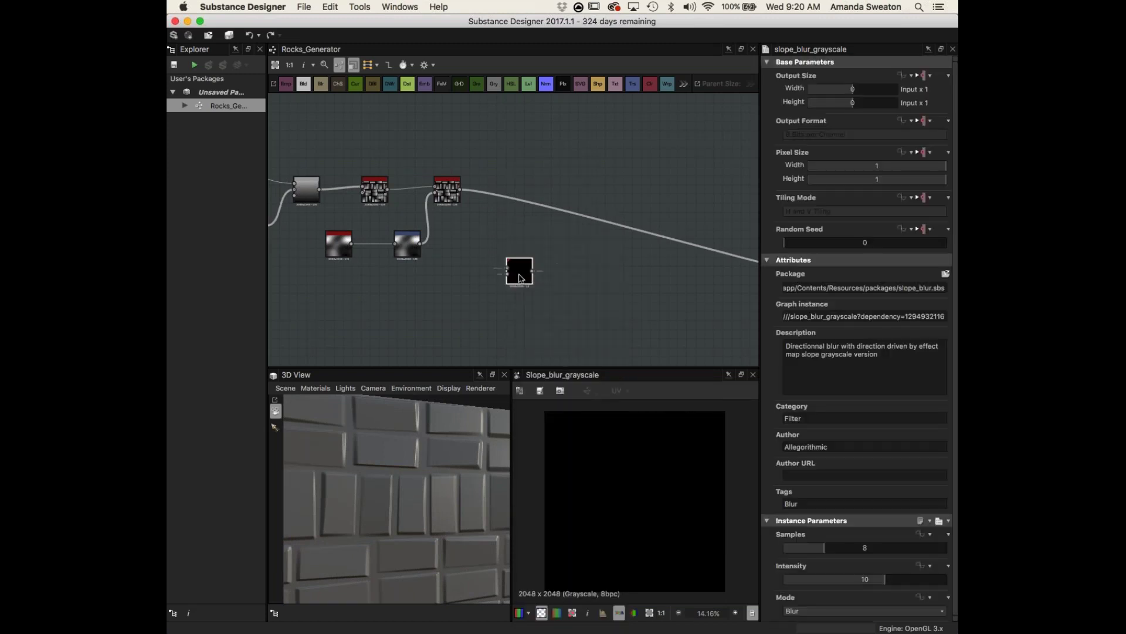
{"action": "left_click_drag", "start_coordinate": [520, 271], "coordinate": [524, 226]}
{"action": "left_click_drag", "start_coordinate": [465, 194], "coordinate": [511, 224]}
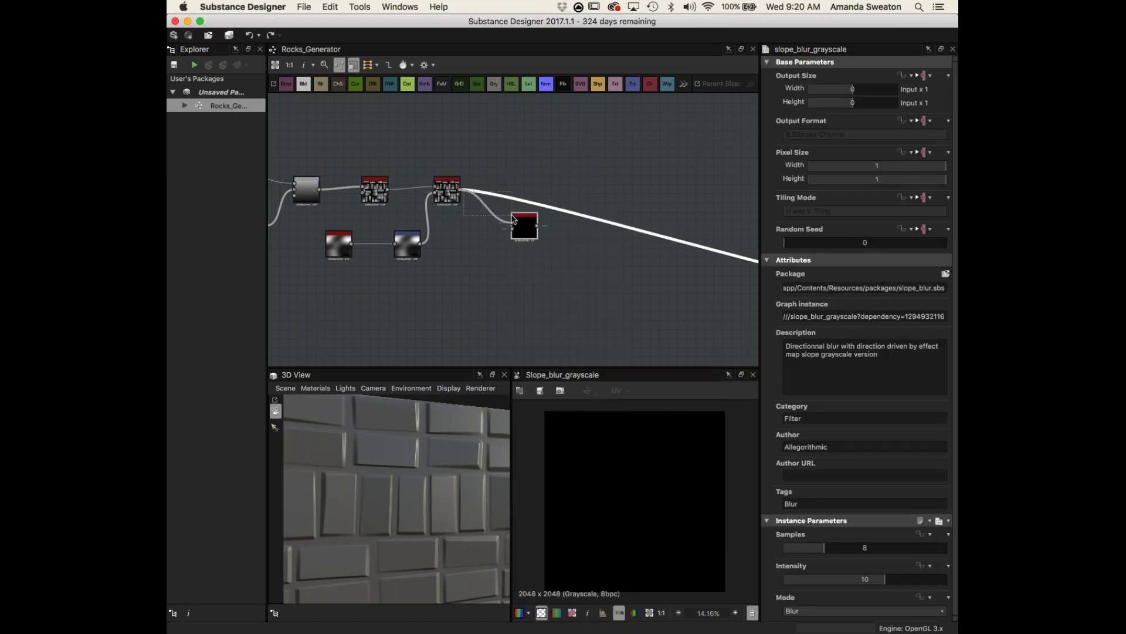
- Try rescaling the Perlin noise in the Transformation 2D node with the x2 and /2 stretch options
{"action": "double_click", "coordinate": [409, 246]}
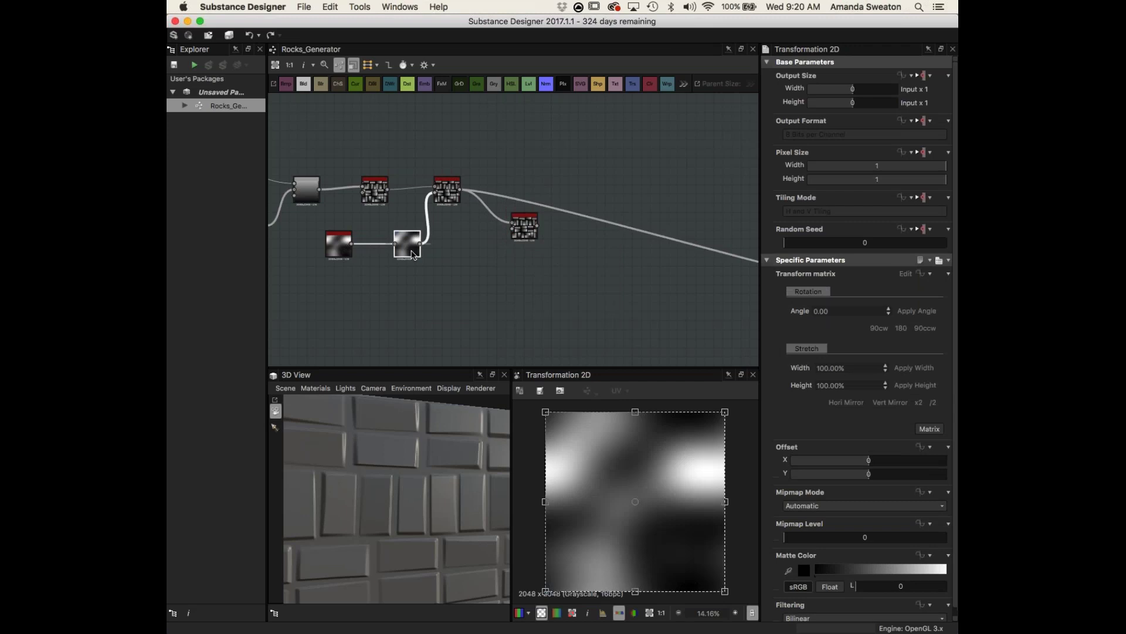
{"action": "double_click", "coordinate": [529, 231]}
{"action": "left_click", "coordinate": [410, 252]}
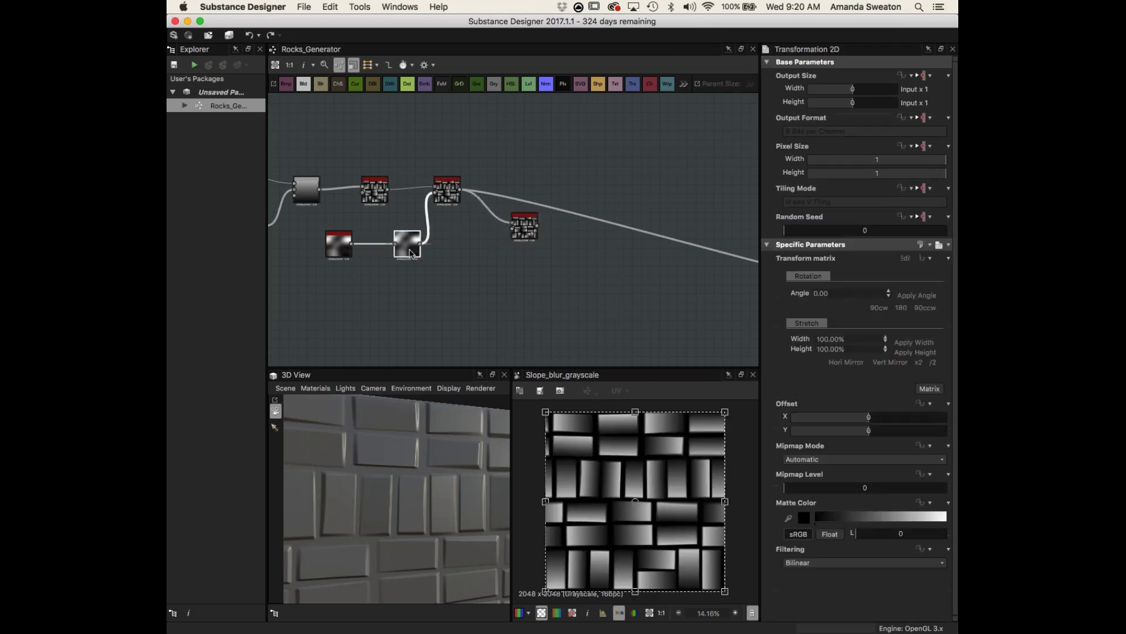
{"action": "double_click", "coordinate": [410, 252]}
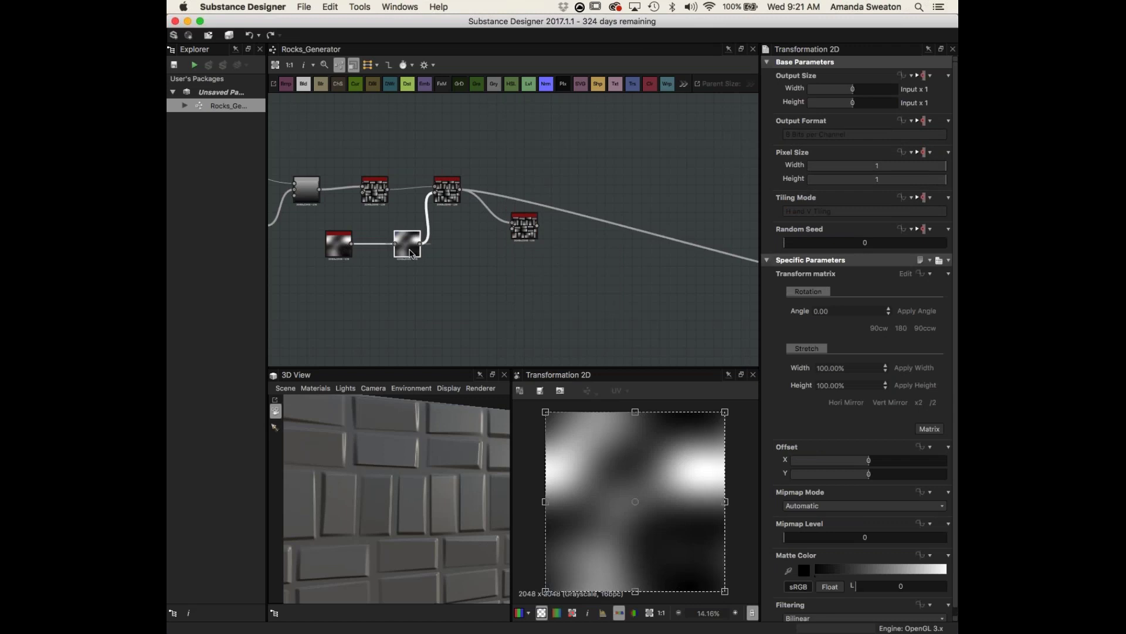
{"action": "scroll", "coordinate": [864, 544], "scroll_direction": "down", "scroll_amount": 1}
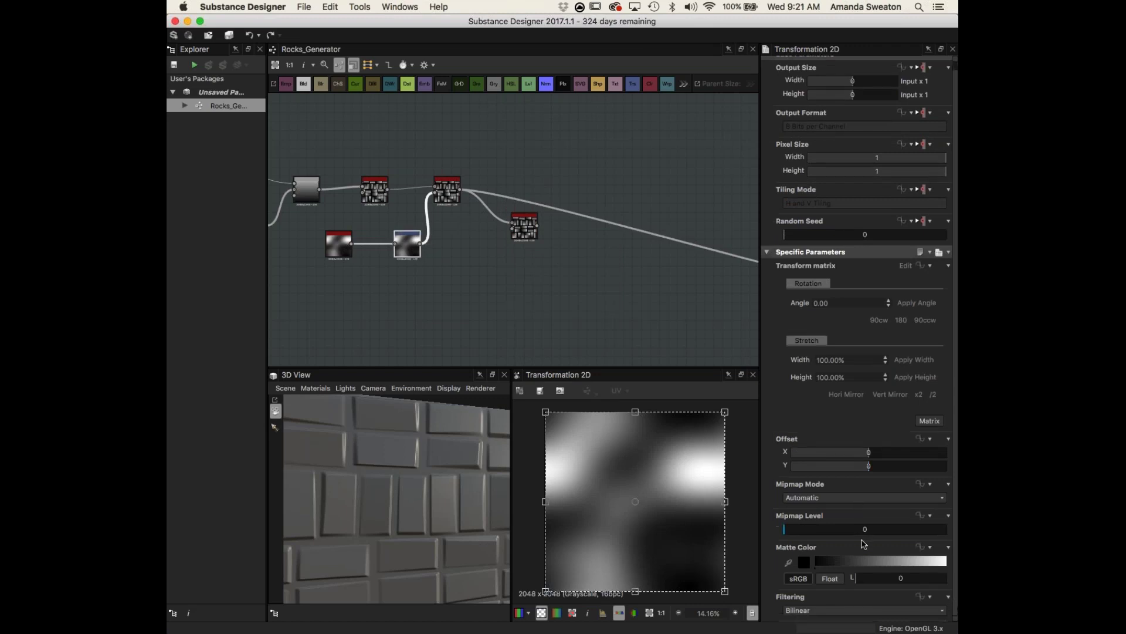
{"action": "left_click", "coordinate": [919, 395]}
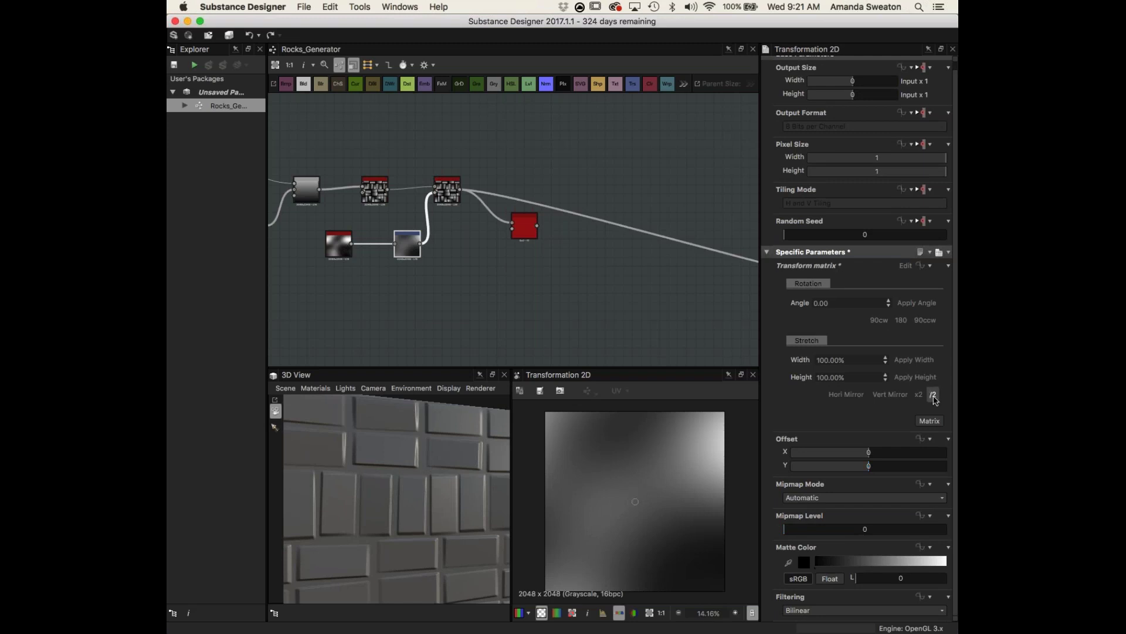
{"action": "left_click", "coordinate": [933, 395]}
{"action": "left_click", "coordinate": [934, 396]}
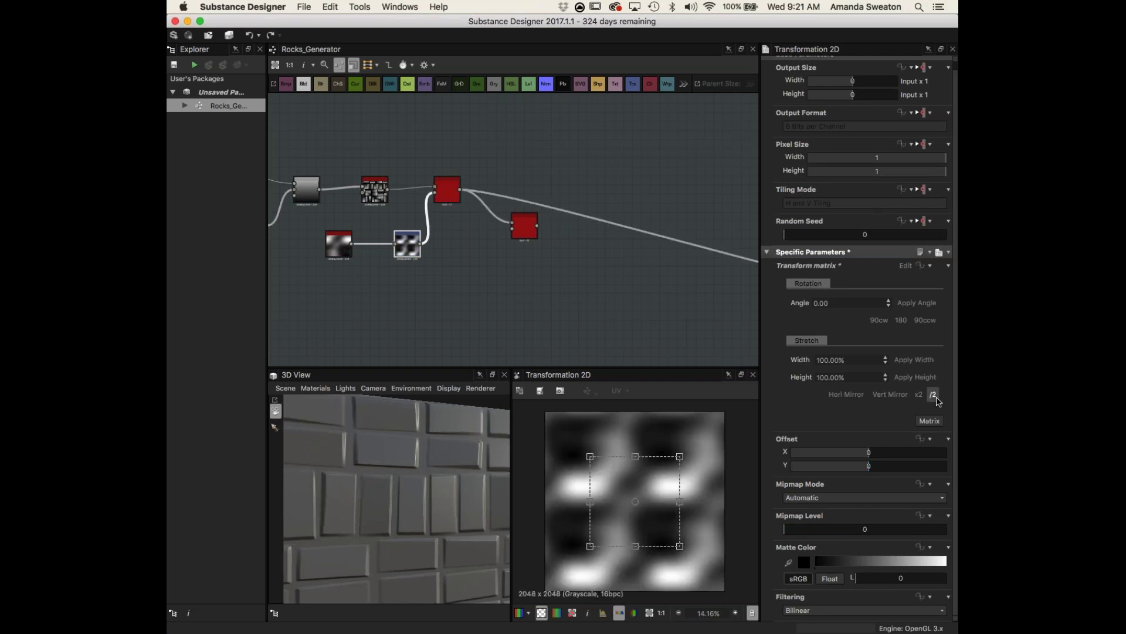
- Undo the stretch changes and the addition of the second Slope Blur Grayscale node
{"action": "key", "text": "super+z"}
{"action": "key", "text": "super+z"}
{"action": "key", "text": "super+z"}
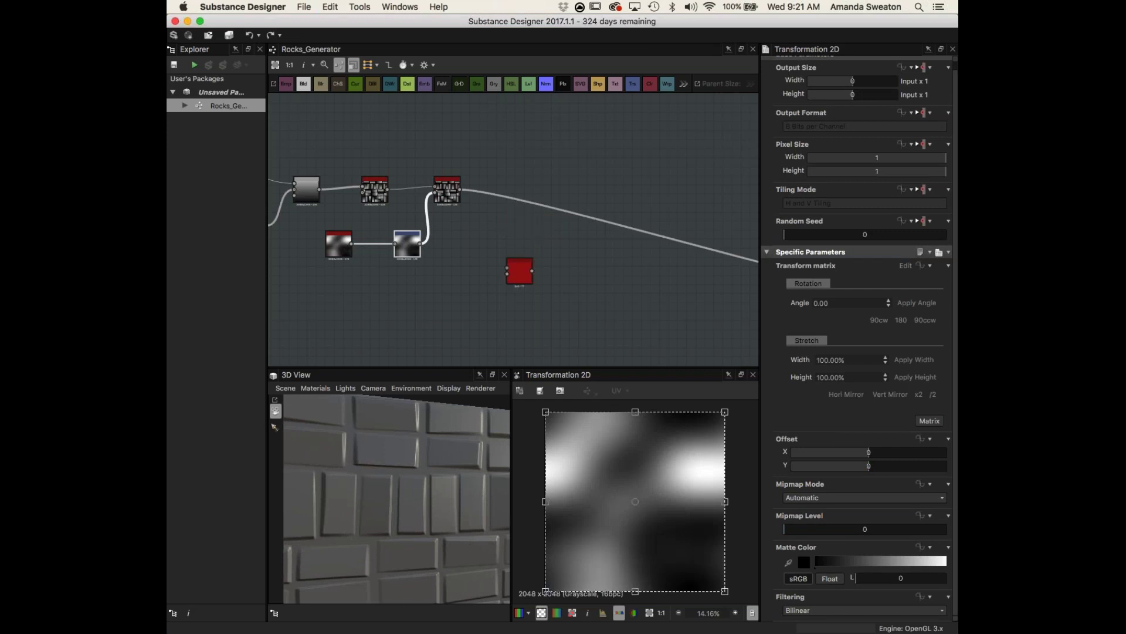
{"action": "key", "text": "super+z"}
- Add another Slope Blur Grayscale node after the existing one and feed it the first Slope Blur Grayscale's output
{"action": "scroll", "coordinate": [446, 489], "scroll_direction": "down", "scroll_amount": 5}
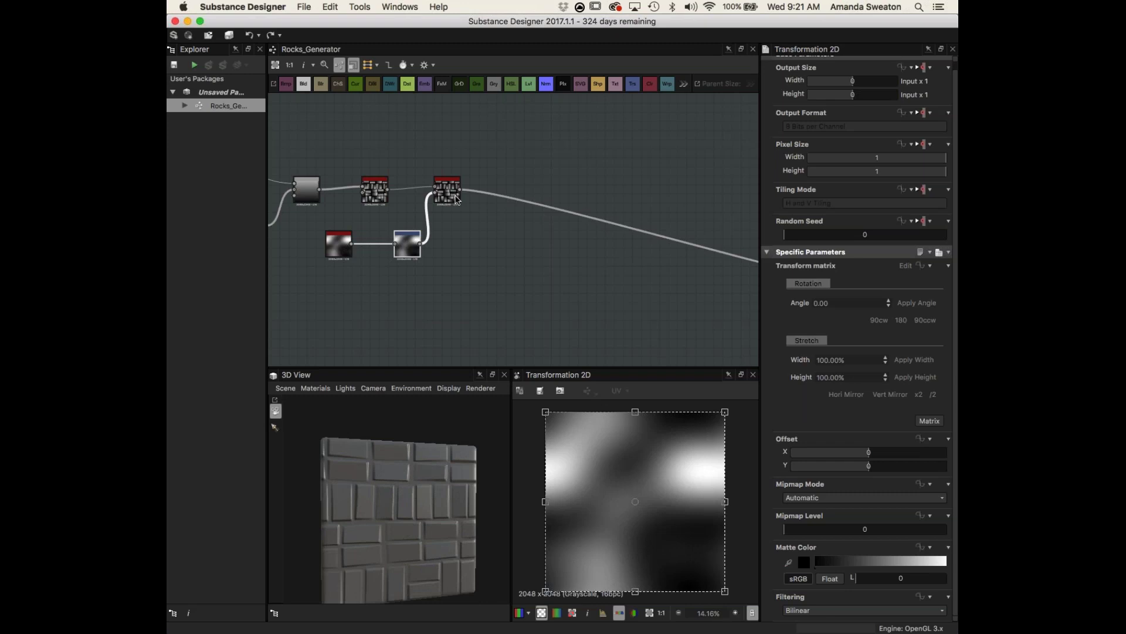
{"action": "scroll", "coordinate": [509, 241], "scroll_direction": "down", "scroll_amount": 2}
{"action": "left_click", "coordinate": [519, 298]}
{"action": "scroll", "coordinate": [519, 298], "scroll_direction": "up", "scroll_amount": 2}
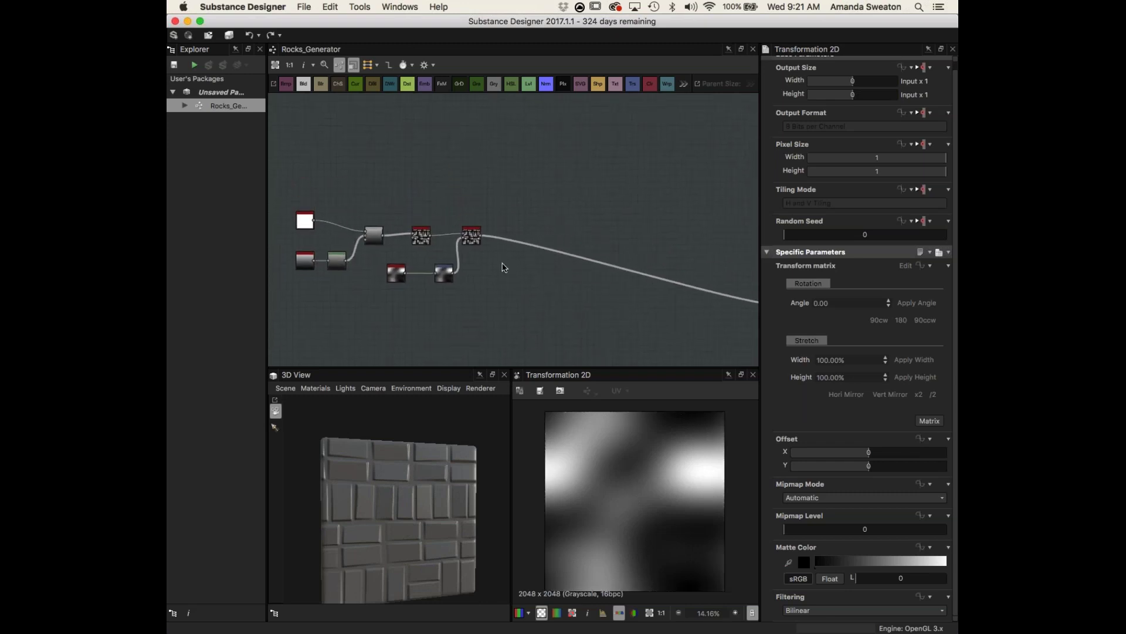
{"action": "key", "text": "space"}
{"action": "type", "text": "slop"}
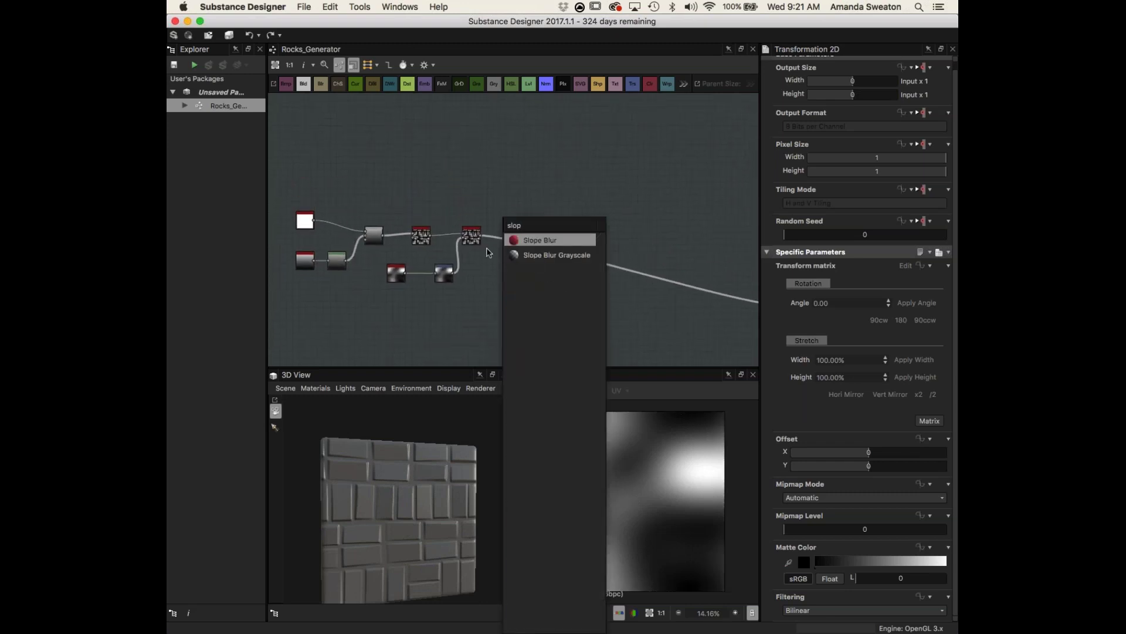
{"action": "left_click", "coordinate": [541, 255]}
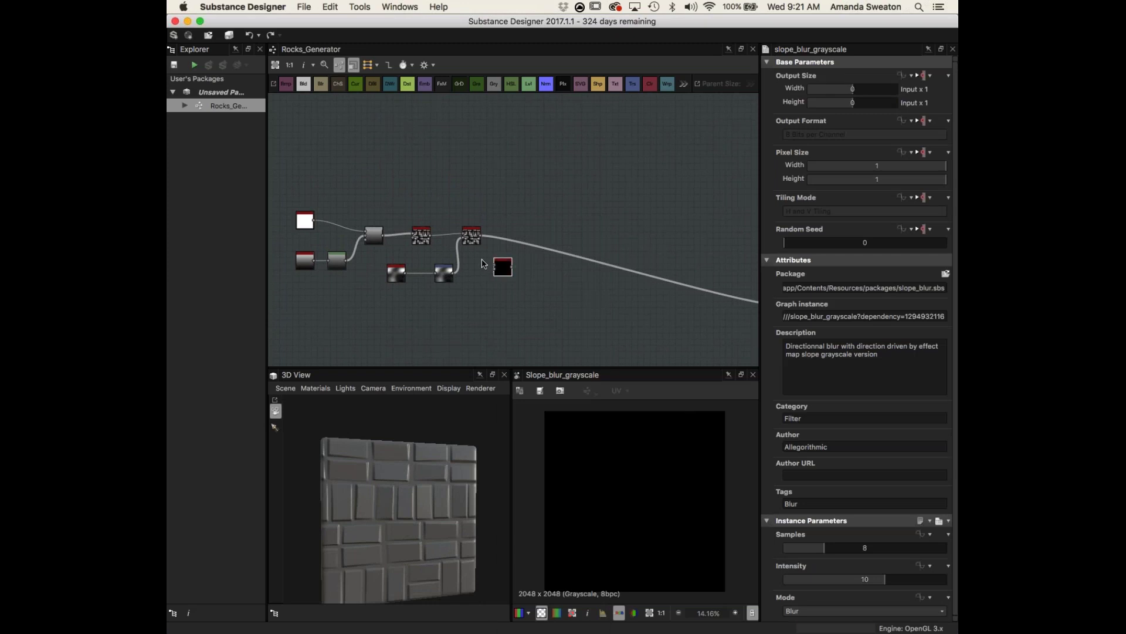
{"action": "scroll", "coordinate": [496, 264], "scroll_direction": "up", "scroll_amount": 5}
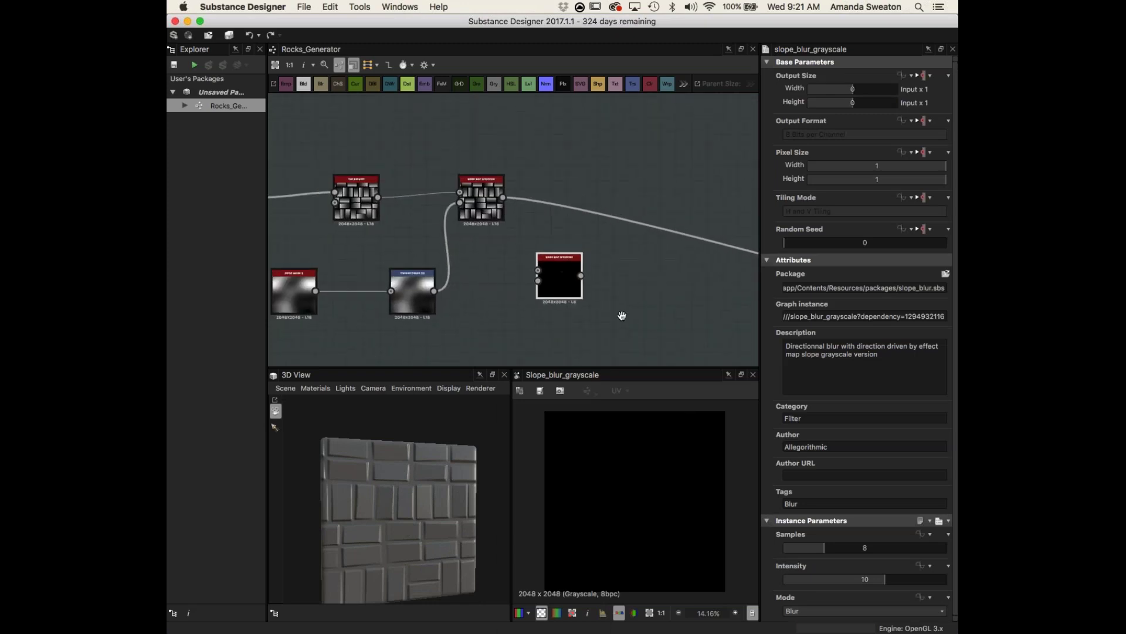
{"action": "left_click_drag", "start_coordinate": [507, 200], "coordinate": [598, 247]}
- Add a Perlin Noise 1 node and connect it to the second Slope Blur Grayscale's Slope input
{"action": "left_click", "coordinate": [552, 305]}
{"action": "key", "text": "space"}
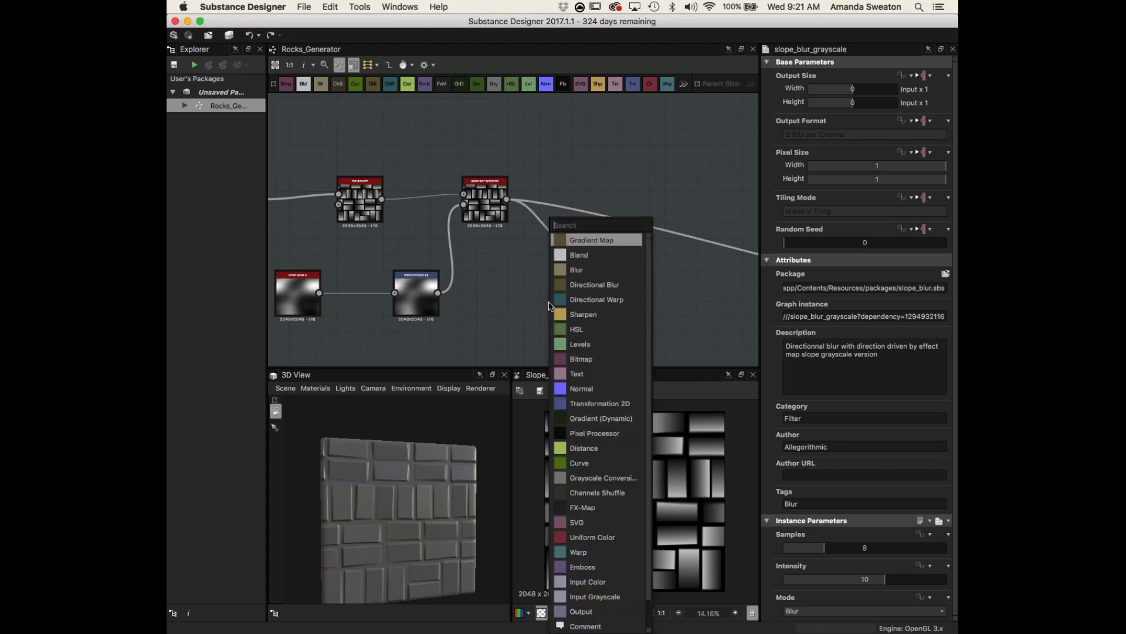
{"action": "type", "text": "per"}
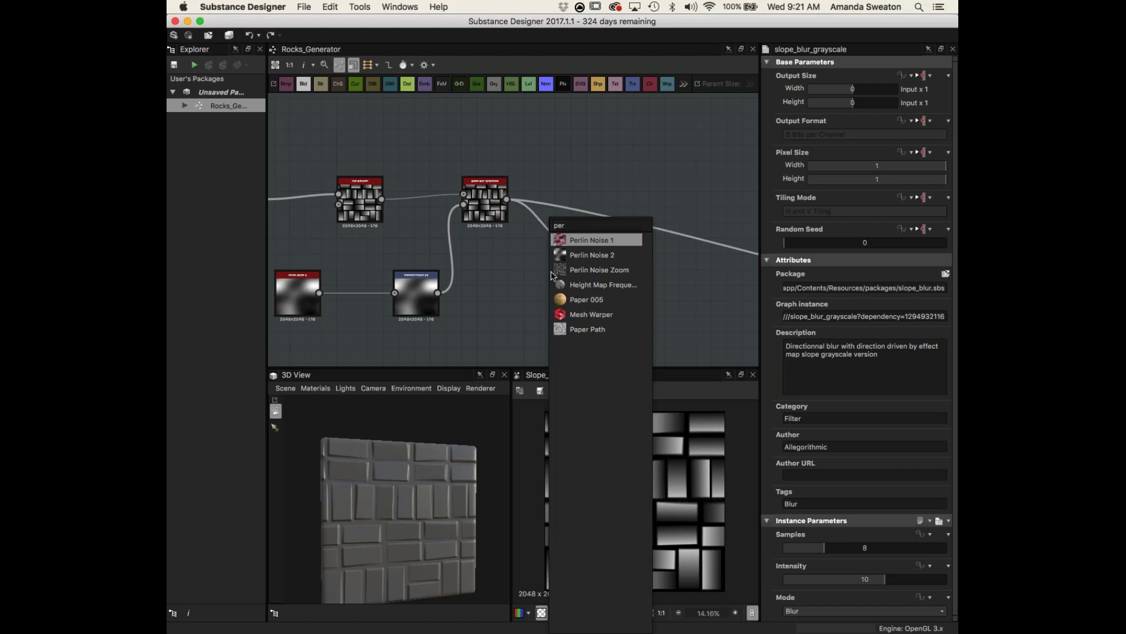
{"action": "left_click", "coordinate": [592, 240]}
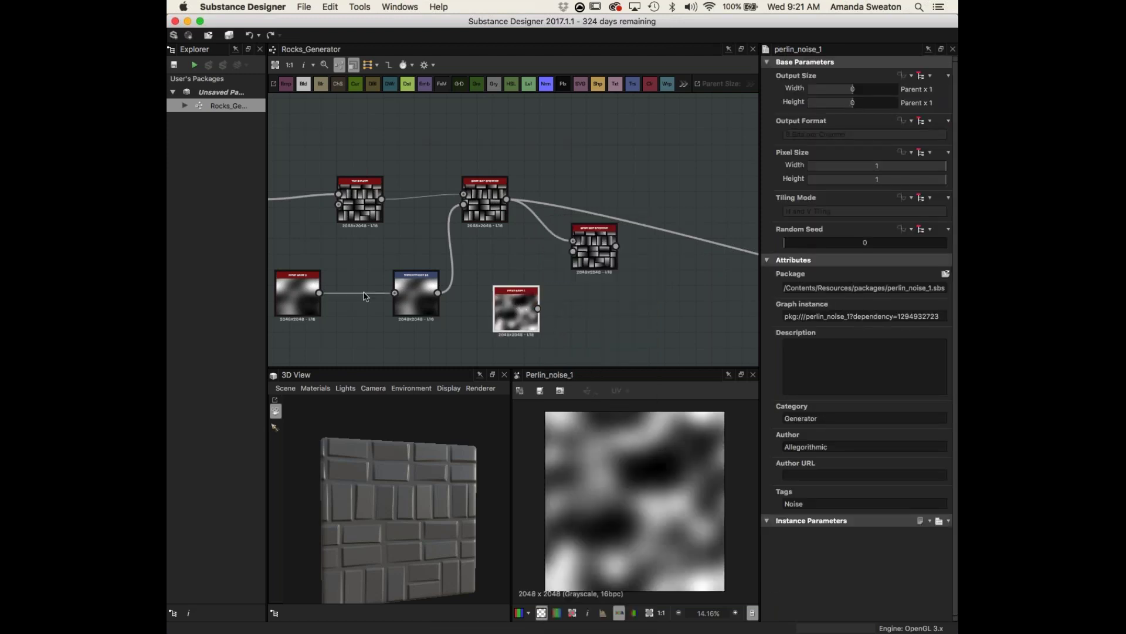
{"action": "left_click_drag", "start_coordinate": [538, 309], "coordinate": [594, 240]}
{"action": "left_click", "coordinate": [594, 257]}
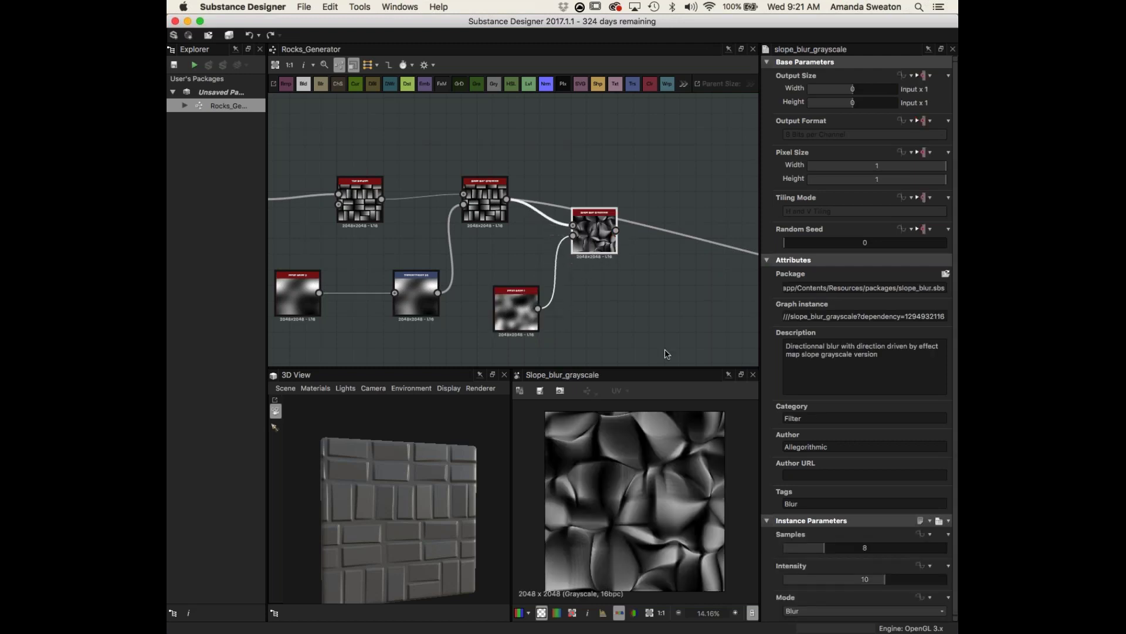
- Connect the second Slope Blur Grayscale's output to the Normal node and line it up with the first Slope Blur Grayscale
{"action": "scroll", "coordinate": [495, 224], "scroll_direction": "down", "scroll_amount": 6}
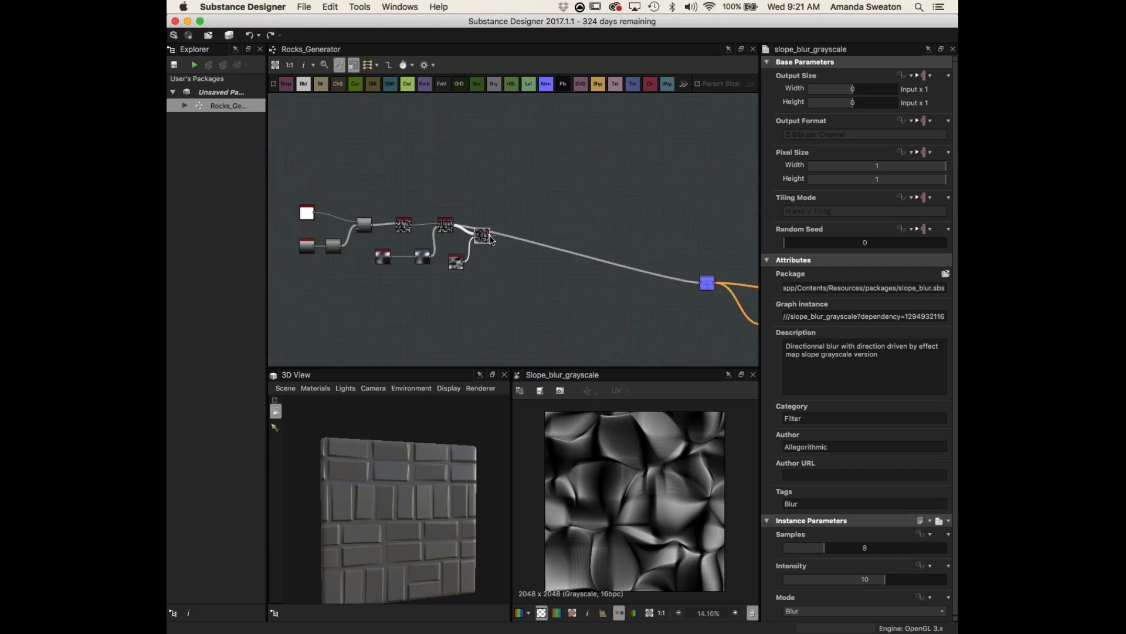
{"action": "left_click_drag", "start_coordinate": [710, 286], "coordinate": [710, 285]}
{"action": "scroll", "coordinate": [521, 277], "scroll_direction": "up", "scroll_amount": 5}
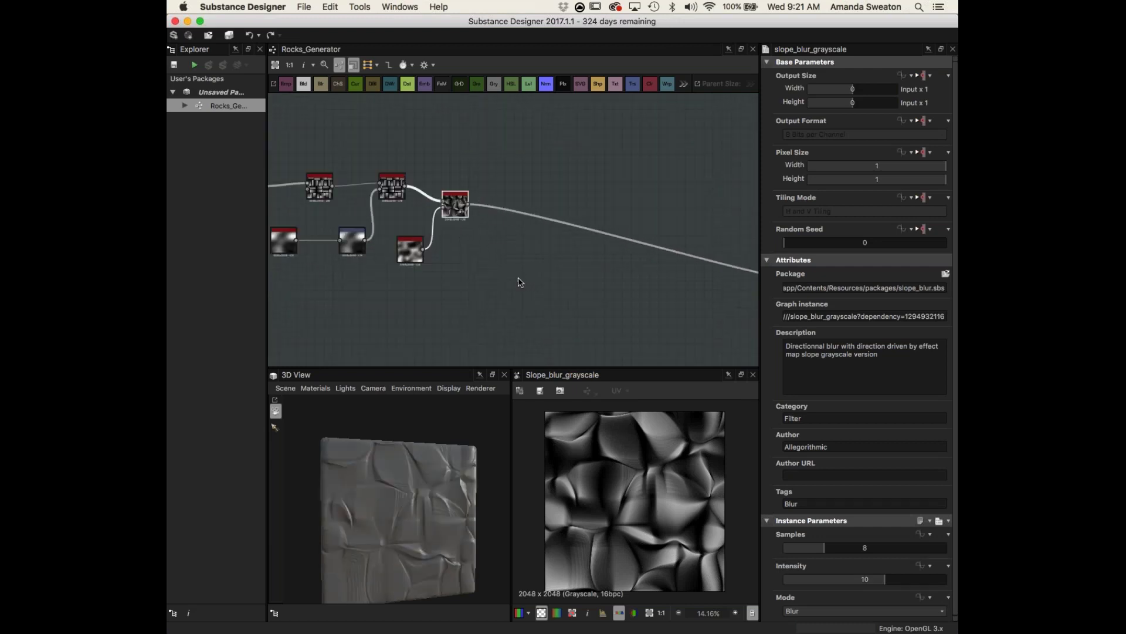
{"action": "left_click_drag", "start_coordinate": [546, 231], "coordinate": [546, 205]}
- Set the second Slope Blur Grayscale's Samples to 32, Intensity to 0 and Mode to Min
{"action": "left_click_drag", "start_coordinate": [848, 550], "coordinate": [946, 549]}
{"action": "left_click_drag", "start_coordinate": [880, 579], "coordinate": [736, 574]}
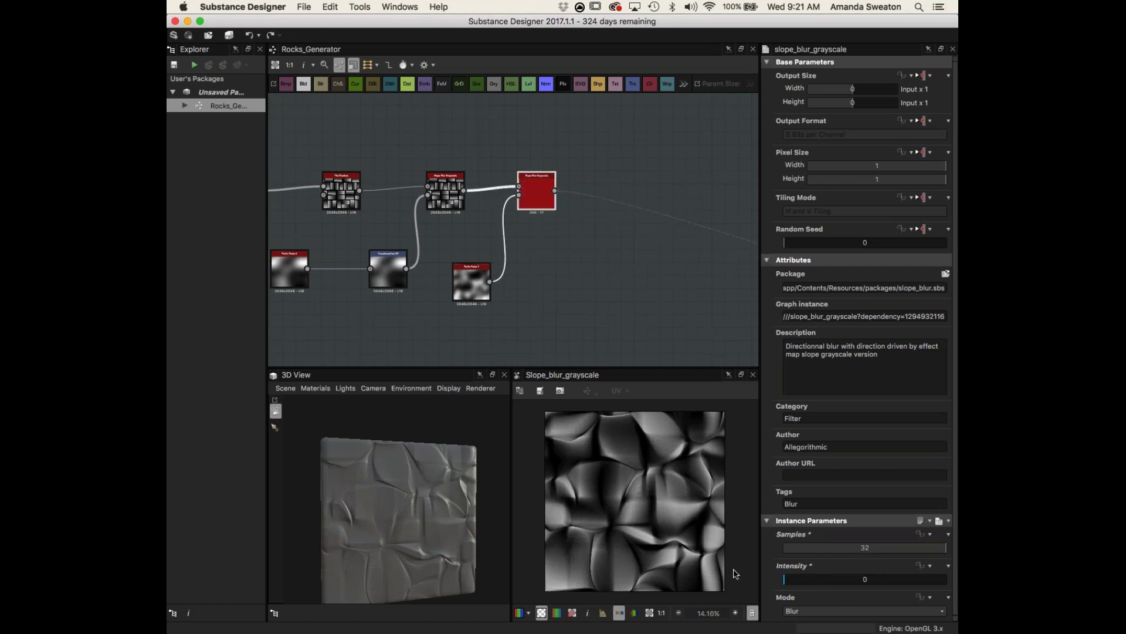
{"action": "left_click", "coordinate": [835, 611]}
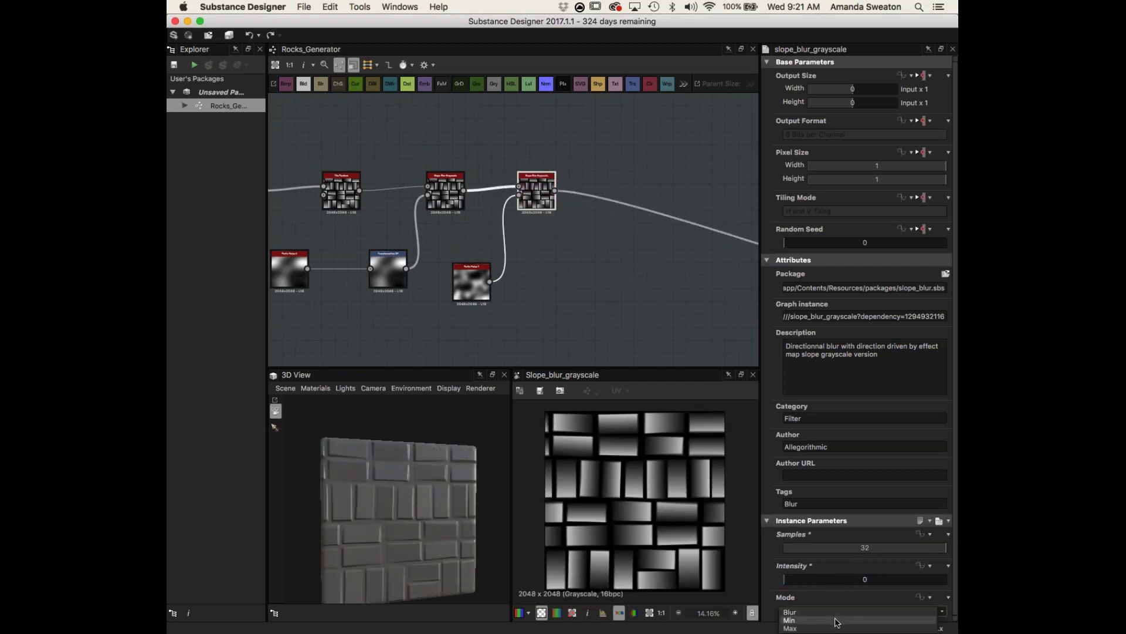
{"action": "left_click", "coordinate": [836, 621]}
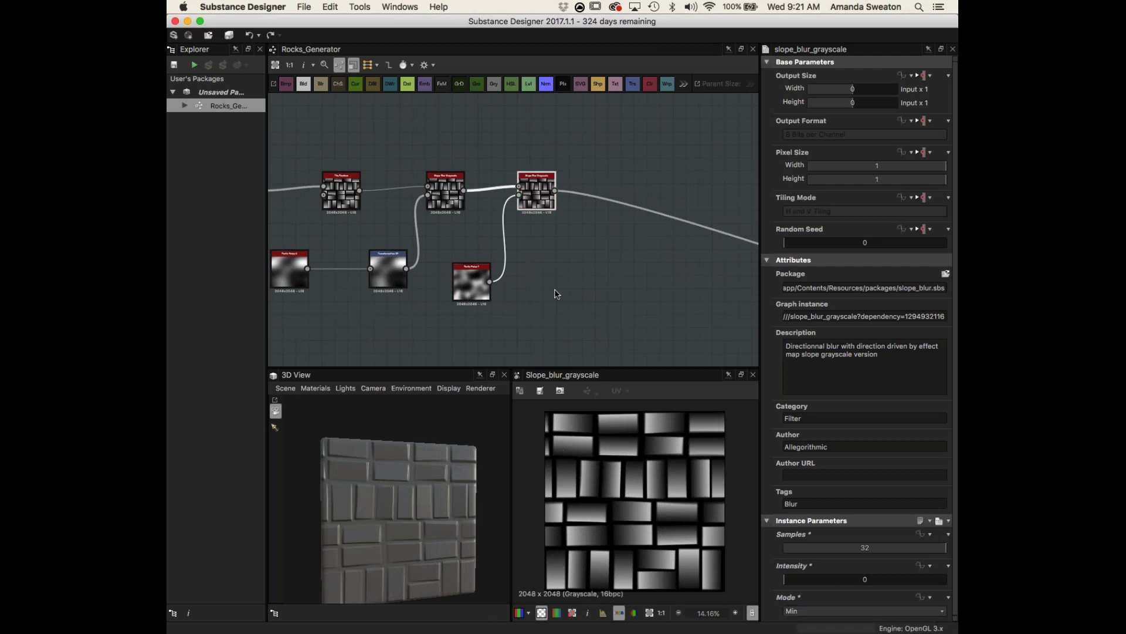
- Set the second Slope Blur Grayscale's Intensity to 0.73
{"action": "scroll", "coordinate": [546, 240], "scroll_direction": "up", "scroll_amount": 3}
{"action": "middle_click_drag", "start_coordinate": [564, 248], "coordinate": [575, 278]}
{"action": "scroll", "coordinate": [409, 527], "scroll_direction": "up", "scroll_amount": 5}
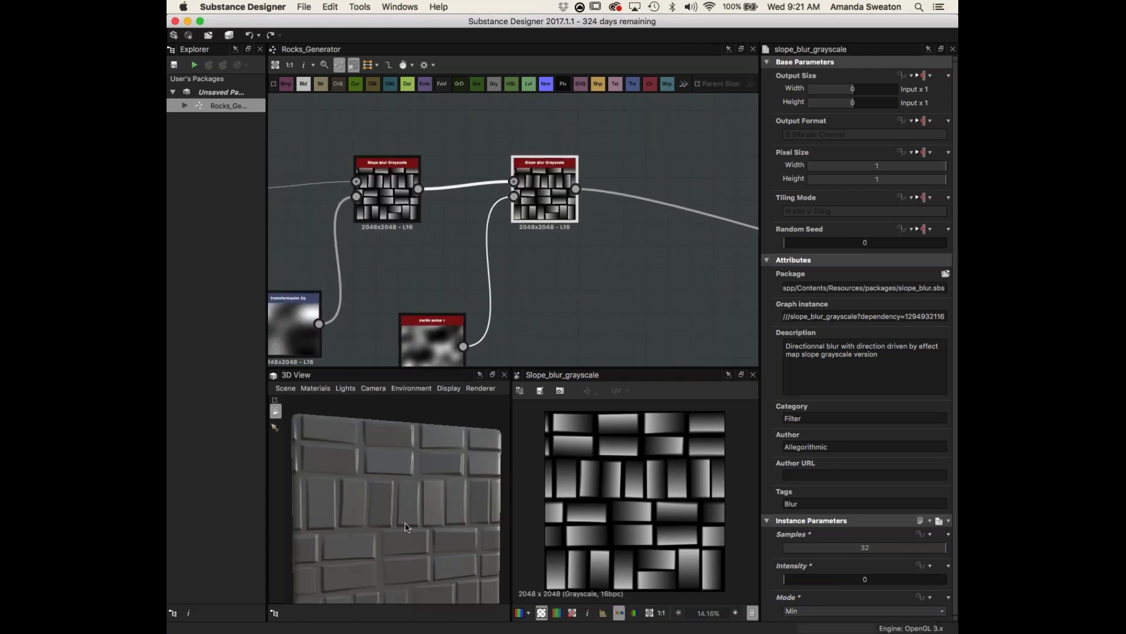
{"action": "left_click_drag", "start_coordinate": [786, 581], "coordinate": [798, 578]}
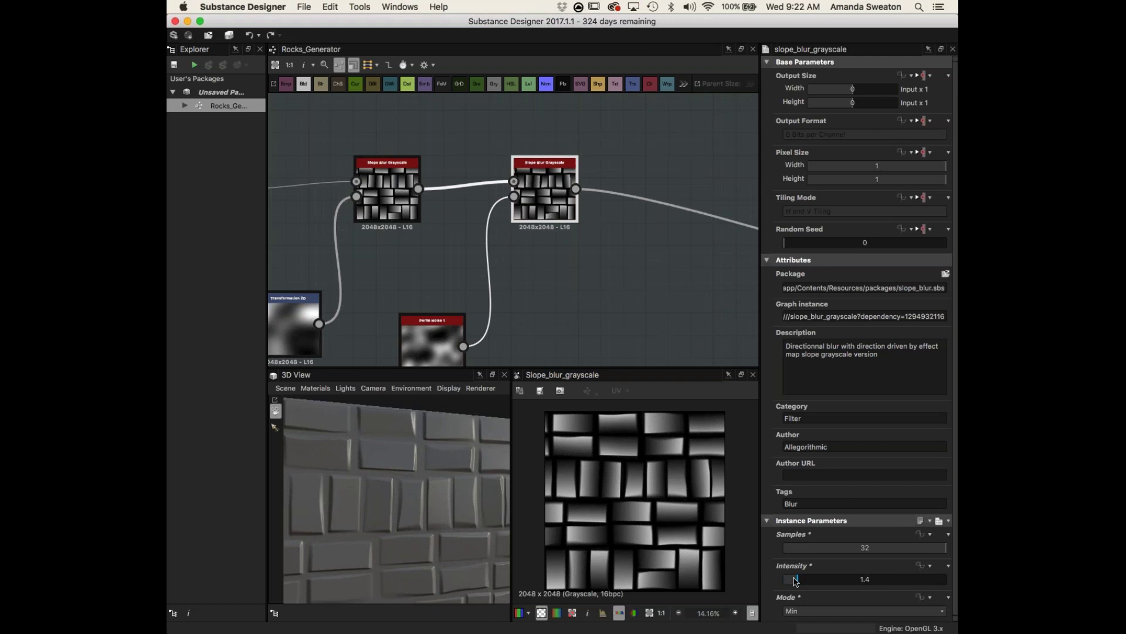
{"action": "left_click_drag", "start_coordinate": [798, 581], "coordinate": [790, 582]}
- Add a Perlin Noise Zoom node and connect it to the second Slope Blur Grayscale's Slope input in place of Perlin Noise 1
{"action": "middle_click_drag", "start_coordinate": [606, 318], "coordinate": [627, 272]}
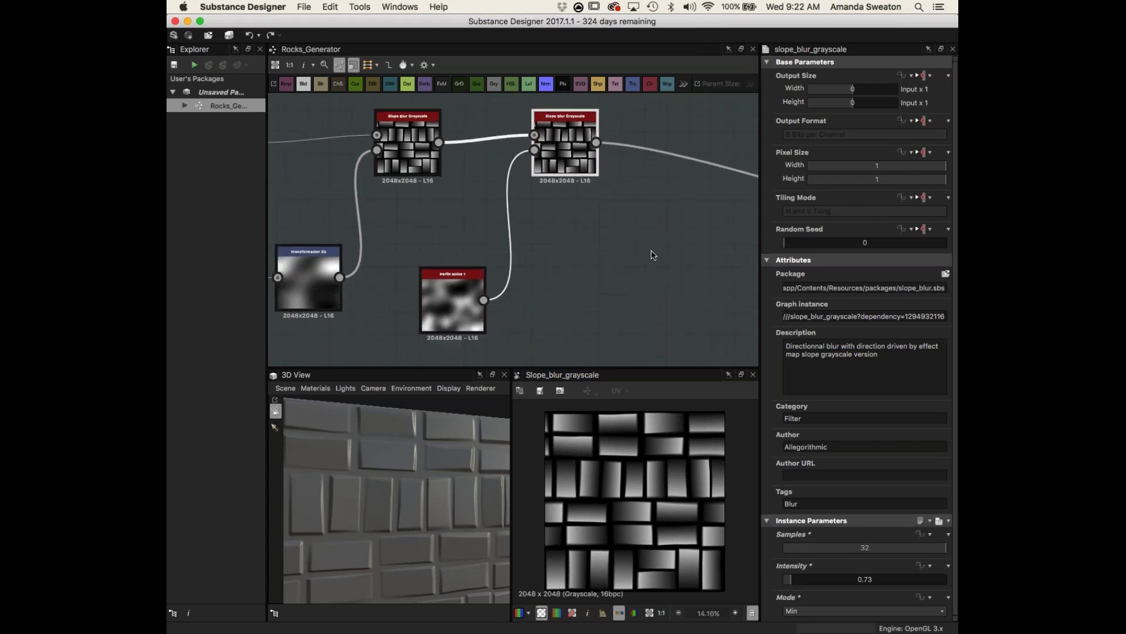
{"action": "key", "text": "space"}
{"action": "type", "text": "per"}
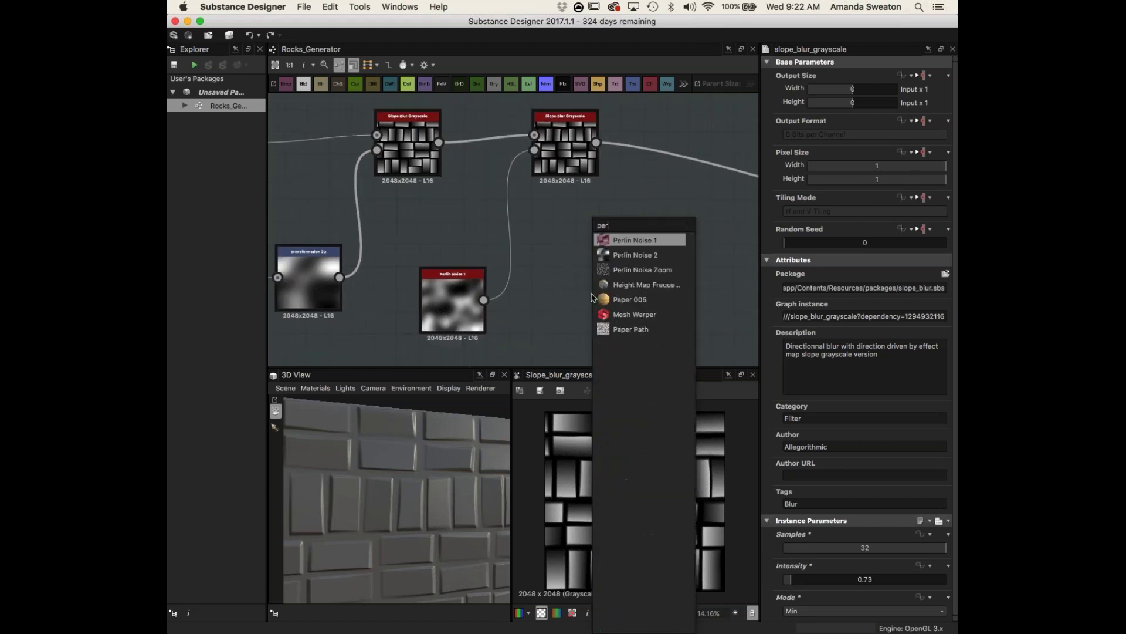
{"action": "left_click", "coordinate": [623, 270]}
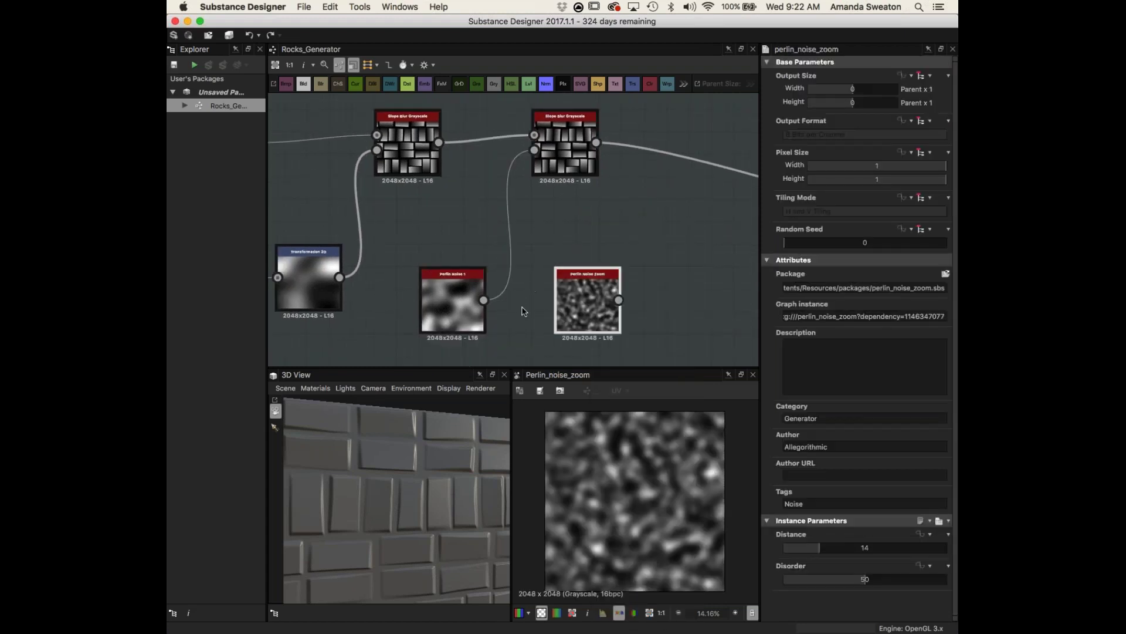
{"action": "left_click_drag", "start_coordinate": [580, 301], "coordinate": [535, 324]}
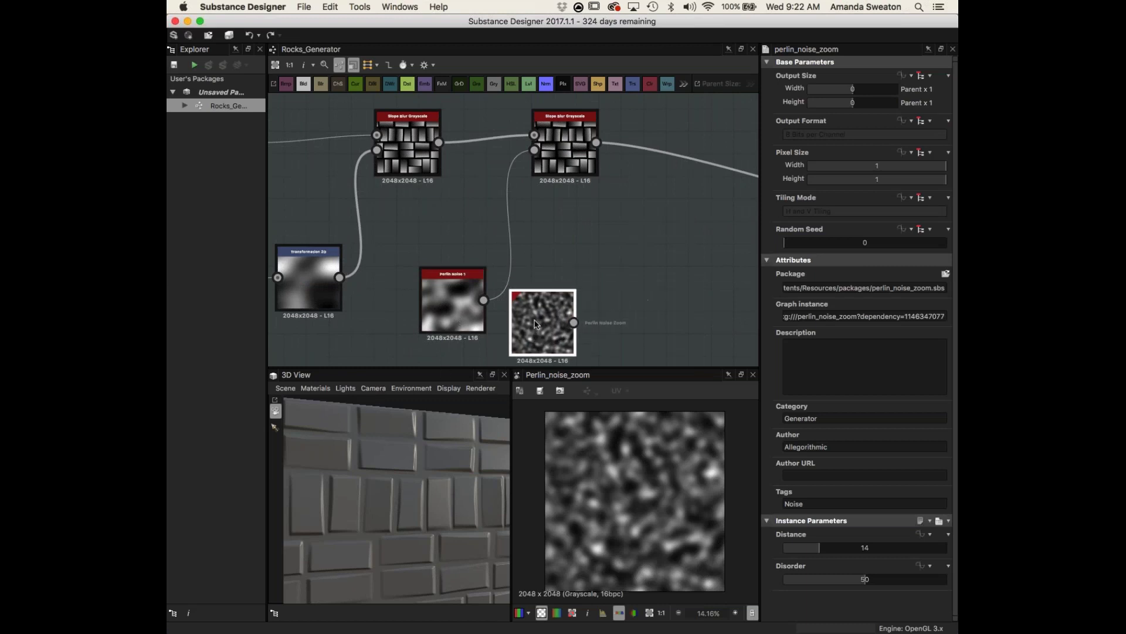
{"action": "left_click_drag", "start_coordinate": [562, 263], "coordinate": [534, 150]}
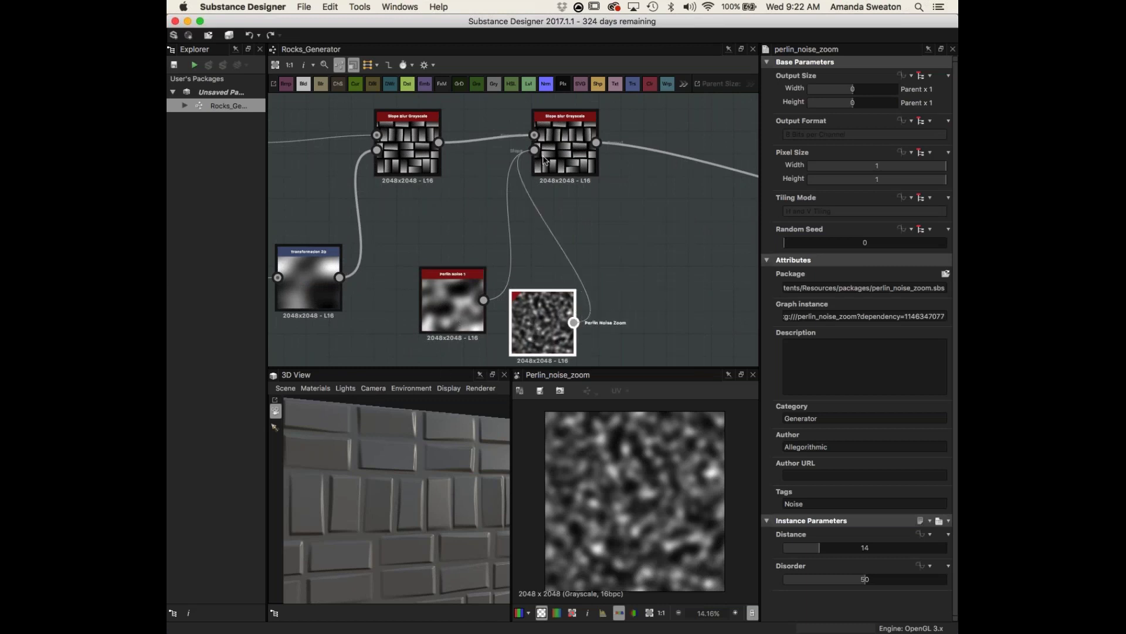
- Delete the unused Perlin Noise 1 node and move the Perlin Noise Zoom node into its place
{"action": "left_click", "coordinate": [464, 294]}
{"action": "key", "text": "Delete"}
{"action": "left_click_drag", "start_coordinate": [541, 321], "coordinate": [473, 299]}
- Lower the second Slope Blur Grayscale's Intensity to 0.67
{"action": "double_click", "coordinate": [578, 116]}
{"action": "scroll", "coordinate": [618, 535], "scroll_direction": "up", "scroll_amount": 3}
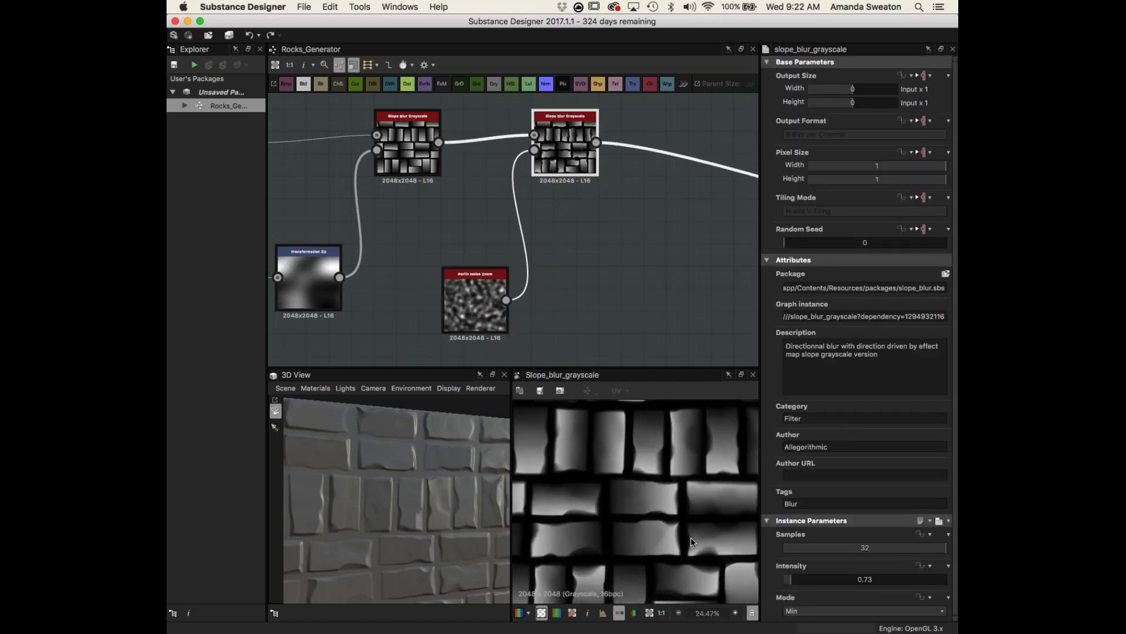
{"action": "left_click_drag", "start_coordinate": [420, 509], "coordinate": [469, 502]}
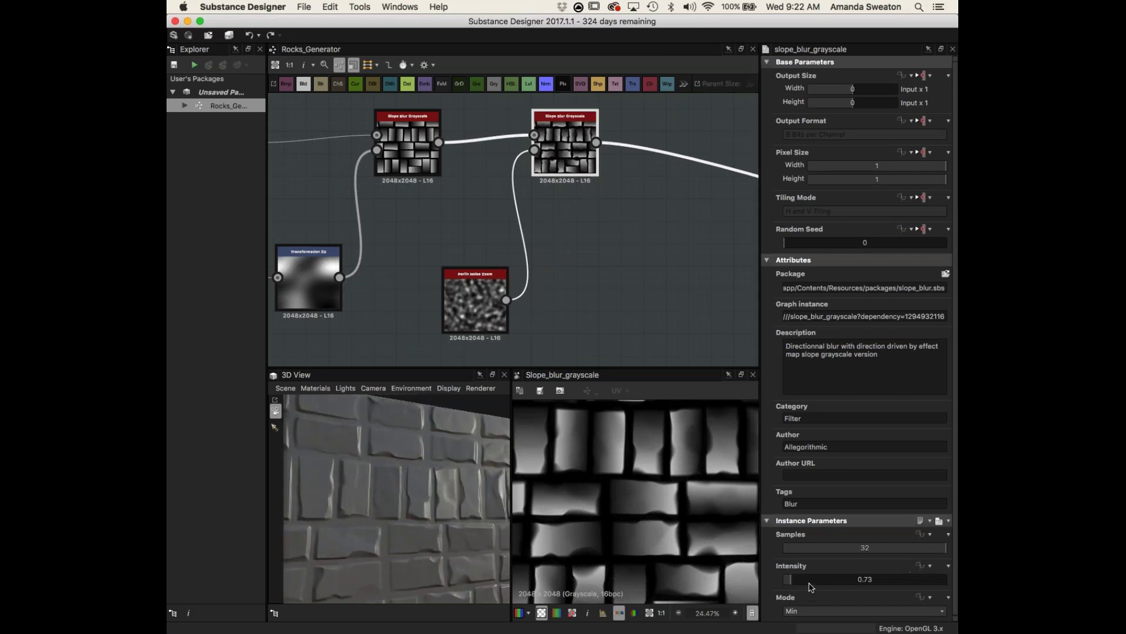
{"action": "mouse_move", "coordinate": [792, 585]}
{"action": "left_mouse_down"}
{"action": "mouse_move", "coordinate": [811, 582]}
{"action": "mouse_move", "coordinate": [792, 581]}
{"action": "left_mouse_up"}
- Add a third Slope Blur Grayscale node and feed it the second Slope Blur Grayscale's output
{"action": "scroll", "coordinate": [674, 262], "scroll_direction": "down", "scroll_amount": 4}
{"action": "key", "text": "space"}
{"action": "type", "text": "s"}
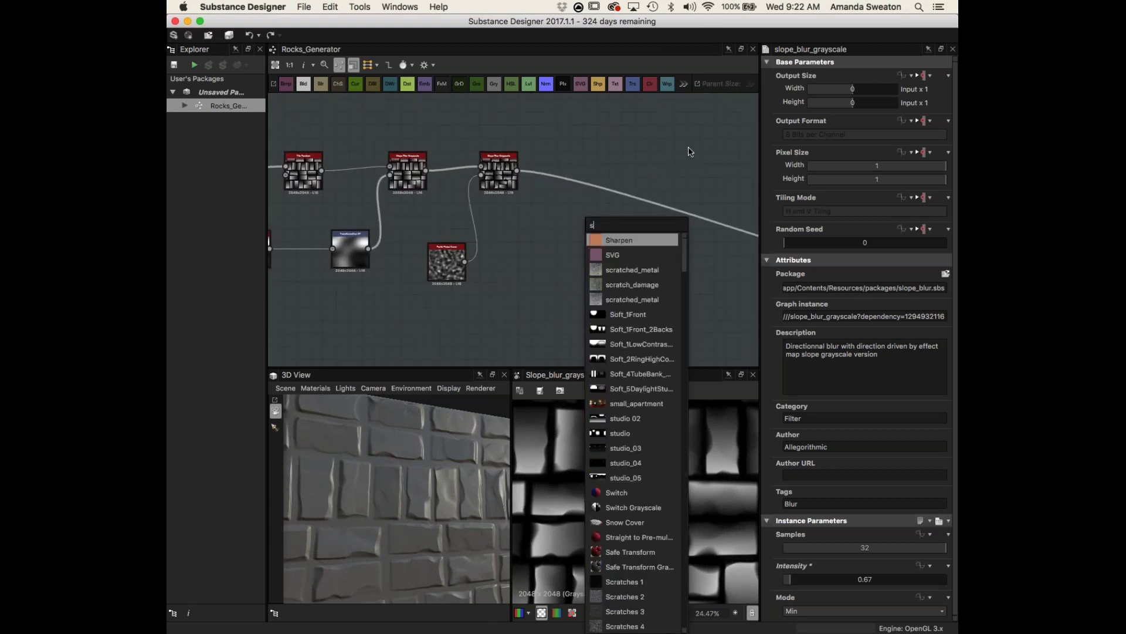
{"action": "type", "text": "lope"}
{"action": "left_click", "coordinate": [596, 252]}
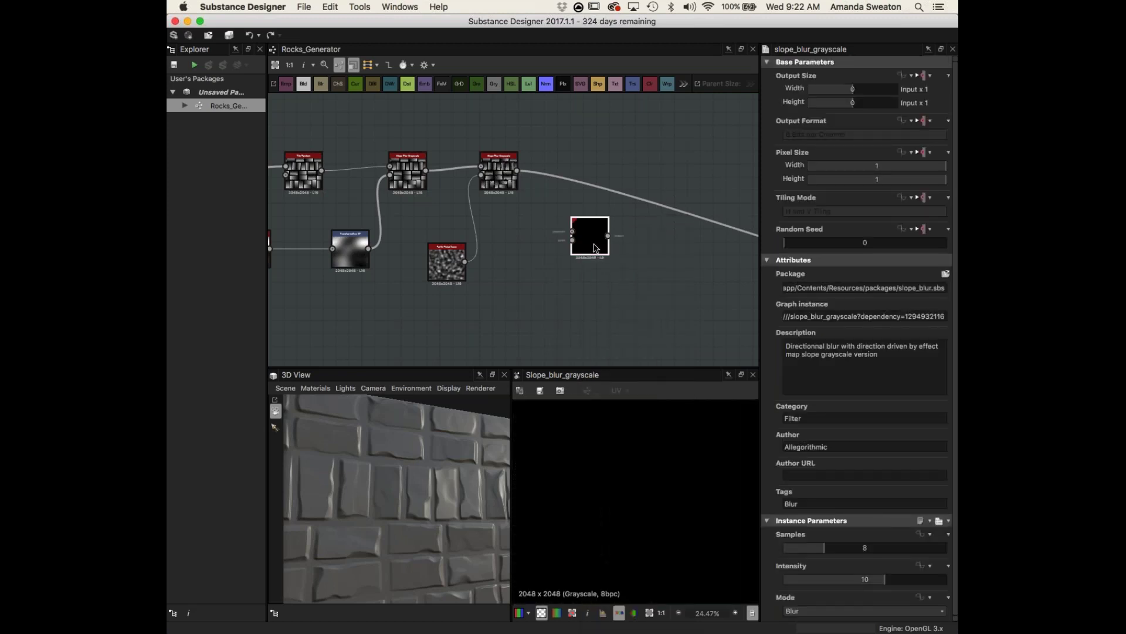
{"action": "left_click_drag", "start_coordinate": [596, 248], "coordinate": [596, 222]}
{"action": "left_click_drag", "start_coordinate": [517, 170], "coordinate": [586, 221]}
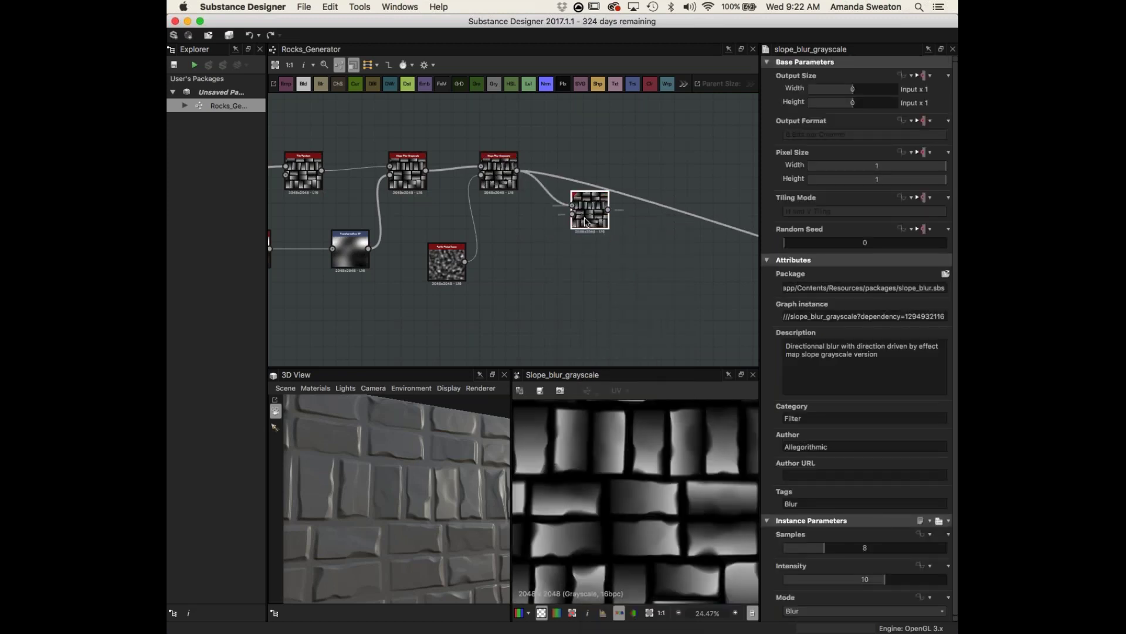
- Set the third Slope Blur Grayscale's Samples to 32, Intensity to 0 and Mode to Min
{"action": "left_click_drag", "start_coordinate": [825, 550], "coordinate": [953, 551]}
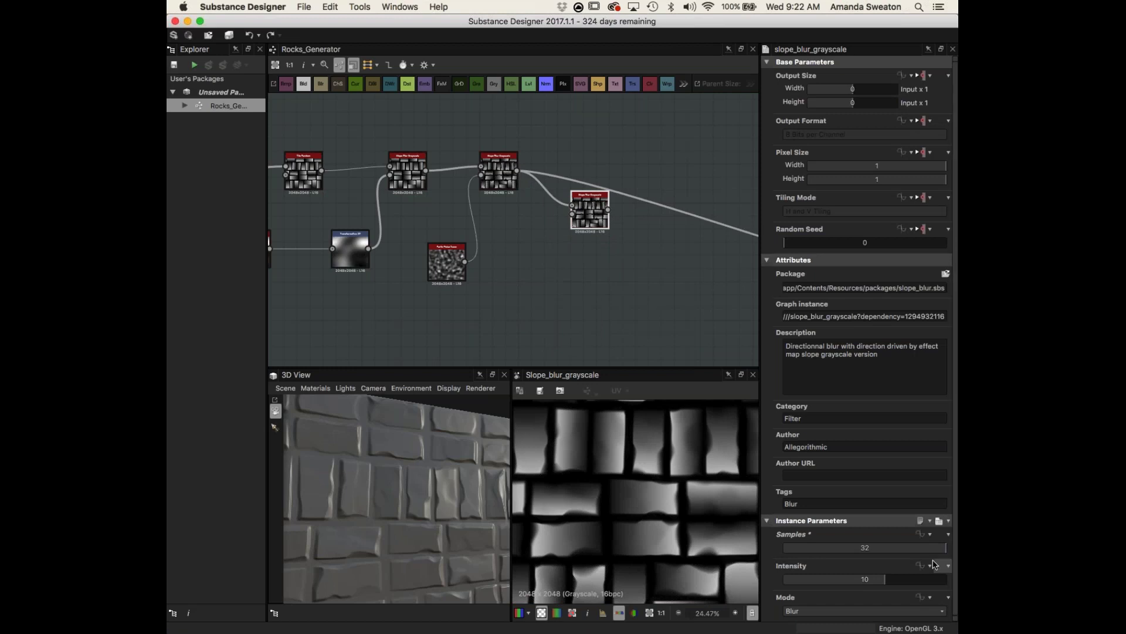
{"action": "left_click_drag", "start_coordinate": [862, 585], "coordinate": [786, 584]}
{"action": "left_click", "coordinate": [798, 610]}
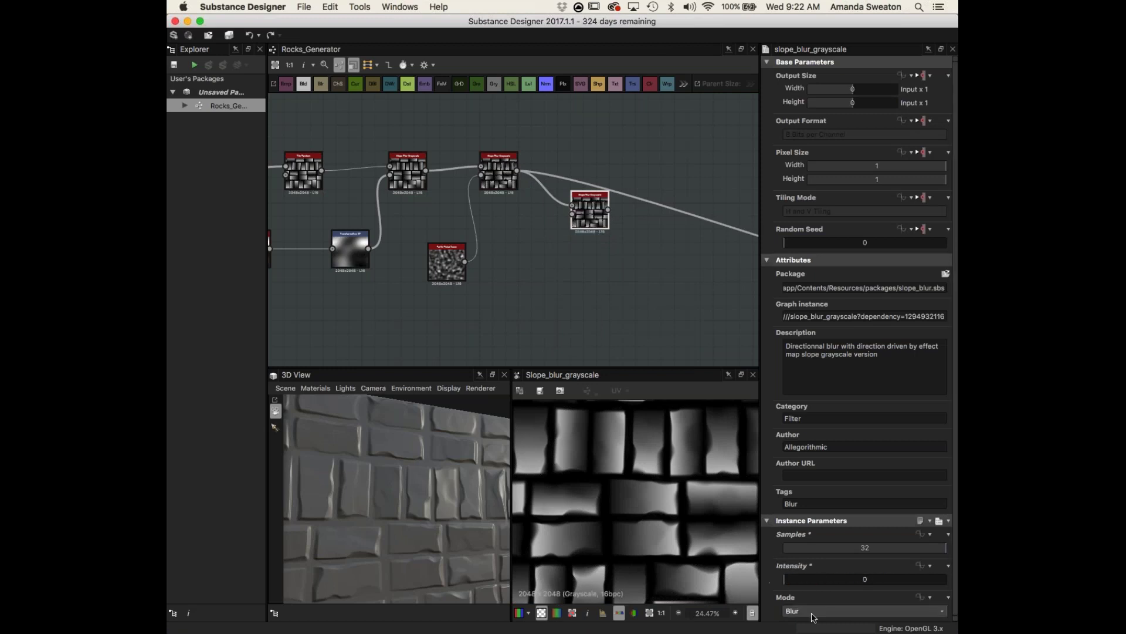
{"action": "left_click", "coordinate": [798, 620]}
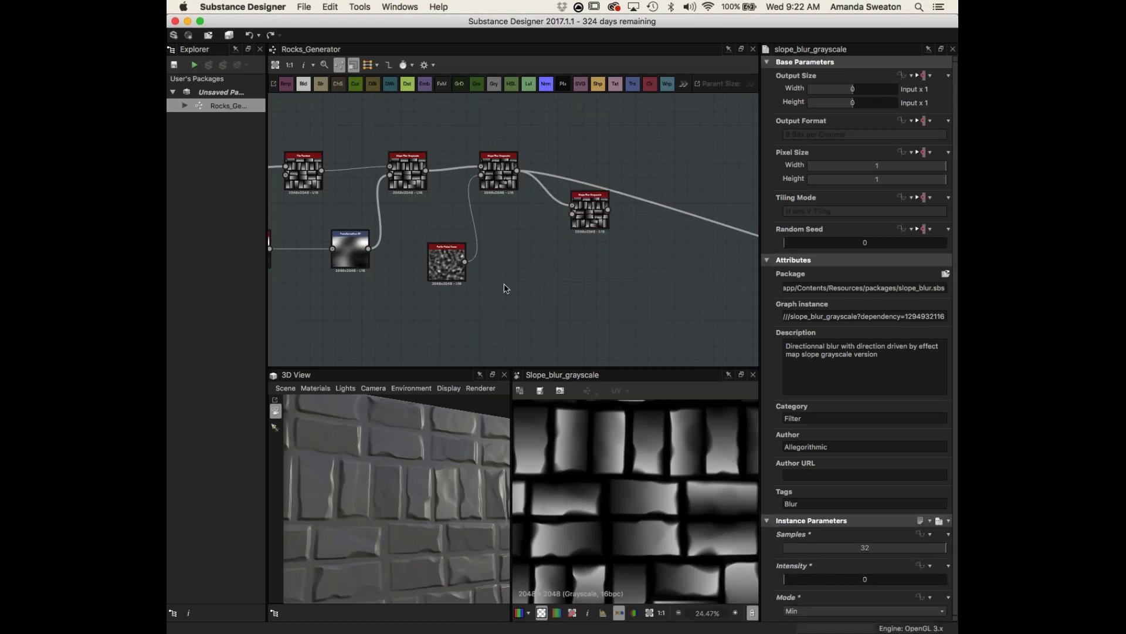
- Add a Transformation 2D node between Perlin Noise Zoom and the third Slope Blur Grayscale's Slope input
{"action": "key", "text": "space"}
{"action": "type", "text": "tr"}
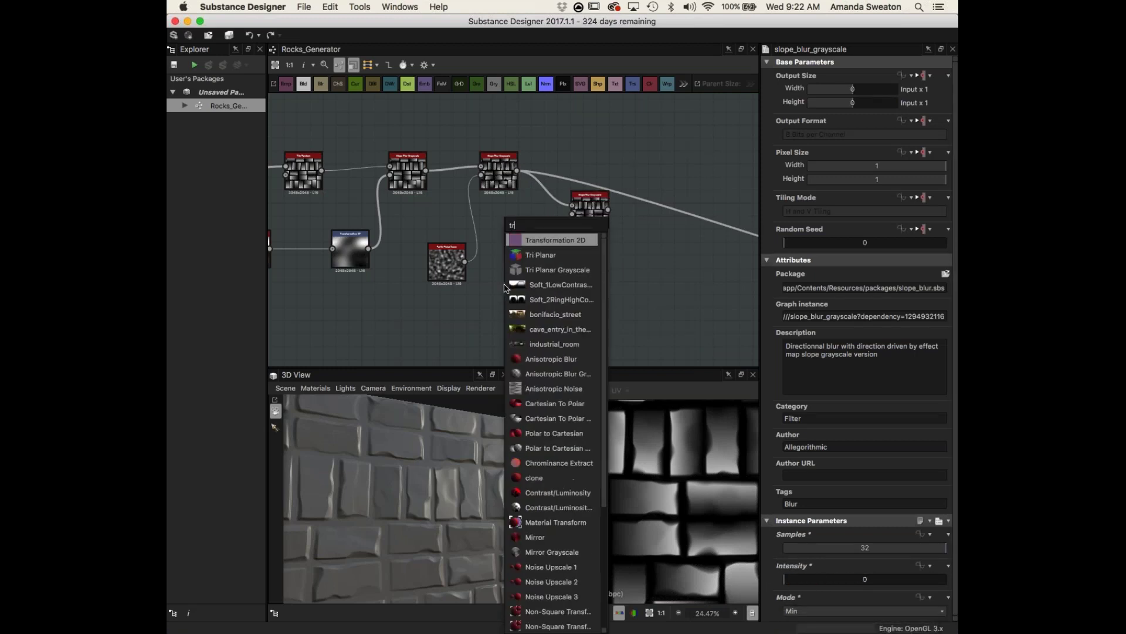
{"action": "left_click", "coordinate": [539, 241]}
{"action": "left_click_drag", "start_coordinate": [487, 296], "coordinate": [572, 214]}
{"action": "left_click_drag", "start_coordinate": [525, 286], "coordinate": [525, 274]}
- Connect the third Slope Blur Grayscale's output to the Normal node
{"action": "double_click", "coordinate": [594, 213]}
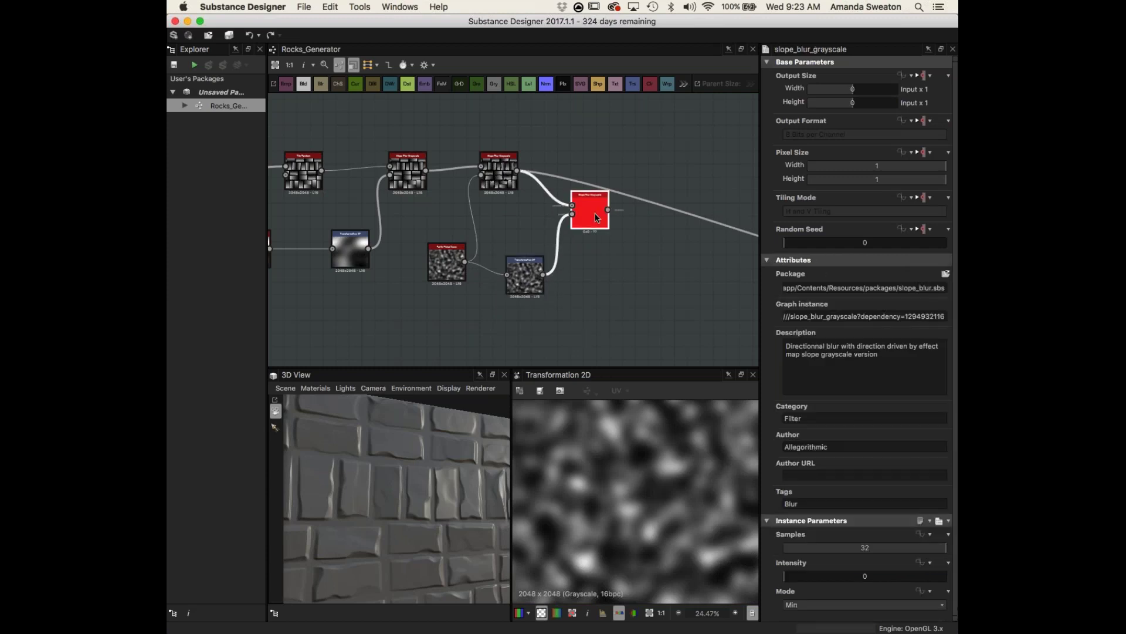
{"action": "scroll", "coordinate": [478, 231], "scroll_direction": "down", "scroll_amount": 3}
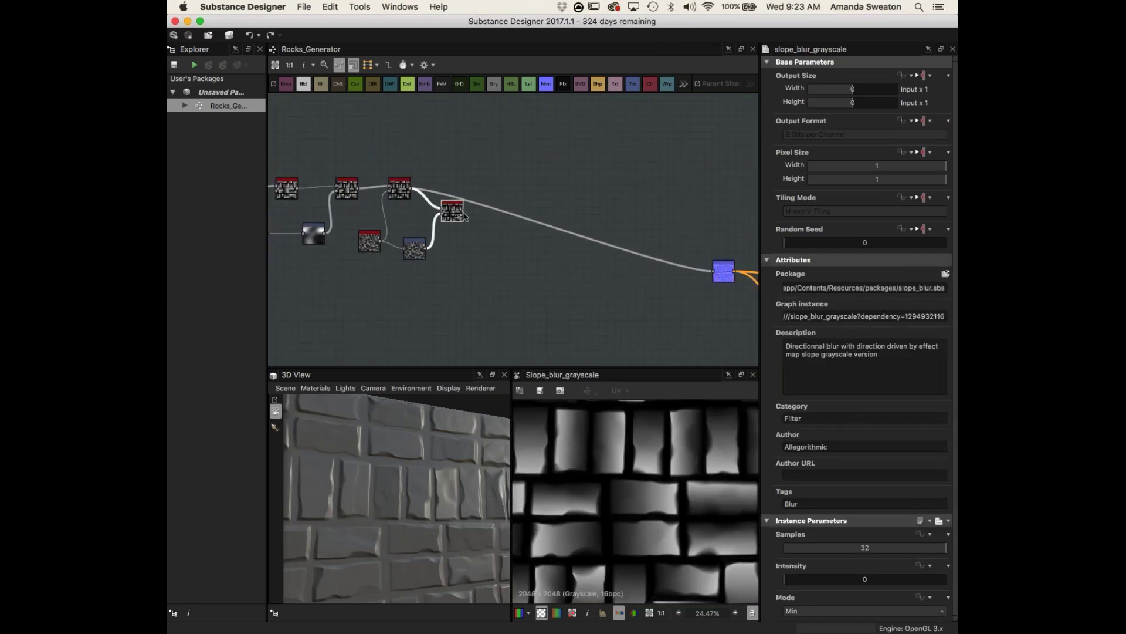
{"action": "left_click_drag", "start_coordinate": [468, 214], "coordinate": [714, 271]}
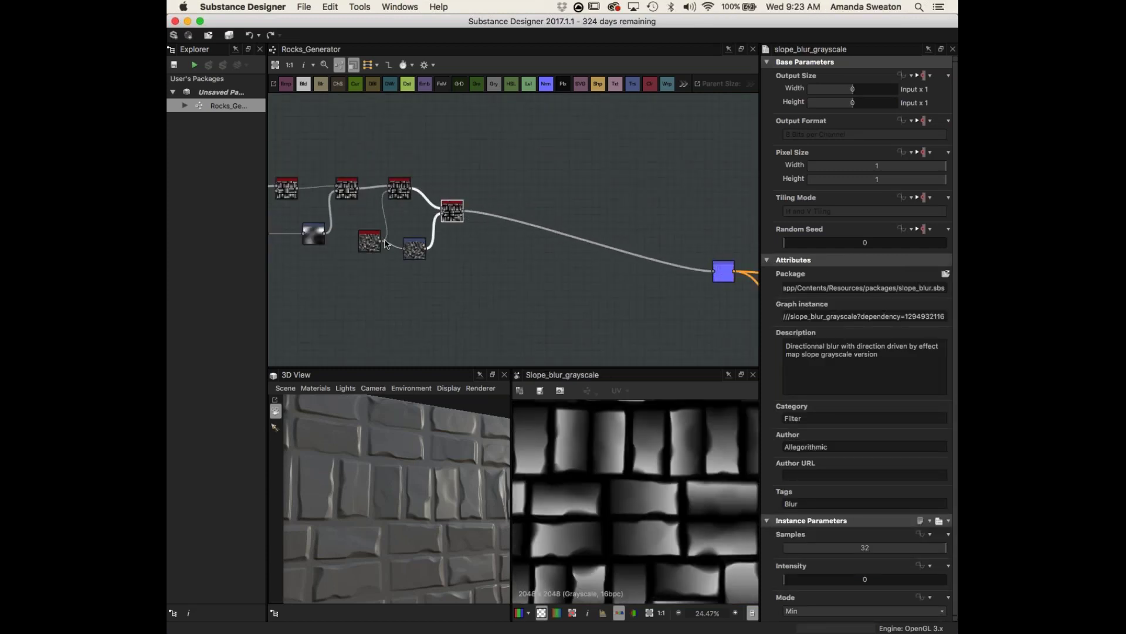
- Scale the Perlin Noise Zoom pattern by /2 in the new Transformation 2D node's transform matrix
{"action": "double_click", "coordinate": [415, 253]}
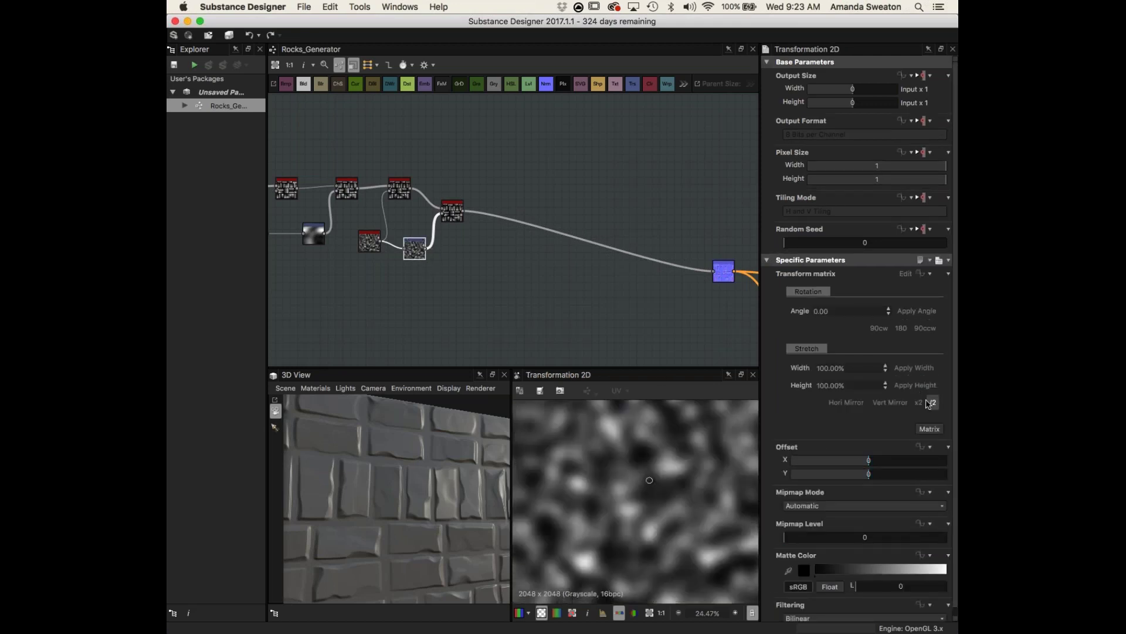
{"action": "left_click", "coordinate": [933, 403]}
{"action": "middle_click_drag", "start_coordinate": [447, 215], "coordinate": [537, 244]}
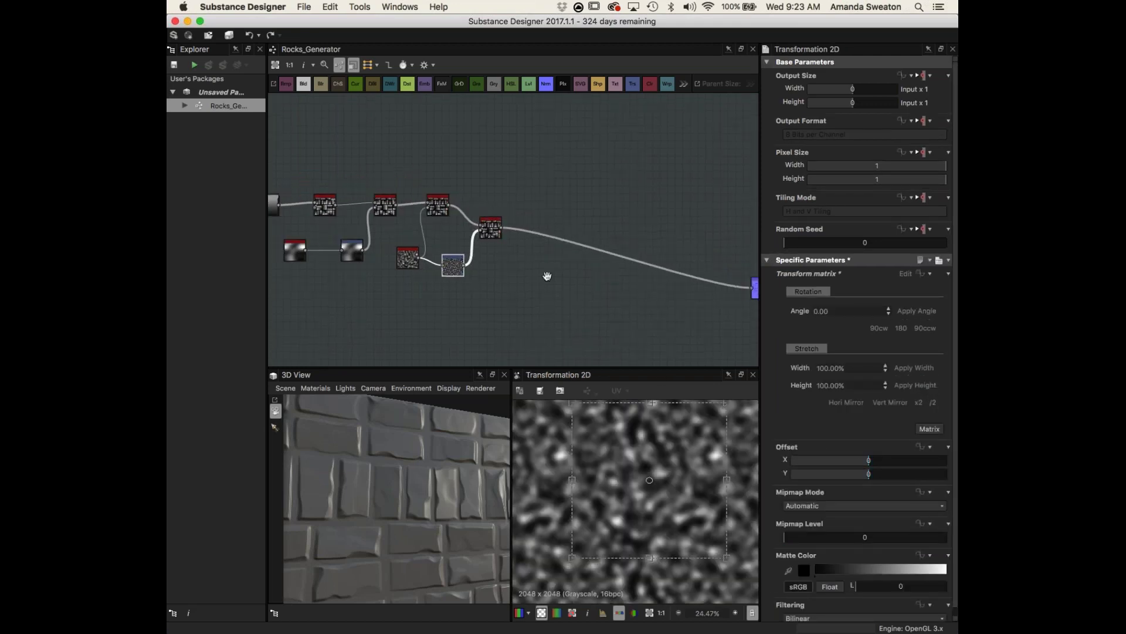
- Set the third Slope Blur Grayscale's Intensity to 0.24 and line the node up with the other Slope Blur nodes
{"action": "double_click", "coordinate": [542, 240]}
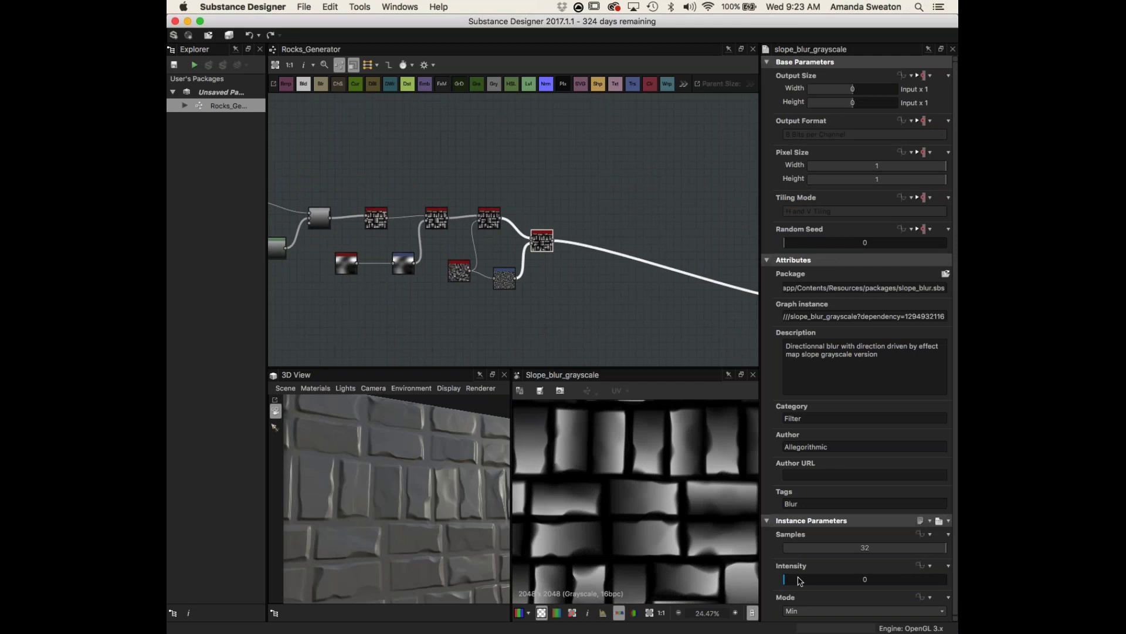
{"action": "left_click_drag", "start_coordinate": [787, 583], "coordinate": [803, 583]}
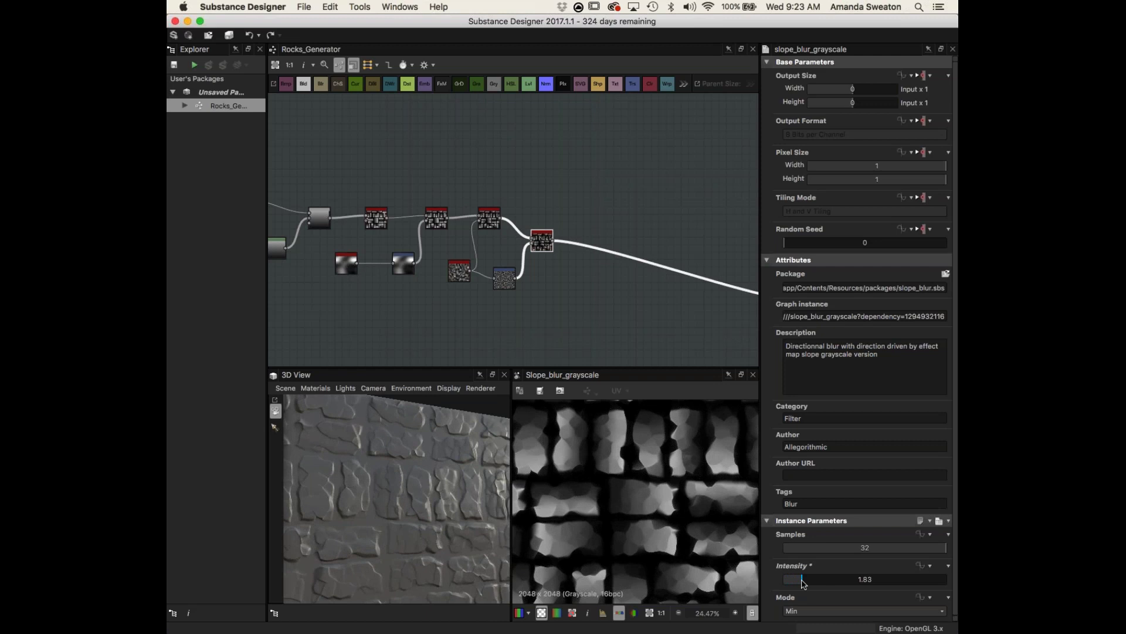
{"action": "left_click_drag", "start_coordinate": [802, 581], "coordinate": [787, 584]}
{"action": "left_click_drag", "start_coordinate": [550, 243], "coordinate": [551, 220]}
{"action": "scroll", "coordinate": [670, 493], "scroll_direction": "up", "scroll_amount": 3}
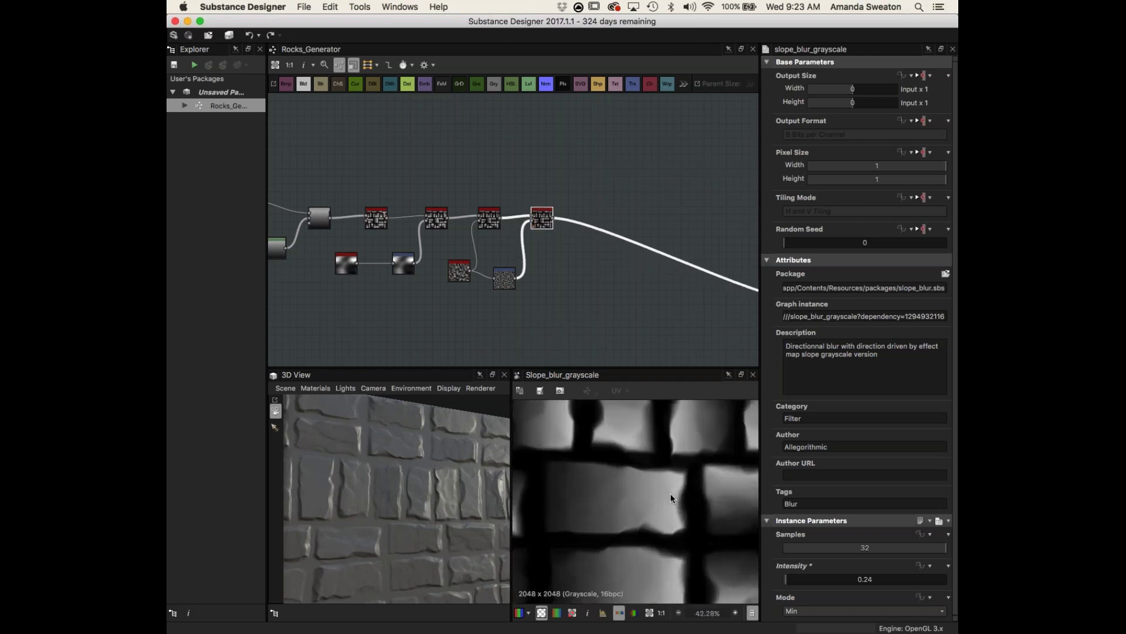
{"action": "scroll", "coordinate": [670, 498], "scroll_direction": "up", "scroll_amount": 3}
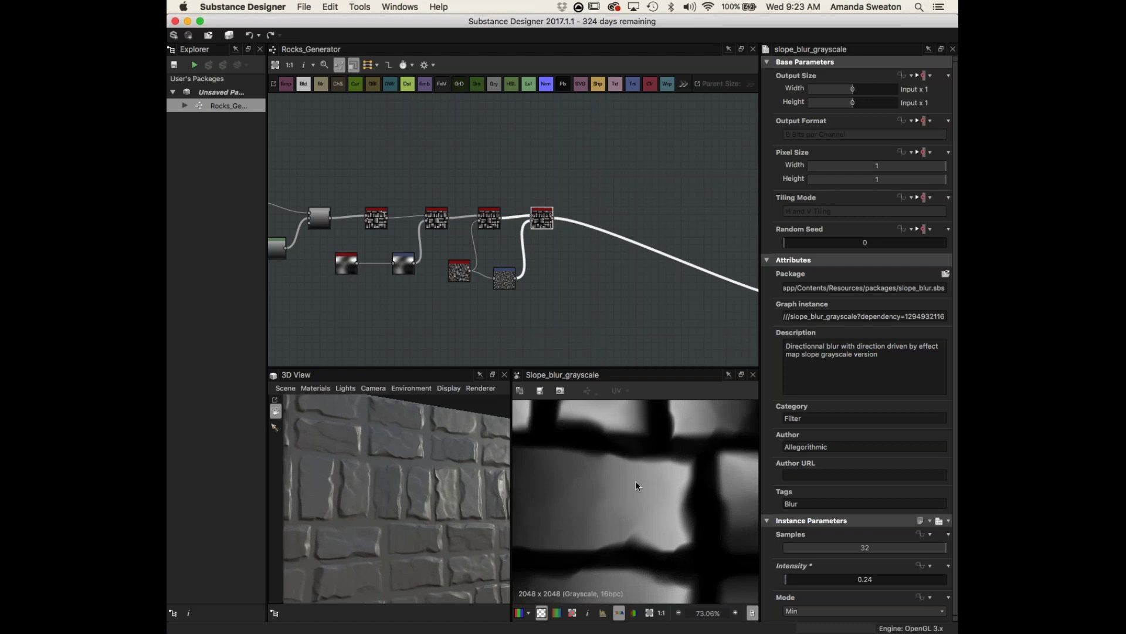
- Add a BnW Spots 2 noise node below the end of the Slope Blur chain
{"action": "left_click", "coordinate": [593, 265]}
{"action": "key", "text": "space"}
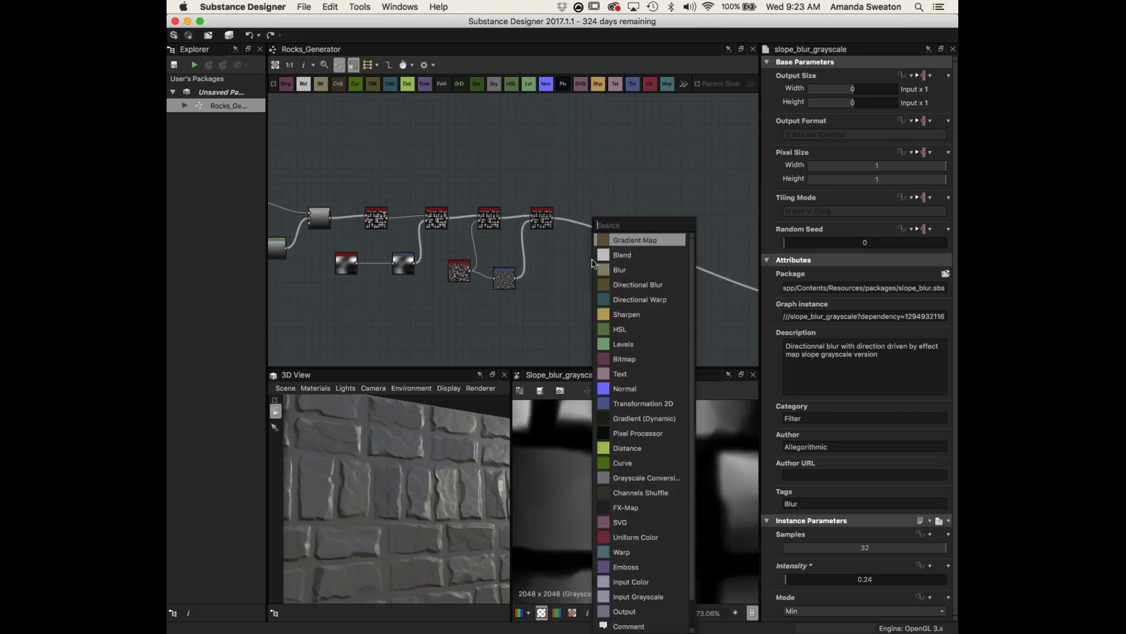
{"action": "type", "text": "noi"}
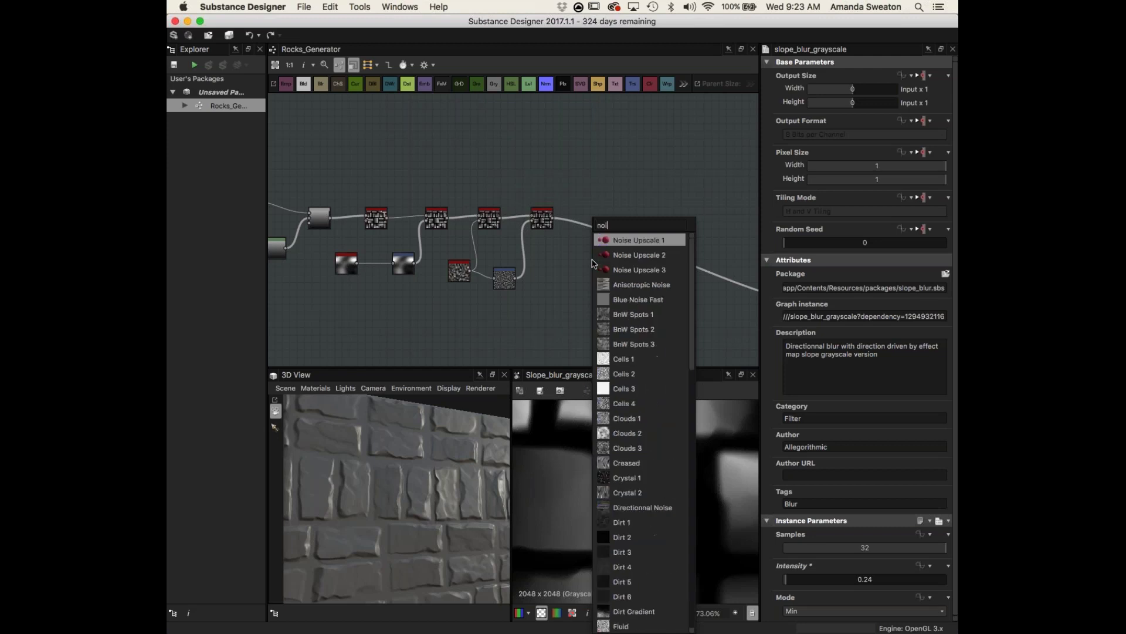
{"action": "left_click", "coordinate": [639, 329]}
{"action": "scroll", "coordinate": [673, 528], "scroll_direction": "down", "scroll_amount": 8}
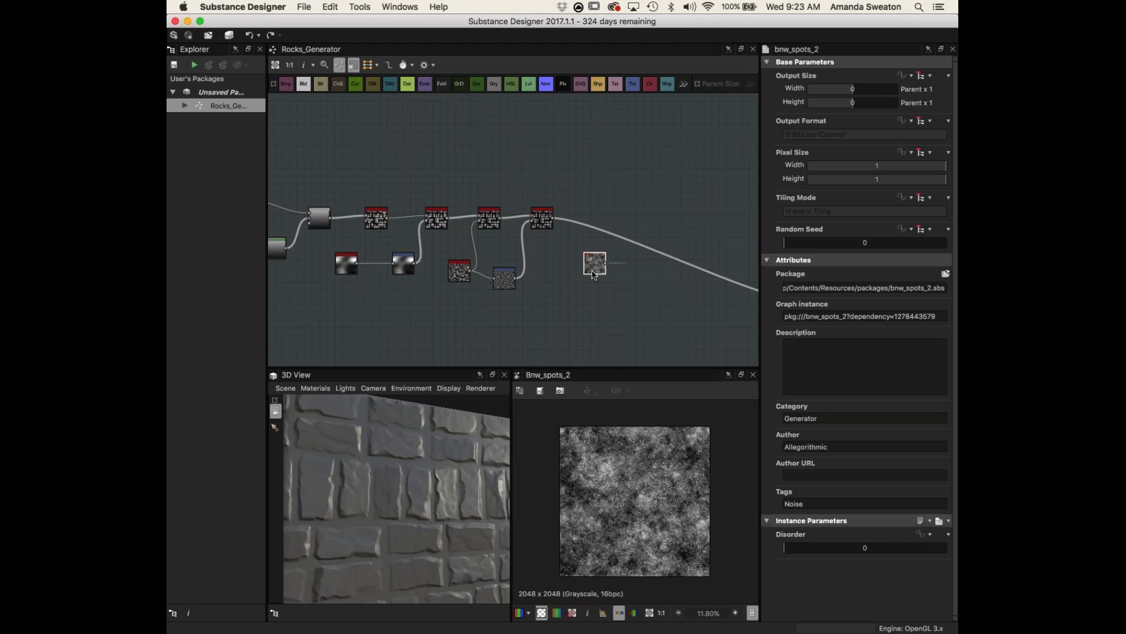
- Add a Levels node fed by BnW Spots 2 and arrange the two nodes side by side
{"action": "key", "text": "space"}
{"action": "type", "text": "le"}
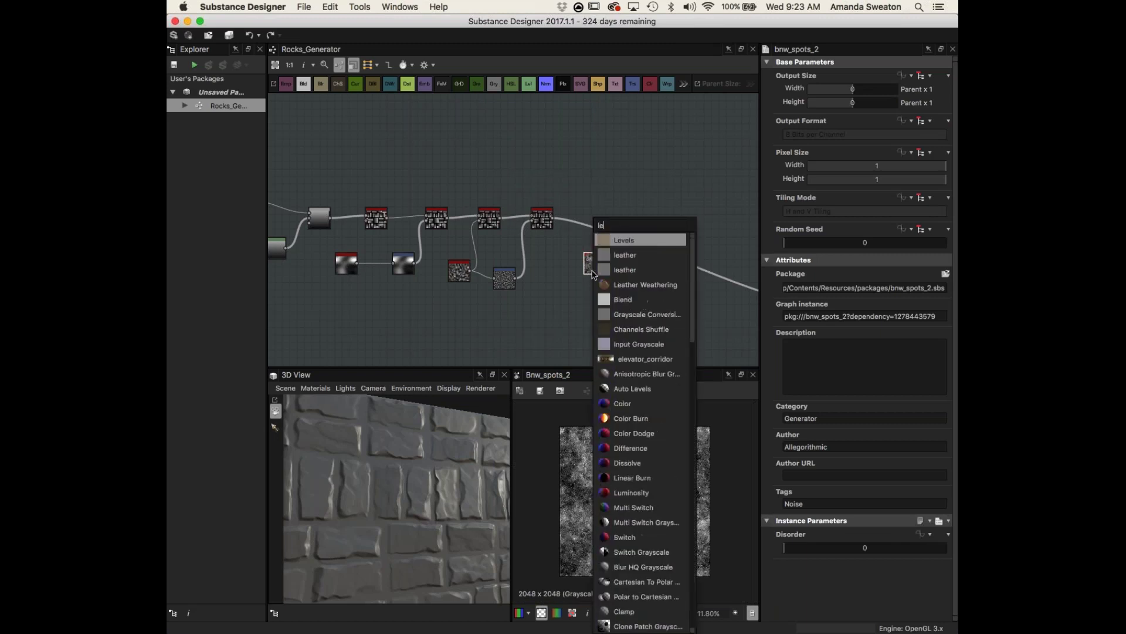
{"action": "left_click", "coordinate": [616, 241]}
{"action": "left_click_drag", "start_coordinate": [555, 247], "coordinate": [644, 286]}
{"action": "left_click_drag", "start_coordinate": [631, 266], "coordinate": [593, 289]}
- Add a Blend node and place it after the third Slope Blur Grayscale
{"action": "left_click", "coordinate": [626, 293]}
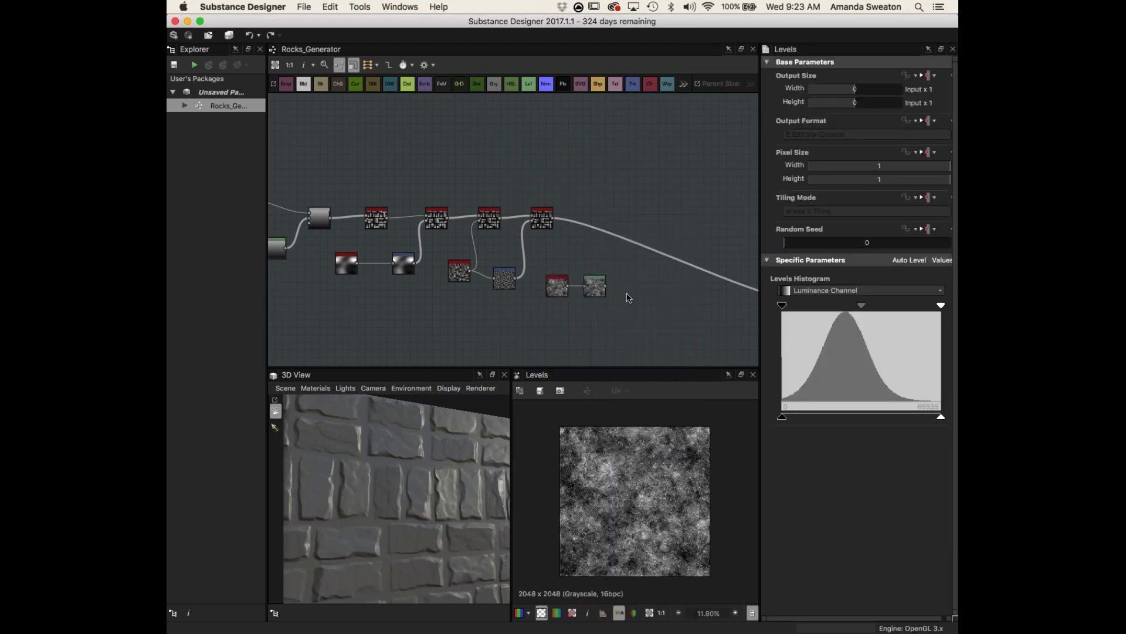
{"action": "key", "text": "space"}
{"action": "type", "text": "ble"}
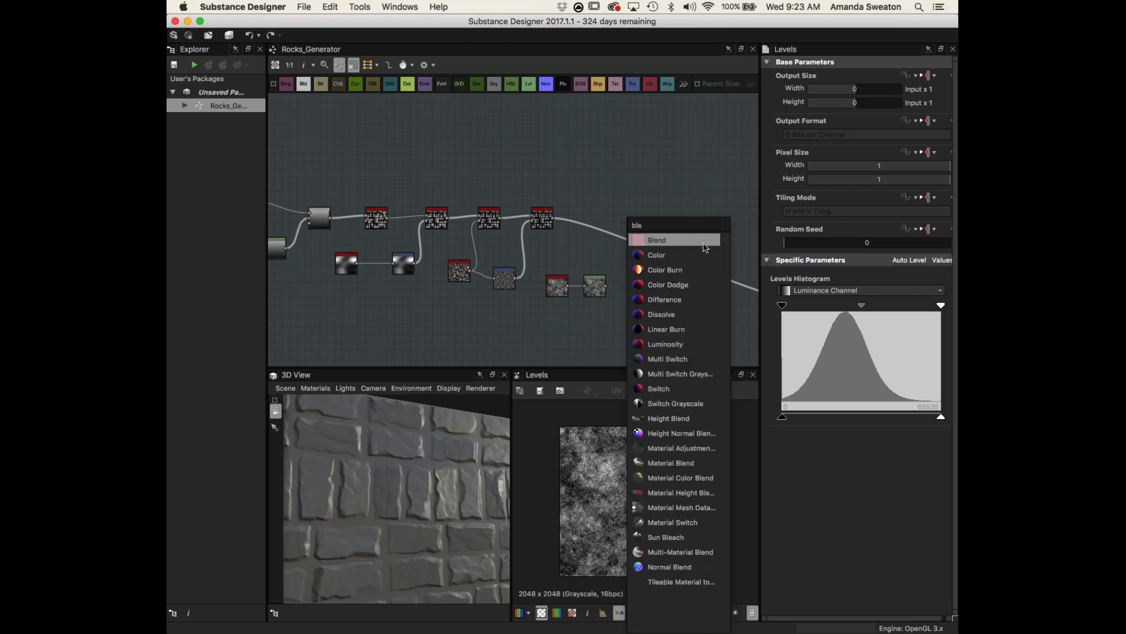
{"action": "left_click", "coordinate": [686, 240]}
{"action": "left_click_drag", "start_coordinate": [621, 305], "coordinate": [614, 240]}
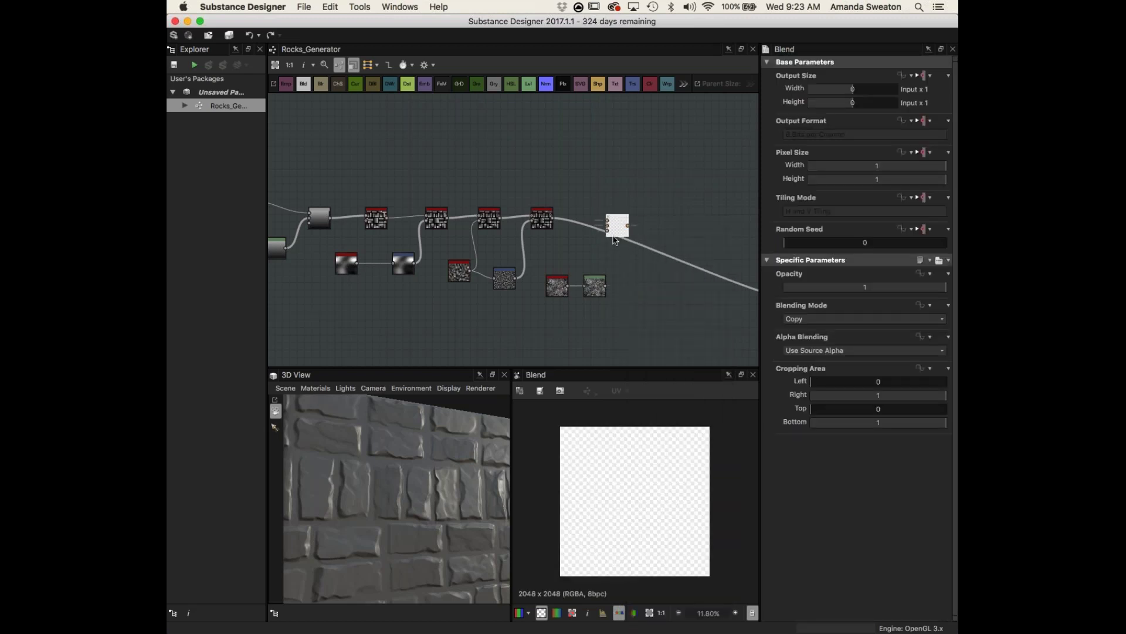
- Connect the third Slope Blur Grayscale to the Blend's Background and the Levels output to its Foreground, with the noise nodes above the chain
{"action": "scroll", "coordinate": [560, 237], "scroll_direction": "up", "scroll_amount": 5}
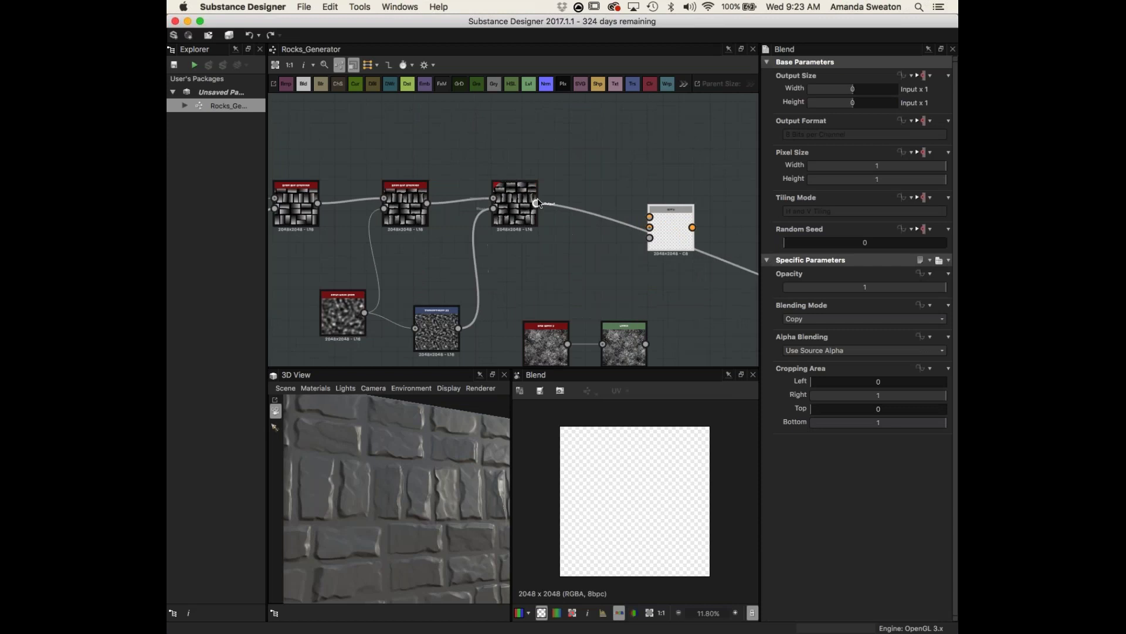
{"action": "left_click_drag", "start_coordinate": [631, 216], "coordinate": [650, 217]}
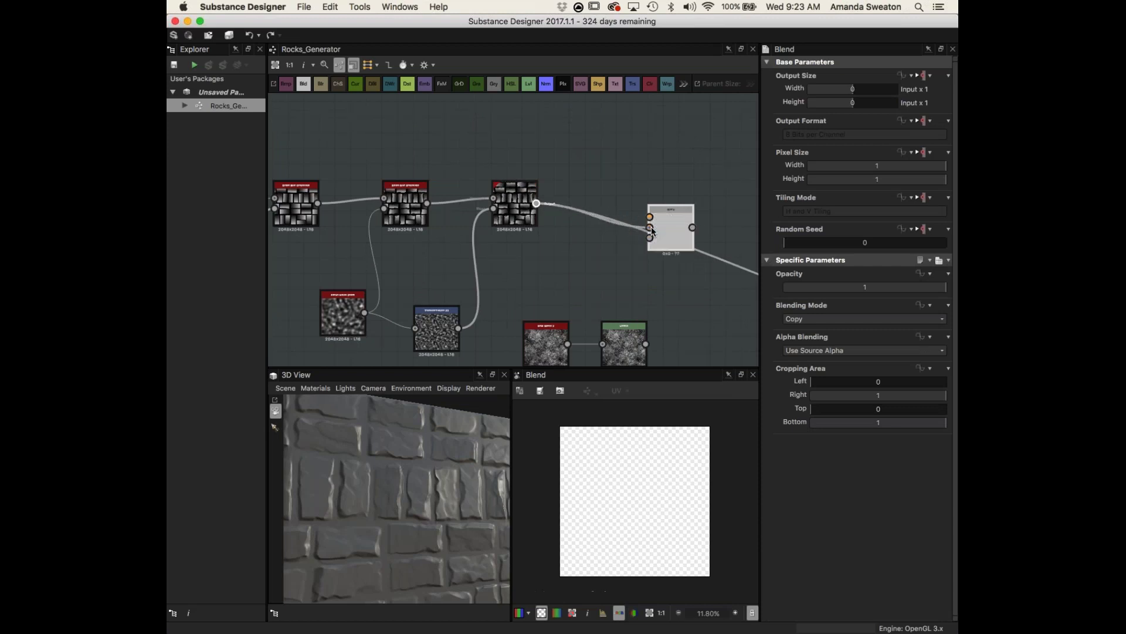
{"action": "left_click_drag", "start_coordinate": [627, 352], "coordinate": [650, 218]}
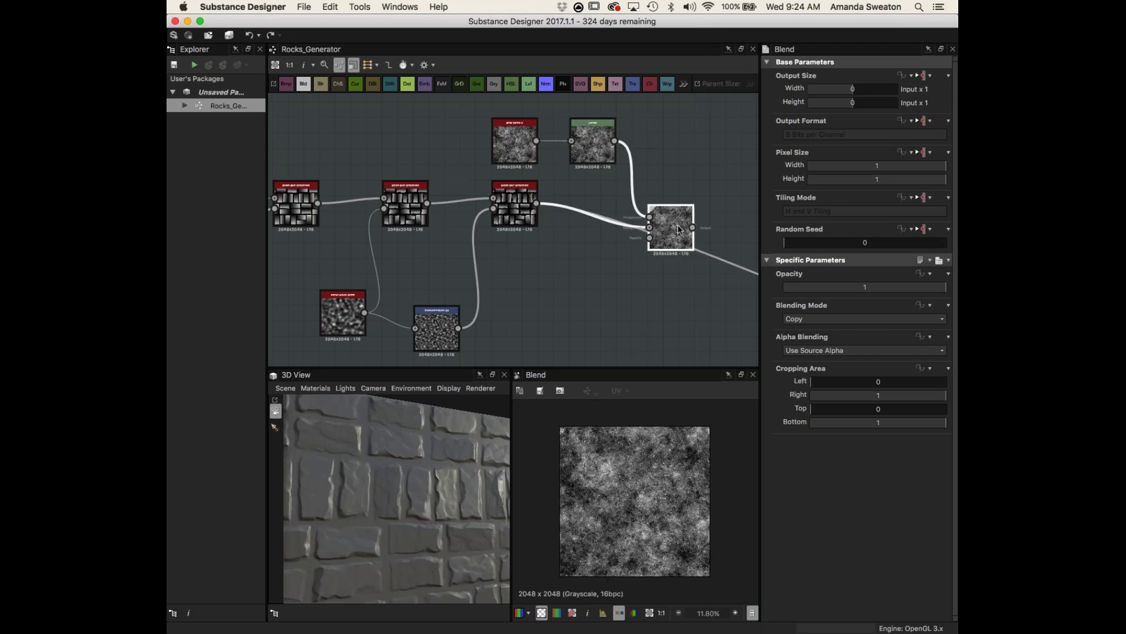
- Add a Histogram Scan node fed by the last Slope Blur Grayscale and place it below the Blend
{"action": "scroll", "coordinate": [581, 289], "scroll_direction": "down", "scroll_amount": 3}
{"action": "scroll", "coordinate": [641, 259], "scroll_direction": "up", "scroll_amount": 4}
{"action": "left_click", "coordinate": [434, 199]}
{"action": "scroll", "coordinate": [623, 357], "scroll_direction": "down", "scroll_amount": 5}
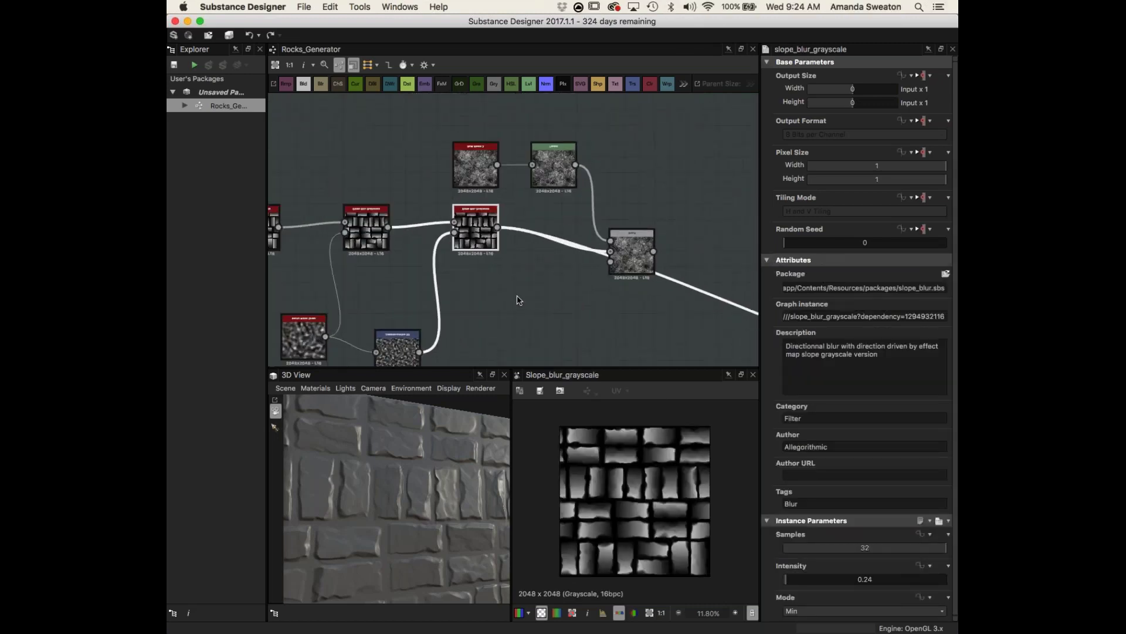
{"action": "scroll", "coordinate": [414, 282], "scroll_direction": "down", "scroll_amount": 1}
{"action": "middle_click_drag", "start_coordinate": [415, 283], "coordinate": [720, 274]}
{"action": "middle_click_drag", "start_coordinate": [625, 322], "coordinate": [458, 309]}
{"action": "middle_click_drag", "start_coordinate": [721, 301], "coordinate": [589, 280]}
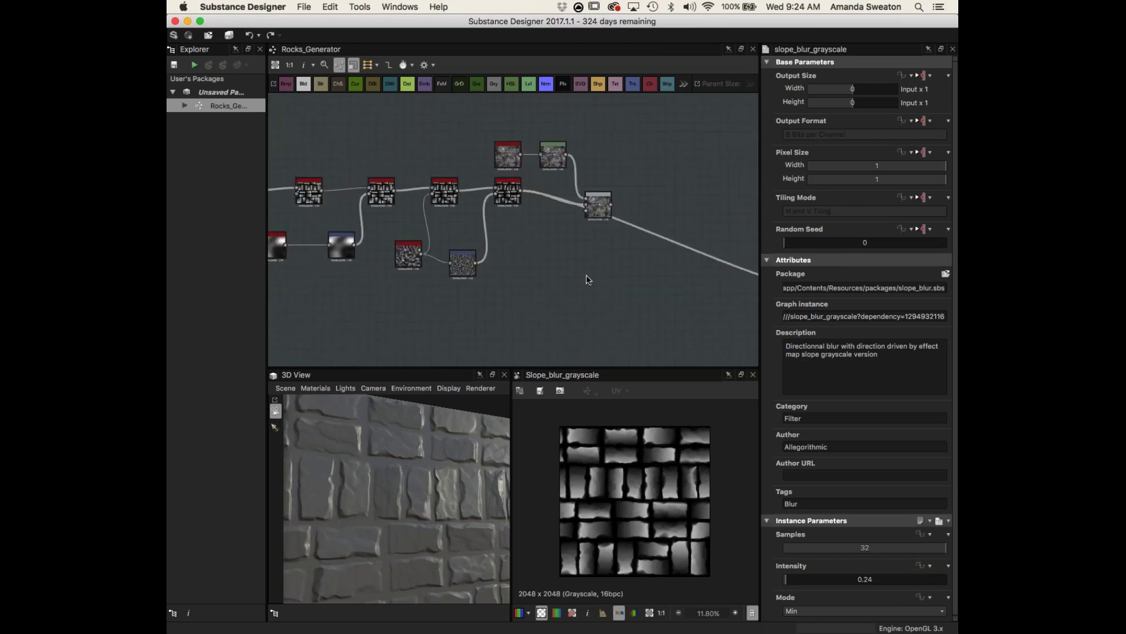
{"action": "key", "text": "space"}
{"action": "type", "text": "hist"}
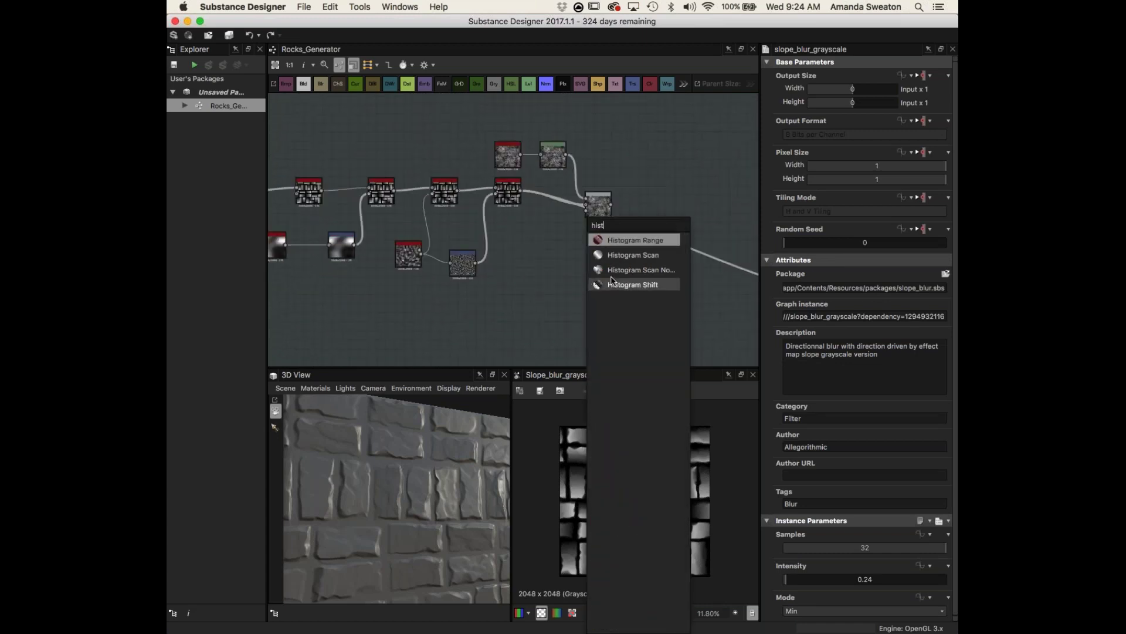
{"action": "left_click", "coordinate": [644, 255]}
{"action": "left_click_drag", "start_coordinate": [586, 273], "coordinate": [552, 263]}
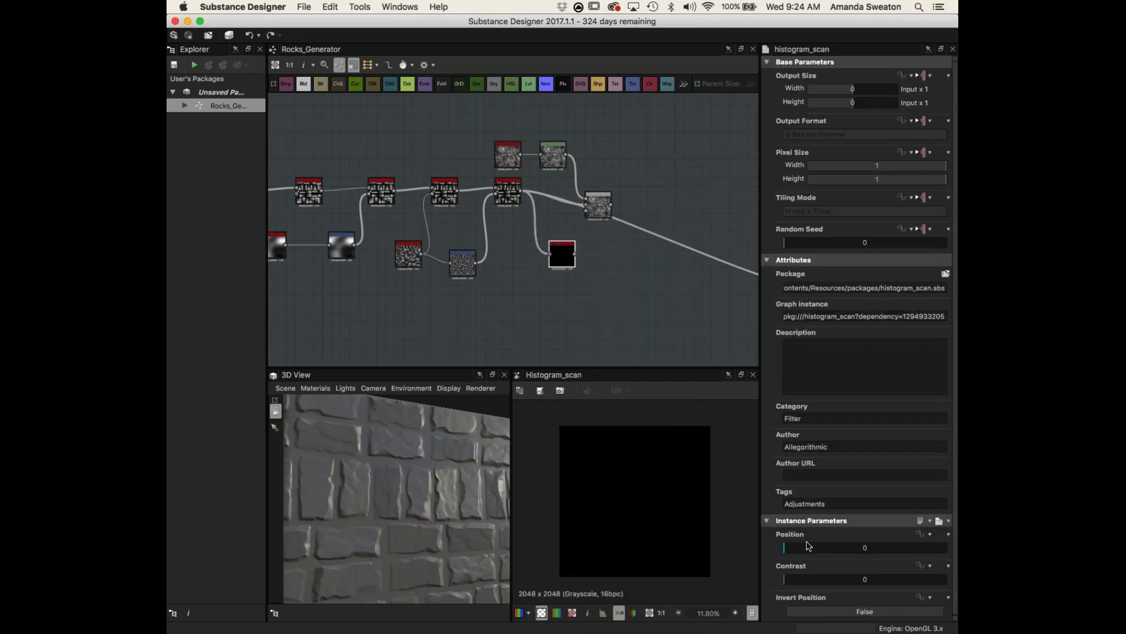
- Set the Histogram Scan's Position to 0.87 and Contrast to 1 to turn the bricks into a hard-edged mask
{"action": "left_click_drag", "start_coordinate": [793, 551], "coordinate": [867, 550]}
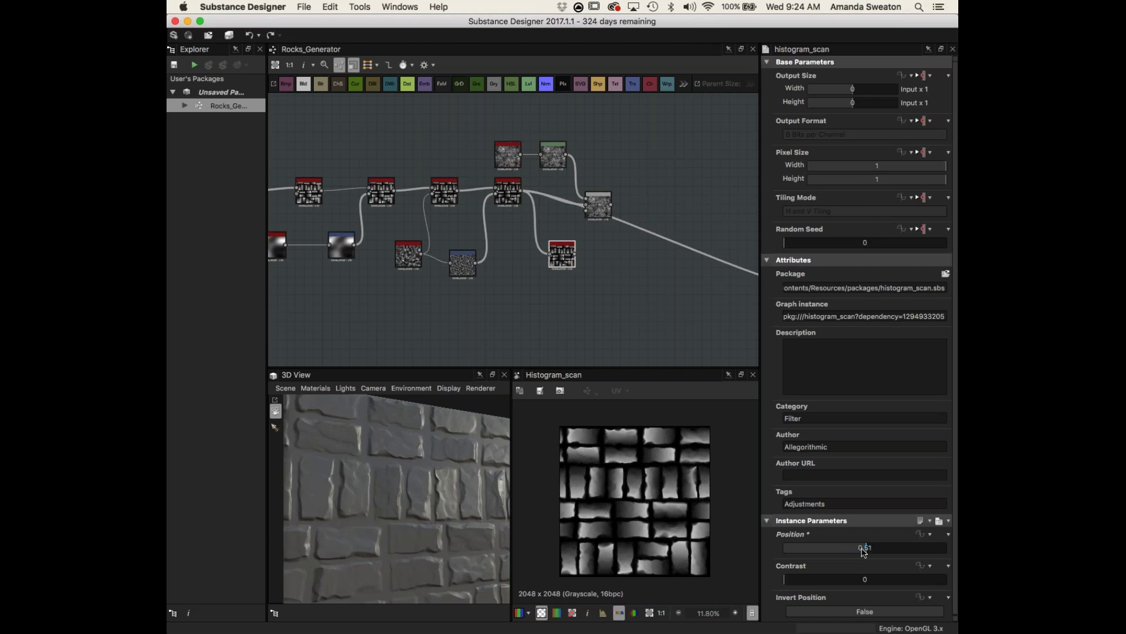
{"action": "left_click_drag", "start_coordinate": [792, 578], "coordinate": [827, 579]}
{"action": "left_click_drag", "start_coordinate": [866, 548], "coordinate": [937, 556]}
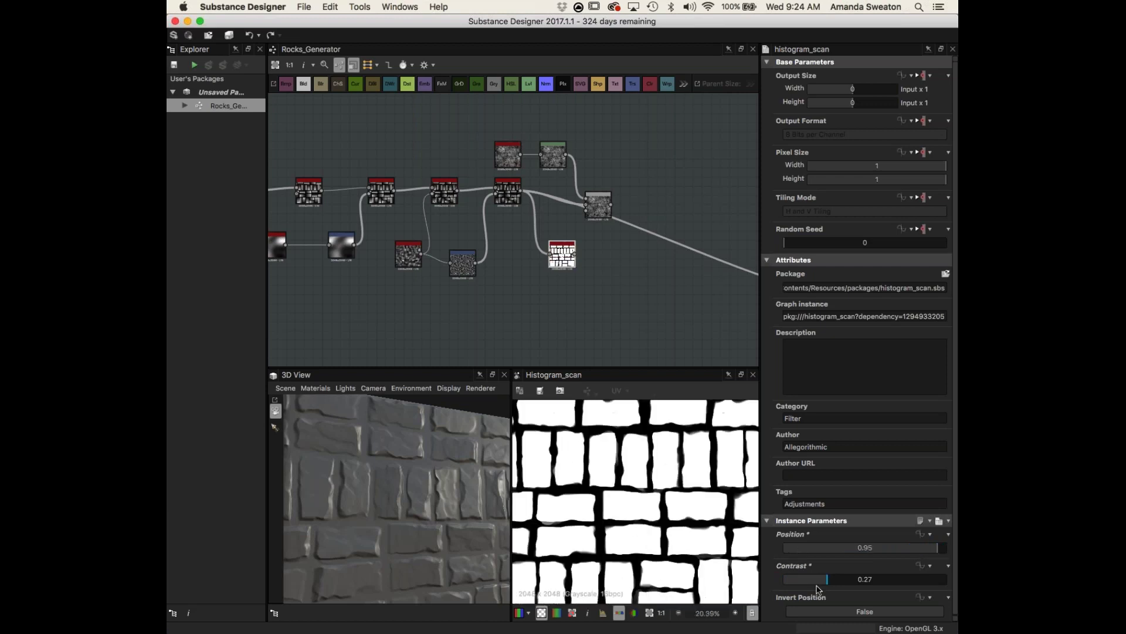
{"action": "left_click_drag", "start_coordinate": [837, 586], "coordinate": [857, 581]}
{"action": "left_click_drag", "start_coordinate": [942, 548], "coordinate": [925, 546]}
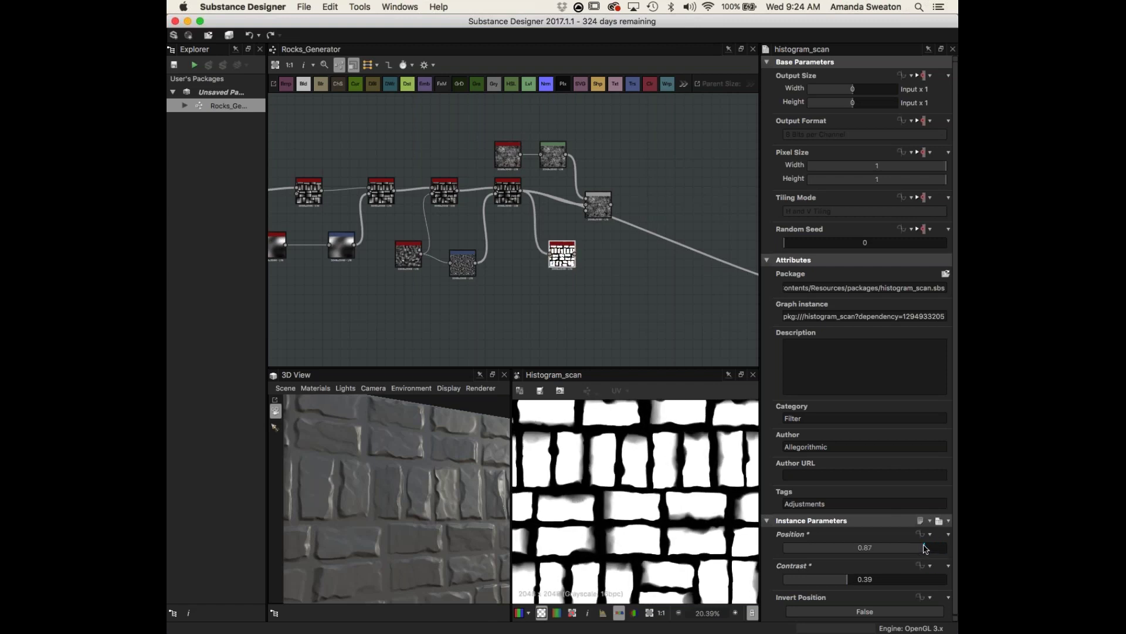
{"action": "left_click_drag", "start_coordinate": [847, 578], "coordinate": [946, 581]}
{"action": "scroll", "coordinate": [684, 554], "scroll_direction": "down", "scroll_amount": 5}
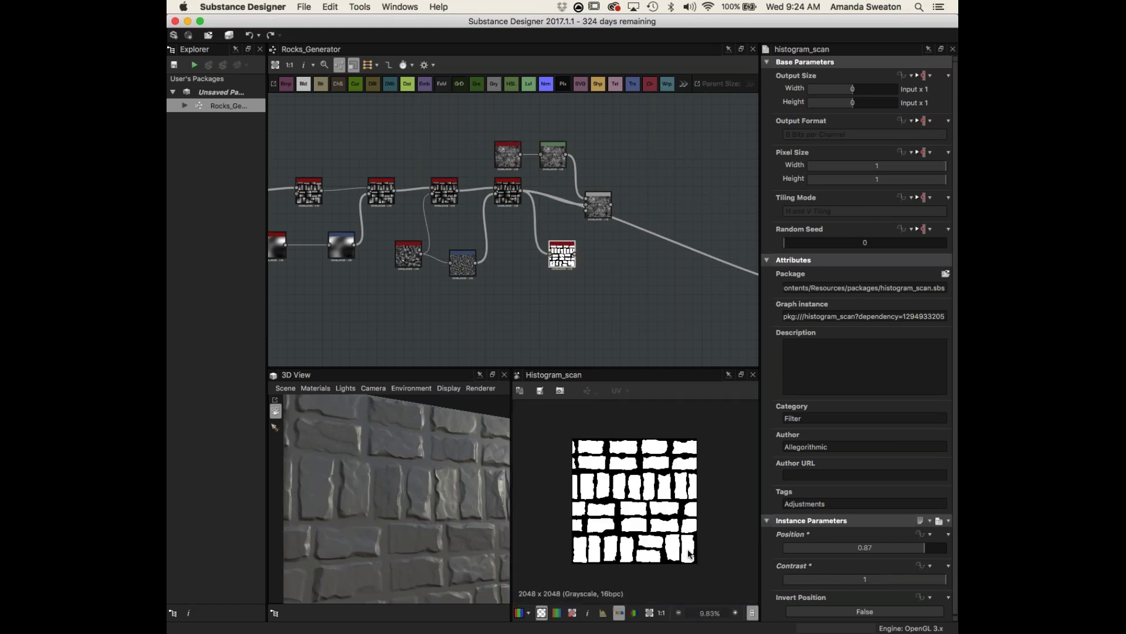
- Compare the last Slope Blur Grayscale output with the Histogram Scan mask and examine the mask's brick edges up close
{"action": "scroll", "coordinate": [572, 273], "scroll_direction": "up", "scroll_amount": 4}
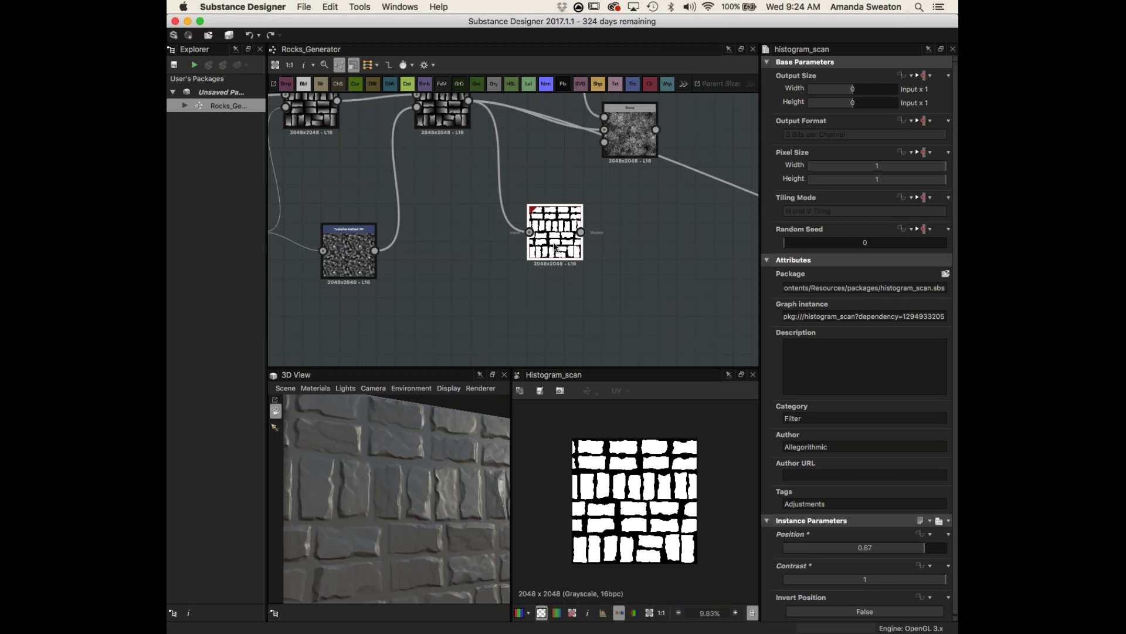
{"action": "left_click", "coordinate": [453, 121]}
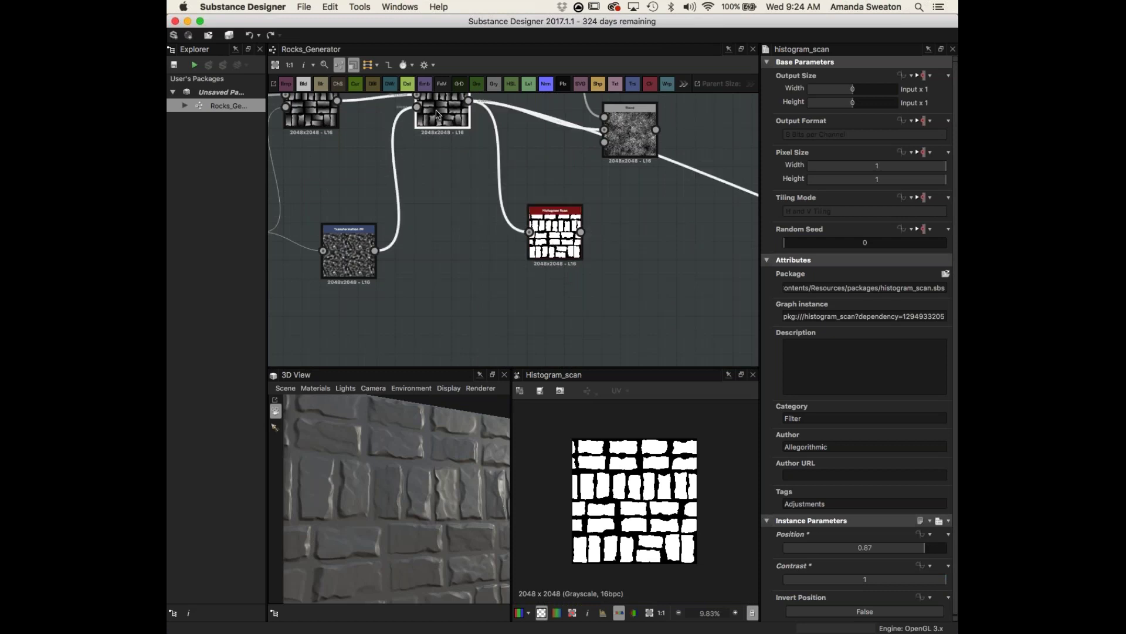
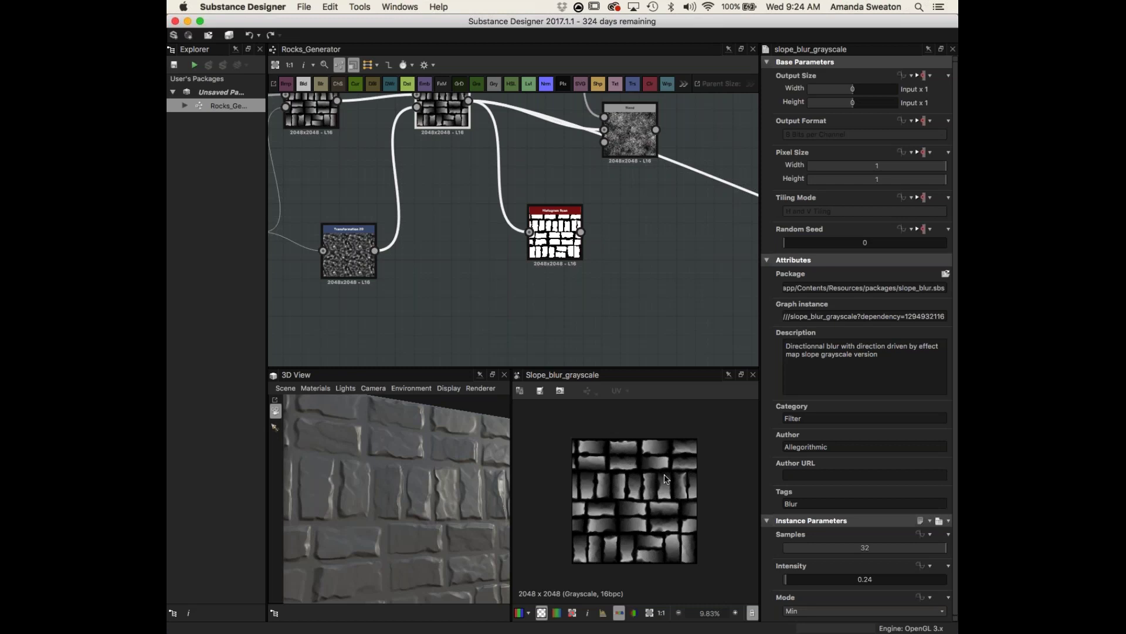
{"action": "left_click", "coordinate": [561, 238]}
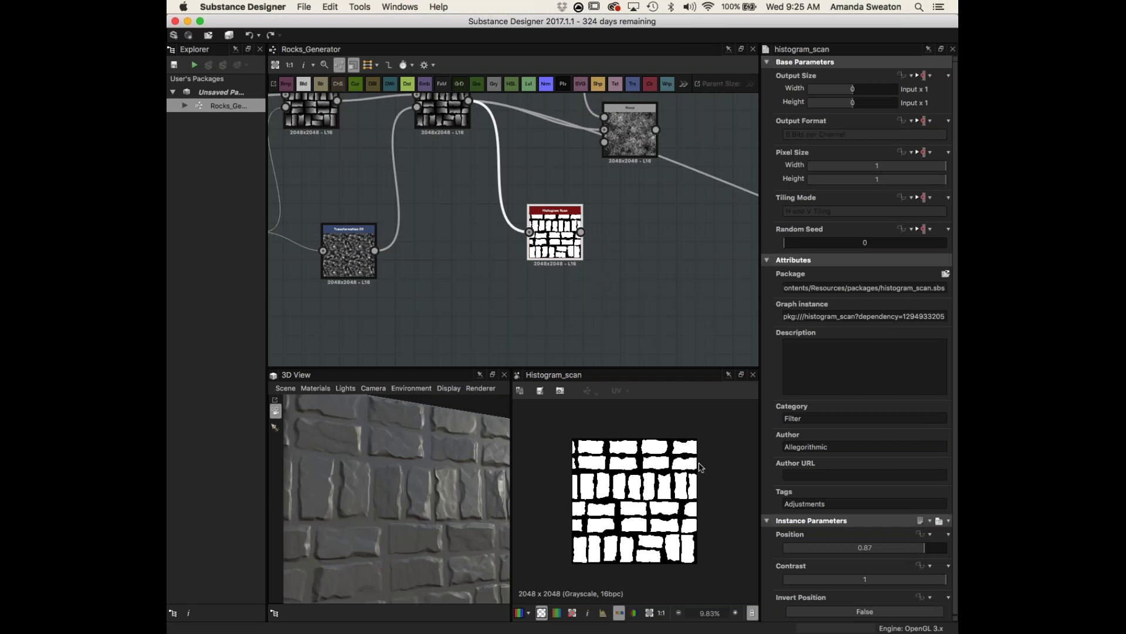
{"action": "scroll", "coordinate": [700, 467], "scroll_direction": "up", "scroll_amount": 5}
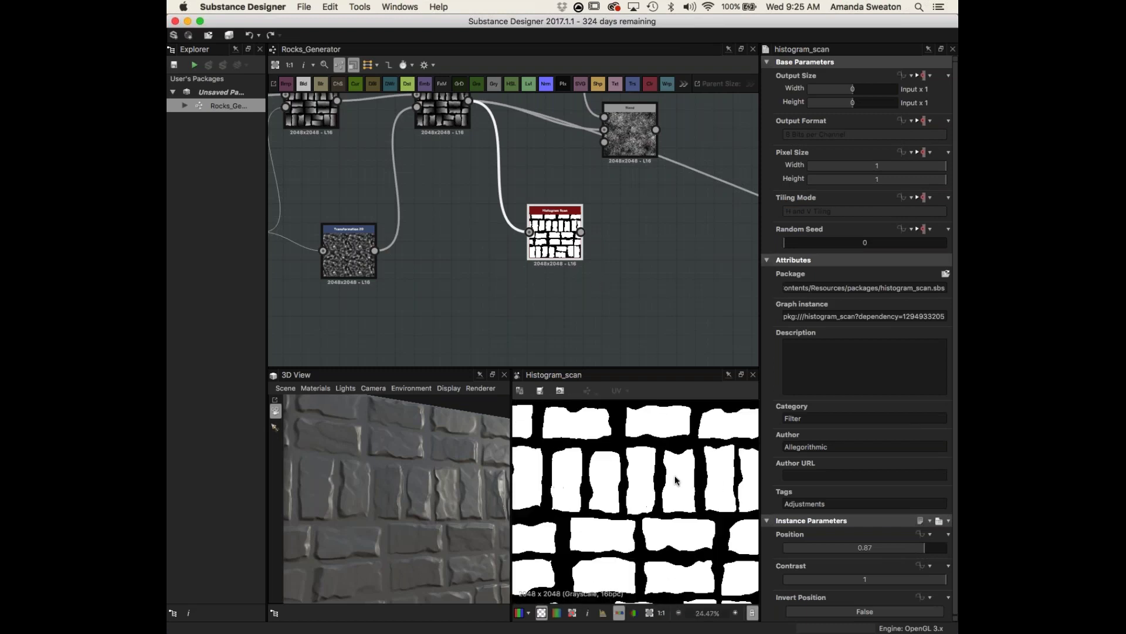
{"action": "scroll", "coordinate": [634, 430], "scroll_direction": "up", "scroll_amount": 5}
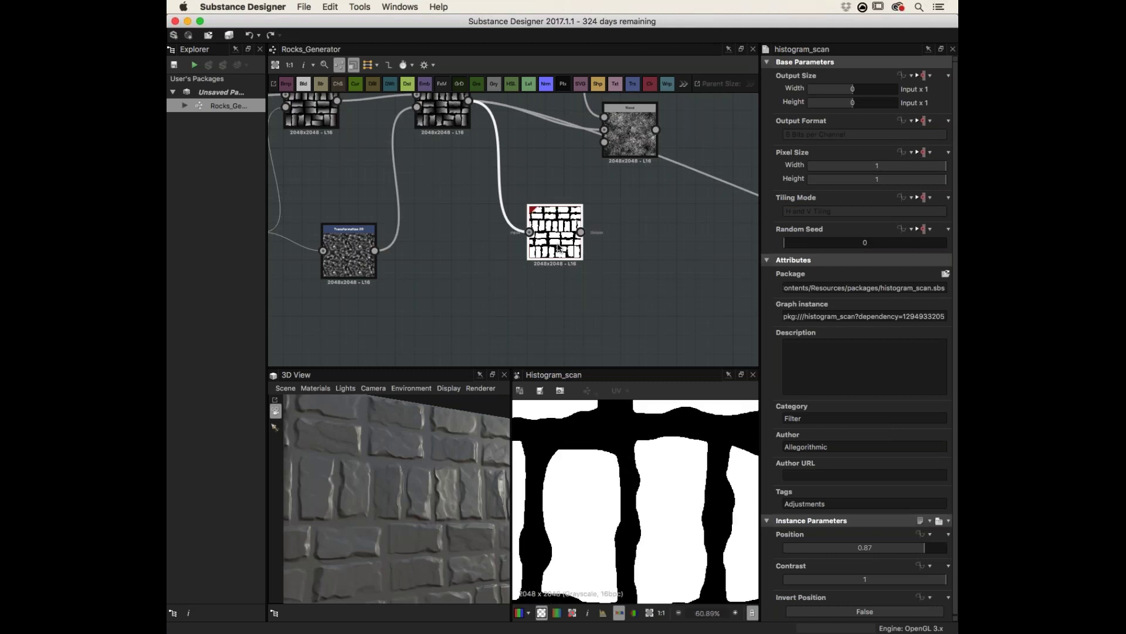
- Add a Blur HQ Grayscale after the Histogram Scan, with Quality 1 and Intensity 0.18, and space the two nodes out
{"action": "key", "text": "space"}
{"action": "type", "text": "blu"}
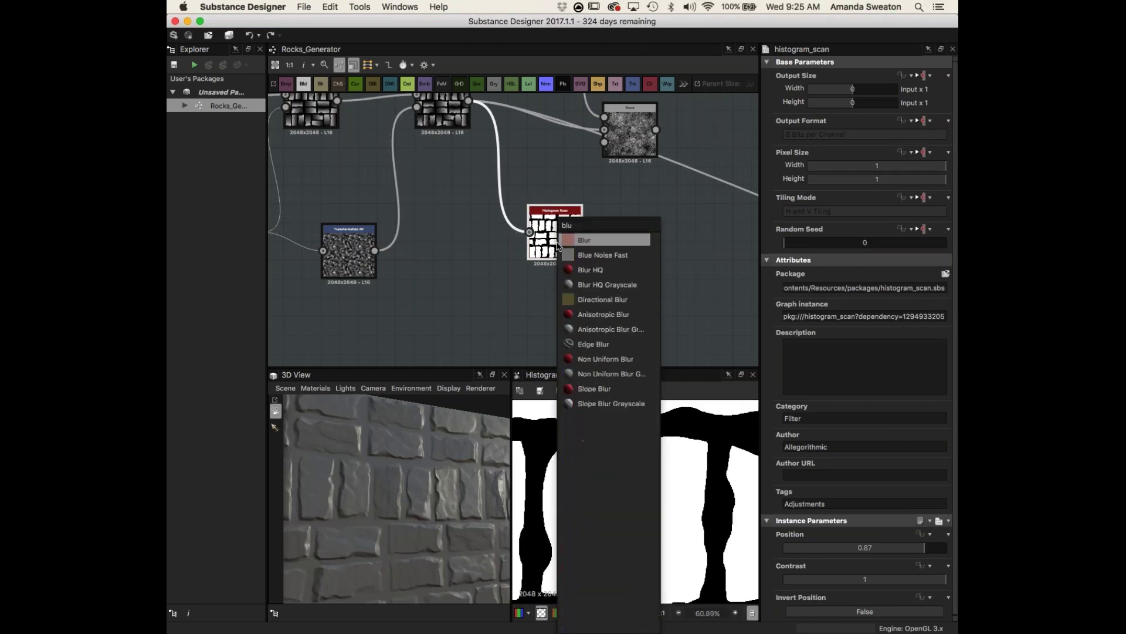
{"action": "left_click", "coordinate": [605, 286]}
{"action": "left_click", "coordinate": [531, 227]}
{"action": "left_click_drag", "start_coordinate": [555, 232], "coordinate": [499, 232]}
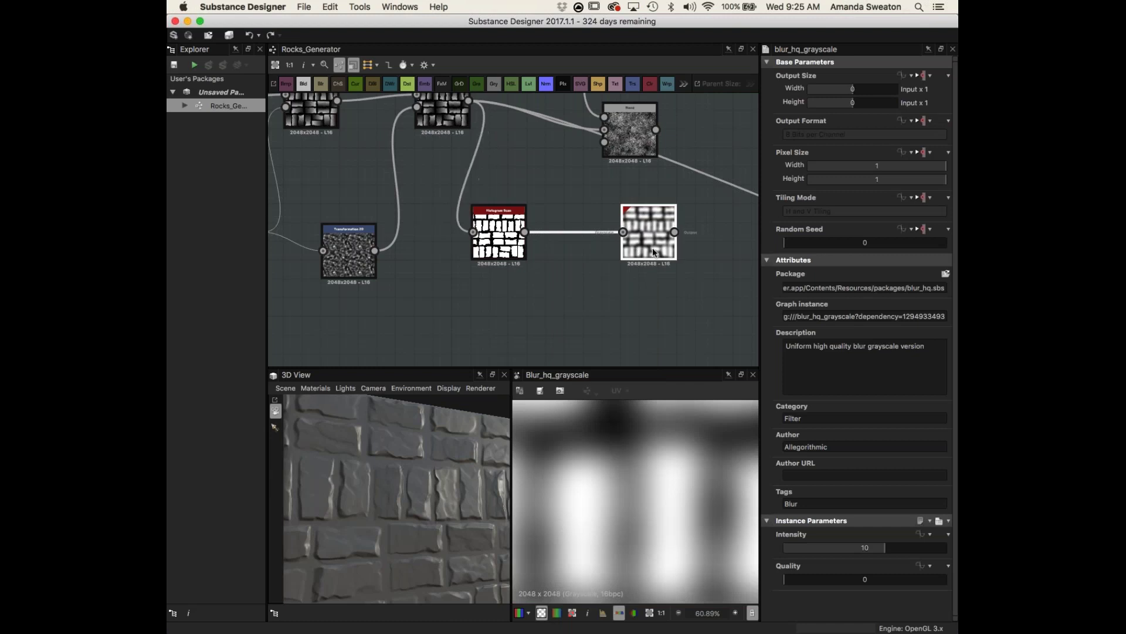
{"action": "left_click_drag", "start_coordinate": [649, 232], "coordinate": [630, 231]}
{"action": "left_click_drag", "start_coordinate": [822, 584], "coordinate": [958, 596]}
{"action": "left_click_drag", "start_coordinate": [867, 552], "coordinate": [785, 553]}
- Connect the Blur HQ Grayscale output to the Blend's Opacity input and move the Blend clear of the nodes feeding it
{"action": "scroll", "coordinate": [621, 275], "scroll_direction": "down", "scroll_amount": 3}
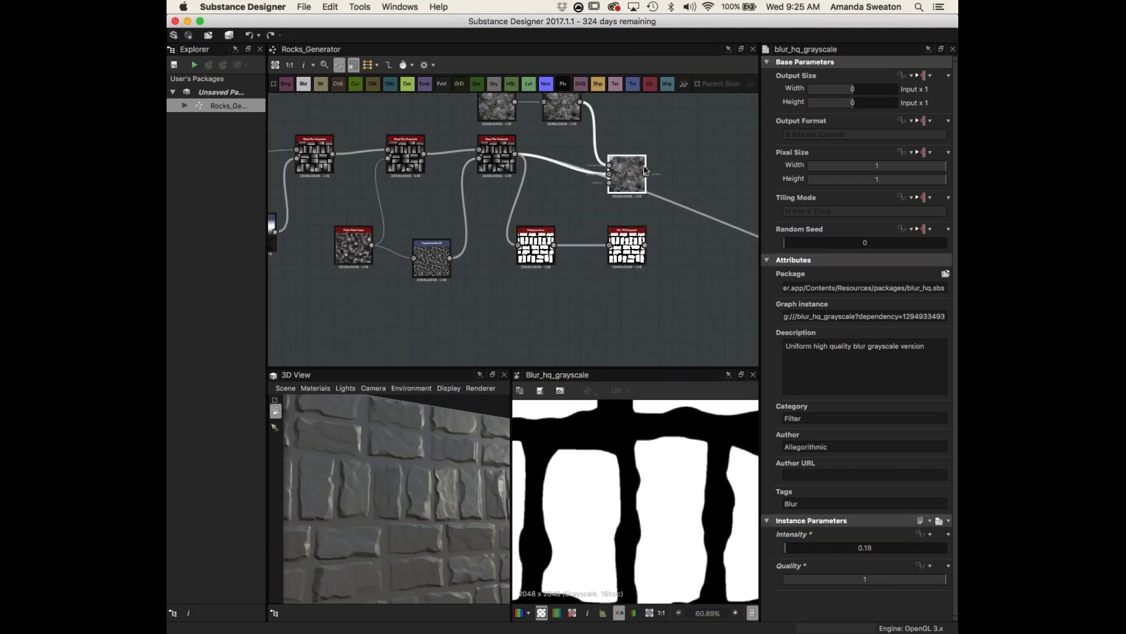
{"action": "left_click_drag", "start_coordinate": [646, 245], "coordinate": [653, 175]}
{"action": "double_click", "coordinate": [662, 181]}
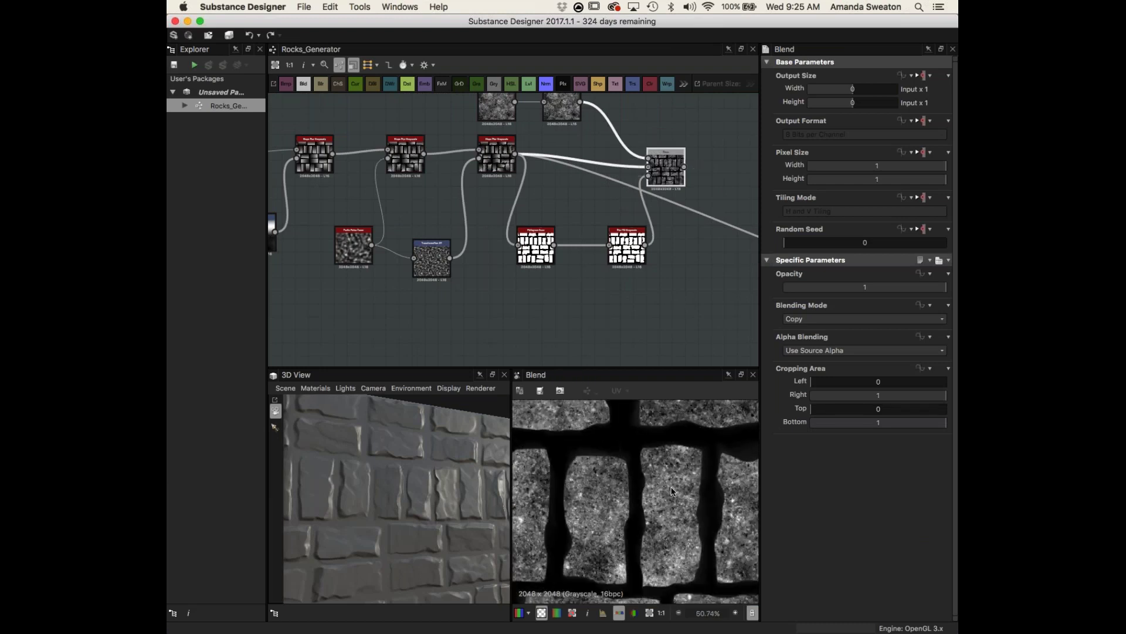
{"action": "scroll", "coordinate": [672, 494], "scroll_direction": "down", "scroll_amount": 5}
{"action": "scroll", "coordinate": [672, 494], "scroll_direction": "up", "scroll_amount": 5}
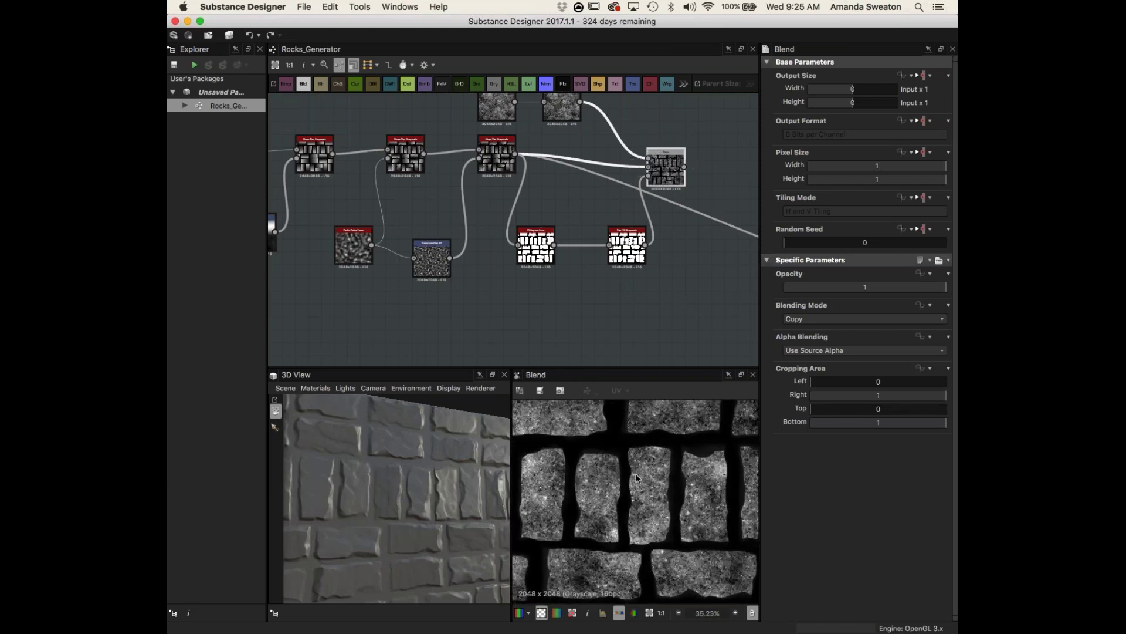
{"action": "left_click_drag", "start_coordinate": [664, 169], "coordinate": [703, 170]}
{"action": "scroll", "coordinate": [673, 258], "scroll_direction": "down", "scroll_amount": 2}
{"action": "middle_click_drag", "start_coordinate": [647, 253], "coordinate": [588, 267]}
{"action": "scroll", "coordinate": [680, 501], "scroll_direction": "down", "scroll_amount": 3}
{"action": "scroll", "coordinate": [681, 502], "scroll_direction": "up", "scroll_amount": 2}
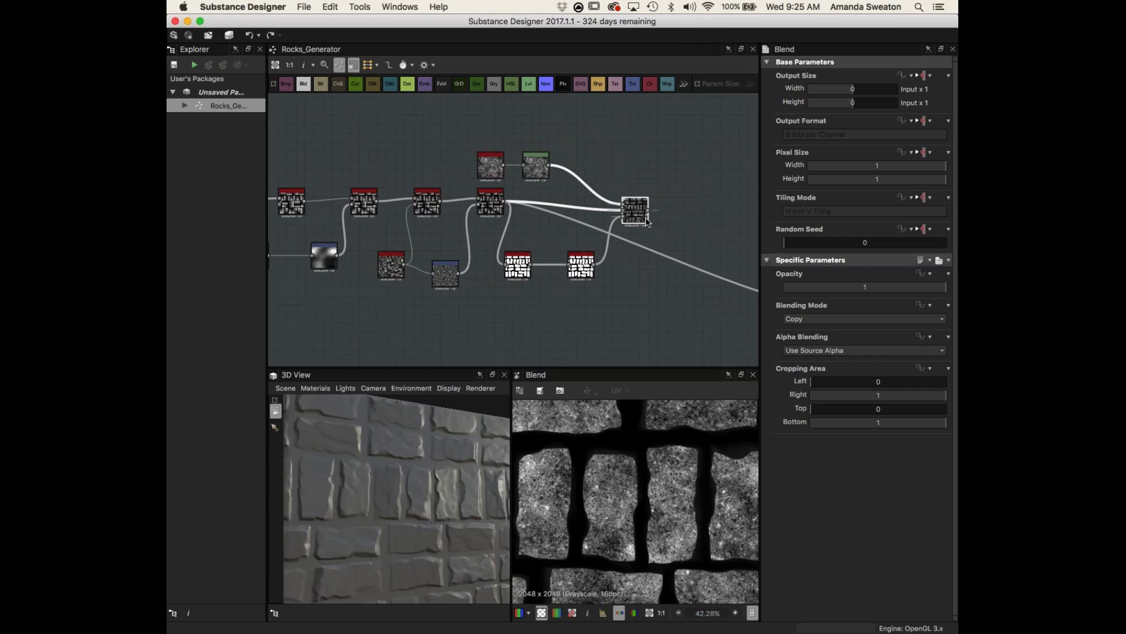
- Try the Multiply, Add (Linear Dodge) and Max (Lighten) blending modes on the Blend
{"action": "left_click", "coordinate": [827, 318]}
{"action": "left_click", "coordinate": [829, 344]}
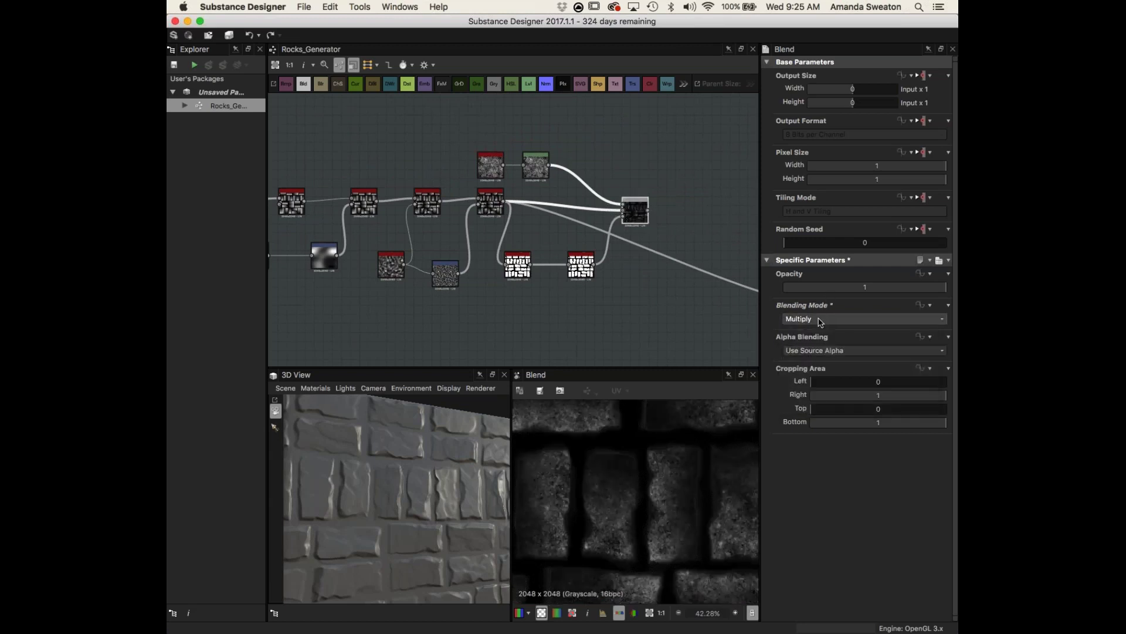
{"action": "left_click", "coordinate": [820, 320]}
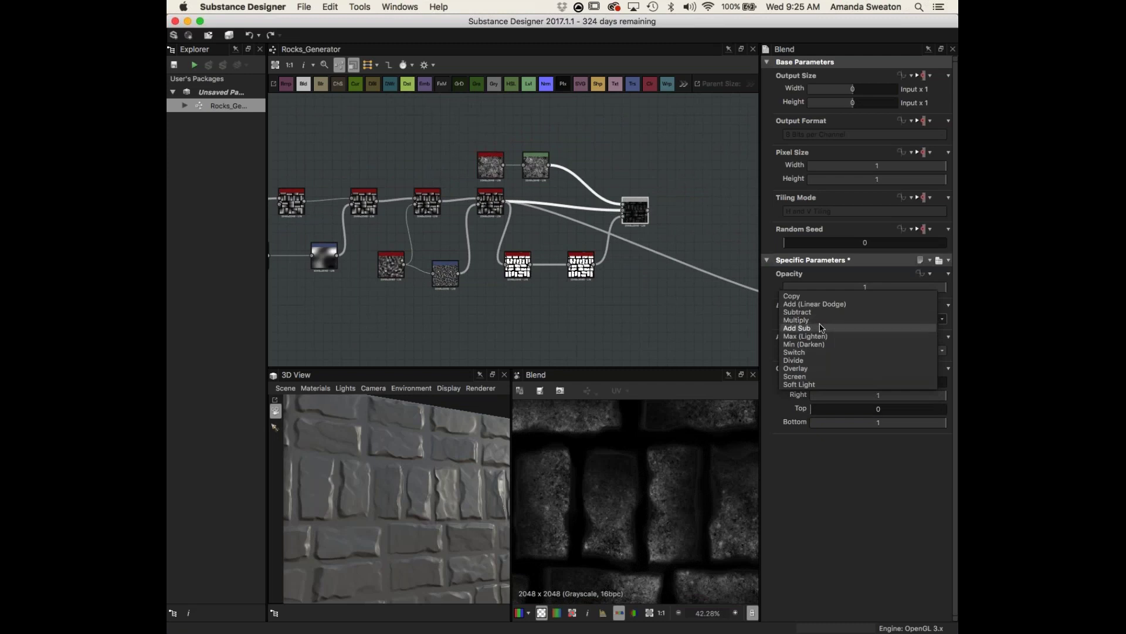
{"action": "left_click", "coordinate": [822, 304]}
{"action": "left_click", "coordinate": [827, 320]}
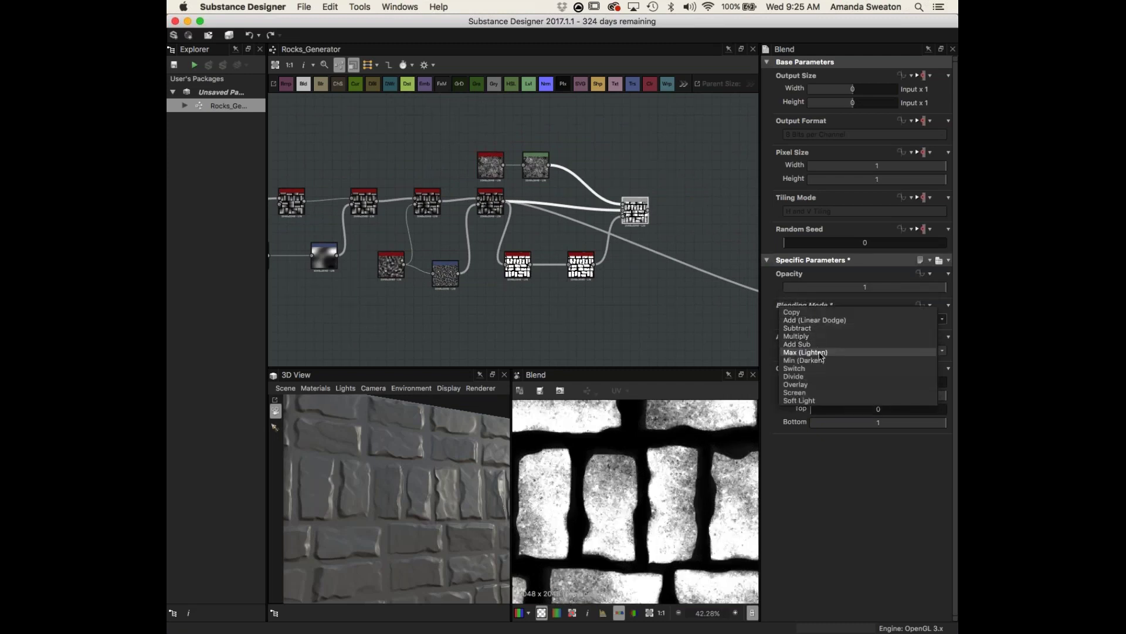
{"action": "left_click", "coordinate": [820, 352]}
- Set the Blend's blending mode to Overlay
{"action": "left_click", "coordinate": [826, 320]}
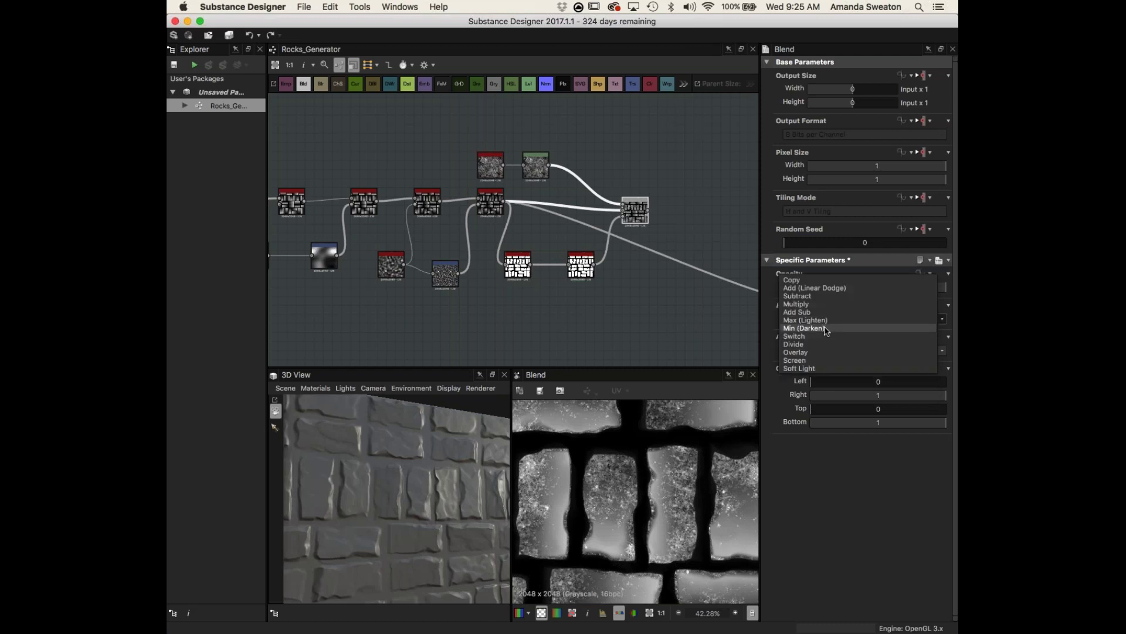
{"action": "left_click", "coordinate": [812, 352]}
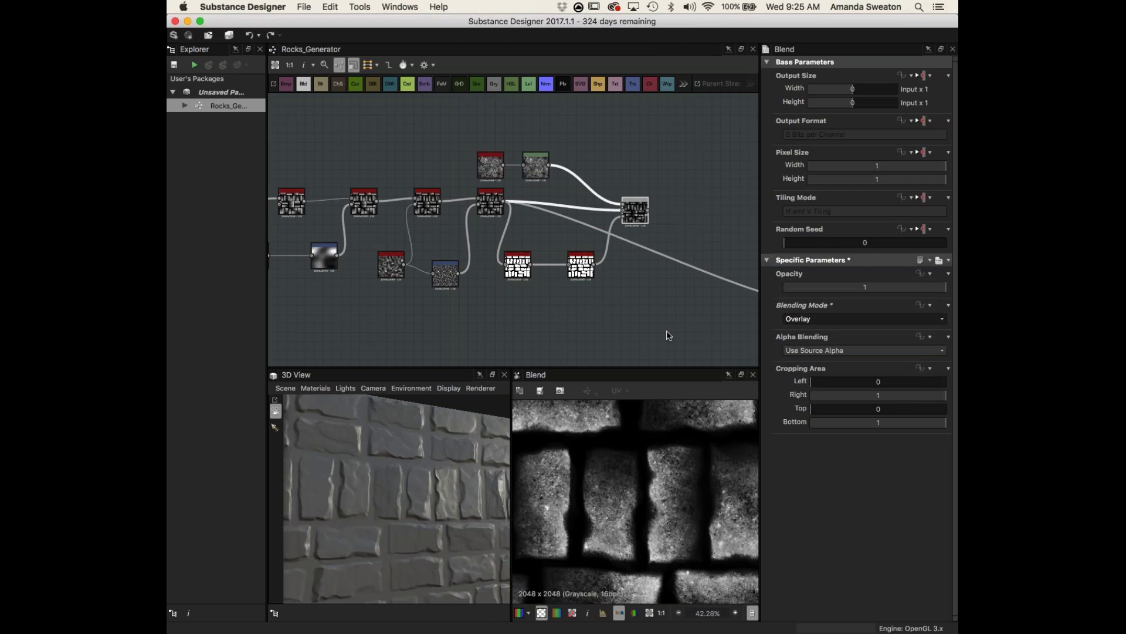
- Examine the Perlin noise nodes that drive the Slope Blur Grayscale chain
{"action": "scroll", "coordinate": [581, 299], "scroll_direction": "left", "scroll_amount": 5}
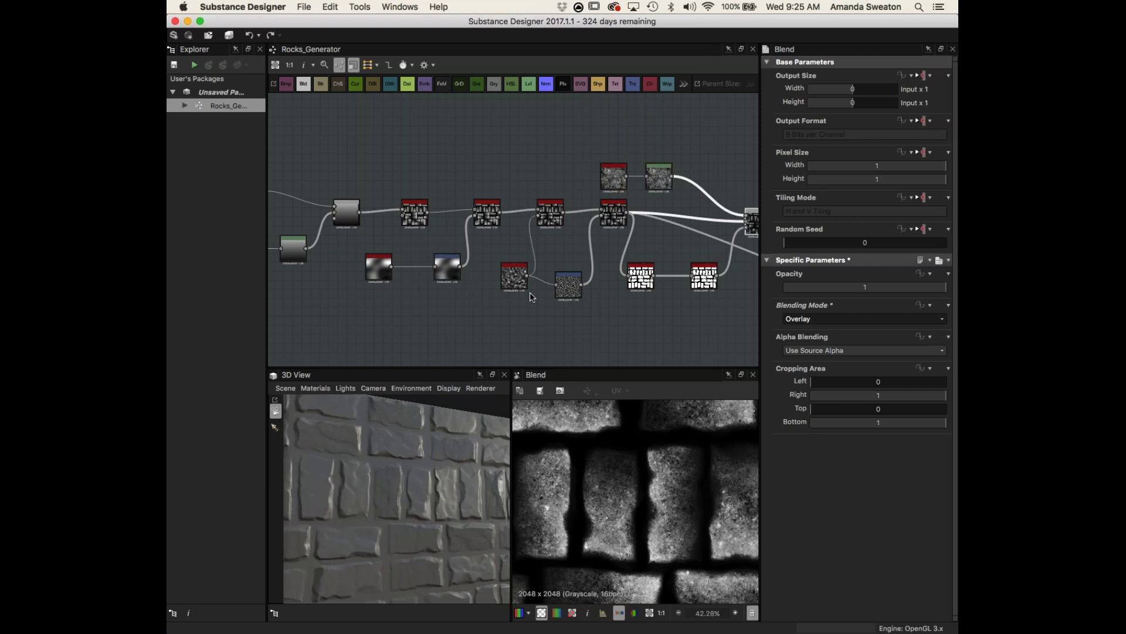
{"action": "double_click", "coordinate": [442, 276]}
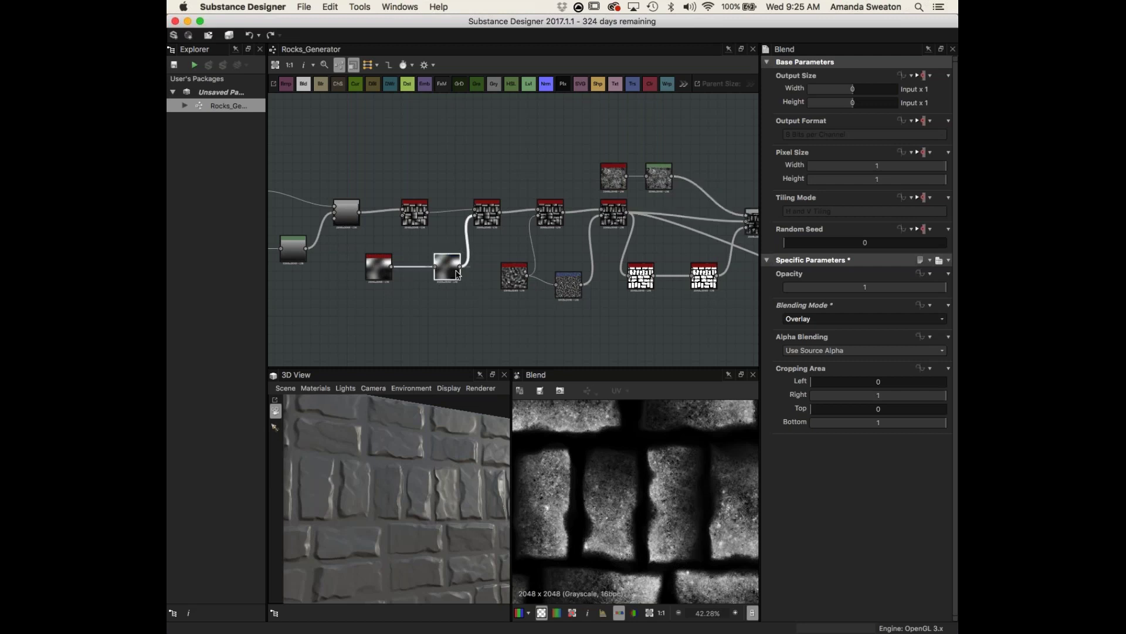
{"action": "left_click", "coordinate": [383, 275]}
{"action": "double_click", "coordinate": [382, 276]}
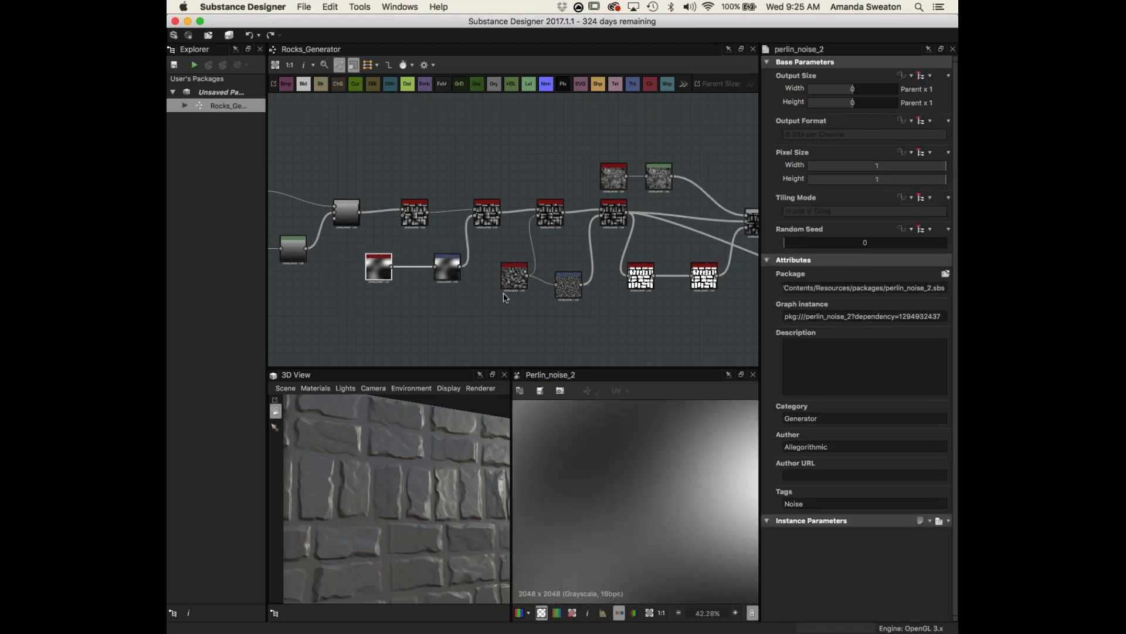
{"action": "double_click", "coordinate": [515, 285]}
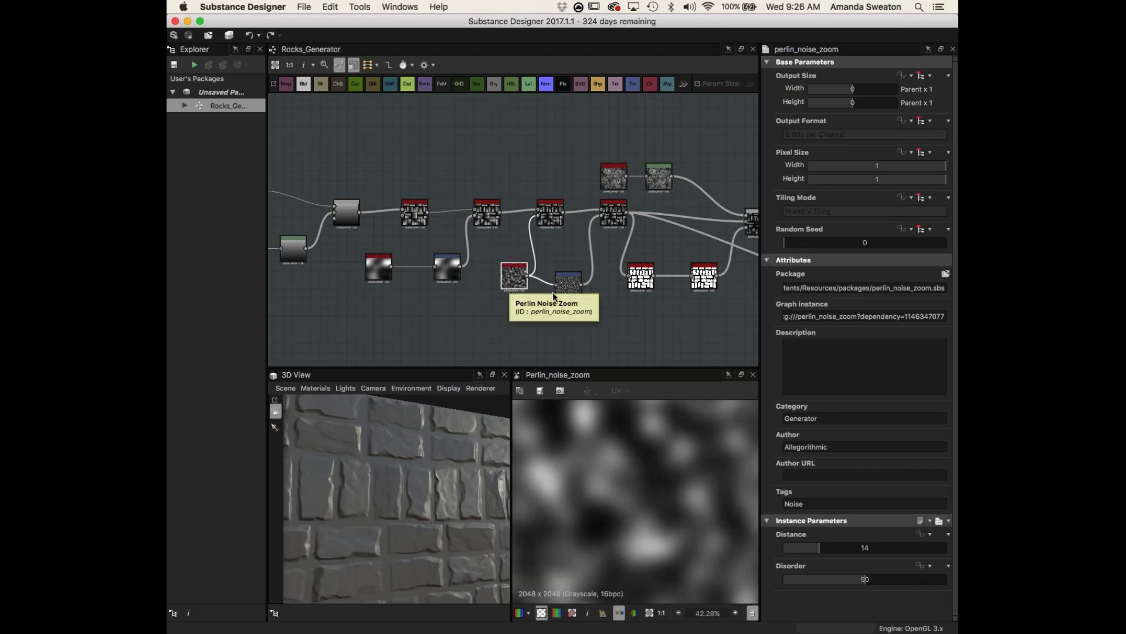
{"action": "middle_click_drag", "start_coordinate": [661, 322], "coordinate": [526, 317]}
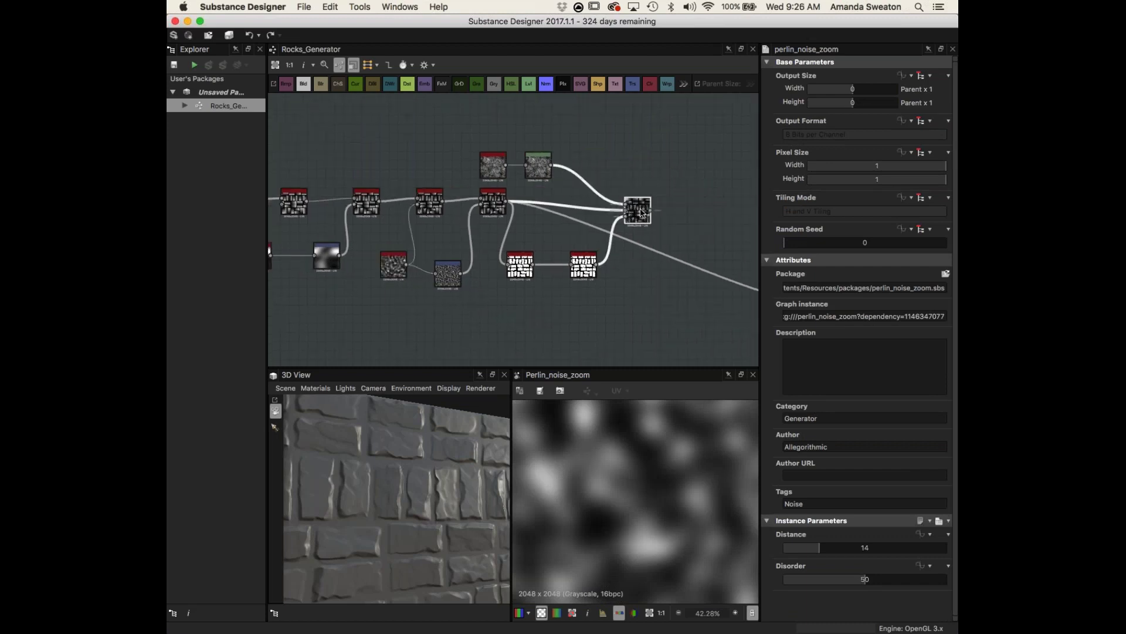
- Compare the last Slope Blur Grayscale and the Overlay Blend result with the Levels and BnW Spots 2 previews
{"action": "double_click", "coordinate": [493, 201]}
{"action": "double_click", "coordinate": [538, 166]}
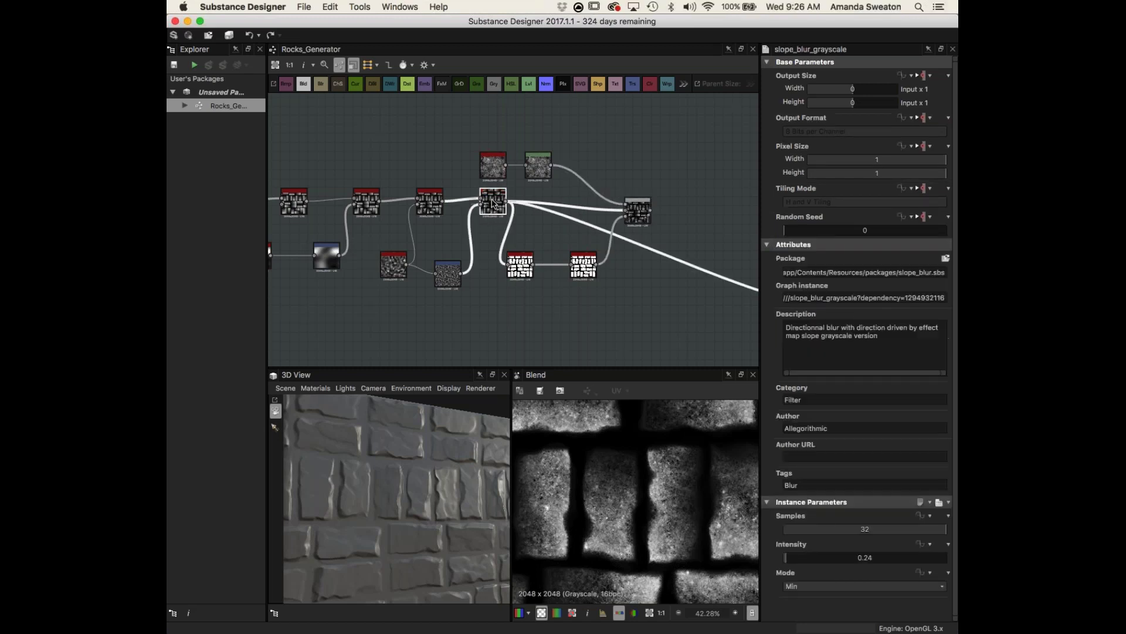
{"action": "double_click", "coordinate": [642, 216]}
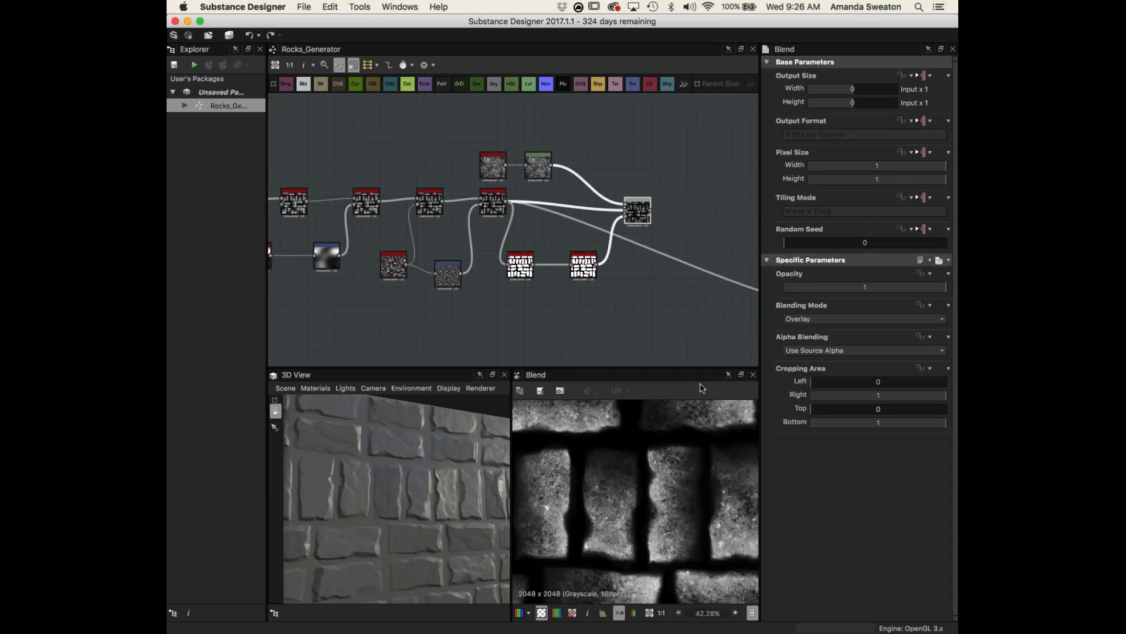
{"action": "middle_click_drag", "start_coordinate": [701, 252], "coordinate": [683, 264]}
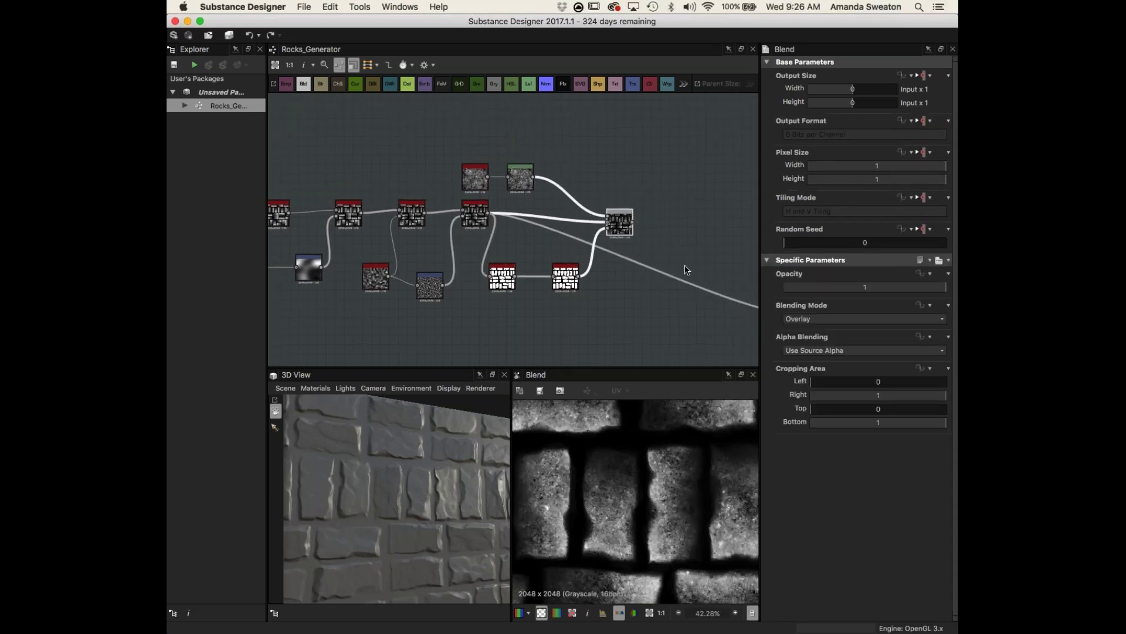
{"action": "double_click", "coordinate": [520, 178]}
{"action": "double_click", "coordinate": [474, 186]}
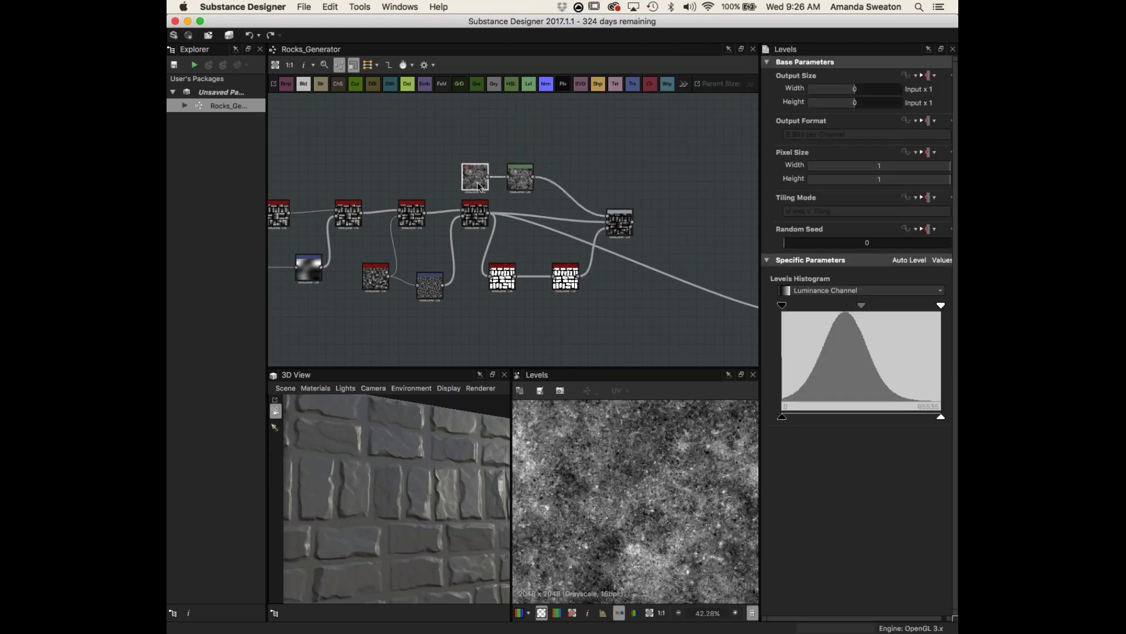
{"action": "double_click", "coordinate": [520, 177]}
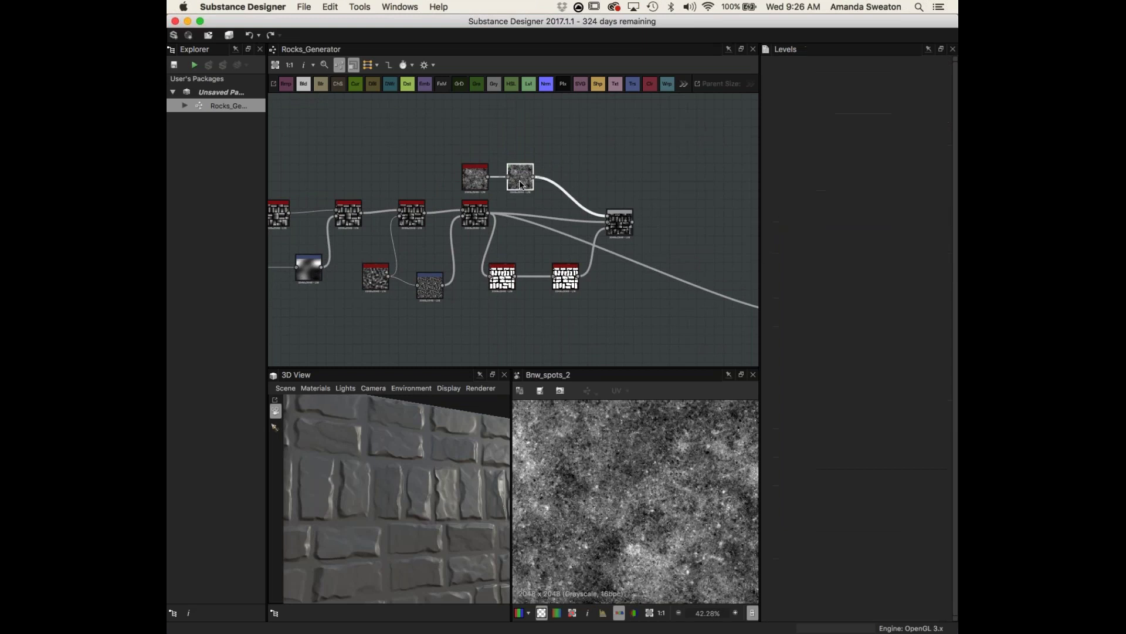
- Brighten the BnW Spots 2 detail through the Levels midtones, checking the effect in the Overlay Blend
{"action": "left_click_drag", "start_coordinate": [863, 309], "coordinate": [848, 307]}
{"action": "left_click", "coordinate": [617, 228]}
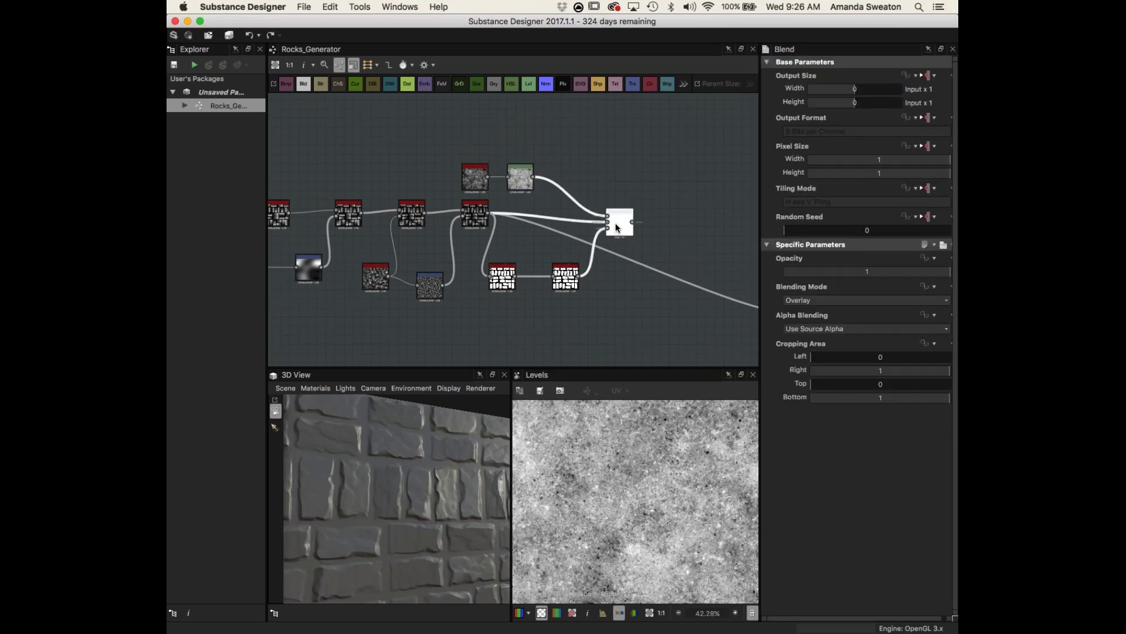
{"action": "double_click", "coordinate": [617, 227]}
{"action": "left_click", "coordinate": [520, 176]}
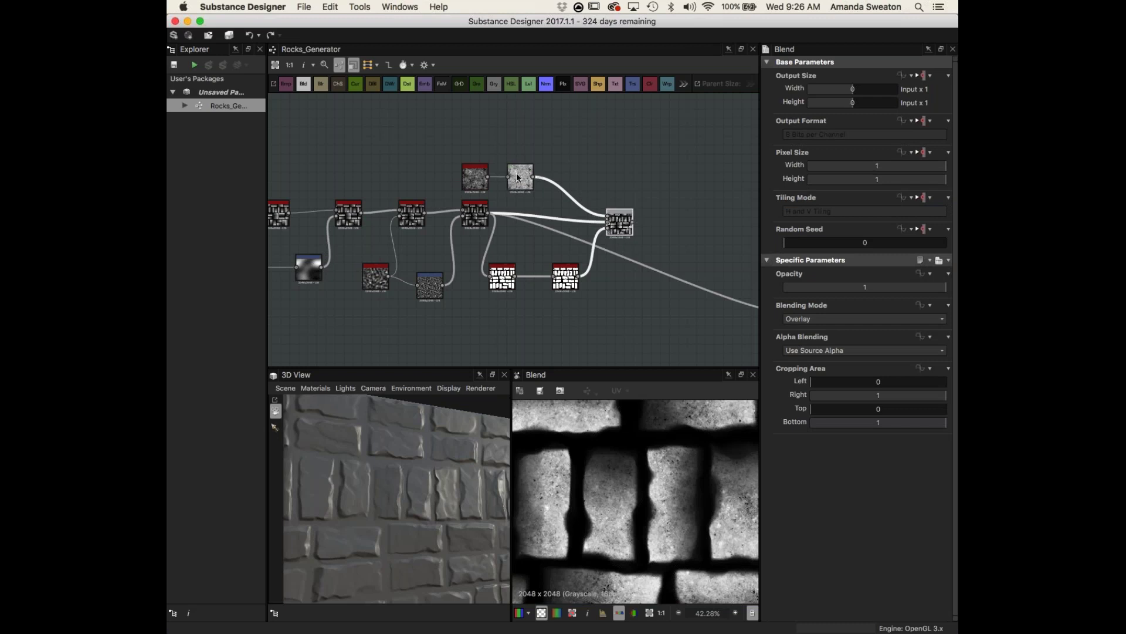
{"action": "left_click_drag", "start_coordinate": [848, 307], "coordinate": [841, 309]}
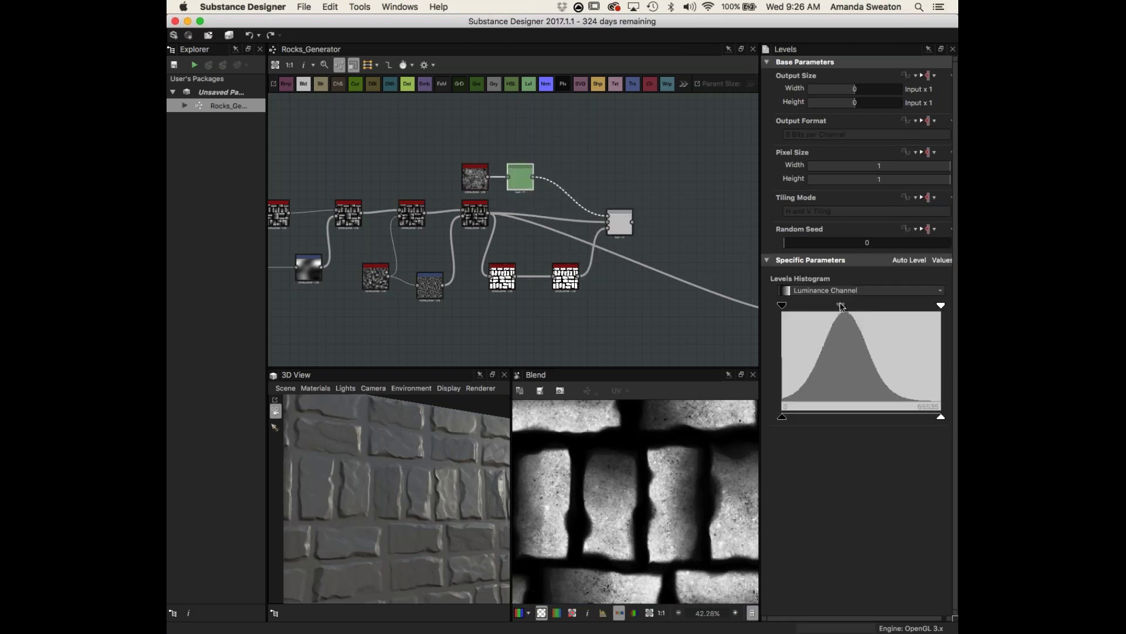
- Switch the Blend's blending mode to Multiply
{"action": "left_click", "coordinate": [620, 223]}
{"action": "left_click", "coordinate": [831, 319]}
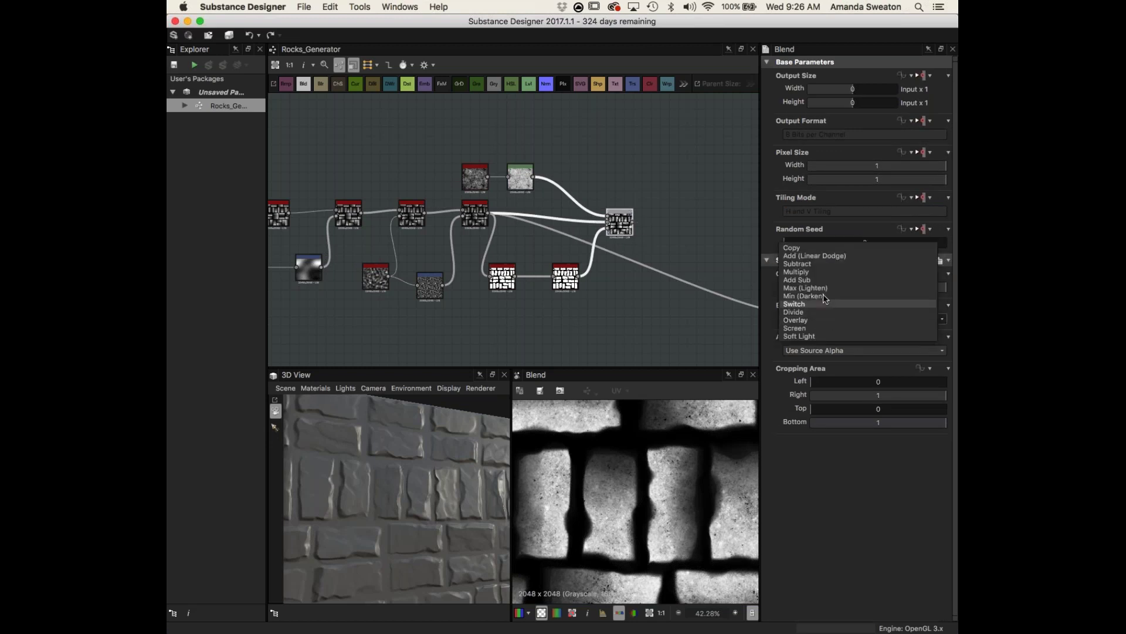
{"action": "left_click", "coordinate": [817, 272]}
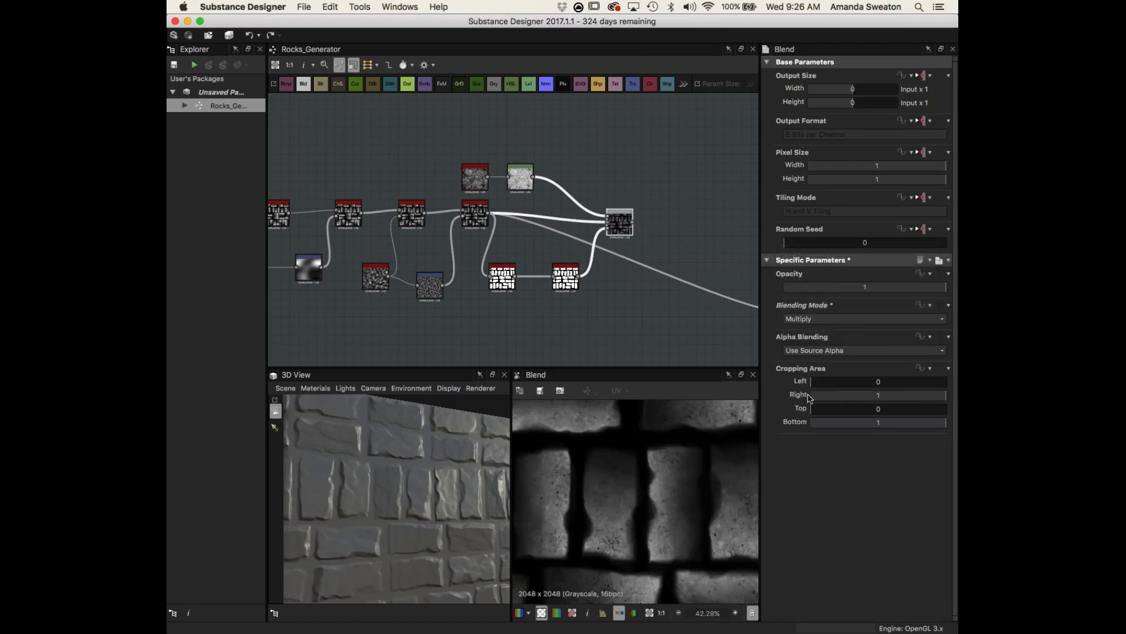
- Set the mask's Histogram Scan position to 0.97 and its contrast to 0.98
{"action": "scroll", "coordinate": [733, 496], "scroll_direction": "up", "scroll_amount": 1}
{"action": "left_click", "coordinate": [557, 278]}
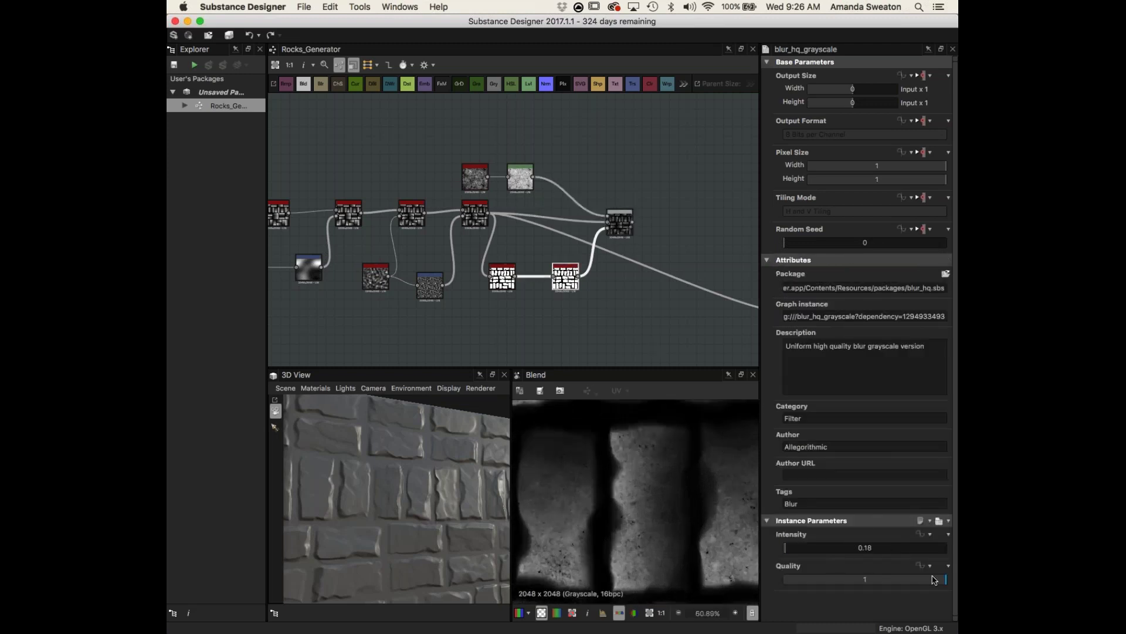
{"action": "left_click", "coordinate": [504, 274]}
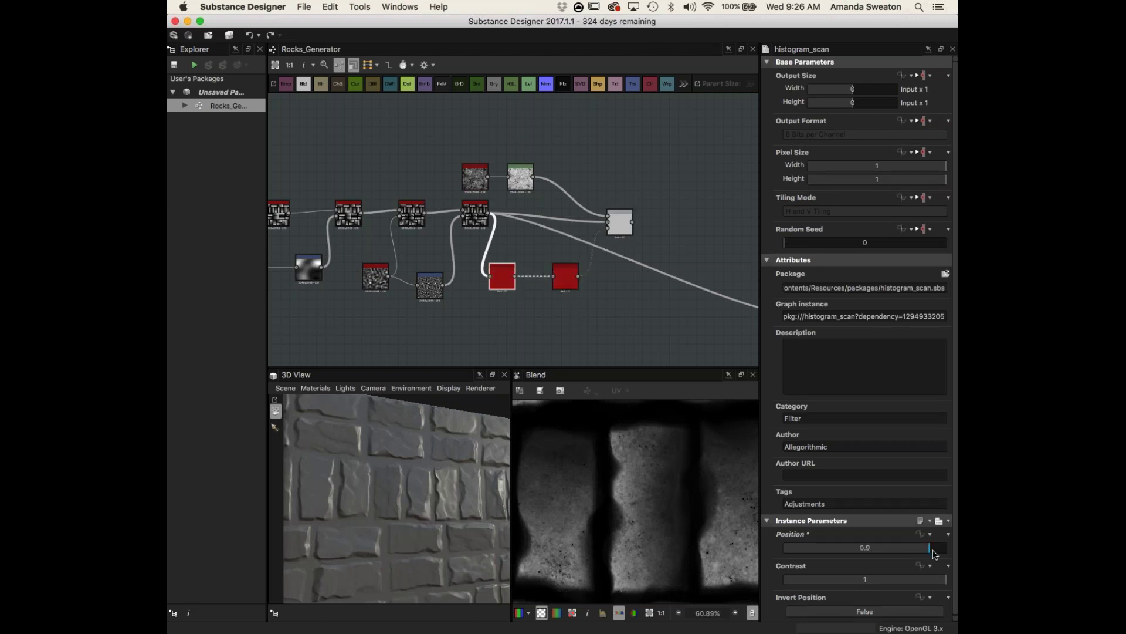
{"action": "left_click_drag", "start_coordinate": [920, 549], "coordinate": [937, 549]}
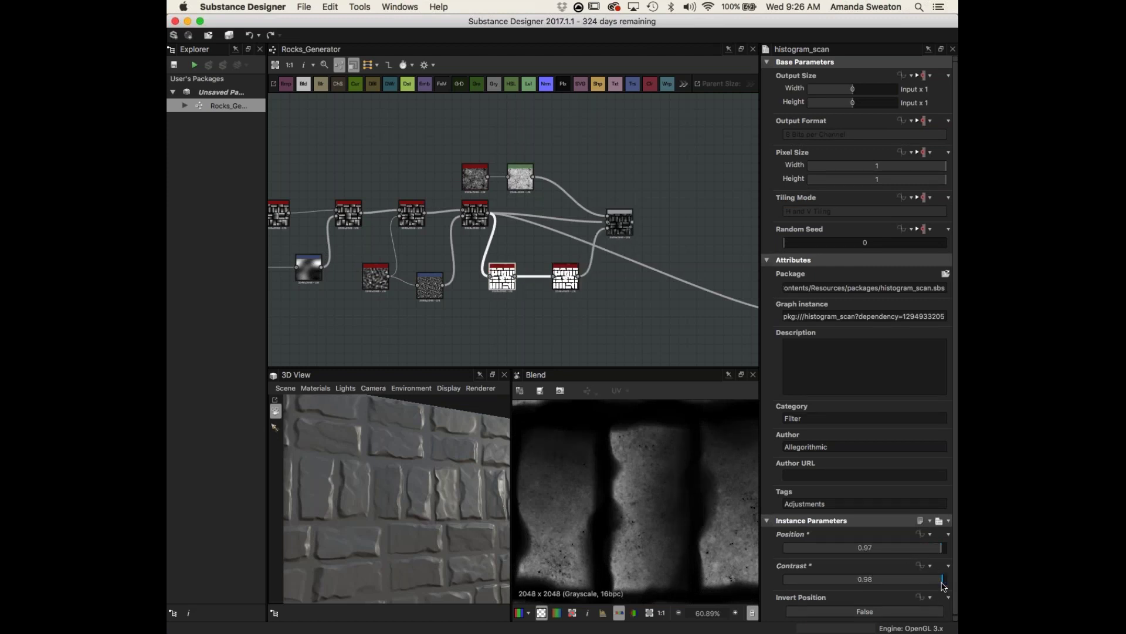
{"action": "left_click", "coordinate": [619, 222]}
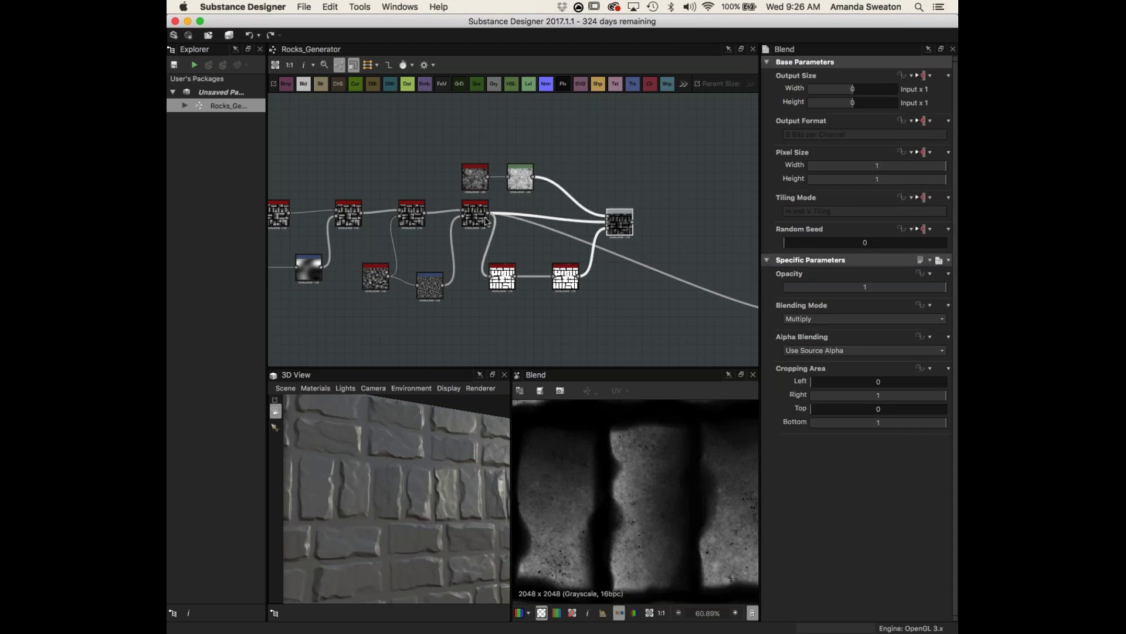
- Compare the last Slope Blur Grayscale output with the Multiply Blend result in the 2D preview
{"action": "left_click", "coordinate": [467, 219]}
{"action": "left_click", "coordinate": [620, 222]}
{"action": "left_click", "coordinate": [475, 215]}
{"action": "left_click", "coordinate": [619, 223]}
{"action": "left_click", "coordinate": [487, 221]}
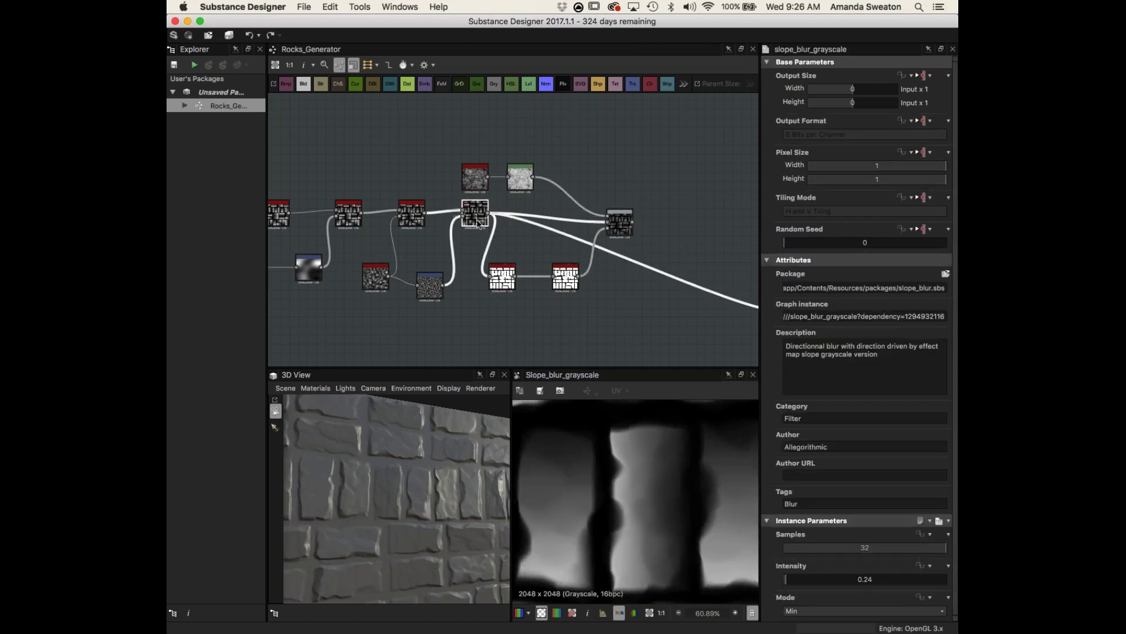
{"action": "left_click", "coordinate": [620, 231]}
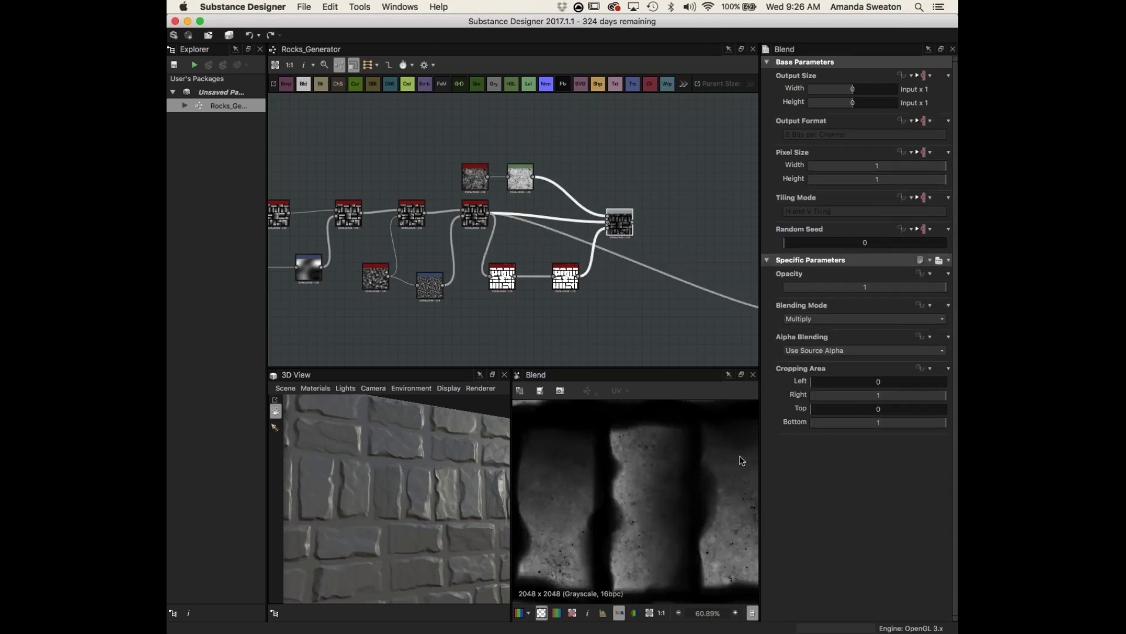
- Try feeding the Multiply Blend into the existing Normal node and check the rocks and the Levels output
{"action": "middle_click_drag", "start_coordinate": [617, 231], "coordinate": [386, 225]}
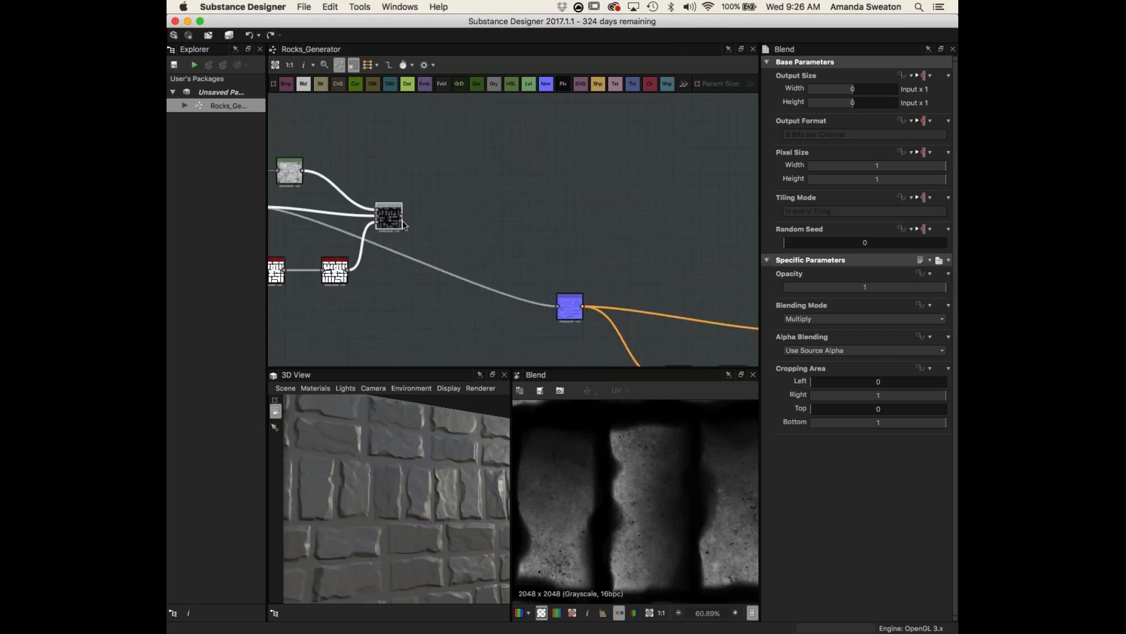
{"action": "left_click_drag", "start_coordinate": [403, 217], "coordinate": [557, 306]}
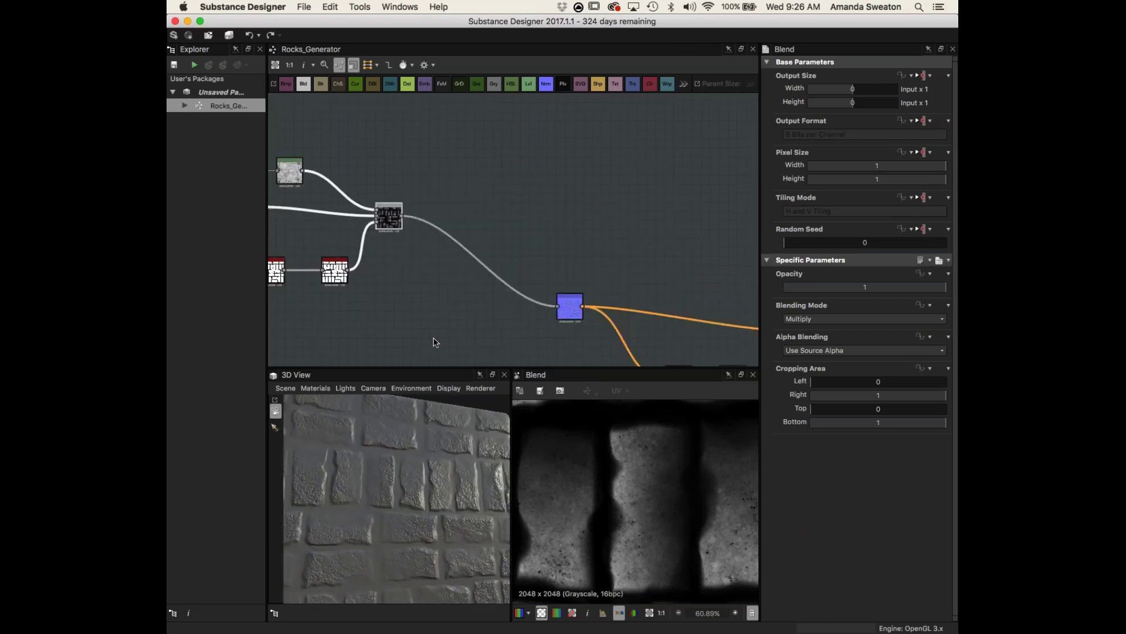
{"action": "middle_click_drag", "start_coordinate": [395, 278], "coordinate": [516, 281]}
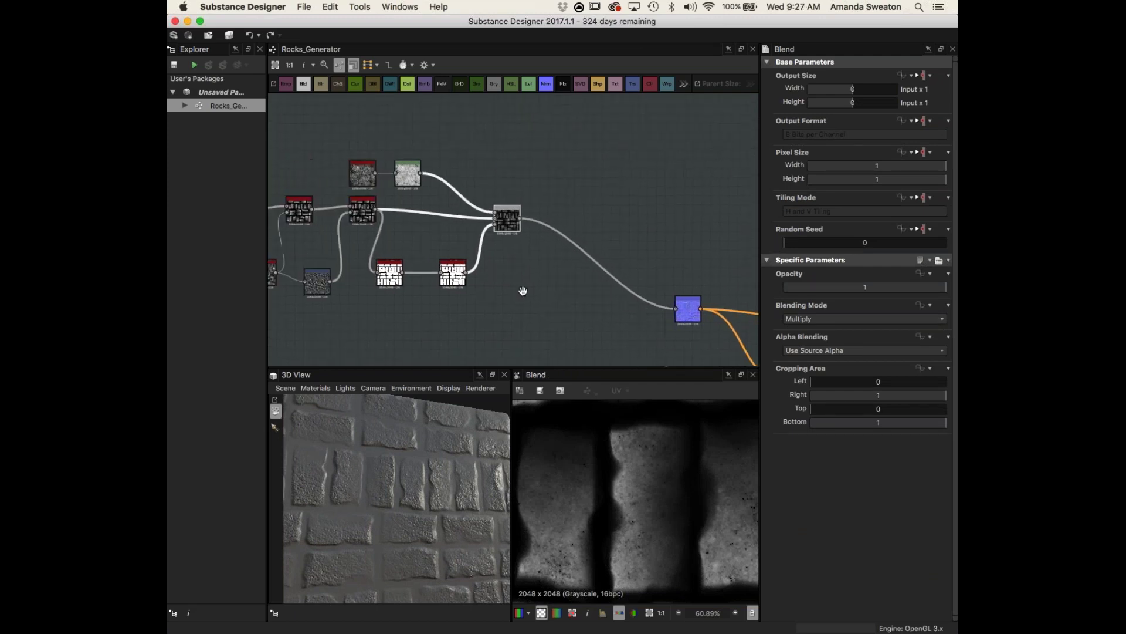
{"action": "left_click", "coordinate": [409, 173]}
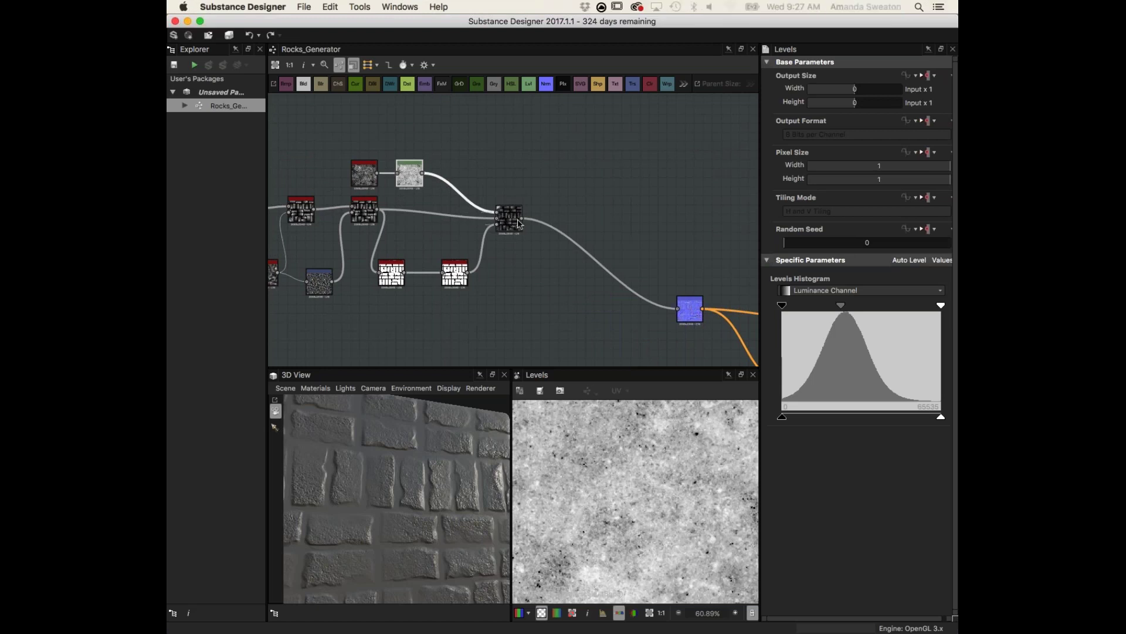
{"action": "left_click", "coordinate": [557, 298]}
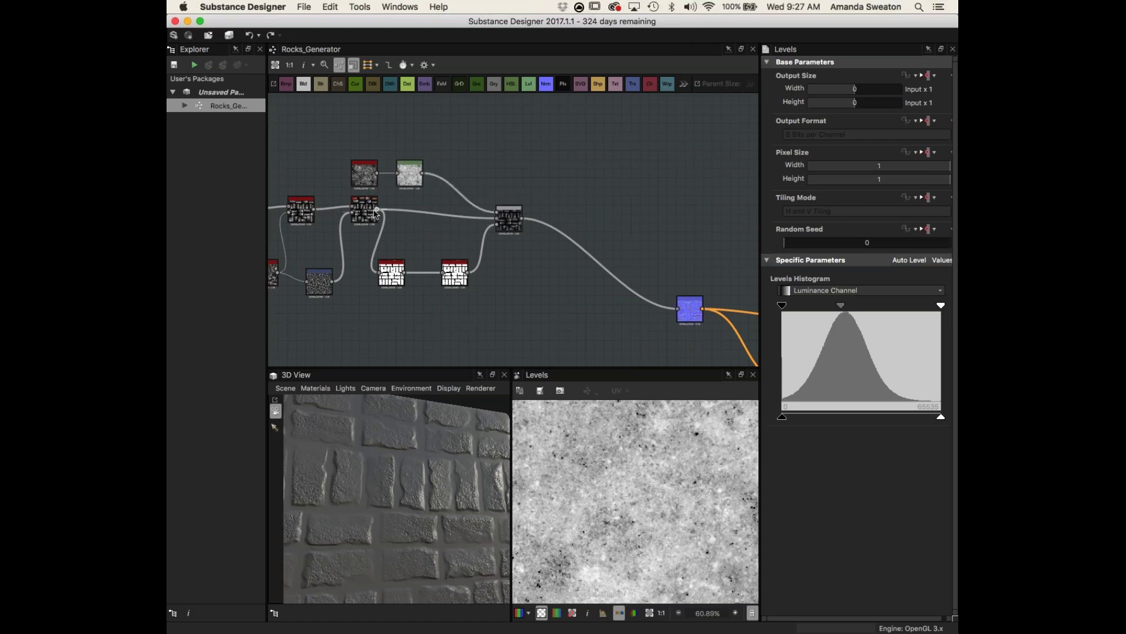
- Reconnect the last Slope Blur Grayscale to the existing Normal node and delete the Multiply Blend
{"action": "left_click_drag", "start_coordinate": [378, 210], "coordinate": [678, 308]}
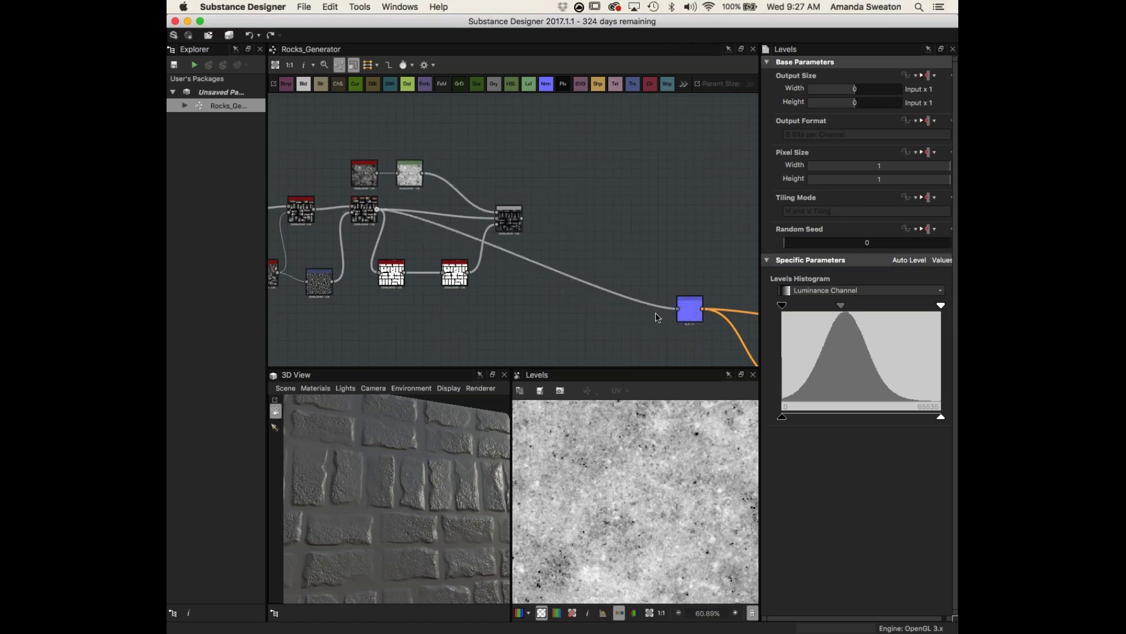
{"action": "left_click", "coordinate": [516, 220]}
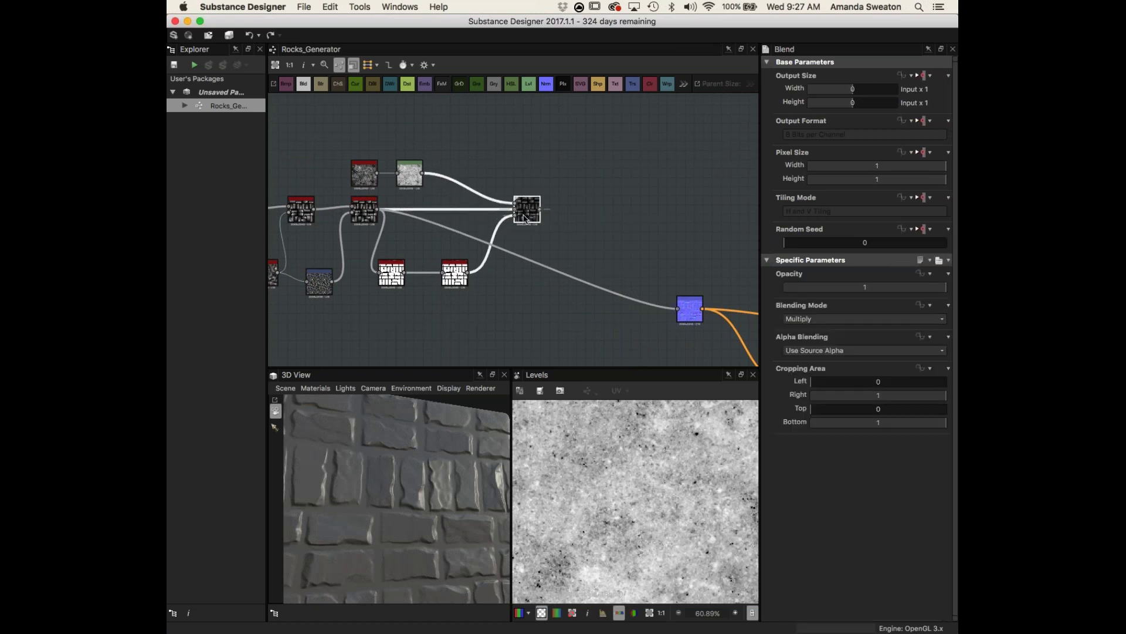
{"action": "key", "text": "Delete"}
- Add a new Blend node with the Levels detail as input and the blurred brick mask as its opacity
{"action": "key", "text": "space"}
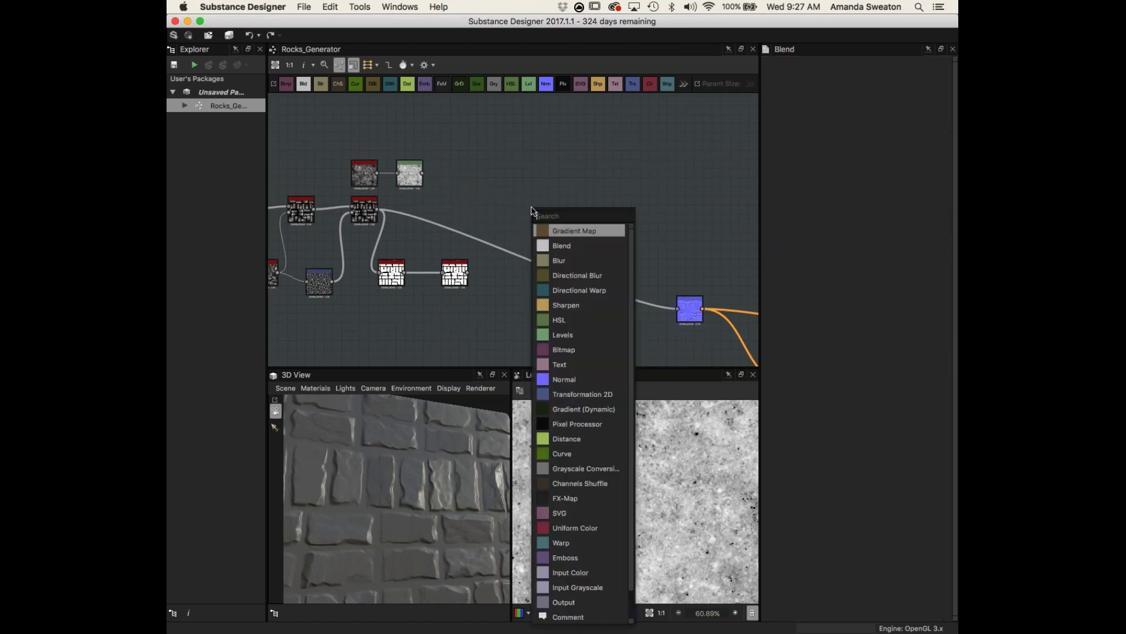
{"action": "type", "text": "ble"}
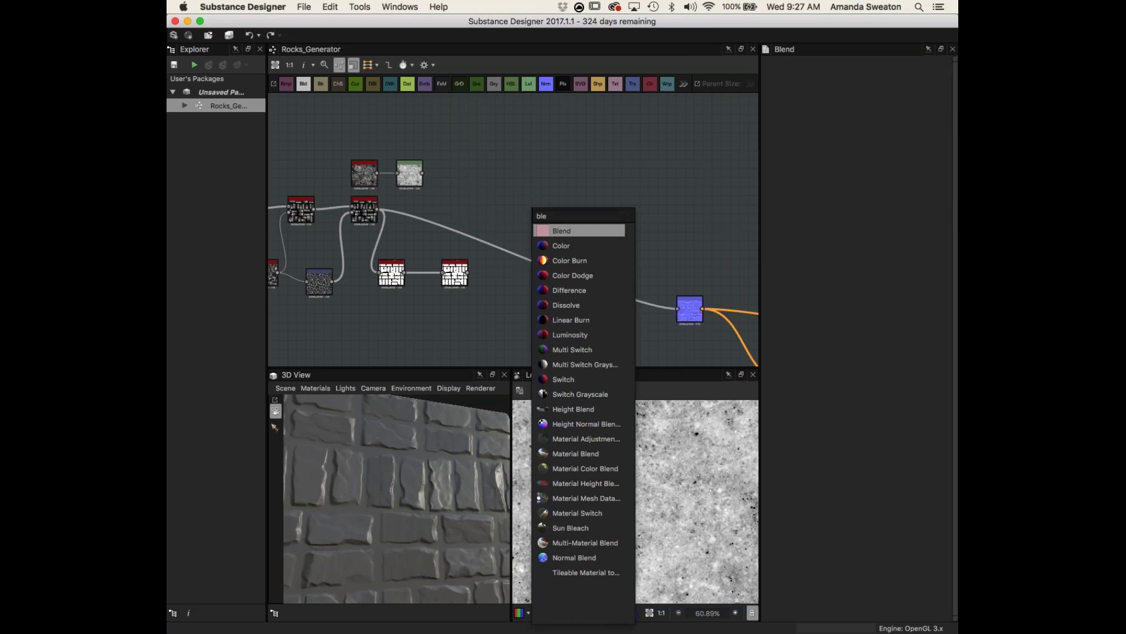
{"action": "left_click", "coordinate": [571, 235]}
{"action": "left_click_drag", "start_coordinate": [521, 214], "coordinate": [478, 176]}
{"action": "left_click_drag", "start_coordinate": [467, 273], "coordinate": [479, 188]}
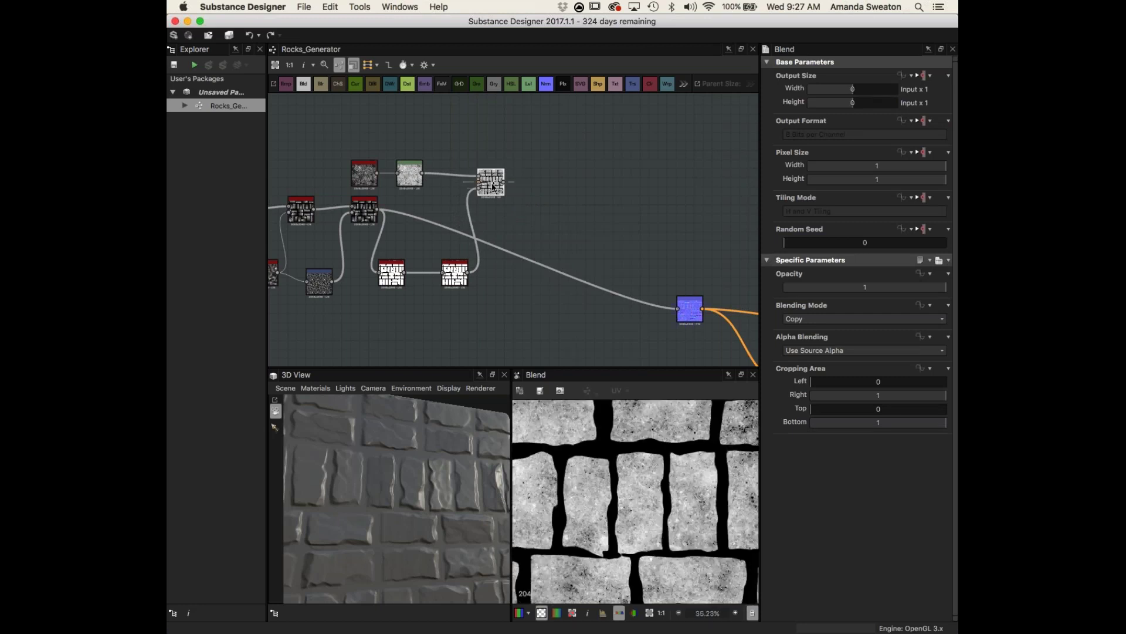
- Add a Normal node after the masked detail Blend and set its intensity to 0.35
{"action": "key", "text": "space"}
{"action": "type", "text": "no"}
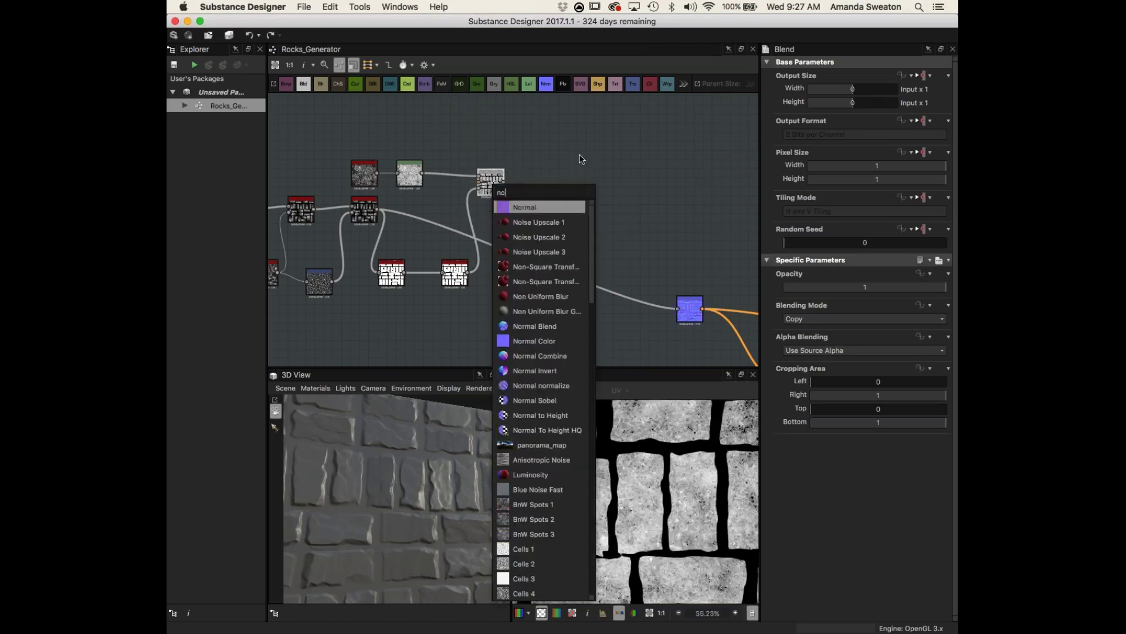
{"action": "key", "text": "Escape"}
{"action": "key", "text": "space"}
{"action": "type", "text": "norm"}
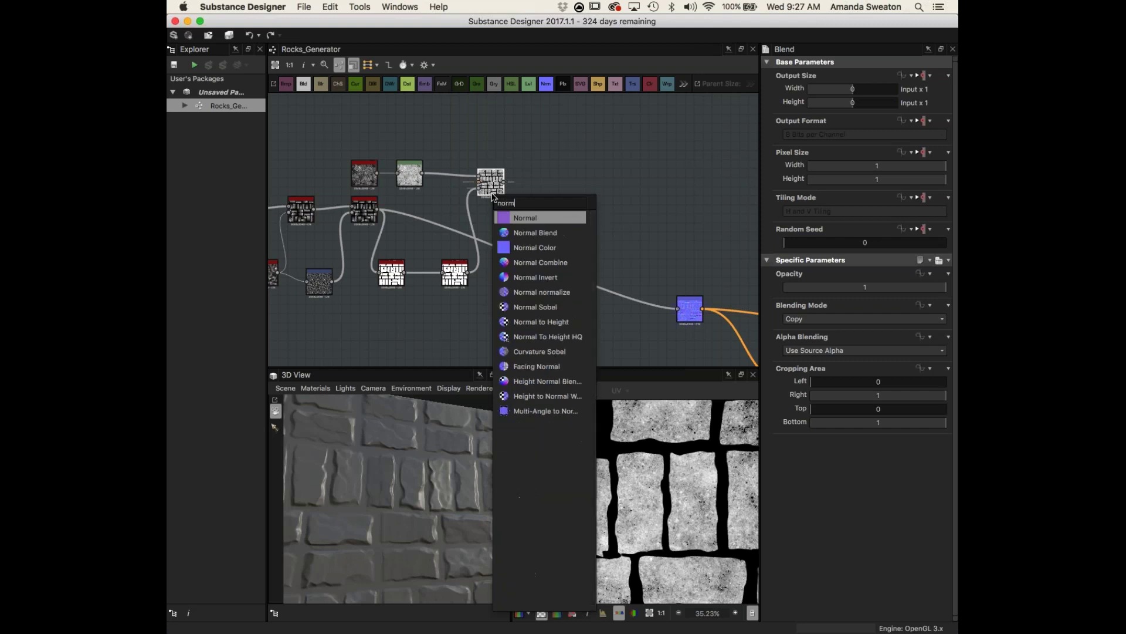
{"action": "left_click", "coordinate": [525, 219]}
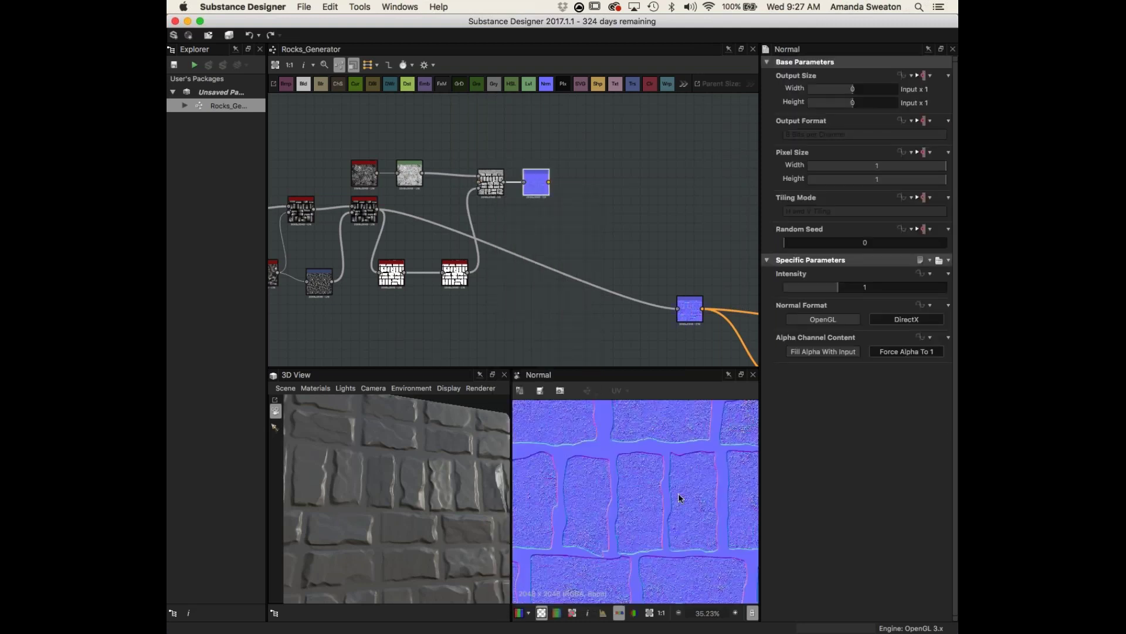
{"action": "left_click_drag", "start_coordinate": [833, 292], "coordinate": [804, 290]}
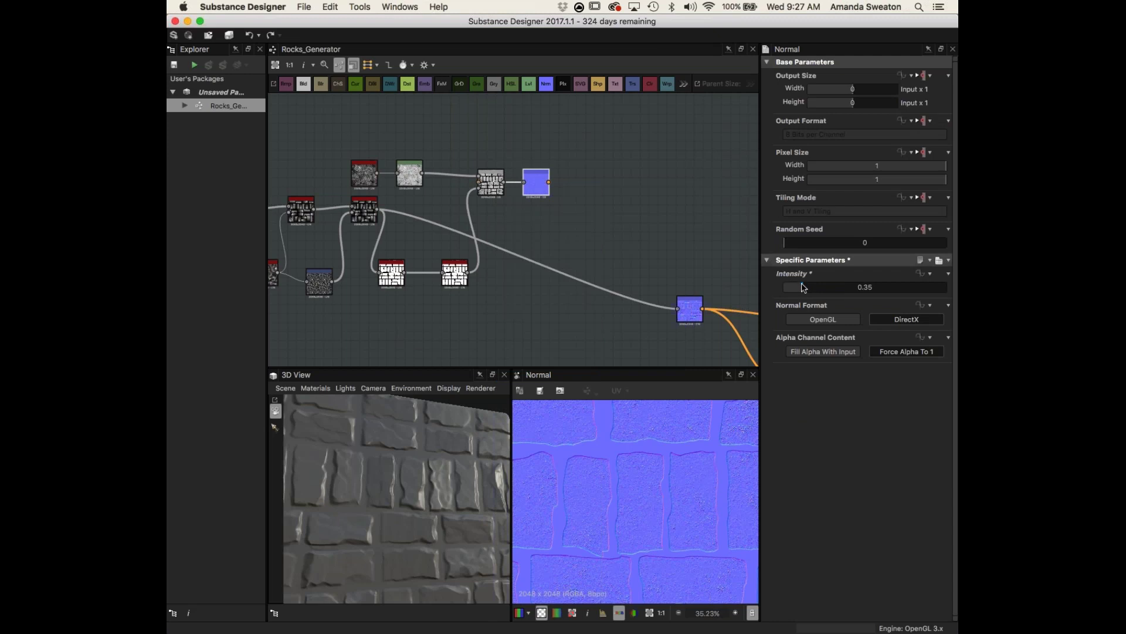
- Add another Normal node below the mask nodes and feed it from the last Slope Blur Grayscale
{"action": "double_click", "coordinate": [370, 220]}
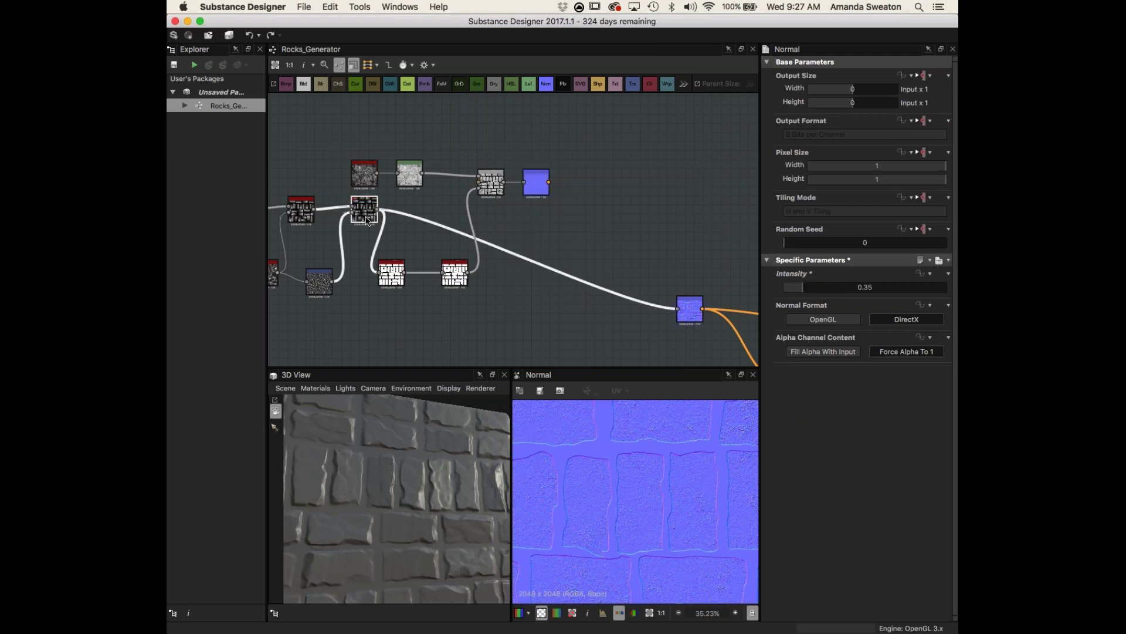
{"action": "left_click", "coordinate": [521, 327]}
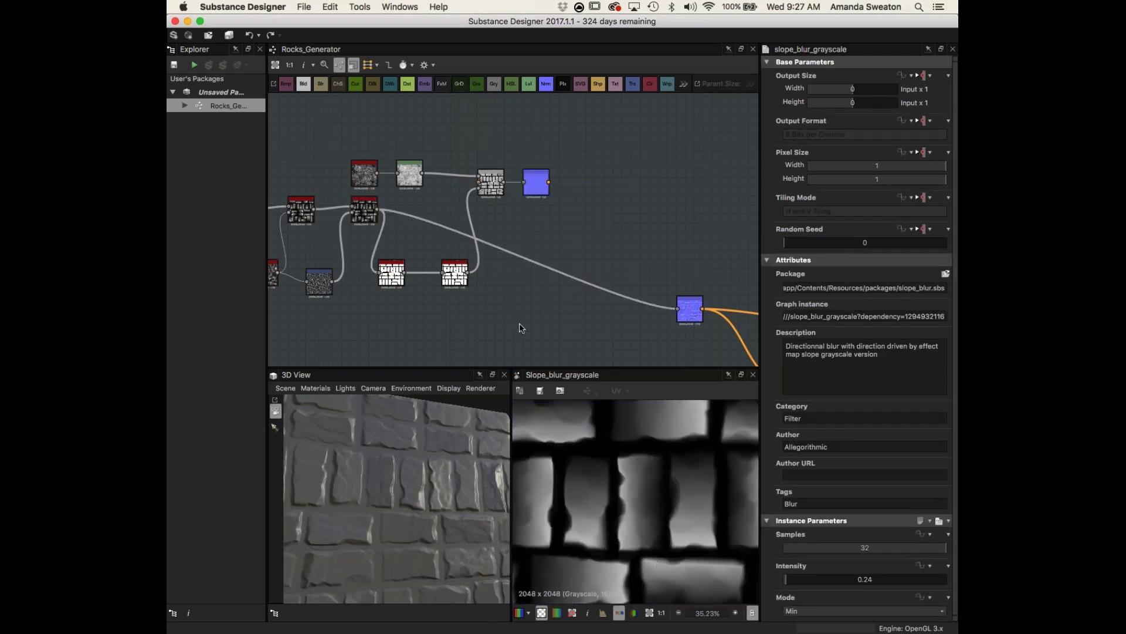
{"action": "key", "text": "space"}
{"action": "type", "text": "nor"}
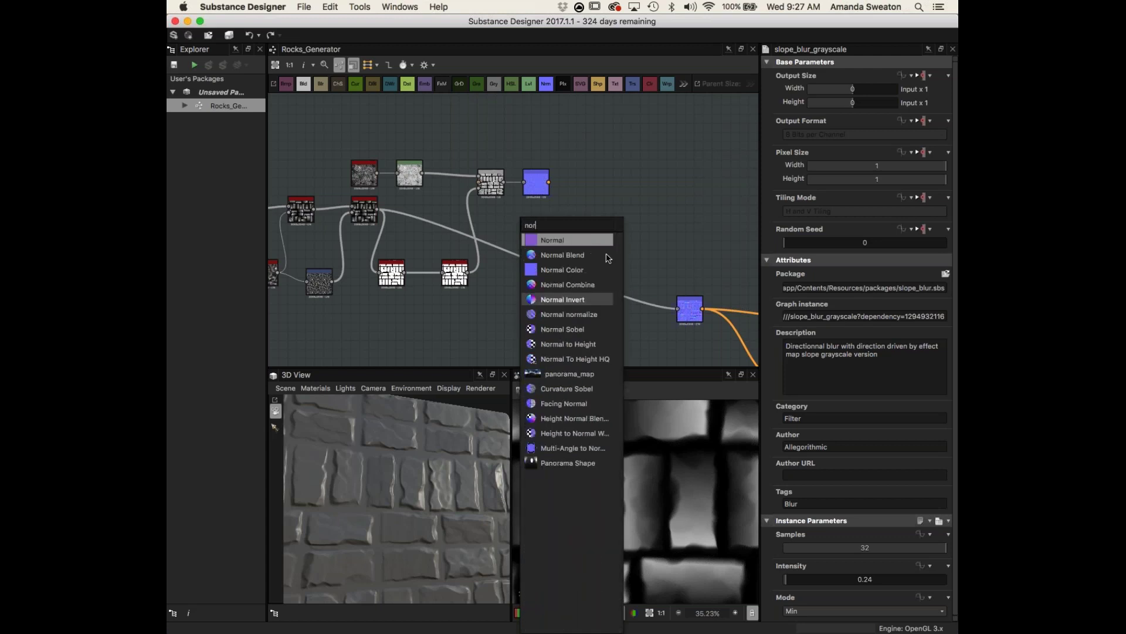
{"action": "left_click", "coordinate": [554, 240]}
{"action": "left_click_drag", "start_coordinate": [377, 209], "coordinate": [507, 327]}
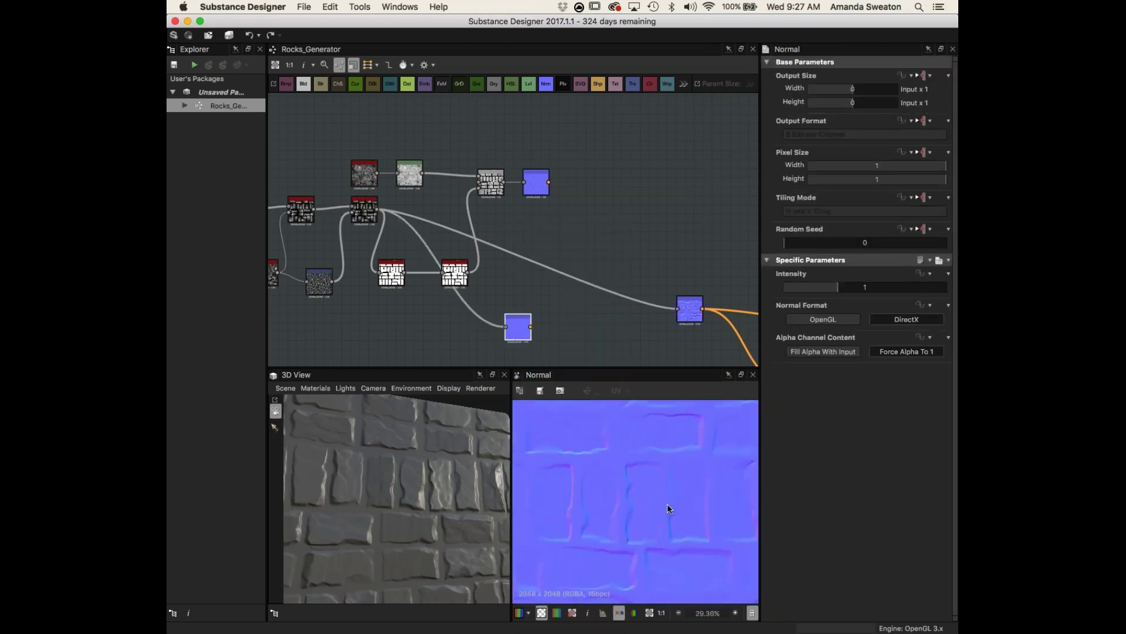
- Set the new rock-shape Normal node's intensity to 12 and align it beneath the detail Normal node
{"action": "left_click_drag", "start_coordinate": [850, 286], "coordinate": [862, 289]}
{"action": "double_click", "coordinate": [863, 290]}
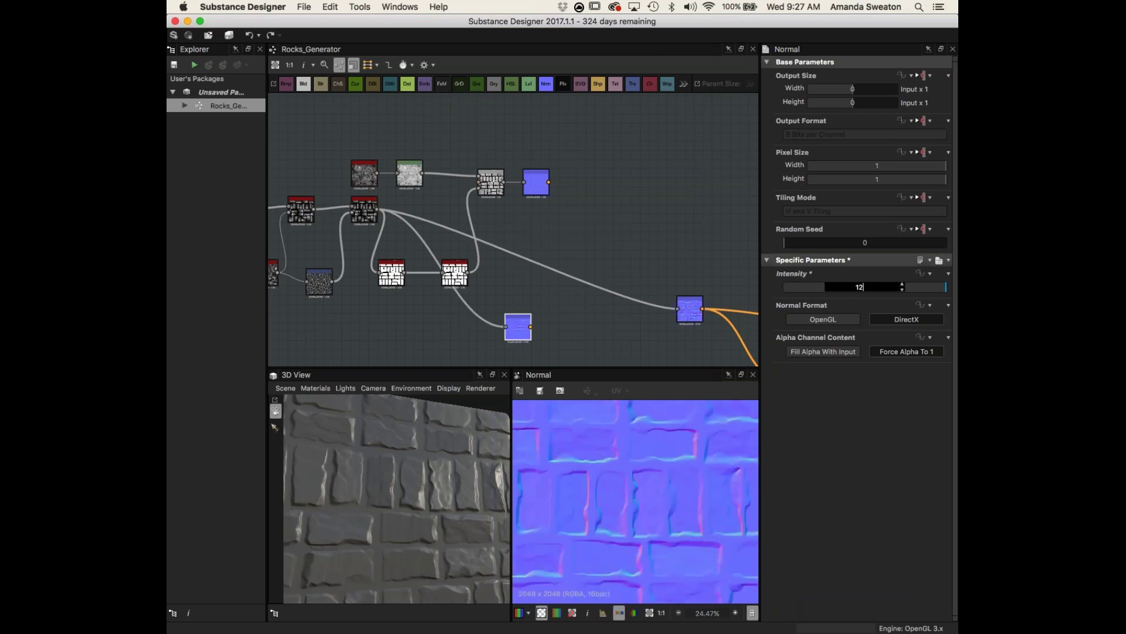
{"action": "key", "text": "Return"}
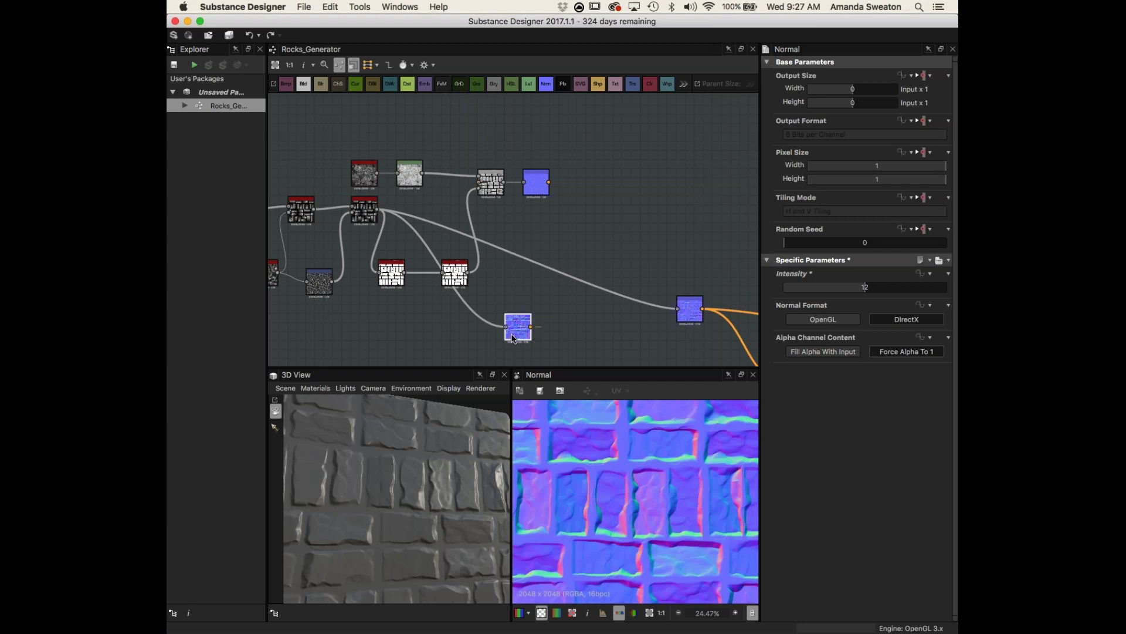
{"action": "left_click_drag", "start_coordinate": [518, 326], "coordinate": [536, 323]}
- Add a Normal Combine node and connect both the rock-shape and the detail Normal nodes to it
{"action": "key", "text": "space"}
{"action": "type", "text": "norm"}
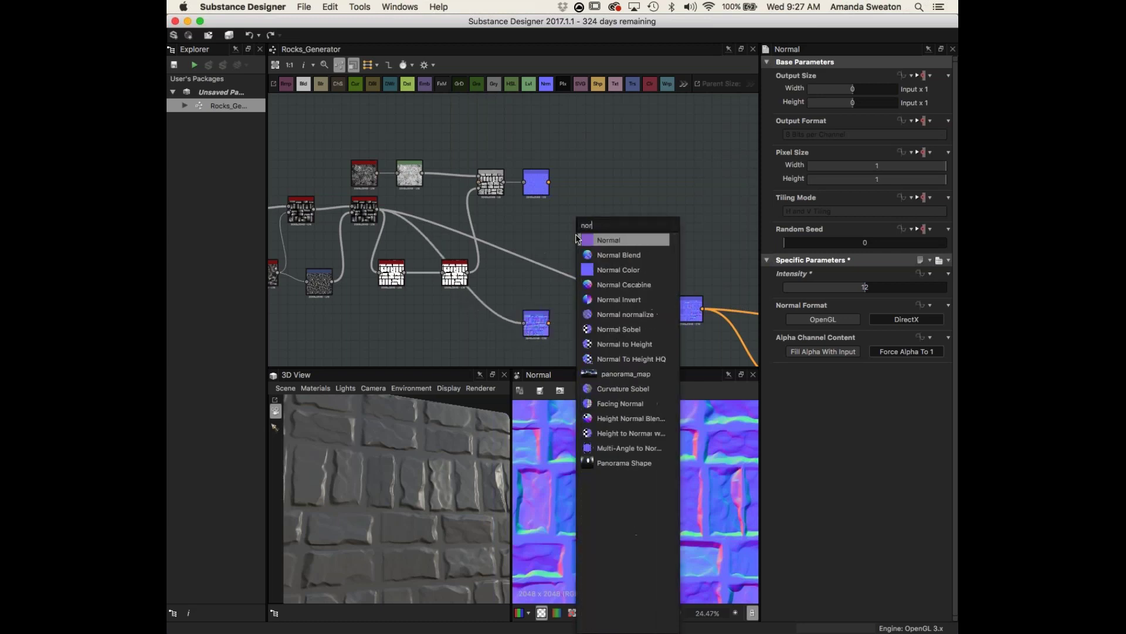
{"action": "left_click", "coordinate": [613, 287]}
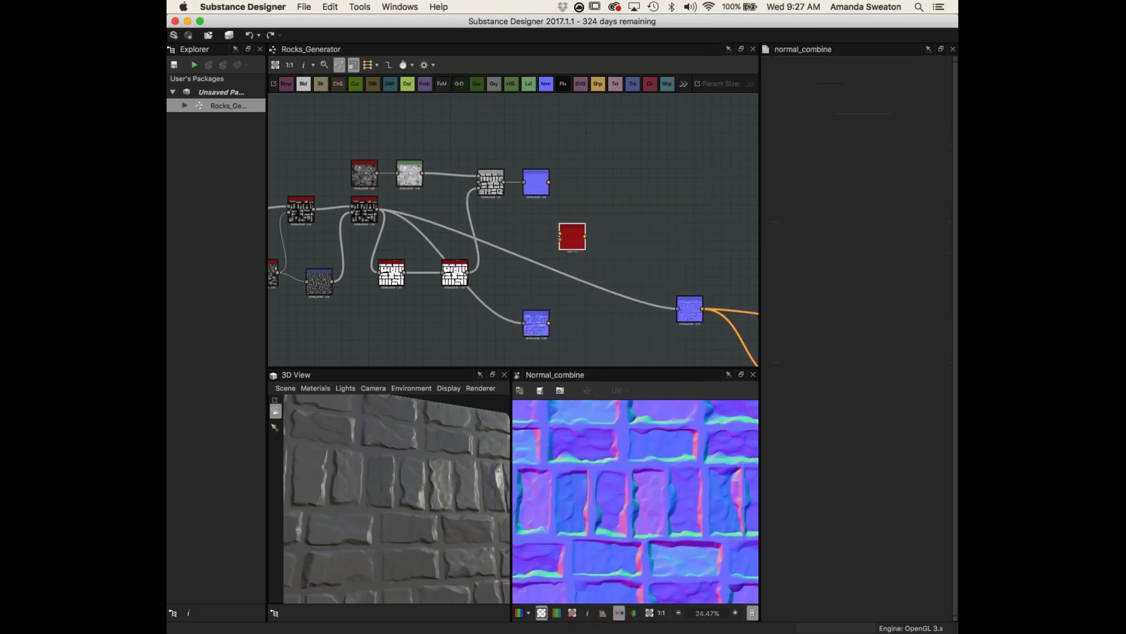
{"action": "scroll", "coordinate": [562, 308], "scroll_direction": "up", "scroll_amount": 4}
{"action": "left_click_drag", "start_coordinate": [575, 223], "coordinate": [572, 318]}
{"action": "scroll", "coordinate": [574, 234], "scroll_direction": "down", "scroll_amount": 3}
{"action": "left_click_drag", "start_coordinate": [556, 172], "coordinate": [572, 284]}
- Connect the Normal Combine node's output to the graph's Normal output node
{"action": "scroll", "coordinate": [690, 533], "scroll_direction": "up", "scroll_amount": 3}
{"action": "middle_click_drag", "start_coordinate": [704, 289], "coordinate": [476, 228]}
{"action": "scroll", "coordinate": [626, 273], "scroll_direction": "down", "scroll_amount": 3}
{"action": "scroll", "coordinate": [505, 240], "scroll_direction": "up", "scroll_amount": 3}
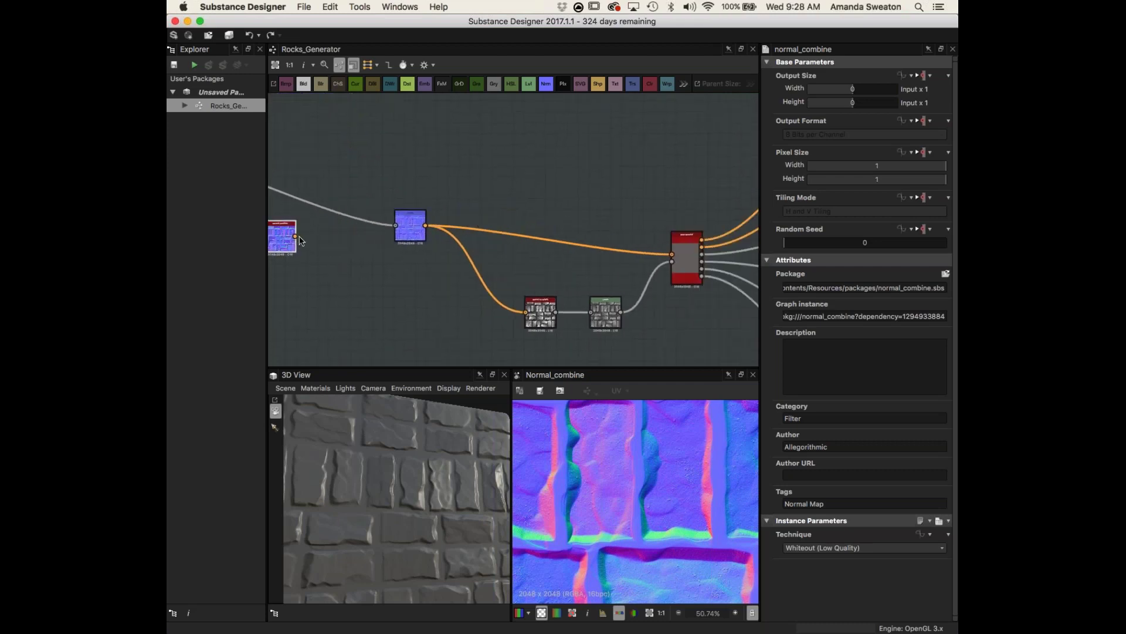
{"action": "scroll", "coordinate": [622, 213], "scroll_direction": "down", "scroll_amount": 3}
{"action": "middle_click_drag", "start_coordinate": [621, 212], "coordinate": [540, 216]}
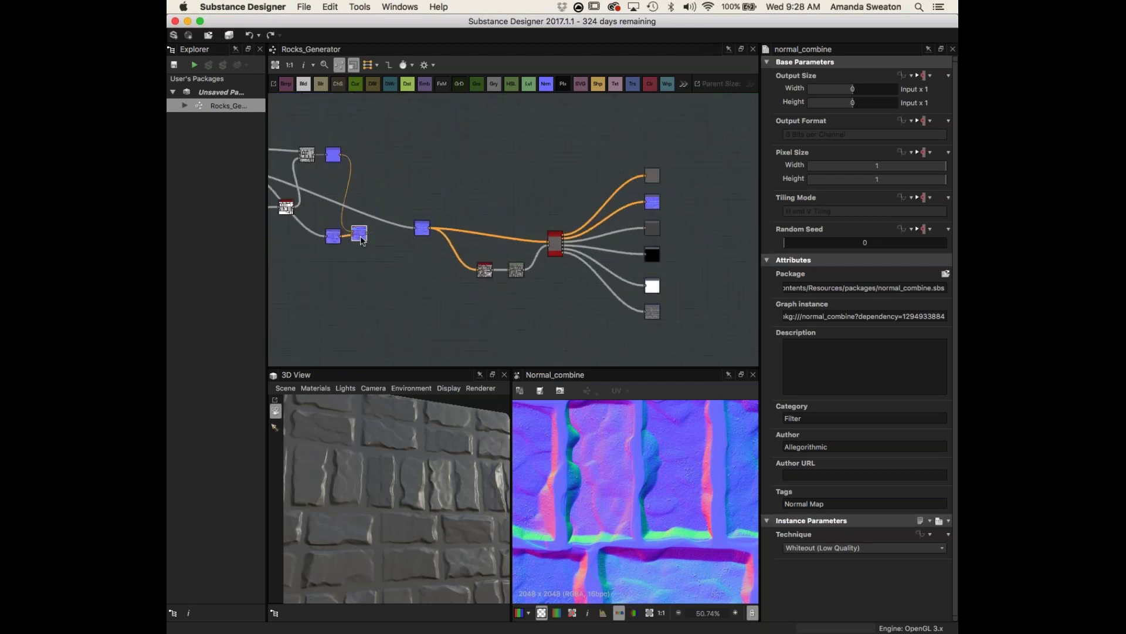
{"action": "double_click", "coordinate": [555, 242]}
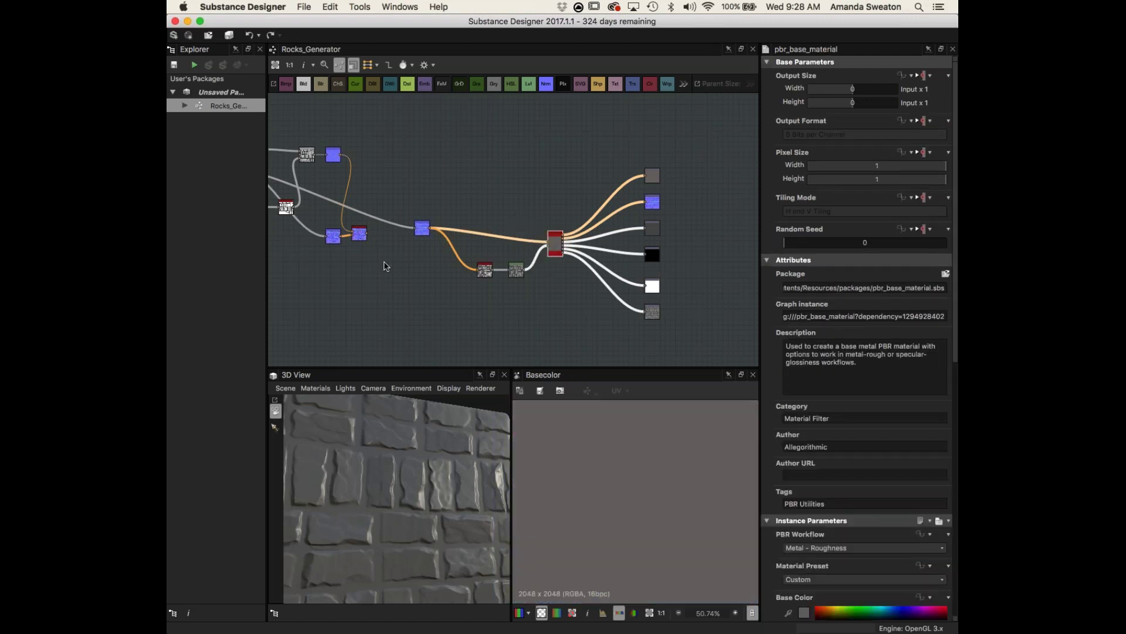
{"action": "double_click", "coordinate": [359, 234]}
{"action": "scroll", "coordinate": [378, 253], "scroll_direction": "up", "scroll_amount": 2}
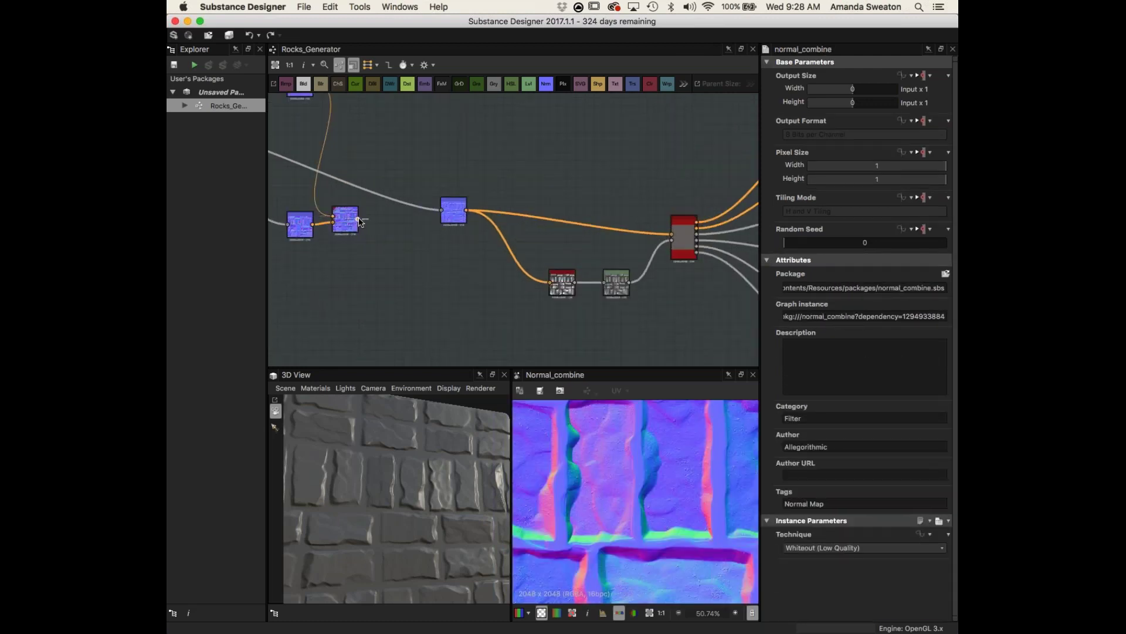
{"action": "scroll", "coordinate": [359, 221], "scroll_direction": "down", "scroll_amount": 3}
{"action": "left_click_drag", "start_coordinate": [428, 228], "coordinate": [686, 197]}
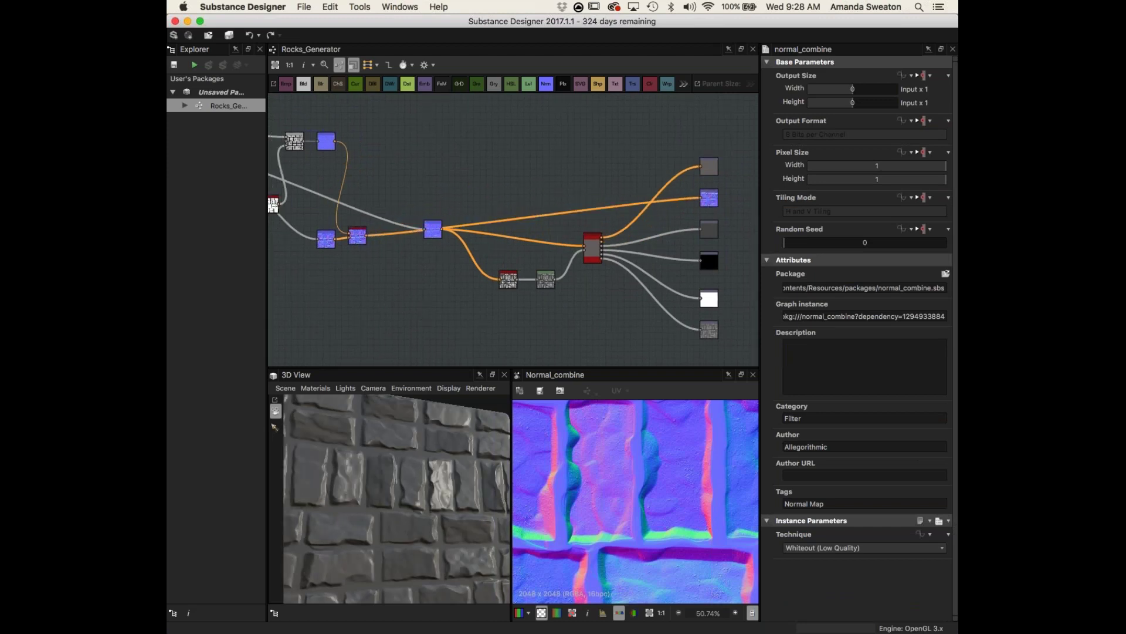
- Set the detail Normal node's intensity to 0.61, judging the pore strength up close on the 3D preview
{"action": "middle_click_drag", "start_coordinate": [458, 293], "coordinate": [594, 295]}
{"action": "left_click_drag", "start_coordinate": [375, 499], "coordinate": [434, 505]}
{"action": "scroll", "coordinate": [435, 506], "scroll_direction": "up", "scroll_amount": 5}
{"action": "middle_click_drag", "start_coordinate": [577, 173], "coordinate": [621, 202]}
{"action": "left_click", "coordinate": [506, 175]}
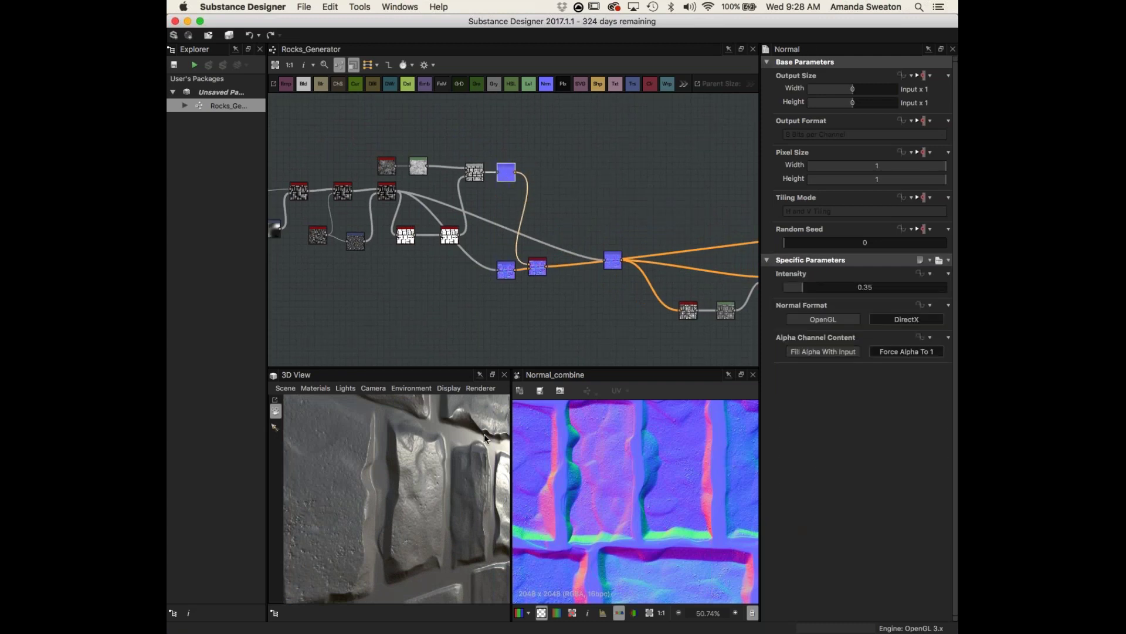
{"action": "left_click_drag", "start_coordinate": [368, 520], "coordinate": [381, 509]}
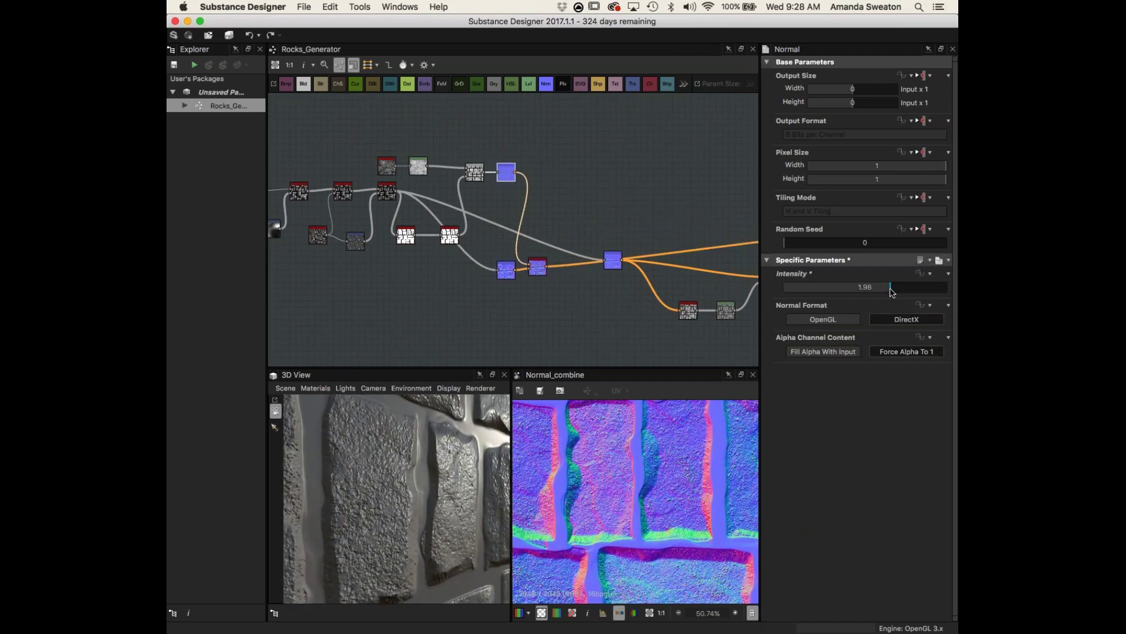
{"action": "left_click_drag", "start_coordinate": [891, 291], "coordinate": [817, 290]}
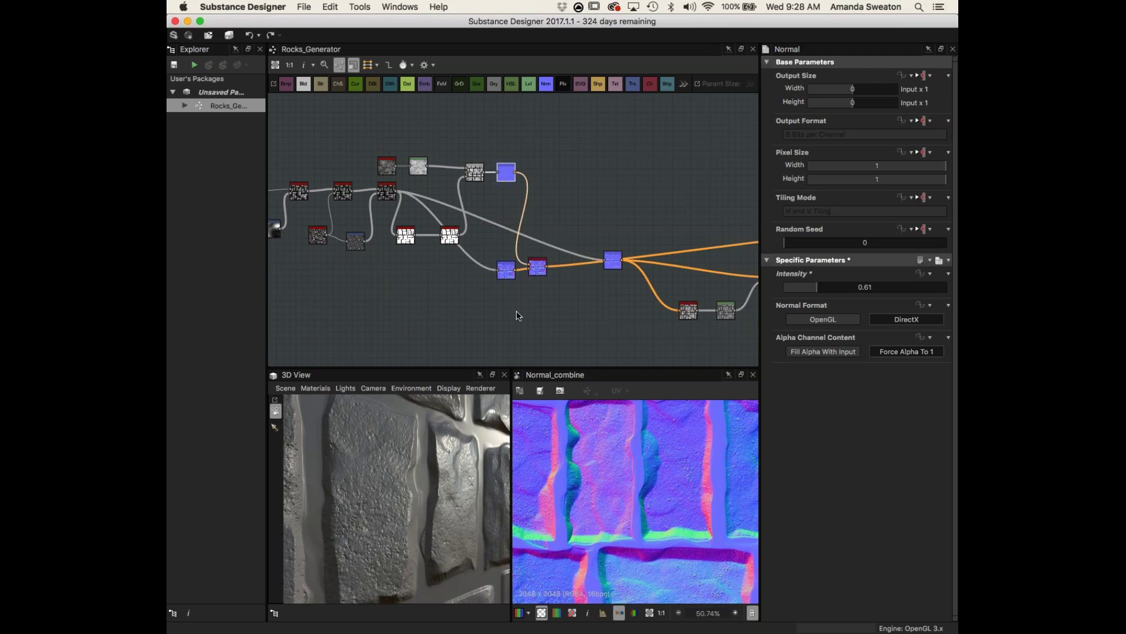
{"action": "left_click", "coordinate": [929, 273]}
{"action": "key", "text": "Escape"}
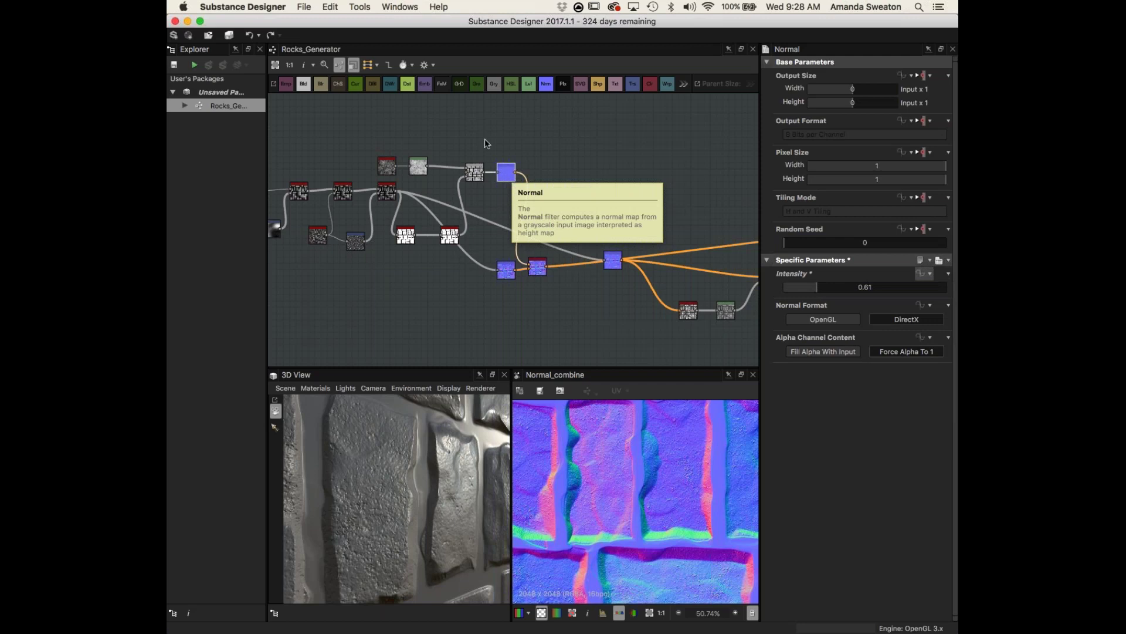
{"action": "scroll", "coordinate": [554, 144], "scroll_direction": "up", "scroll_amount": 3}
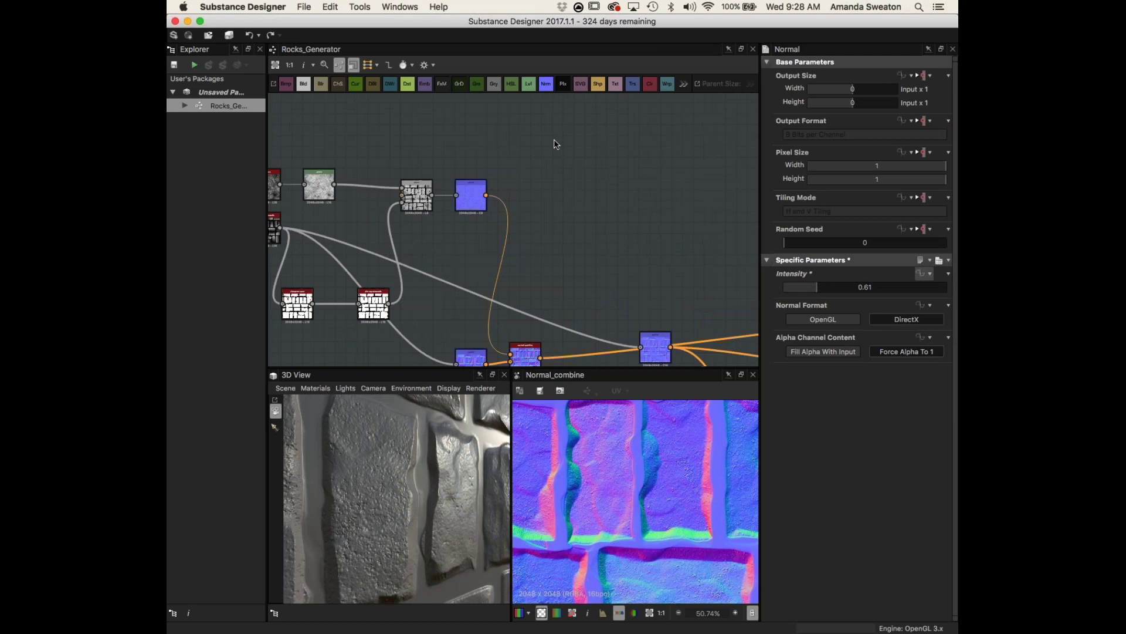
{"action": "middle_click_drag", "start_coordinate": [554, 144], "coordinate": [667, 179]}
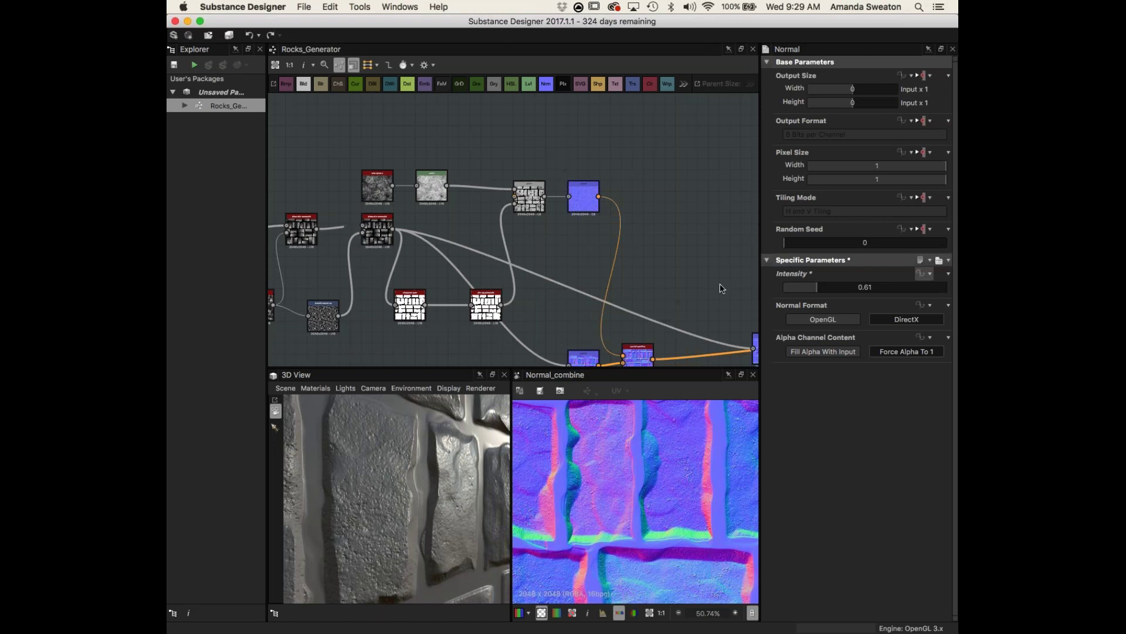
- Expose the detail Normal node's Intensity parameter as a new graph input named RockPoreIntensity
{"action": "double_click", "coordinate": [595, 207]}
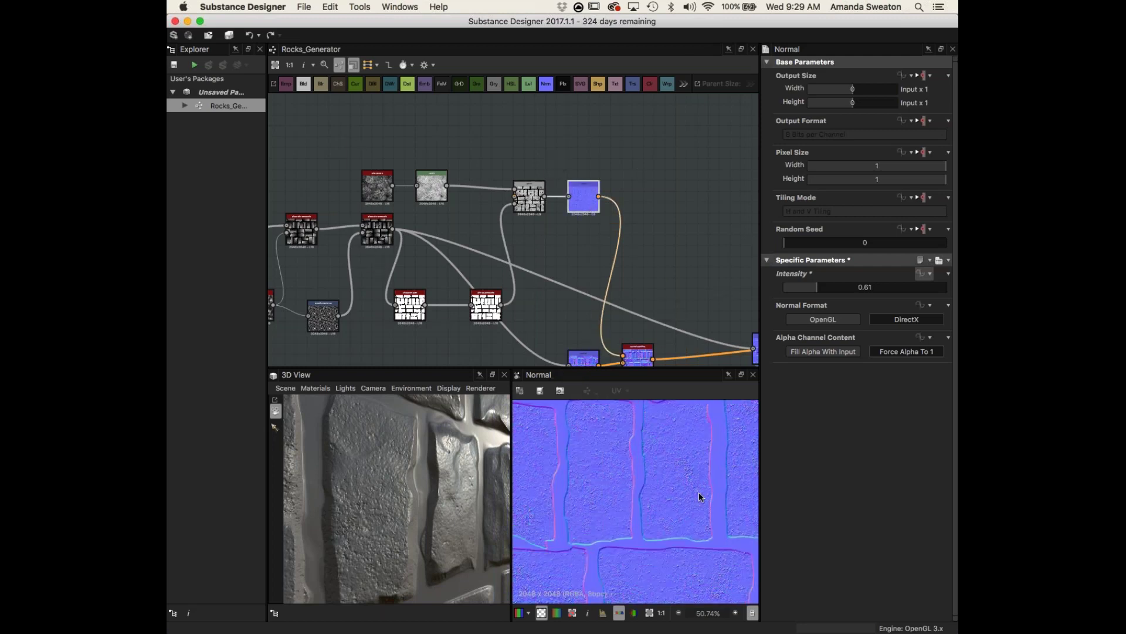
{"action": "left_click", "coordinate": [929, 274]}
{"action": "left_click", "coordinate": [928, 275]}
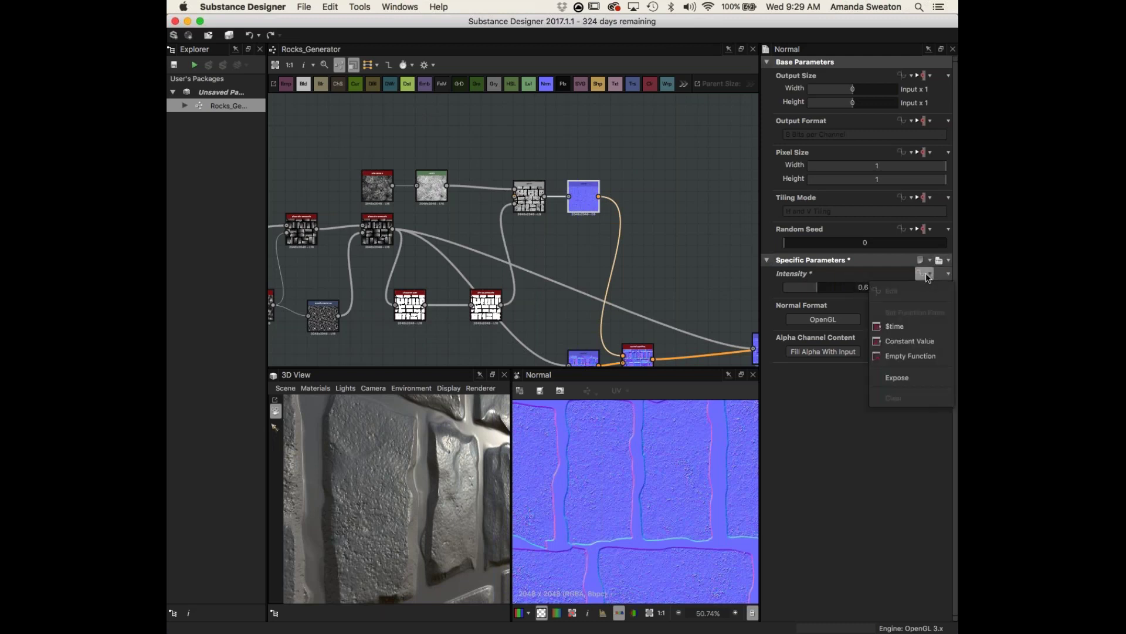
{"action": "left_click", "coordinate": [897, 378]}
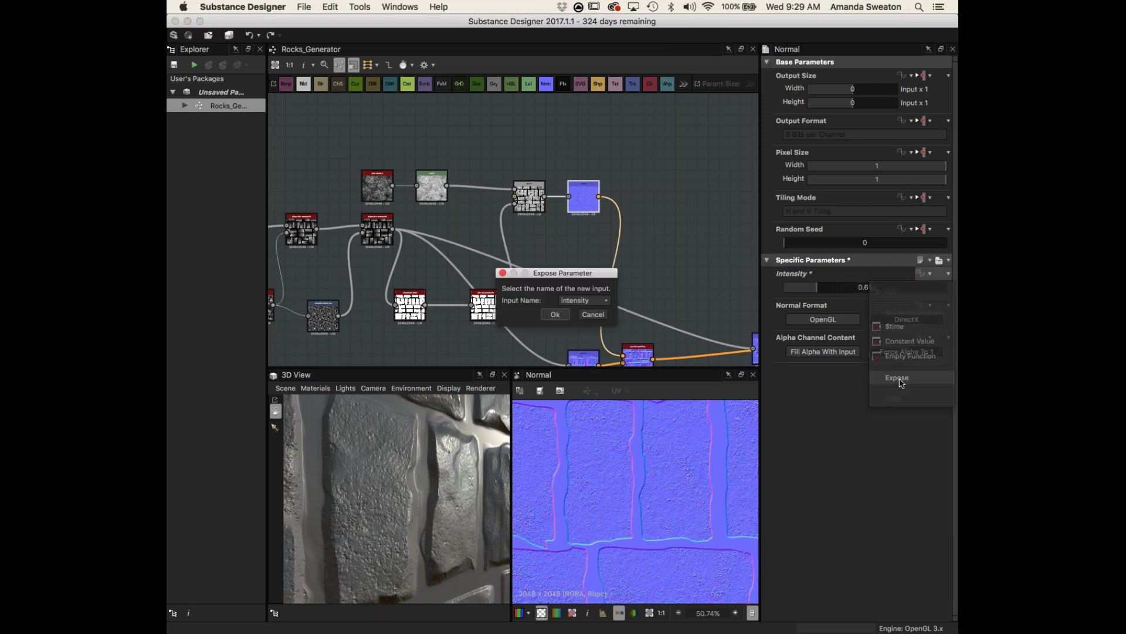
{"action": "left_click", "coordinate": [581, 301]}
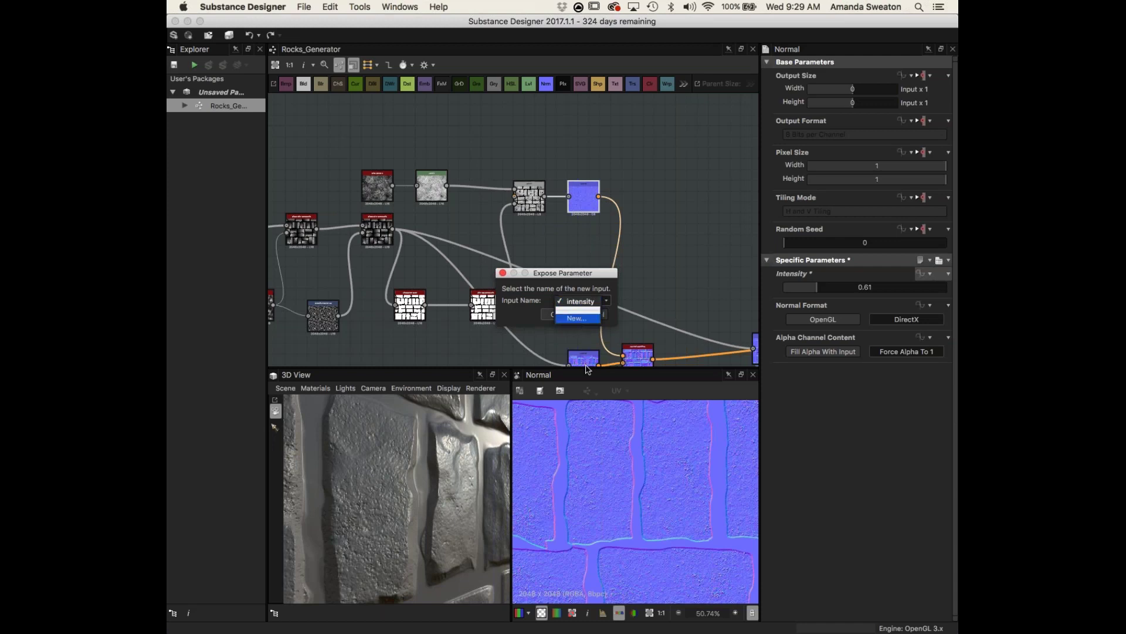
{"action": "left_click", "coordinate": [585, 319]}
{"action": "type", "text": "RockPore"}
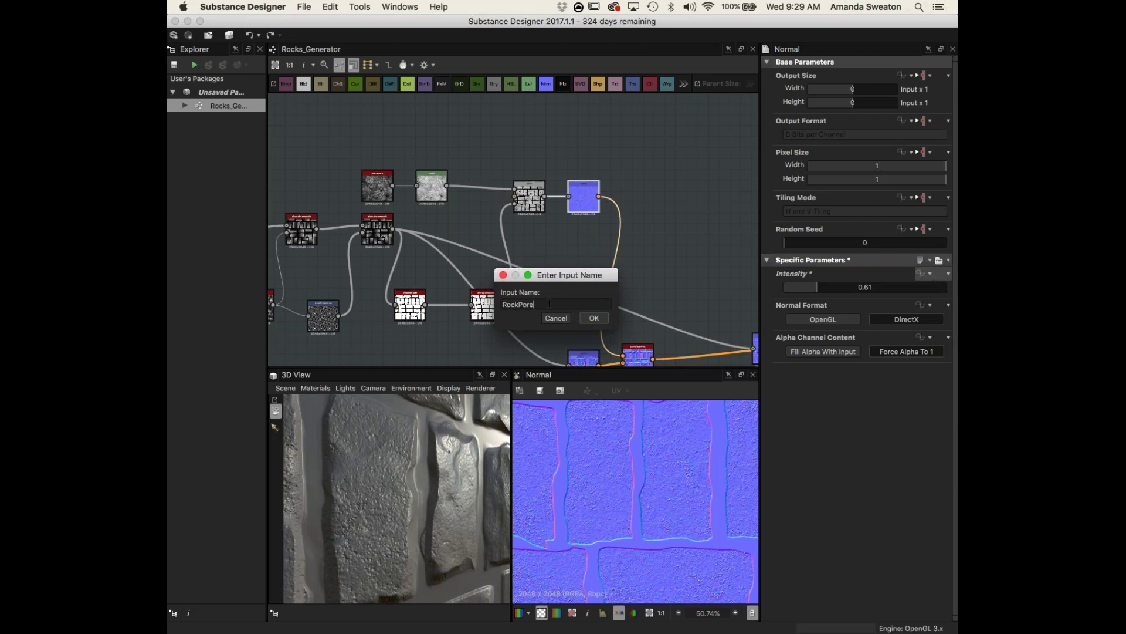
{"action": "type", "text": "Intes"}
{"action": "key", "text": "BackSpace"}
{"action": "type", "text": "nsity"}
{"action": "left_click", "coordinate": [594, 318]}
{"action": "left_click", "coordinate": [587, 316]}
{"action": "middle_click_drag", "start_coordinate": [669, 263], "coordinate": [689, 190]}
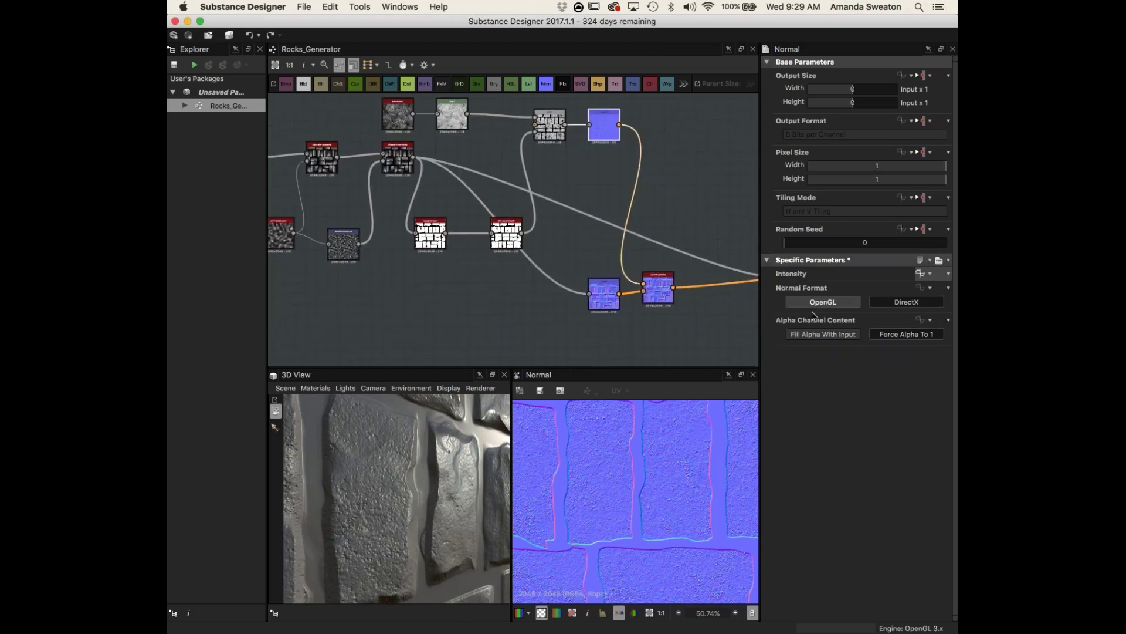
{"action": "left_click", "coordinate": [604, 300]}
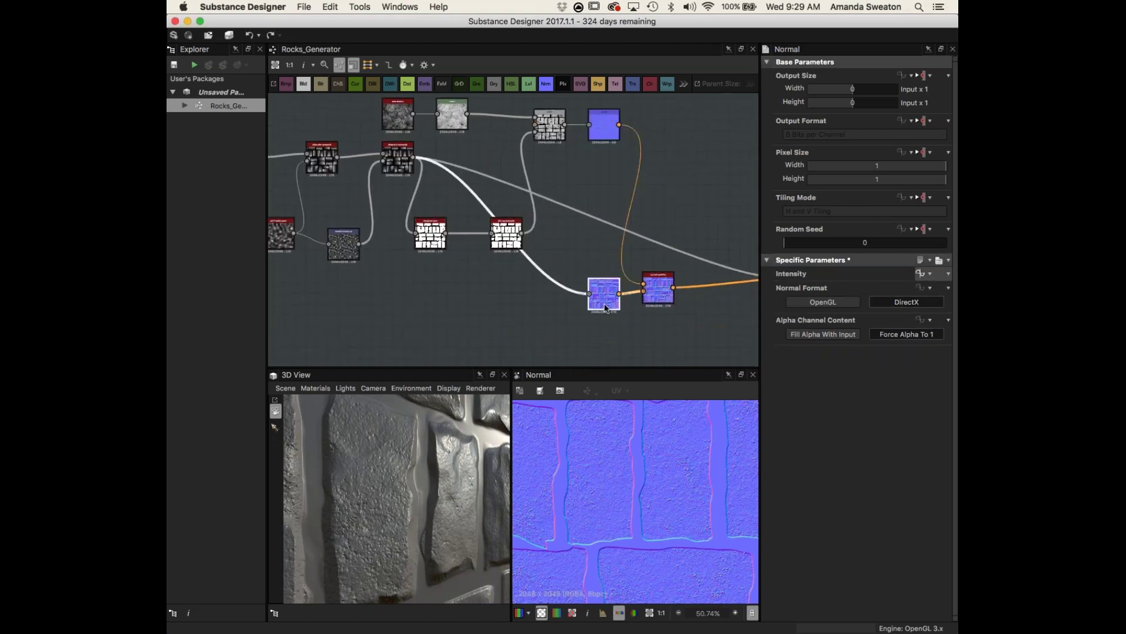
{"action": "middle_click_drag", "start_coordinate": [610, 328], "coordinate": [561, 296]}
{"action": "left_click", "coordinate": [928, 273]}
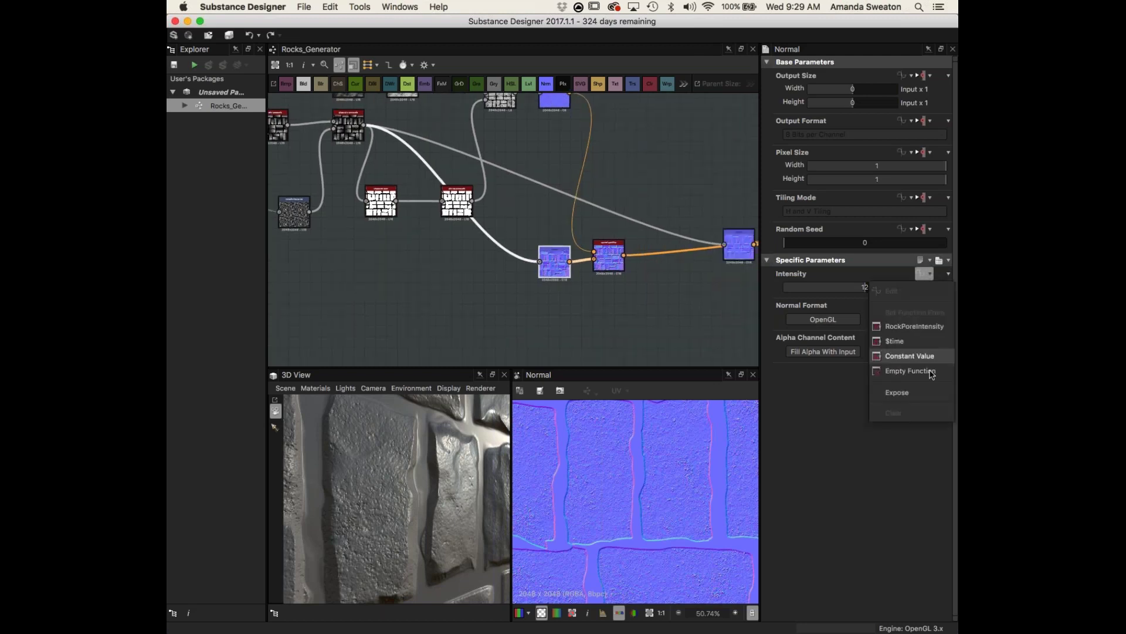
{"action": "left_click", "coordinate": [919, 393]}
{"action": "left_click", "coordinate": [598, 300]}
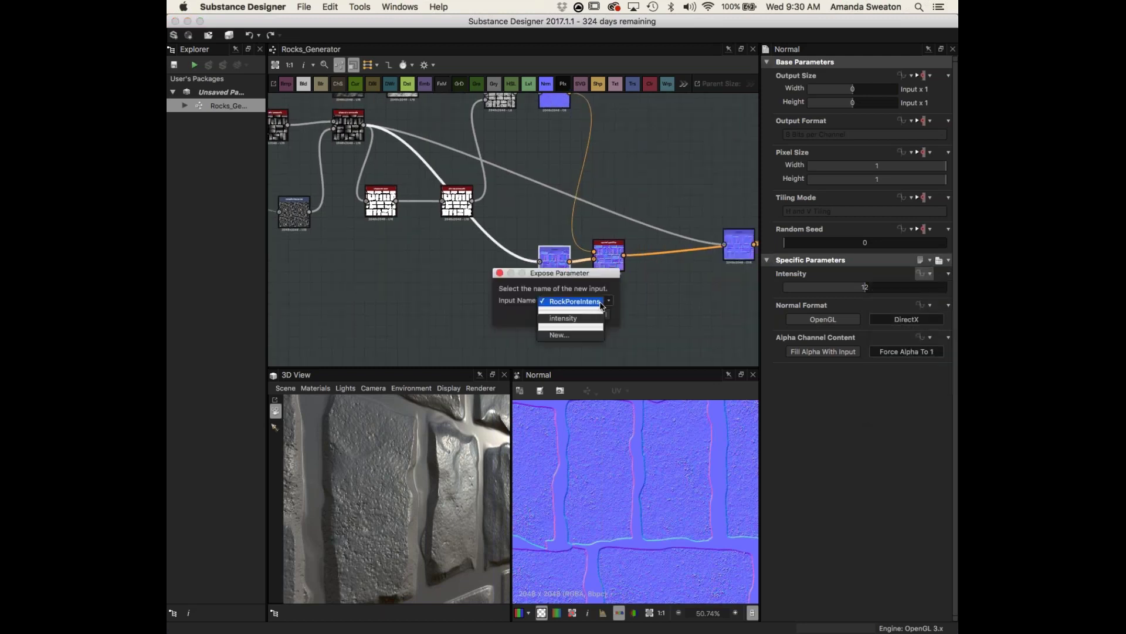
{"action": "left_click", "coordinate": [578, 339]}
{"action": "left_click", "coordinate": [588, 301]}
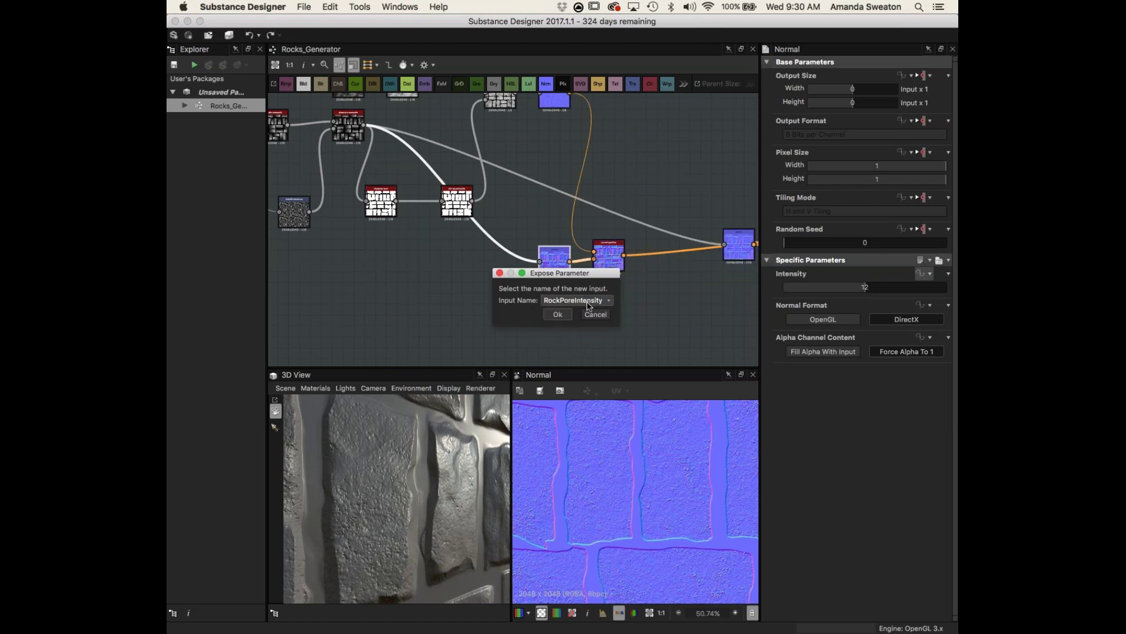
{"action": "left_click", "coordinate": [559, 335]}
{"action": "left_click", "coordinate": [578, 301]}
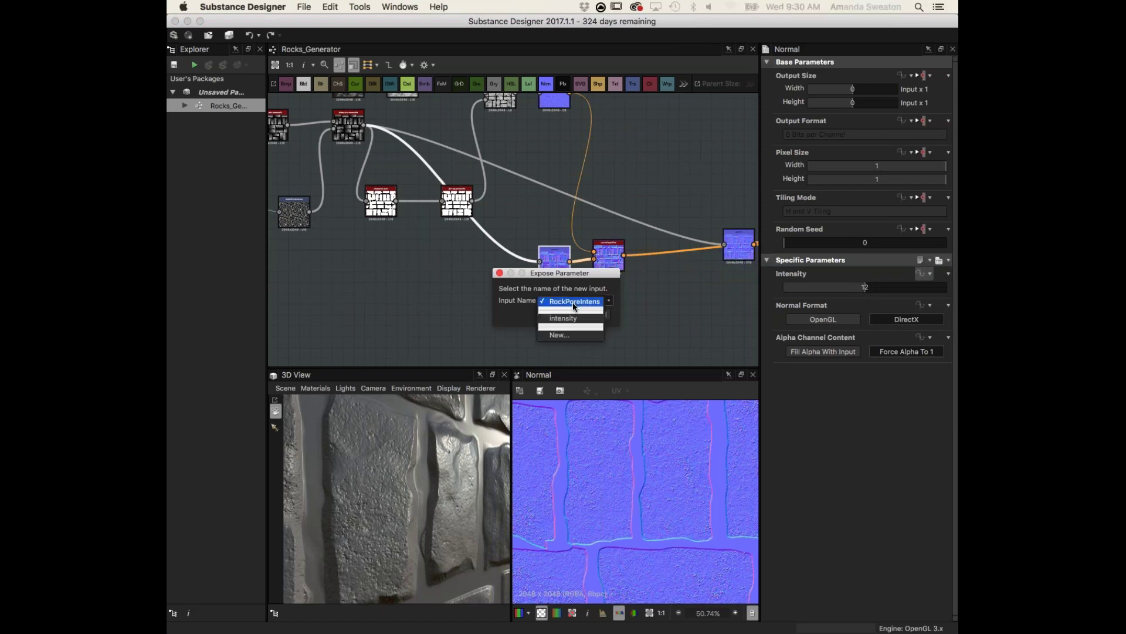
{"action": "left_click", "coordinate": [562, 335]}
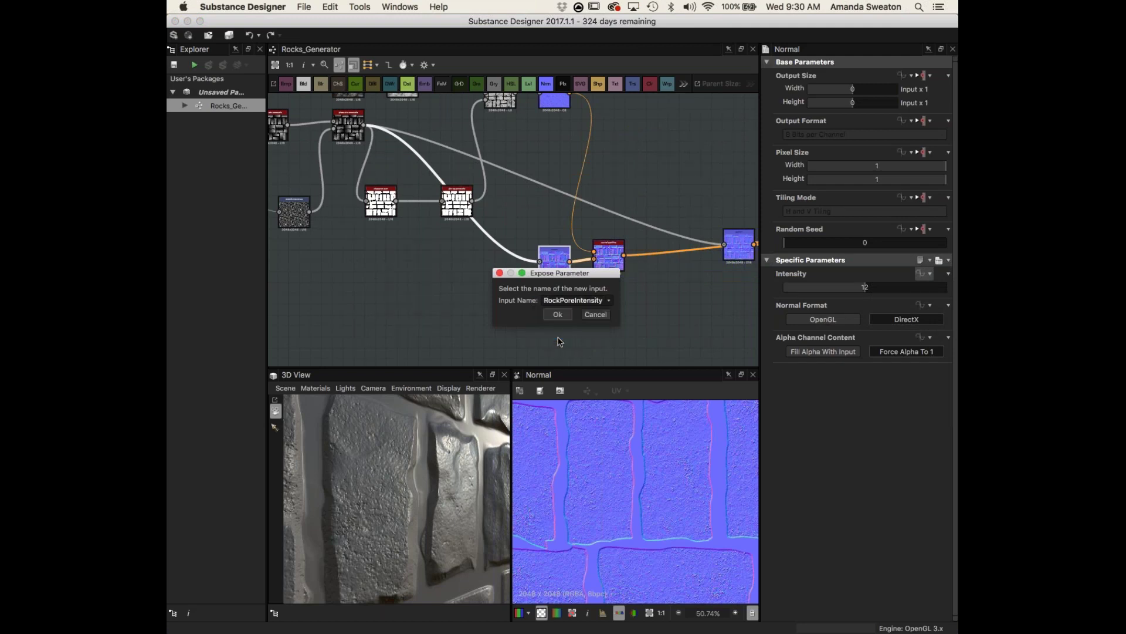
{"action": "left_click", "coordinate": [573, 301]}
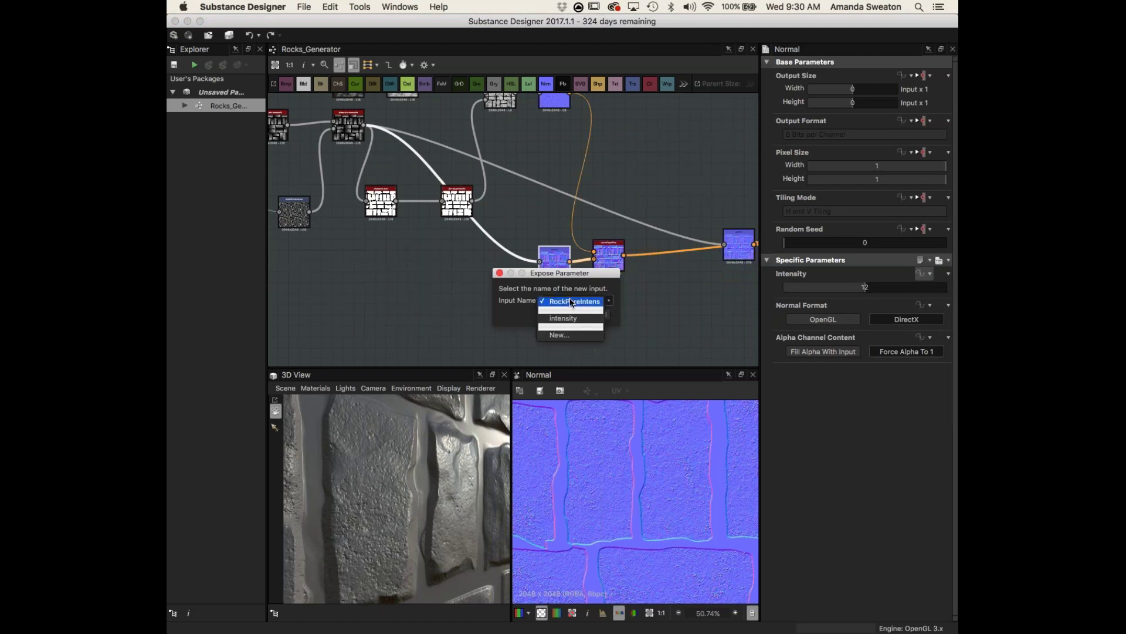
{"action": "left_click", "coordinate": [566, 319]}
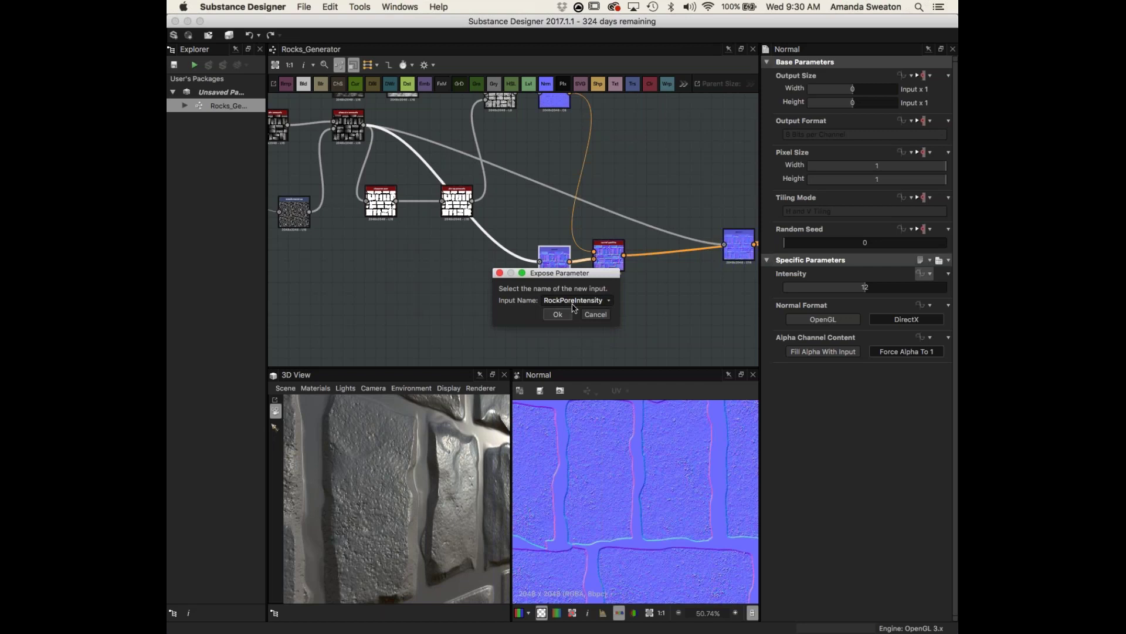
{"action": "left_click", "coordinate": [573, 302]}
{"action": "left_click", "coordinate": [570, 317]}
{"action": "left_click", "coordinate": [576, 302]}
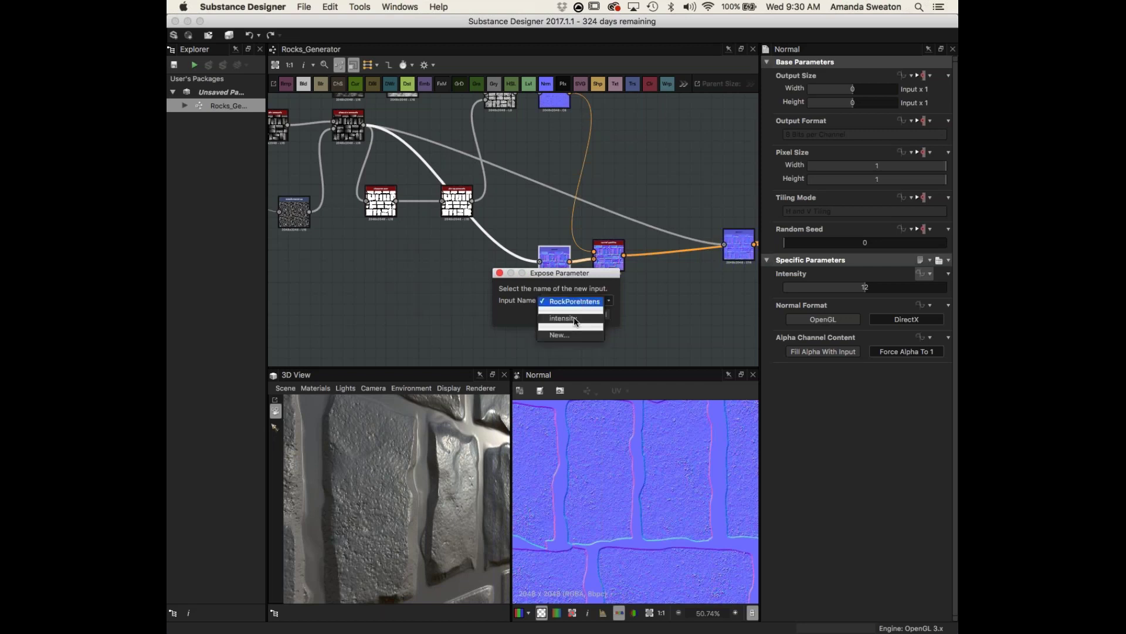
{"action": "left_click", "coordinate": [573, 331]}
{"action": "left_click", "coordinate": [581, 299]}
{"action": "left_click", "coordinate": [603, 316]}
{"action": "left_click", "coordinate": [594, 314]}
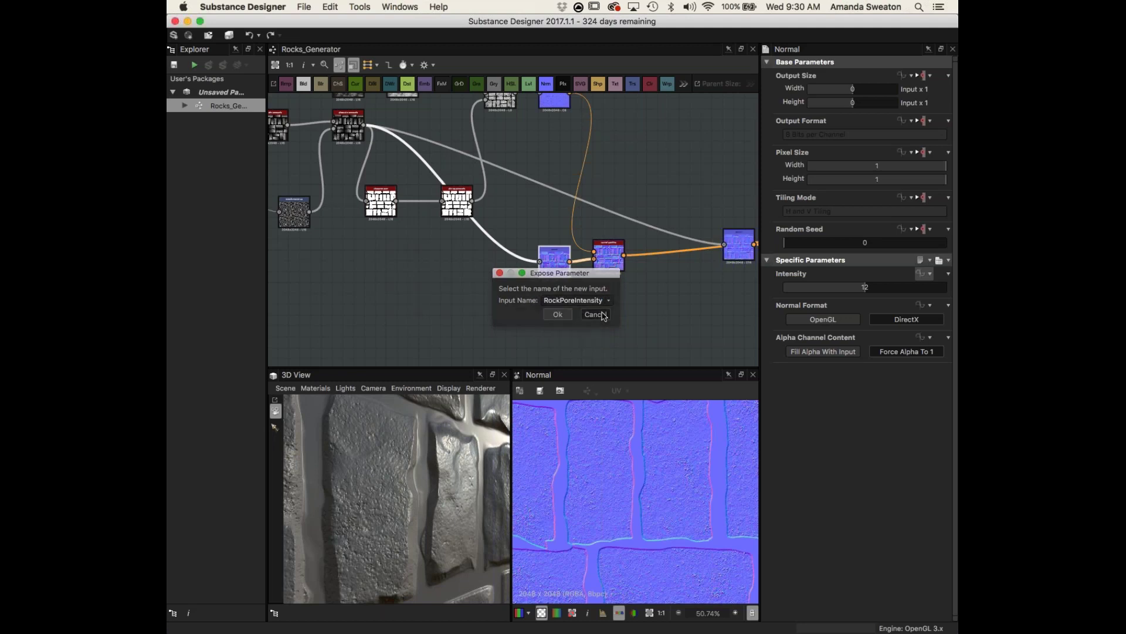
- Save the unsaved package as Rocks_Generator in the SubstancesByMe folder
{"action": "left_click", "coordinate": [212, 92]}
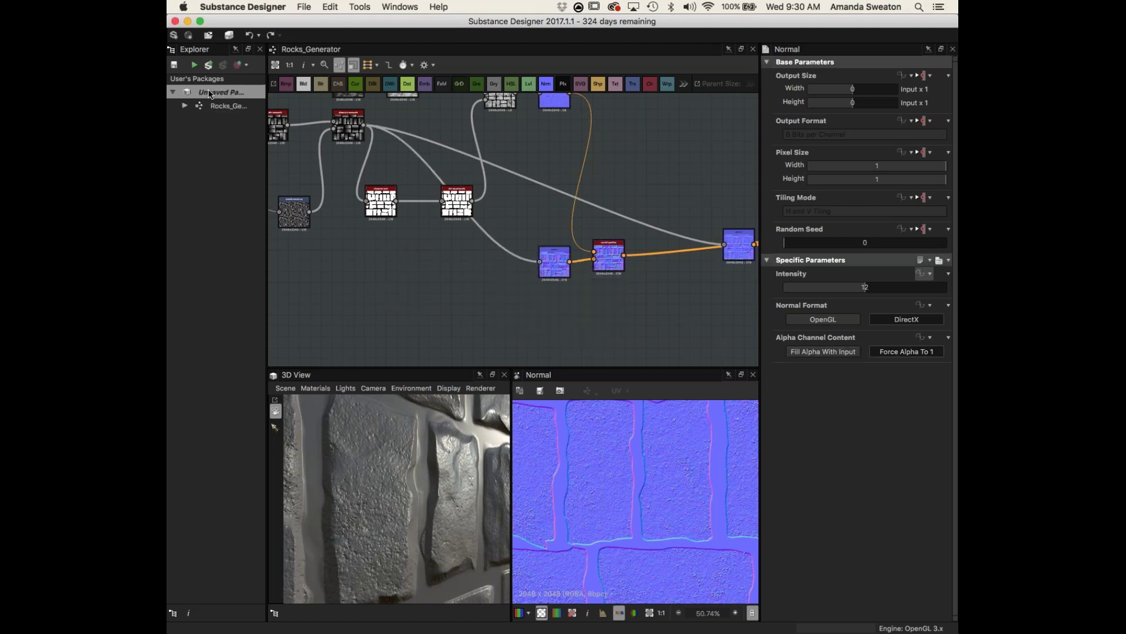
{"action": "right_click", "coordinate": [212, 93]}
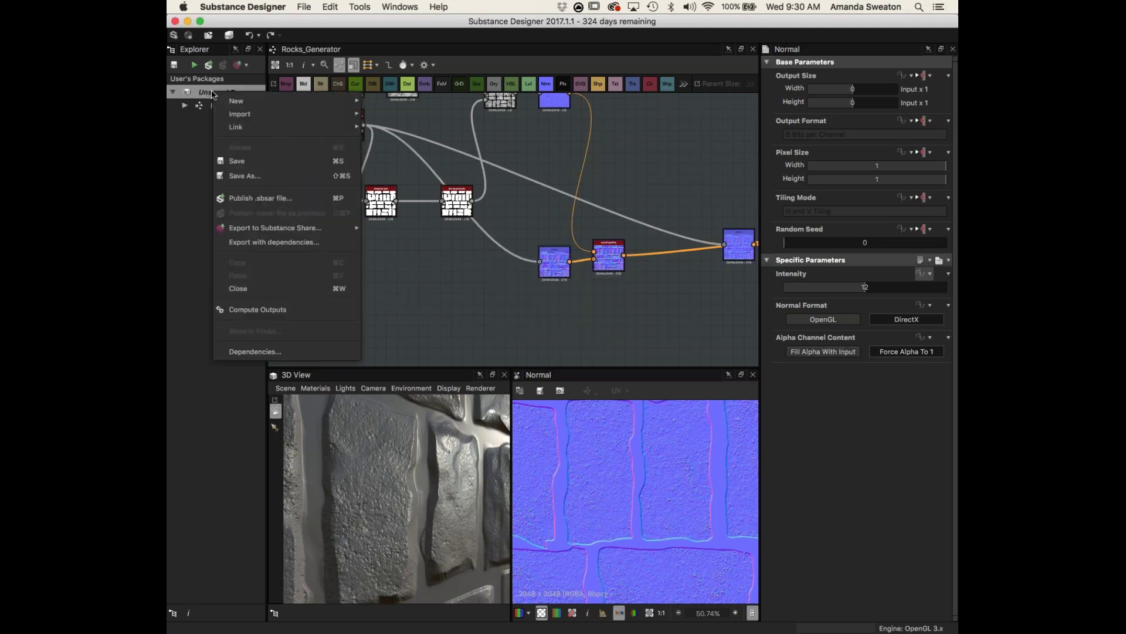
{"action": "left_click", "coordinate": [245, 176]}
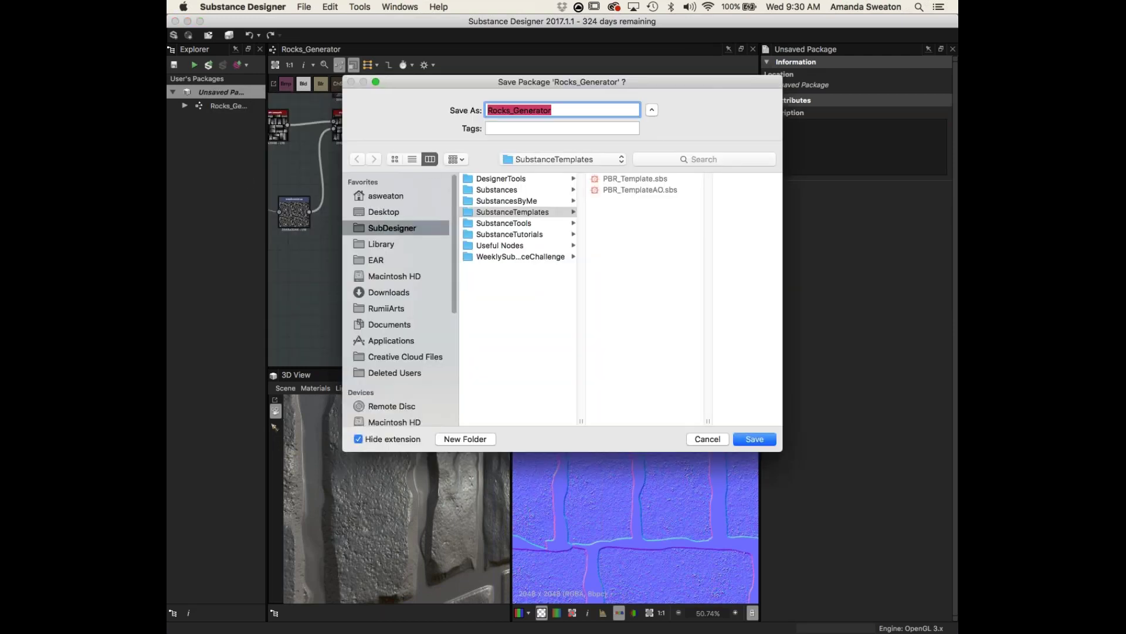
{"action": "left_click", "coordinate": [524, 201]}
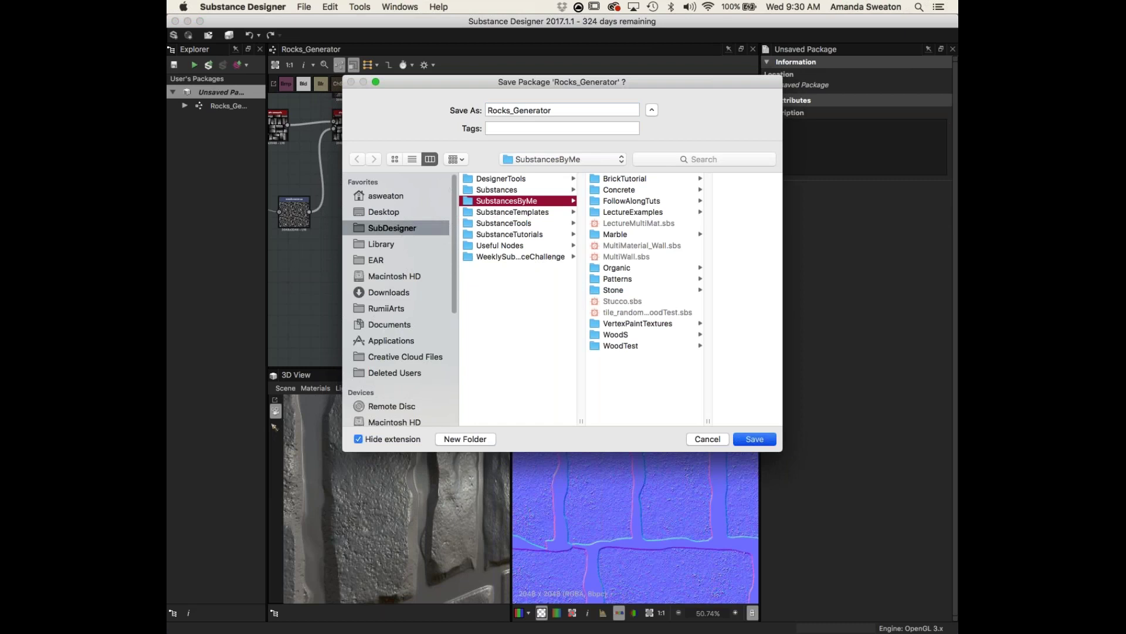
{"action": "key", "text": "Return"}
- Select the rock-shape Normal node that feeds the Normal Combine node
{"action": "left_click", "coordinate": [560, 269]}
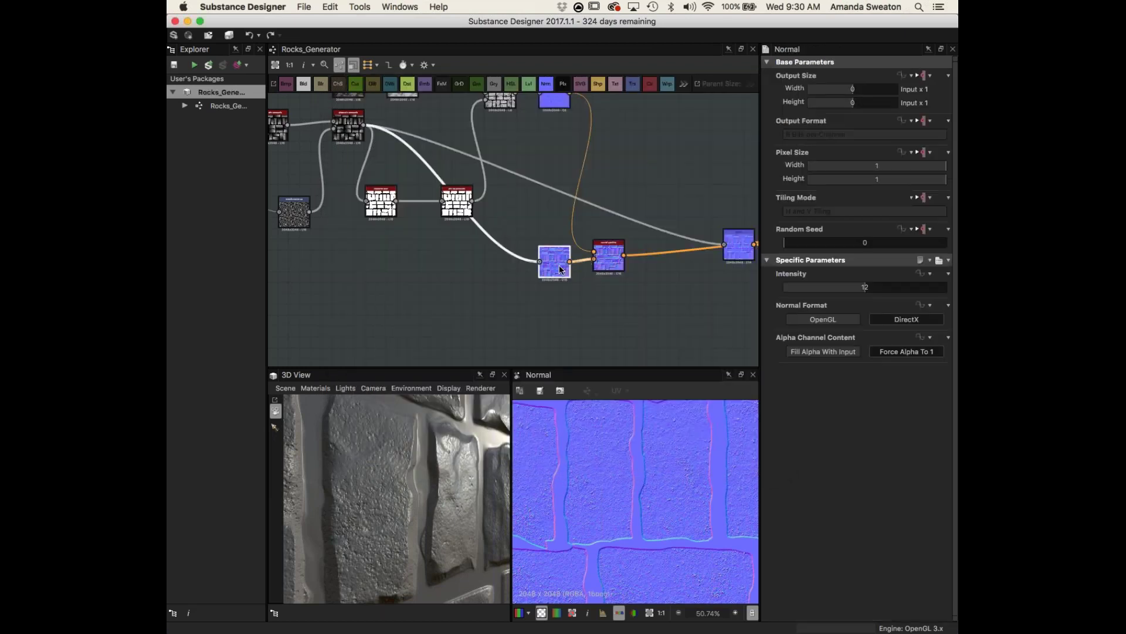
- Expose the Intensity of the large-rock Normal node as a new graph input named LargeRockIntensity
{"action": "left_click", "coordinate": [923, 274]}
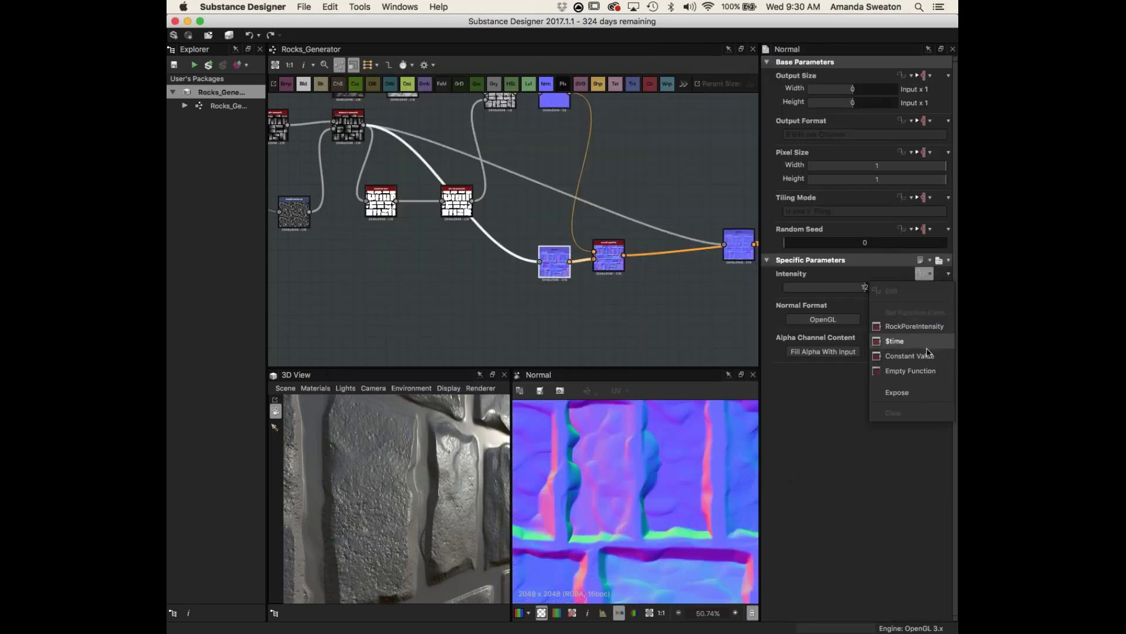
{"action": "left_click", "coordinate": [897, 392]}
{"action": "left_click", "coordinate": [576, 301]}
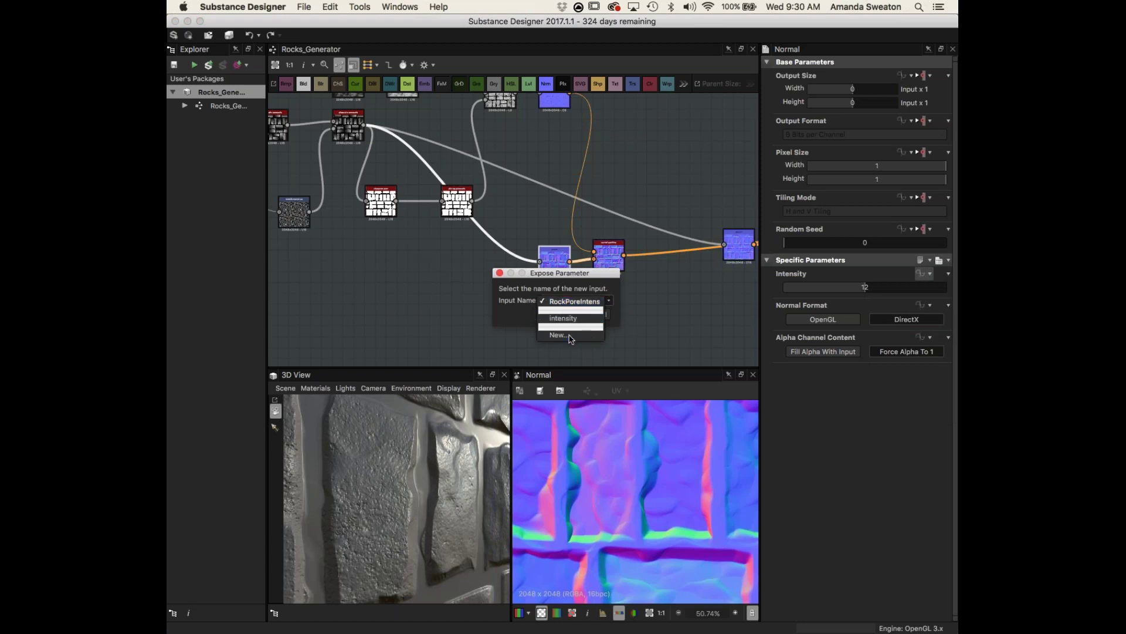
{"action": "left_click", "coordinate": [569, 337]}
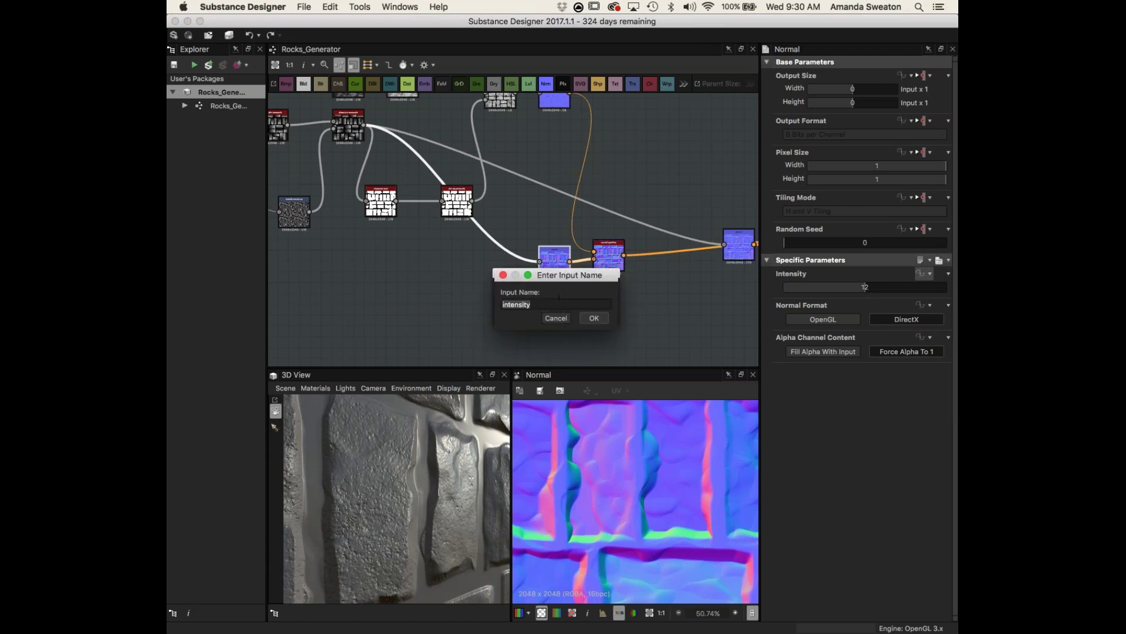
{"action": "type", "text": "LargeRockIntensity"}
{"action": "left_click", "coordinate": [595, 318]}
{"action": "left_click", "coordinate": [558, 315]}
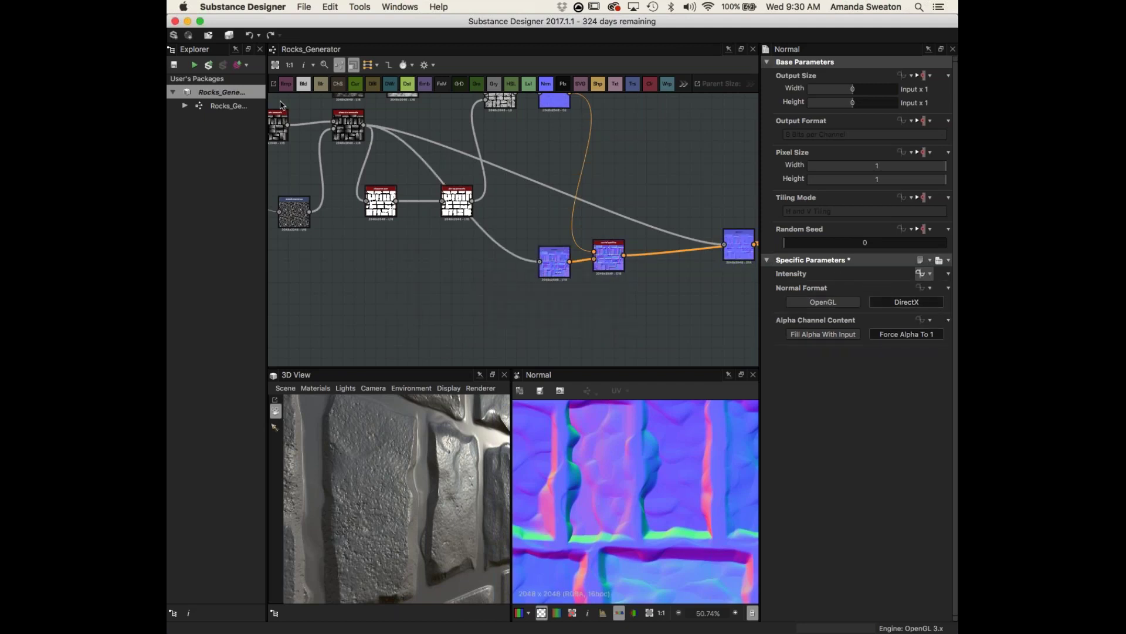
- In the Rocks_Generator graph's input parameters, label RockPoreIntensity as Pore Intensity and assign it to the group Large Rocks
{"action": "left_click", "coordinate": [213, 107]}
{"action": "left_click", "coordinate": [226, 110]}
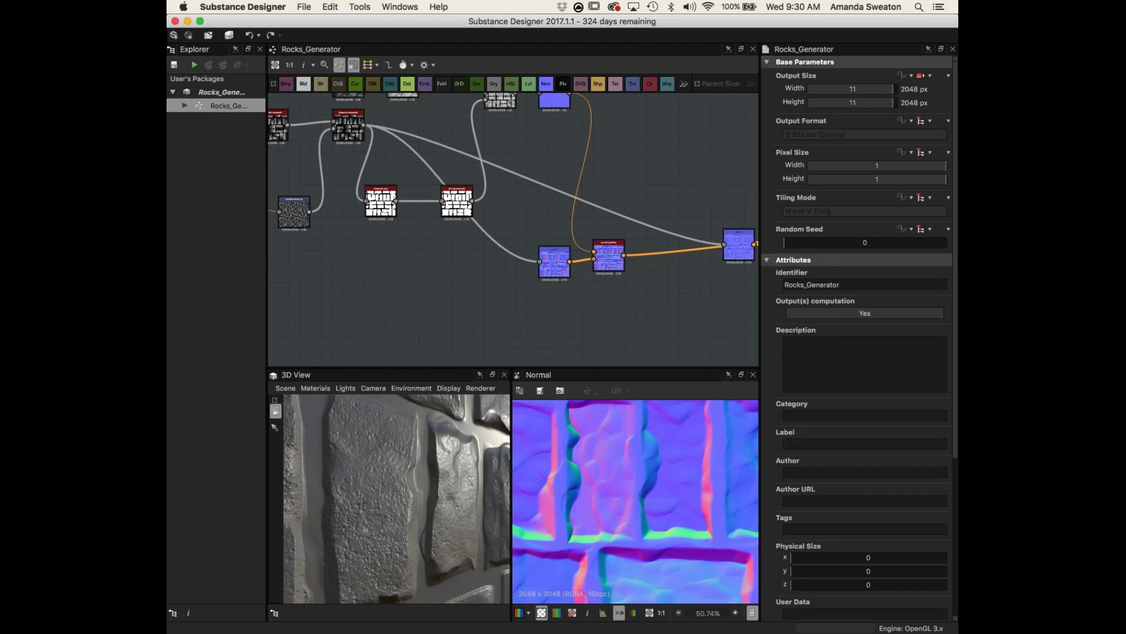
{"action": "scroll", "coordinate": [856, 340], "scroll_direction": "down", "scroll_amount": 5}
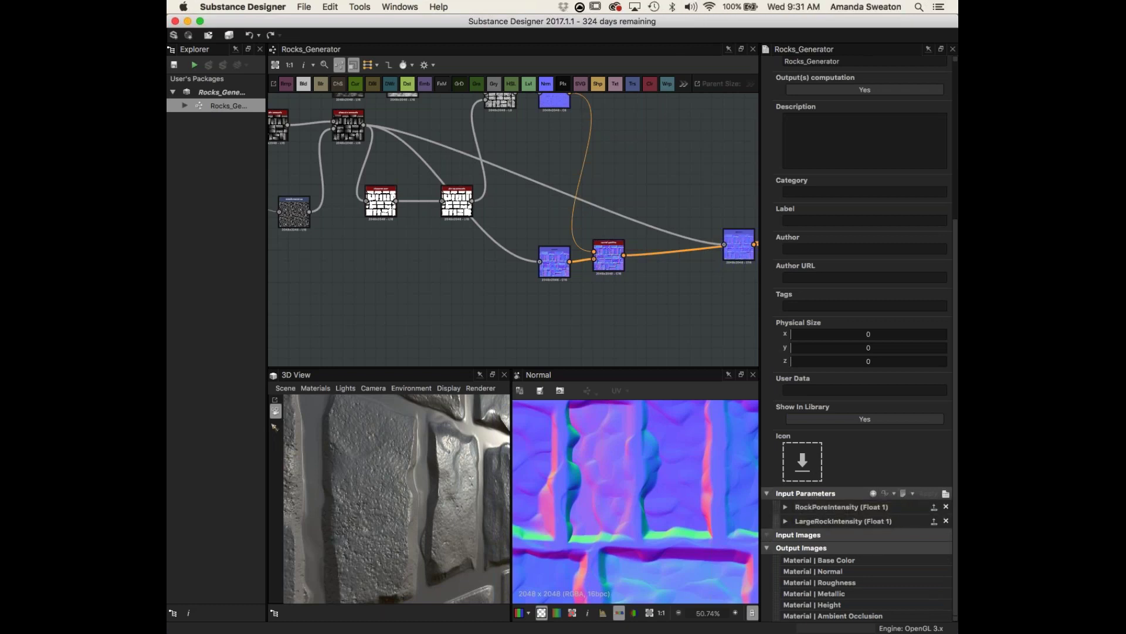
{"action": "left_click", "coordinate": [785, 506]}
{"action": "scroll", "coordinate": [811, 493], "scroll_direction": "down", "scroll_amount": 5}
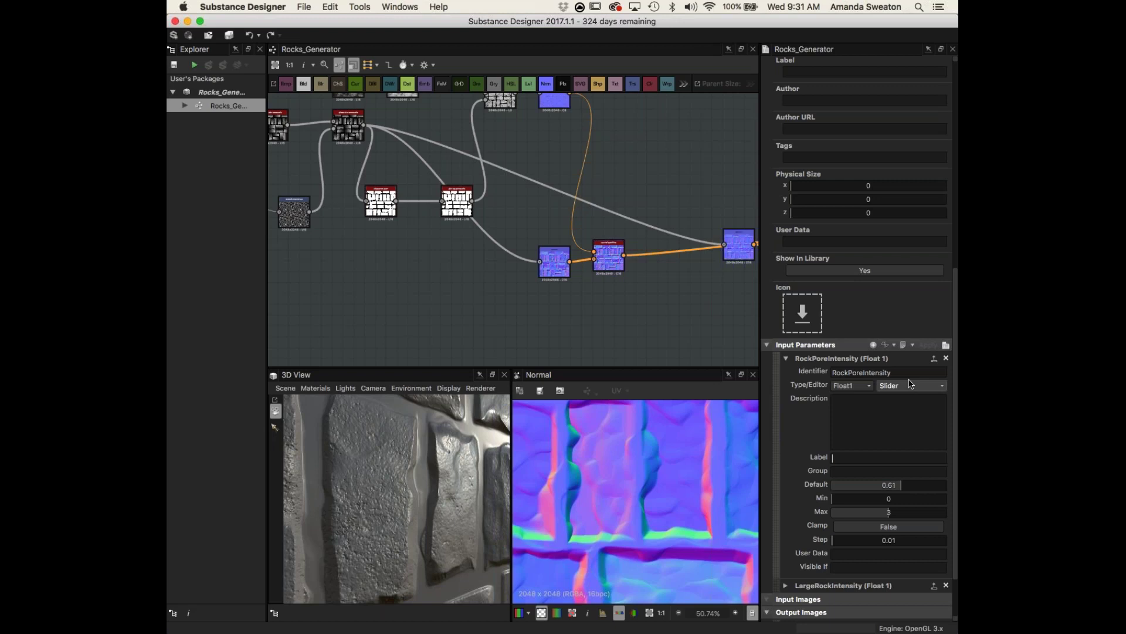
{"action": "type", "text": "Rock"}
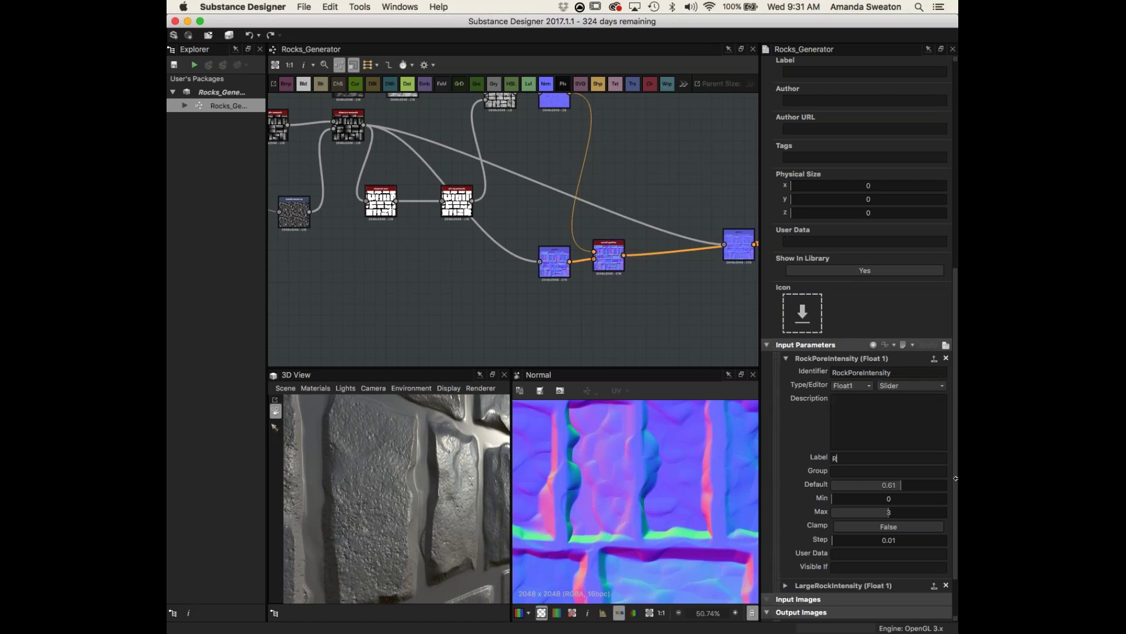
{"action": "key", "text": "BackSpace"}
{"action": "key", "text": "BackSpace"}
{"action": "key", "text": "BackSpace"}
{"action": "type", "text": "Pore Intensity"}
{"action": "key", "text": "Tab"}
{"action": "type", "text": "Large Rucks"}
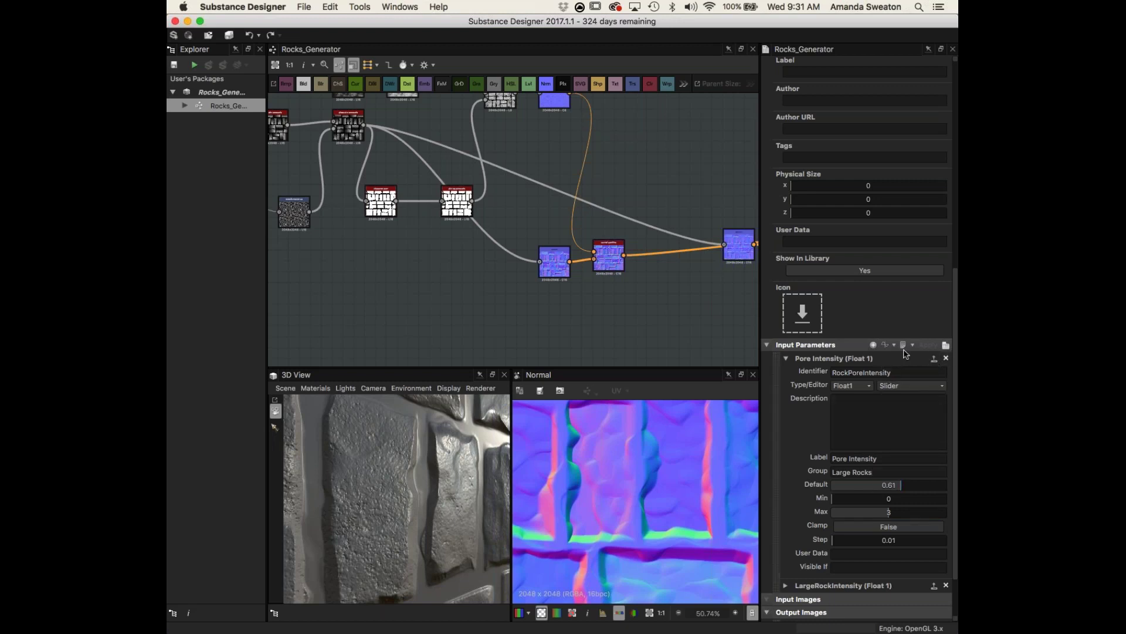
{"action": "key", "text": "Return"}
- Label the LargeRockIntensity input parameter Large Rock Intensity, assign it to the group Large Rocks, and collapse both parameter entries
{"action": "left_click", "coordinate": [785, 520]}
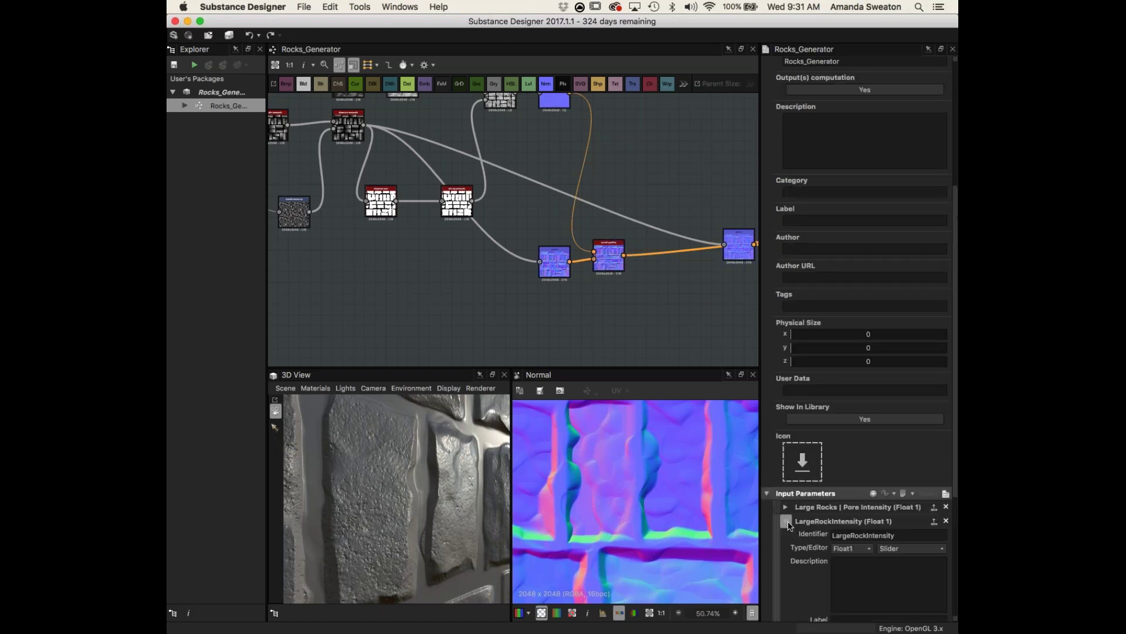
{"action": "scroll", "coordinate": [889, 499], "scroll_direction": "down", "scroll_amount": 5}
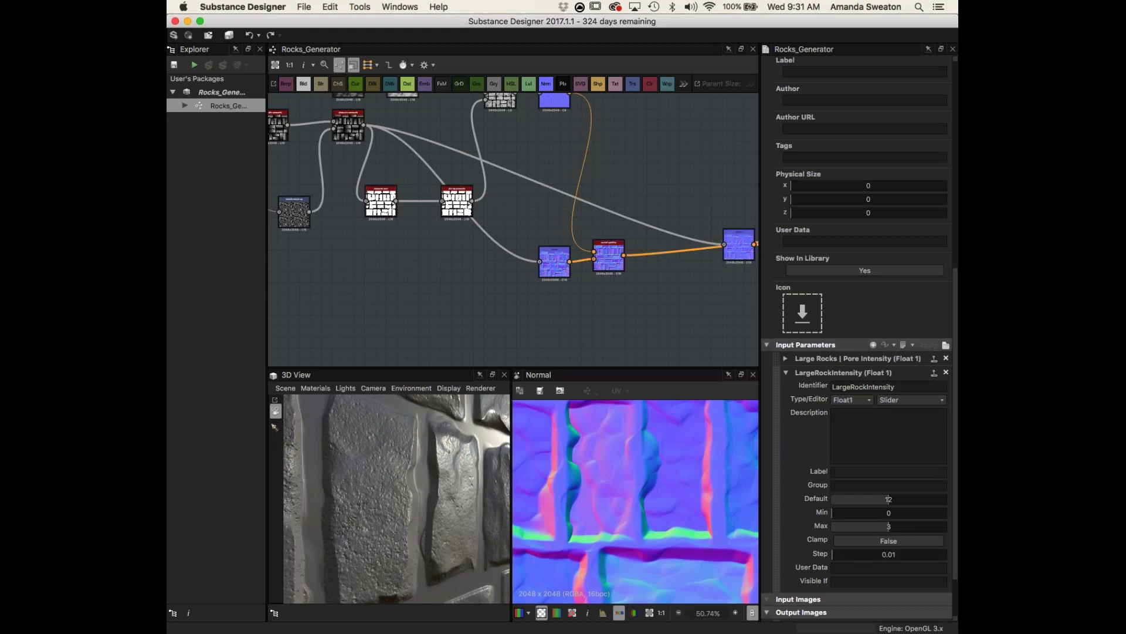
{"action": "left_click", "coordinate": [857, 471]}
{"action": "type", "text": "Large Rock Intensity"}
{"action": "left_click", "coordinate": [861, 487]}
{"action": "left_click", "coordinate": [786, 359]}
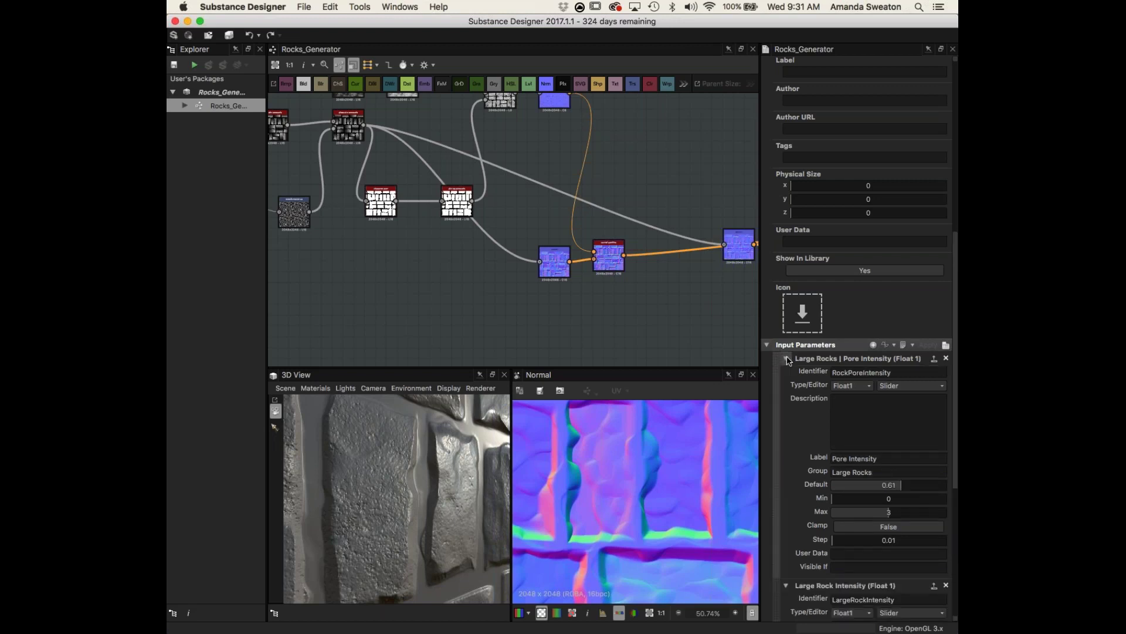
{"action": "scroll", "coordinate": [802, 564], "scroll_direction": "down", "scroll_amount": 9}
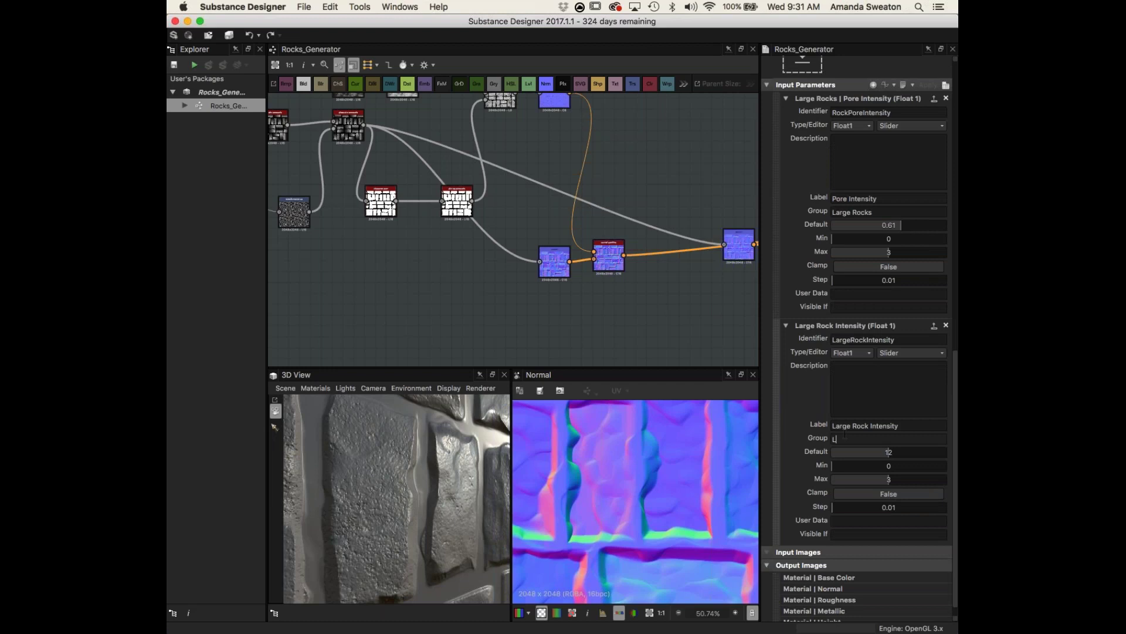
{"action": "type", "text": "cks"}
{"action": "key", "text": "Return"}
{"action": "left_click", "coordinate": [786, 325]}
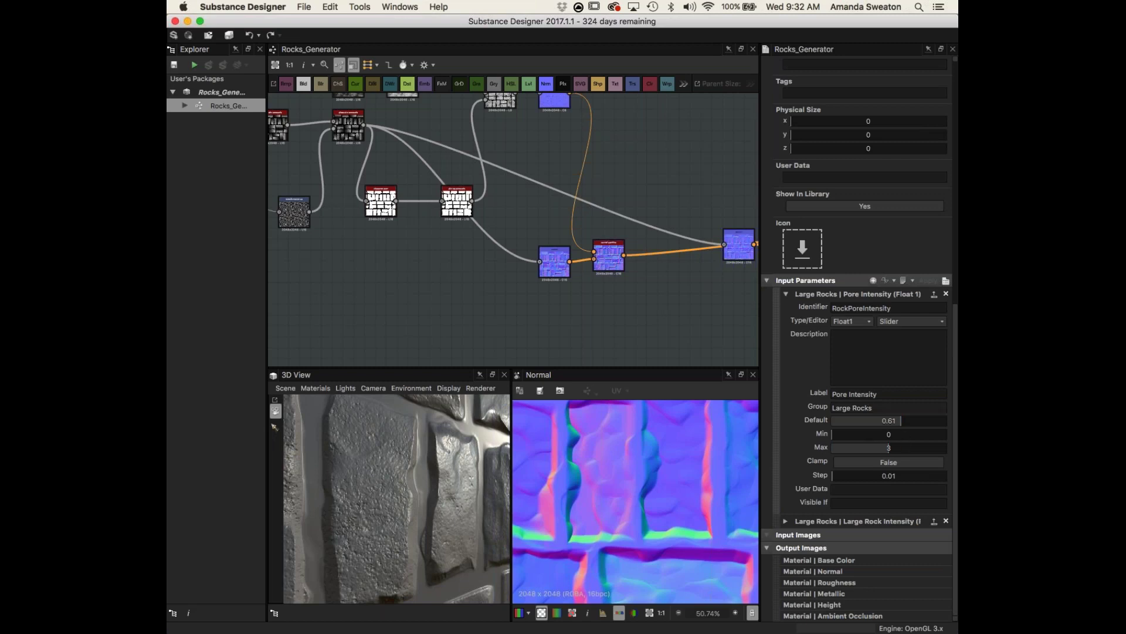
{"action": "left_click", "coordinate": [786, 293]}
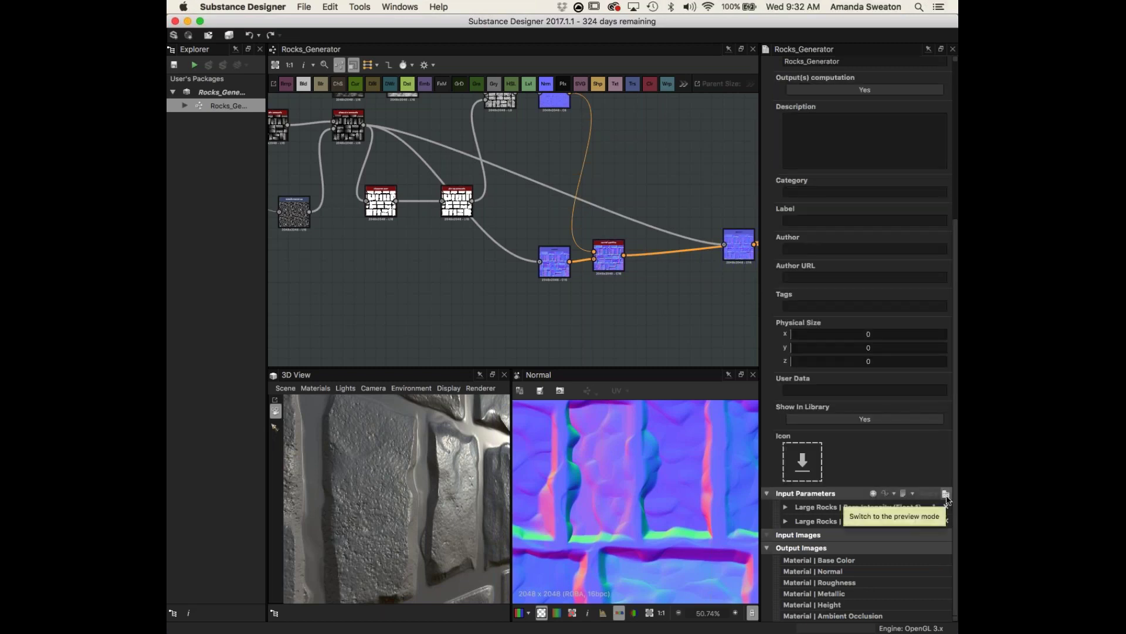
- Switch the graph's input parameters to preview mode and set Pore Intensity in the Large Rocks group to 0.73
{"action": "left_click", "coordinate": [945, 494]}
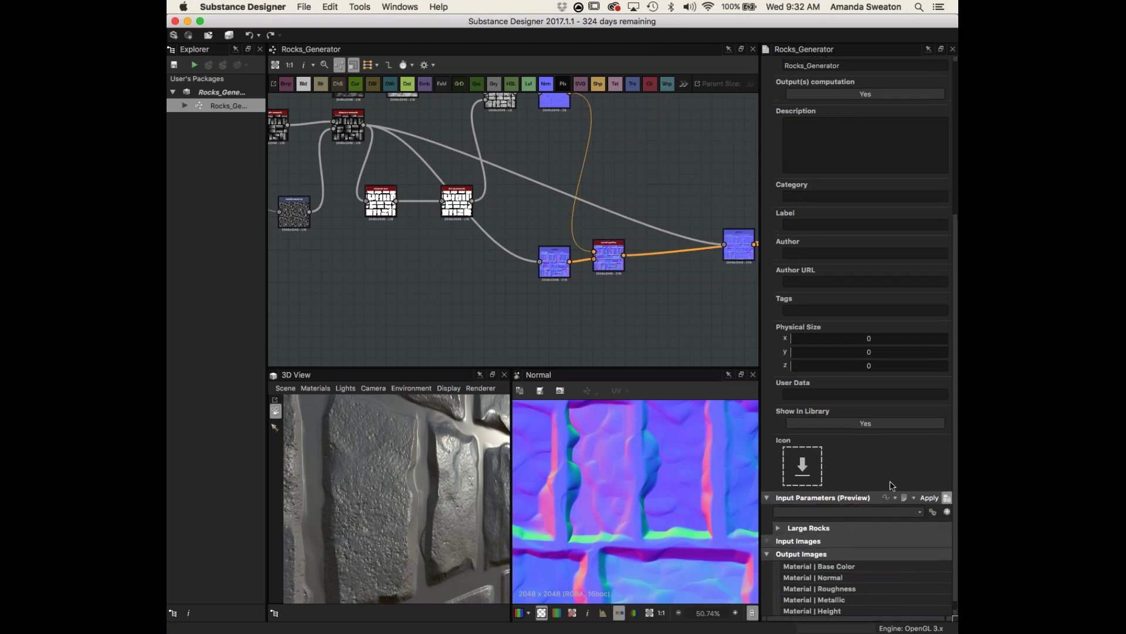
{"action": "left_click", "coordinate": [779, 528]}
{"action": "scroll", "coordinate": [883, 484], "scroll_direction": "down", "scroll_amount": 3}
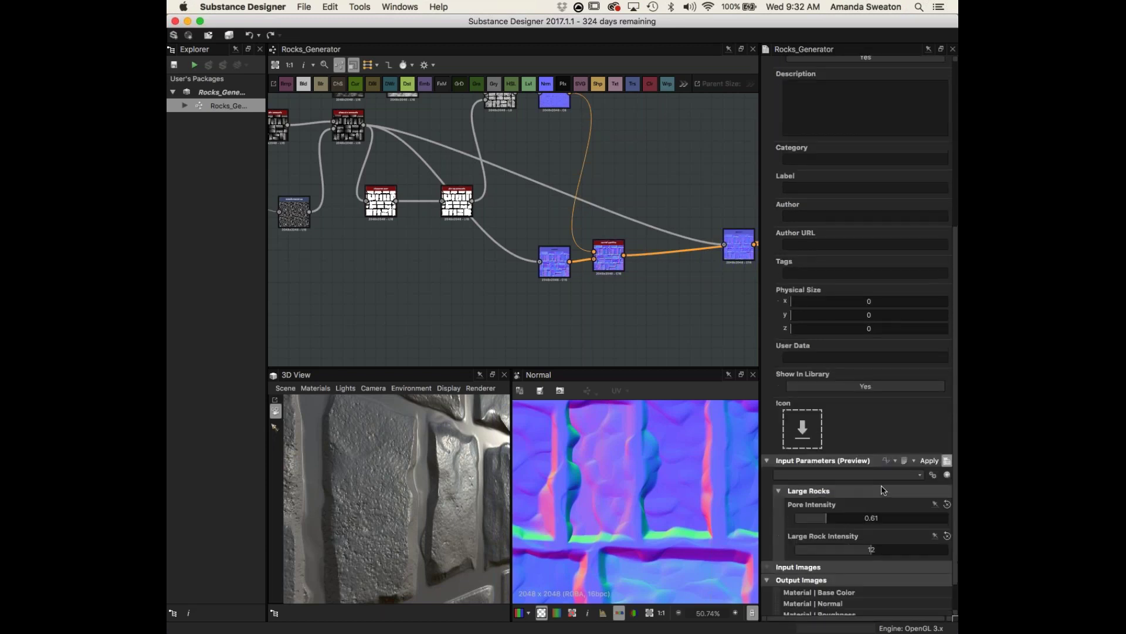
{"action": "mouse_move", "coordinate": [827, 478]}
{"action": "left_mouse_down"}
{"action": "mouse_move", "coordinate": [891, 479]}
{"action": "mouse_move", "coordinate": [832, 479]}
{"action": "left_mouse_up"}
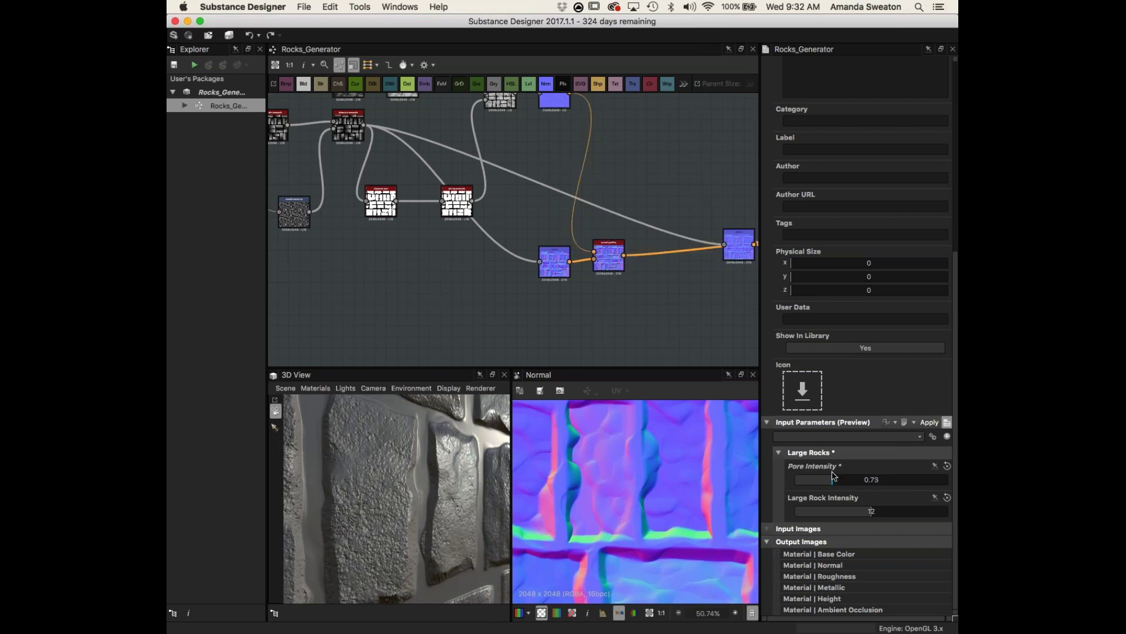
- Try a Large Rock Intensity of 7.64 in the parameter preview and undo that change
{"action": "left_click_drag", "start_coordinate": [874, 511], "coordinate": [845, 515]}
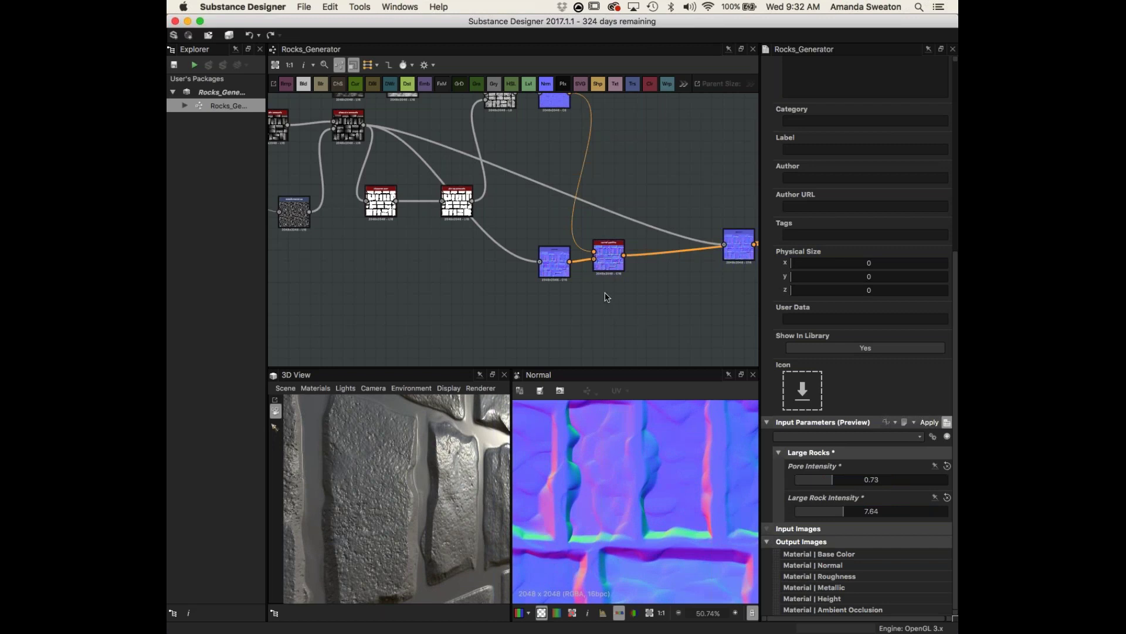
{"action": "scroll", "coordinate": [568, 300], "scroll_direction": "down", "scroll_amount": 3}
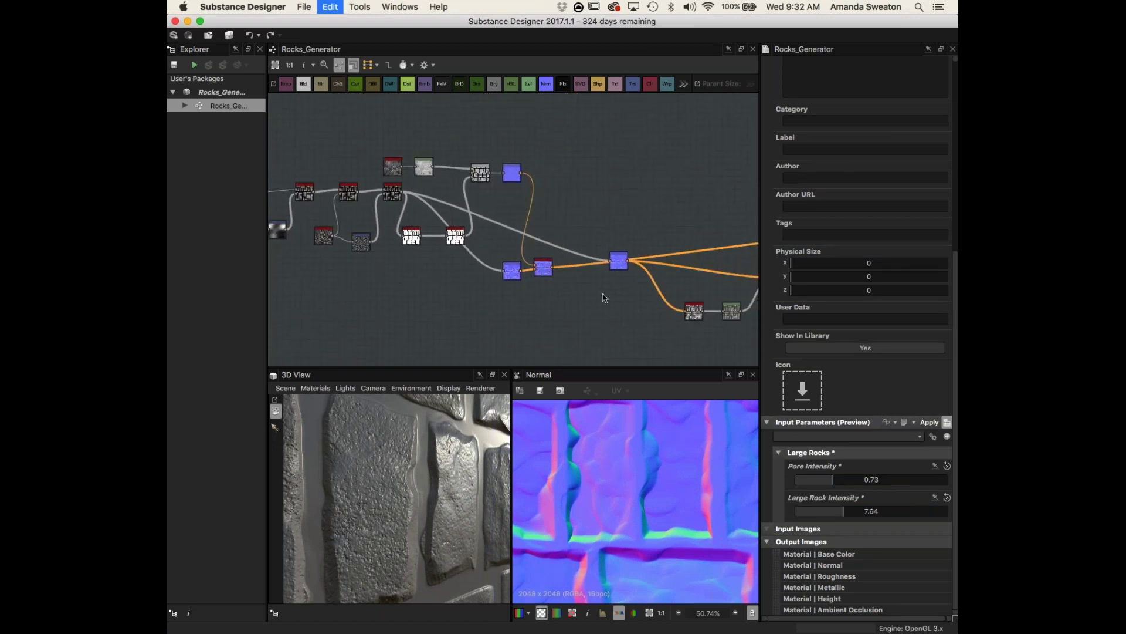
{"action": "key", "text": "super+z"}
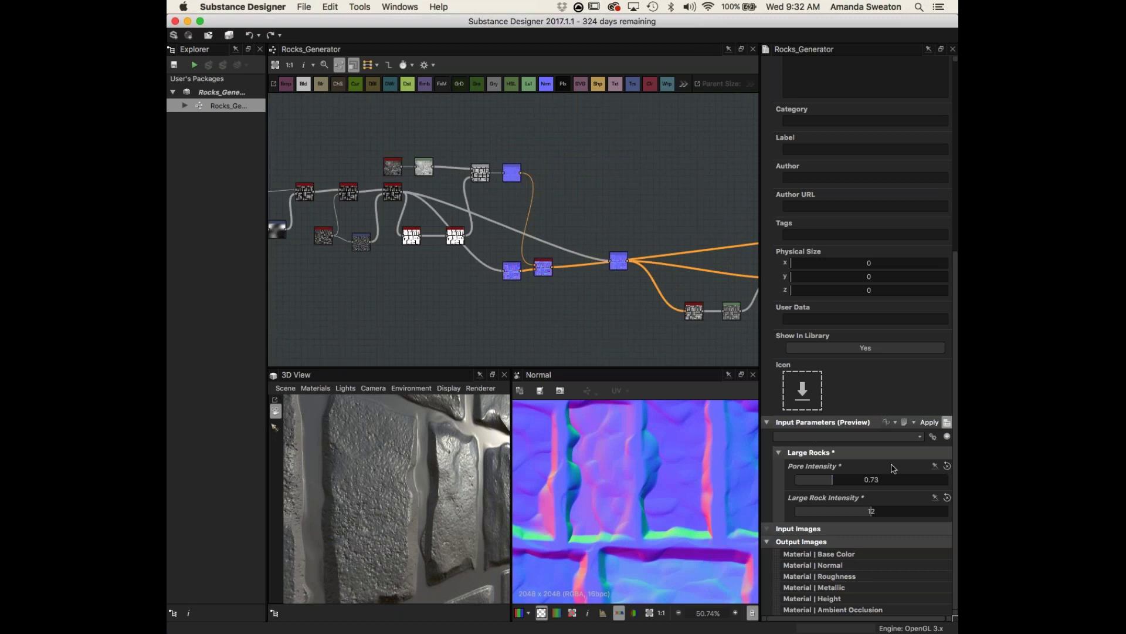
- Examine the stone surfaces and mortar gaps from a distance and up close in the 3D view
{"action": "mouse_move", "coordinate": [616, 299]}
{"action": "middle_mouse_down"}
{"action": "mouse_move", "coordinate": [491, 279]}
{"action": "mouse_move", "coordinate": [619, 310]}
{"action": "middle_mouse_up"}
{"action": "scroll", "coordinate": [434, 480], "scroll_direction": "down", "scroll_amount": 5}
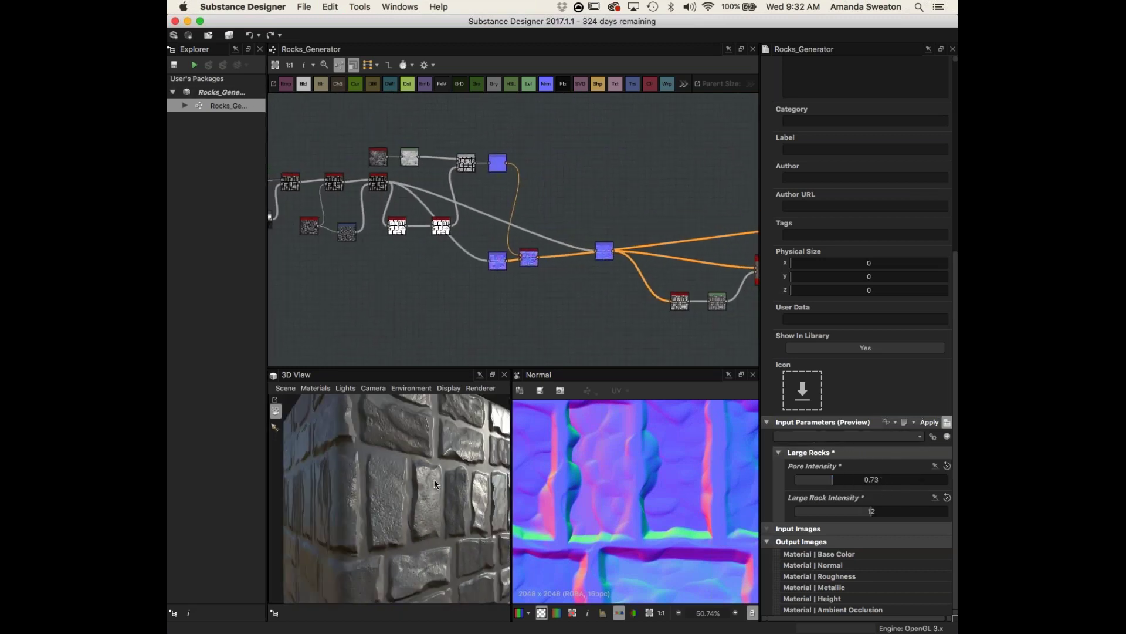
{"action": "left_click_drag", "start_coordinate": [434, 483], "coordinate": [422, 503], "text": "alt"}
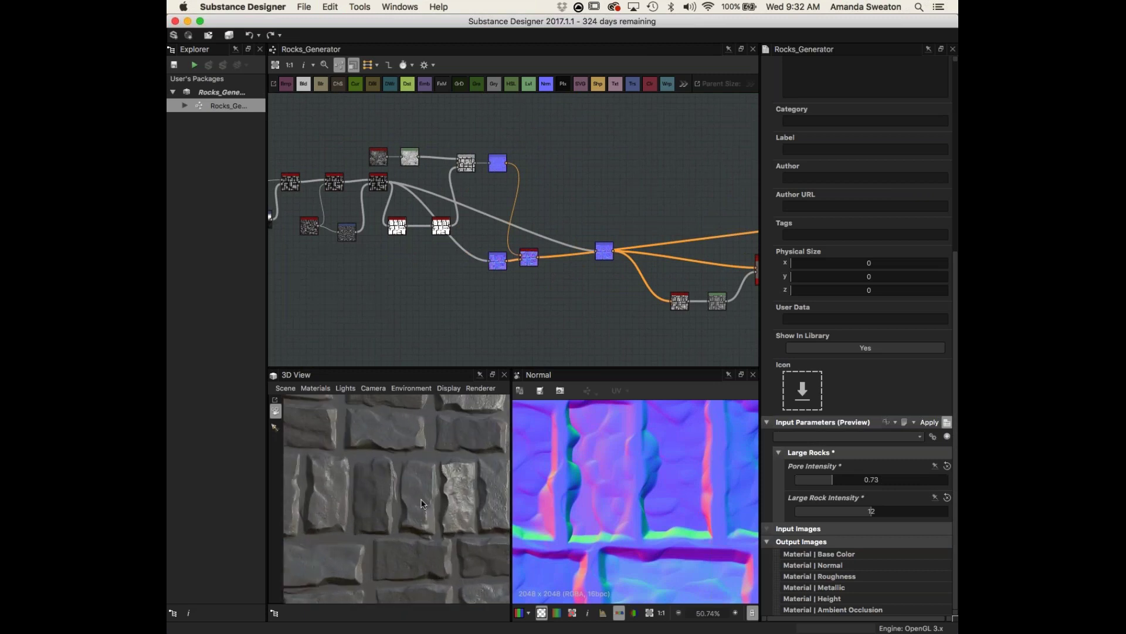
{"action": "scroll", "coordinate": [421, 504], "scroll_direction": "up", "scroll_amount": 5}
{"action": "middle_click_drag", "start_coordinate": [430, 433], "coordinate": [403, 473]}
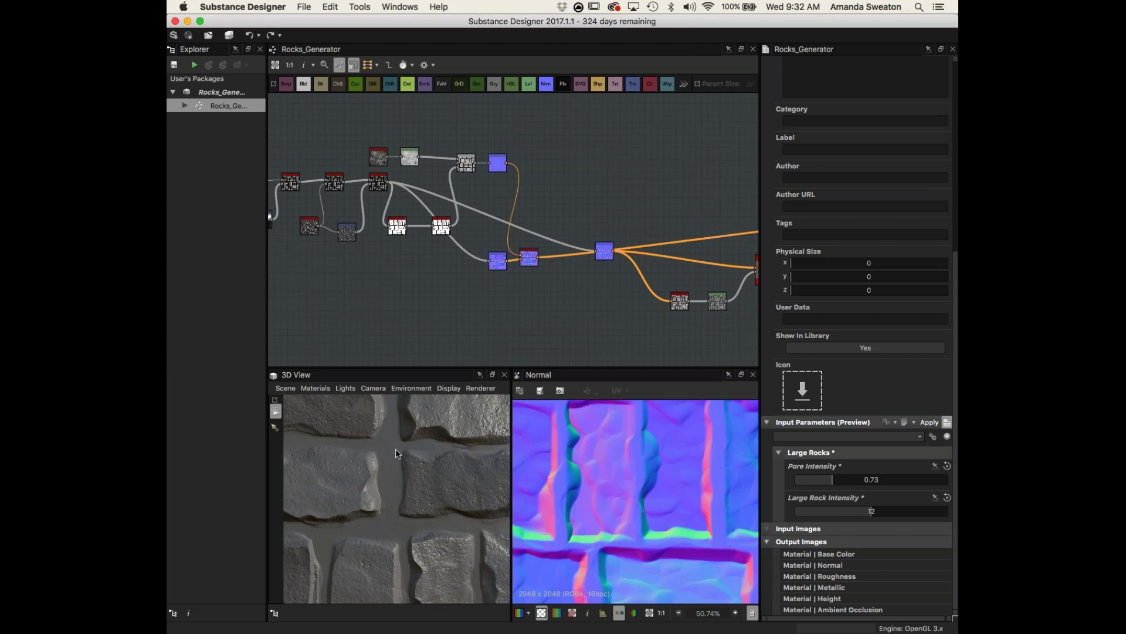
- Separate the rock-shape and pore nodes from the downstream nodes and delete the height link feeding the downstream Normal node
{"action": "scroll", "coordinate": [386, 253], "scroll_direction": "down", "scroll_amount": 5}
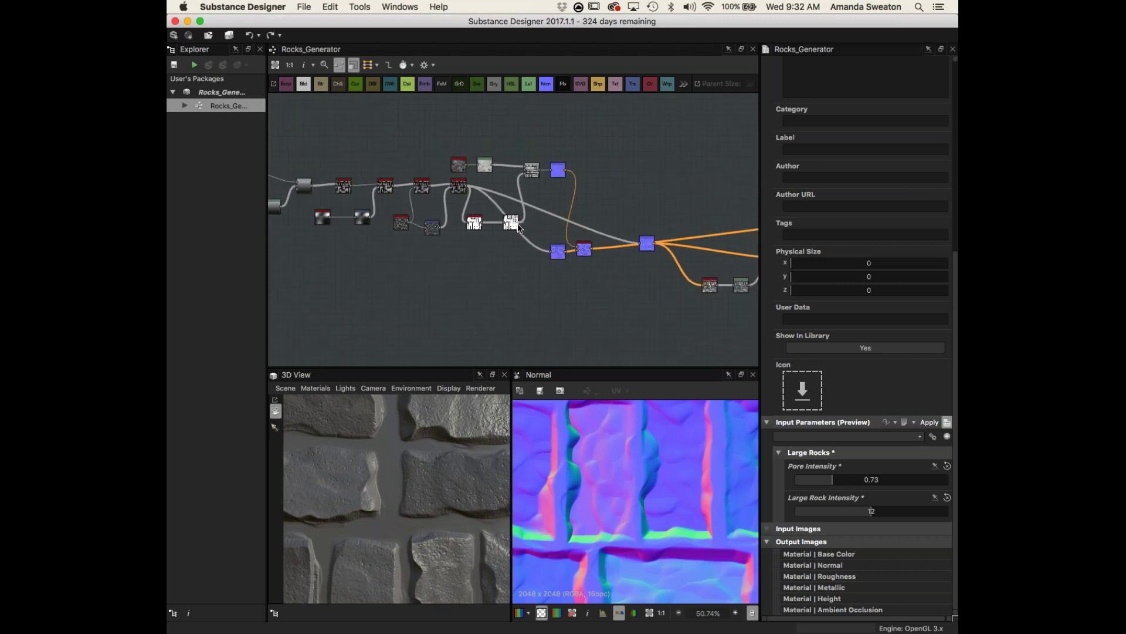
{"action": "middle_click_drag", "start_coordinate": [354, 246], "coordinate": [414, 249]}
{"action": "left_click_drag", "start_coordinate": [350, 172], "coordinate": [503, 261]}
{"action": "left_click", "coordinate": [503, 260]}
{"action": "scroll", "coordinate": [541, 271], "scroll_direction": "up", "scroll_amount": 5}
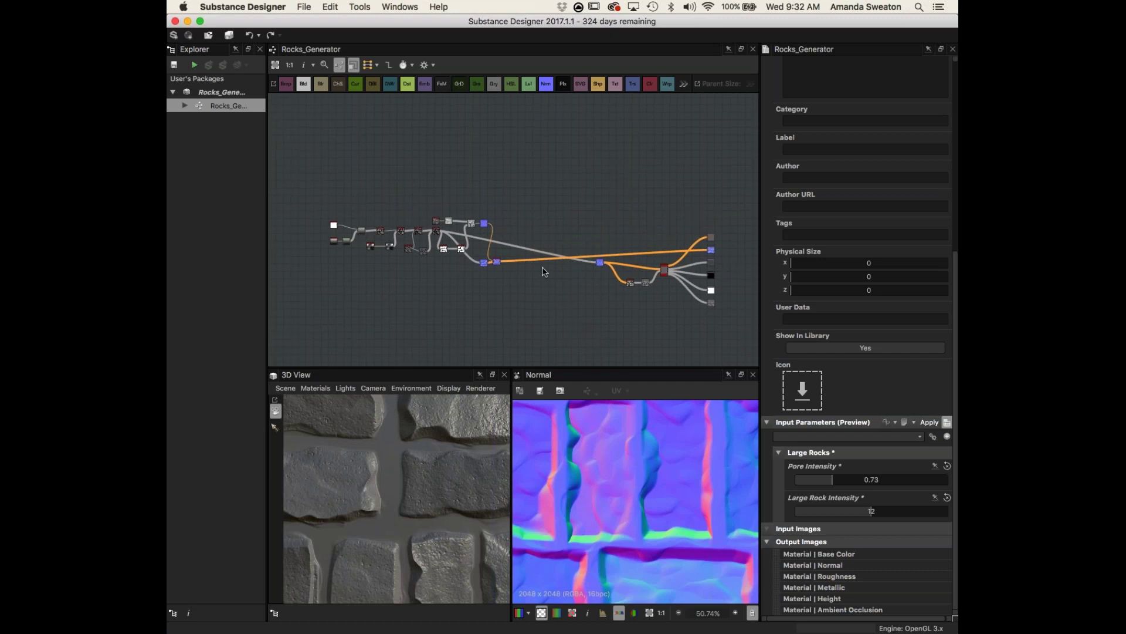
{"action": "key", "text": "Delete"}
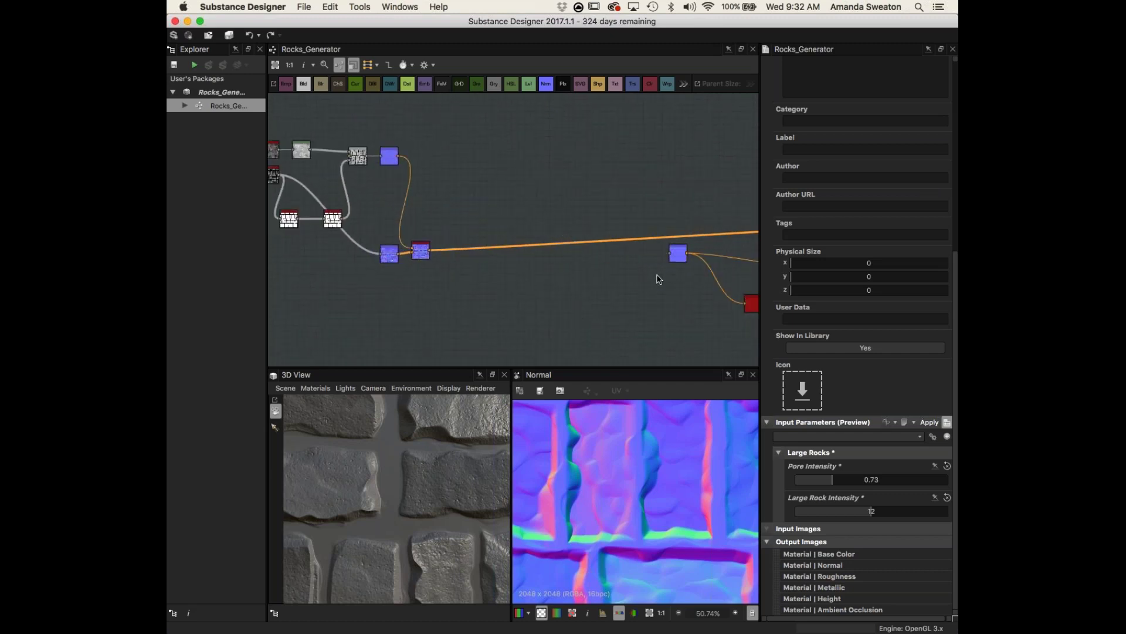
- Preview the outputs of the pore noise node, the node combining both normals, and the pore Normal node
{"action": "scroll", "coordinate": [586, 291], "scroll_direction": "left", "scroll_amount": 5}
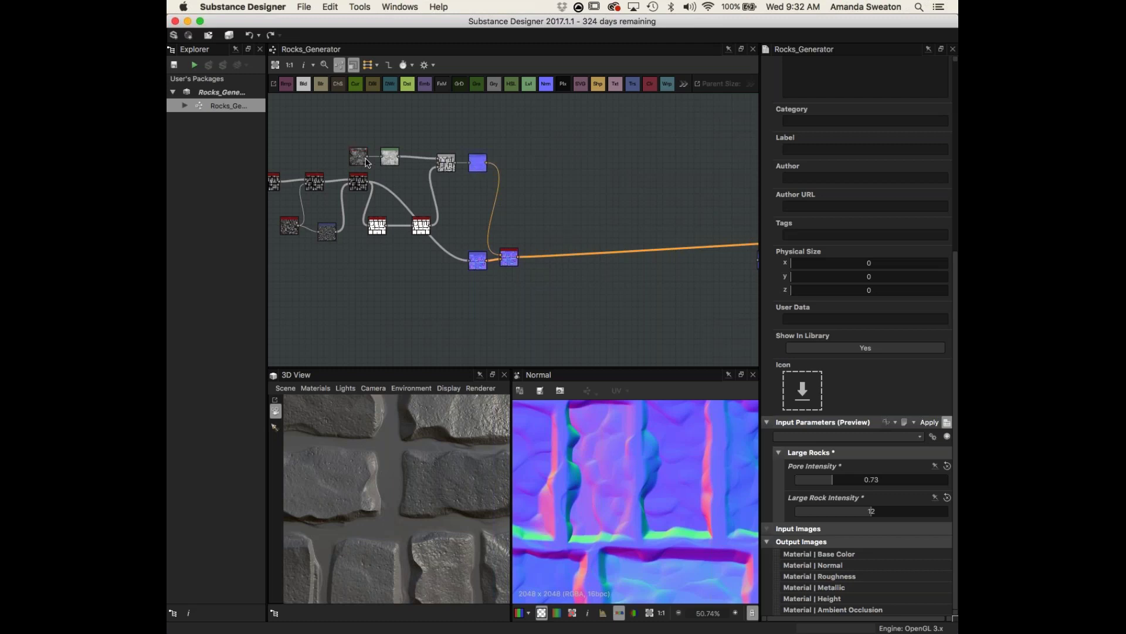
{"action": "double_click", "coordinate": [358, 157]}
{"action": "double_click", "coordinate": [509, 256]}
{"action": "scroll", "coordinate": [571, 269], "scroll_direction": "up", "scroll_amount": 1}
{"action": "double_click", "coordinate": [459, 141]}
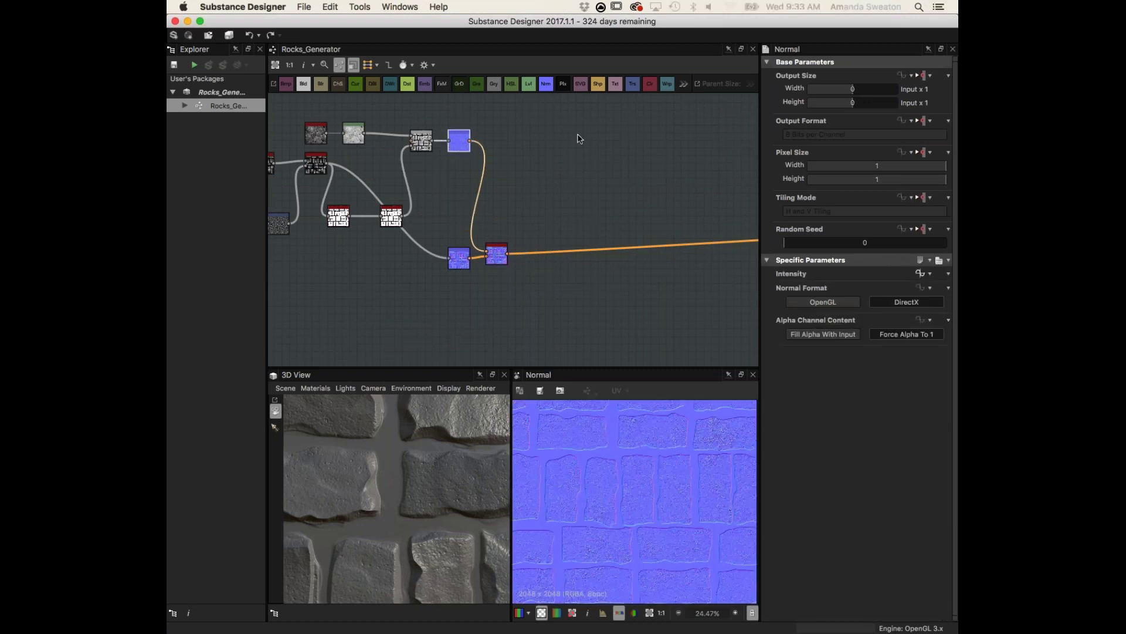
- Add a Levels node beyond the pore Normal node and connect the pore noise node's output to it
{"action": "key", "text": "space"}
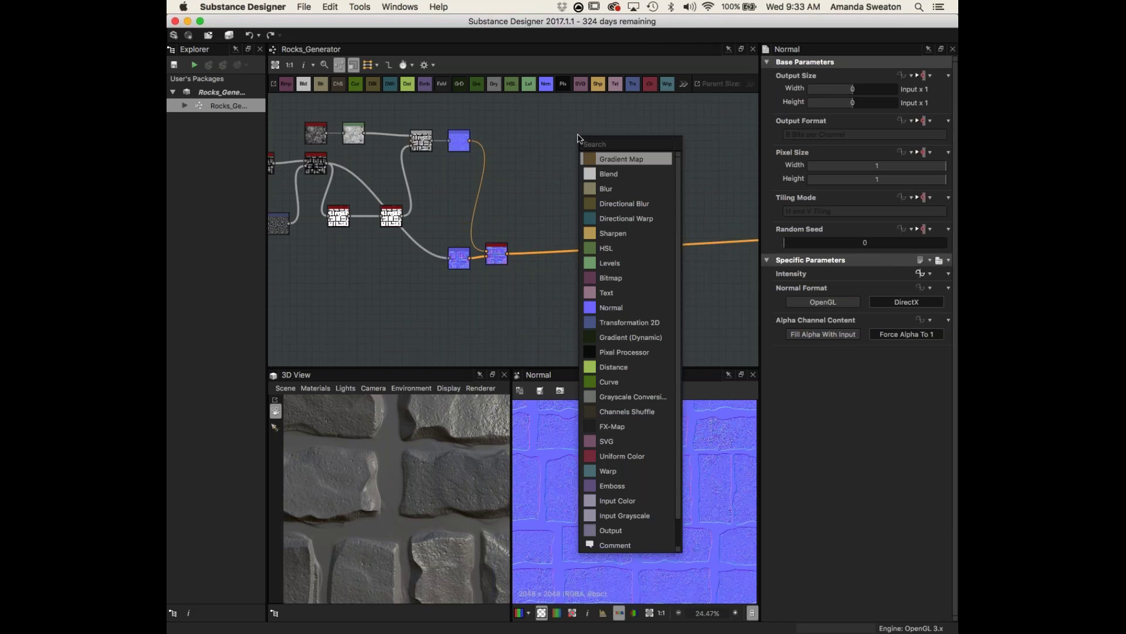
{"action": "type", "text": "nor"}
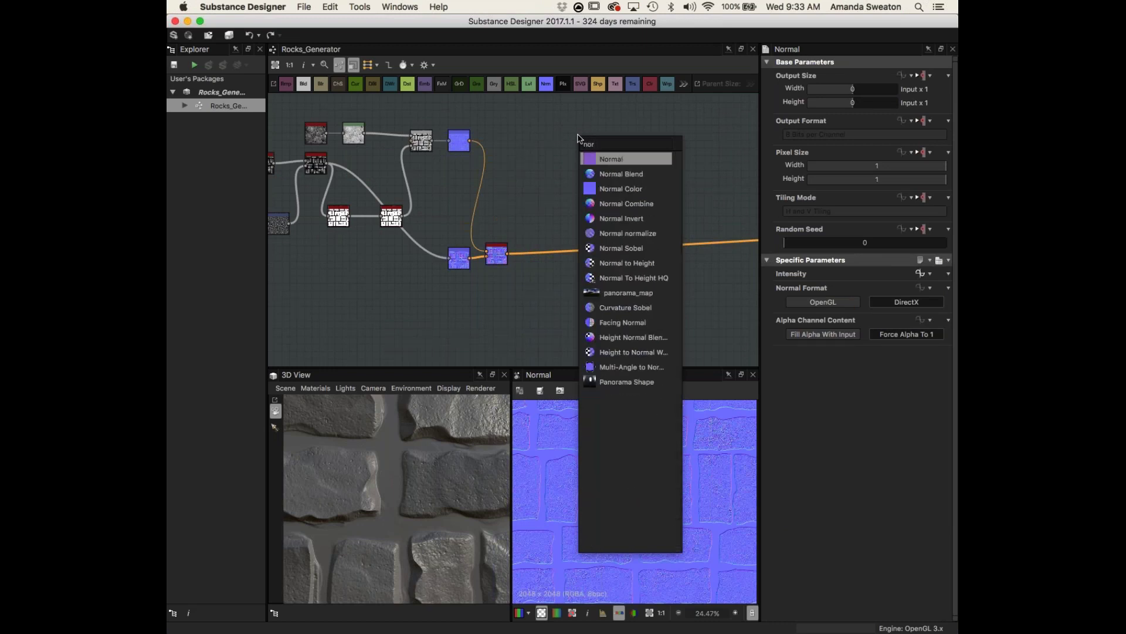
{"action": "key", "text": "BackSpace"}
{"action": "key", "text": "BackSpace"}
{"action": "key", "text": "BackSpace"}
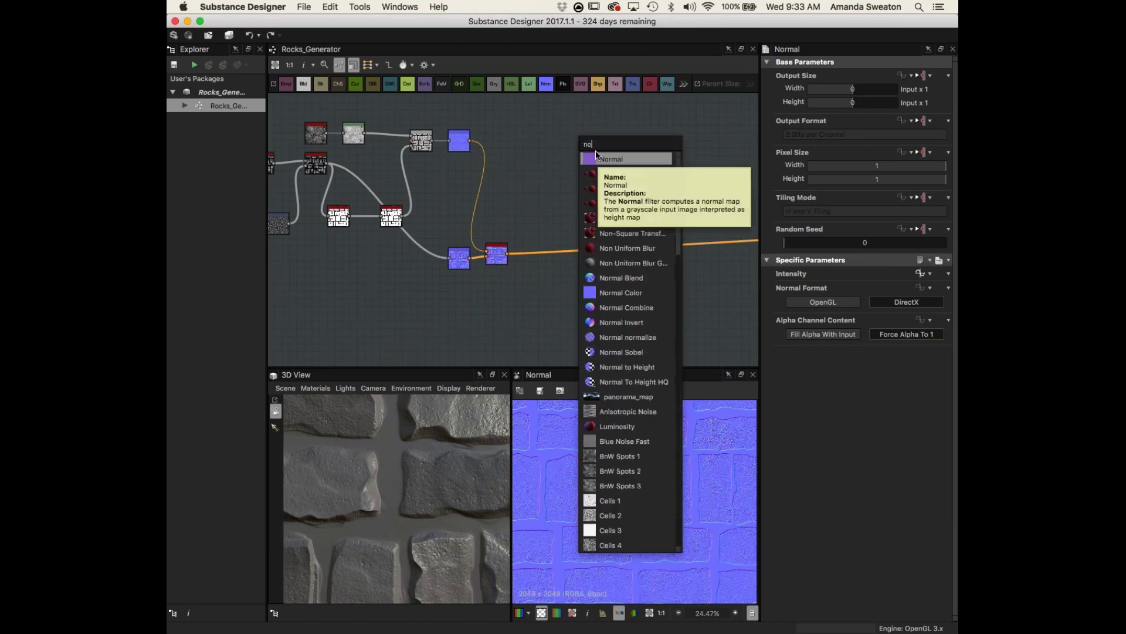
{"action": "type", "text": "le"}
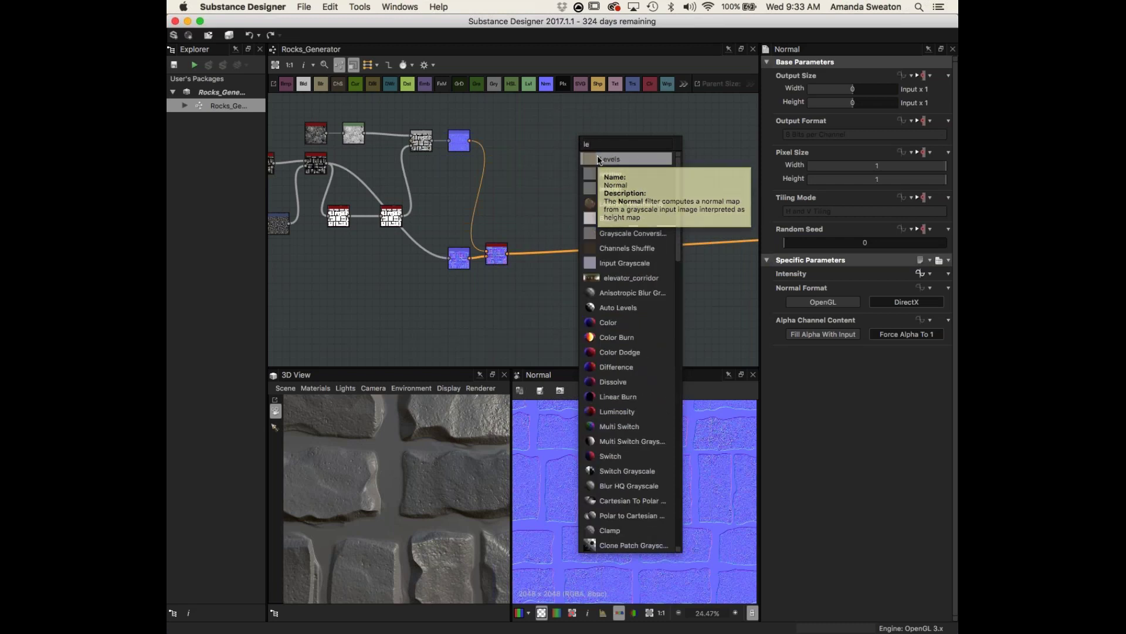
{"action": "left_click", "coordinate": [598, 159]}
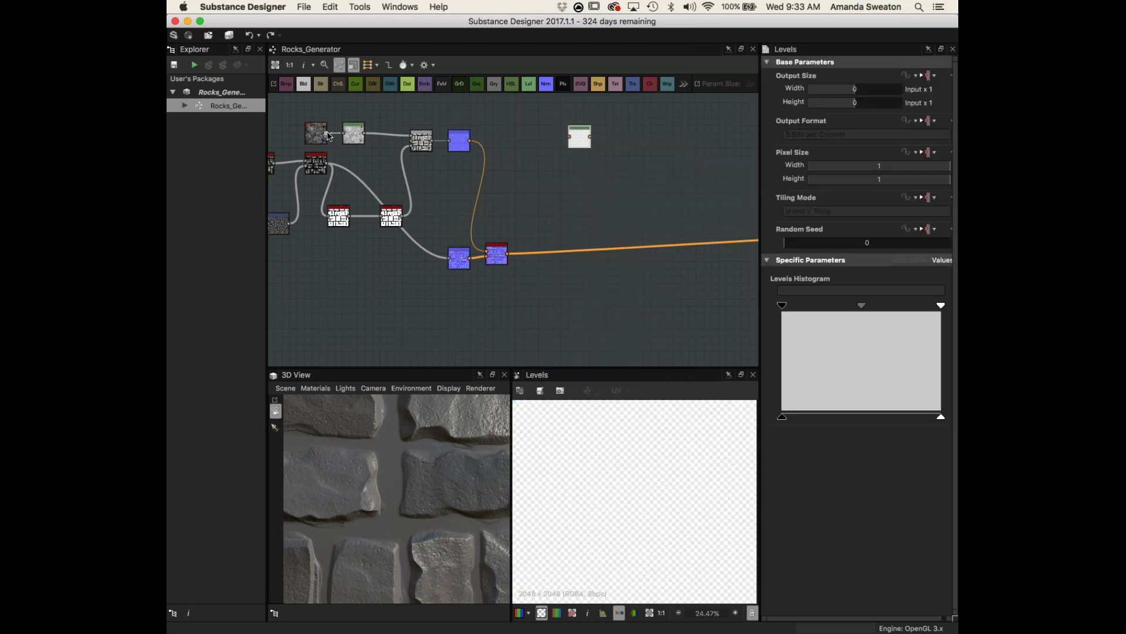
{"action": "left_click_drag", "start_coordinate": [345, 118], "coordinate": [555, 162]}
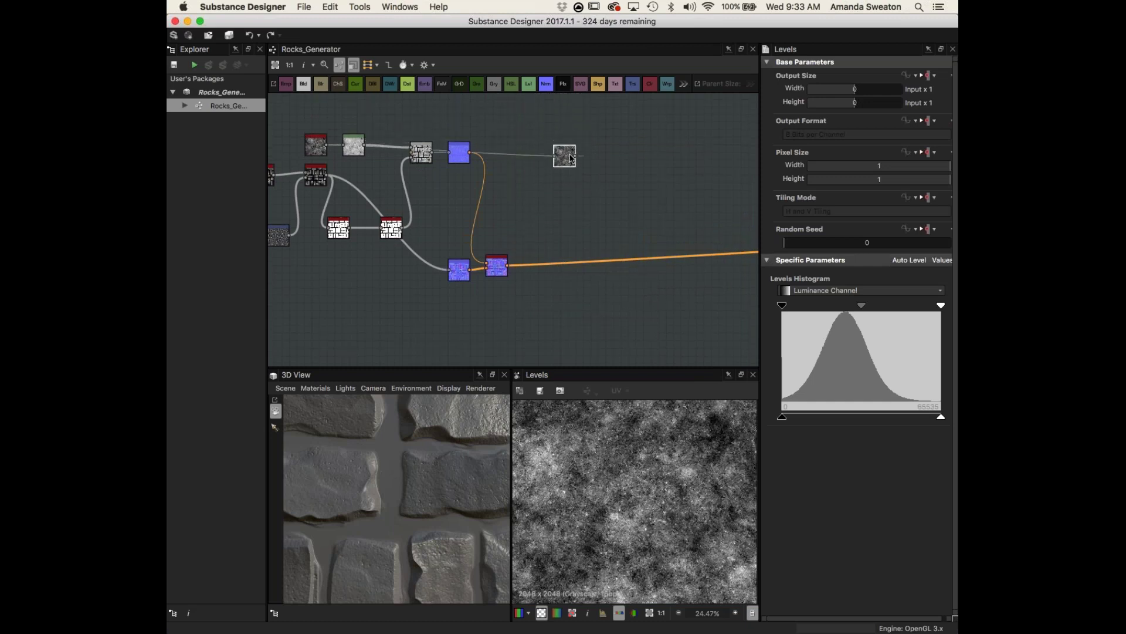
- Add a second Levels node after the new Levels node and a Blend node after that
{"action": "key", "text": "space"}
{"action": "type", "text": "leve"}
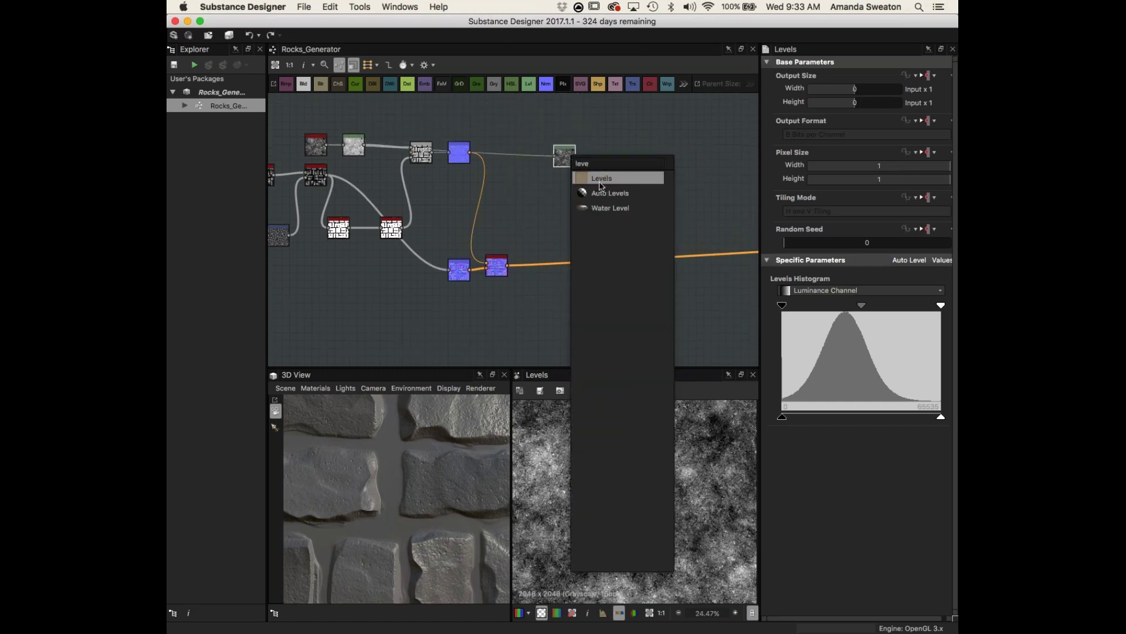
{"action": "left_click", "coordinate": [601, 182]}
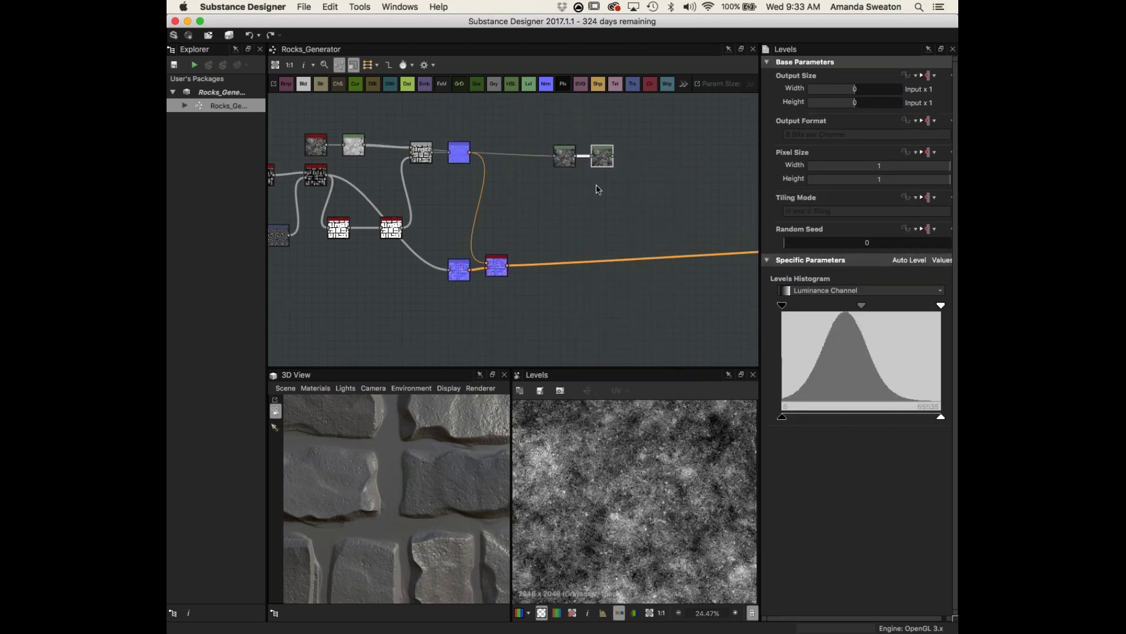
{"action": "key", "text": "space"}
{"action": "type", "text": "blend"}
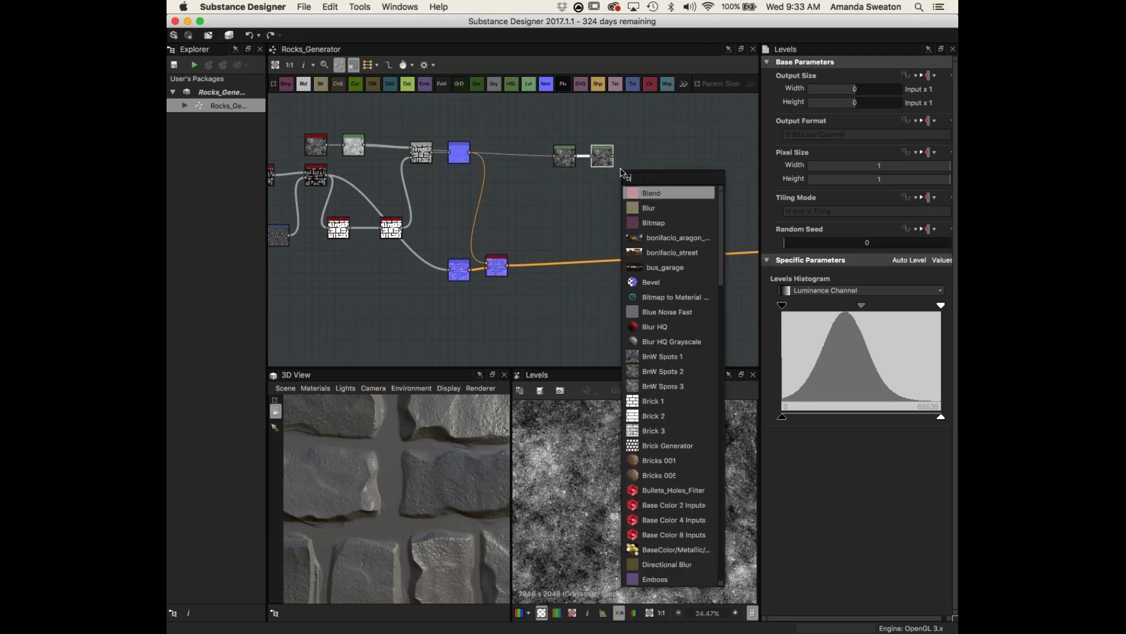
{"action": "key", "text": "Return"}
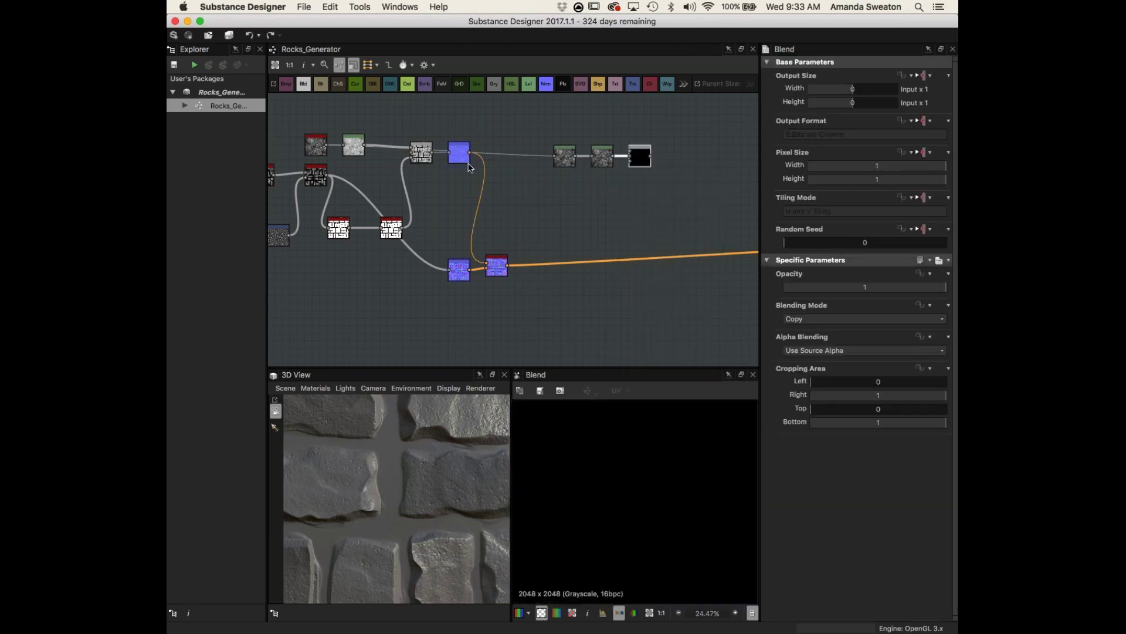
- Preview the pore Blend and the Blur HQ Grayscale stone mask, and add an Invert Grayscale node fed by that mask
{"action": "scroll", "coordinate": [401, 159], "scroll_direction": "up", "scroll_amount": 5}
{"action": "middle_click_drag", "start_coordinate": [461, 151], "coordinate": [519, 164]}
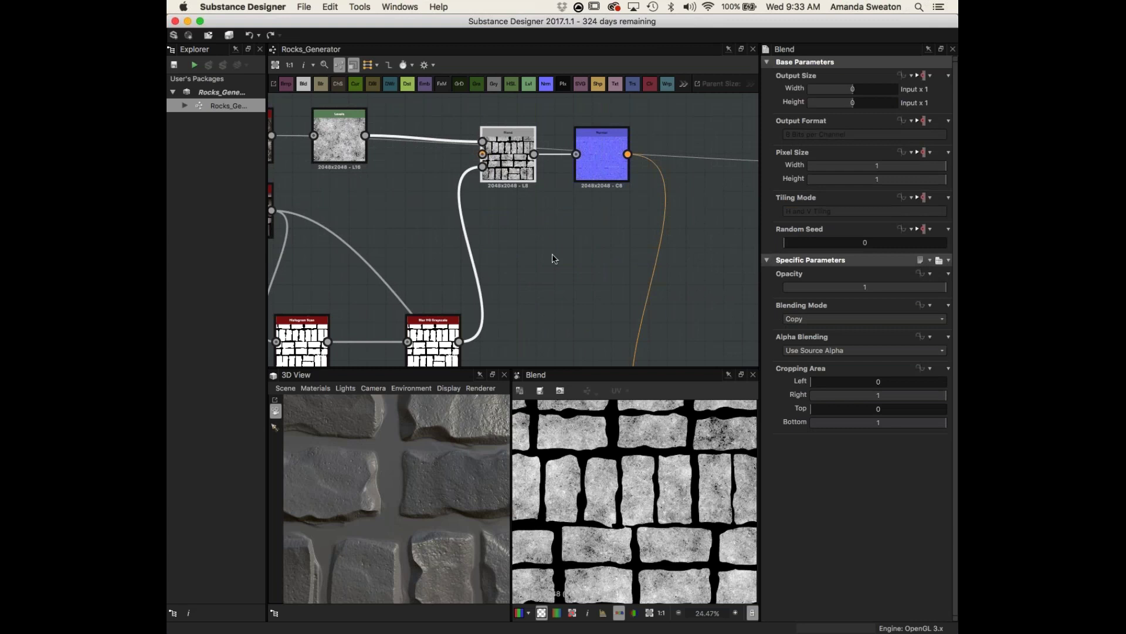
{"action": "scroll", "coordinate": [545, 405], "scroll_direction": "down", "scroll_amount": 2}
{"action": "left_click", "coordinate": [431, 350]}
{"action": "double_click", "coordinate": [433, 350]}
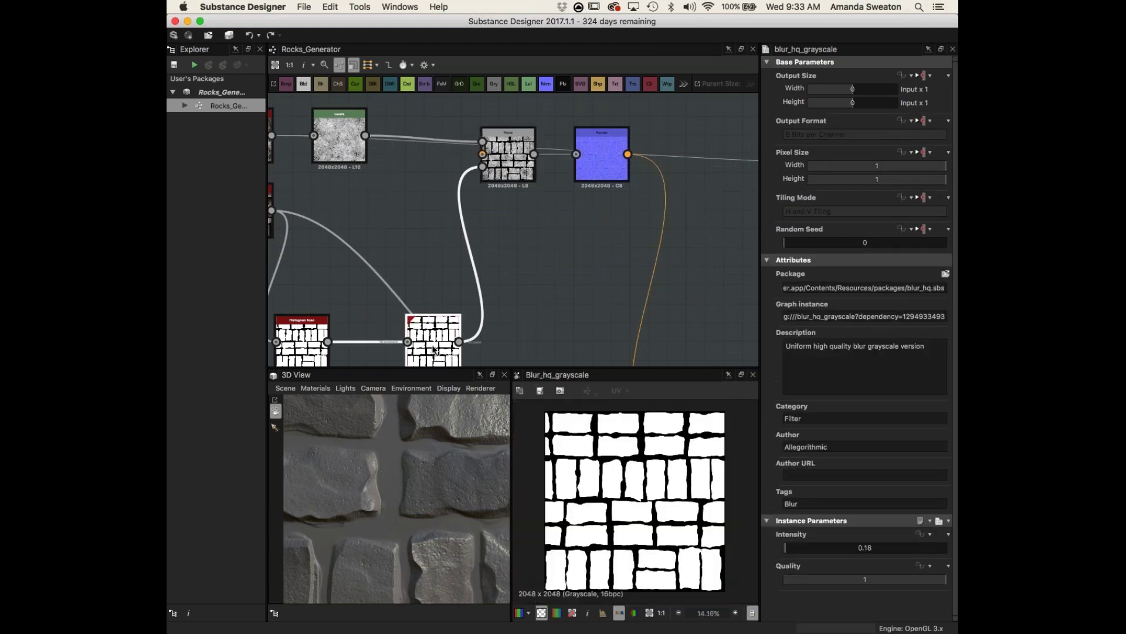
{"action": "scroll", "coordinate": [543, 322], "scroll_direction": "down", "scroll_amount": 2}
{"action": "middle_click_drag", "start_coordinate": [544, 322], "coordinate": [498, 263]}
{"action": "key", "text": "space"}
{"action": "type", "text": "invert"}
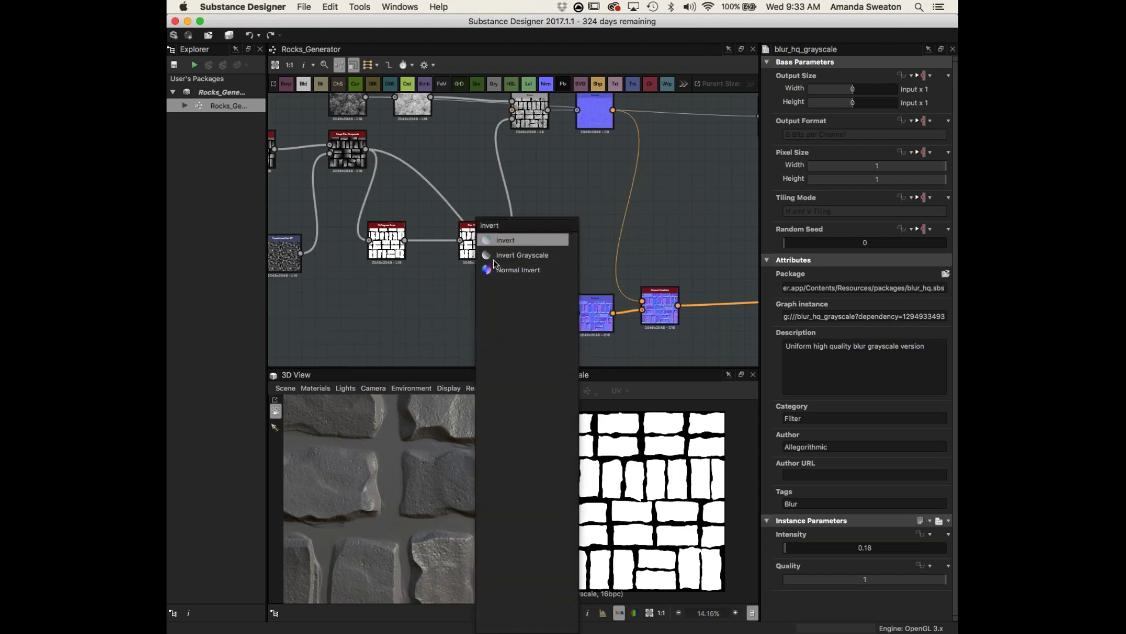
{"action": "left_click", "coordinate": [519, 254]}
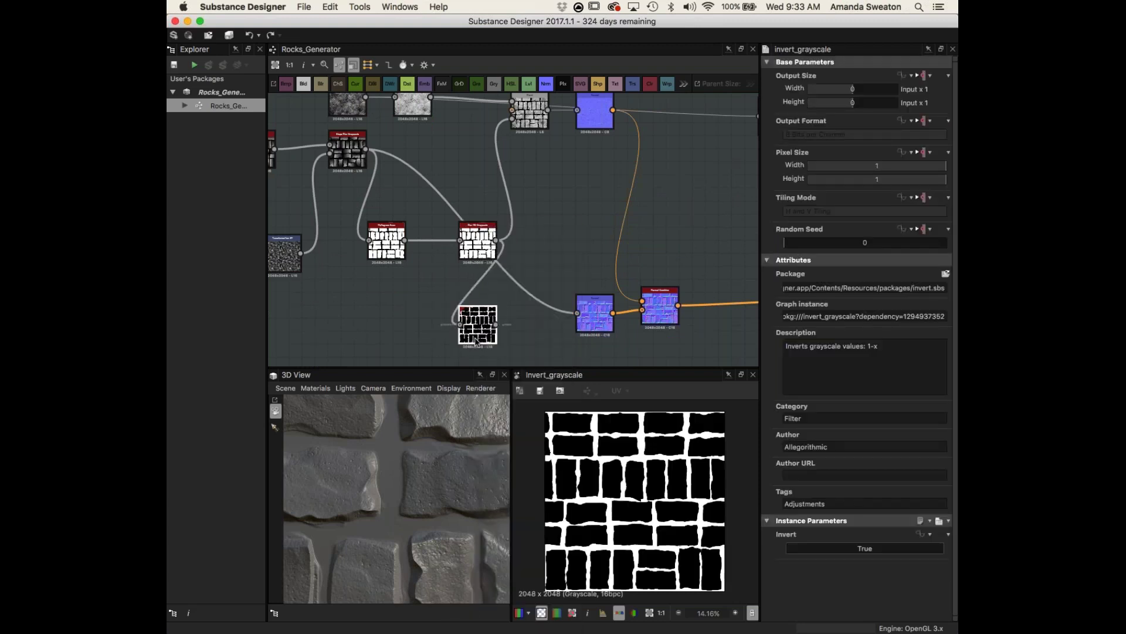
- Move the Invert Grayscale node below the new Levels nodes and connect its output to the new Blend node's opacity input
{"action": "scroll", "coordinate": [491, 240], "scroll_direction": "down", "scroll_amount": 3}
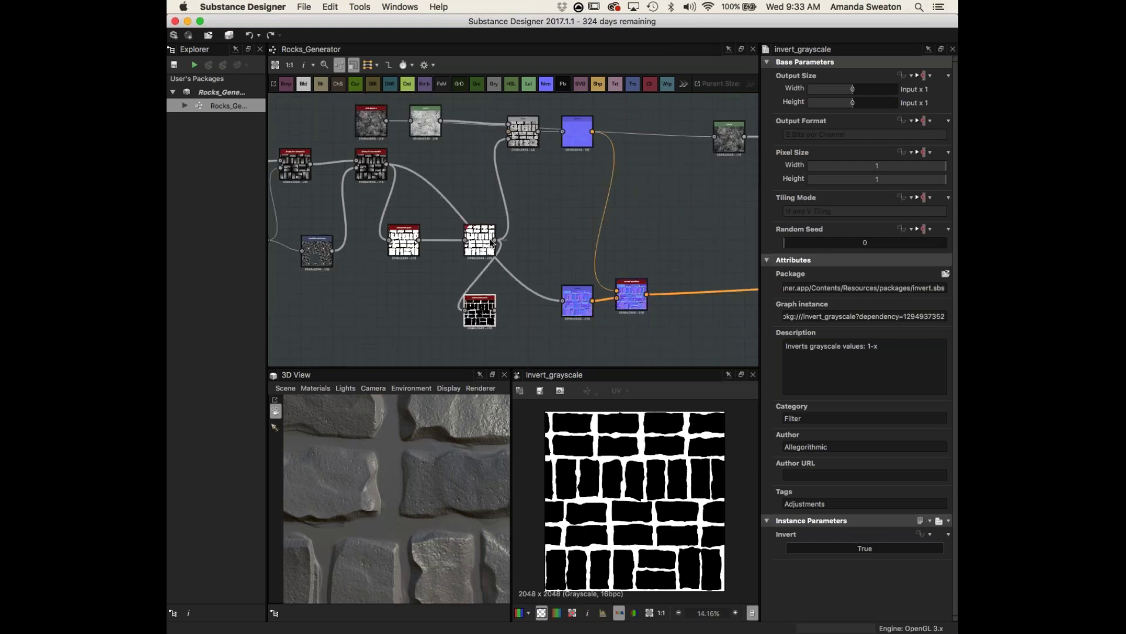
{"action": "middle_click_drag", "start_coordinate": [508, 311], "coordinate": [442, 365]}
{"action": "left_click_drag", "start_coordinate": [416, 353], "coordinate": [605, 263]}
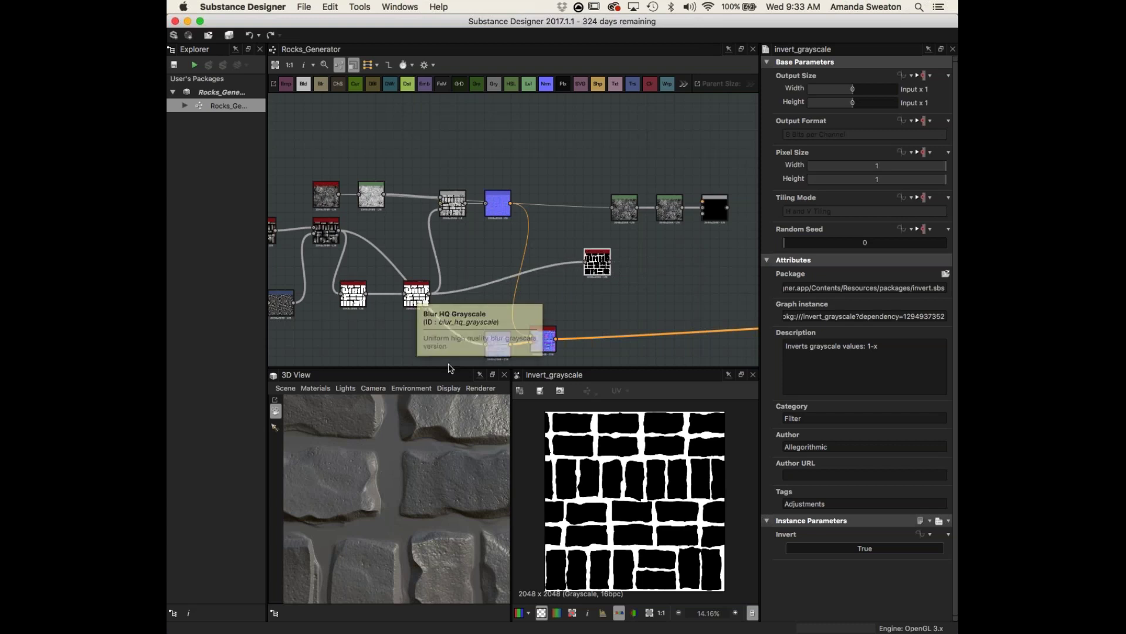
{"action": "middle_click_drag", "start_coordinate": [653, 254], "coordinate": [598, 264]}
{"action": "scroll", "coordinate": [645, 252], "scroll_direction": "up", "scroll_amount": 2}
{"action": "scroll", "coordinate": [646, 252], "scroll_direction": "up", "scroll_amount": 1}
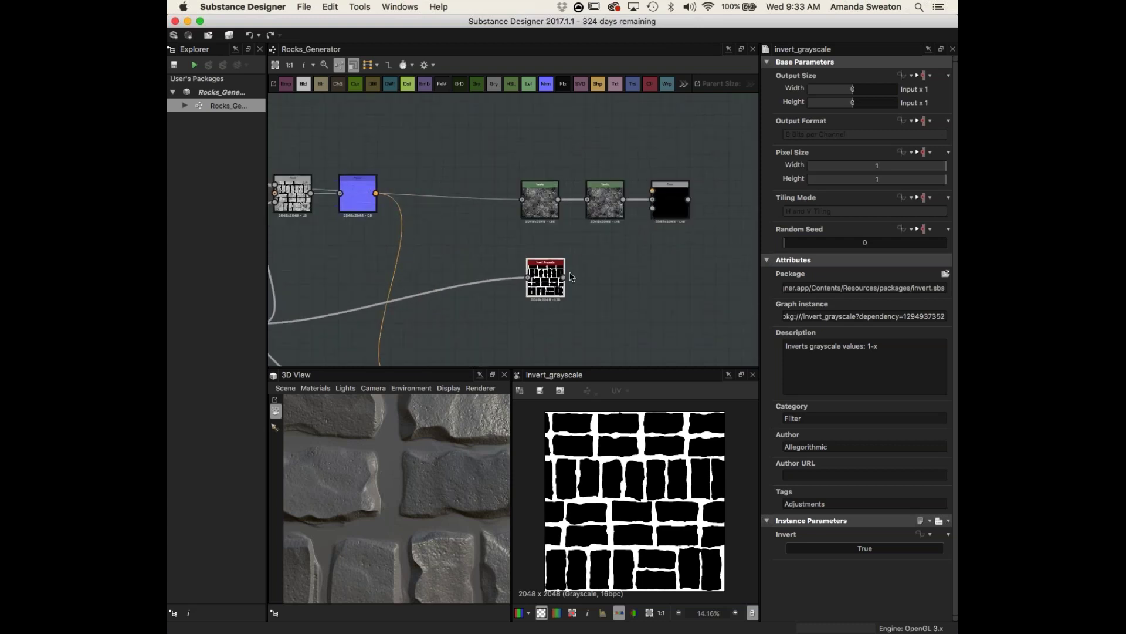
{"action": "left_click_drag", "start_coordinate": [564, 277], "coordinate": [628, 178]}
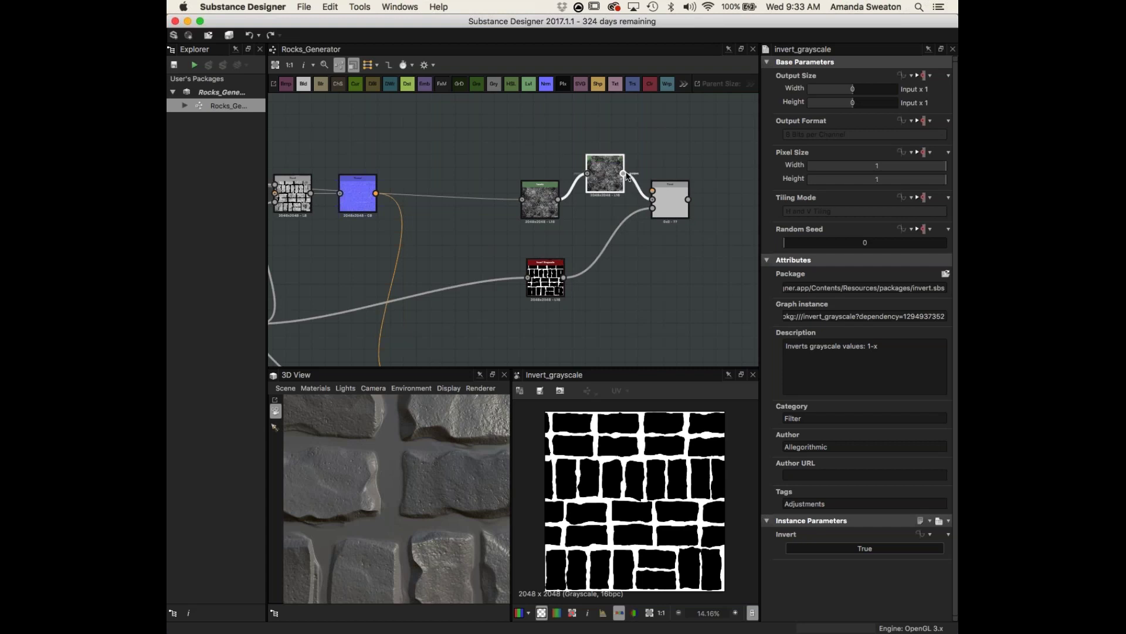
- Feed the second Levels node only into the Blend node's foreground, deleting the background link, and preview the Blend output
{"action": "double_click", "coordinate": [669, 218]}
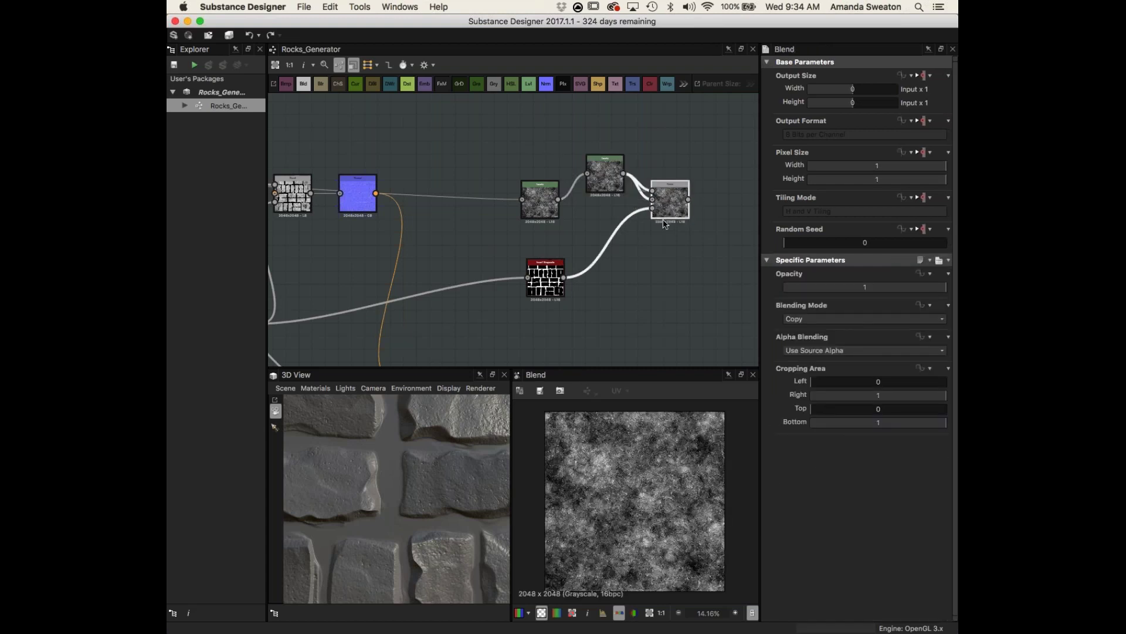
{"action": "left_click", "coordinate": [643, 194]}
{"action": "key", "text": "Delete"}
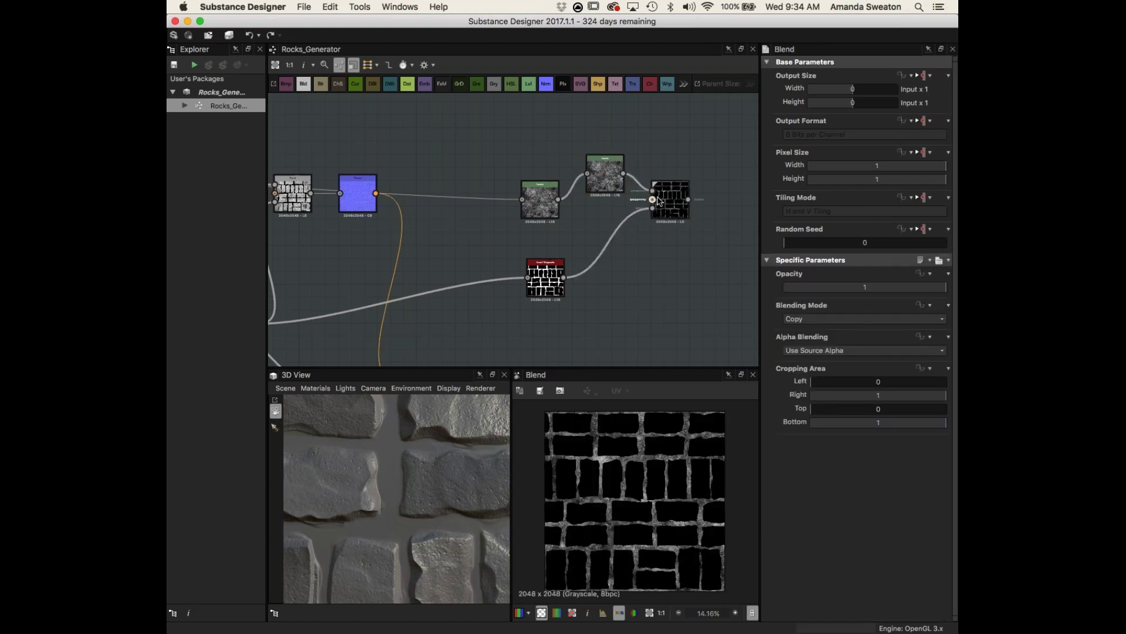
{"action": "scroll", "coordinate": [632, 516], "scroll_direction": "up", "scroll_amount": 4}
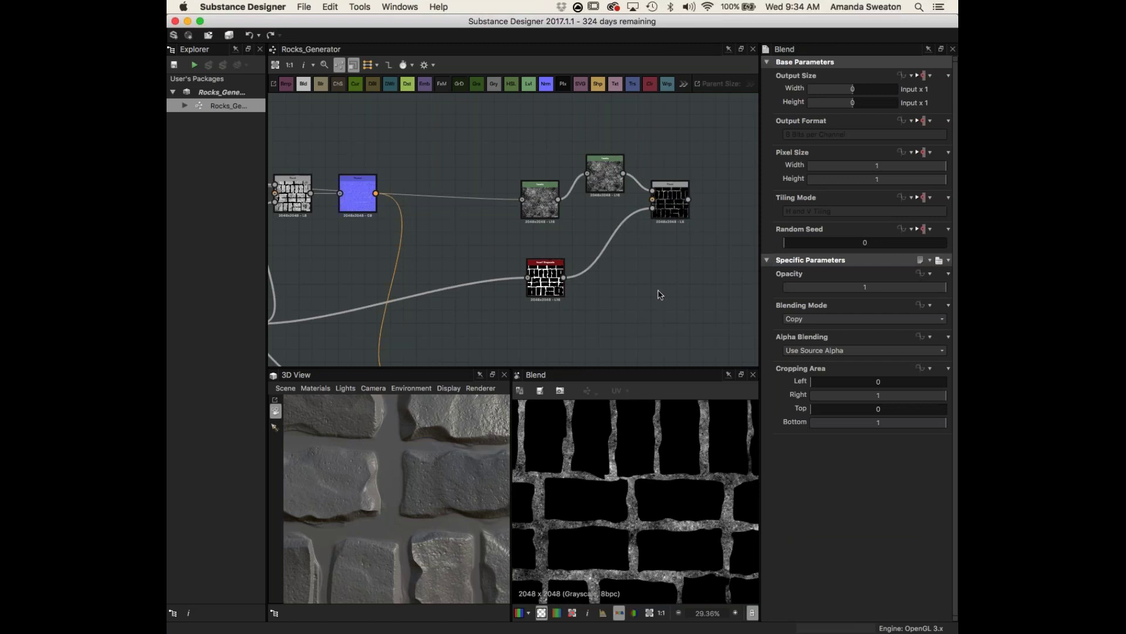
- Add a Normal node after the mortar Blend node and set its intensity to 1.01
{"action": "middle_click_drag", "start_coordinate": [657, 227], "coordinate": [619, 254]}
{"action": "left_click", "coordinate": [639, 241]}
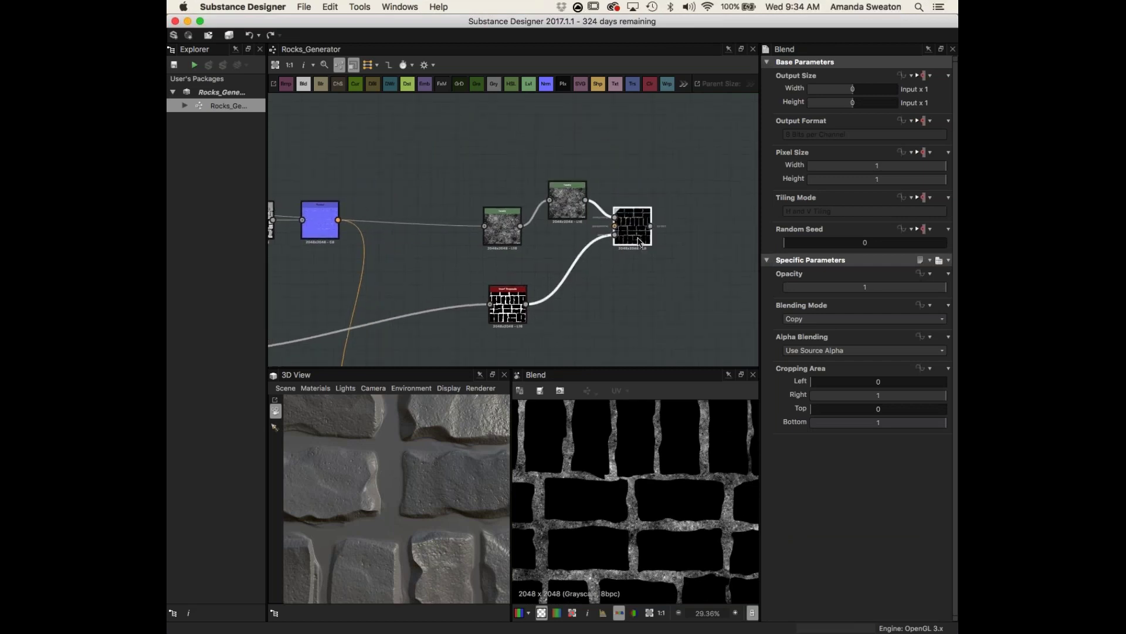
{"action": "left_click_drag", "start_coordinate": [644, 234], "coordinate": [669, 246]}
{"action": "key", "text": "space"}
{"action": "type", "text": "nor"}
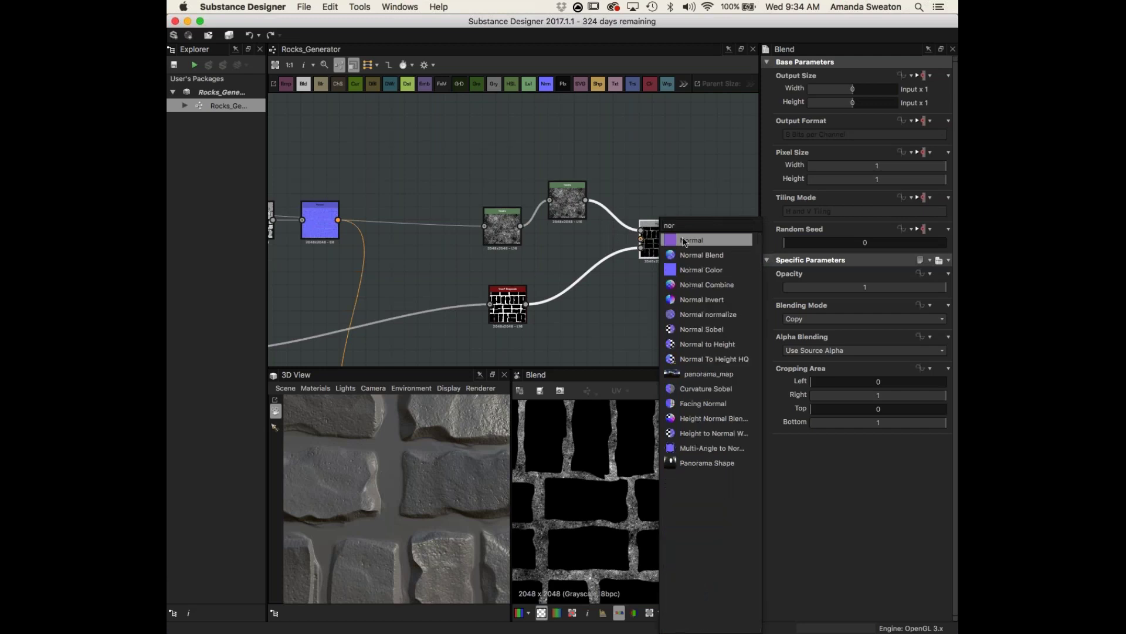
{"action": "left_click", "coordinate": [684, 241]}
{"action": "scroll", "coordinate": [711, 435], "scroll_direction": "up", "scroll_amount": 3}
{"action": "left_click_drag", "start_coordinate": [813, 286], "coordinate": [840, 294]}
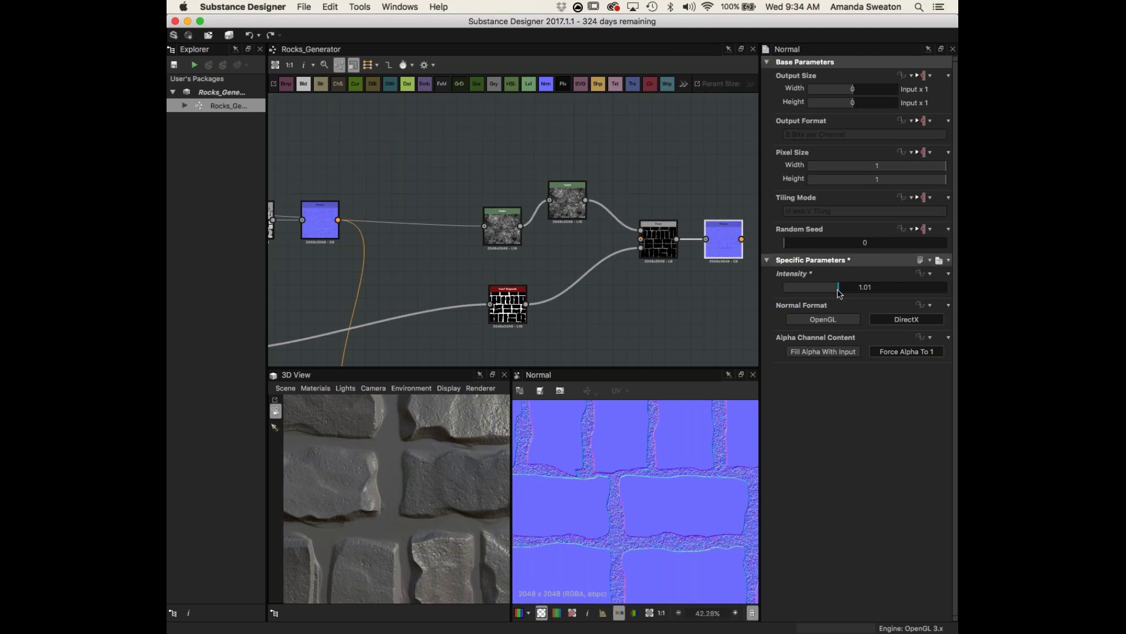
- Add a Normal Combine node and connect the existing rock Normal Combine and the new mortar Normal to its inputs
{"action": "scroll", "coordinate": [707, 272], "scroll_direction": "down", "scroll_amount": 3}
{"action": "middle_click_drag", "start_coordinate": [707, 272], "coordinate": [606, 210]}
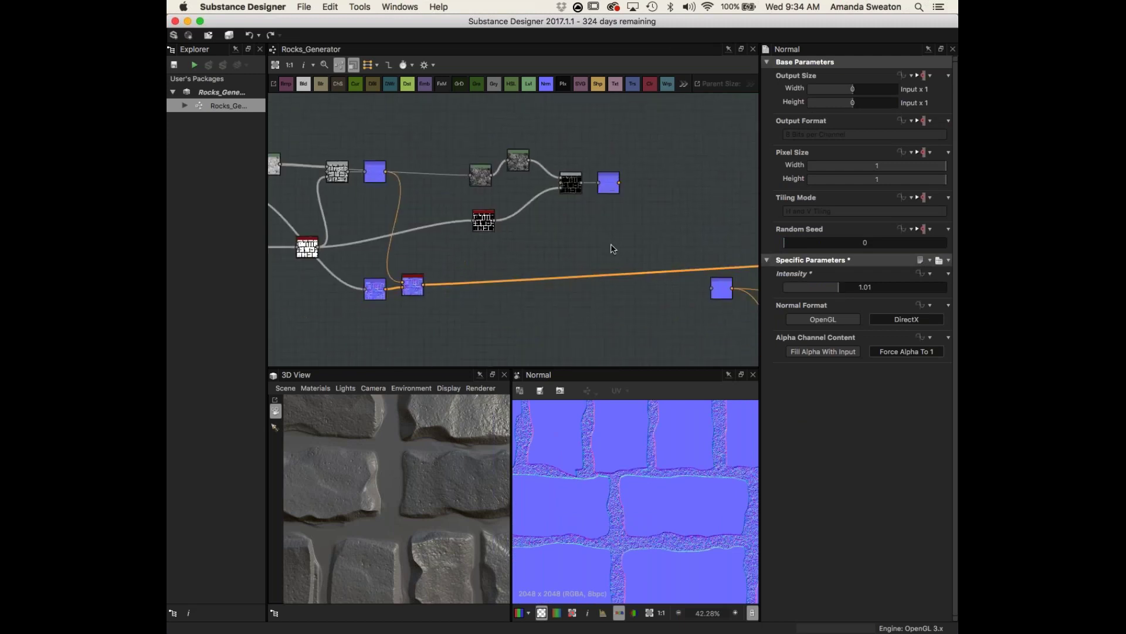
{"action": "key", "text": "space"}
{"action": "type", "text": "norm"}
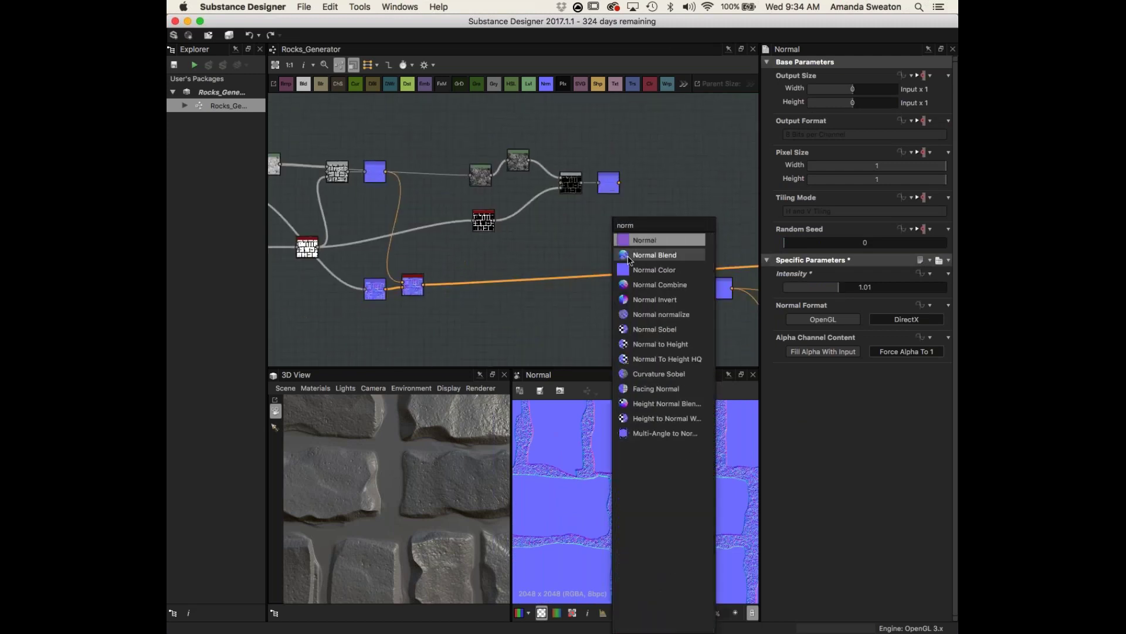
{"action": "left_click", "coordinate": [656, 287]}
{"action": "middle_click_drag", "start_coordinate": [519, 263], "coordinate": [505, 268]}
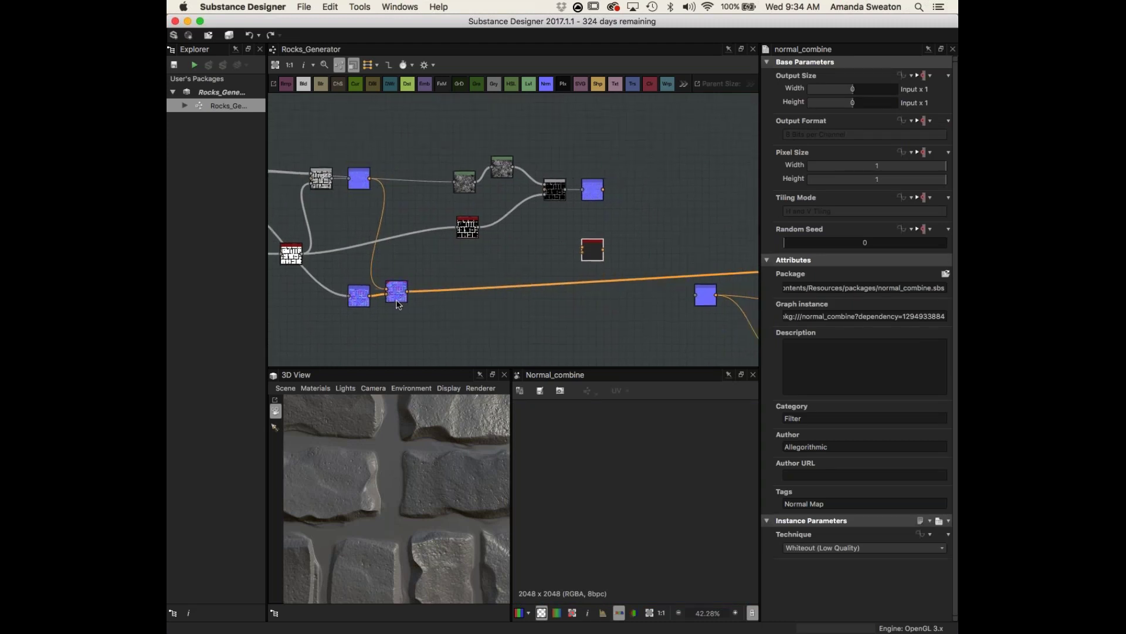
{"action": "left_click_drag", "start_coordinate": [428, 288], "coordinate": [675, 251]}
{"action": "left_click_drag", "start_coordinate": [613, 196], "coordinate": [666, 253]}
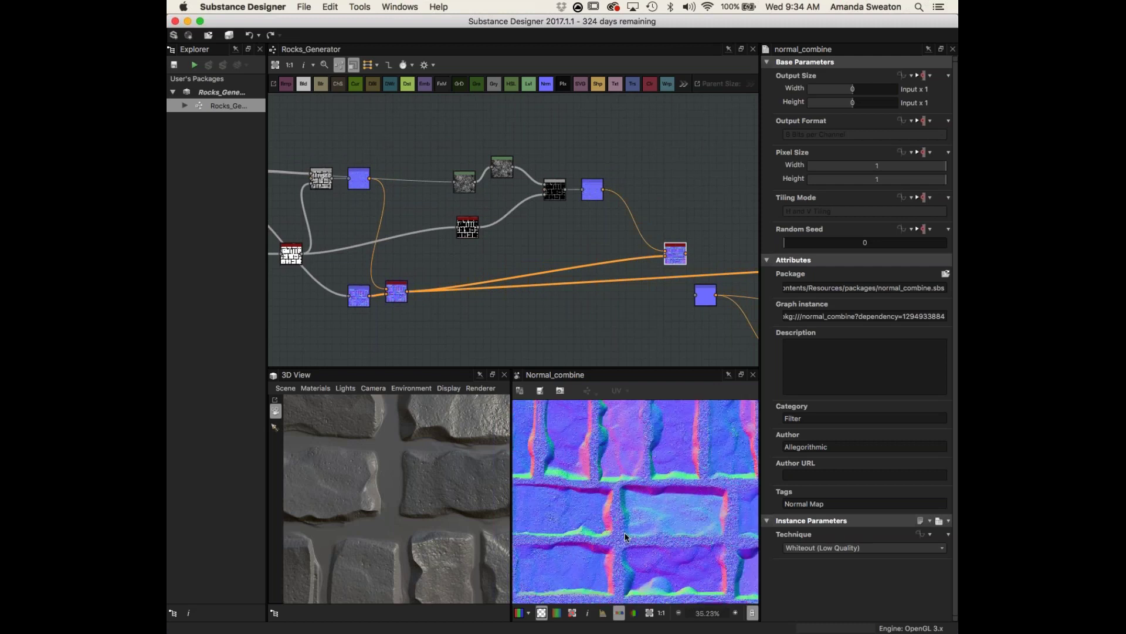
- Examine the new combined normal map as a whole and up close around the mortar gaps
{"action": "scroll", "coordinate": [625, 536], "scroll_direction": "down", "scroll_amount": 3}
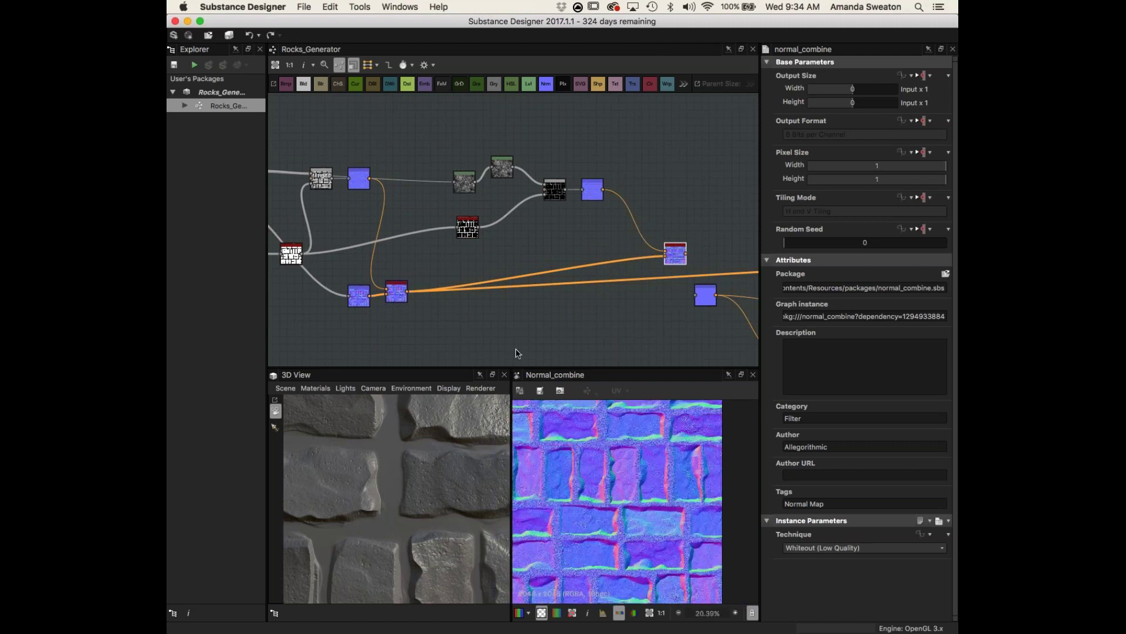
{"action": "middle_click_drag", "start_coordinate": [383, 302], "coordinate": [494, 299]}
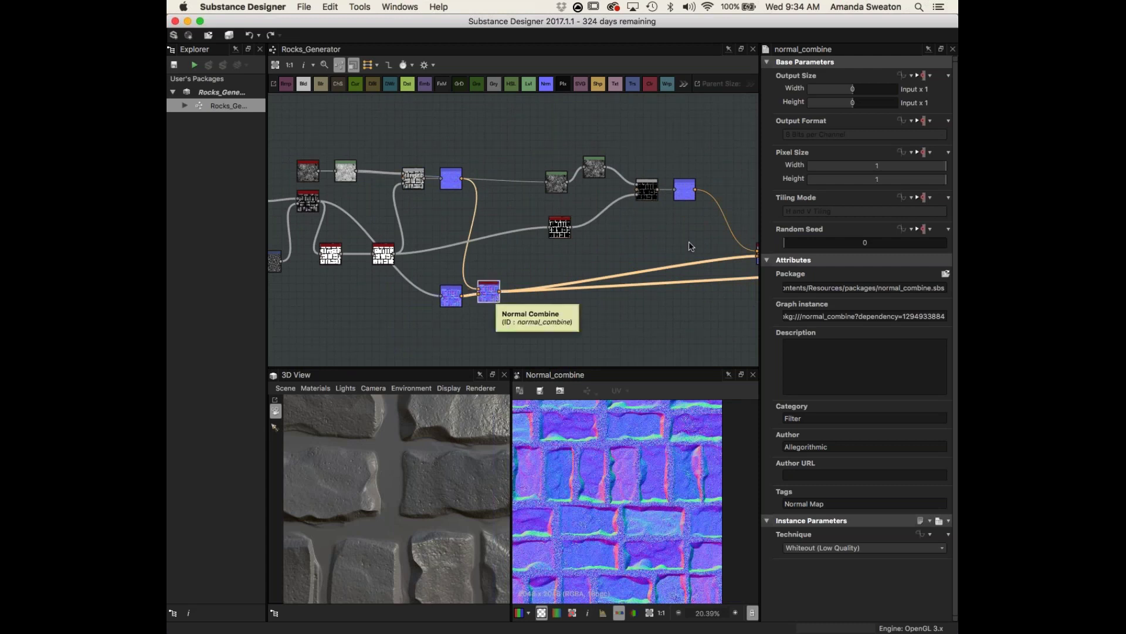
{"action": "middle_click_drag", "start_coordinate": [724, 214], "coordinate": [558, 225]}
{"action": "scroll", "coordinate": [673, 480], "scroll_direction": "up", "scroll_amount": 4}
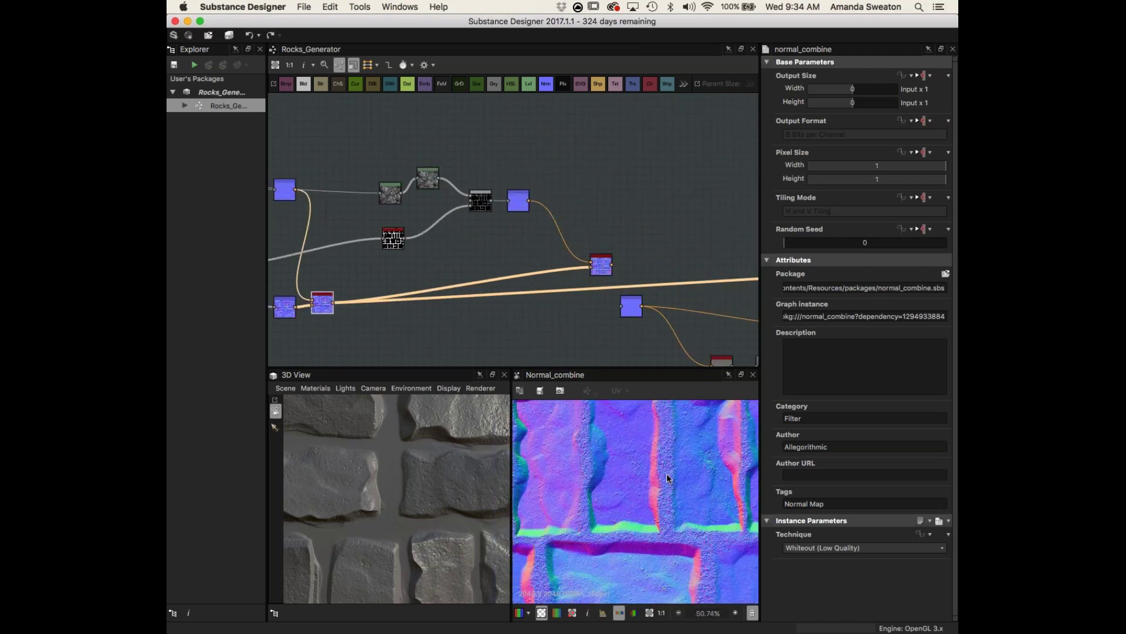
{"action": "scroll", "coordinate": [664, 502], "scroll_direction": "up", "scroll_amount": 2}
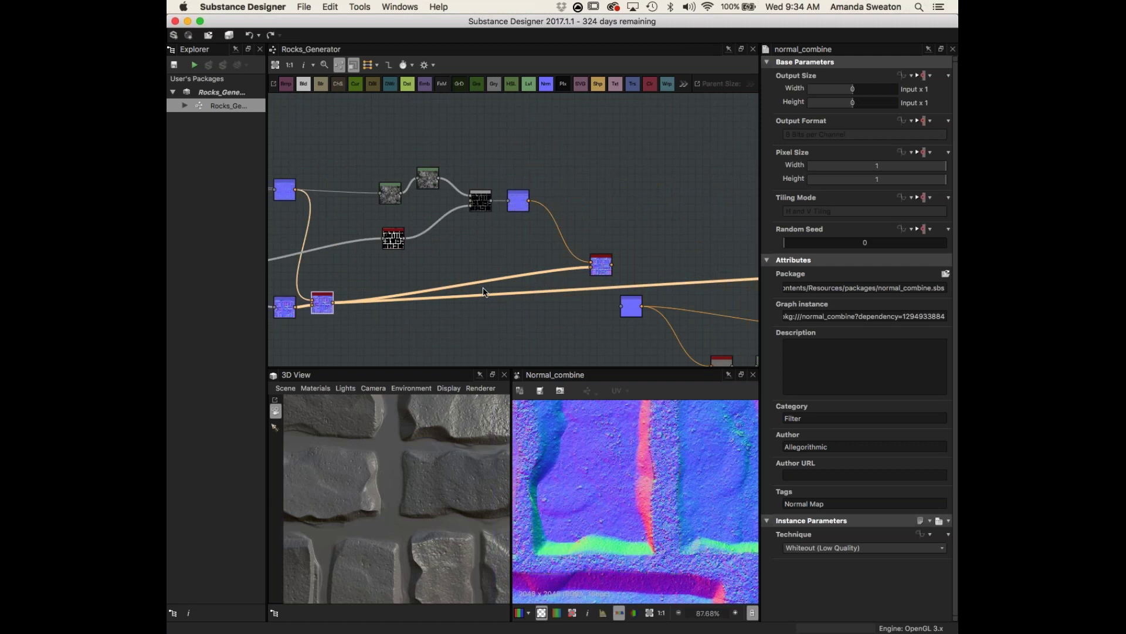
- Add a Clouds 2 noise node and place it above the first mortar Levels node
{"action": "middle_click_drag", "start_coordinate": [473, 268], "coordinate": [604, 292]}
{"action": "left_click", "coordinate": [605, 292]}
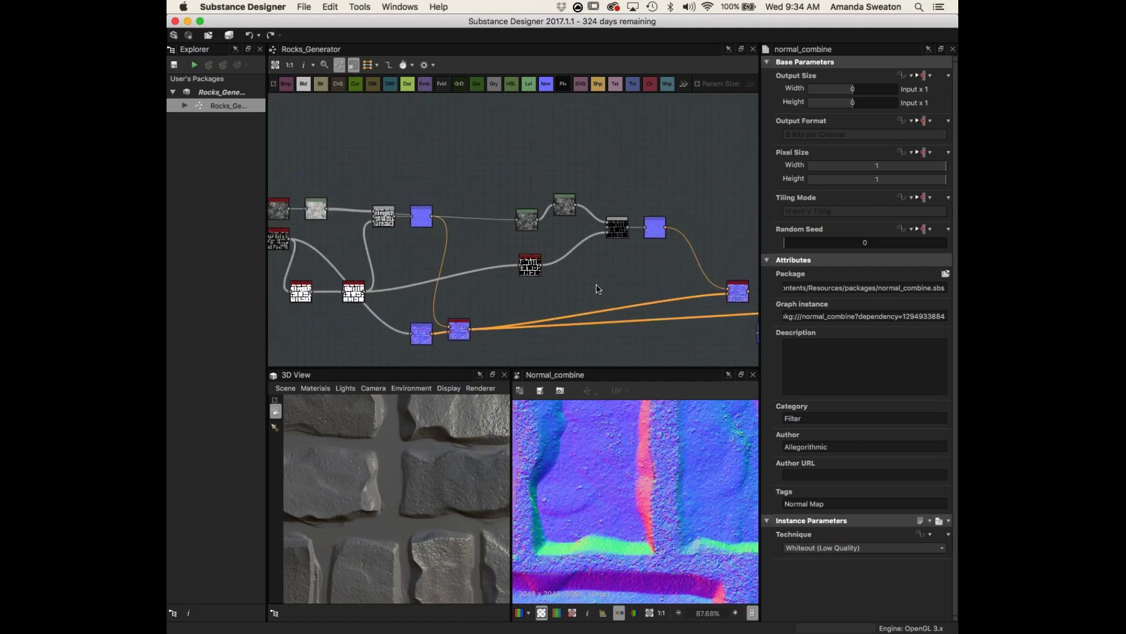
{"action": "key", "text": "space"}
{"action": "type", "text": "noise"}
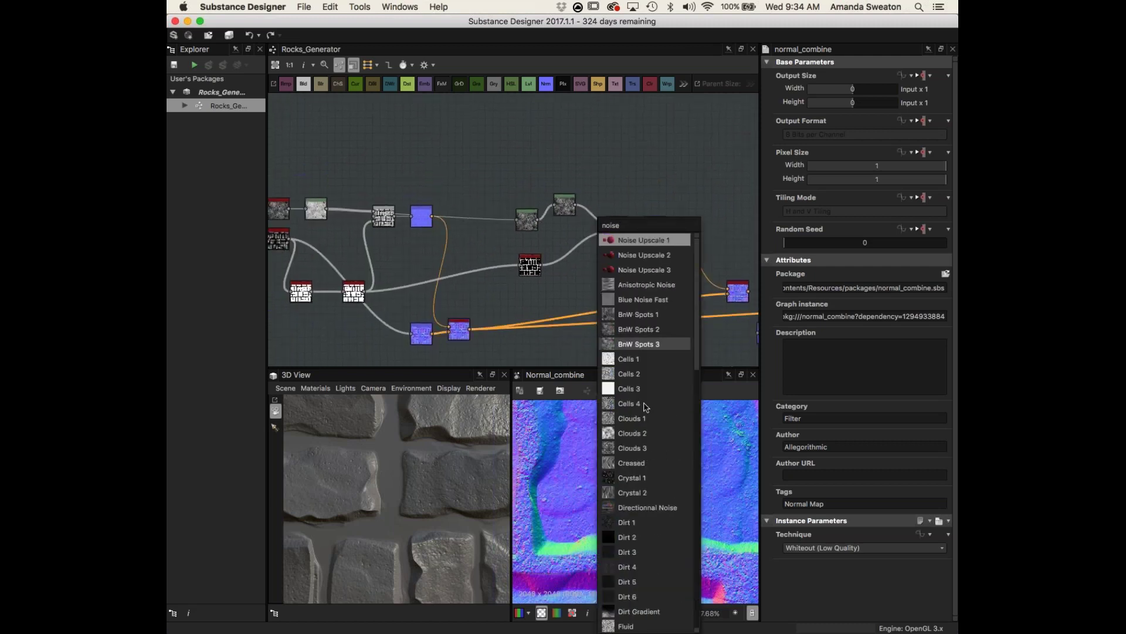
{"action": "left_click", "coordinate": [633, 433]}
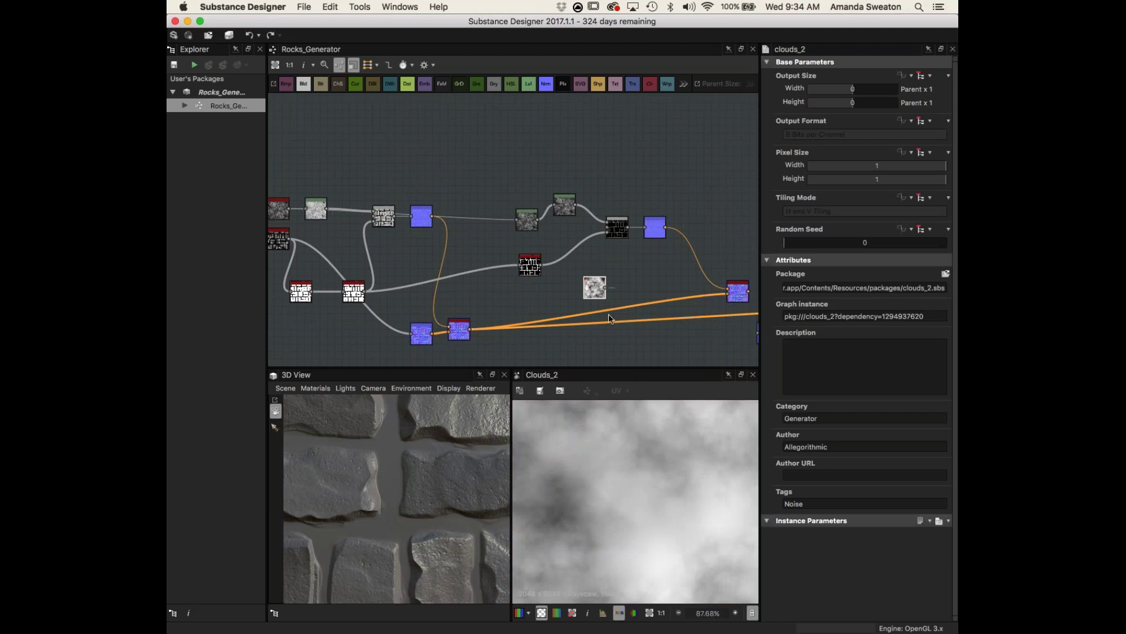
{"action": "scroll", "coordinate": [704, 511], "scroll_direction": "down", "scroll_amount": 8}
{"action": "left_click_drag", "start_coordinate": [596, 289], "coordinate": [523, 175]}
- Replace the first mortar Levels node's input with the Clouds 2 output and preview the mortar Normal node up close
{"action": "double_click", "coordinate": [524, 216]}
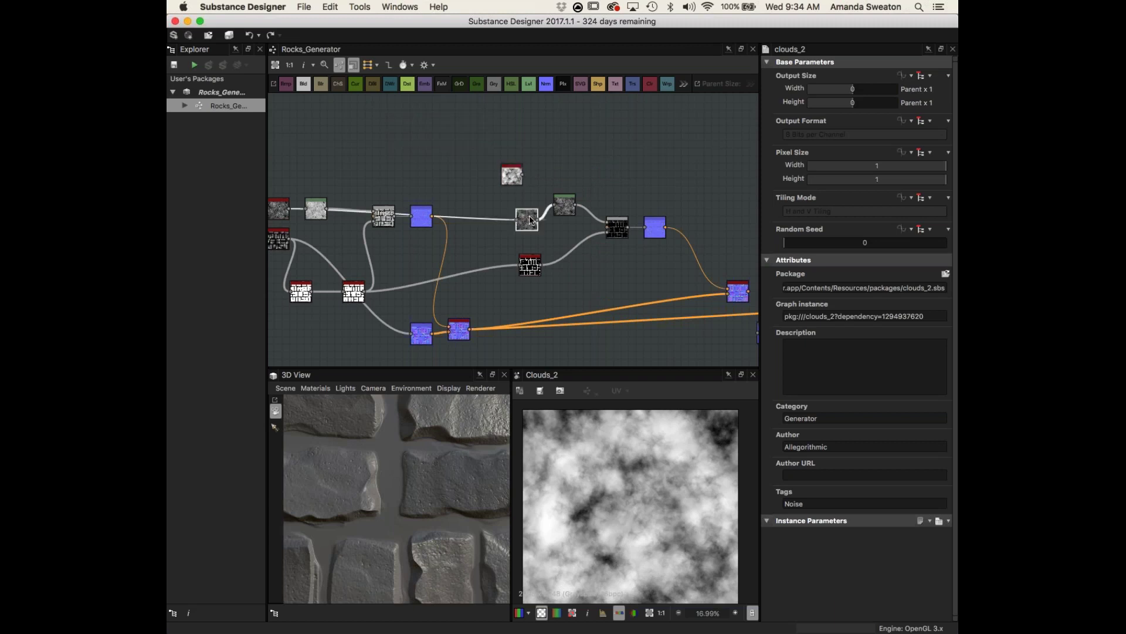
{"action": "left_click_drag", "start_coordinate": [524, 178], "coordinate": [517, 220]}
{"action": "middle_click_drag", "start_coordinate": [689, 243], "coordinate": [646, 216]}
{"action": "double_click", "coordinate": [610, 208]}
{"action": "scroll", "coordinate": [663, 478], "scroll_direction": "up", "scroll_amount": 5}
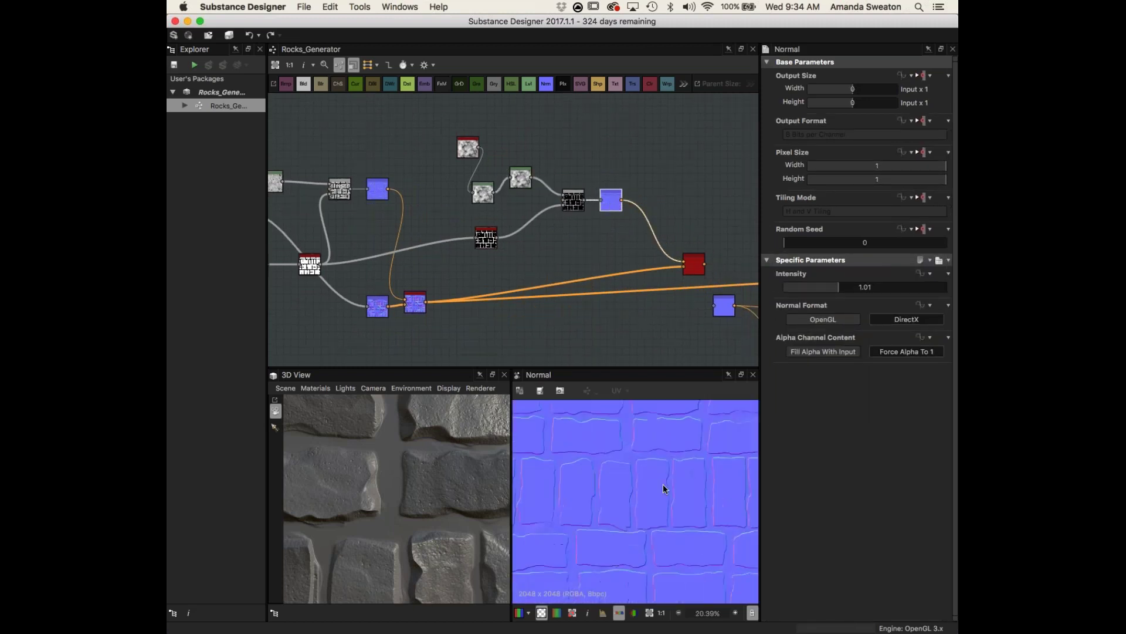
- Move the Clouds 2 node and the two mortar Levels nodes up, and add a BnW Spots 3 noise node below them
{"action": "left_click_drag", "start_coordinate": [445, 123], "coordinate": [505, 133]}
{"action": "left_click_drag", "start_coordinate": [452, 104], "coordinate": [423, 141]}
{"action": "key", "text": "space"}
{"action": "type", "text": "noise"}
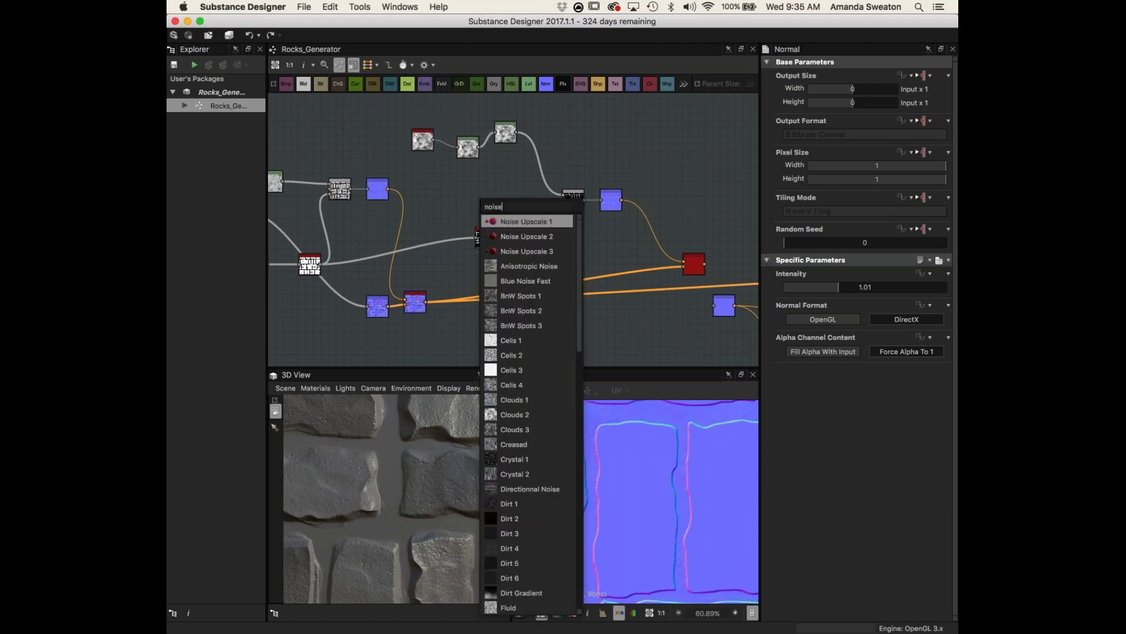
{"action": "left_click", "coordinate": [521, 325]}
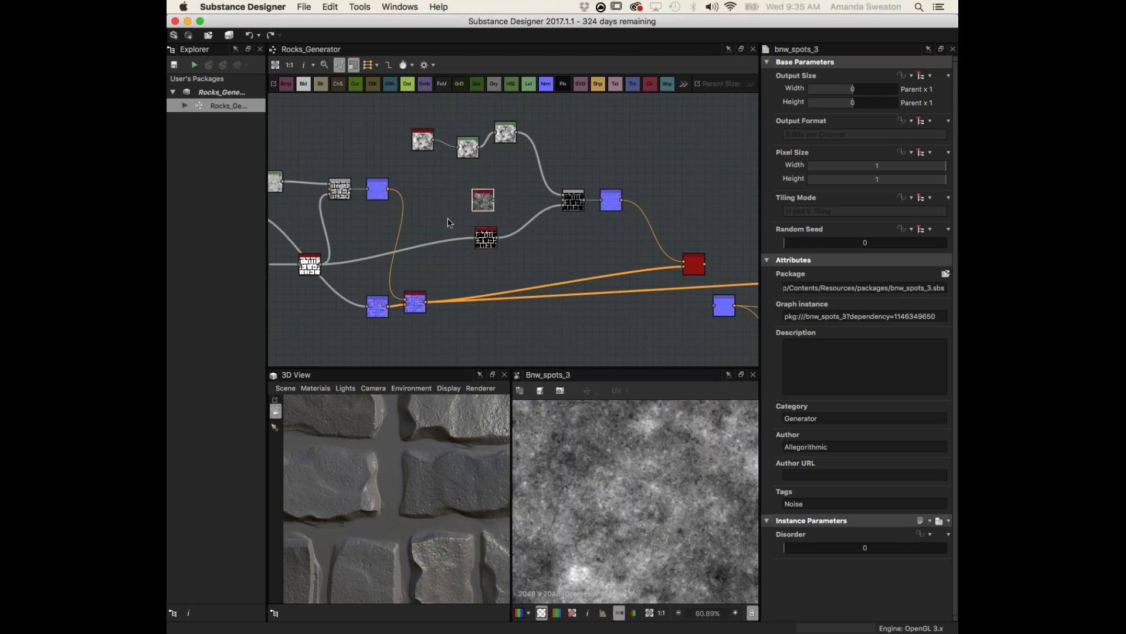
- Preview the output of the BnW Spots 2 node that drives the rock pores
{"action": "middle_click_drag", "start_coordinate": [450, 222], "coordinate": [574, 226]}
{"action": "left_click", "coordinate": [354, 188]}
{"action": "scroll", "coordinate": [354, 188], "scroll_direction": "right", "scroll_amount": 5}
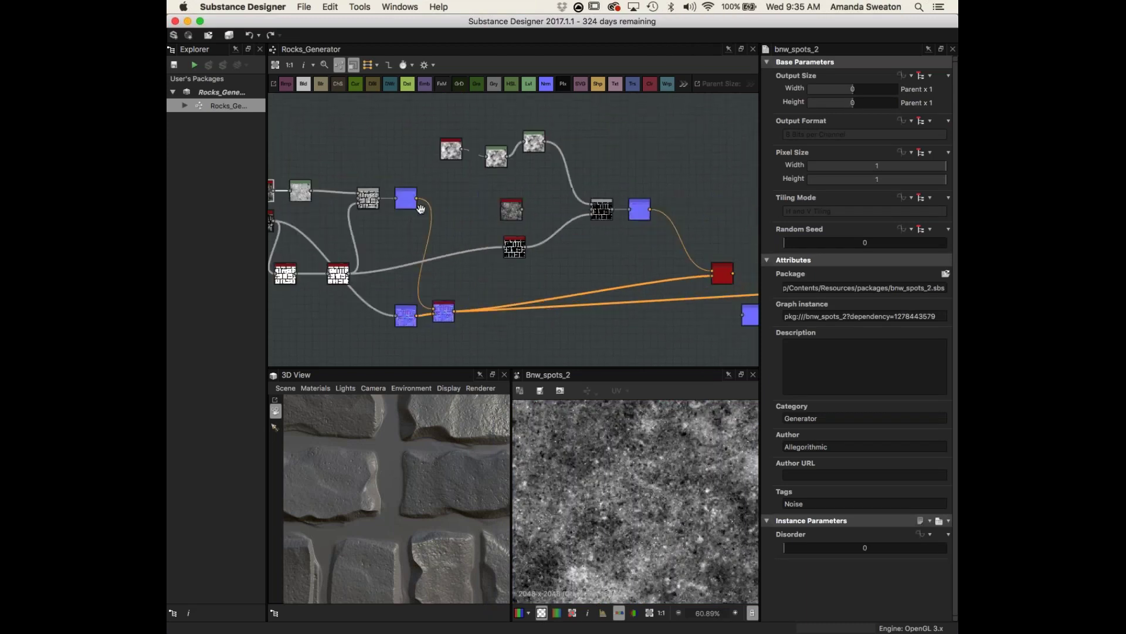
- Add a Blend node combining BnW Spots 3 with the second mortar Levels output, and move BnW Spots 3 above the Levels nodes
{"action": "left_click", "coordinate": [530, 143]}
{"action": "left_click_drag", "start_coordinate": [529, 144], "coordinate": [466, 198]}
{"action": "key", "text": "space"}
{"action": "type", "text": "ble"}
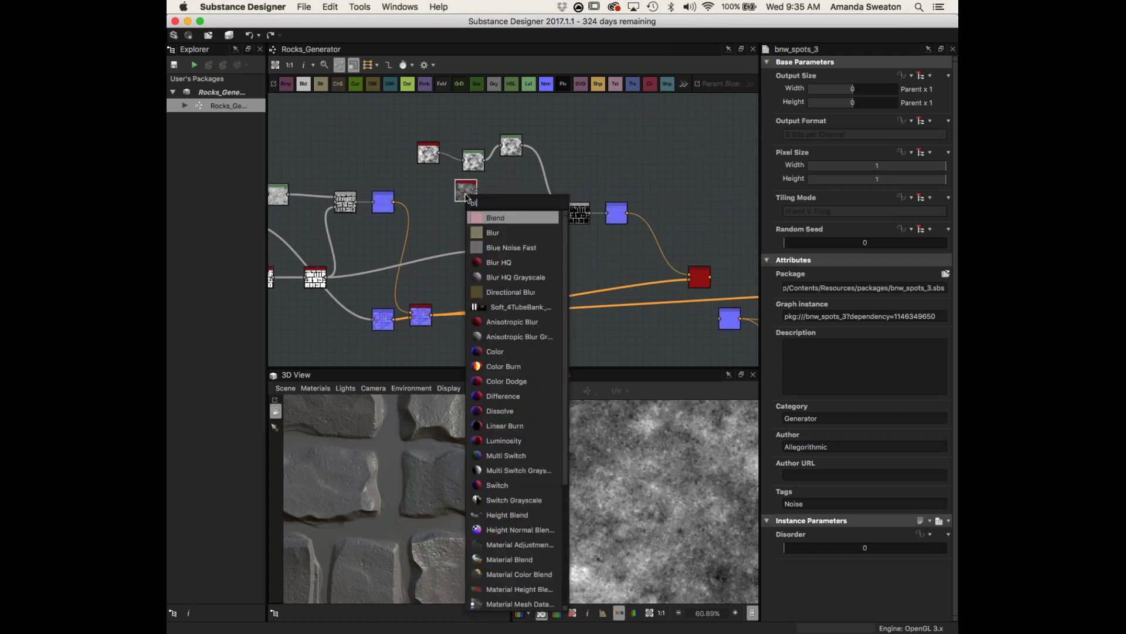
{"action": "left_click", "coordinate": [499, 220]}
{"action": "left_click_drag", "start_coordinate": [503, 188], "coordinate": [518, 117]}
- Set the new Blend node to Multiply with an opacity of 0.81 and check the blended noise at several zoom levels
{"action": "left_click", "coordinate": [792, 318]}
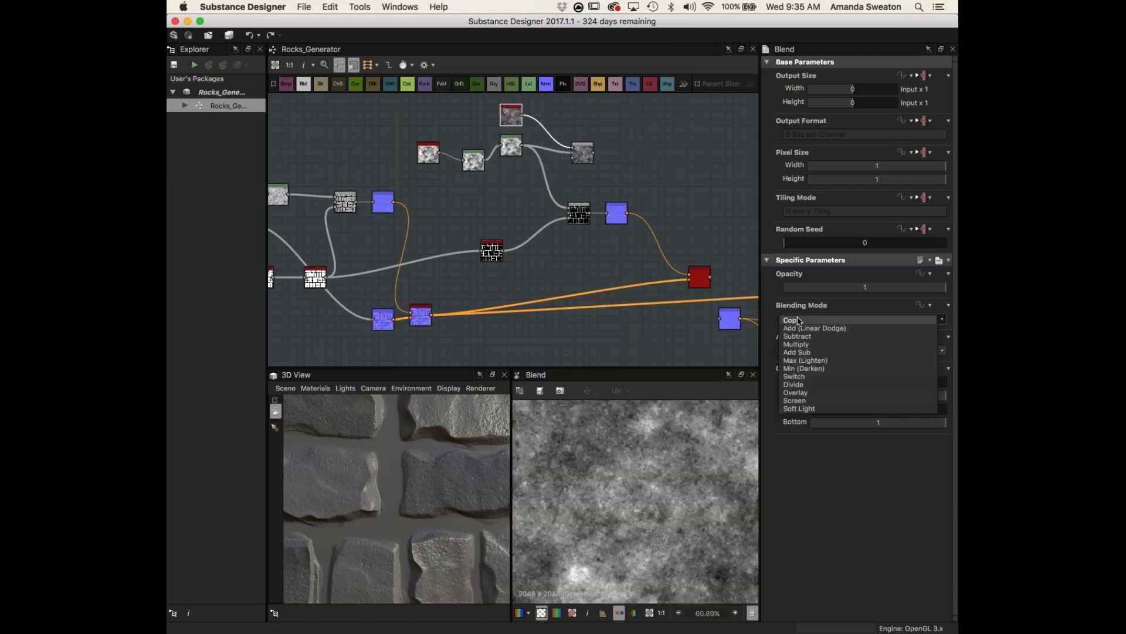
{"action": "left_click", "coordinate": [799, 328]}
{"action": "left_click", "coordinate": [824, 319]}
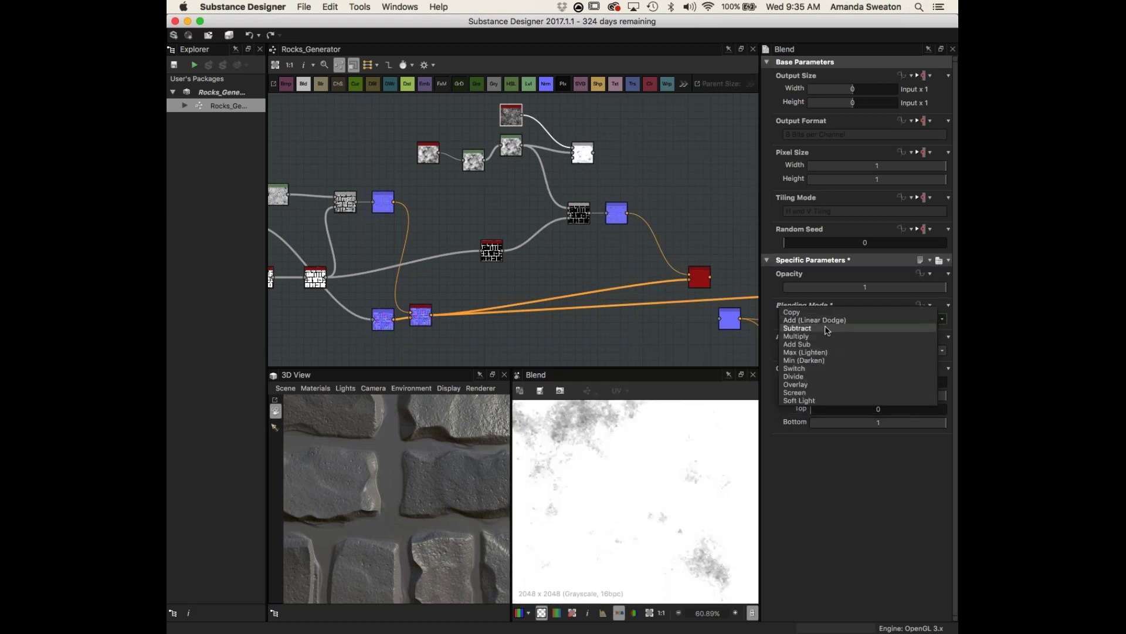
{"action": "left_click", "coordinate": [824, 337]}
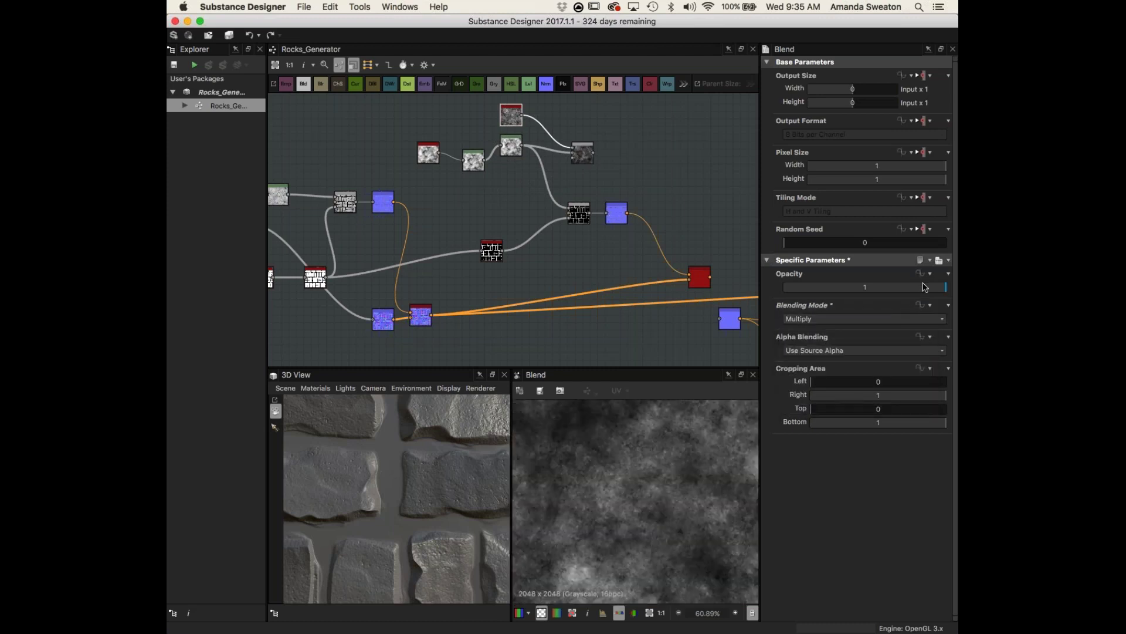
{"action": "left_click_drag", "start_coordinate": [930, 290], "coordinate": [915, 287]}
{"action": "scroll", "coordinate": [659, 489], "scroll_direction": "up", "scroll_amount": 2}
{"action": "scroll", "coordinate": [659, 489], "scroll_direction": "down", "scroll_amount": 3}
{"action": "scroll", "coordinate": [681, 487], "scroll_direction": "down", "scroll_amount": 3}
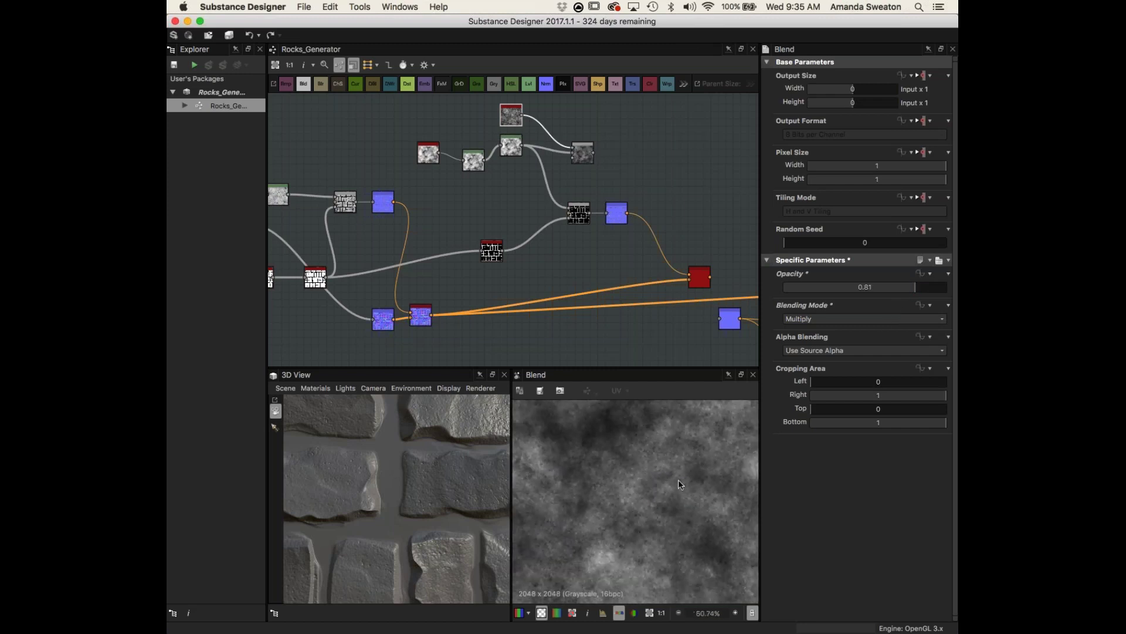
{"action": "scroll", "coordinate": [629, 497], "scroll_direction": "down", "scroll_amount": 2}
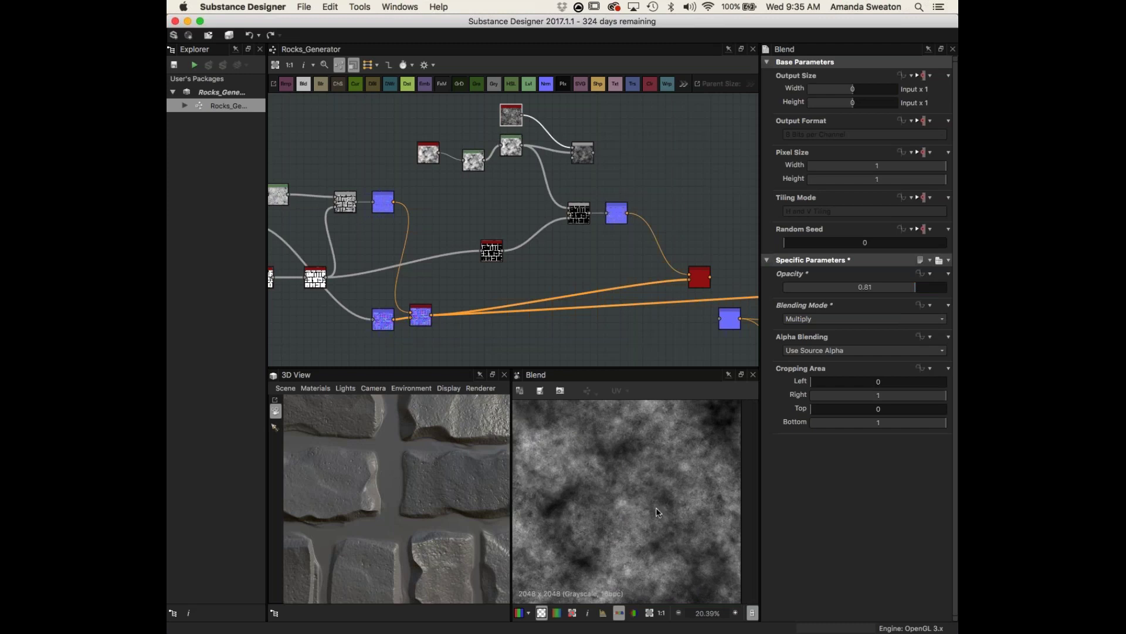
{"action": "scroll", "coordinate": [672, 497], "scroll_direction": "up", "scroll_amount": 8}
{"action": "scroll", "coordinate": [671, 497], "scroll_direction": "up", "scroll_amount": 1}
- Feed the noise Blend output into the mortar mask Blend node and preview the resulting Normal Combine map
{"action": "left_click_drag", "start_coordinate": [596, 155], "coordinate": [576, 210]}
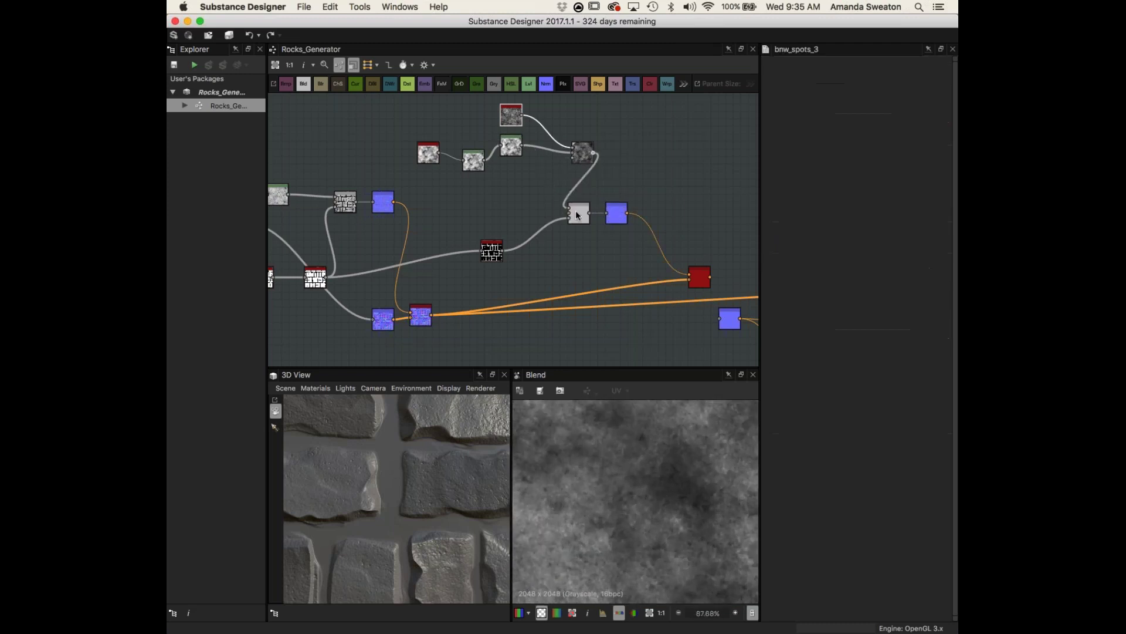
{"action": "double_click", "coordinate": [616, 213]}
{"action": "middle_click_drag", "start_coordinate": [616, 217], "coordinate": [605, 215]}
{"action": "middle_click_drag", "start_coordinate": [689, 275], "coordinate": [551, 249]}
{"action": "double_click", "coordinate": [551, 249]}
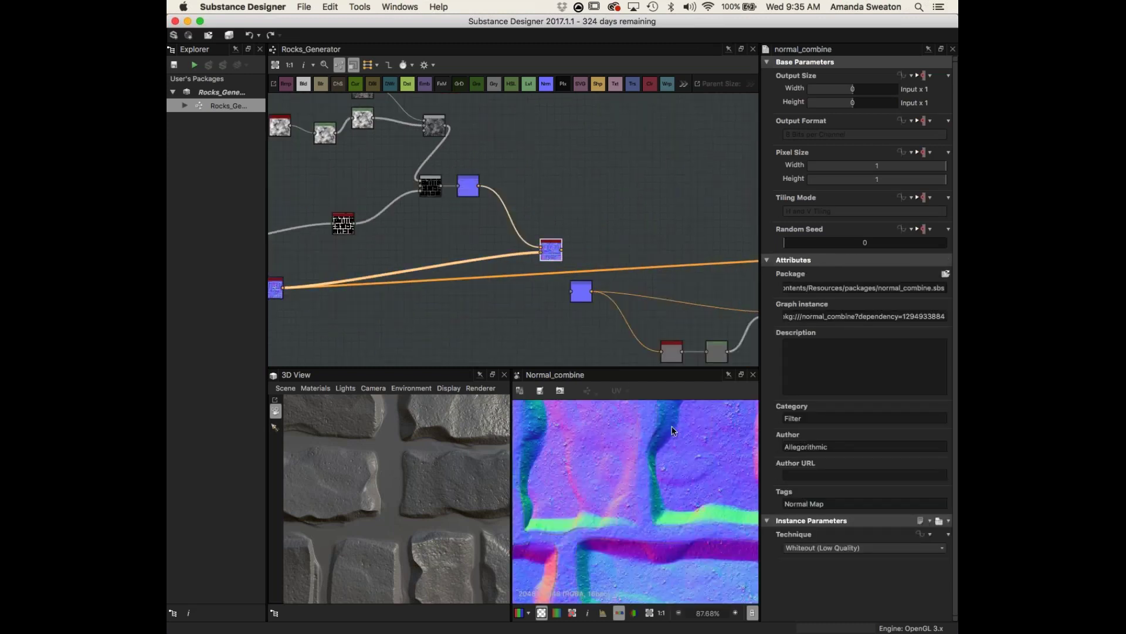
{"action": "scroll", "coordinate": [631, 453], "scroll_direction": "down", "scroll_amount": 5}
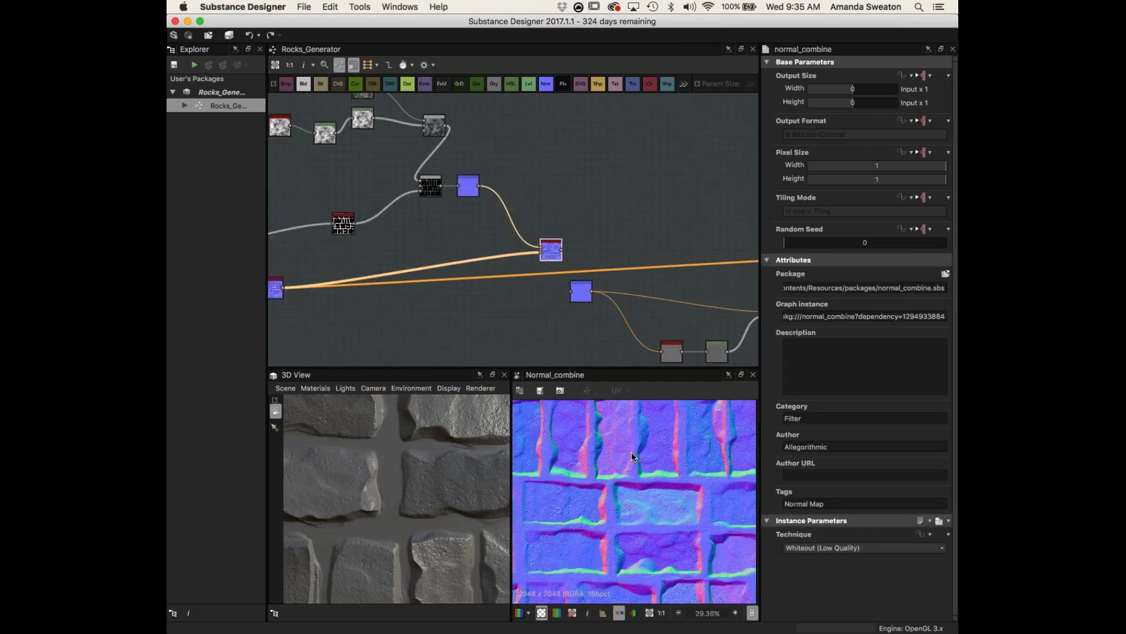
{"action": "scroll", "coordinate": [632, 453], "scroll_direction": "down", "scroll_amount": 1}
- Preview the mortar Normal node and examine the noise detail in the gaps between the stones
{"action": "scroll", "coordinate": [561, 299], "scroll_direction": "up", "scroll_amount": 5}
{"action": "middle_click_drag", "start_coordinate": [561, 298], "coordinate": [714, 382]}
{"action": "left_click", "coordinate": [523, 125]}
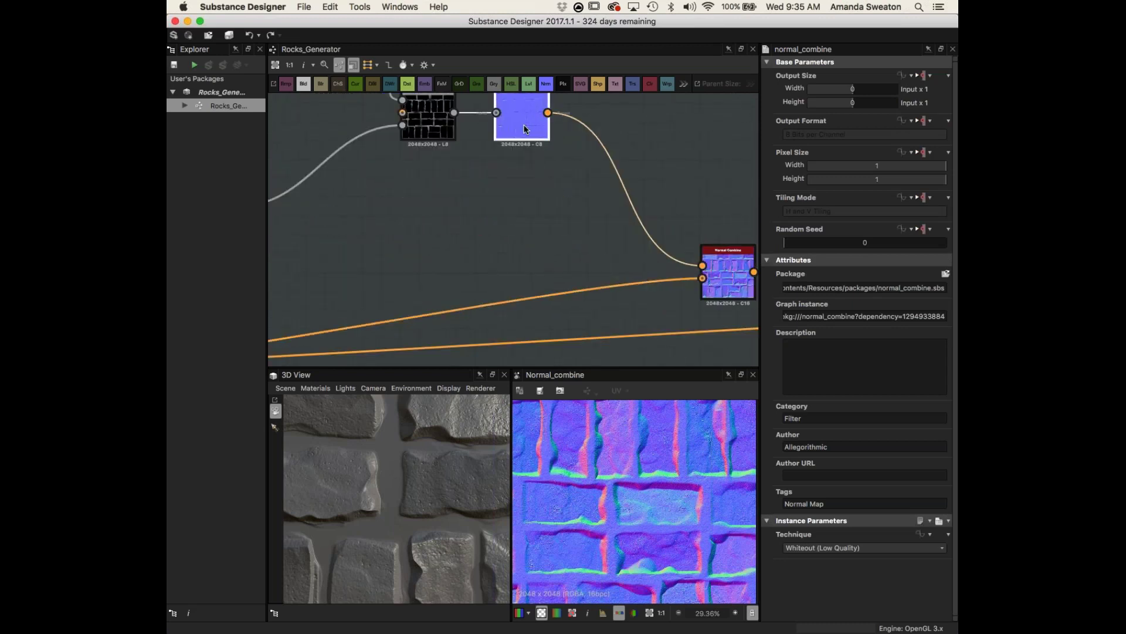
{"action": "double_click", "coordinate": [523, 125]}
{"action": "scroll", "coordinate": [703, 504], "scroll_direction": "up", "scroll_amount": 3}
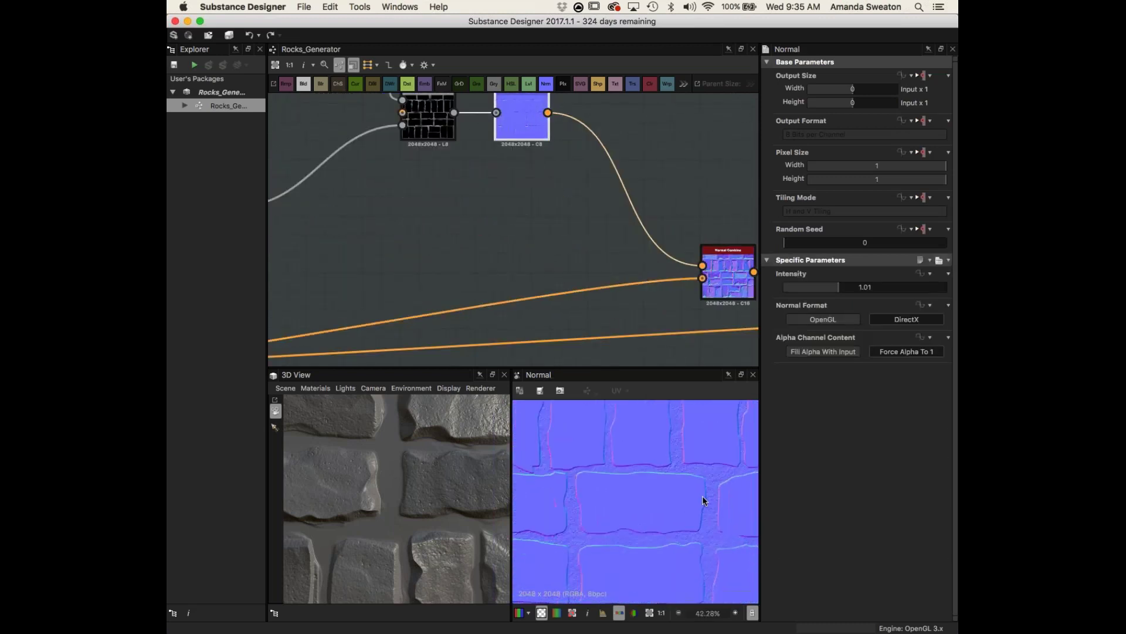
{"action": "scroll", "coordinate": [704, 501], "scroll_direction": "down", "scroll_amount": 1}
- Connect the final Normal Combine to the material's normal output and look at the whole cube in the 3D view
{"action": "scroll", "coordinate": [613, 261], "scroll_direction": "down", "scroll_amount": 5}
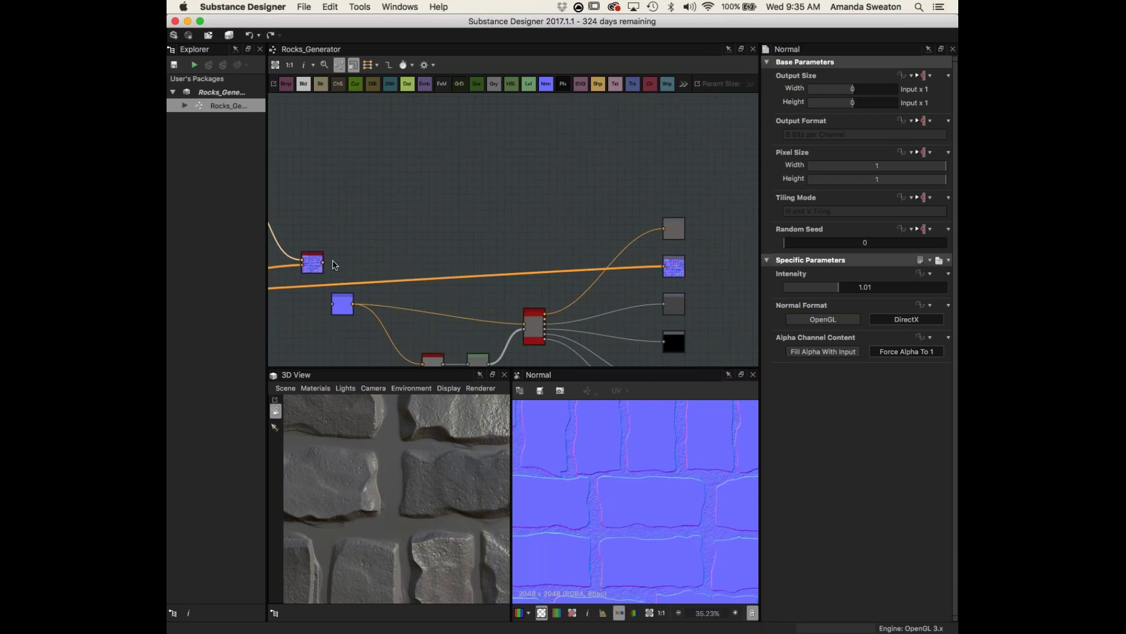
{"action": "left_click_drag", "start_coordinate": [322, 262], "coordinate": [667, 270]}
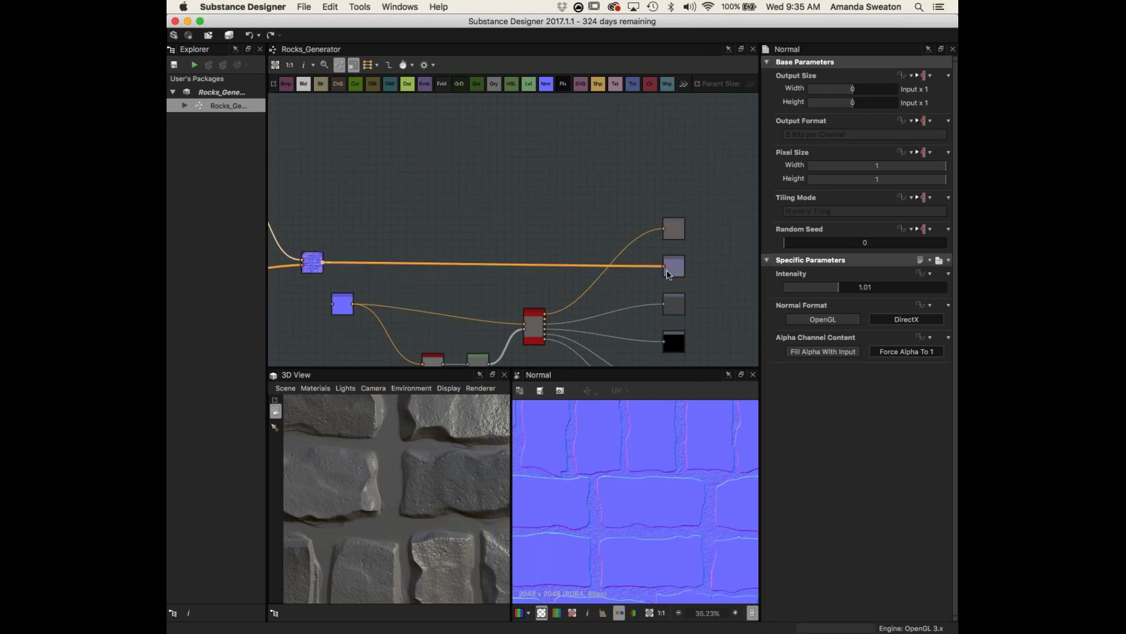
{"action": "middle_click_drag", "start_coordinate": [382, 262], "coordinate": [628, 266]}
{"action": "scroll", "coordinate": [425, 538], "scroll_direction": "down", "scroll_amount": 5}
{"action": "left_click_drag", "start_coordinate": [410, 555], "coordinate": [453, 556]}
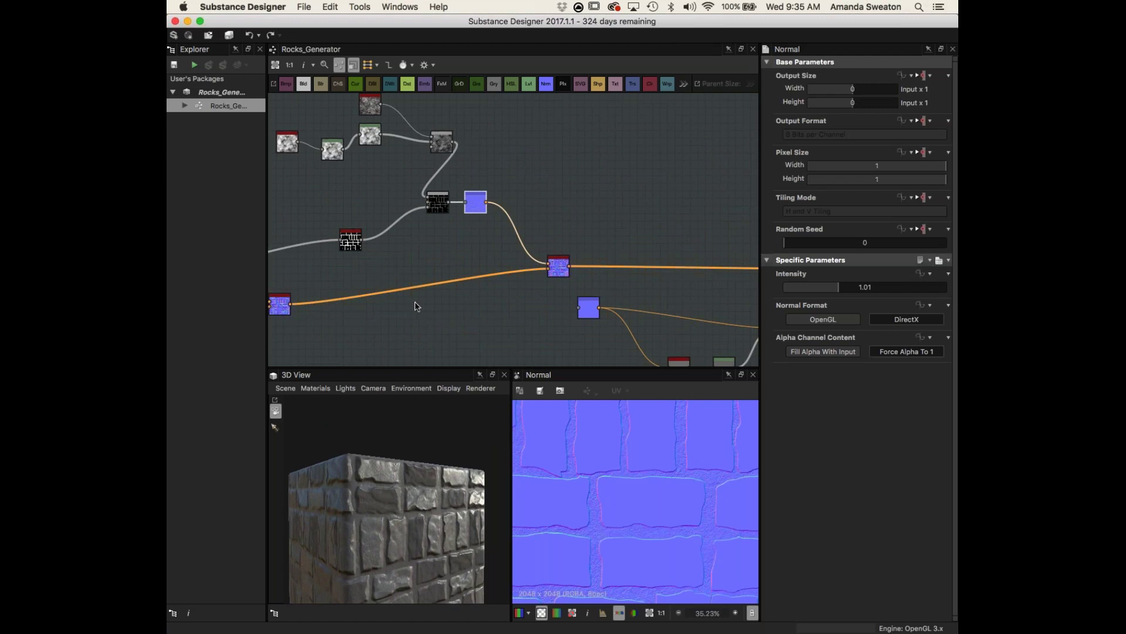
- Line up the two mortar Levels nodes and the noise Blend before the mask Blend, with Clouds 2 and BnW Spots 3 above them
{"action": "middle_click_drag", "start_coordinate": [466, 242], "coordinate": [544, 240]}
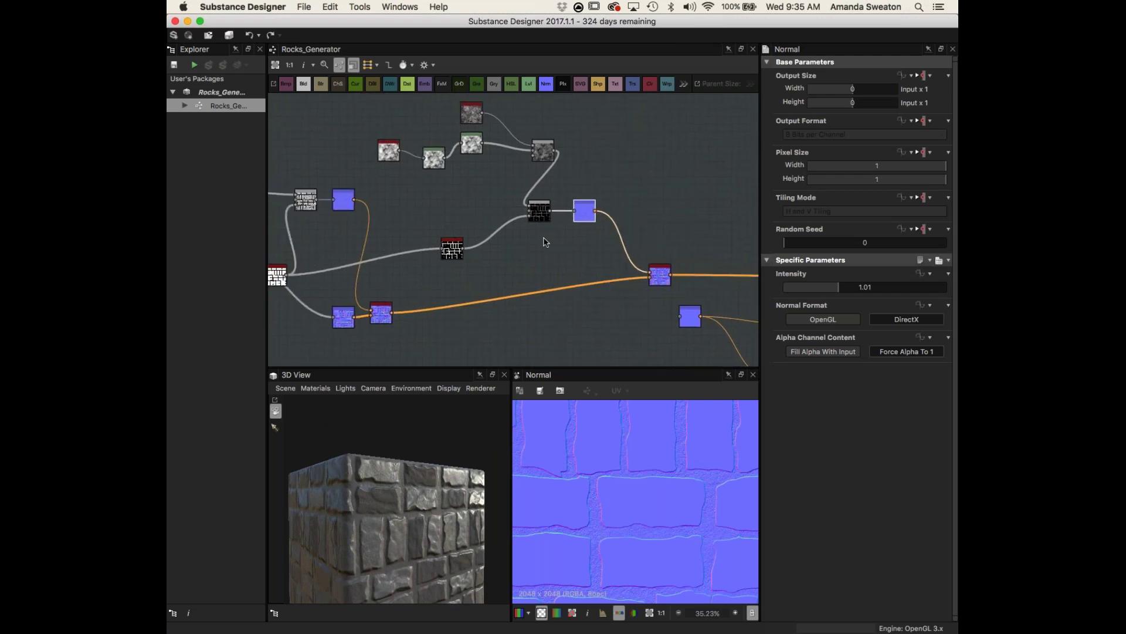
{"action": "middle_click_drag", "start_coordinate": [448, 192], "coordinate": [508, 201]}
{"action": "left_click_drag", "start_coordinate": [408, 104], "coordinate": [547, 220]}
{"action": "left_click", "coordinate": [530, 166]}
{"action": "left_click_drag", "start_coordinate": [530, 166], "coordinate": [508, 229]}
{"action": "left_click_drag", "start_coordinate": [496, 170], "coordinate": [473, 216]}
{"action": "left_click_drag", "start_coordinate": [454, 160], "coordinate": [431, 160]}
{"action": "left_click", "coordinate": [523, 126]}
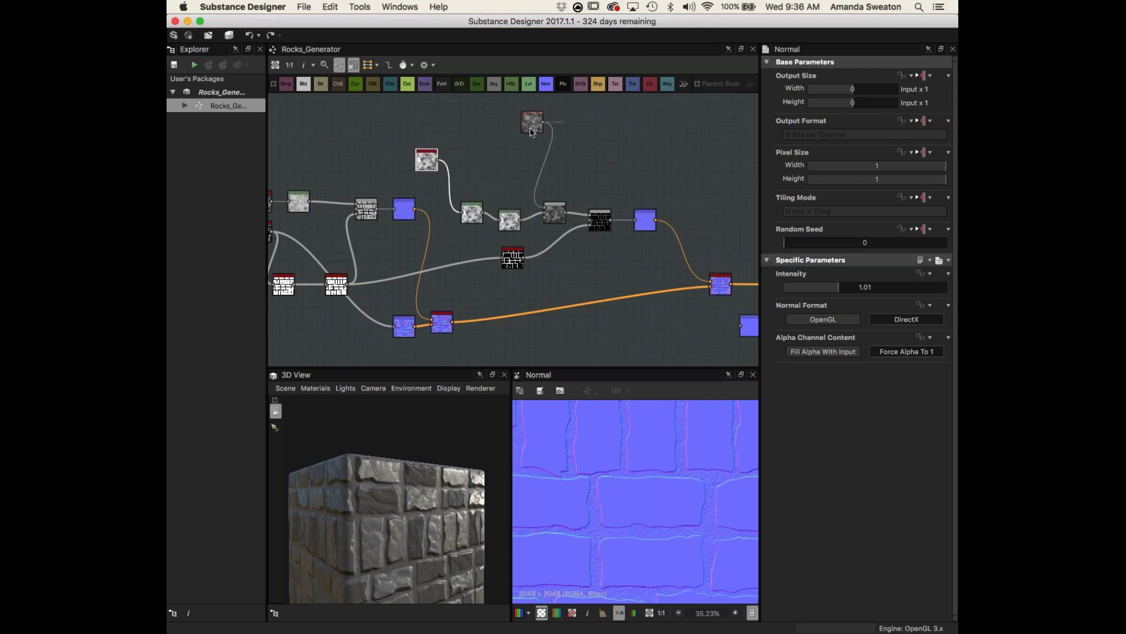
{"action": "left_click_drag", "start_coordinate": [531, 132], "coordinate": [513, 151]}
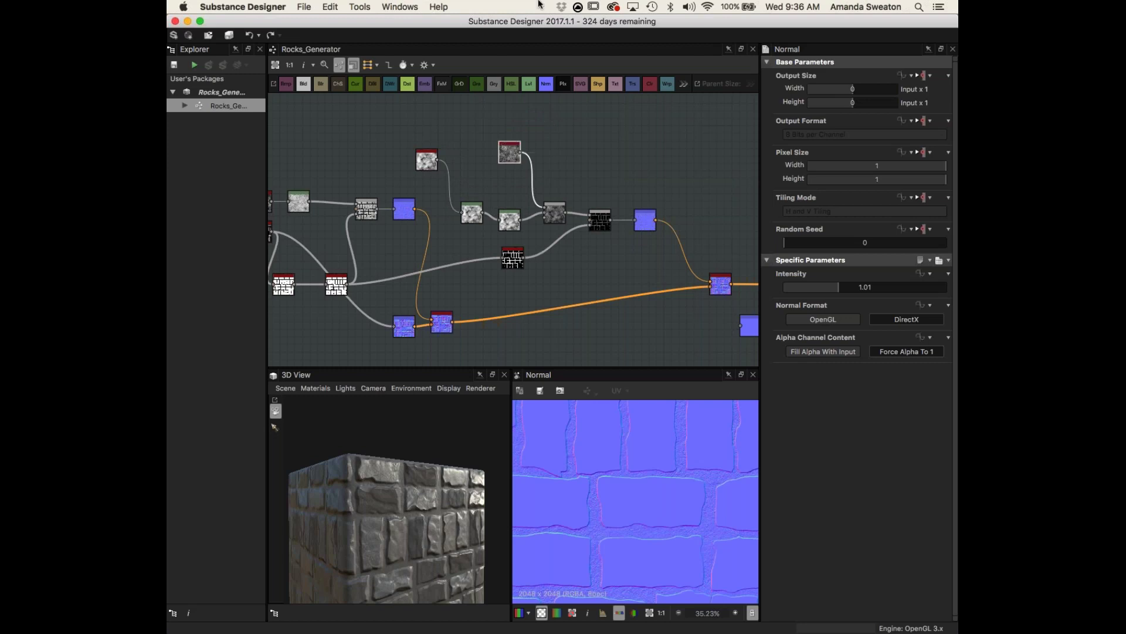
- Delete the standalone Normal node that feeds Normal to Height and the Base Material
{"action": "left_click_drag", "start_coordinate": [447, 531], "coordinate": [434, 503]}
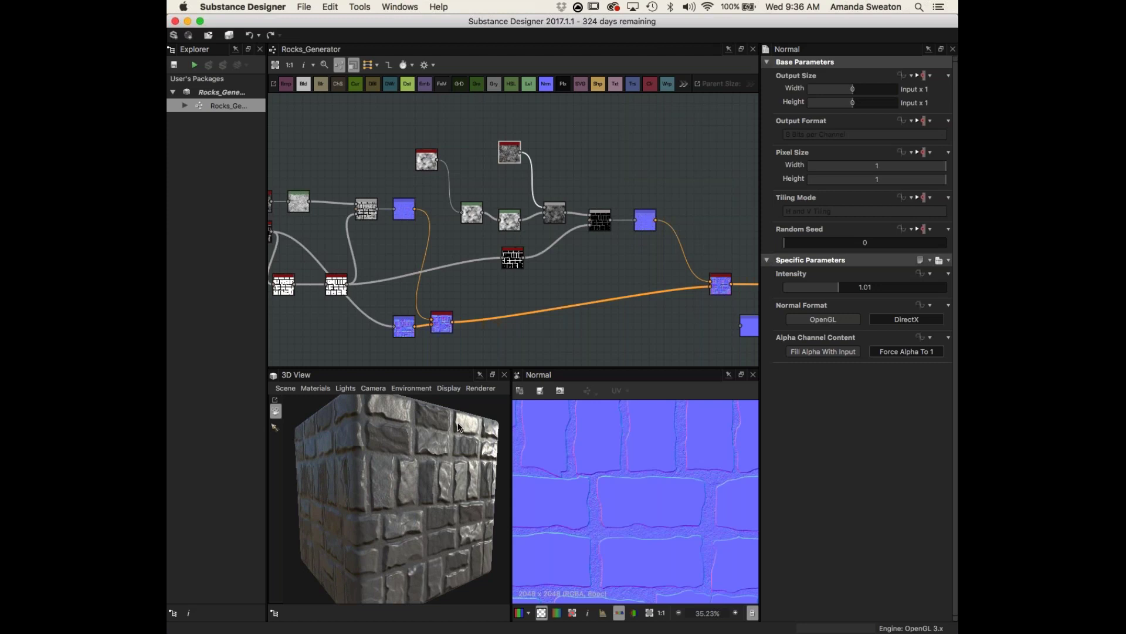
{"action": "middle_click_drag", "start_coordinate": [708, 180], "coordinate": [380, 82]}
{"action": "mouse_move", "coordinate": [548, 241]}
{"action": "middle_mouse_down"}
{"action": "mouse_move", "coordinate": [548, 231]}
{"action": "mouse_move", "coordinate": [561, 245]}
{"action": "middle_mouse_up"}
{"action": "left_click", "coordinate": [437, 227]}
{"action": "key", "text": "Delete"}
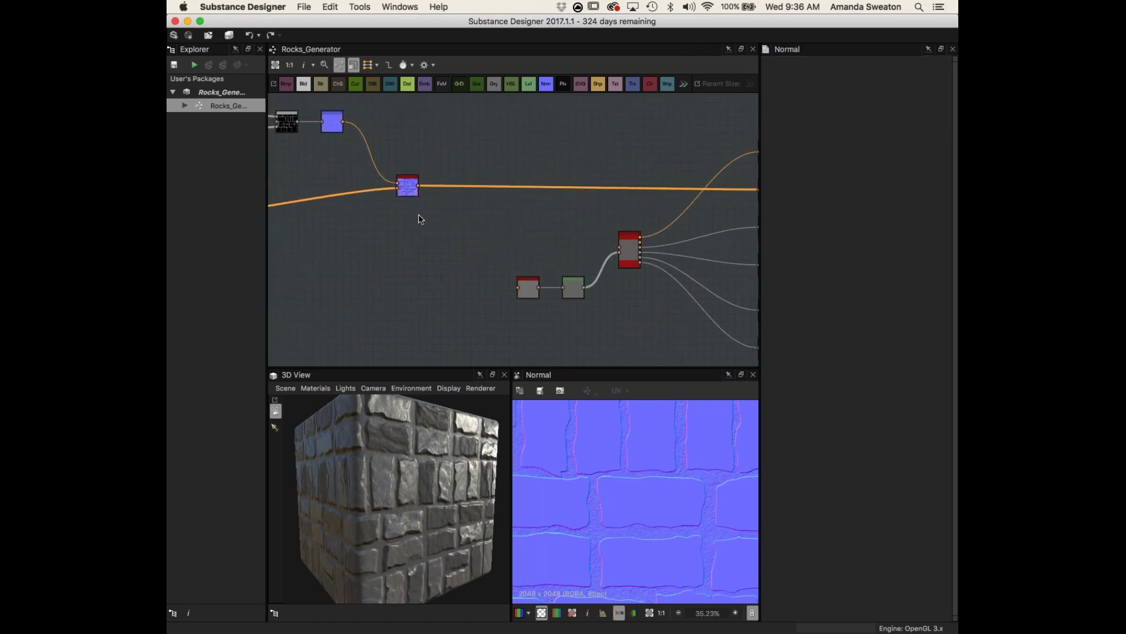
- Connect the final Normal Combine output to the Normal to Height node and preview the Levels node that follows it
{"action": "scroll", "coordinate": [430, 217], "scroll_direction": "up", "scroll_amount": 3}
{"action": "scroll", "coordinate": [608, 292], "scroll_direction": "down", "scroll_amount": 1}
{"action": "middle_click_drag", "start_coordinate": [608, 291], "coordinate": [498, 214]}
{"action": "double_click", "coordinate": [539, 280]}
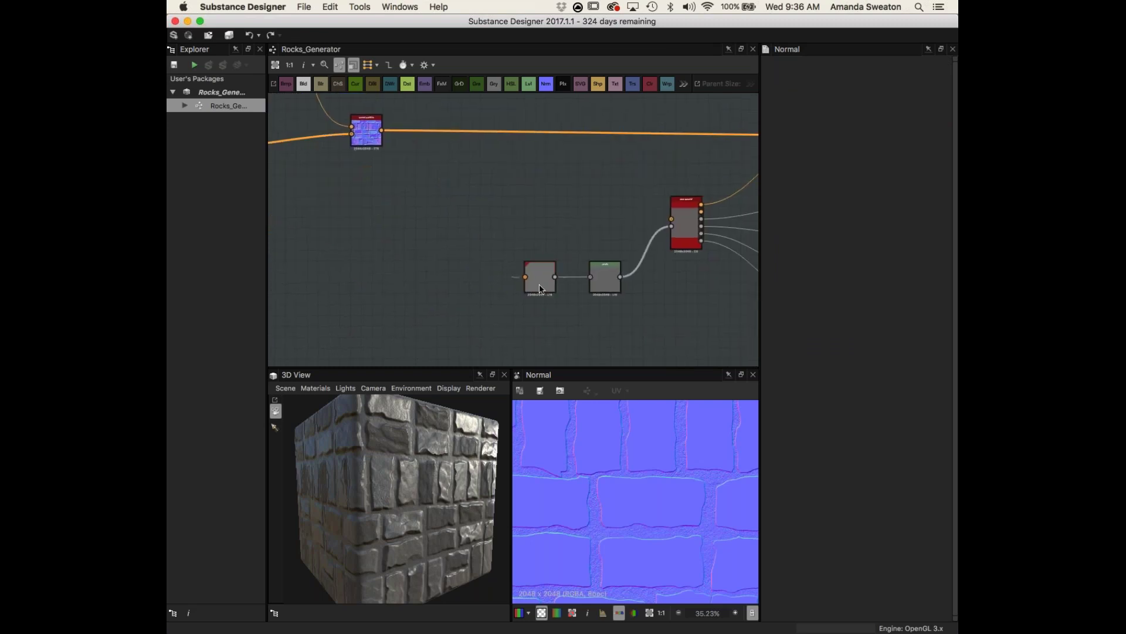
{"action": "left_click_drag", "start_coordinate": [382, 130], "coordinate": [538, 290]}
{"action": "scroll", "coordinate": [655, 554], "scroll_direction": "down", "scroll_amount": 2}
{"action": "middle_click_drag", "start_coordinate": [567, 350], "coordinate": [466, 336]}
{"action": "double_click", "coordinate": [497, 256]}
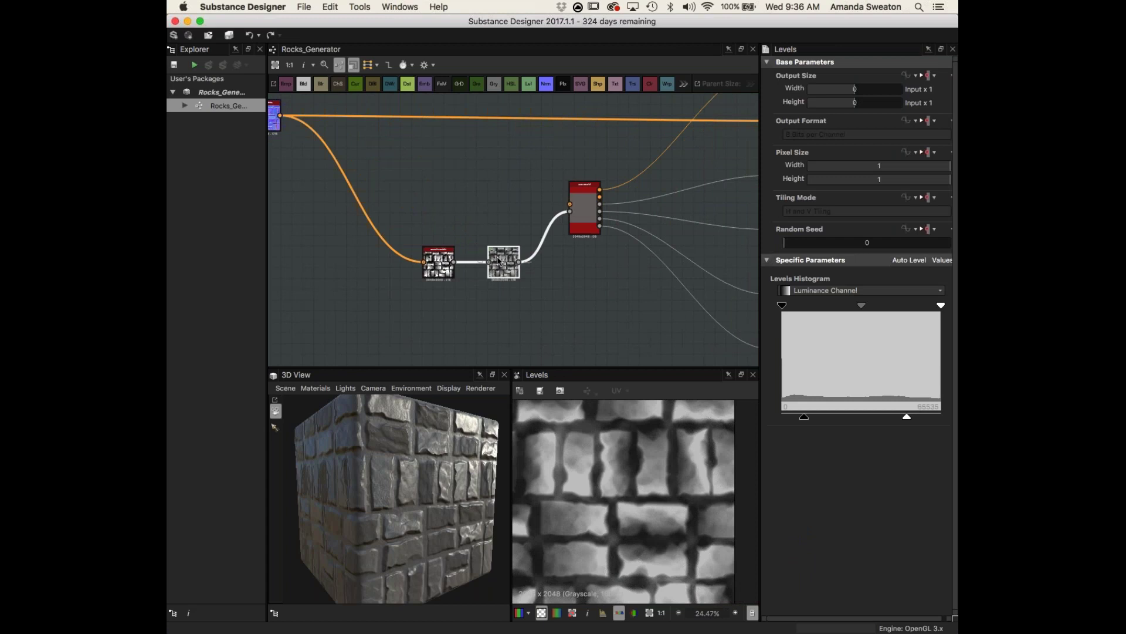
- Move the Normal to Height node and its Levels node further away from the Base Material node
{"action": "scroll", "coordinate": [502, 209], "scroll_direction": "down", "scroll_amount": 2}
{"action": "middle_click_drag", "start_coordinate": [402, 146], "coordinate": [373, 158]}
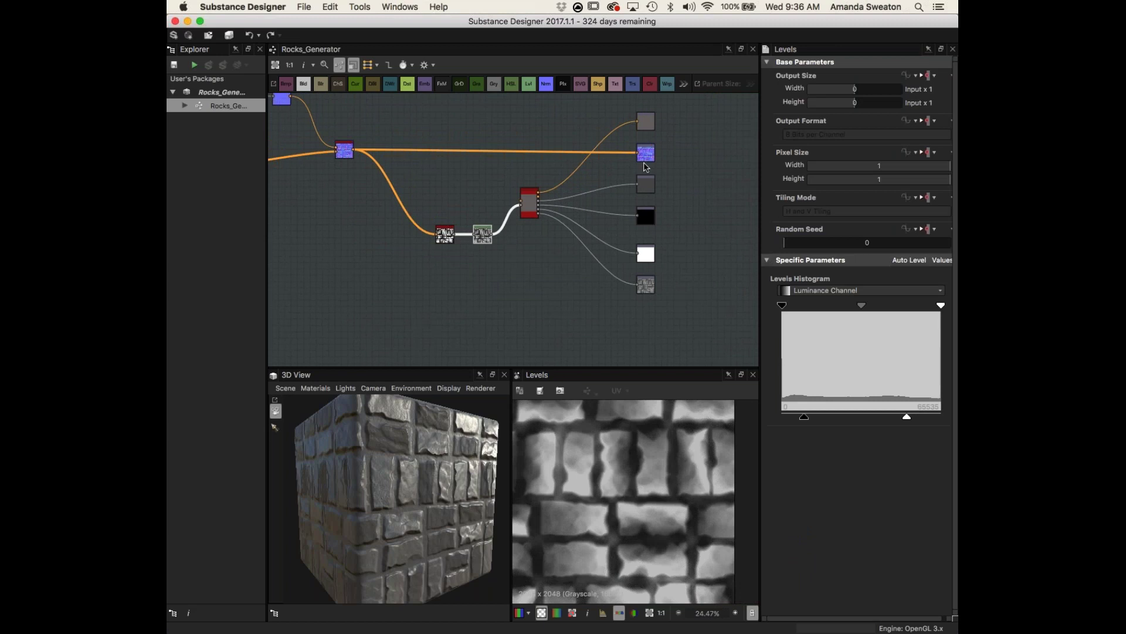
{"action": "middle_click_drag", "start_coordinate": [497, 246], "coordinate": [543, 265]}
{"action": "scroll", "coordinate": [521, 228], "scroll_direction": "up", "scroll_amount": 4}
{"action": "left_click_drag", "start_coordinate": [402, 242], "coordinate": [336, 243]}
{"action": "left_click_drag", "start_coordinate": [526, 244], "coordinate": [459, 237]}
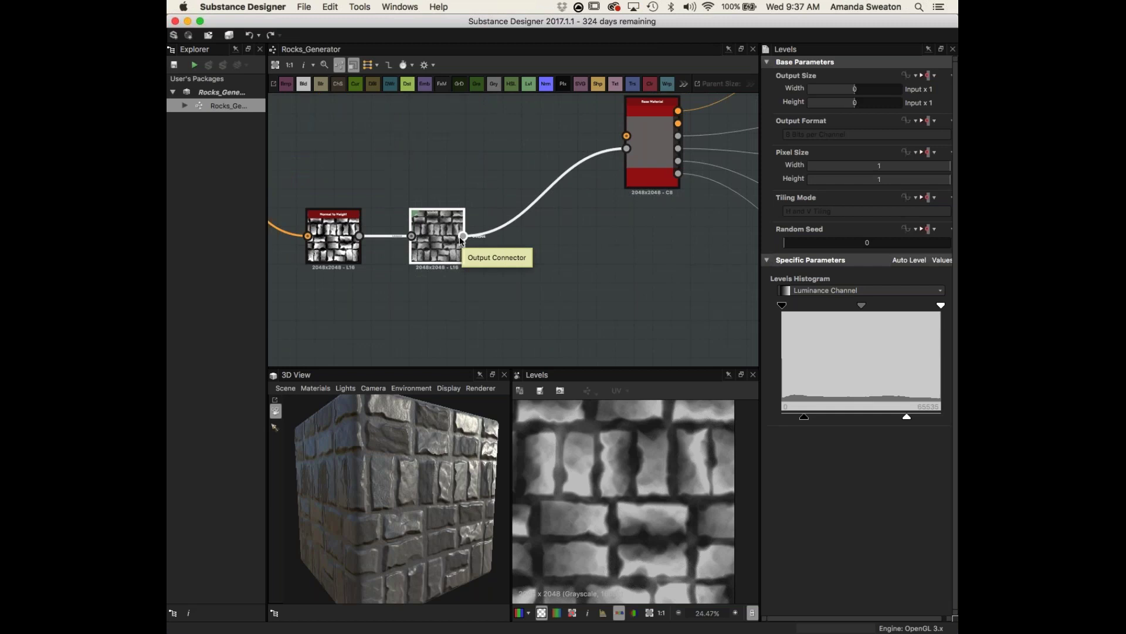
{"action": "left_click", "coordinate": [634, 305]}
{"action": "scroll", "coordinate": [620, 474], "scroll_direction": "down", "scroll_amount": 2}
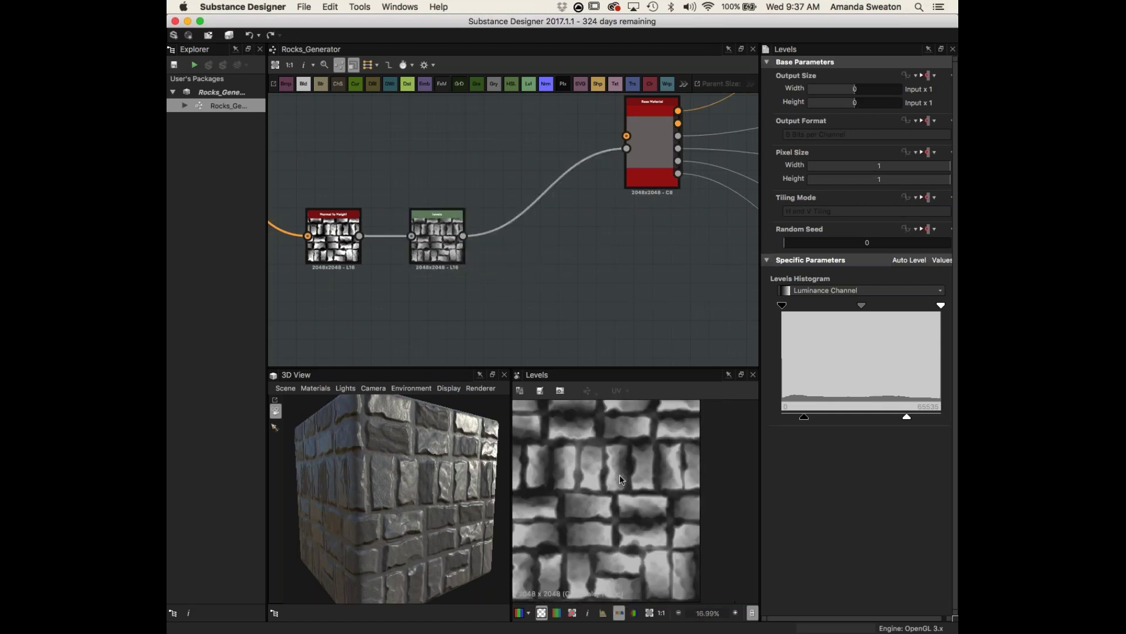
- Add an Invert Grayscale node below the height Levels node
{"action": "middle_click_drag", "start_coordinate": [488, 295], "coordinate": [551, 293]}
{"action": "key", "text": "space"}
{"action": "type", "text": "le"}
{"action": "left_click", "coordinate": [489, 316]}
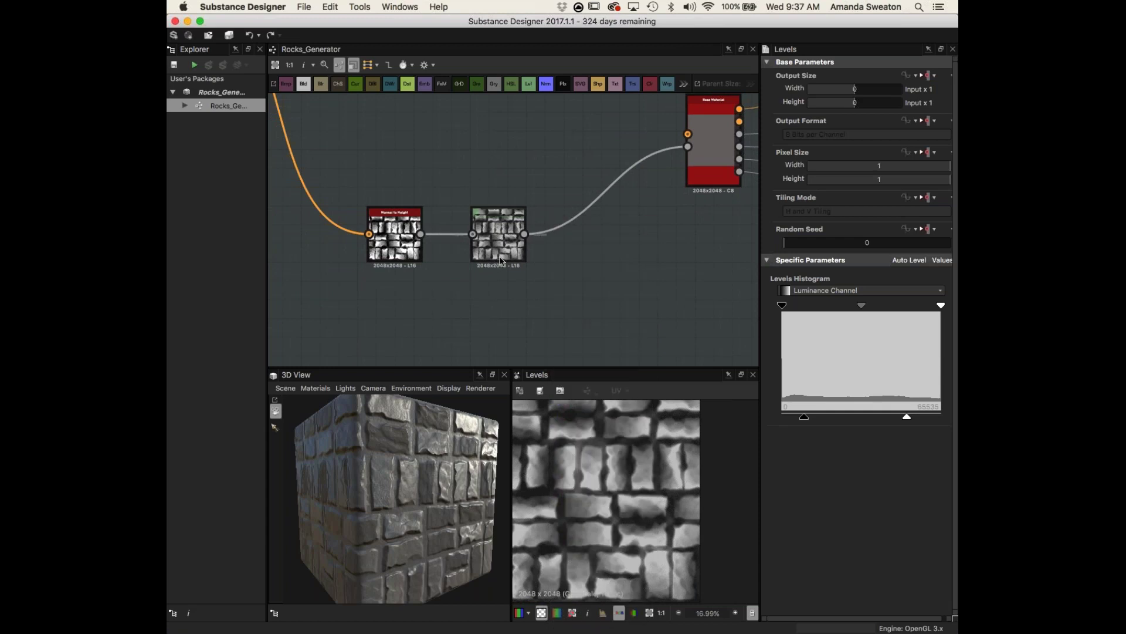
{"action": "key", "text": "space"}
{"action": "type", "text": "inver"}
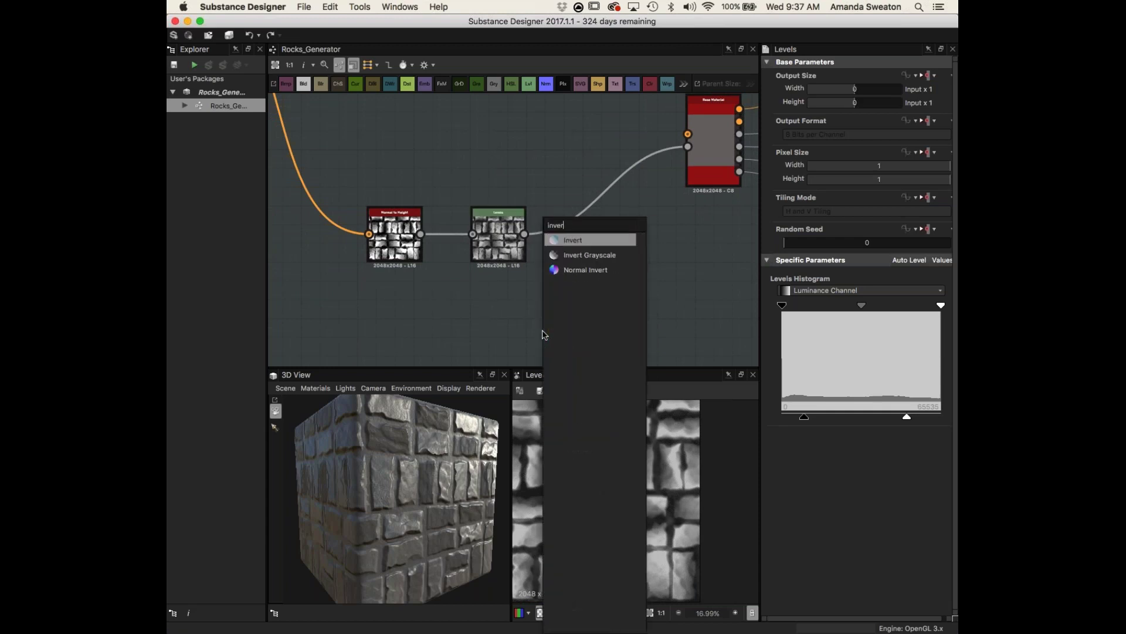
{"action": "left_click", "coordinate": [590, 254]}
- Compare the previews of the Normal to Height node and the height Levels node
{"action": "double_click", "coordinate": [492, 256]}
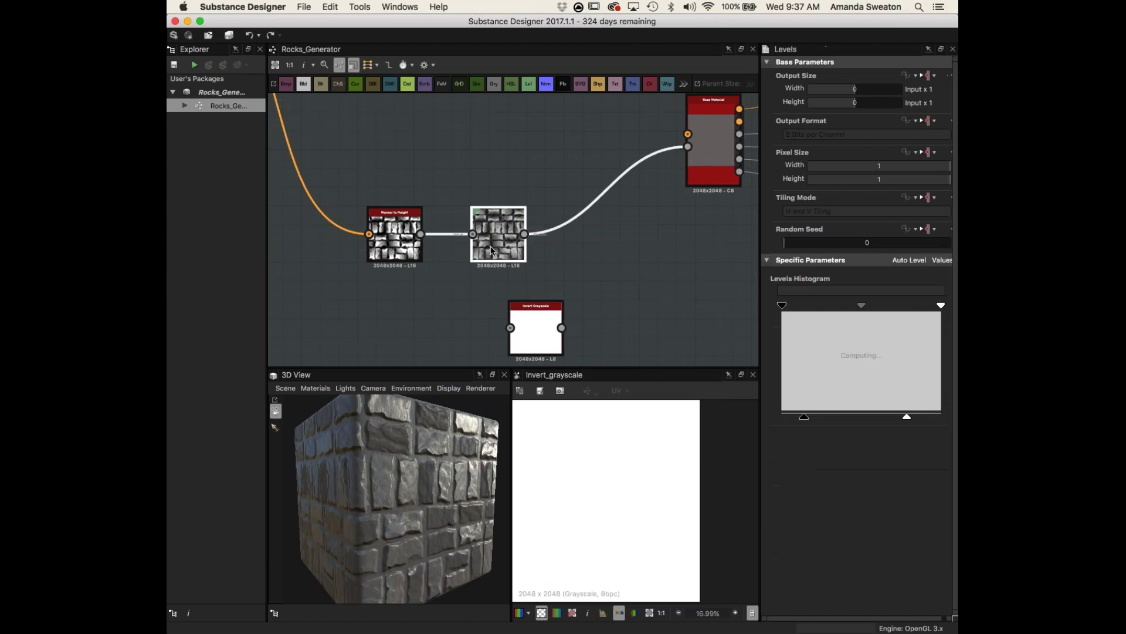
{"action": "middle_click_drag", "start_coordinate": [455, 279], "coordinate": [614, 298]}
{"action": "double_click", "coordinate": [549, 271]}
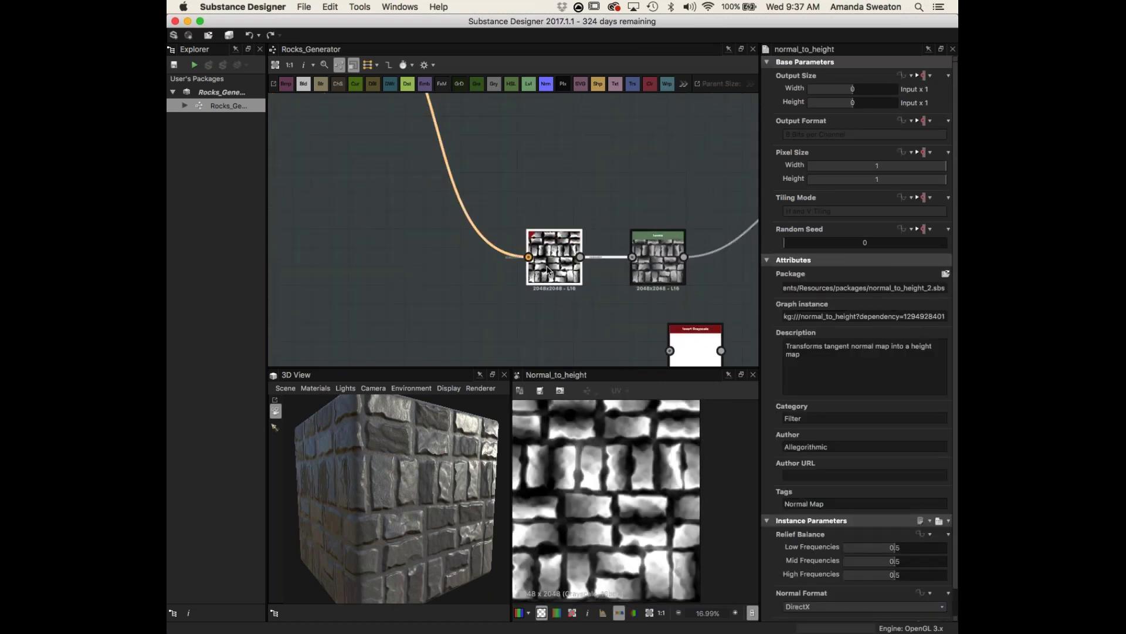
{"action": "double_click", "coordinate": [632, 265]}
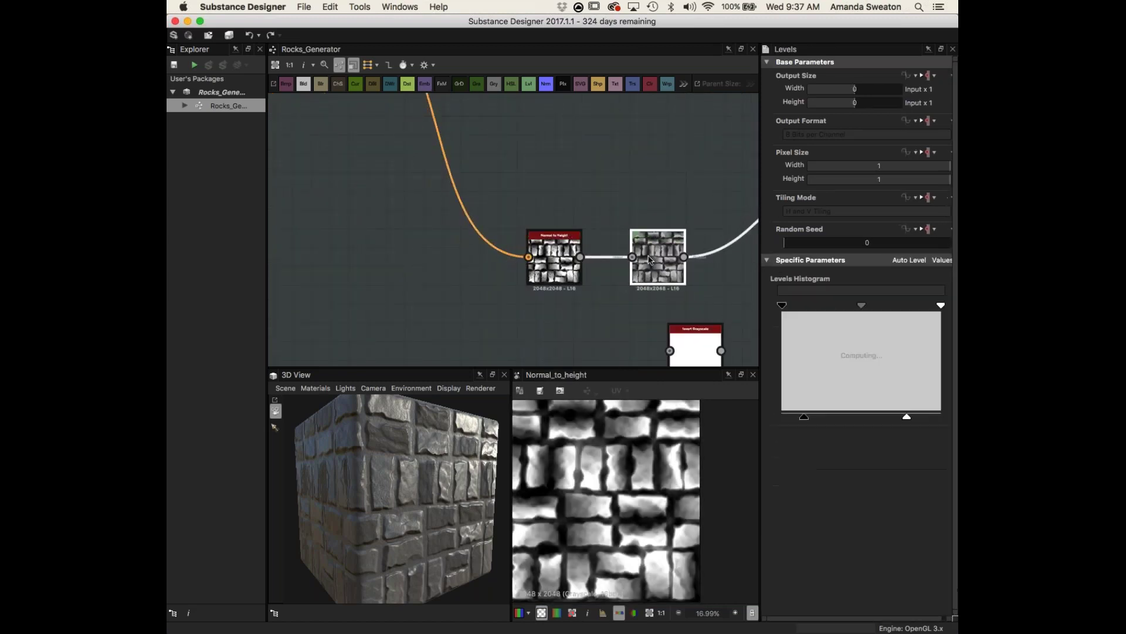
{"action": "scroll", "coordinate": [627, 264], "scroll_direction": "down", "scroll_amount": 4}
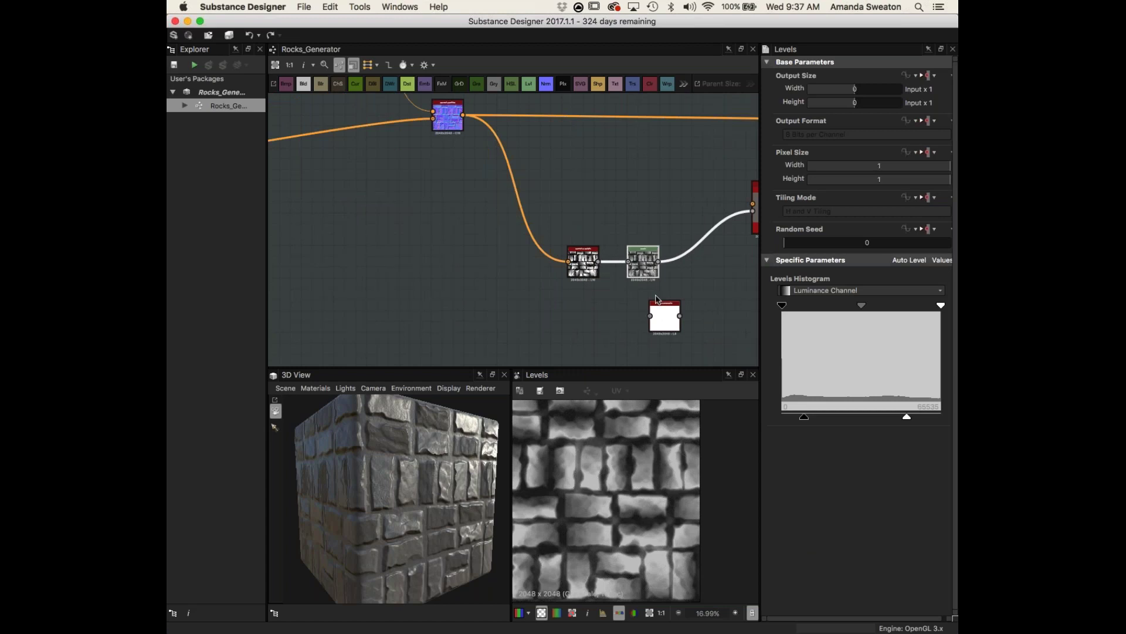
- Move Invert Grayscale out of the way and add a Curvature Smooth node fed by the final Normal Combine output
{"action": "left_click_drag", "start_coordinate": [640, 261], "coordinate": [602, 174]}
{"action": "key", "text": "space"}
{"action": "type", "text": "cur"}
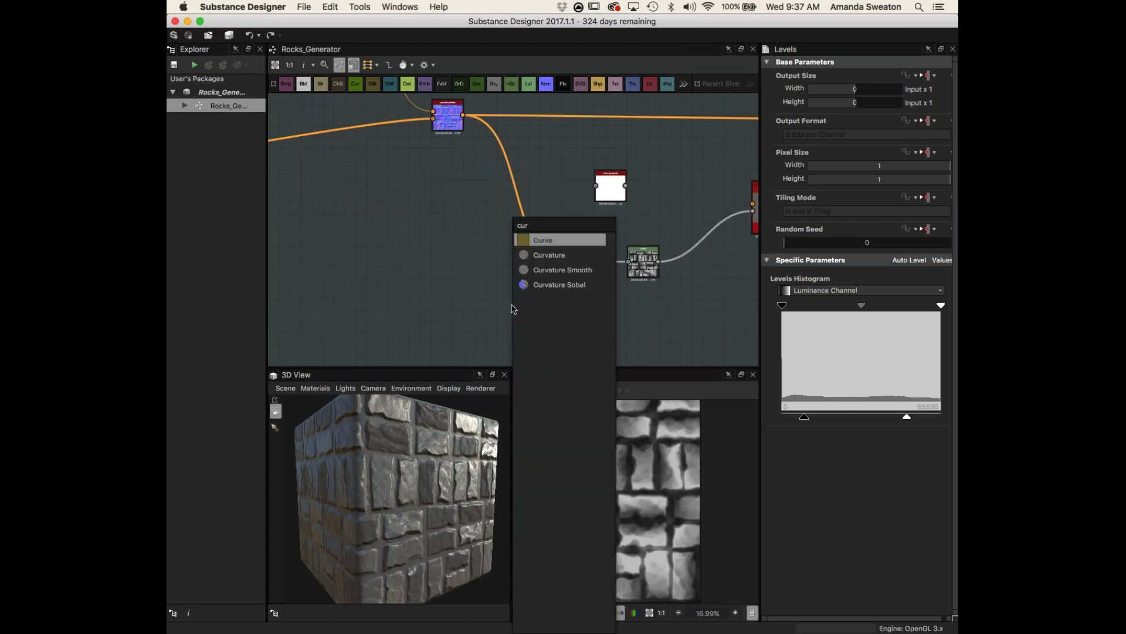
{"action": "left_click", "coordinate": [562, 270]}
{"action": "left_click_drag", "start_coordinate": [464, 116], "coordinate": [498, 305]}
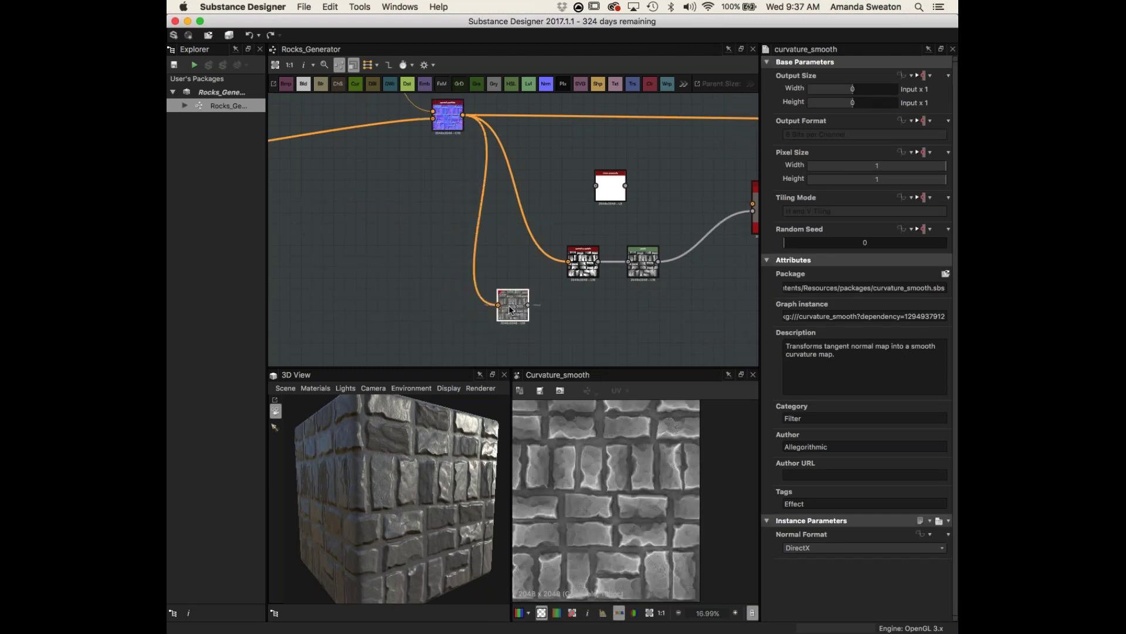
- Delete the unconnected Invert Grayscale node
{"action": "scroll", "coordinate": [645, 479], "scroll_direction": "up", "scroll_amount": 3}
{"action": "left_click", "coordinate": [607, 184]}
{"action": "key", "text": "Delete"}
- Examine the Curvature Smooth map's stone edges and mortar gaps at different zoom levels
{"action": "scroll", "coordinate": [671, 475], "scroll_direction": "down", "scroll_amount": 3}
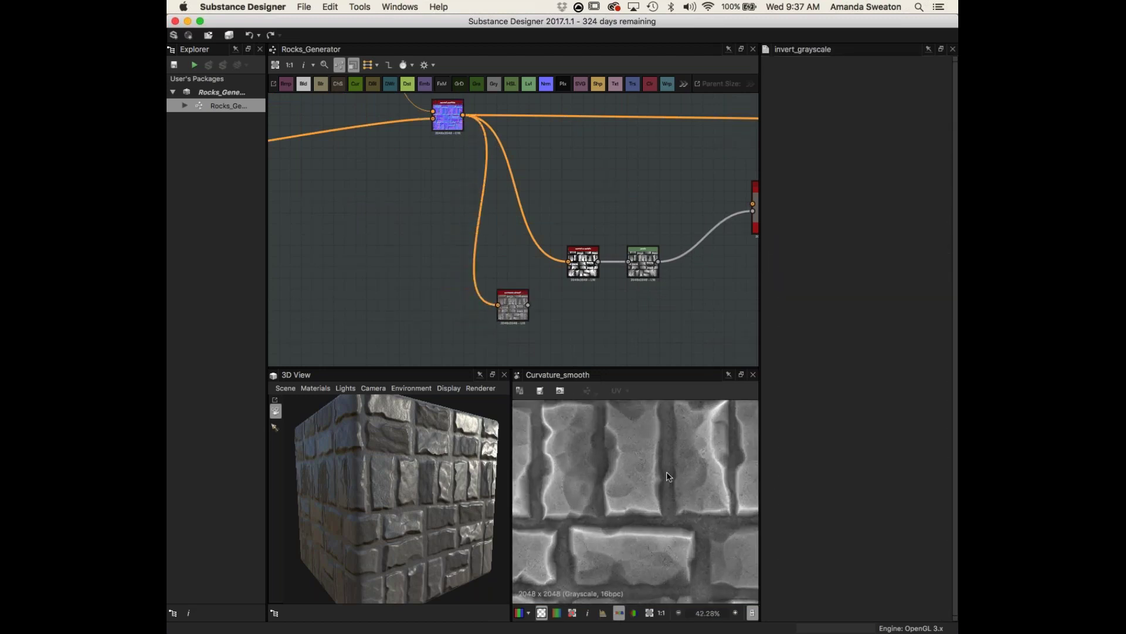
{"action": "scroll", "coordinate": [689, 496], "scroll_direction": "up", "scroll_amount": 3}
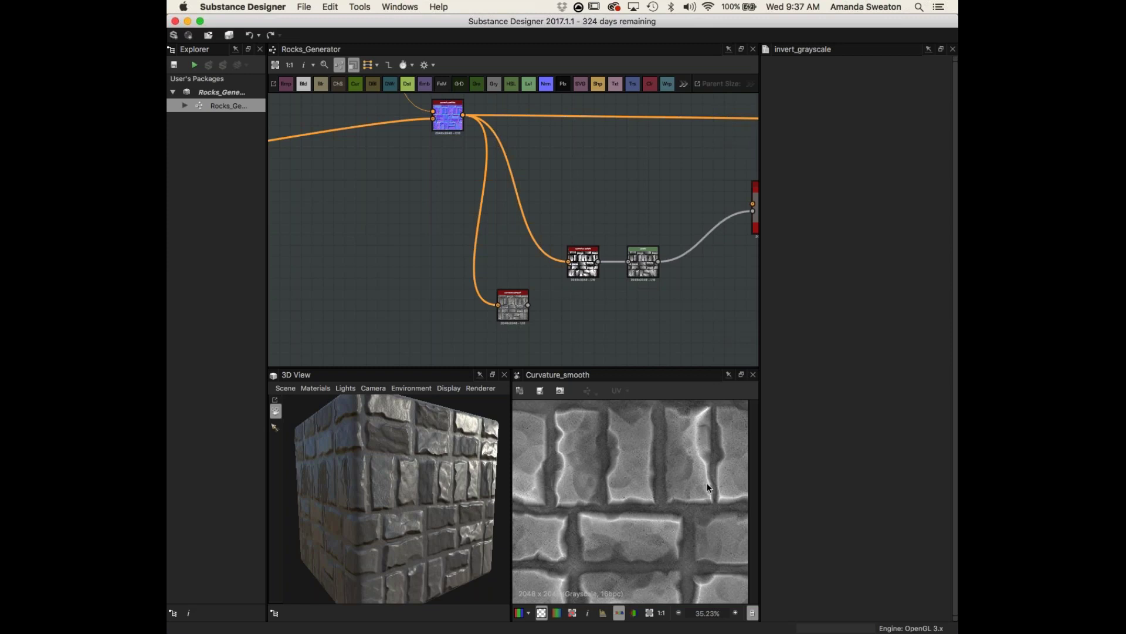
{"action": "scroll", "coordinate": [706, 484], "scroll_direction": "up", "scroll_amount": 3}
{"action": "left_click", "coordinate": [516, 304]}
{"action": "scroll", "coordinate": [635, 499], "scroll_direction": "down", "scroll_amount": 5}
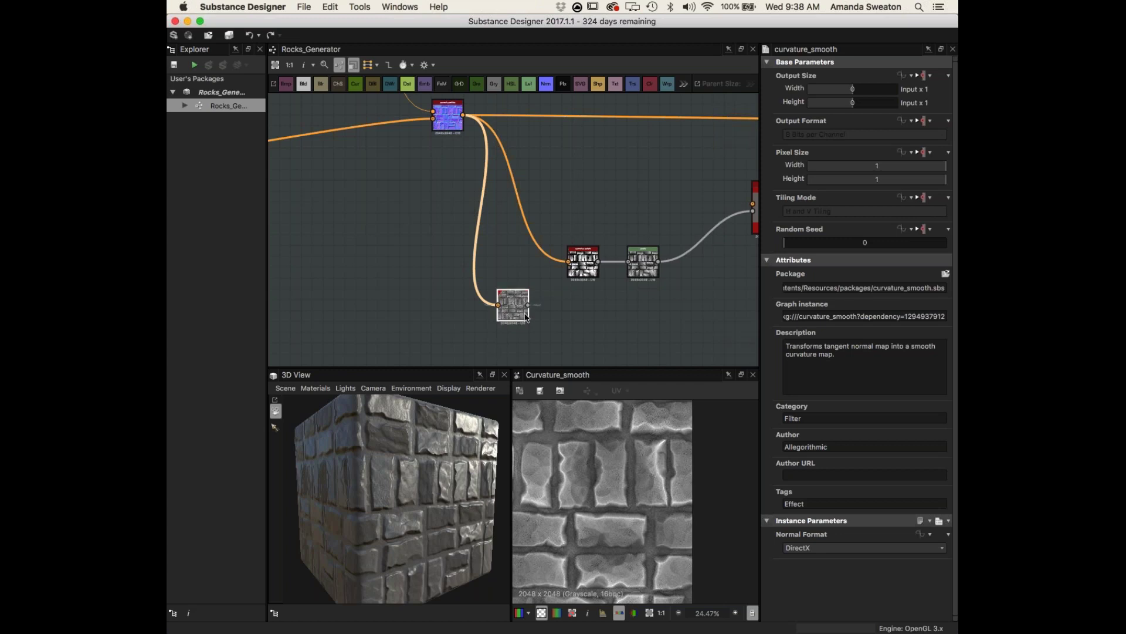
- Add an Invert Grayscale node after Curvature Smooth, inspect its map, and move both nodes below the height branch
{"action": "key", "text": "space"}
{"action": "type", "text": "inver"}
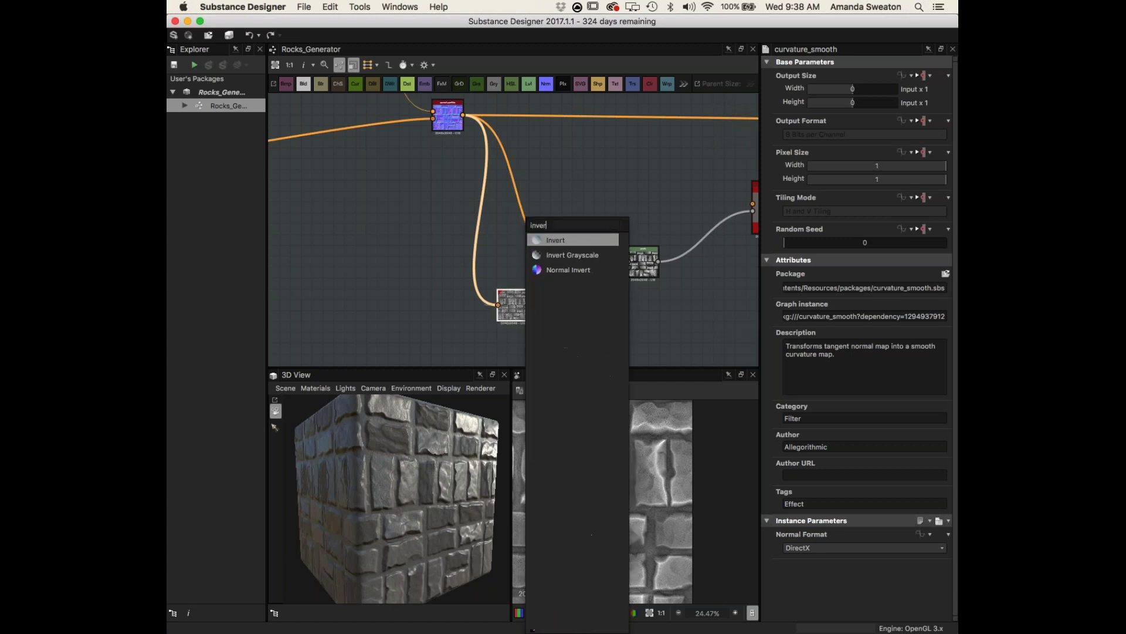
{"action": "left_click", "coordinate": [569, 254]}
{"action": "scroll", "coordinate": [645, 499], "scroll_direction": "up", "scroll_amount": 4}
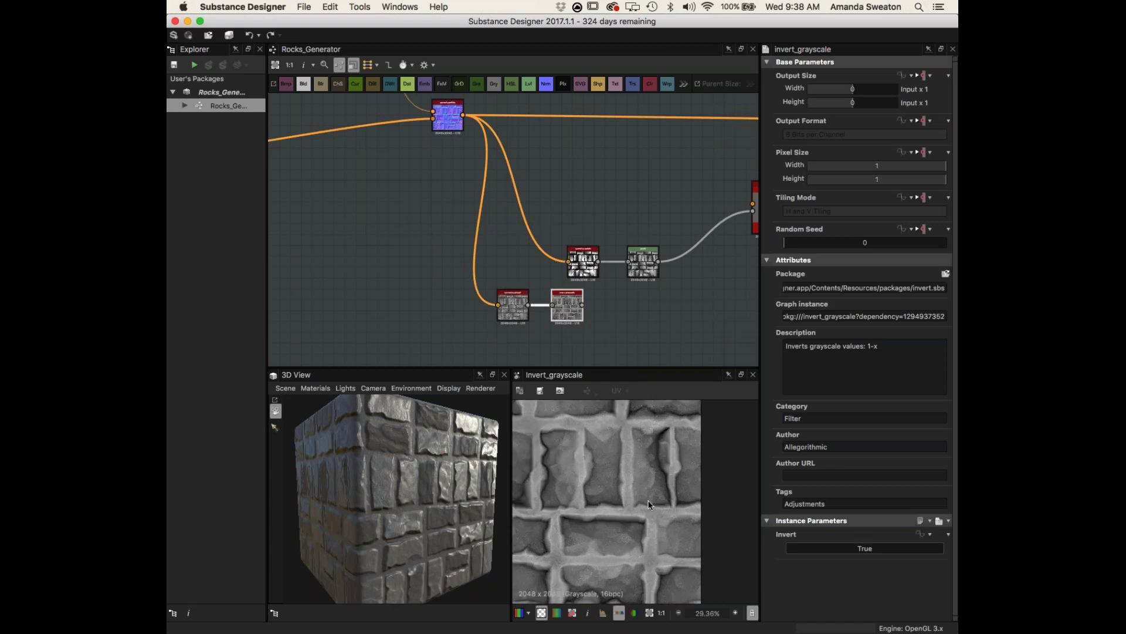
{"action": "scroll", "coordinate": [656, 497], "scroll_direction": "down", "scroll_amount": 1}
{"action": "left_click_drag", "start_coordinate": [461, 276], "coordinate": [495, 328]}
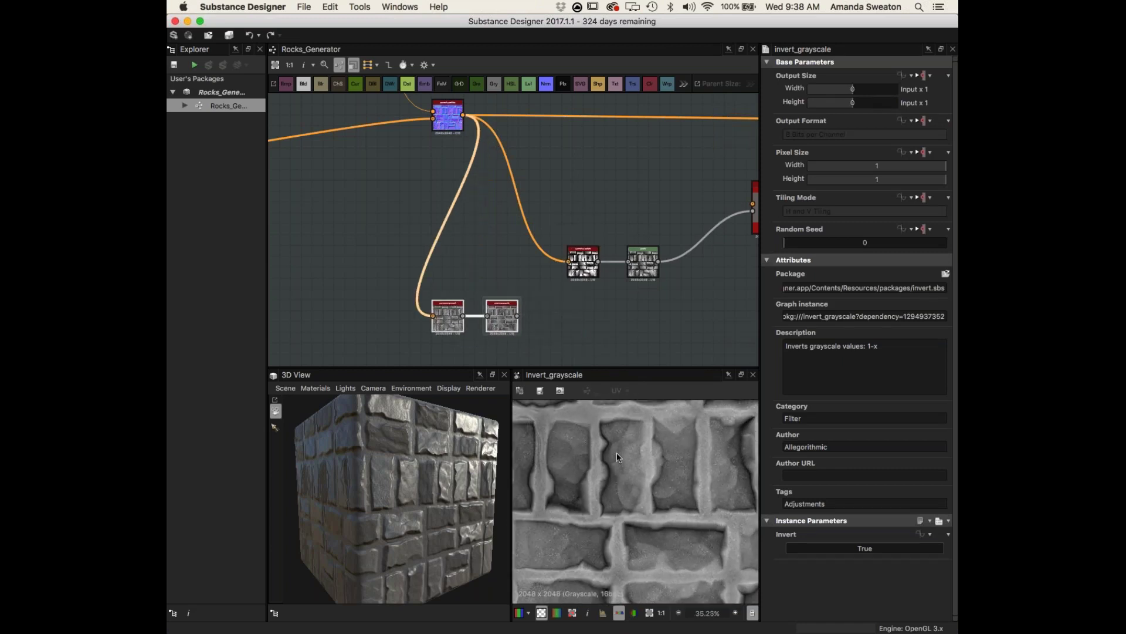
- Add a Levels node after the Invert Grayscale node and raise its output black level to about one sixth of the range
{"action": "left_click", "coordinate": [504, 323]}
{"action": "key", "text": "space"}
{"action": "type", "text": "le"}
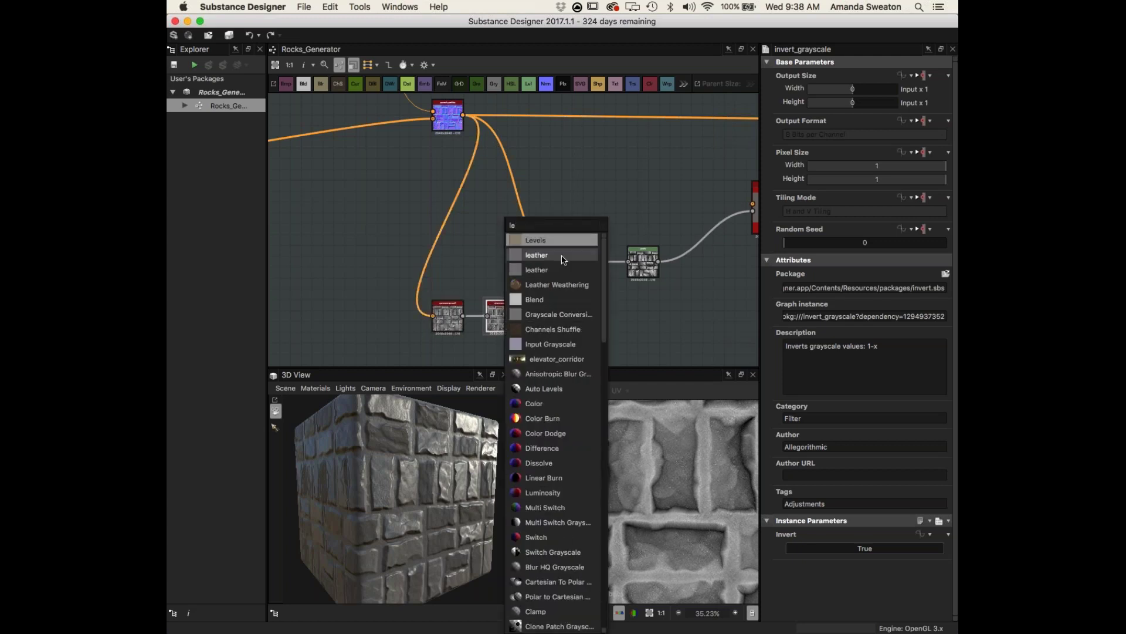
{"action": "left_click", "coordinate": [535, 240]}
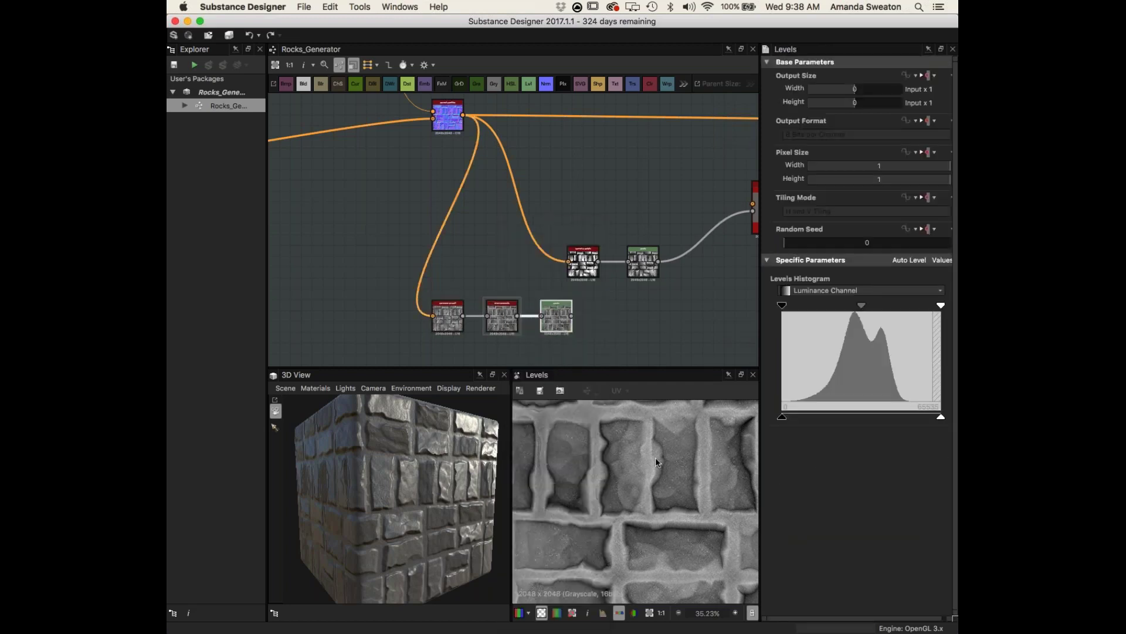
{"action": "left_click_drag", "start_coordinate": [782, 417], "coordinate": [808, 413]}
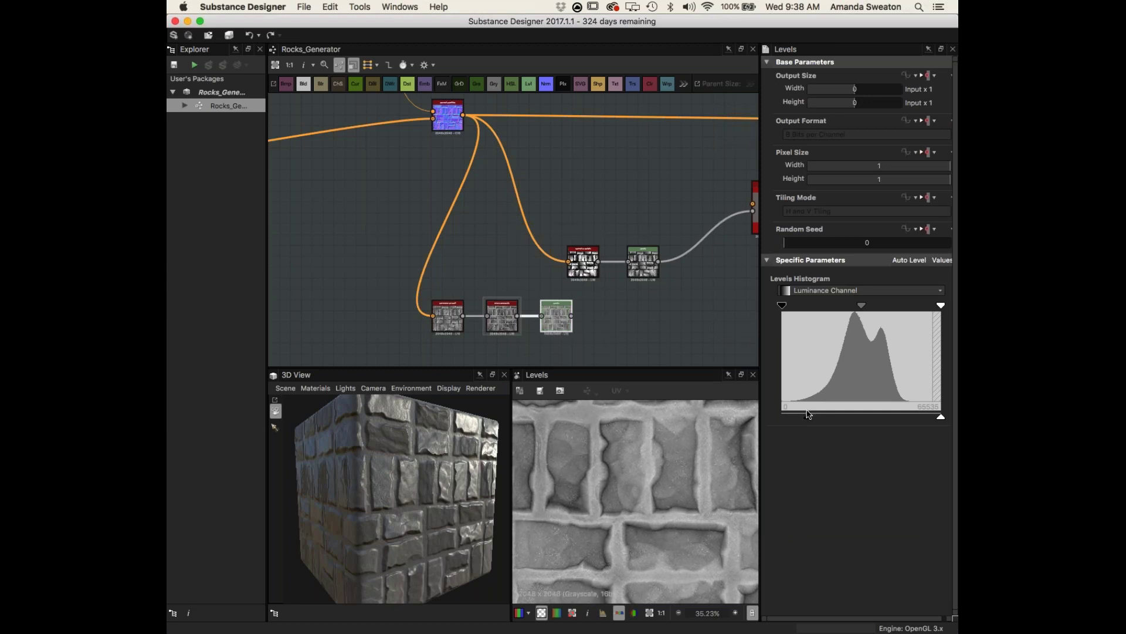
- Move the curvature node chain above the normal link and connect its Levels node to the roughness output below the normal output
{"action": "scroll", "coordinate": [608, 282], "scroll_direction": "down", "scroll_amount": 3}
{"action": "left_click_drag", "start_coordinate": [509, 305], "coordinate": [643, 180]}
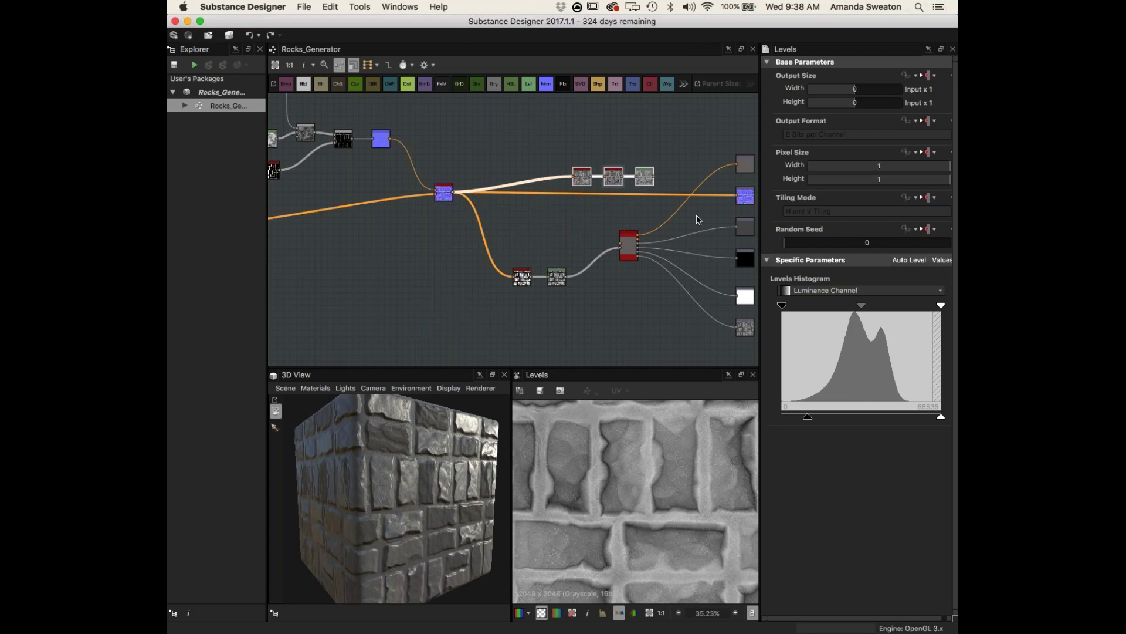
{"action": "middle_click_drag", "start_coordinate": [644, 180], "coordinate": [565, 164]}
{"action": "left_click_drag", "start_coordinate": [565, 163], "coordinate": [648, 212]}
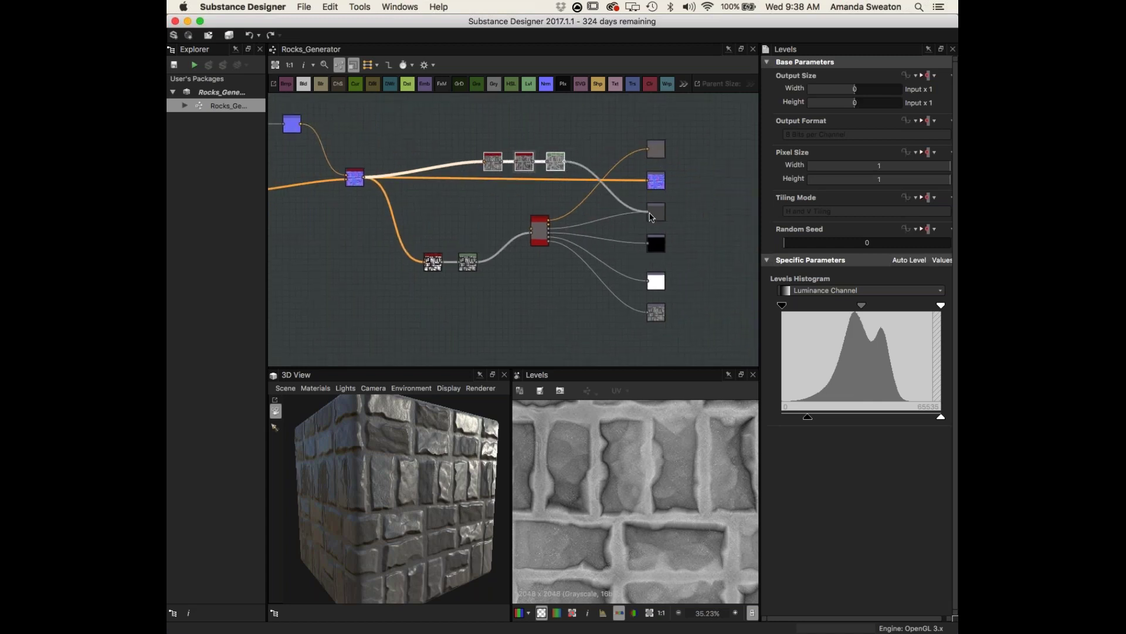
{"action": "left_click_drag", "start_coordinate": [385, 485], "coordinate": [422, 478]}
{"action": "scroll", "coordinate": [469, 485], "scroll_direction": "up", "scroll_amount": 5}
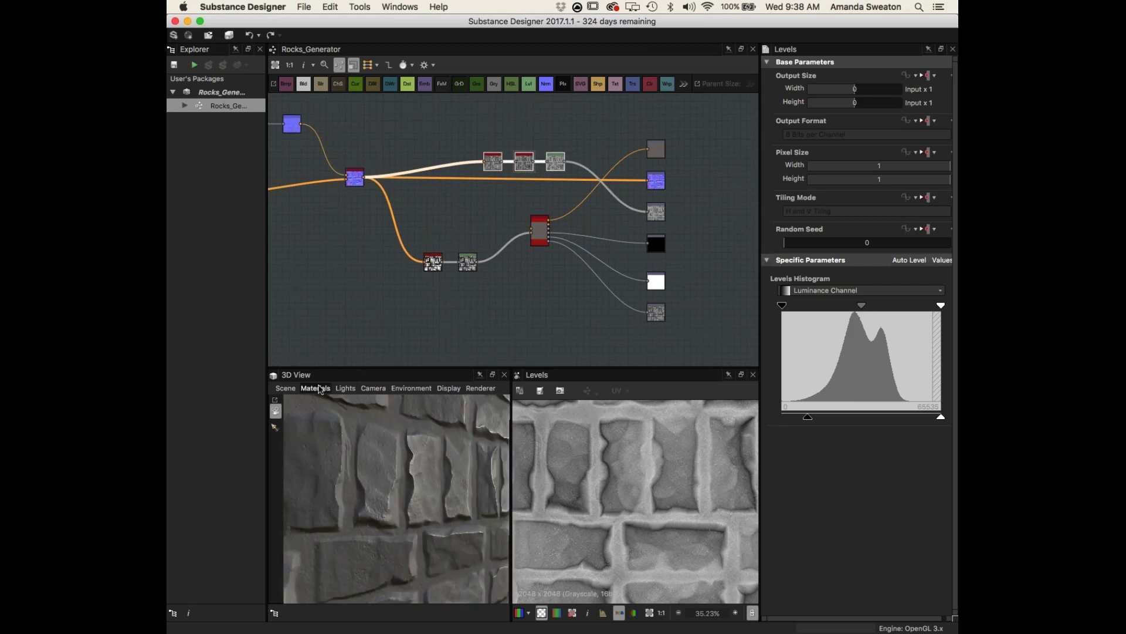
- Connect the Levels node that follows Normal to Height to the Height output and preview that output
{"action": "middle_click_drag", "start_coordinate": [420, 266], "coordinate": [485, 264]}
{"action": "double_click", "coordinate": [496, 262]}
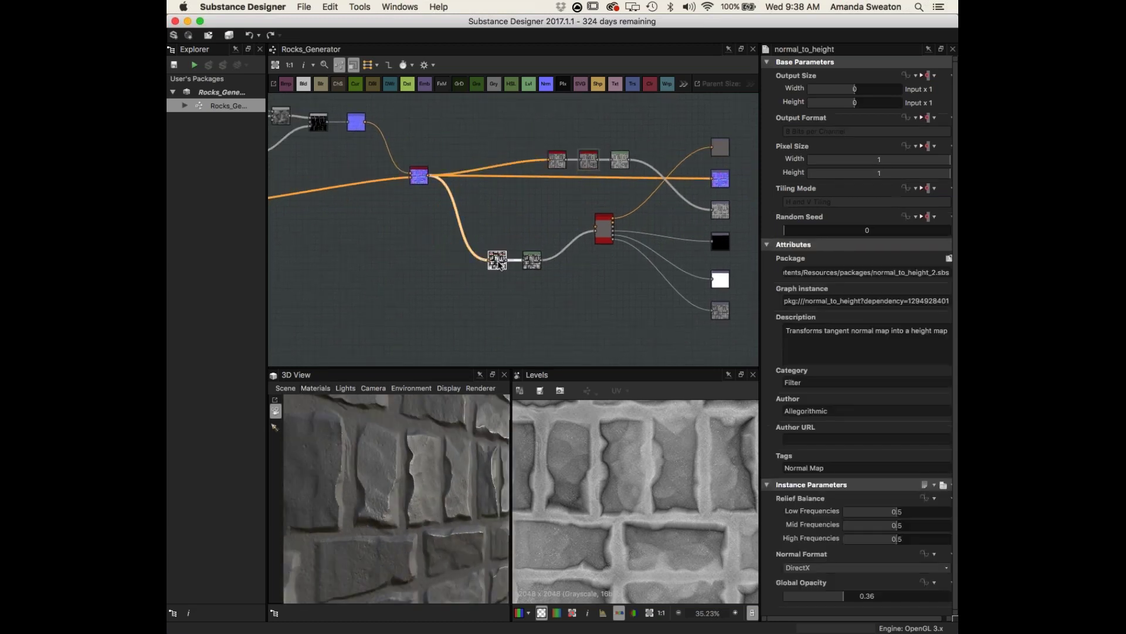
{"action": "double_click", "coordinate": [532, 262]}
{"action": "middle_click_drag", "start_coordinate": [532, 264], "coordinate": [455, 249]}
{"action": "left_click_drag", "start_coordinate": [464, 247], "coordinate": [644, 301]}
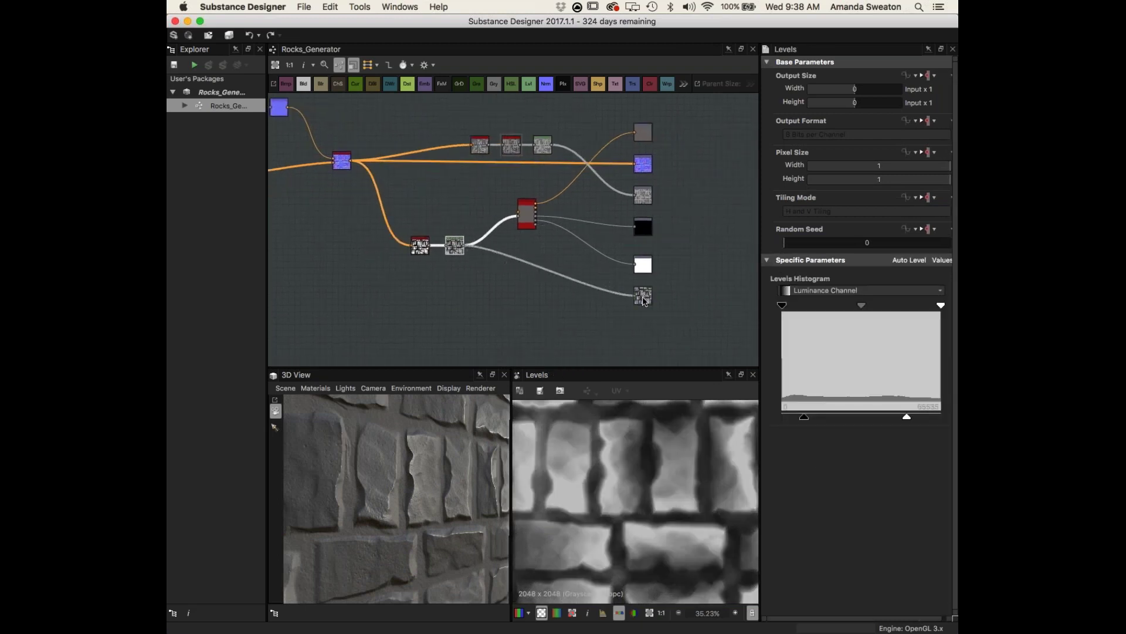
{"action": "double_click", "coordinate": [644, 298]}
- Edit the 3D view's default material and set its height scale to 0.39
{"action": "left_click", "coordinate": [315, 389]}
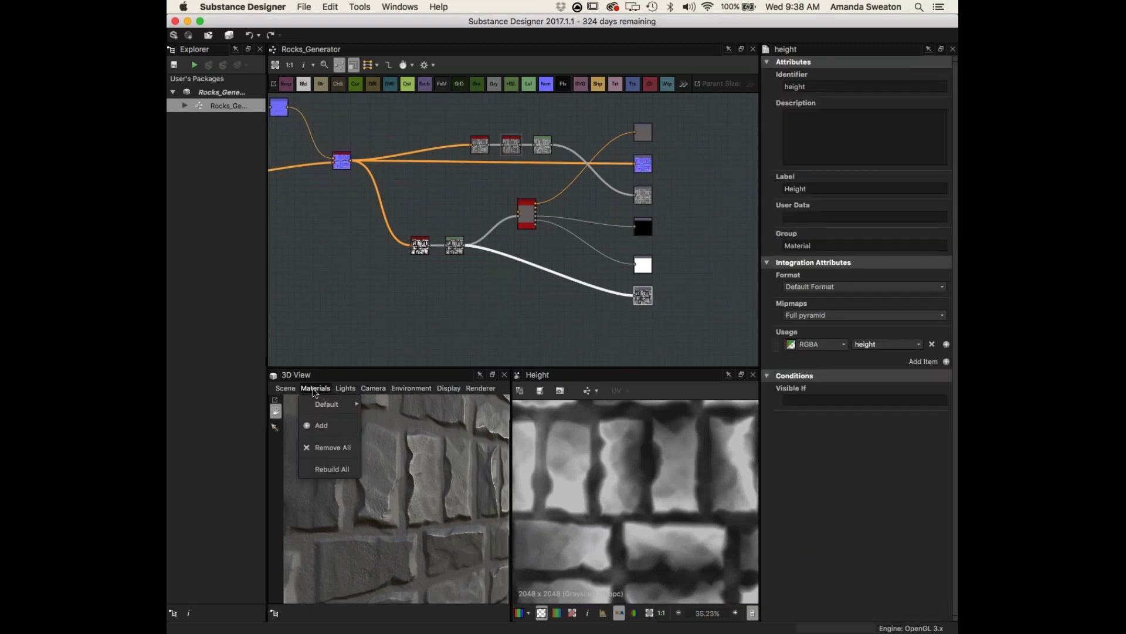
{"action": "left_click", "coordinate": [363, 324]}
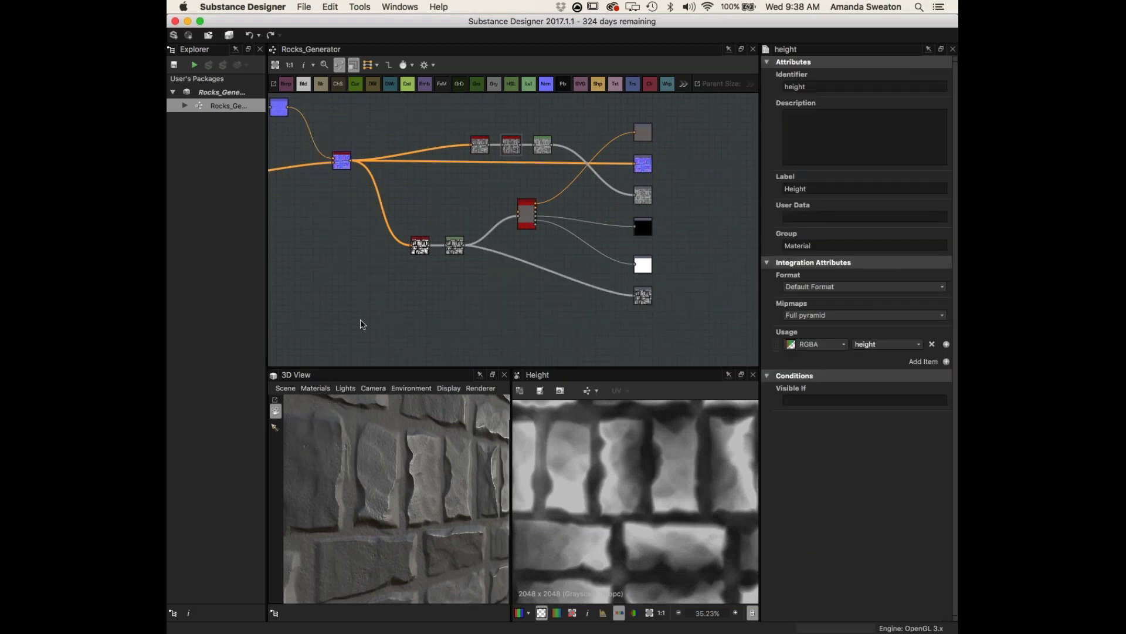
{"action": "scroll", "coordinate": [375, 451], "scroll_direction": "down", "scroll_amount": 3}
{"action": "left_click_drag", "start_coordinate": [378, 458], "coordinate": [420, 512], "text": "alt"}
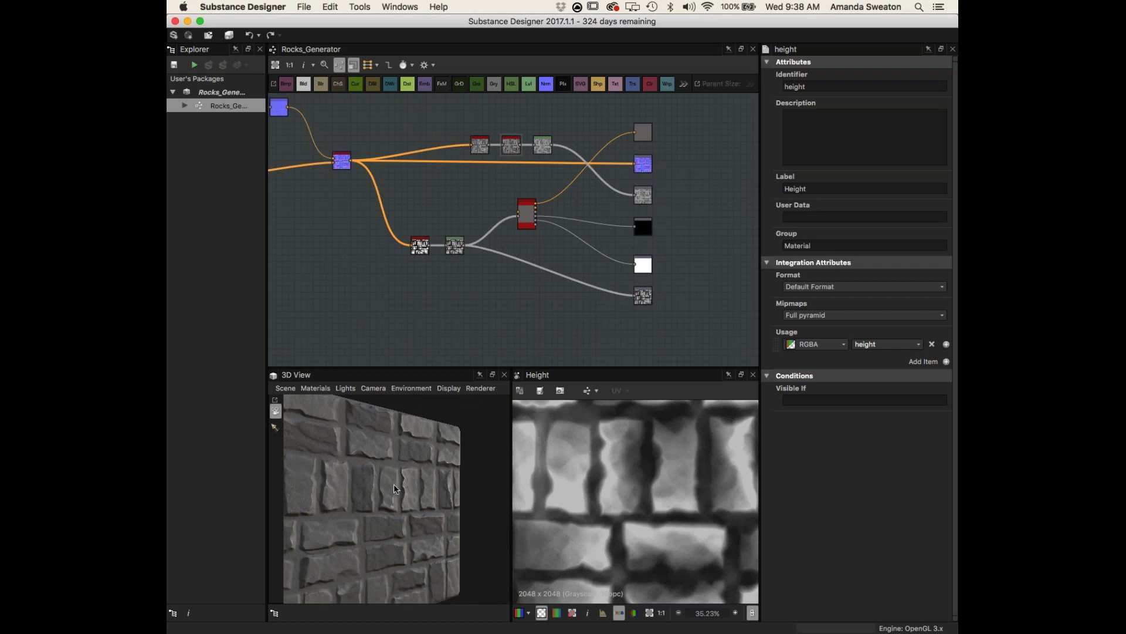
{"action": "left_click", "coordinate": [324, 389]}
{"action": "mouse_move", "coordinate": [327, 403]}
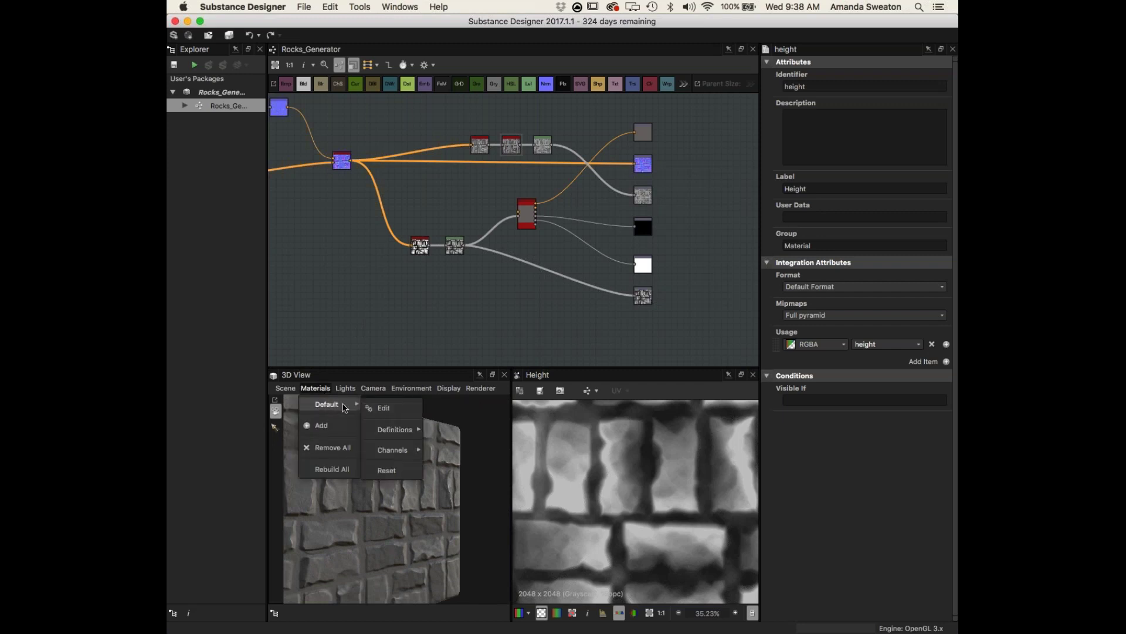
{"action": "left_click", "coordinate": [376, 408]}
{"action": "left_click_drag", "start_coordinate": [789, 174], "coordinate": [848, 183]}
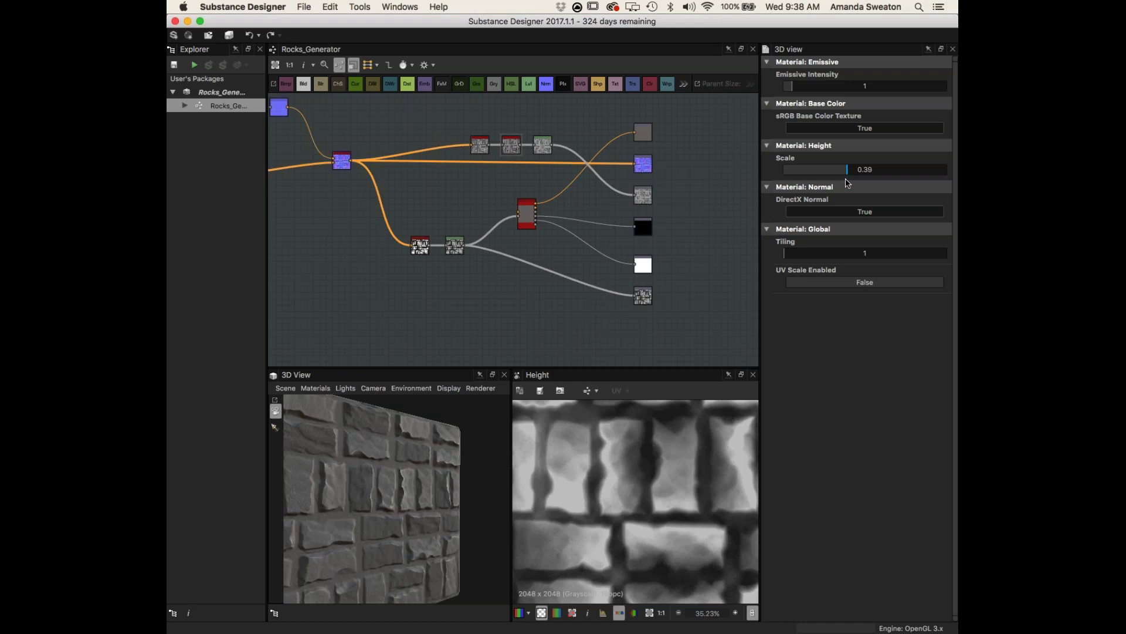
- Compare the previews of the final Normal Combine node, the height Levels node and the Height output
{"action": "left_click", "coordinate": [643, 297]}
{"action": "scroll", "coordinate": [657, 295], "scroll_direction": "left", "scroll_amount": 10}
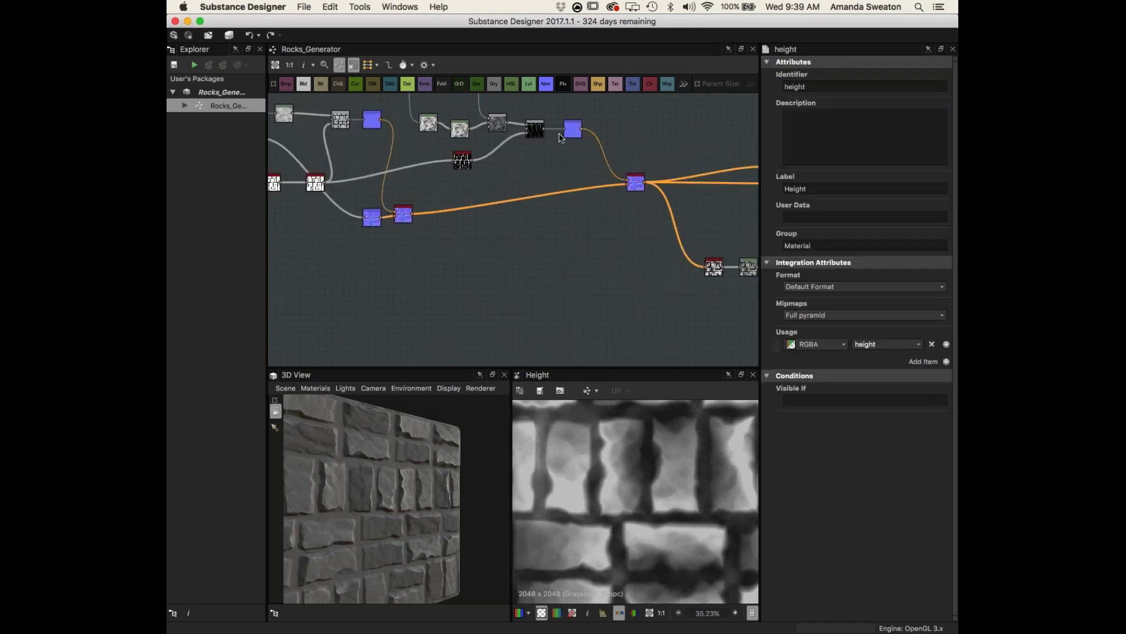
{"action": "scroll", "coordinate": [528, 205], "scroll_direction": "right", "scroll_amount": 10}
{"action": "scroll", "coordinate": [528, 205], "scroll_direction": "down", "scroll_amount": 3}
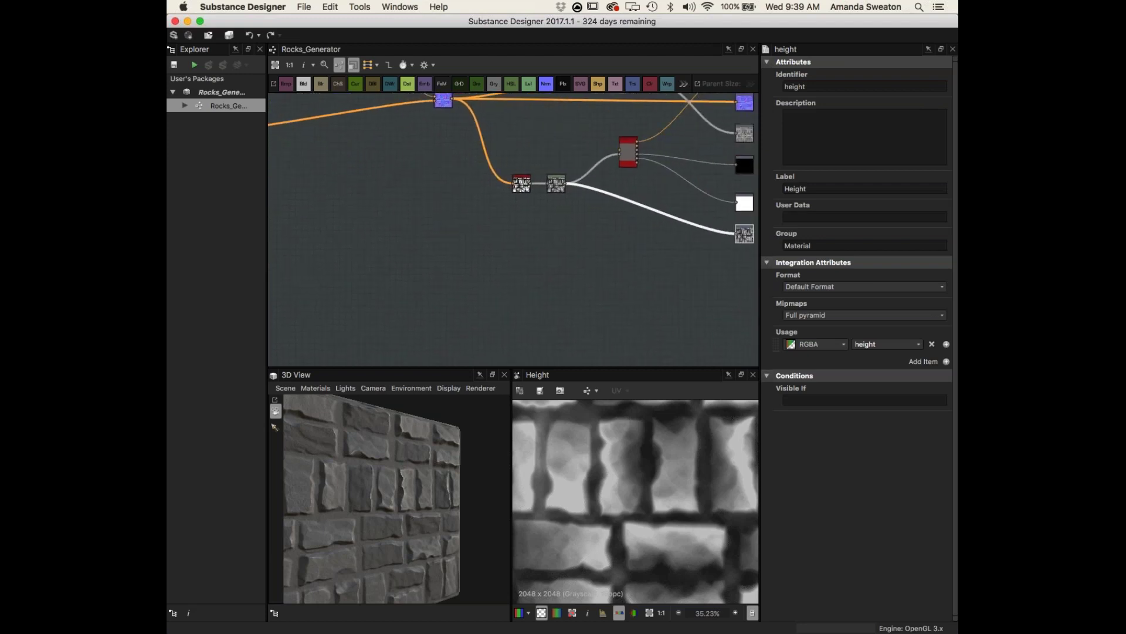
{"action": "scroll", "coordinate": [434, 229], "scroll_direction": "up", "scroll_amount": 2}
{"action": "scroll", "coordinate": [434, 229], "scroll_direction": "left", "scroll_amount": 2}
{"action": "double_click", "coordinate": [448, 203]}
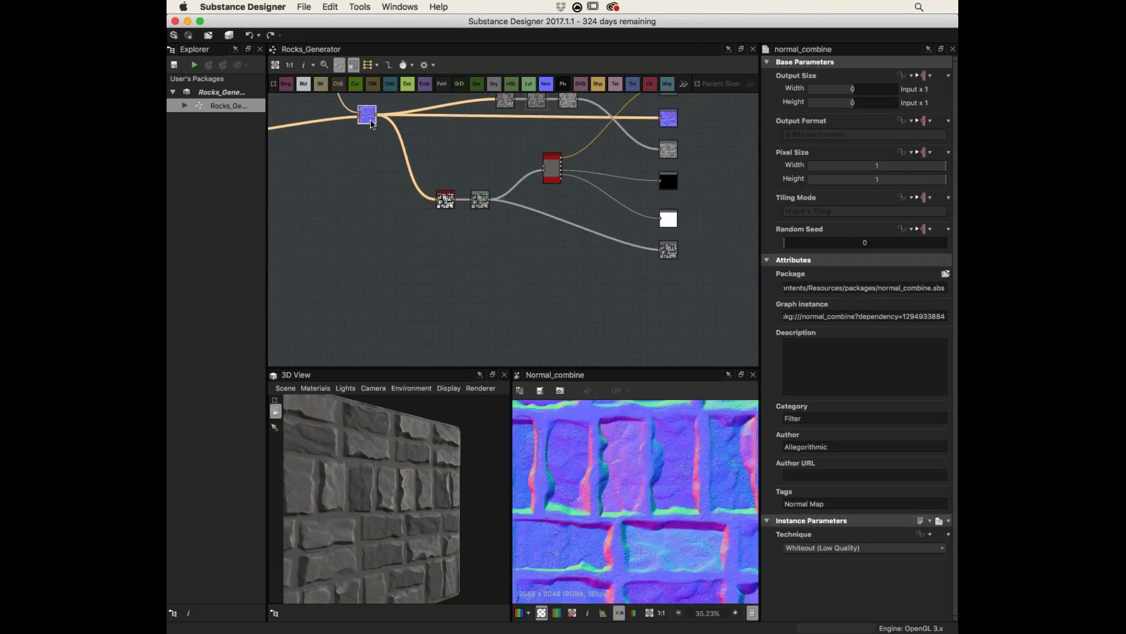
{"action": "double_click", "coordinate": [481, 202]}
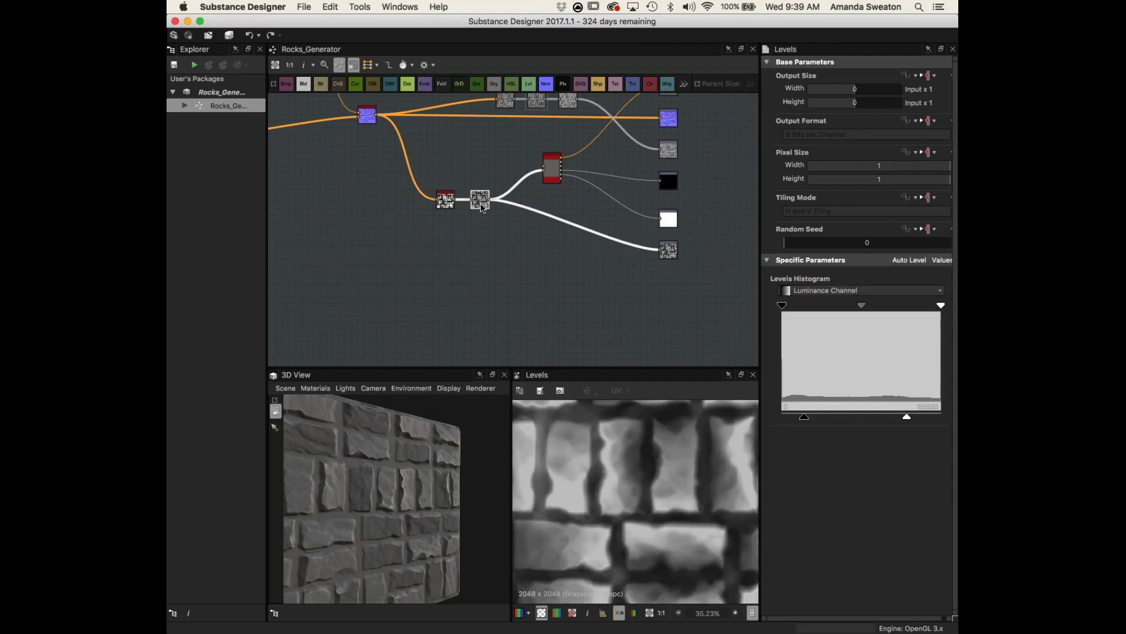
{"action": "double_click", "coordinate": [668, 250]}
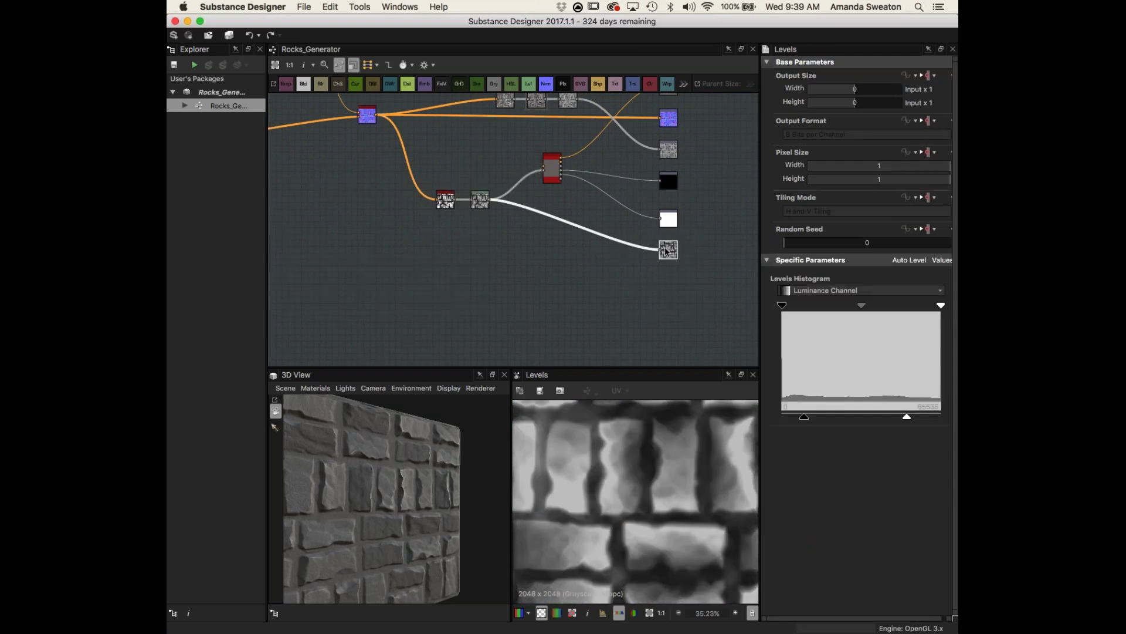
- Review the default material's channel options in the 3D view and set its height scale to 0.5
{"action": "left_click_drag", "start_coordinate": [360, 492], "coordinate": [378, 411]}
{"action": "left_click", "coordinate": [323, 388]}
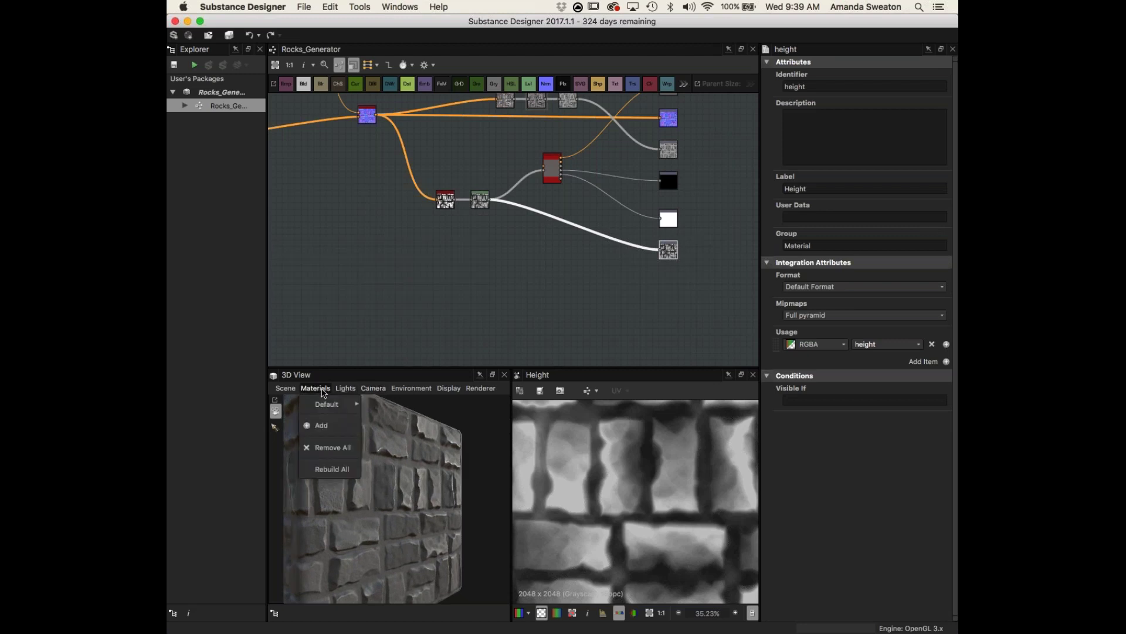
{"action": "mouse_move", "coordinate": [352, 405]}
{"action": "left_click", "coordinate": [394, 406]}
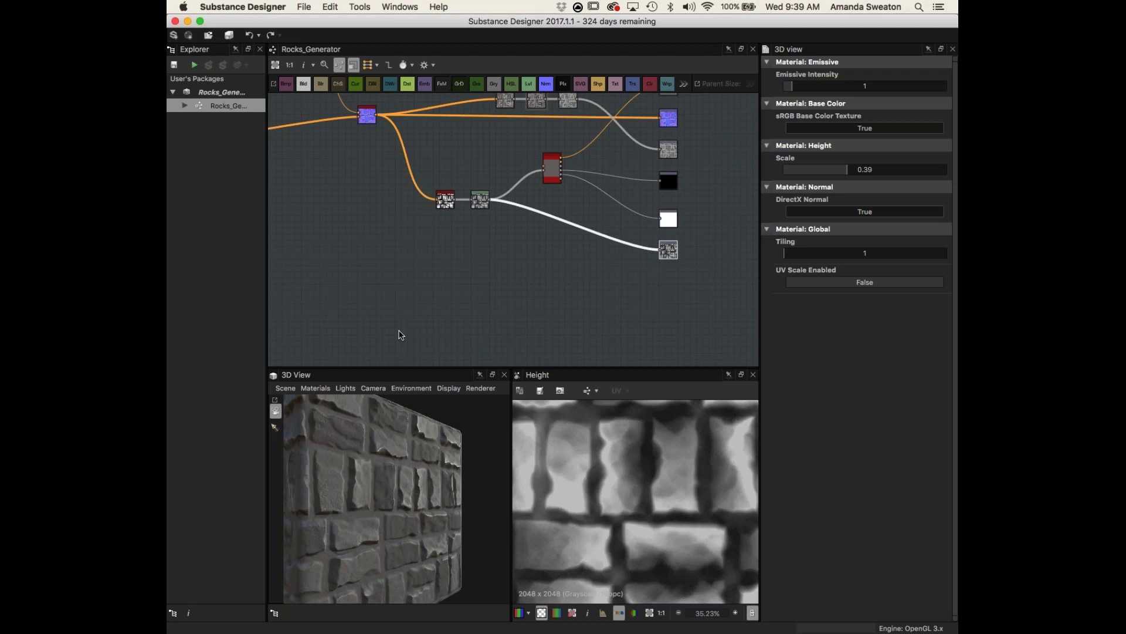
{"action": "left_click", "coordinate": [315, 388]}
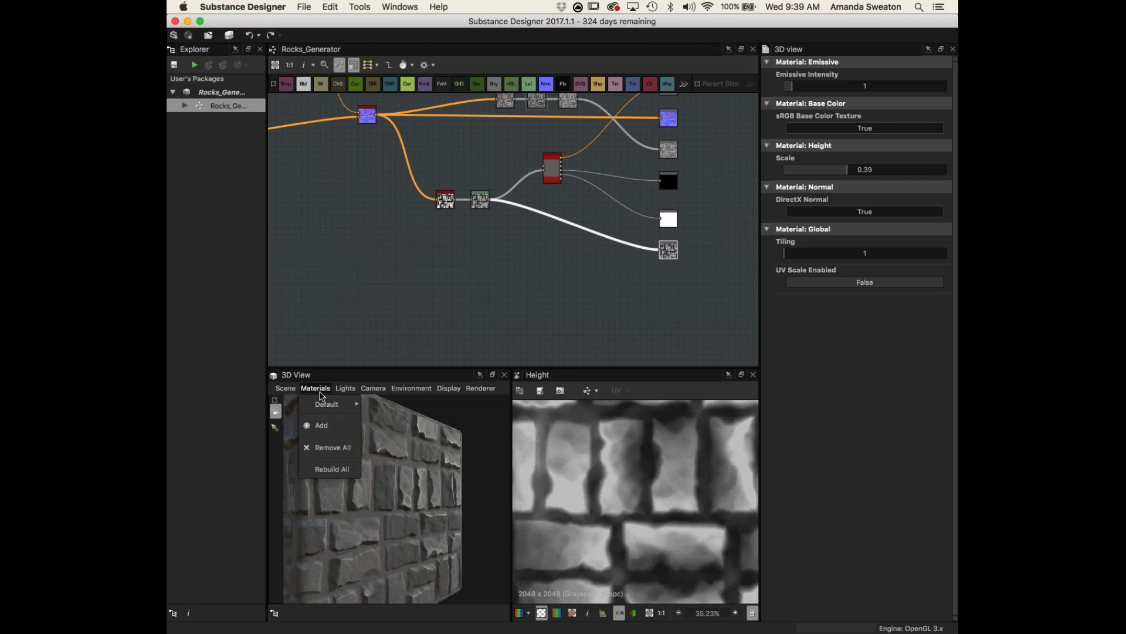
{"action": "mouse_move", "coordinate": [340, 404]}
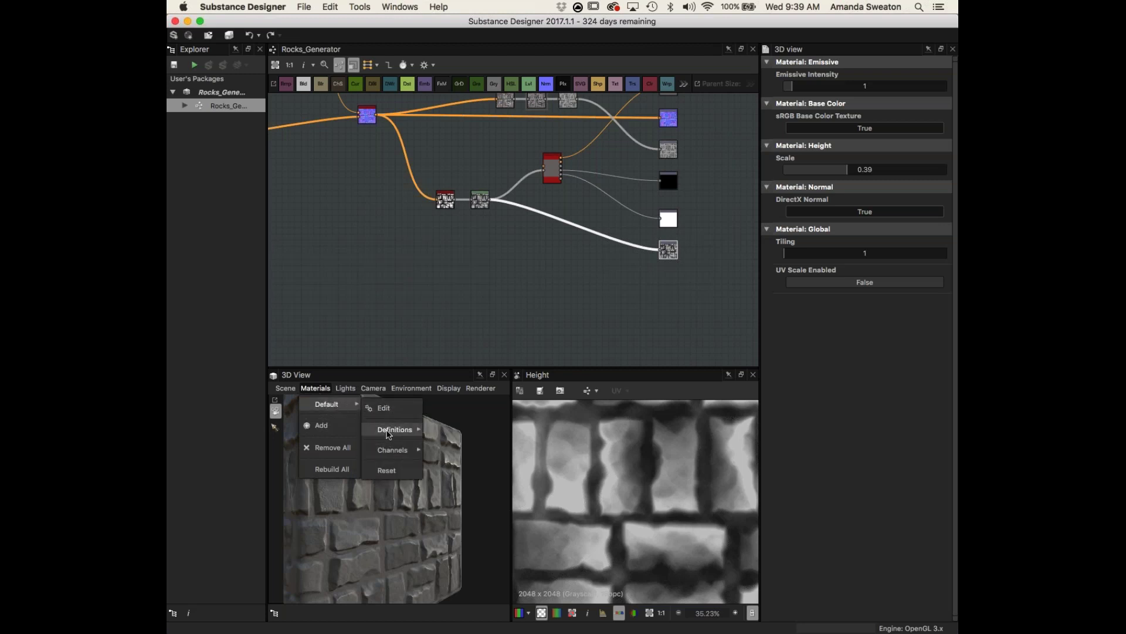
{"action": "mouse_move", "coordinate": [384, 450]}
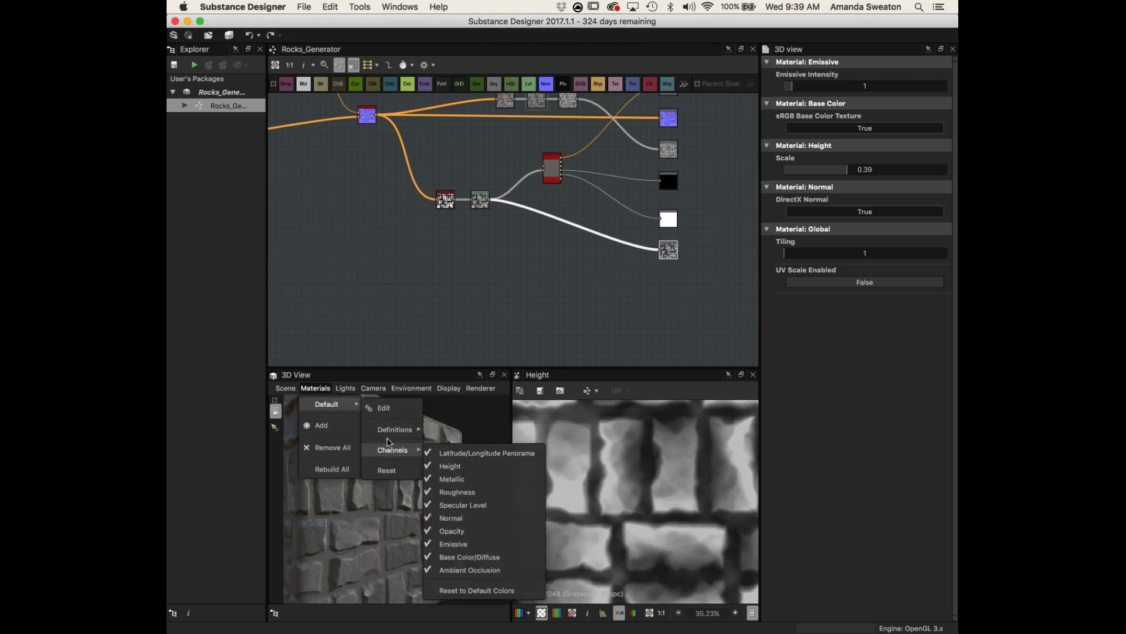
{"action": "mouse_move", "coordinate": [395, 430]}
{"action": "mouse_move", "coordinate": [473, 477]}
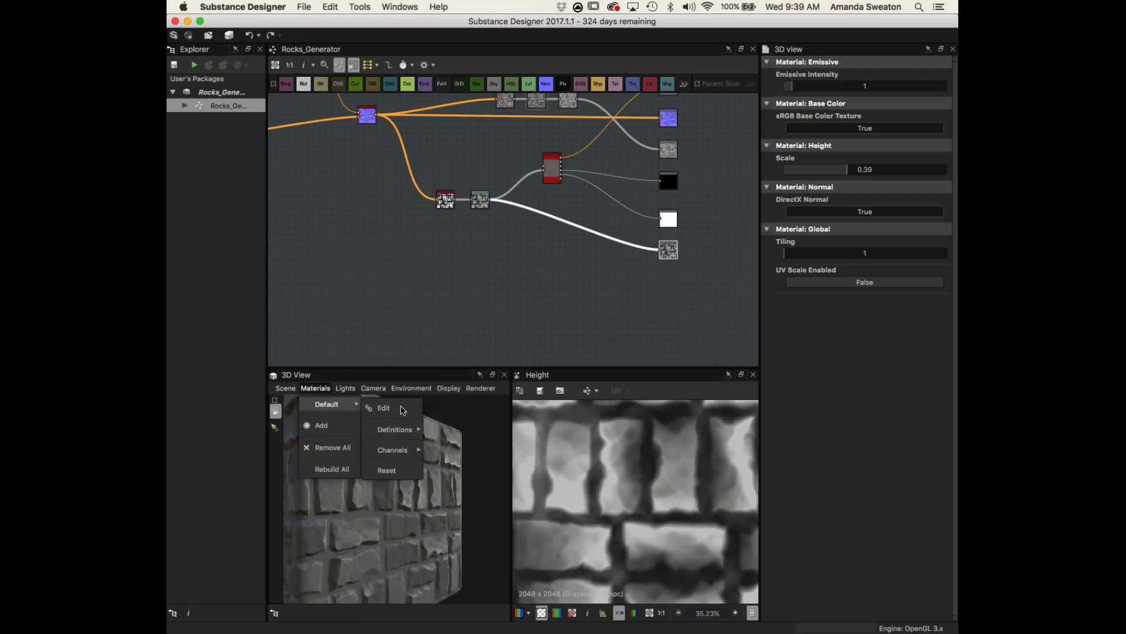
{"action": "left_click", "coordinate": [402, 409]}
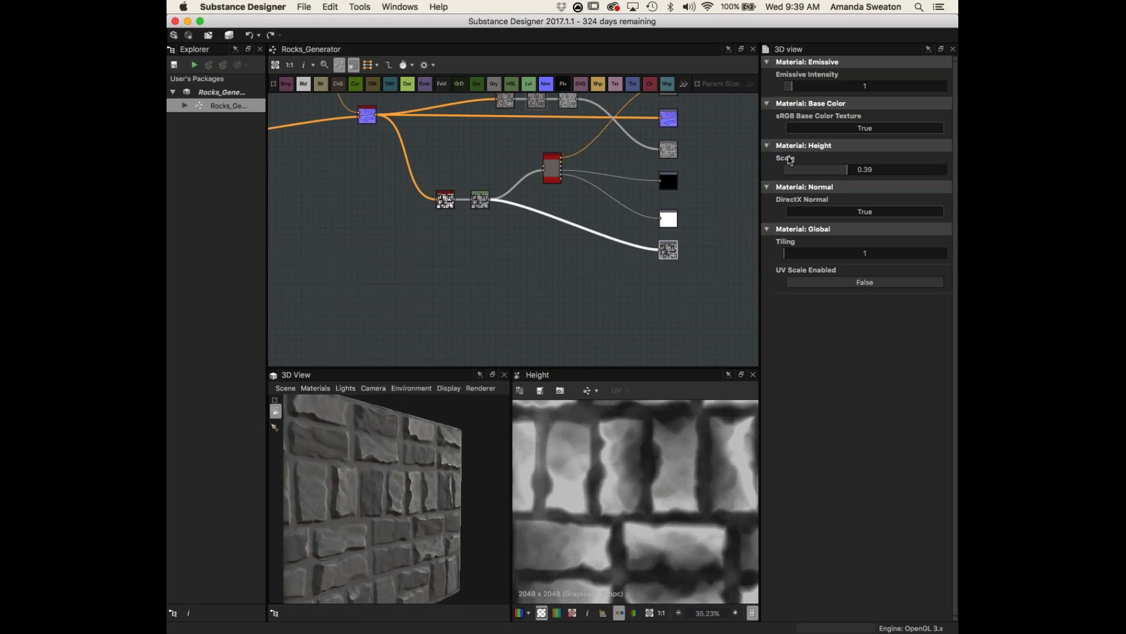
{"action": "left_click_drag", "start_coordinate": [845, 170], "coordinate": [865, 211]}
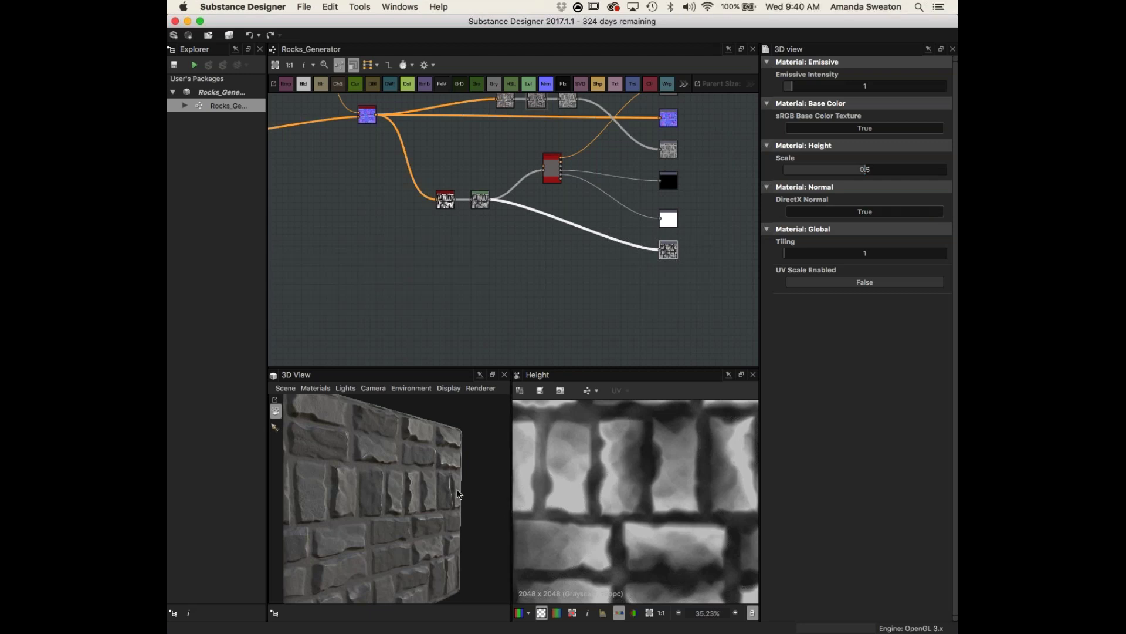
- Try a much higher height scale on the default material, inspect the cube's stones, and return the scale to 0.5
{"action": "left_click_drag", "start_coordinate": [867, 169], "coordinate": [957, 184]}
{"action": "left_click_drag", "start_coordinate": [392, 472], "coordinate": [403, 494]}
{"action": "scroll", "coordinate": [420, 479], "scroll_direction": "up", "scroll_amount": 5}
{"action": "left_click_drag", "start_coordinate": [933, 177], "coordinate": [867, 175]}
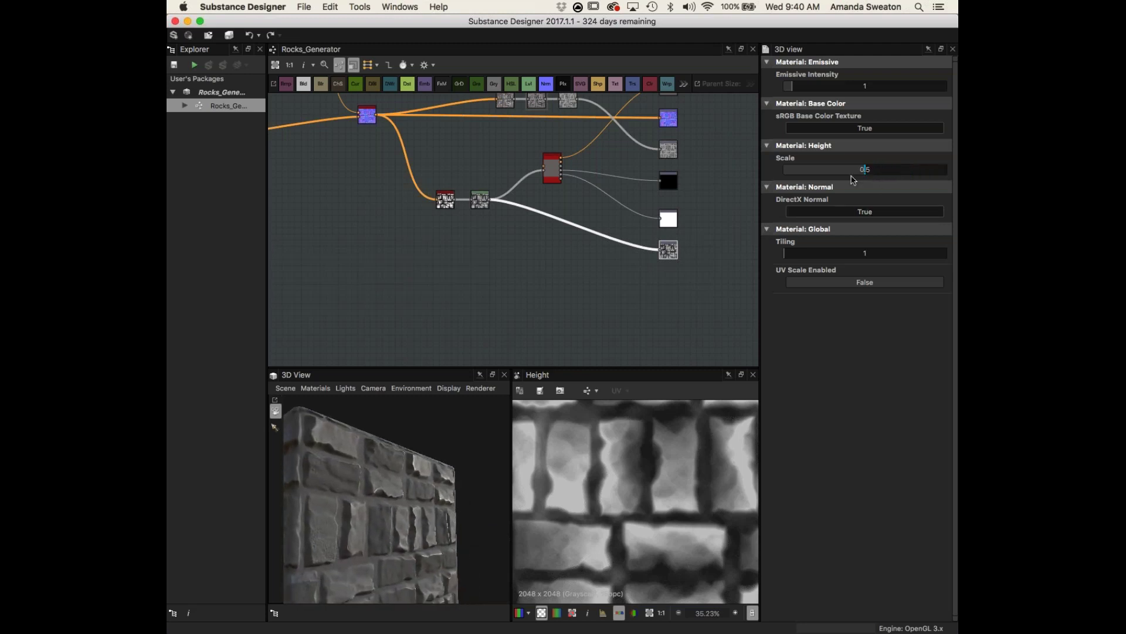
{"action": "left_click_drag", "start_coordinate": [400, 486], "coordinate": [420, 528]}
- Check the settings of the Normal node feeding the final Normal Combine and examine the stones in 3D
{"action": "middle_click_drag", "start_coordinate": [376, 194], "coordinate": [588, 245]}
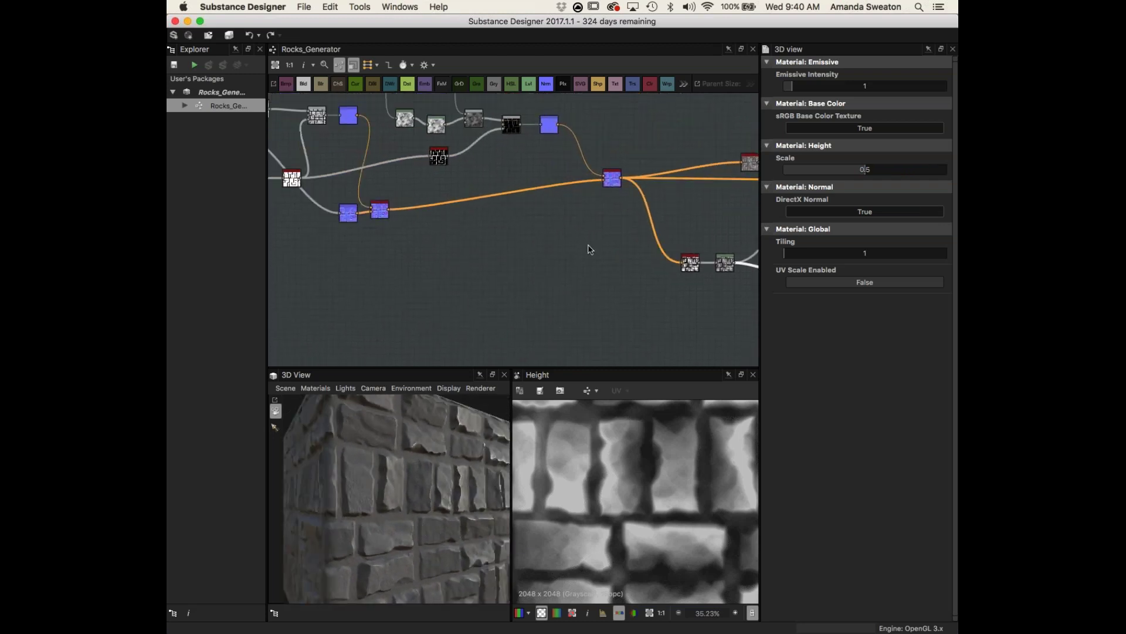
{"action": "left_click", "coordinate": [553, 125]}
{"action": "scroll", "coordinate": [562, 234], "scroll_direction": "right", "scroll_amount": 5}
{"action": "scroll", "coordinate": [615, 312], "scroll_direction": "right", "scroll_amount": 10}
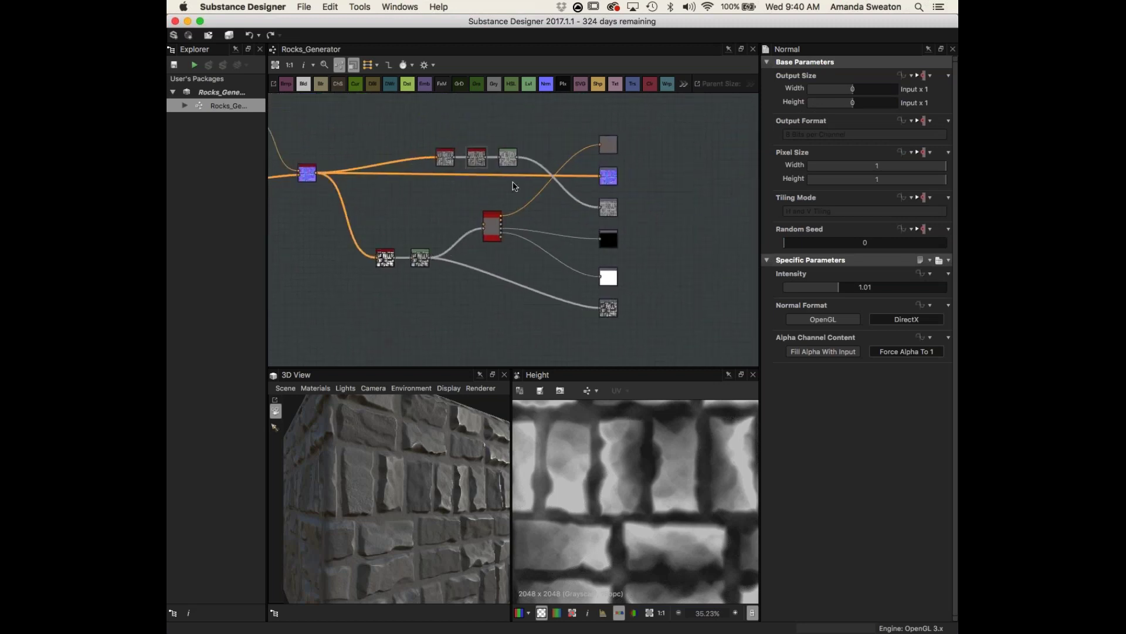
{"action": "left_click_drag", "start_coordinate": [434, 463], "coordinate": [467, 427]}
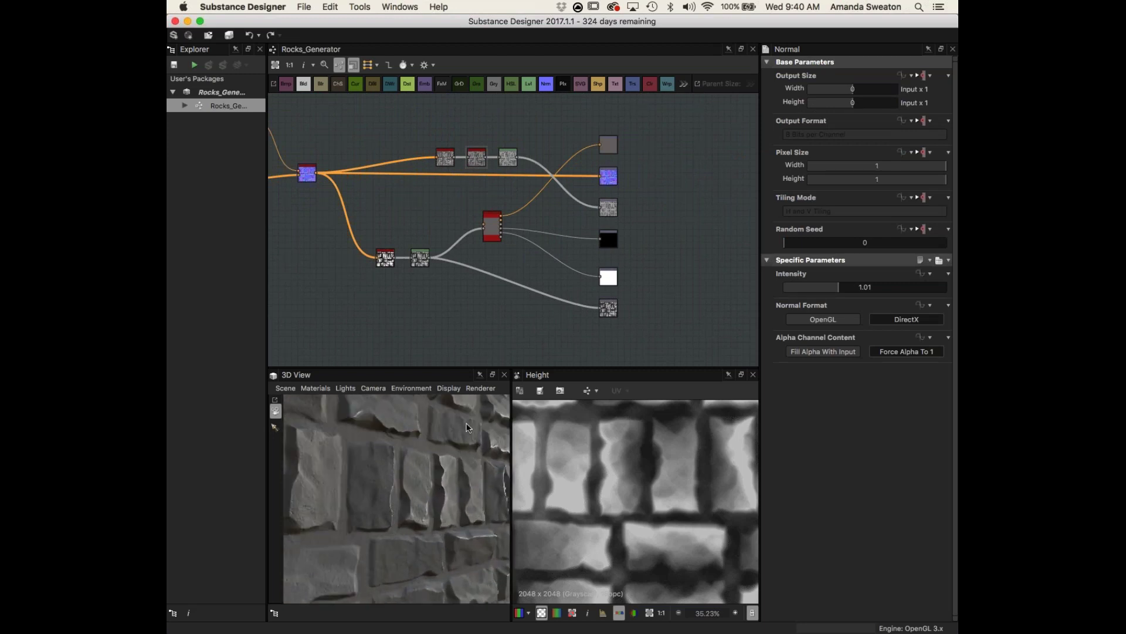
- Raise the roughness Levels node's output black level to about a quarter of the range while checking the cube's shine
{"action": "double_click", "coordinate": [508, 157]}
{"action": "left_click_drag", "start_coordinate": [504, 463], "coordinate": [461, 467]}
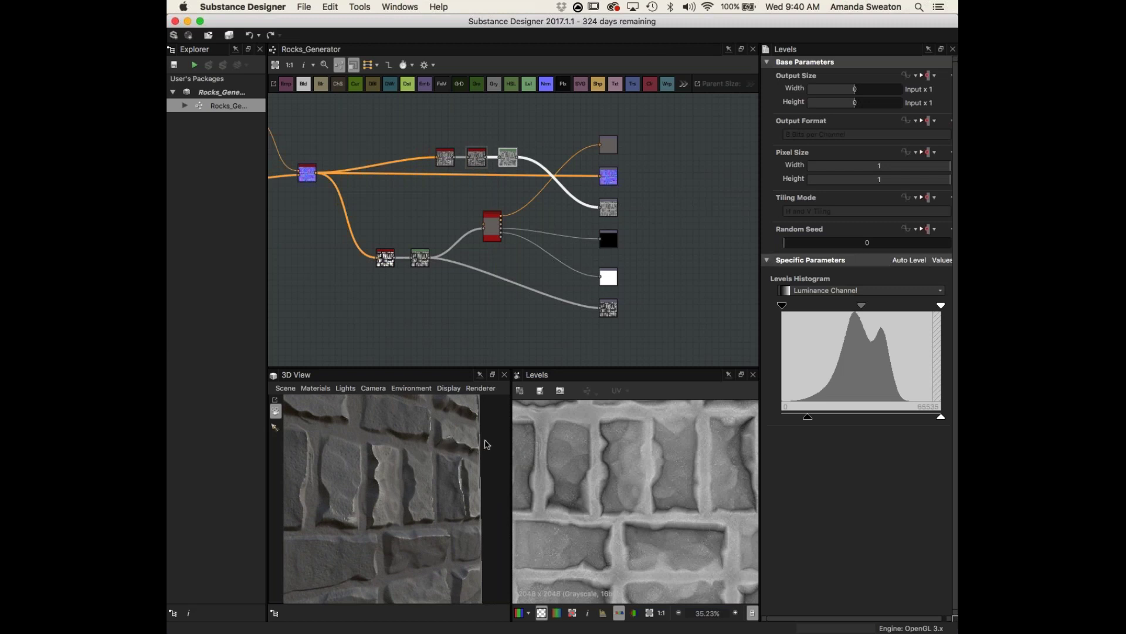
{"action": "left_click_drag", "start_coordinate": [486, 444], "coordinate": [461, 494]}
{"action": "left_click_drag", "start_coordinate": [807, 417], "coordinate": [829, 417]}
{"action": "left_click_drag", "start_coordinate": [452, 485], "coordinate": [411, 499]}
{"action": "left_click_drag", "start_coordinate": [828, 423], "coordinate": [823, 423]}
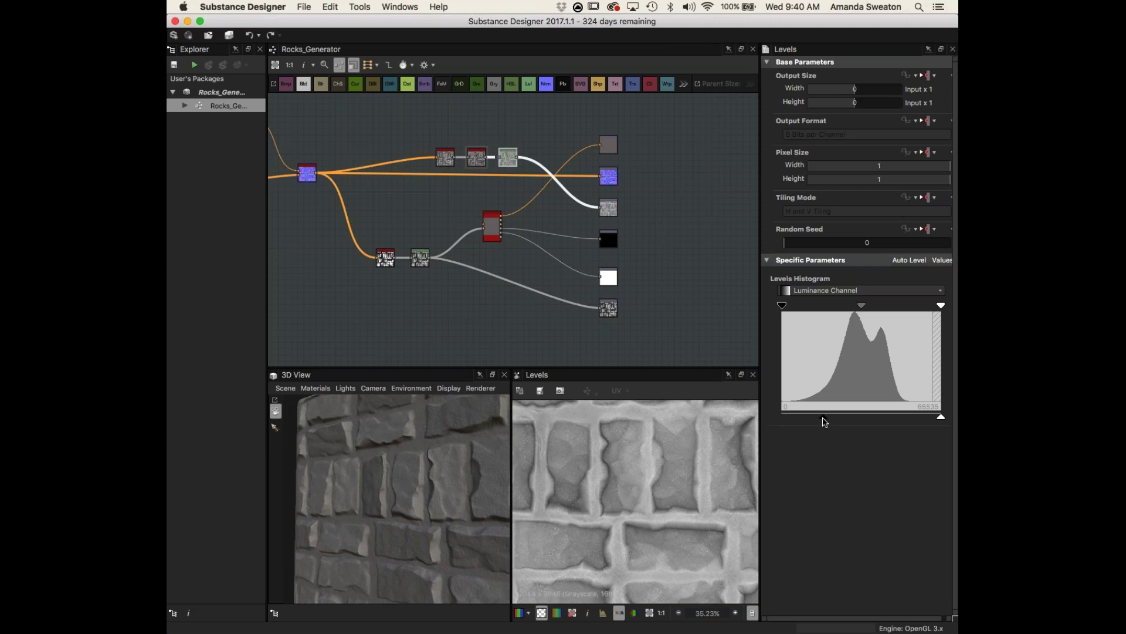
- Examine the whole roughness Levels output and the cube's stone wall from farther away and at different angles
{"action": "scroll", "coordinate": [636, 463], "scroll_direction": "down", "scroll_amount": 5}
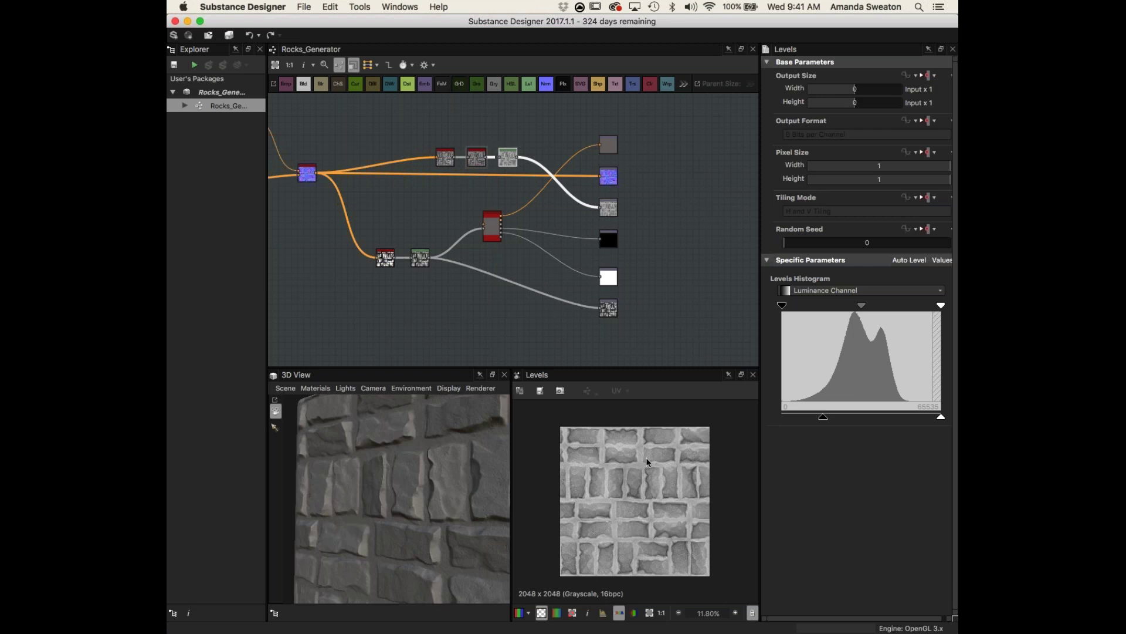
{"action": "middle_click_drag", "start_coordinate": [425, 129], "coordinate": [497, 182]}
{"action": "left_click_drag", "start_coordinate": [497, 182], "coordinate": [567, 251]}
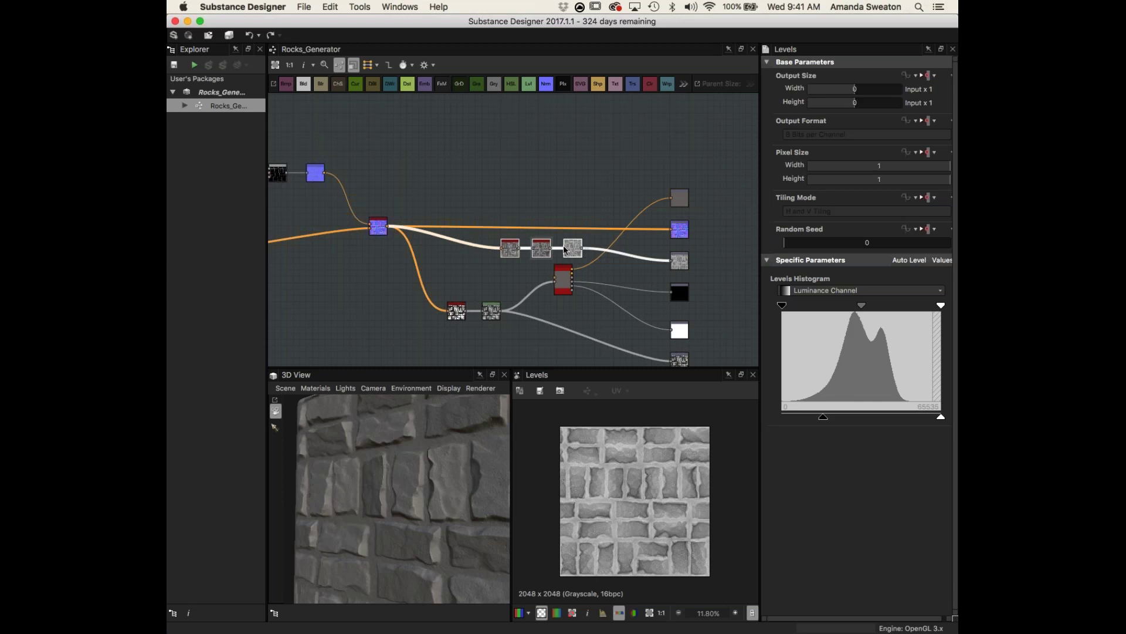
{"action": "left_click_drag", "start_coordinate": [406, 473], "coordinate": [437, 453]}
{"action": "scroll", "coordinate": [395, 481], "scroll_direction": "down", "scroll_amount": 3}
{"action": "left_click", "coordinate": [555, 156]}
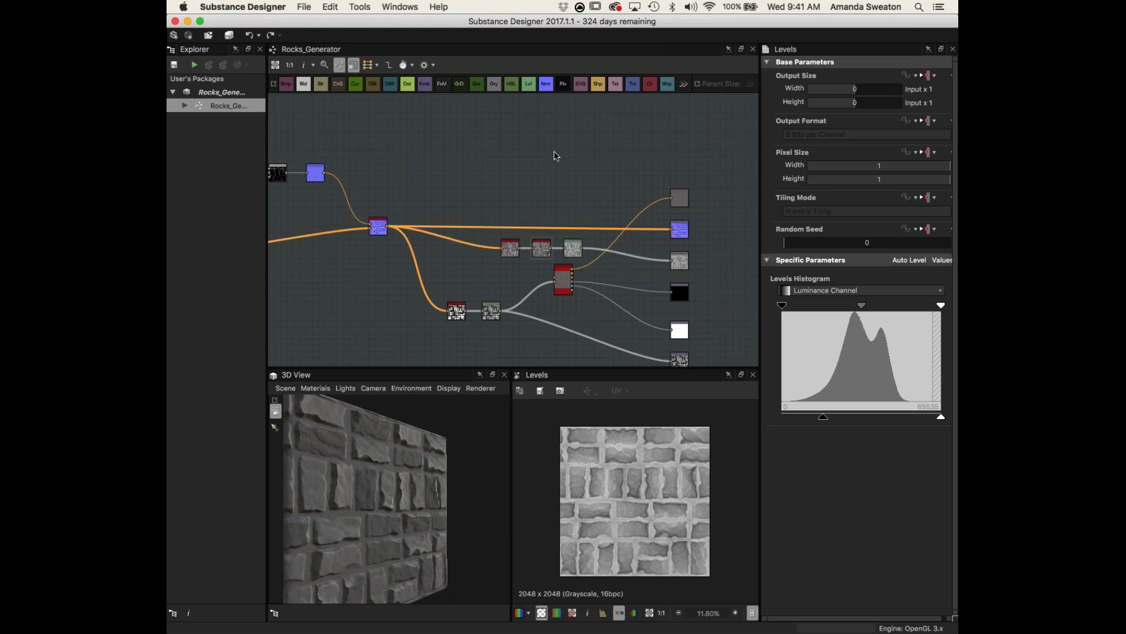
{"action": "middle_click_drag", "start_coordinate": [482, 154], "coordinate": [520, 173]}
{"action": "left_click_drag", "start_coordinate": [354, 468], "coordinate": [482, 461]}
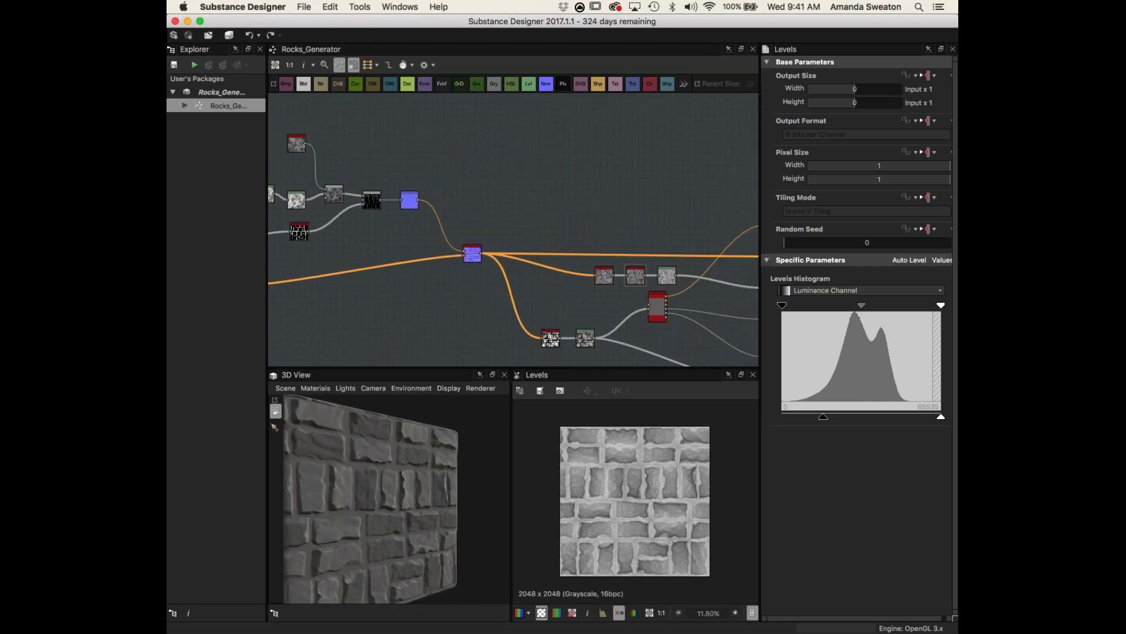
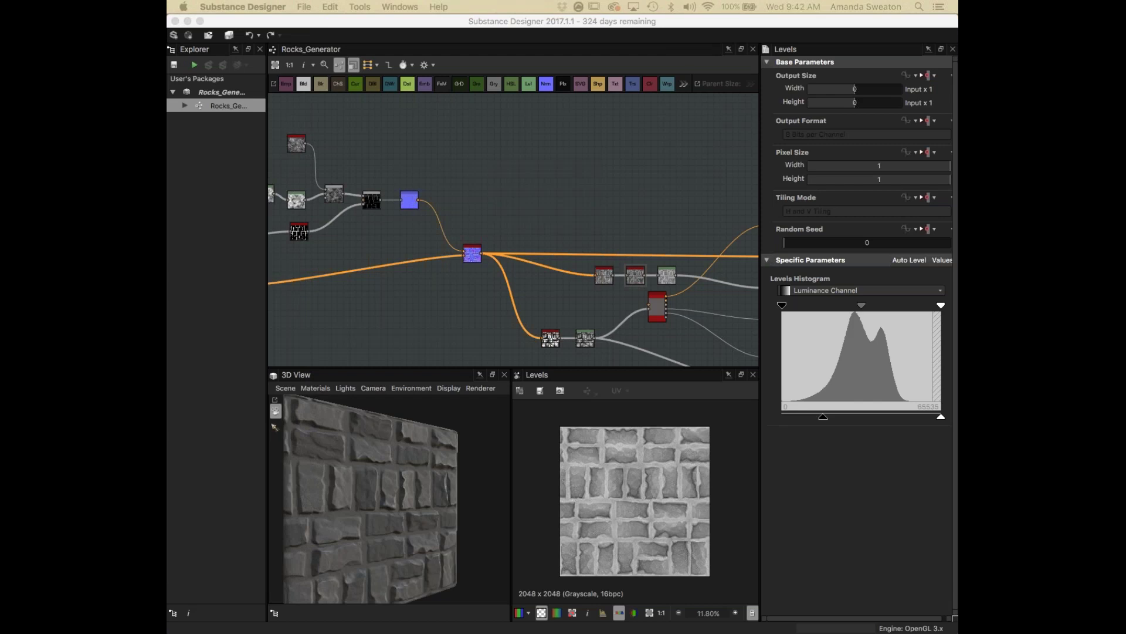
- Link the old brick wall photo into the graph as a resource and inspect its brick colours in the 2D view
{"action": "left_click_drag", "start_coordinate": [166, 176], "coordinate": [619, 175]}
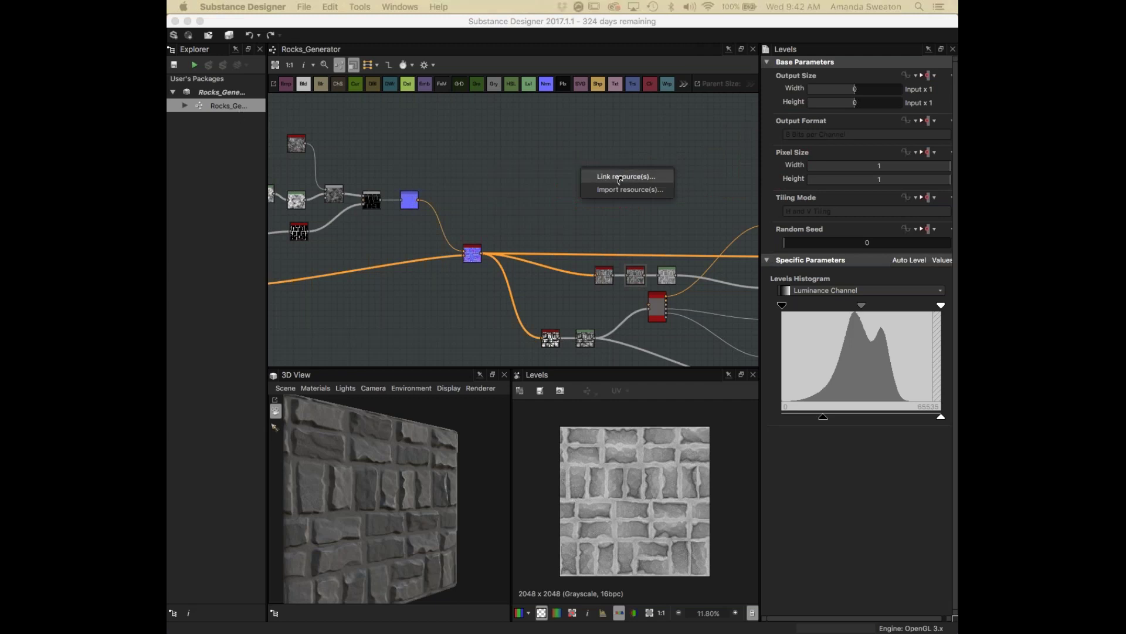
{"action": "left_click", "coordinate": [622, 178]}
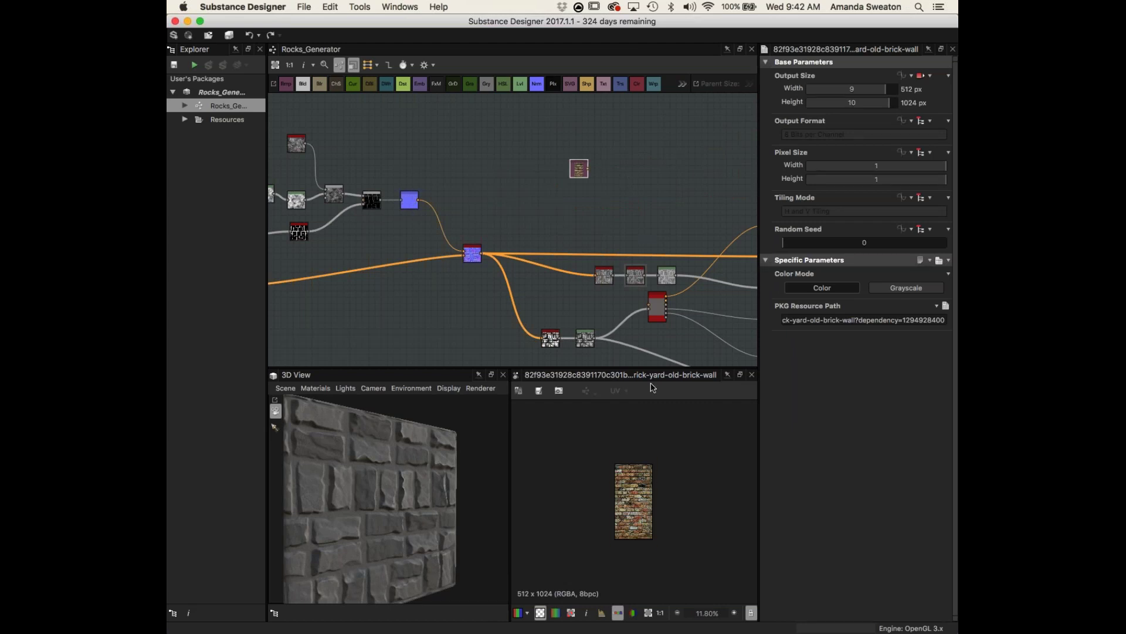
{"action": "scroll", "coordinate": [653, 552], "scroll_direction": "up", "scroll_amount": 5}
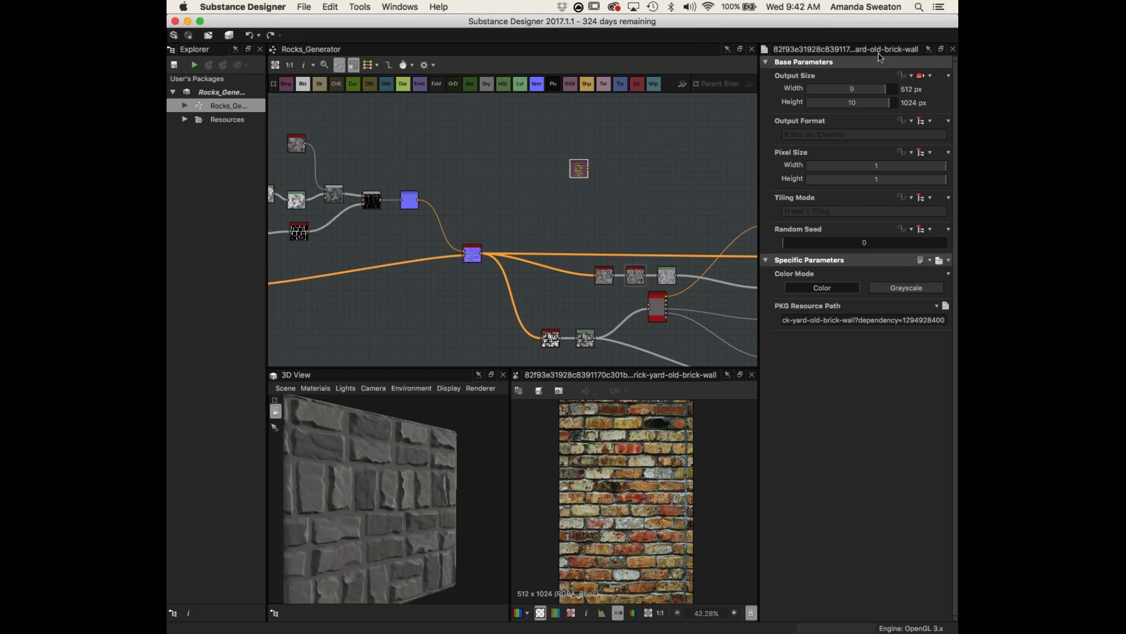
{"action": "scroll", "coordinate": [641, 505], "scroll_direction": "up", "scroll_amount": 3}
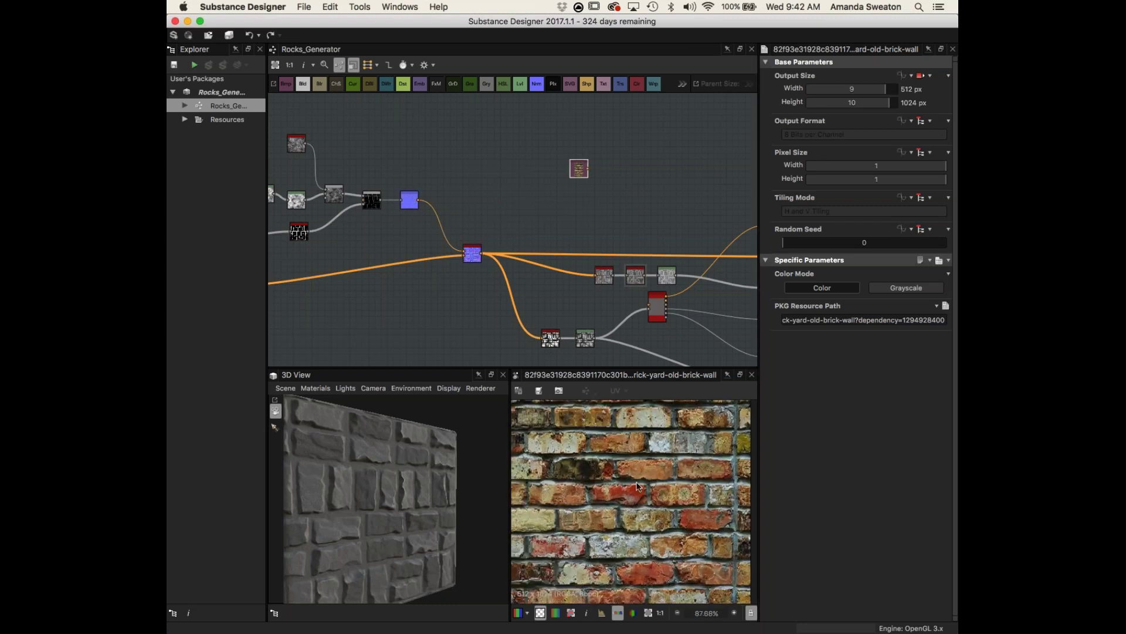
{"action": "scroll", "coordinate": [639, 485], "scroll_direction": "down", "scroll_amount": 2}
- Preview the mortar noise Blend and add a Gradient Map node below the brick wall image
{"action": "mouse_move", "coordinate": [594, 203]}
{"action": "middle_mouse_down"}
{"action": "mouse_move", "coordinate": [516, 210]}
{"action": "mouse_move", "coordinate": [602, 210]}
{"action": "mouse_move", "coordinate": [654, 226]}
{"action": "middle_mouse_up"}
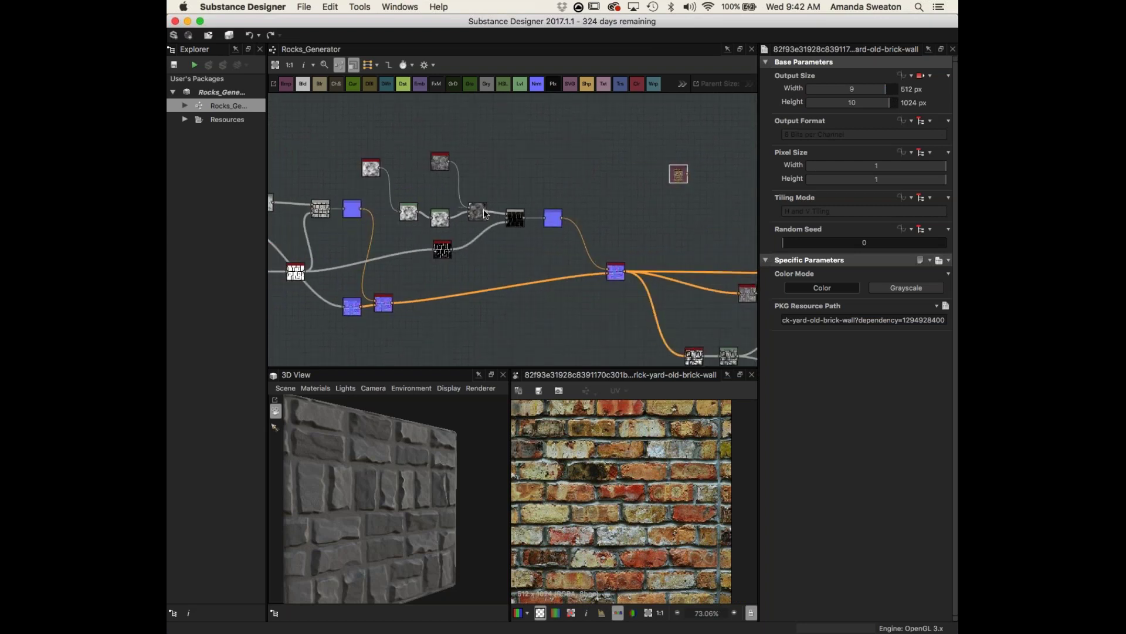
{"action": "double_click", "coordinate": [485, 213]}
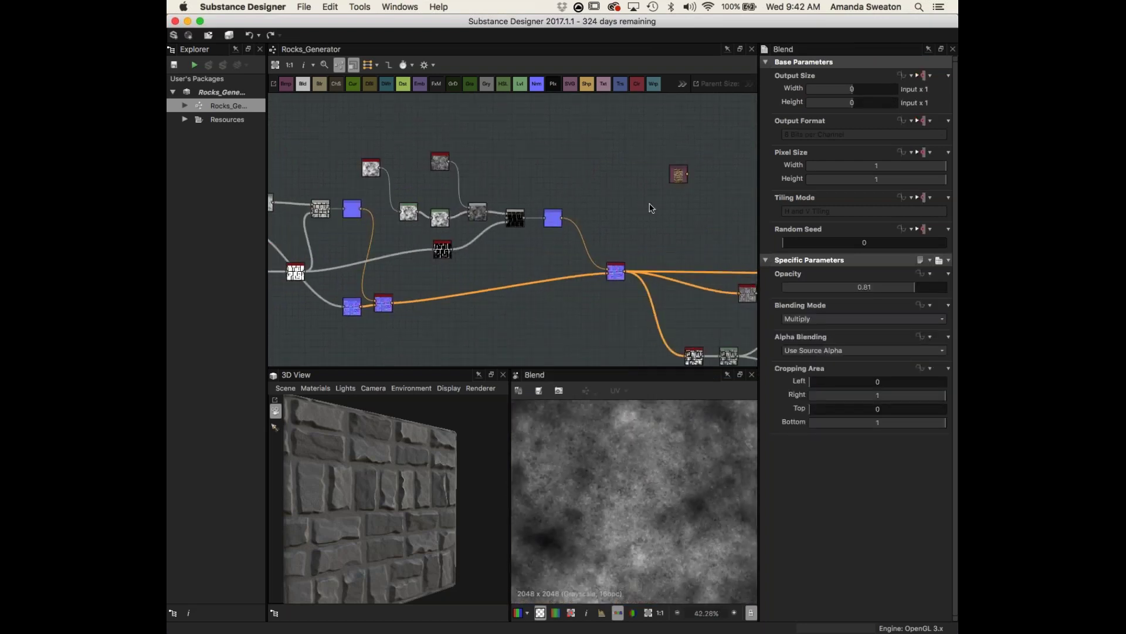
{"action": "key", "text": "space"}
{"action": "type", "text": "gra"}
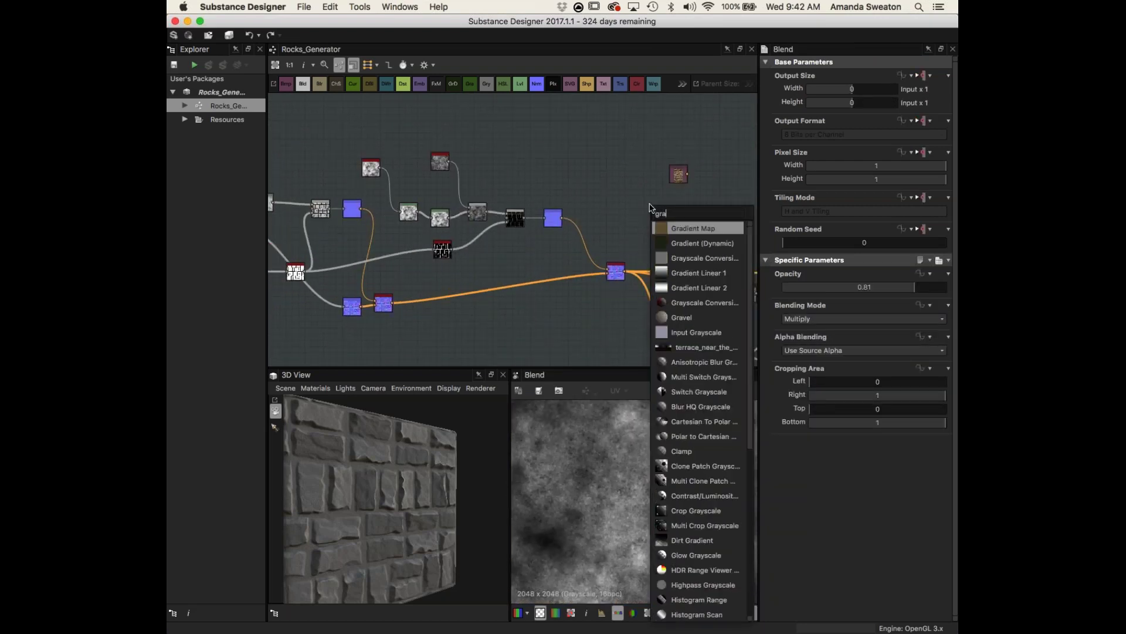
{"action": "left_click", "coordinate": [683, 228]}
{"action": "scroll", "coordinate": [586, 210], "scroll_direction": "up", "scroll_amount": 3}
- Preview the stone detail Blend and move the Gradient Map node above the stone noise nodes
{"action": "double_click", "coordinate": [486, 231]}
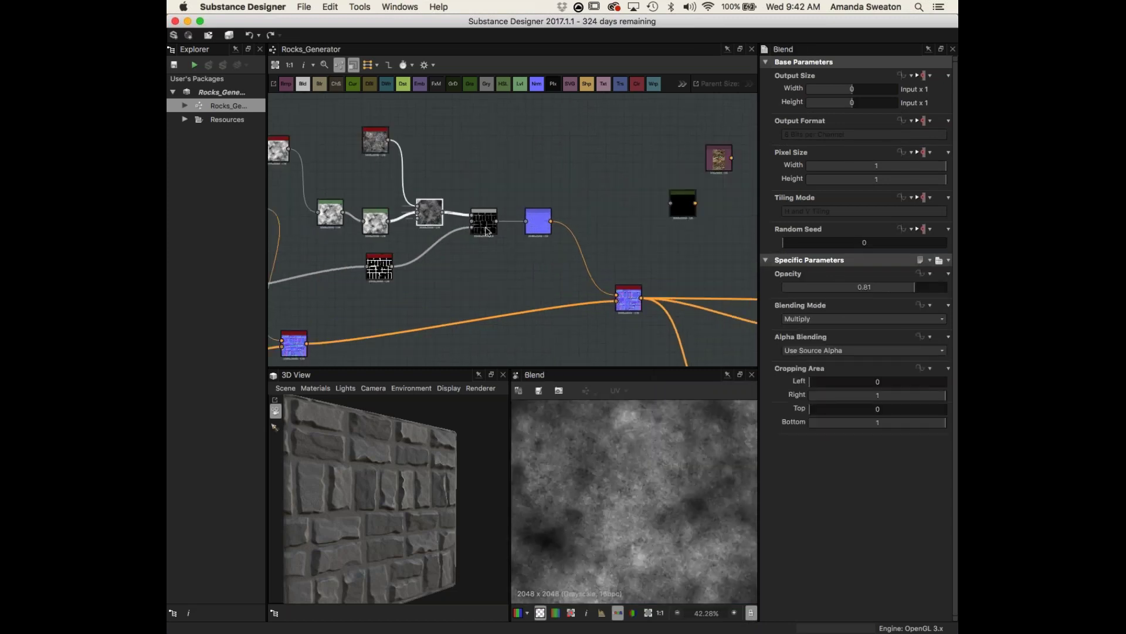
{"action": "scroll", "coordinate": [486, 230], "scroll_direction": "down", "scroll_amount": 3}
{"action": "middle_click_drag", "start_coordinate": [399, 211], "coordinate": [479, 211]}
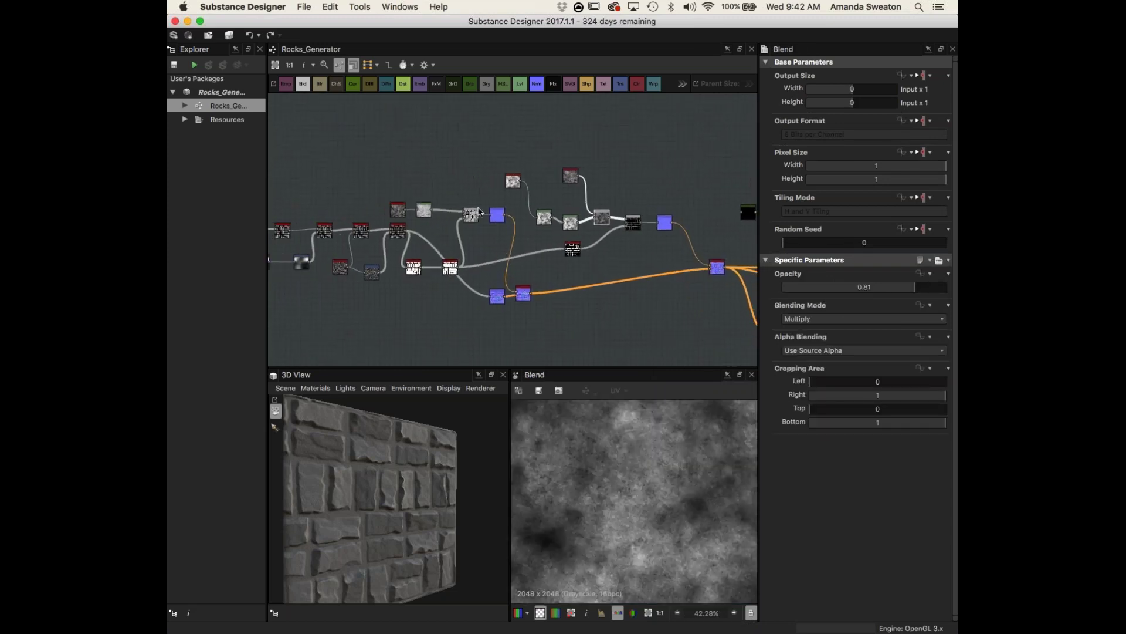
{"action": "double_click", "coordinate": [425, 211]}
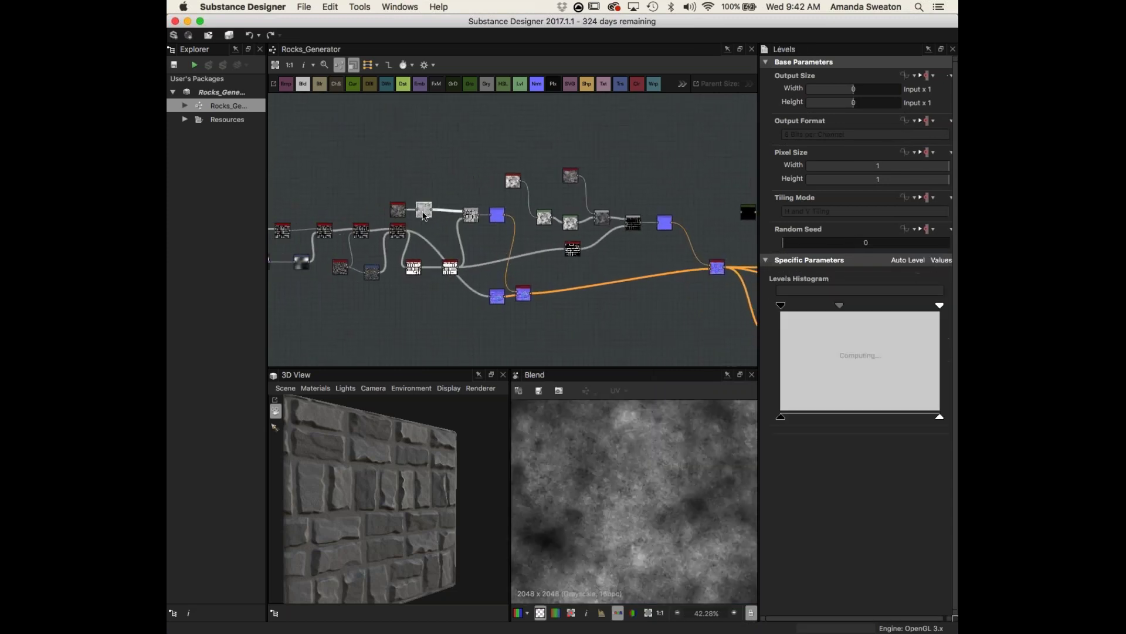
{"action": "double_click", "coordinate": [470, 214]}
{"action": "scroll", "coordinate": [706, 172], "scroll_direction": "down", "scroll_amount": 1}
{"action": "middle_click_drag", "start_coordinate": [706, 172], "coordinate": [616, 191]}
{"action": "left_click_drag", "start_coordinate": [644, 226], "coordinate": [427, 163]}
{"action": "scroll", "coordinate": [496, 152], "scroll_direction": "up", "scroll_amount": 3}
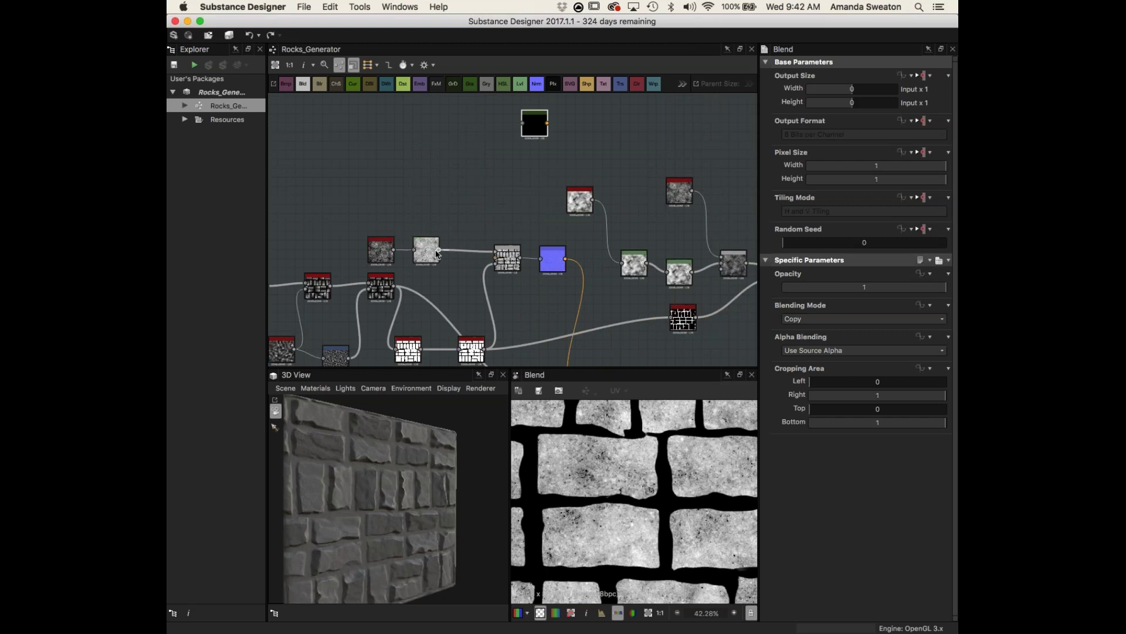
- Compare the bnw_spots_2 noise with its Levels result and connect that Levels output to the Gradient Map
{"action": "left_click", "coordinate": [426, 252]}
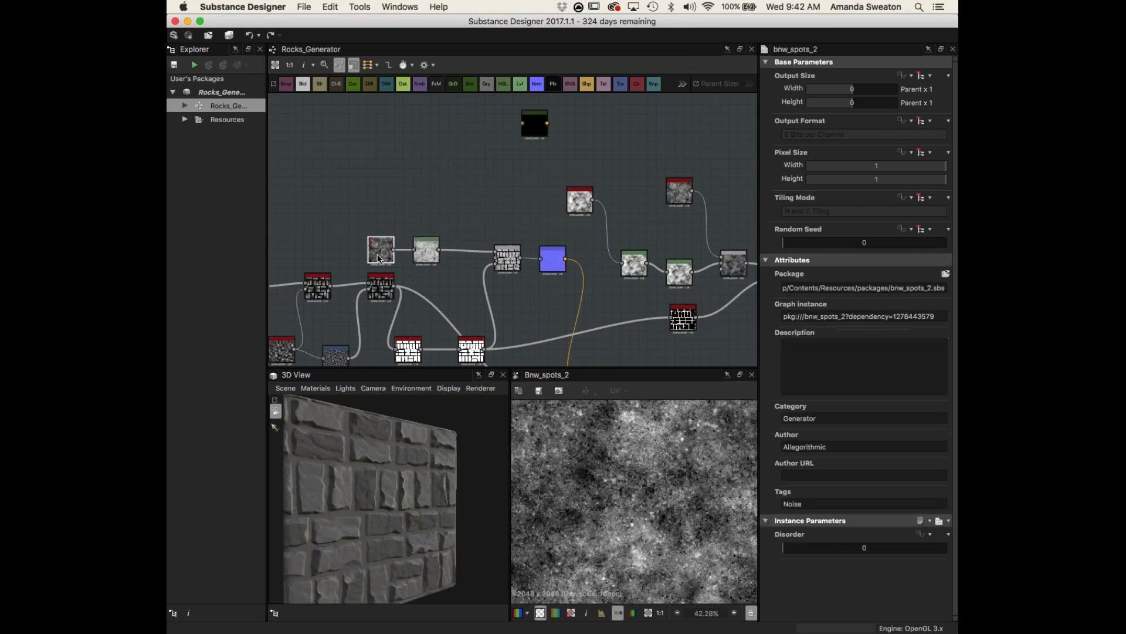
{"action": "left_click", "coordinate": [392, 254]}
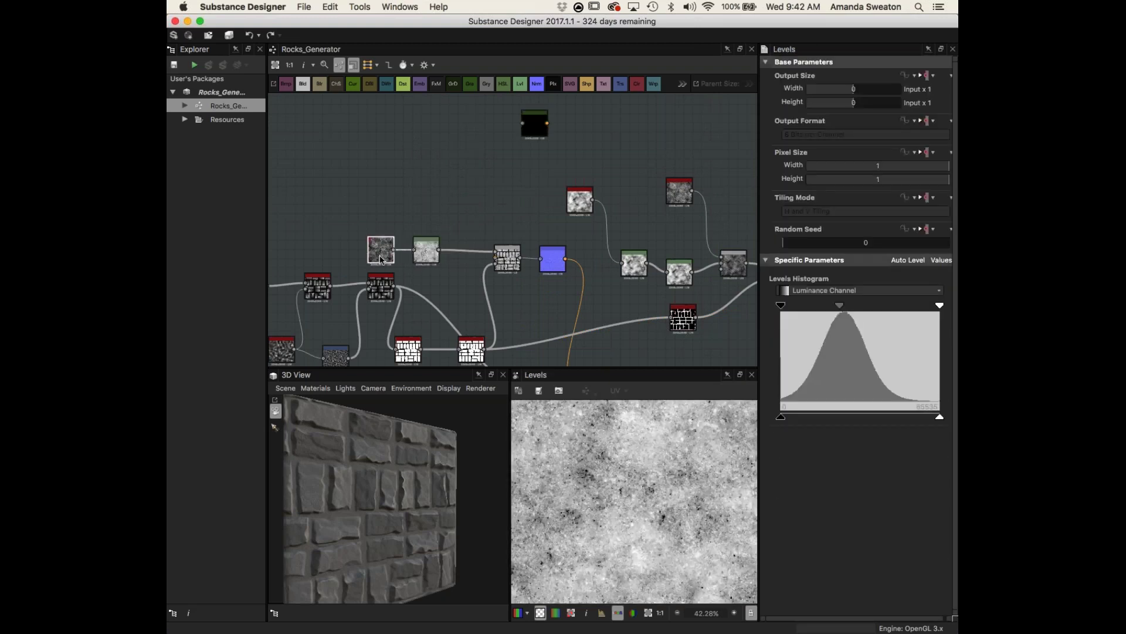
{"action": "left_click_drag", "start_coordinate": [433, 189], "coordinate": [522, 123]}
- Place the brick wall image node near the Gradient Map and display its bricks enlarged in the 2D view
{"action": "middle_click_drag", "start_coordinate": [678, 130], "coordinate": [463, 200]}
{"action": "scroll", "coordinate": [525, 192], "scroll_direction": "down", "scroll_amount": 2}
{"action": "left_click_drag", "start_coordinate": [657, 242], "coordinate": [344, 139]}
{"action": "middle_click_drag", "start_coordinate": [387, 173], "coordinate": [611, 186]}
{"action": "scroll", "coordinate": [610, 189], "scroll_direction": "up", "scroll_amount": 2}
{"action": "scroll", "coordinate": [609, 193], "scroll_direction": "up", "scroll_amount": 4}
{"action": "double_click", "coordinate": [549, 141]}
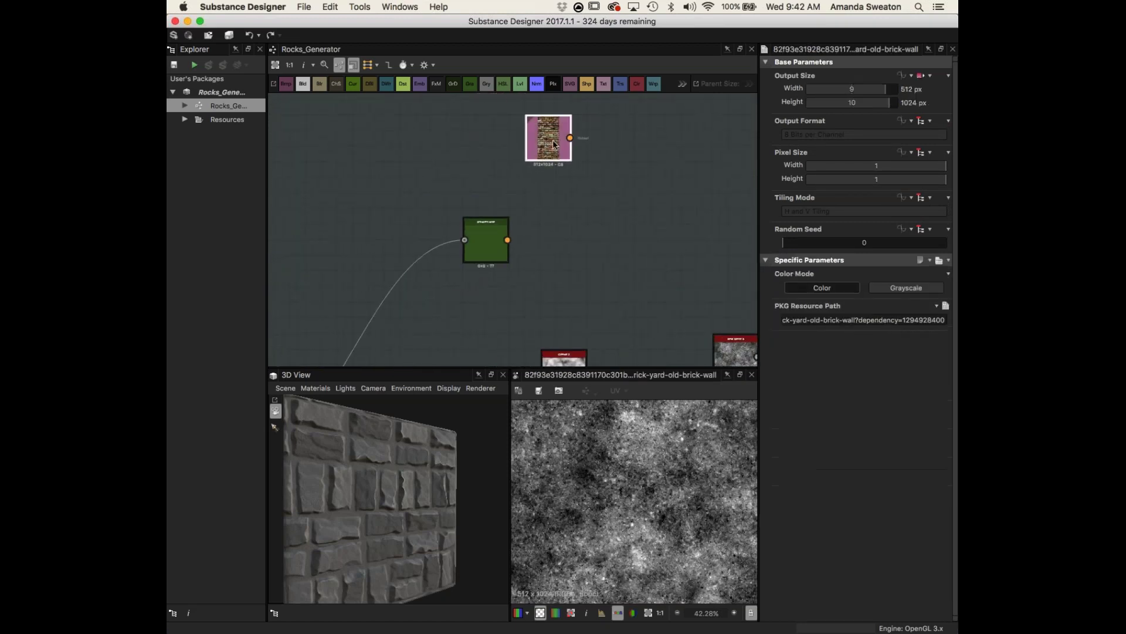
{"action": "scroll", "coordinate": [657, 476], "scroll_direction": "up", "scroll_amount": 4}
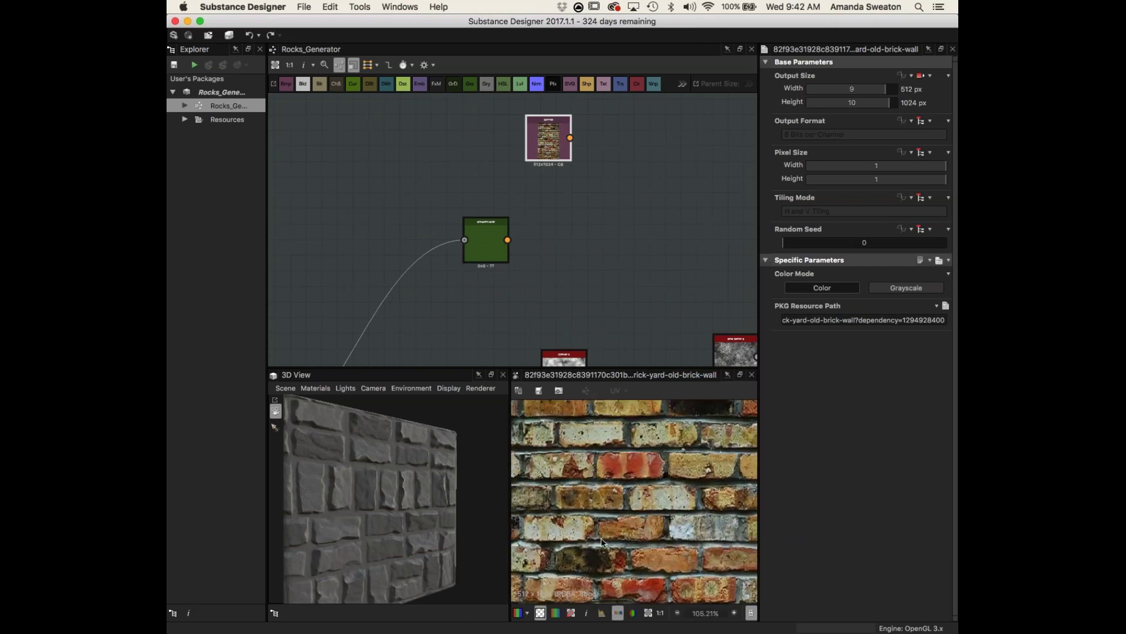
- Pick the Gradient Map's colours diagonally across the bricks of the wall photo with the gradient eyedropper
{"action": "left_click", "coordinate": [485, 238]}
{"action": "left_click", "coordinate": [913, 392]}
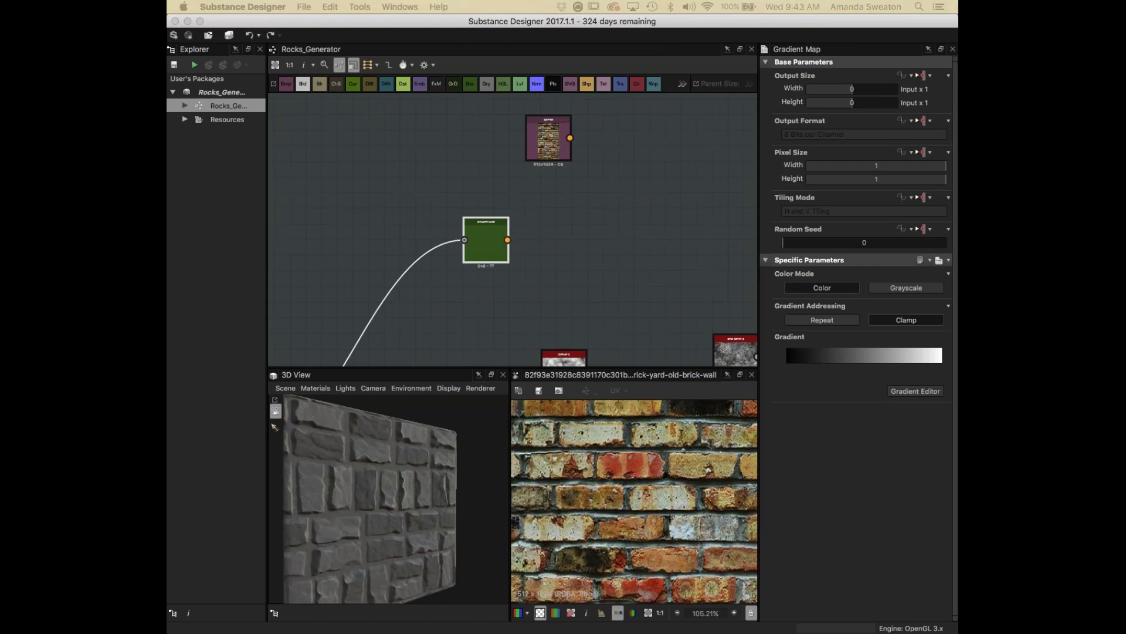
{"action": "left_click_drag", "start_coordinate": [709, 132], "coordinate": [345, 133]}
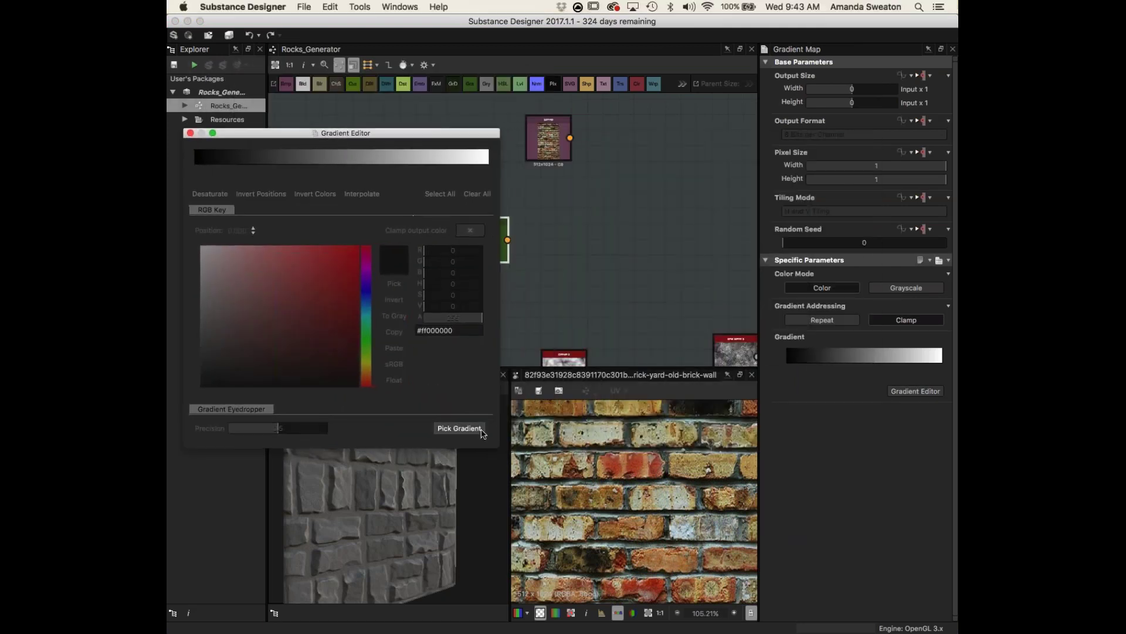
{"action": "left_click", "coordinate": [480, 428]}
{"action": "left_click_drag", "start_coordinate": [540, 411], "coordinate": [706, 592]}
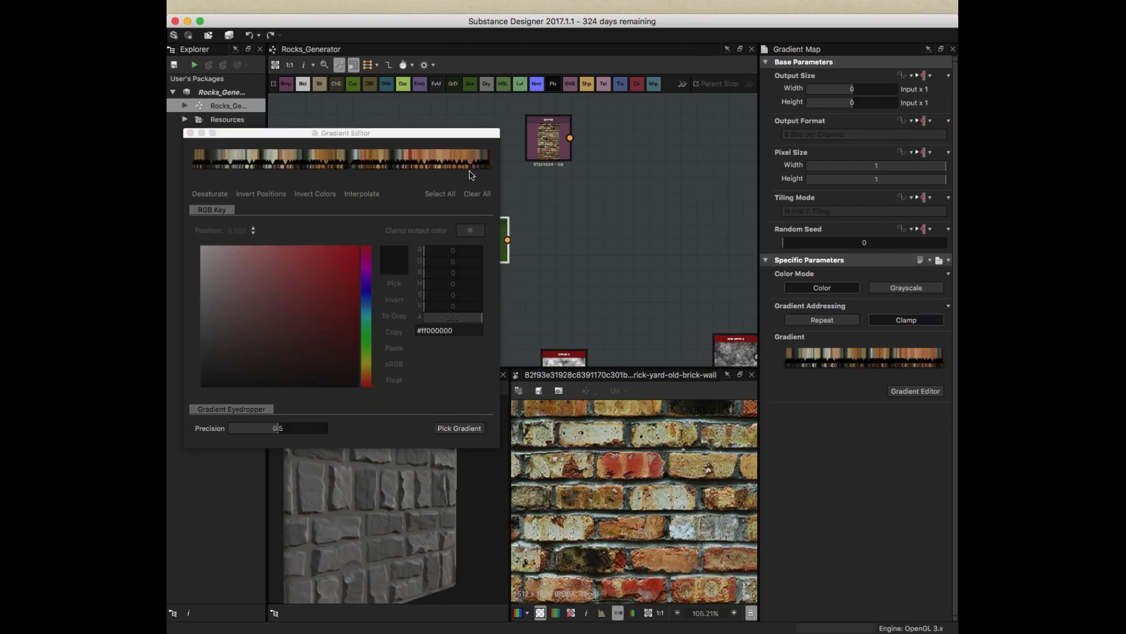
{"action": "left_click_drag", "start_coordinate": [256, 137], "coordinate": [388, 151]}
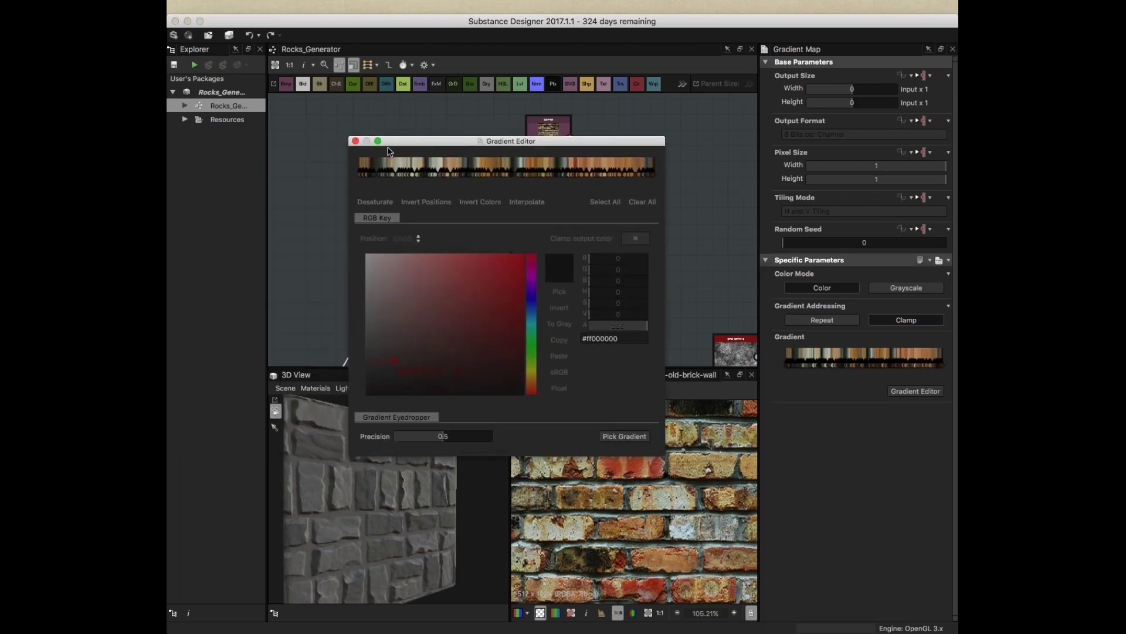
{"action": "left_click", "coordinate": [355, 142]}
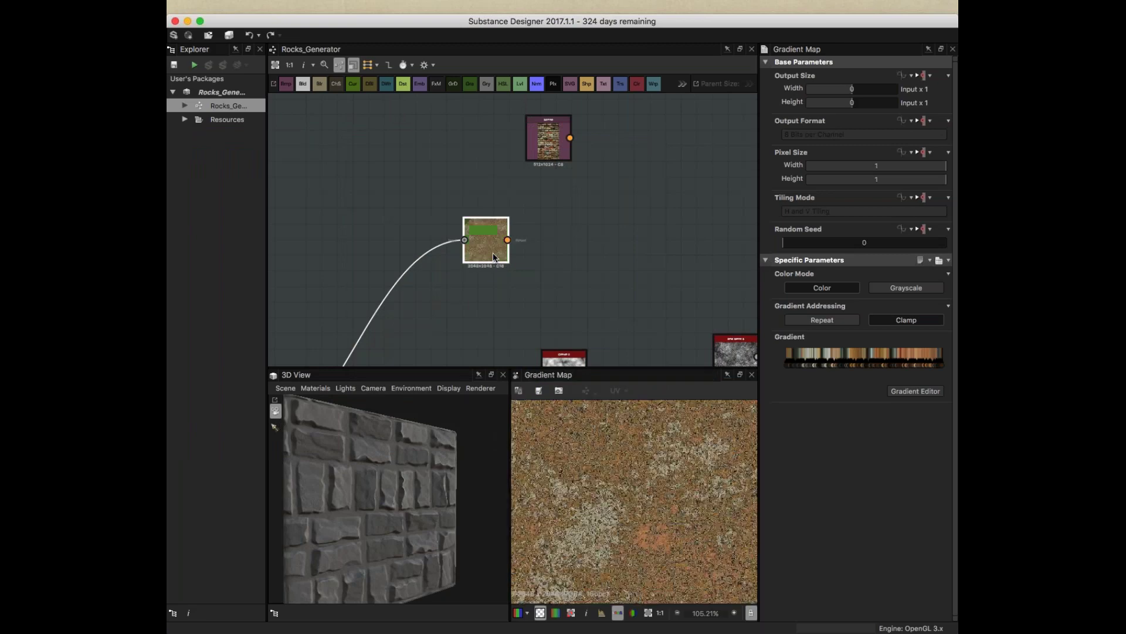
- Examine the Gradient Map's brick-coloured output up close and as a whole in the 2D view
{"action": "scroll", "coordinate": [645, 492], "scroll_direction": "up", "scroll_amount": 4}
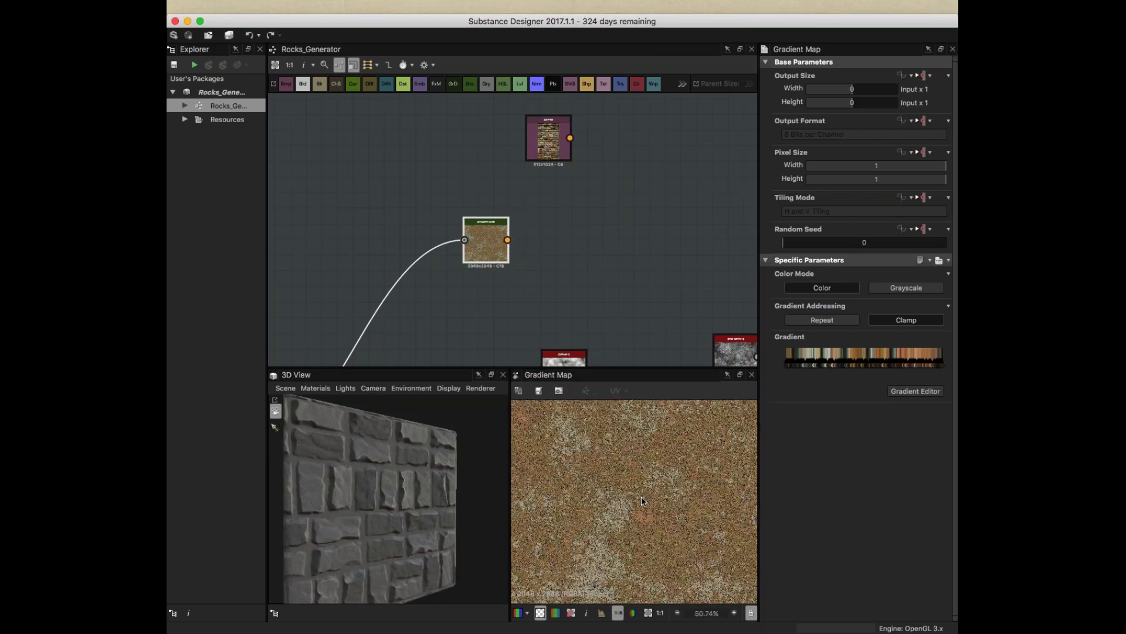
{"action": "scroll", "coordinate": [646, 491], "scroll_direction": "down", "scroll_amount": 10}
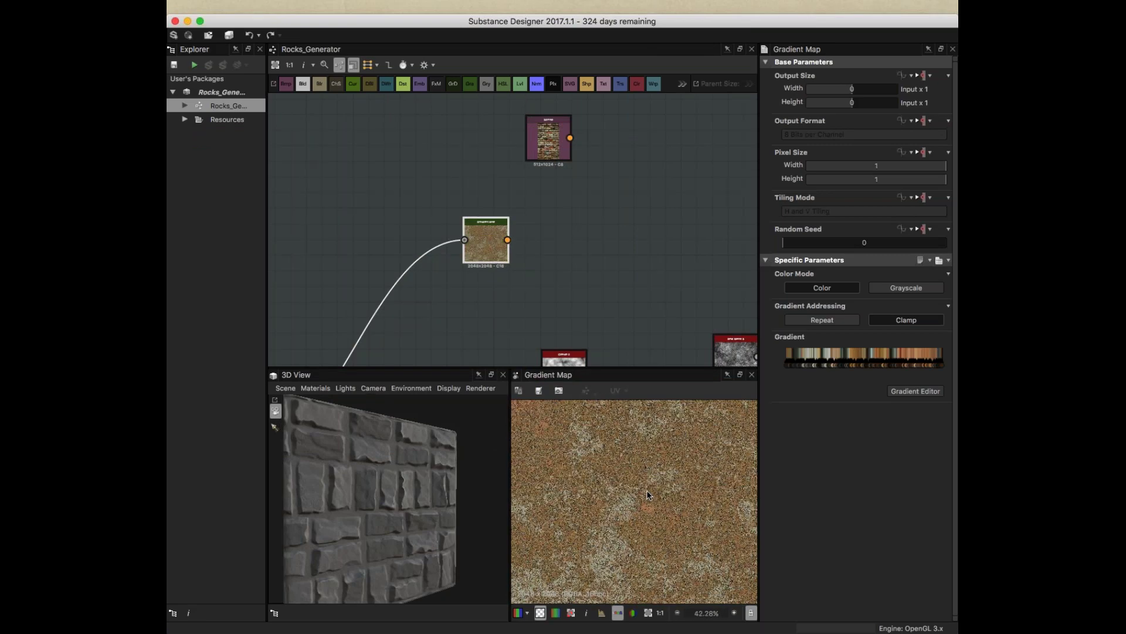
{"action": "scroll", "coordinate": [646, 492], "scroll_direction": "down", "scroll_amount": 2}
- Move the Gradient Map node across the graph to the area near the output nodes
{"action": "middle_click_drag", "start_coordinate": [599, 266], "coordinate": [424, 230]}
{"action": "scroll", "coordinate": [423, 229], "scroll_direction": "down", "scroll_amount": 3}
{"action": "left_click_drag", "start_coordinate": [361, 218], "coordinate": [643, 223]}
{"action": "middle_click_drag", "start_coordinate": [670, 275], "coordinate": [424, 245]}
{"action": "scroll", "coordinate": [424, 246], "scroll_direction": "down", "scroll_amount": 3}
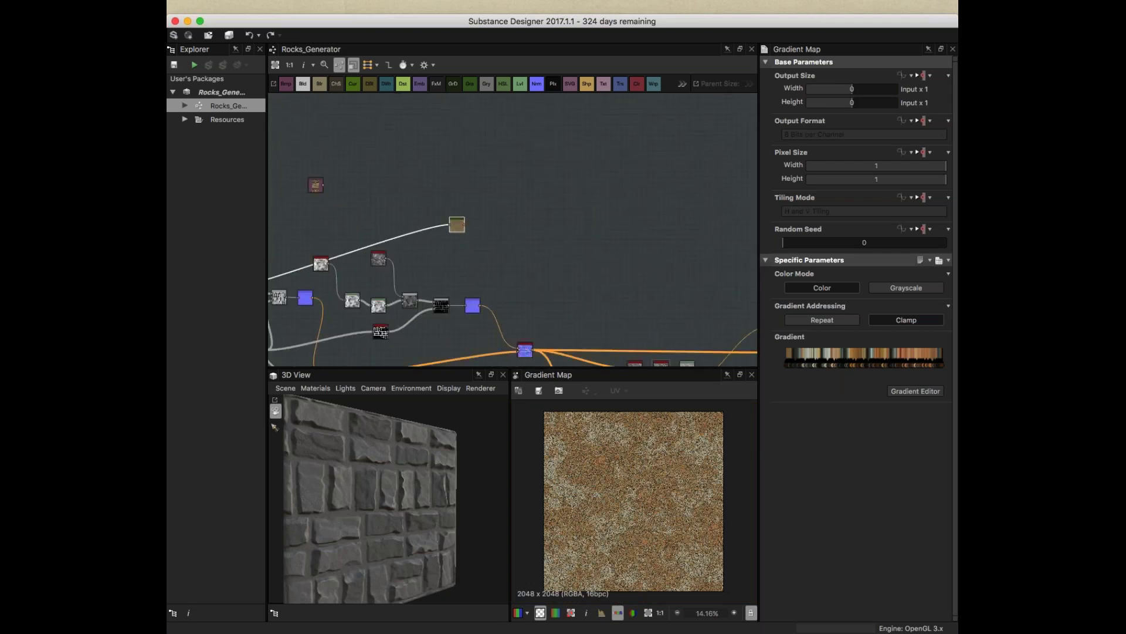
{"action": "left_click_drag", "start_coordinate": [414, 153], "coordinate": [618, 217]}
{"action": "middle_click_drag", "start_coordinate": [657, 253], "coordinate": [552, 230]}
{"action": "scroll", "coordinate": [552, 230], "scroll_direction": "up", "scroll_amount": 3}
{"action": "scroll", "coordinate": [552, 233], "scroll_direction": "up", "scroll_amount": 2}
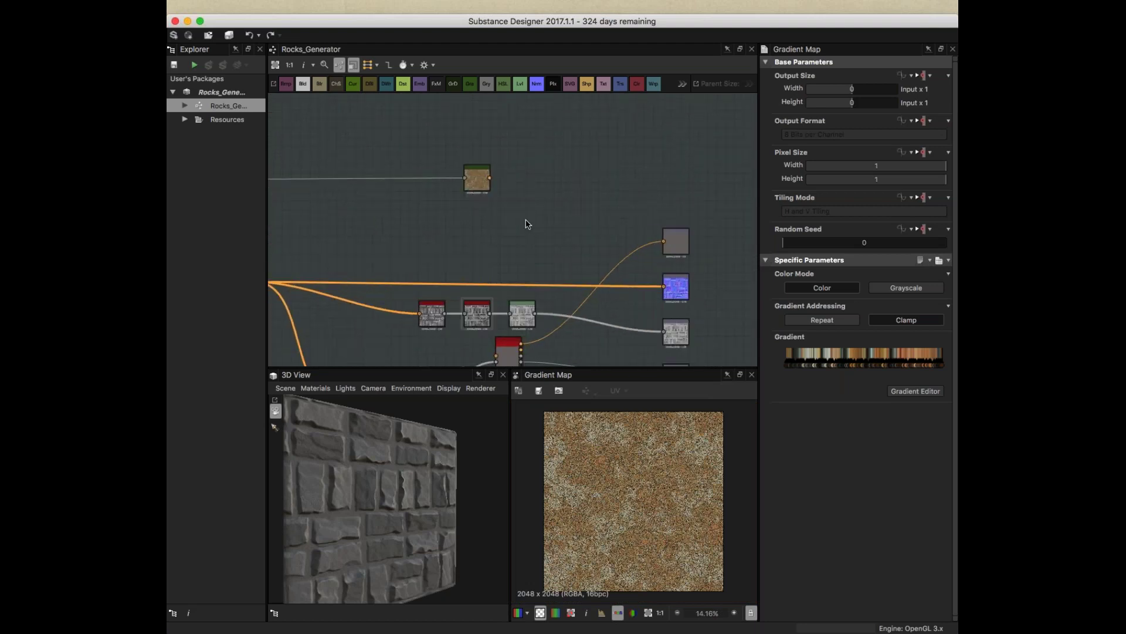
- Add a Blend node beside the Gradient Map and connect the Gradient Map's output to it
{"action": "key", "text": "space"}
{"action": "type", "text": "ble"}
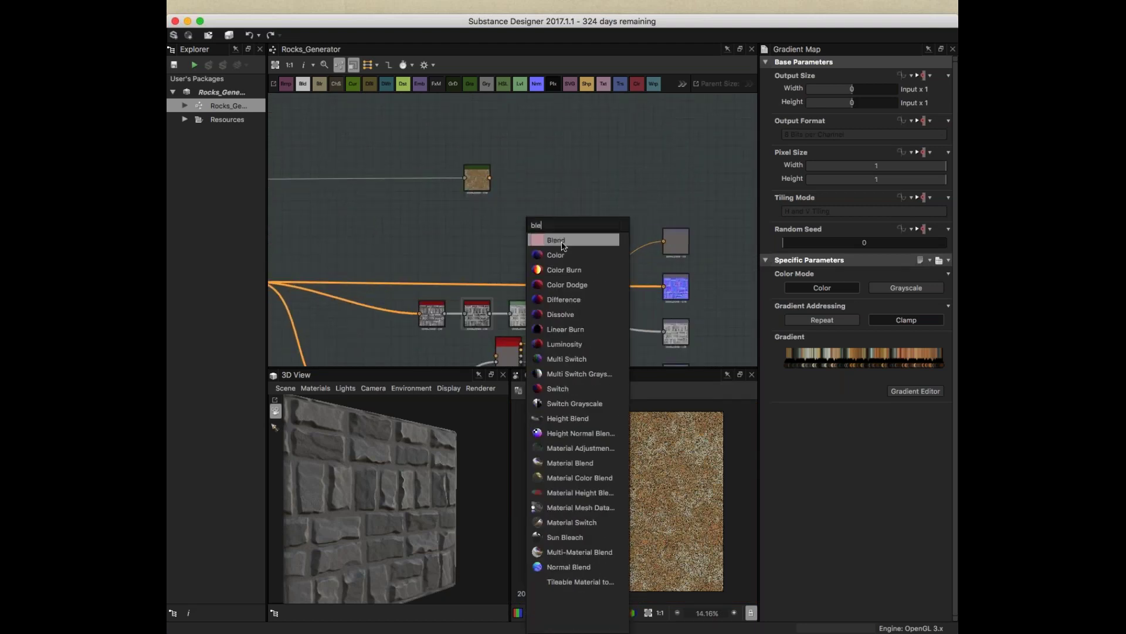
{"action": "left_click", "coordinate": [562, 246]}
{"action": "scroll", "coordinate": [547, 206], "scroll_direction": "up", "scroll_amount": 5}
{"action": "left_click_drag", "start_coordinate": [501, 233], "coordinate": [520, 198]}
{"action": "left_click_drag", "start_coordinate": [424, 148], "coordinate": [485, 192]}
- Connect the blurred stone mask from the blur_hq_grayscale node to the colour Blend as its mask and preview the result
{"action": "scroll", "coordinate": [432, 239], "scroll_direction": "down", "scroll_amount": 5}
{"action": "middle_click_drag", "start_coordinate": [432, 239], "coordinate": [584, 236]}
{"action": "scroll", "coordinate": [481, 288], "scroll_direction": "down", "scroll_amount": 3}
{"action": "middle_click_drag", "start_coordinate": [273, 290], "coordinate": [410, 270]}
{"action": "scroll", "coordinate": [410, 270], "scroll_direction": "up", "scroll_amount": 1}
{"action": "scroll", "coordinate": [411, 270], "scroll_direction": "up", "scroll_amount": 3}
{"action": "double_click", "coordinate": [474, 271]}
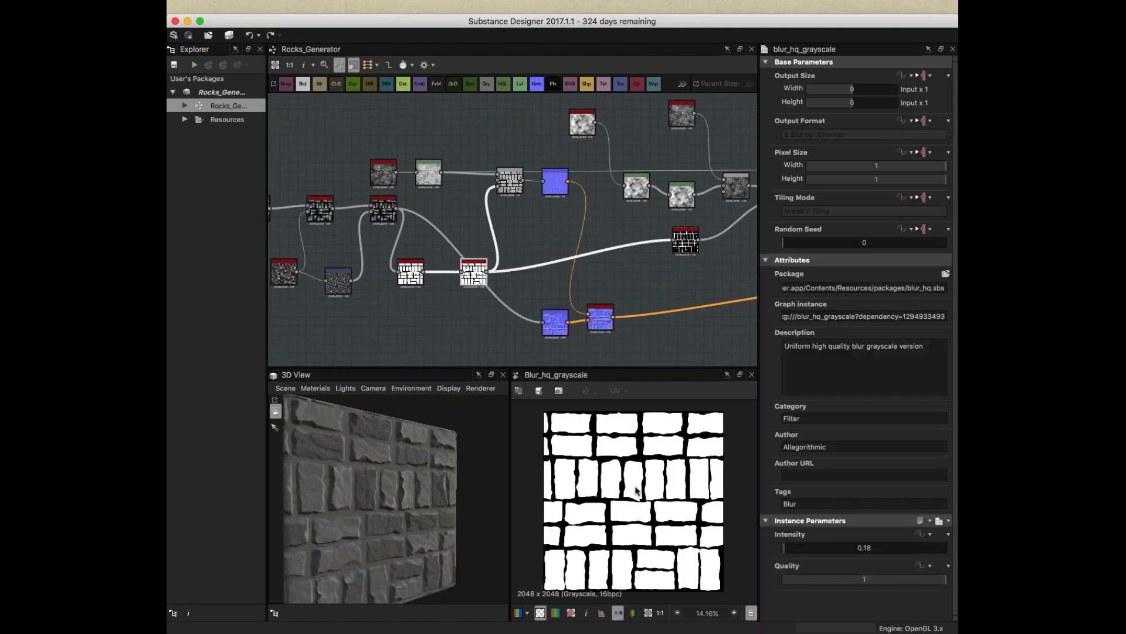
{"action": "scroll", "coordinate": [592, 294], "scroll_direction": "down", "scroll_amount": 3}
{"action": "middle_click_drag", "start_coordinate": [593, 294], "coordinate": [370, 269]}
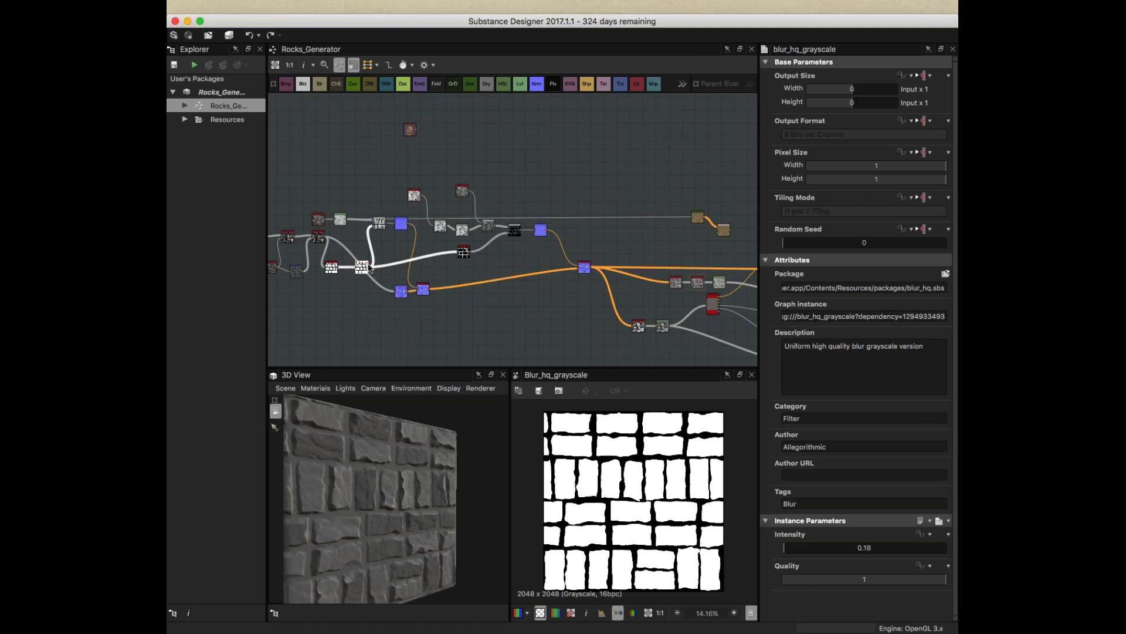
{"action": "left_click_drag", "start_coordinate": [369, 268], "coordinate": [725, 232]}
{"action": "double_click", "coordinate": [724, 230]}
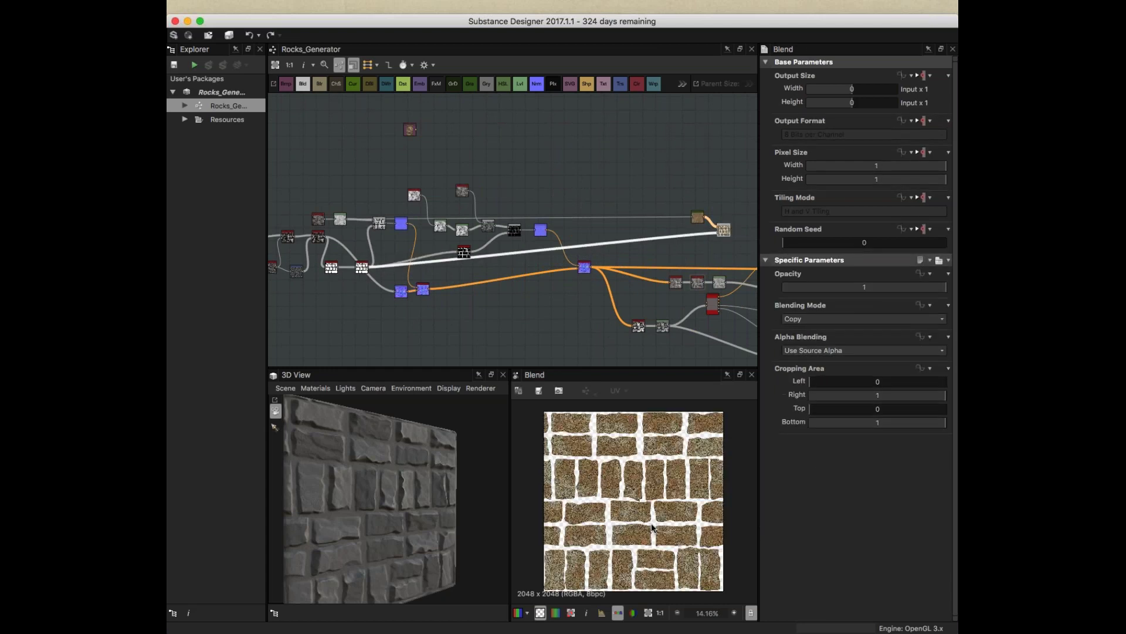
- Inspect the masked brick colours and move the Gradient Map and colour Blend nodes higher above the outputs
{"action": "scroll", "coordinate": [653, 454], "scroll_direction": "up", "scroll_amount": 3}
{"action": "middle_click_drag", "start_coordinate": [636, 215], "coordinate": [512, 222]}
{"action": "scroll", "coordinate": [605, 245], "scroll_direction": "up", "scroll_amount": 4}
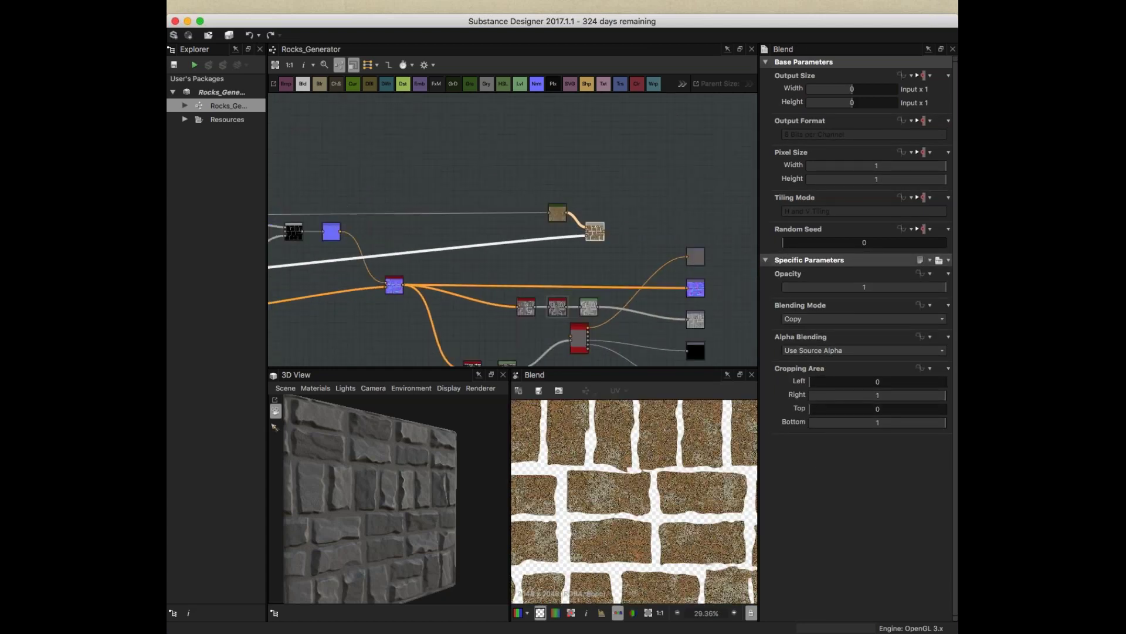
{"action": "left_click_drag", "start_coordinate": [510, 166], "coordinate": [641, 272]}
{"action": "left_click_drag", "start_coordinate": [590, 229], "coordinate": [534, 131]}
- Add a second Gradient Map node above the noise nodes, fed by the Multiply Blend of the noise textures
{"action": "middle_click_drag", "start_coordinate": [512, 229], "coordinate": [722, 248]}
{"action": "middle_click_drag", "start_coordinate": [431, 186], "coordinate": [575, 177]}
{"action": "left_click", "coordinate": [460, 120]}
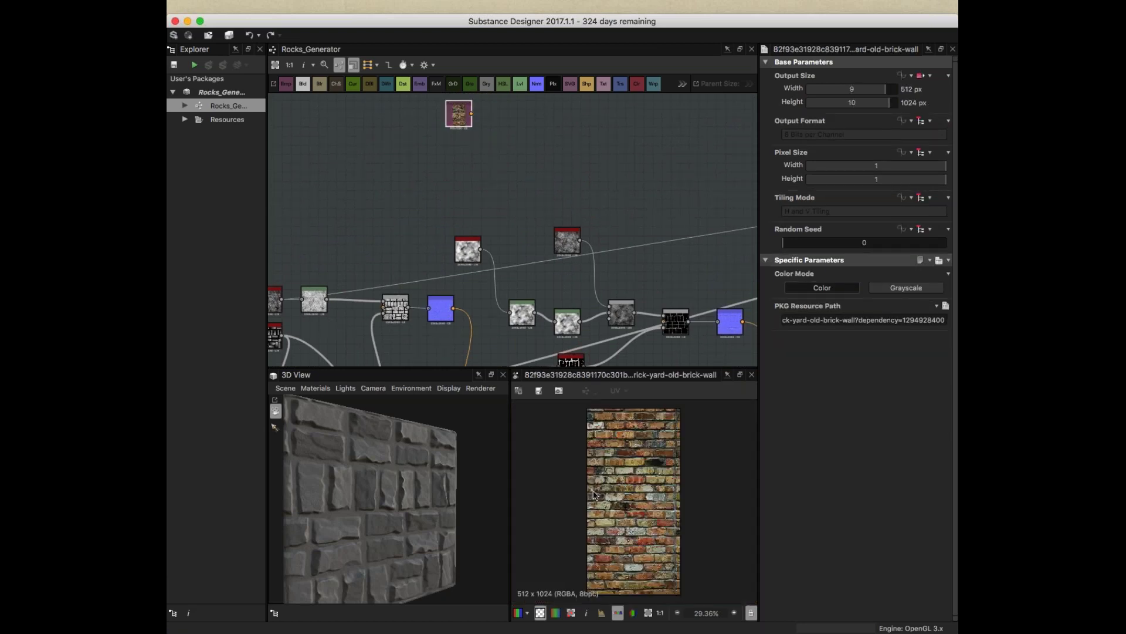
{"action": "middle_click_drag", "start_coordinate": [645, 255], "coordinate": [560, 223]}
{"action": "double_click", "coordinate": [536, 280]}
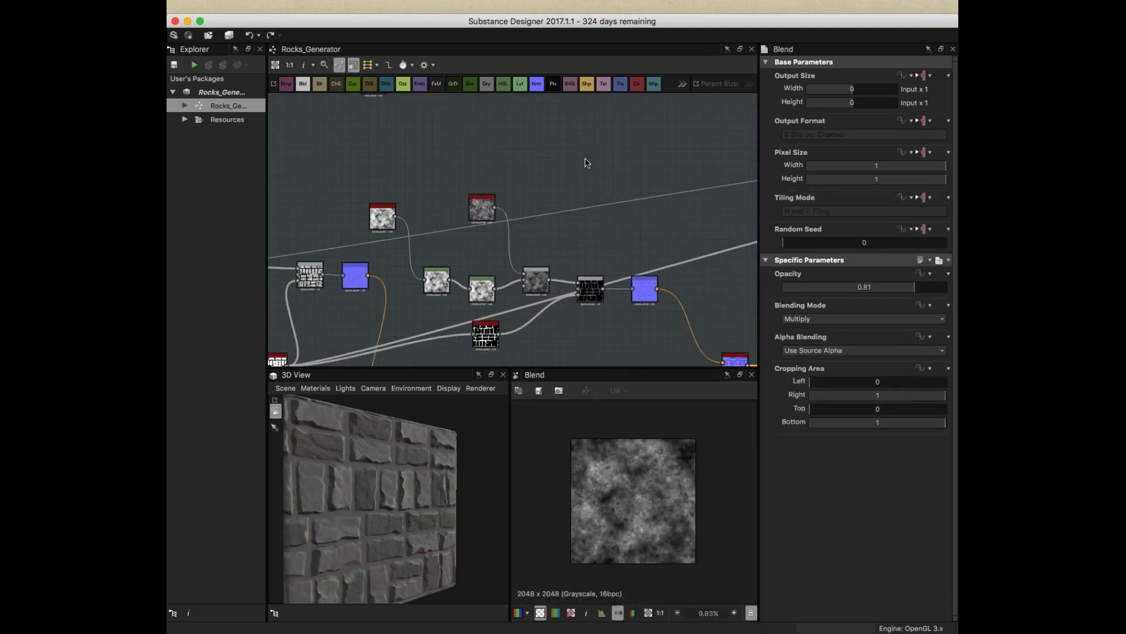
{"action": "key", "text": "space"}
{"action": "type", "text": "gra"}
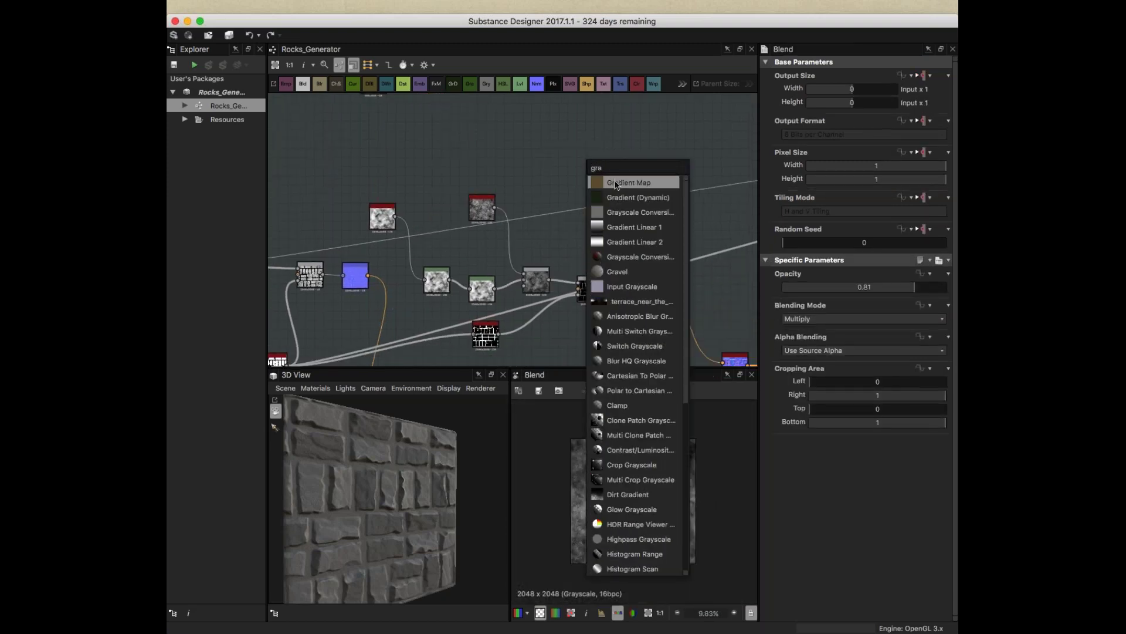
{"action": "left_click", "coordinate": [616, 182]}
{"action": "left_click_drag", "start_coordinate": [548, 279], "coordinate": [579, 165]}
{"action": "middle_click_drag", "start_coordinate": [579, 166], "coordinate": [577, 248]}
{"action": "left_click_drag", "start_coordinate": [578, 248], "coordinate": [546, 202]}
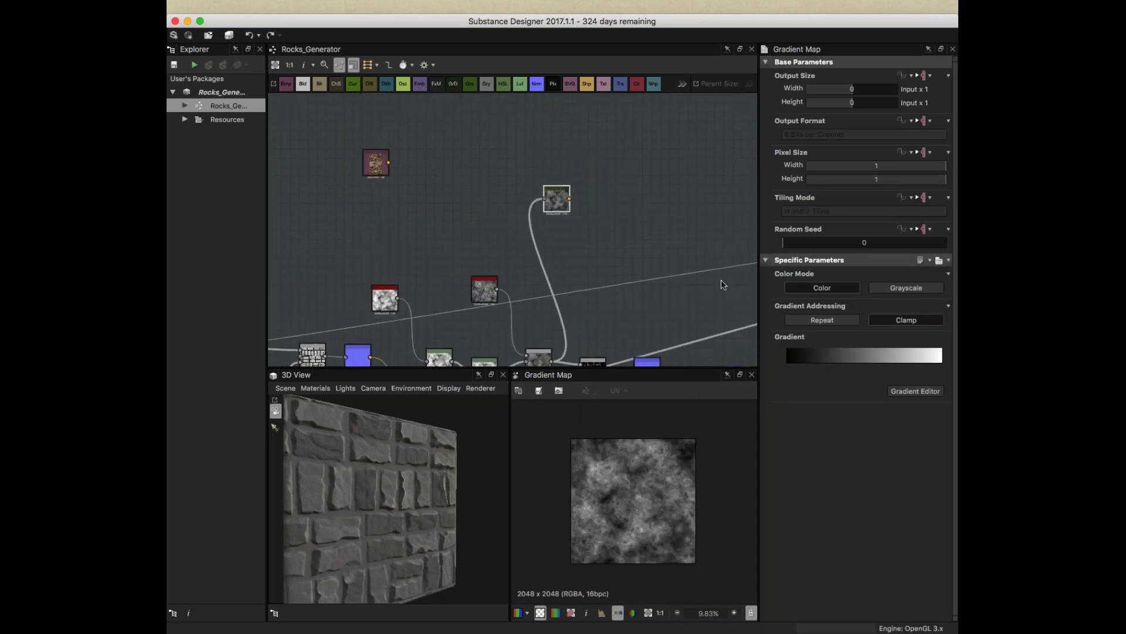
- Sample the new Gradient Map's gradient across the pale, orange and blue-grey bricks in the old brick wall photo
{"action": "double_click", "coordinate": [377, 165]}
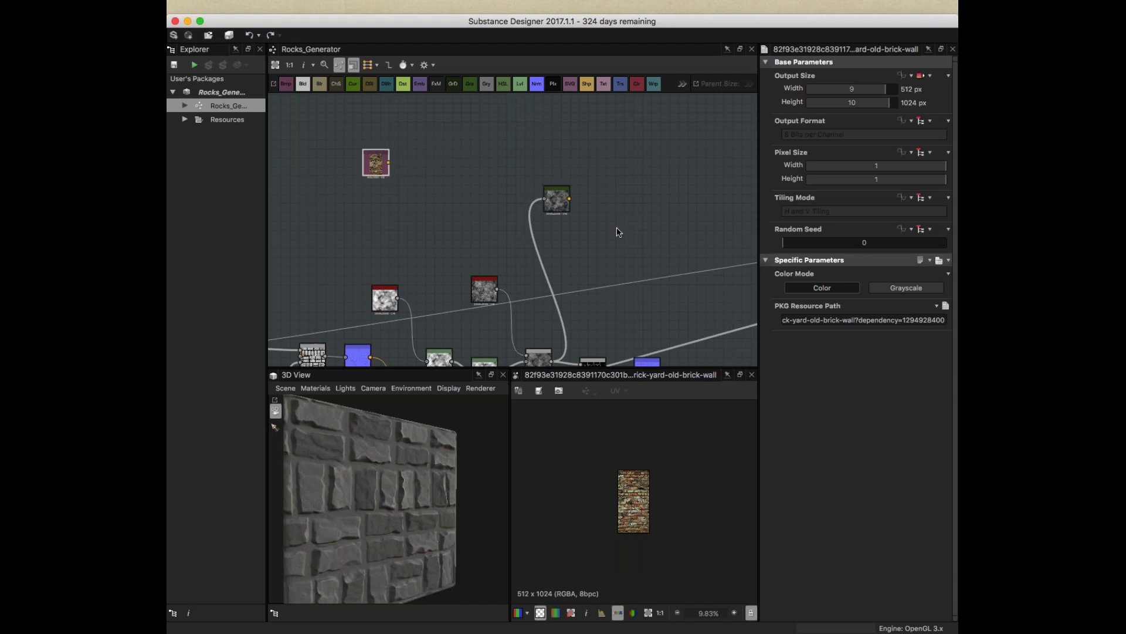
{"action": "scroll", "coordinate": [650, 517], "scroll_direction": "up", "scroll_amount": 5}
{"action": "scroll", "coordinate": [650, 517], "scroll_direction": "up", "scroll_amount": 3}
{"action": "left_click", "coordinate": [556, 199]}
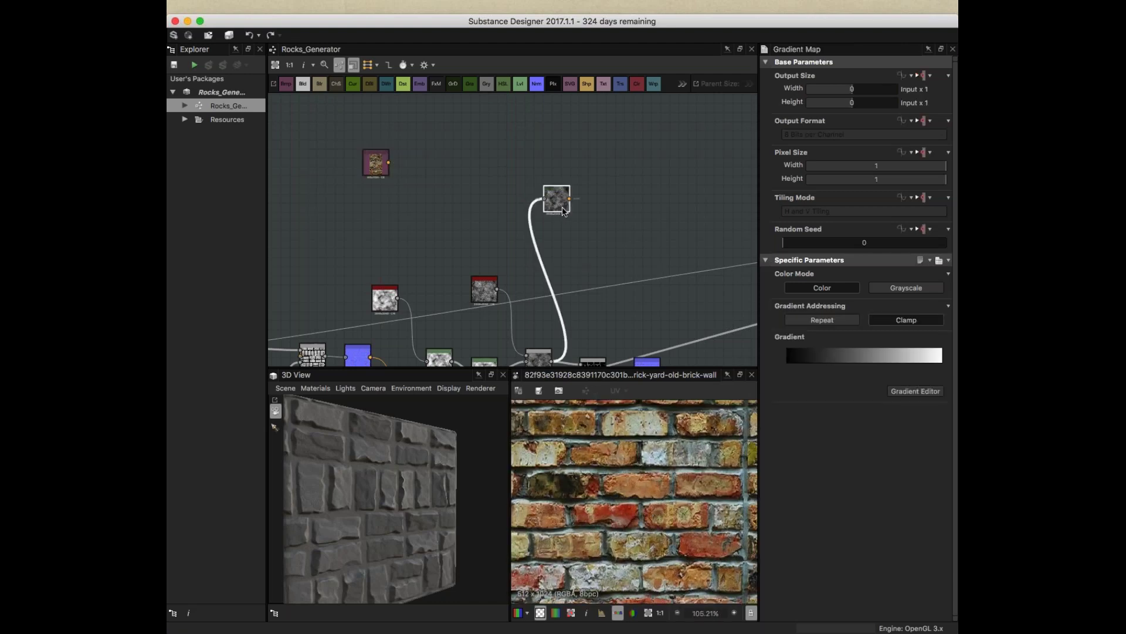
{"action": "left_click", "coordinate": [926, 394]}
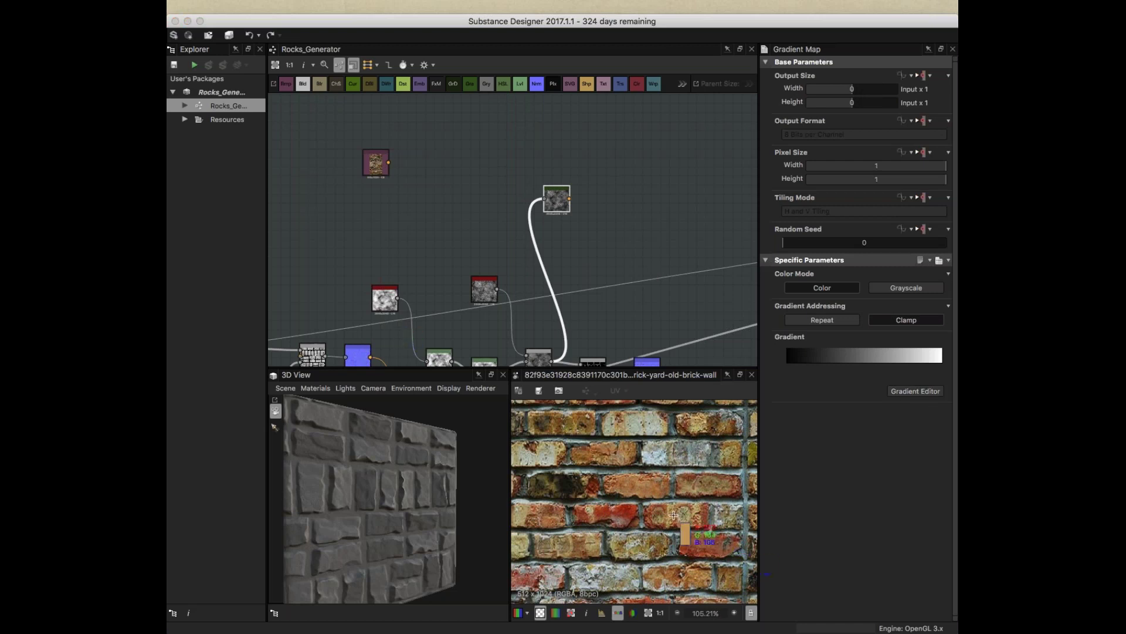
{"action": "left_click_drag", "start_coordinate": [533, 451], "coordinate": [663, 453]}
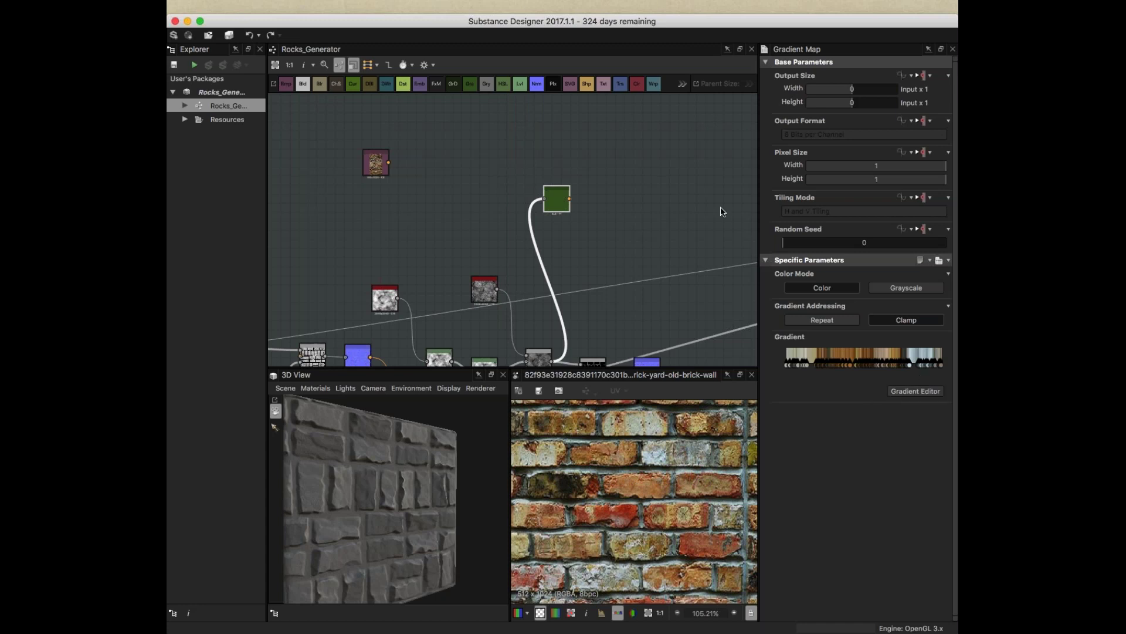
{"action": "double_click", "coordinate": [560, 198]}
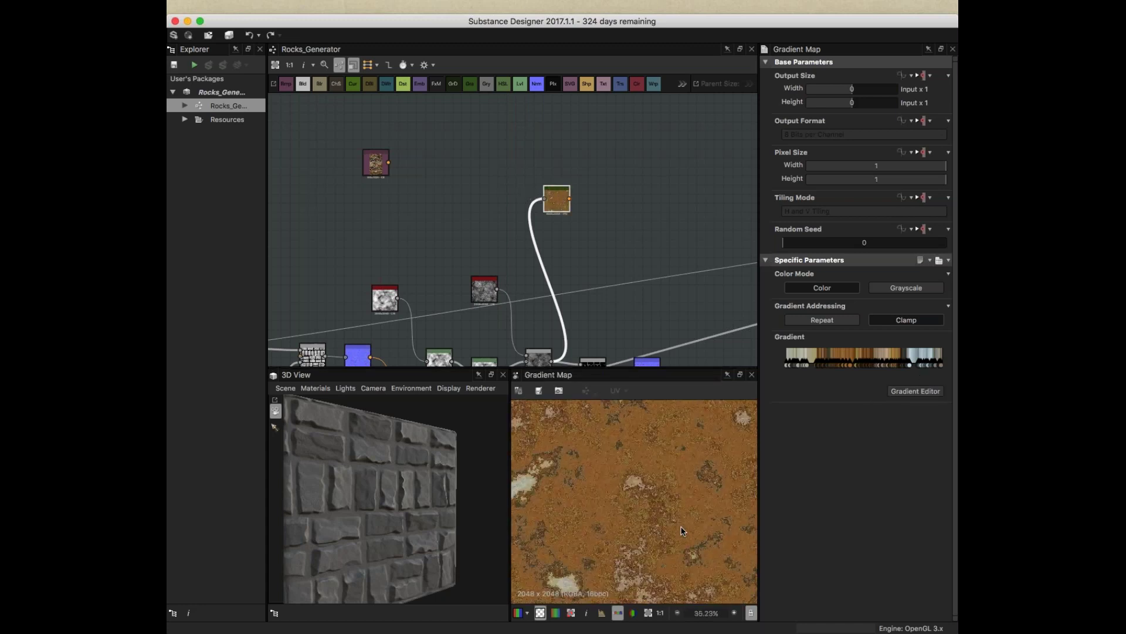
- Add an HSL node after the new Gradient Map and place both nodes below the colour Blend
{"action": "key", "text": "space"}
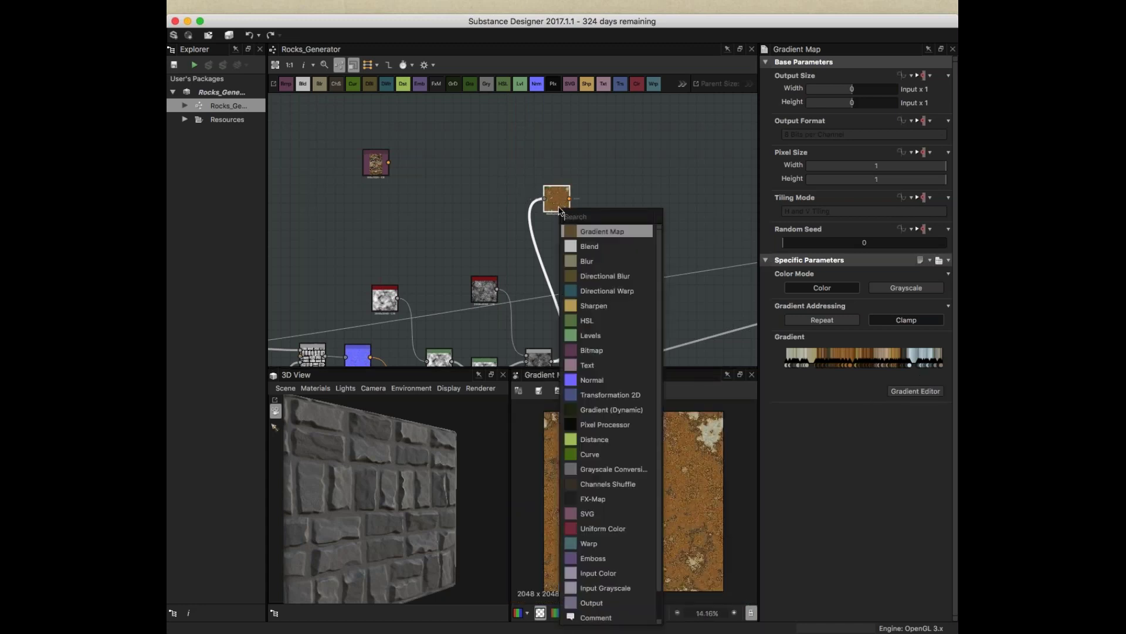
{"action": "type", "text": "h"}
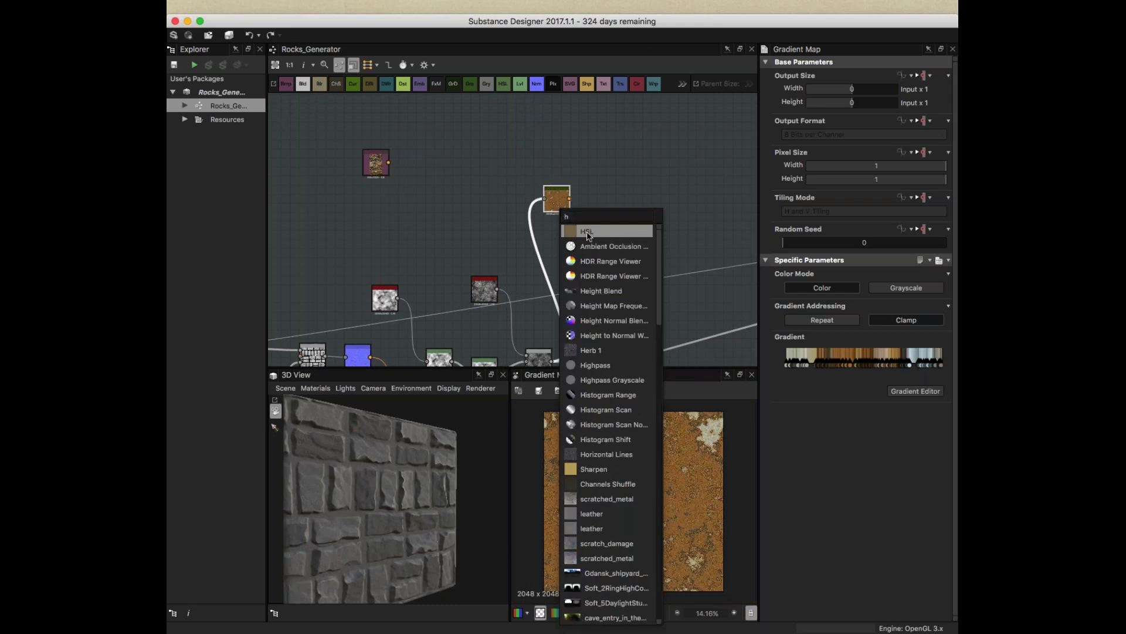
{"action": "left_click", "coordinate": [587, 231]}
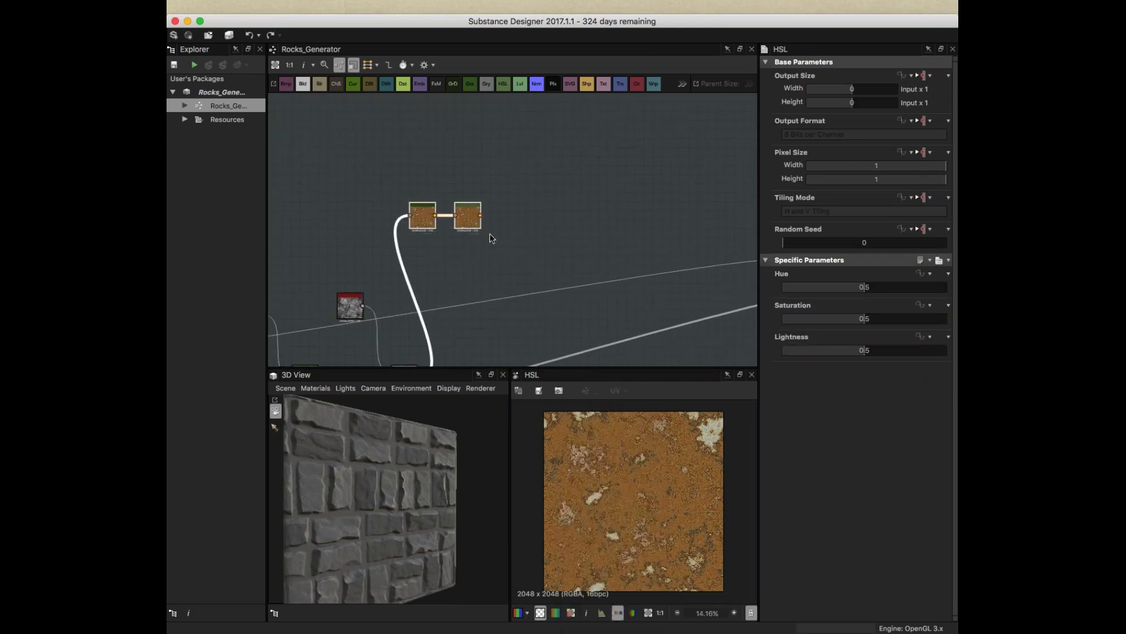
{"action": "scroll", "coordinate": [565, 239], "scroll_direction": "down", "scroll_amount": 3}
{"action": "middle_click_drag", "start_coordinate": [442, 221], "coordinate": [642, 292]}
- Connect the HSL node's output to the colour Blend's background input and preview the blended result
{"action": "scroll", "coordinate": [644, 292], "scroll_direction": "up", "scroll_amount": 3}
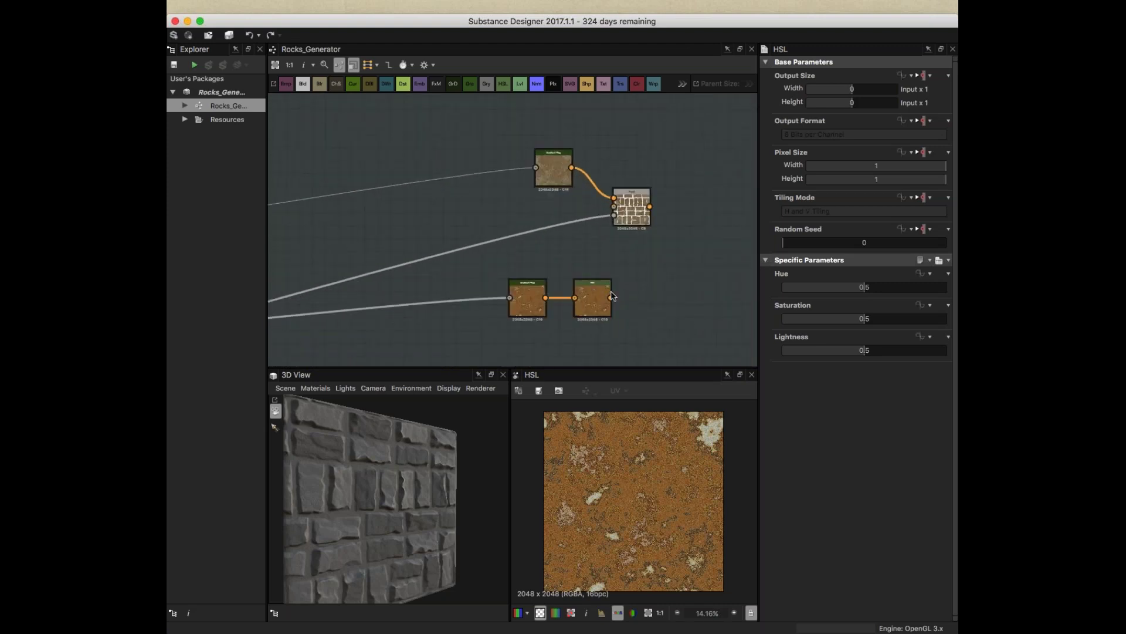
{"action": "left_click_drag", "start_coordinate": [610, 298], "coordinate": [614, 208]}
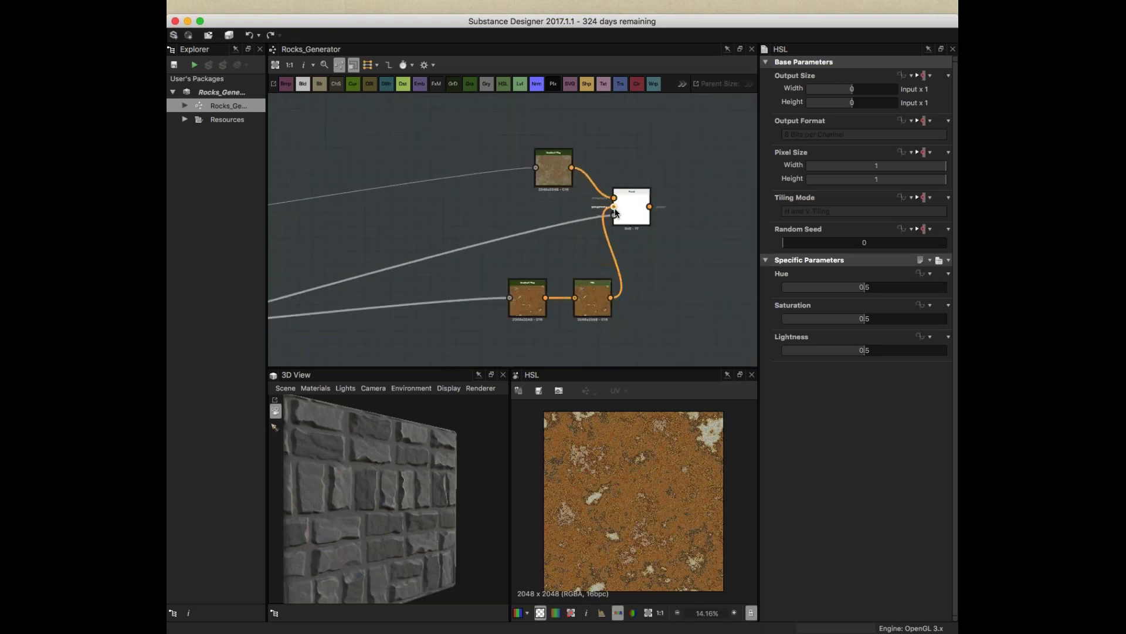
{"action": "double_click", "coordinate": [632, 209]}
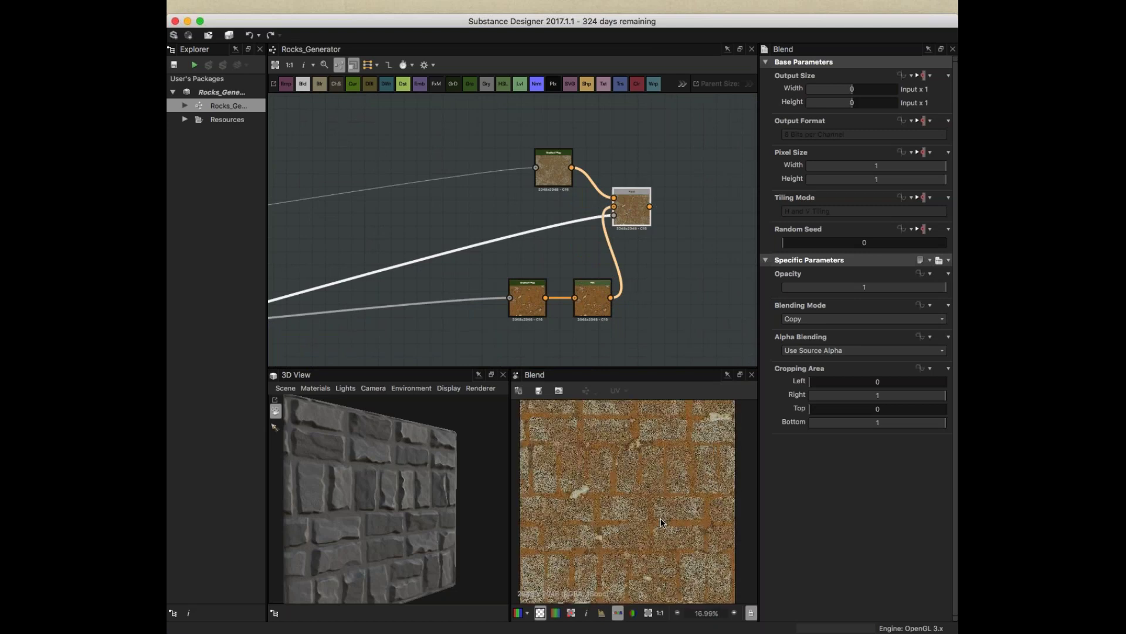
{"action": "scroll", "coordinate": [661, 519], "scroll_direction": "up", "scroll_amount": 3}
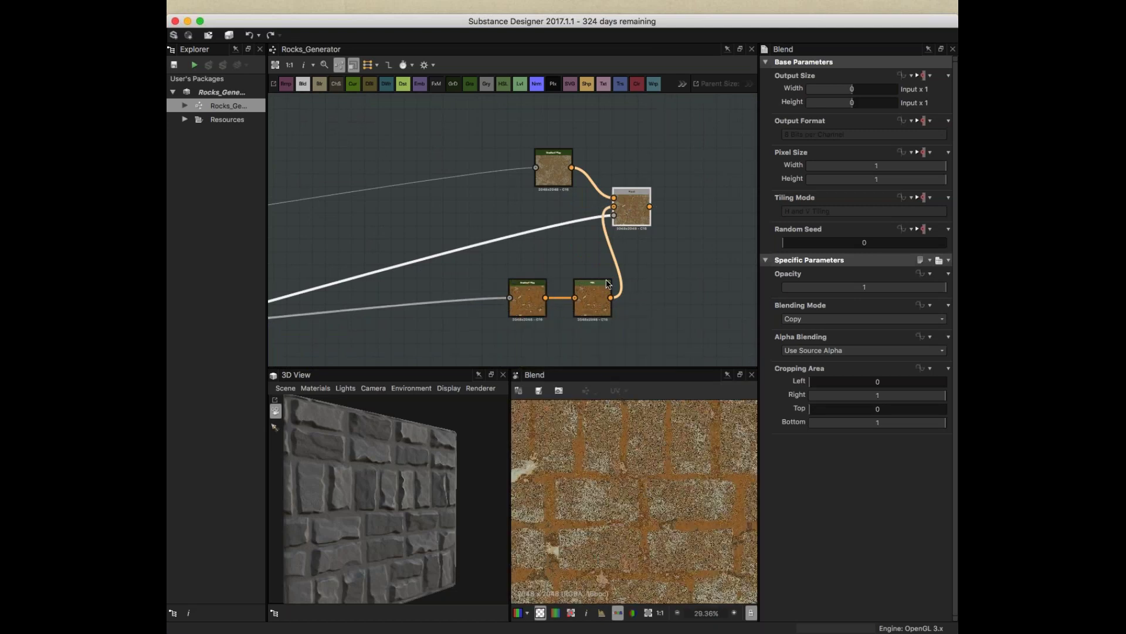
- Adjust the mortar HSL node to hue 0.74, saturation 0.15 and lightness 0.53
{"action": "scroll", "coordinate": [516, 260], "scroll_direction": "down", "scroll_amount": 4}
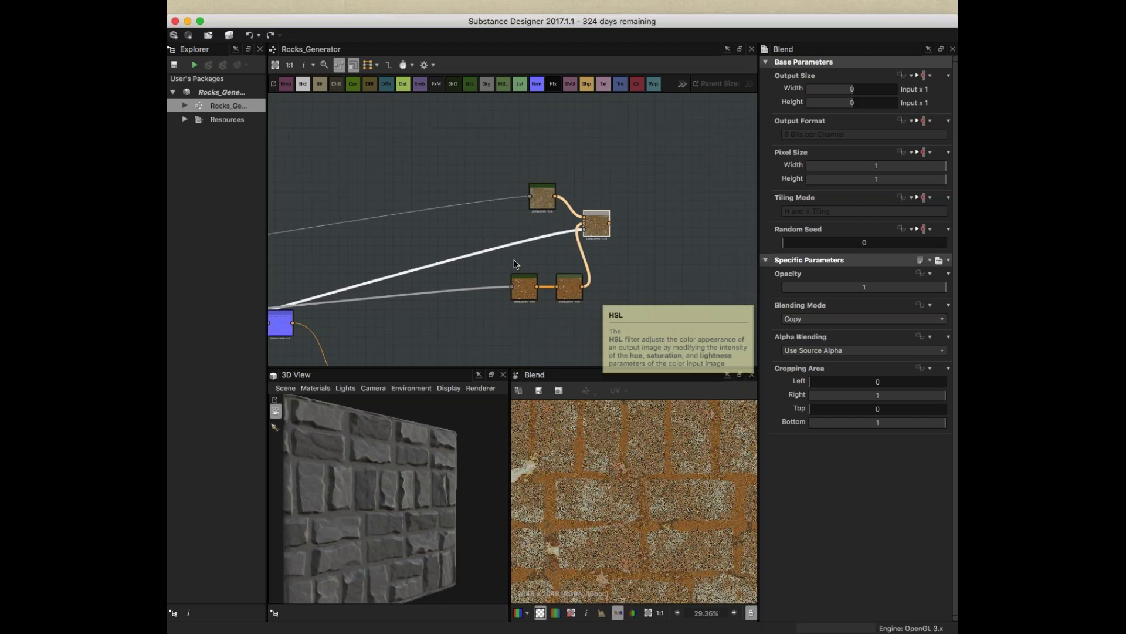
{"action": "left_click", "coordinate": [552, 278]}
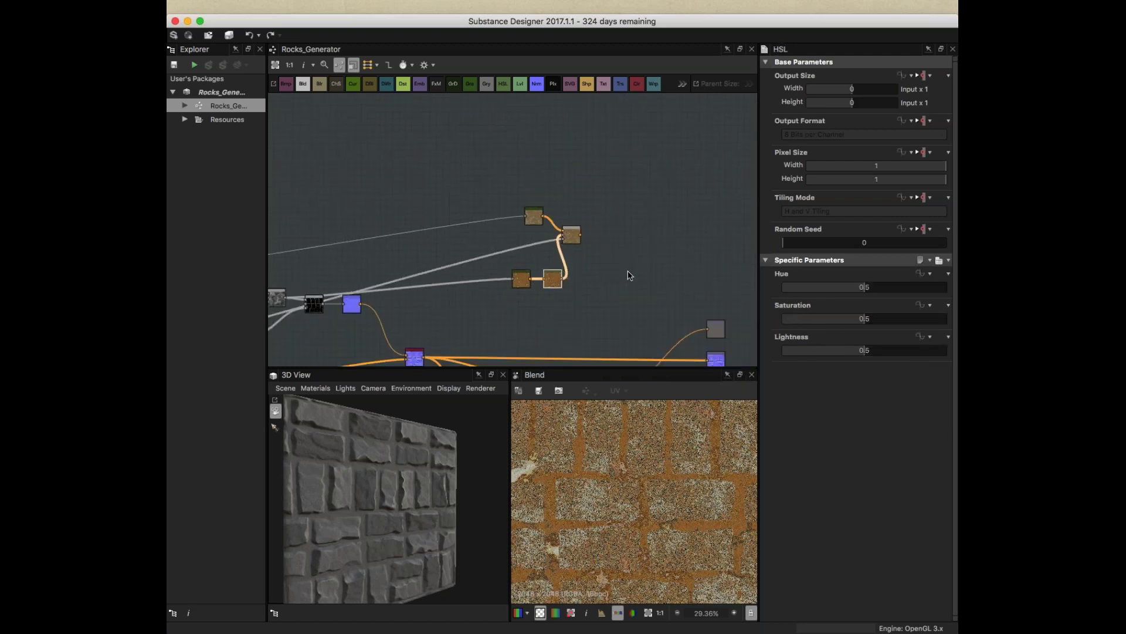
{"action": "left_click_drag", "start_coordinate": [861, 289], "coordinate": [813, 317]}
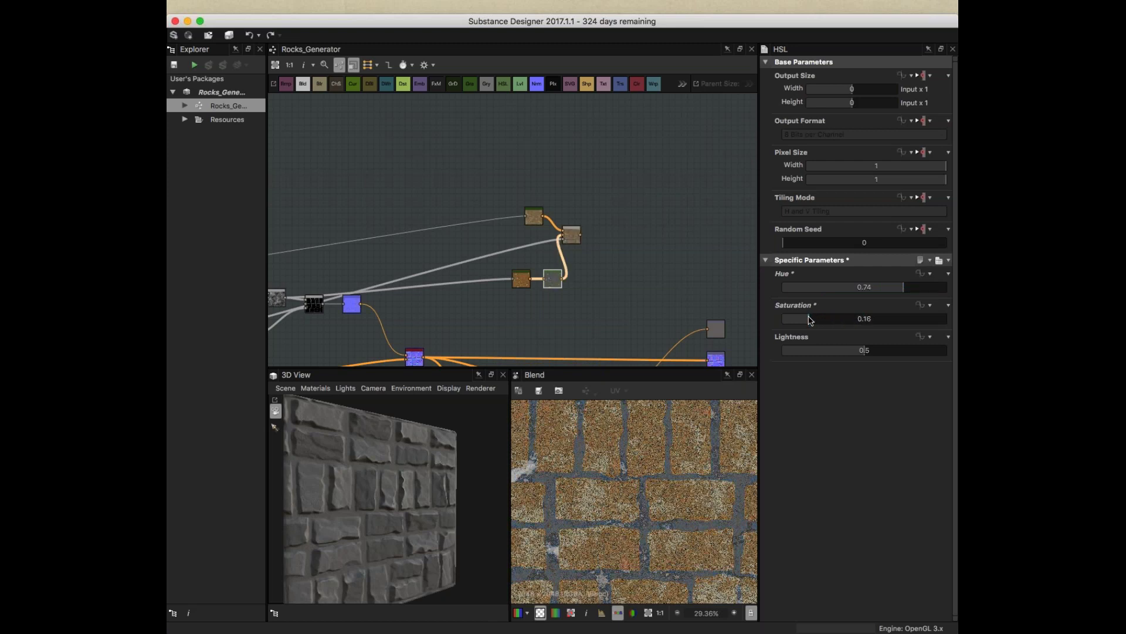
{"action": "left_click_drag", "start_coordinate": [866, 352], "coordinate": [870, 351]}
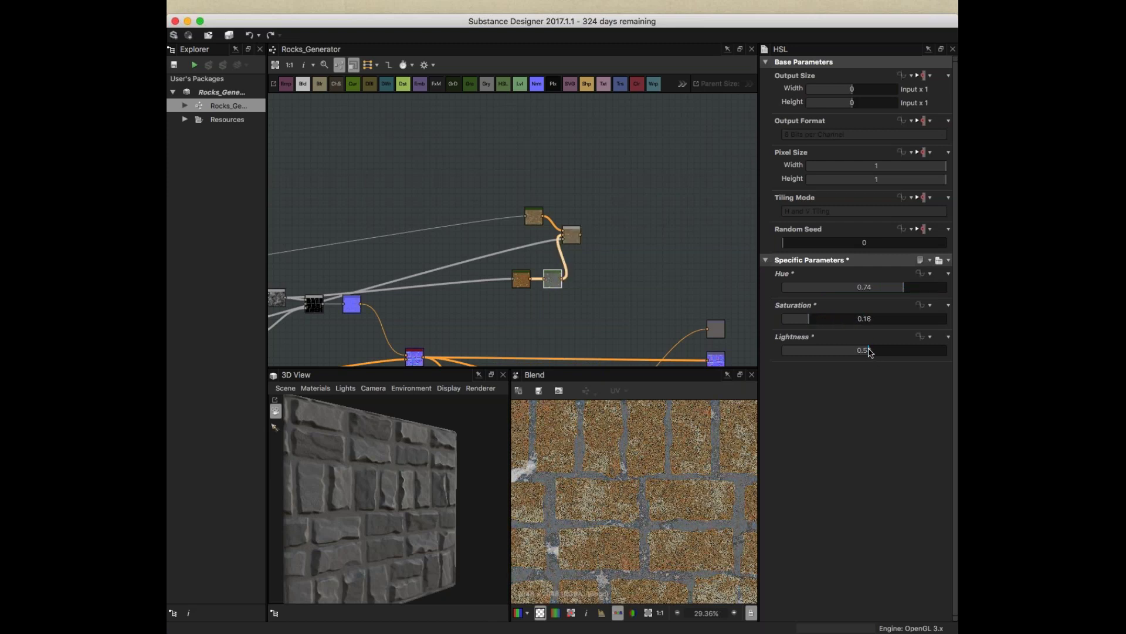
{"action": "left_click_drag", "start_coordinate": [806, 324], "coordinate": [808, 324]}
- Connect the colour Blend to the base colour output and check the coloured wall up close in 3D
{"action": "middle_click_drag", "start_coordinate": [582, 236], "coordinate": [519, 170]}
{"action": "left_click_drag", "start_coordinate": [519, 170], "coordinate": [646, 262]}
{"action": "left_click_drag", "start_coordinate": [410, 511], "coordinate": [430, 545]}
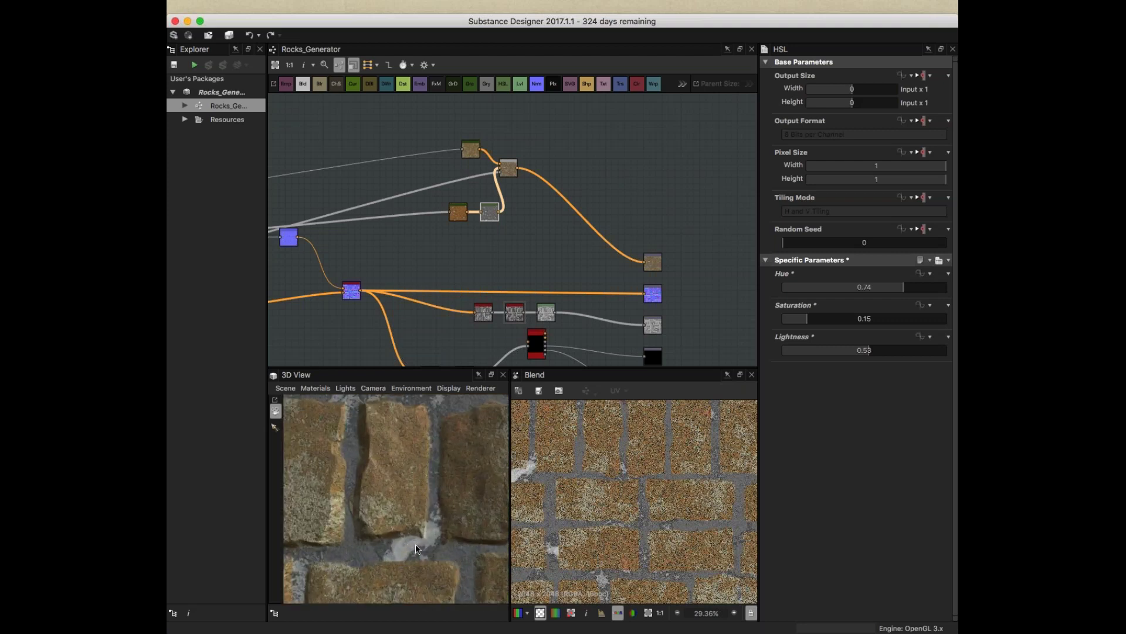
{"action": "middle_click_drag", "start_coordinate": [591, 483], "coordinate": [637, 494]}
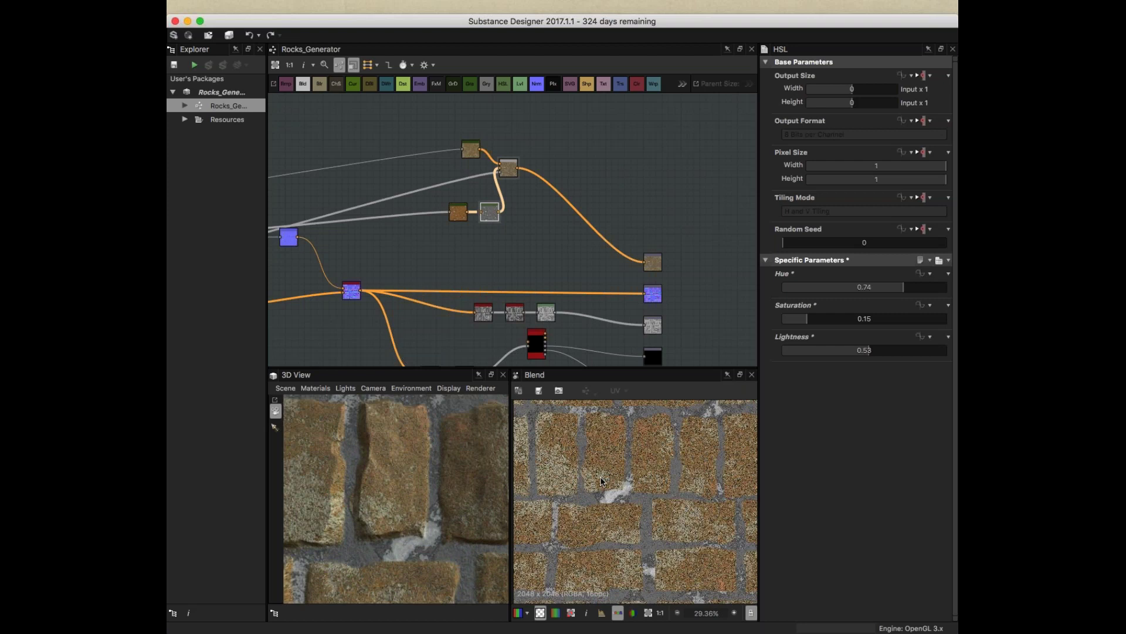
- Feed the mortar's Gradient Map from the bnw_spots_3 noise node instead of the Multiply Blend
{"action": "middle_click_drag", "start_coordinate": [509, 313], "coordinate": [554, 227]}
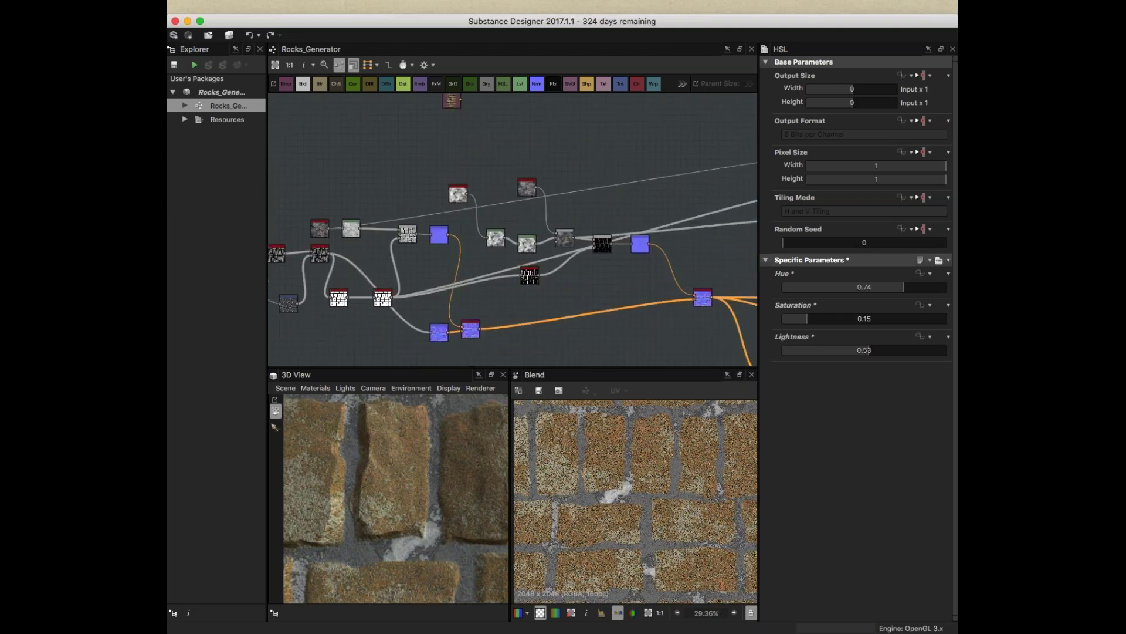
{"action": "middle_click_drag", "start_coordinate": [682, 248], "coordinate": [526, 262]}
{"action": "left_click_drag", "start_coordinate": [381, 202], "coordinate": [645, 234]}
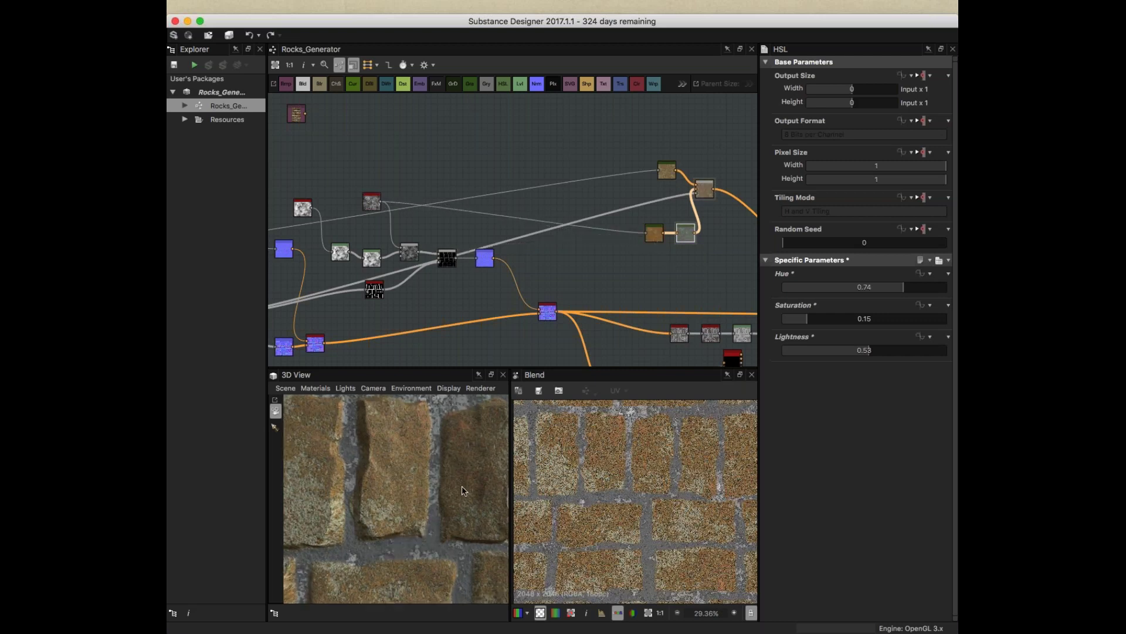
- Examine the bnw_spots_3 noise, the mortar colour nodes and the textured wall in the previews
{"action": "left_click", "coordinate": [375, 208]}
{"action": "double_click", "coordinate": [376, 207]}
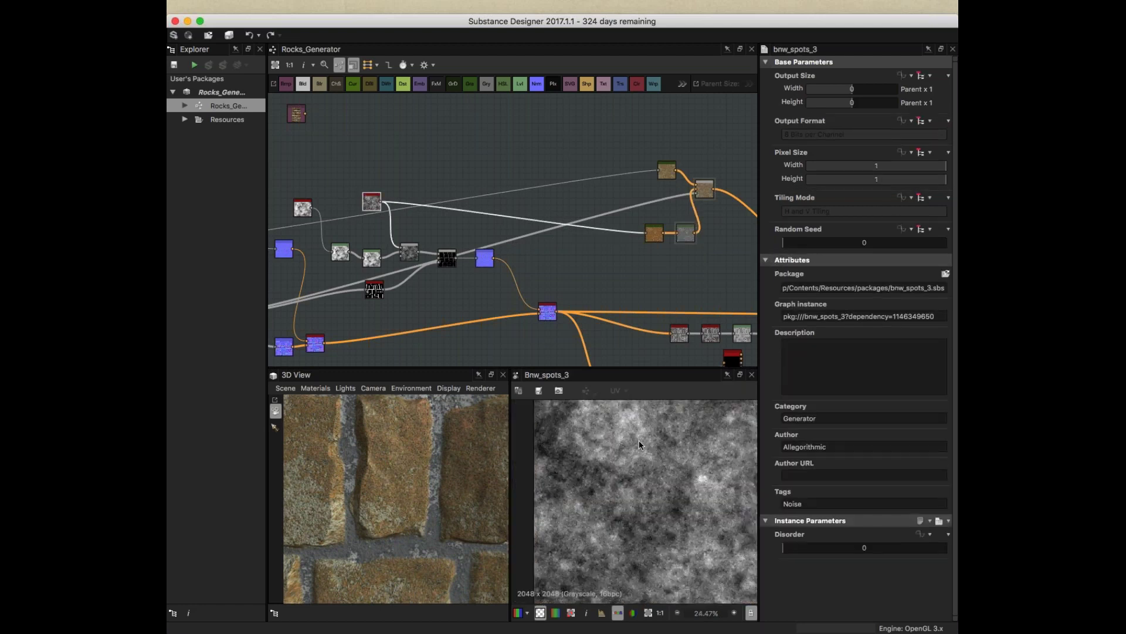
{"action": "scroll", "coordinate": [661, 217], "scroll_direction": "up", "scroll_amount": 5}
{"action": "left_click", "coordinate": [688, 286]}
{"action": "double_click", "coordinate": [687, 286]}
{"action": "middle_click_drag", "start_coordinate": [727, 340], "coordinate": [541, 334]}
{"action": "double_click", "coordinate": [568, 256]}
{"action": "scroll", "coordinate": [405, 474], "scroll_direction": "down", "scroll_amount": 5}
{"action": "mouse_move", "coordinate": [398, 475]}
{"action": "left_mouse_down"}
{"action": "mouse_move", "coordinate": [453, 454]}
{"action": "mouse_move", "coordinate": [461, 496]}
{"action": "mouse_move", "coordinate": [361, 491]}
{"action": "mouse_move", "coordinate": [387, 494]}
{"action": "mouse_move", "coordinate": [397, 461]}
{"action": "mouse_move", "coordinate": [385, 446]}
{"action": "mouse_move", "coordinate": [417, 498]}
{"action": "mouse_move", "coordinate": [410, 463]}
{"action": "left_mouse_up"}
- Insert an HSL node between the stones' Gradient Map and the colour Blend, with hue 0.47, saturation 0.58 and lightness 0.48
{"action": "left_click", "coordinate": [521, 114]}
{"action": "left_click_drag", "start_coordinate": [522, 114], "coordinate": [452, 138]}
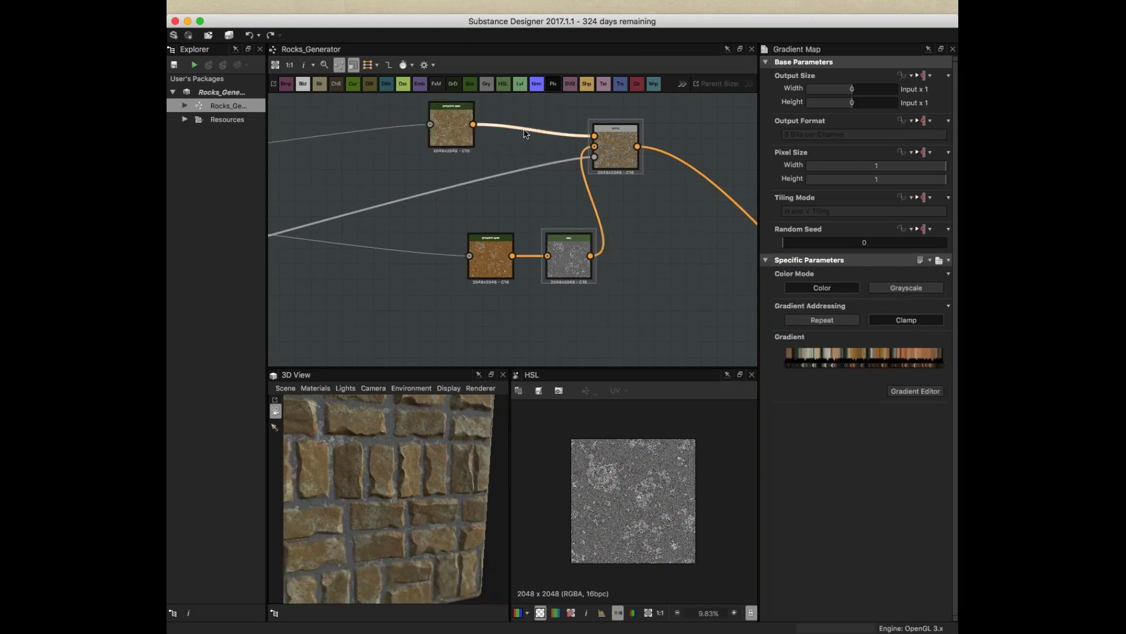
{"action": "key", "text": "space"}
{"action": "type", "text": "hsl"}
{"action": "left_click", "coordinate": [555, 155]}
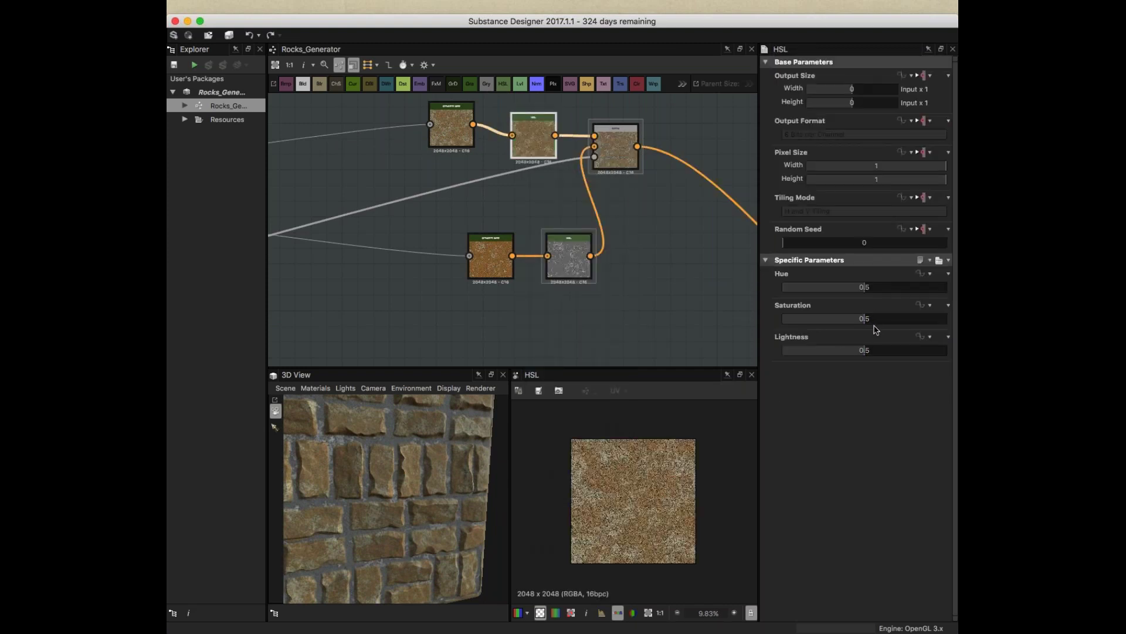
{"action": "left_click_drag", "start_coordinate": [864, 319], "coordinate": [860, 288]}
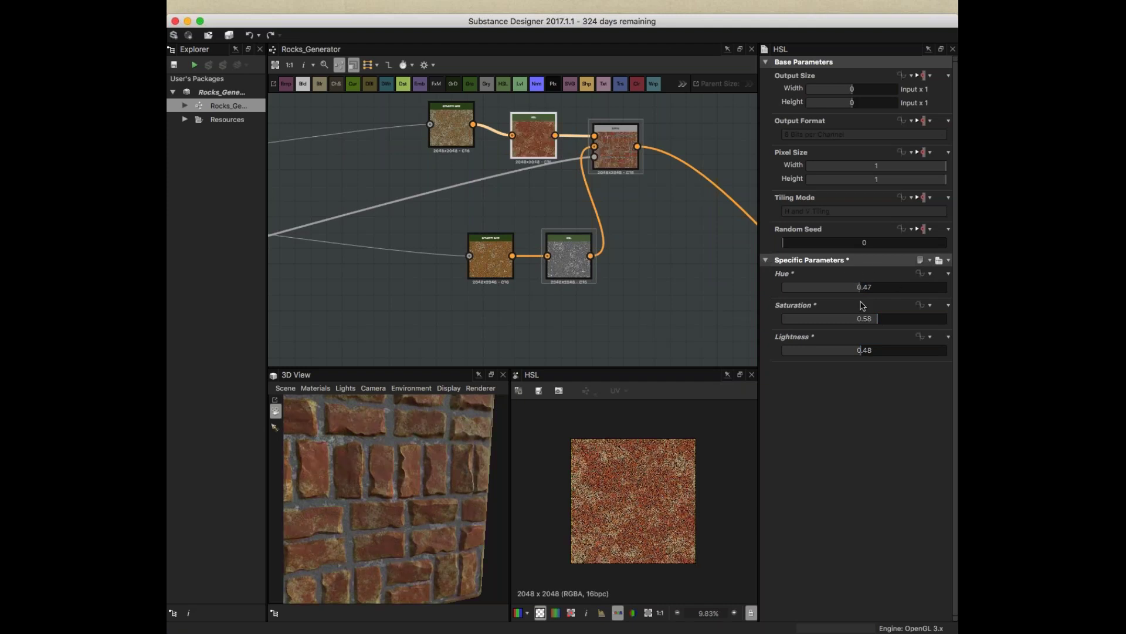
- Set the height scale of the 3D view's Default material to 0.06
{"action": "left_click_drag", "start_coordinate": [486, 413], "coordinate": [369, 434]}
{"action": "left_click", "coordinate": [315, 388]}
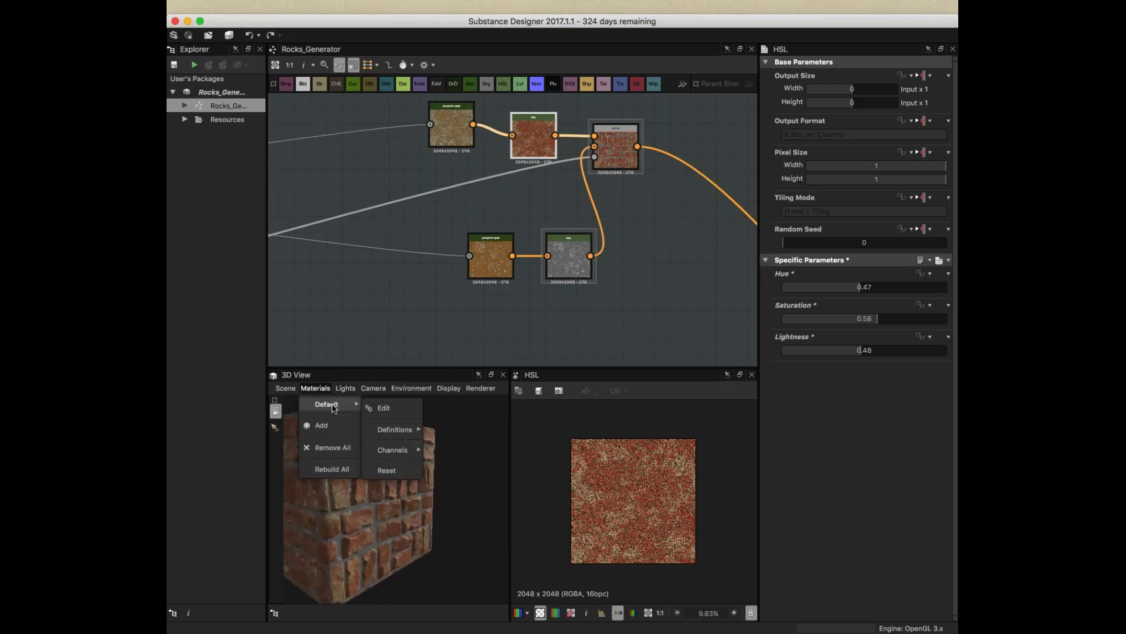
{"action": "left_click", "coordinate": [380, 407]}
{"action": "left_click_drag", "start_coordinate": [864, 169], "coordinate": [791, 170]}
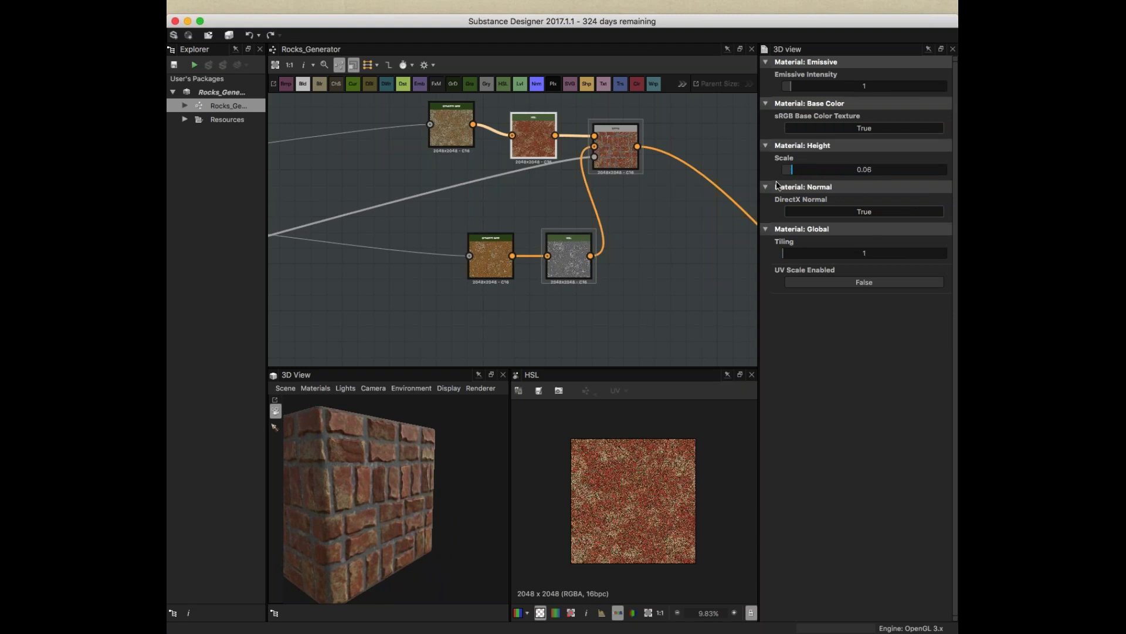
- Examine the finished brick wall in 3D from several angles and review the node graph through to its outputs
{"action": "left_click_drag", "start_coordinate": [414, 484], "coordinate": [441, 520]}
{"action": "scroll", "coordinate": [401, 491], "scroll_direction": "up", "scroll_amount": 5}
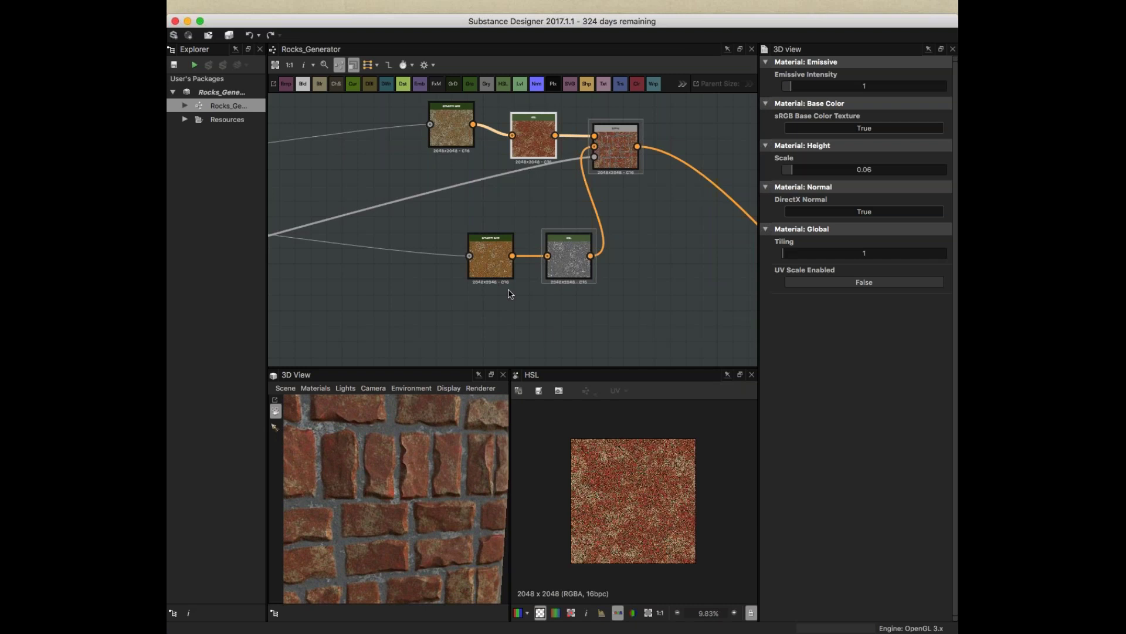
{"action": "scroll", "coordinate": [382, 498], "scroll_direction": "down", "scroll_amount": 5}
{"action": "left_click_drag", "start_coordinate": [381, 498], "coordinate": [435, 490]}
{"action": "scroll", "coordinate": [557, 296], "scroll_direction": "down", "scroll_amount": 3}
{"action": "middle_click_drag", "start_coordinate": [555, 297], "coordinate": [609, 250]}
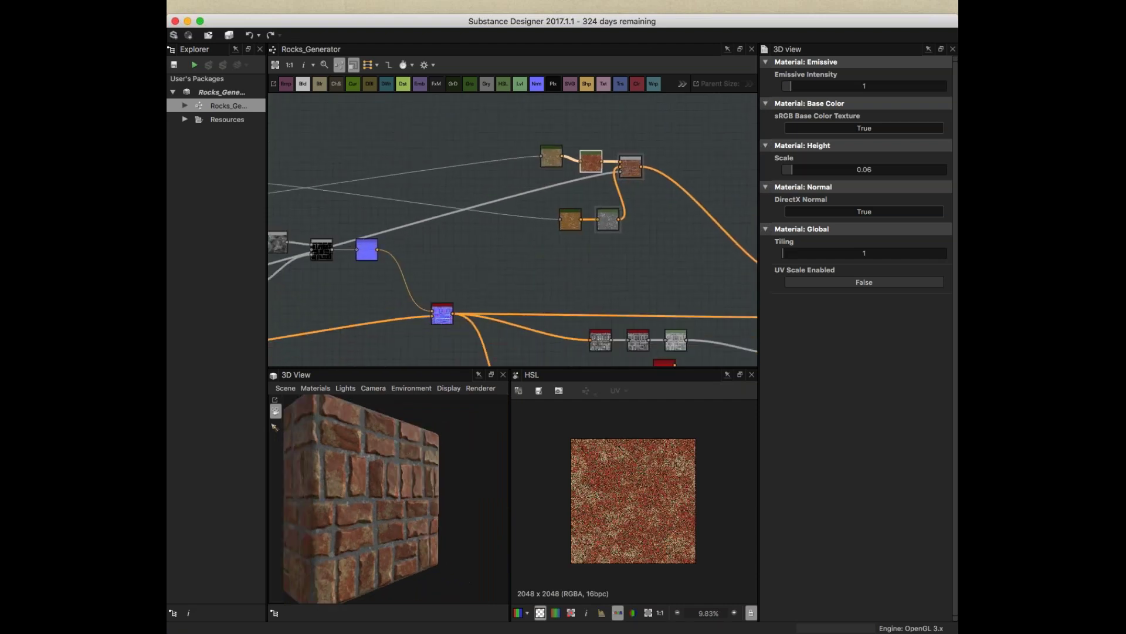
{"action": "middle_click_drag", "start_coordinate": [311, 307], "coordinate": [608, 264]}
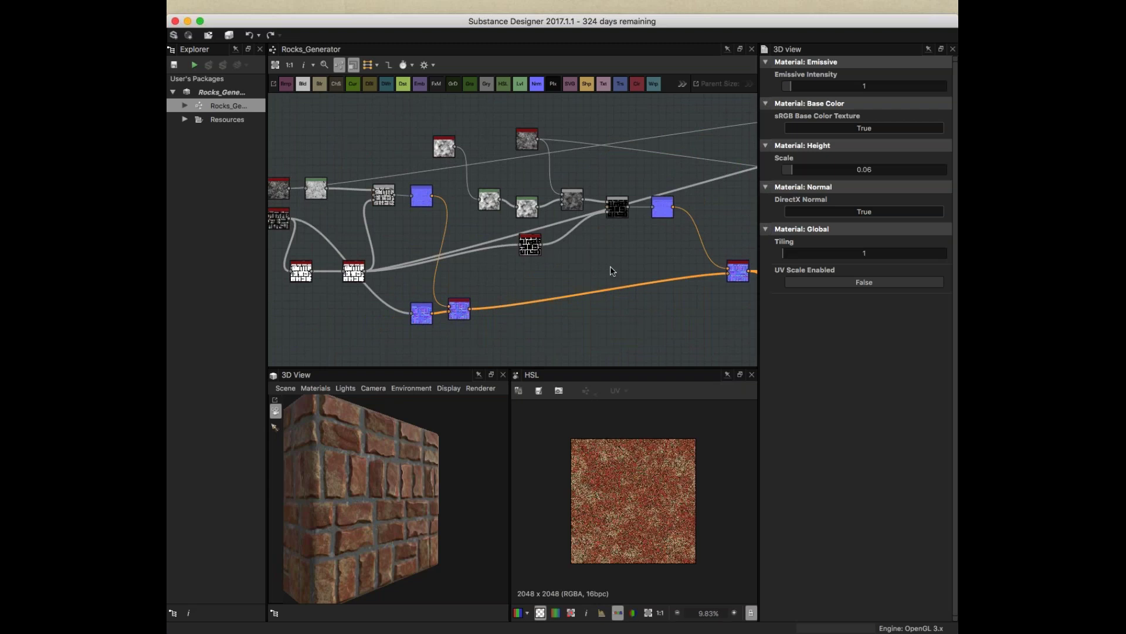
{"action": "middle_click_drag", "start_coordinate": [601, 259], "coordinate": [407, 242]}
{"action": "left_click_drag", "start_coordinate": [355, 512], "coordinate": [422, 498]}
{"action": "scroll", "coordinate": [421, 499], "scroll_direction": "up", "scroll_amount": 3}
{"action": "middle_click_drag", "start_coordinate": [615, 259], "coordinate": [471, 238]}
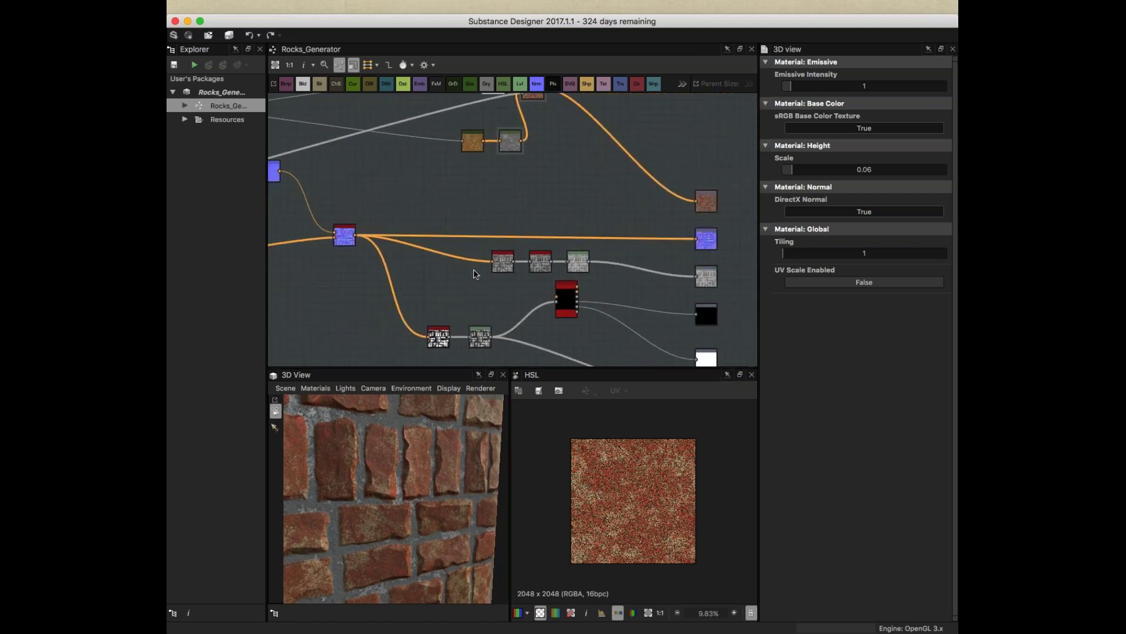
{"action": "mouse_move", "coordinate": [434, 502]}
{"action": "left_mouse_down"}
{"action": "mouse_move", "coordinate": [414, 504]}
{"action": "mouse_move", "coordinate": [425, 493]}
{"action": "left_mouse_up"}
{"action": "scroll", "coordinate": [425, 493], "scroll_direction": "down", "scroll_amount": 5}
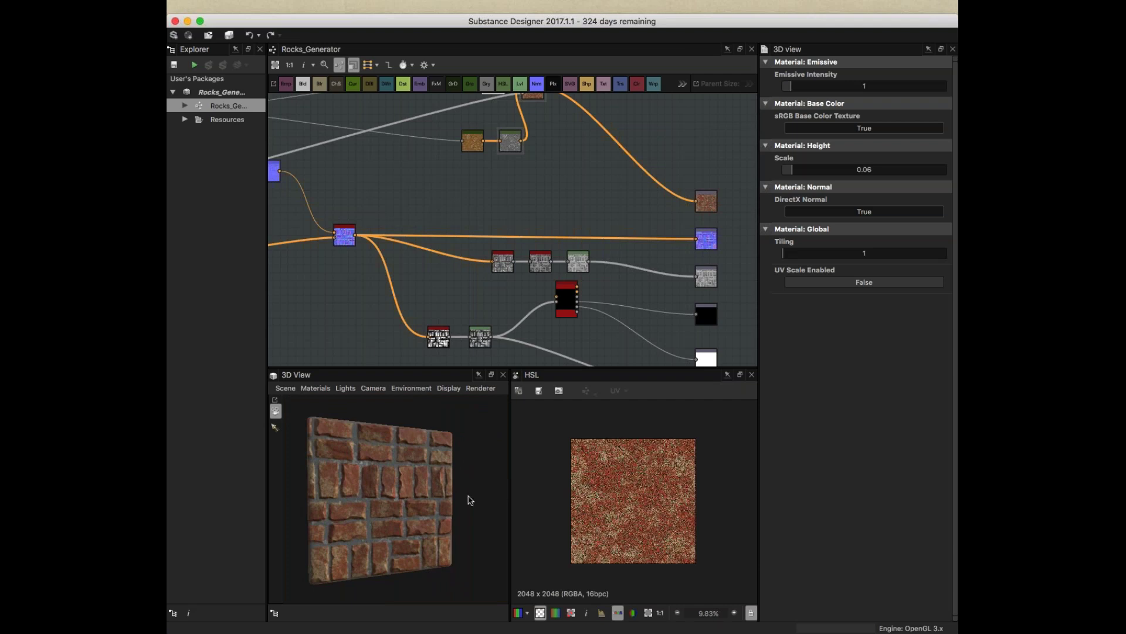
{"action": "left_click_drag", "start_coordinate": [387, 507], "coordinate": [403, 476]}
{"action": "scroll", "coordinate": [420, 495], "scroll_direction": "up", "scroll_amount": 4}
{"action": "scroll", "coordinate": [404, 475], "scroll_direction": "up", "scroll_amount": 3}
{"action": "scroll", "coordinate": [404, 476], "scroll_direction": "down", "scroll_amount": 5}
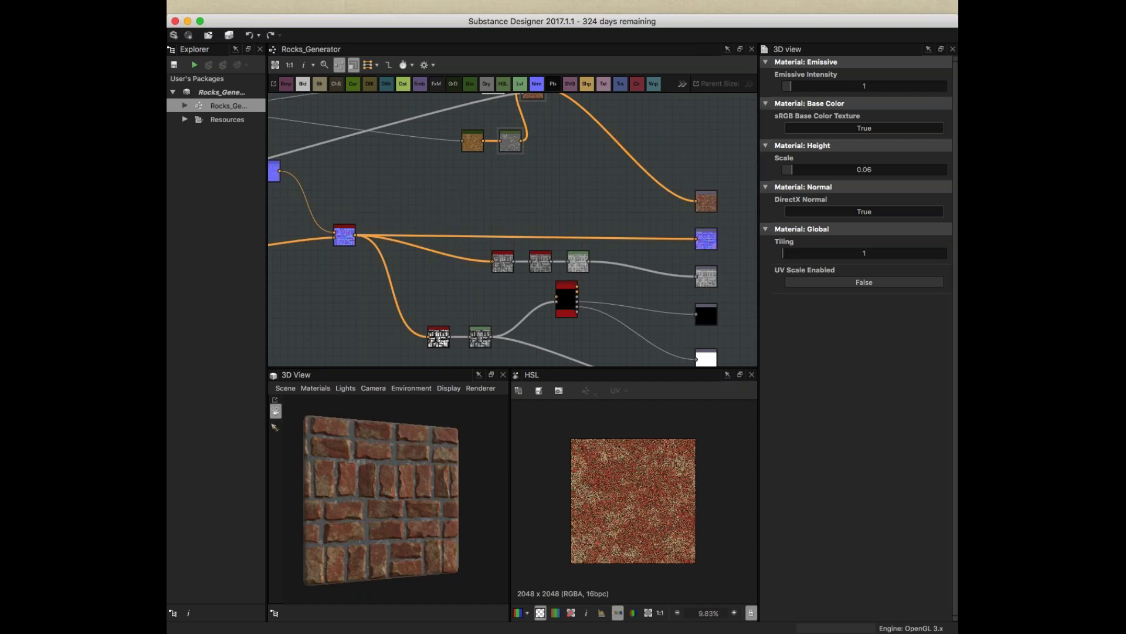
{"action": "key", "text": "super+Tab"}
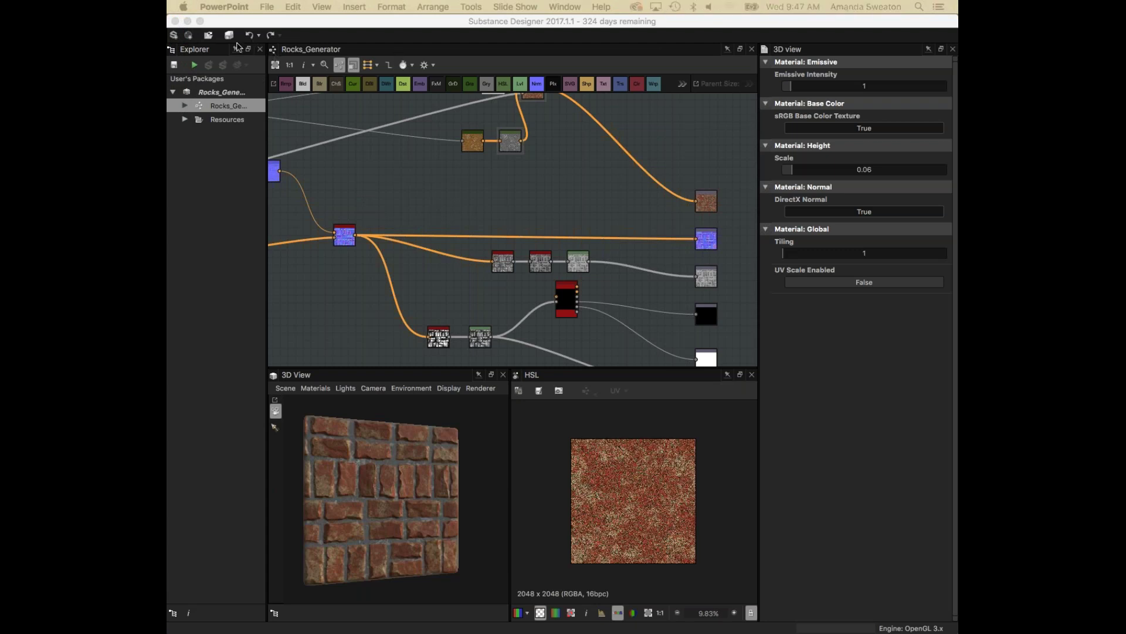
{"action": "left_click", "coordinate": [252, 22]}
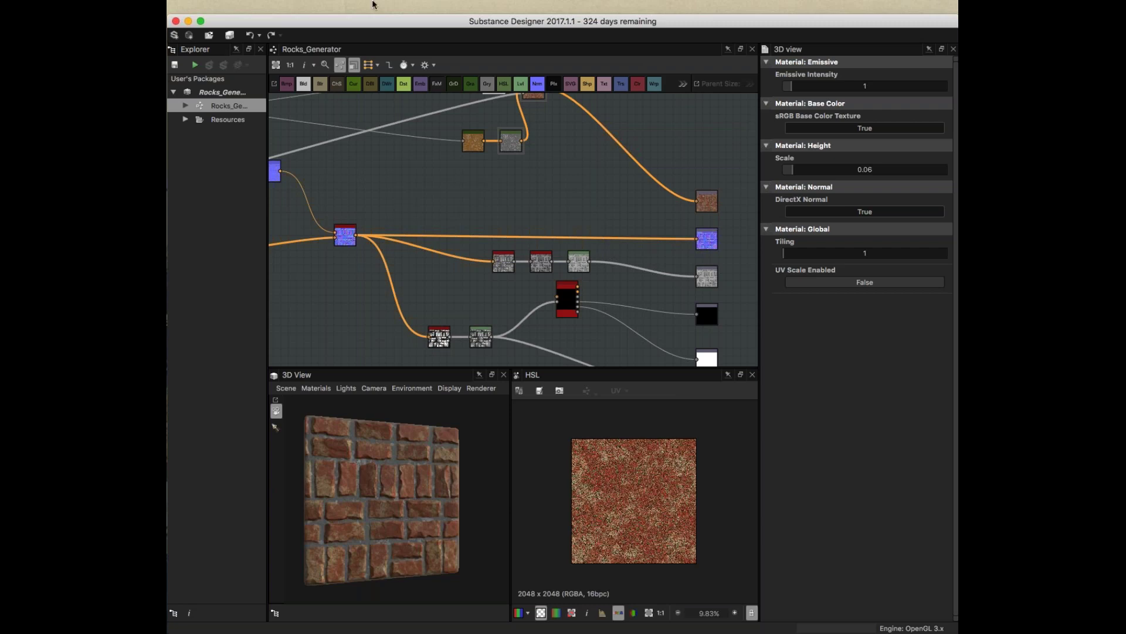
- Open WoodPatternedTile.sbs from SubDesigner/SubstancesByMe/WoodS, accepting the file format update and closing the update report
{"action": "left_click", "coordinate": [221, 92]}
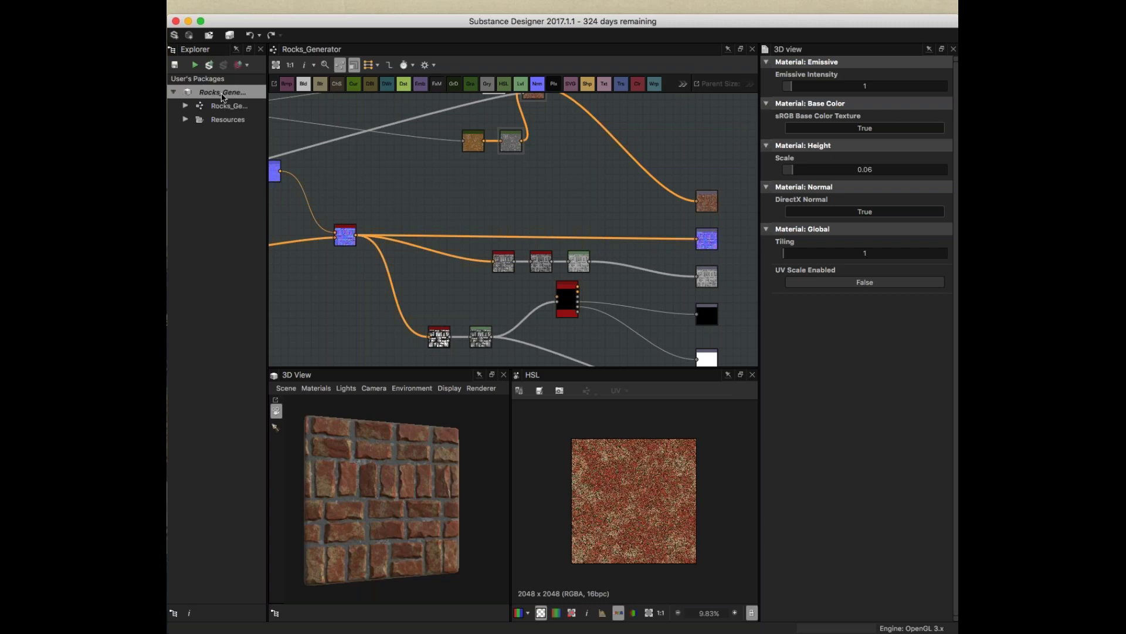
{"action": "left_click_drag", "start_coordinate": [244, 20], "coordinate": [246, 8]}
{"action": "mouse_move", "coordinate": [303, 7]}
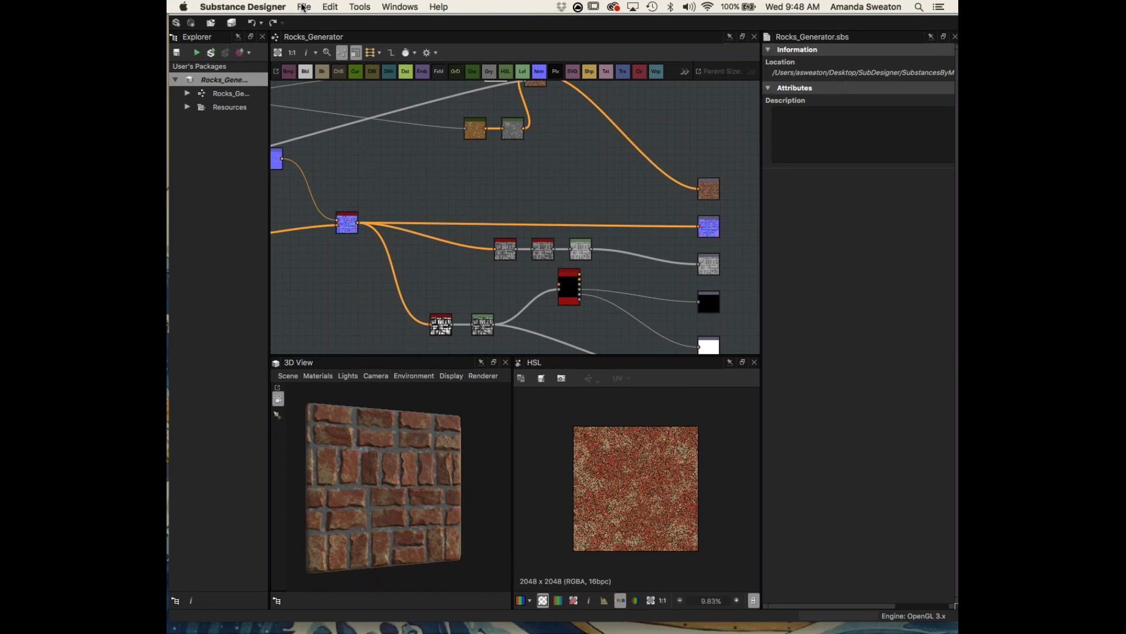
{"action": "left_click", "coordinate": [303, 7]}
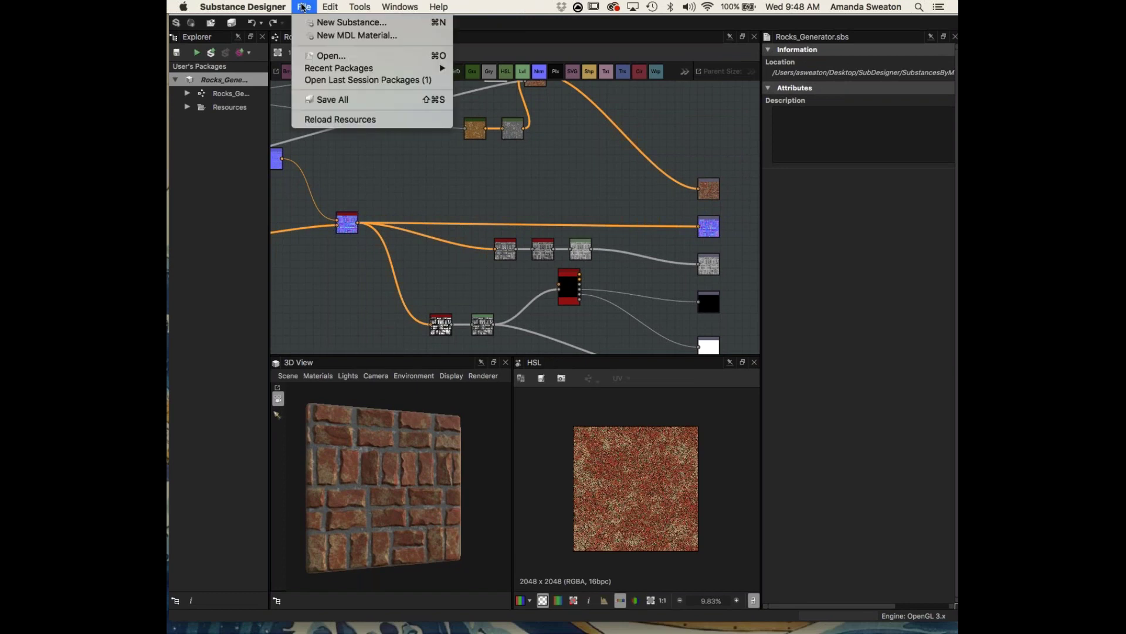
{"action": "left_click", "coordinate": [329, 56]}
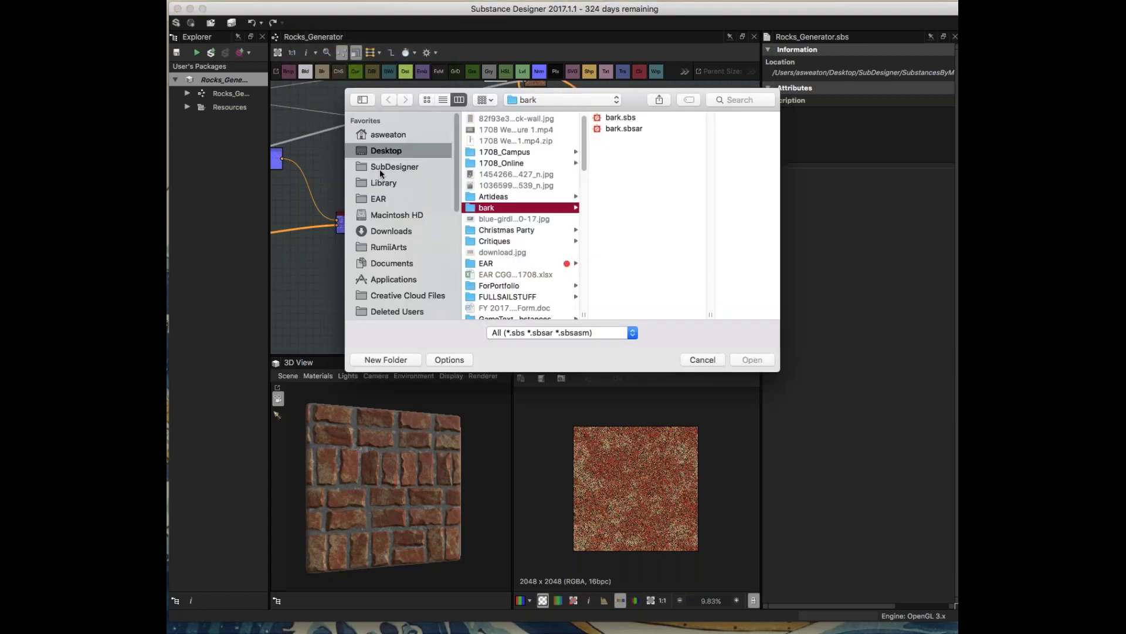
{"action": "left_click", "coordinate": [378, 166]}
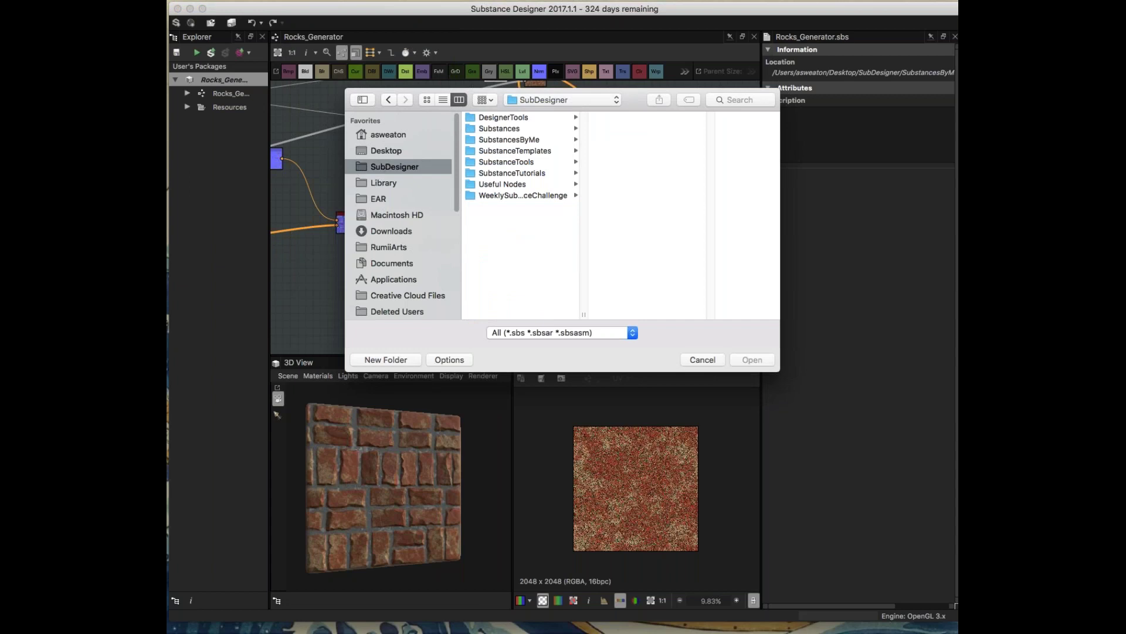
{"action": "left_click", "coordinate": [504, 139]}
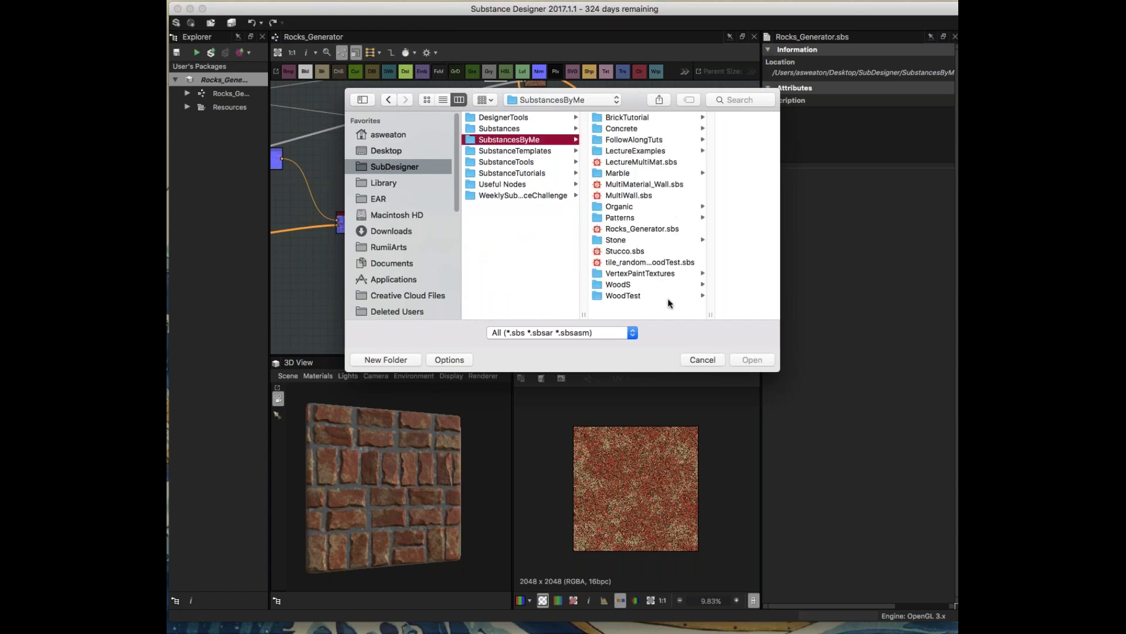
{"action": "left_click", "coordinate": [619, 284]}
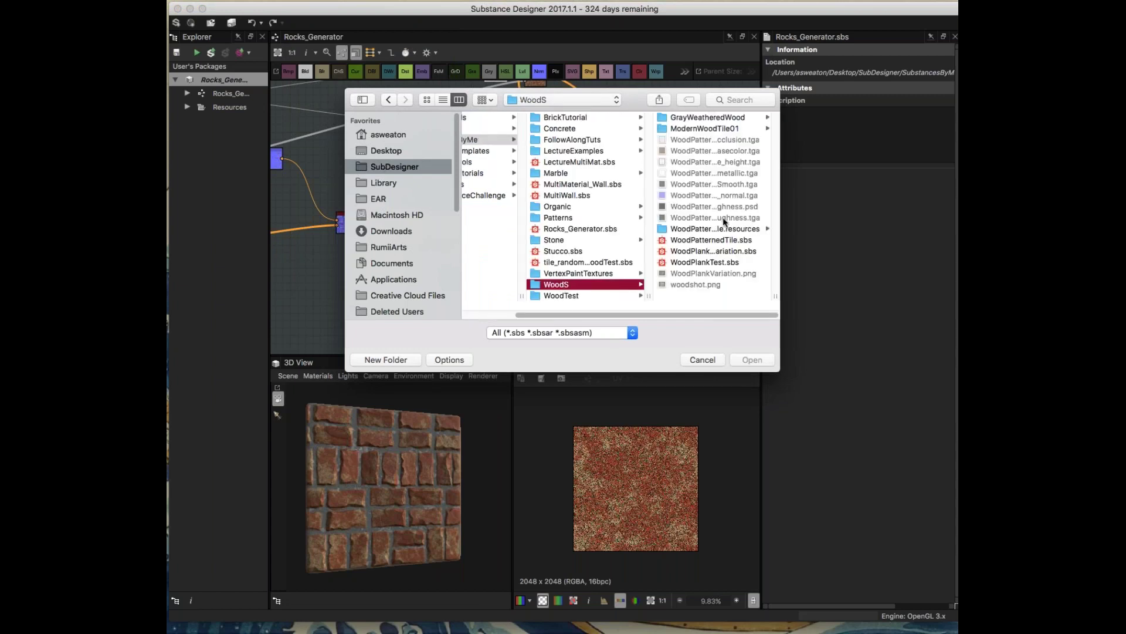
{"action": "left_click", "coordinate": [708, 239]}
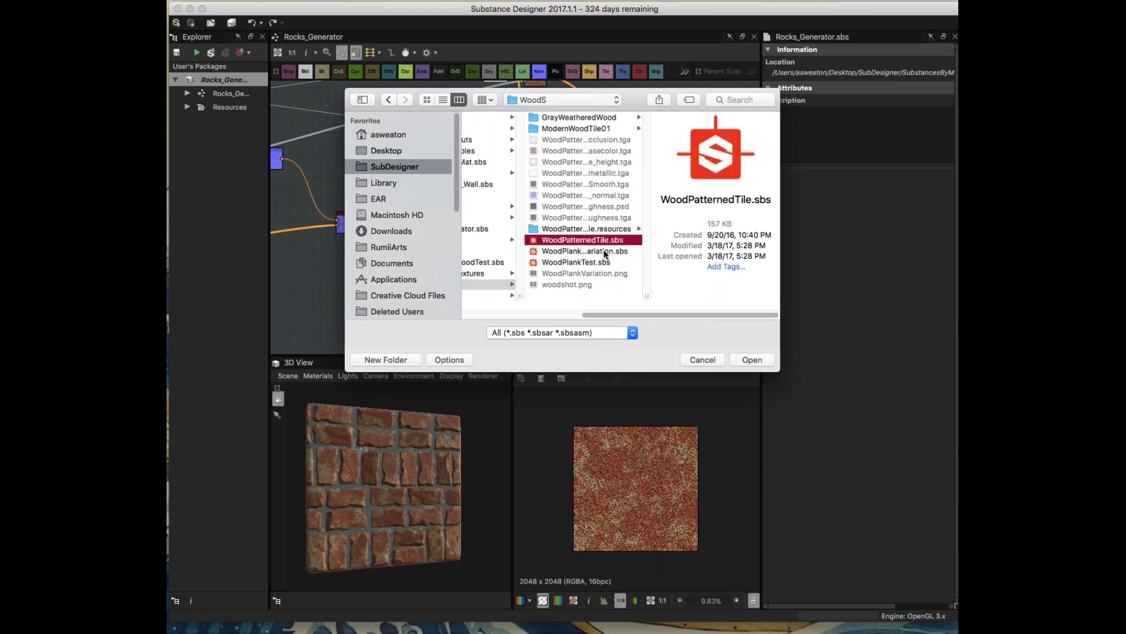
{"action": "double_click", "coordinate": [535, 244]}
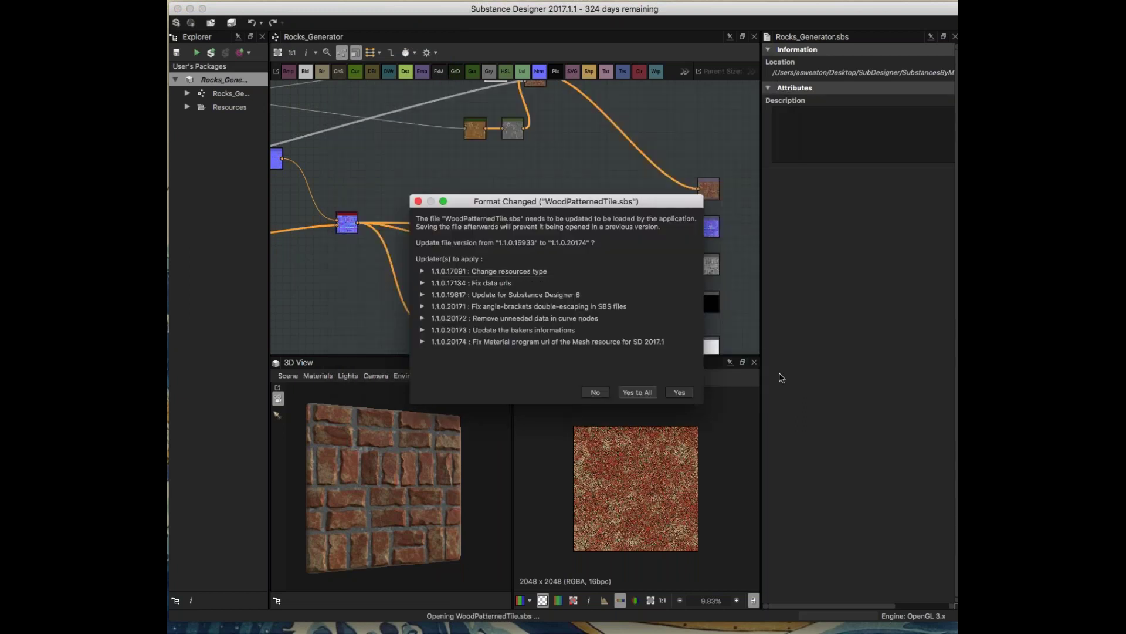
{"action": "key", "text": "Return"}
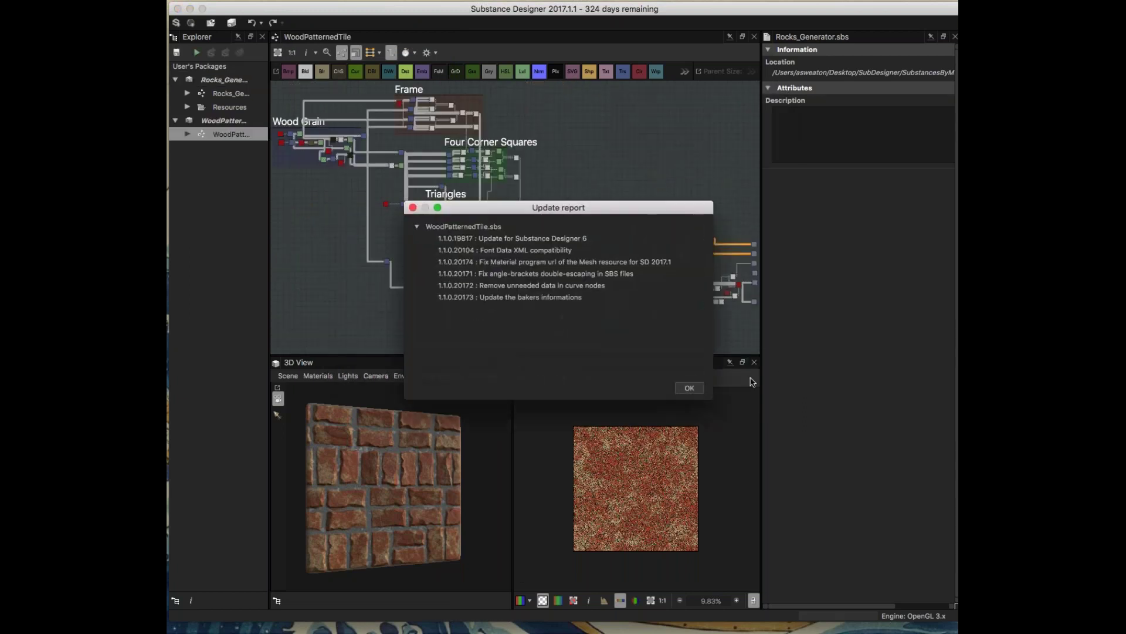
{"action": "left_click", "coordinate": [688, 388]}
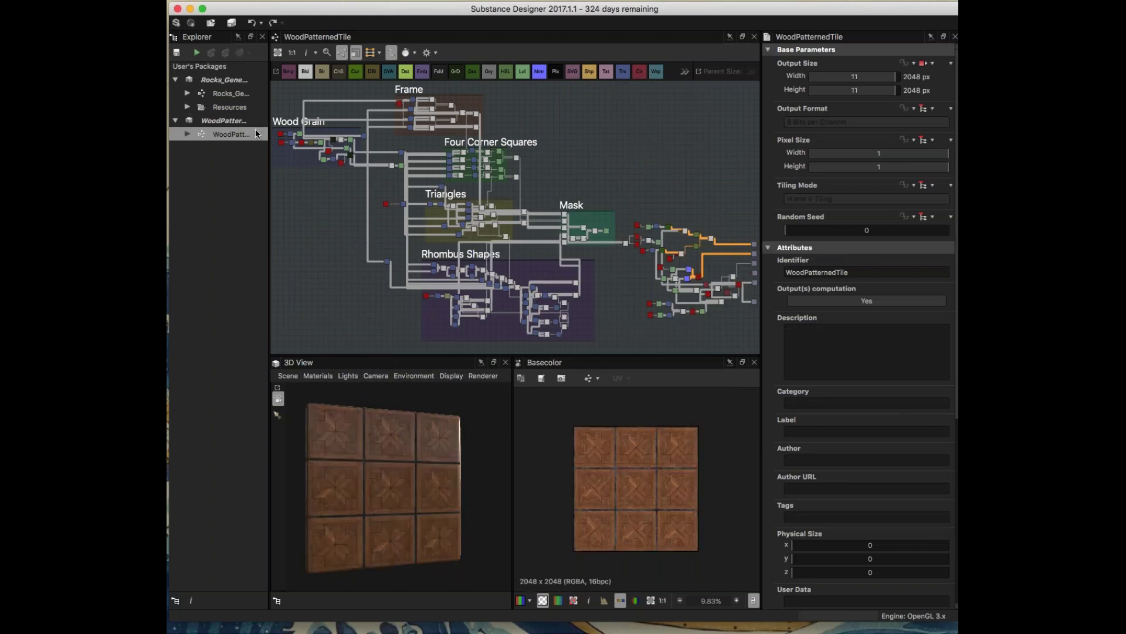
- Examine the wood tile's inlaid star pattern in 3D and the Wood Grain part of its node graph
{"action": "left_click_drag", "start_coordinate": [352, 494], "coordinate": [382, 472]}
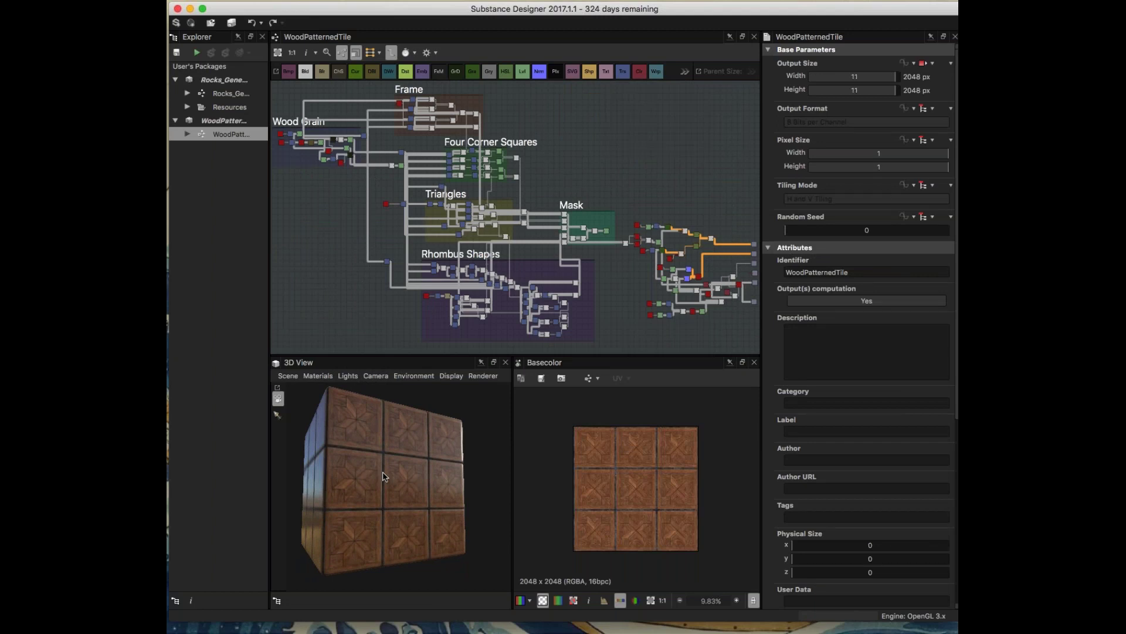
{"action": "scroll", "coordinate": [321, 240], "scroll_direction": "up", "scroll_amount": 5}
{"action": "middle_click_drag", "start_coordinate": [395, 209], "coordinate": [515, 294]}
{"action": "scroll", "coordinate": [515, 293], "scroll_direction": "down", "scroll_amount": 3}
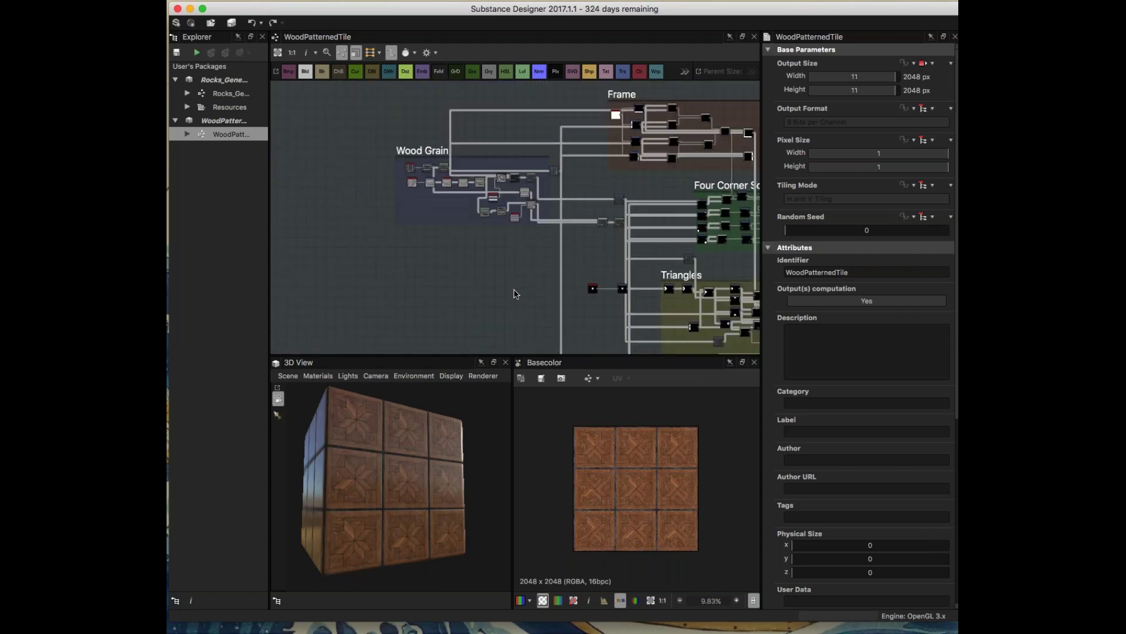
{"action": "scroll", "coordinate": [533, 265], "scroll_direction": "up", "scroll_amount": 3}
{"action": "middle_click_drag", "start_coordinate": [621, 238], "coordinate": [533, 253]}
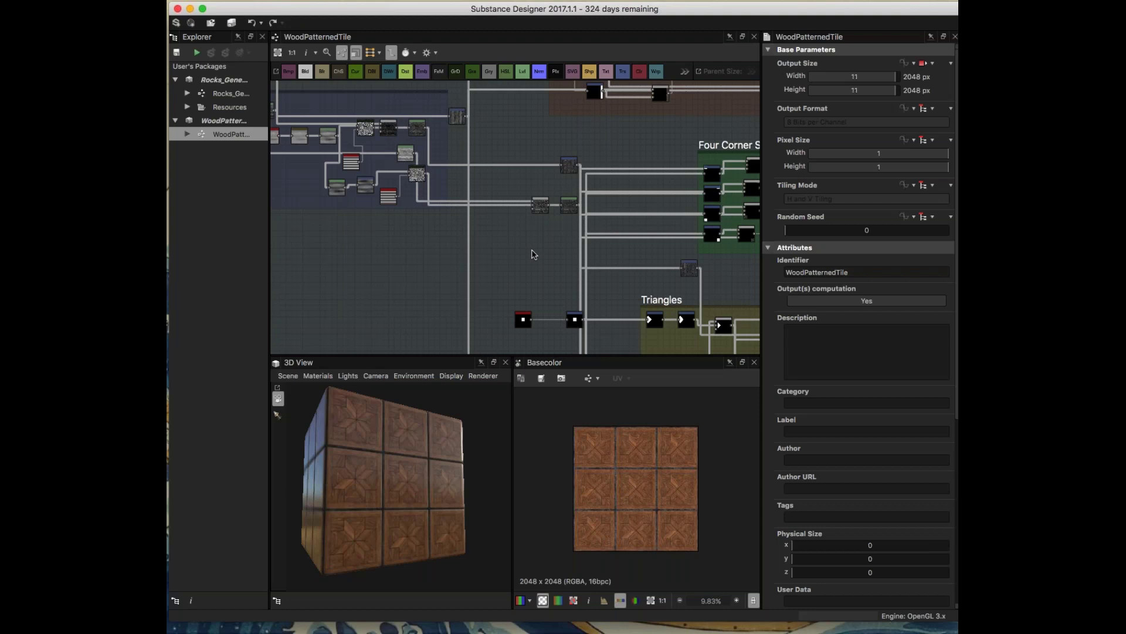
{"action": "scroll", "coordinate": [414, 483], "scroll_direction": "up", "scroll_amount": 6}
{"action": "left_click_drag", "start_coordinate": [414, 483], "coordinate": [429, 451]}
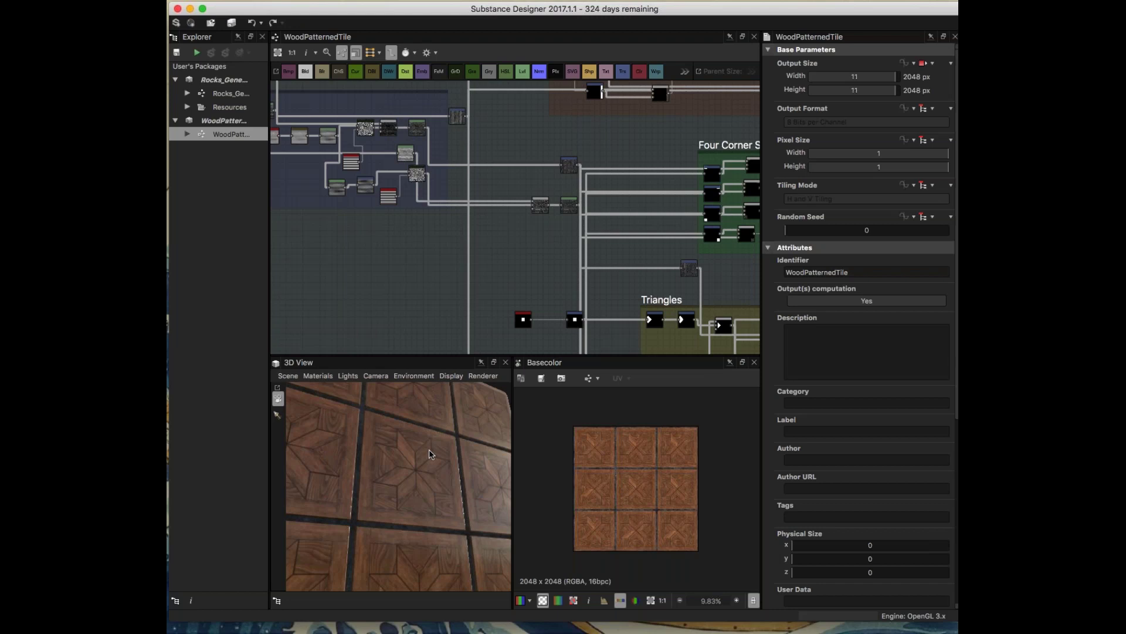
{"action": "left_click_drag", "start_coordinate": [428, 455], "coordinate": [429, 499]}
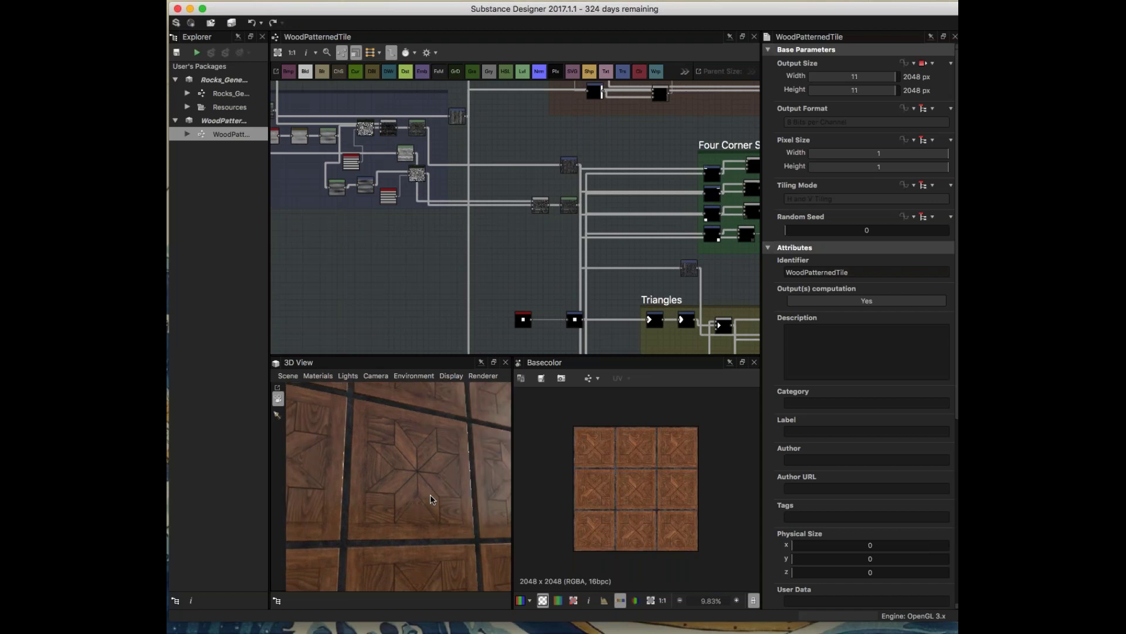
{"action": "scroll", "coordinate": [431, 500], "scroll_direction": "down", "scroll_amount": 10}
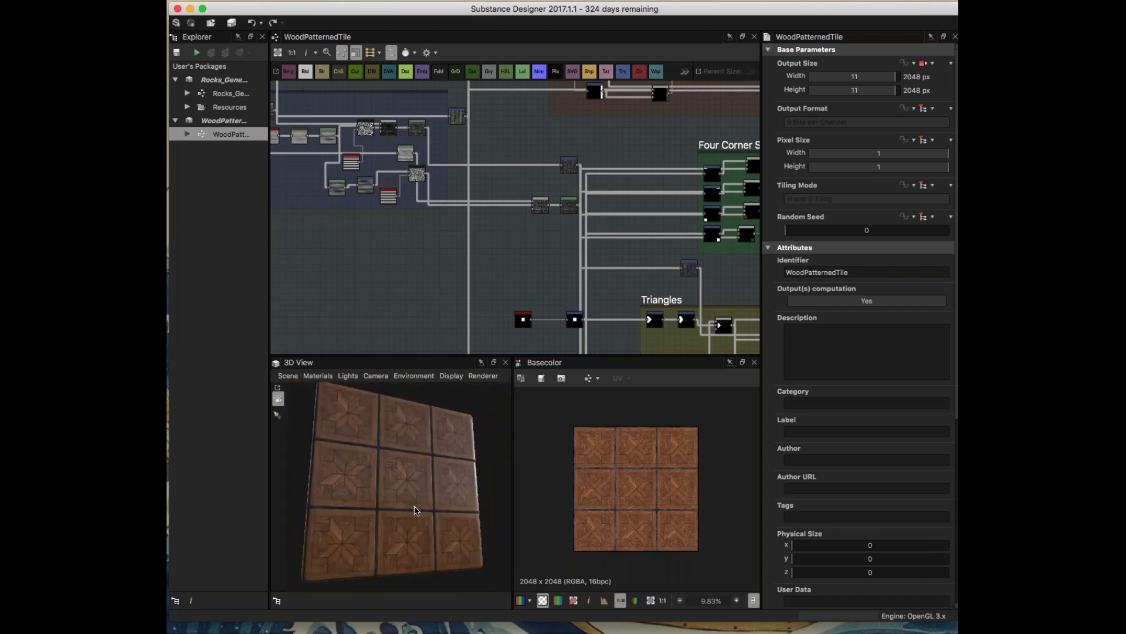
{"action": "left_click_drag", "start_coordinate": [414, 505], "coordinate": [423, 518]}
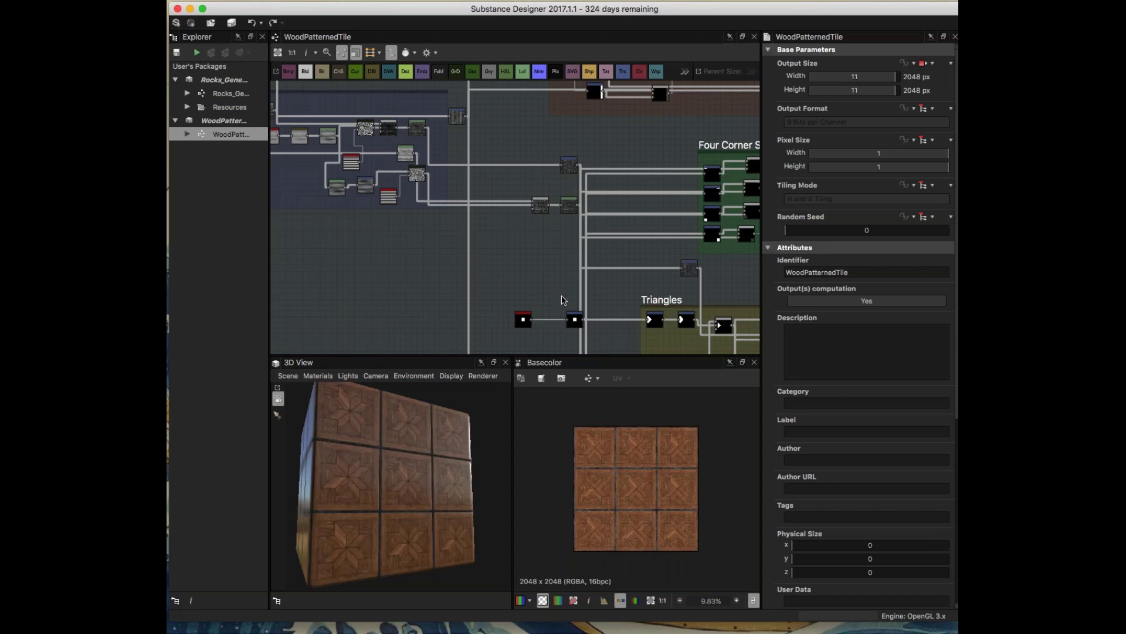
- Preview the nodes of the Triangles group in sequence, from the source square through the Transformation 2D nodes to the Subtract Blend
{"action": "middle_click_drag", "start_coordinate": [538, 253], "coordinate": [457, 228]}
{"action": "scroll", "coordinate": [534, 258], "scroll_direction": "down", "scroll_amount": 6}
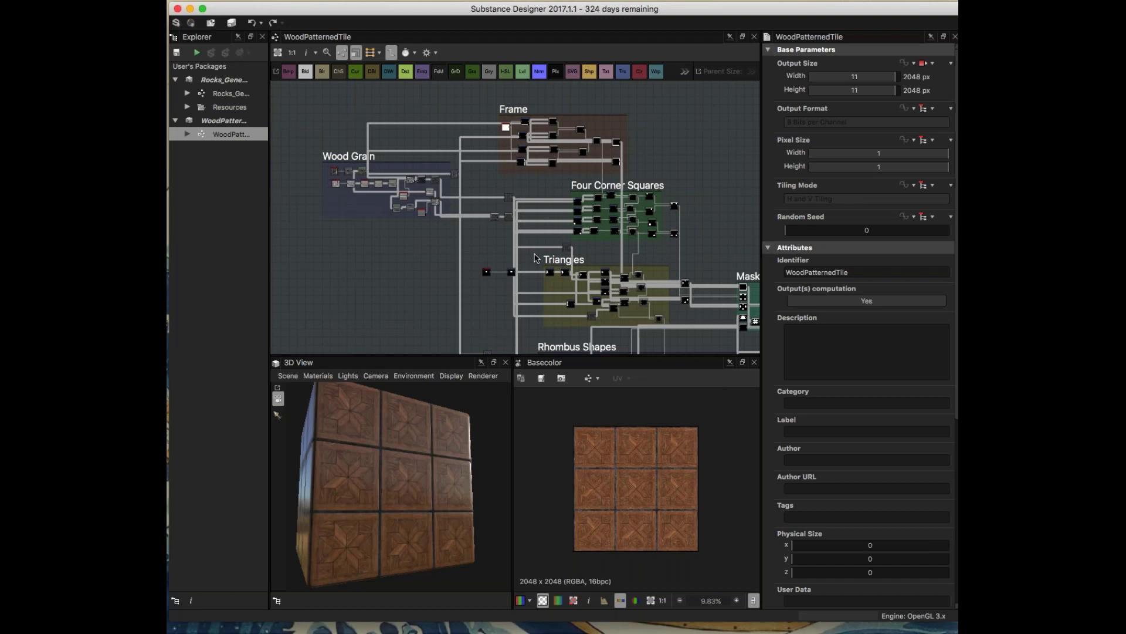
{"action": "scroll", "coordinate": [490, 267], "scroll_direction": "up", "scroll_amount": 8}
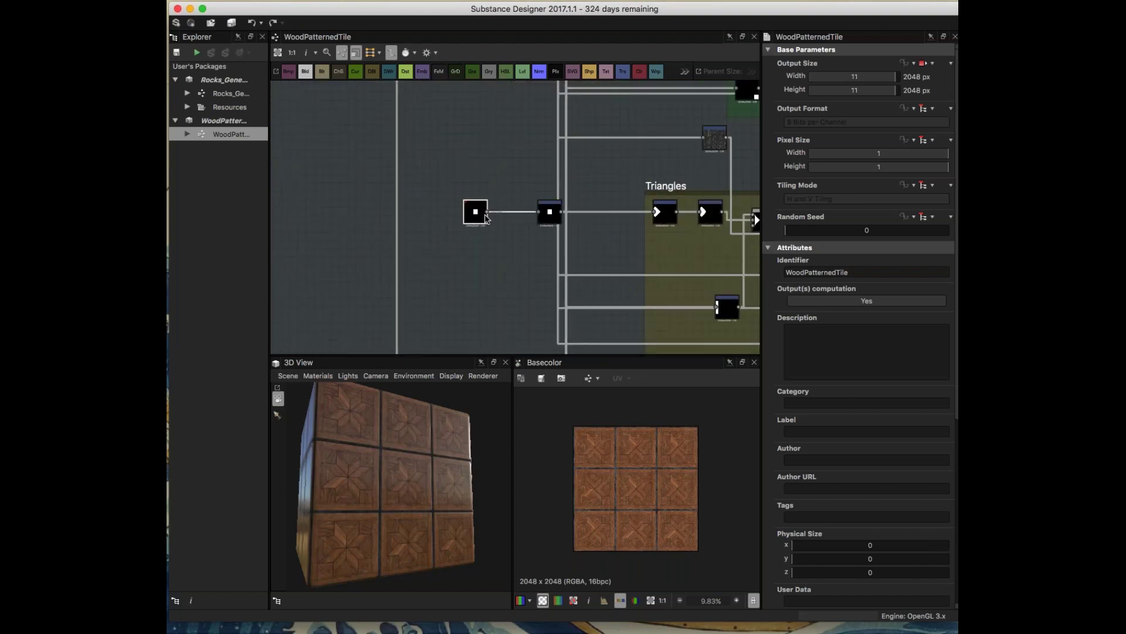
{"action": "double_click", "coordinate": [486, 218]}
{"action": "double_click", "coordinate": [552, 218]}
{"action": "middle_click_drag", "start_coordinate": [681, 216], "coordinate": [538, 206]}
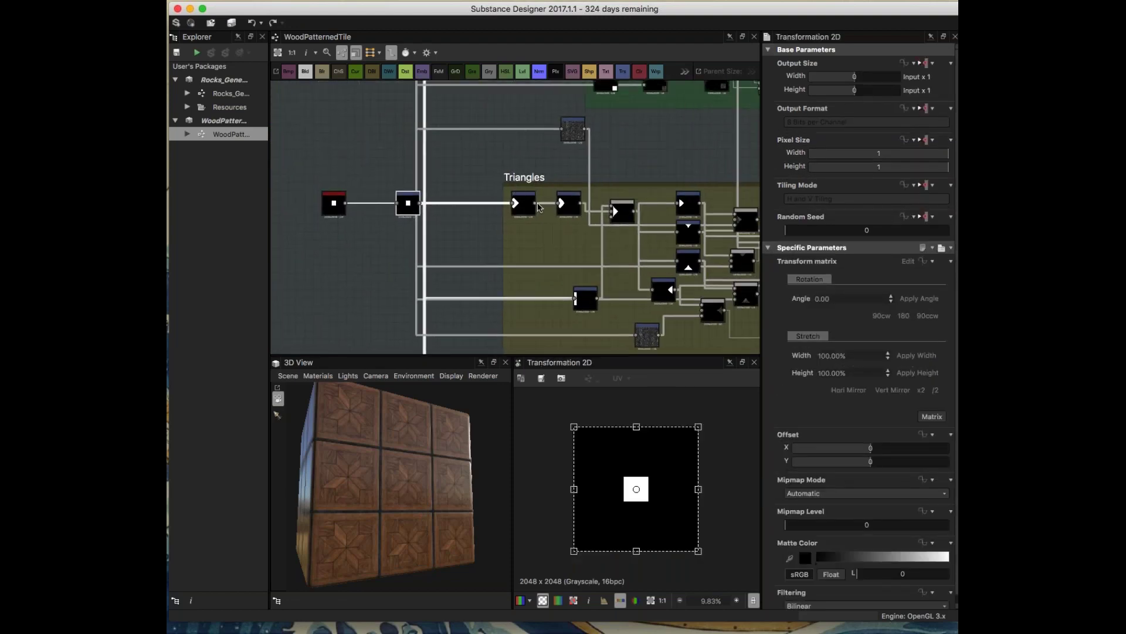
{"action": "double_click", "coordinate": [524, 207]}
{"action": "double_click", "coordinate": [566, 207]}
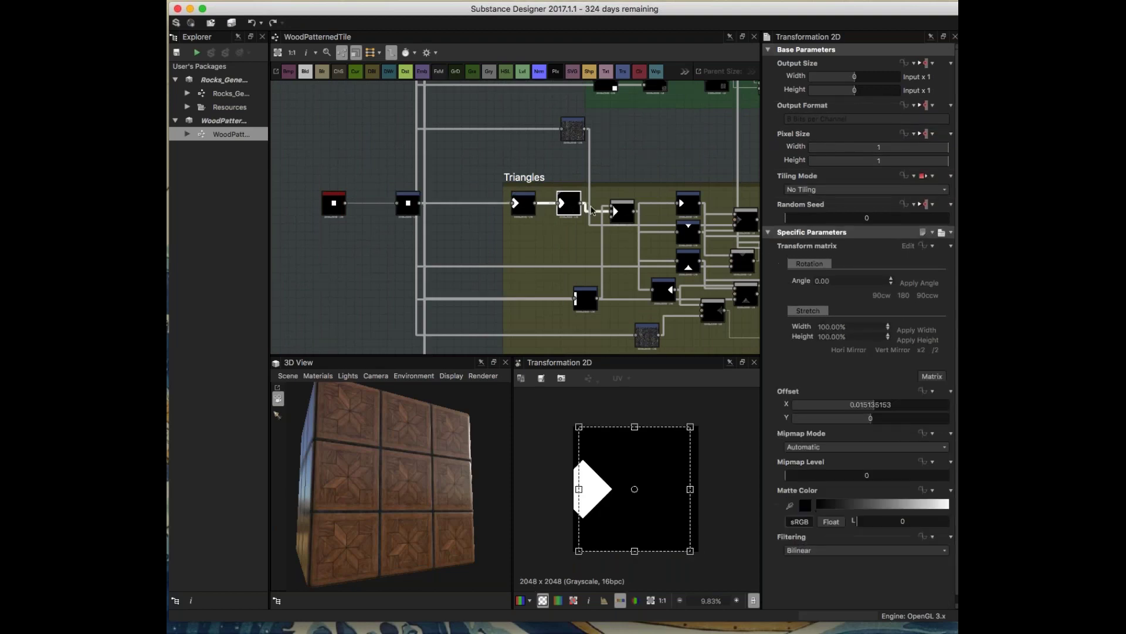
{"action": "double_click", "coordinate": [619, 215]}
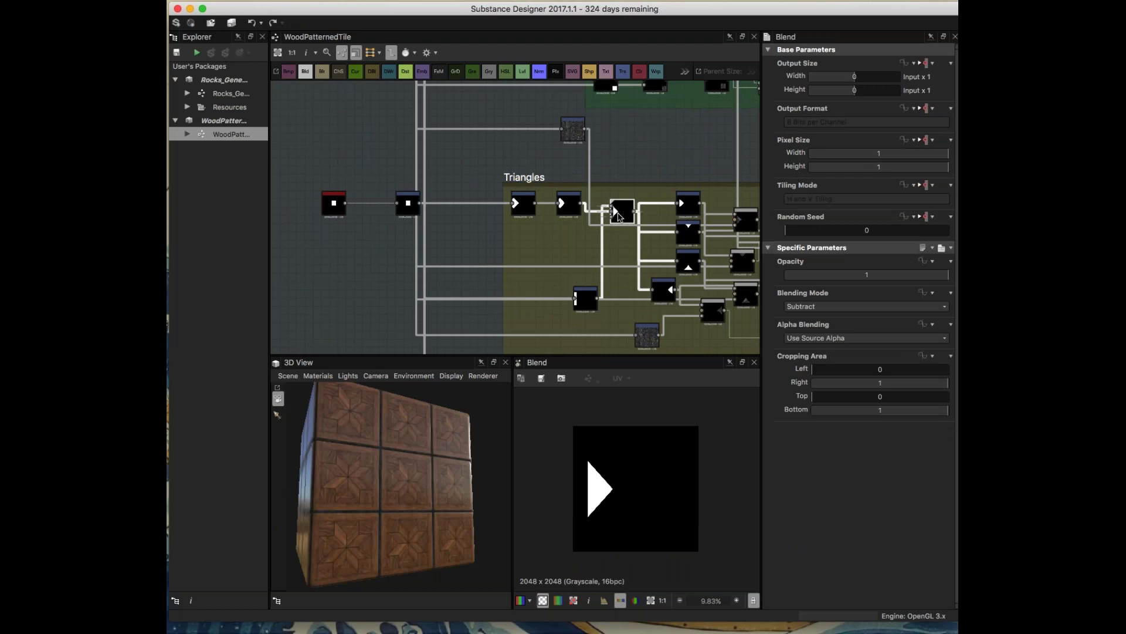
{"action": "scroll", "coordinate": [571, 224], "scroll_direction": "down", "scroll_amount": 5}
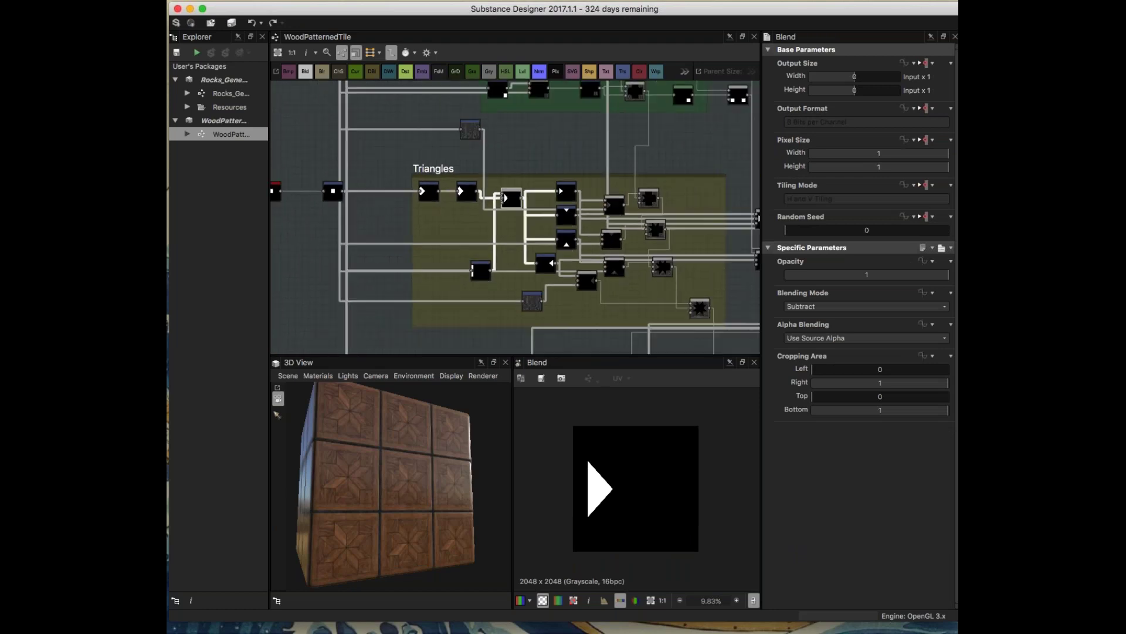
- Add a Shape node in an empty area of the WoodPatternedTile graph, away from the Wood Grain group
{"action": "middle_click_drag", "start_coordinate": [273, 214], "coordinate": [445, 213]}
{"action": "key", "text": "space"}
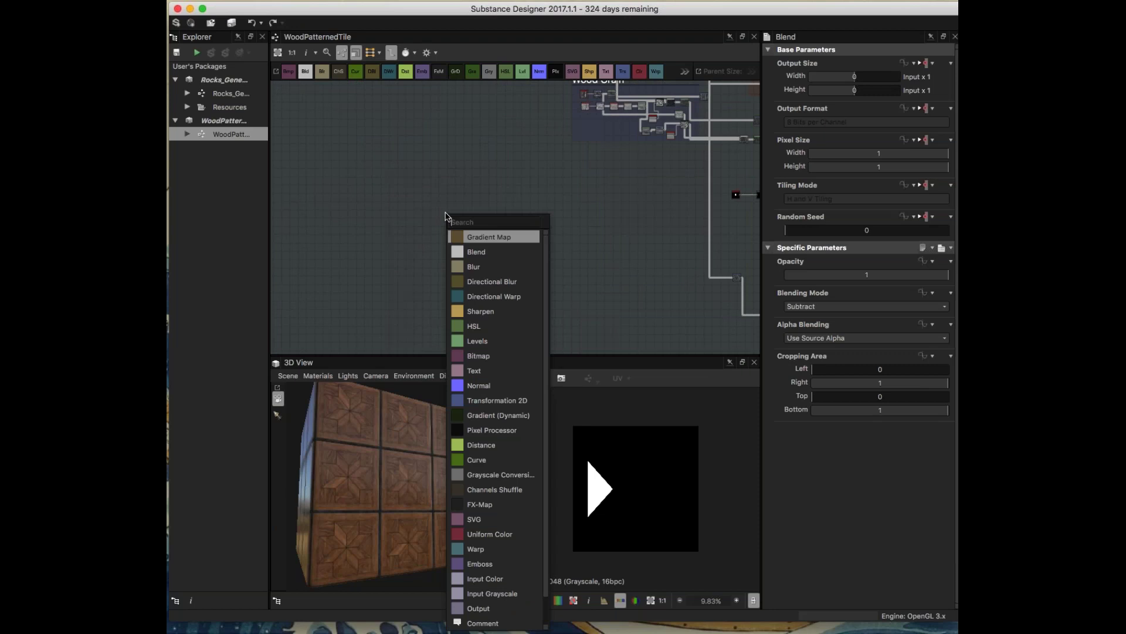
{"action": "type", "text": "sha"}
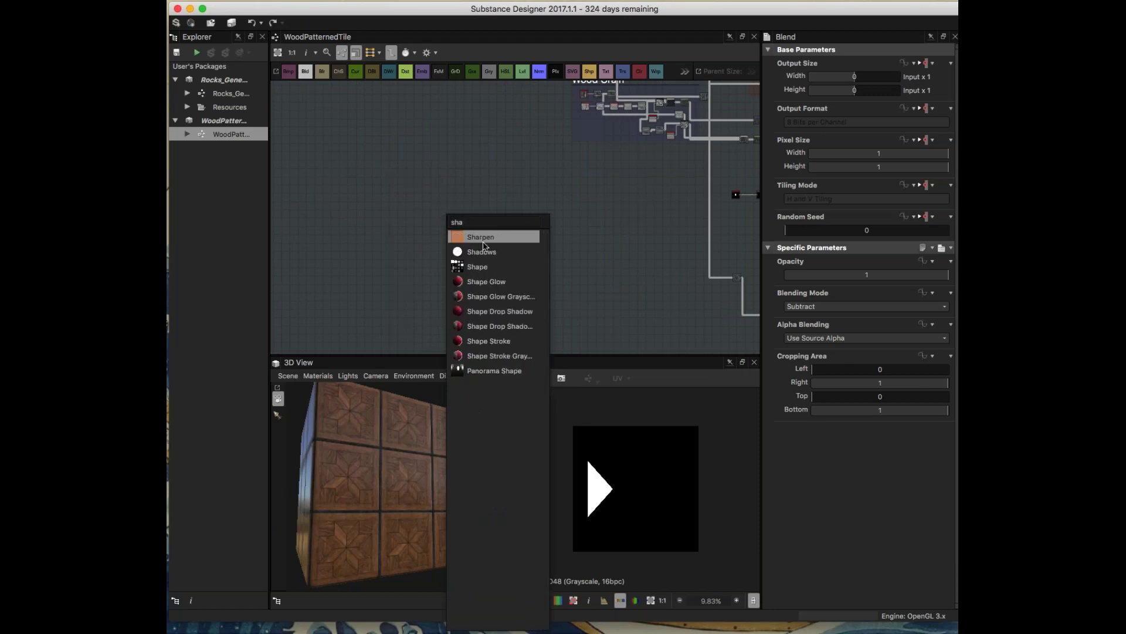
{"action": "left_click", "coordinate": [480, 266]}
{"action": "left_click_drag", "start_coordinate": [381, 186], "coordinate": [552, 226]}
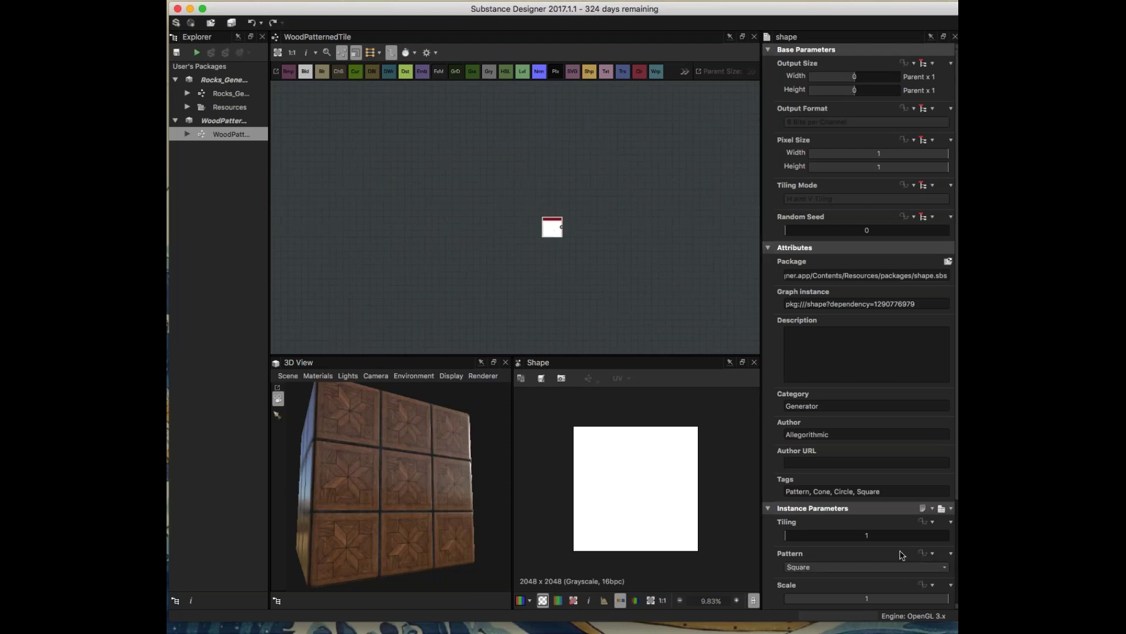
- Add a Transformation 2D node fed by the new square Shape node
{"action": "scroll", "coordinate": [902, 555], "scroll_direction": "down", "scroll_amount": 1}
{"action": "key", "text": "space"}
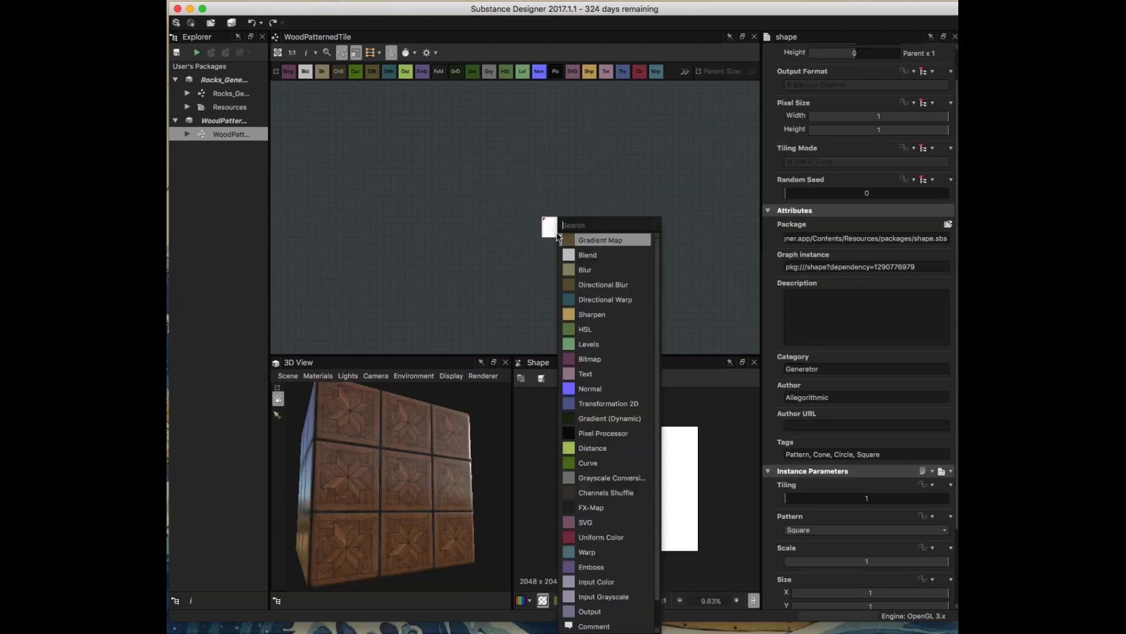
{"action": "type", "text": "tr"}
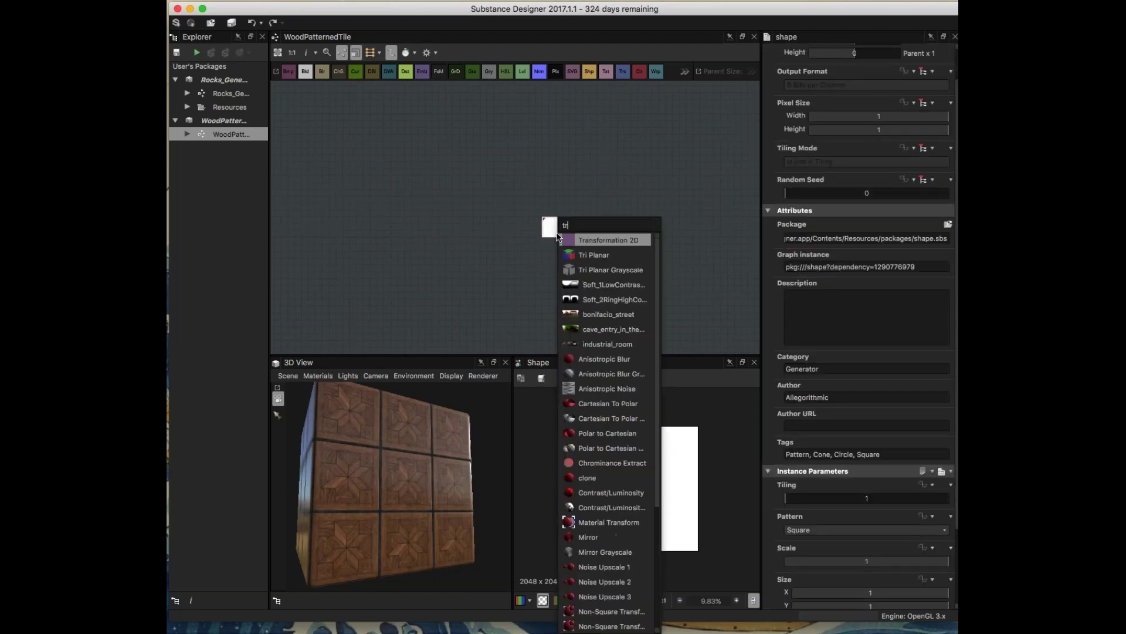
{"action": "left_click", "coordinate": [608, 239]}
{"action": "scroll", "coordinate": [609, 235], "scroll_direction": "up", "scroll_amount": 5}
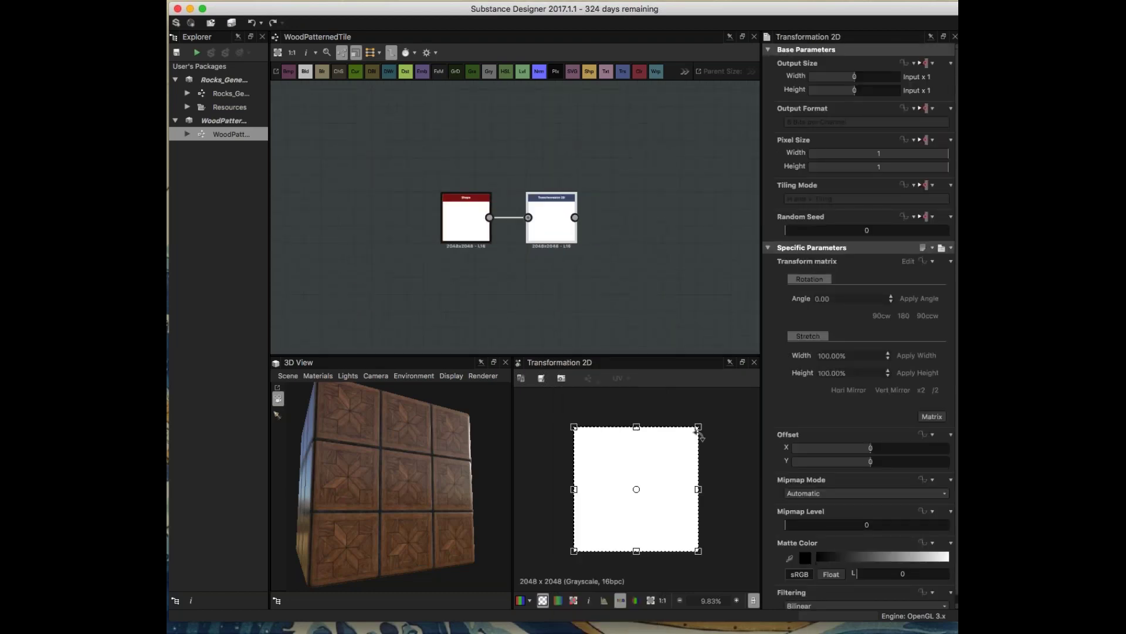
- Shrink the square slightly inward in its Transformation 2D and set that node's Tiling Mode to Absolute with No Tiling
{"action": "left_click_drag", "start_coordinate": [698, 429], "coordinate": [691, 430]}
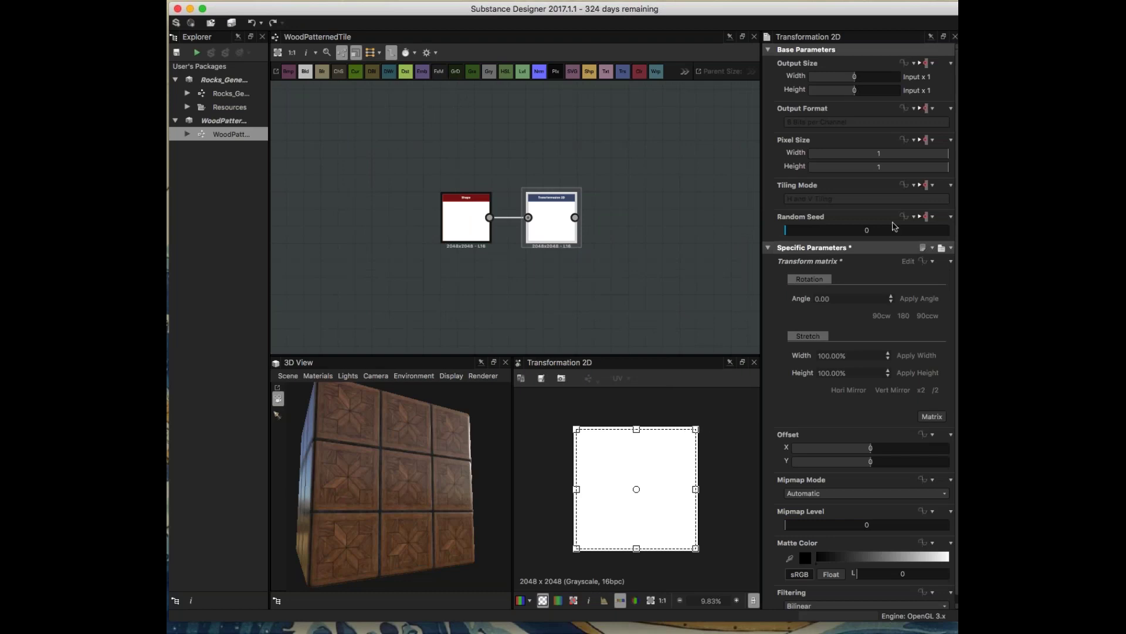
{"action": "left_click", "coordinate": [927, 186]}
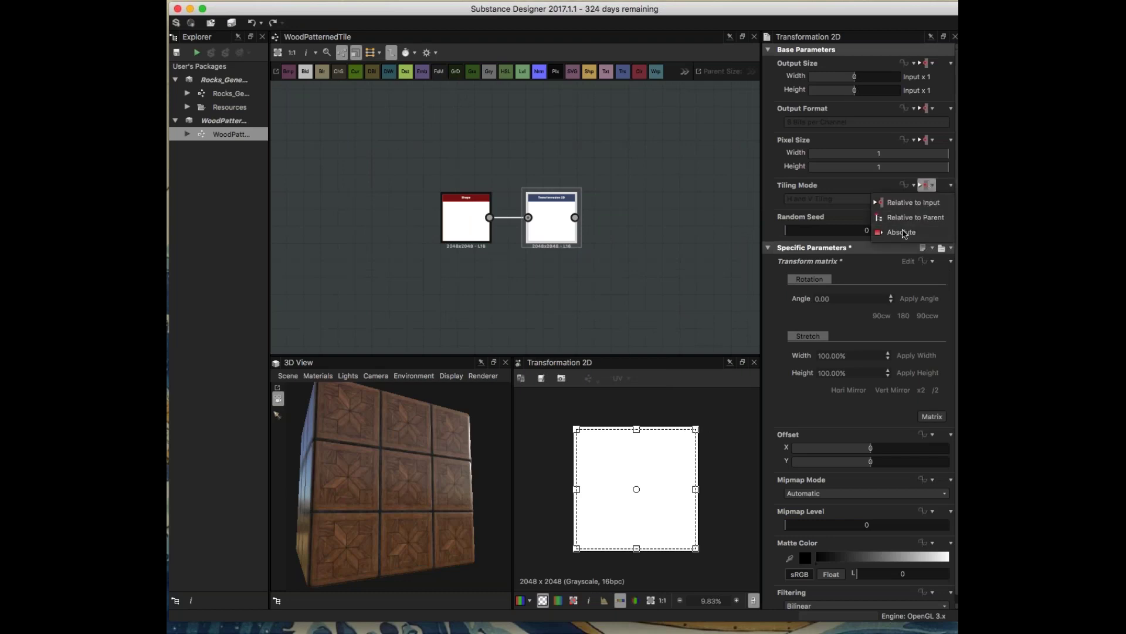
{"action": "left_click", "coordinate": [902, 232]}
{"action": "left_click", "coordinate": [824, 199]}
{"action": "left_click", "coordinate": [822, 177]}
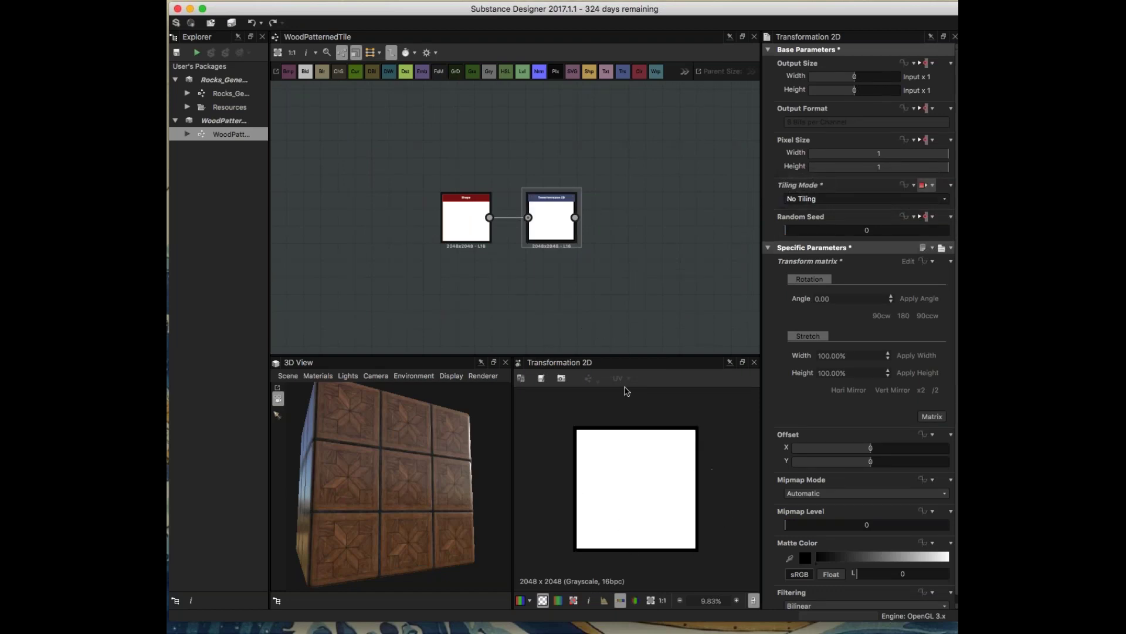
- Add a second Shape node above the square Shape and set its Pattern to Disc
{"action": "left_click", "coordinate": [554, 230]}
{"action": "key", "text": "space"}
{"action": "type", "text": "sh"}
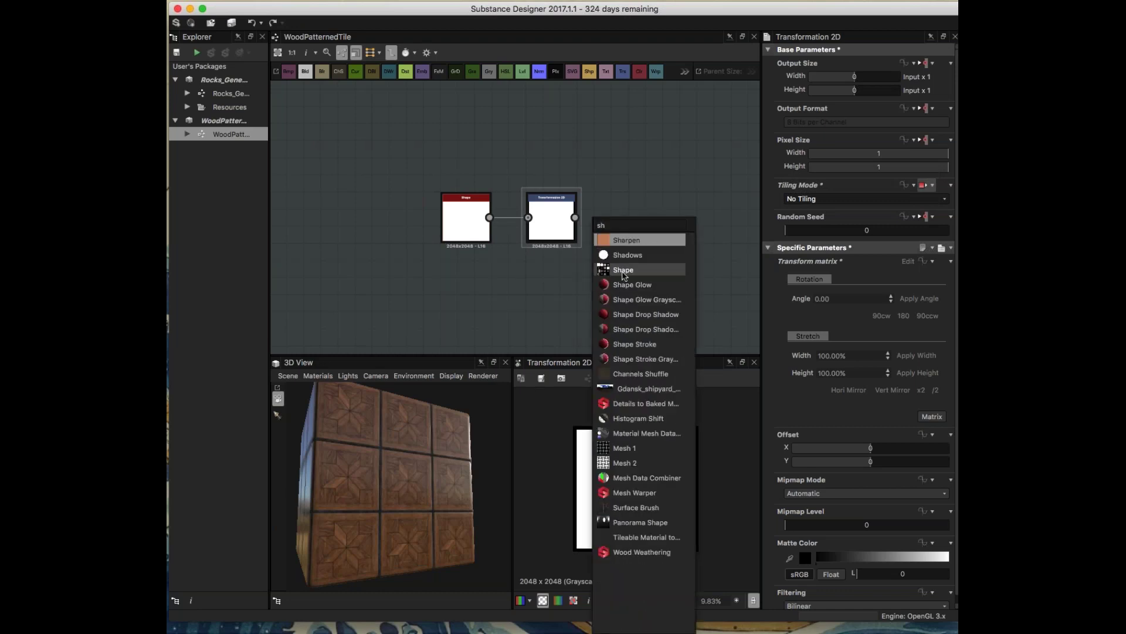
{"action": "left_click", "coordinate": [623, 270]}
{"action": "left_click_drag", "start_coordinate": [612, 304], "coordinate": [516, 118]}
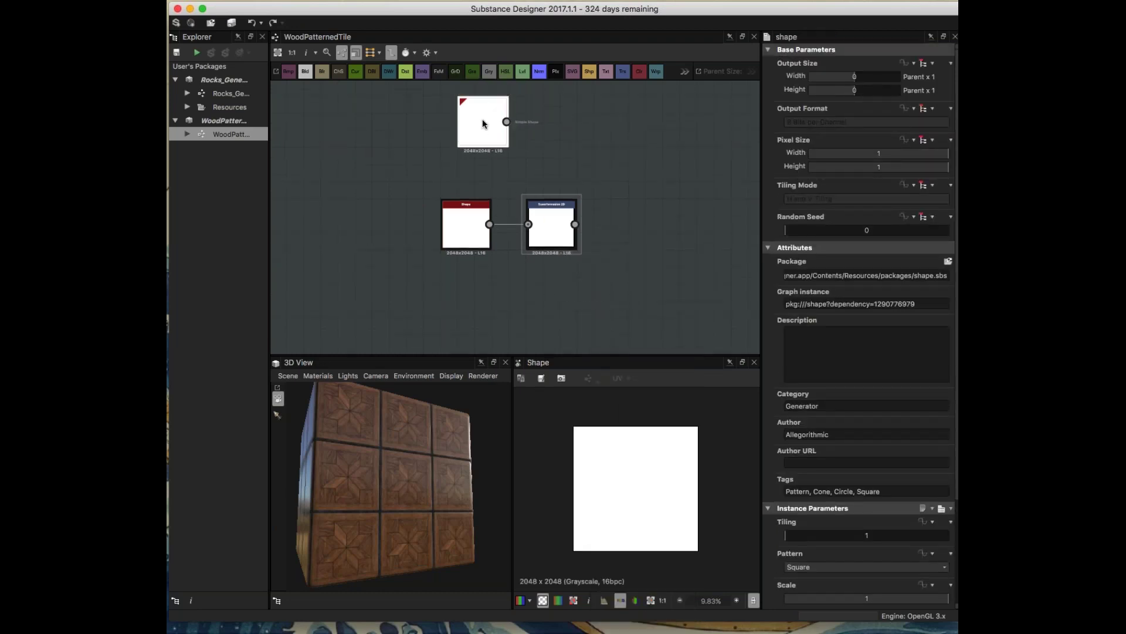
{"action": "left_click", "coordinate": [817, 566]}
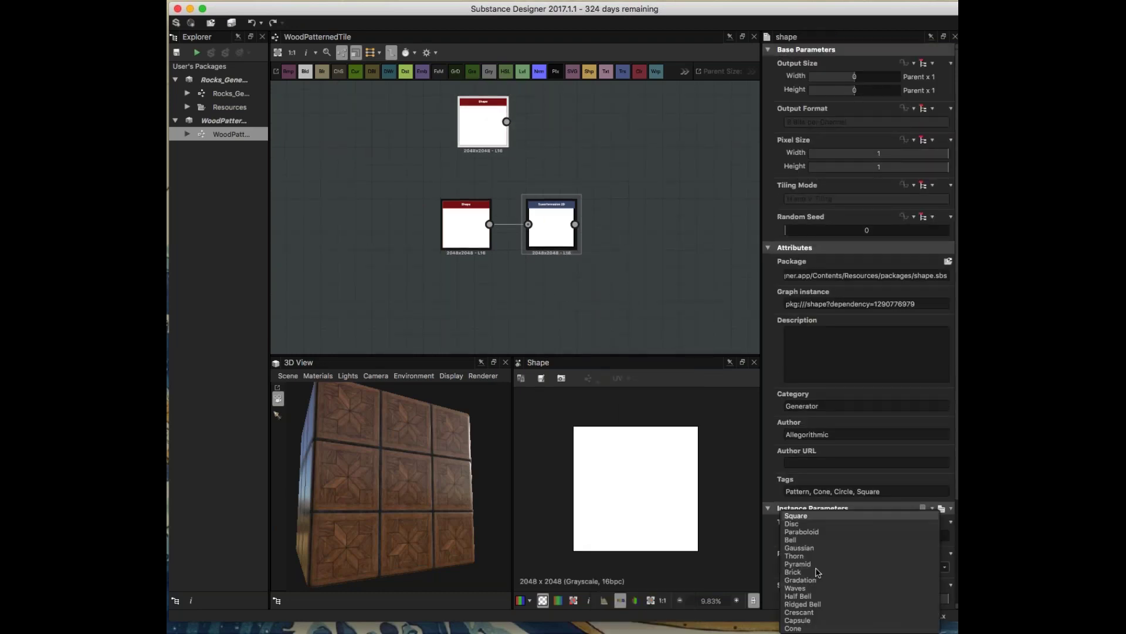
{"action": "left_click", "coordinate": [809, 524]}
- Add a Transformation 2D node fed by the disc Shape and scale the disc down around its center
{"action": "middle_click_drag", "start_coordinate": [646, 237], "coordinate": [717, 262]}
{"action": "left_click", "coordinate": [558, 158]}
{"action": "key", "text": "space"}
{"action": "type", "text": "tr"}
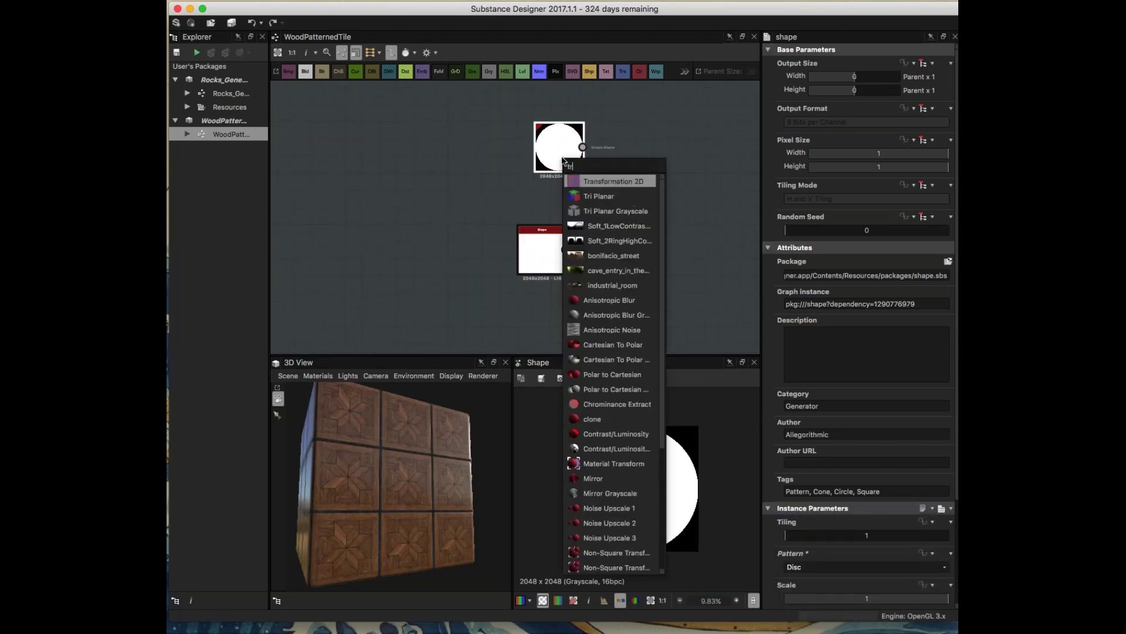
{"action": "left_click", "coordinate": [631, 183]}
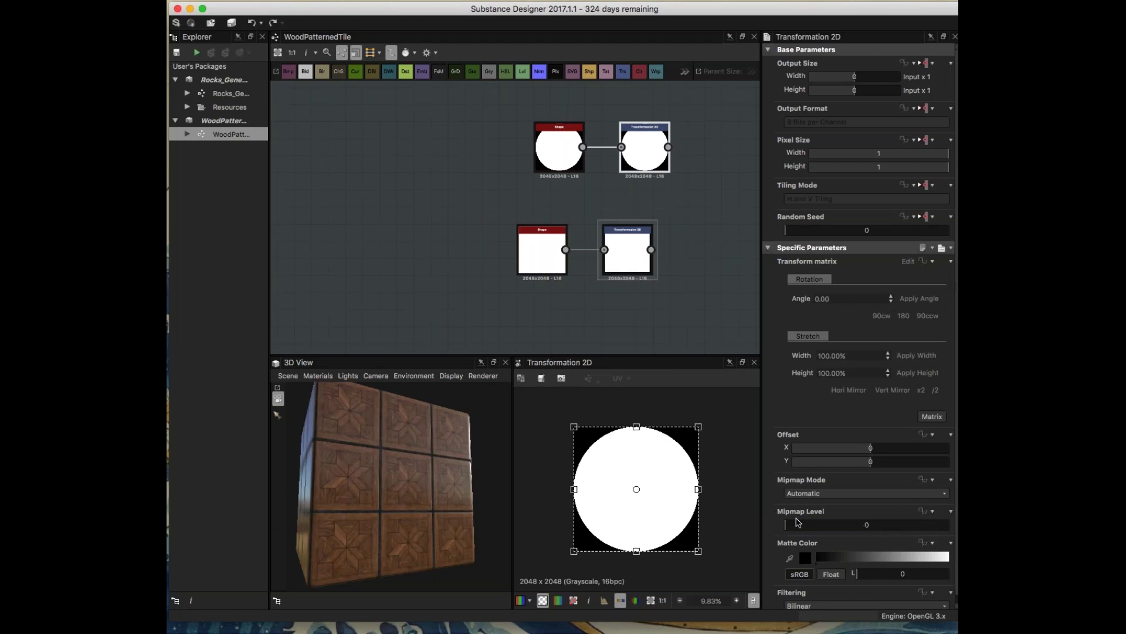
{"action": "left_click_drag", "start_coordinate": [698, 426], "coordinate": [683, 442]}
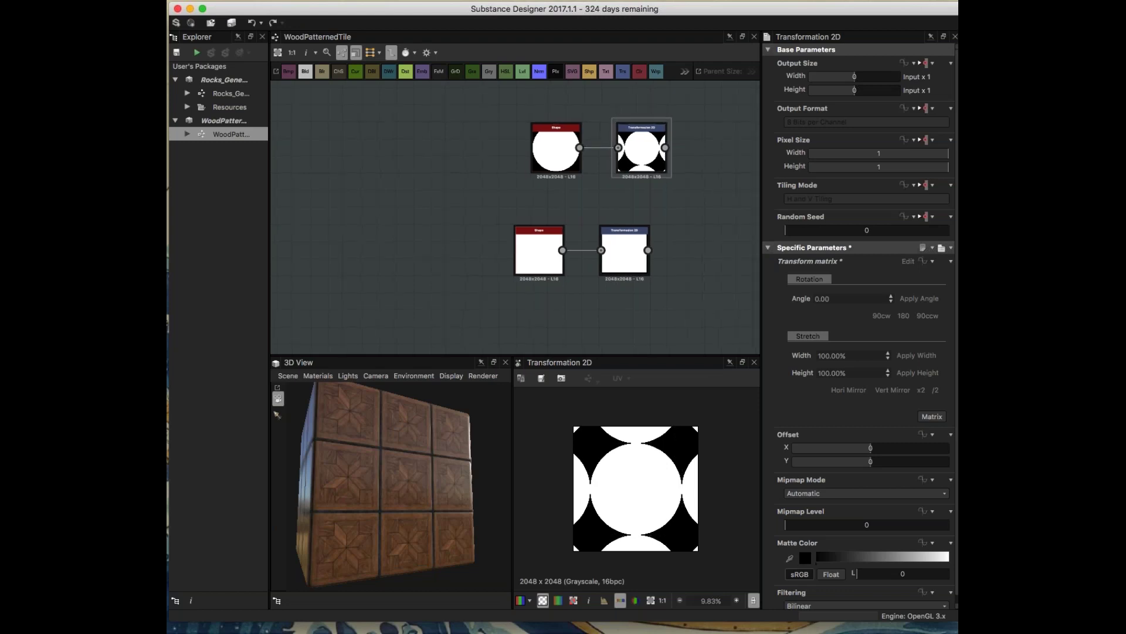
- Add a Blend node to the right of the two Transformation 2D nodes
{"action": "middle_click_drag", "start_coordinate": [757, 235], "coordinate": [673, 238]}
{"action": "key", "text": "space"}
{"action": "type", "text": "ble"}
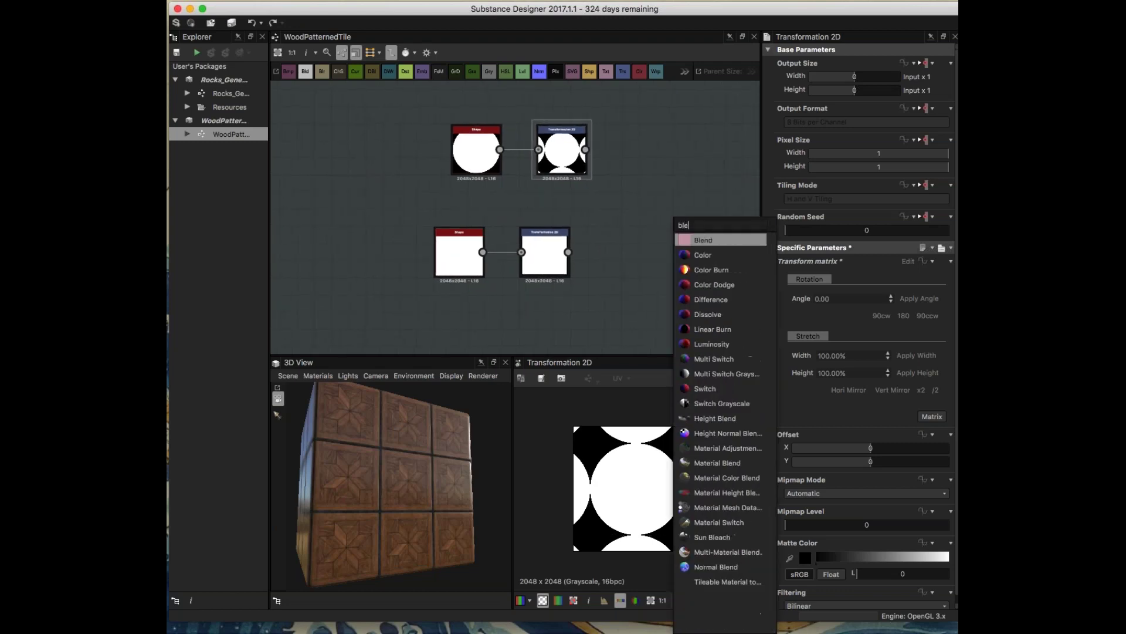
{"action": "left_click", "coordinate": [702, 241]}
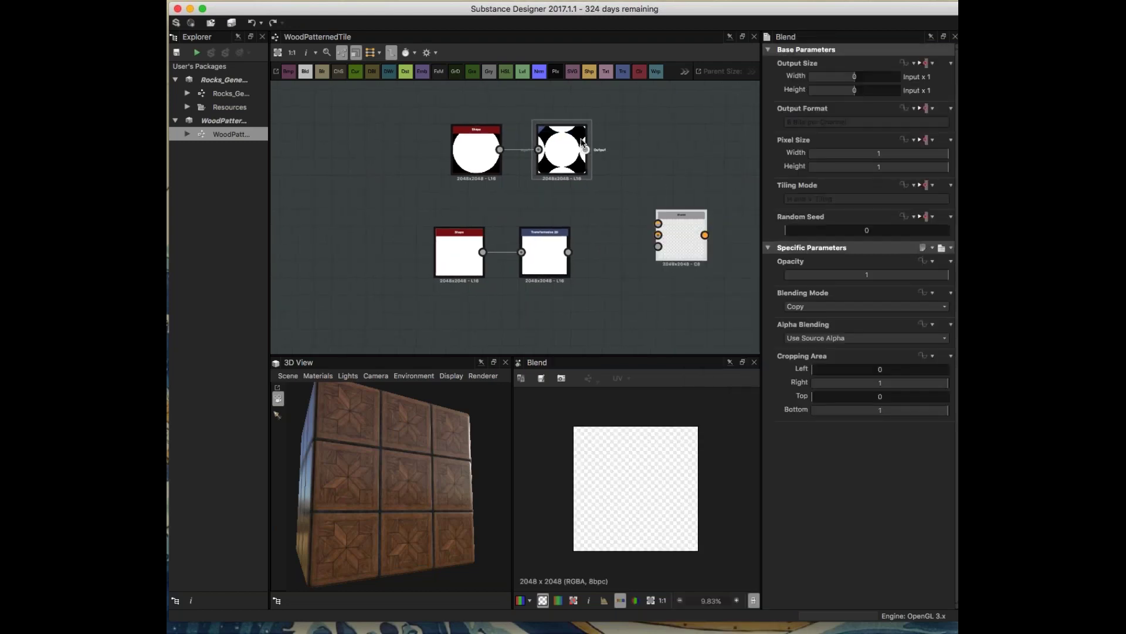
- Set the Tiling Mode of the disc's Transformation 2D to Absolute with No Tiling
{"action": "left_click", "coordinate": [544, 254]}
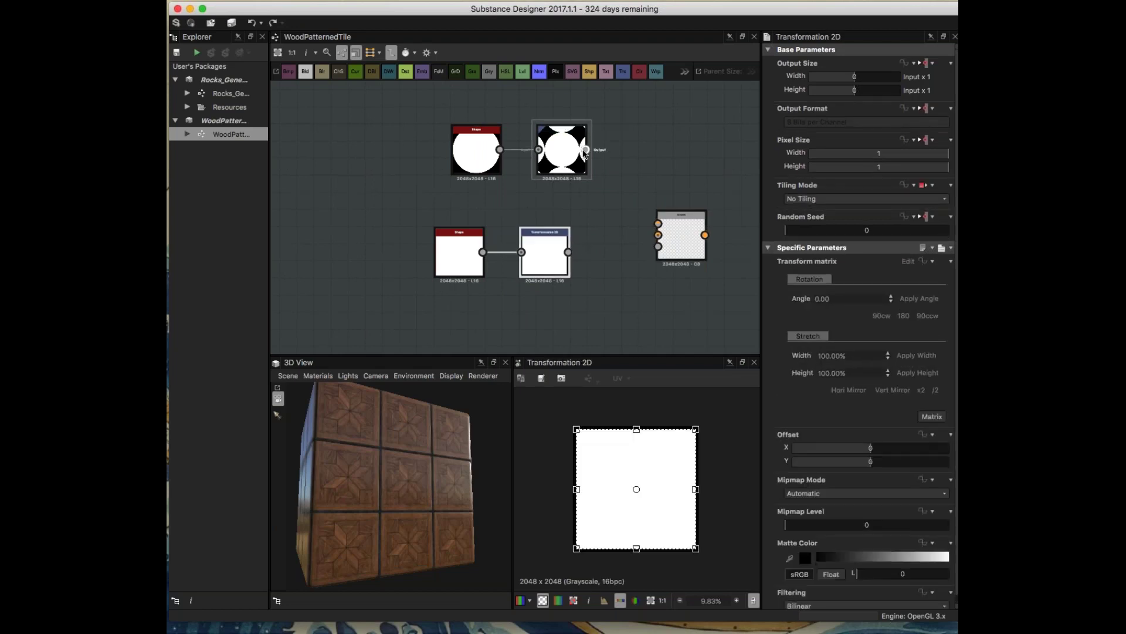
{"action": "left_click", "coordinate": [578, 156]}
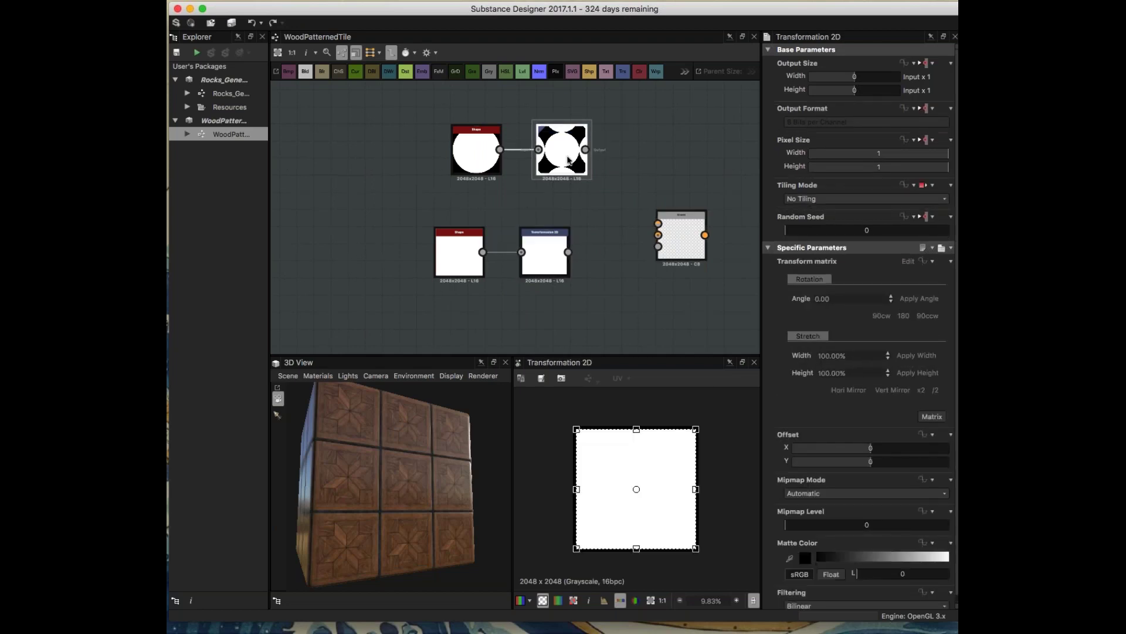
{"action": "left_click", "coordinate": [927, 185]}
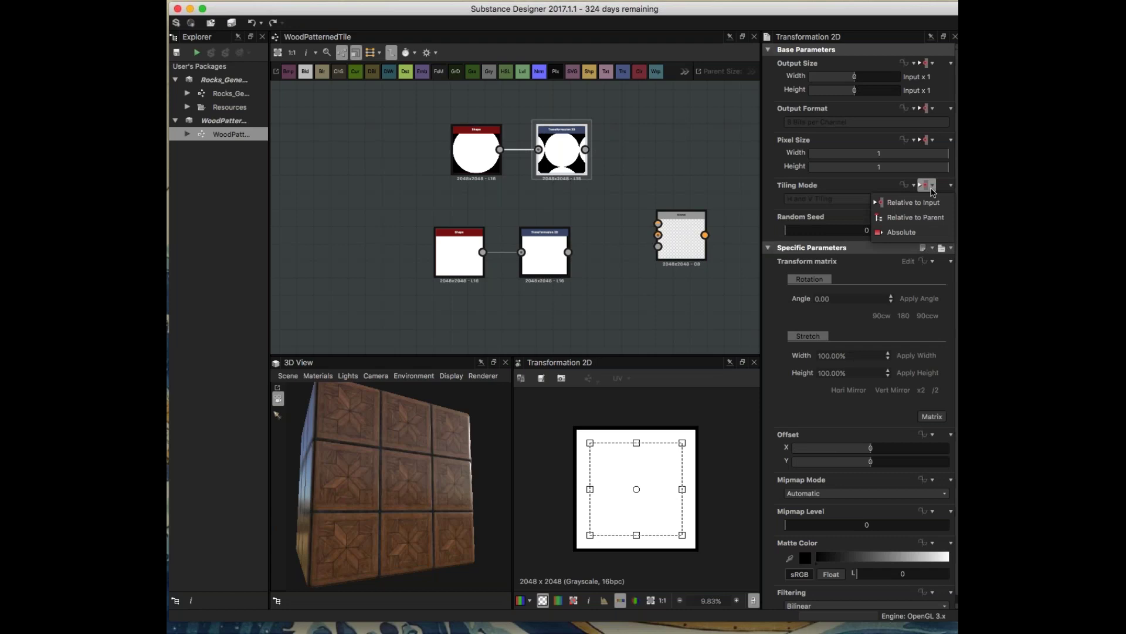
{"action": "left_click", "coordinate": [914, 234]}
{"action": "left_click", "coordinate": [862, 199]}
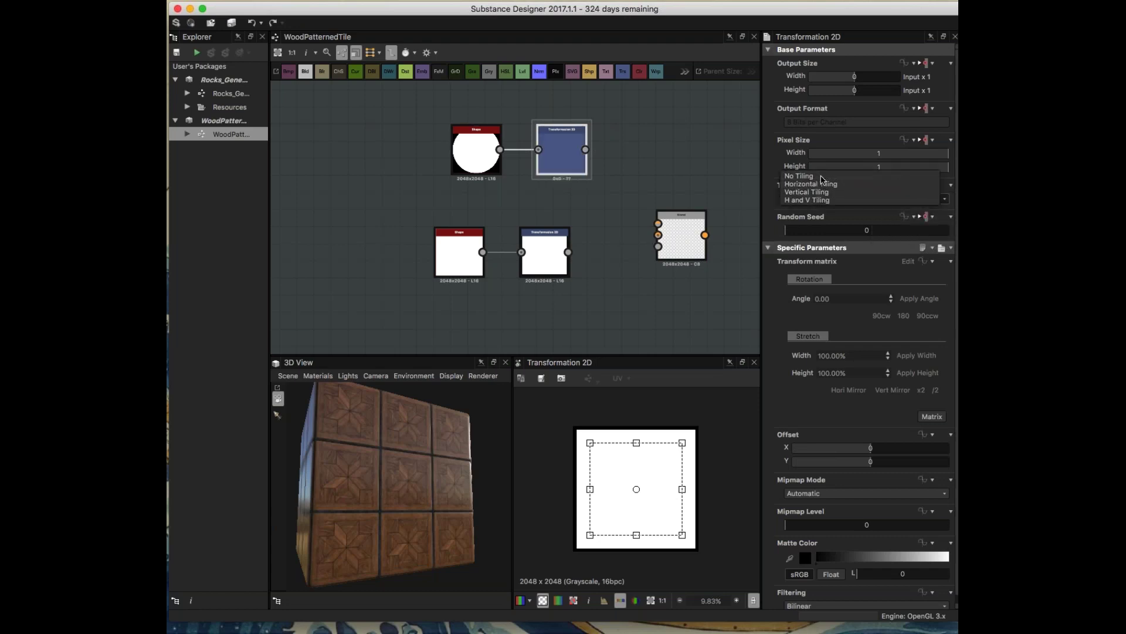
{"action": "left_click", "coordinate": [806, 172]}
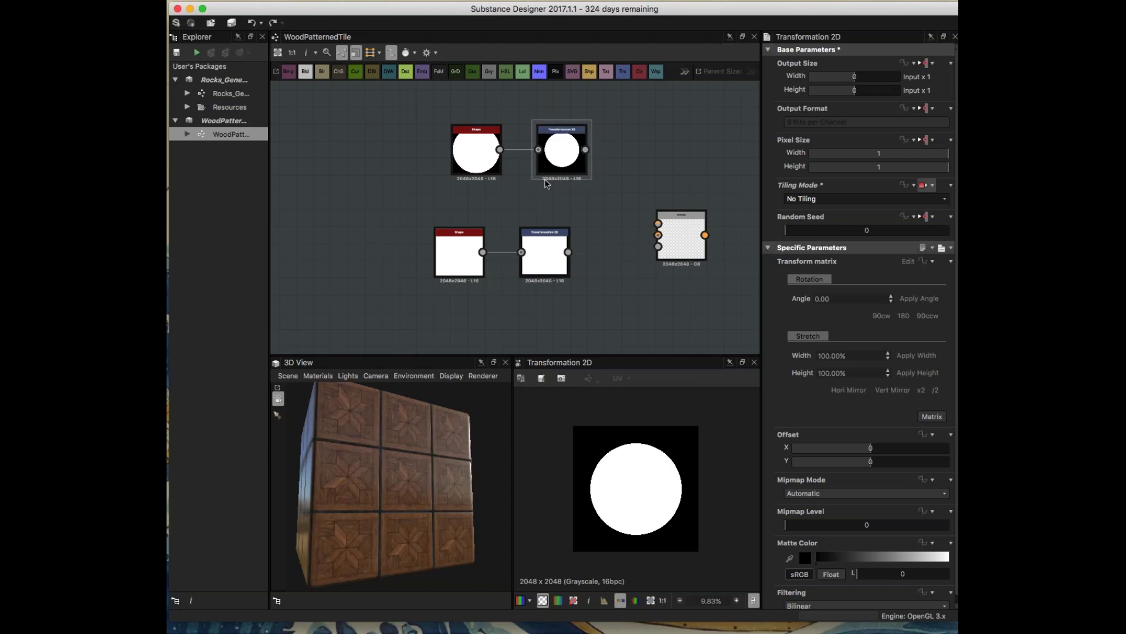
- Connect the disc transform as the Blend's foreground and the square transform as its background, with Blending Mode Subtract
{"action": "left_click_drag", "start_coordinate": [586, 149], "coordinate": [659, 224]}
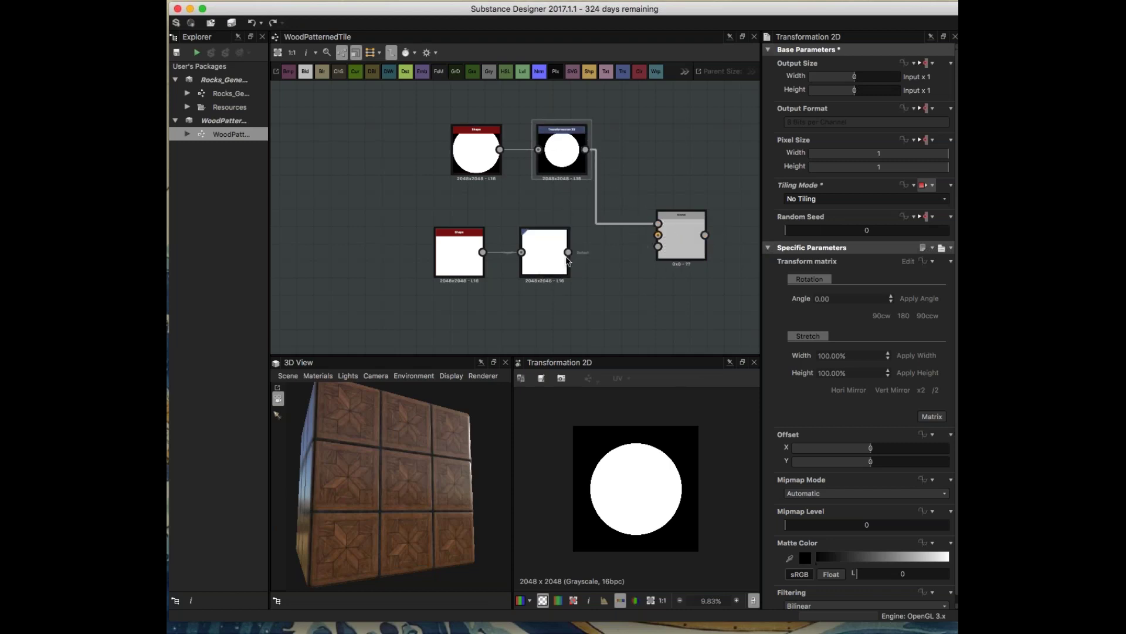
{"action": "left_click_drag", "start_coordinate": [569, 253], "coordinate": [658, 235]}
{"action": "left_click", "coordinate": [693, 237]}
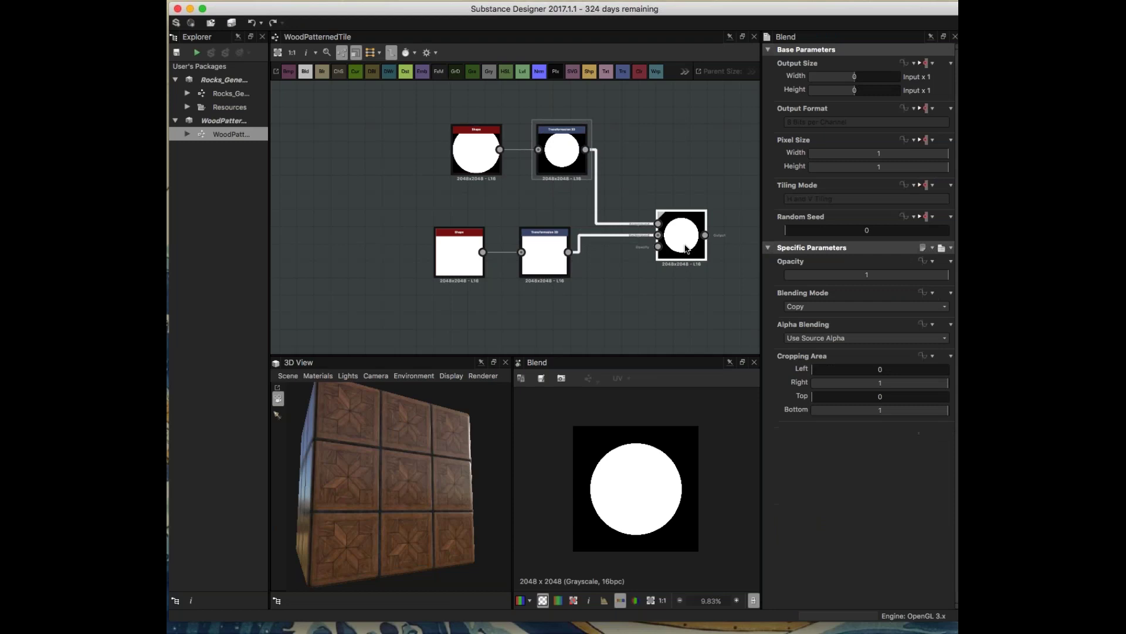
{"action": "left_click", "coordinate": [808, 305]}
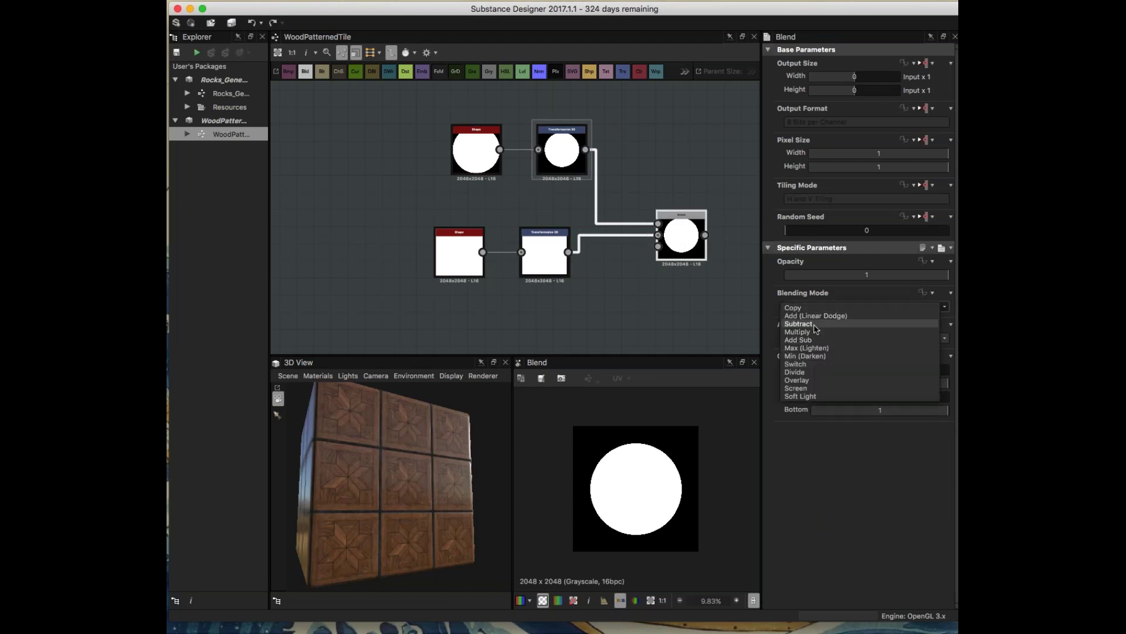
{"action": "left_click", "coordinate": [799, 324]}
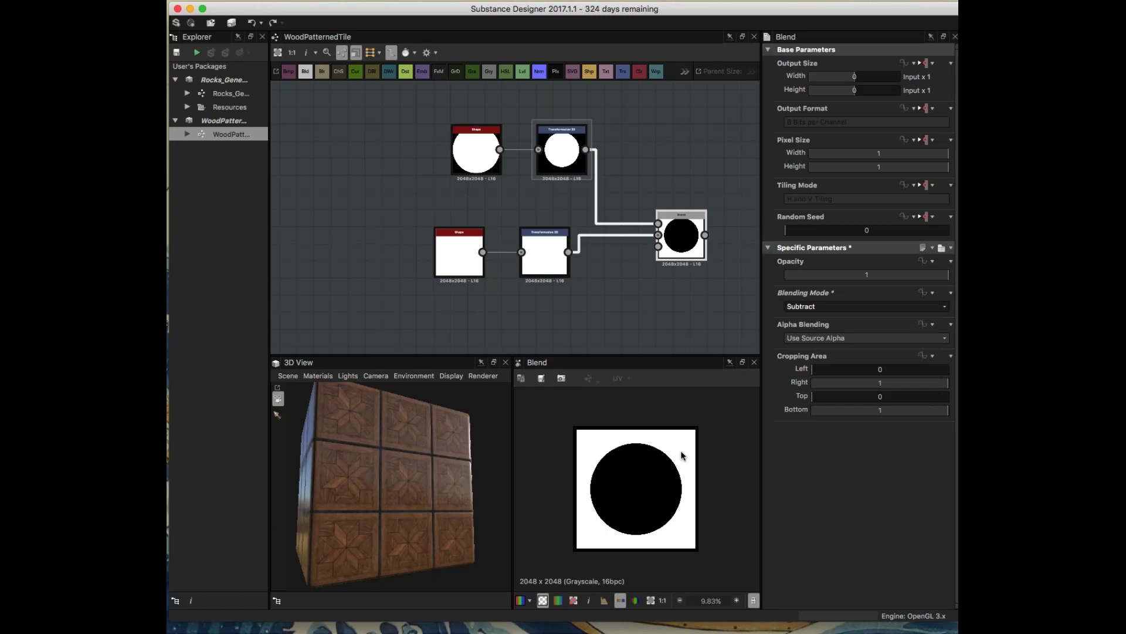
- Examine the layout of the Rhombus Shapes and Triangles groups and their links to the Mask group
{"action": "scroll", "coordinate": [531, 253], "scroll_direction": "down", "scroll_amount": 3}
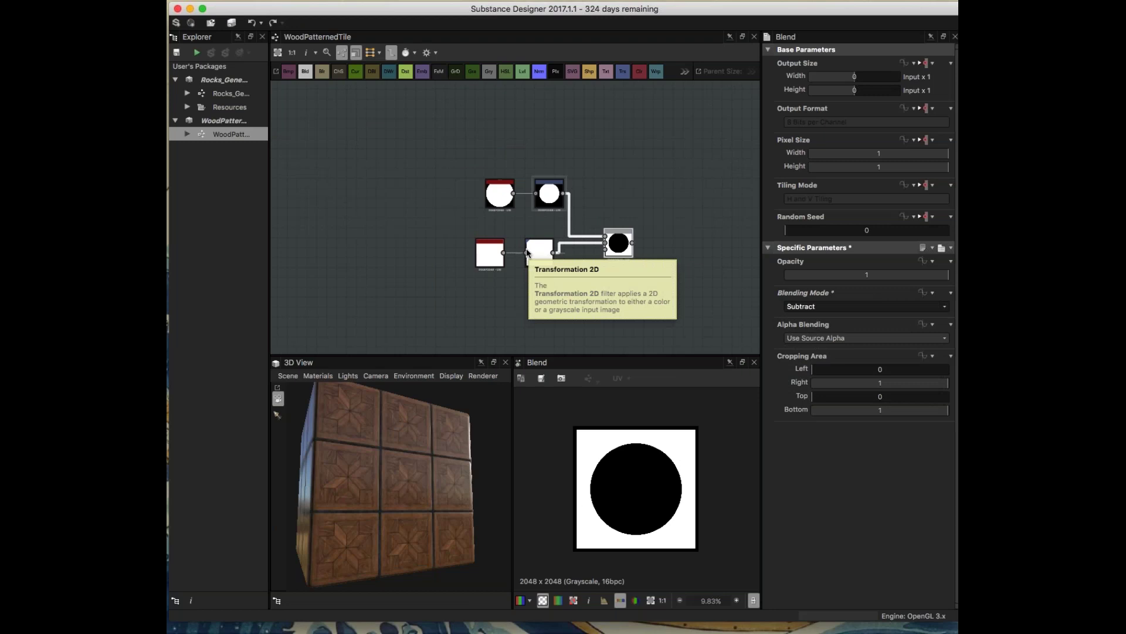
{"action": "scroll", "coordinate": [527, 252], "scroll_direction": "down", "scroll_amount": 3}
{"action": "middle_click_drag", "start_coordinate": [667, 171], "coordinate": [386, 238]}
{"action": "scroll", "coordinate": [385, 239], "scroll_direction": "down", "scroll_amount": 3}
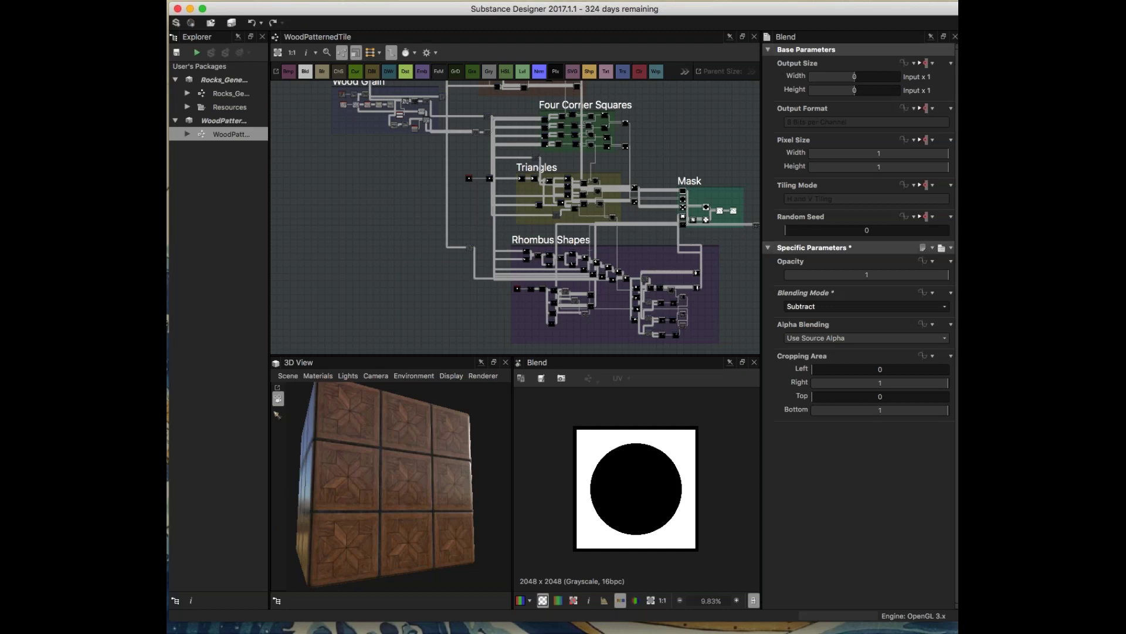
{"action": "scroll", "coordinate": [529, 225], "scroll_direction": "up", "scroll_amount": 4}
{"action": "middle_click_drag", "start_coordinate": [569, 289], "coordinate": [528, 201]}
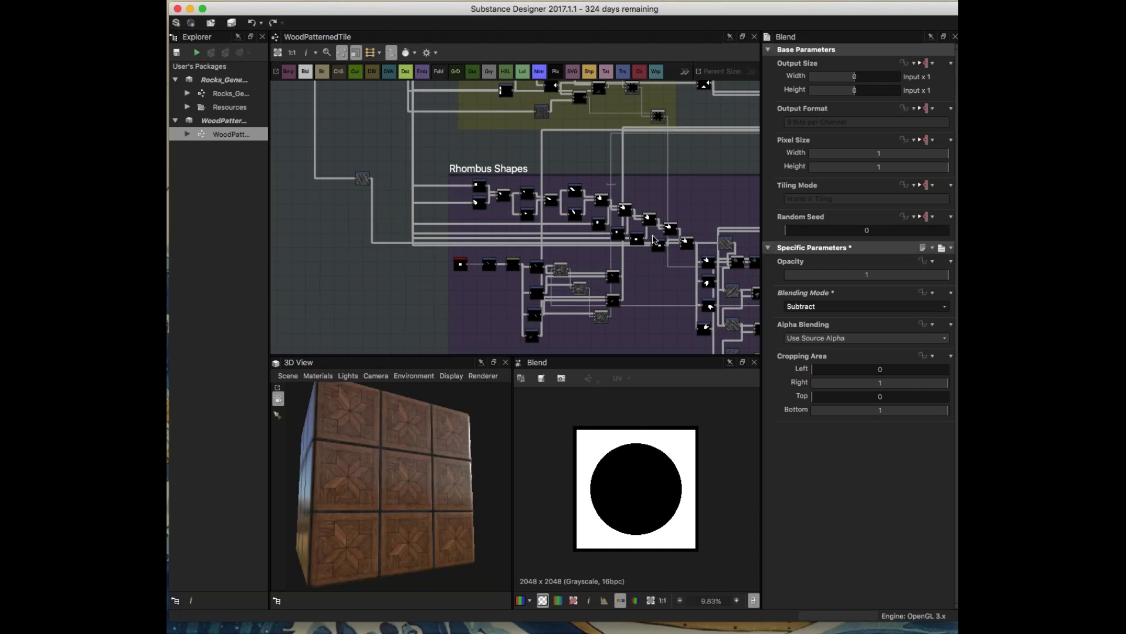
{"action": "scroll", "coordinate": [654, 239], "scroll_direction": "down", "scroll_amount": 5}
{"action": "scroll", "coordinate": [657, 203], "scroll_direction": "up", "scroll_amount": 4}
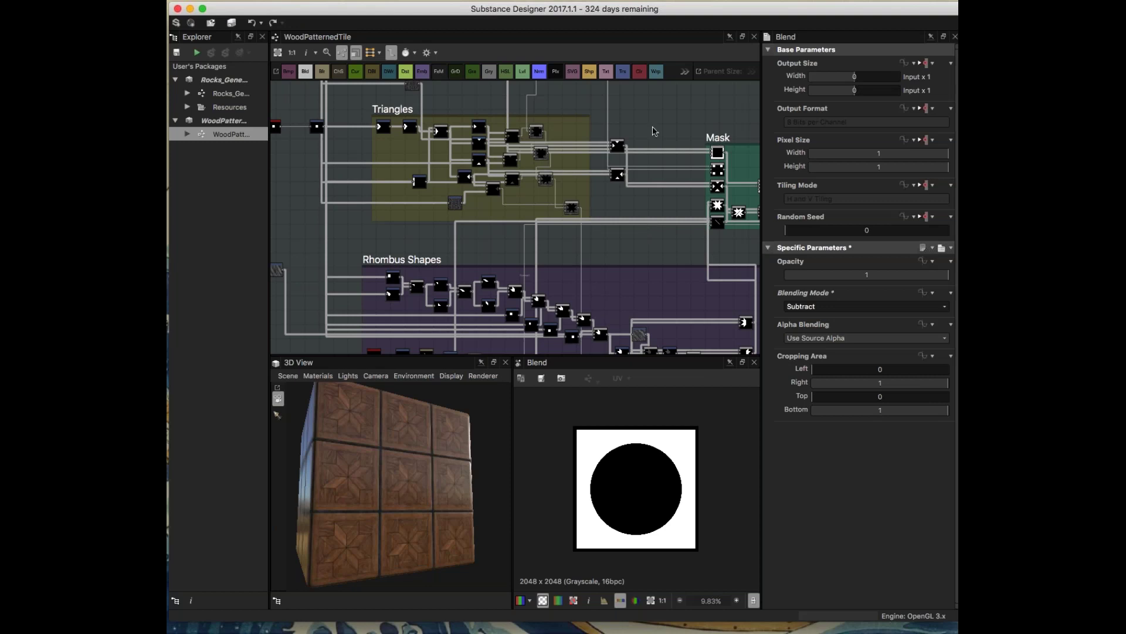
{"action": "scroll", "coordinate": [610, 222], "scroll_direction": "up", "scroll_amount": 3}
{"action": "scroll", "coordinate": [608, 222], "scroll_direction": "up", "scroll_amount": 2}
- Preview the Mask group's Blend nodes, including the triangles, the star and the corner squares
{"action": "double_click", "coordinate": [620, 147]}
{"action": "scroll", "coordinate": [620, 146], "scroll_direction": "up", "scroll_amount": 2}
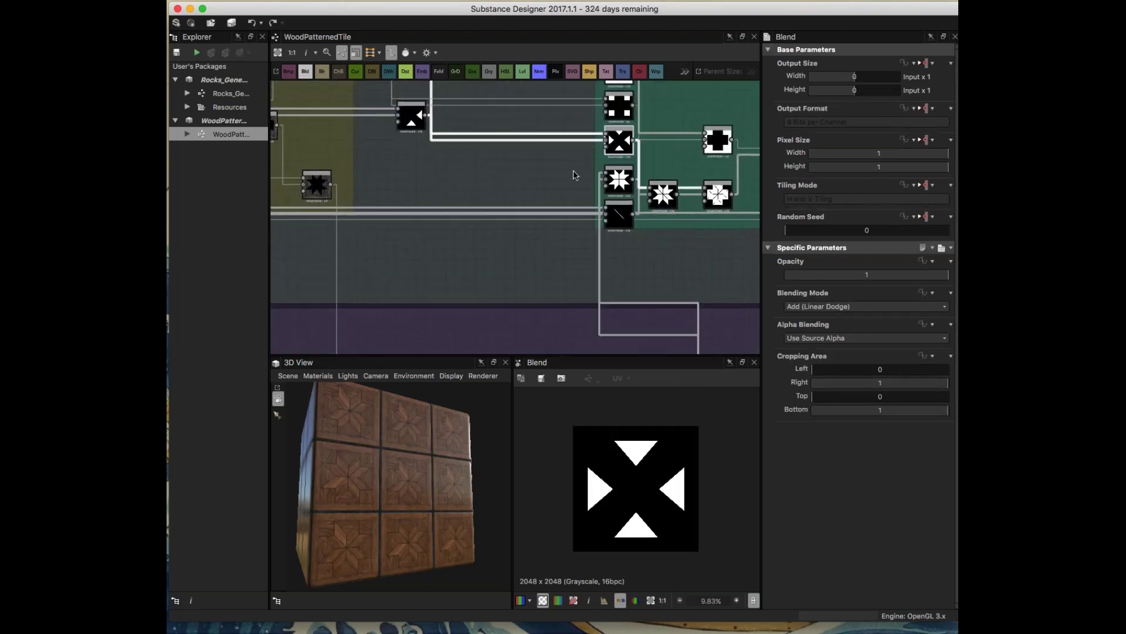
{"action": "middle_click_drag", "start_coordinate": [621, 147], "coordinate": [561, 177]}
{"action": "double_click", "coordinate": [642, 230]}
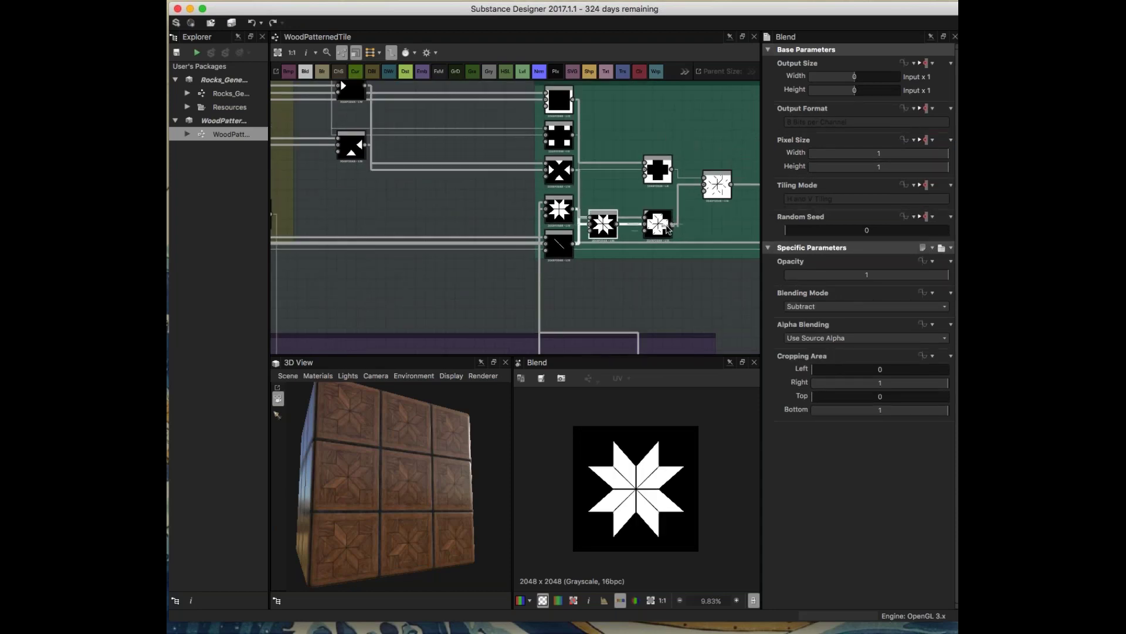
{"action": "double_click", "coordinate": [658, 173]}
{"action": "double_click", "coordinate": [658, 169]}
{"action": "double_click", "coordinate": [559, 170]}
{"action": "double_click", "coordinate": [559, 137]}
- Review the Rhombus Shapes group and the 3D cube from another angle, and preview the star Blend in the Mask group
{"action": "scroll", "coordinate": [522, 282], "scroll_direction": "down", "scroll_amount": 2}
{"action": "scroll", "coordinate": [522, 281], "scroll_direction": "down", "scroll_amount": 4}
{"action": "scroll", "coordinate": [521, 282], "scroll_direction": "left", "scroll_amount": 5}
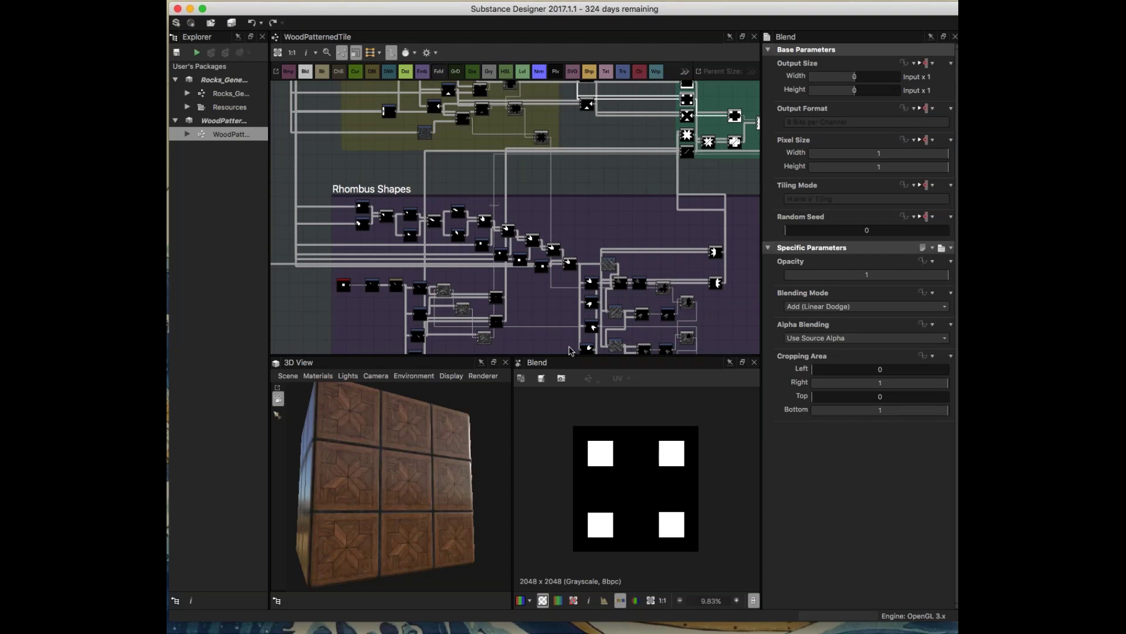
{"action": "left_click_drag", "start_coordinate": [387, 518], "coordinate": [411, 522]}
{"action": "scroll", "coordinate": [563, 199], "scroll_direction": "down", "scroll_amount": 1}
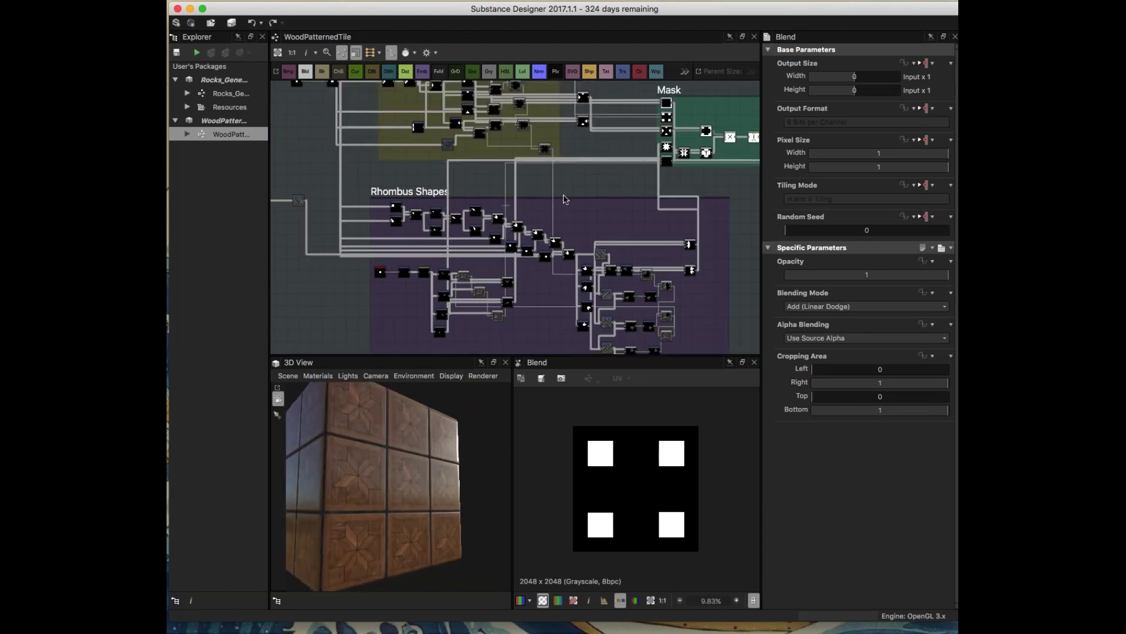
{"action": "middle_click_drag", "start_coordinate": [668, 153], "coordinate": [629, 167]}
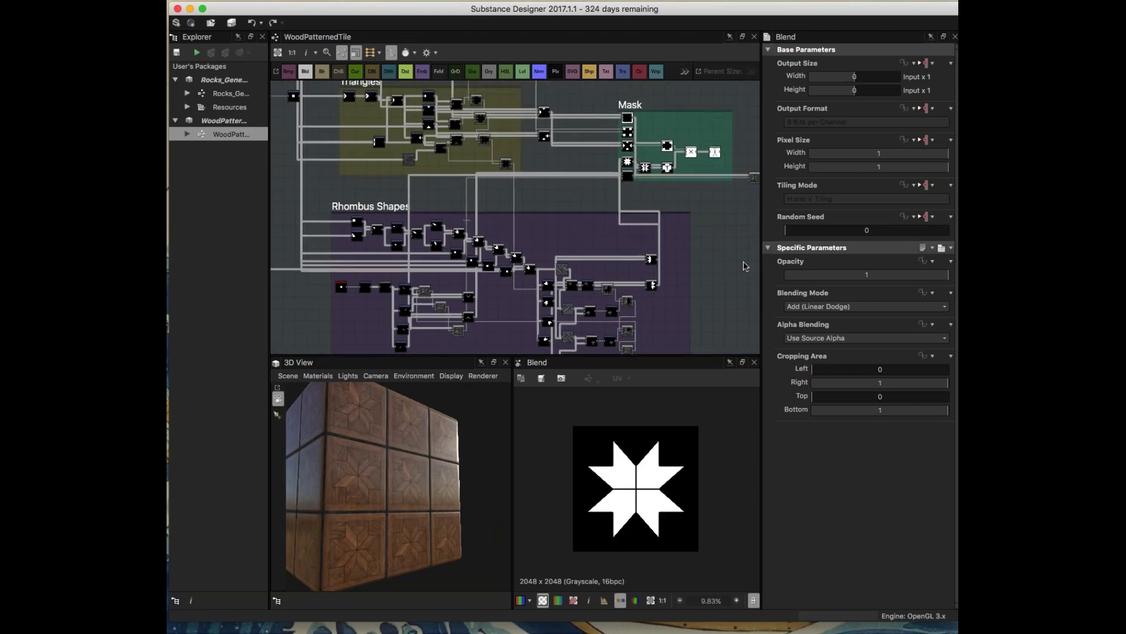
- Add a Polygon 1 node in the empty area left of the Rhombus Shapes group and set its Explode to 0.27
{"action": "middle_click_drag", "start_coordinate": [484, 185], "coordinate": [685, 183]}
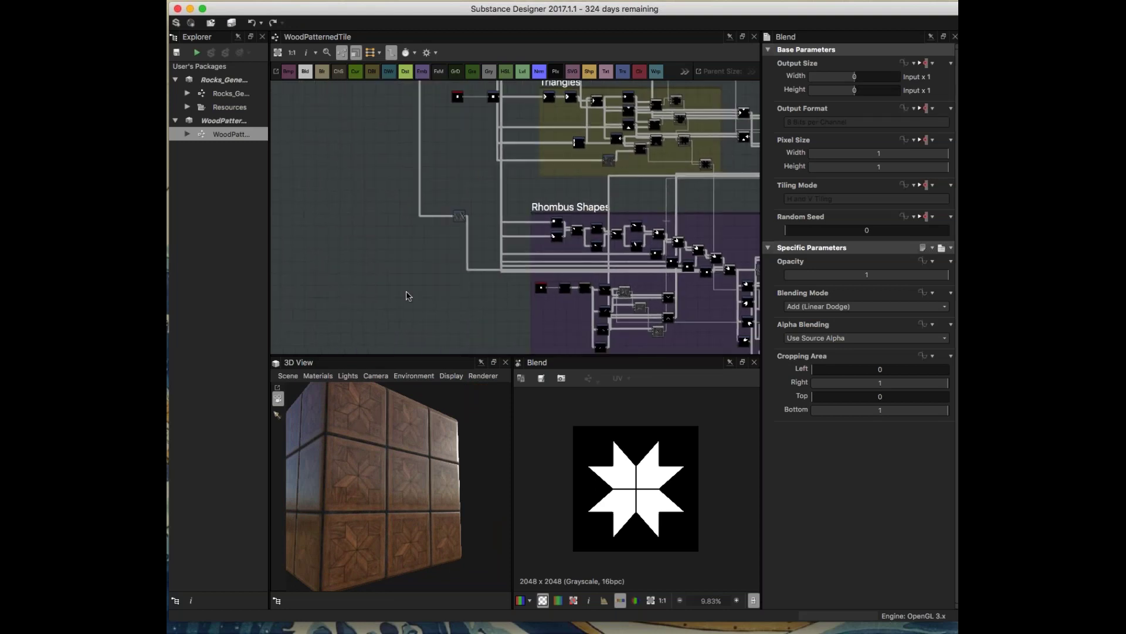
{"action": "key", "text": "space"}
{"action": "type", "text": "poly"}
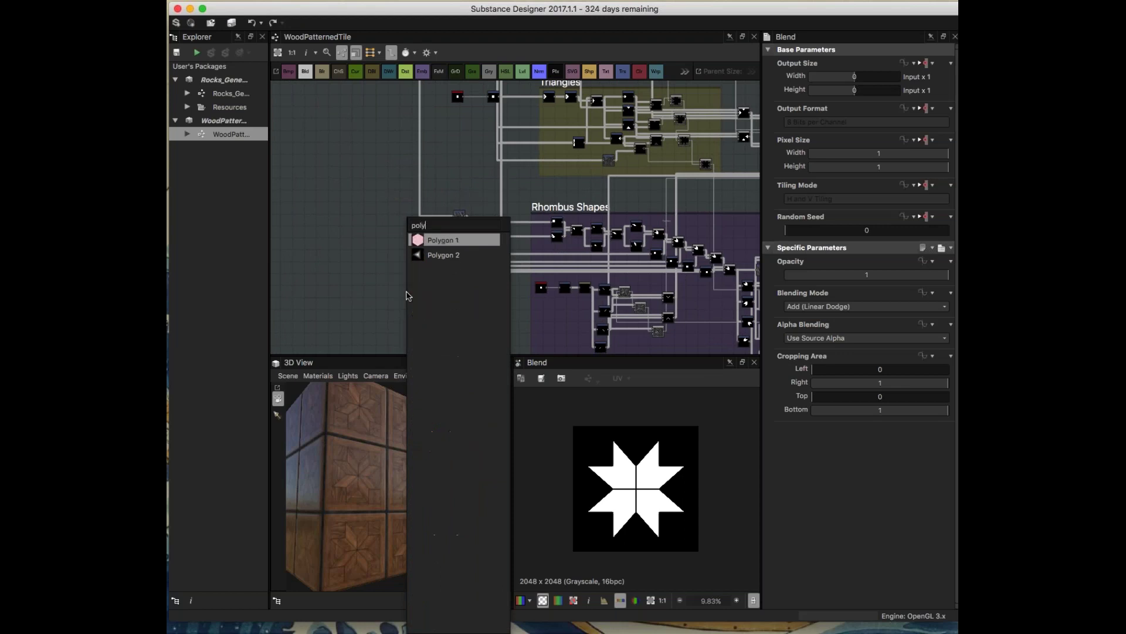
{"action": "left_click", "coordinate": [427, 242]}
{"action": "scroll", "coordinate": [417, 288], "scroll_direction": "up", "scroll_amount": 4}
{"action": "scroll", "coordinate": [448, 293], "scroll_direction": "up", "scroll_amount": 4}
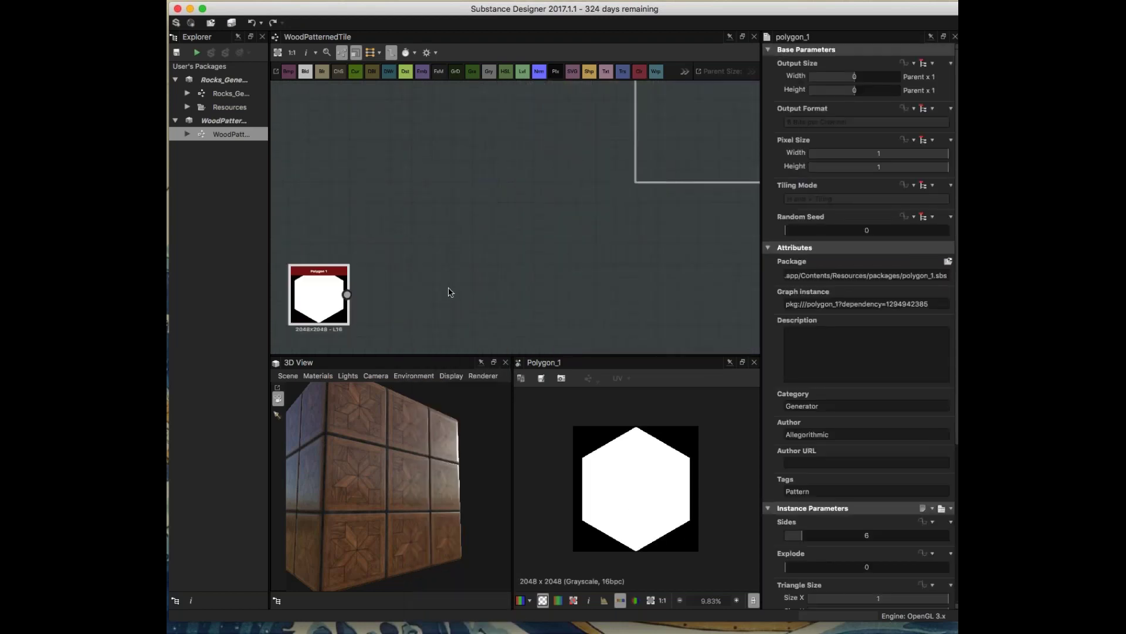
{"action": "middle_click_drag", "start_coordinate": [447, 291], "coordinate": [652, 238]}
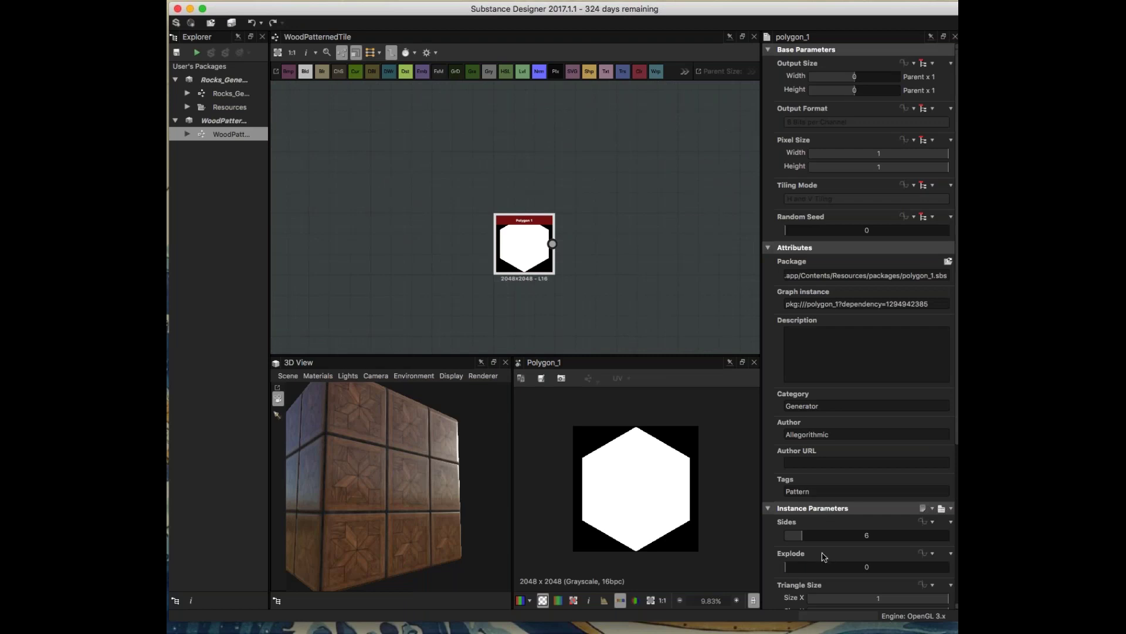
{"action": "left_click_drag", "start_coordinate": [790, 569], "coordinate": [829, 574]}
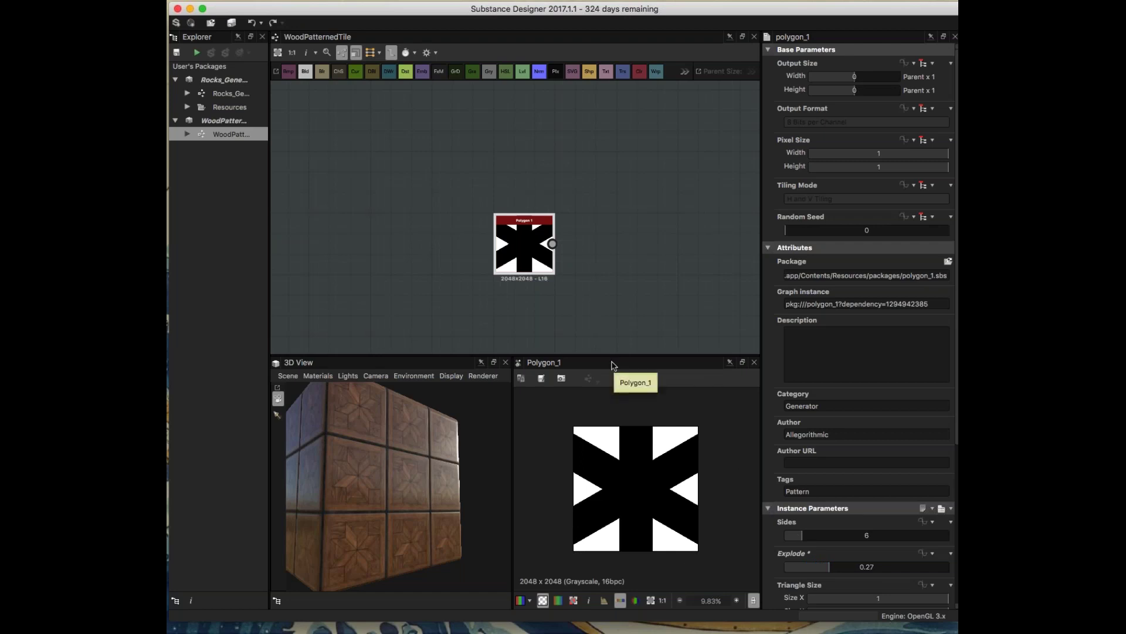
{"action": "scroll", "coordinate": [598, 199], "scroll_direction": "down", "scroll_amount": 5}
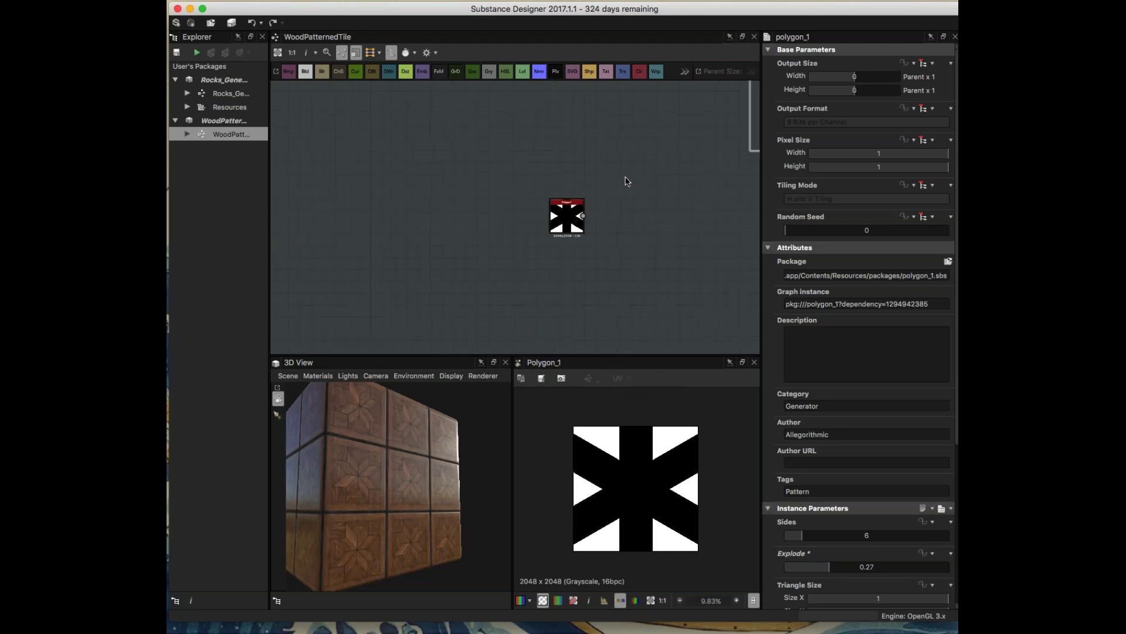
- Preview the triangles Blend and the four corner squares Blend in the Mask group
{"action": "scroll", "coordinate": [423, 203], "scroll_direction": "down", "scroll_amount": 3}
{"action": "scroll", "coordinate": [654, 200], "scroll_direction": "up", "scroll_amount": 4}
{"action": "middle_click_drag", "start_coordinate": [654, 200], "coordinate": [683, 220]}
{"action": "left_click", "coordinate": [647, 119]}
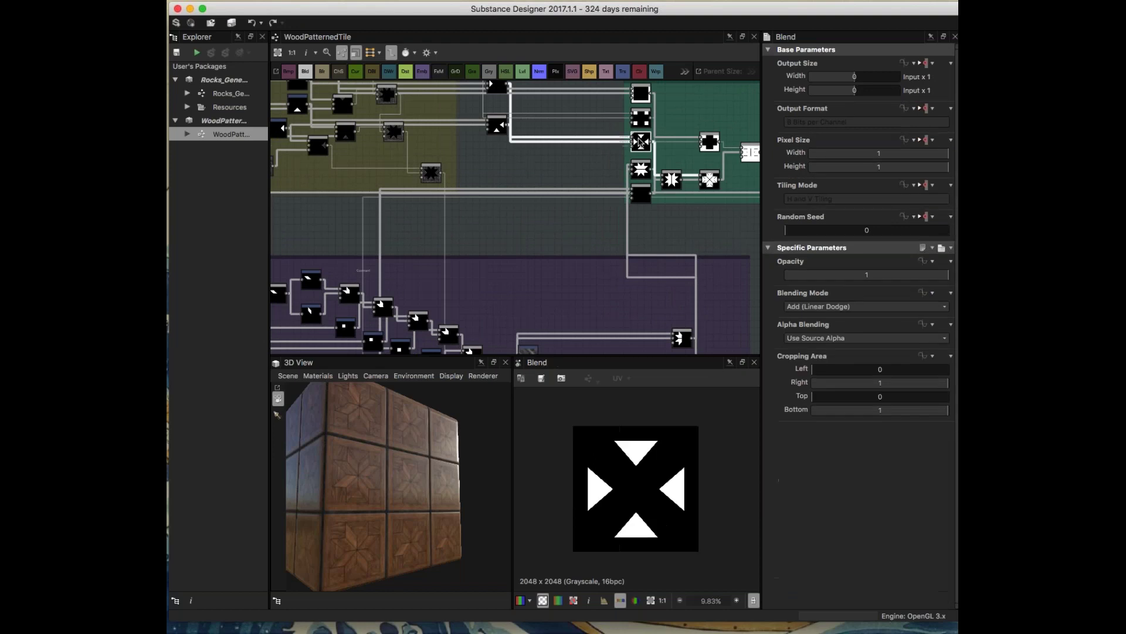
{"action": "double_click", "coordinate": [647, 120]}
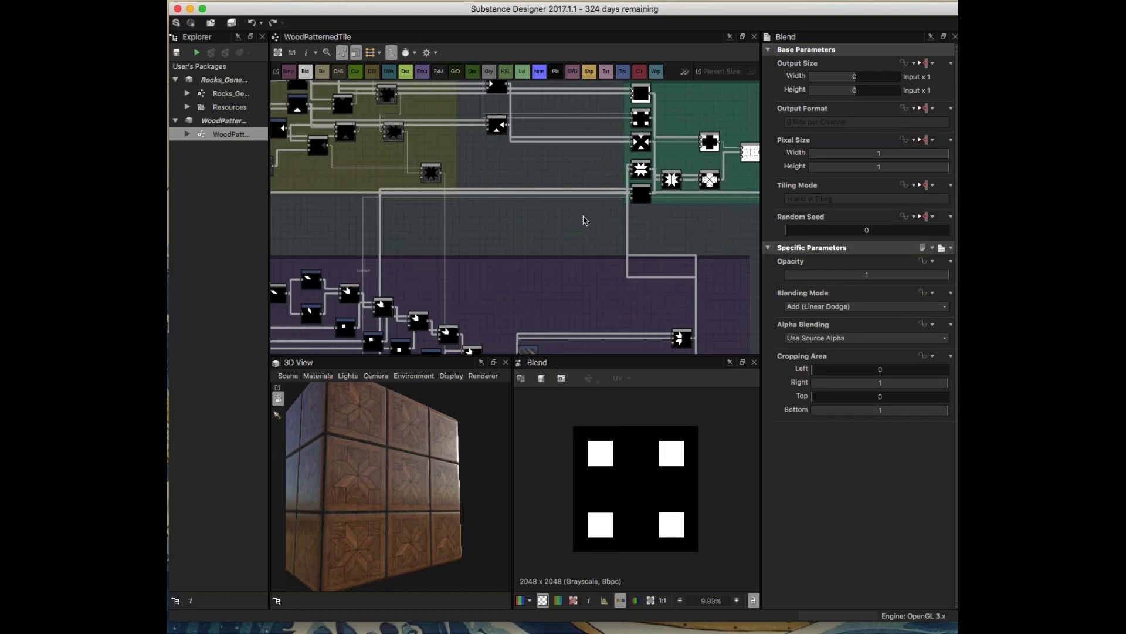
- Review how the pattern groups feed the Mask group, and preview the standalone Polygon 1 node
{"action": "scroll", "coordinate": [543, 108], "scroll_direction": "down", "scroll_amount": 3}
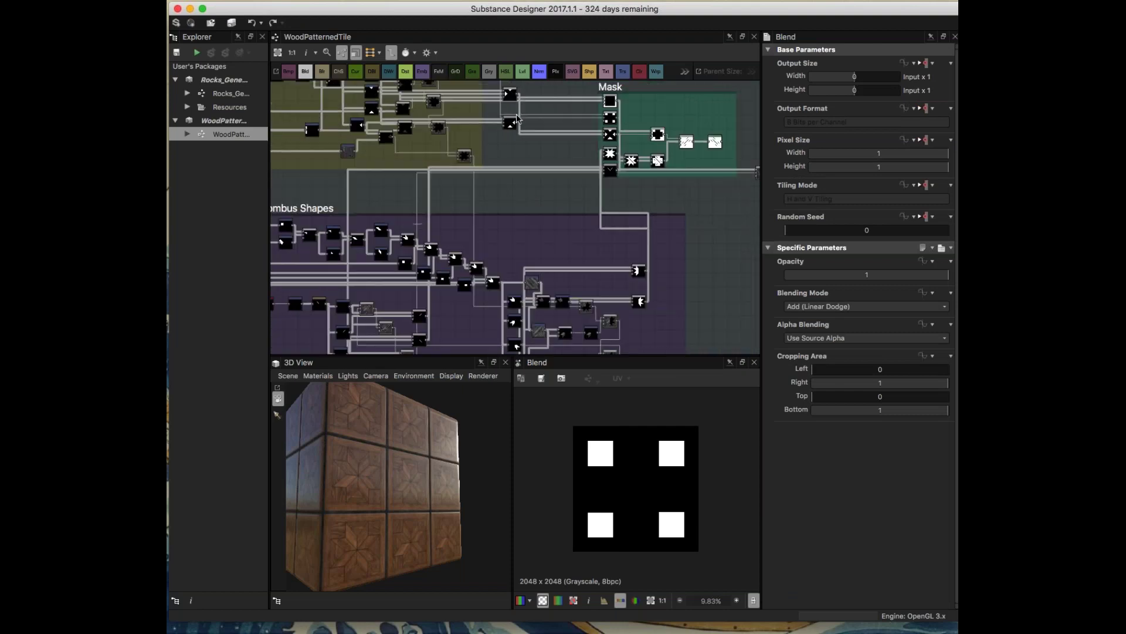
{"action": "middle_click_drag", "start_coordinate": [661, 157], "coordinate": [653, 266]}
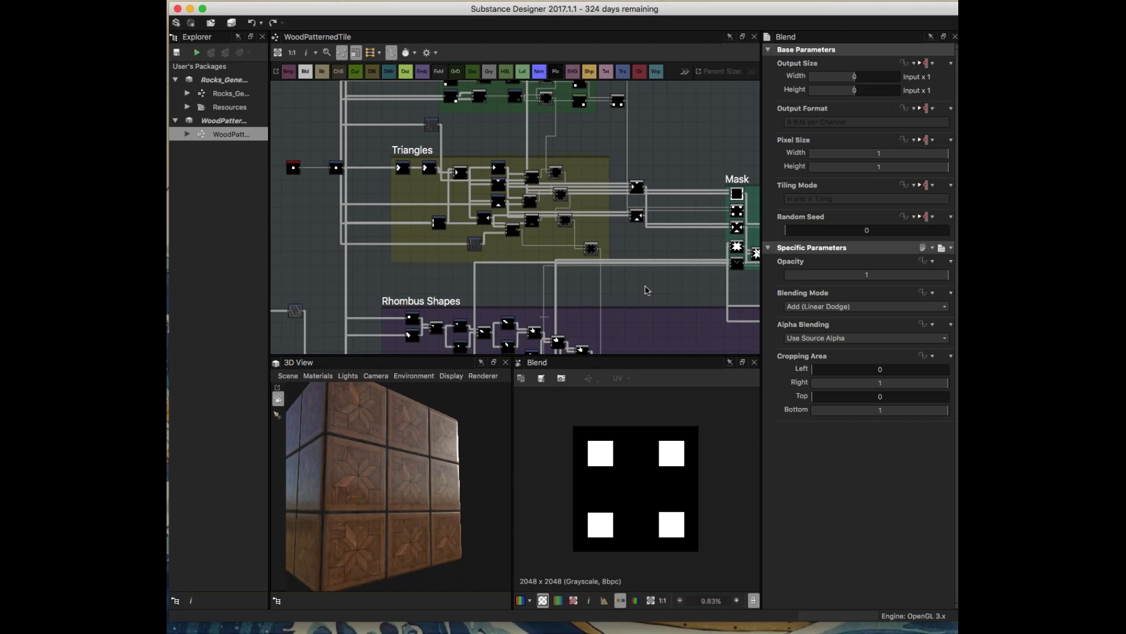
{"action": "scroll", "coordinate": [645, 288], "scroll_direction": "down", "scroll_amount": 8}
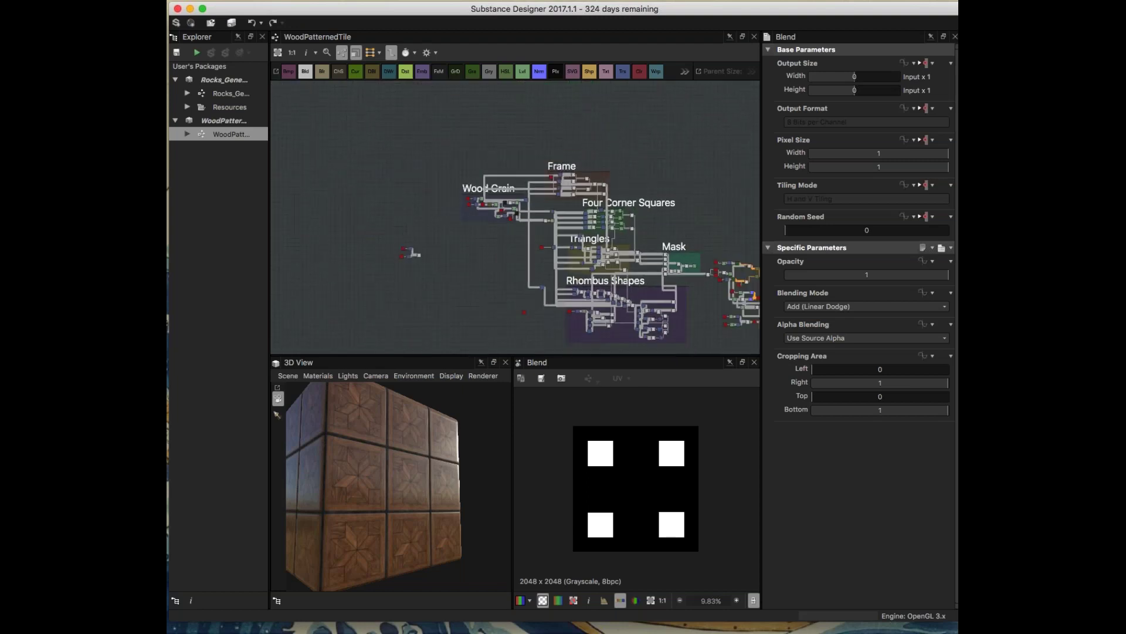
{"action": "scroll", "coordinate": [596, 229], "scroll_direction": "up", "scroll_amount": 6}
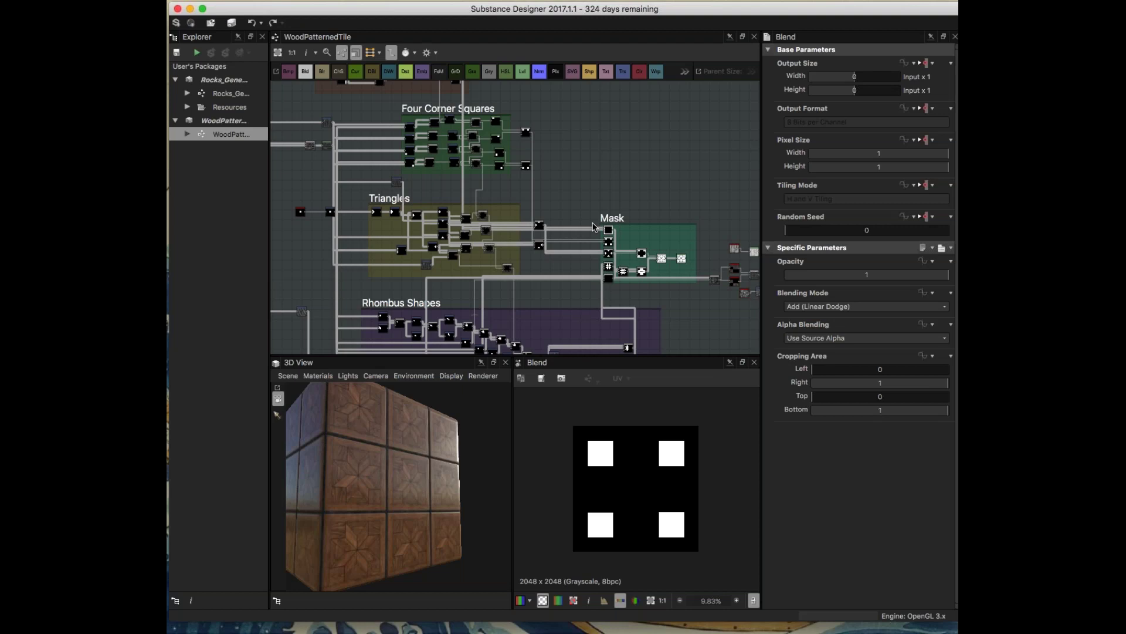
{"action": "middle_click_drag", "start_coordinate": [453, 325], "coordinate": [646, 280]}
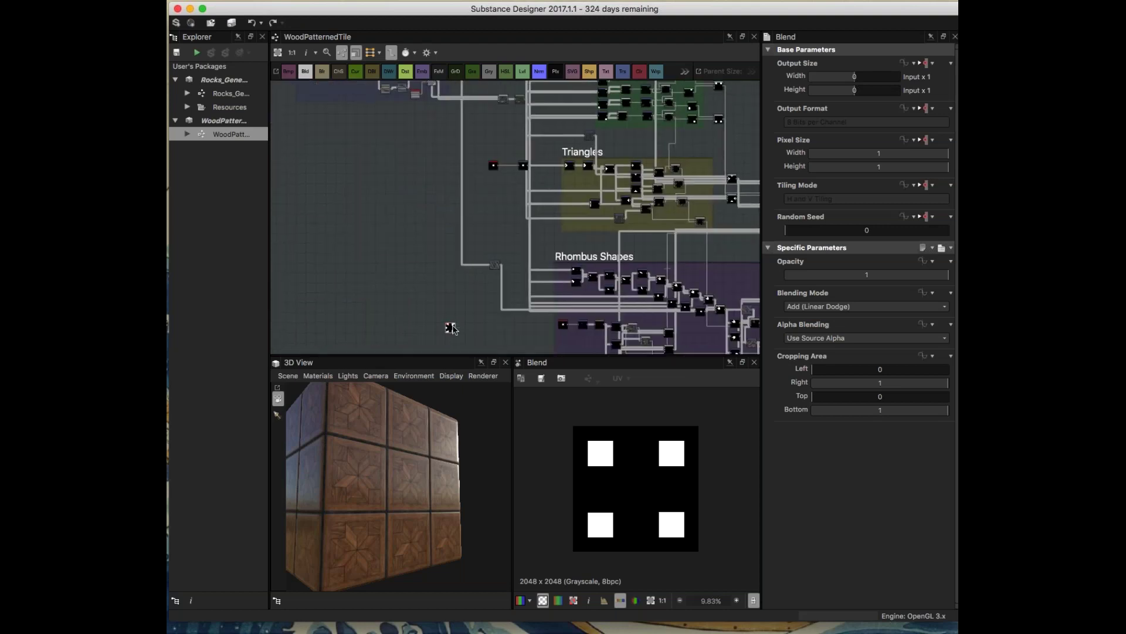
{"action": "left_click", "coordinate": [450, 327]}
{"action": "middle_click_drag", "start_coordinate": [506, 255], "coordinate": [489, 253]}
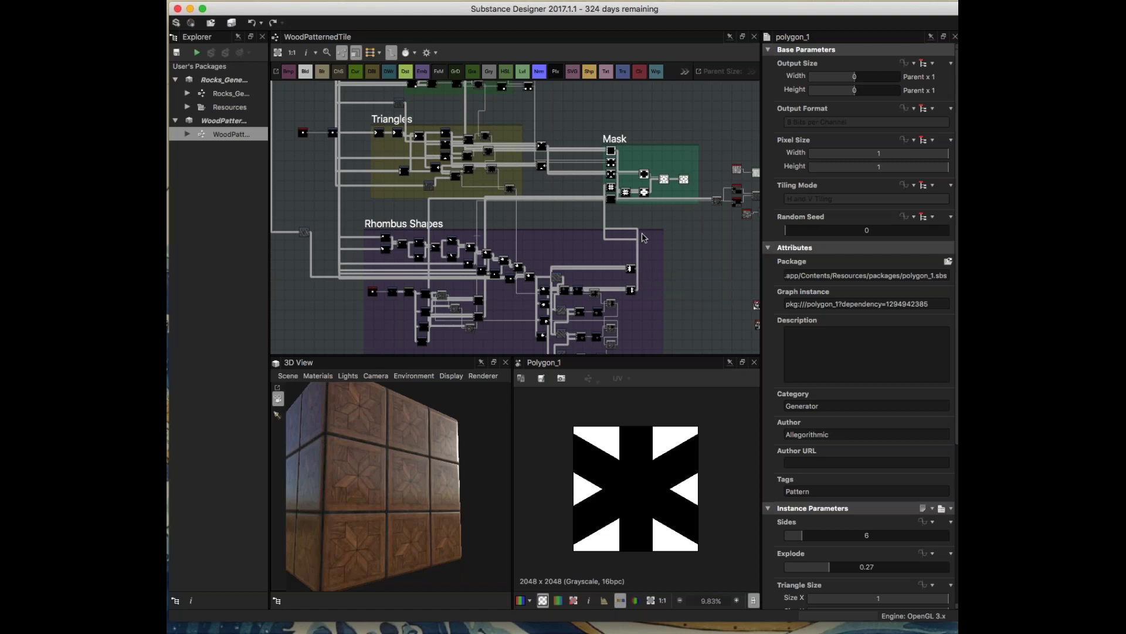
- Inspect the Mask group's Blend nodes in turn, including the frame, triangles, star and diagonal cross
{"action": "scroll", "coordinate": [697, 253], "scroll_direction": "down", "scroll_amount": 4}
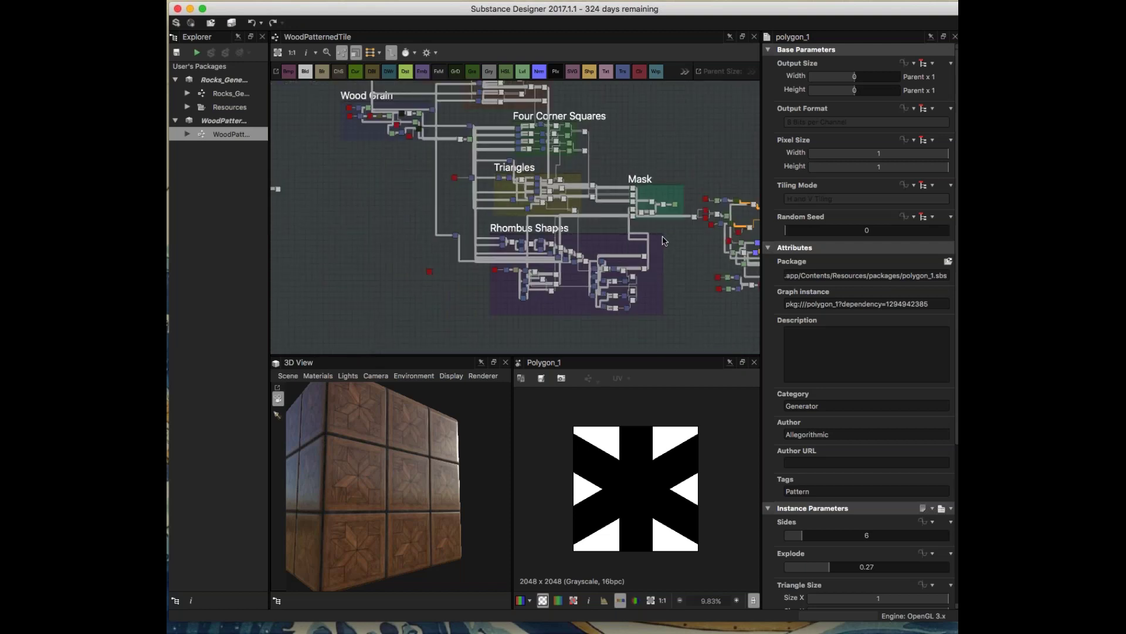
{"action": "scroll", "coordinate": [645, 252], "scroll_direction": "up", "scroll_amount": 6}
{"action": "scroll", "coordinate": [645, 251], "scroll_direction": "up", "scroll_amount": 3}
{"action": "scroll", "coordinate": [645, 252], "scroll_direction": "down", "scroll_amount": 5}
{"action": "middle_click_drag", "start_coordinate": [645, 252], "coordinate": [507, 267]}
{"action": "scroll", "coordinate": [581, 219], "scroll_direction": "up", "scroll_amount": 6}
{"action": "left_click", "coordinate": [578, 171]}
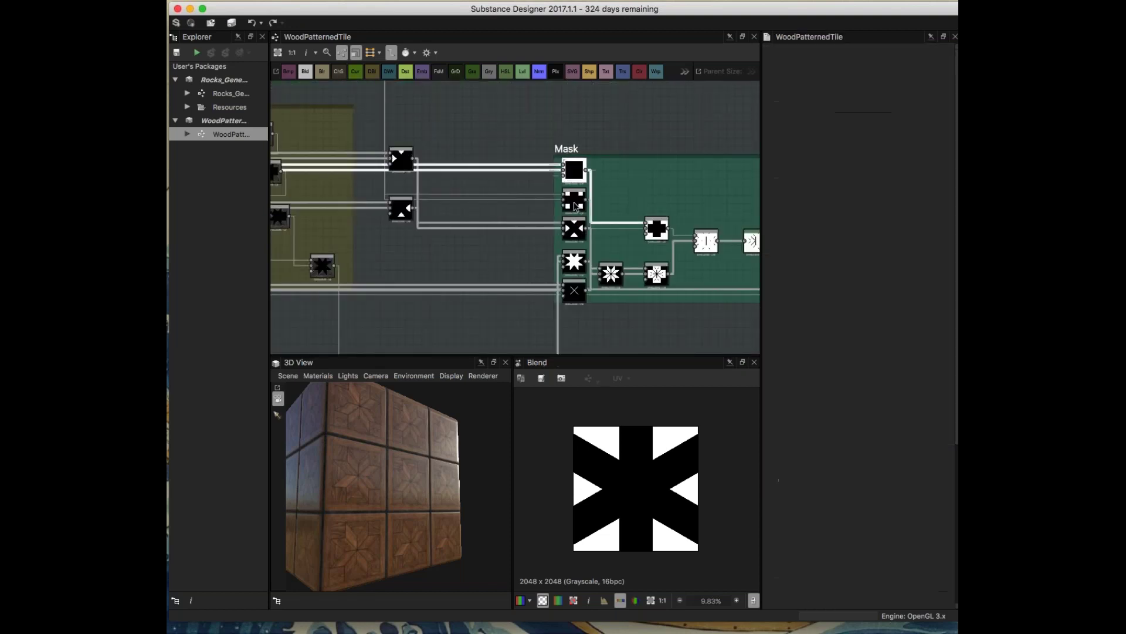
{"action": "left_click", "coordinate": [575, 228]}
{"action": "left_click", "coordinate": [581, 260]}
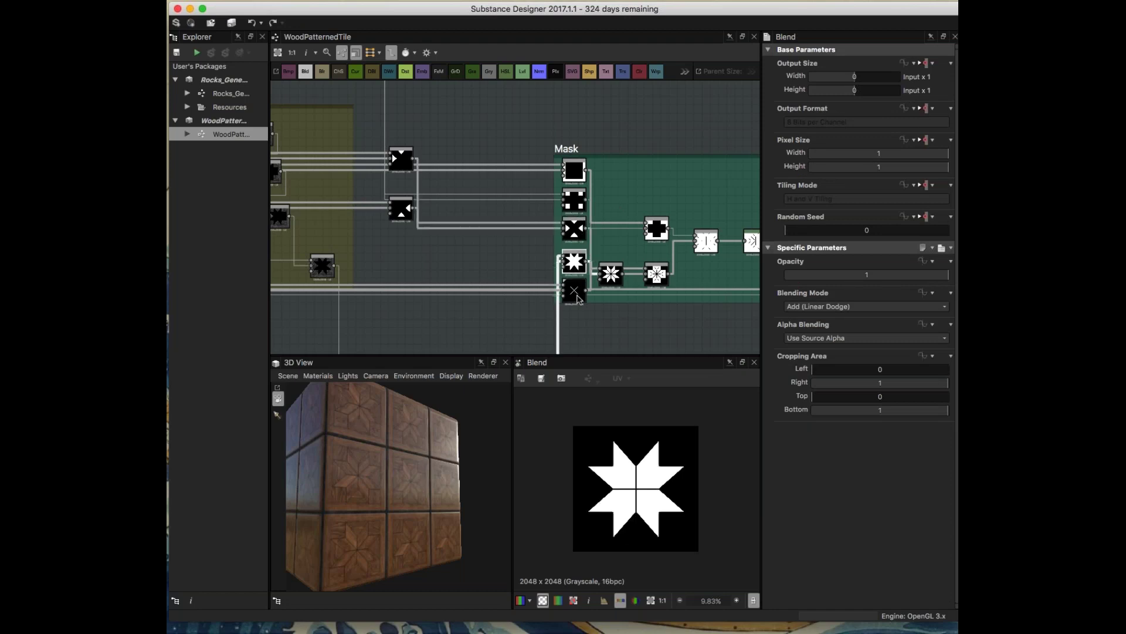
{"action": "left_click", "coordinate": [579, 293]}
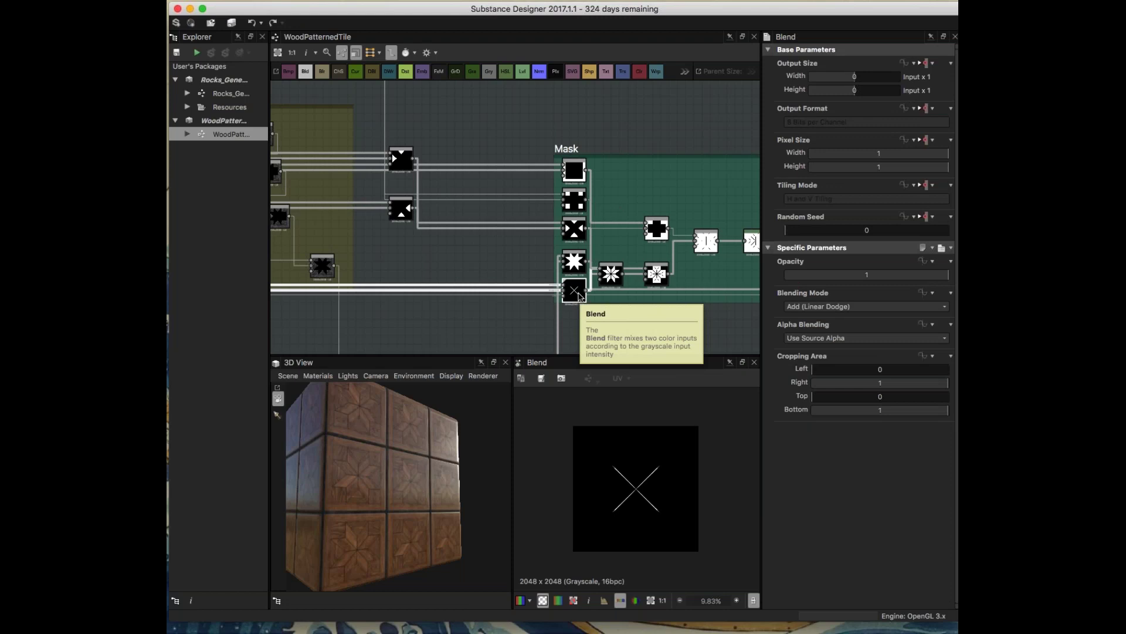
- Add a Transformation 2D node beside the standalone circle and square nodes, fed by the circle's existing Transformation 2D
{"action": "scroll", "coordinate": [578, 295], "scroll_direction": "down", "scroll_amount": 5}
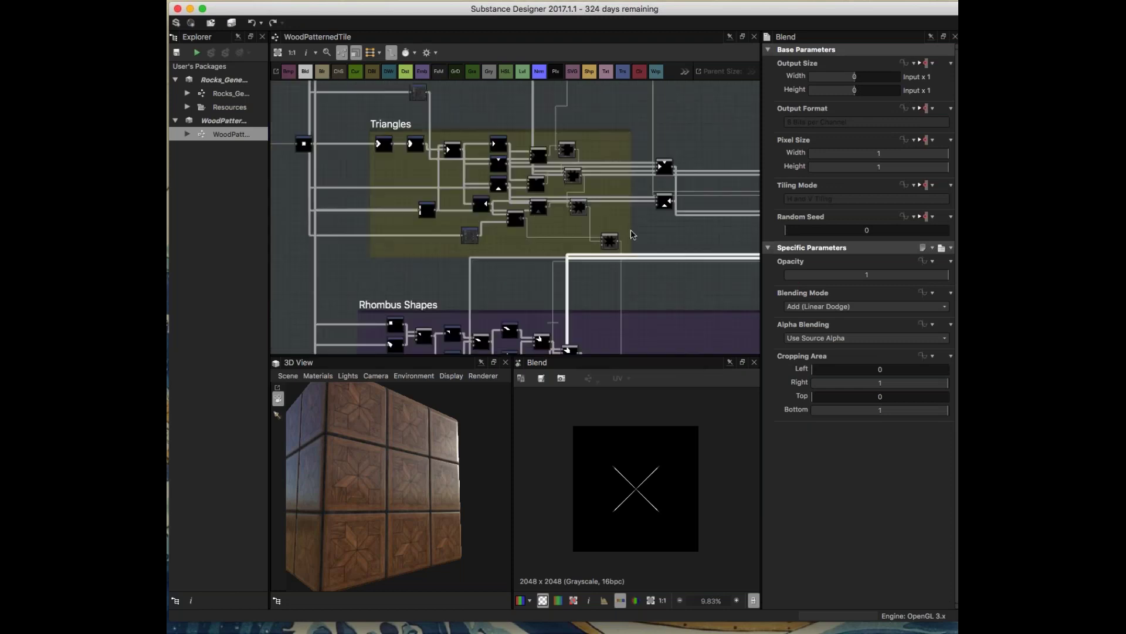
{"action": "middle_click_drag", "start_coordinate": [489, 240], "coordinate": [660, 241]}
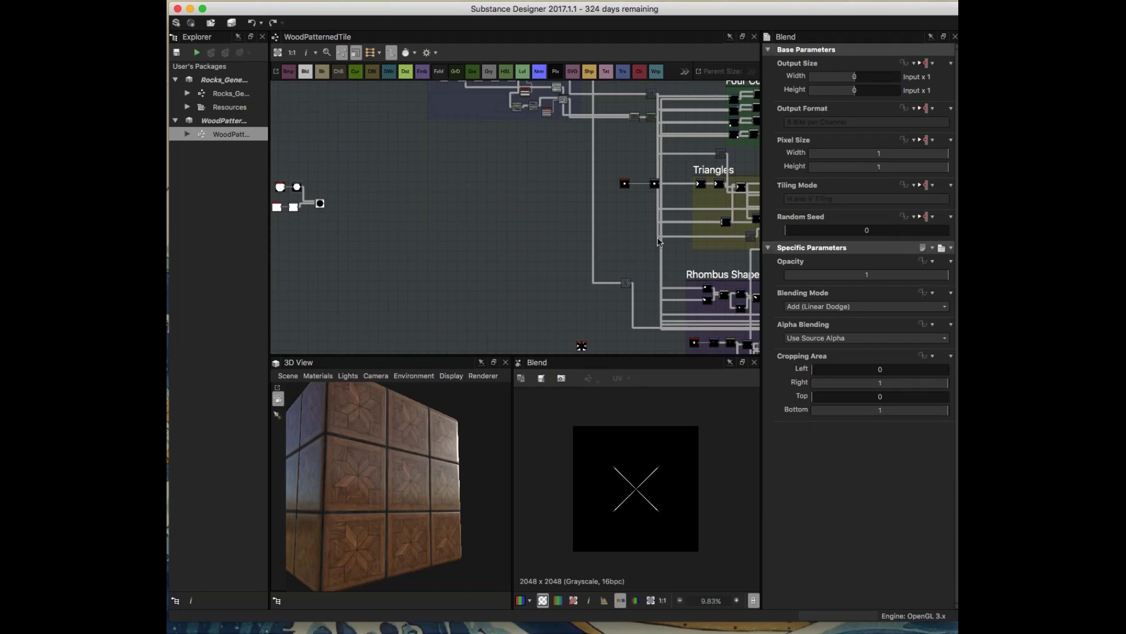
{"action": "key", "text": "f"}
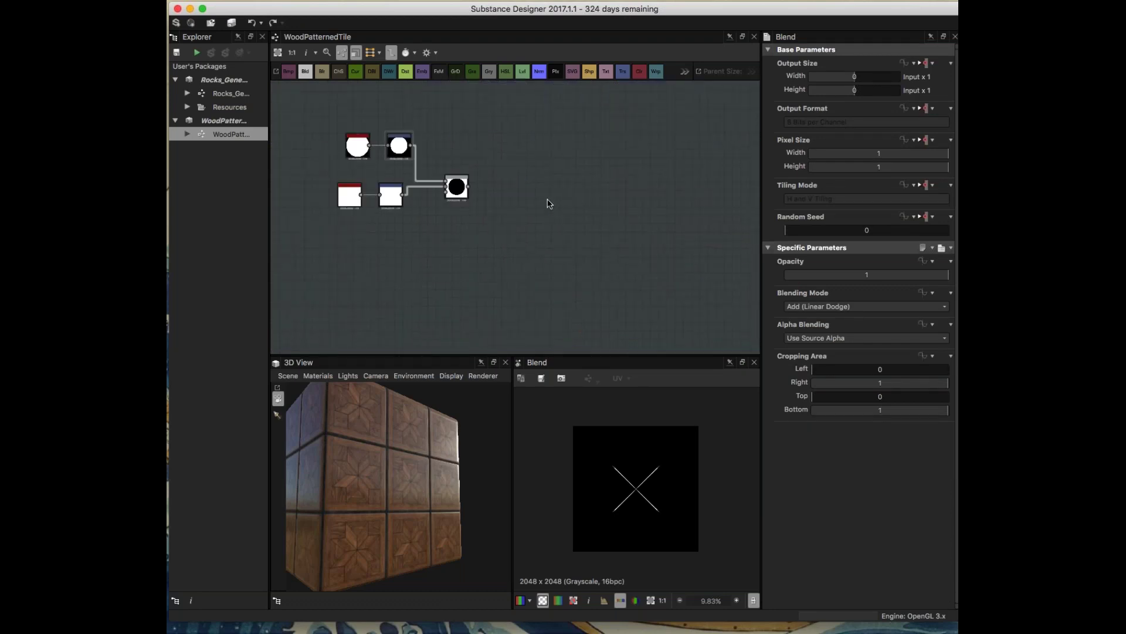
{"action": "key", "text": "space"}
{"action": "type", "text": "tr"}
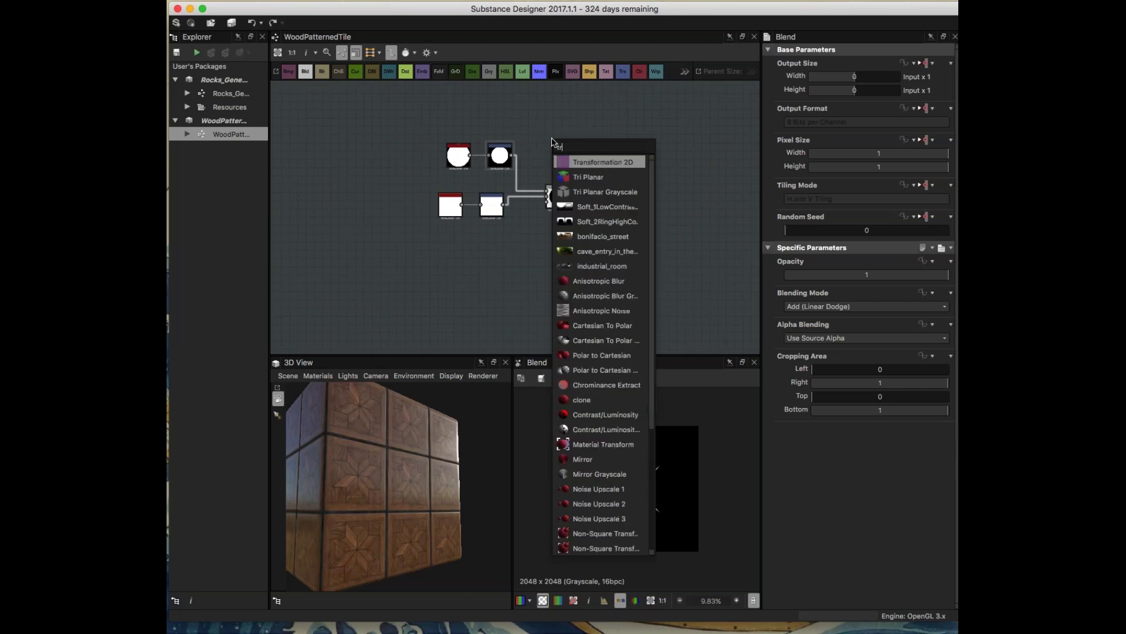
{"action": "left_click", "coordinate": [599, 164]}
{"action": "scroll", "coordinate": [534, 129], "scroll_direction": "up", "scroll_amount": 3}
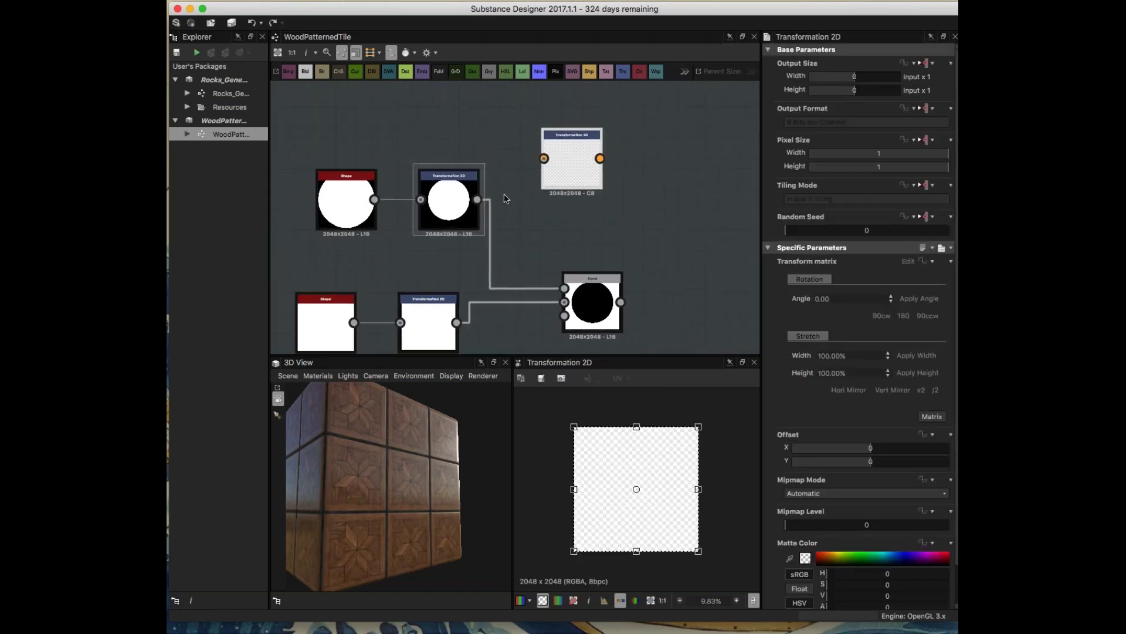
{"action": "left_click_drag", "start_coordinate": [509, 181], "coordinate": [544, 159]}
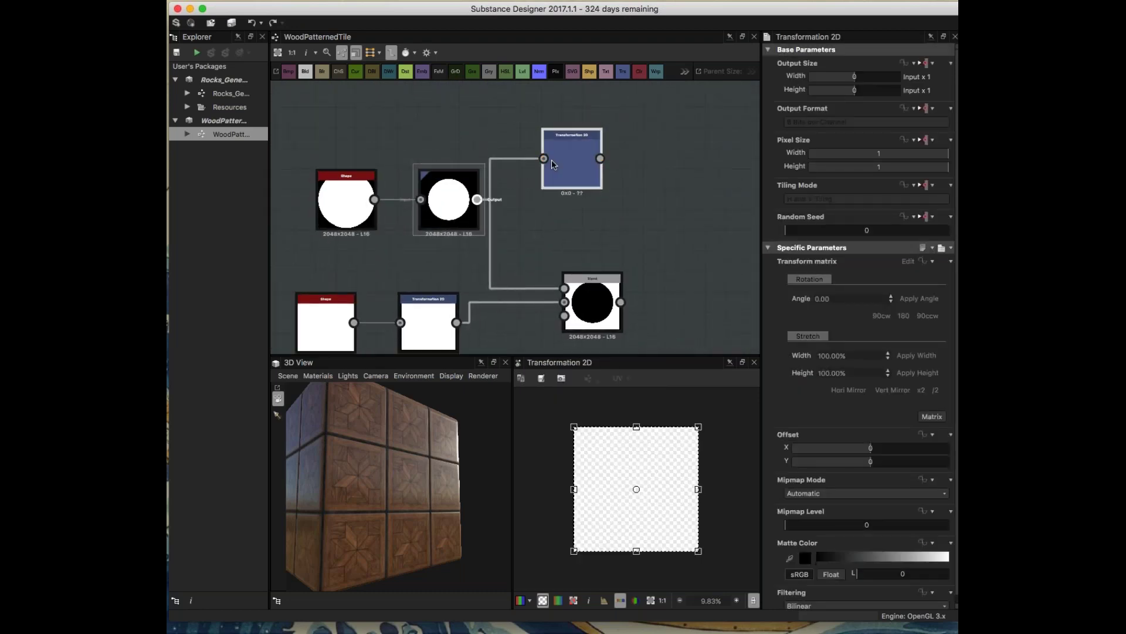
- Halve the circle's scale twice in the new Transformation 2D and offset it to X 1.3009, Y 1.4002, near the upper-left corner
{"action": "left_click", "coordinate": [936, 390]}
{"action": "left_click_drag", "start_coordinate": [656, 499], "coordinate": [620, 463]}
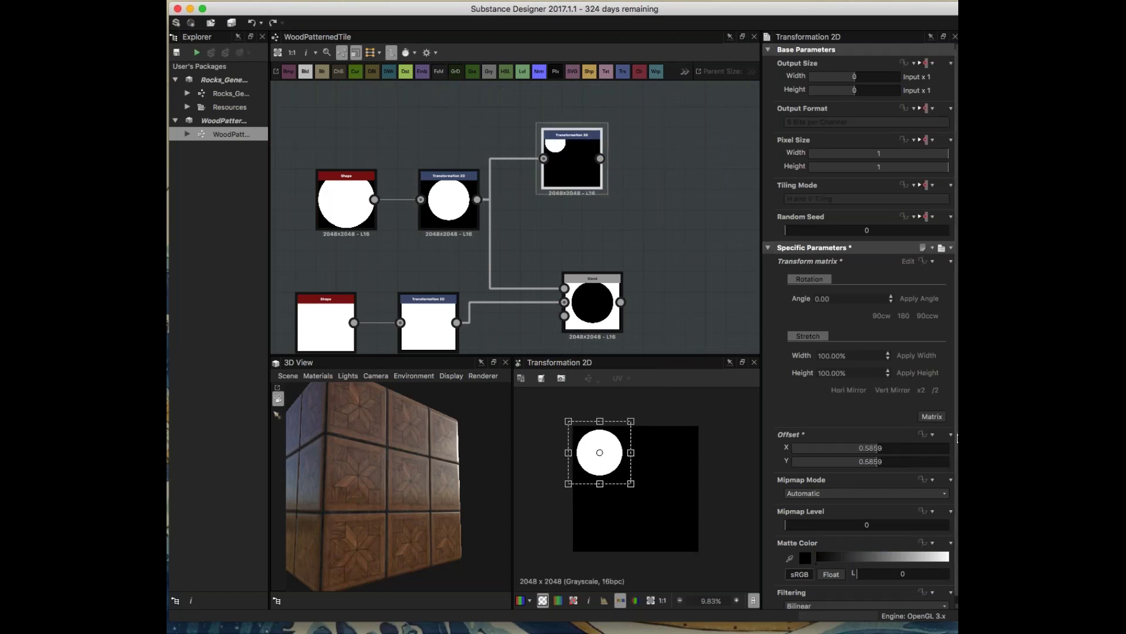
{"action": "left_click", "coordinate": [935, 390]}
{"action": "left_click_drag", "start_coordinate": [629, 478], "coordinate": [607, 453]}
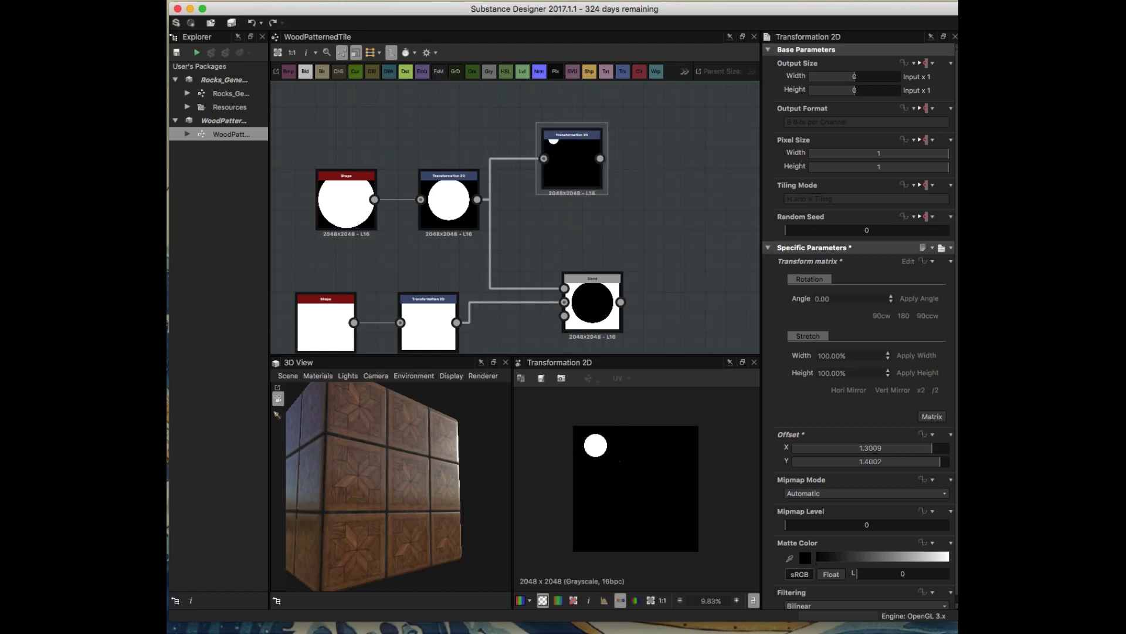
- Add another Transformation 2D node fed by the large circle's Transformation 2D and halve its scale, keeping the circle centered
{"action": "middle_click_drag", "start_coordinate": [672, 286], "coordinate": [627, 292]}
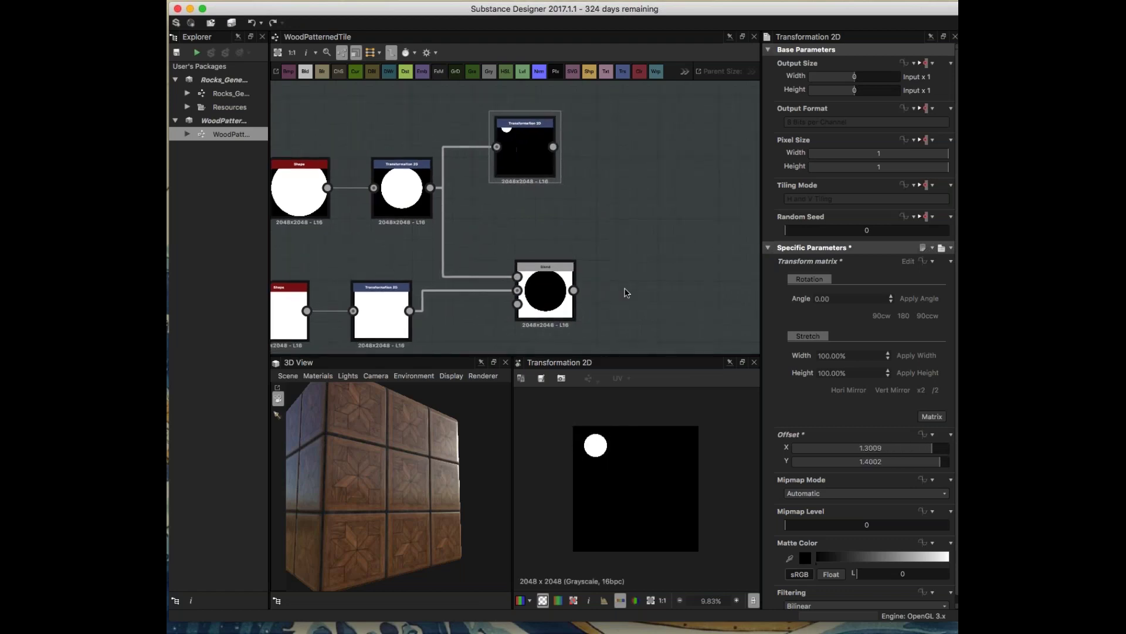
{"action": "key", "text": "space"}
{"action": "type", "text": "trans"}
{"action": "key", "text": "Return"}
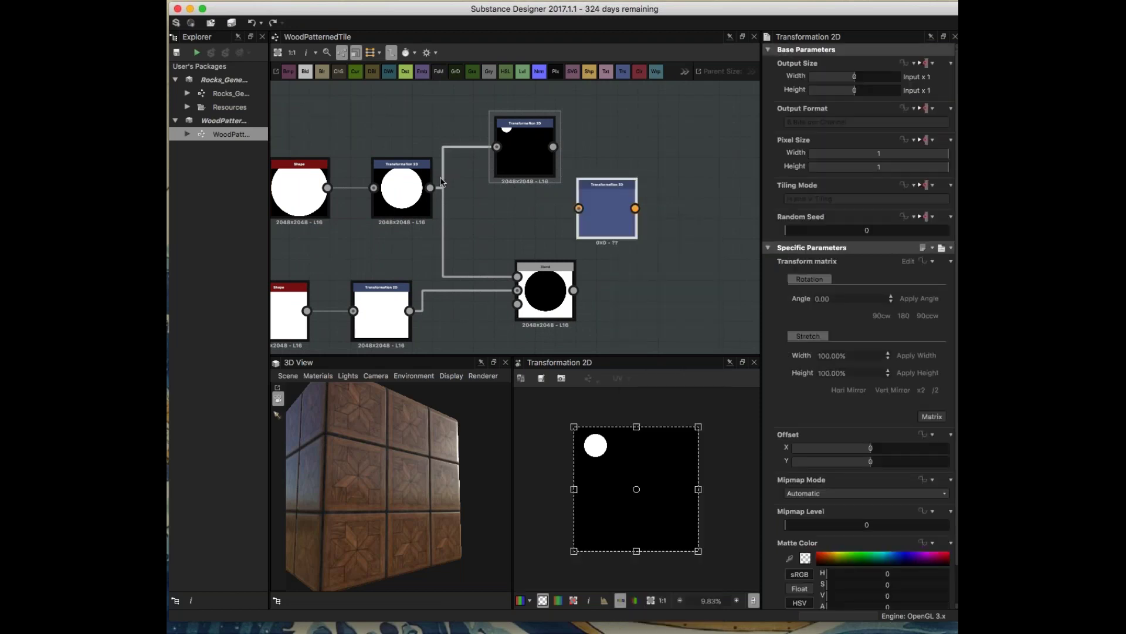
{"action": "left_click_drag", "start_coordinate": [431, 188], "coordinate": [579, 208]}
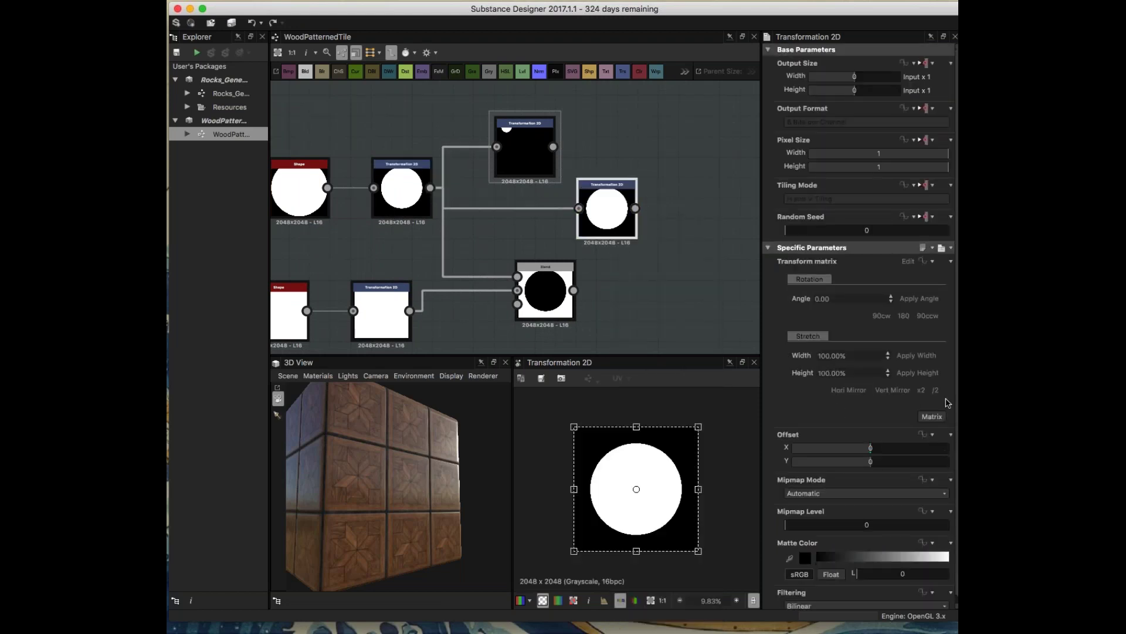
{"action": "left_click", "coordinate": [936, 391]}
- Add a Blend node combining the half-size circle with the circle-cutout Blend, using the Add (Linear Dodge) blending mode
{"action": "key", "text": "space"}
{"action": "type", "text": "ble"}
{"action": "left_click", "coordinate": [717, 242]}
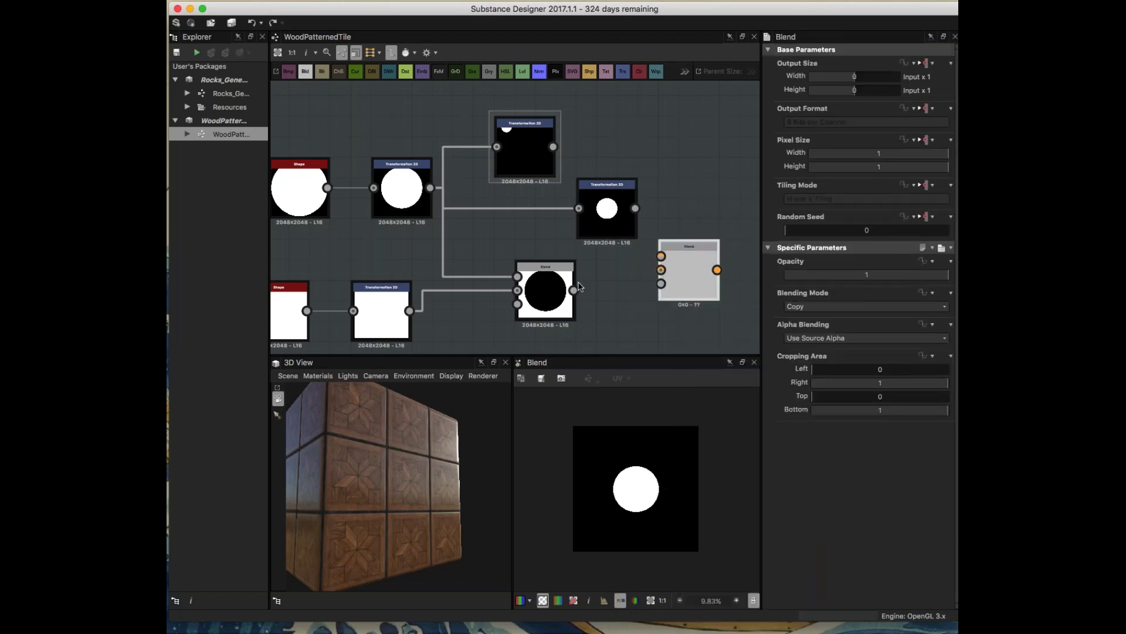
{"action": "left_click_drag", "start_coordinate": [575, 290], "coordinate": [662, 257]}
{"action": "left_click", "coordinate": [850, 307]}
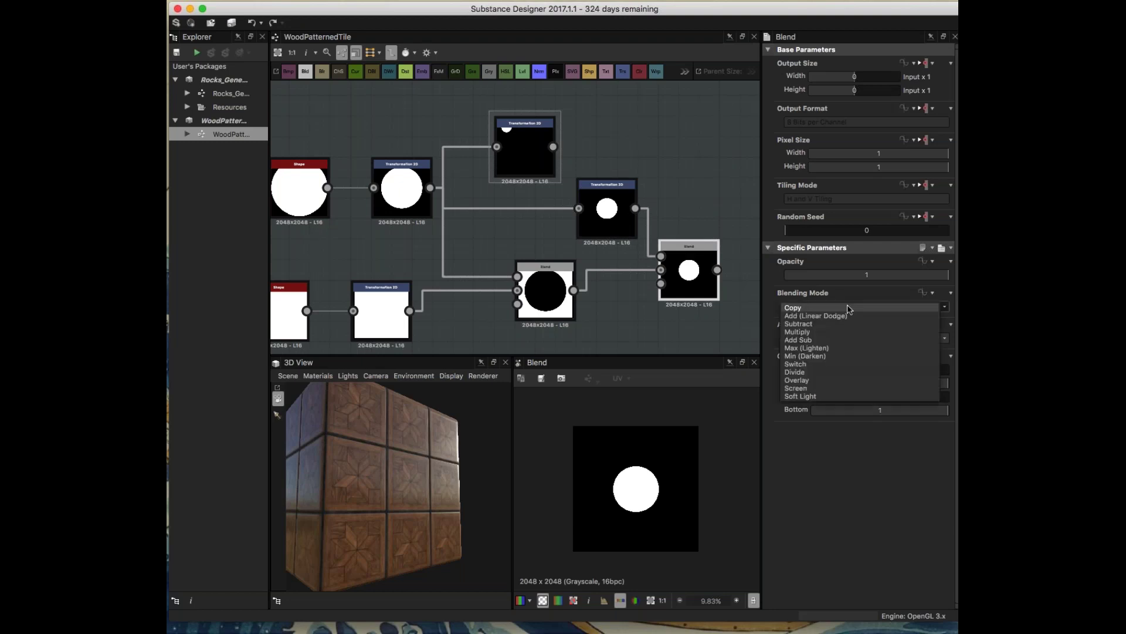
{"action": "left_click", "coordinate": [850, 315]}
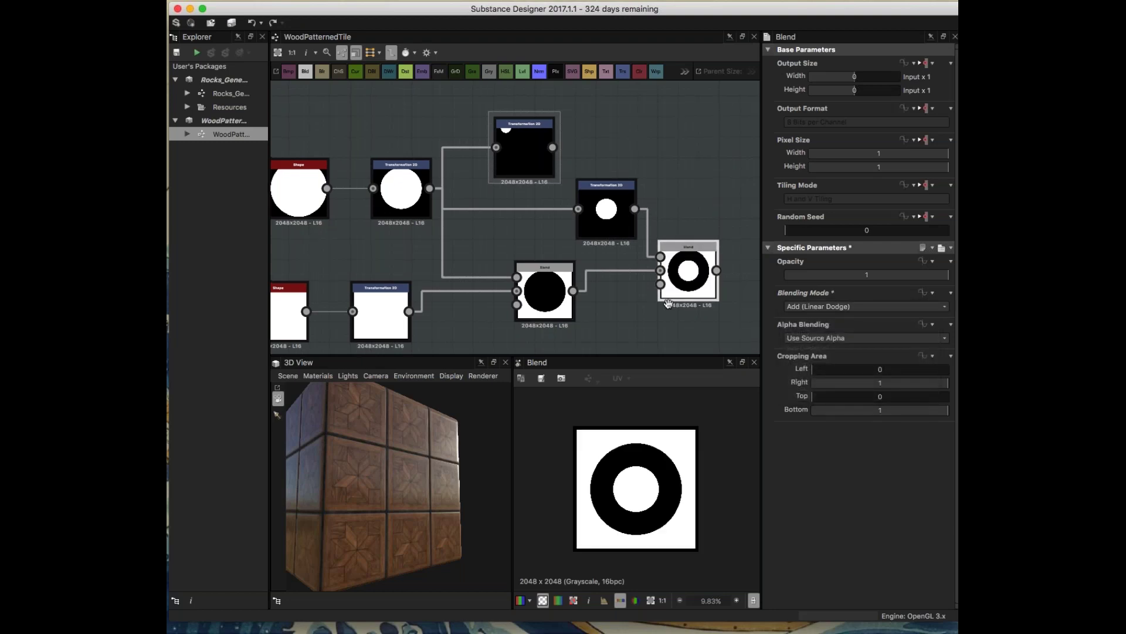
- Space out the ring Blend and the corner-circle Transformation 2D node in the graph, checking the corner circle's preview
{"action": "middle_click_drag", "start_coordinate": [662, 238], "coordinate": [624, 248]}
{"action": "left_click_drag", "start_coordinate": [626, 255], "coordinate": [666, 235]}
{"action": "left_click_drag", "start_coordinate": [568, 203], "coordinate": [568, 191]}
{"action": "middle_click_drag", "start_coordinate": [497, 159], "coordinate": [411, 169]}
{"action": "left_click", "coordinate": [411, 170]}
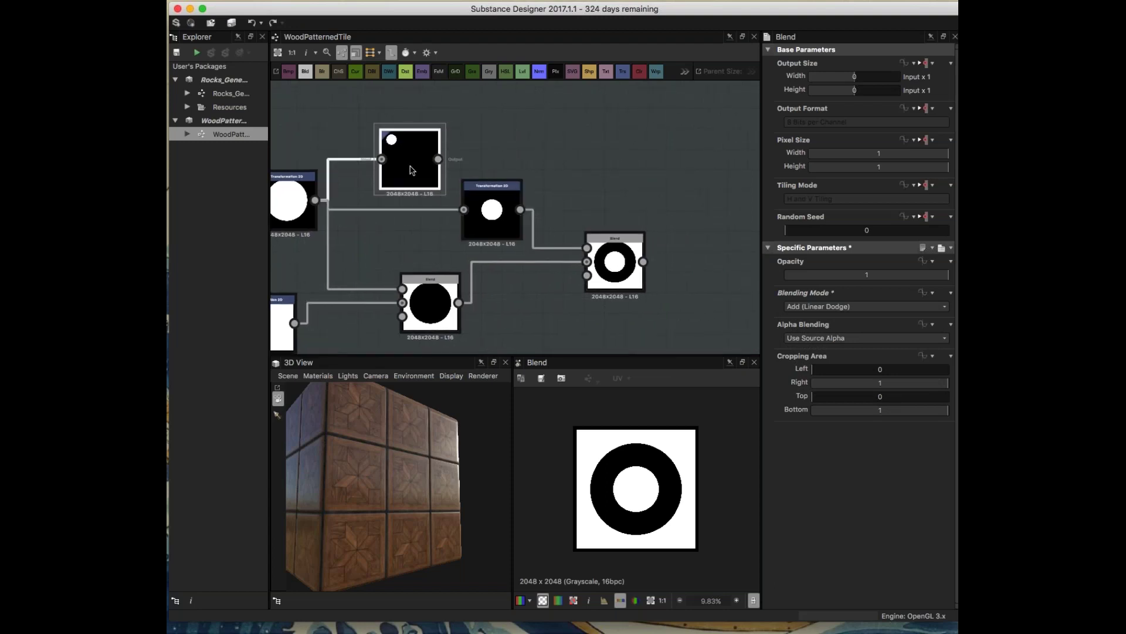
{"action": "left_click", "coordinate": [636, 271]}
{"action": "left_click_drag", "start_coordinate": [431, 165], "coordinate": [578, 124]}
{"action": "left_click", "coordinate": [620, 271]}
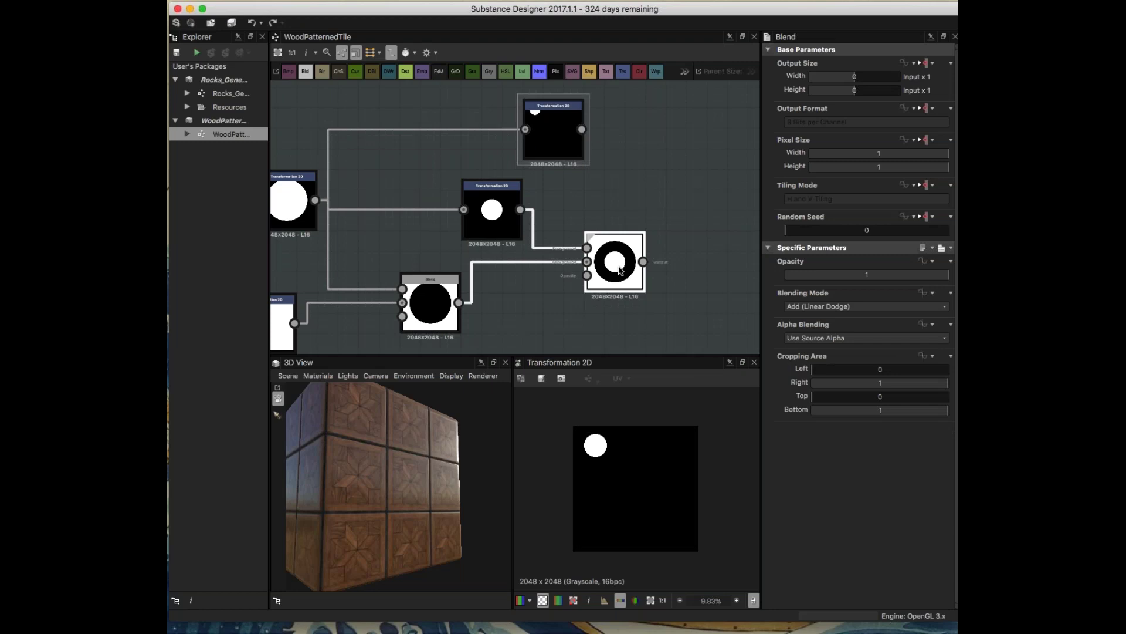
- Add a Transformation 2D node after the corner-circle Transformation 2D and arrange the two nodes above the ring Blend
{"action": "left_click", "coordinate": [572, 144]}
{"action": "key", "text": "space"}
{"action": "type", "text": "tr"}
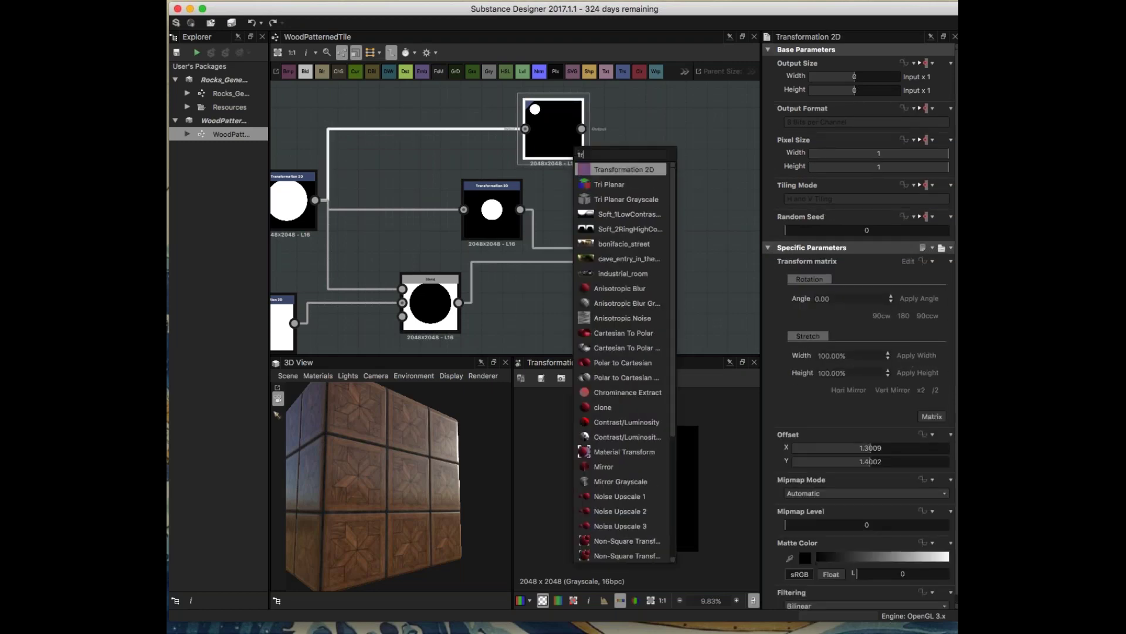
{"action": "left_click", "coordinate": [623, 169]}
{"action": "left_click_drag", "start_coordinate": [553, 132], "coordinate": [492, 105]}
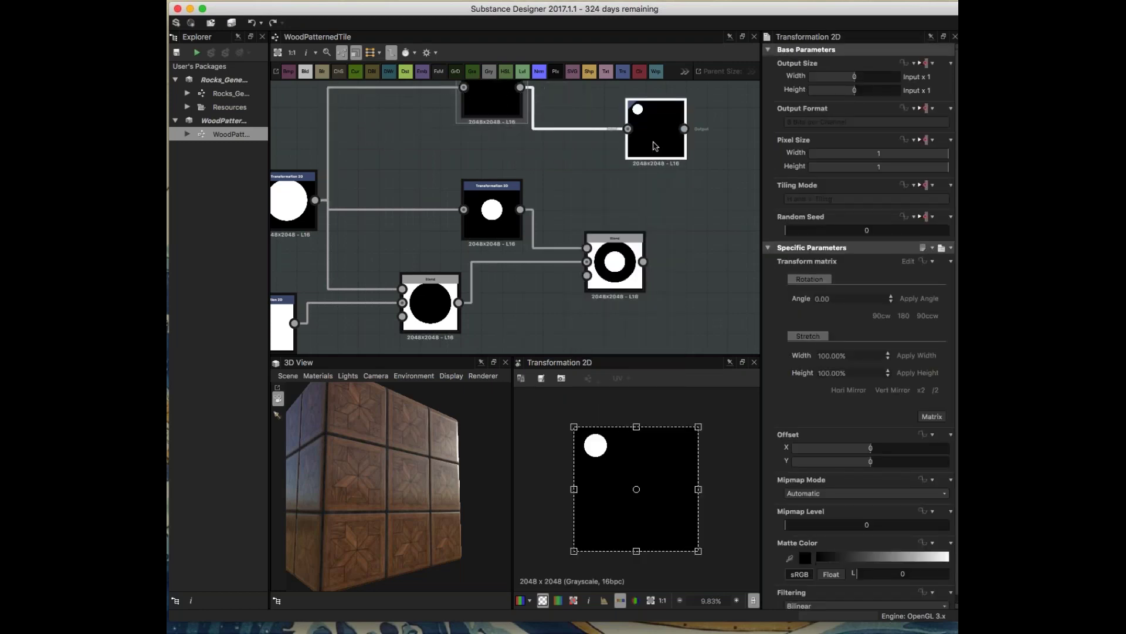
{"action": "left_click_drag", "start_coordinate": [653, 143], "coordinate": [571, 161]}
- Add a Blend node with the corner-circle transform as foreground and its follow-up transform as background, and set it to Subtract
{"action": "key", "text": "space"}
{"action": "type", "text": "ble"}
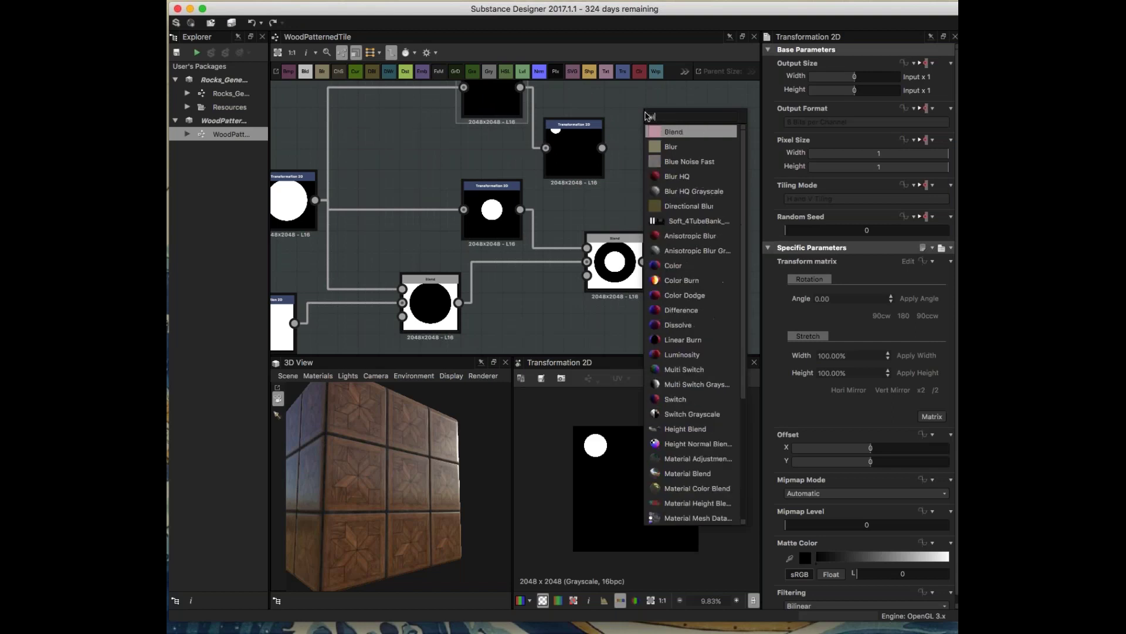
{"action": "left_click", "coordinate": [694, 132]}
{"action": "middle_click_drag", "start_coordinate": [667, 182], "coordinate": [684, 242]}
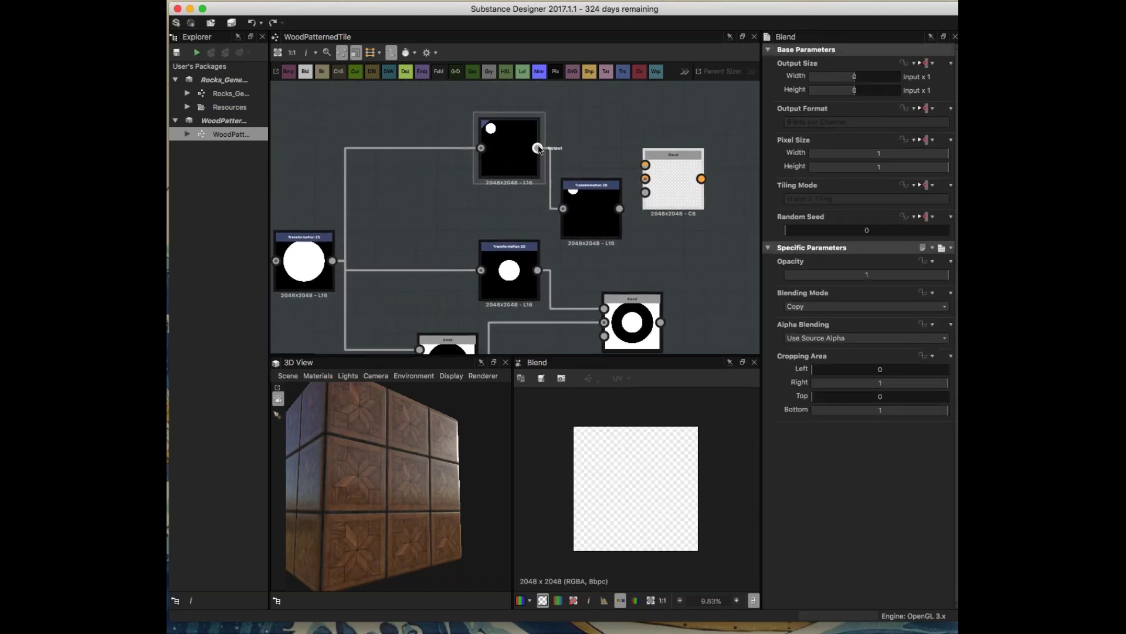
{"action": "left_click_drag", "start_coordinate": [653, 162], "coordinate": [646, 164]}
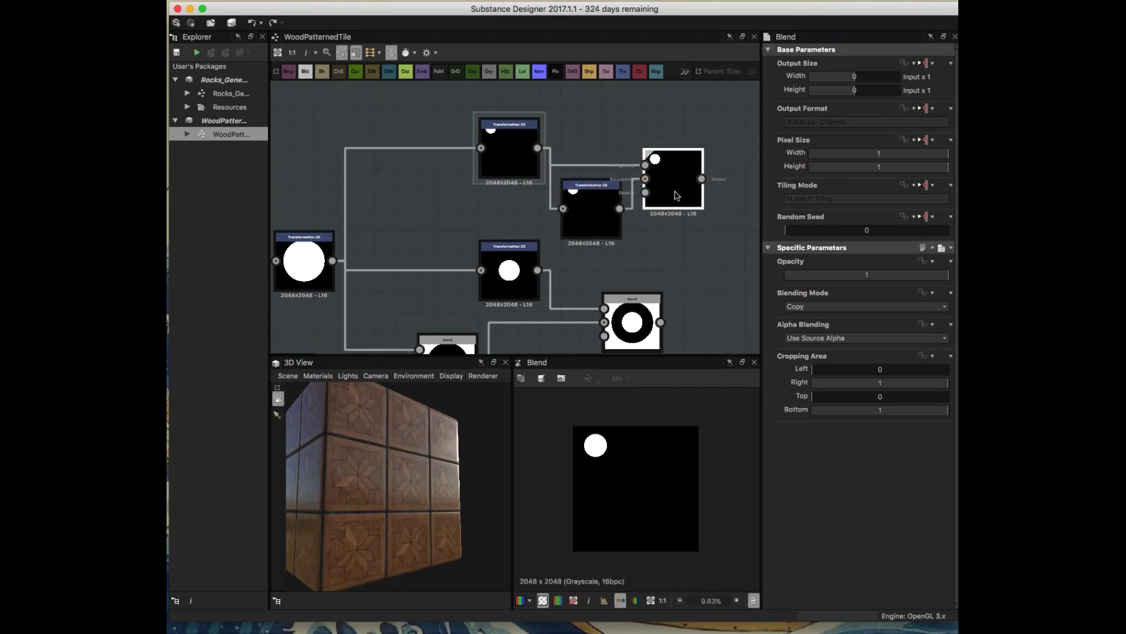
{"action": "left_click", "coordinate": [833, 307]}
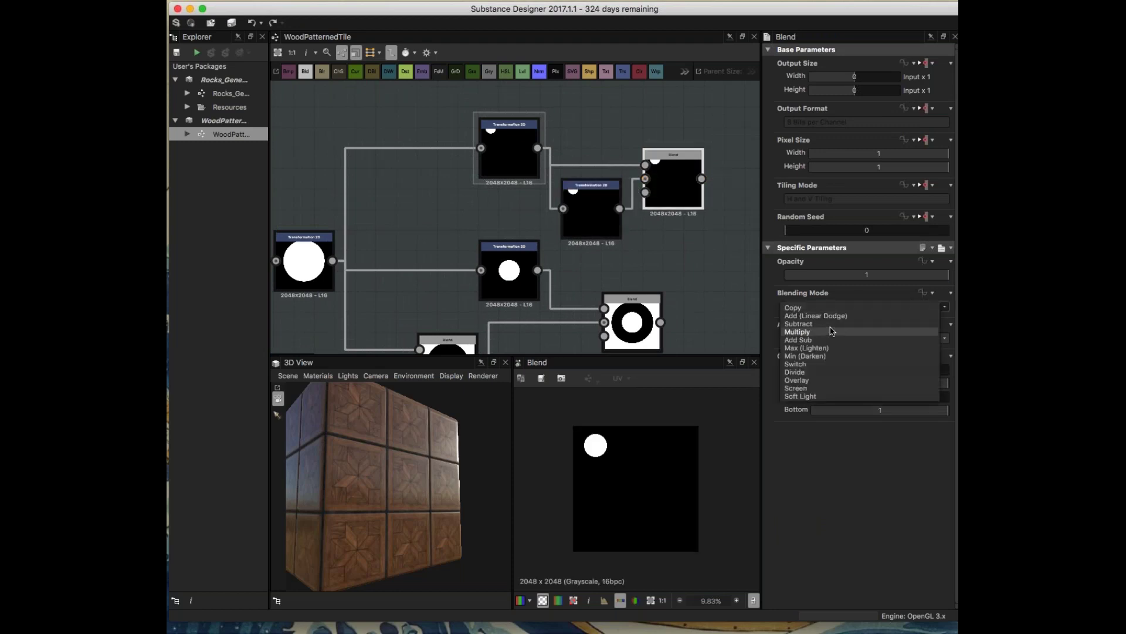
{"action": "left_click", "coordinate": [833, 324]}
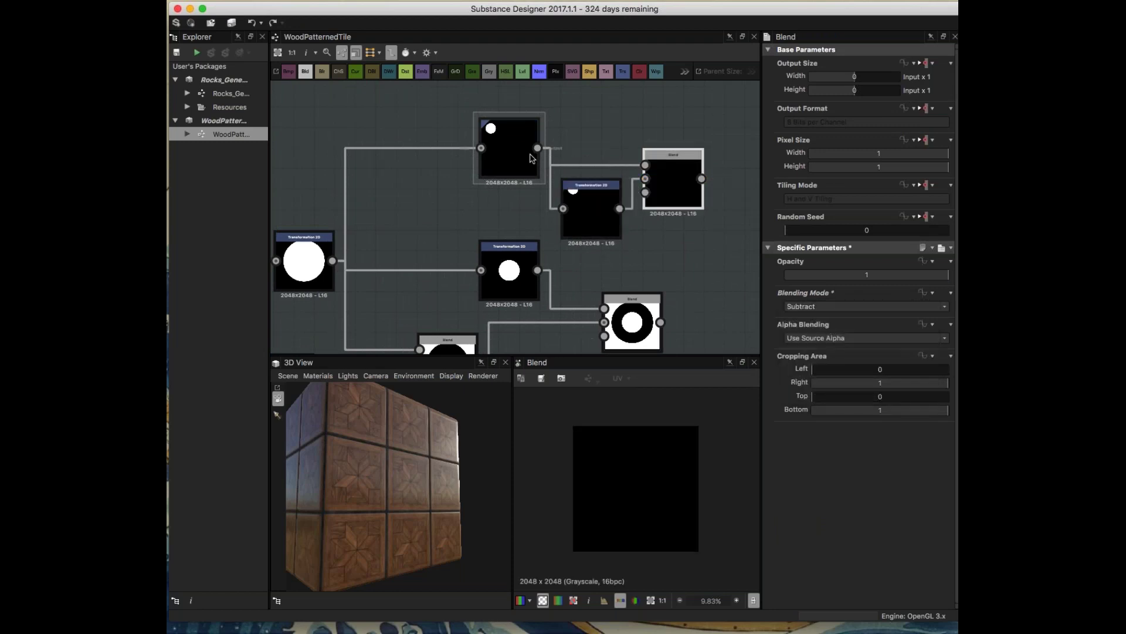
- Examine the corner-circle transform and compare its preview with the output of the Subtract Blend
{"action": "left_click", "coordinate": [510, 152]}
{"action": "scroll", "coordinate": [636, 488], "scroll_direction": "up", "scroll_amount": 2}
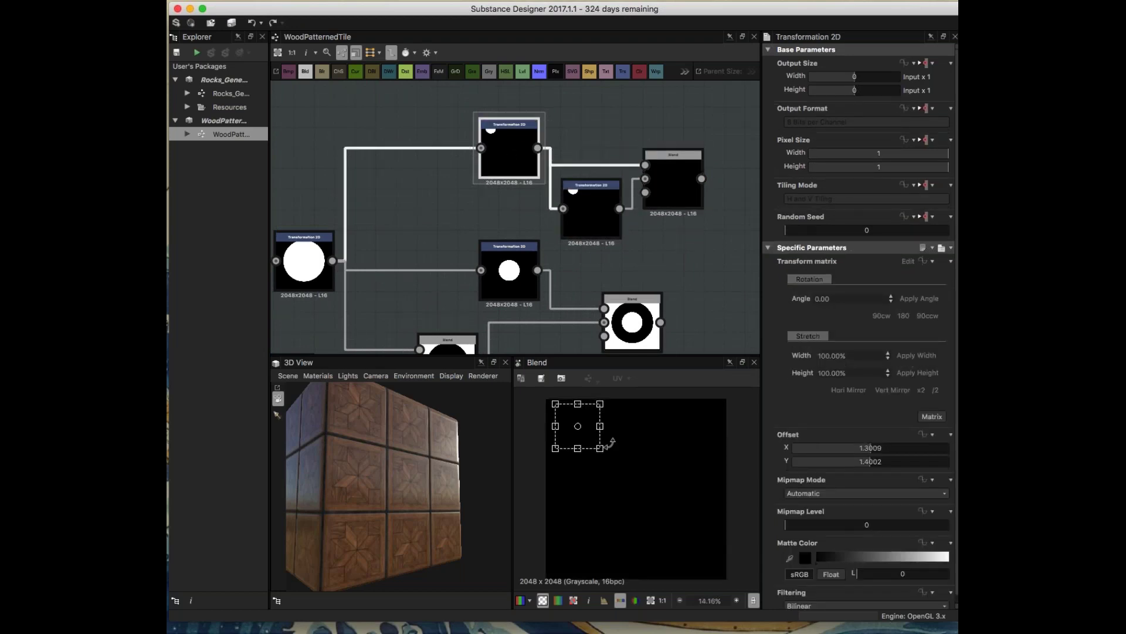
{"action": "left_click", "coordinate": [695, 202]}
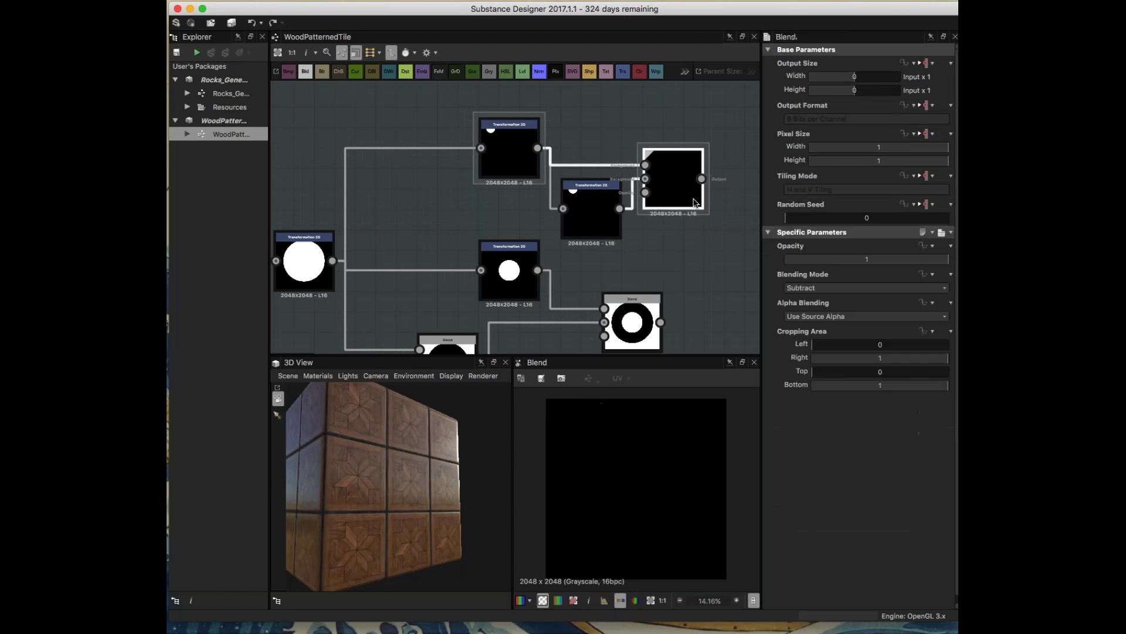
{"action": "left_click_drag", "start_coordinate": [591, 214], "coordinate": [591, 226]}
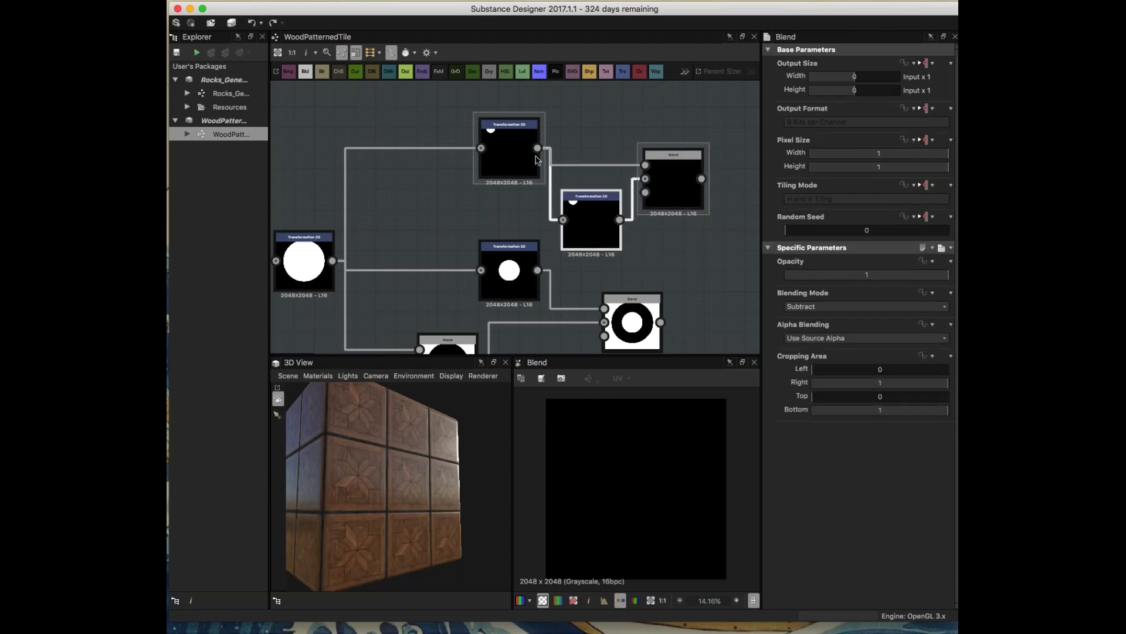
{"action": "double_click", "coordinate": [522, 144]}
{"action": "left_click", "coordinate": [672, 187]}
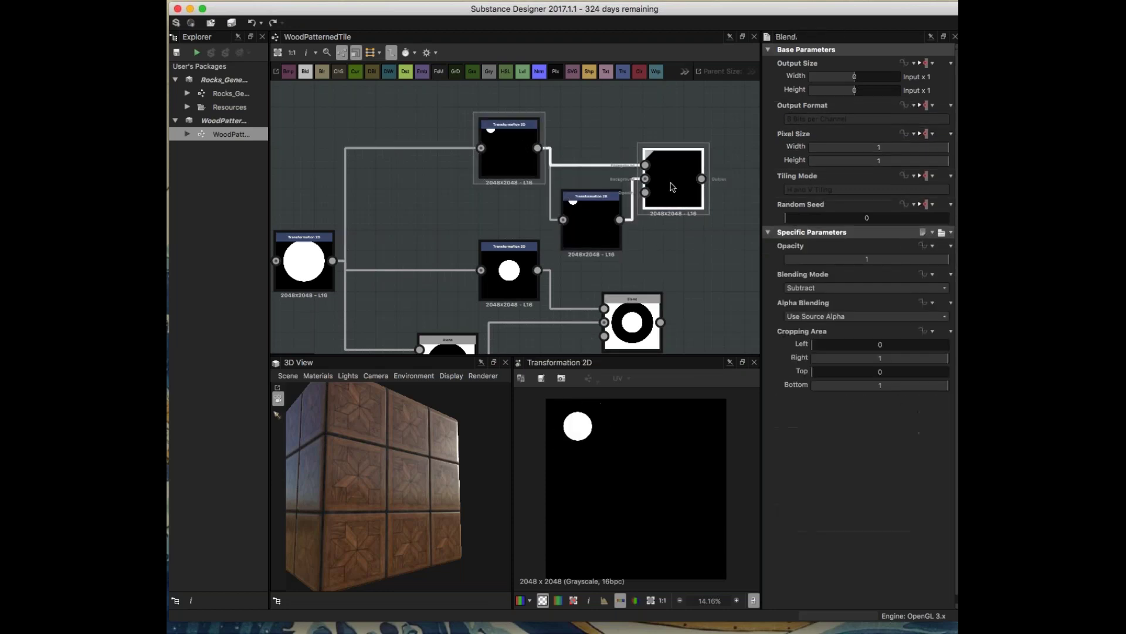
{"action": "double_click", "coordinate": [672, 188]}
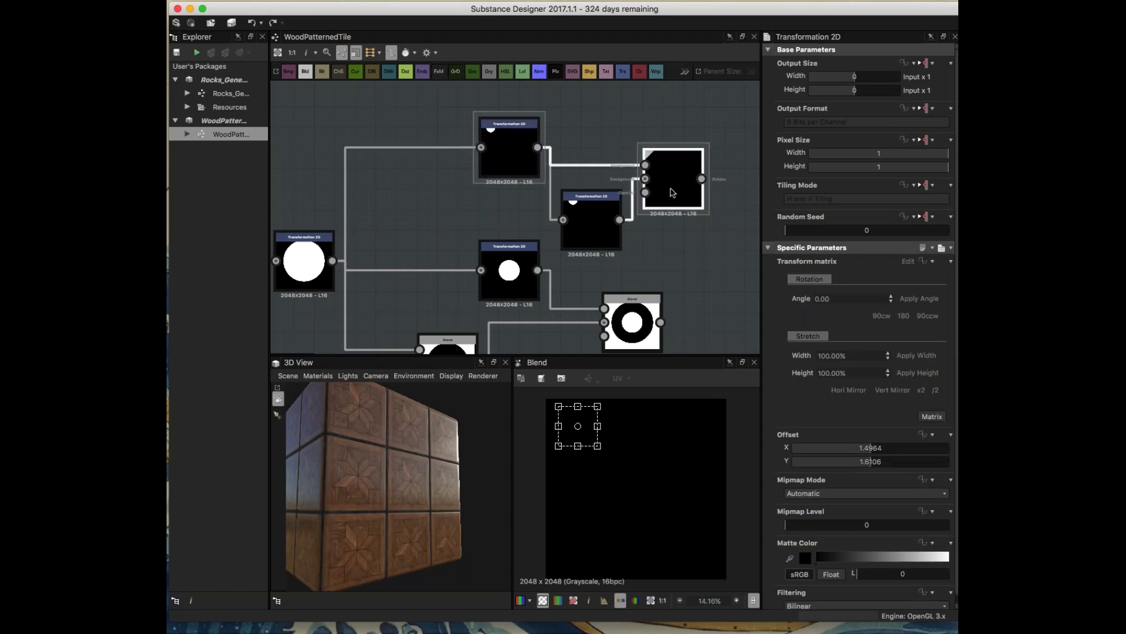
{"action": "left_click", "coordinate": [672, 193]}
{"action": "double_click", "coordinate": [509, 150]}
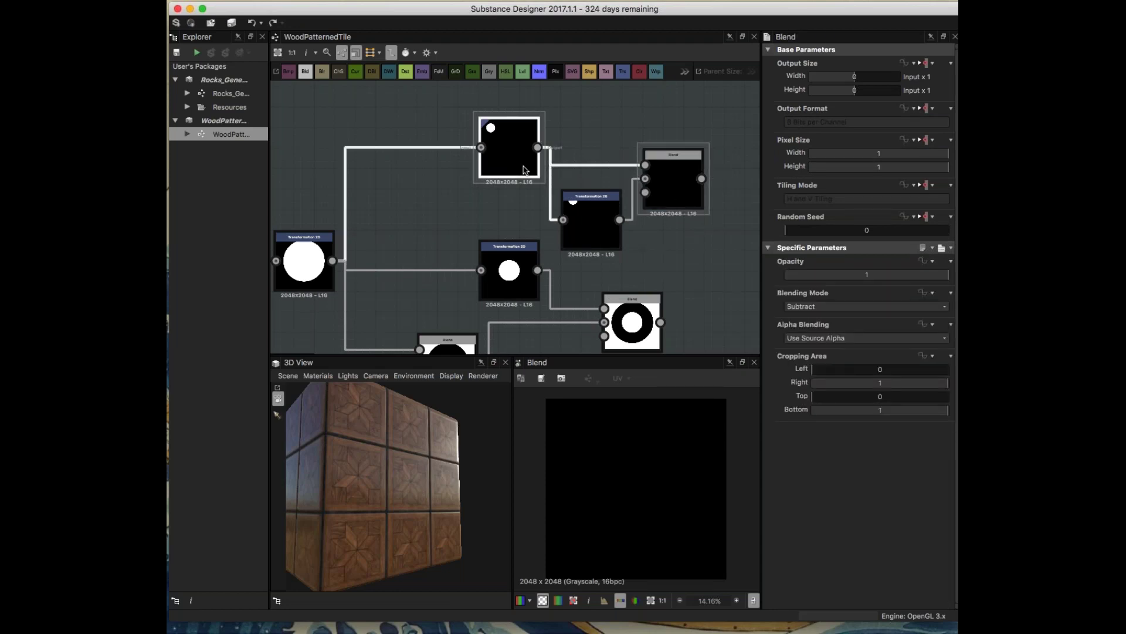
{"action": "double_click", "coordinate": [672, 176]}
- Try shrinking the corner circle around its centre and spread its transform, the follow-up transform and the Blend apart in the graph
{"action": "left_click", "coordinate": [505, 156]}
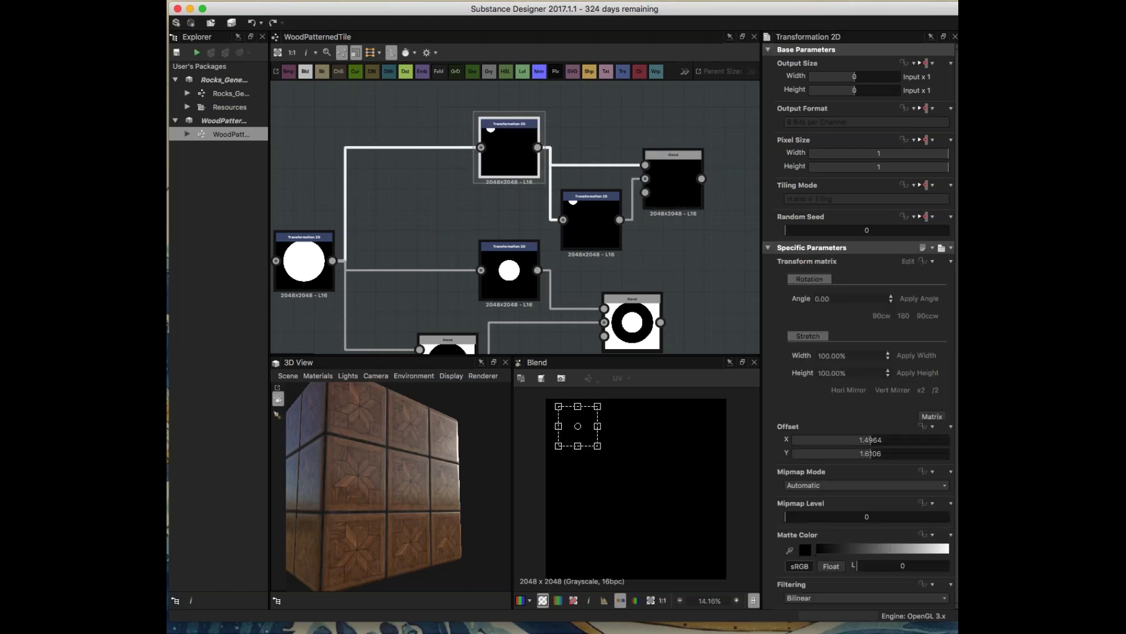
{"action": "left_click_drag", "start_coordinate": [597, 446], "coordinate": [595, 444], "text": "ctrl+shift"}
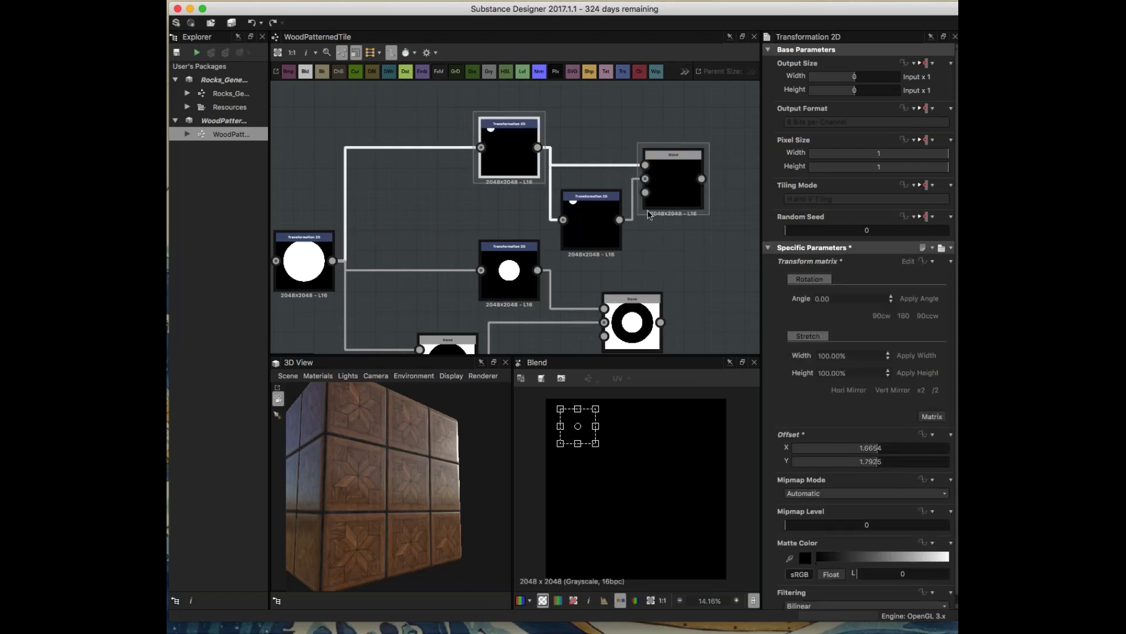
{"action": "left_click", "coordinate": [602, 218]}
{"action": "left_click_drag", "start_coordinate": [600, 215], "coordinate": [600, 227]}
{"action": "left_click_drag", "start_coordinate": [677, 176], "coordinate": [729, 167]}
{"action": "left_click_drag", "start_coordinate": [504, 173], "coordinate": [473, 163]}
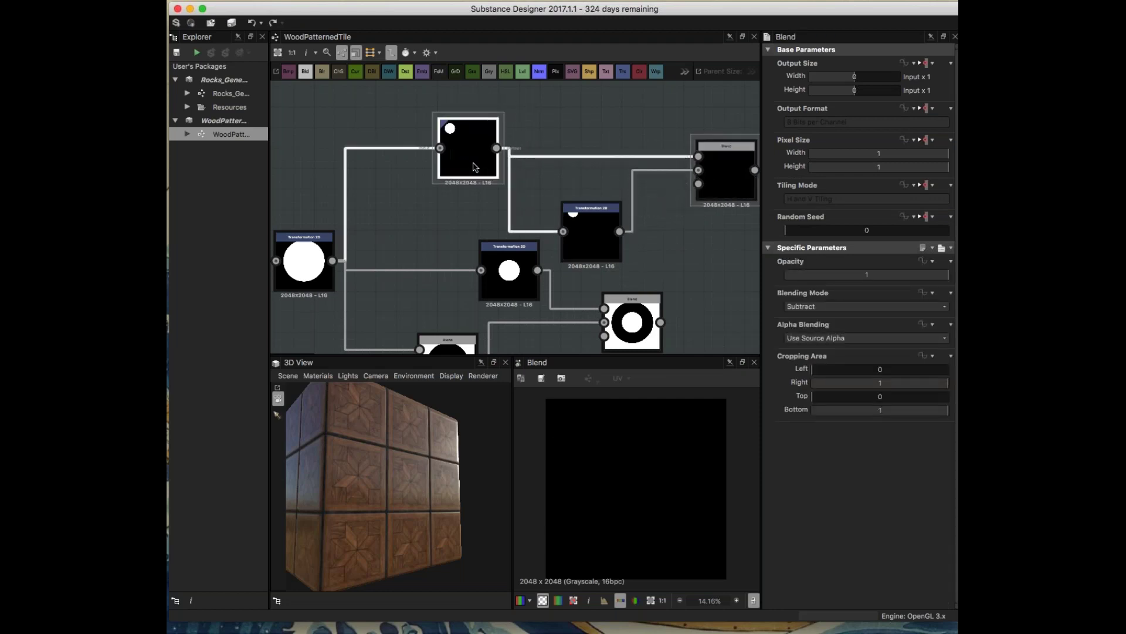
- Undo the recent node moves, the circle shrinking, and the Blend's Subtract mode and background connection
{"action": "key", "text": "ctrl+z"}
{"action": "key", "text": "ctrl+z"}
{"action": "key", "text": "ctrl+z"}
{"action": "key", "text": "ctrl+z"}
{"action": "key", "text": "ctrl+z"}
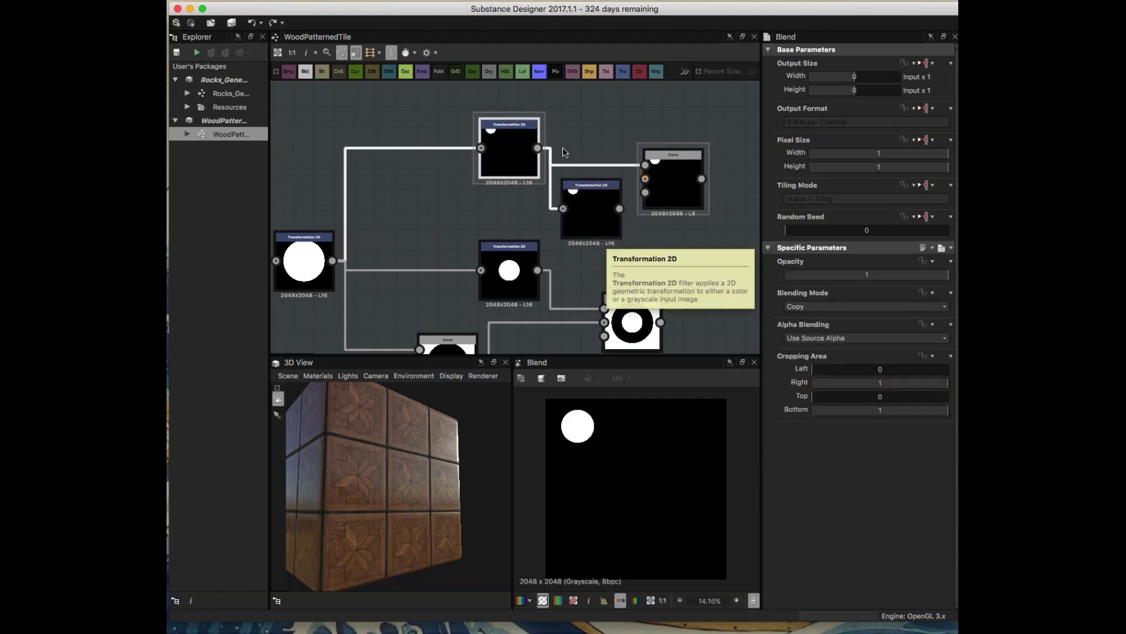
- Move the corner-circle transform and its follow-up transform further apart and shrink the corner circle slightly
{"action": "left_click_drag", "start_coordinate": [504, 151], "coordinate": [495, 150]}
{"action": "left_click_drag", "start_coordinate": [599, 219], "coordinate": [600, 239]}
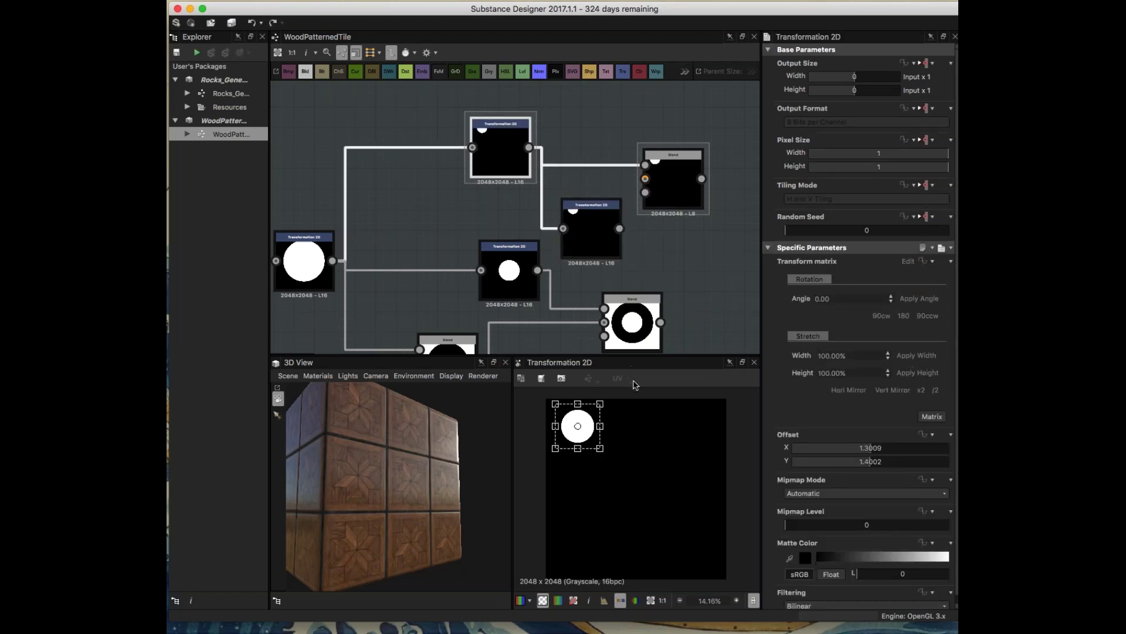
{"action": "left_click", "coordinate": [673, 195]}
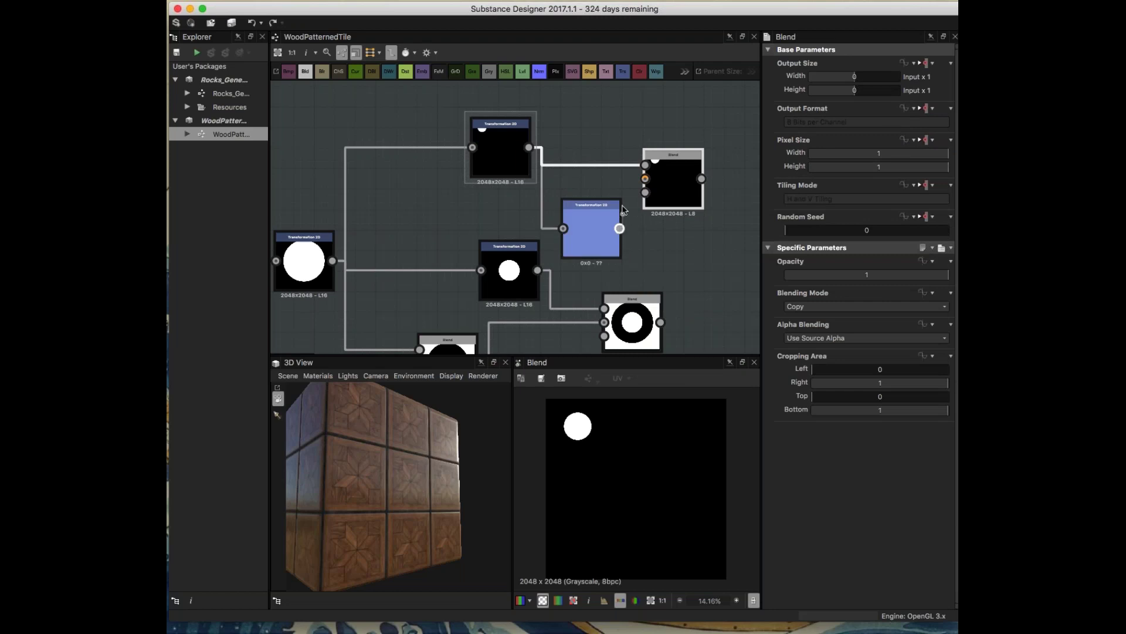
- Connect the follow-up transform as the Blend's background and set the blending mode to Subtract
{"action": "left_click_drag", "start_coordinate": [656, 186], "coordinate": [650, 181]}
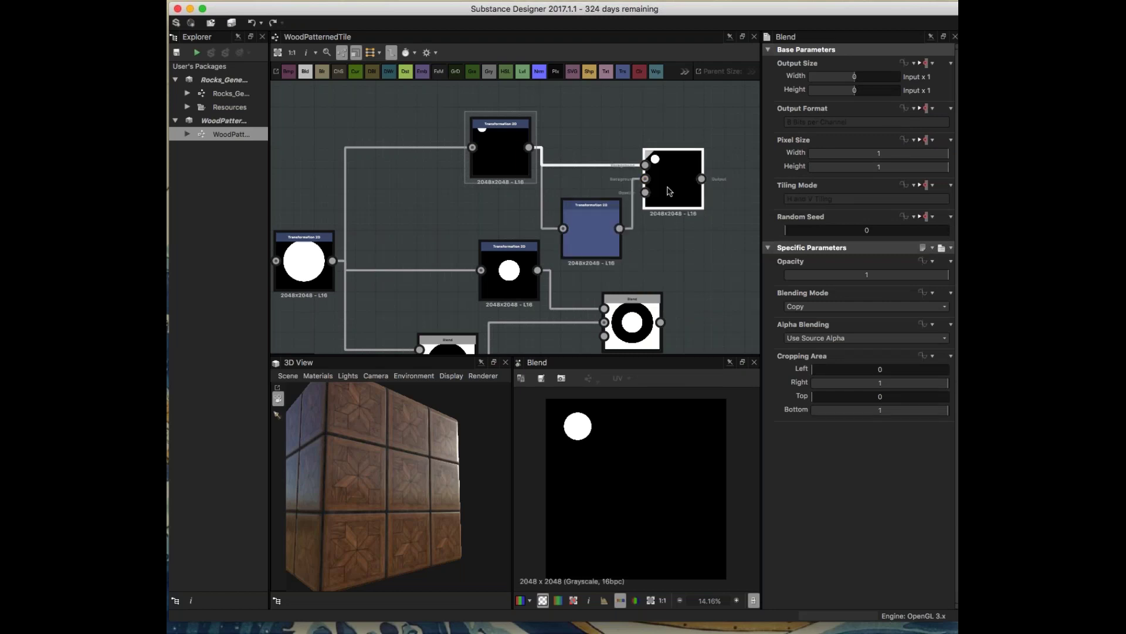
{"action": "left_click", "coordinate": [844, 306]}
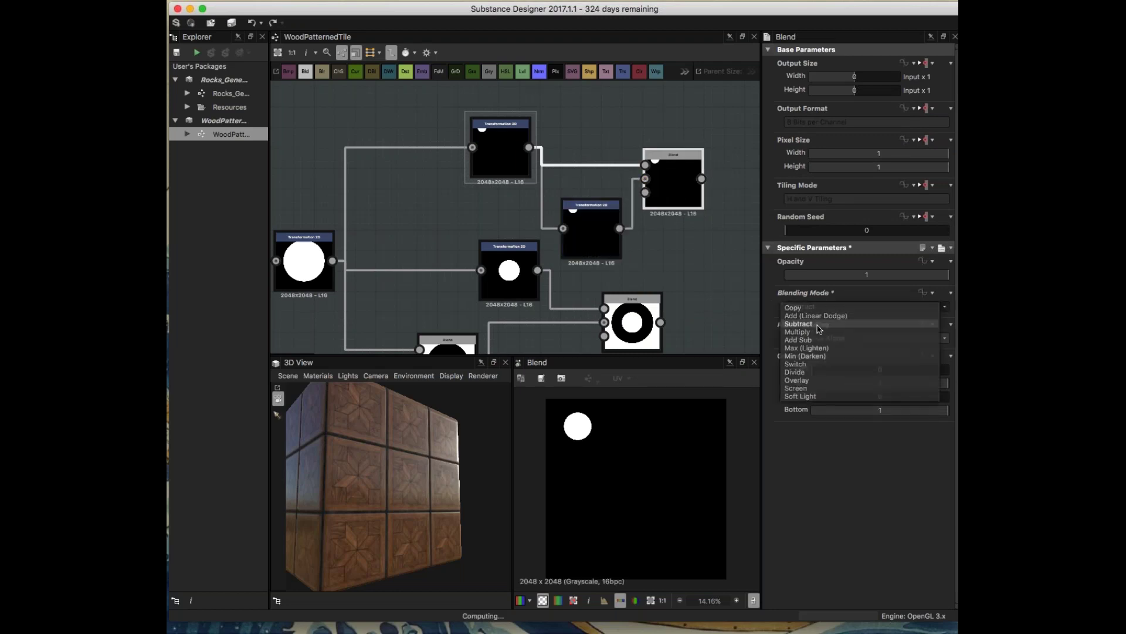
{"action": "left_click", "coordinate": [819, 327]}
{"action": "left_click_drag", "start_coordinate": [591, 249], "coordinate": [591, 241]}
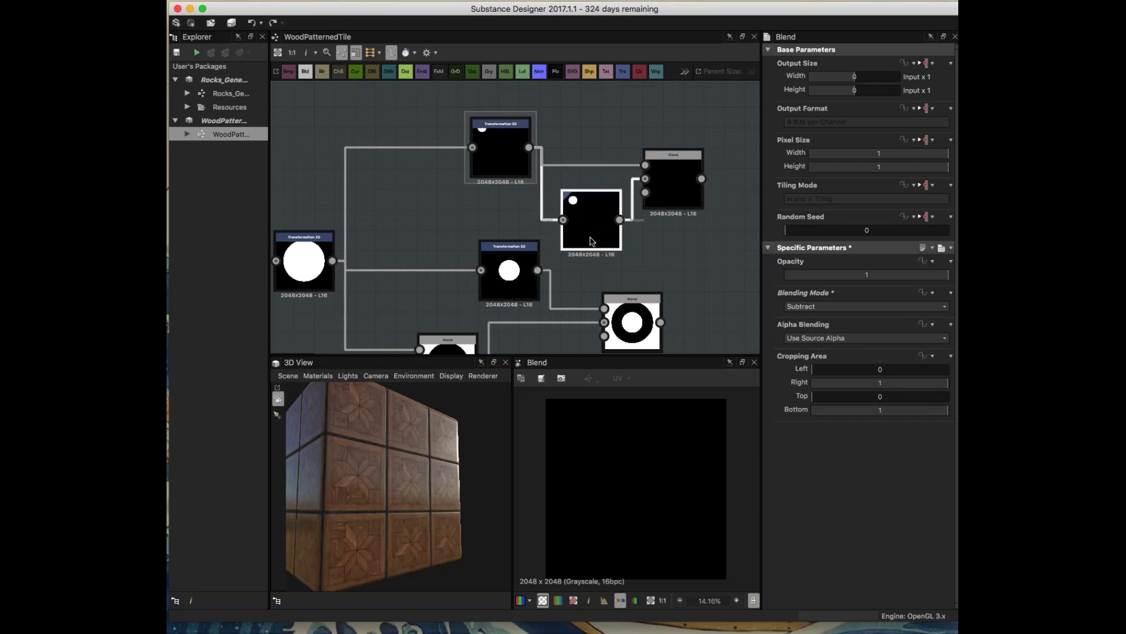
- Delete the follow-up transform, the Subtract Blend with its remaining connection, and the corner-circle Transformation 2D node
{"action": "left_click", "coordinate": [495, 173]}
{"action": "left_click", "coordinate": [593, 237]}
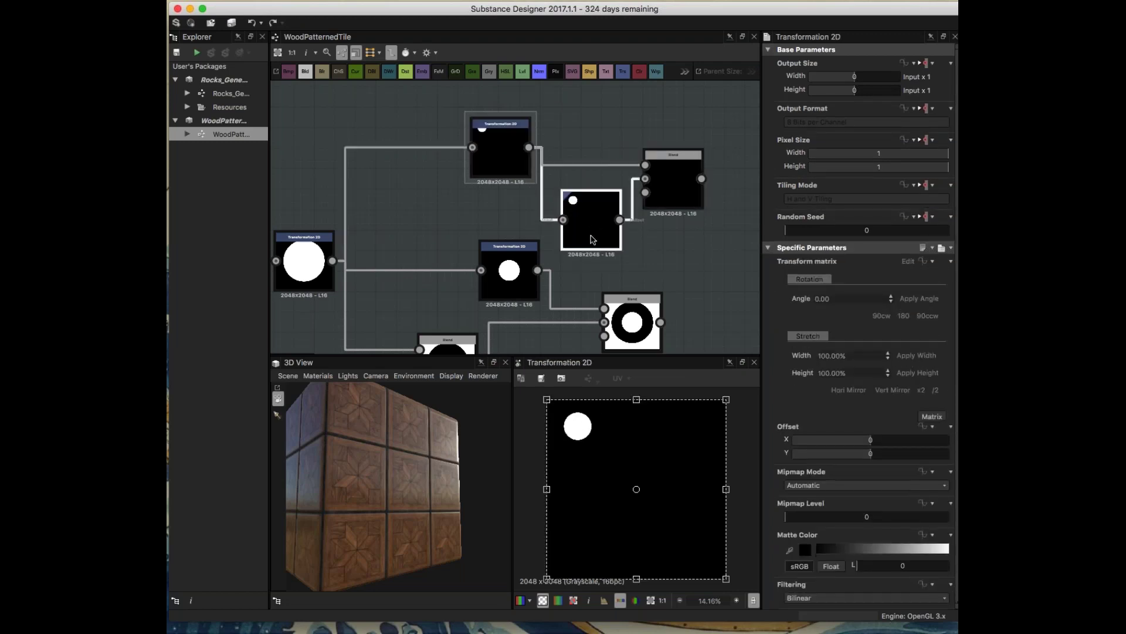
{"action": "key", "text": "BackSpace"}
{"action": "left_click_drag", "start_coordinate": [501, 167], "coordinate": [454, 140]}
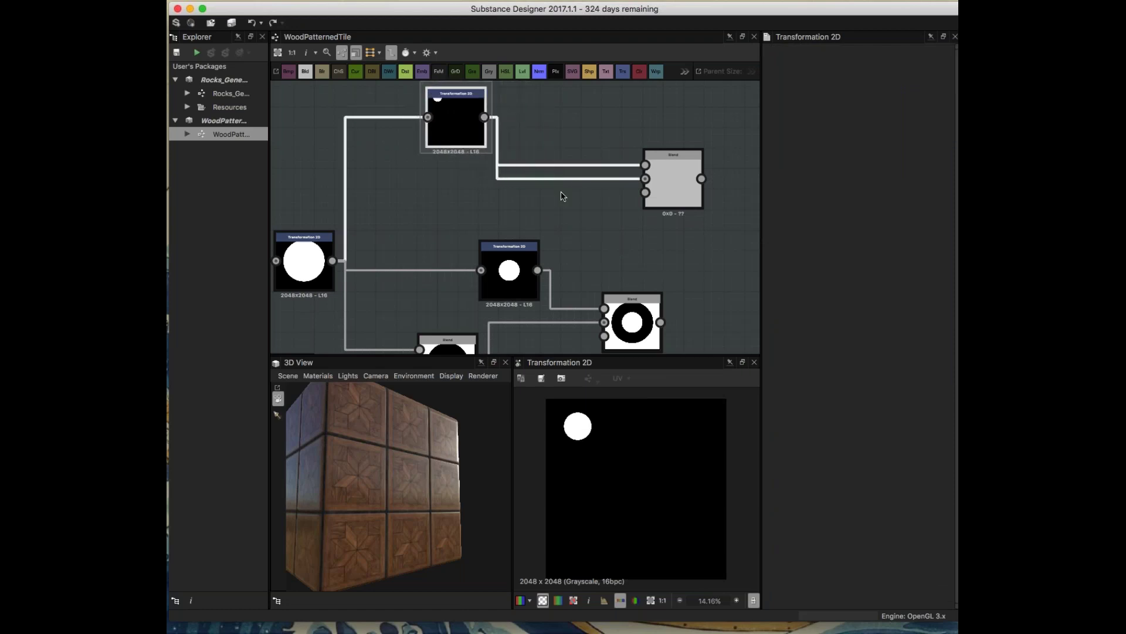
{"action": "left_click", "coordinate": [585, 182]}
{"action": "key", "text": "BackSpace"}
{"action": "left_click_drag", "start_coordinate": [663, 188], "coordinate": [672, 169]}
{"action": "middle_click_drag", "start_coordinate": [595, 186], "coordinate": [656, 242]}
{"action": "left_click", "coordinate": [732, 213]}
{"action": "key", "text": "BackSpace"}
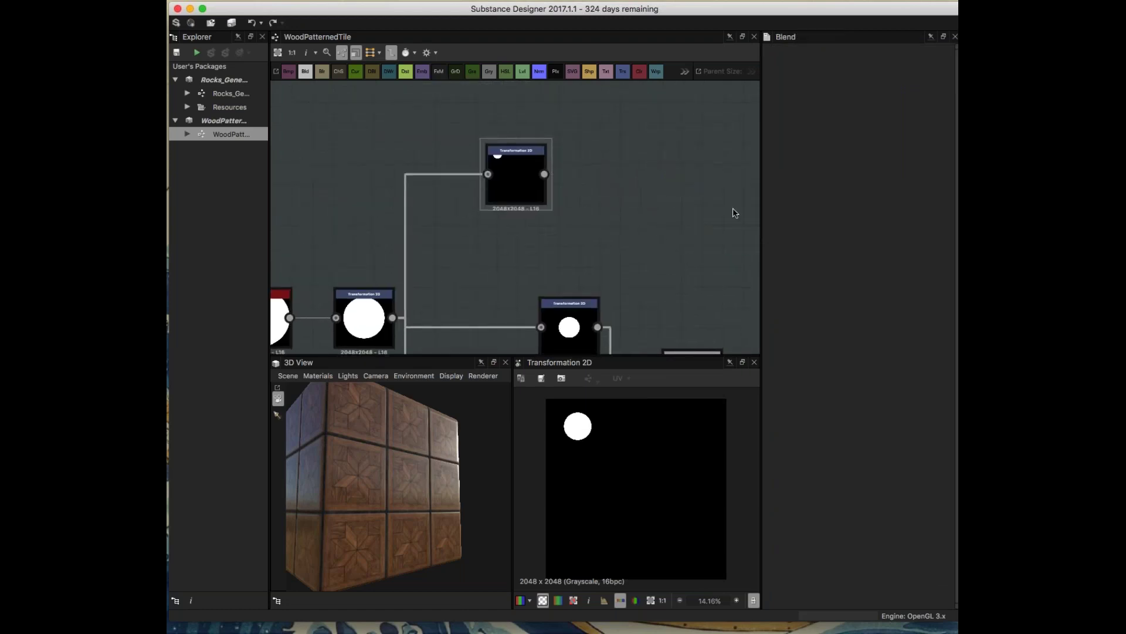
{"action": "left_click", "coordinate": [529, 180]}
{"action": "key", "text": "BackSpace"}
{"action": "left_click", "coordinate": [359, 327]}
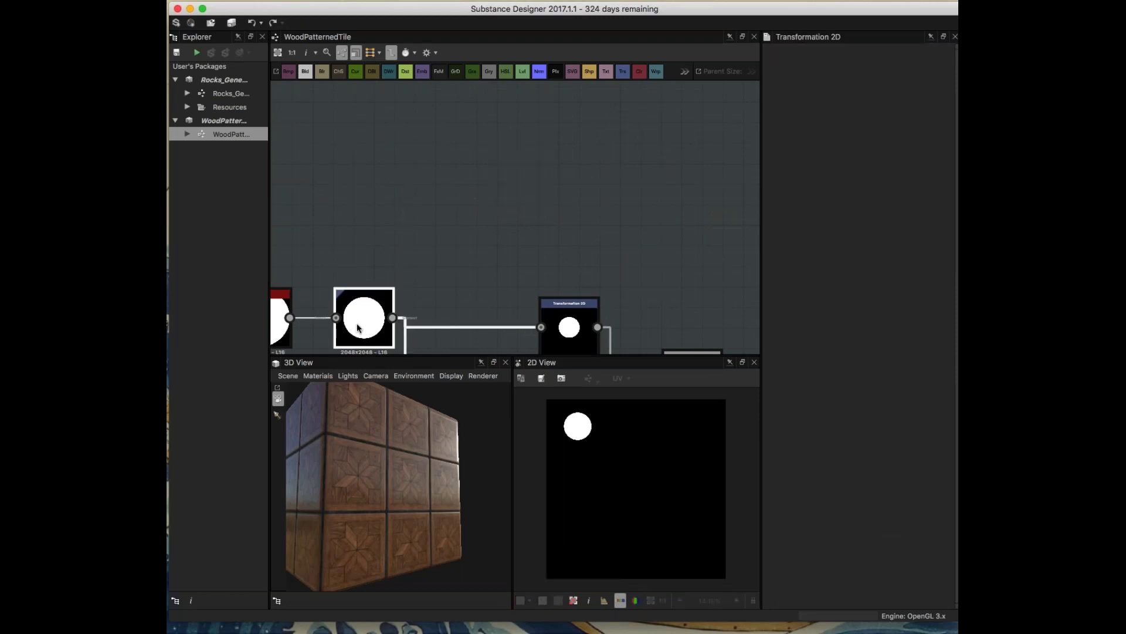
{"action": "key", "text": "space"}
{"action": "key", "text": "space"}
{"action": "type", "text": "trans"}
{"action": "key", "text": "Return"}
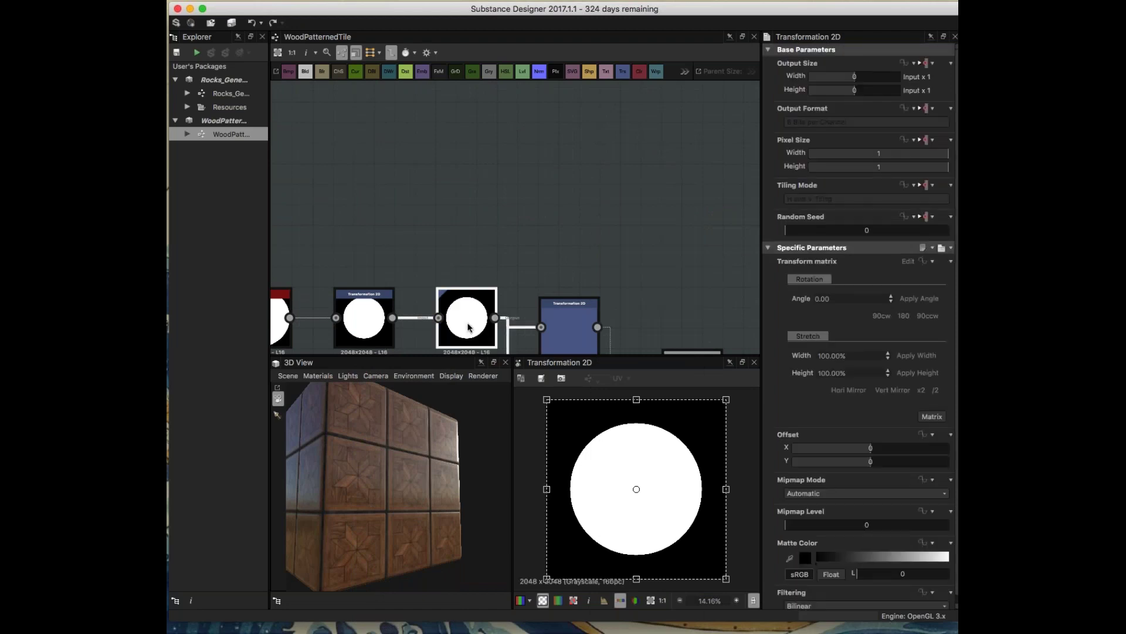
{"action": "key", "text": "ctrl+z"}
- Add a Transformation 2D node branching off the large-circle transform above the half-size circle node, and set its tiling mode to No Tiling
{"action": "left_click", "coordinate": [498, 220]}
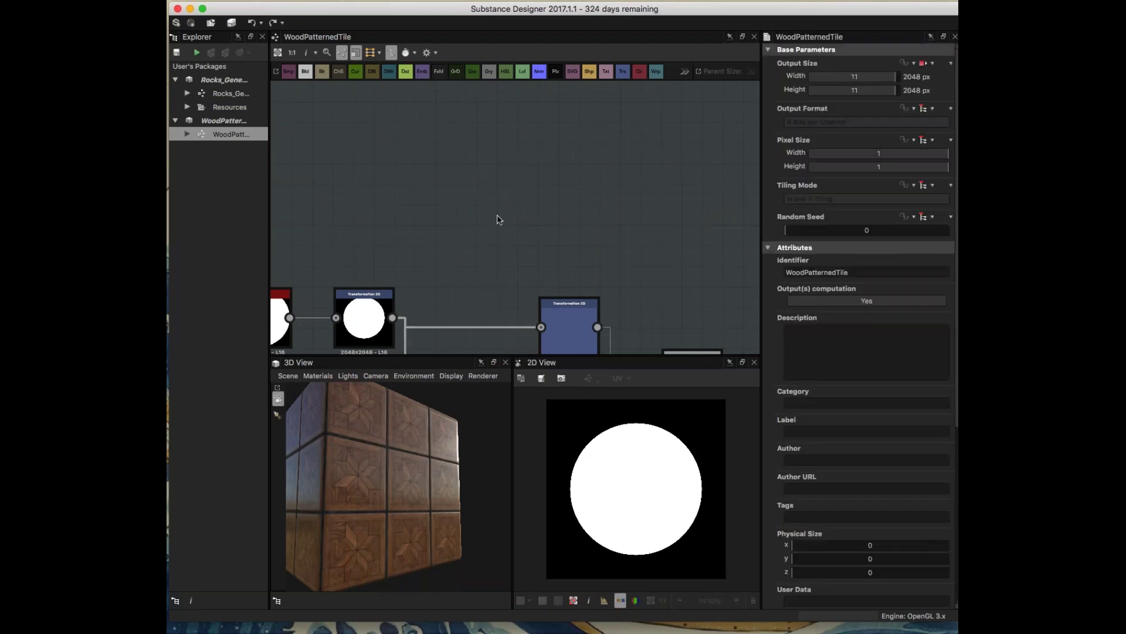
{"action": "key", "text": "space"}
{"action": "type", "text": "tri"}
{"action": "left_click", "coordinate": [540, 247]}
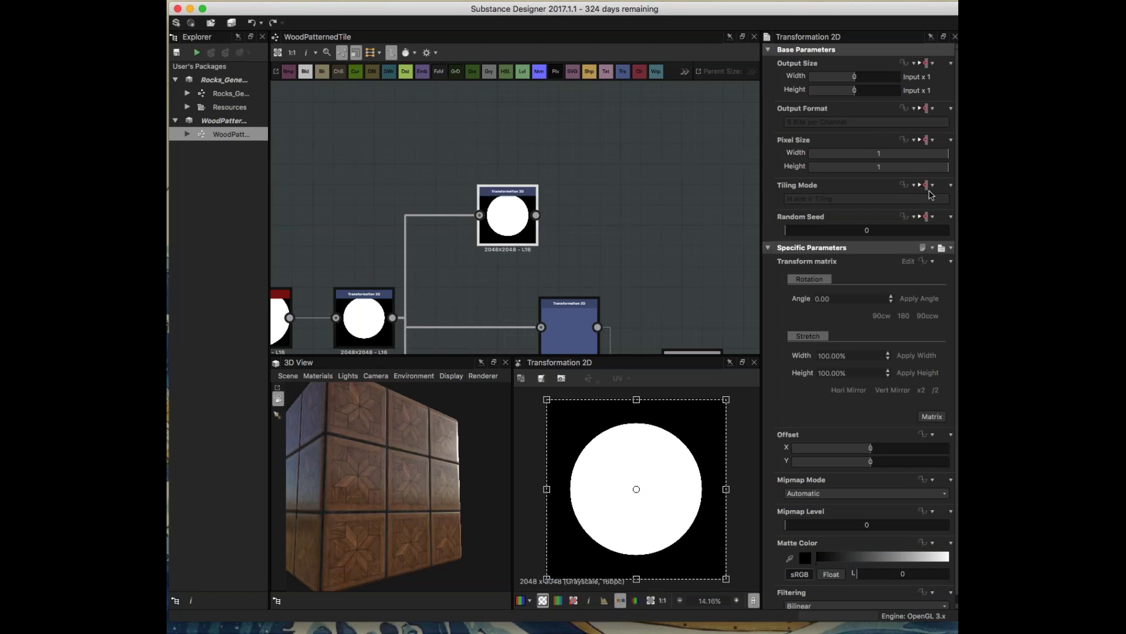
{"action": "left_click", "coordinate": [844, 198]}
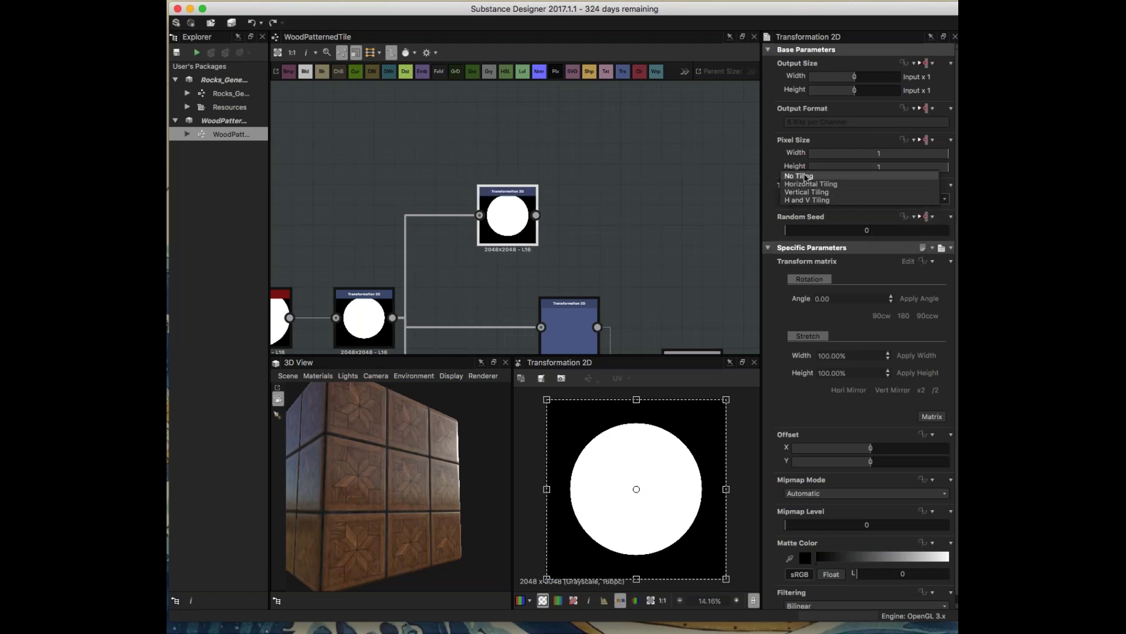
{"action": "left_click", "coordinate": [806, 176]}
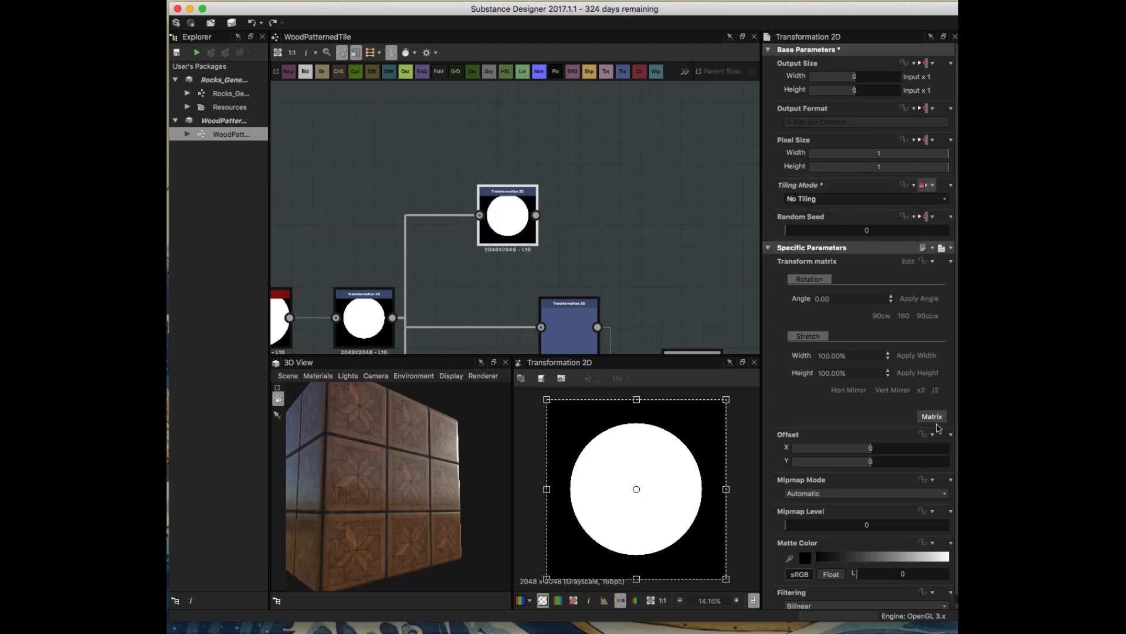
- Halve the circle's size twice and move it near the image's upper-left corner, at offset about X 1.23, Y 1.39
{"action": "left_click", "coordinate": [935, 391]}
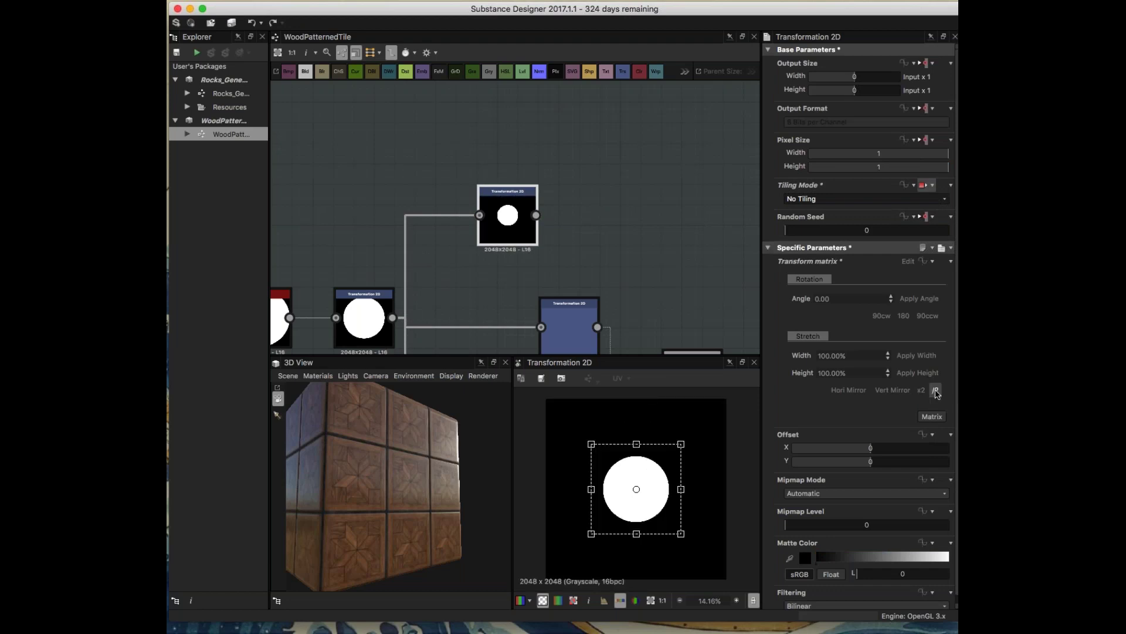
{"action": "left_click", "coordinate": [935, 390]}
{"action": "left_click_drag", "start_coordinate": [643, 505], "coordinate": [588, 443]}
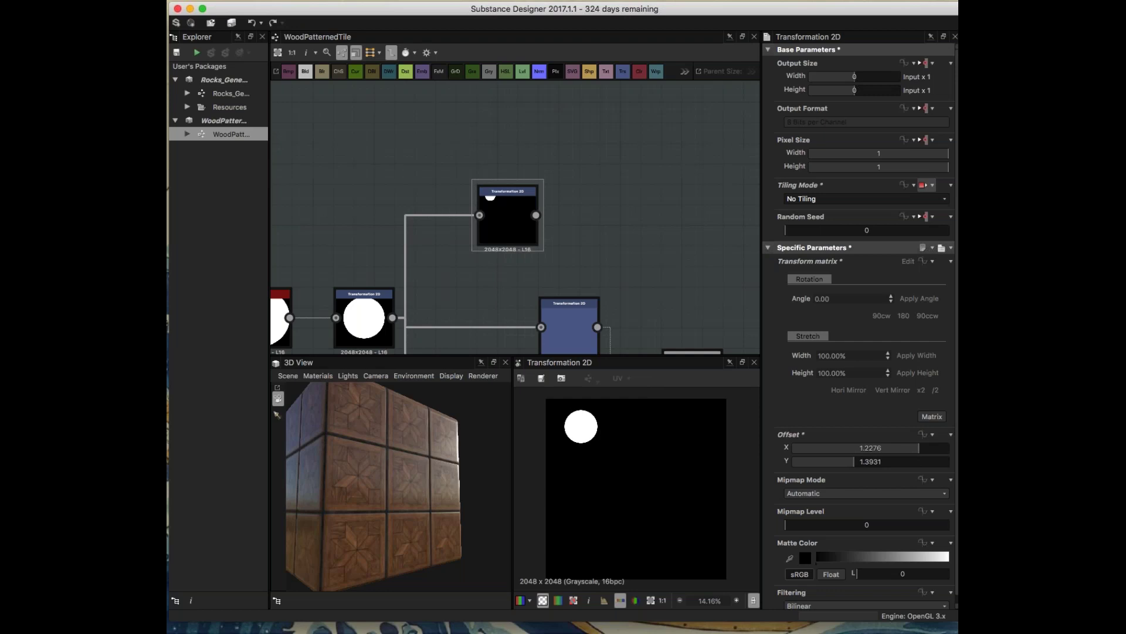
- Add another Transformation 2D node after the new corner-circle transform
{"action": "left_click", "coordinate": [522, 227]}
{"action": "key", "text": "space"}
{"action": "type", "text": "tr"}
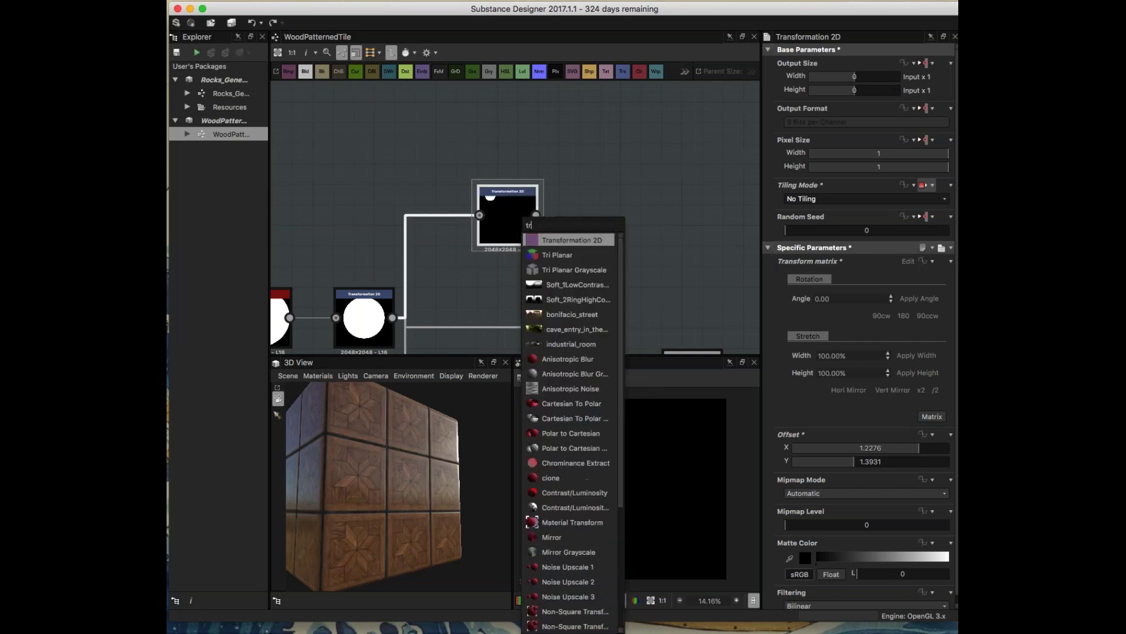
- Add a second Transformation 2D node fed by the small offset circle's node and stack it beneath that node
{"action": "left_click", "coordinate": [548, 240]}
{"action": "middle_click_drag", "start_coordinate": [507, 229], "coordinate": [498, 191]}
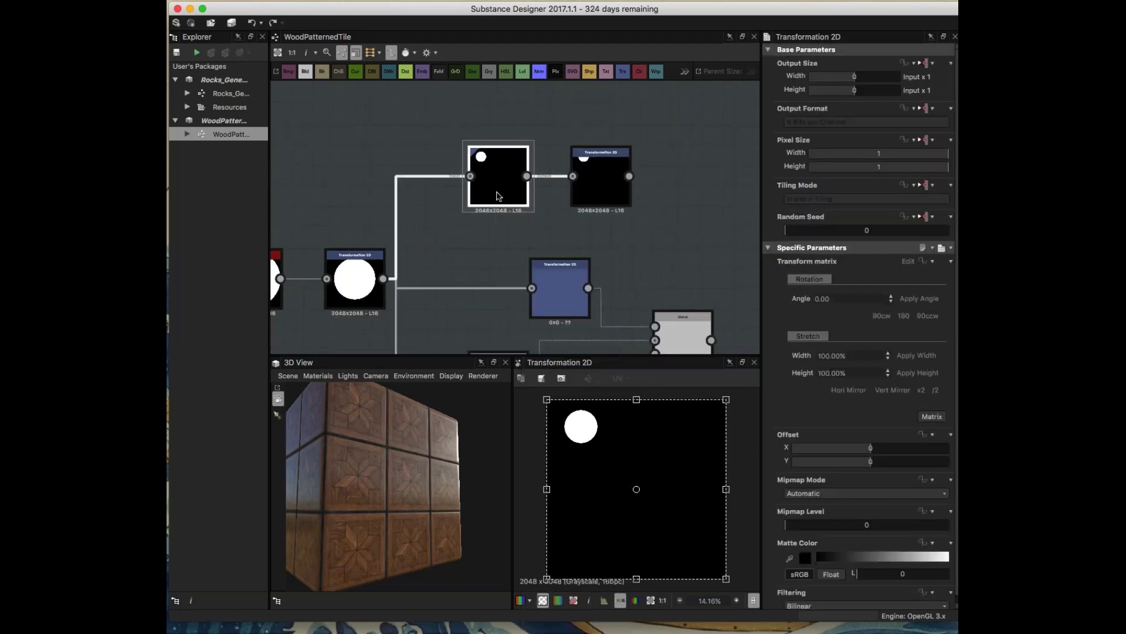
{"action": "left_click_drag", "start_coordinate": [498, 192], "coordinate": [518, 130]}
{"action": "left_click_drag", "start_coordinate": [579, 200], "coordinate": [497, 221]}
- Add a Blend node beside the two stacked Transformation 2D nodes
{"action": "left_click", "coordinate": [616, 168]}
{"action": "key", "text": "space"}
{"action": "type", "text": "bl"}
{"action": "left_click", "coordinate": [647, 188]}
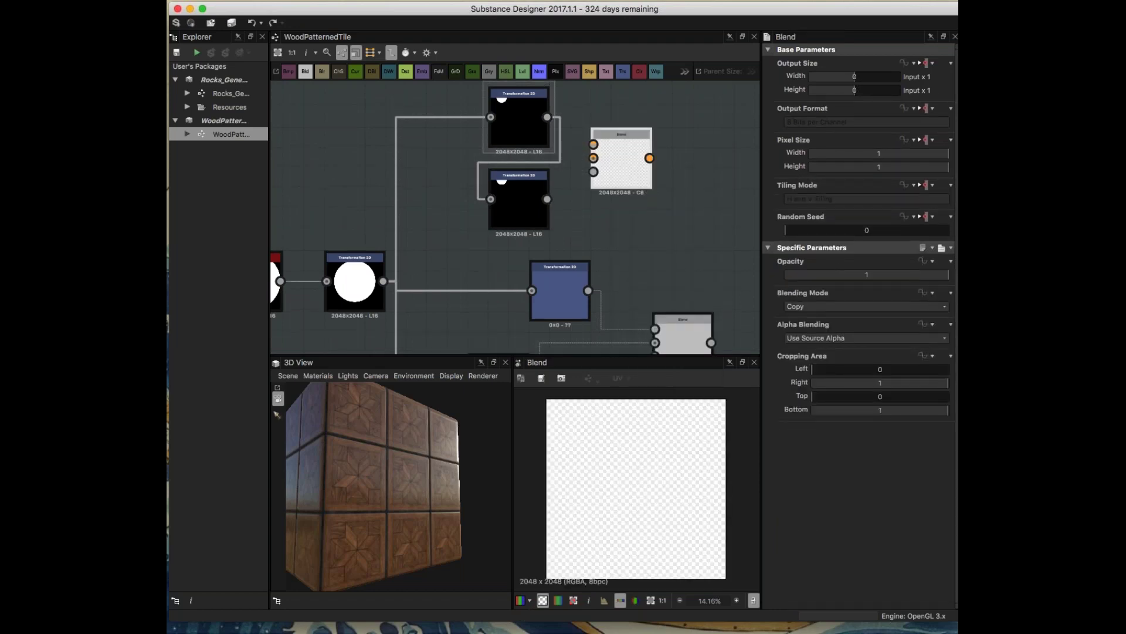
{"action": "middle_click_drag", "start_coordinate": [647, 194], "coordinate": [664, 244]}
- Try to scale the offset circle down slightly in the upper Transformation 2D node and select the lower one
{"action": "left_click", "coordinate": [548, 156]}
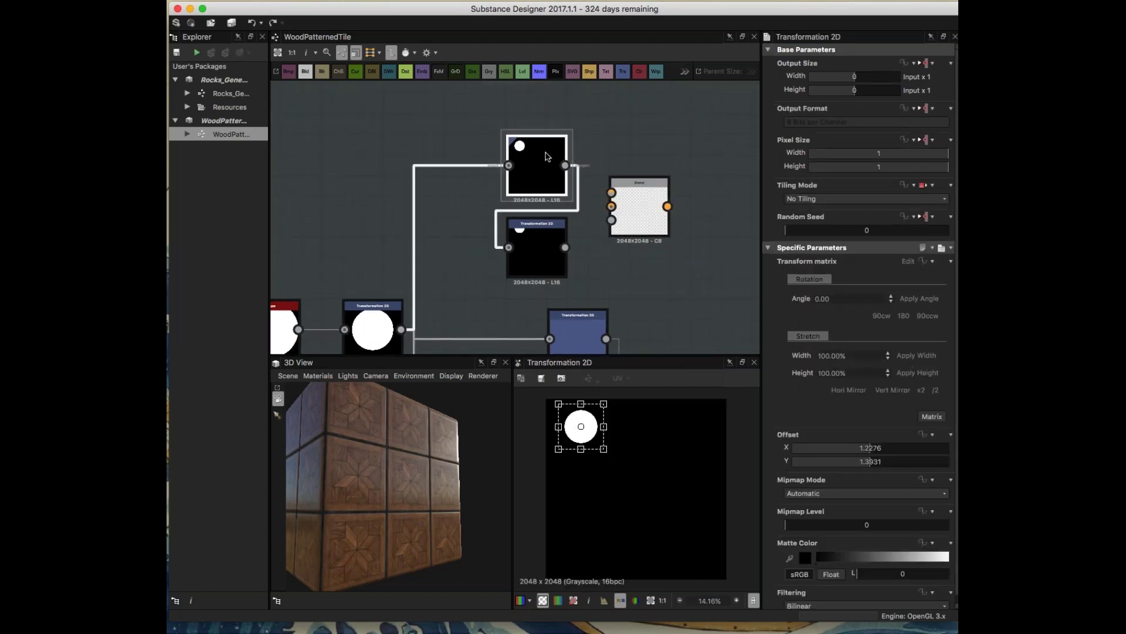
{"action": "left_click_drag", "start_coordinate": [604, 449], "coordinate": [597, 444]}
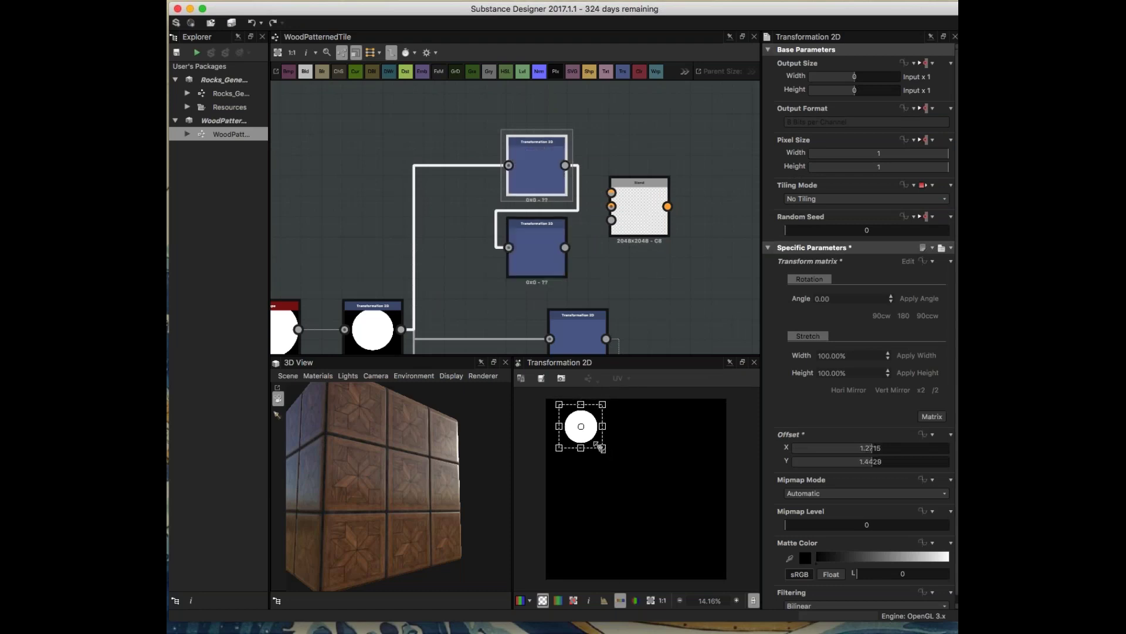
{"action": "left_click", "coordinate": [526, 246]}
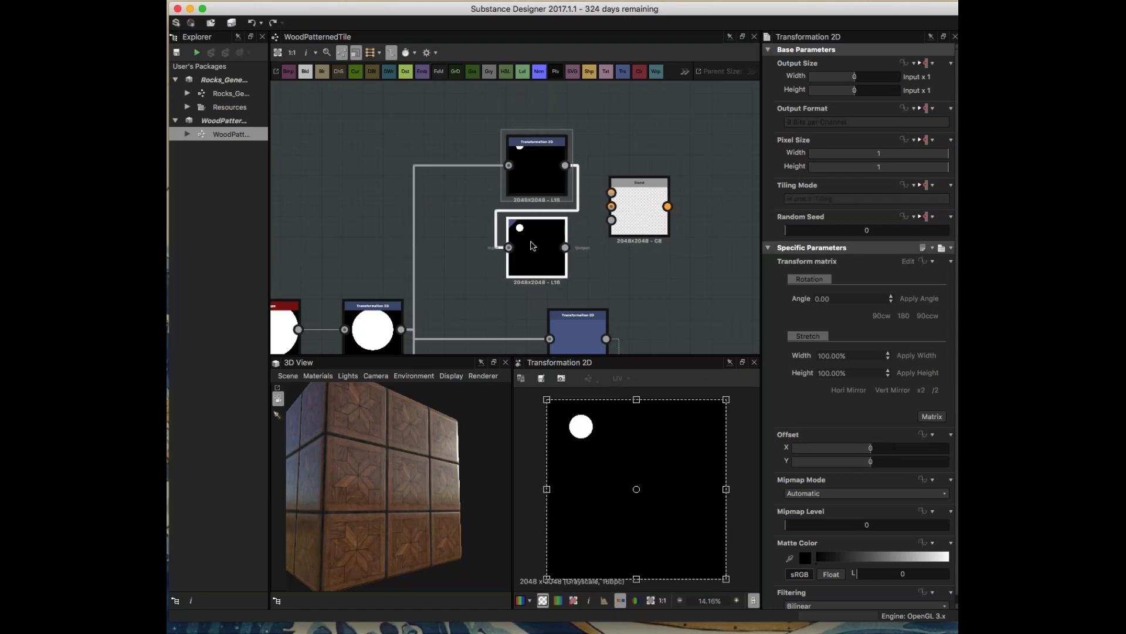
- Undo the recent edits until the Blend node and both upper Transformation 2D nodes are removed from the graph
{"action": "key", "text": "super+z"}
{"action": "key", "text": "super+z"}
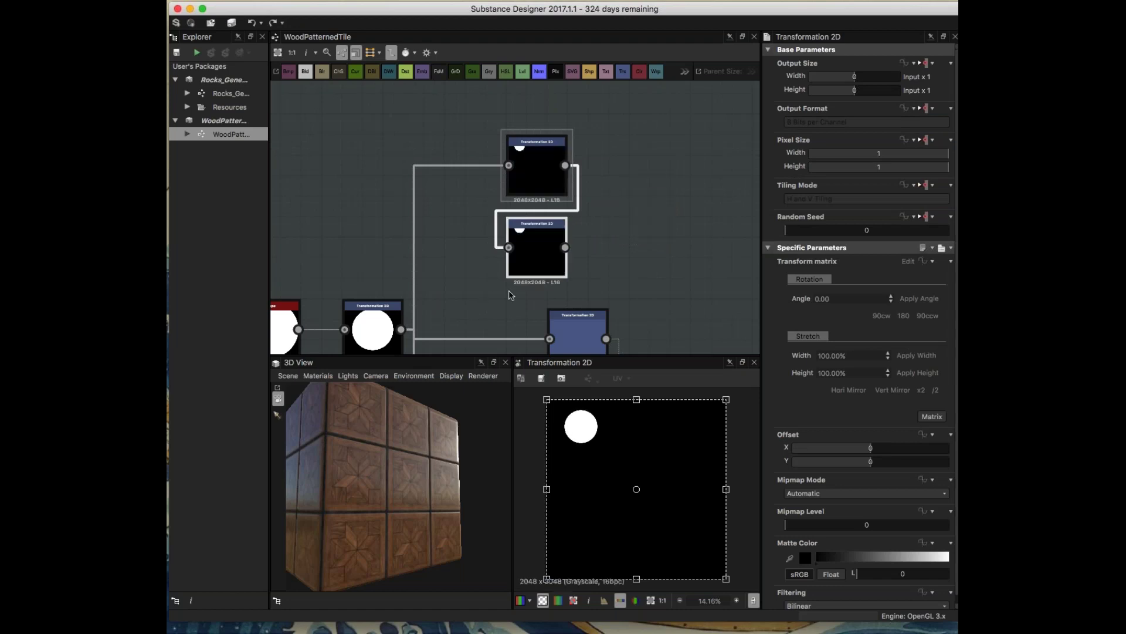
{"action": "key", "text": "super+z"}
{"action": "key", "text": "super+z"}
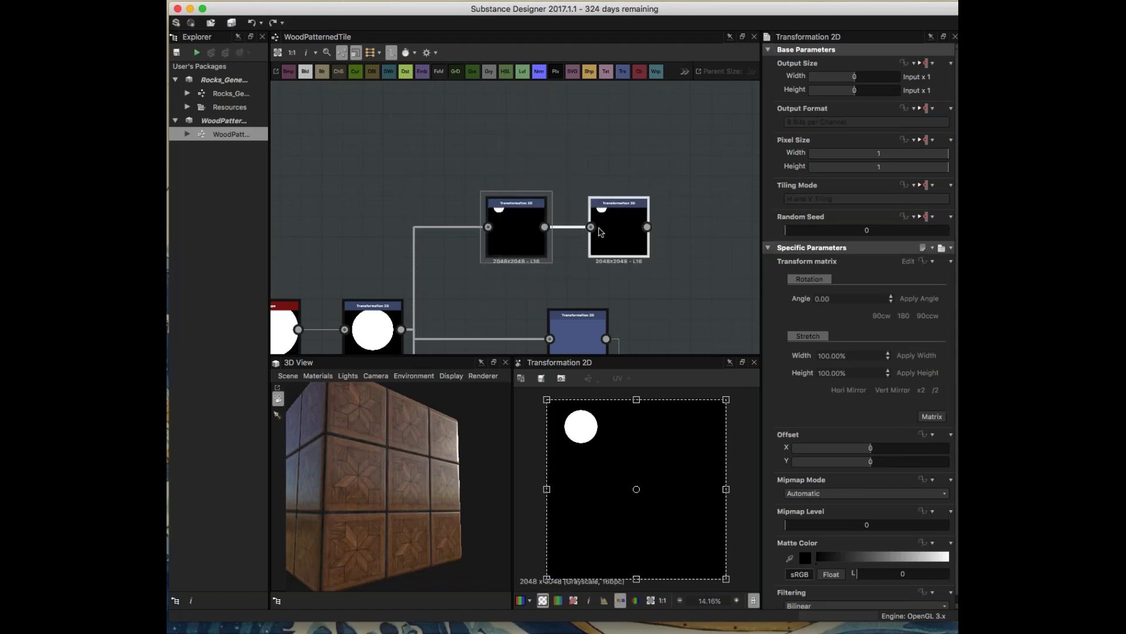
{"action": "key", "text": "super+z"}
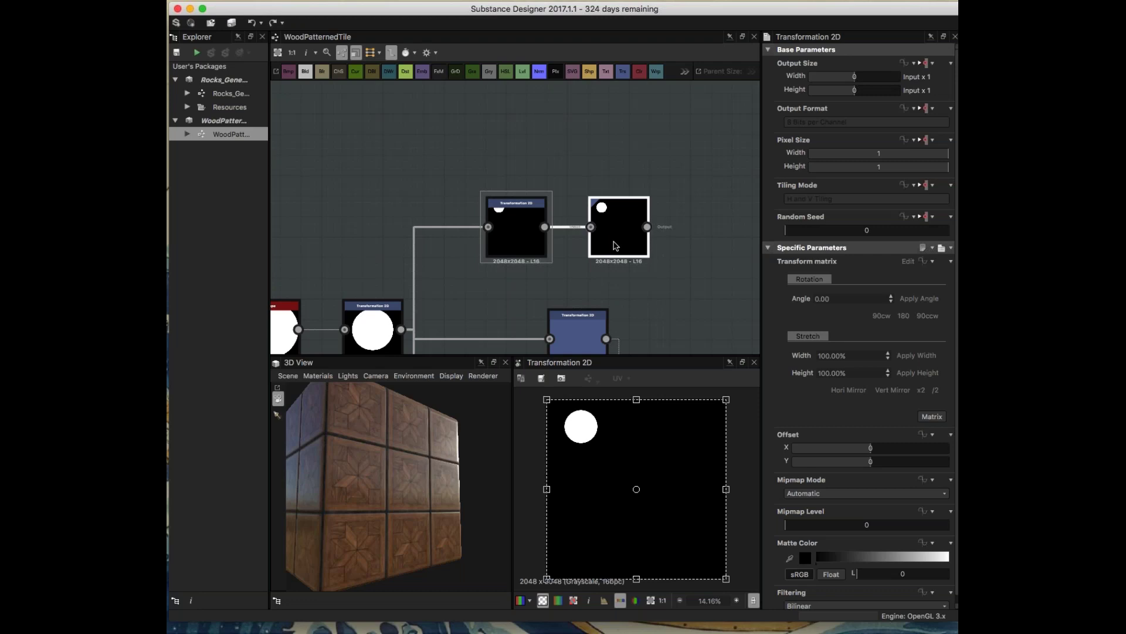
{"action": "key", "text": "super+z"}
{"action": "key", "text": "super+z"}
{"action": "key", "text": "super+z"}
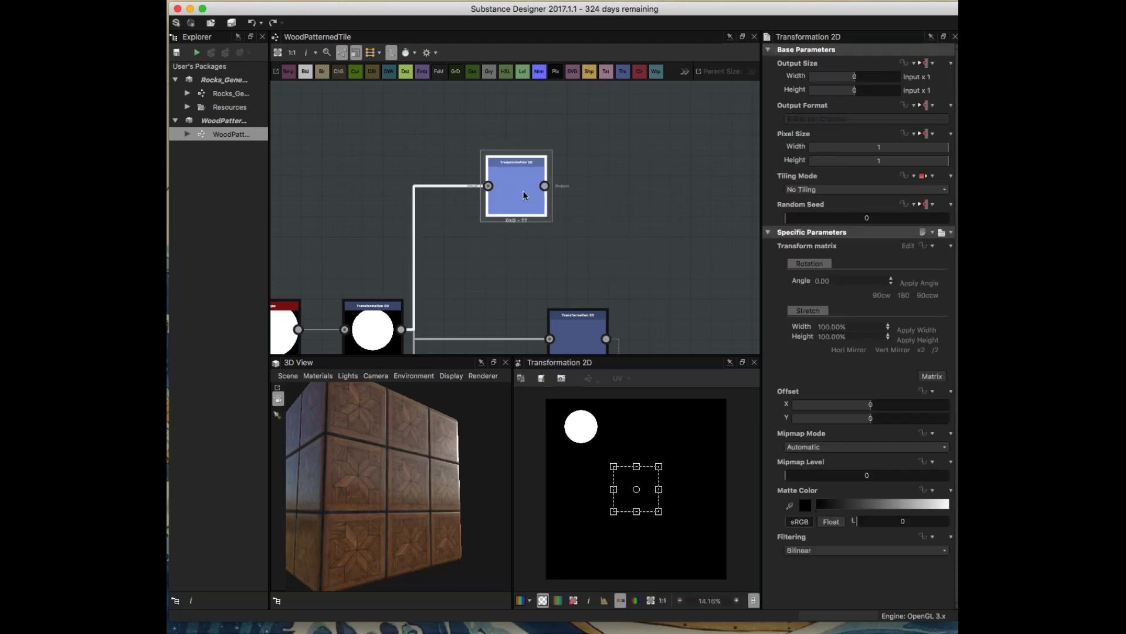
{"action": "key", "text": "super+z"}
- Add a Transformation 2D node fed by the large circle's transform and halve its scale twice, keeping the circle centred
{"action": "key", "text": "space"}
{"action": "type", "text": "tr"}
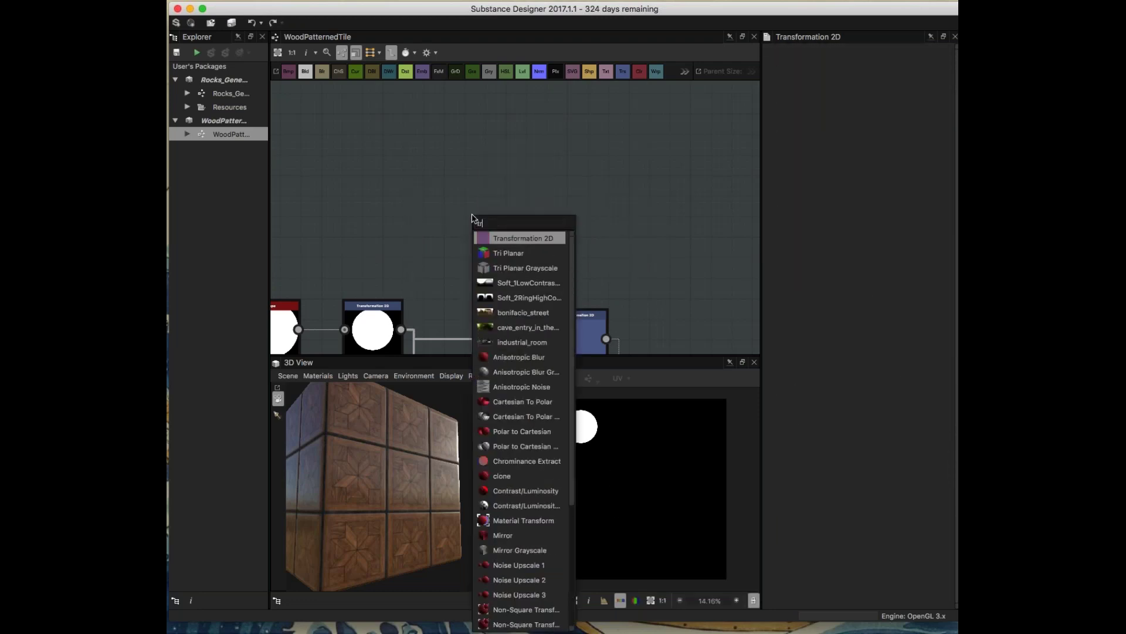
{"action": "left_click", "coordinate": [507, 242]}
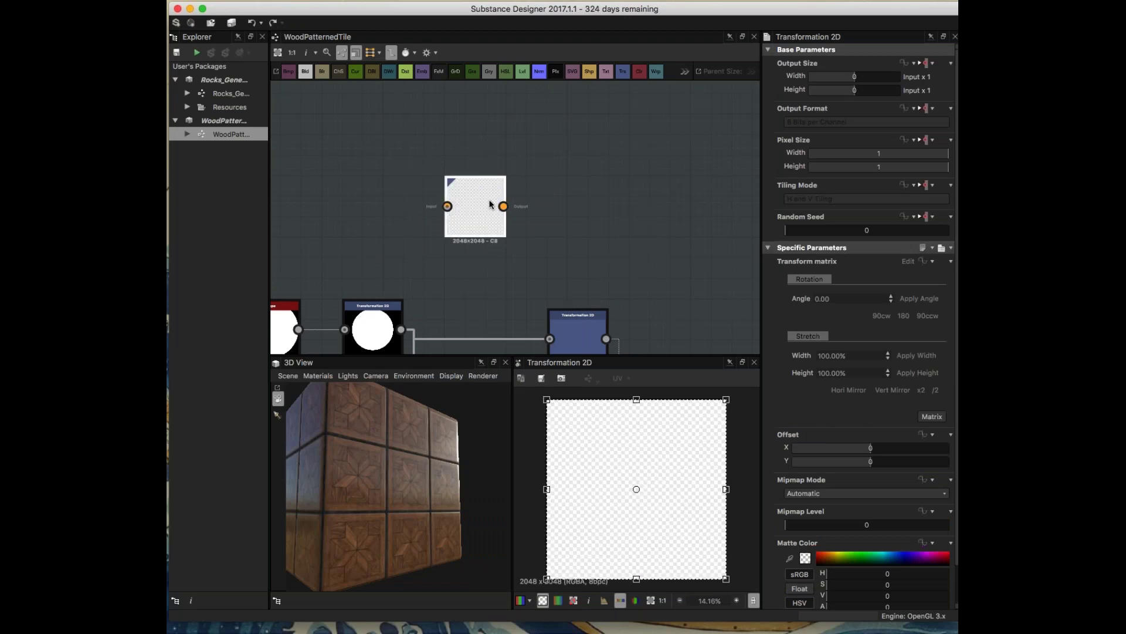
{"action": "left_click_drag", "start_coordinate": [479, 199], "coordinate": [519, 199]}
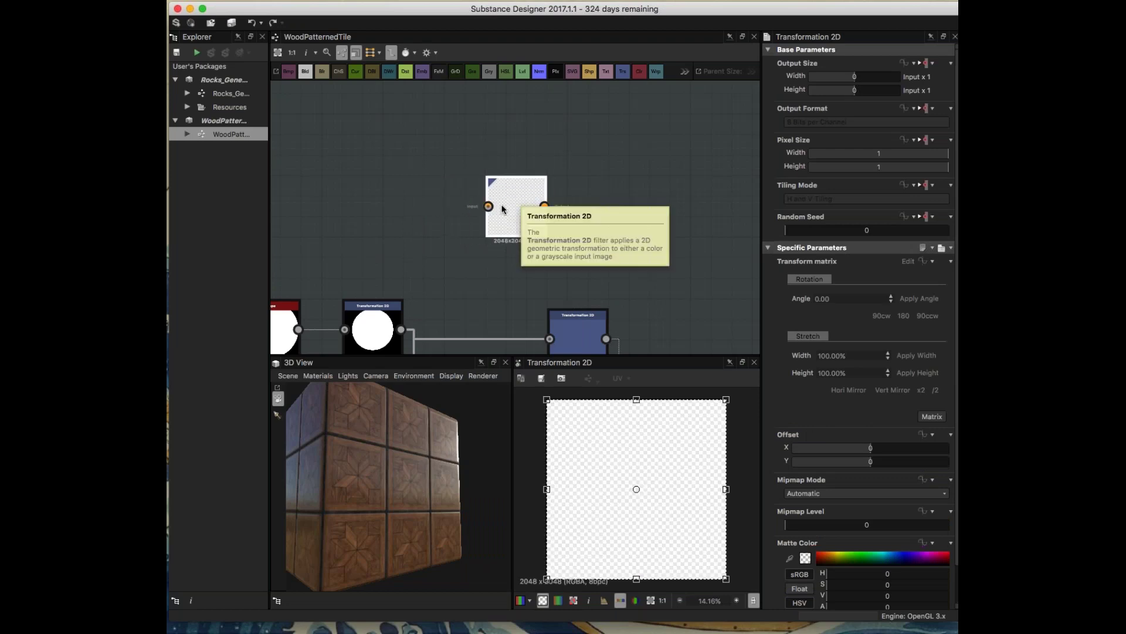
{"action": "left_click_drag", "start_coordinate": [401, 329], "coordinate": [488, 206]}
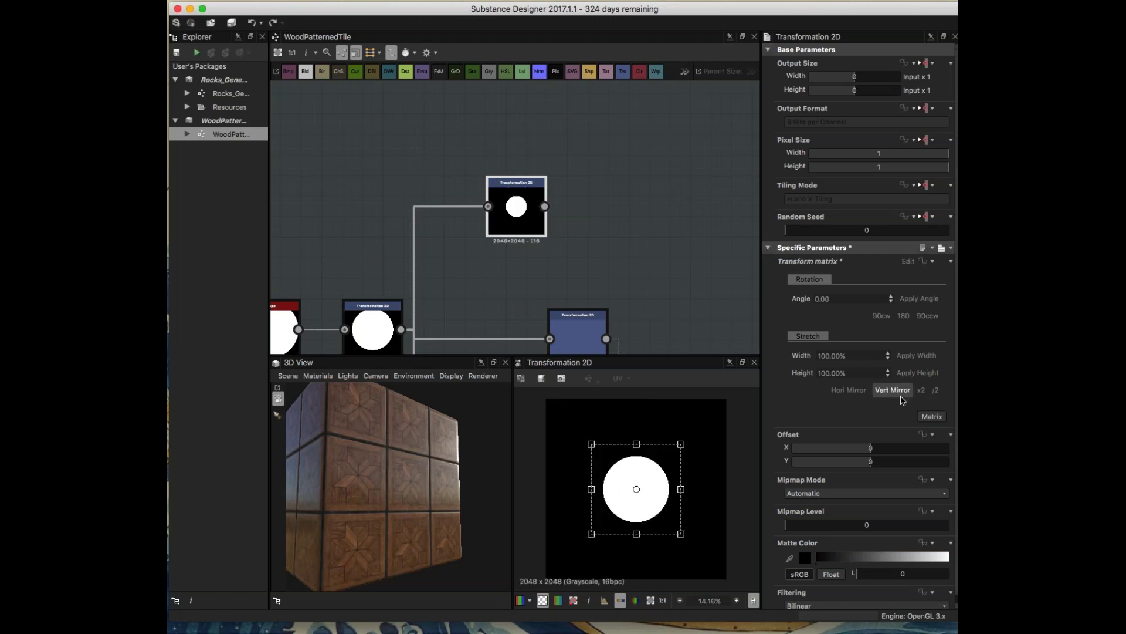
{"action": "left_click", "coordinate": [935, 390]}
{"action": "left_click_drag", "start_coordinate": [524, 207], "coordinate": [483, 249]}
- Add another Transformation 2D node and feed it from the small centred circle's node
{"action": "left_click", "coordinate": [581, 194]}
{"action": "key", "text": "space"}
{"action": "type", "text": "tr"}
{"action": "key", "text": "Return"}
{"action": "left_click_drag", "start_coordinate": [503, 247], "coordinate": [549, 186]}
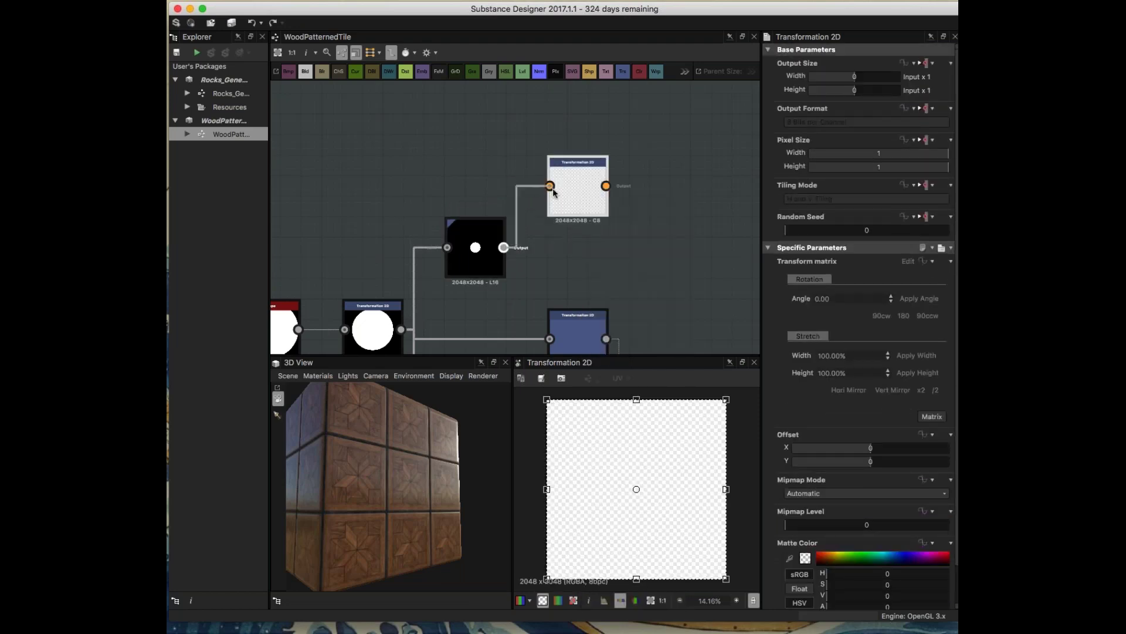
- Branch a further Transformation 2D node off the small circle's node, parallel to the existing one
{"action": "left_click", "coordinate": [493, 268]}
{"action": "key", "text": "space"}
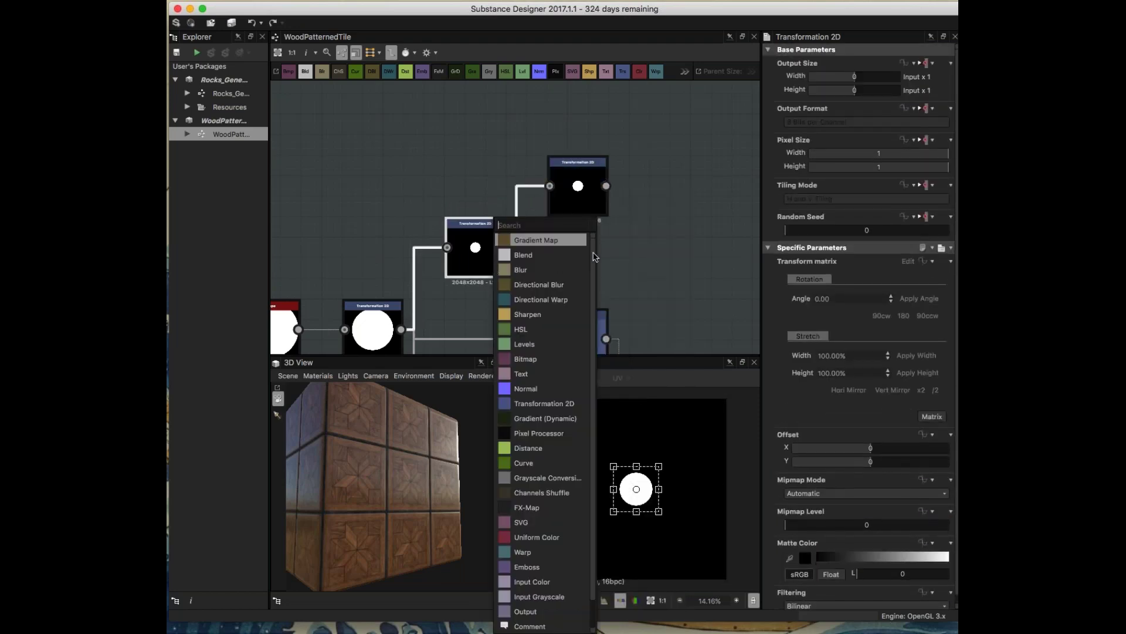
{"action": "key", "text": "Escape"}
{"action": "key", "text": "space"}
{"action": "type", "text": "t"}
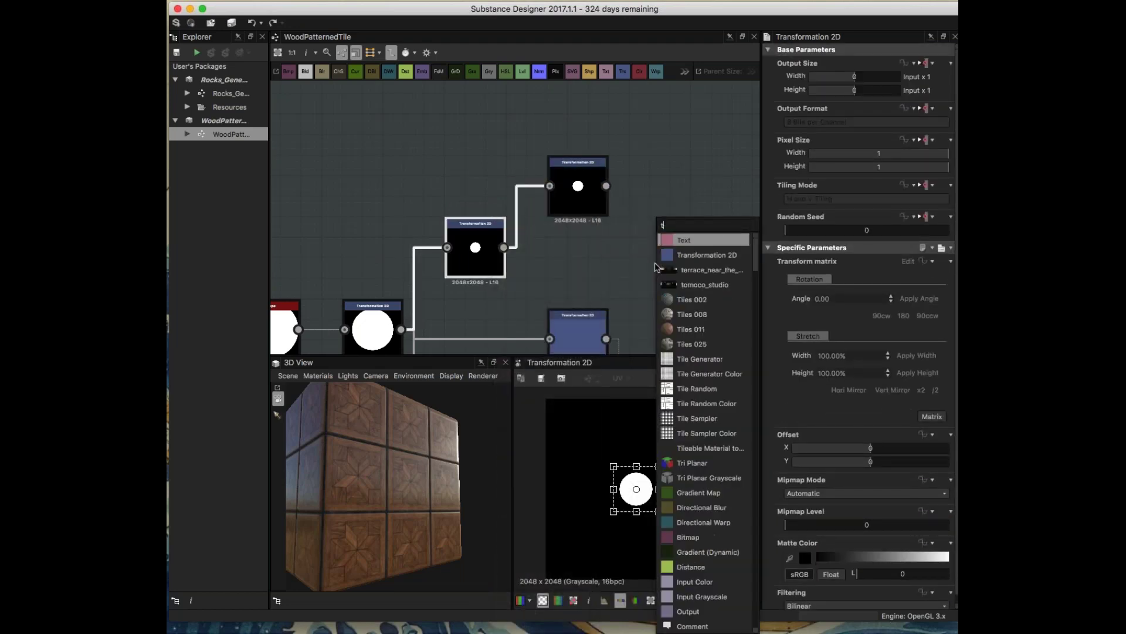
{"action": "left_click", "coordinate": [698, 256]}
{"action": "left_click_drag", "start_coordinate": [504, 247], "coordinate": [550, 186]}
- Arrange the two parallel Transformation 2D nodes, one well above and the other level with their source node
{"action": "left_click_drag", "start_coordinate": [595, 265], "coordinate": [596, 285]}
{"action": "left_click", "coordinate": [582, 178]}
{"action": "left_click_drag", "start_coordinate": [583, 176], "coordinate": [582, 113]}
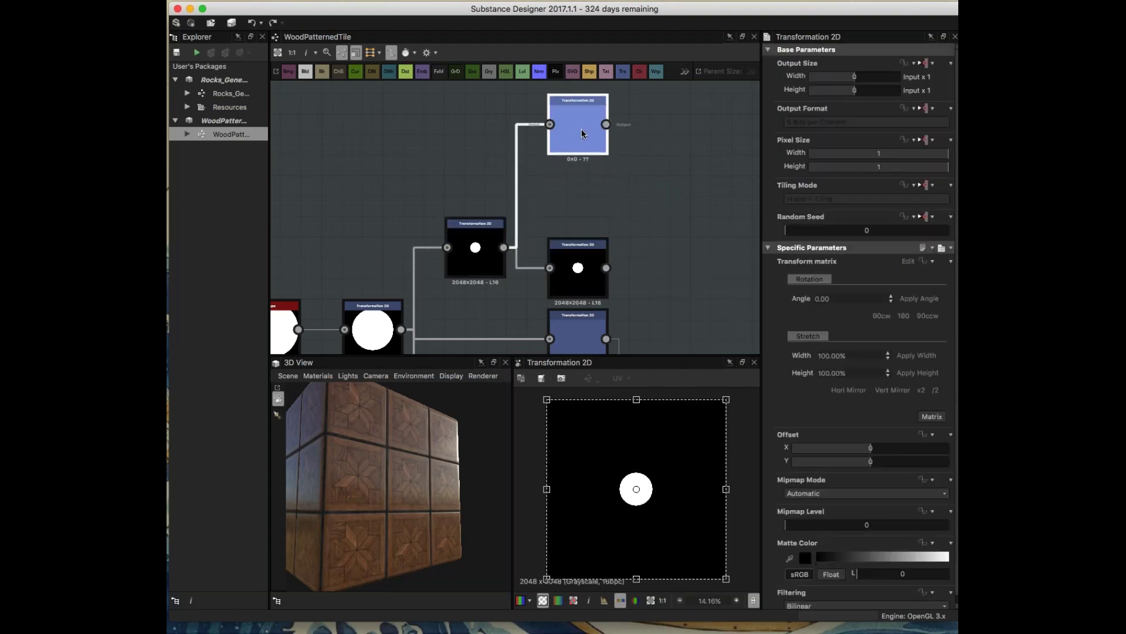
{"action": "left_click", "coordinate": [571, 251]}
{"action": "left_click_drag", "start_coordinate": [571, 251], "coordinate": [591, 263]}
- Add a Blend node with the upper Transformation 2D as foreground and the lower one as background
{"action": "left_click", "coordinate": [682, 176]}
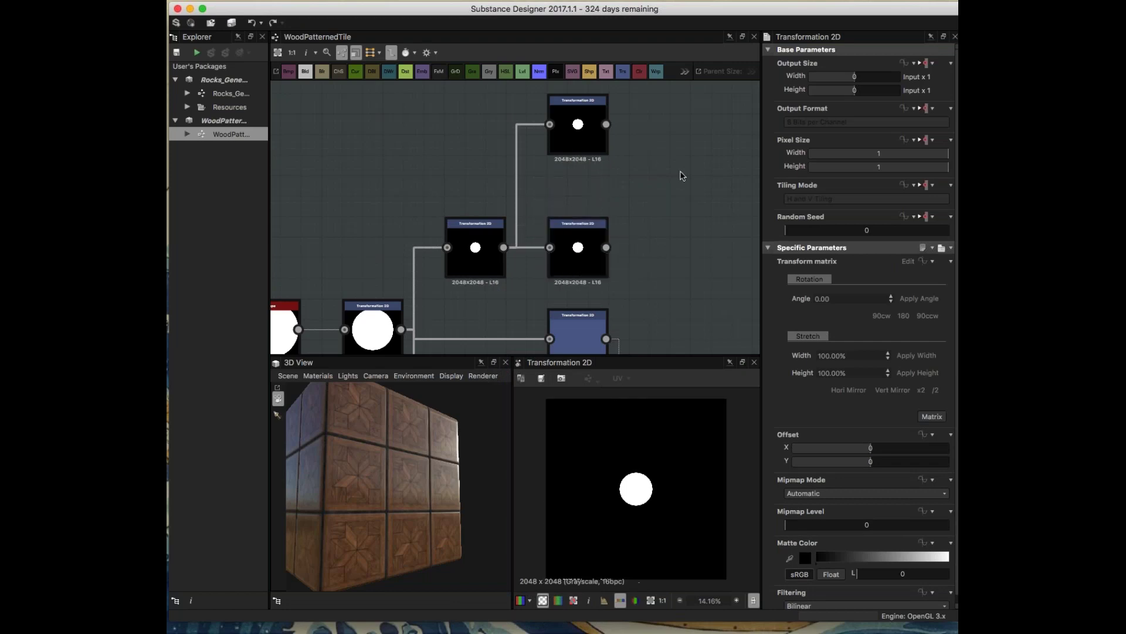
{"action": "key", "text": "space"}
{"action": "type", "text": "bl"}
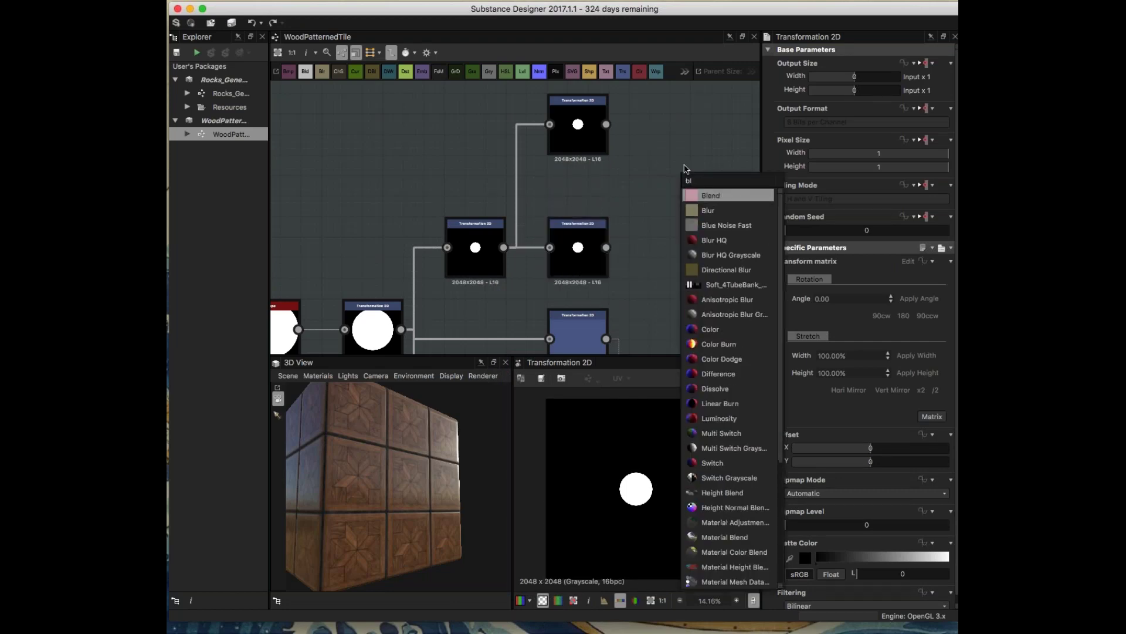
{"action": "left_click", "coordinate": [699, 196]}
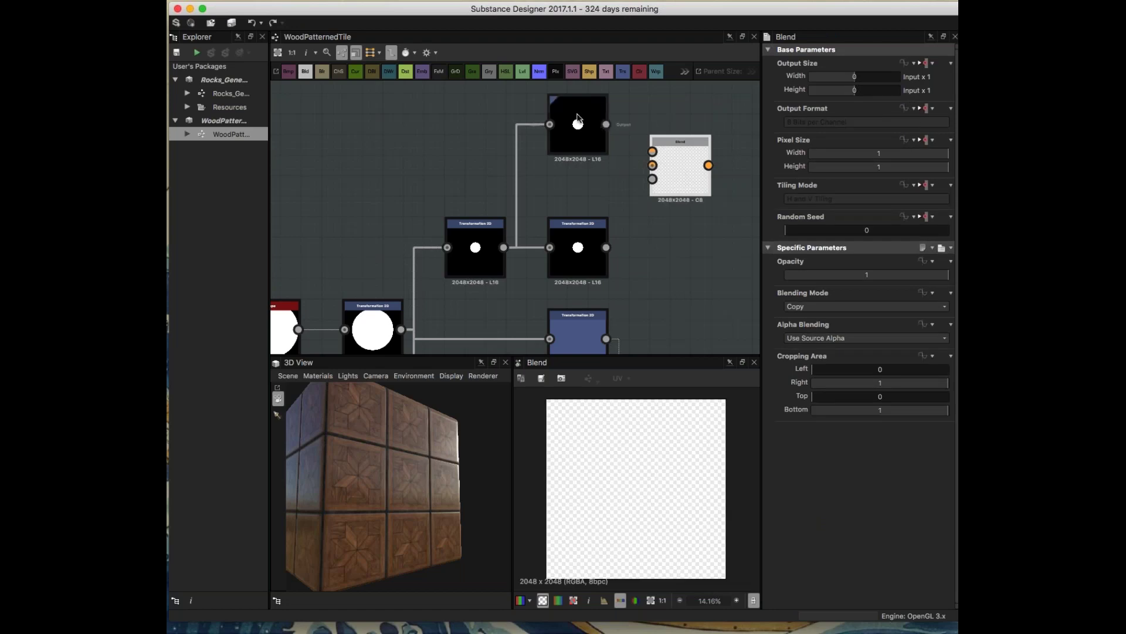
{"action": "left_click_drag", "start_coordinate": [606, 124], "coordinate": [651, 152]}
{"action": "left_click_drag", "start_coordinate": [606, 247], "coordinate": [652, 165]}
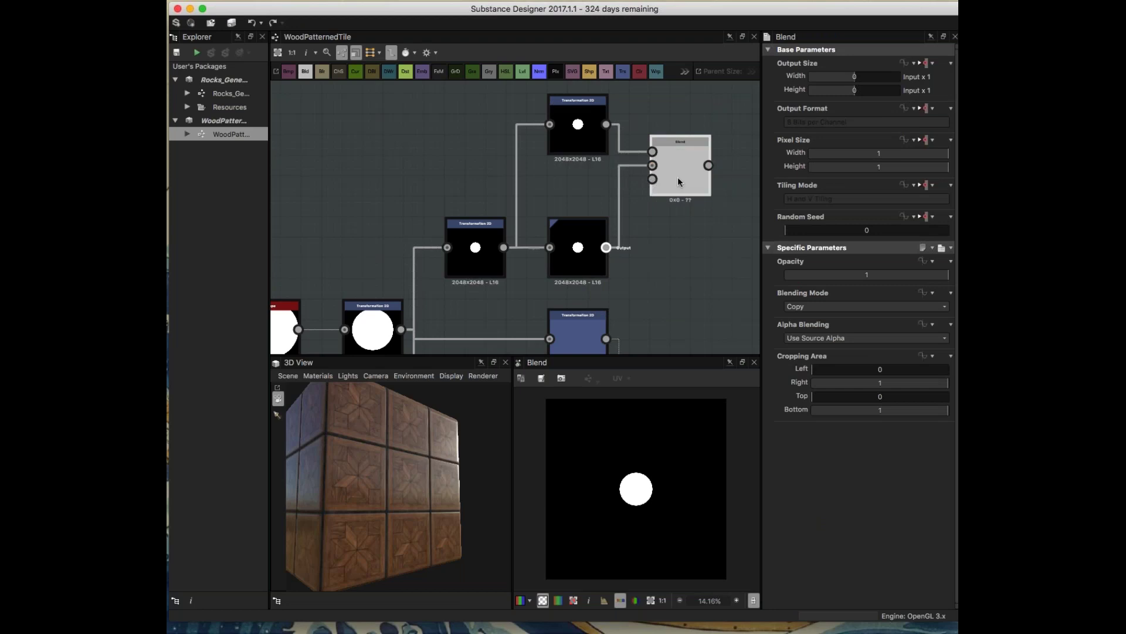
- Set the Blend's mode to Subtract and shrink the circle slightly in the upper Transformation 2D to cut a thin ring
{"action": "left_click", "coordinate": [821, 306]}
{"action": "left_click", "coordinate": [814, 324]}
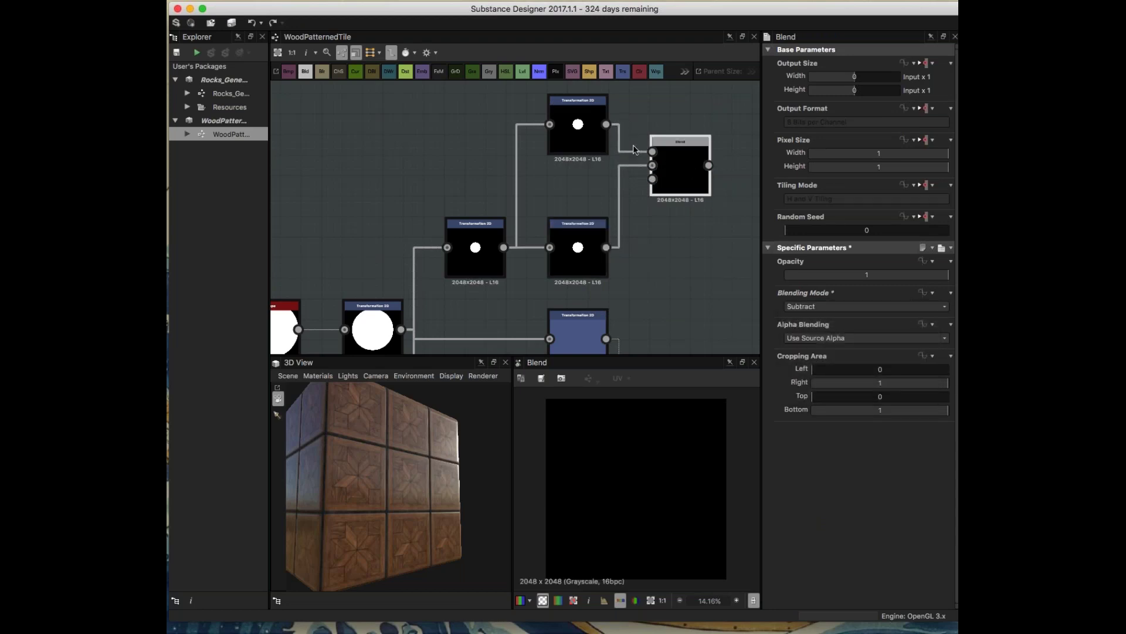
{"action": "left_click", "coordinate": [575, 121]}
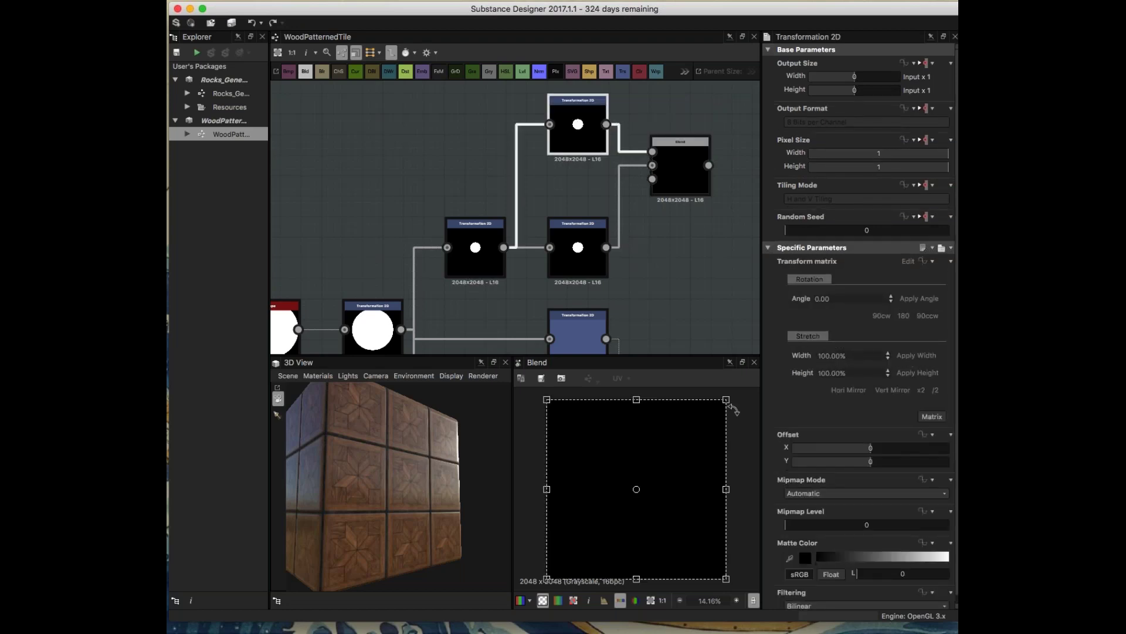
{"action": "left_click_drag", "start_coordinate": [727, 401], "coordinate": [712, 413]}
- Add a Transformation 2D node after the ring's Blend and offset the ring toward the image's upper-left corner, X 0.3483 and Y 0.3621
{"action": "left_click", "coordinate": [675, 173]}
{"action": "key", "text": "space"}
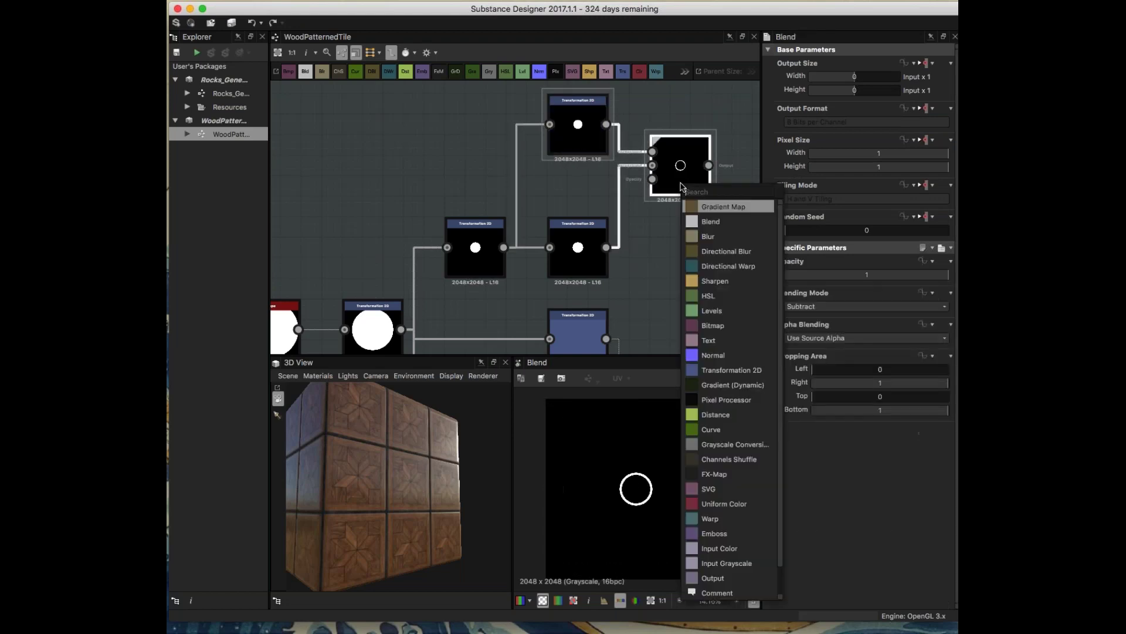
{"action": "type", "text": "tr"}
{"action": "left_click", "coordinate": [713, 206]}
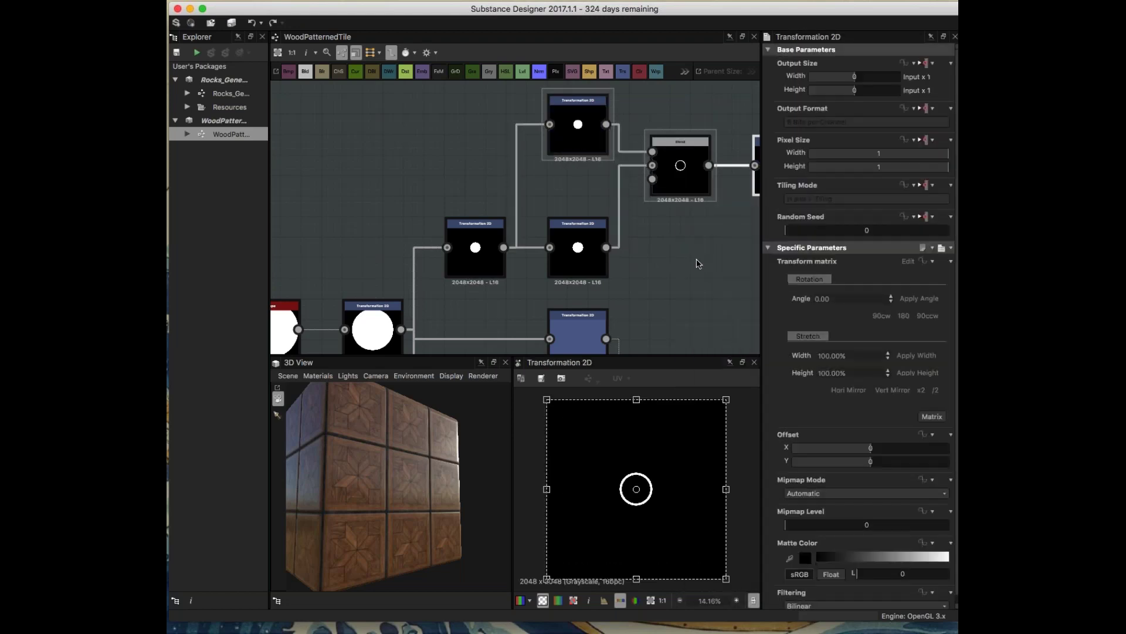
{"action": "middle_click_drag", "start_coordinate": [698, 267], "coordinate": [553, 313]}
{"action": "left_click_drag", "start_coordinate": [696, 476], "coordinate": [633, 416]}
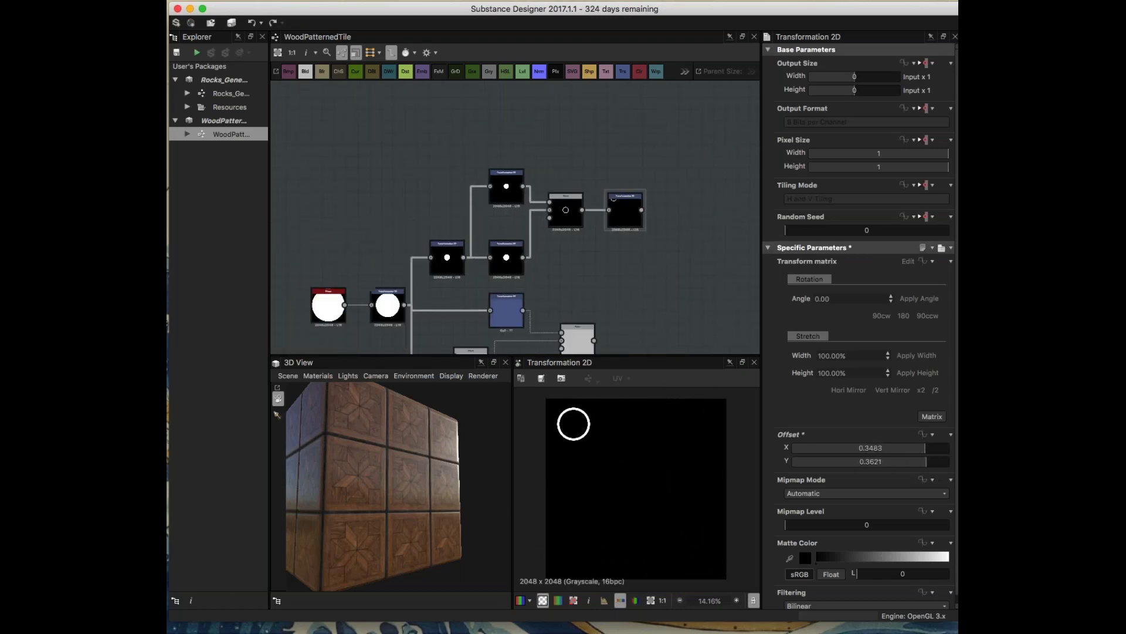
- Add a Blend node with the thick black ring pattern as background and the offset thin ring as foreground
{"action": "left_click", "coordinate": [508, 304]}
{"action": "key", "text": "space"}
{"action": "type", "text": "ble"}
{"action": "left_click", "coordinate": [656, 241]}
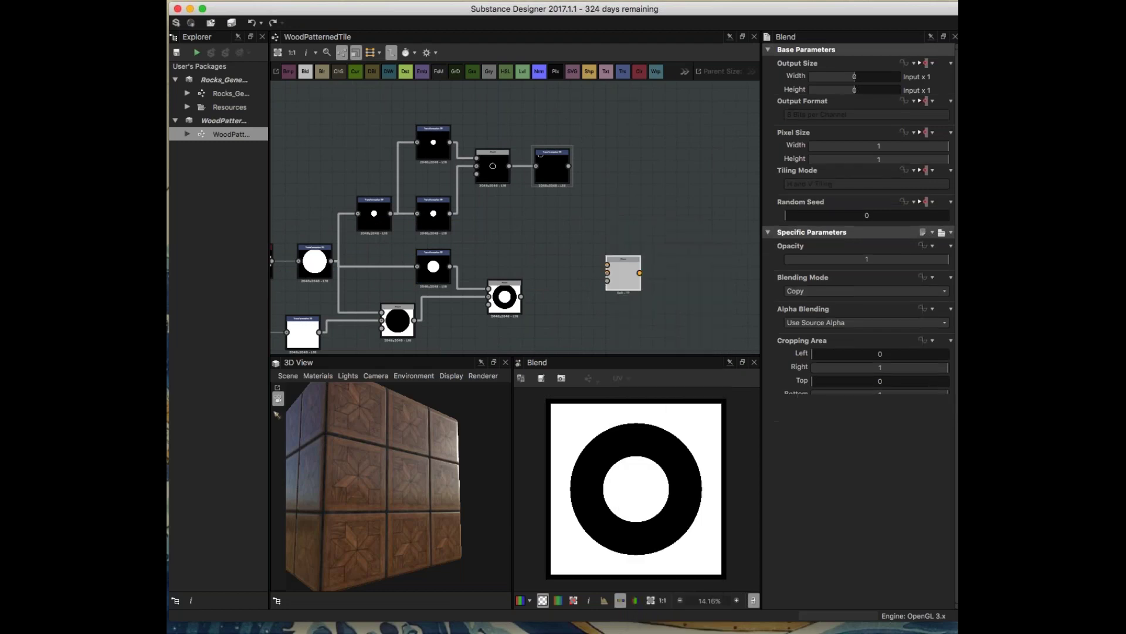
{"action": "left_click_drag", "start_coordinate": [528, 300], "coordinate": [607, 273]}
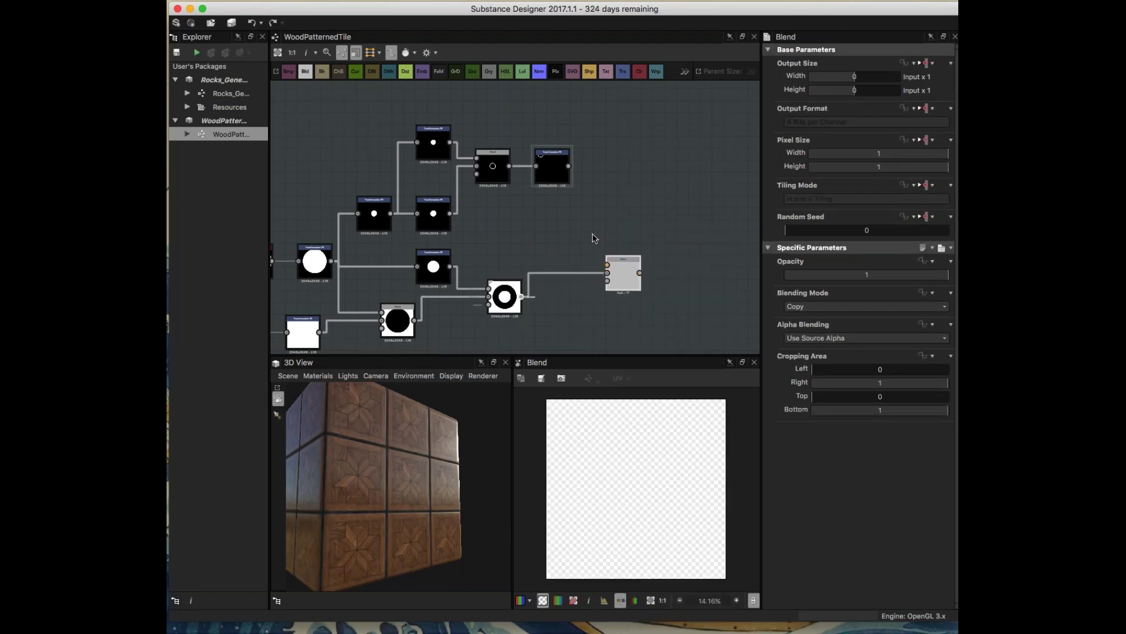
{"action": "left_click_drag", "start_coordinate": [568, 166], "coordinate": [628, 281]}
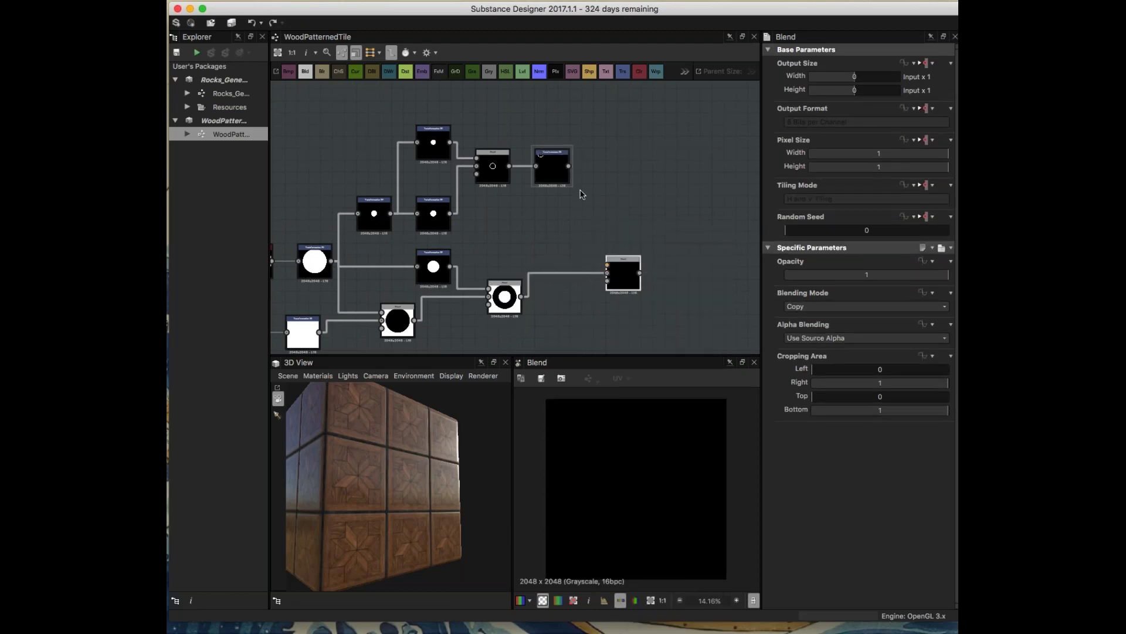
{"action": "left_click_drag", "start_coordinate": [568, 166], "coordinate": [608, 264]}
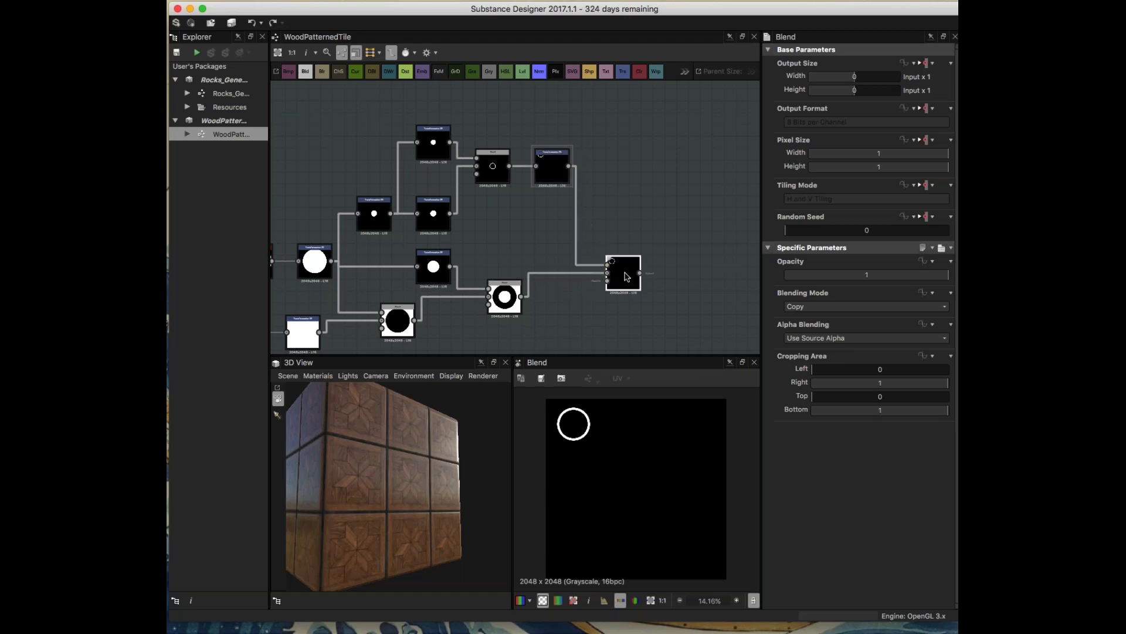
- Set the new Blend's blending mode to Add (Linear Dodge), keeping Alpha Blending at Use Source Alpha
{"action": "left_click", "coordinate": [824, 338]}
{"action": "left_click", "coordinate": [830, 348]}
{"action": "left_click", "coordinate": [829, 306]}
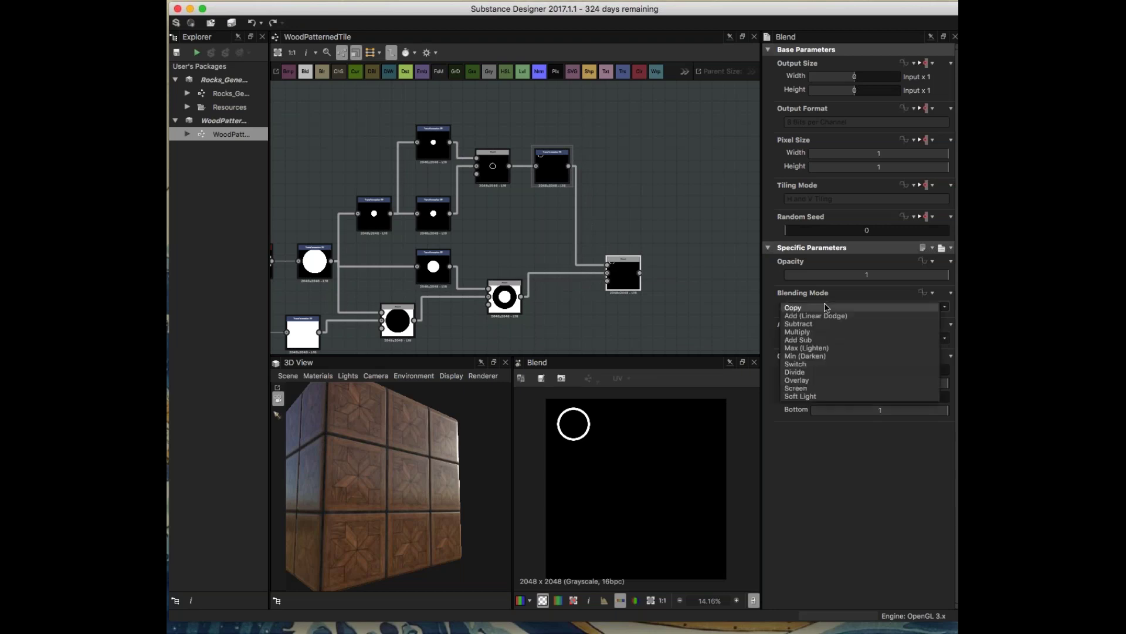
{"action": "left_click", "coordinate": [829, 316]}
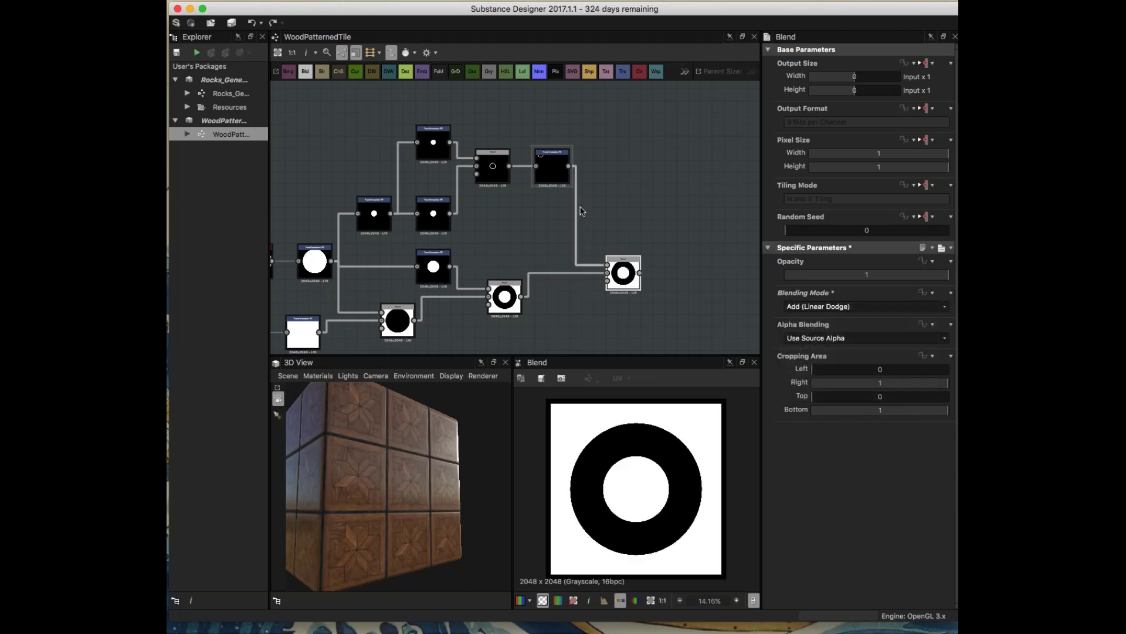
- Insert an Invert Grayscale node between the offset ring's Transformation 2D and the final Blend, and move that Blend aside for space
{"action": "double_click", "coordinate": [557, 171]}
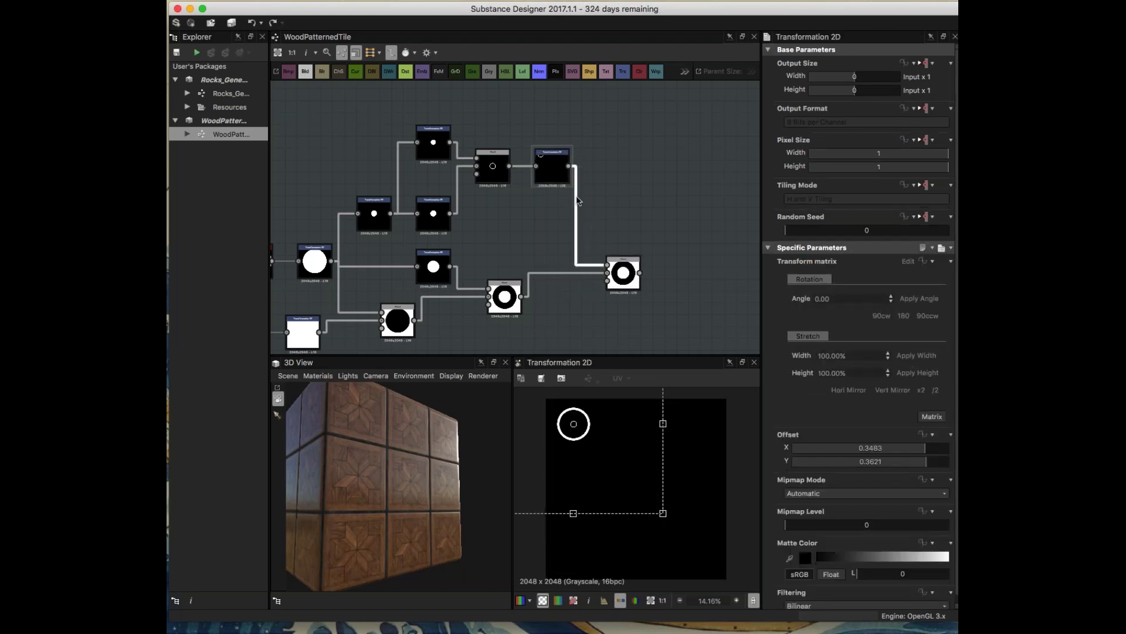
{"action": "key", "text": "space"}
{"action": "type", "text": "inver"}
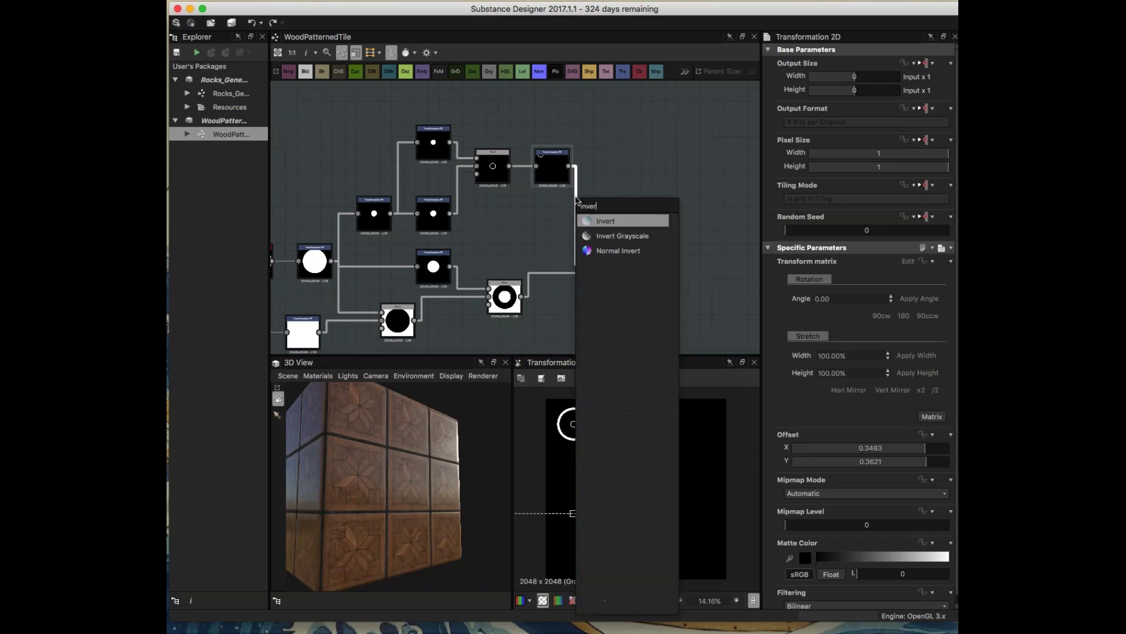
{"action": "key", "text": "Down"}
{"action": "key", "text": "Return"}
{"action": "double_click", "coordinate": [628, 274]}
{"action": "left_click_drag", "start_coordinate": [628, 274], "coordinate": [686, 293]}
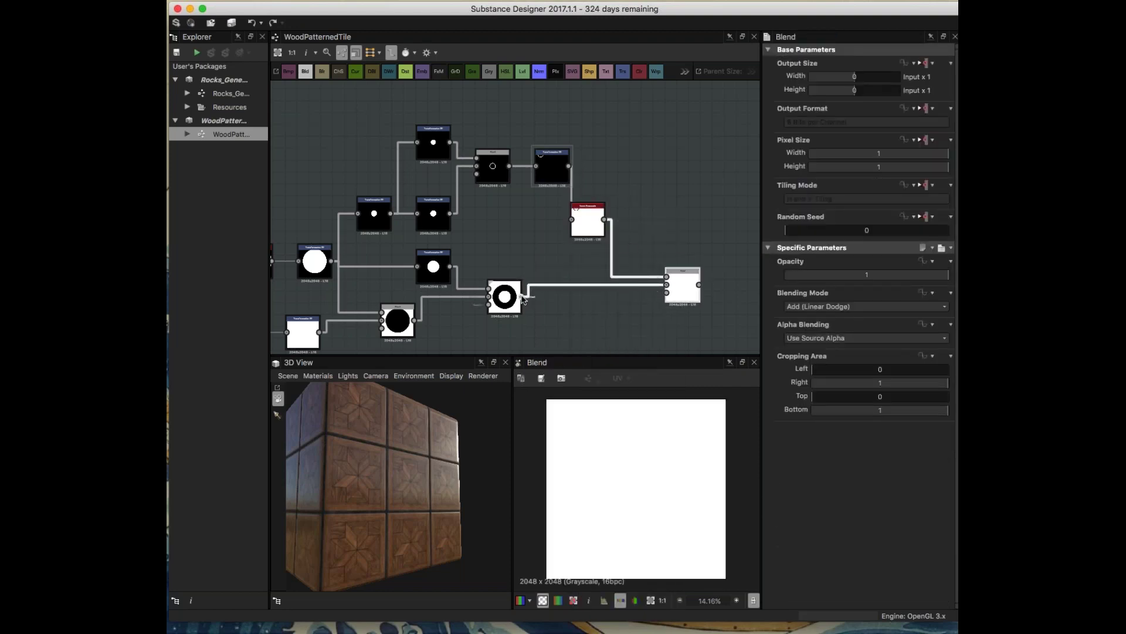
- Rewire the offset ring's Transformation 2D directly into the final Blend, feed the thick ring into its opacity, and delete the Invert Grayscale node
{"action": "left_click_drag", "start_coordinate": [523, 300], "coordinate": [666, 292]}
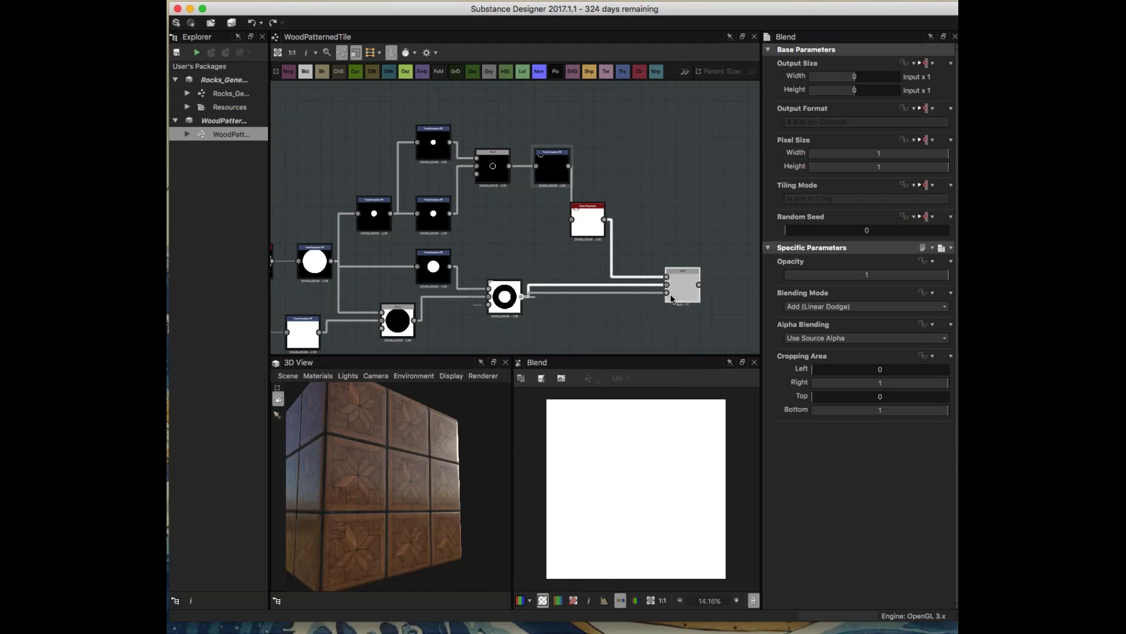
{"action": "left_click", "coordinate": [582, 214]}
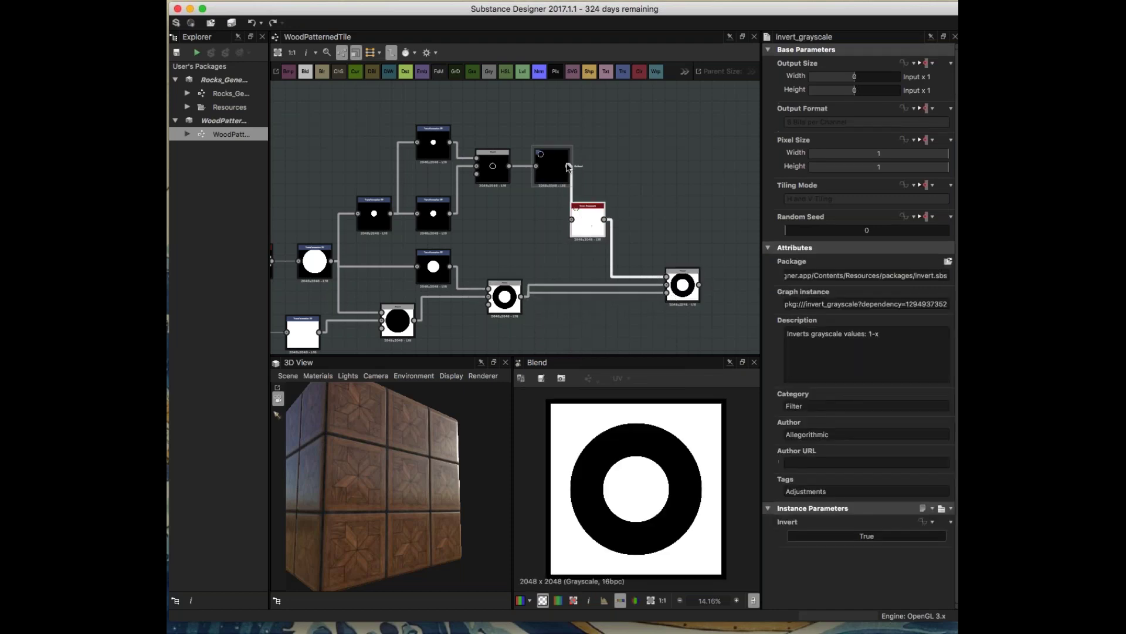
{"action": "left_click_drag", "start_coordinate": [569, 166], "coordinate": [667, 277]}
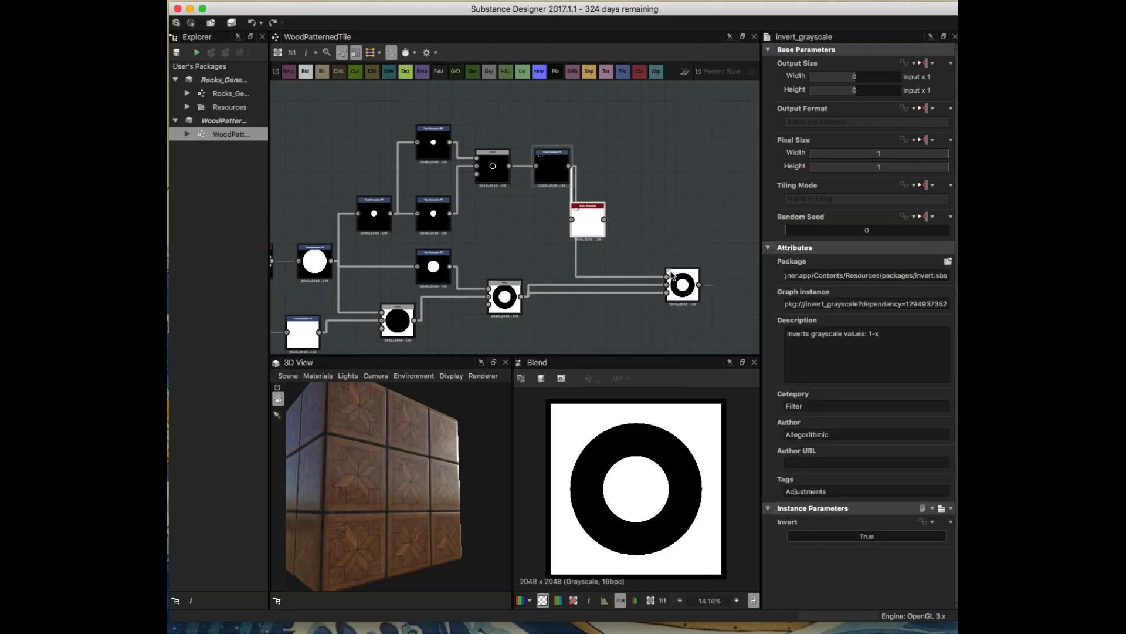
{"action": "left_click_drag", "start_coordinate": [582, 224], "coordinate": [645, 217]}
{"action": "key", "text": "Delete"}
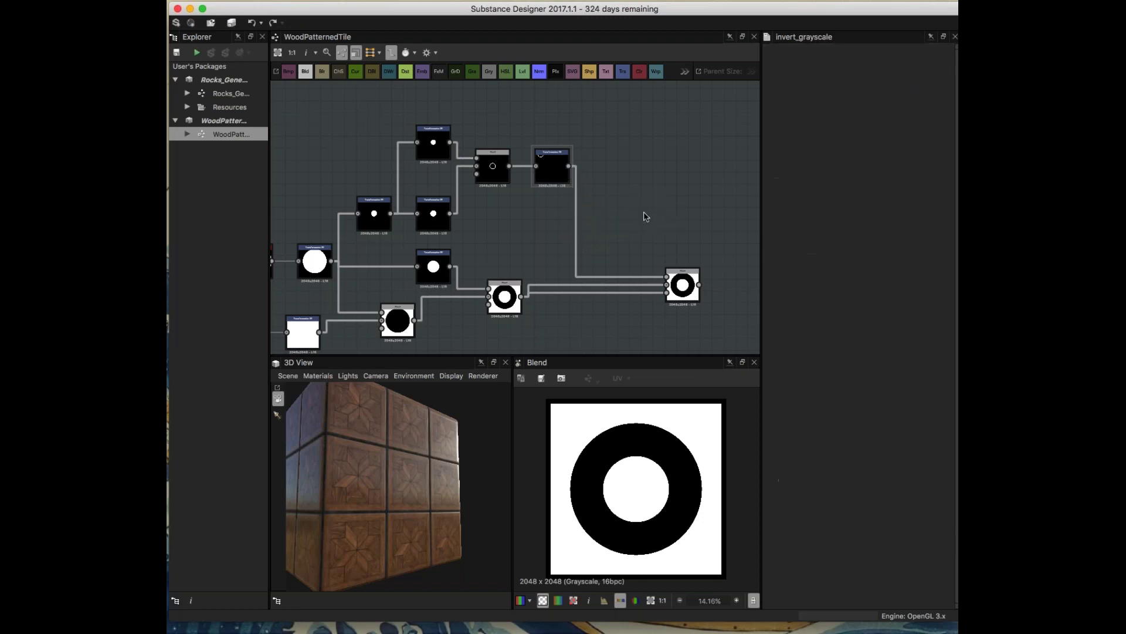
- Delete the final Blend node that combines the thick ring pattern with the offset thin ring
{"action": "middle_click_drag", "start_coordinate": [515, 255], "coordinate": [491, 231]}
{"action": "middle_click_drag", "start_coordinate": [269, 304], "coordinate": [340, 293]}
{"action": "left_click", "coordinate": [439, 309]}
{"action": "middle_click_drag", "start_coordinate": [483, 304], "coordinate": [537, 313]}
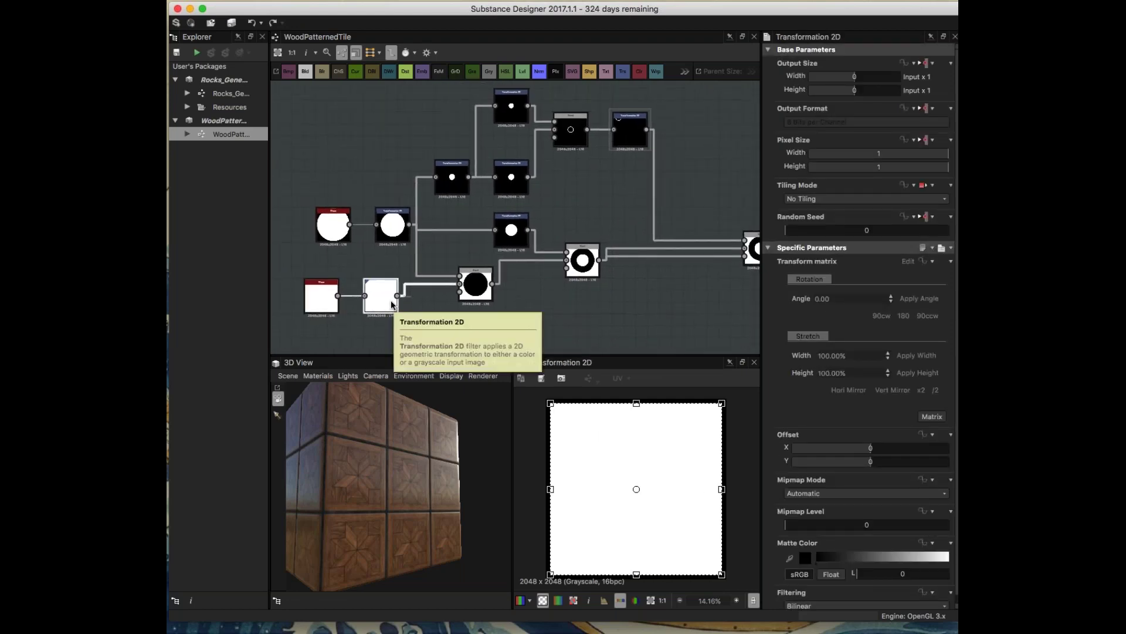
{"action": "left_click_drag", "start_coordinate": [291, 279], "coordinate": [393, 323]}
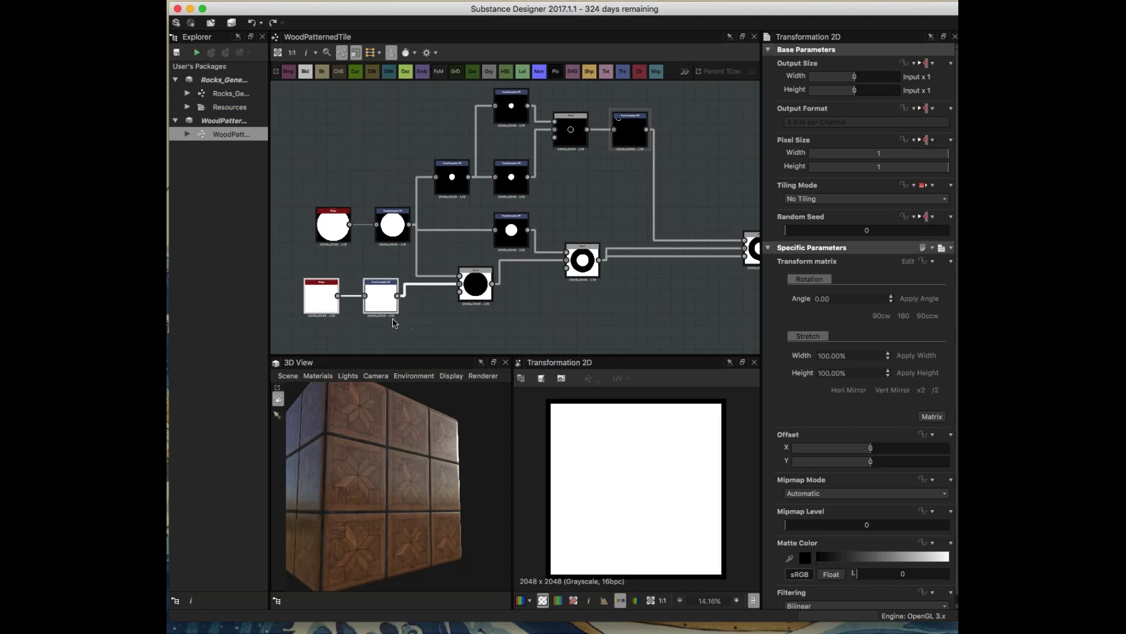
{"action": "left_click", "coordinate": [532, 284]}
{"action": "middle_click_drag", "start_coordinate": [726, 233], "coordinate": [513, 219]}
{"action": "left_click_drag", "start_coordinate": [497, 186], "coordinate": [634, 285]}
{"action": "key", "text": "Delete"}
- Add an Invert Grayscale node after the Blend that outputs the thick black ring
{"action": "middle_click_drag", "start_coordinate": [357, 192], "coordinate": [588, 176]}
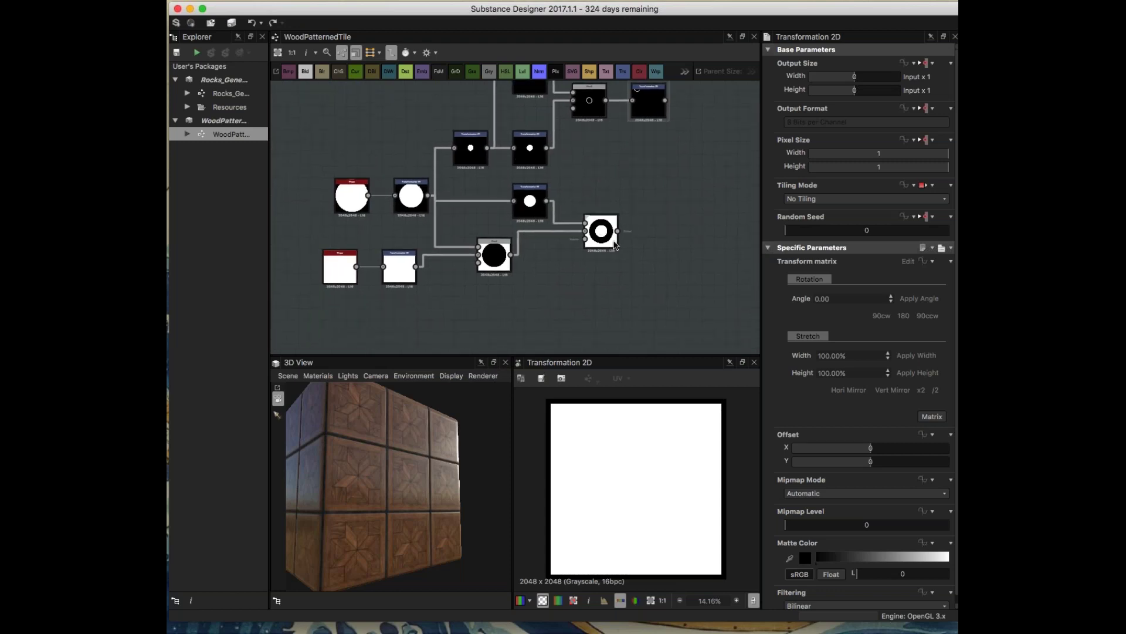
{"action": "left_click", "coordinate": [615, 244]}
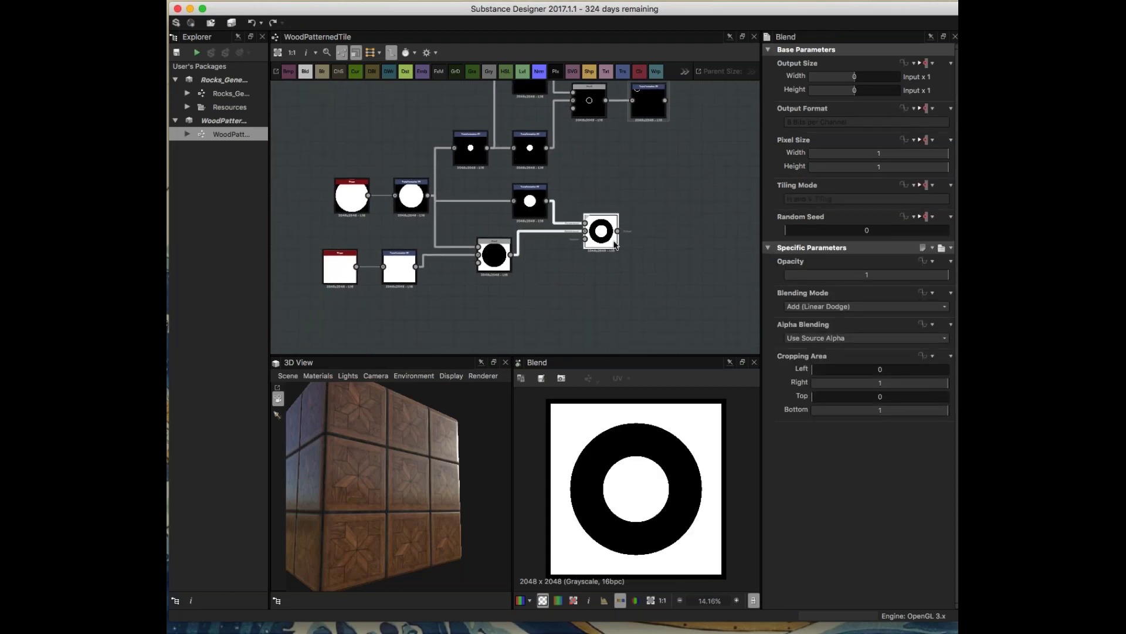
{"action": "left_click", "coordinate": [592, 279]}
{"action": "scroll", "coordinate": [588, 295], "scroll_direction": "up", "scroll_amount": 5}
{"action": "left_click", "coordinate": [673, 249]}
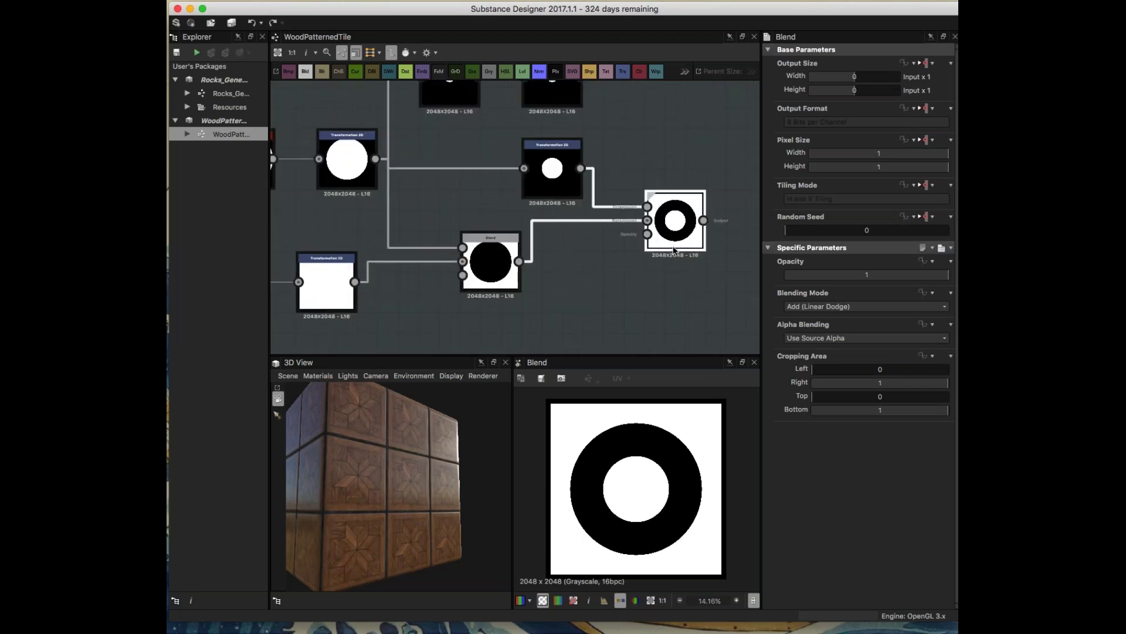
{"action": "key", "text": "space"}
{"action": "type", "text": "inver"}
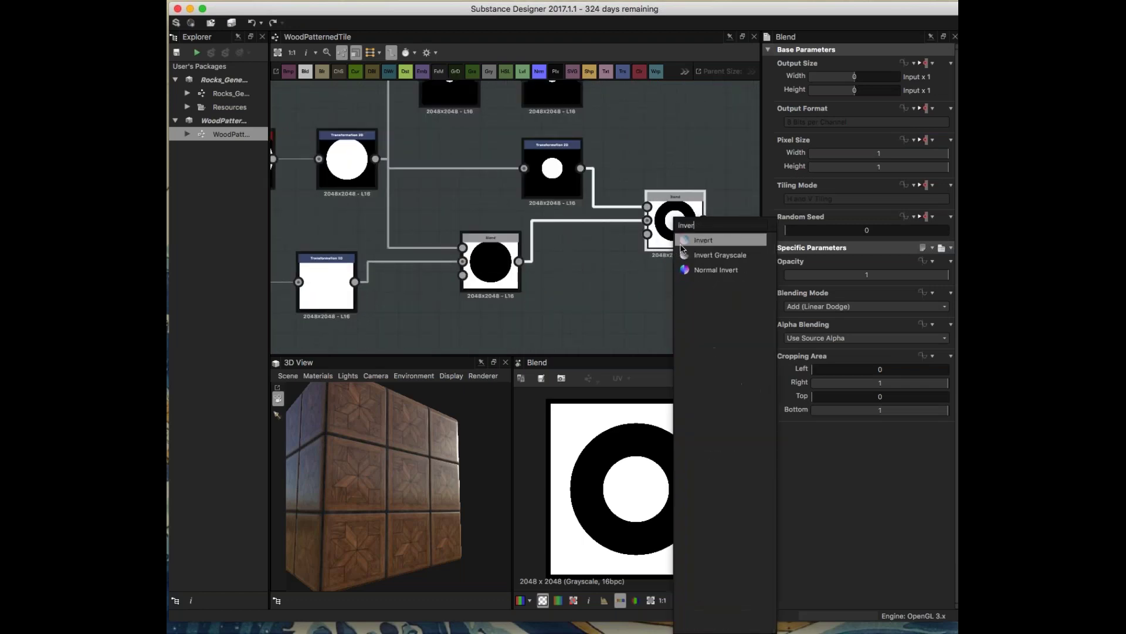
{"action": "left_click", "coordinate": [715, 255]}
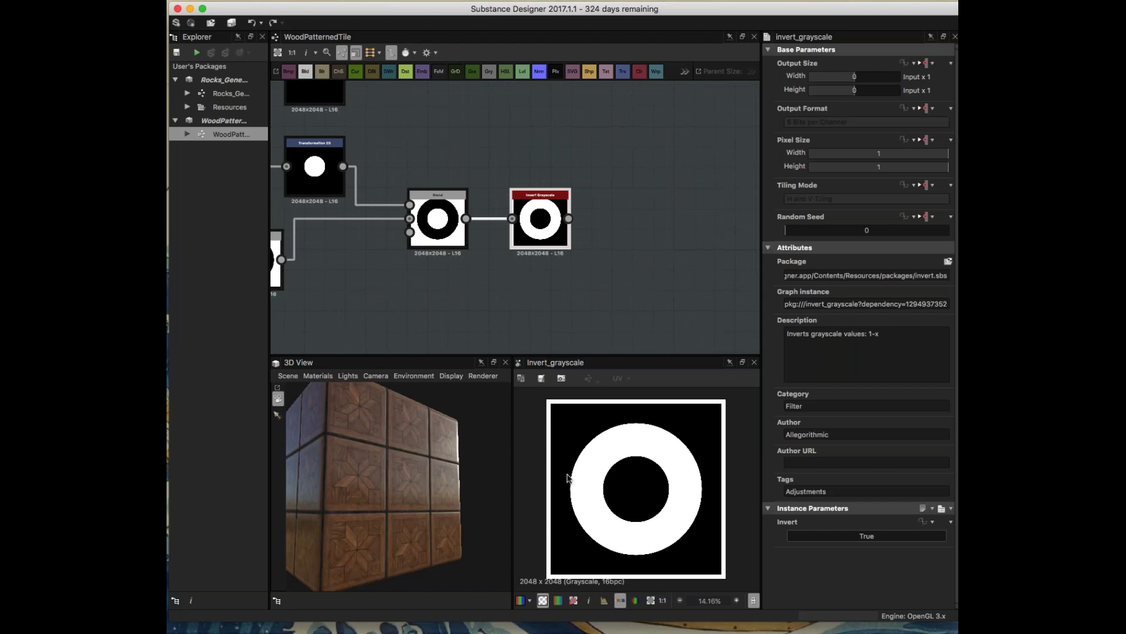
- Add a Blend node with the offset thin ring as foreground and inverted thick ring as background, blending mode Add (Linear Dodge)
{"action": "scroll", "coordinate": [634, 206], "scroll_direction": "down", "scroll_amount": 4}
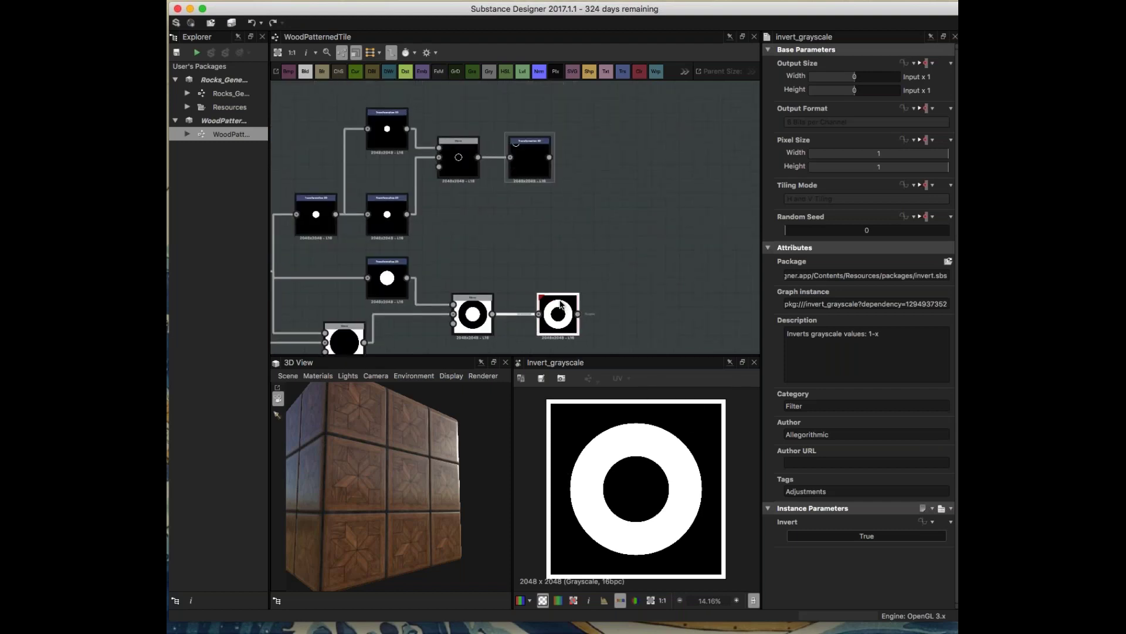
{"action": "left_click_drag", "start_coordinate": [558, 305], "coordinate": [605, 292]}
{"action": "key", "text": "space"}
{"action": "type", "text": "ble"}
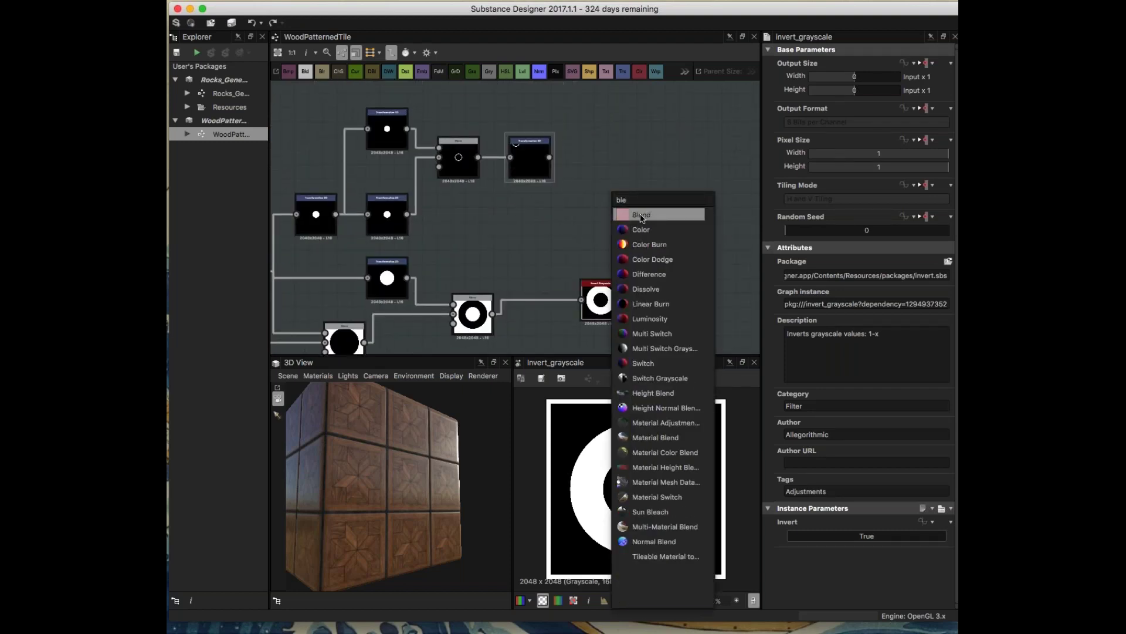
{"action": "left_click", "coordinate": [643, 216]}
{"action": "left_click_drag", "start_coordinate": [617, 188], "coordinate": [672, 258]}
{"action": "left_click_drag", "start_coordinate": [620, 300], "coordinate": [667, 247]}
{"action": "left_click", "coordinate": [824, 306]}
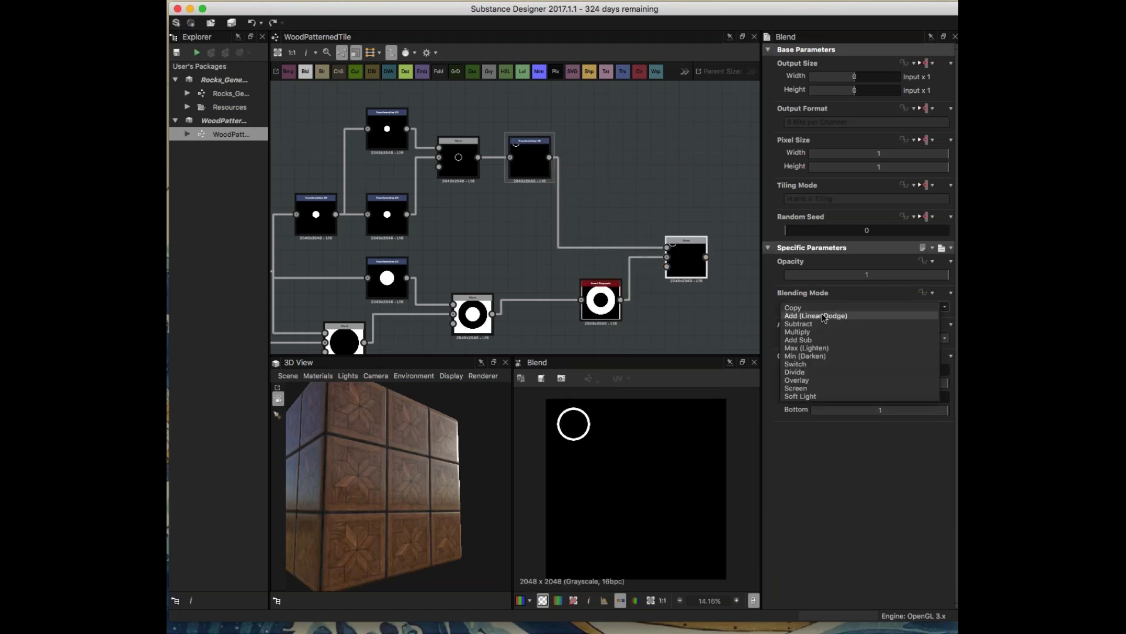
{"action": "left_click", "coordinate": [824, 316]}
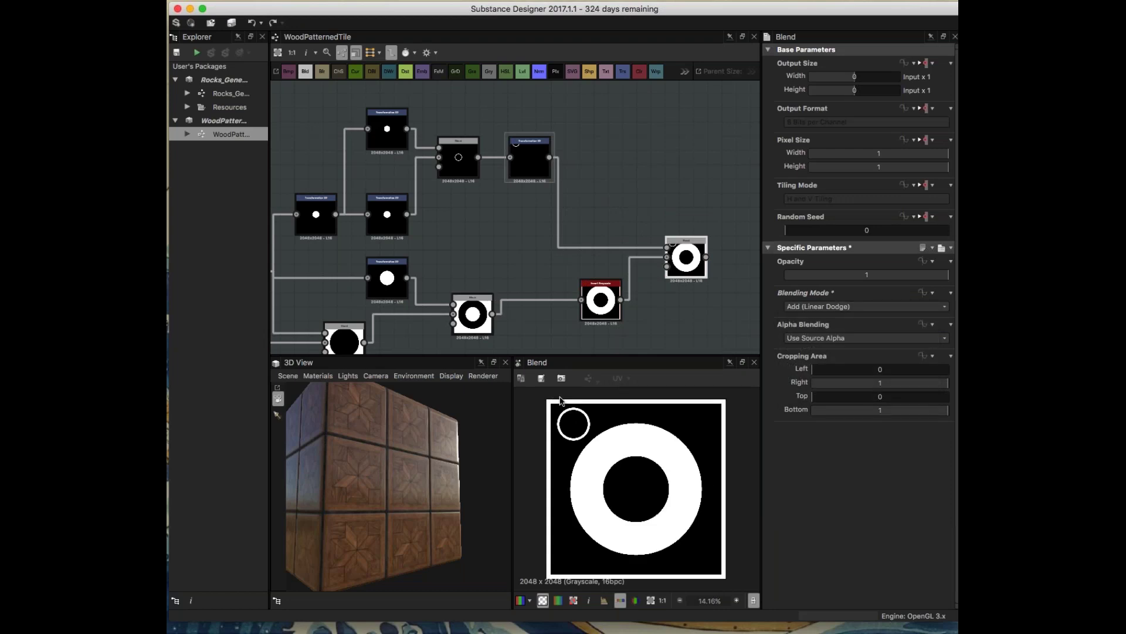
- Compare the output of the square's Transformation 2D node with the output of the final Blend
{"action": "middle_click_drag", "start_coordinate": [591, 246], "coordinate": [753, 233]}
{"action": "scroll", "coordinate": [754, 232], "scroll_direction": "down", "scroll_amount": 1}
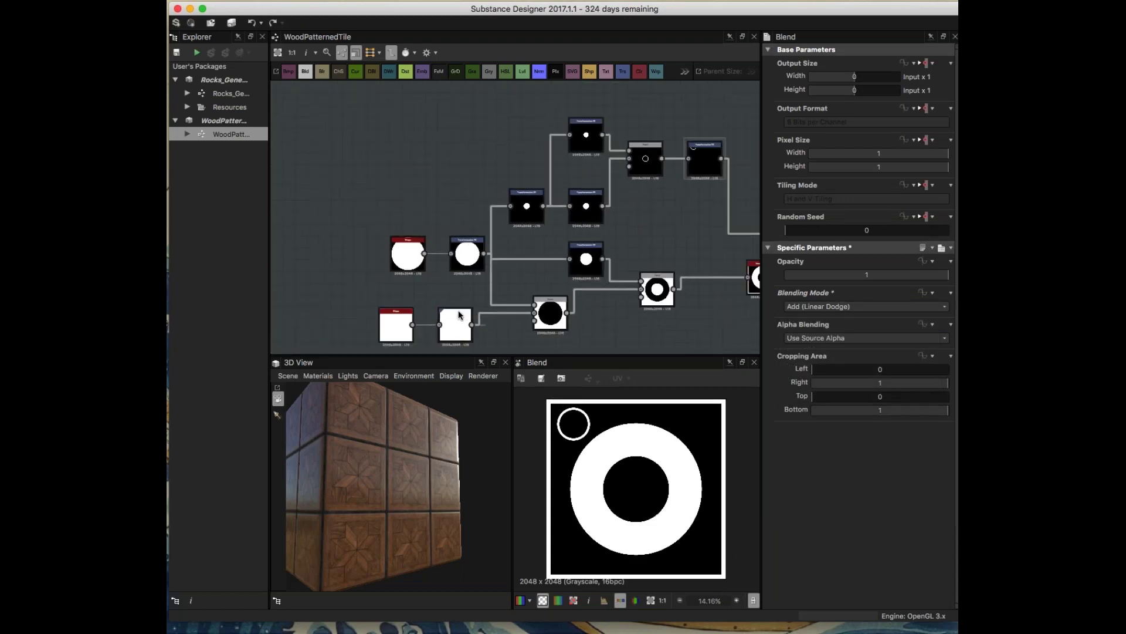
{"action": "double_click", "coordinate": [454, 317]}
{"action": "middle_click_drag", "start_coordinate": [608, 208], "coordinate": [494, 152]}
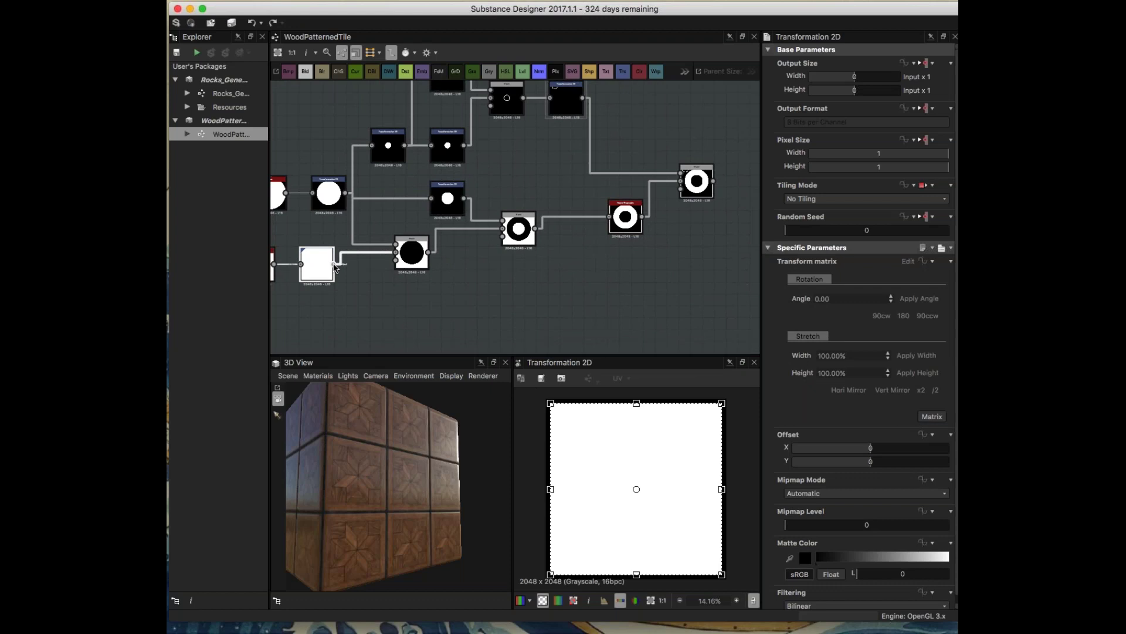
{"action": "double_click", "coordinate": [697, 178]}
{"action": "middle_click_drag", "start_coordinate": [696, 239], "coordinate": [643, 272]}
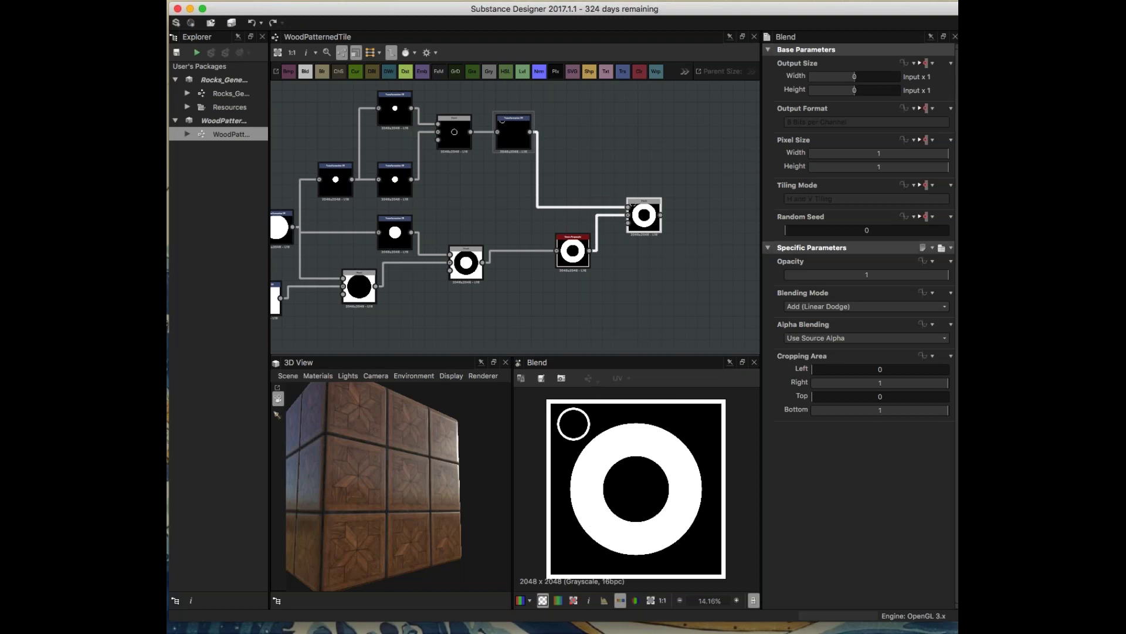
- Add a Uniform Color node and place it above the final Blend
{"action": "key", "text": "space"}
{"action": "type", "text": "univ"}
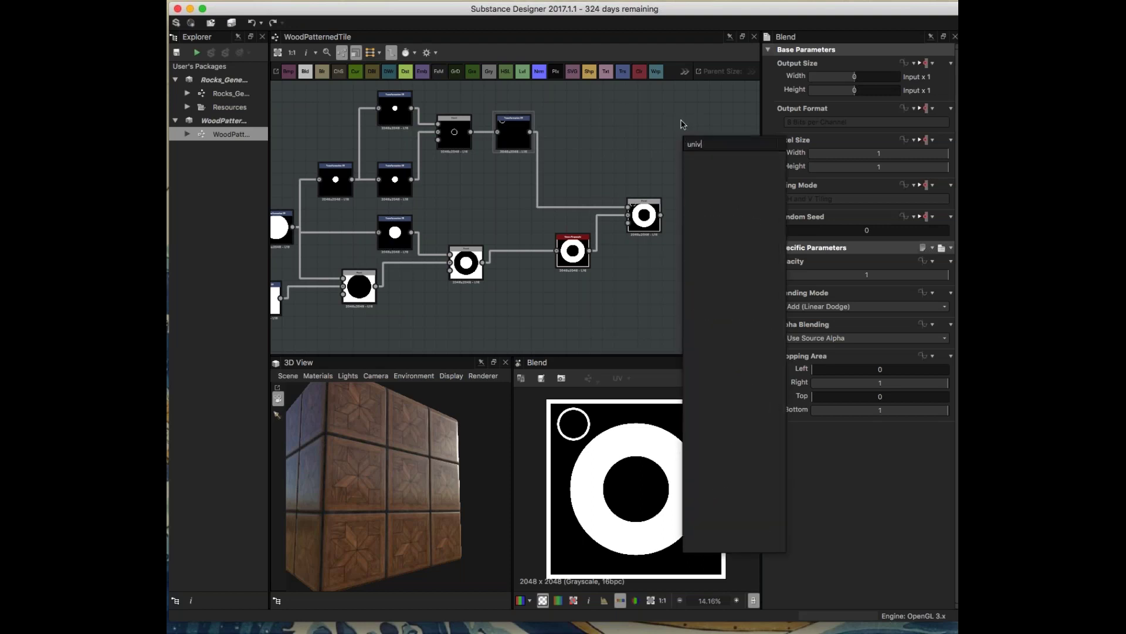
{"action": "key", "text": "BackSpace"}
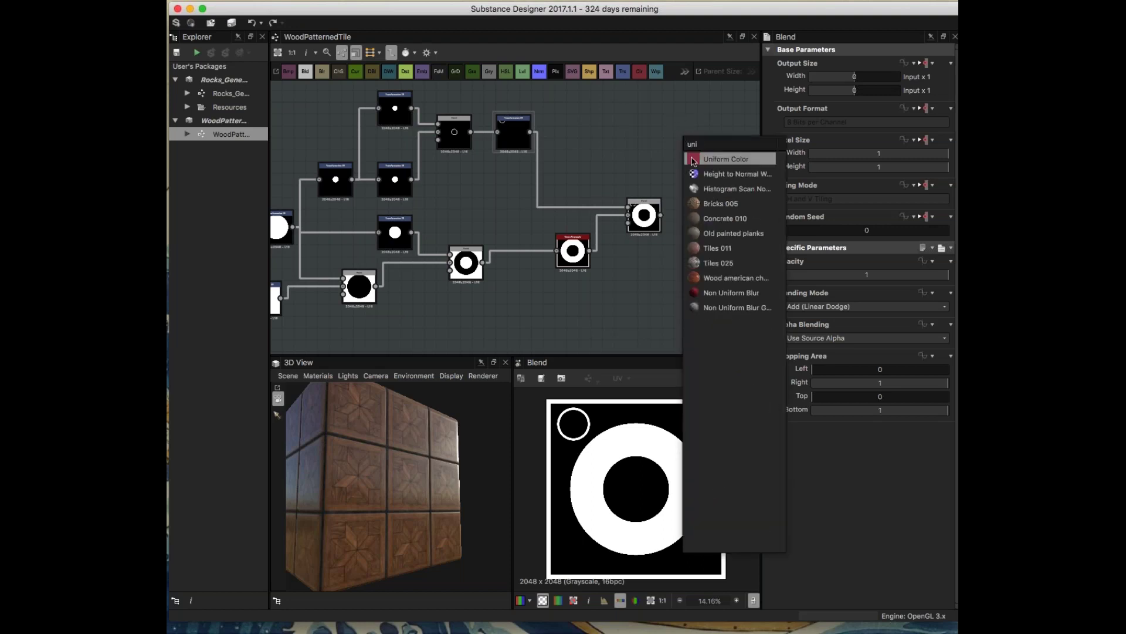
{"action": "left_click", "coordinate": [711, 160]}
{"action": "middle_click_drag", "start_coordinate": [626, 150], "coordinate": [622, 187]}
{"action": "left_click_drag", "start_coordinate": [670, 168], "coordinate": [629, 128]}
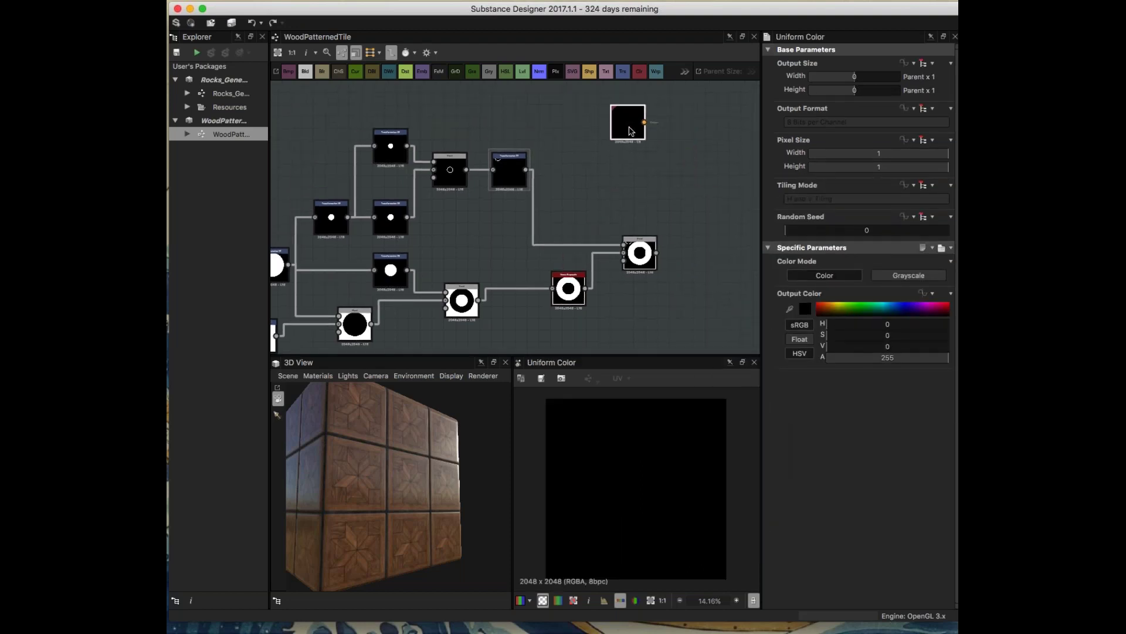
{"action": "middle_click_drag", "start_coordinate": [522, 240], "coordinate": [558, 244]}
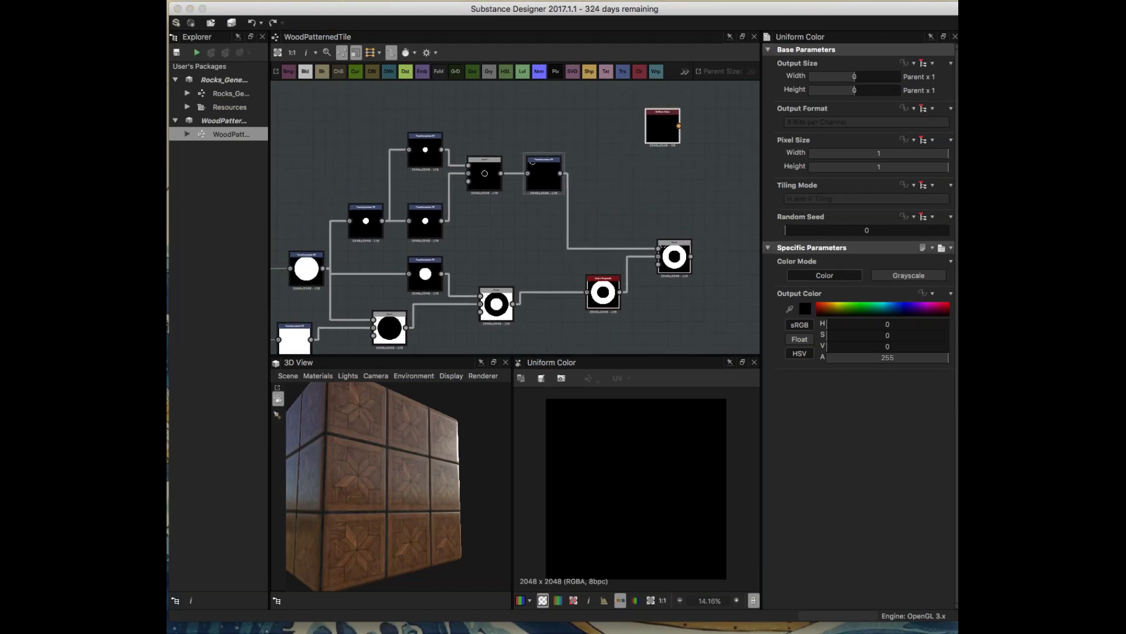
- Set the Uniform Color node's output color to purple, H 258, S 197, V 191
{"action": "left_click", "coordinate": [804, 308]}
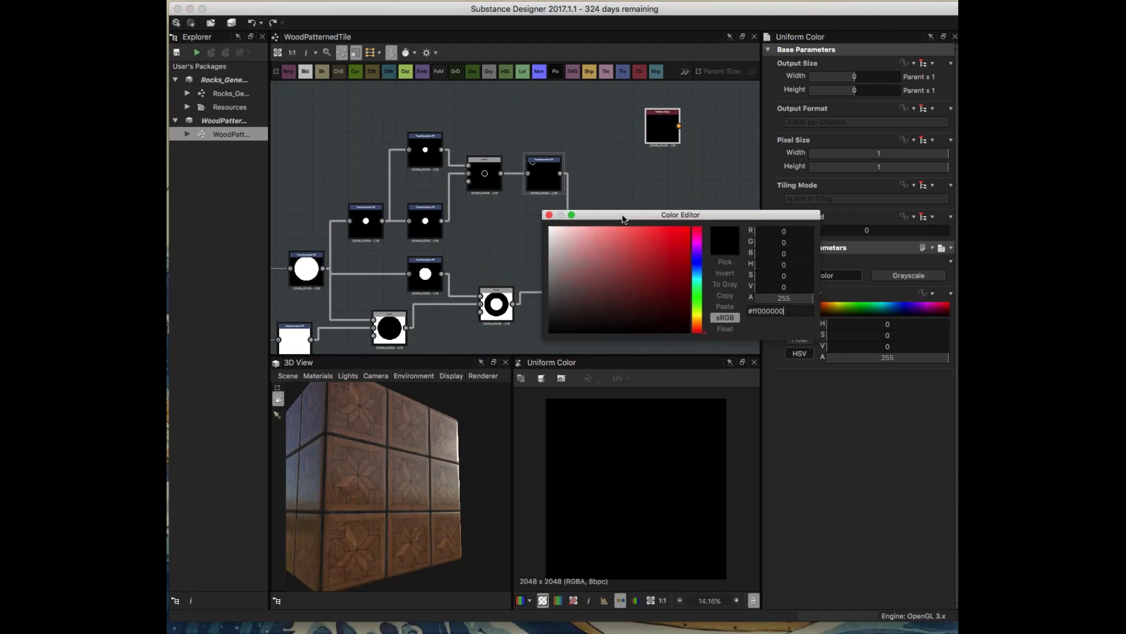
{"action": "left_click_drag", "start_coordinate": [629, 210], "coordinate": [516, 179]}
{"action": "left_click", "coordinate": [582, 220]}
{"action": "left_click", "coordinate": [525, 245]}
{"action": "left_click_drag", "start_coordinate": [525, 245], "coordinate": [544, 218]}
{"action": "left_click", "coordinate": [434, 179]}
- Add a Blend node beside the purple Uniform Color node and connect that color as its foreground
{"action": "left_click_drag", "start_coordinate": [658, 125], "coordinate": [587, 103]}
{"action": "left_click", "coordinate": [659, 157]}
{"action": "key", "text": "space"}
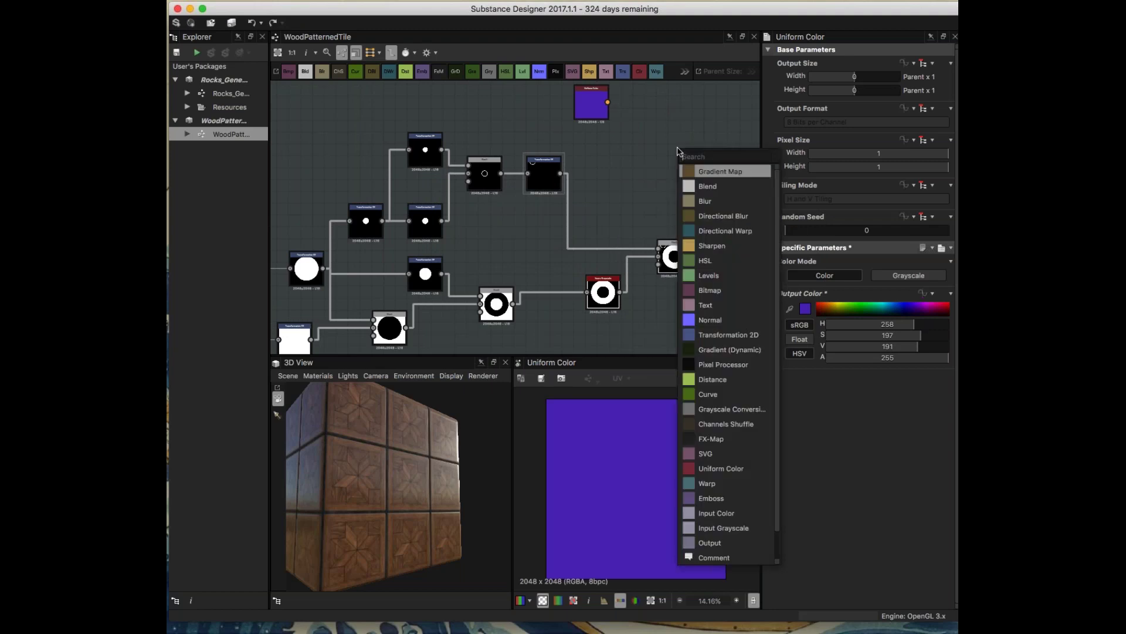
{"action": "type", "text": "ble"}
{"action": "left_click", "coordinate": [698, 172]}
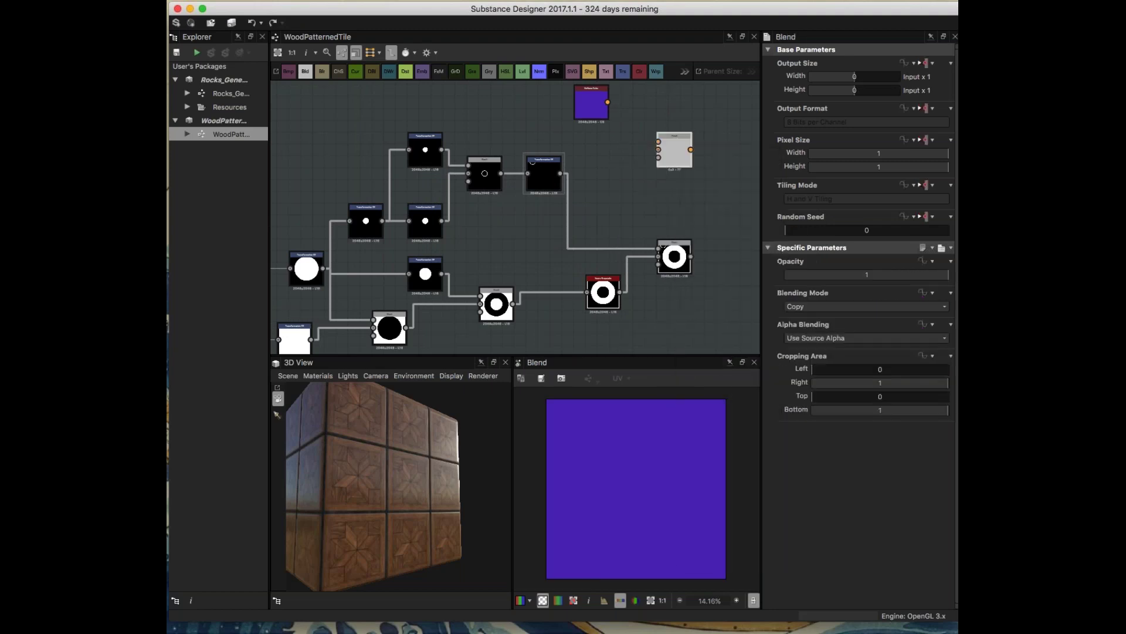
{"action": "left_click_drag", "start_coordinate": [608, 102], "coordinate": [659, 141]}
- Add an Invert Grayscale node below the black circle's Blend and feed it from the square's Transformation 2D
{"action": "middle_click_drag", "start_coordinate": [368, 329], "coordinate": [459, 302]}
{"action": "left_click", "coordinate": [385, 317]}
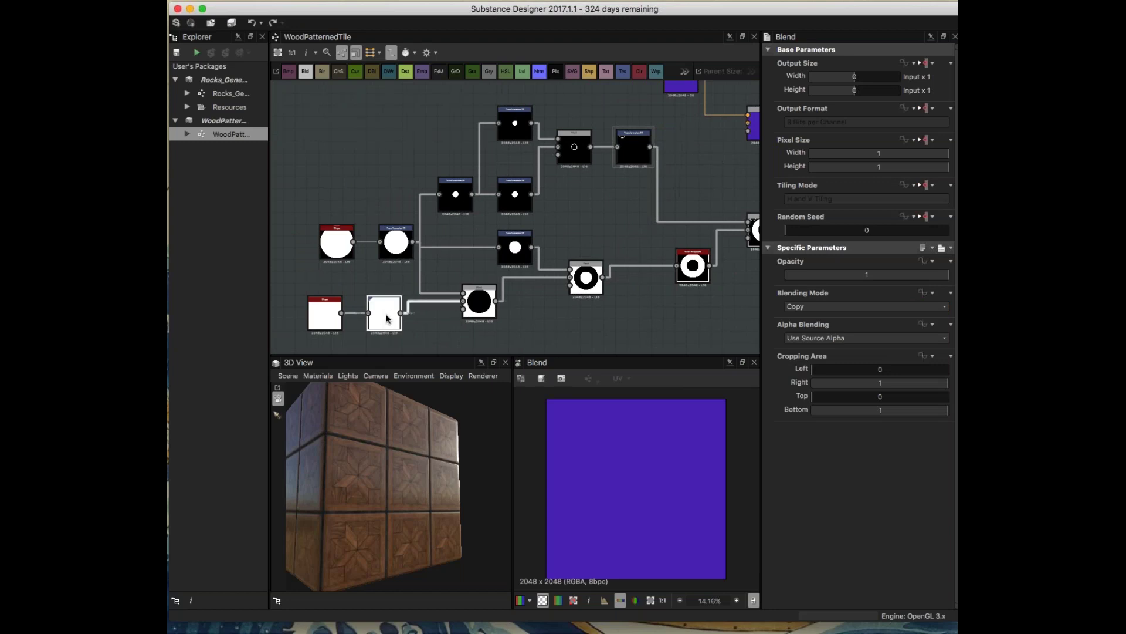
{"action": "middle_click_drag", "start_coordinate": [419, 320], "coordinate": [424, 260]}
{"action": "key", "text": "space"}
{"action": "type", "text": "inv"}
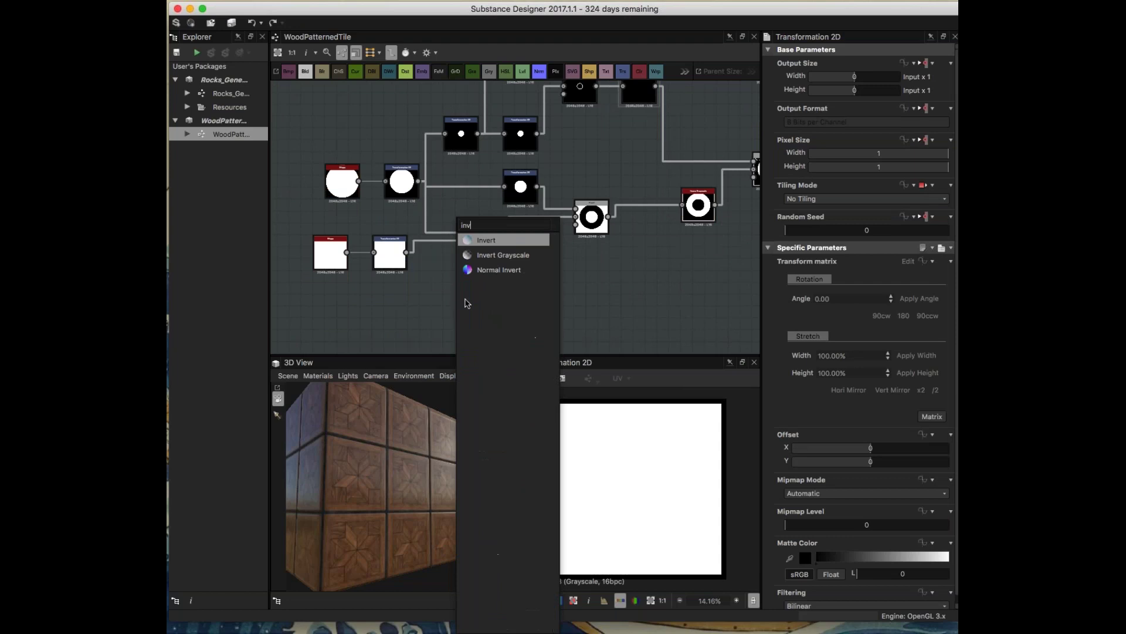
{"action": "left_click", "coordinate": [500, 255]}
{"action": "left_click_drag", "start_coordinate": [407, 253], "coordinate": [445, 312]}
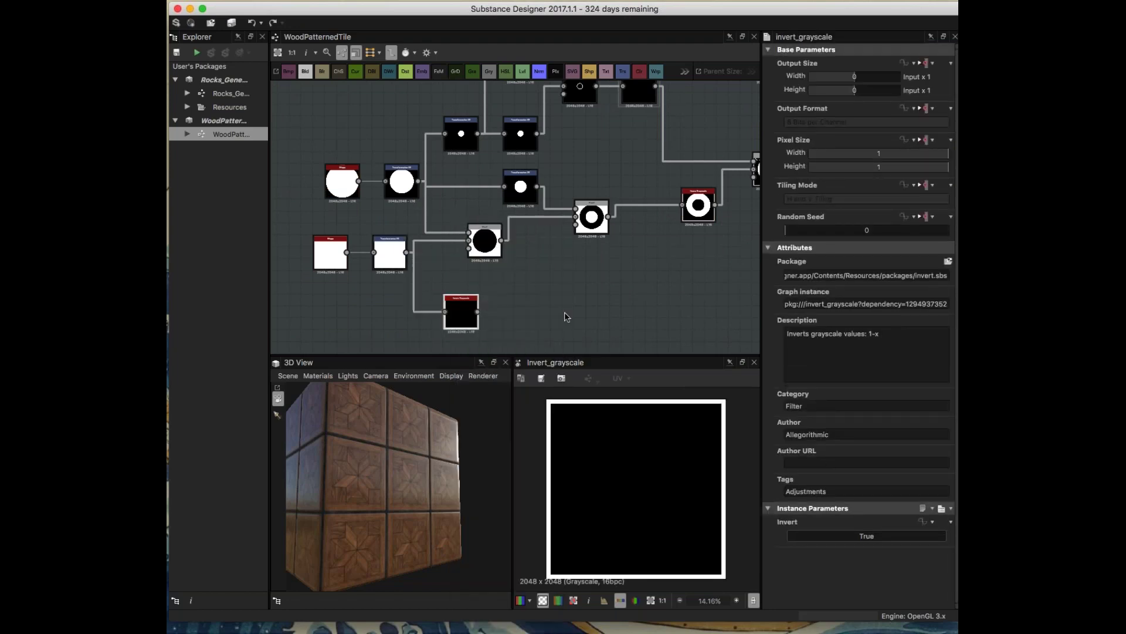
- Connect the inverted square to the purple Blend's opacity input, and move the Blend and Uniform Color nodes away for space
{"action": "middle_click_drag", "start_coordinate": [468, 291], "coordinate": [394, 341]}
{"action": "left_click_drag", "start_coordinate": [393, 342], "coordinate": [680, 120]}
{"action": "double_click", "coordinate": [696, 115]}
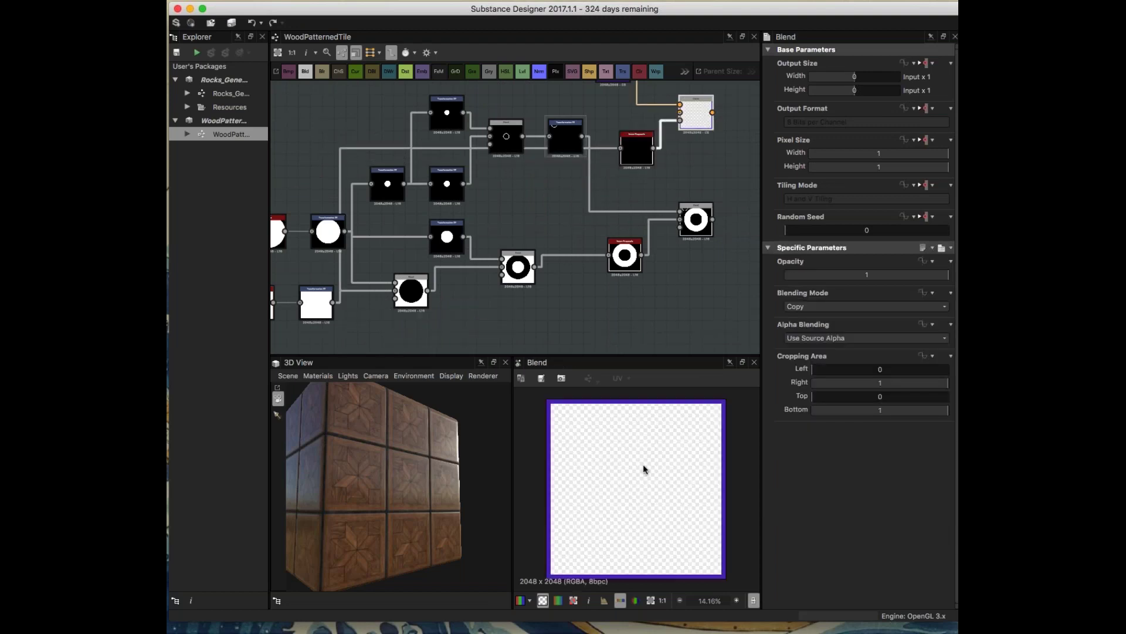
{"action": "middle_click_drag", "start_coordinate": [701, 192], "coordinate": [645, 309]}
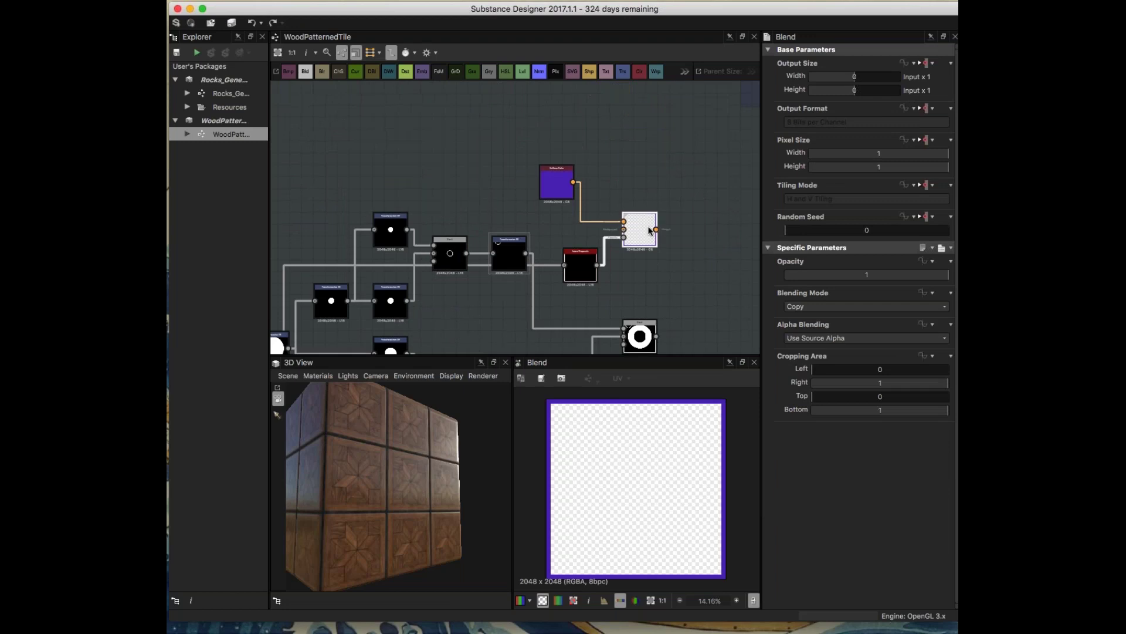
{"action": "left_click_drag", "start_coordinate": [650, 229], "coordinate": [685, 182]}
{"action": "left_click_drag", "start_coordinate": [568, 174], "coordinate": [569, 127]}
- Compare the inverted square's border mask with the combined ring pattern from the Add (Linear Dodge) Blend
{"action": "double_click", "coordinate": [585, 275]}
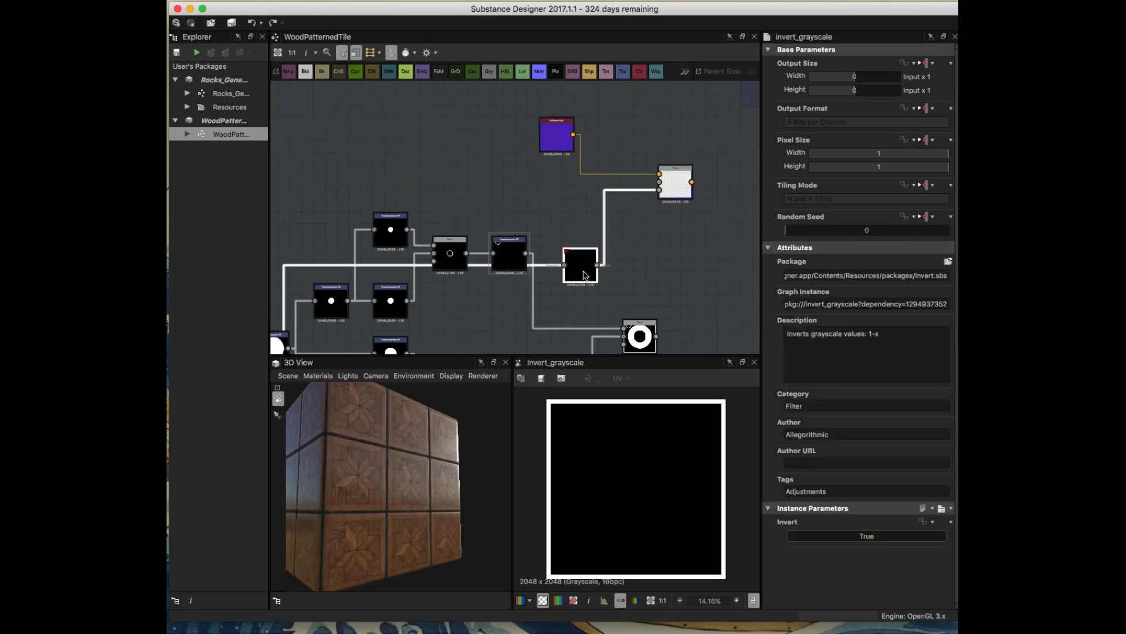
{"action": "double_click", "coordinate": [632, 335]}
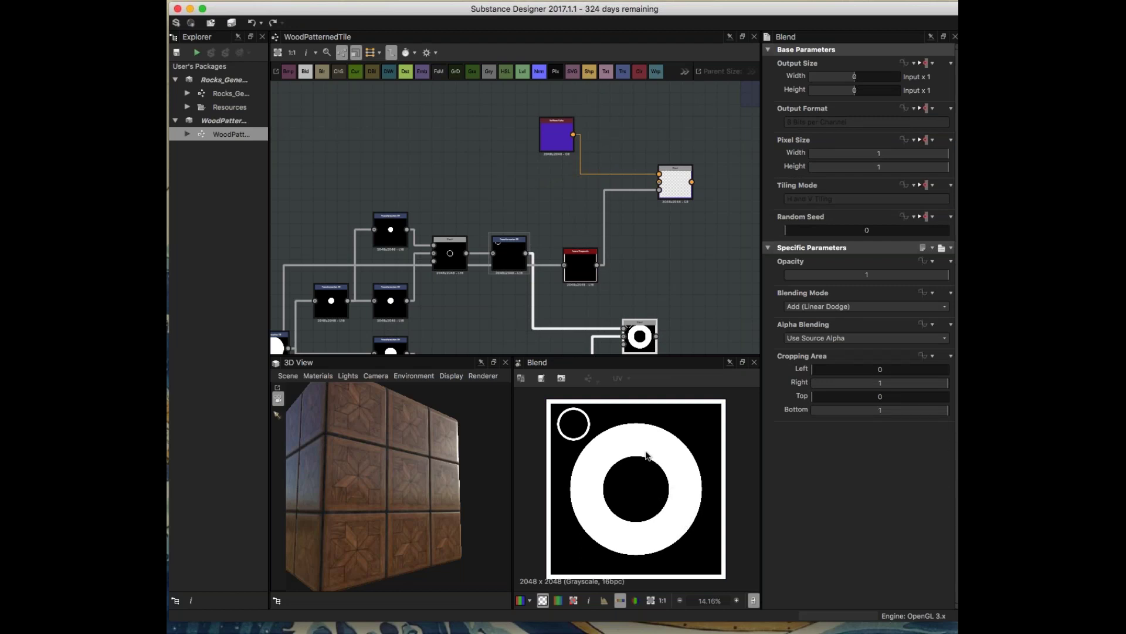
{"action": "double_click", "coordinate": [581, 269]}
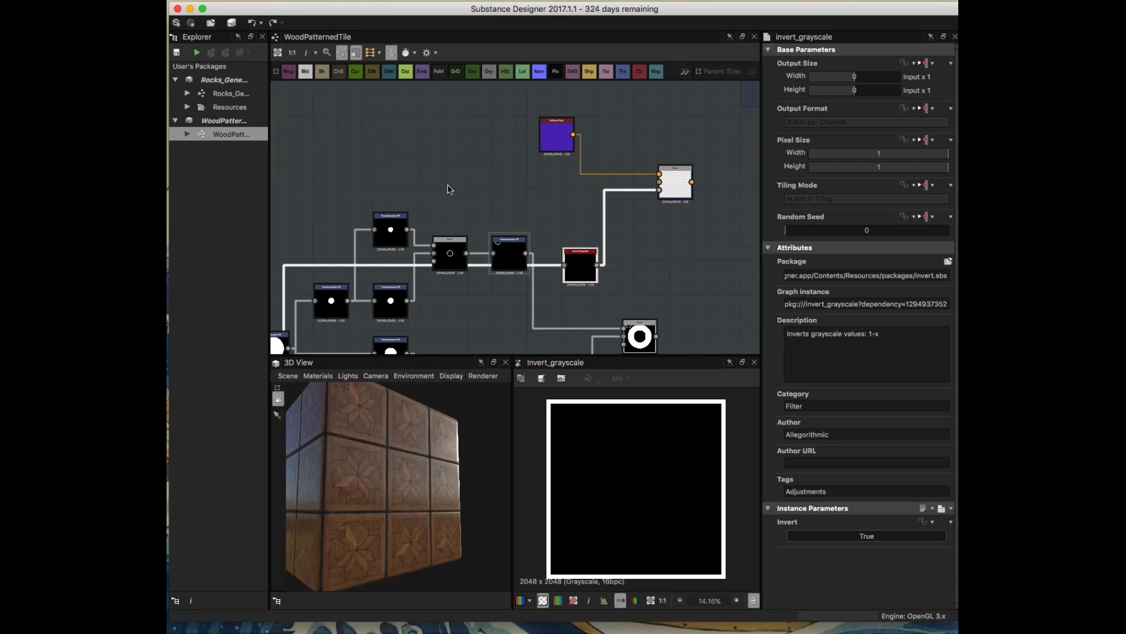
{"action": "middle_click_drag", "start_coordinate": [319, 151], "coordinate": [402, 148]}
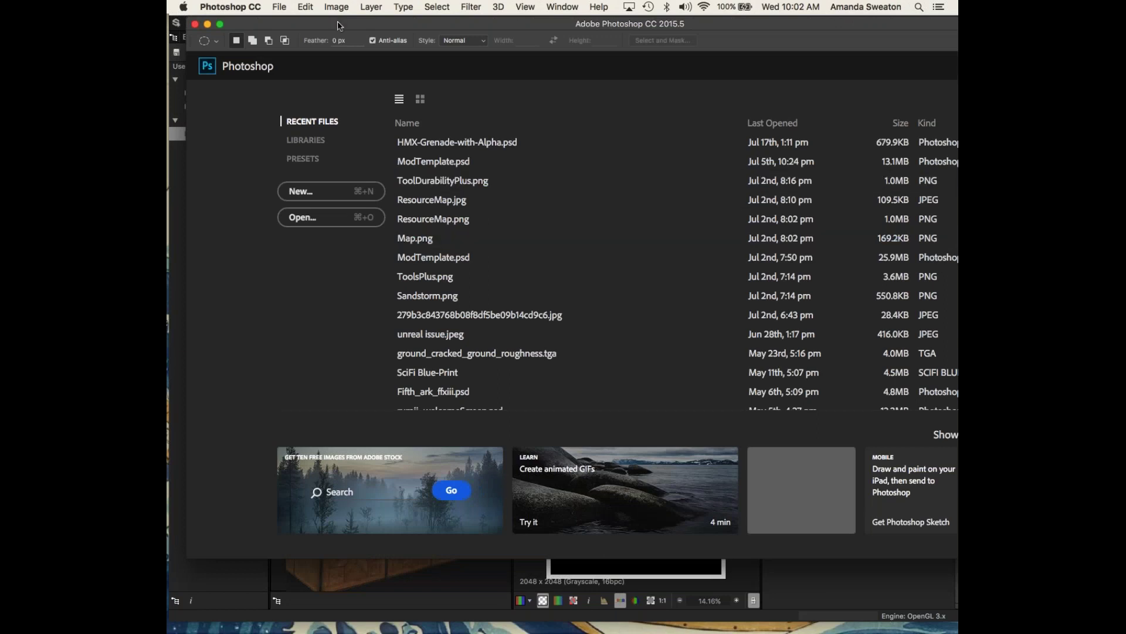
- Switch to Photoshop and create a new blank white document
{"action": "left_click", "coordinate": [279, 7]}
{"action": "left_click", "coordinate": [290, 18]}
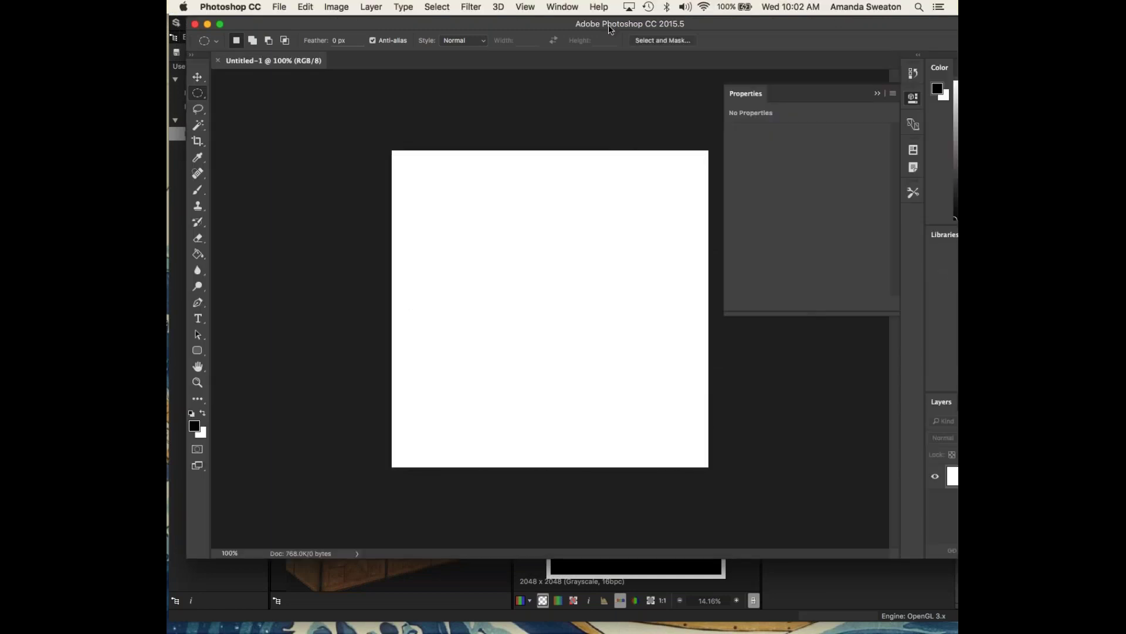
- Add a new layer and paint a short slanted black Brush stroke for the first eye in the canvas's upper-left area
{"action": "double_click", "coordinate": [610, 28]}
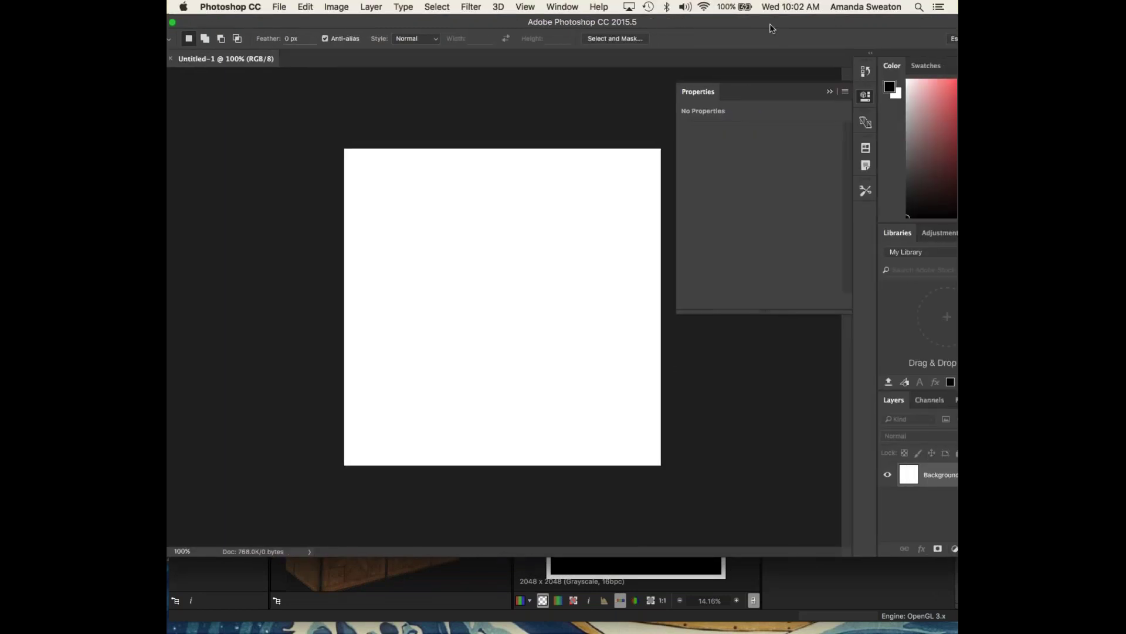
{"action": "left_click", "coordinate": [927, 548]}
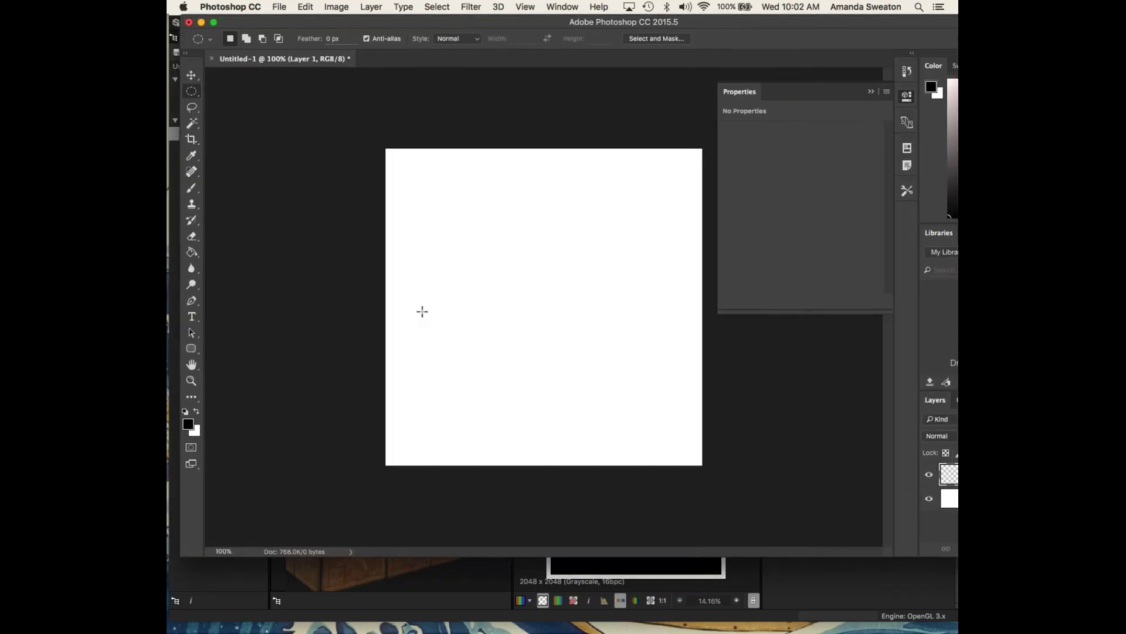
{"action": "key", "text": "b"}
{"action": "key", "text": "bracketleft"}
{"action": "key", "text": "bracketleft"}
{"action": "mouse_move", "coordinate": [455, 290]}
{"action": "left_mouse_down"}
{"action": "mouse_move", "coordinate": [540, 342]}
{"action": "mouse_move", "coordinate": [582, 339]}
{"action": "left_mouse_up"}
{"action": "key", "text": "super+z"}
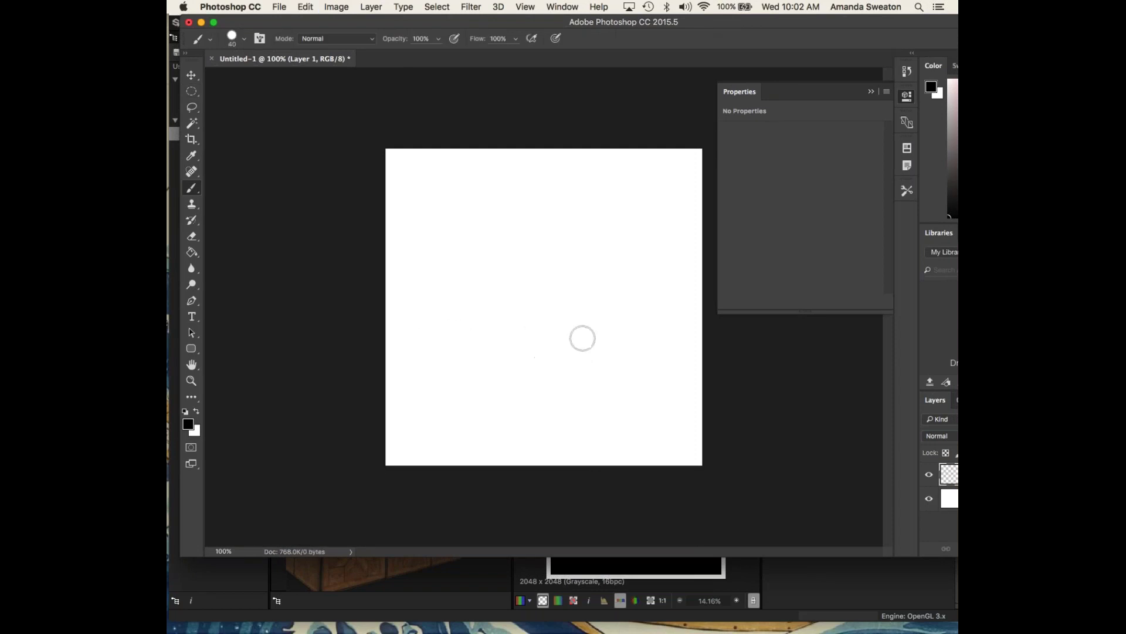
{"action": "left_click_drag", "start_coordinate": [430, 227], "coordinate": [444, 260]}
- Add a second new layer and paint a matching short black stroke beside the first one for the second eye
{"action": "left_click_drag", "start_coordinate": [838, 26], "coordinate": [729, 28]}
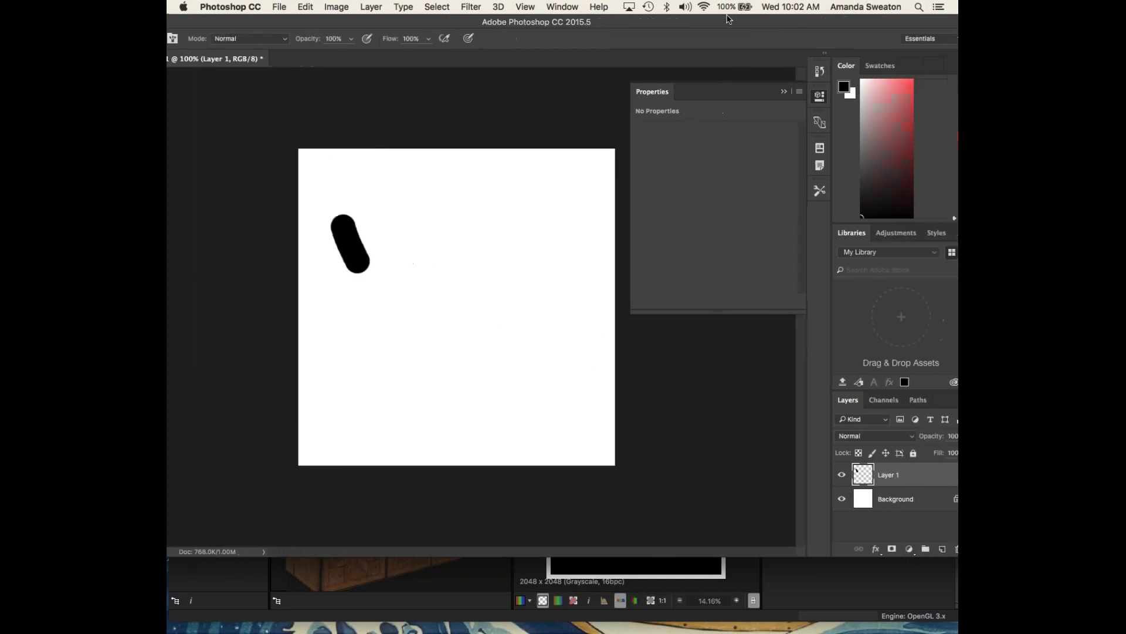
{"action": "left_click", "coordinate": [941, 549]}
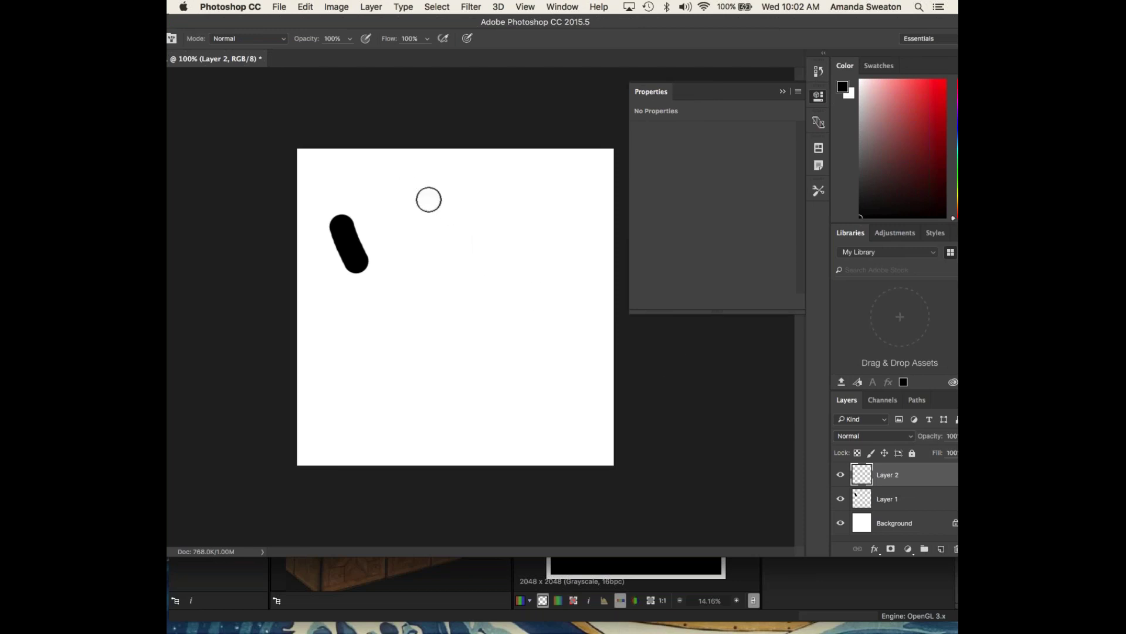
{"action": "left_click_drag", "start_coordinate": [415, 189], "coordinate": [428, 231]}
- Add a third new layer and paint a large, solid black open smile below the two eyes
{"action": "left_click", "coordinate": [941, 549]}
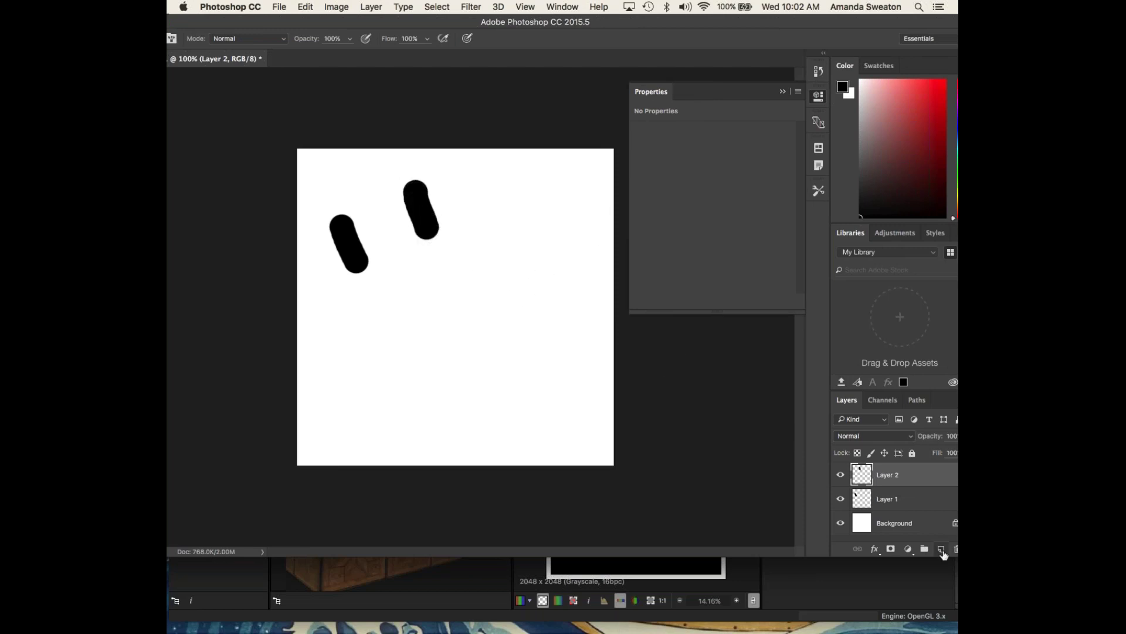
{"action": "left_click", "coordinate": [348, 357]}
{"action": "mouse_move", "coordinate": [355, 365]}
{"action": "left_mouse_down"}
{"action": "mouse_move", "coordinate": [531, 317]}
{"action": "mouse_move", "coordinate": [542, 257]}
{"action": "left_mouse_up"}
{"action": "mouse_move", "coordinate": [345, 354]}
{"action": "left_mouse_down"}
{"action": "mouse_move", "coordinate": [498, 291]}
{"action": "mouse_move", "coordinate": [533, 265]}
{"action": "mouse_move", "coordinate": [508, 322]}
{"action": "mouse_move", "coordinate": [459, 372]}
{"action": "mouse_move", "coordinate": [436, 382]}
{"action": "mouse_move", "coordinate": [511, 307]}
{"action": "mouse_move", "coordinate": [385, 352]}
{"action": "mouse_move", "coordinate": [397, 373]}
{"action": "mouse_move", "coordinate": [481, 337]}
{"action": "mouse_move", "coordinate": [445, 355]}
{"action": "mouse_move", "coordinate": [456, 334]}
{"action": "mouse_move", "coordinate": [439, 367]}
{"action": "left_mouse_up"}
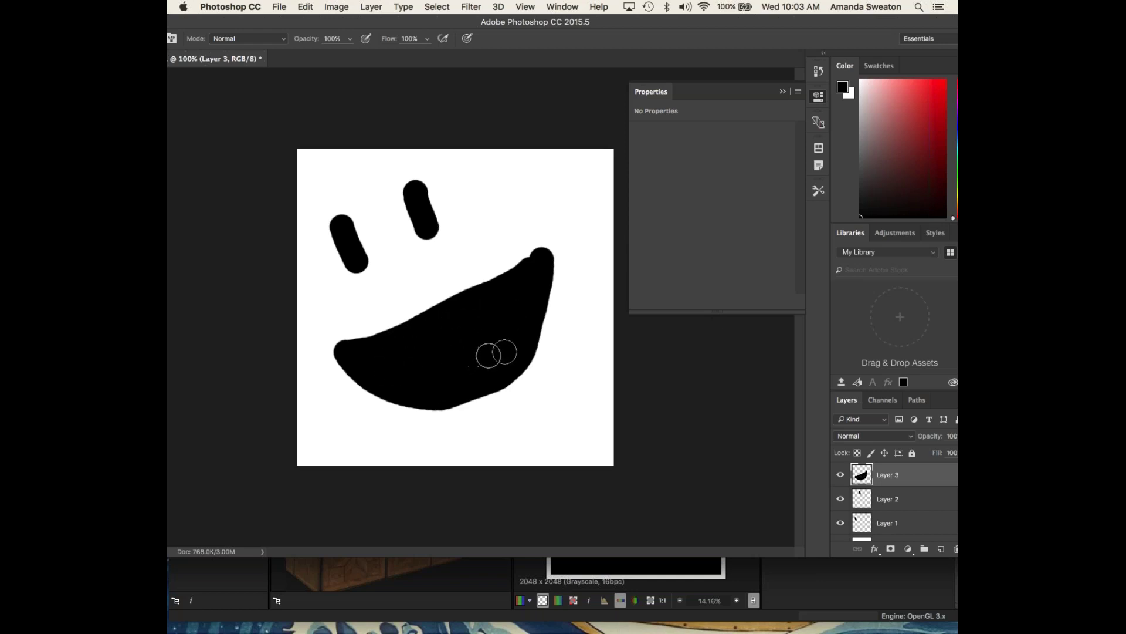
- Hide the smile and second eye layers, and save the first eye on the Desktop as a JPEG named Eye1
{"action": "left_click", "coordinate": [840, 475]}
{"action": "left_click", "coordinate": [840, 499]}
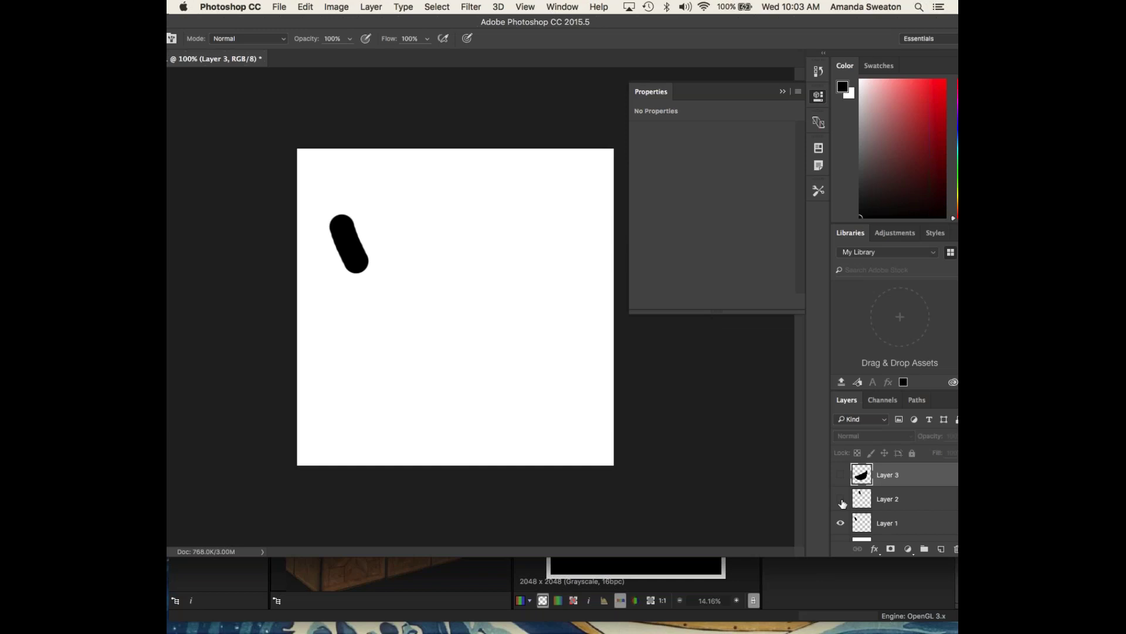
{"action": "left_click", "coordinate": [279, 7]}
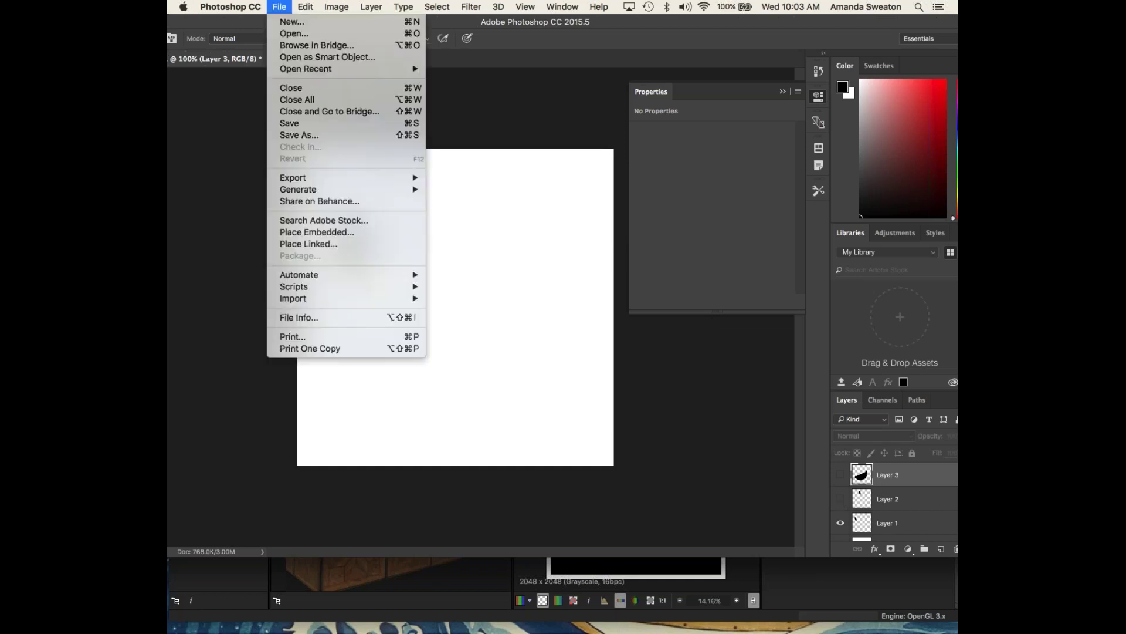
{"action": "left_click", "coordinate": [290, 134]}
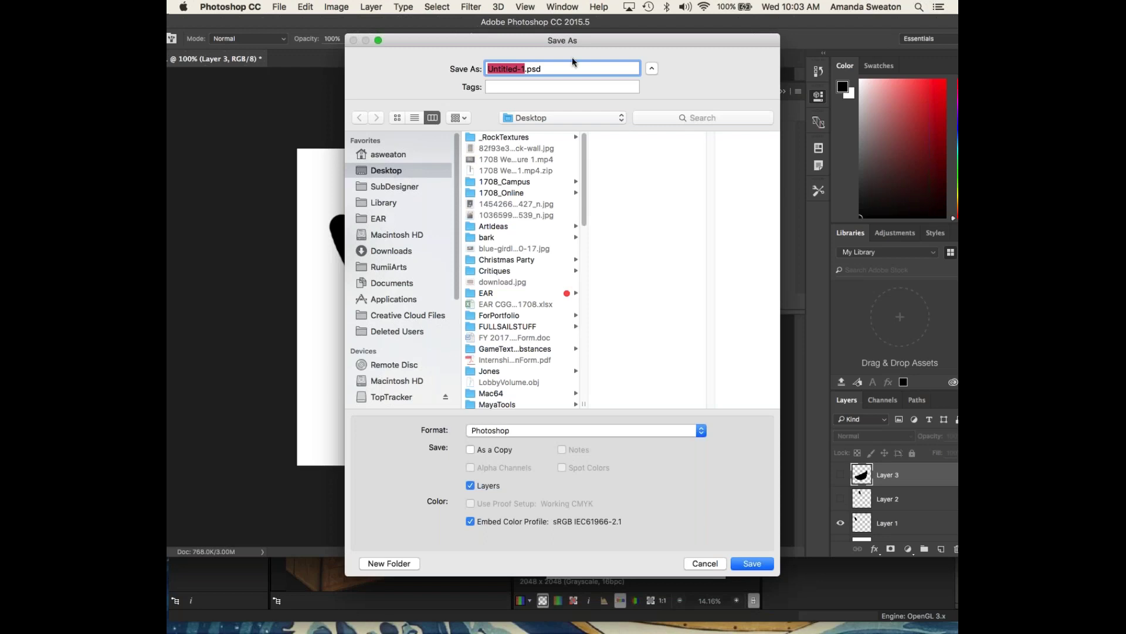
{"action": "type", "text": "Eye1"}
{"action": "left_click", "coordinate": [573, 430]}
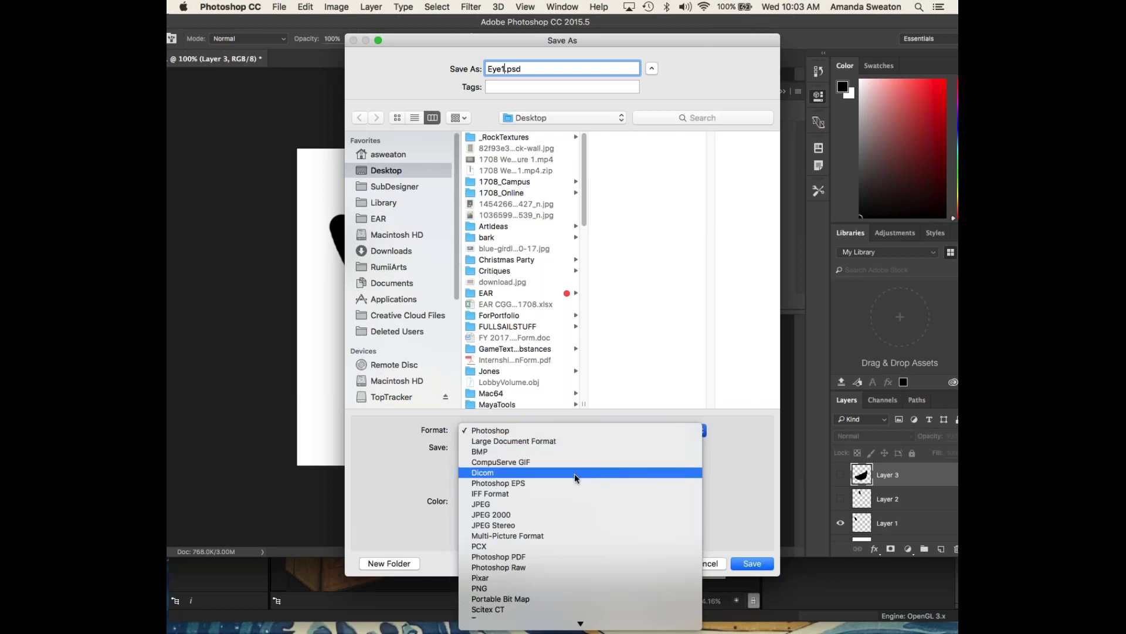
{"action": "left_click", "coordinate": [530, 504]}
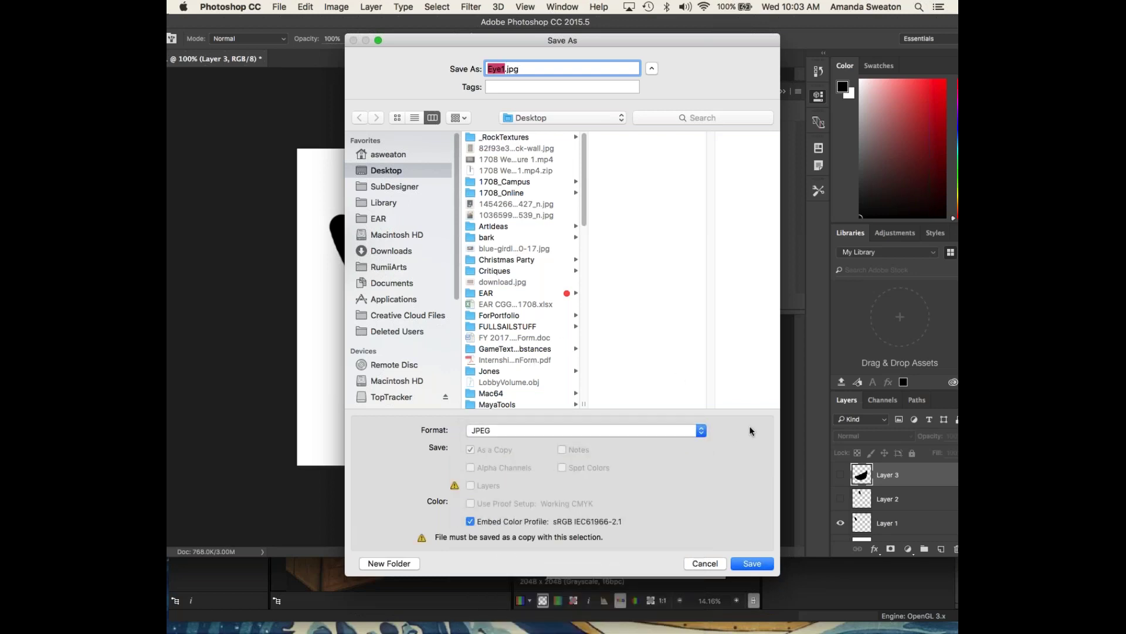
{"action": "left_click", "coordinate": [752, 564]}
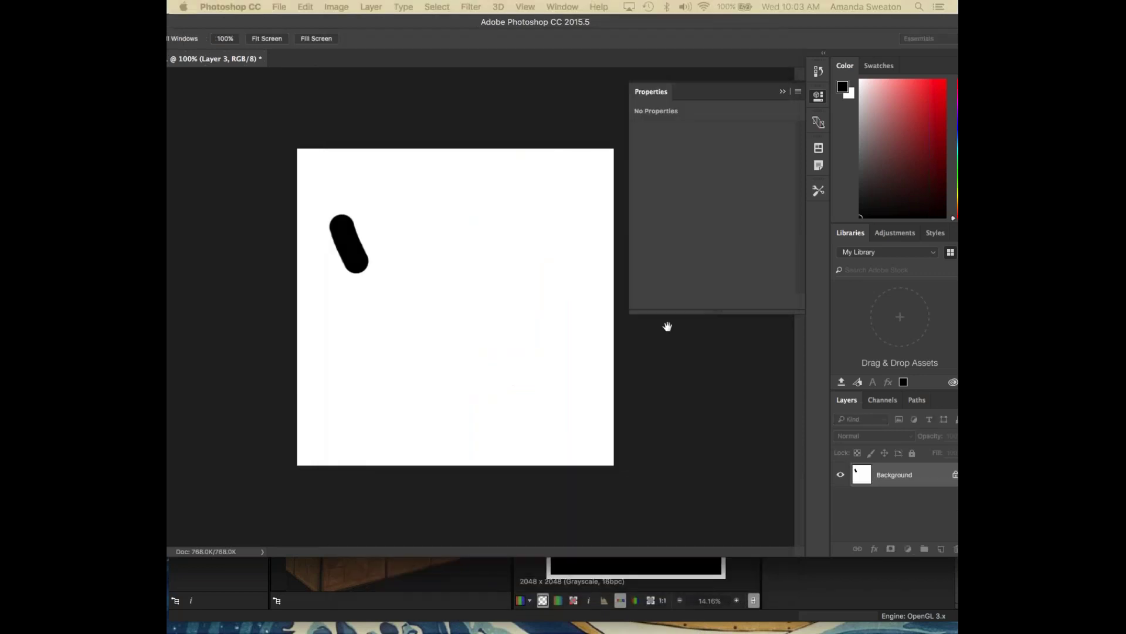
{"action": "mouse_move", "coordinate": [370, 22]}
{"action": "left_mouse_down"}
{"action": "mouse_move", "coordinate": [381, 11]}
{"action": "mouse_move", "coordinate": [373, 16]}
{"action": "left_mouse_up"}
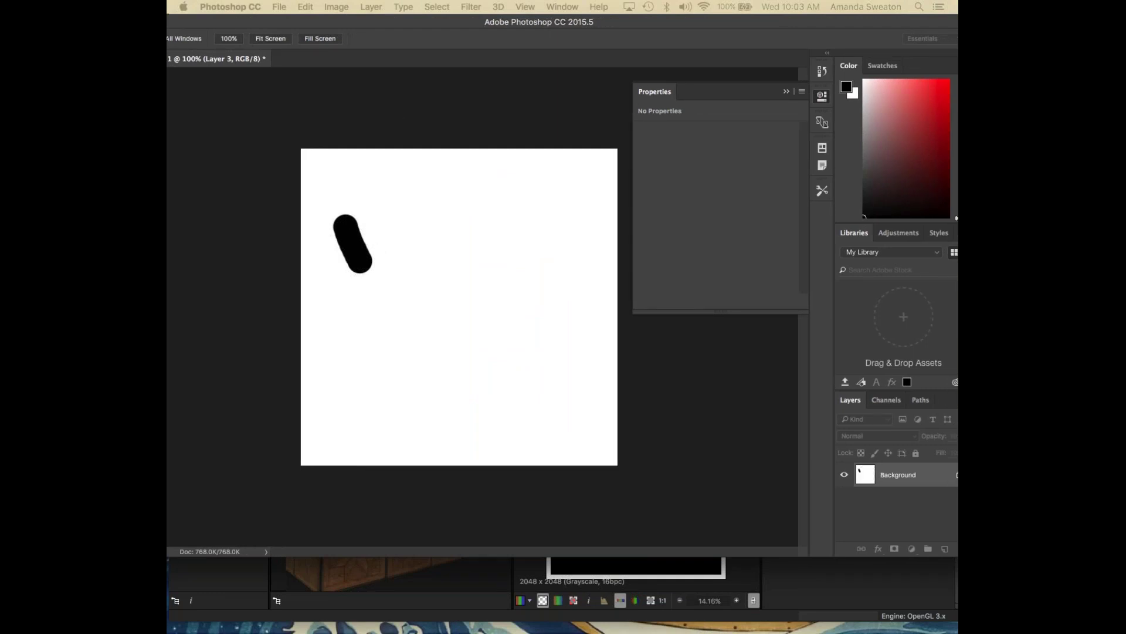
{"action": "key", "text": "Return"}
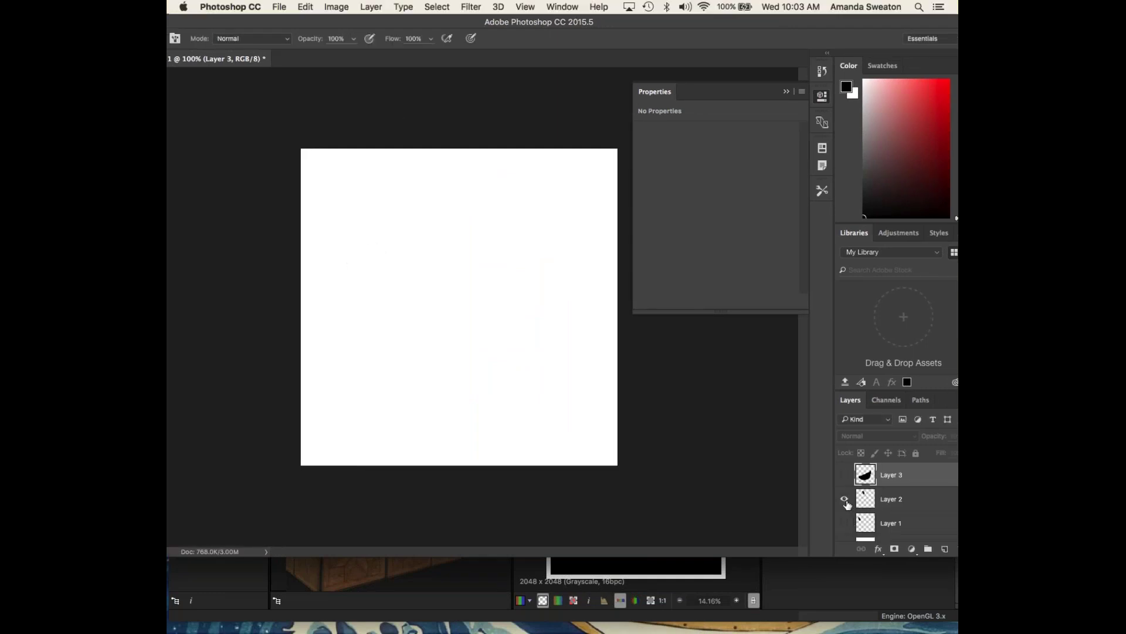
- Save the image with only the second eye's layer visible on the Desktop as a JPEG named Eye2
{"action": "left_click", "coordinate": [279, 7]}
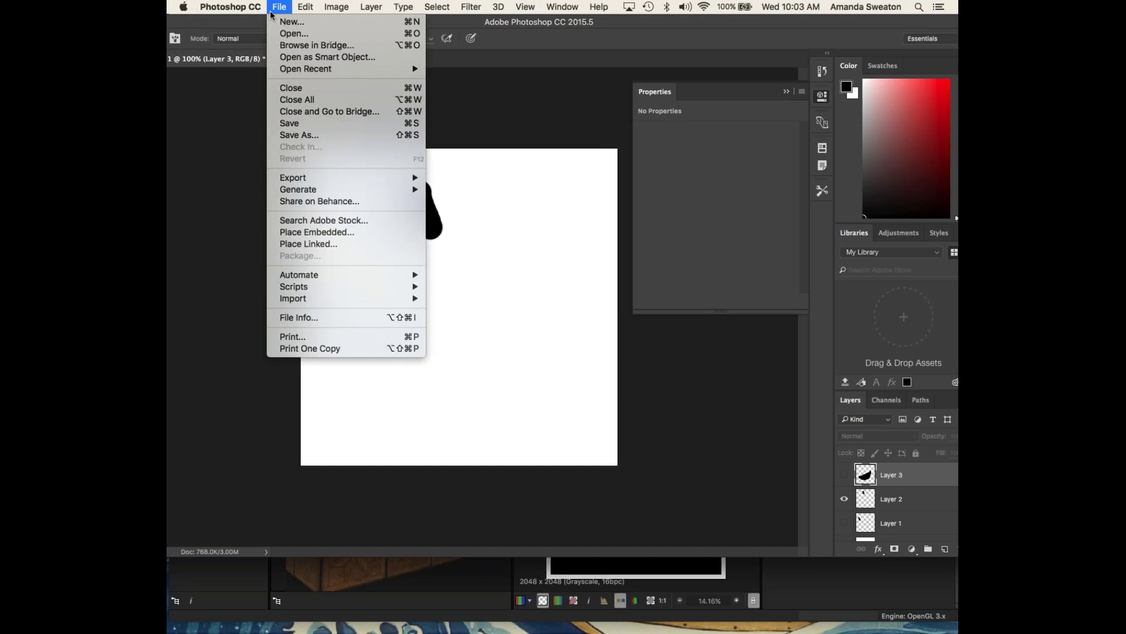
{"action": "left_click", "coordinate": [302, 134]}
{"action": "type", "text": "Eye2"}
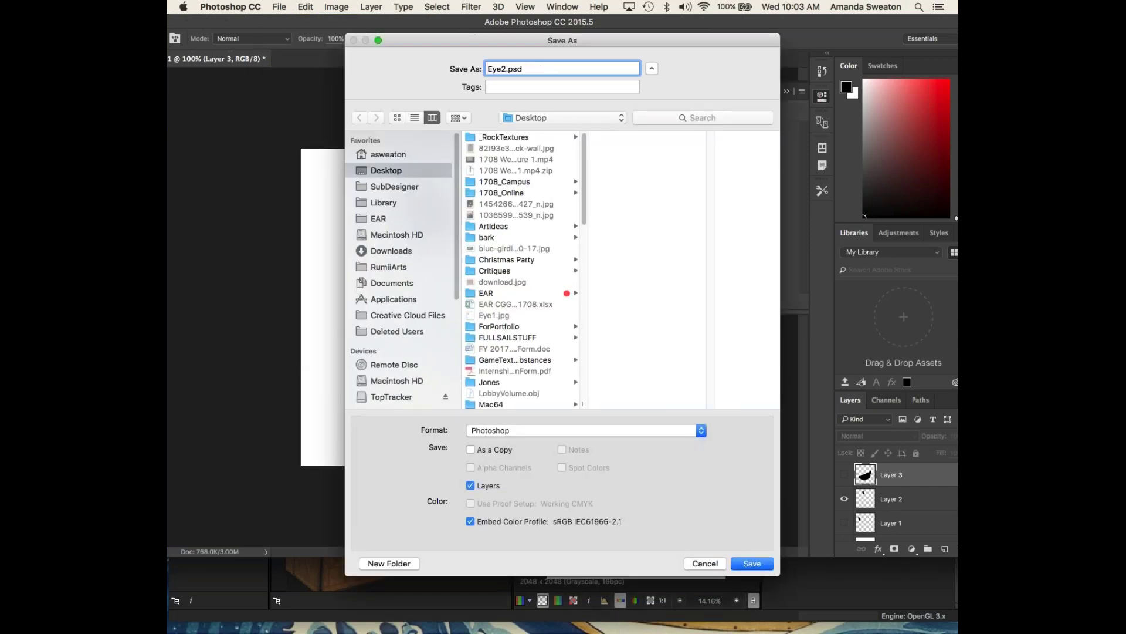
{"action": "left_click", "coordinate": [659, 431]}
{"action": "scroll", "coordinate": [577, 548], "scroll_direction": "down", "scroll_amount": 2}
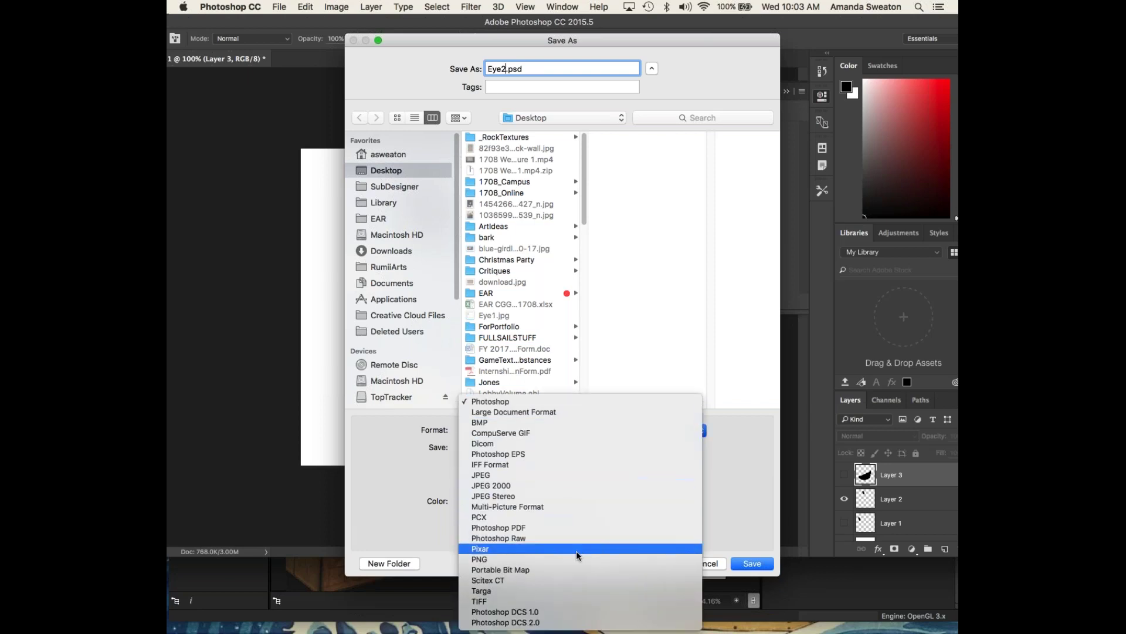
{"action": "left_click", "coordinate": [577, 476]}
{"action": "left_click", "coordinate": [759, 564]}
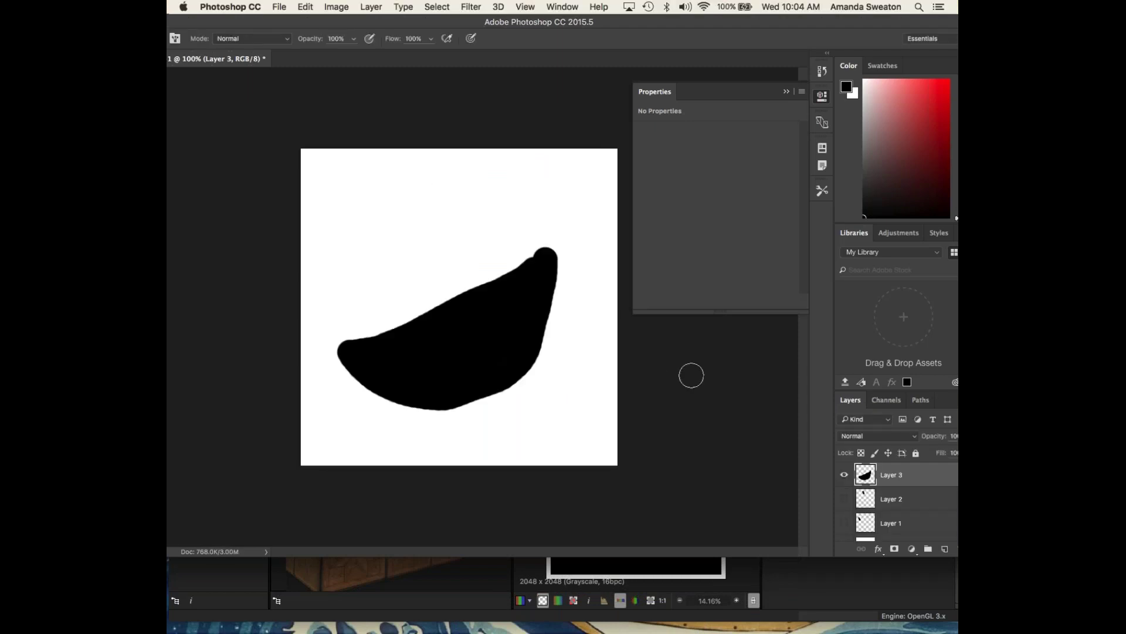
- Save the image with only the smile's layer visible on the Desktop as a JPEG named Smile
{"action": "left_click", "coordinate": [279, 6]}
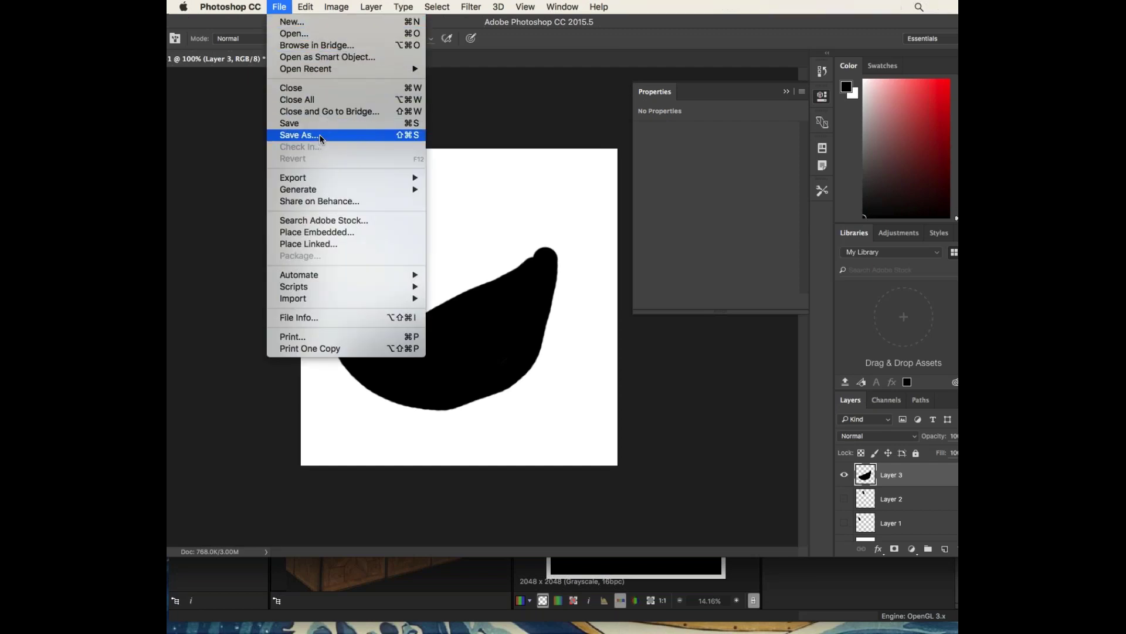
{"action": "left_click", "coordinate": [308, 135]}
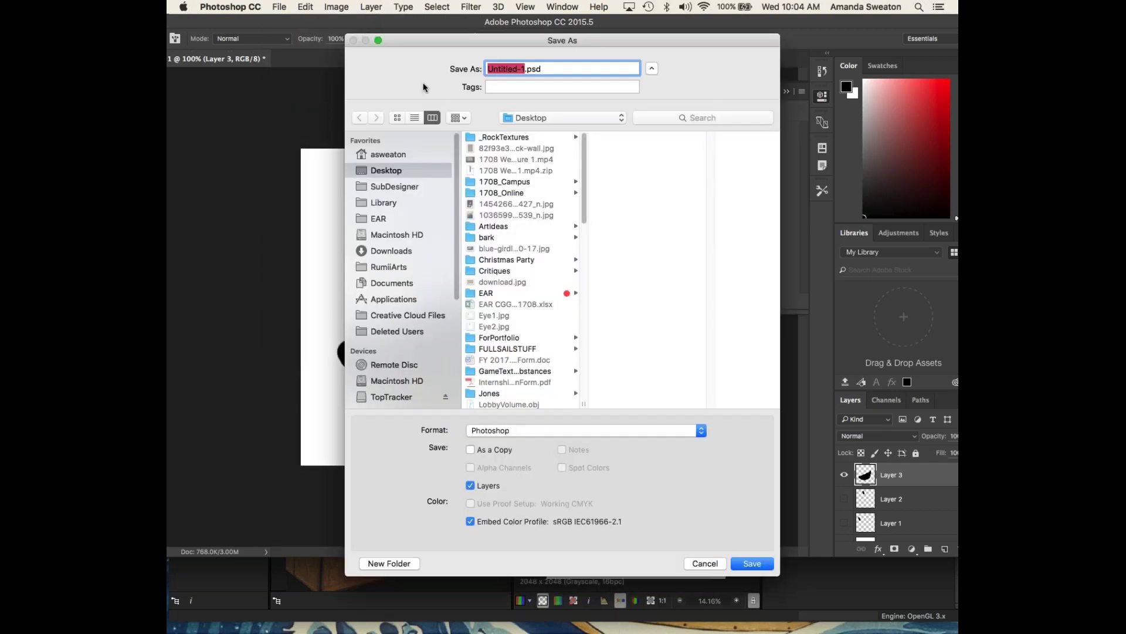
{"action": "type", "text": "Smile"}
{"action": "left_click", "coordinate": [672, 434]}
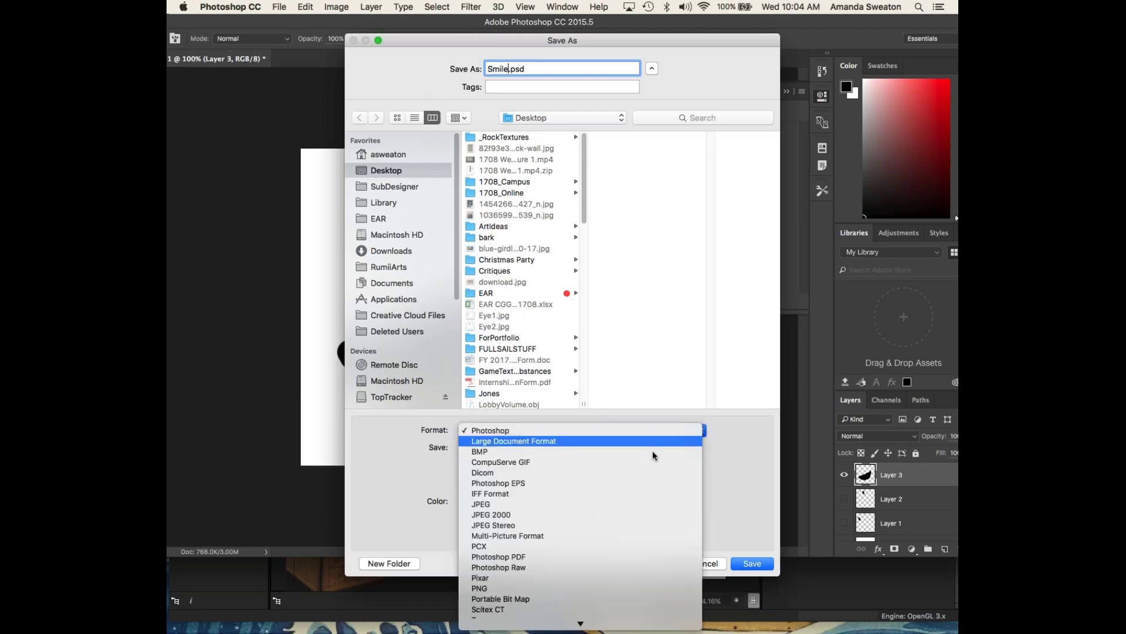
{"action": "mouse_move", "coordinate": [630, 619]}
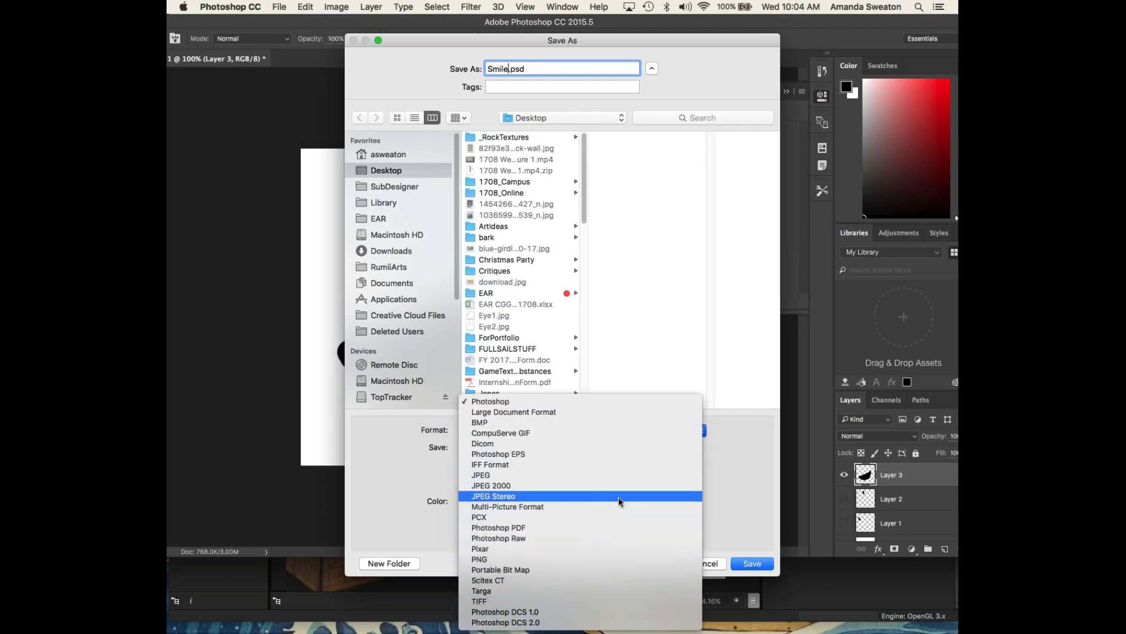
{"action": "left_click", "coordinate": [609, 473]}
{"action": "key", "text": "Return"}
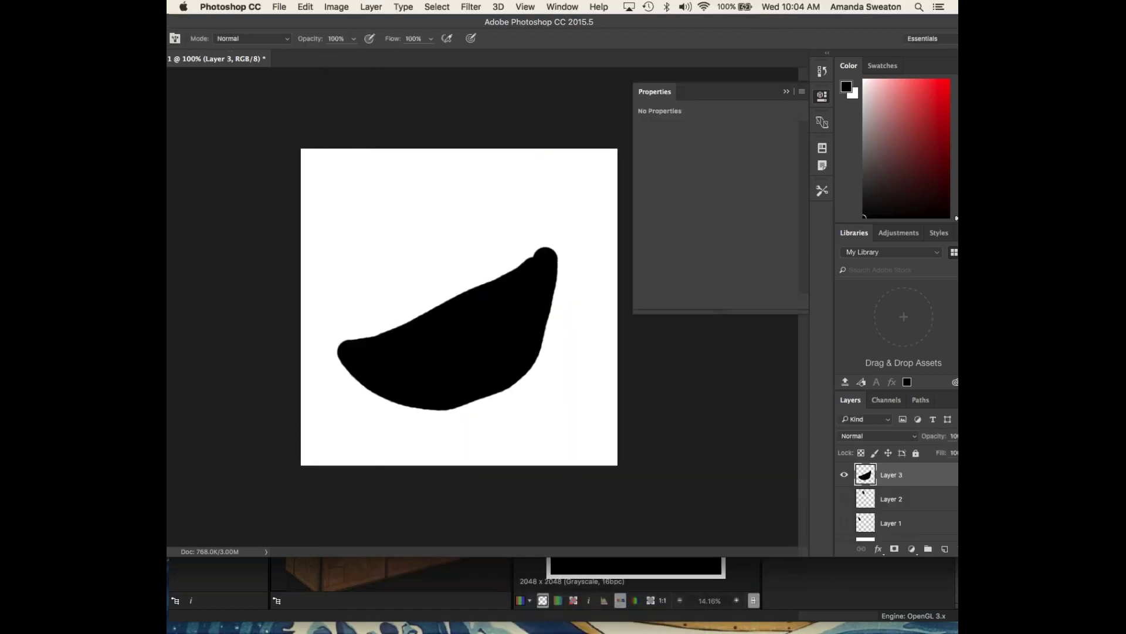
- Switch back to Substance Designer and import Eye1.jpg, Eye2.jpg and Smile.jpg from the Desktop as bitmaps into the WoodPatternedTile package
{"action": "left_click_drag", "start_coordinate": [323, 25], "coordinate": [445, 28]}
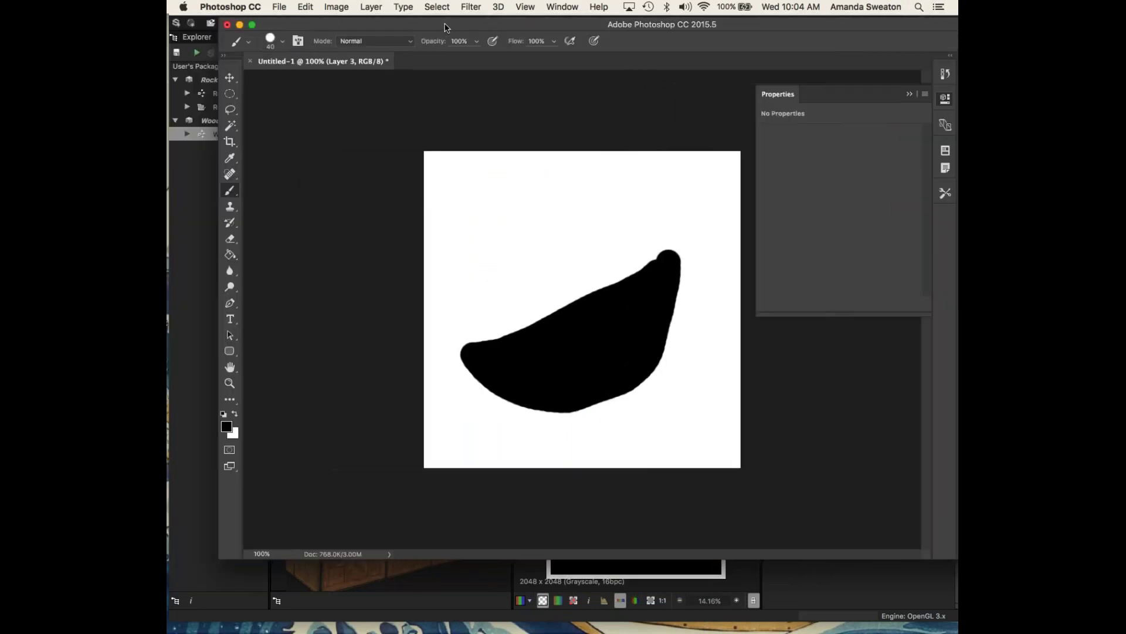
{"action": "left_click", "coordinate": [239, 24]}
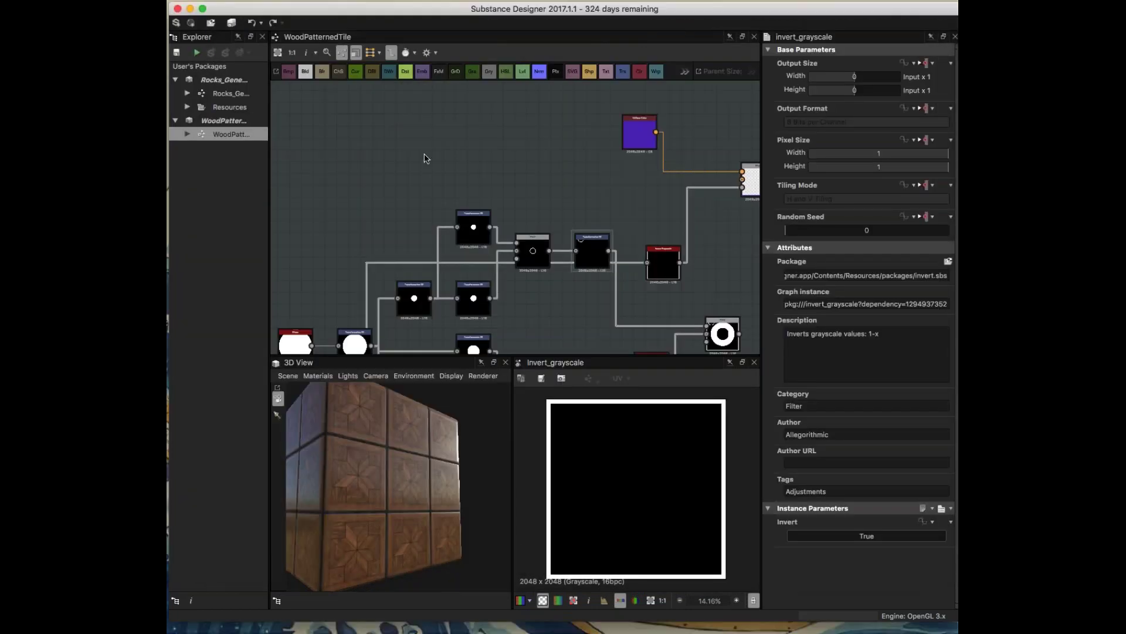
{"action": "right_click", "coordinate": [239, 123]}
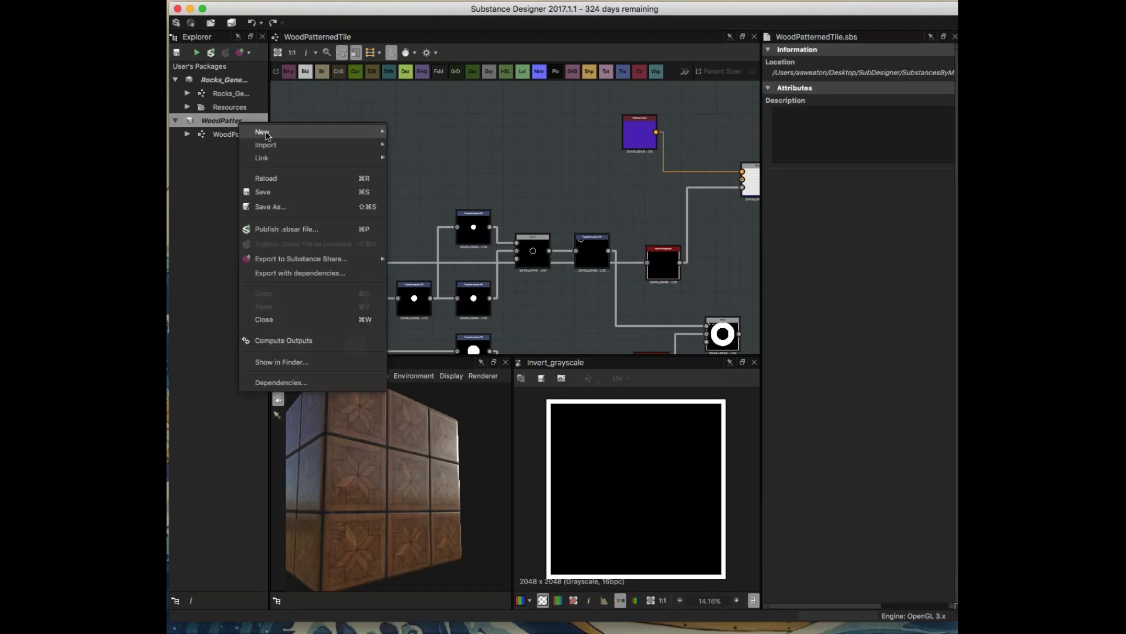
{"action": "mouse_move", "coordinate": [352, 145]}
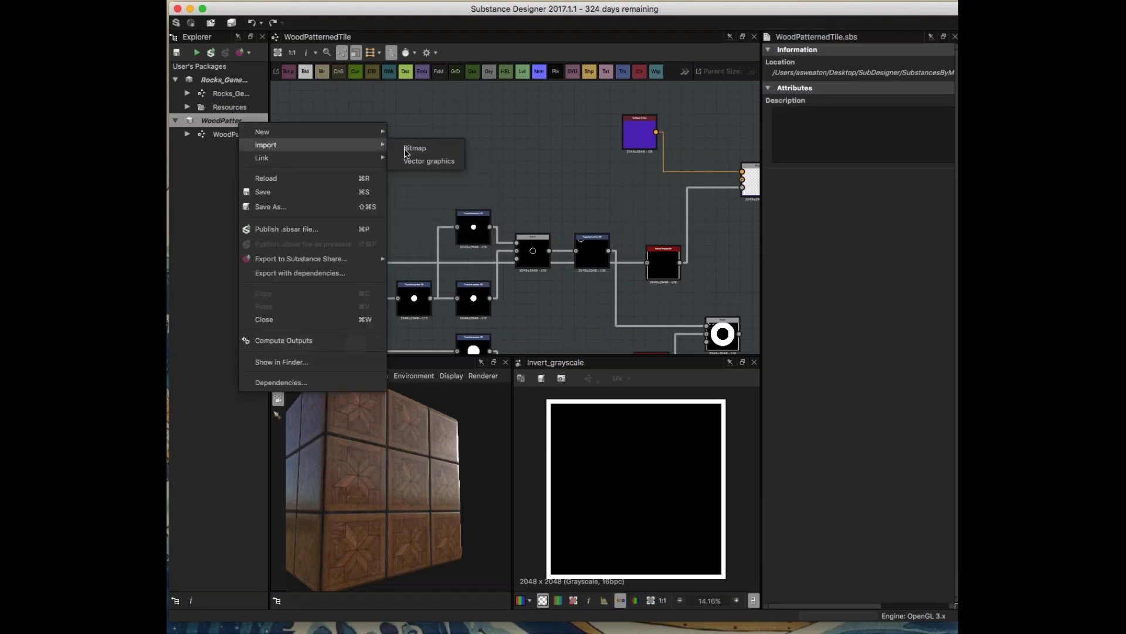
{"action": "left_click", "coordinate": [404, 149]}
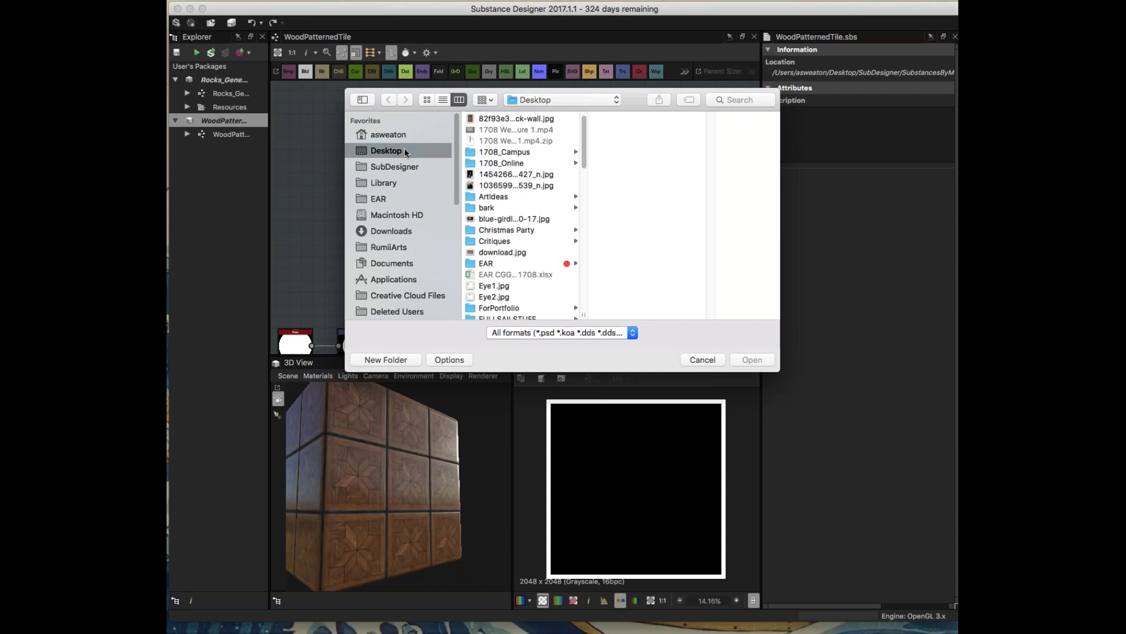
{"action": "scroll", "coordinate": [496, 147], "scroll_direction": "down", "scroll_amount": 5}
{"action": "scroll", "coordinate": [496, 147], "scroll_direction": "up", "scroll_amount": 3}
{"action": "left_click", "coordinate": [510, 216]}
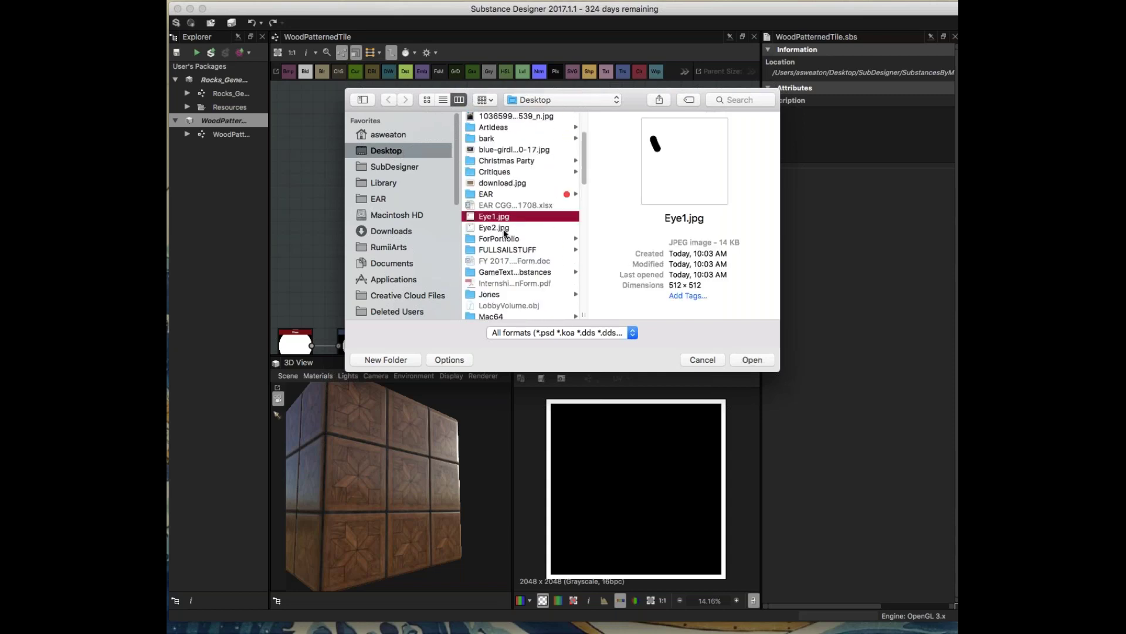
{"action": "left_click", "coordinate": [504, 230], "text": "super"}
{"action": "scroll", "coordinate": [533, 223], "scroll_direction": "down", "scroll_amount": 15}
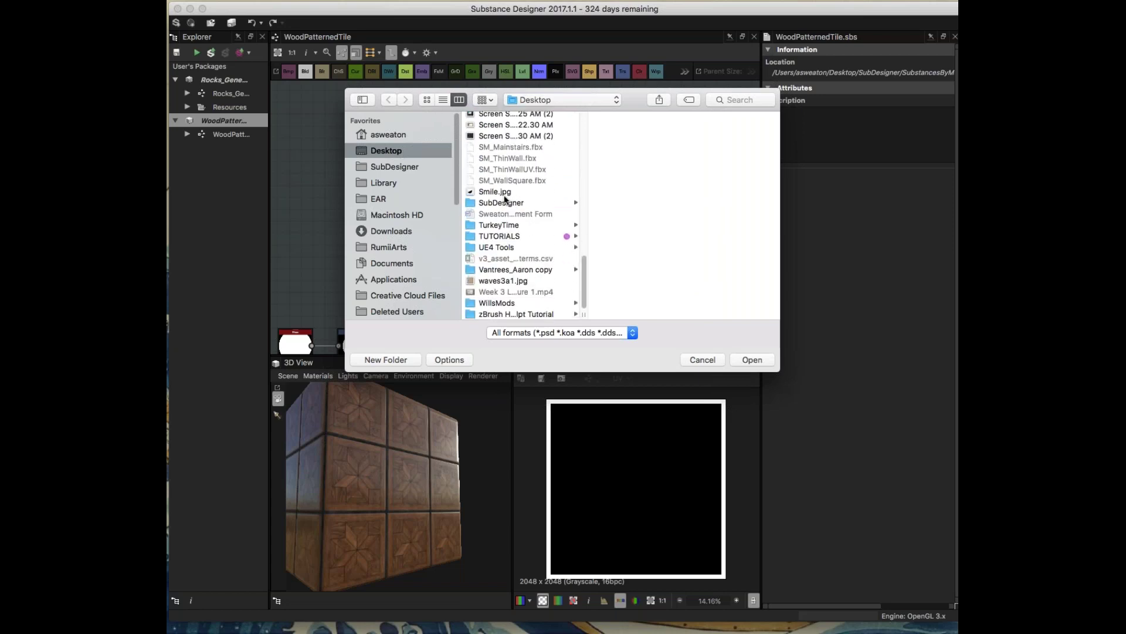
{"action": "left_click", "coordinate": [503, 194], "text": "super"}
{"action": "key", "text": "Return"}
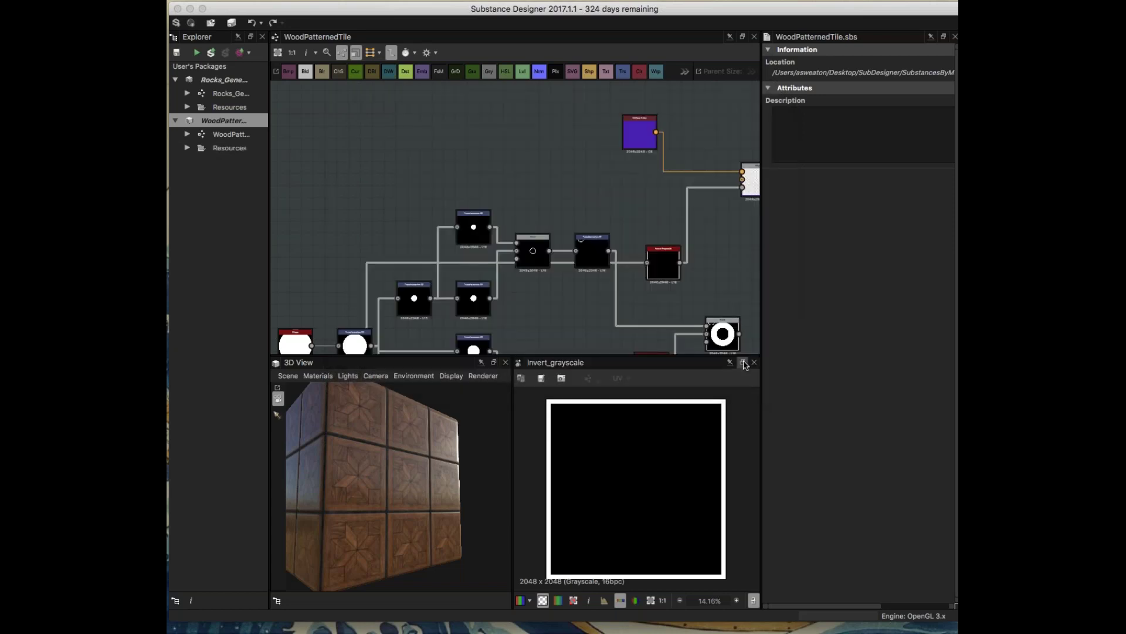
- Place the Eye1 and Eye2 bitmaps from the package's Resources in the graph's empty area above the circle nodes
{"action": "left_click", "coordinate": [187, 148]}
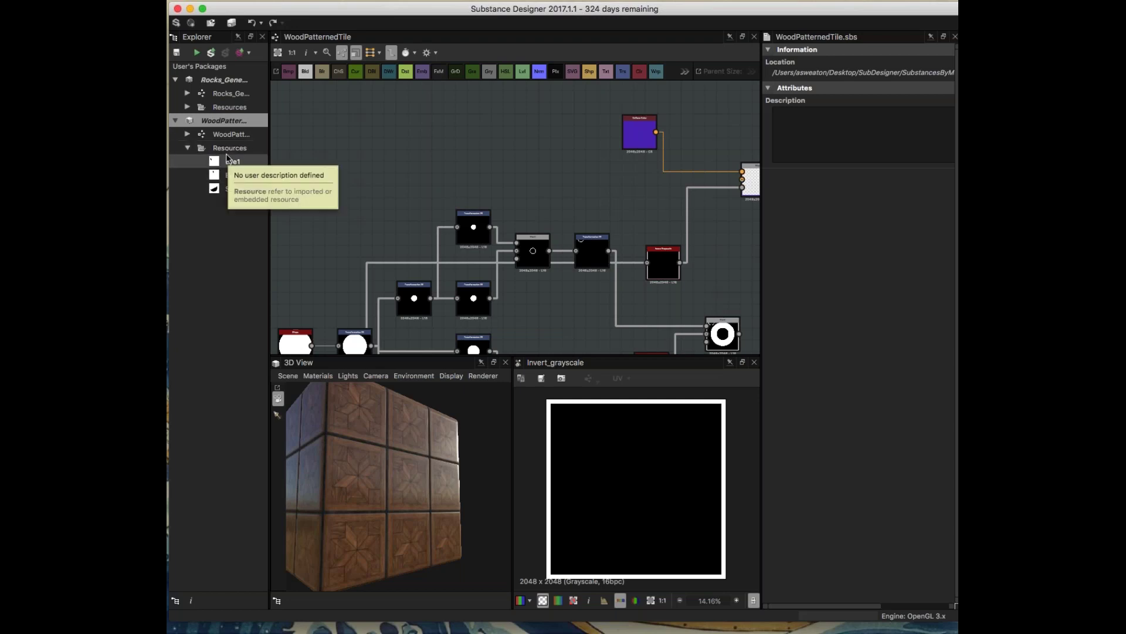
{"action": "left_click_drag", "start_coordinate": [227, 158], "coordinate": [390, 119]}
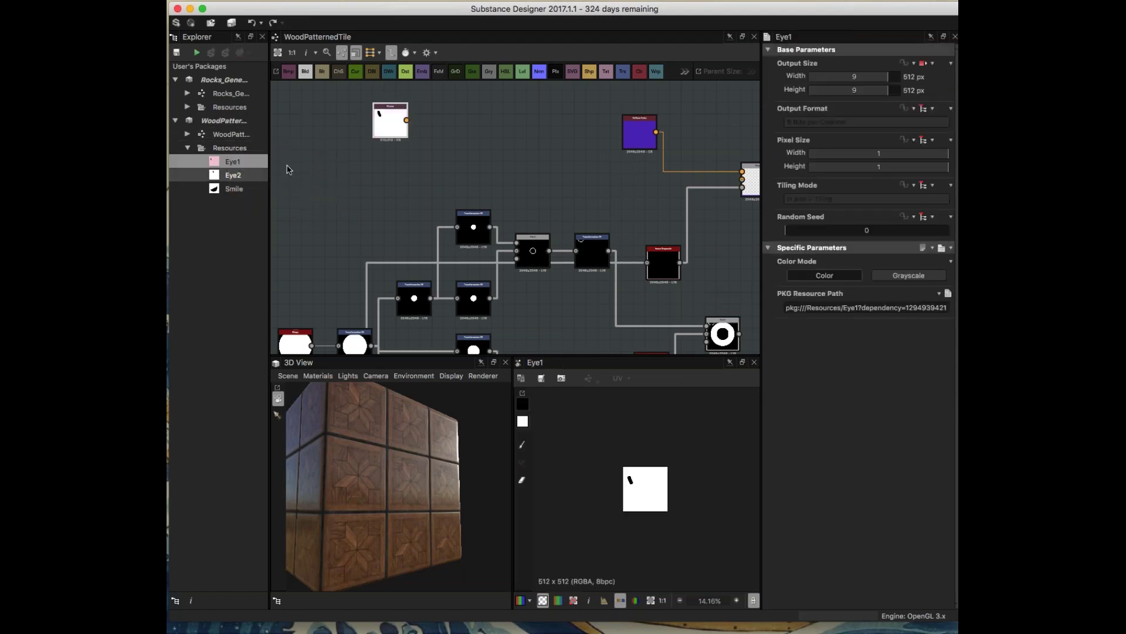
{"action": "left_click", "coordinate": [234, 176]}
{"action": "left_click_drag", "start_coordinate": [234, 177], "coordinate": [426, 202]}
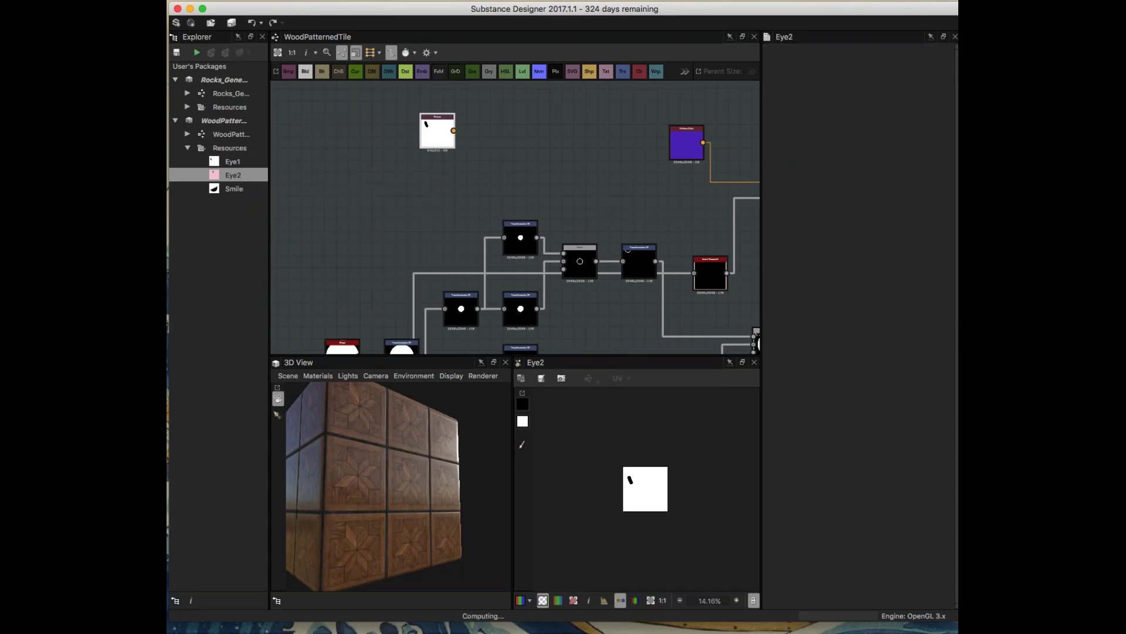
- Place the Smile bitmap from the package's Resources below the eye bitmaps and spread the Eye1 and Eye2 nodes apart
{"action": "left_click_drag", "start_coordinate": [426, 132], "coordinate": [362, 109]}
{"action": "left_click_drag", "start_coordinate": [426, 203], "coordinate": [367, 180]}
{"action": "left_click_drag", "start_coordinate": [233, 188], "coordinate": [385, 241]}
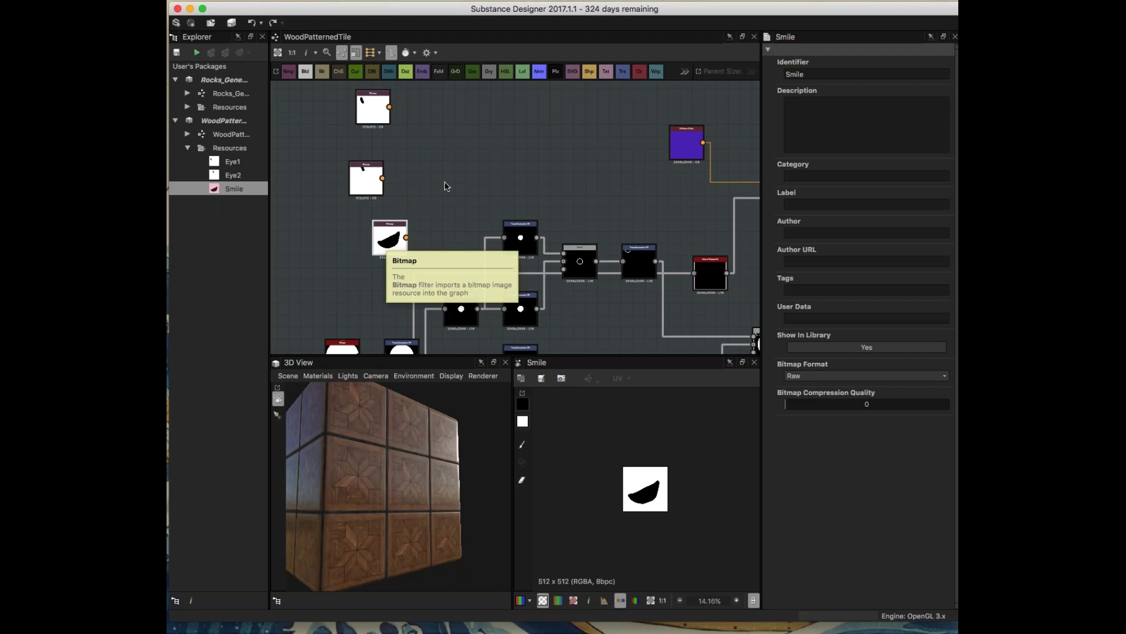
{"action": "middle_click_drag", "start_coordinate": [453, 153], "coordinate": [451, 164]}
{"action": "left_click_drag", "start_coordinate": [371, 114], "coordinate": [340, 108]}
{"action": "left_click_drag", "start_coordinate": [366, 177], "coordinate": [330, 161]}
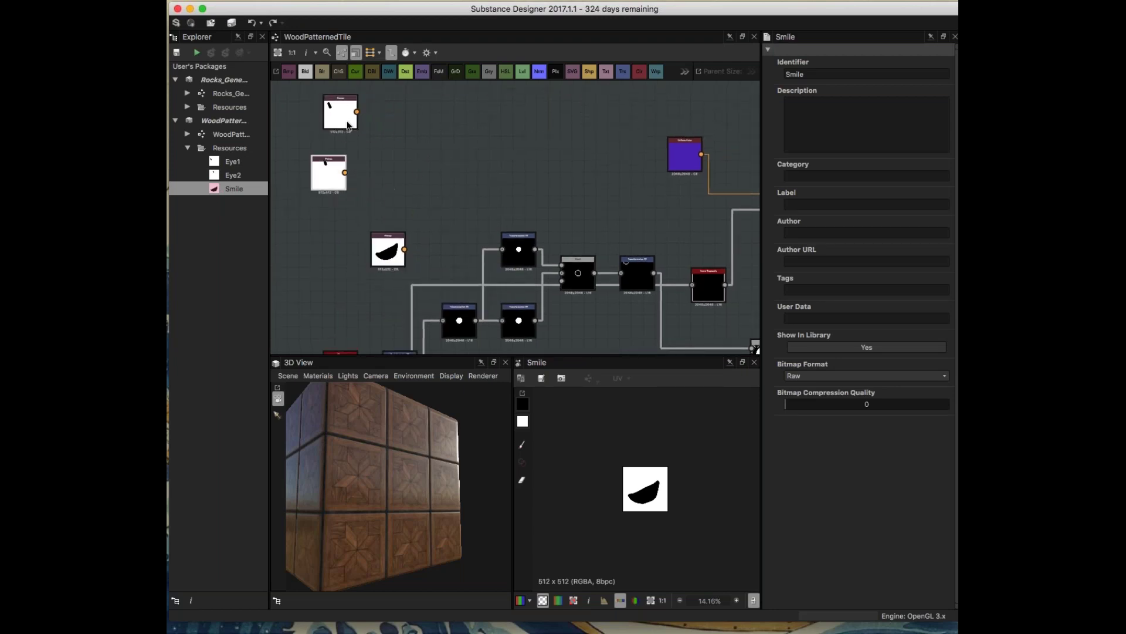
- Add an Invert Grayscale node after the Eye1 bitmap
{"action": "left_click", "coordinate": [346, 120]}
{"action": "key", "text": "space"}
{"action": "type", "text": "invert"}
{"action": "key", "text": "Down"}
{"action": "key", "text": "Return"}
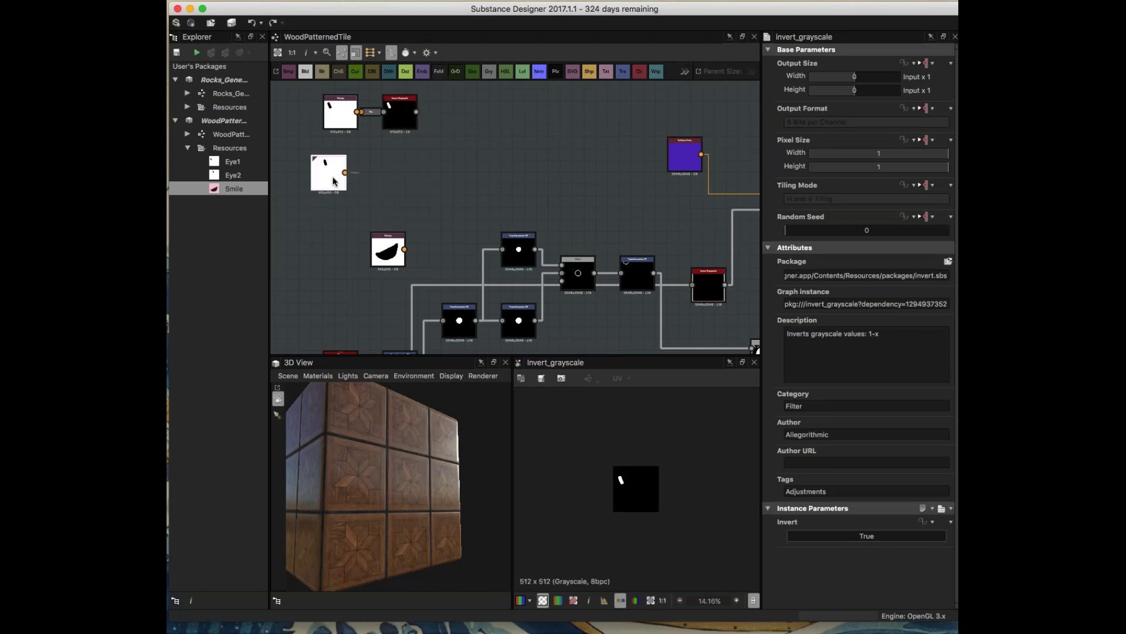
- Set the Eye1 bitmap's color mode to Grayscale and line its Invert Grayscale node up beside it
{"action": "left_click", "coordinate": [338, 118]}
{"action": "double_click", "coordinate": [338, 116]}
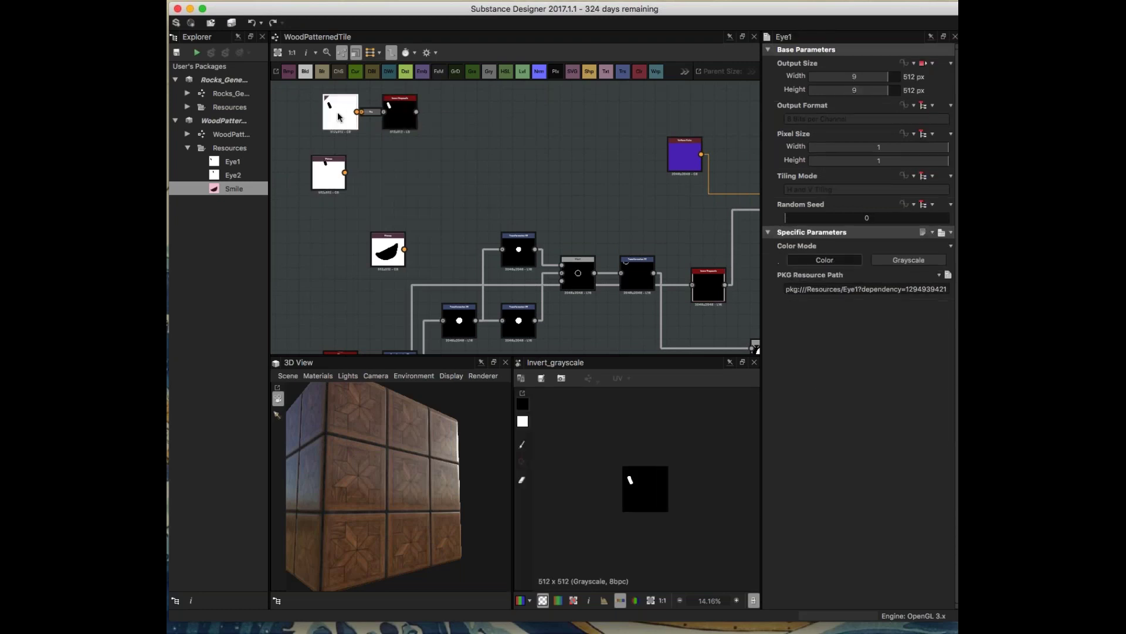
{"action": "left_click_drag", "start_coordinate": [333, 116], "coordinate": [297, 110]}
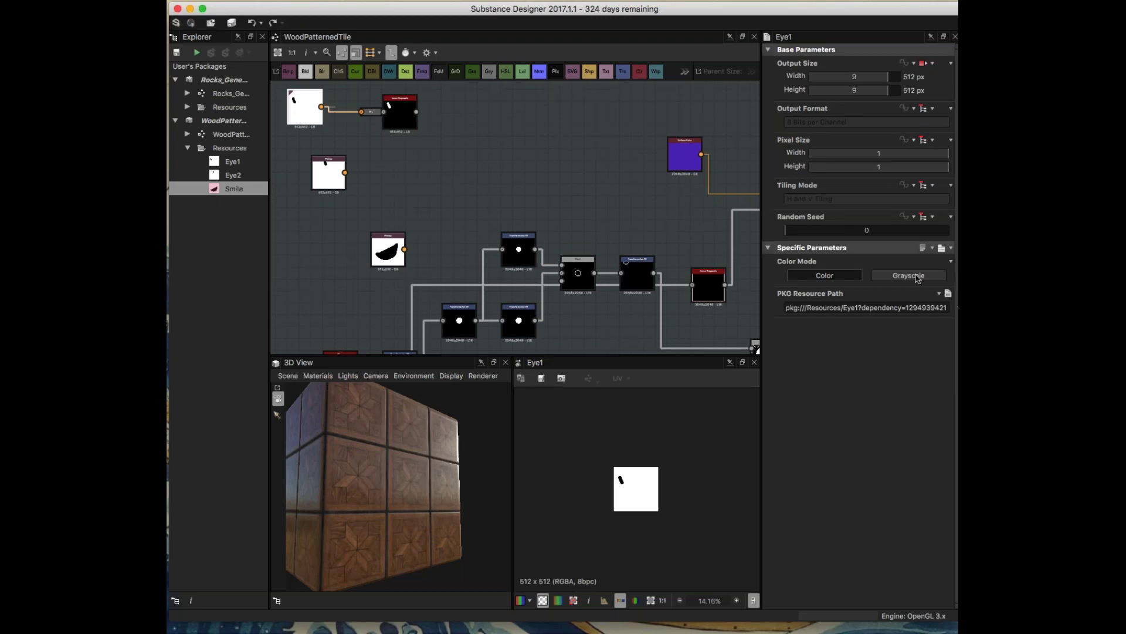
{"action": "left_click", "coordinate": [917, 276]}
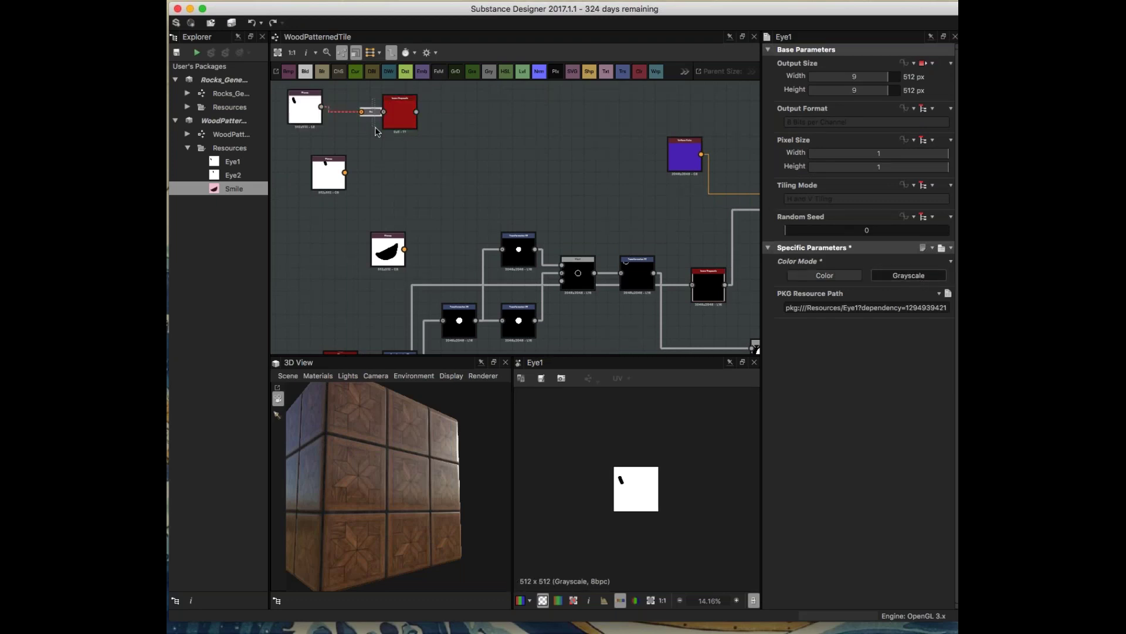
{"action": "left_click_drag", "start_coordinate": [392, 118], "coordinate": [362, 112]}
- Set the Eye2 bitmap's color mode to Grayscale, then move the Smile bitmap beneath it and preview it
{"action": "left_click", "coordinate": [326, 175]}
{"action": "left_click_drag", "start_coordinate": [326, 175], "coordinate": [313, 180]}
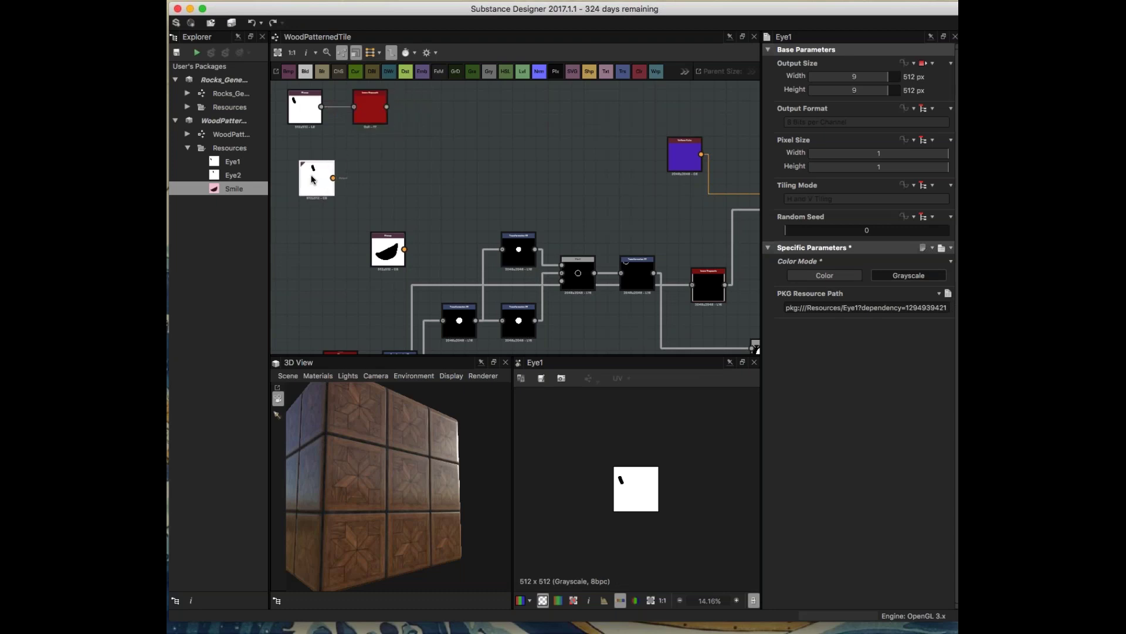
{"action": "left_click_drag", "start_coordinate": [390, 250], "coordinate": [330, 237]}
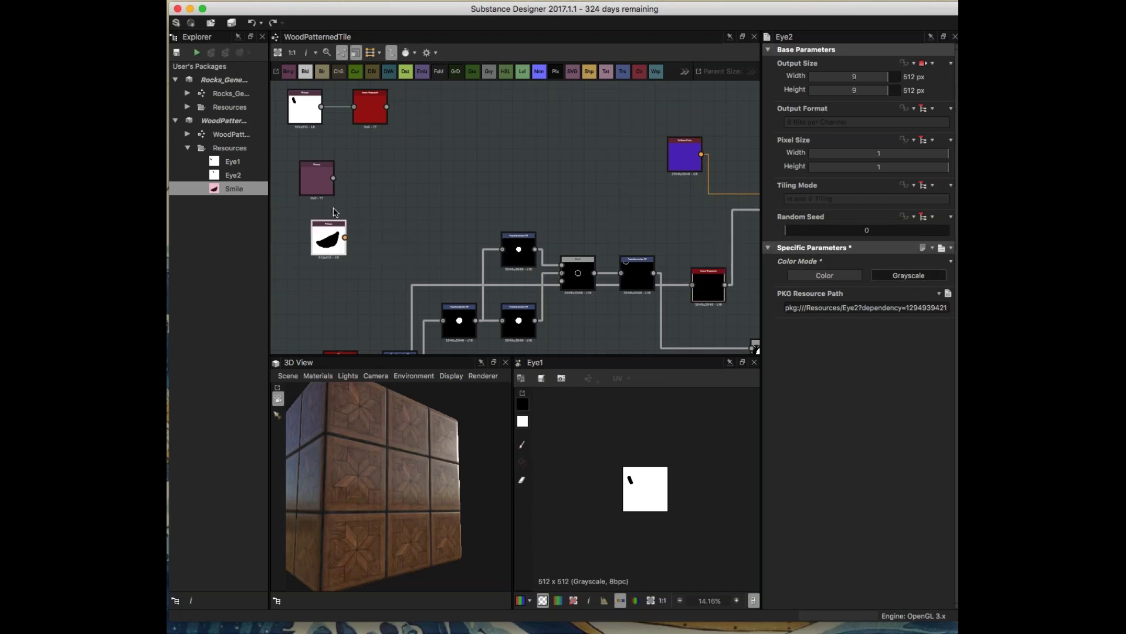
{"action": "left_click", "coordinate": [338, 239]}
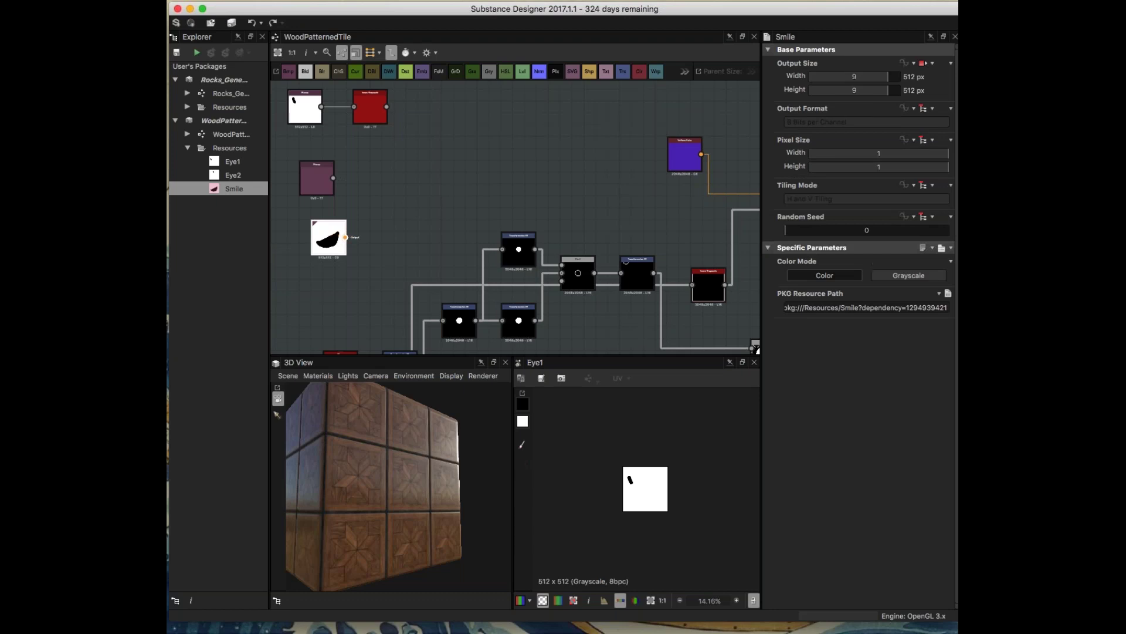
{"action": "double_click", "coordinate": [328, 237]}
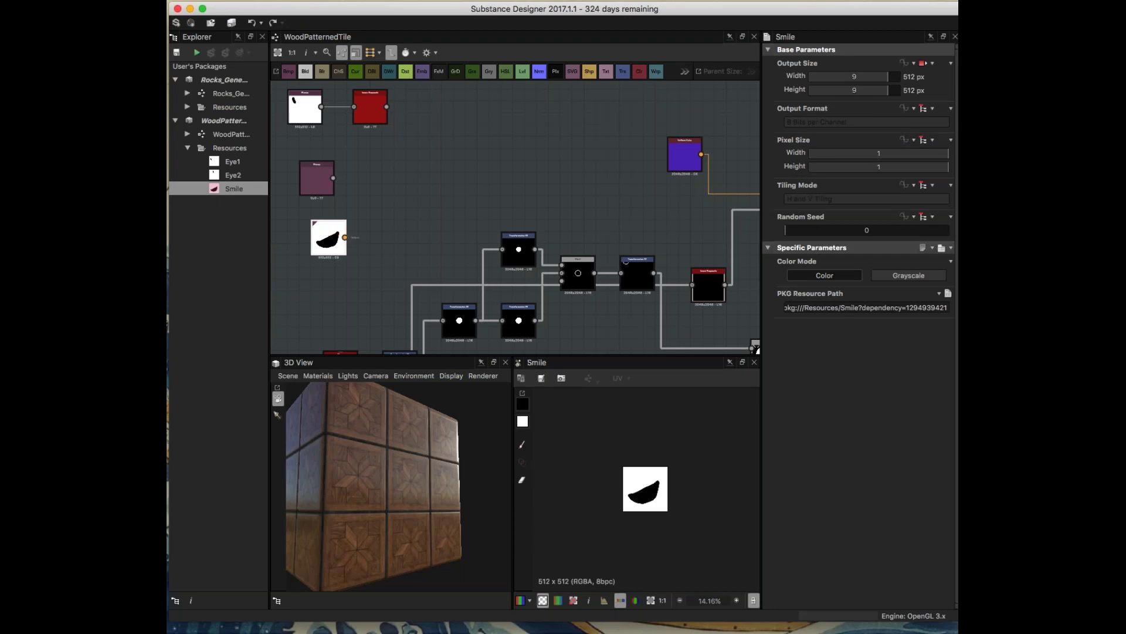
- Switch to Photoshop, check which color mode the painted image uses, and return to Substance Designer
{"action": "key", "text": "super+Tab"}
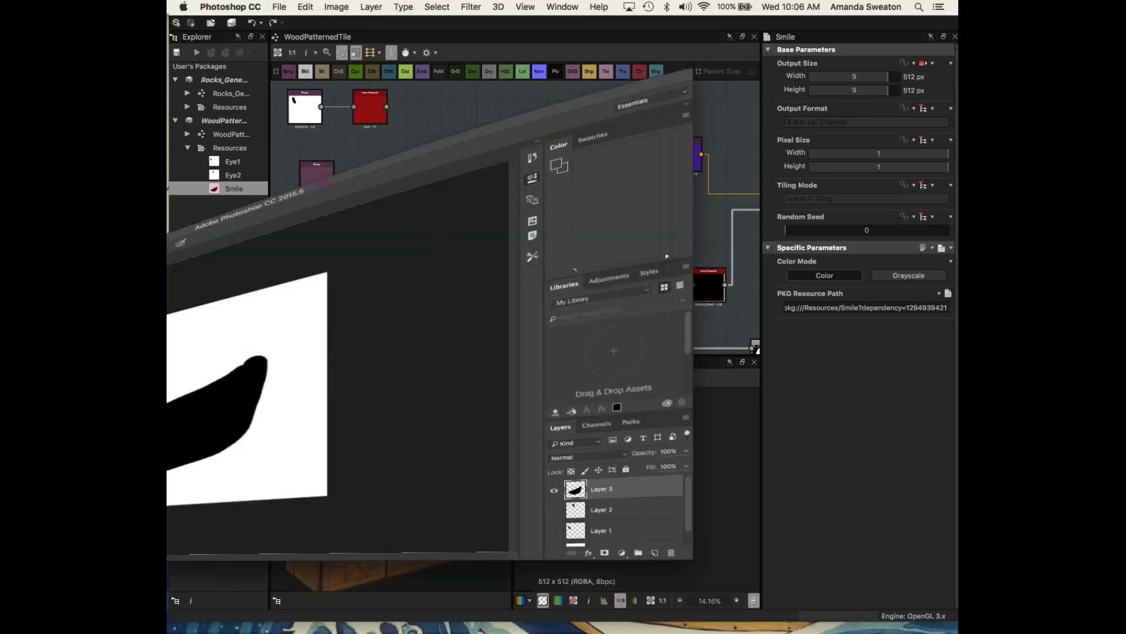
{"action": "left_click", "coordinate": [342, 8]}
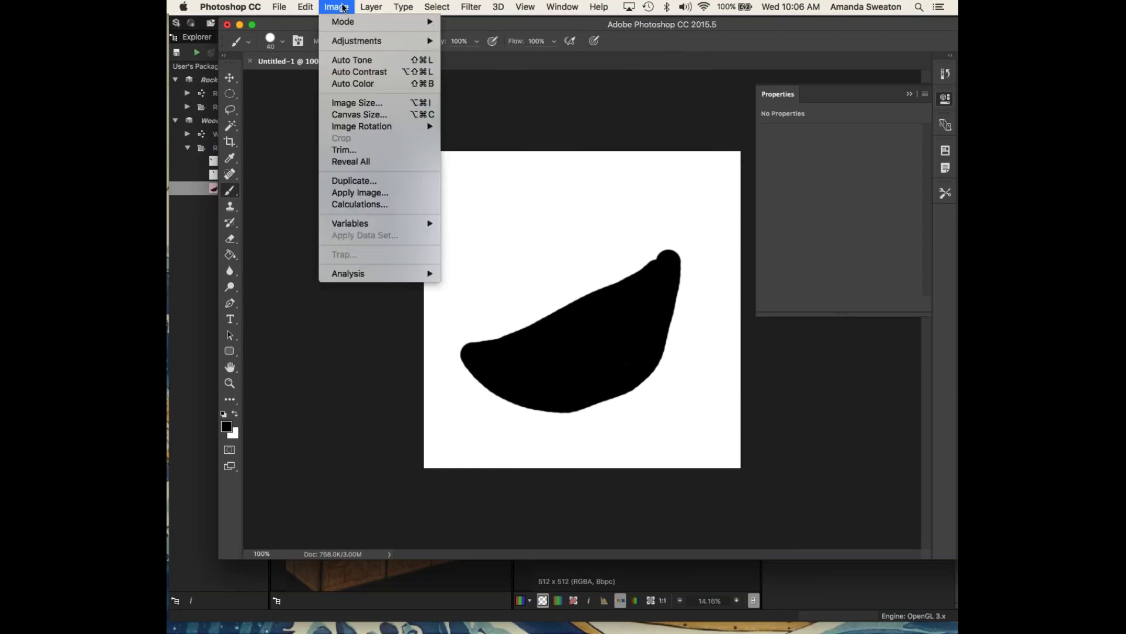
{"action": "mouse_move", "coordinate": [347, 22]}
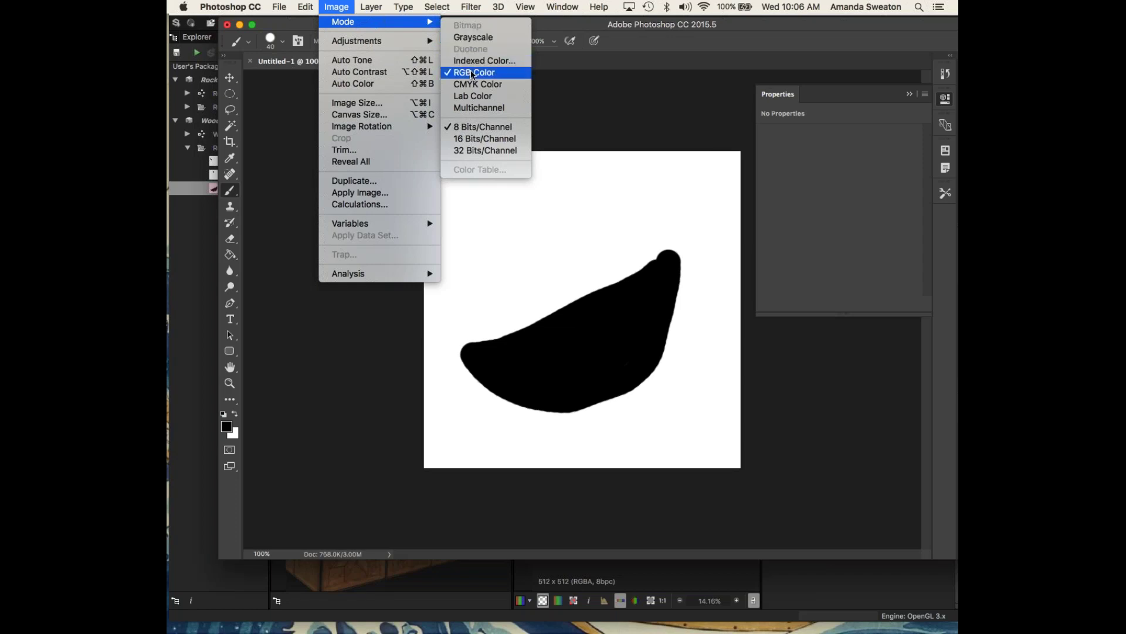
{"action": "left_click", "coordinate": [411, 373]}
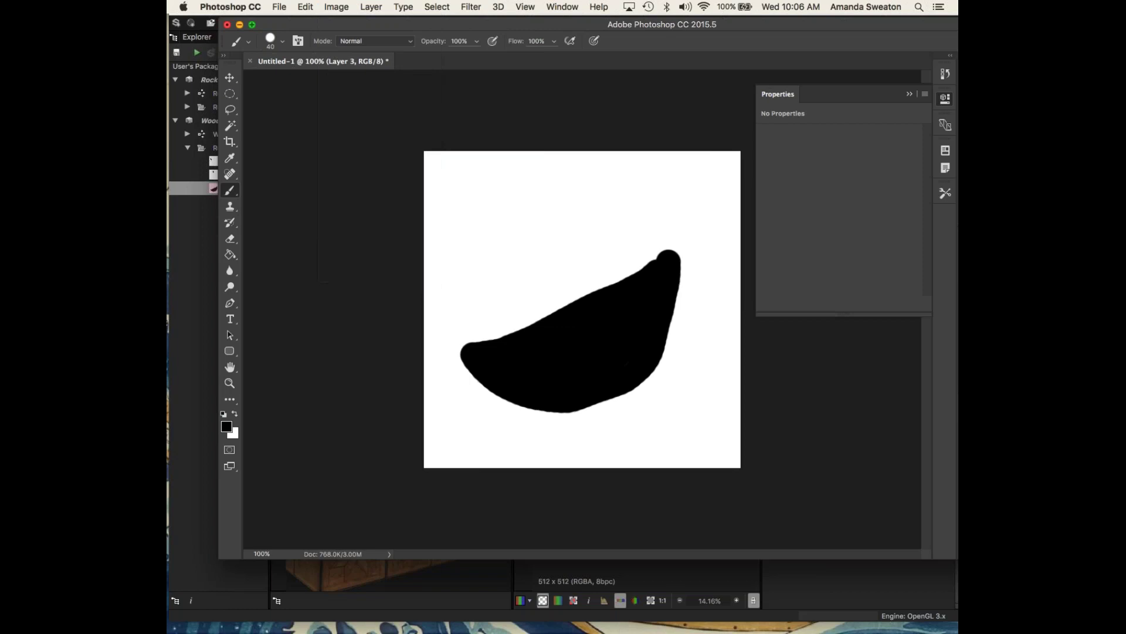
{"action": "left_click", "coordinate": [239, 26]}
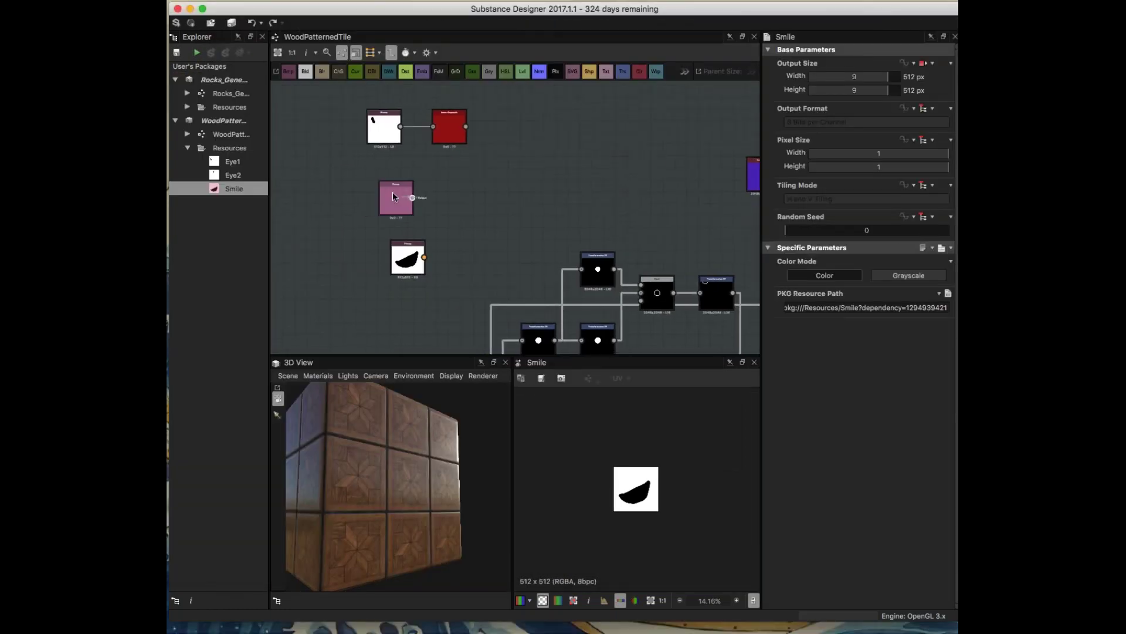
- Add an Invert Grayscale node after the Eye2 bitmap
{"action": "left_click", "coordinate": [450, 127]}
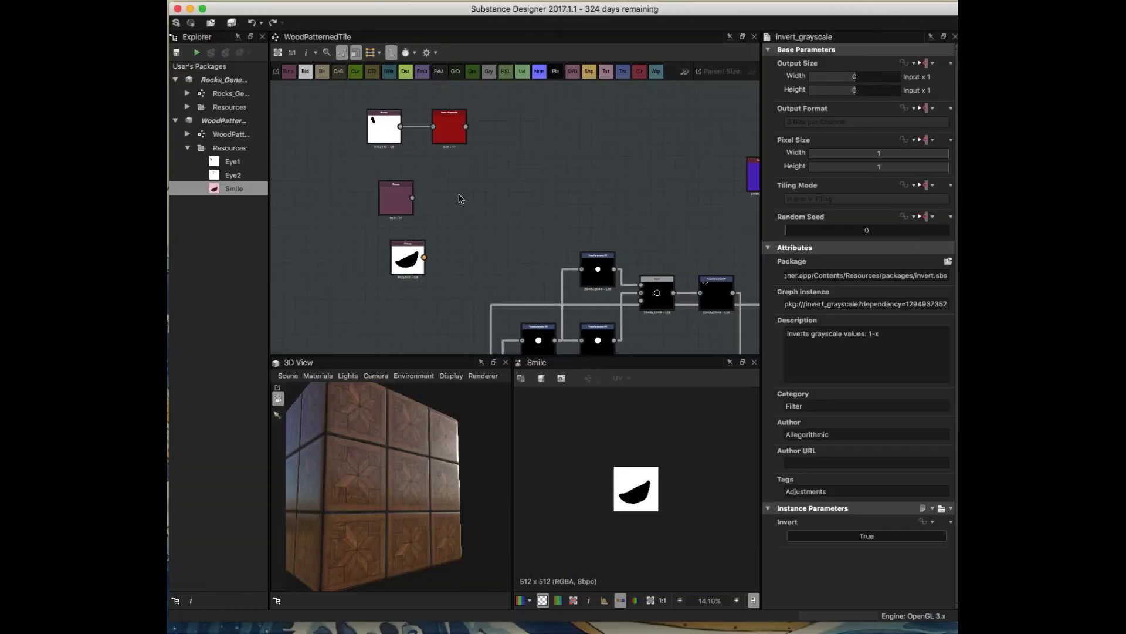
{"action": "left_click", "coordinate": [406, 205]}
{"action": "key", "text": "space"}
{"action": "type", "text": "inver"}
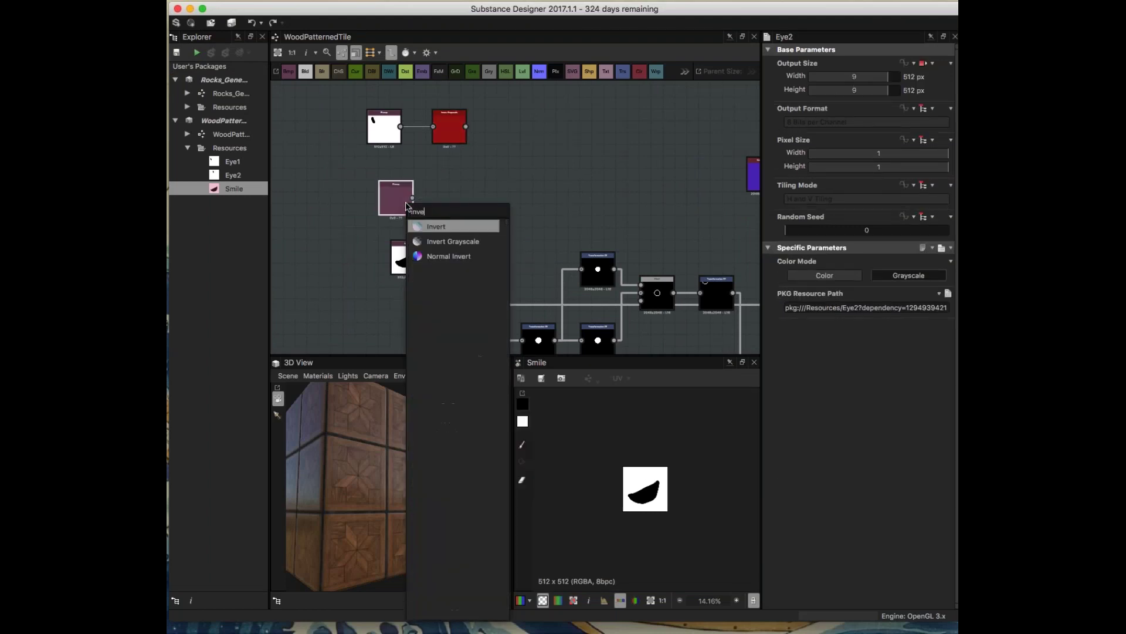
{"action": "left_click", "coordinate": [447, 241]}
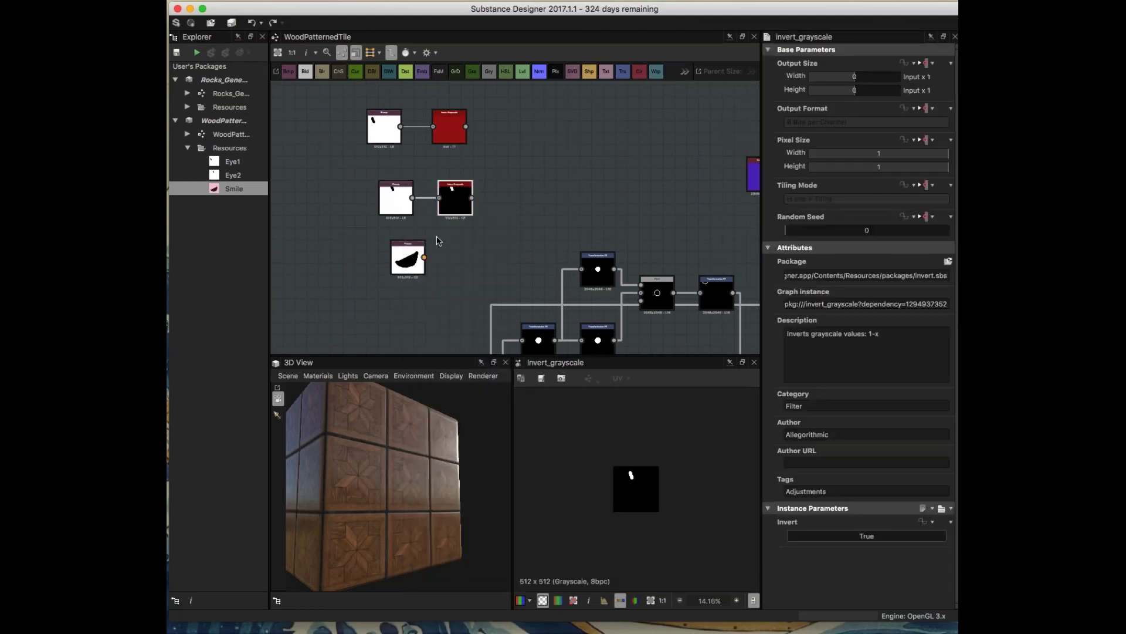
- Add an Invert Grayscale node after the Smile bitmap and space the bitmap nodes away from their invert nodes
{"action": "left_click", "coordinate": [383, 265]}
{"action": "key", "text": "space"}
{"action": "type", "text": "inver"}
{"action": "left_click", "coordinate": [429, 254]}
{"action": "left_click_drag", "start_coordinate": [396, 193], "coordinate": [361, 193]}
{"action": "left_click_drag", "start_coordinate": [381, 115], "coordinate": [347, 115]}
{"action": "left_click_drag", "start_coordinate": [454, 245], "coordinate": [501, 246]}
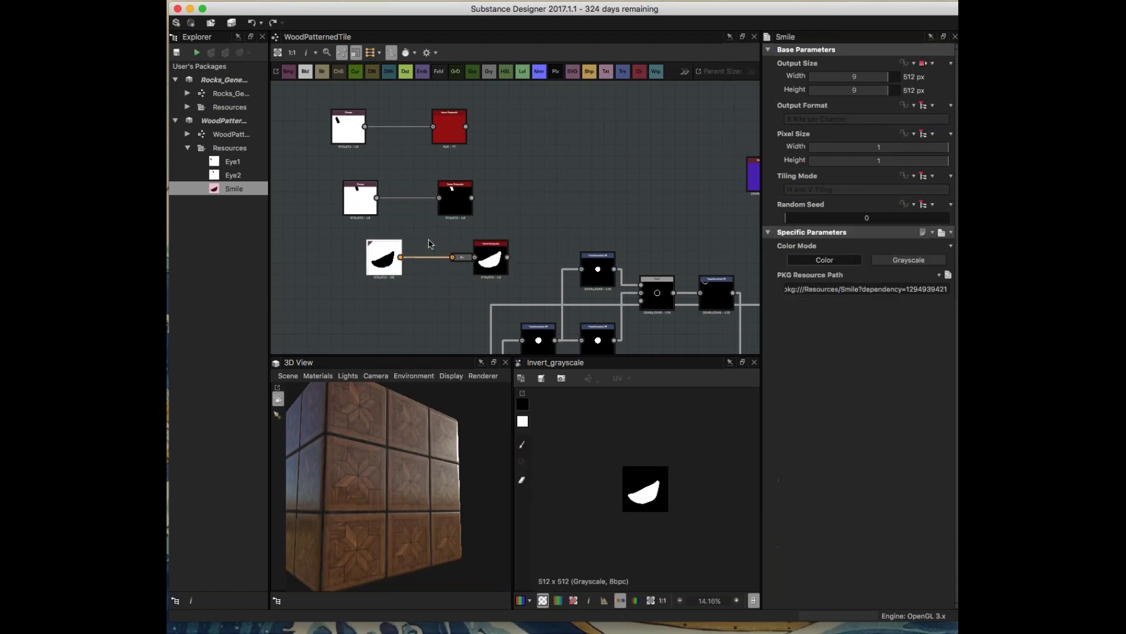
- Remove the conversion node after Smile, set the Smile bitmap to Grayscale, and align both of its nodes under the eye rows
{"action": "left_click_drag", "start_coordinate": [428, 240], "coordinate": [462, 277]}
{"action": "key", "text": "BackSpace"}
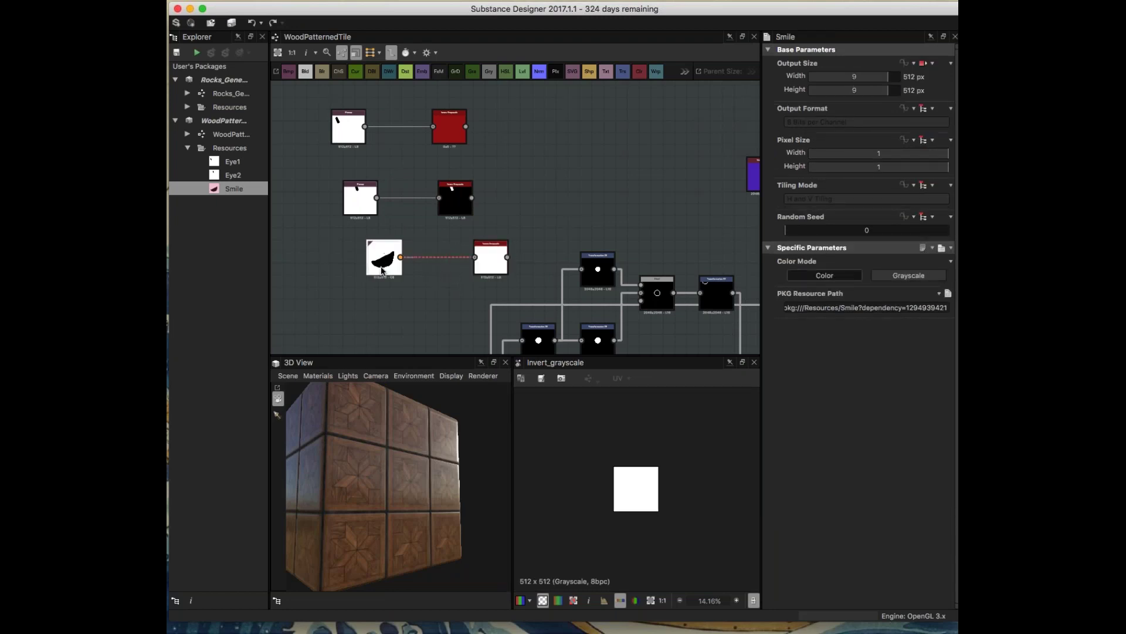
{"action": "left_click", "coordinate": [889, 276]}
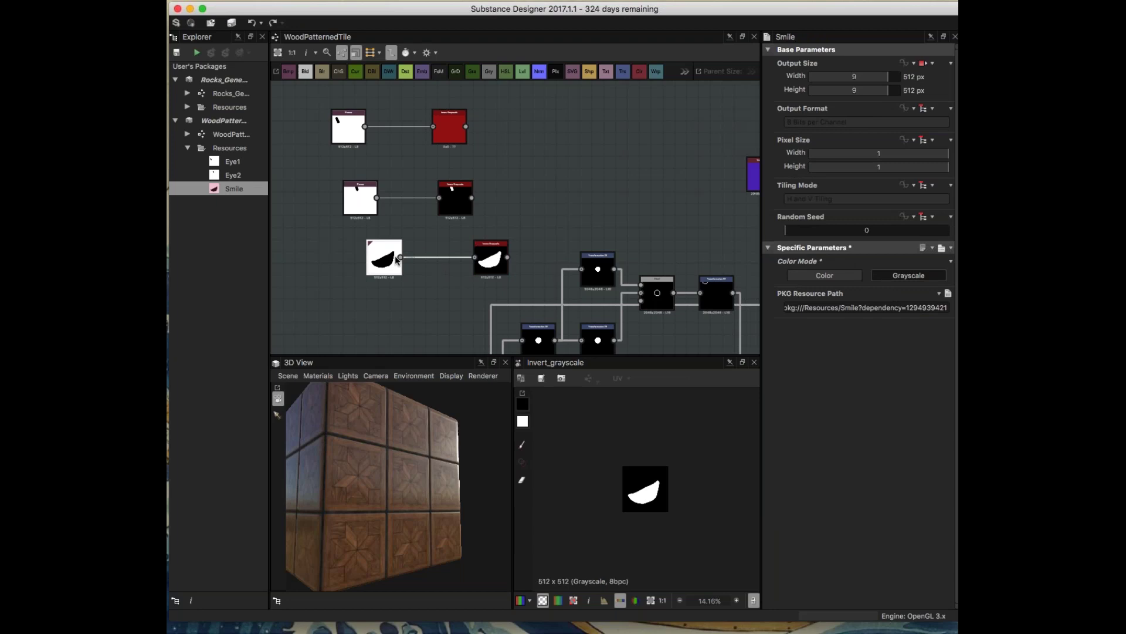
{"action": "left_click_drag", "start_coordinate": [384, 259], "coordinate": [348, 258]}
{"action": "left_click_drag", "start_coordinate": [490, 258], "coordinate": [455, 258]}
{"action": "middle_click_drag", "start_coordinate": [508, 141], "coordinate": [516, 179]}
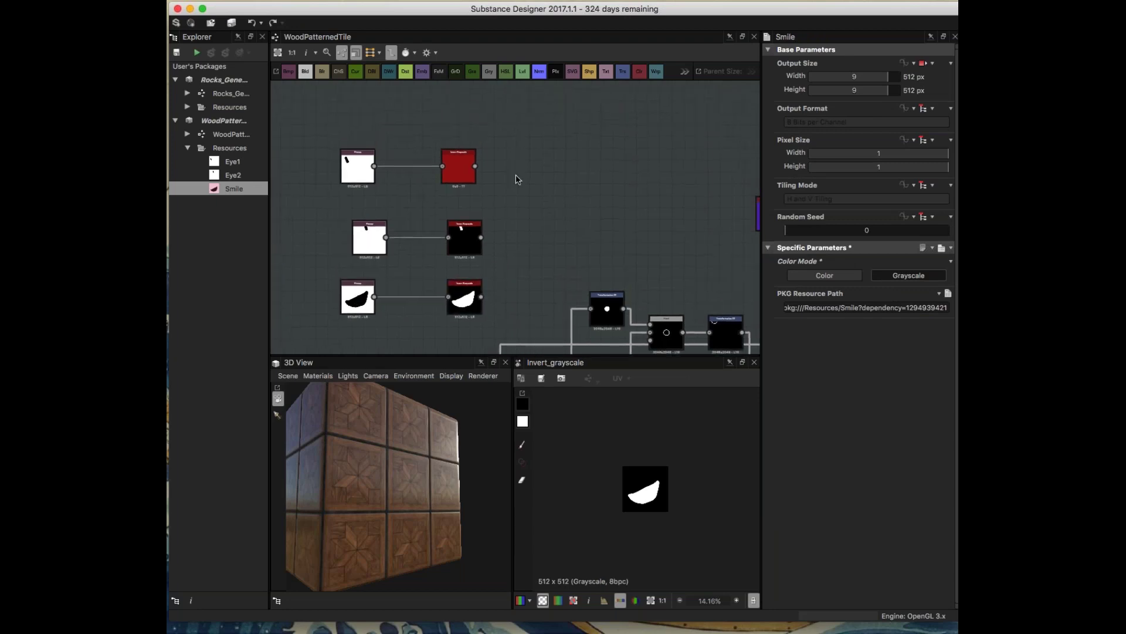
- Add a blue Uniform Color node and a Blend node that combines it as foreground with the inverted Eye1 mask
{"action": "key", "text": "space"}
{"action": "type", "text": "un"}
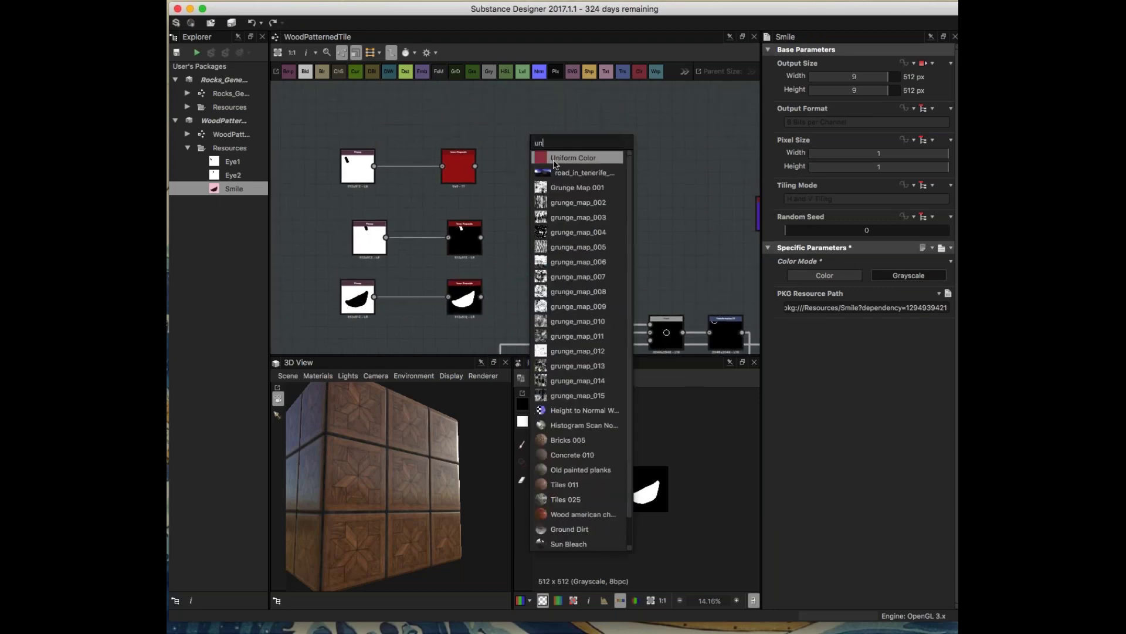
{"action": "left_click", "coordinate": [554, 158]}
{"action": "left_click_drag", "start_coordinate": [938, 306], "coordinate": [906, 311]}
{"action": "key", "text": "space"}
{"action": "type", "text": "blend"}
{"action": "key", "text": "Return"}
{"action": "mouse_move", "coordinate": [492, 106]}
{"action": "left_mouse_down"}
{"action": "mouse_move", "coordinate": [517, 117]}
{"action": "mouse_move", "coordinate": [531, 146]}
{"action": "mouse_move", "coordinate": [490, 168]}
{"action": "mouse_move", "coordinate": [532, 162]}
{"action": "left_mouse_up"}
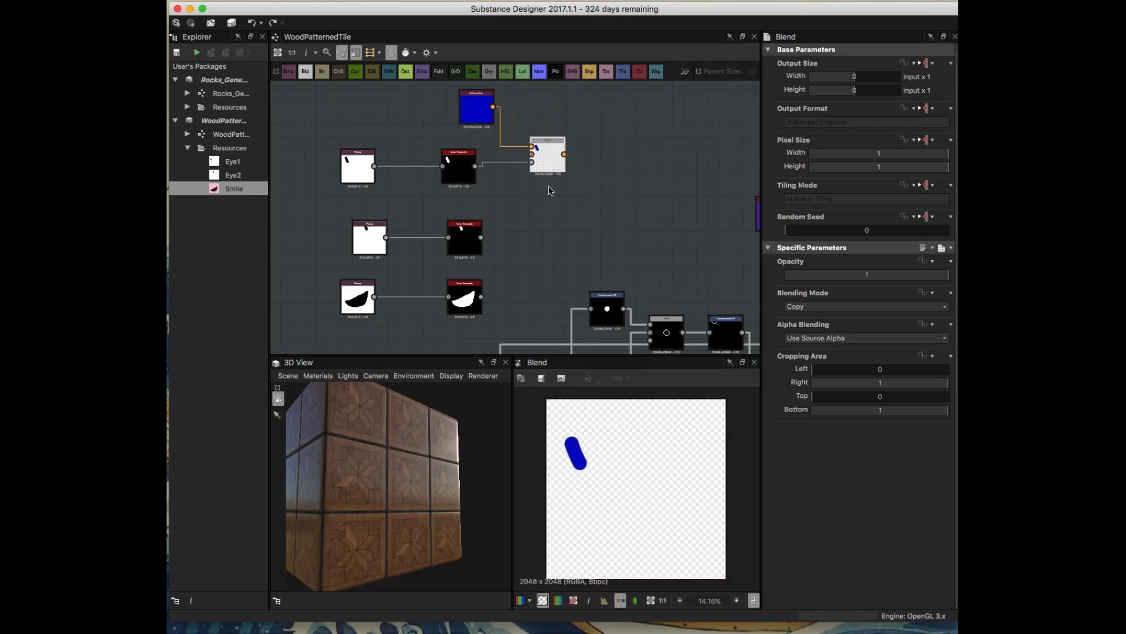
- Add a Uniform Color node near the inverted Eye2 mask and set its color to bright green with hue 101
{"action": "key", "text": "space"}
{"action": "type", "text": "un"}
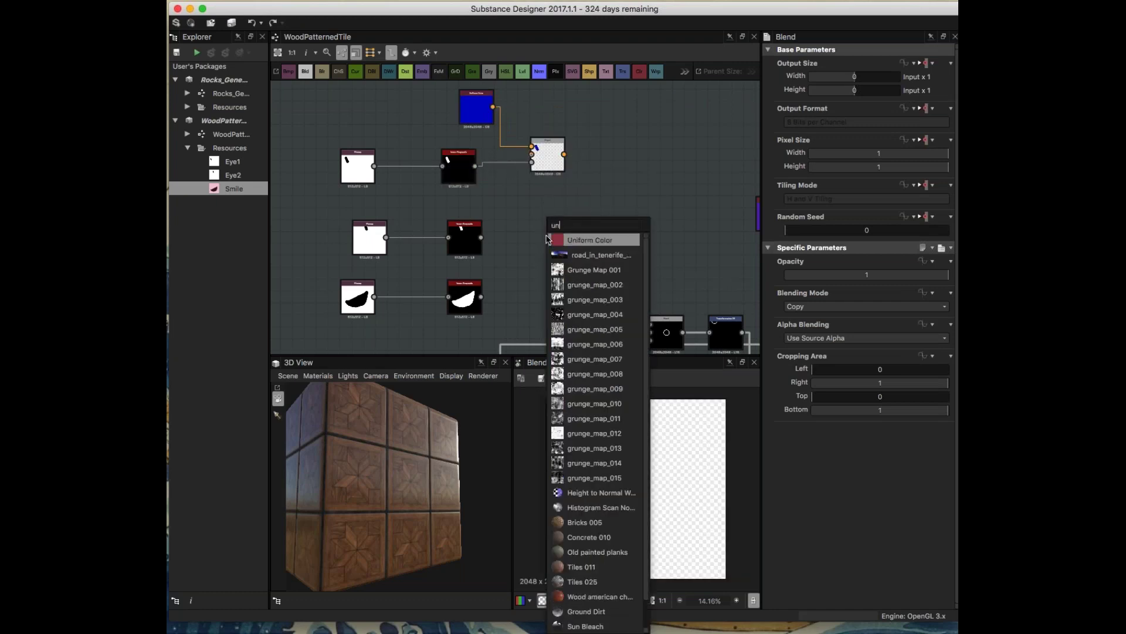
{"action": "left_click", "coordinate": [557, 240]}
{"action": "left_click", "coordinate": [844, 303]}
{"action": "left_click", "coordinate": [854, 303]}
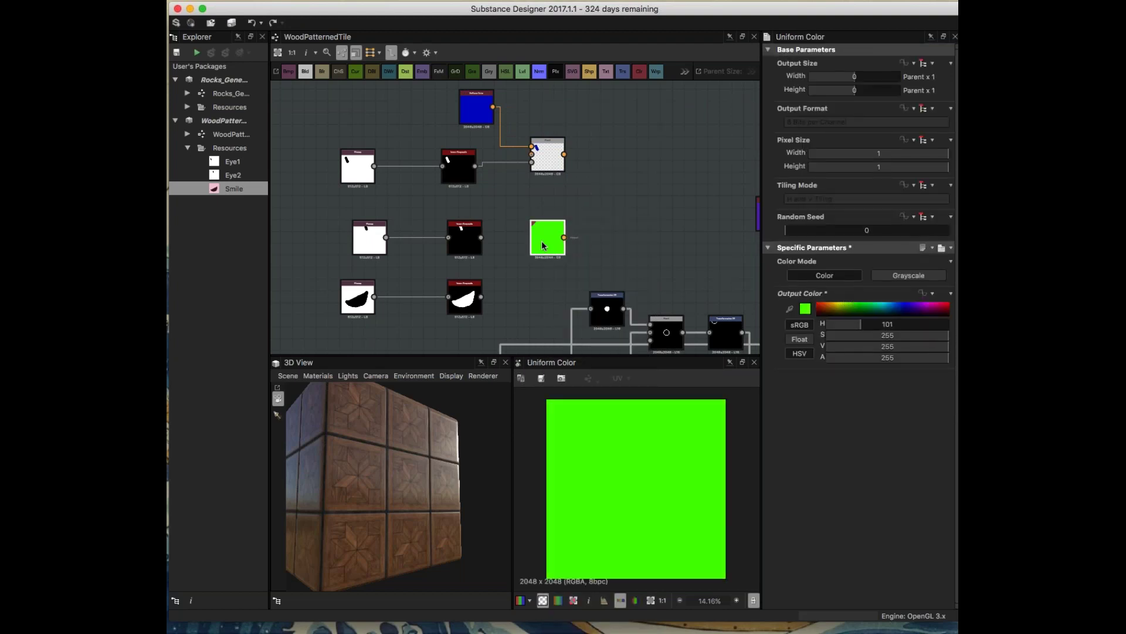
{"action": "left_click_drag", "start_coordinate": [549, 240], "coordinate": [538, 217]}
- Add a Blend node with the green color as foreground and darken that green to hue 116, value 128
{"action": "key", "text": "space"}
{"action": "type", "text": "ble"}
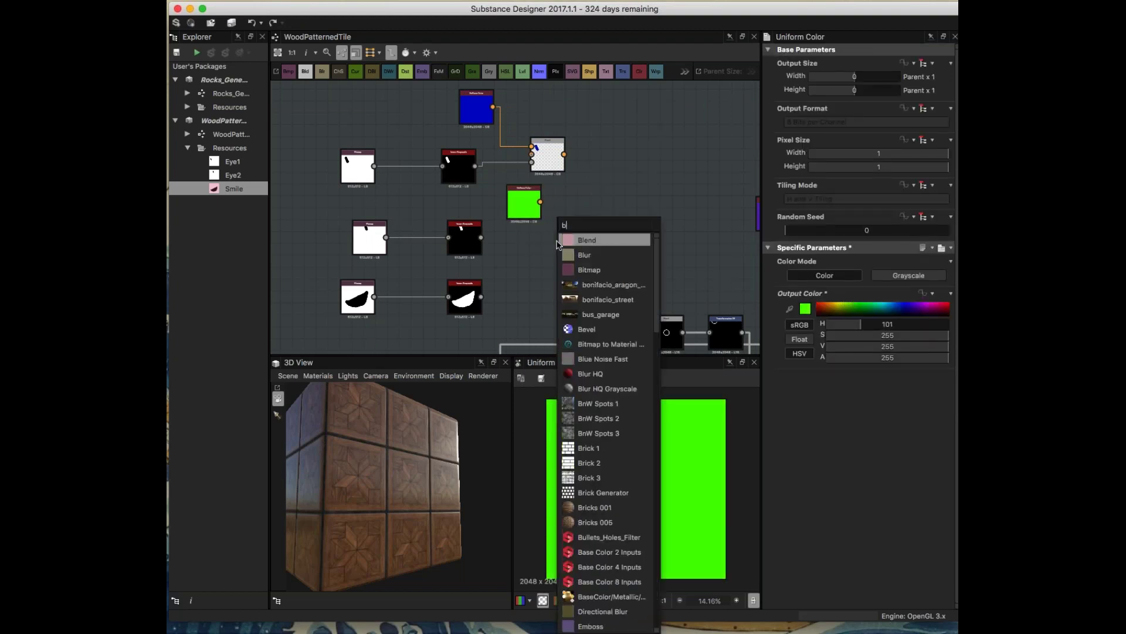
{"action": "left_click", "coordinate": [561, 241]}
{"action": "left_click_drag", "start_coordinate": [540, 201], "coordinate": [599, 233]}
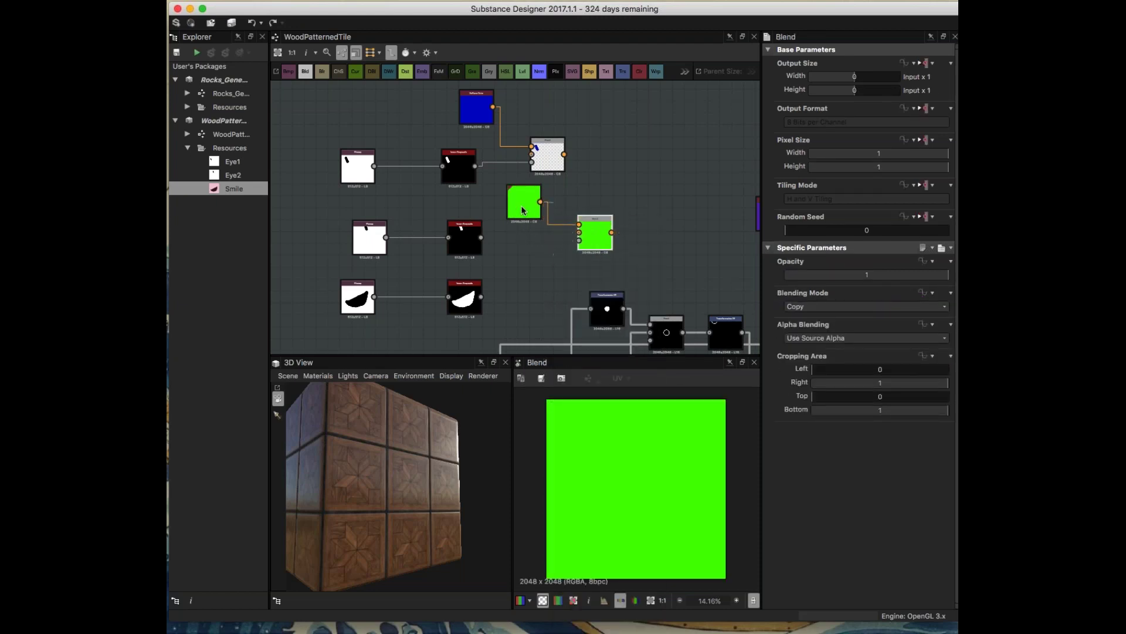
{"action": "left_click", "coordinate": [524, 202]}
{"action": "left_click", "coordinate": [859, 309]}
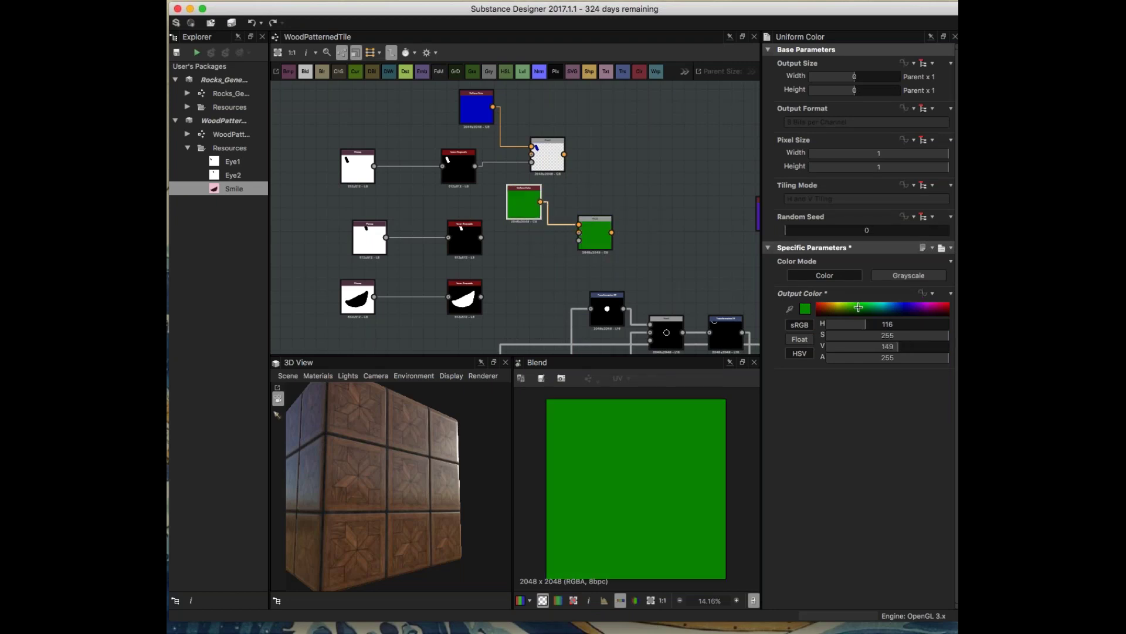
- Connect the inverted Eye2 mask to the green Blend node's opacity input and restore the green color as its foreground
{"action": "left_click_drag", "start_coordinate": [481, 237], "coordinate": [576, 237]}
{"action": "left_click_drag", "start_coordinate": [481, 237], "coordinate": [579, 240]}
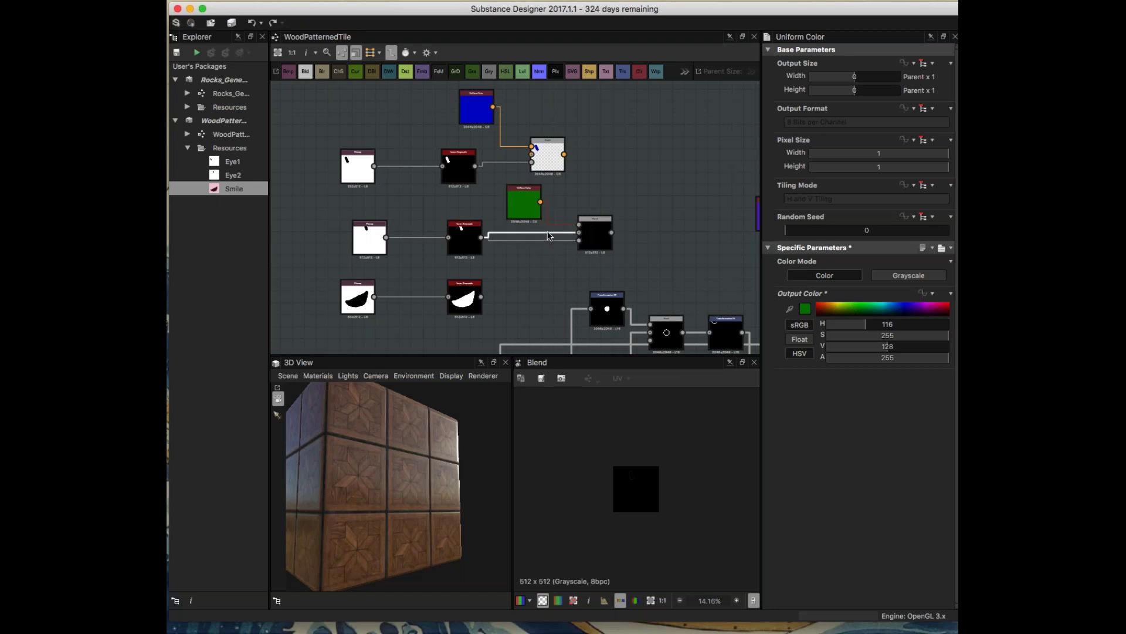
{"action": "left_click", "coordinate": [557, 224]}
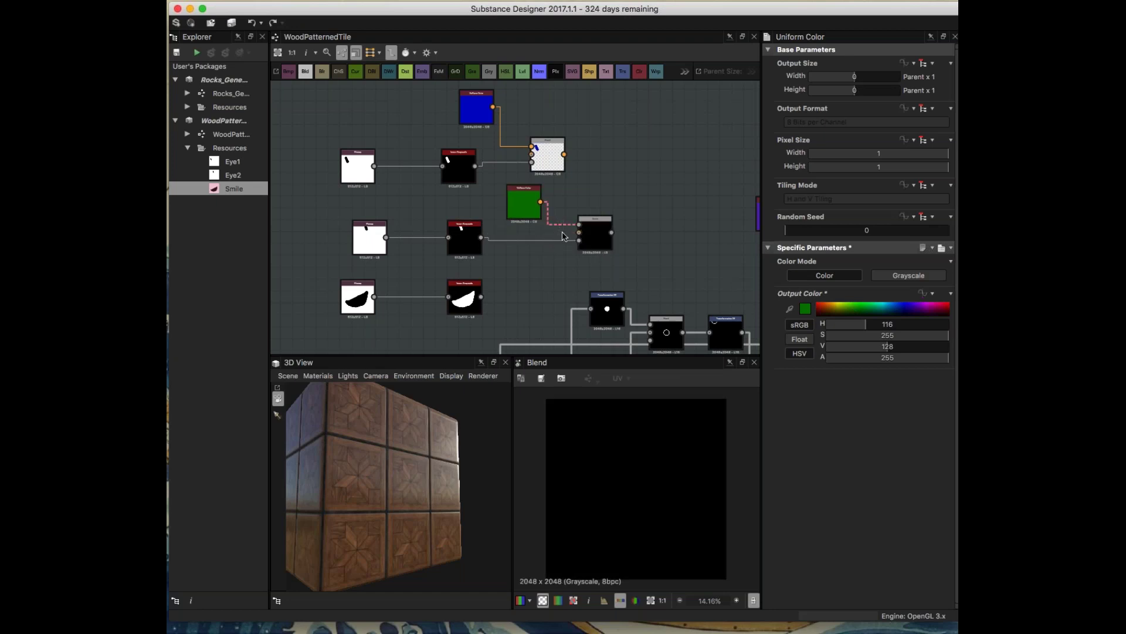
{"action": "left_click_drag", "start_coordinate": [540, 201], "coordinate": [583, 231]}
- Add a Blend node combining the blue eye as foreground with the green eye as background
{"action": "left_click", "coordinate": [584, 231]}
{"action": "key", "text": "space"}
{"action": "type", "text": "ble"}
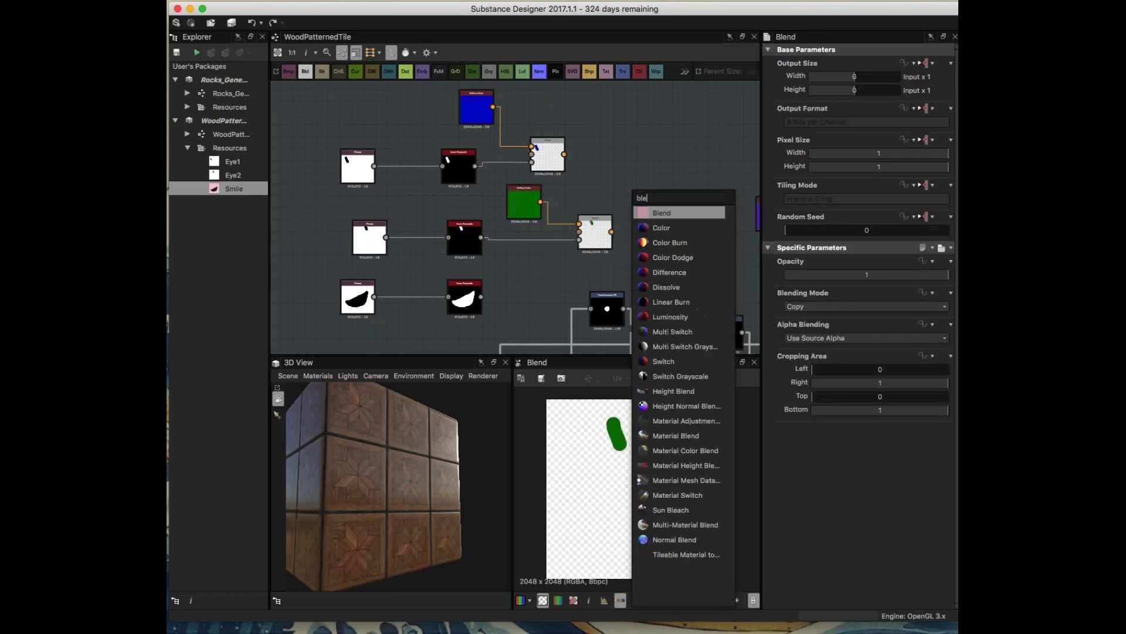
{"action": "key", "text": "Return"}
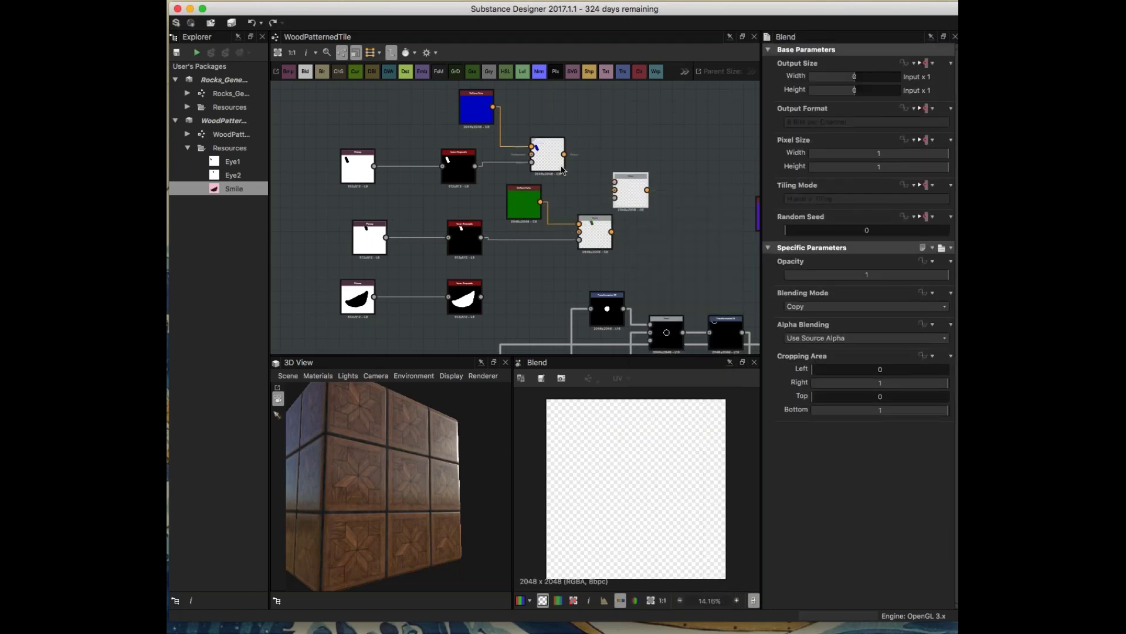
{"action": "left_click_drag", "start_coordinate": [612, 231], "coordinate": [639, 189]}
{"action": "left_click_drag", "start_coordinate": [565, 156], "coordinate": [638, 181]}
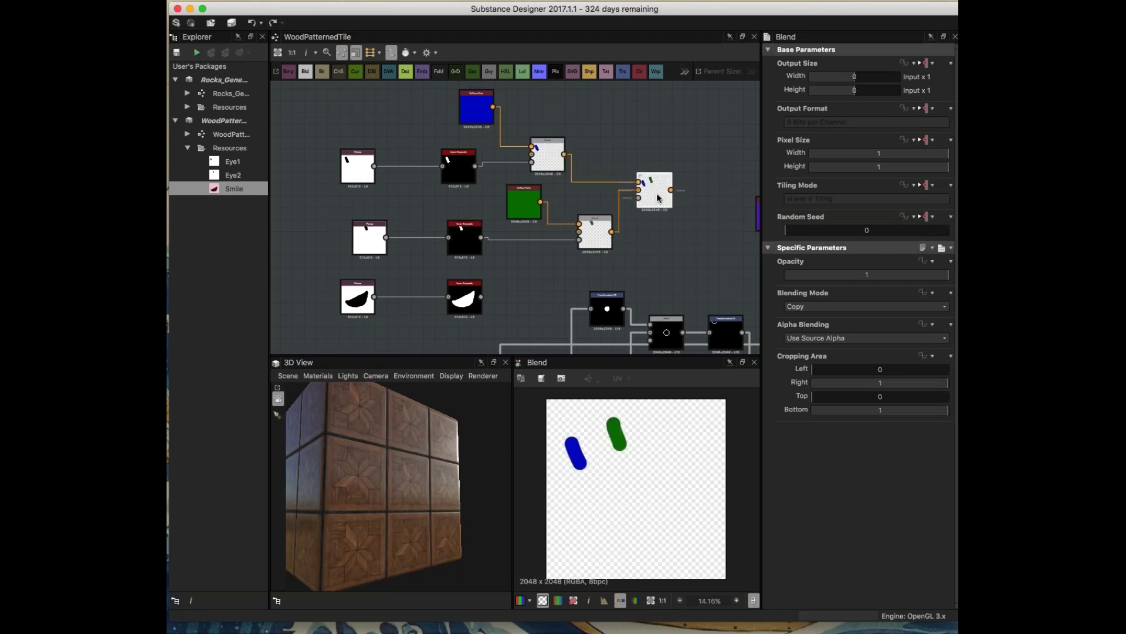
- Add a Uniform Color node below the green one and set its color to dark magenta with hue 329, saturation 255, value 159
{"action": "key", "text": "space"}
{"action": "type", "text": "uni"}
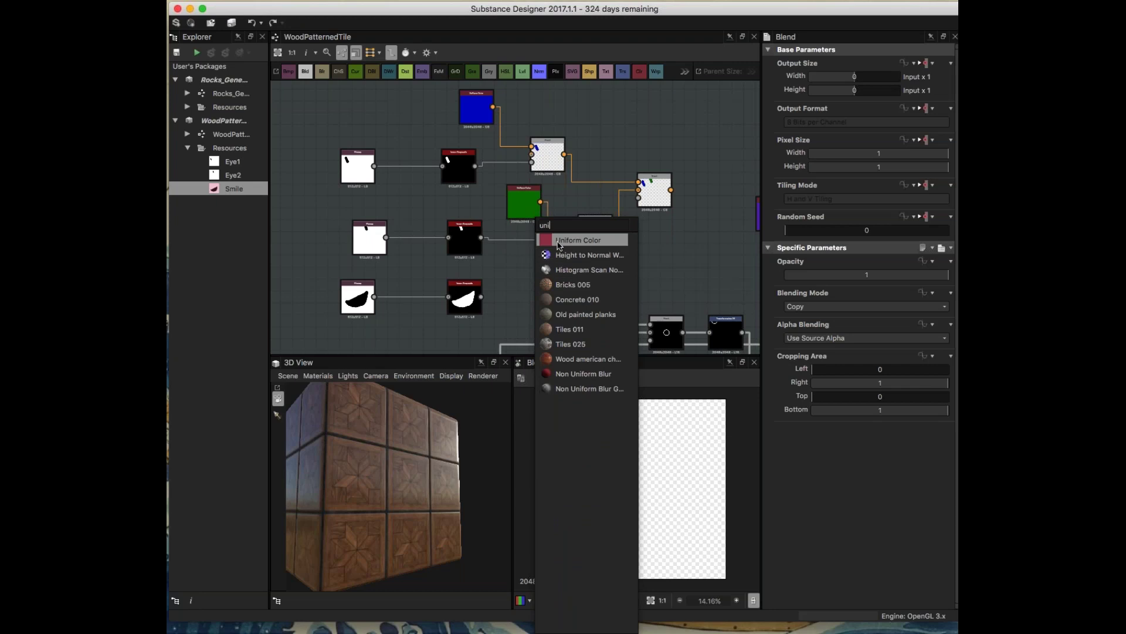
{"action": "key", "text": "Return"}
{"action": "left_click_drag", "start_coordinate": [537, 281], "coordinate": [525, 261]}
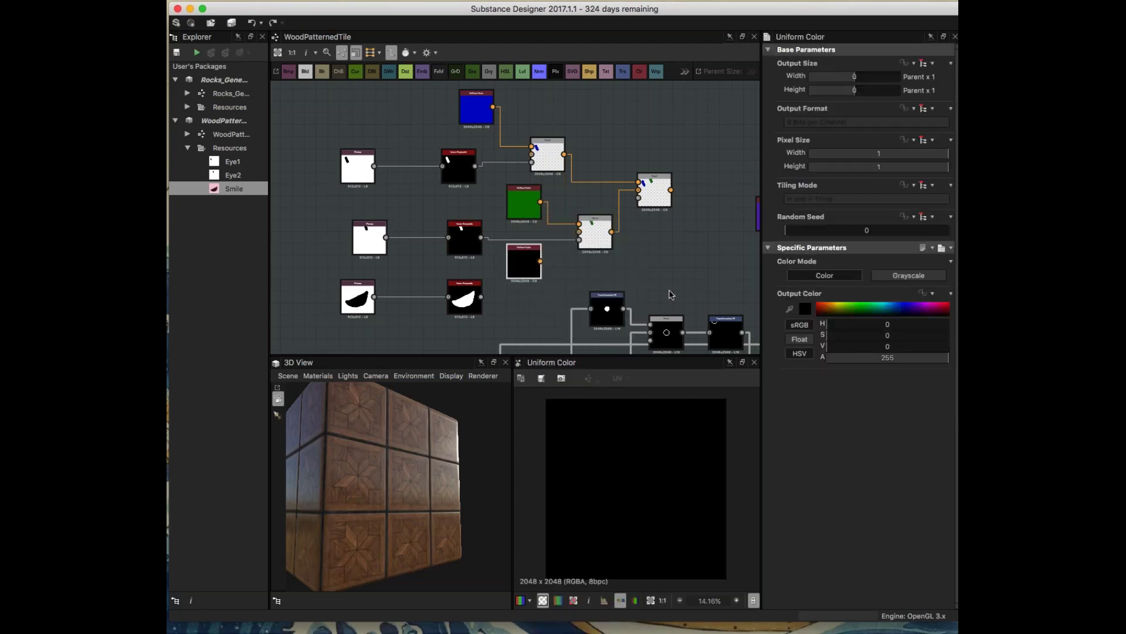
{"action": "left_click", "coordinate": [944, 309]}
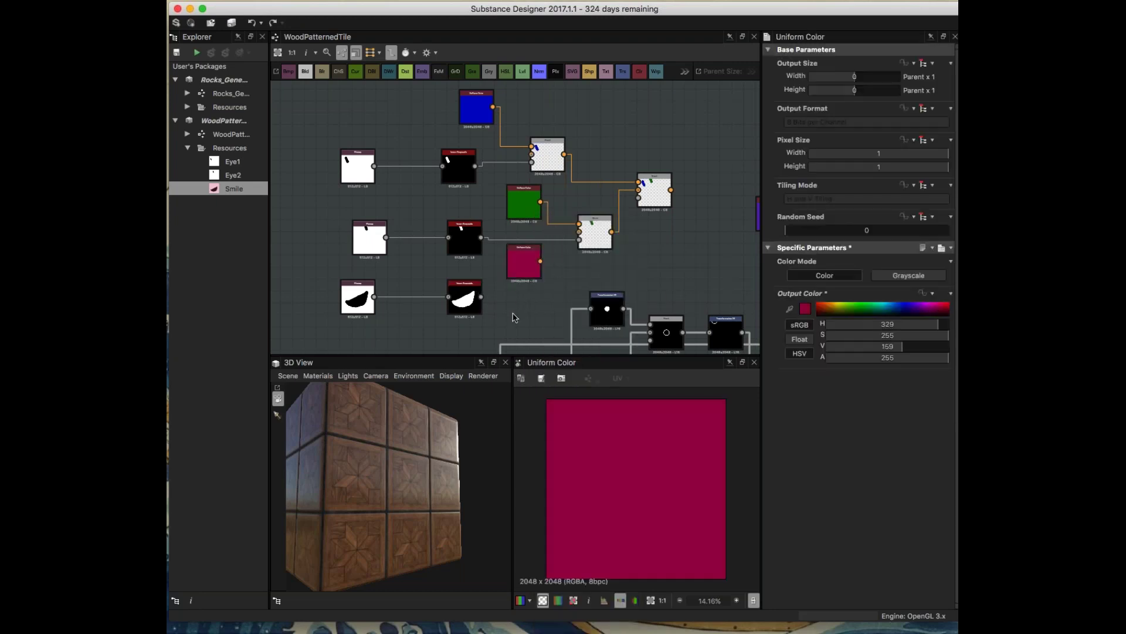
- Add a Blend node with the magenta color as foreground and the inverted Smile mask on its opacity input
{"action": "key", "text": "space"}
{"action": "type", "text": "ble"}
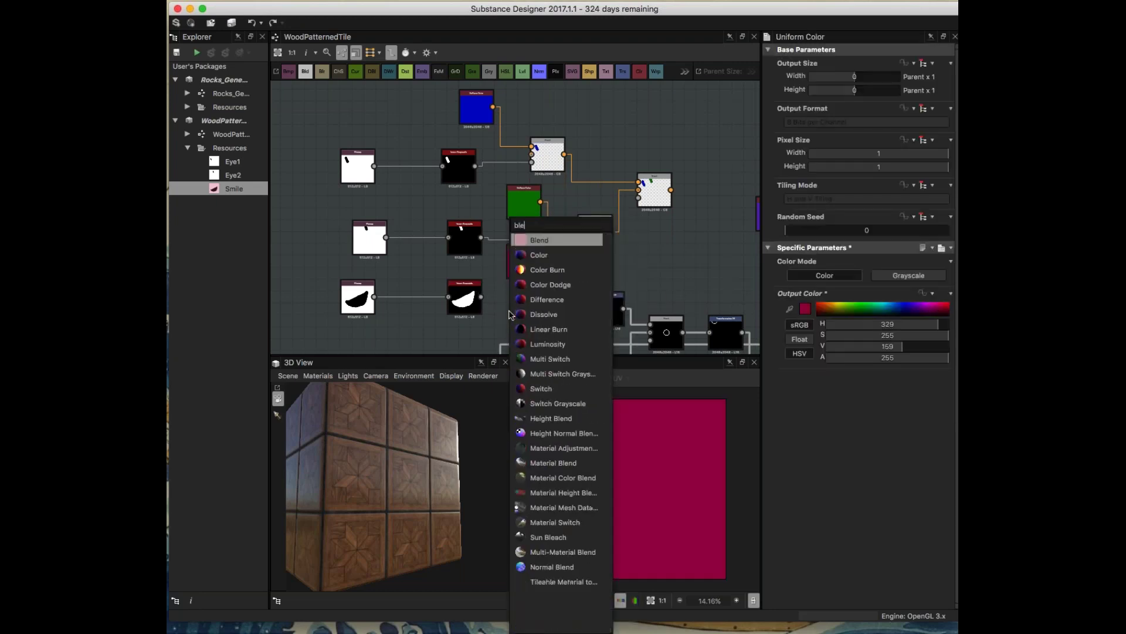
{"action": "left_click", "coordinate": [540, 240]}
{"action": "mouse_move", "coordinate": [512, 297]}
{"action": "left_mouse_down"}
{"action": "mouse_move", "coordinate": [536, 291]}
{"action": "mouse_move", "coordinate": [499, 305]}
{"action": "mouse_move", "coordinate": [517, 315]}
{"action": "left_mouse_up"}
{"action": "left_click_drag", "start_coordinate": [540, 261], "coordinate": [652, 234]}
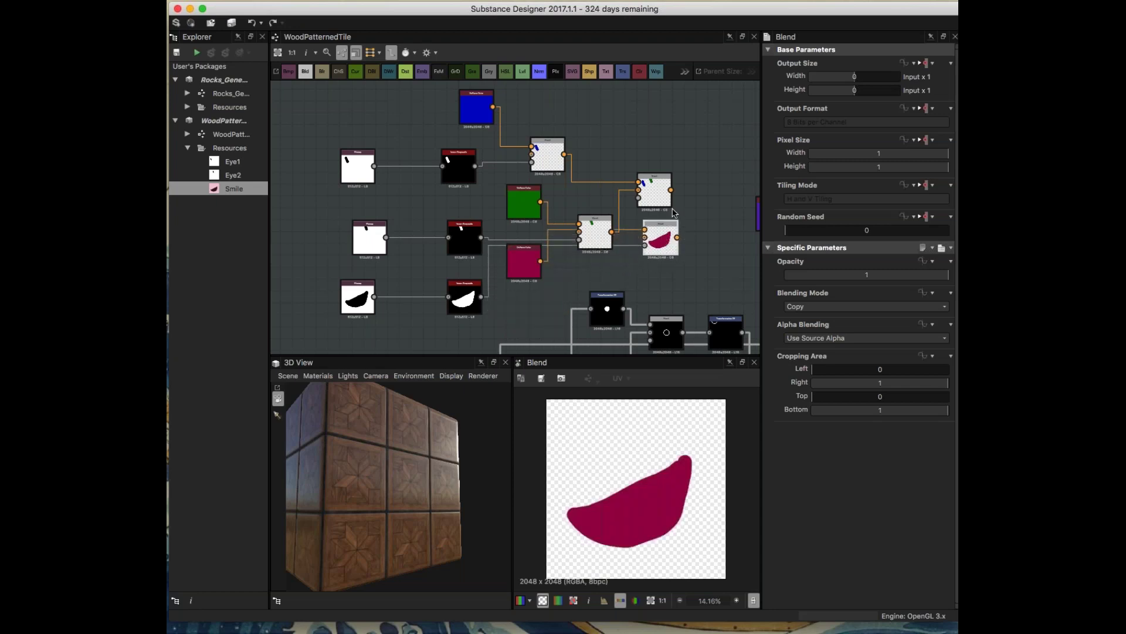
- Add a Blend node combining the two eyes with the smile, and turn off the preview's transparency checkerboard
{"action": "key", "text": "space"}
{"action": "type", "text": "ble"}
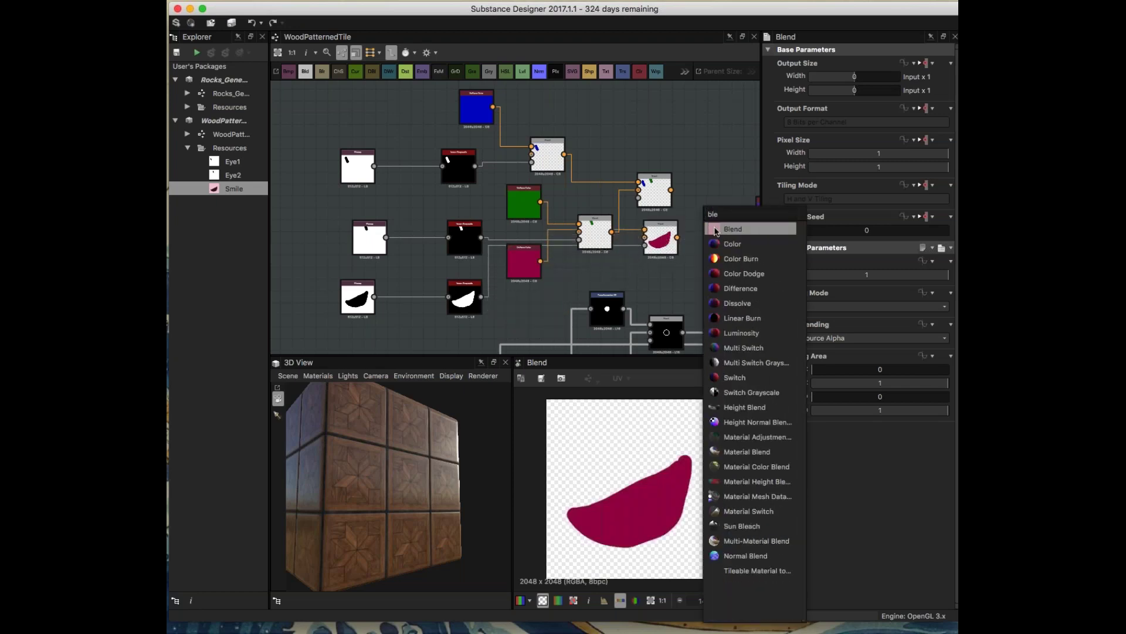
{"action": "left_click", "coordinate": [715, 230]}
{"action": "left_click_drag", "start_coordinate": [671, 189], "coordinate": [701, 214]}
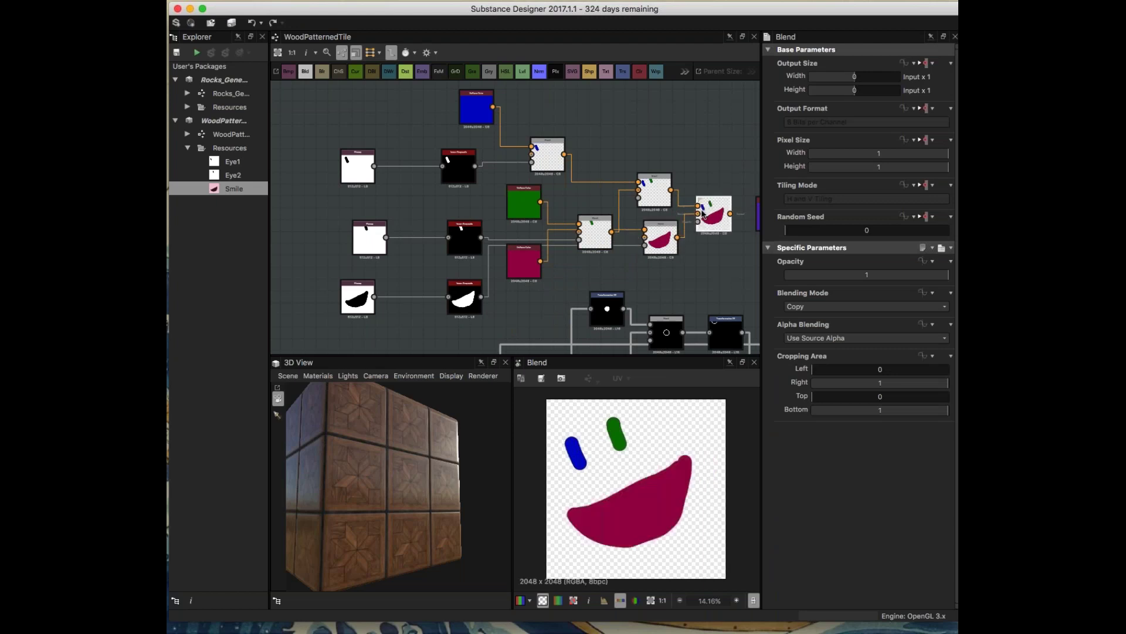
{"action": "left_click", "coordinate": [543, 600]}
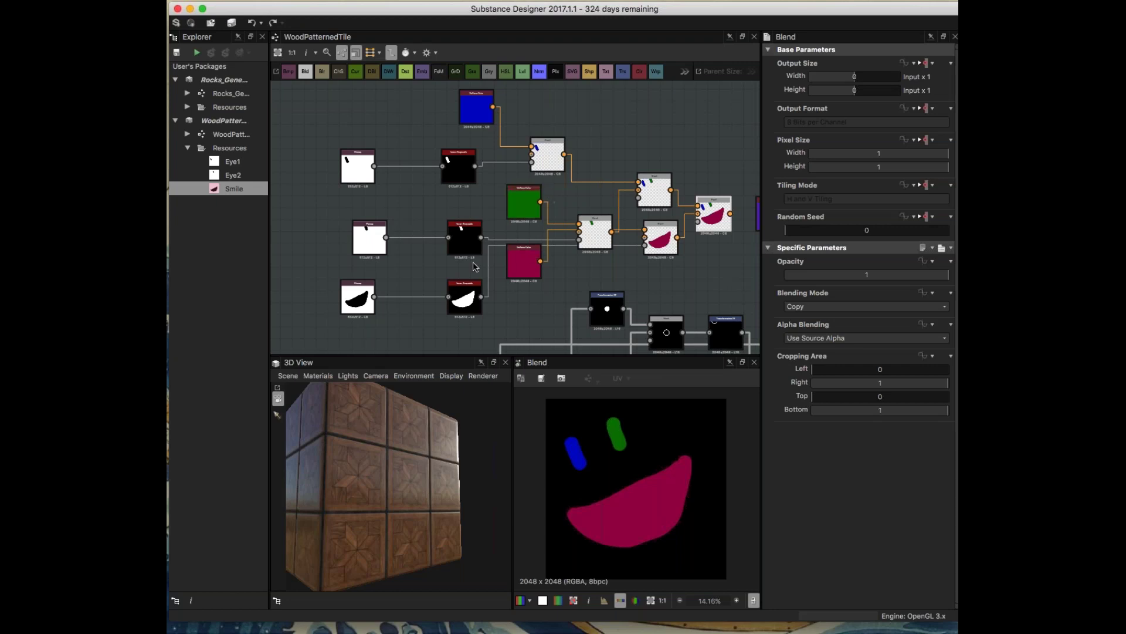
- Delete the practice eye and smile nodes and the circle-pattern node group beside the Wood Grain frame
{"action": "scroll", "coordinate": [616, 185], "scroll_direction": "down", "scroll_amount": 4}
{"action": "mouse_move", "coordinate": [417, 121]}
{"action": "left_mouse_down"}
{"action": "mouse_move", "coordinate": [671, 224]}
{"action": "mouse_move", "coordinate": [592, 182]}
{"action": "mouse_move", "coordinate": [573, 125]}
{"action": "left_mouse_up"}
{"action": "mouse_move", "coordinate": [470, 208]}
{"action": "left_mouse_down"}
{"action": "mouse_move", "coordinate": [568, 262]}
{"action": "mouse_move", "coordinate": [496, 171]}
{"action": "mouse_move", "coordinate": [478, 177]}
{"action": "left_mouse_up"}
{"action": "middle_click_drag", "start_coordinate": [557, 203], "coordinate": [566, 258]}
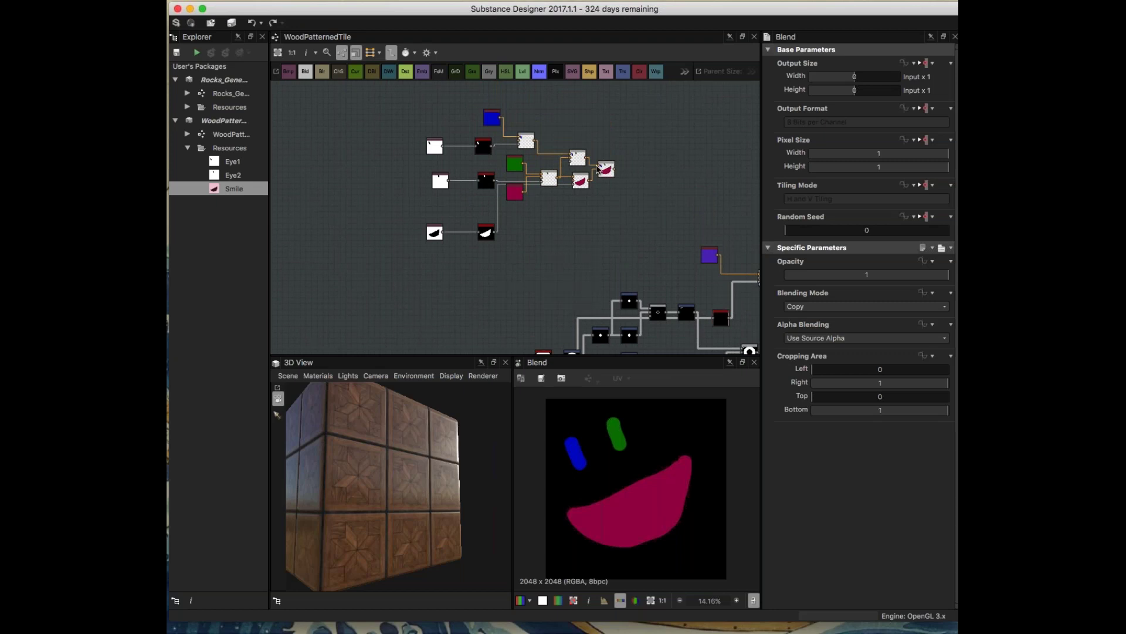
{"action": "middle_click_drag", "start_coordinate": [658, 273], "coordinate": [657, 271]}
{"action": "middle_click_drag", "start_coordinate": [620, 223], "coordinate": [452, 141]}
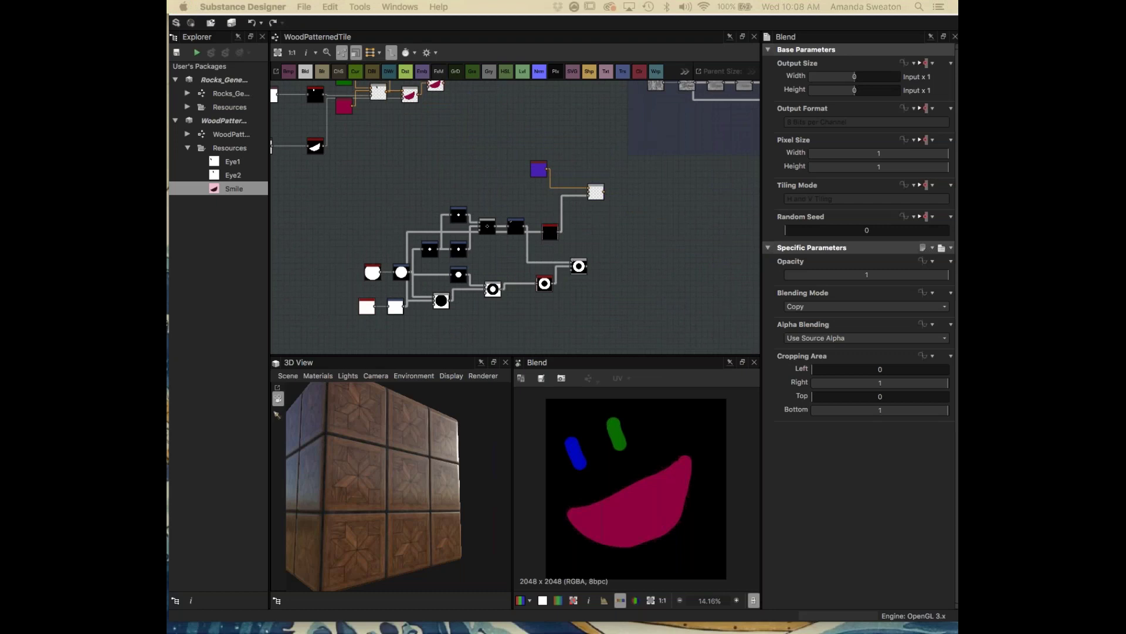
{"action": "scroll", "coordinate": [480, 232], "scroll_direction": "down", "scroll_amount": 5}
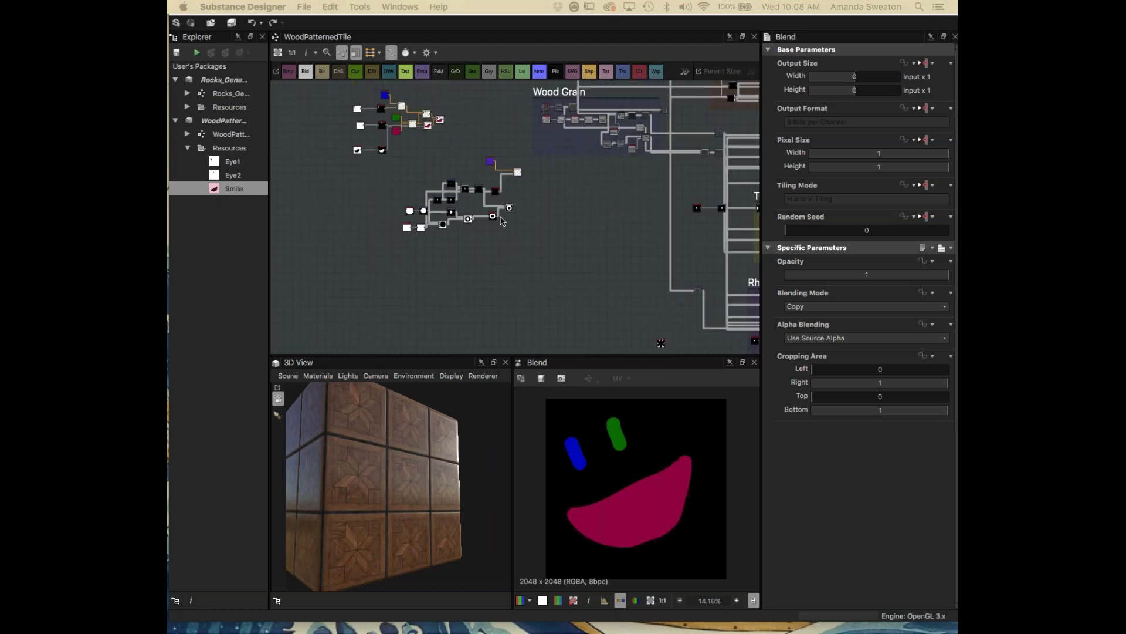
{"action": "left_click_drag", "start_coordinate": [480, 232], "coordinate": [584, 312]}
{"action": "key", "text": "Delete"}
{"action": "left_click_drag", "start_coordinate": [434, 224], "coordinate": [545, 277]}
{"action": "middle_click_drag", "start_coordinate": [545, 269], "coordinate": [474, 244]}
- Examine the wood tile up close in 3D and preview the Wood Fibers and Gradient (Dynamic) nodes in the Wood Grain frame
{"action": "scroll", "coordinate": [399, 504], "scroll_direction": "up", "scroll_amount": 6}
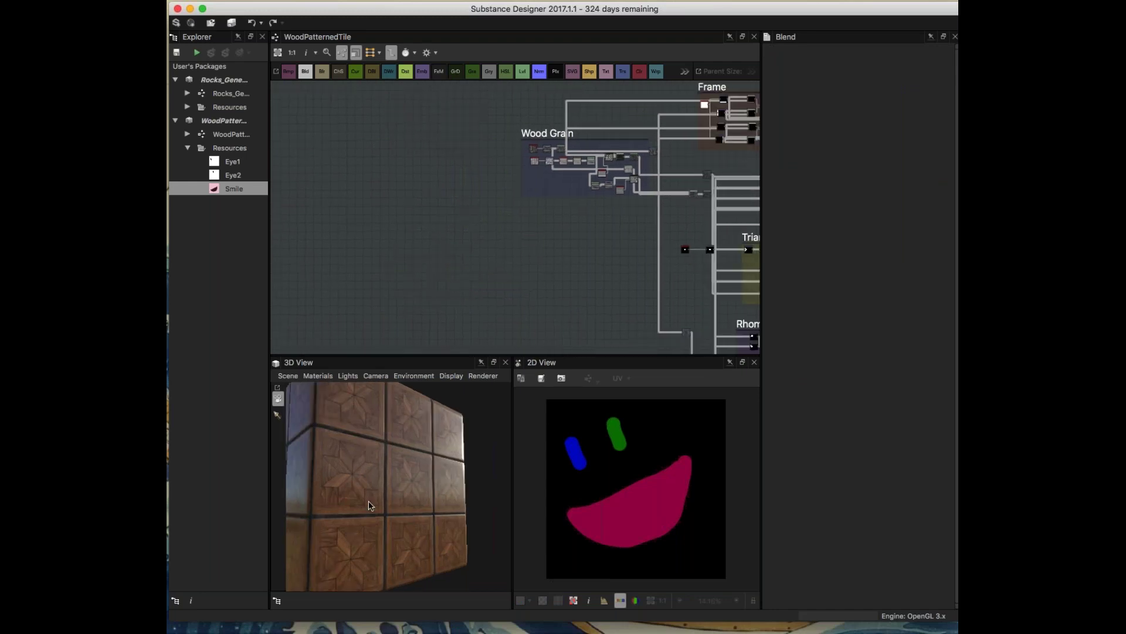
{"action": "scroll", "coordinate": [396, 499], "scroll_direction": "up", "scroll_amount": 5}
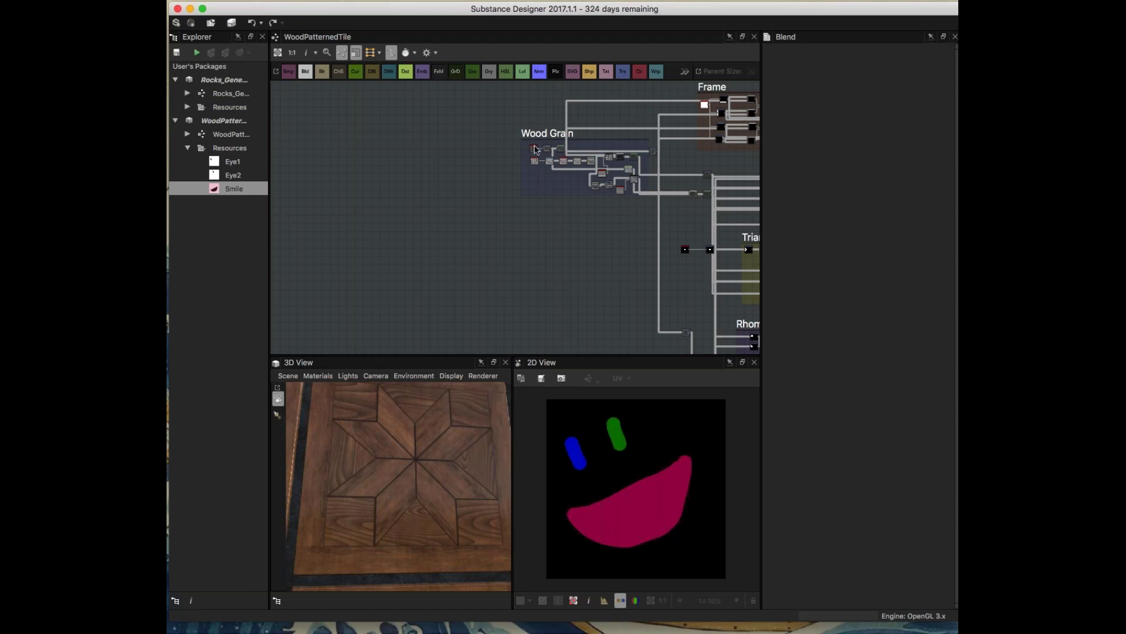
{"action": "left_click_drag", "start_coordinate": [519, 150], "coordinate": [395, 145]}
{"action": "scroll", "coordinate": [503, 214], "scroll_direction": "up", "scroll_amount": 5}
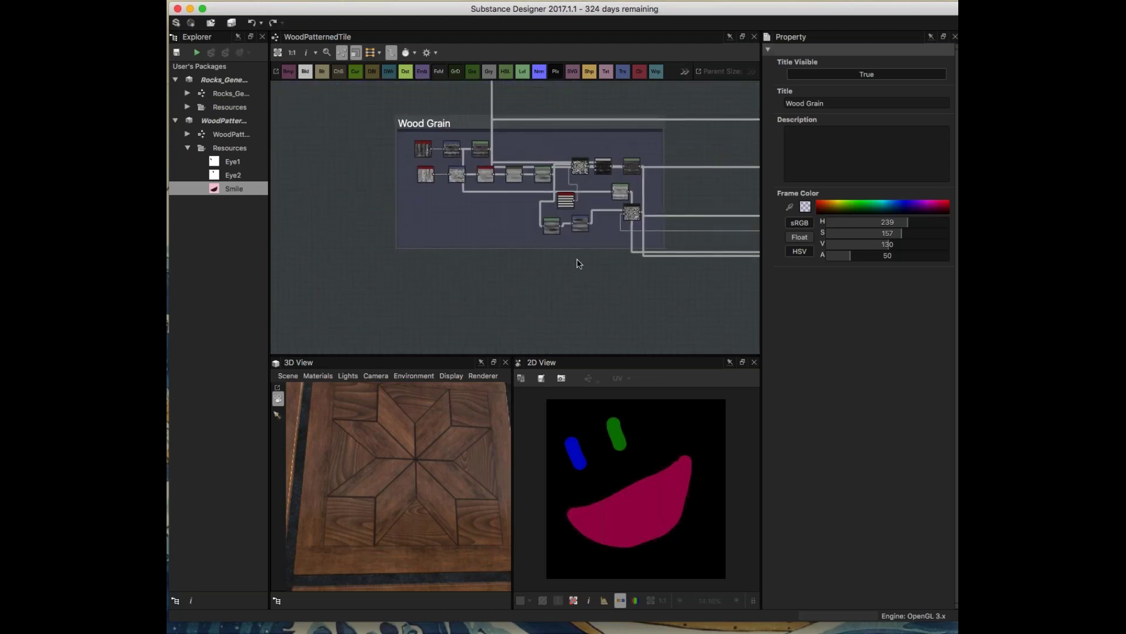
{"action": "scroll", "coordinate": [566, 267], "scroll_direction": "up", "scroll_amount": 5}
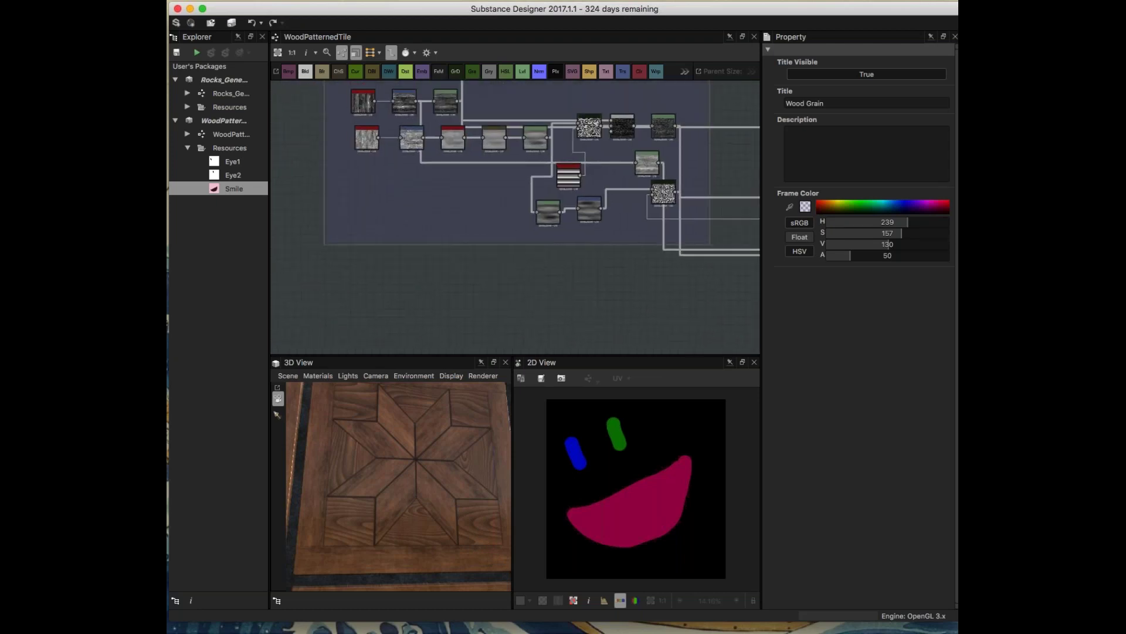
{"action": "scroll", "coordinate": [514, 269], "scroll_direction": "up", "scroll_amount": 2}
{"action": "double_click", "coordinate": [414, 147]}
{"action": "double_click", "coordinate": [414, 178]}
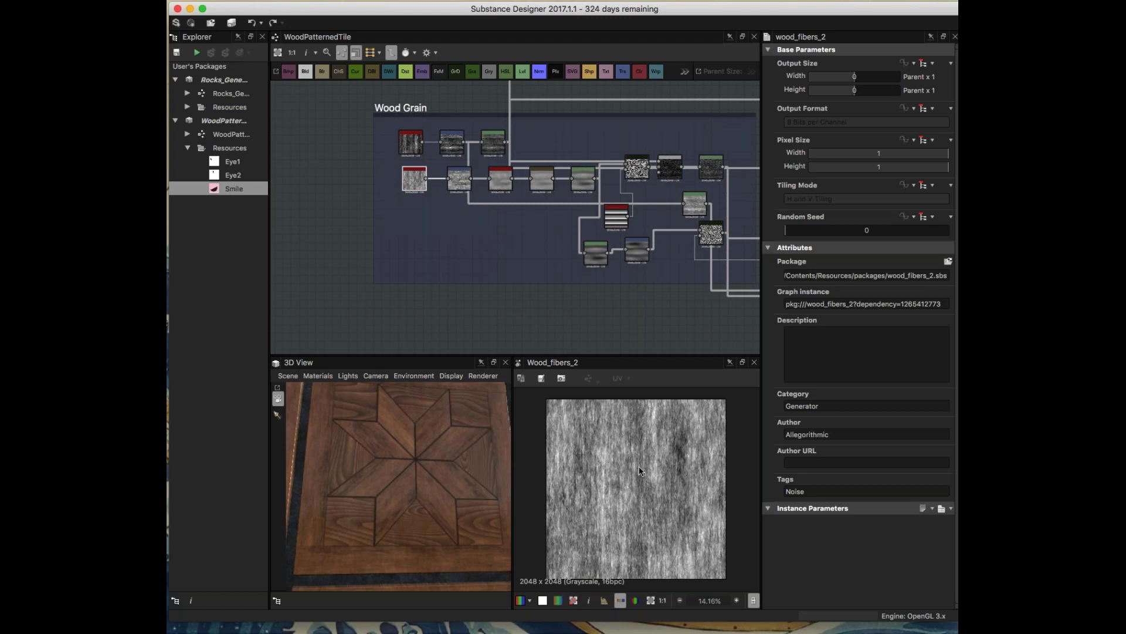
{"action": "middle_click_drag", "start_coordinate": [427, 301], "coordinate": [384, 270]}
{"action": "left_click", "coordinate": [669, 202]}
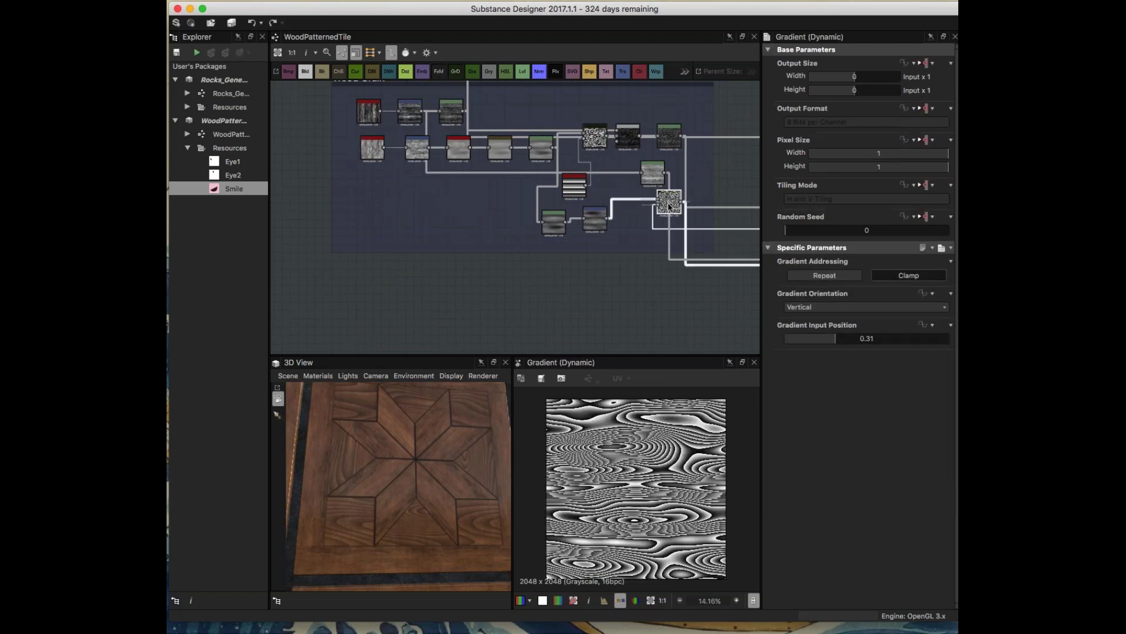
{"action": "scroll", "coordinate": [487, 300], "scroll_direction": "left", "scroll_amount": 5}
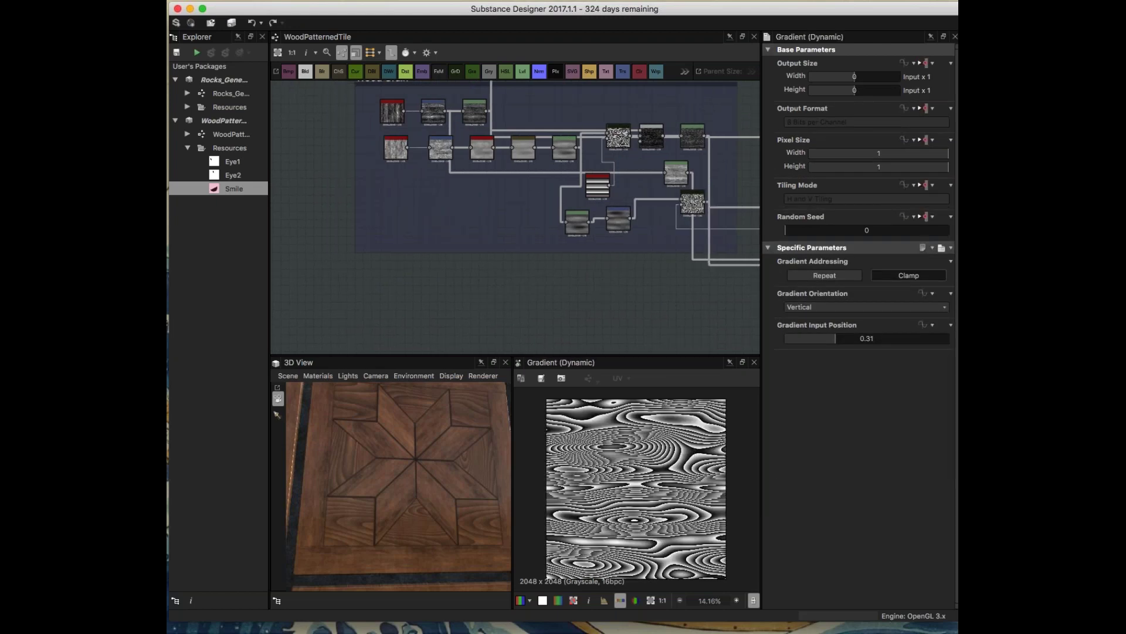
{"action": "scroll", "coordinate": [485, 123], "scroll_direction": "down", "scroll_amount": 2}
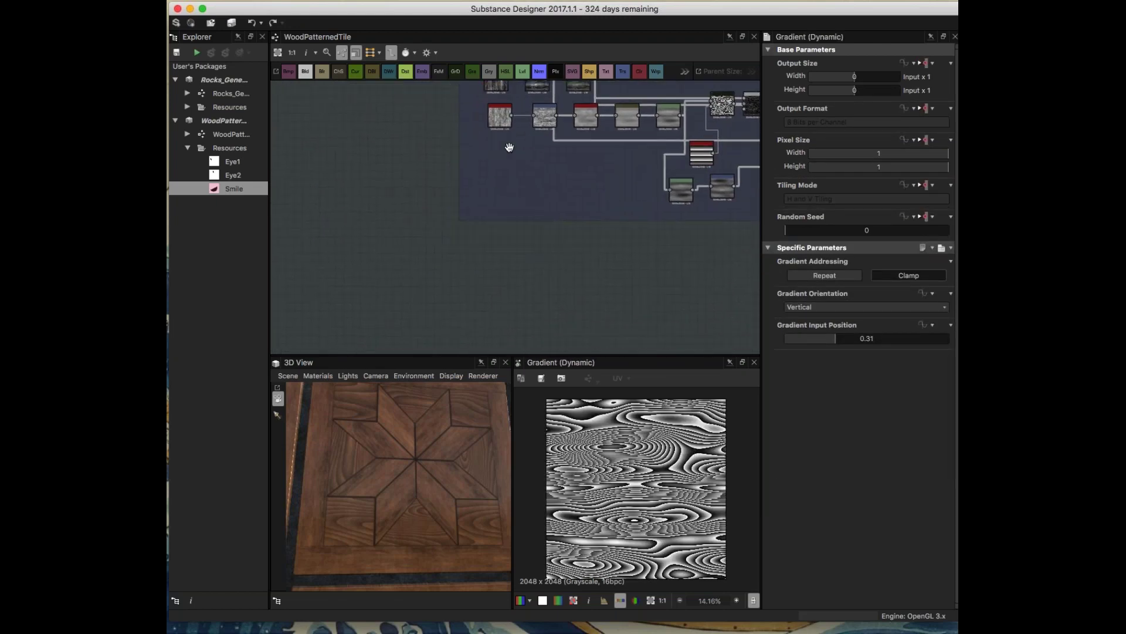
- Compare the outputs of the Wood Fibers 2 and Wood Fibers 1 nodes in the Wood Grain frame
{"action": "key", "text": "space"}
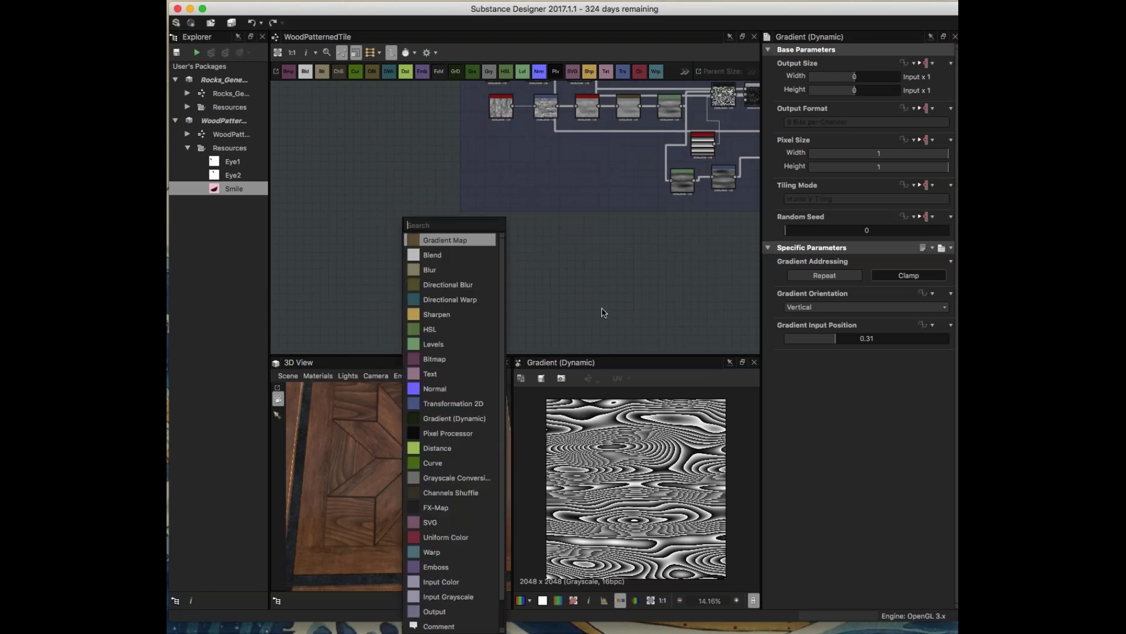
{"action": "key", "text": "Escape"}
{"action": "scroll", "coordinate": [517, 164], "scroll_direction": "up", "scroll_amount": 2}
{"action": "left_click", "coordinate": [518, 165]}
{"action": "double_click", "coordinate": [518, 163]}
{"action": "double_click", "coordinate": [515, 130]}
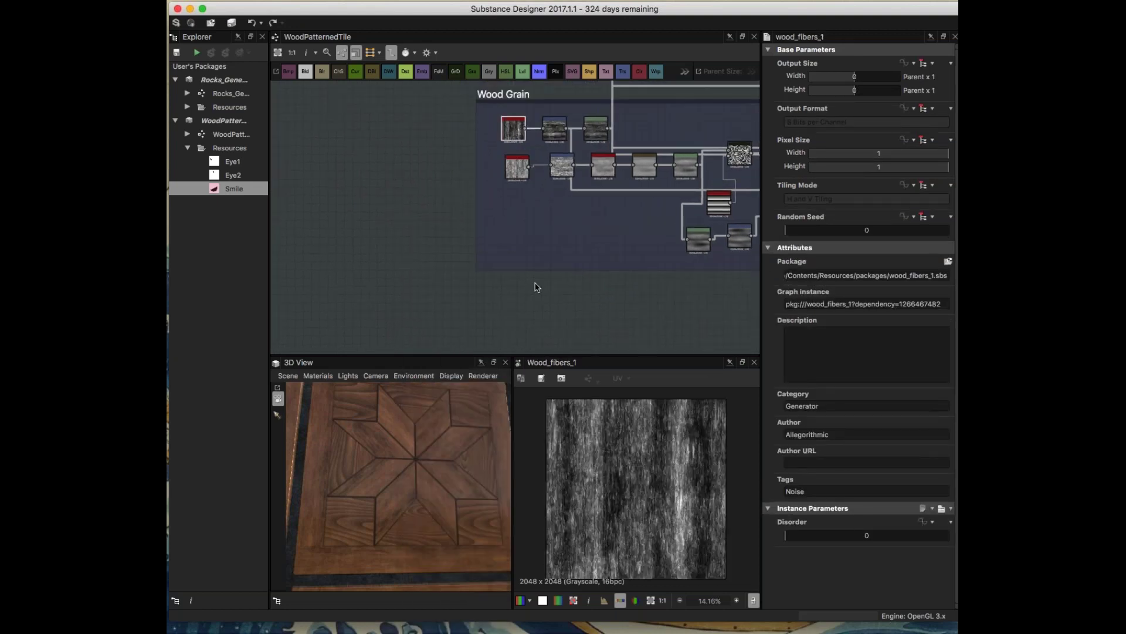
- Add a BnW Spots 2 noise node in the empty area below the Wood Grain frame
{"action": "scroll", "coordinate": [536, 294], "scroll_direction": "down", "scroll_amount": 2}
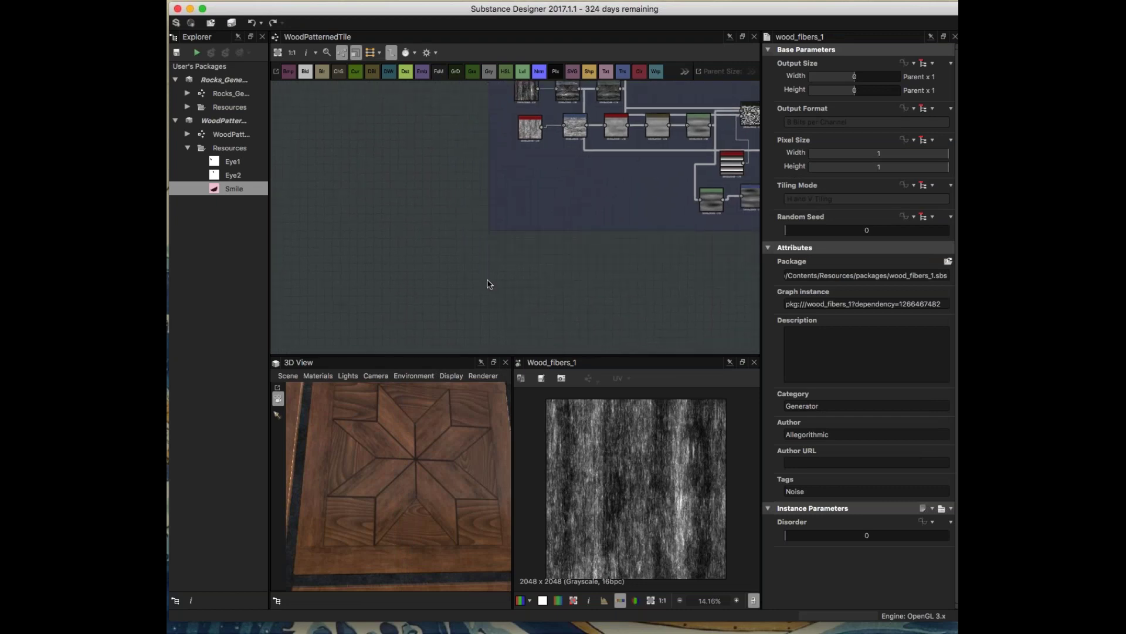
{"action": "key", "text": "space"}
{"action": "type", "text": "noi"}
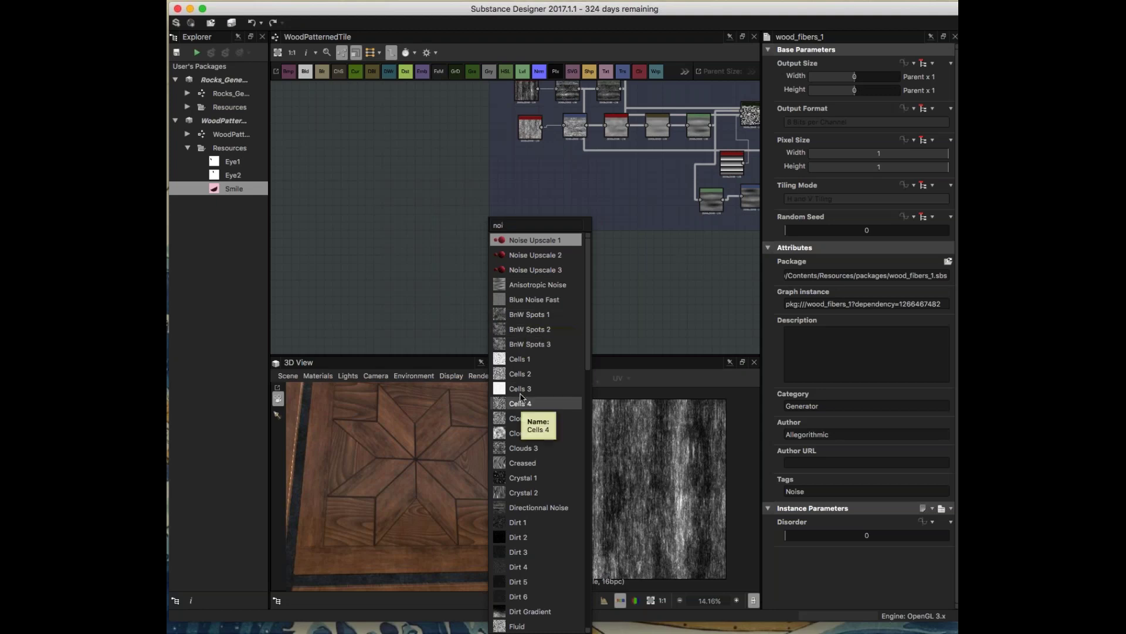
{"action": "left_click", "coordinate": [521, 329]}
{"action": "left_click_drag", "start_coordinate": [493, 289], "coordinate": [459, 289]}
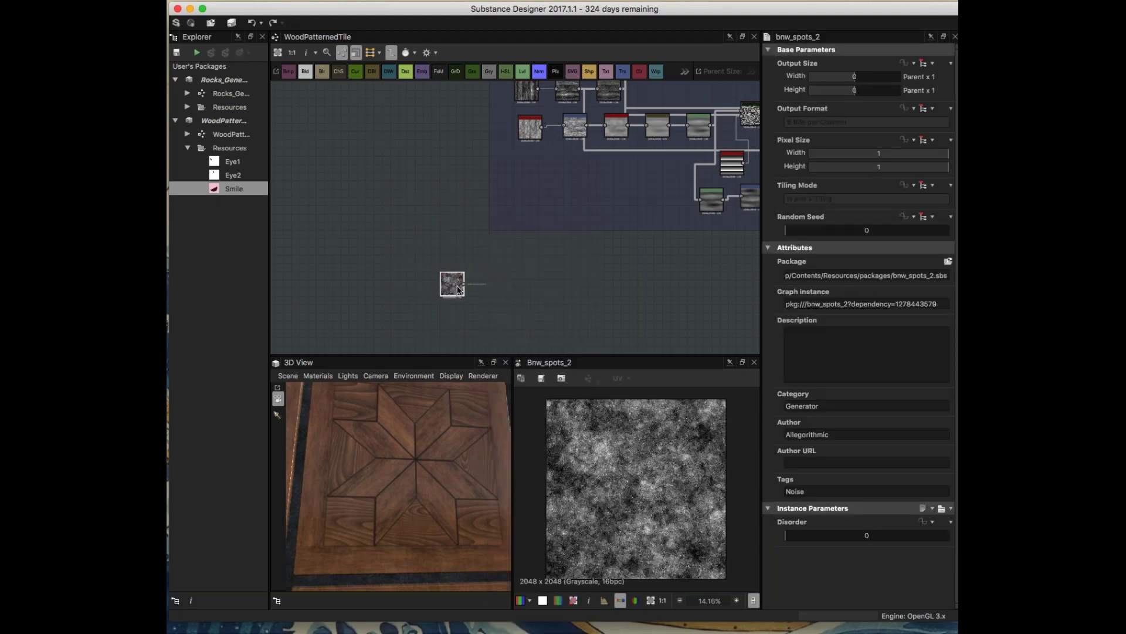
- Add a Directional Warp node fed by BnW Spots 2 and set its warp angle to 63 degrees
{"action": "key", "text": "space"}
{"action": "type", "text": "dir"}
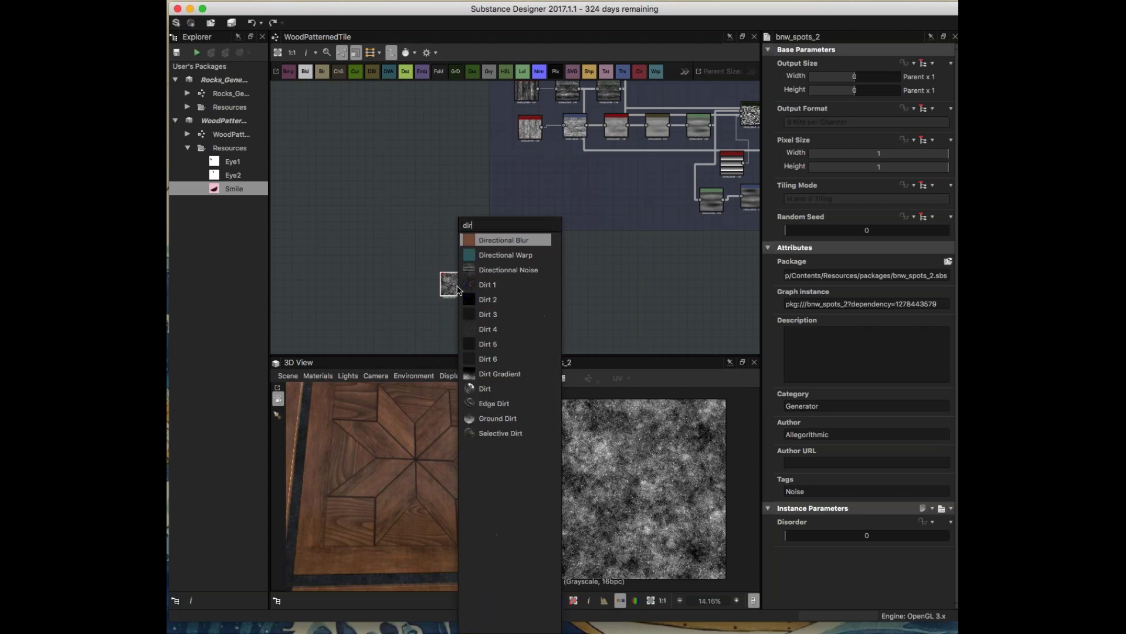
{"action": "left_click", "coordinate": [496, 254]}
{"action": "scroll", "coordinate": [536, 305], "scroll_direction": "up", "scroll_amount": 3}
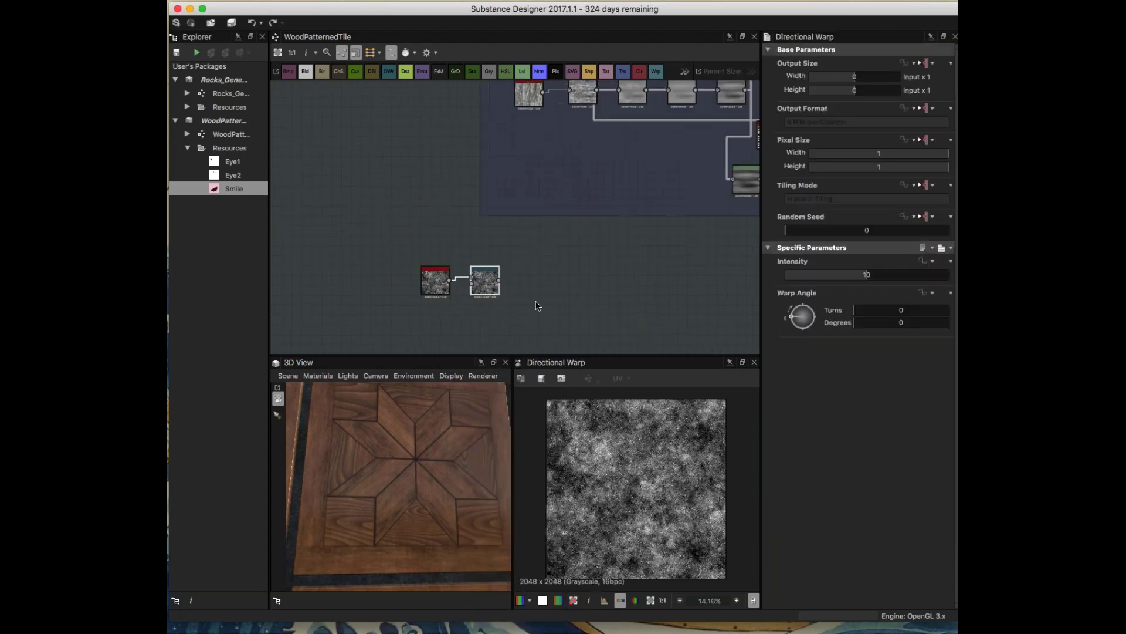
{"action": "left_click_drag", "start_coordinate": [790, 317], "coordinate": [796, 306]}
{"action": "scroll", "coordinate": [596, 218], "scroll_direction": "up", "scroll_amount": 4}
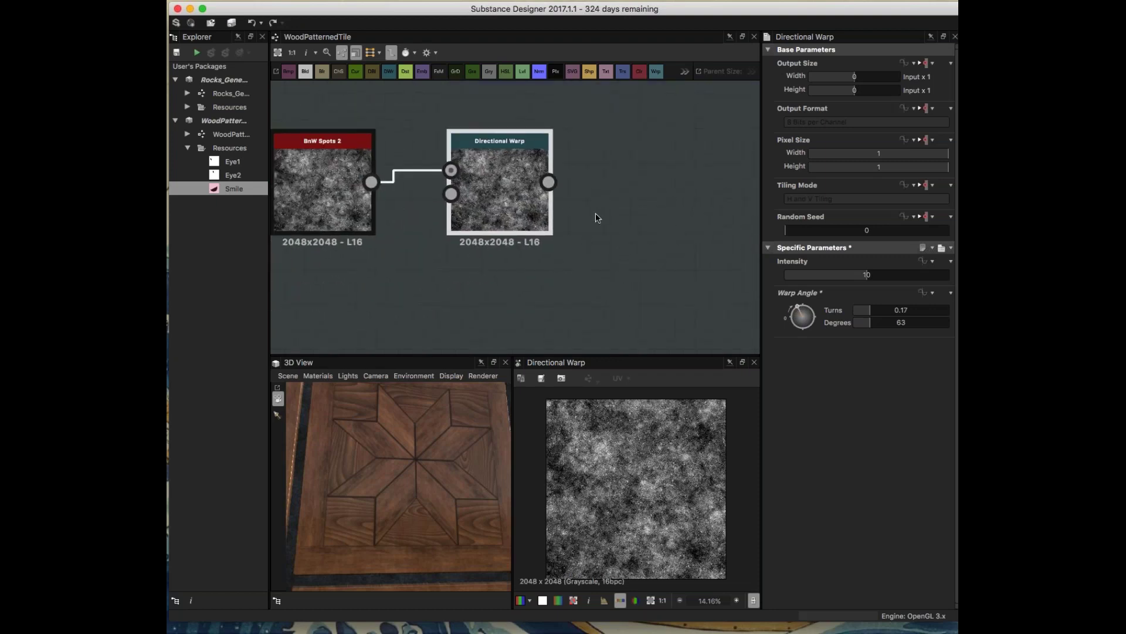
{"action": "left_click", "coordinate": [585, 283]}
{"action": "key", "text": "space"}
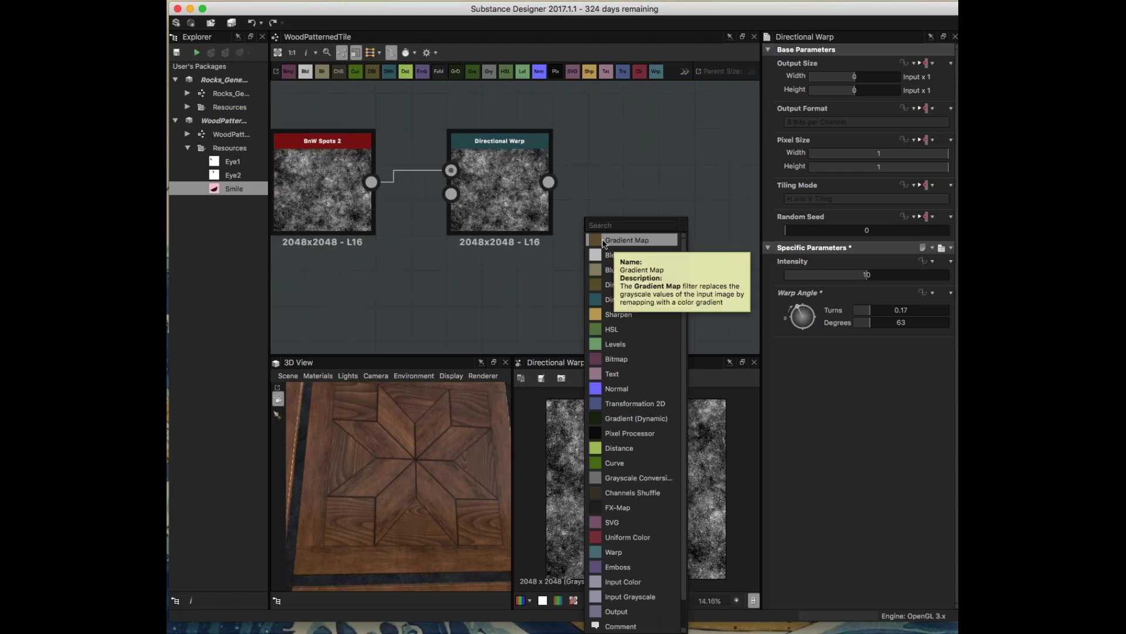
{"action": "left_click", "coordinate": [531, 212]}
{"action": "key", "text": "space"}
{"action": "type", "text": "tr"}
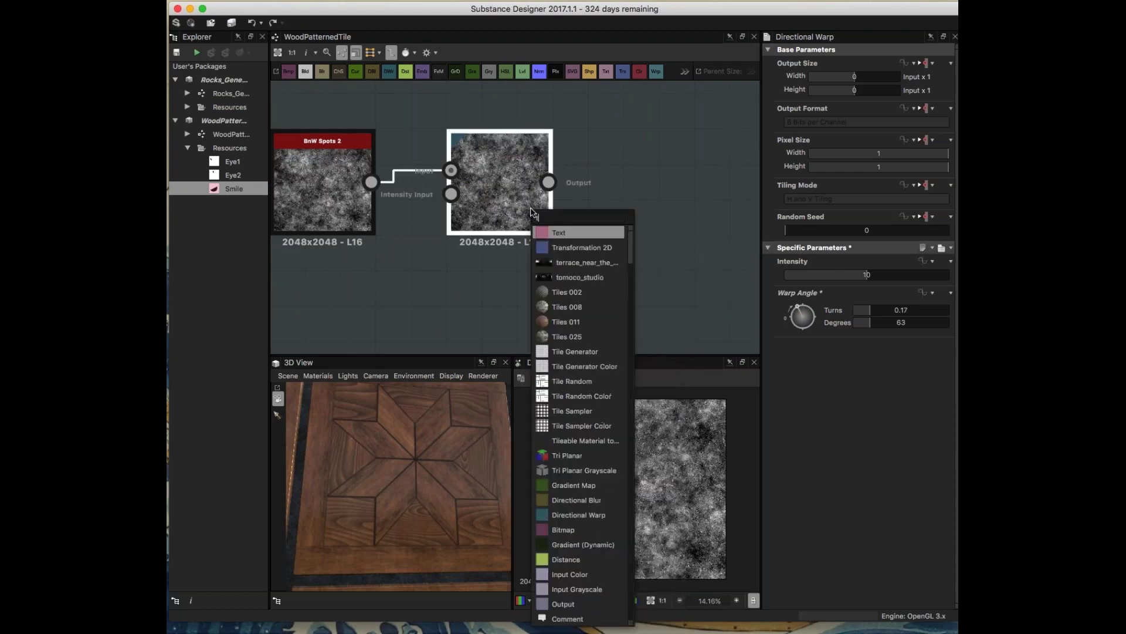
{"action": "key", "text": "Escape"}
- Delete the BnW Spots 2 and Directional Warp nodes
{"action": "scroll", "coordinate": [458, 233], "scroll_direction": "down", "scroll_amount": 4}
{"action": "left_click_drag", "start_coordinate": [335, 149], "coordinate": [549, 260]}
{"action": "key", "text": "Delete"}
- Add a Wood Fibers 2 node in the empty area below the Wood Grain frame
{"action": "key", "text": "space"}
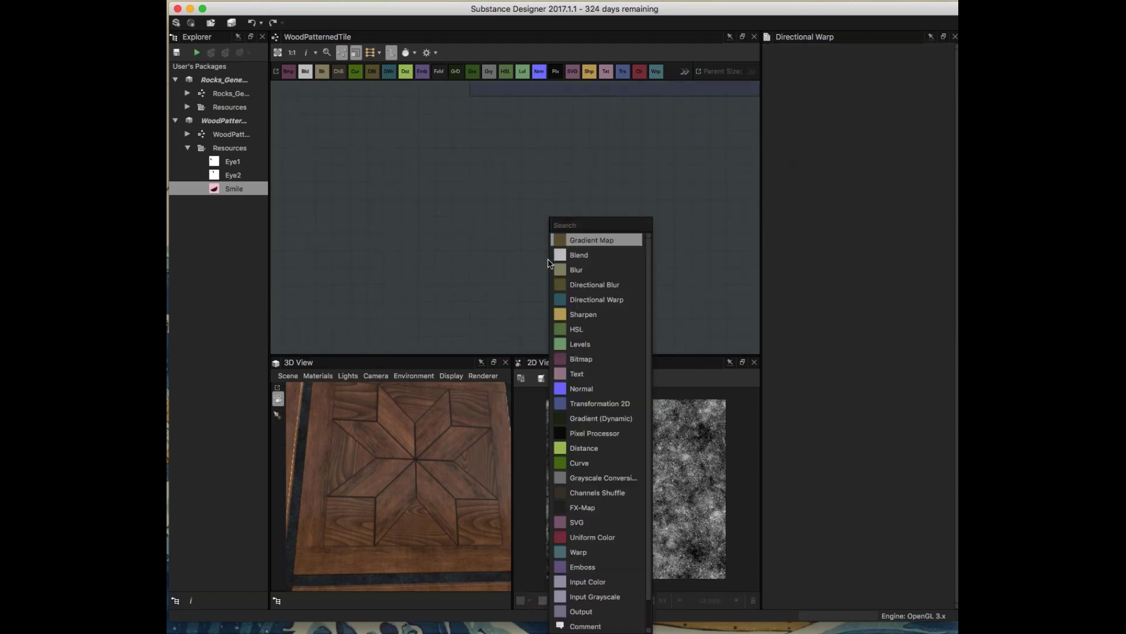
{"action": "type", "text": "wor"}
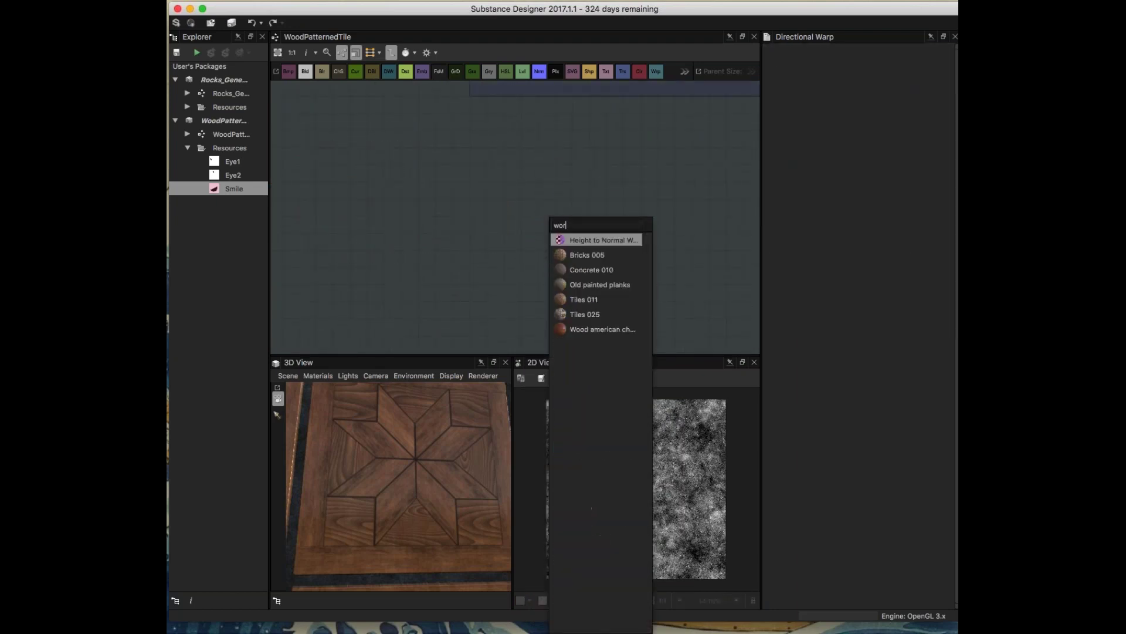
{"action": "key", "text": "BackSpace"}
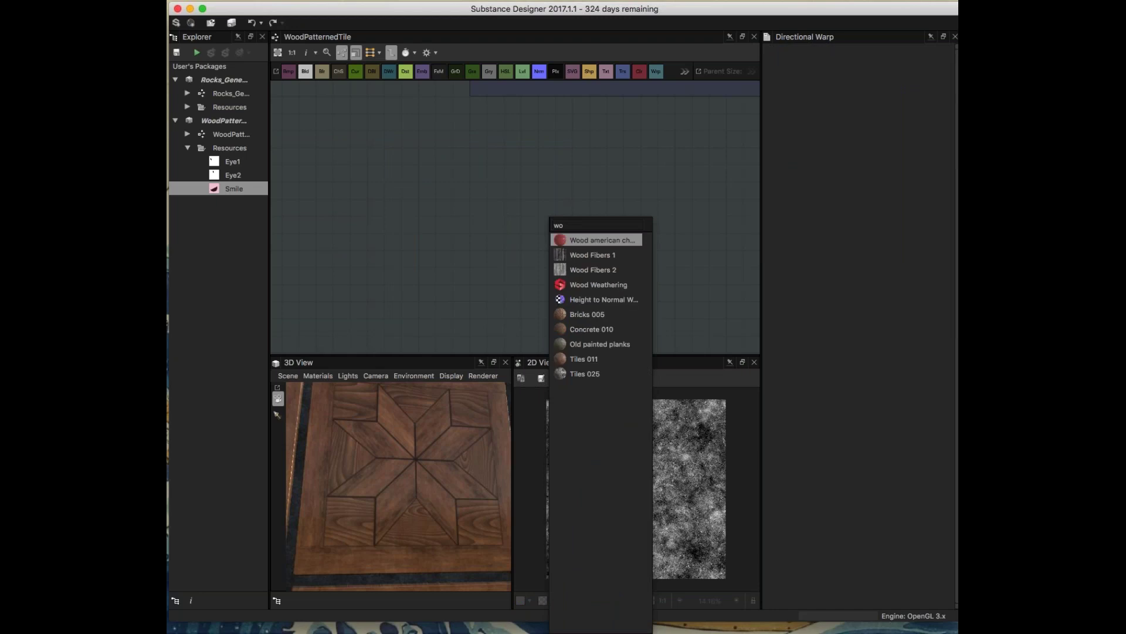
{"action": "key", "text": "Down"}
{"action": "key", "text": "Down"}
{"action": "key", "text": "Return"}
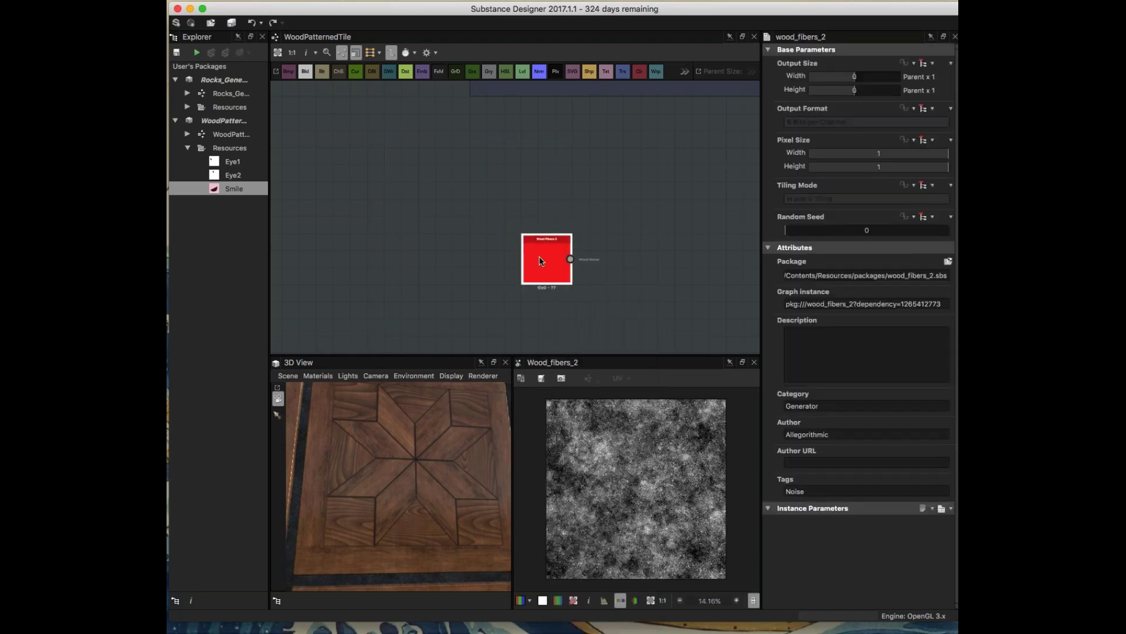
{"action": "scroll", "coordinate": [553, 246], "scroll_direction": "down", "scroll_amount": 3}
{"action": "middle_click_drag", "start_coordinate": [553, 245], "coordinate": [537, 268]}
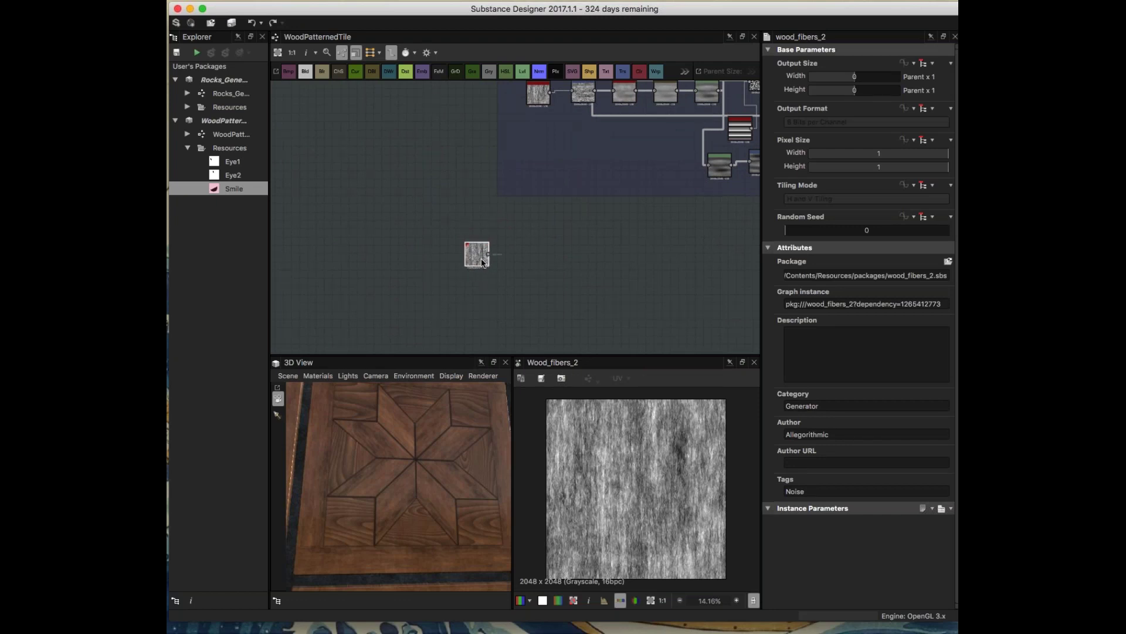
- Add a Transformation 2D node fed by Wood Fibers 2 and rotate it a quarter turn so the fibers run horizontally
{"action": "key", "text": "space"}
{"action": "type", "text": "tr"}
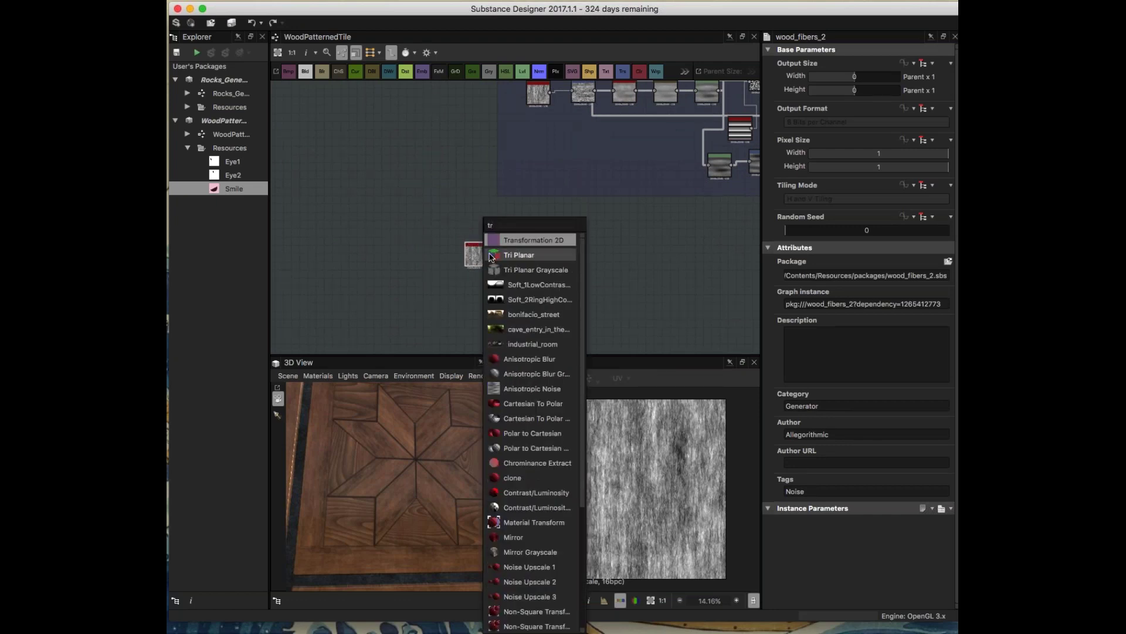
{"action": "left_click", "coordinate": [522, 242]}
{"action": "mouse_move", "coordinate": [764, 476]}
{"action": "left_mouse_down"}
{"action": "mouse_move", "coordinate": [761, 453]}
{"action": "mouse_move", "coordinate": [777, 474]}
{"action": "left_mouse_up"}
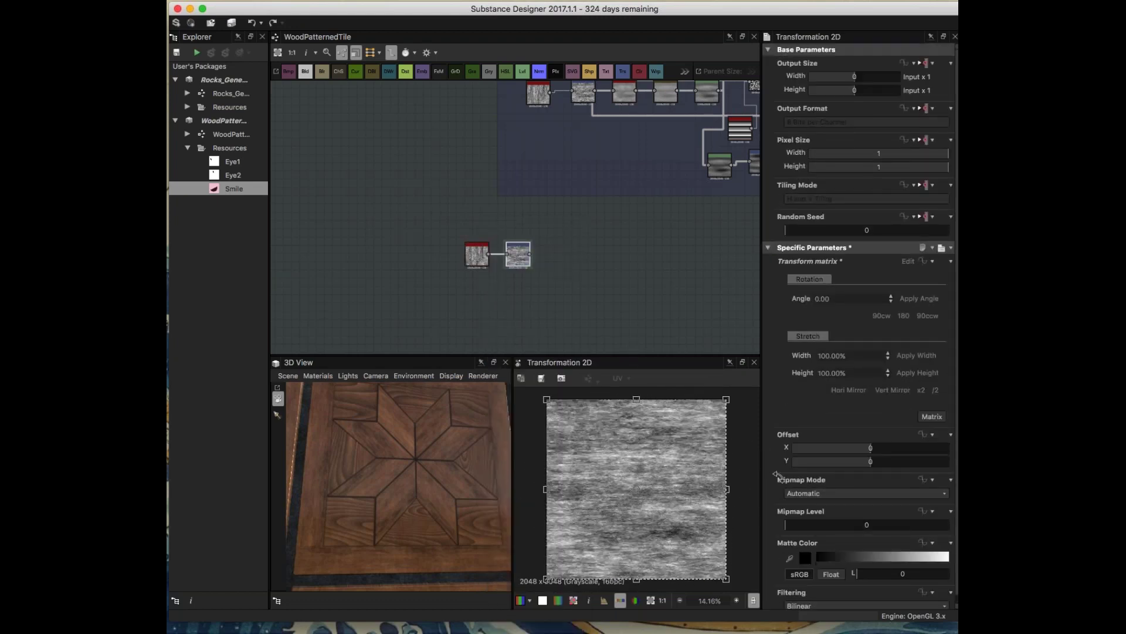
{"action": "scroll", "coordinate": [606, 234], "scroll_direction": "up", "scroll_amount": 2}
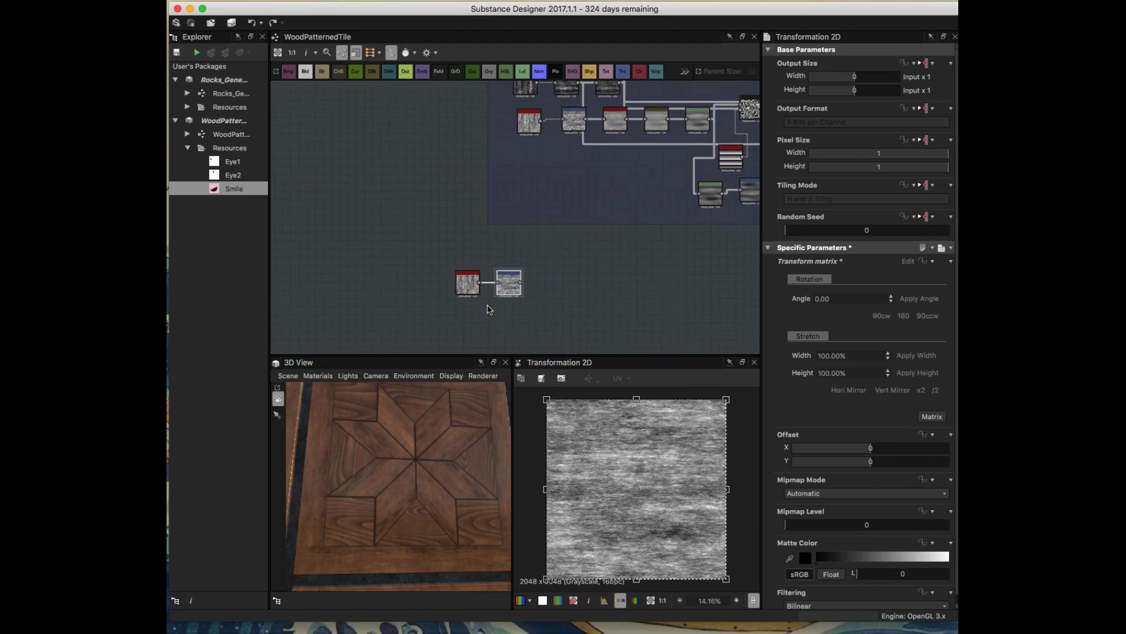
{"action": "left_click", "coordinate": [502, 283]}
{"action": "left_click_drag", "start_coordinate": [501, 283], "coordinate": [452, 278]}
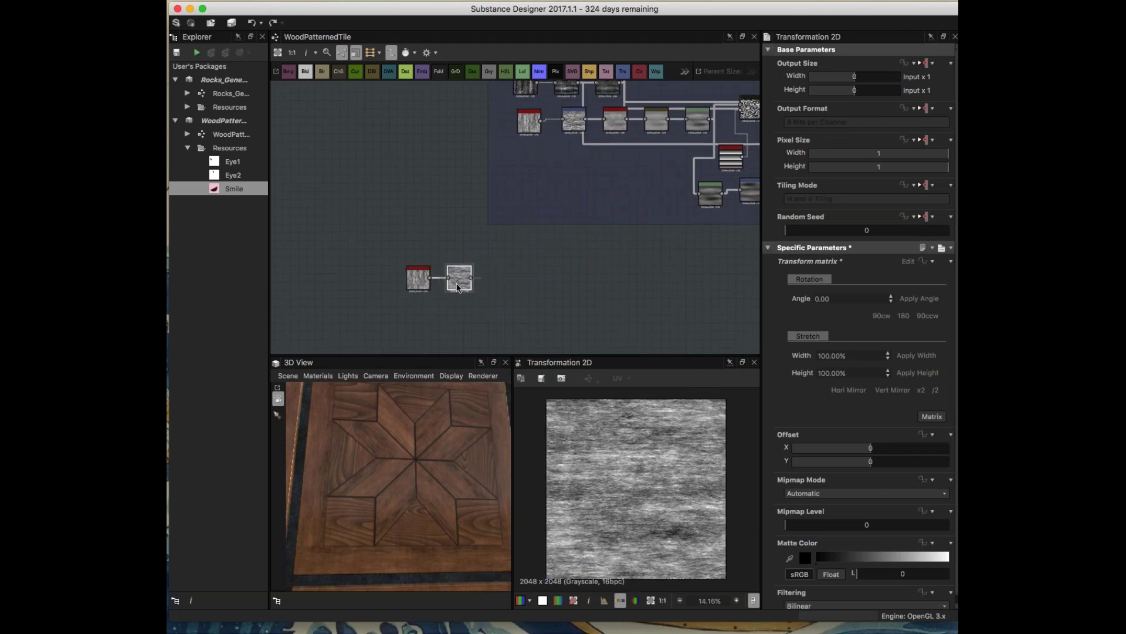
- Add a Blur HQ Grayscale node after Transformation 2D, with intensity 6.48 and quality 1
{"action": "key", "text": "space"}
{"action": "type", "text": "blur"}
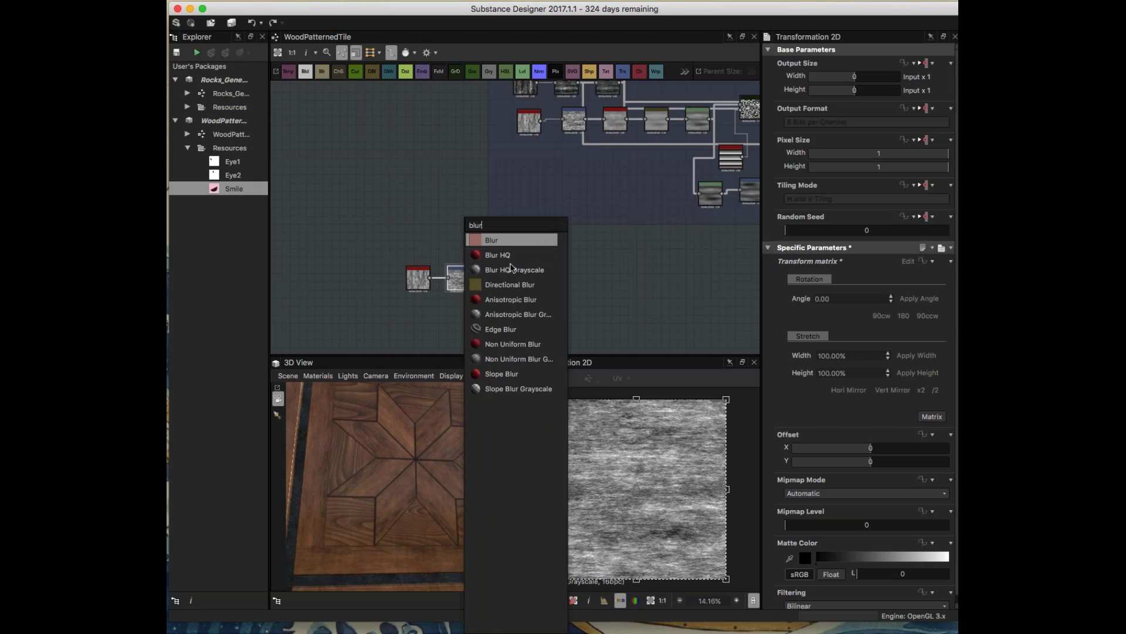
{"action": "left_click", "coordinate": [504, 270]}
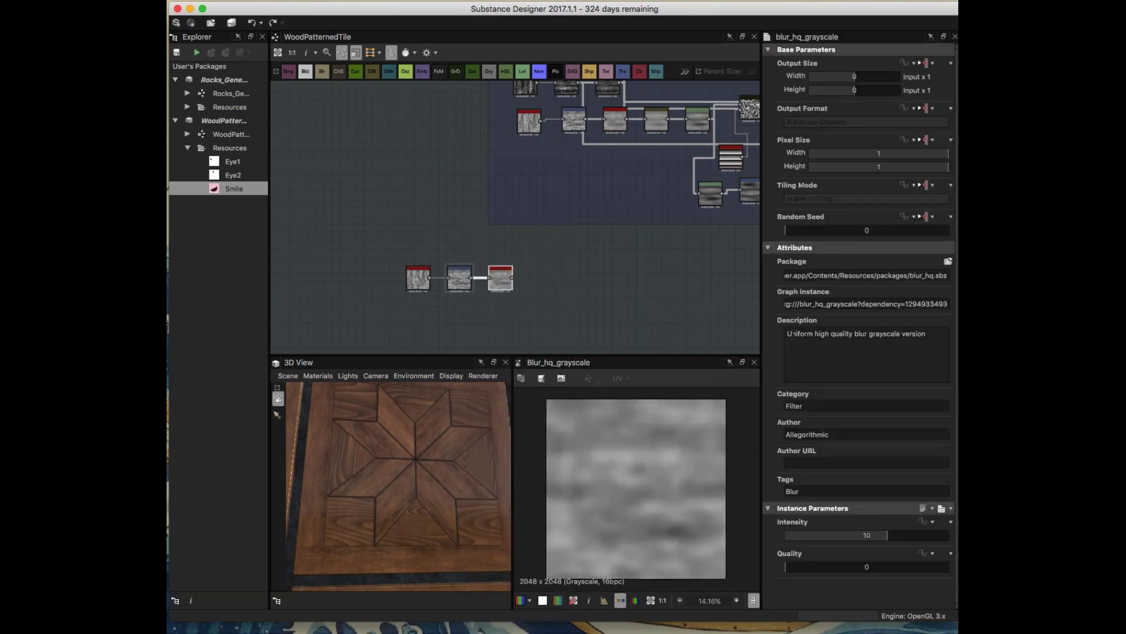
{"action": "left_click_drag", "start_coordinate": [887, 535], "coordinate": [846, 537]}
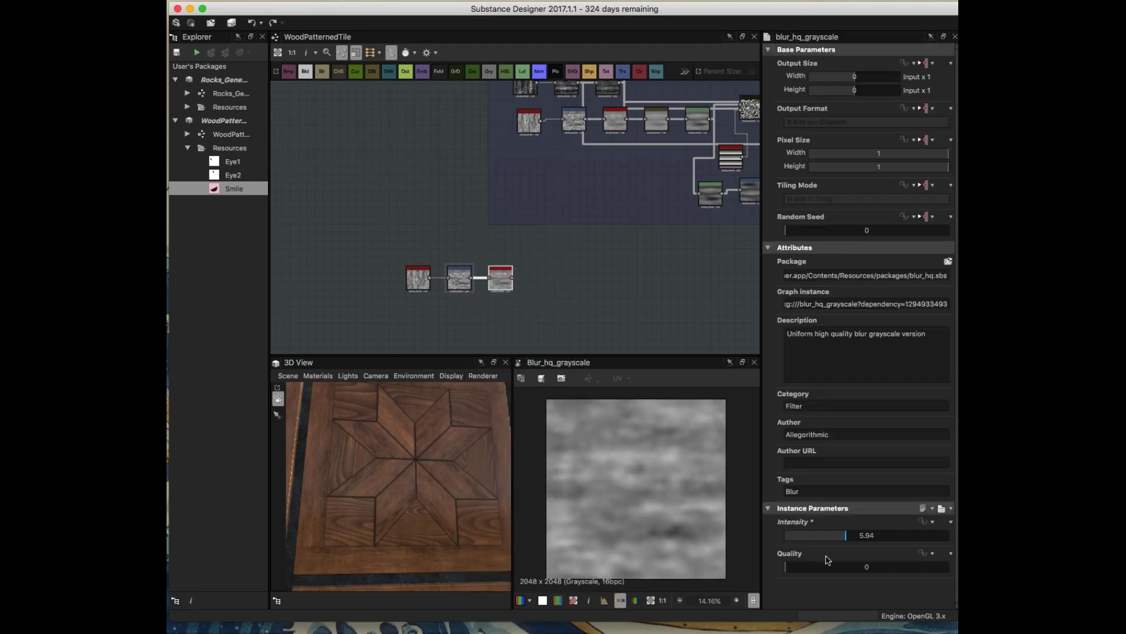
{"action": "left_click", "coordinate": [821, 571]}
{"action": "left_click", "coordinate": [851, 537]}
{"action": "scroll", "coordinate": [660, 449], "scroll_direction": "up", "scroll_amount": 3}
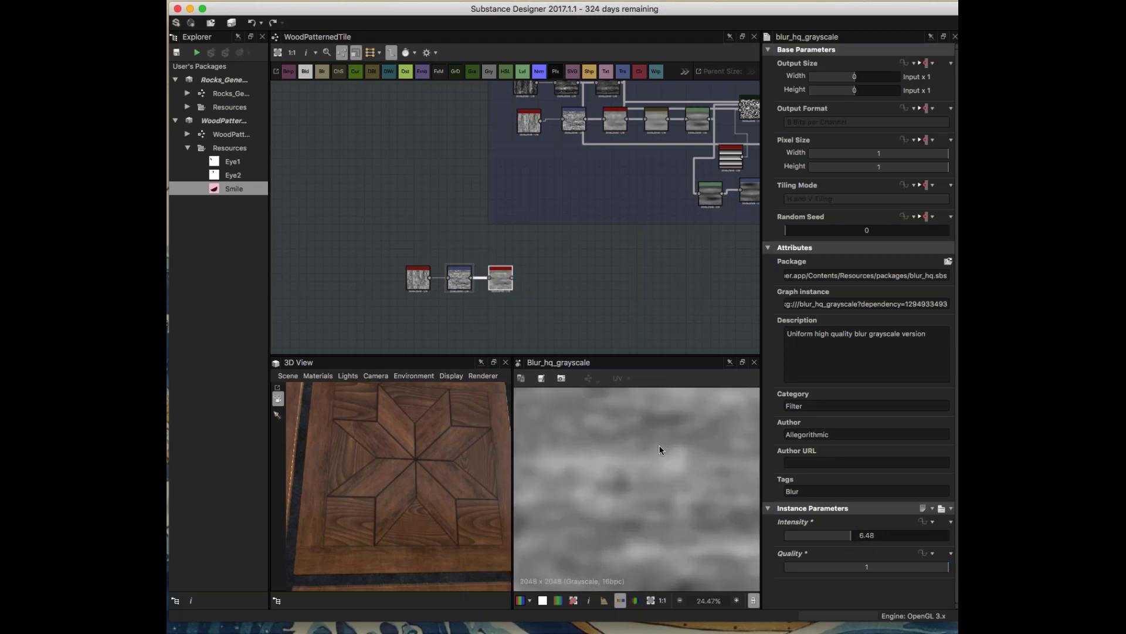
- Compare the blurred fibers with the unblurred Transformation 2D and with the blur and Directional Blur nodes in the Wood Grain frame
{"action": "left_click", "coordinate": [458, 279]}
{"action": "scroll", "coordinate": [751, 505], "scroll_direction": "down", "scroll_amount": 1}
{"action": "scroll", "coordinate": [751, 504], "scroll_direction": "down", "scroll_amount": 3}
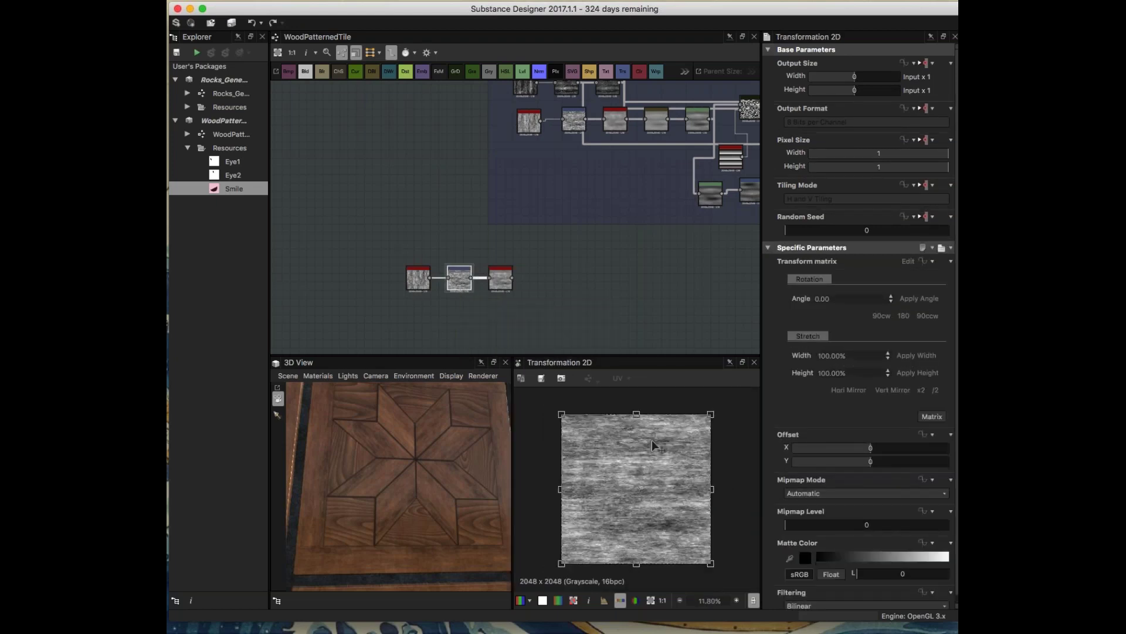
{"action": "left_click", "coordinate": [510, 286]}
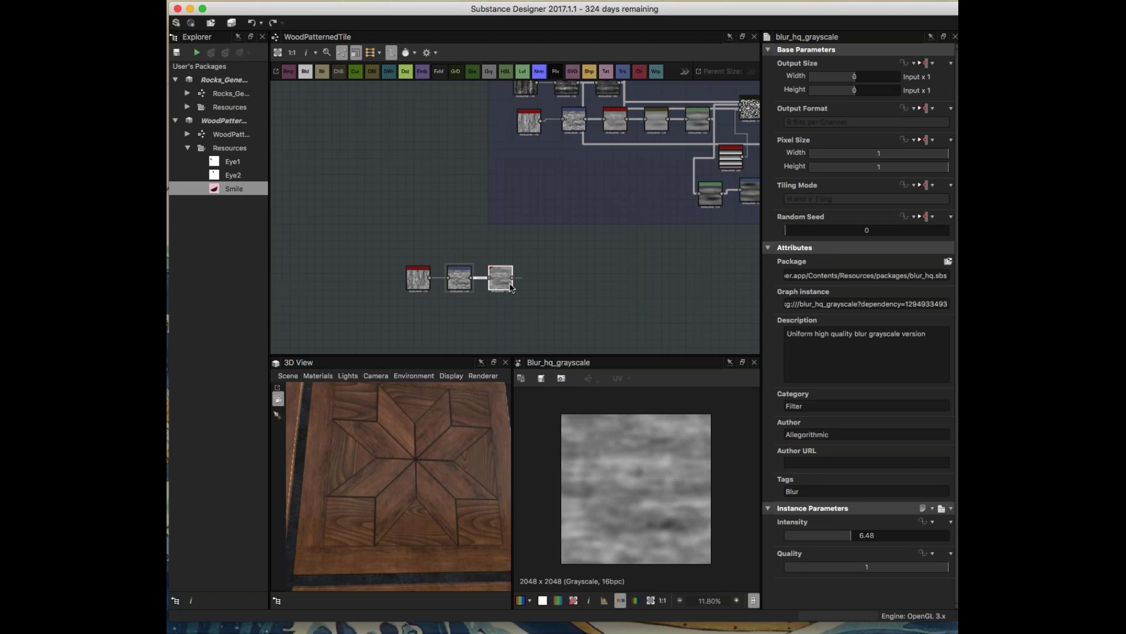
{"action": "left_click_drag", "start_coordinate": [373, 255], "coordinate": [465, 271]}
{"action": "left_click", "coordinate": [513, 306]}
{"action": "middle_click_drag", "start_coordinate": [508, 226], "coordinate": [482, 251]}
{"action": "left_click", "coordinate": [585, 142]}
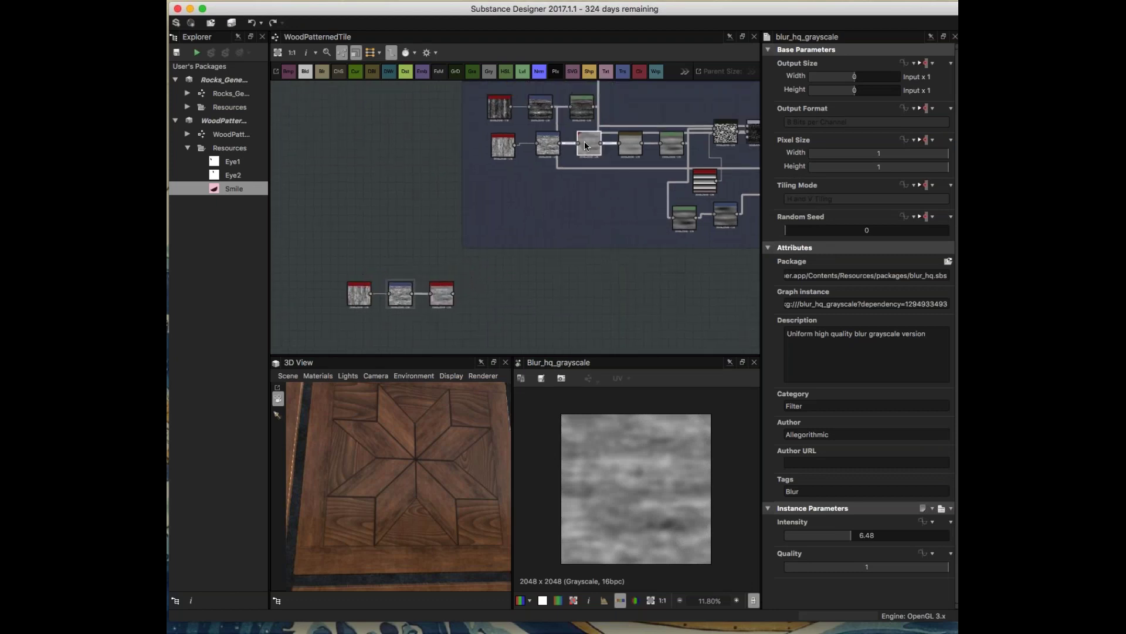
{"action": "left_click", "coordinate": [626, 144]}
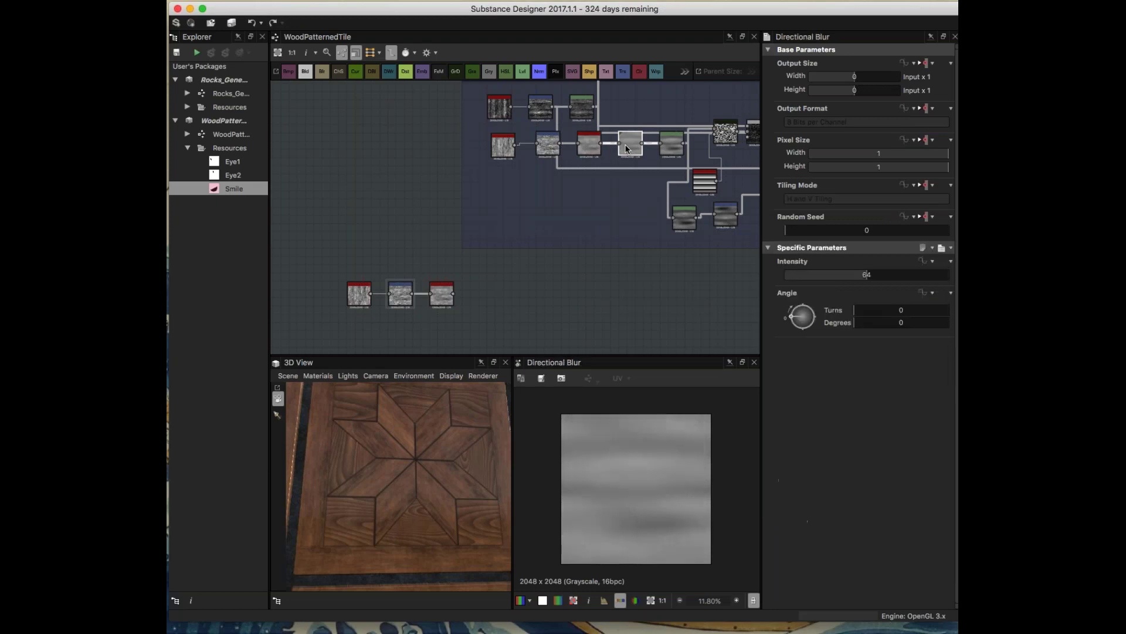
{"action": "left_click", "coordinate": [542, 283]}
{"action": "middle_click_drag", "start_coordinate": [542, 284], "coordinate": [555, 275]}
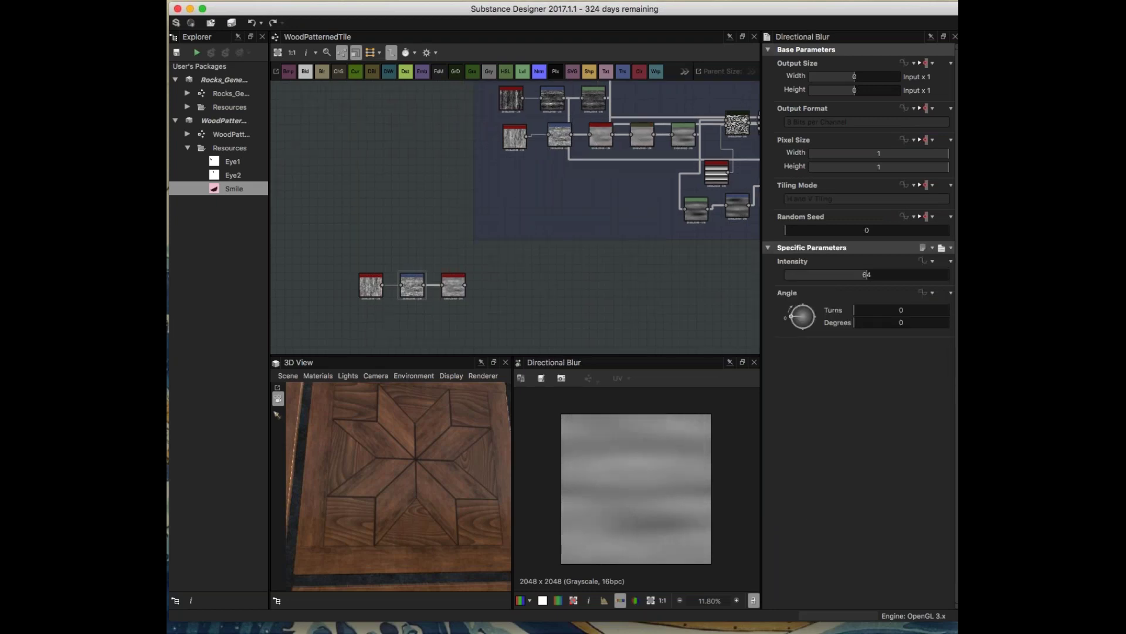
{"action": "middle_click_drag", "start_coordinate": [542, 326], "coordinate": [569, 309]}
- Raise the intensity of the new Blur HQ Grayscale node to about 9.3
{"action": "left_click", "coordinate": [440, 268]}
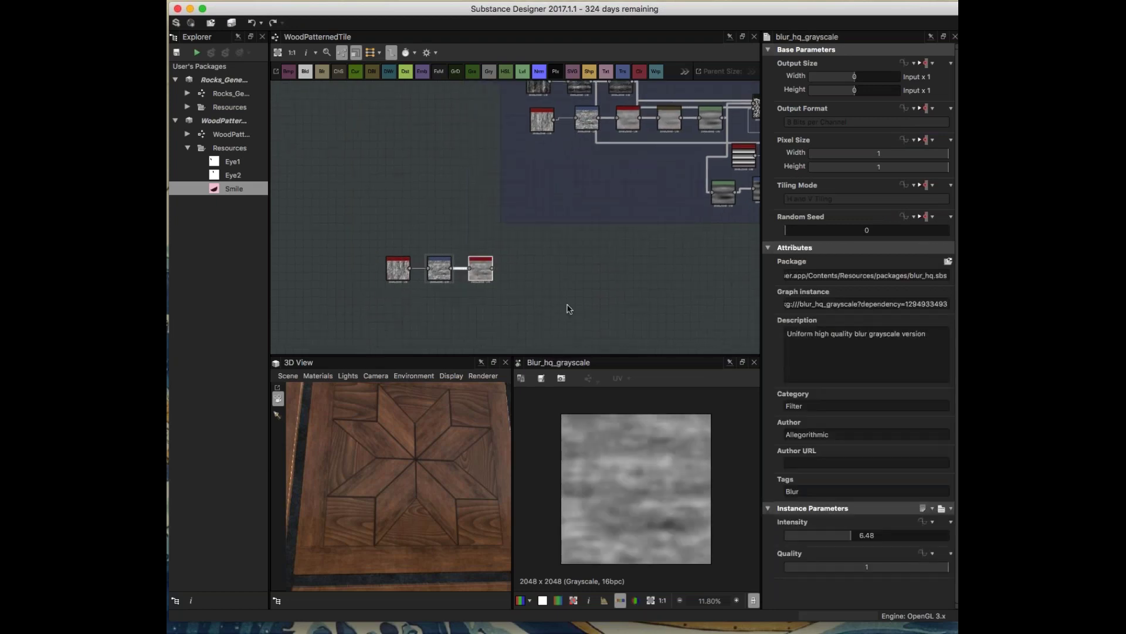
{"action": "left_click", "coordinate": [860, 536]}
{"action": "left_click_drag", "start_coordinate": [860, 537], "coordinate": [881, 535]}
- Add a Directional Blur node after Blur HQ Grayscale, with intensity 19.47 and an angle of 177 degrees
{"action": "key", "text": "space"}
{"action": "type", "text": "dir"}
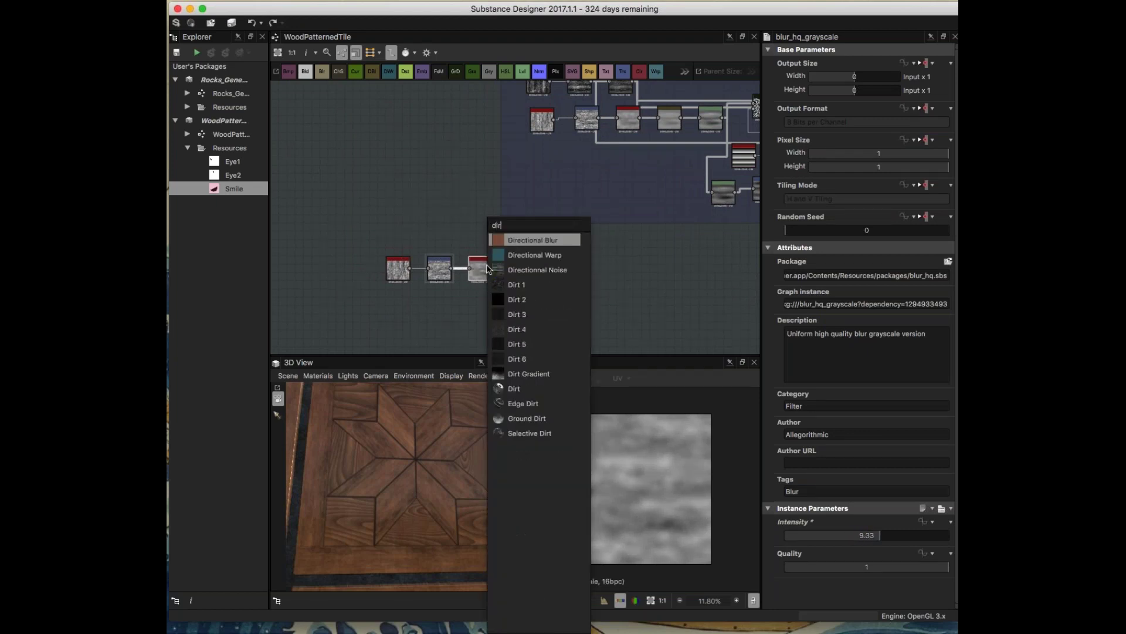
{"action": "left_click", "coordinate": [528, 241]}
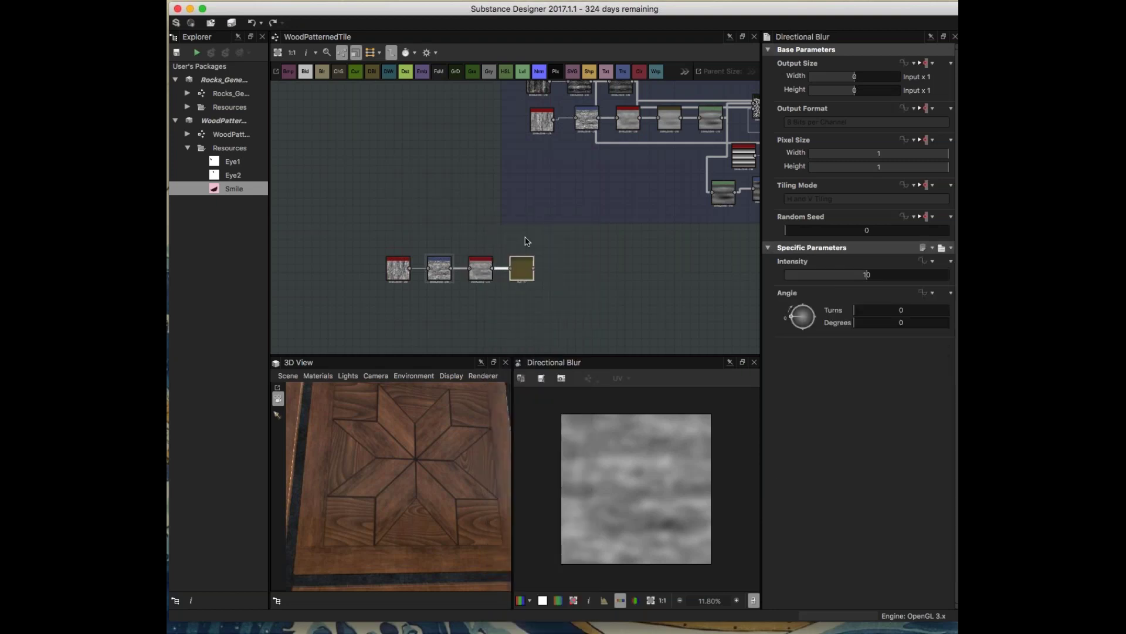
{"action": "scroll", "coordinate": [622, 340], "scroll_direction": "up", "scroll_amount": 1}
{"action": "left_click_drag", "start_coordinate": [810, 317], "coordinate": [793, 316]}
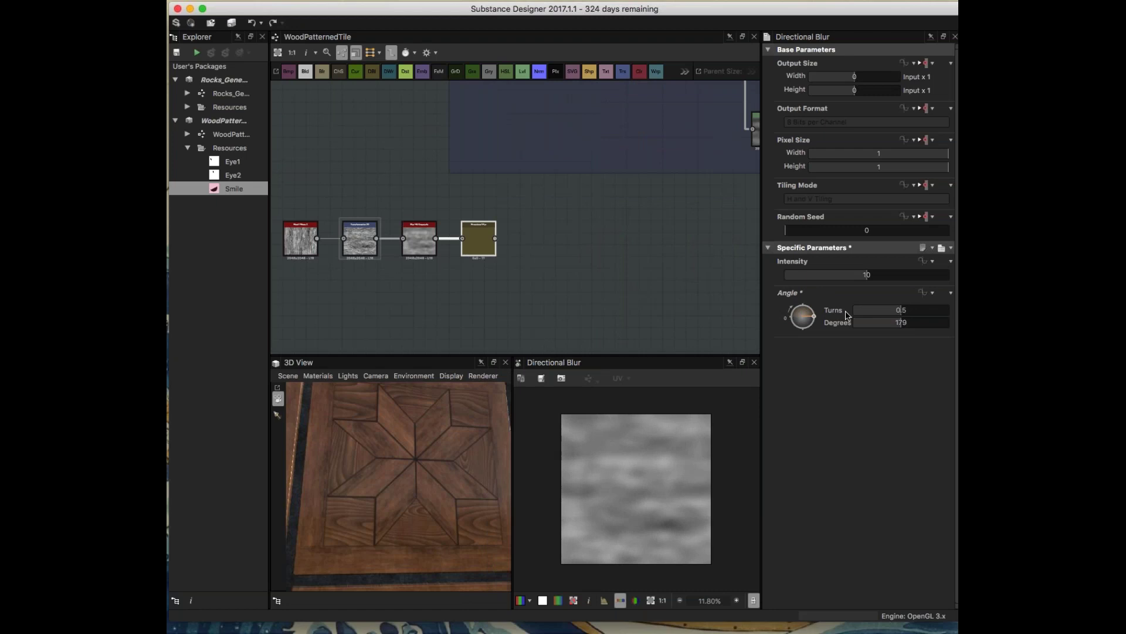
{"action": "left_click_drag", "start_coordinate": [863, 280], "coordinate": [946, 285]}
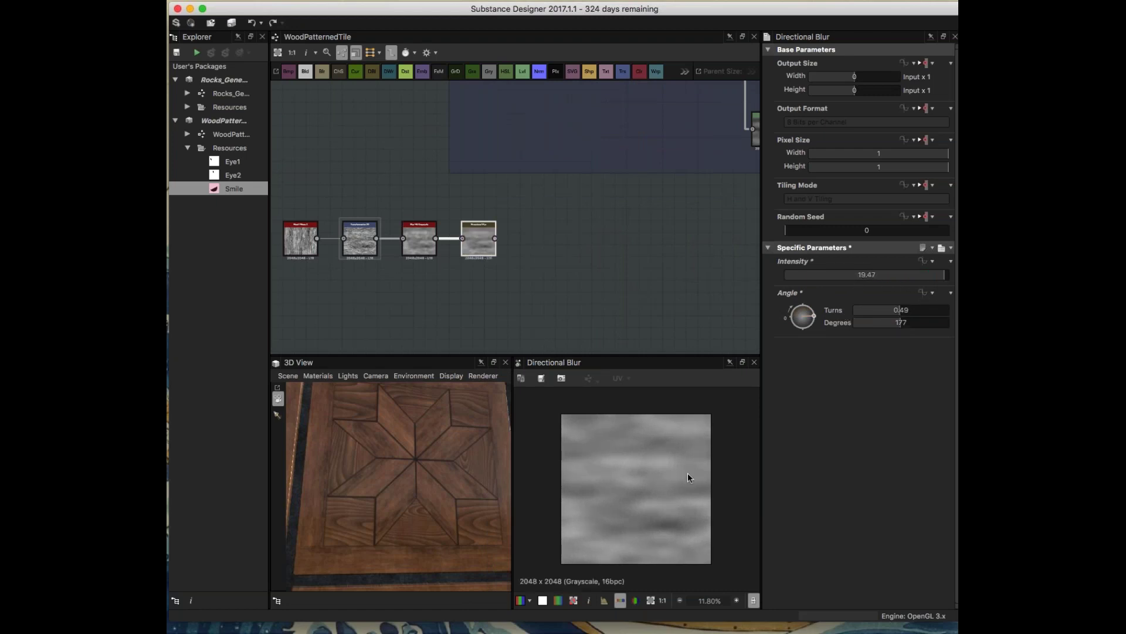
{"action": "scroll", "coordinate": [688, 473], "scroll_direction": "up", "scroll_amount": 3}
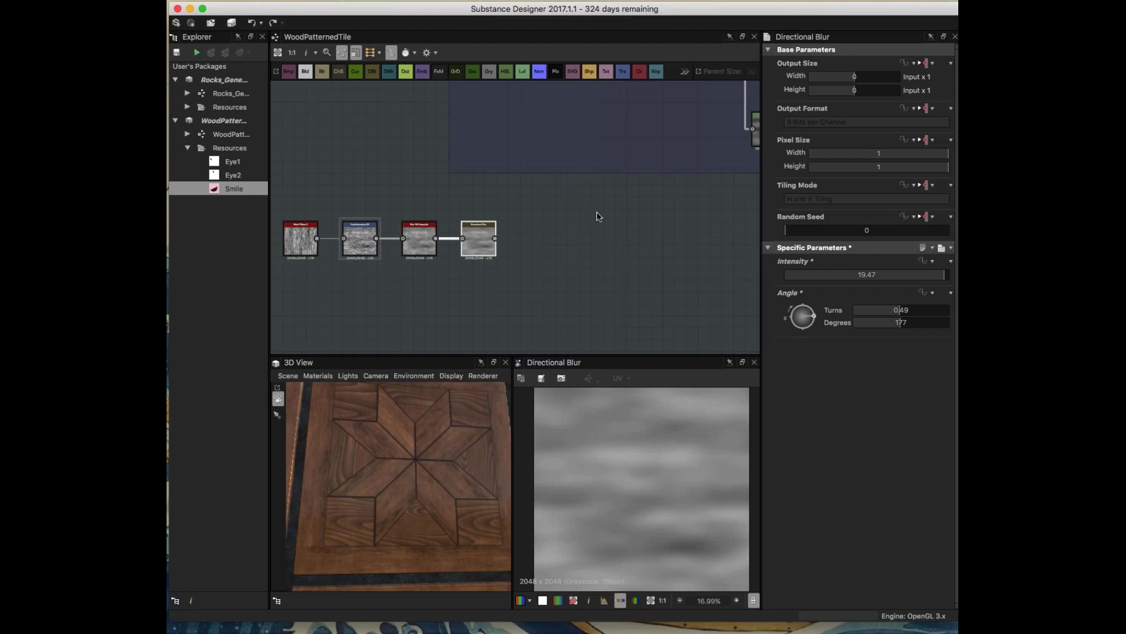
- Move the new node chain farther from the Wood Grain frame and add a Levels node after Directional Blur
{"action": "scroll", "coordinate": [598, 216], "scroll_direction": "down", "scroll_amount": 5}
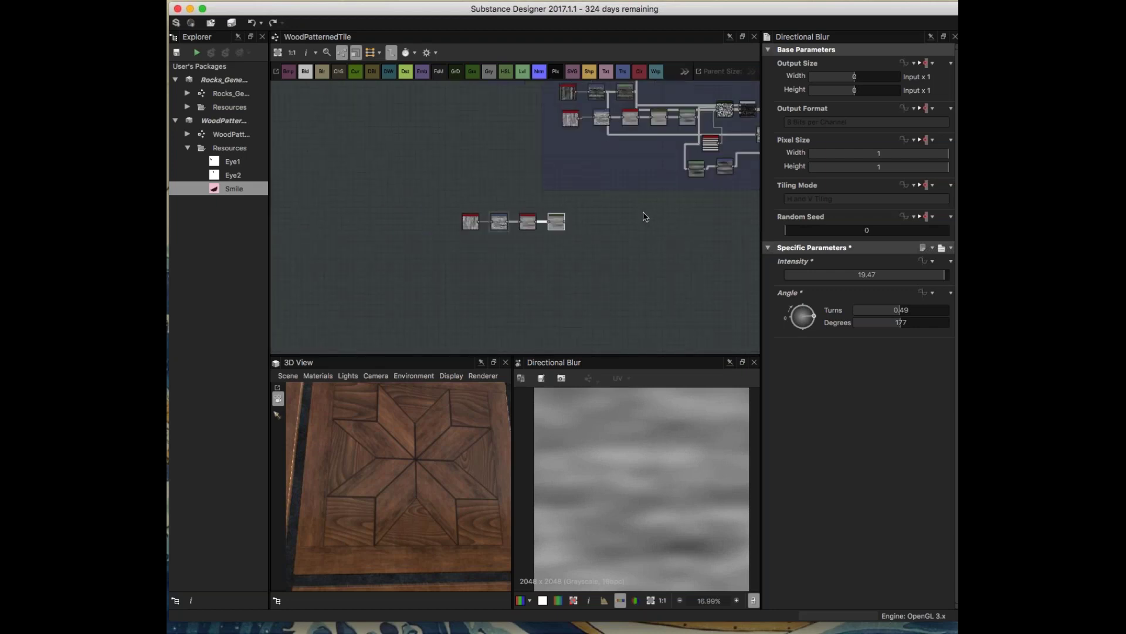
{"action": "left_click_drag", "start_coordinate": [397, 225], "coordinate": [461, 236]}
{"action": "scroll", "coordinate": [610, 456], "scroll_direction": "down", "scroll_amount": 1}
{"action": "scroll", "coordinate": [675, 509], "scroll_direction": "down", "scroll_amount": 1}
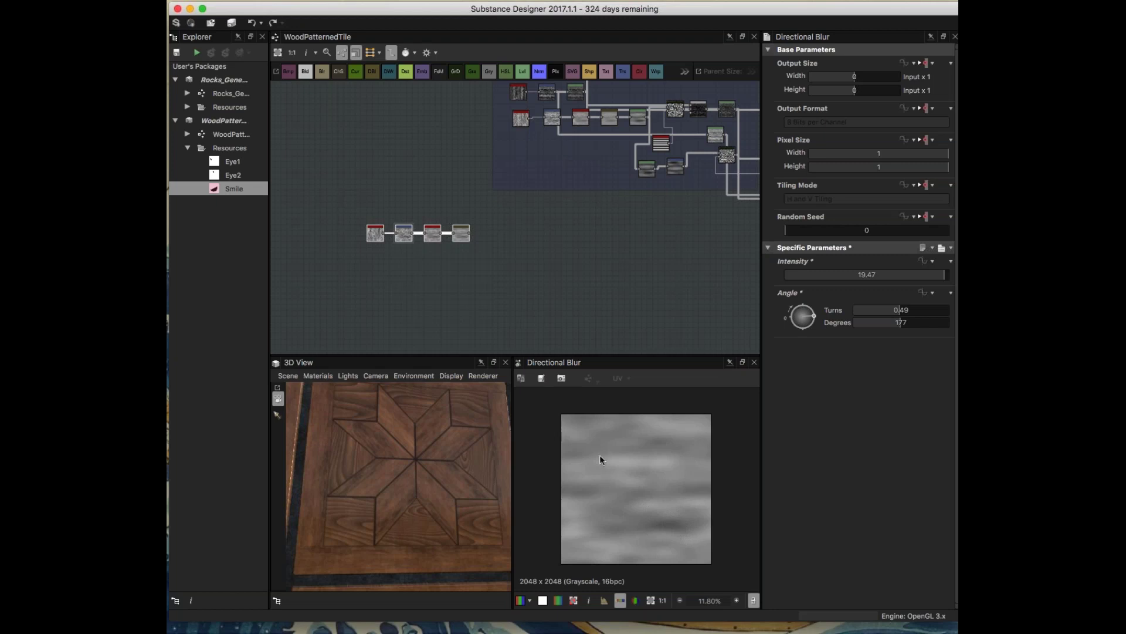
{"action": "left_click", "coordinate": [463, 234]}
{"action": "key", "text": "space"}
{"action": "type", "text": "le"}
{"action": "left_click", "coordinate": [474, 241]}
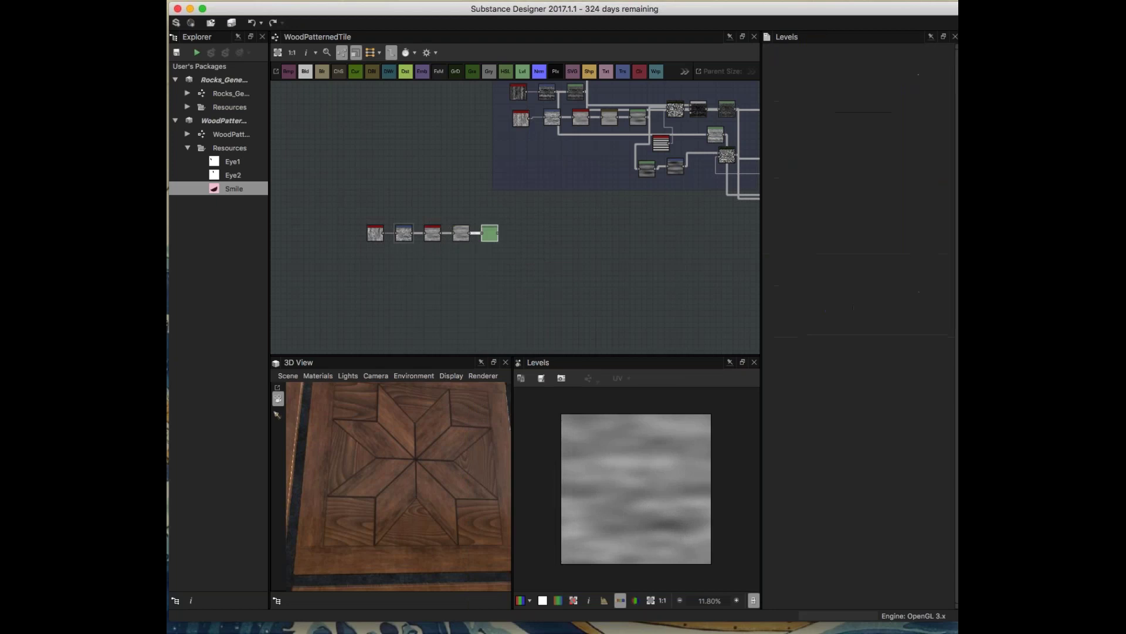
{"action": "left_click", "coordinate": [600, 244]}
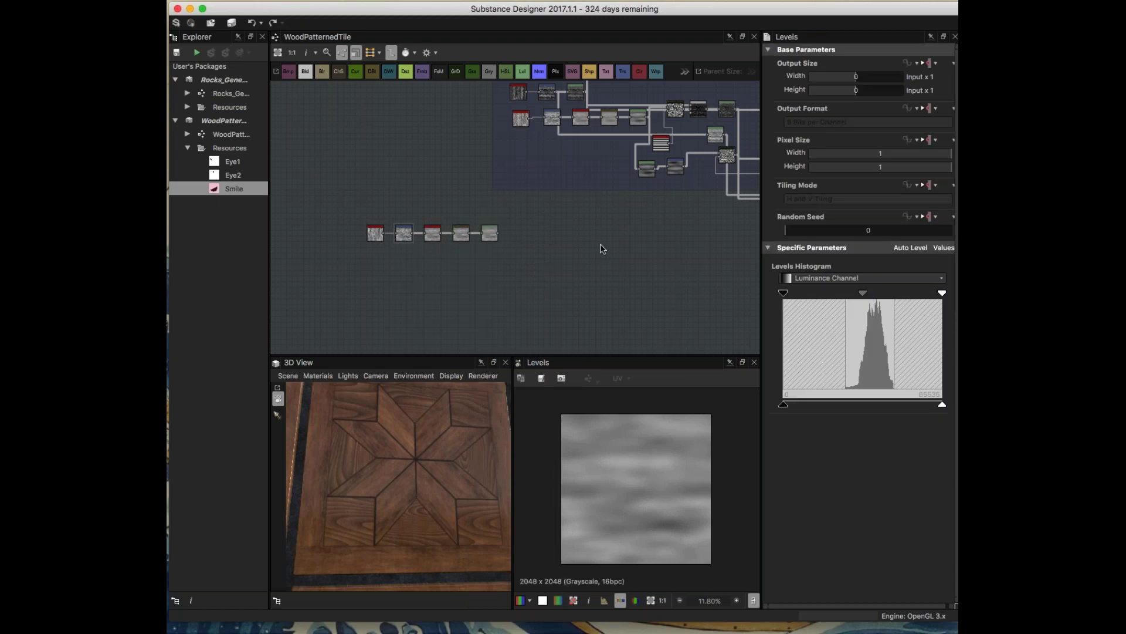
{"action": "scroll", "coordinate": [531, 246], "scroll_direction": "up", "scroll_amount": 4}
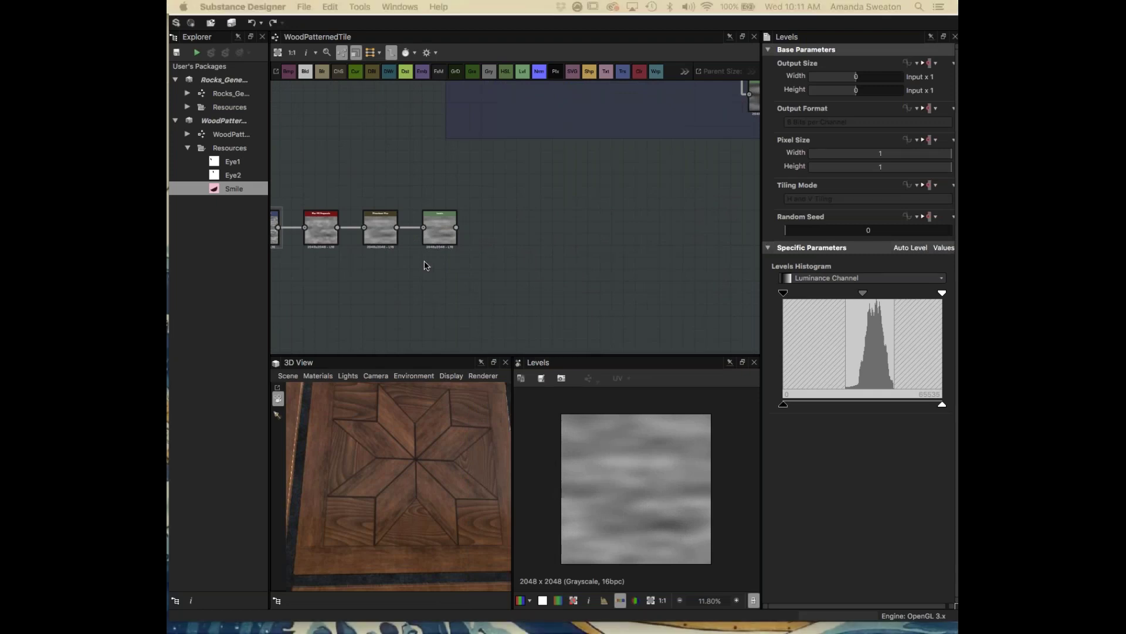
- Add a Gradient (Dynamic) node with the Levels output feeding its grayscale input
{"action": "left_click", "coordinate": [439, 235]}
{"action": "key", "text": "space"}
{"action": "type", "text": "gra"}
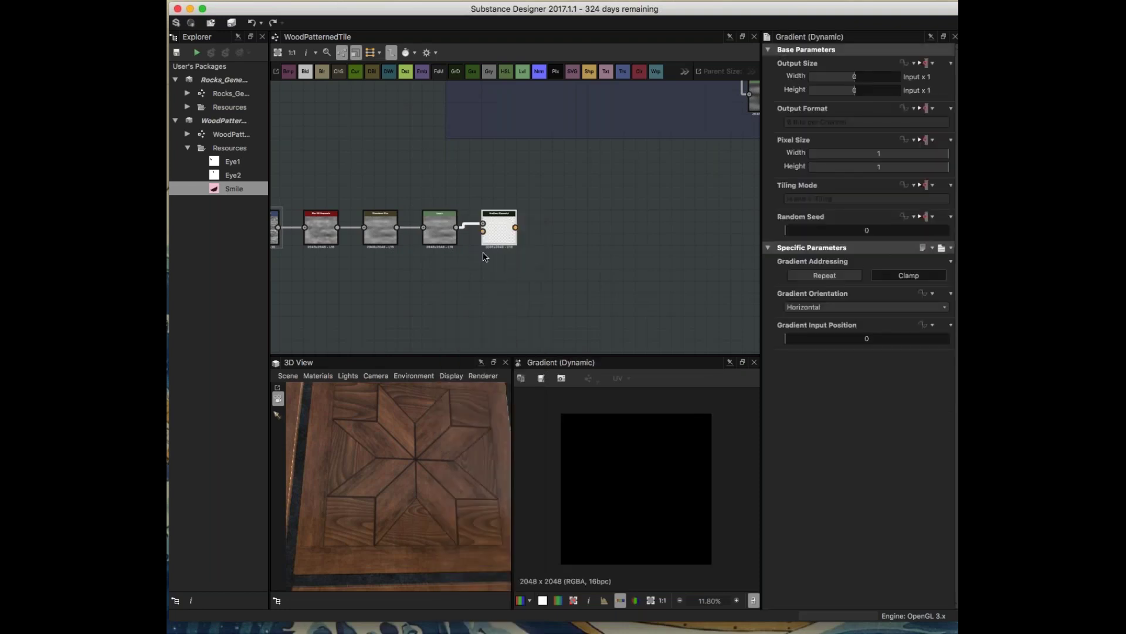
{"action": "scroll", "coordinate": [473, 237], "scroll_direction": "up", "scroll_amount": 5}
{"action": "scroll", "coordinate": [540, 235], "scroll_direction": "up", "scroll_amount": 2}
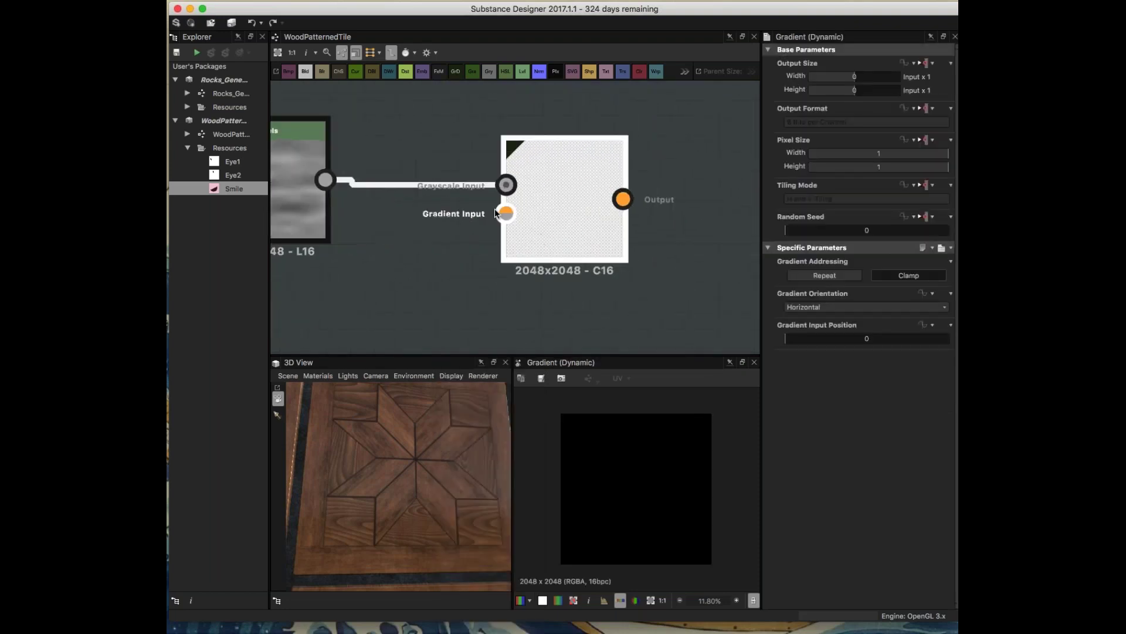
- Add a Gradient Linear 1 node and connect it to the gradient input of Gradient (Dynamic)
{"action": "scroll", "coordinate": [504, 215], "scroll_direction": "down", "scroll_amount": 4}
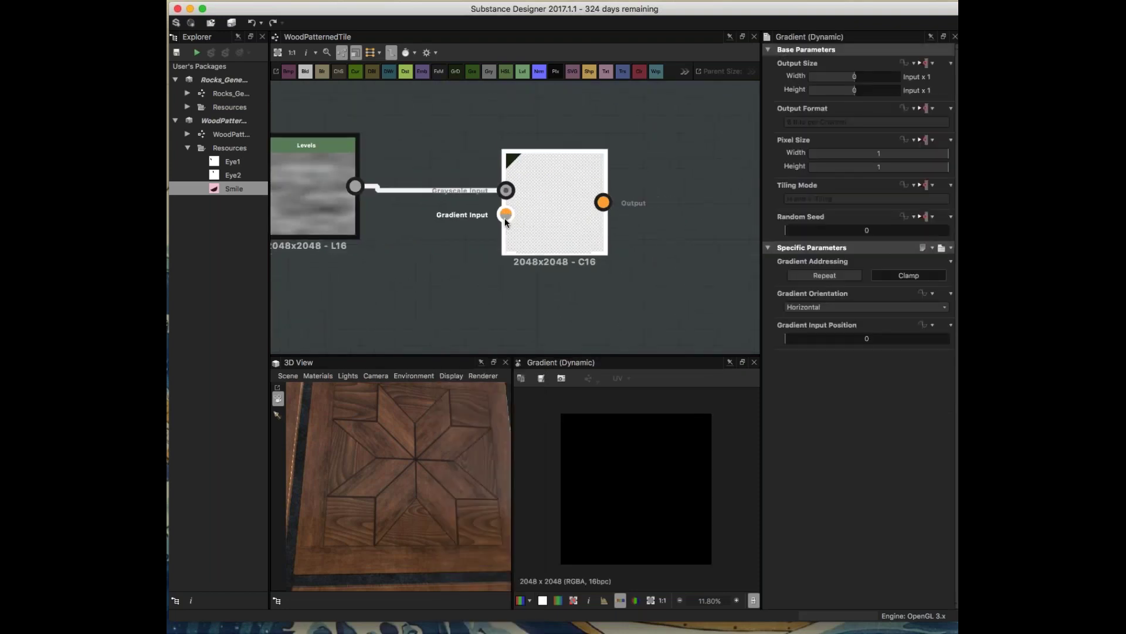
{"action": "key", "text": "space"}
{"action": "type", "text": "grad"}
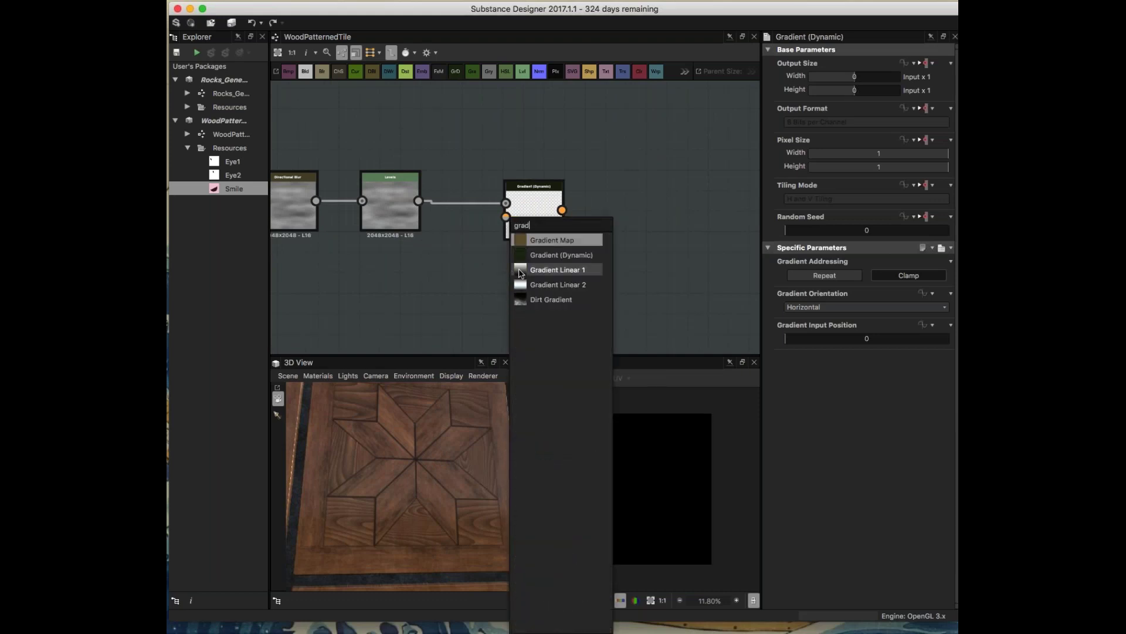
{"action": "left_click", "coordinate": [512, 269]}
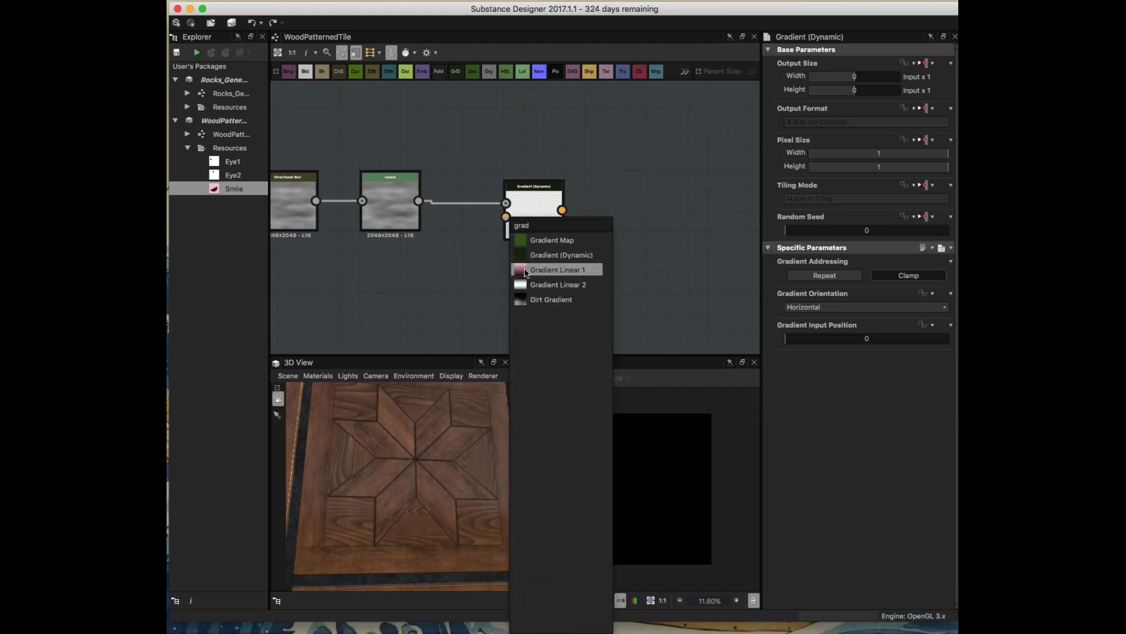
{"action": "left_click_drag", "start_coordinate": [419, 303], "coordinate": [506, 216]}
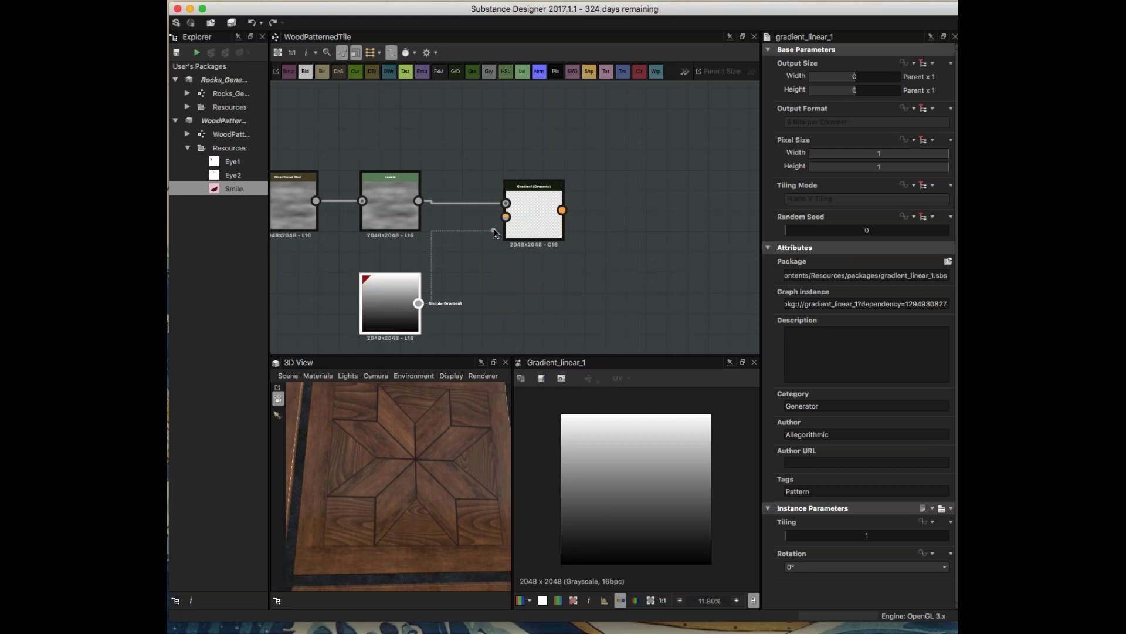
- Examine the Gradient (Dynamic) output and settings, and check the Wood Fibers 2 and Transformation 2D nodes upstream
{"action": "left_click", "coordinate": [530, 221]}
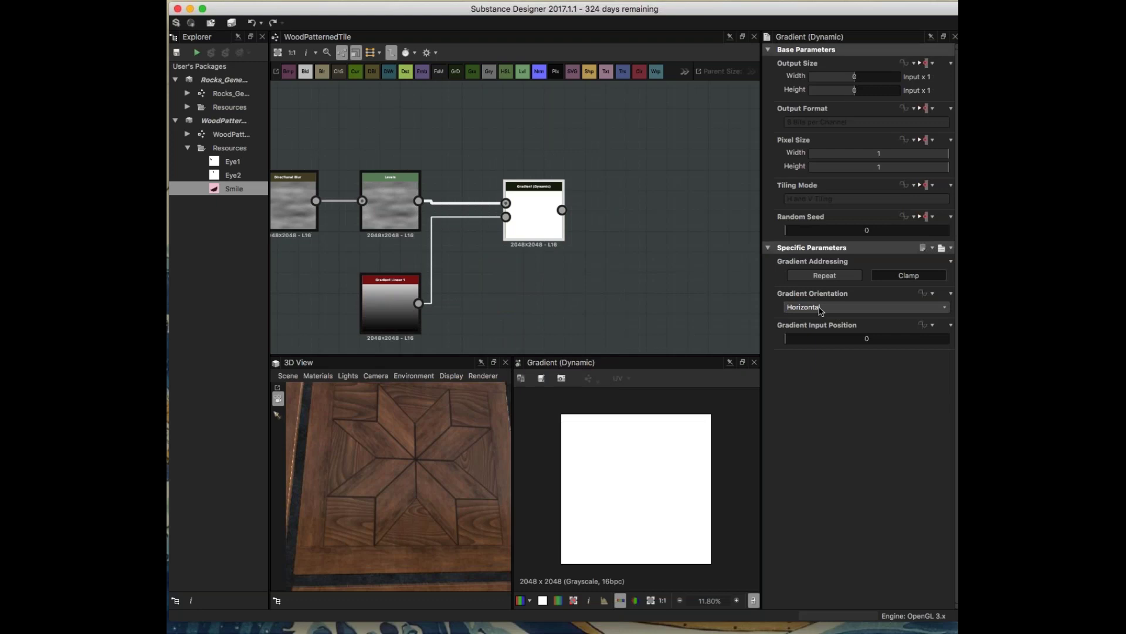
{"action": "scroll", "coordinate": [616, 292], "scroll_direction": "down", "scroll_amount": 2}
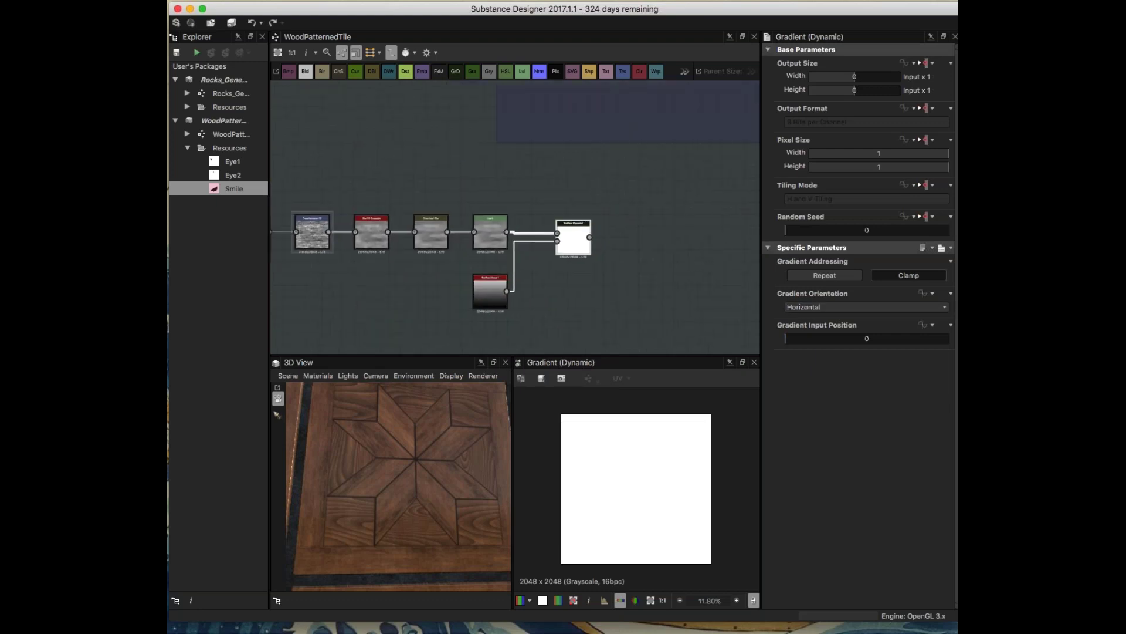
{"action": "middle_click_drag", "start_coordinate": [290, 241], "coordinate": [392, 241]}
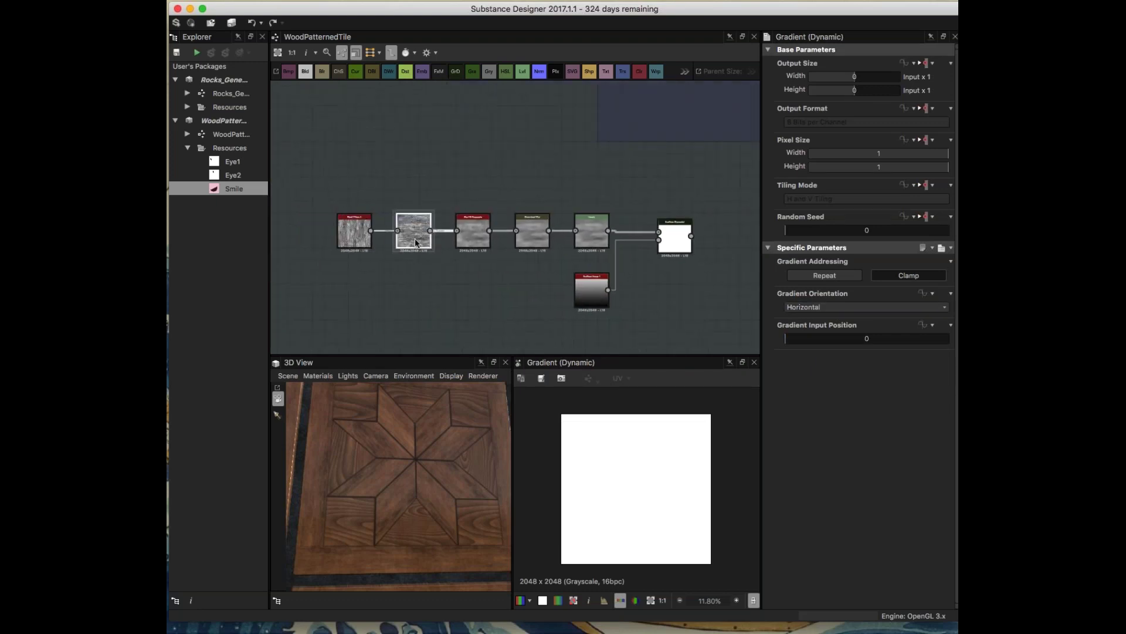
{"action": "left_click", "coordinate": [415, 243]}
{"action": "left_click", "coordinate": [364, 240]}
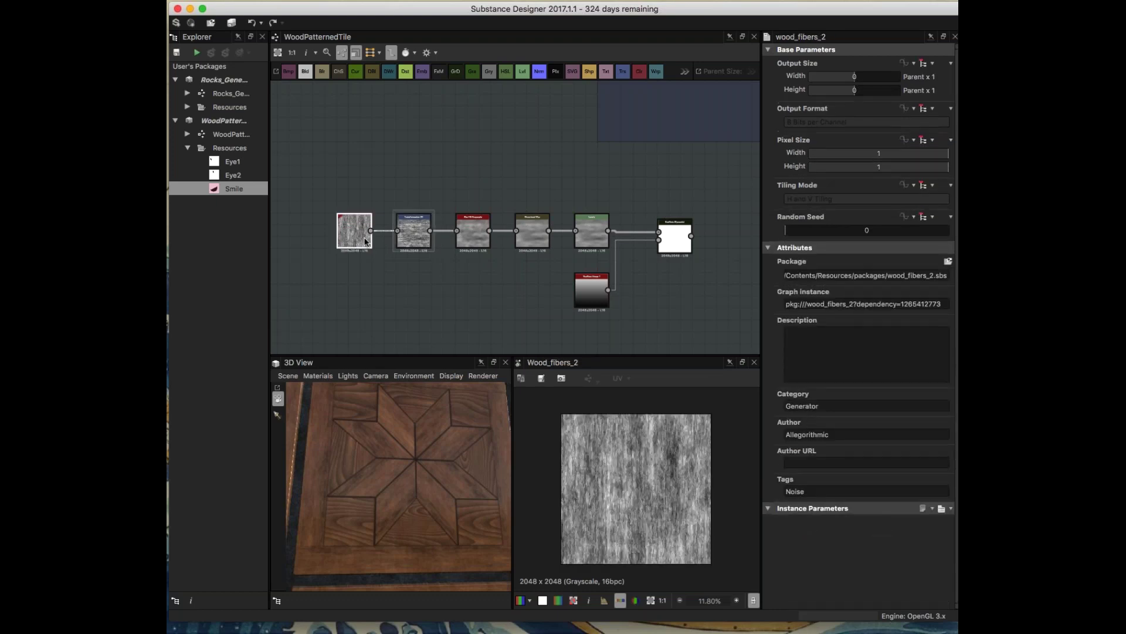
{"action": "left_click", "coordinate": [676, 236]}
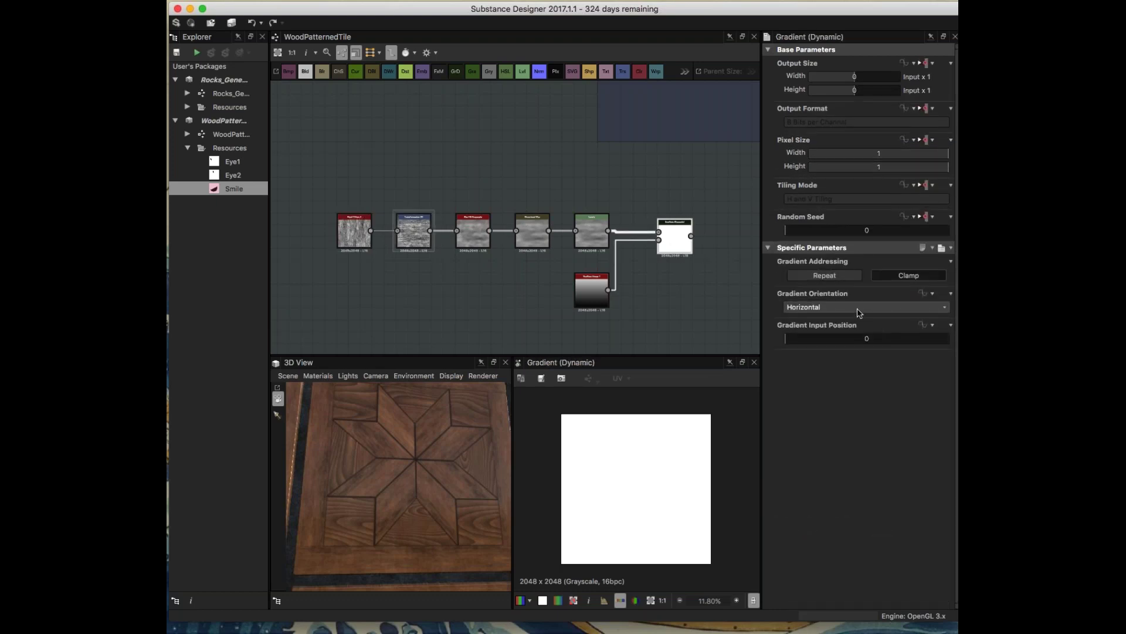
- Set the Gradient Orientation of the Gradient (Dynamic) node to Vertical
{"action": "left_click", "coordinate": [406, 231]}
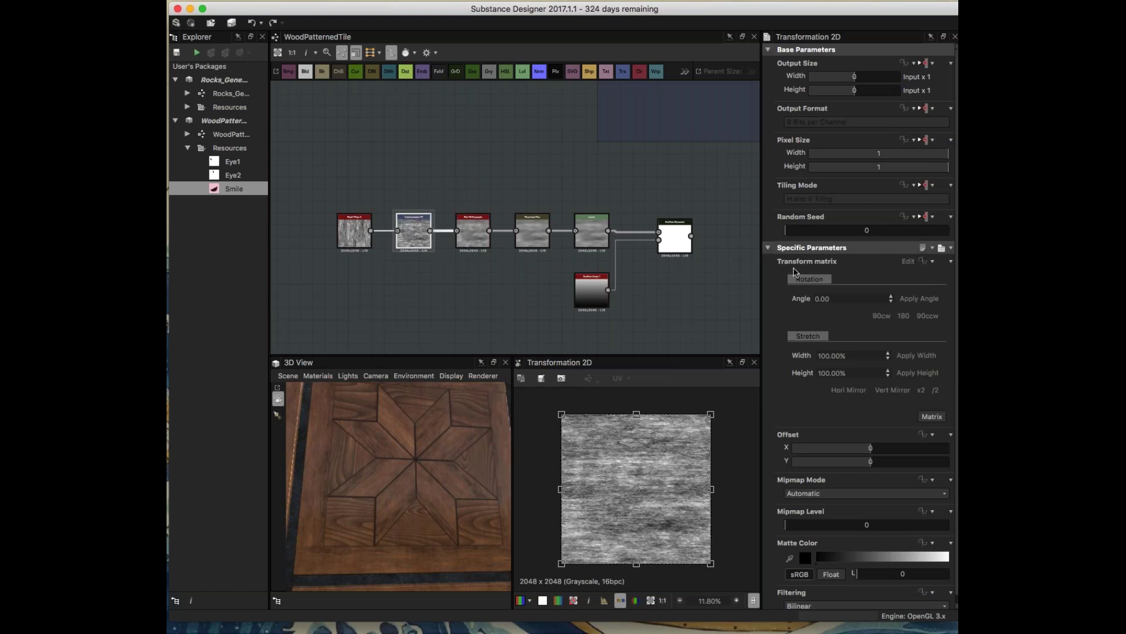
{"action": "left_click", "coordinate": [672, 248]}
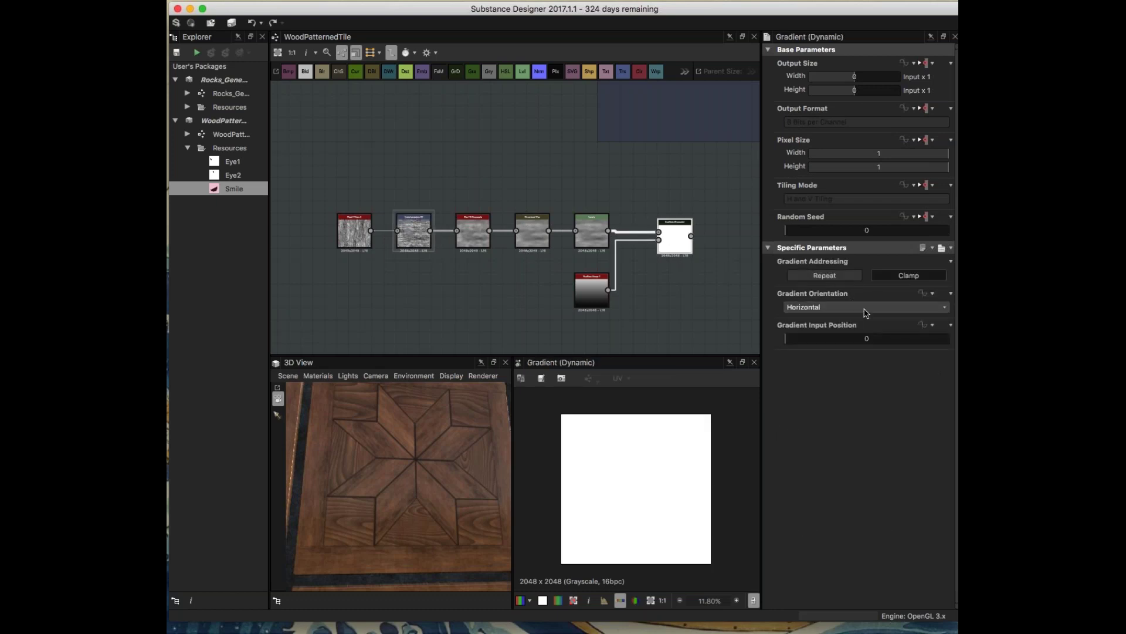
{"action": "left_click", "coordinate": [863, 313]}
{"action": "left_click", "coordinate": [862, 321]}
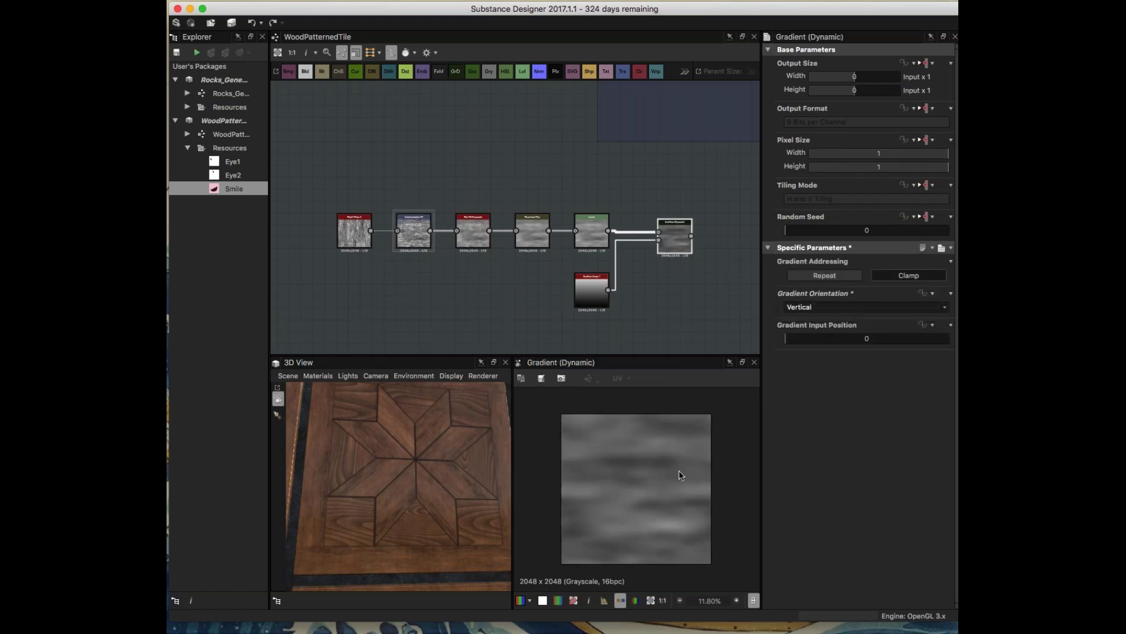
- Set the Tiling of the Gradient Linear 1 node to 39
{"action": "left_click", "coordinate": [596, 304]}
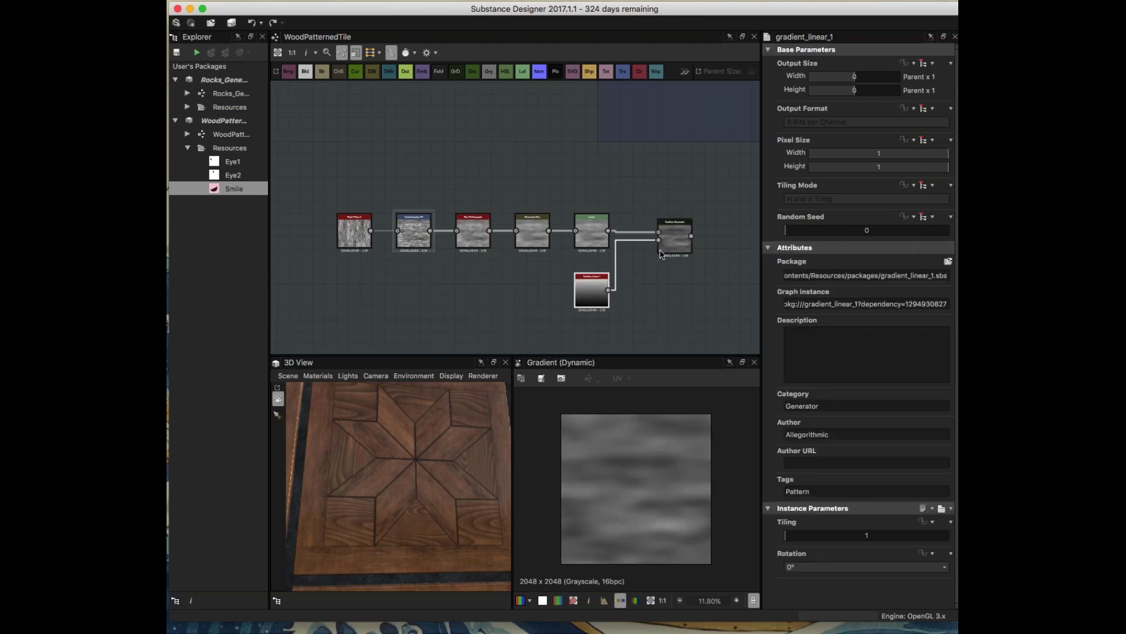
{"action": "left_click", "coordinate": [672, 250]}
{"action": "left_click", "coordinate": [582, 288]}
{"action": "left_click_drag", "start_coordinate": [789, 538], "coordinate": [956, 554]}
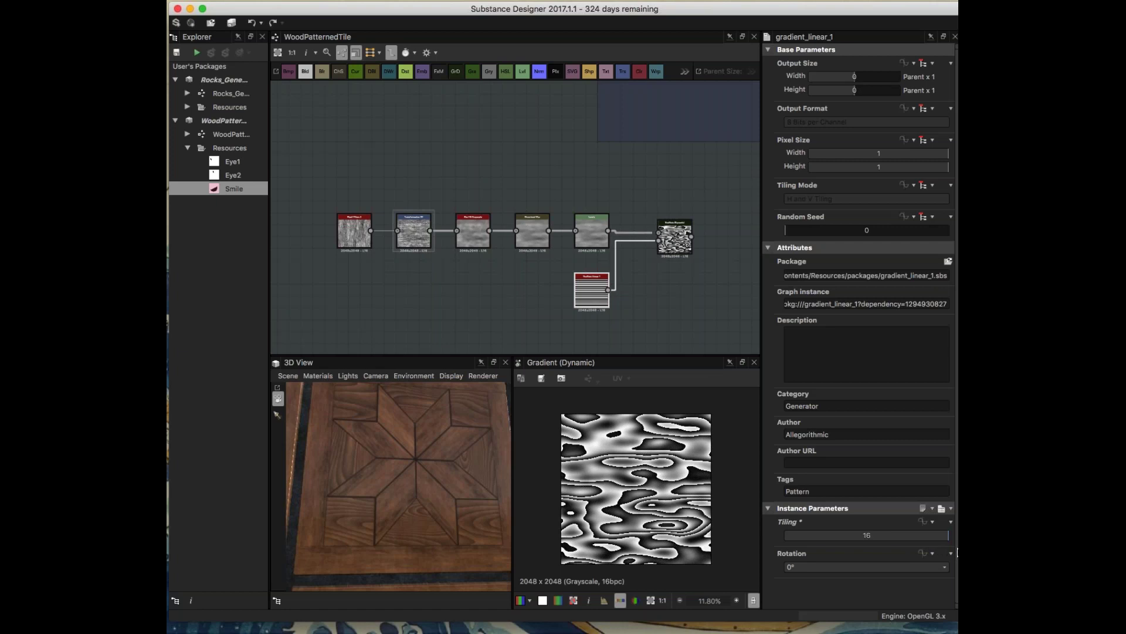
{"action": "double_click", "coordinate": [868, 535]}
{"action": "type", "text": "30"}
{"action": "key", "text": "Return"}
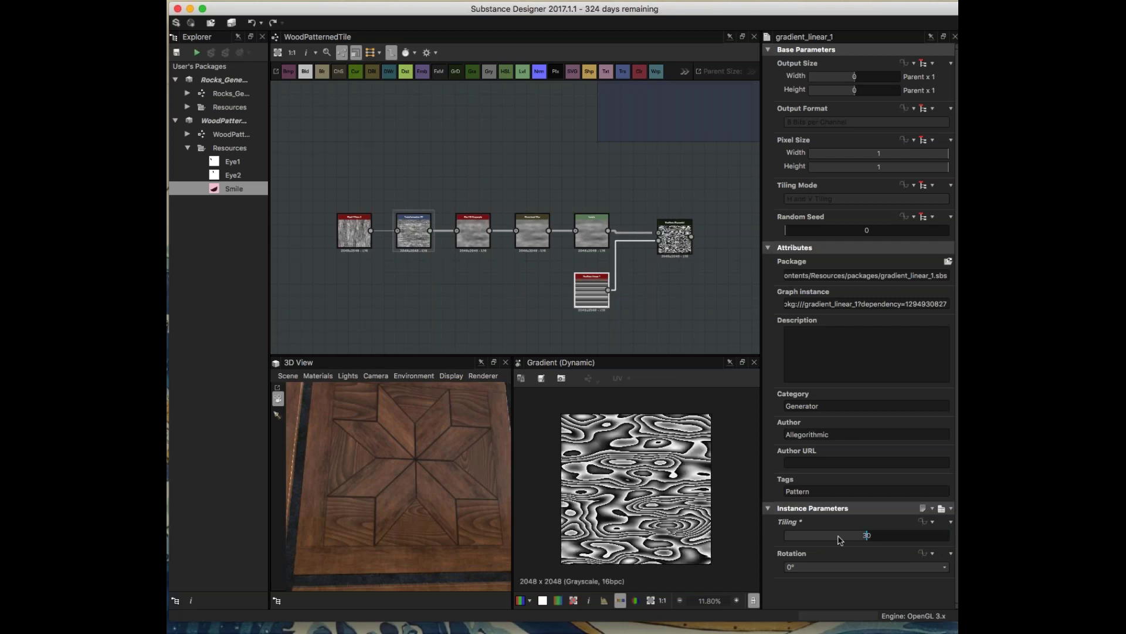
{"action": "left_click_drag", "start_coordinate": [865, 540], "coordinate": [892, 537]}
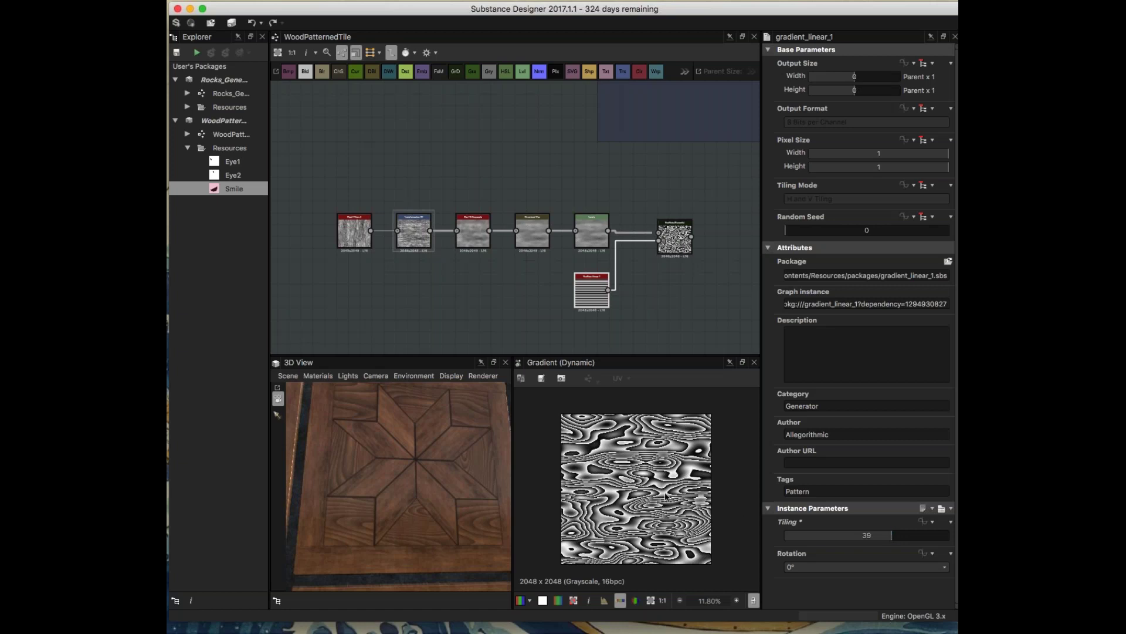
- Add a Blend node in the free space beyond the Gradient (Dynamic) node
{"action": "scroll", "coordinate": [708, 302], "scroll_direction": "down", "scroll_amount": 2}
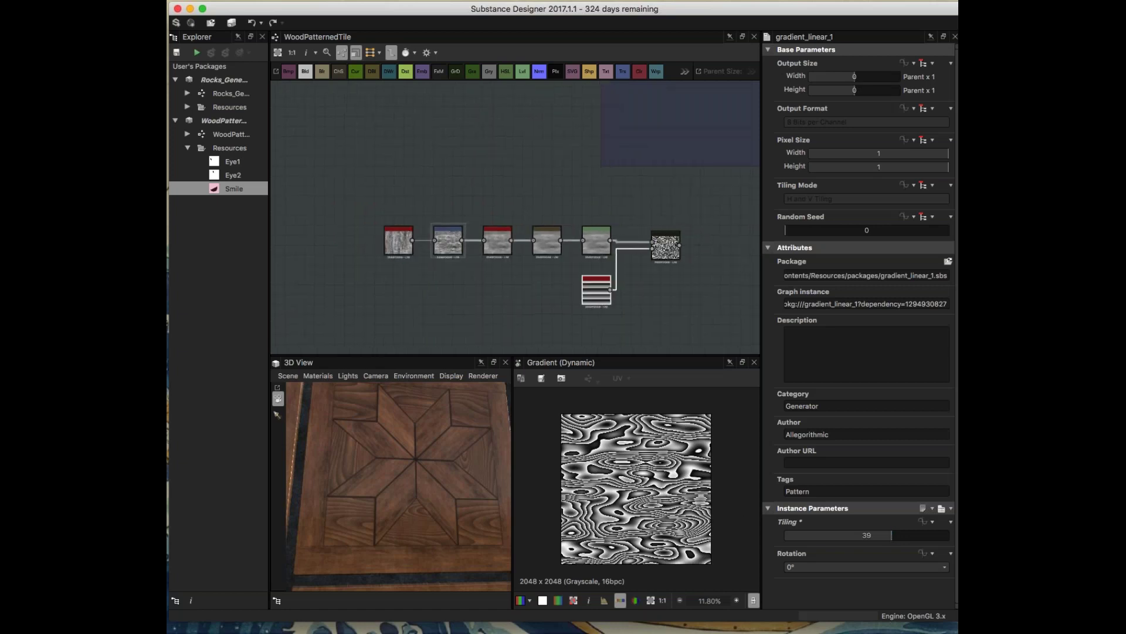
{"action": "scroll", "coordinate": [622, 293], "scroll_direction": "right", "scroll_amount": 3}
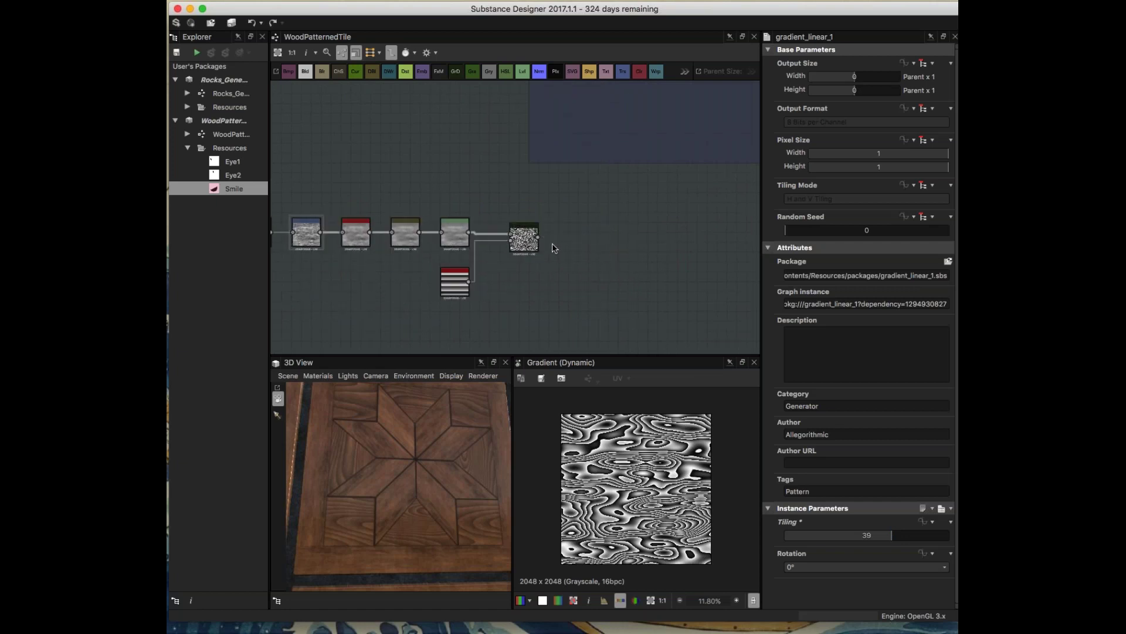
{"action": "scroll", "coordinate": [553, 249], "scroll_direction": "up", "scroll_amount": 2}
{"action": "scroll", "coordinate": [626, 428], "scroll_direction": "up", "scroll_amount": 3}
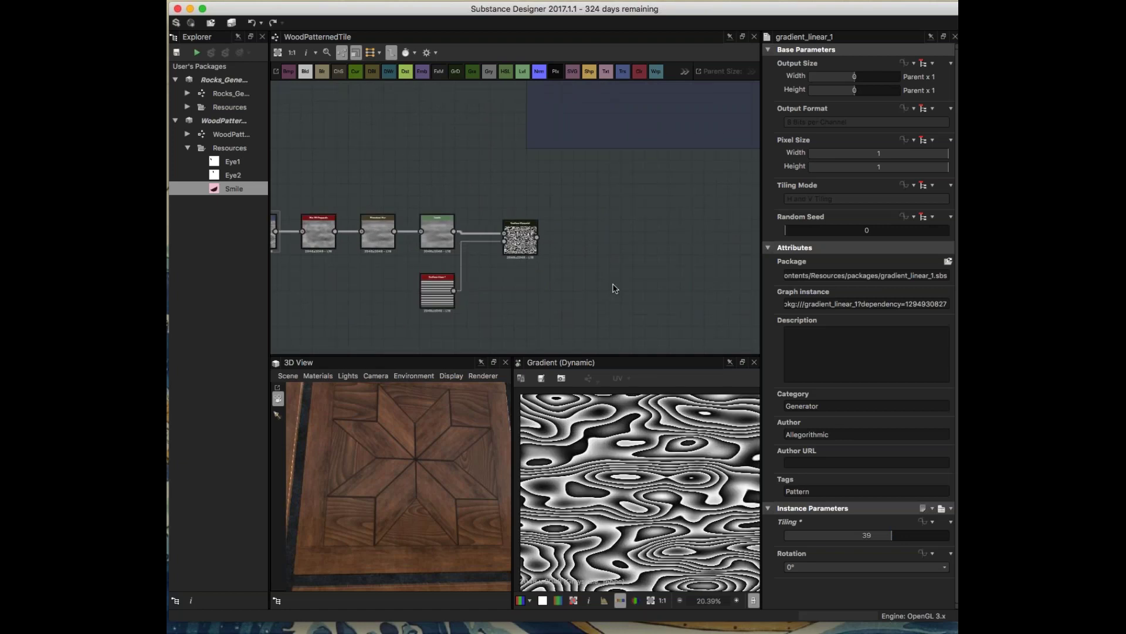
{"action": "key", "text": "space"}
{"action": "type", "text": "ble"}
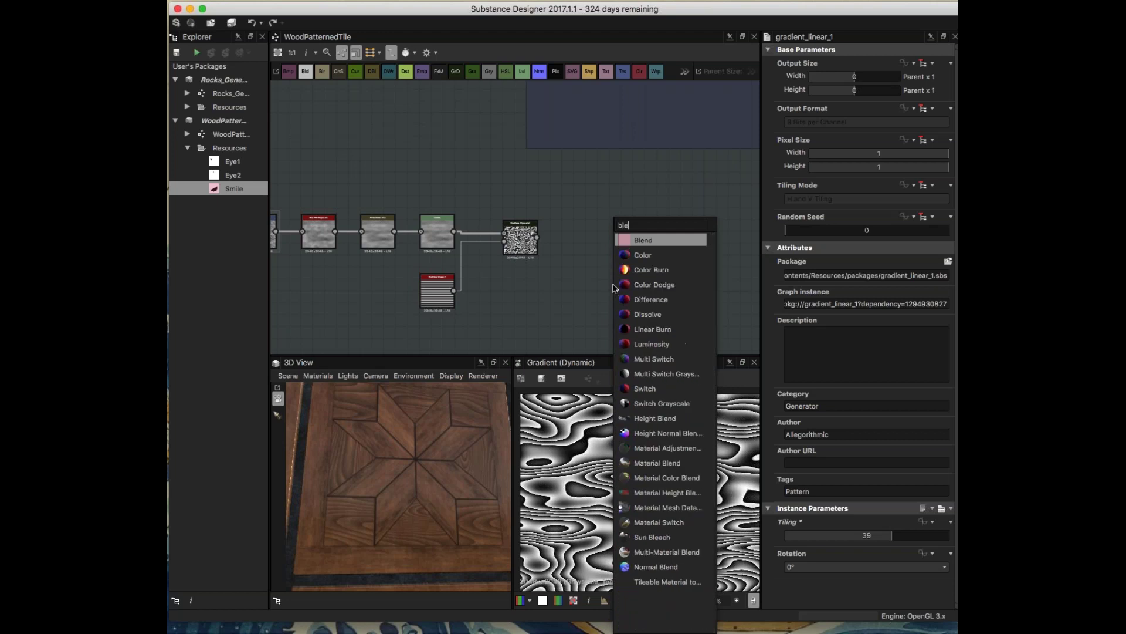
{"action": "left_click", "coordinate": [677, 245]}
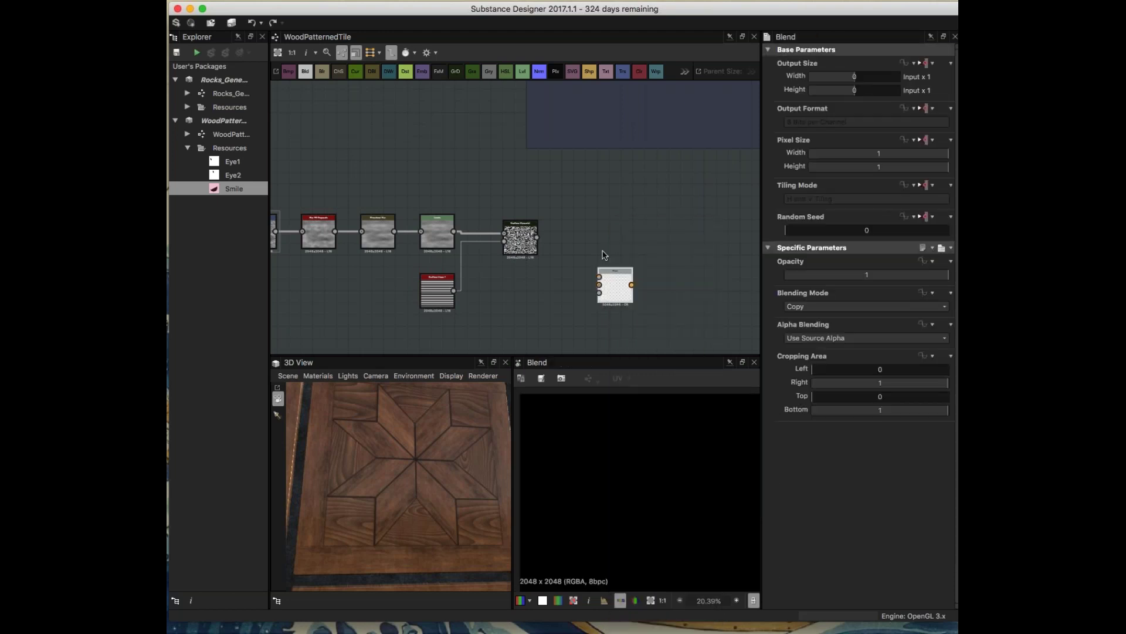
- Add a Levels node fed by the Transformation 2D output and place it above the Gradient (Dynamic) node
{"action": "middle_click_drag", "start_coordinate": [505, 277], "coordinate": [733, 288]}
{"action": "key", "text": "space"}
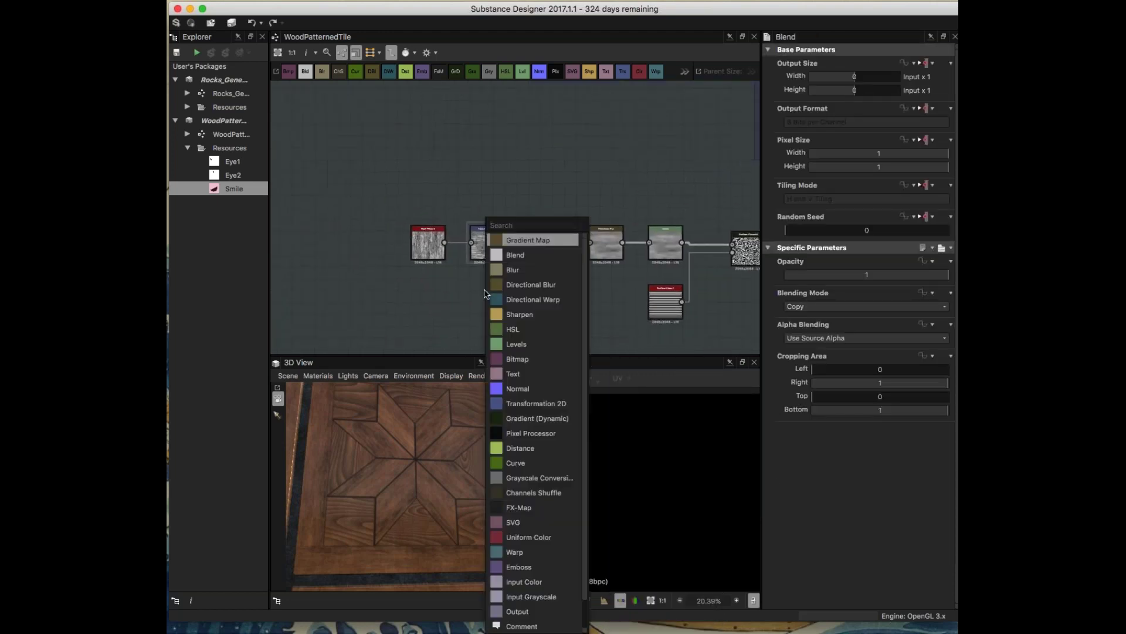
{"action": "type", "text": "le"}
{"action": "left_click", "coordinate": [512, 241]}
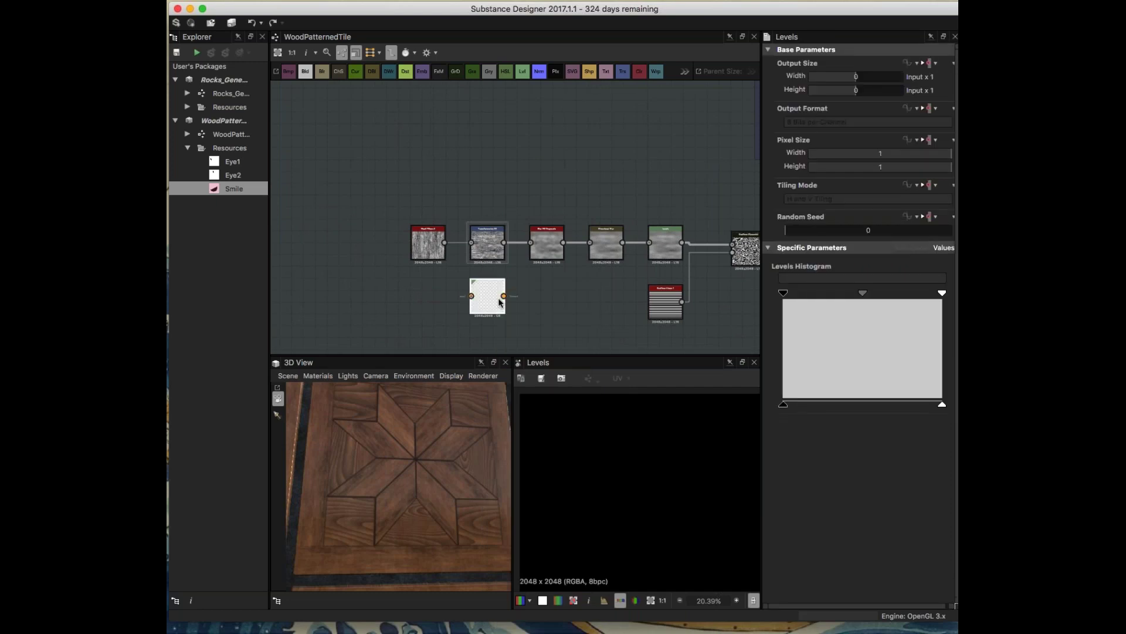
{"action": "left_click_drag", "start_coordinate": [500, 302], "coordinate": [563, 326]}
{"action": "left_click_drag", "start_coordinate": [504, 243], "coordinate": [533, 320]}
{"action": "middle_click_drag", "start_coordinate": [537, 311], "coordinate": [457, 302]}
{"action": "left_click_drag", "start_coordinate": [471, 305], "coordinate": [674, 176]}
{"action": "middle_click_drag", "start_coordinate": [669, 231], "coordinate": [548, 224]}
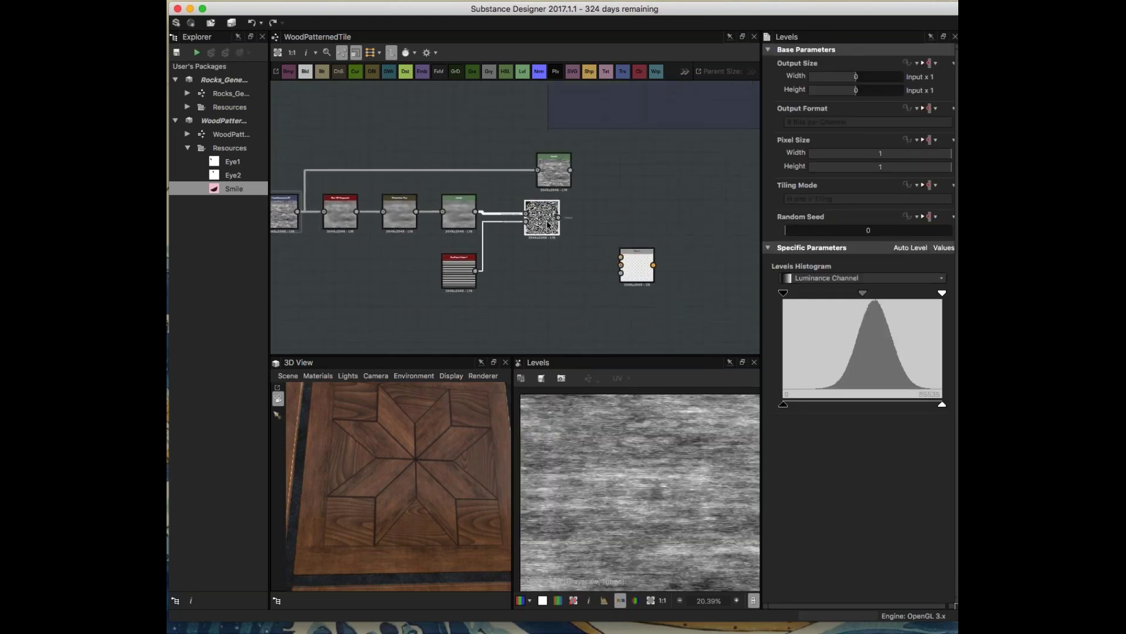
- Add a Levels node after Gradient (Dynamic) and narrow its output range by raising the black level and lowering the white level
{"action": "left_click_drag", "start_coordinate": [547, 225], "coordinate": [566, 251]}
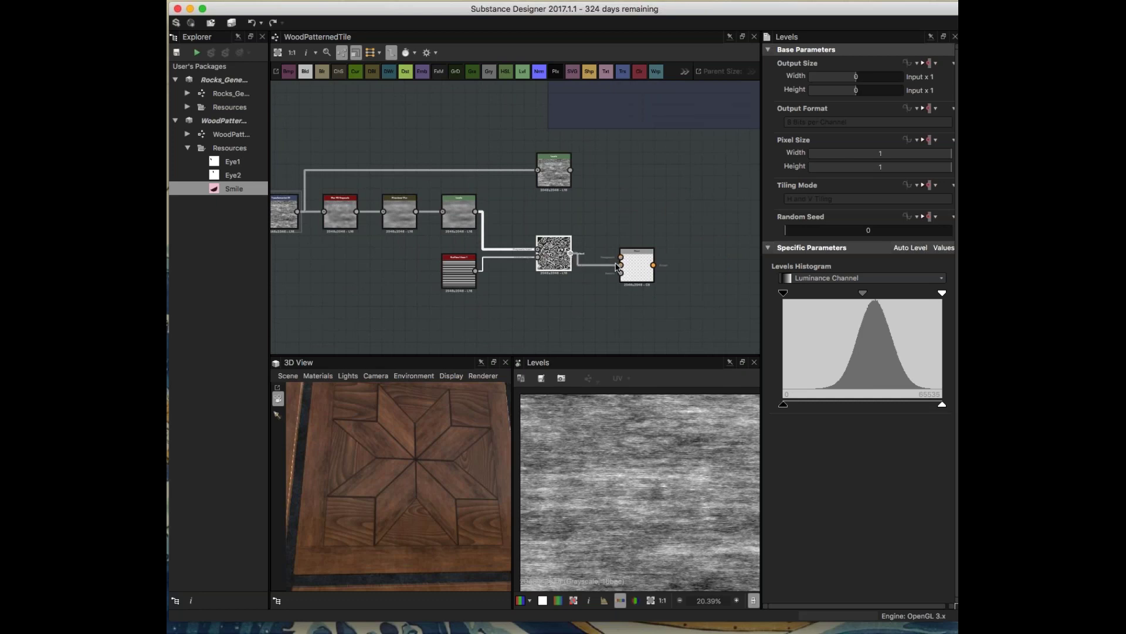
{"action": "left_click", "coordinate": [543, 262]}
{"action": "key", "text": "space"}
{"action": "type", "text": "le"}
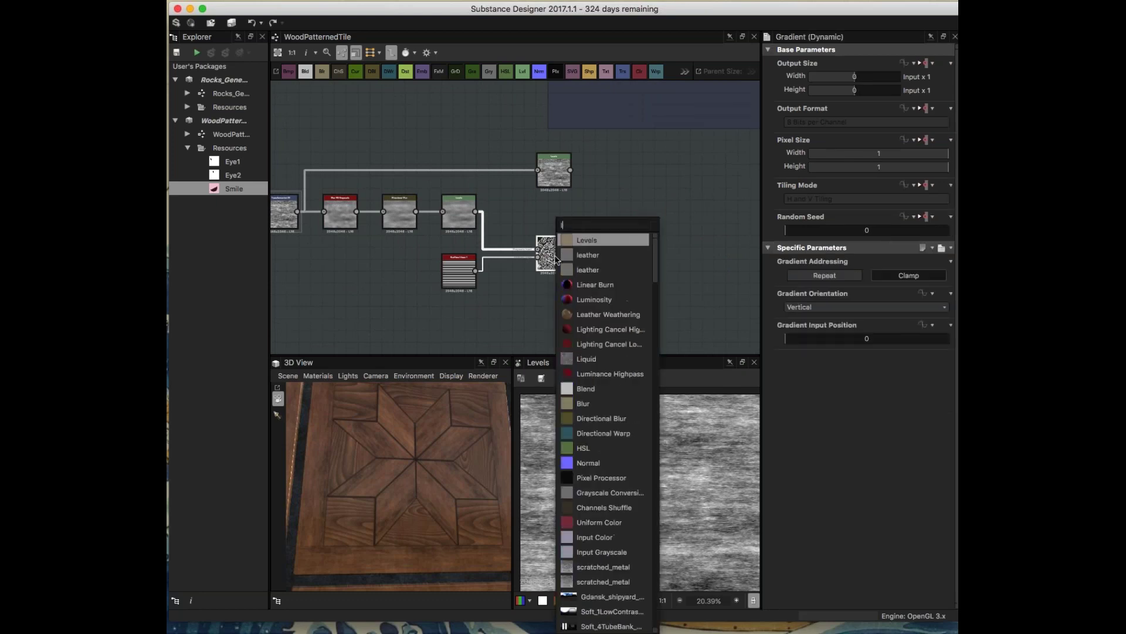
{"action": "left_click", "coordinate": [598, 240]}
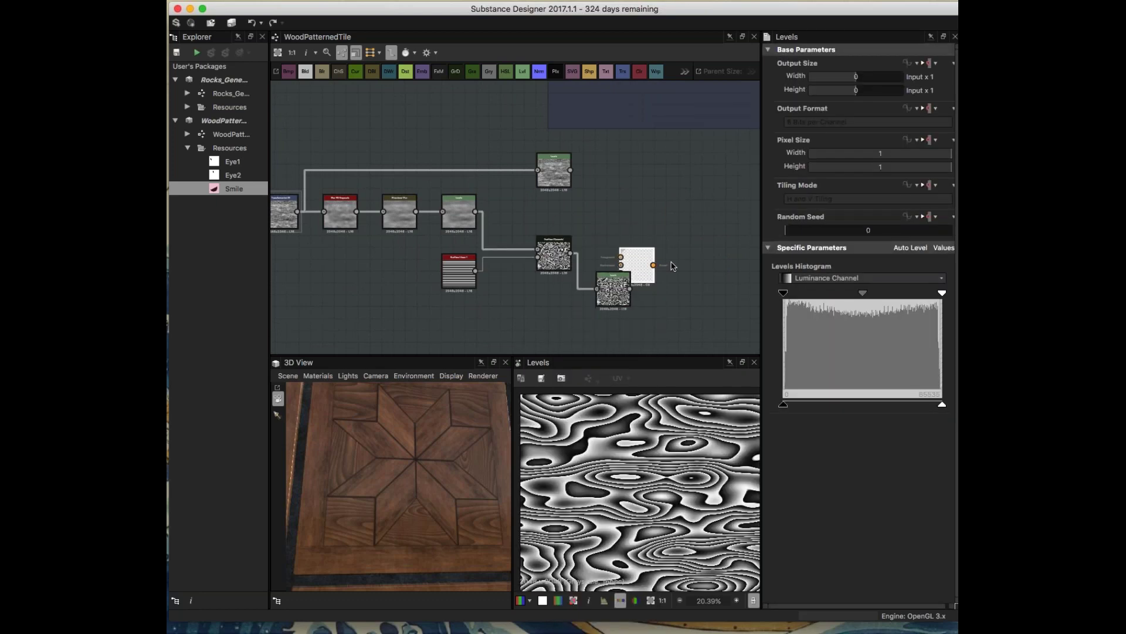
{"action": "left_click_drag", "start_coordinate": [638, 267], "coordinate": [720, 267]}
{"action": "left_click_drag", "start_coordinate": [614, 300], "coordinate": [638, 289]}
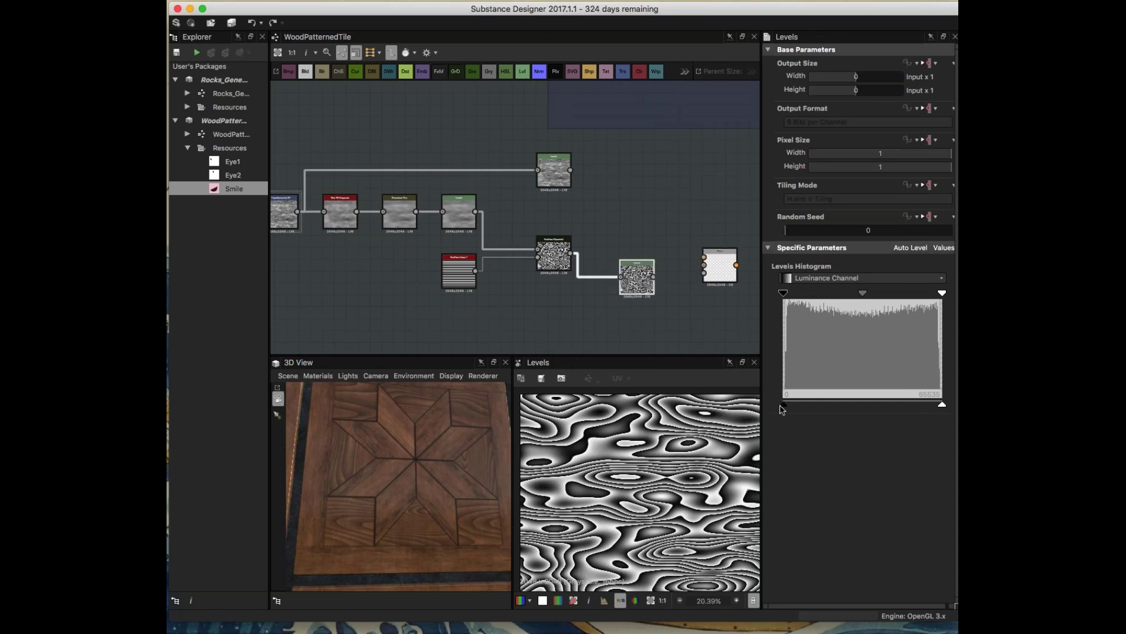
{"action": "left_click_drag", "start_coordinate": [784, 405], "coordinate": [802, 404]}
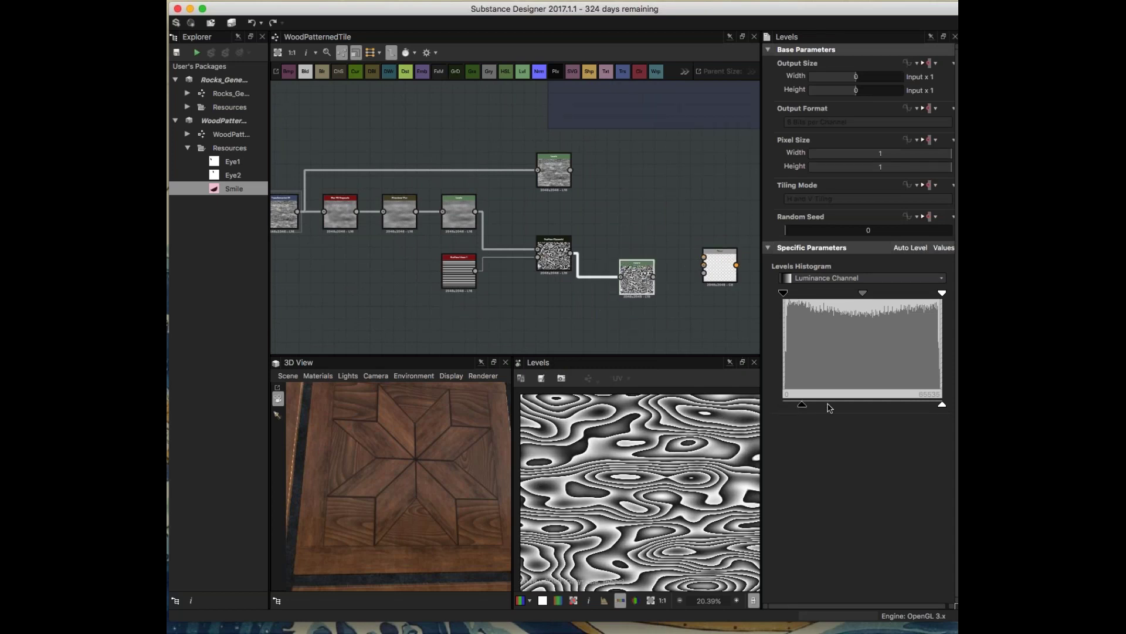
{"action": "left_click_drag", "start_coordinate": [942, 405], "coordinate": [910, 405]}
- Connect the wood fiber Levels to the Blend foreground and the dynamic gradient Levels to its background
{"action": "middle_click_drag", "start_coordinate": [651, 281], "coordinate": [628, 281]}
{"action": "left_click_drag", "start_coordinate": [631, 277], "coordinate": [684, 266]}
{"action": "left_click_drag", "start_coordinate": [547, 178], "coordinate": [681, 256]}
{"action": "left_click", "coordinate": [697, 265]}
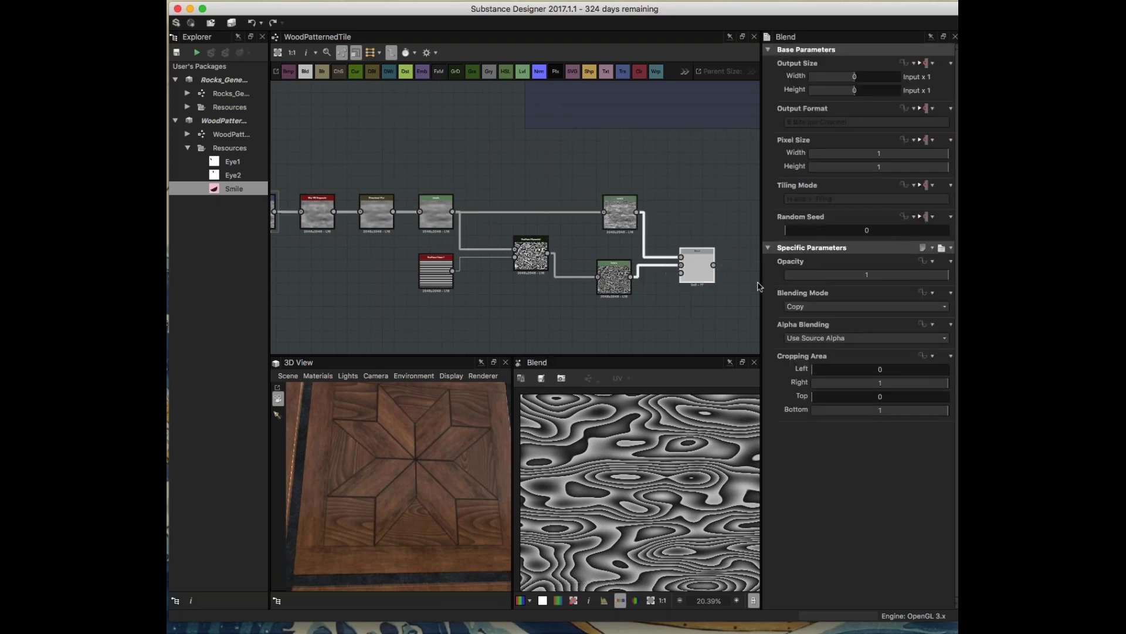
- Set the Blend node to Multiply mode with an opacity of 0.76
{"action": "left_click", "coordinate": [840, 308]}
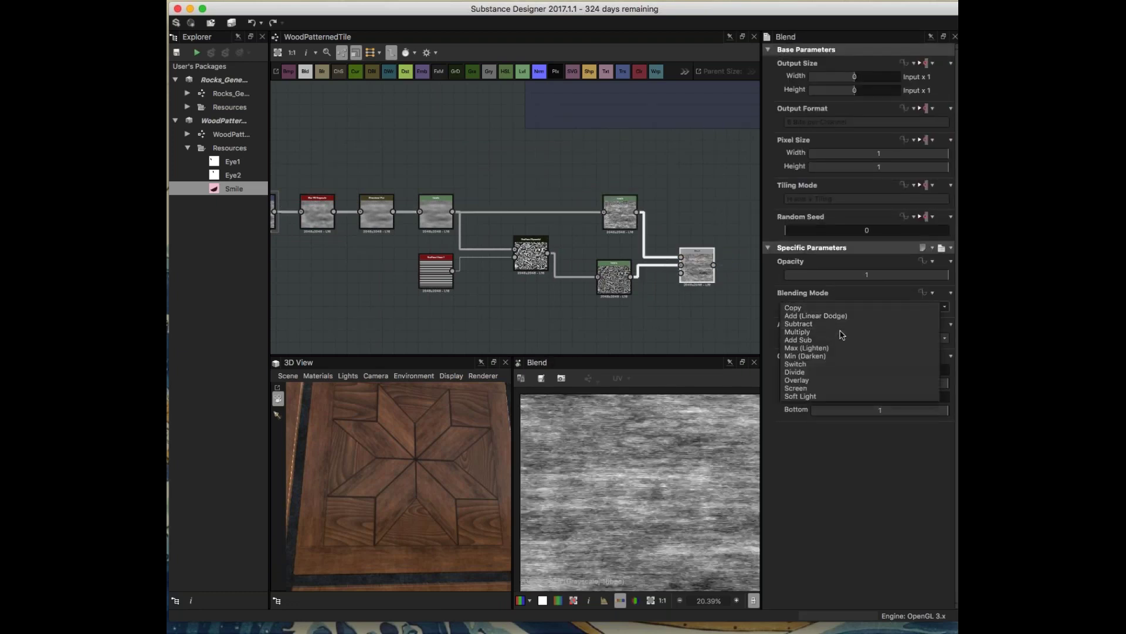
{"action": "left_click", "coordinate": [842, 332]}
{"action": "mouse_move", "coordinate": [933, 276]}
{"action": "left_mouse_down"}
{"action": "mouse_move", "coordinate": [905, 277]}
{"action": "mouse_move", "coordinate": [918, 278]}
{"action": "left_mouse_up"}
{"action": "scroll", "coordinate": [616, 489], "scroll_direction": "up", "scroll_amount": 4}
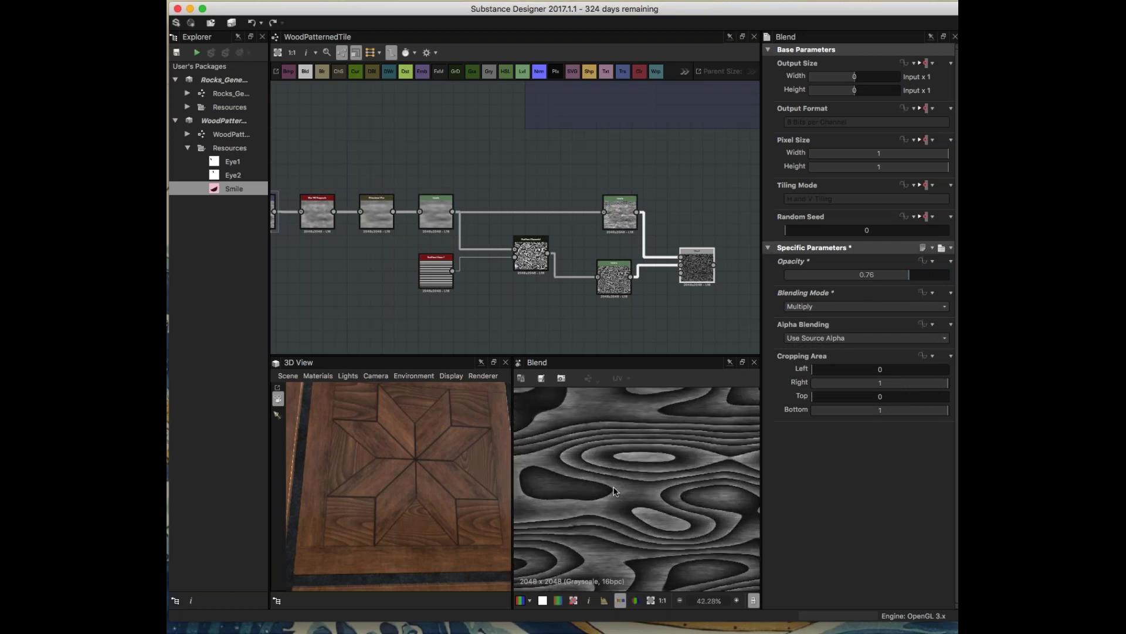
{"action": "middle_click_drag", "start_coordinate": [617, 406], "coordinate": [644, 463]}
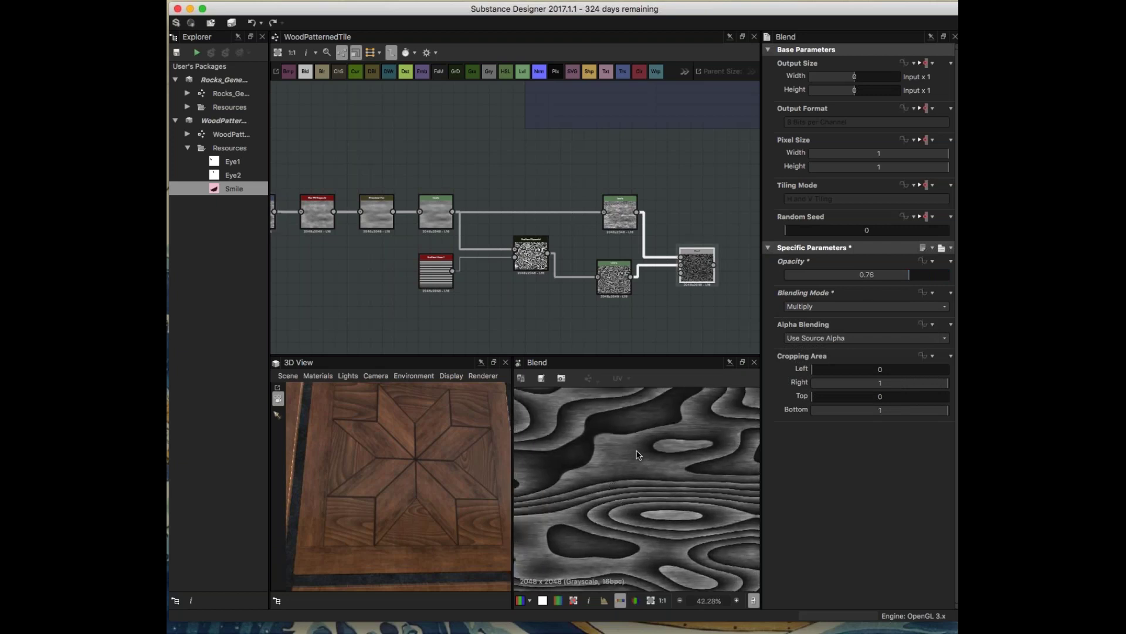
{"action": "scroll", "coordinate": [638, 455], "scroll_direction": "down", "scroll_amount": 5}
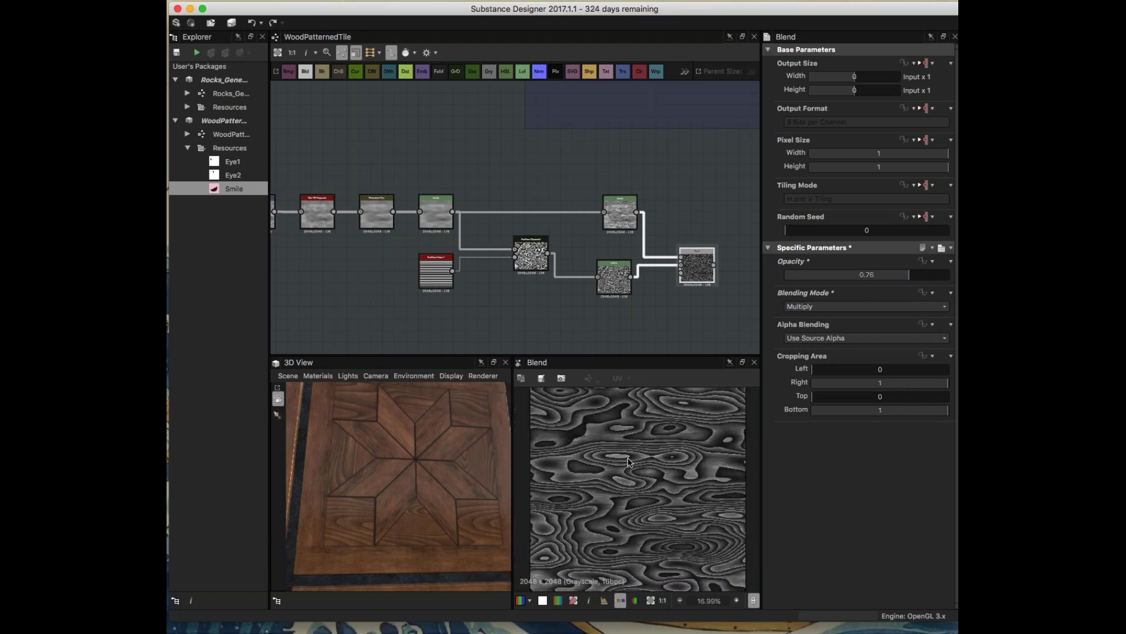
- Review the chain by inspecting the Gradient (Dynamic), Gradient Linear 1, Directional Blur and Blur HQ Grayscale outputs and settings
{"action": "scroll", "coordinate": [572, 282], "scroll_direction": "down", "scroll_amount": 5}
{"action": "left_click_drag", "start_coordinate": [437, 234], "coordinate": [534, 260]}
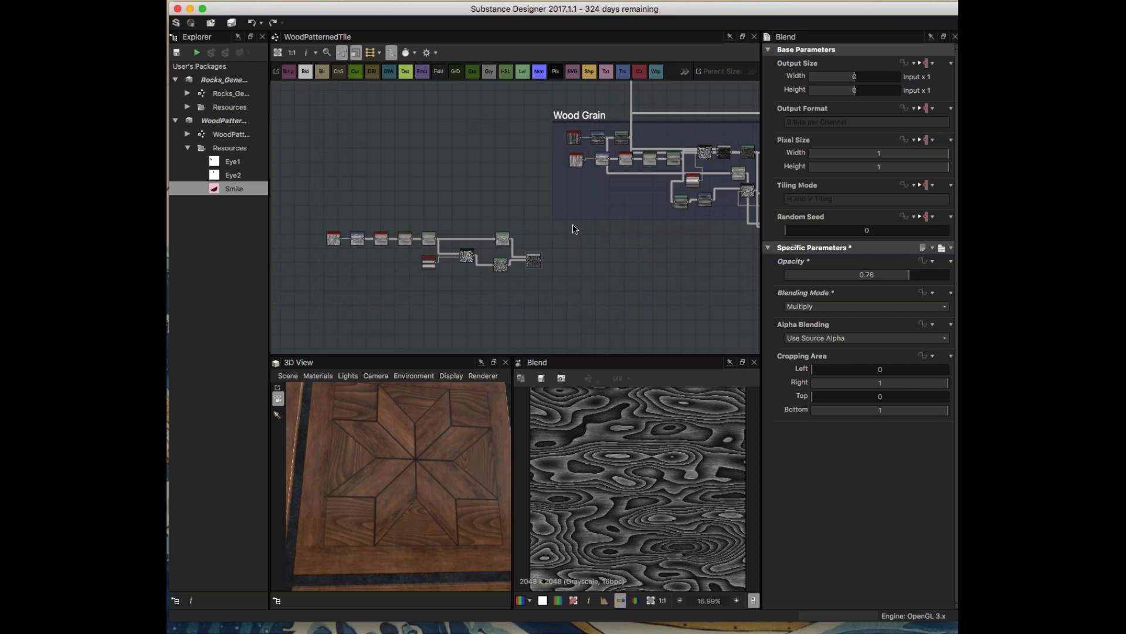
{"action": "scroll", "coordinate": [516, 260], "scroll_direction": "up", "scroll_amount": 4}
{"action": "middle_click_drag", "start_coordinate": [411, 305], "coordinate": [577, 300]}
{"action": "double_click", "coordinate": [560, 244]}
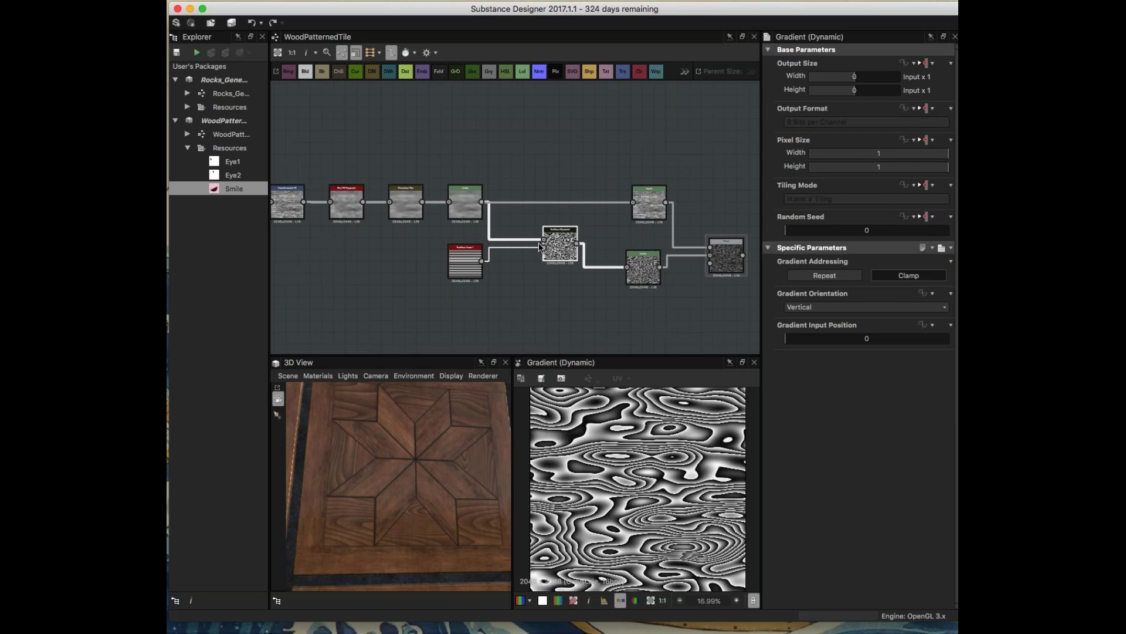
{"action": "scroll", "coordinate": [575, 249], "scroll_direction": "up", "scroll_amount": 3}
{"action": "double_click", "coordinate": [417, 267]}
{"action": "left_click", "coordinate": [553, 243]}
{"action": "left_click", "coordinate": [417, 267]}
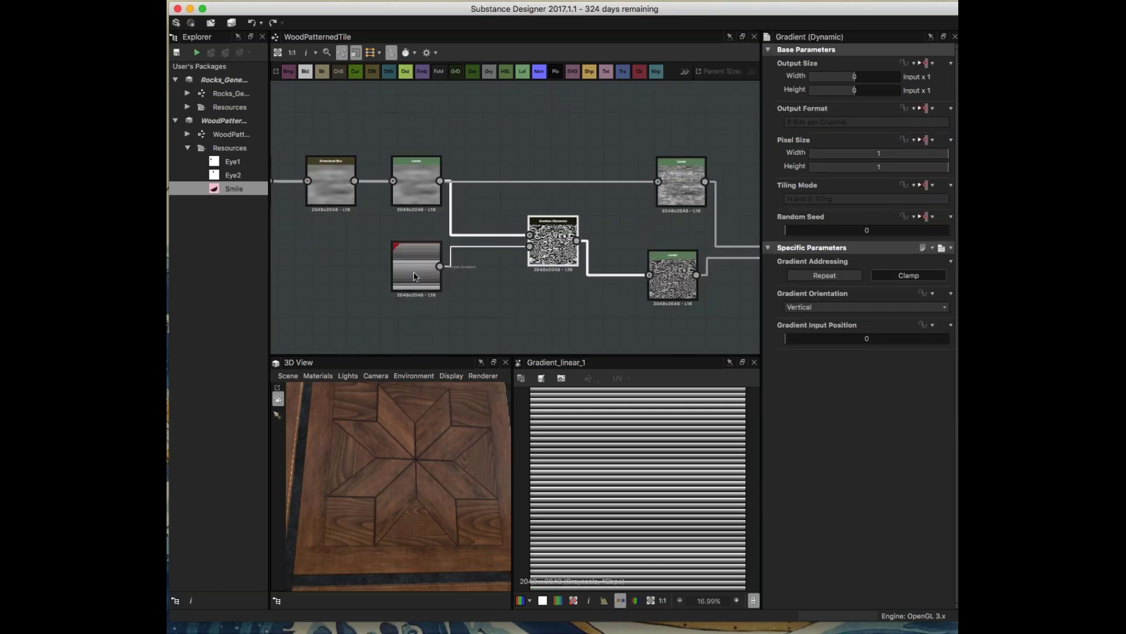
{"action": "double_click", "coordinate": [557, 249]}
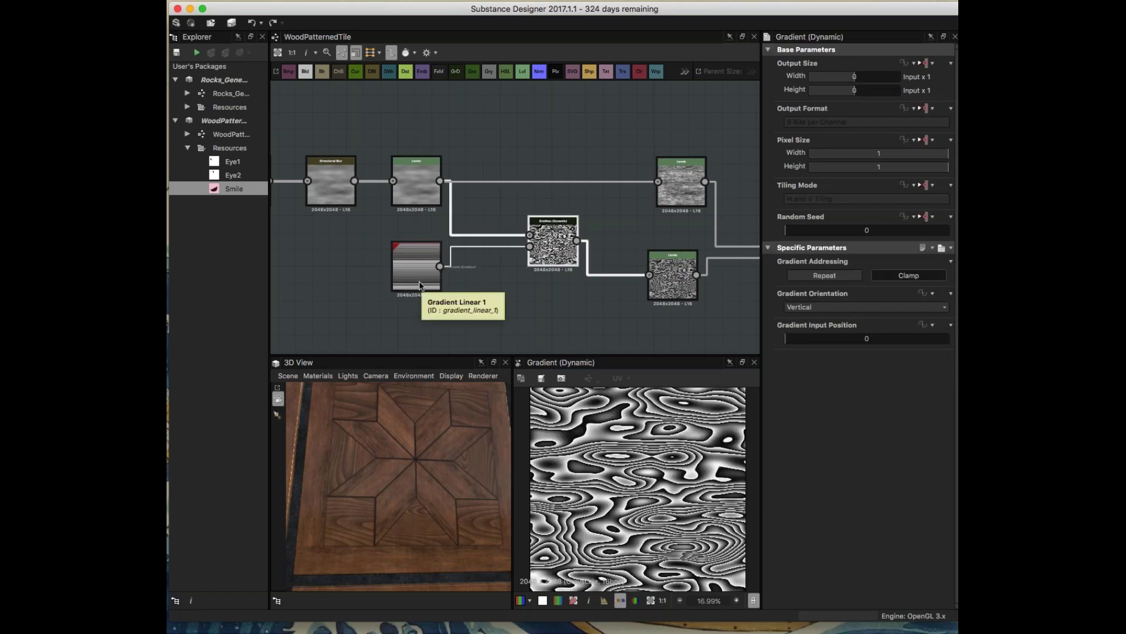
{"action": "left_click", "coordinate": [587, 285]}
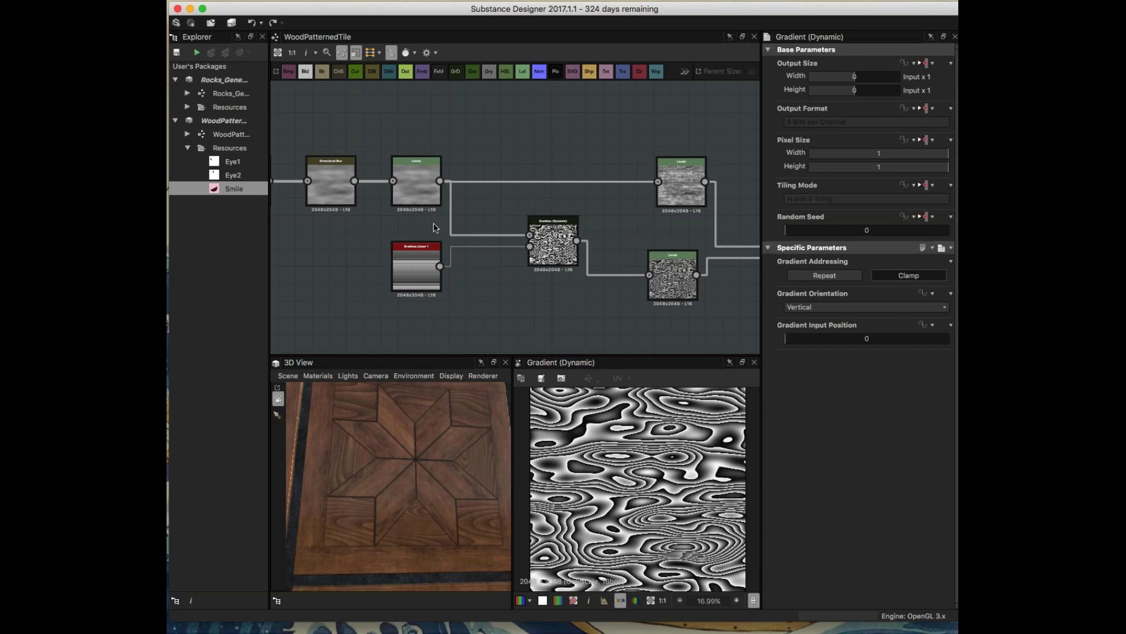
{"action": "scroll", "coordinate": [469, 235], "scroll_direction": "left", "scroll_amount": 3}
{"action": "left_click", "coordinate": [385, 183]}
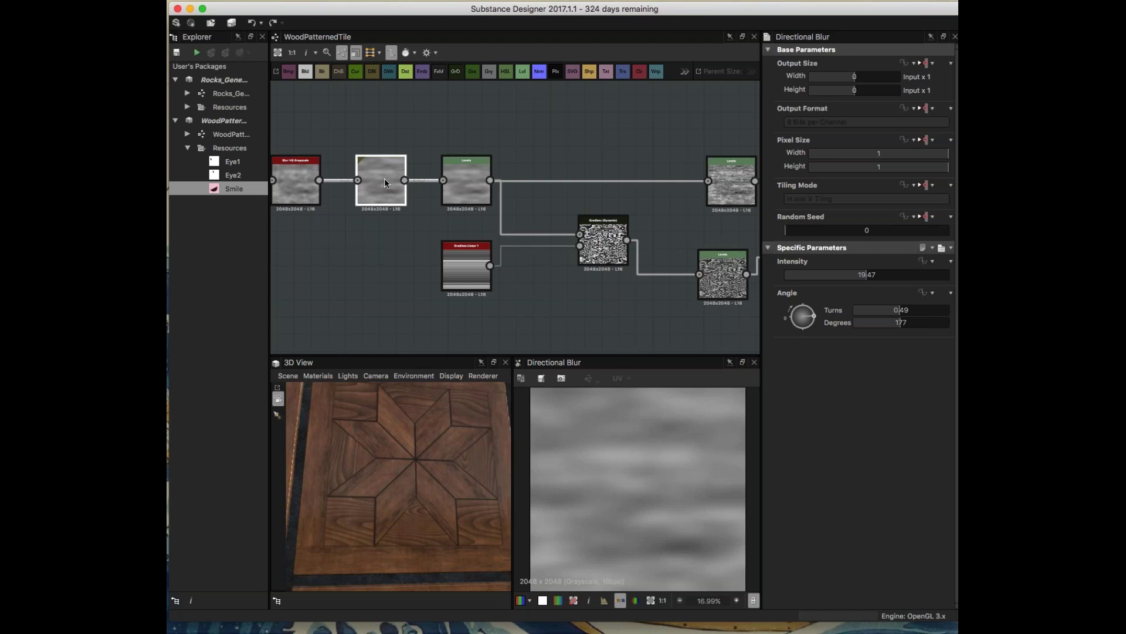
{"action": "left_click_drag", "start_coordinate": [282, 201], "coordinate": [289, 201]}
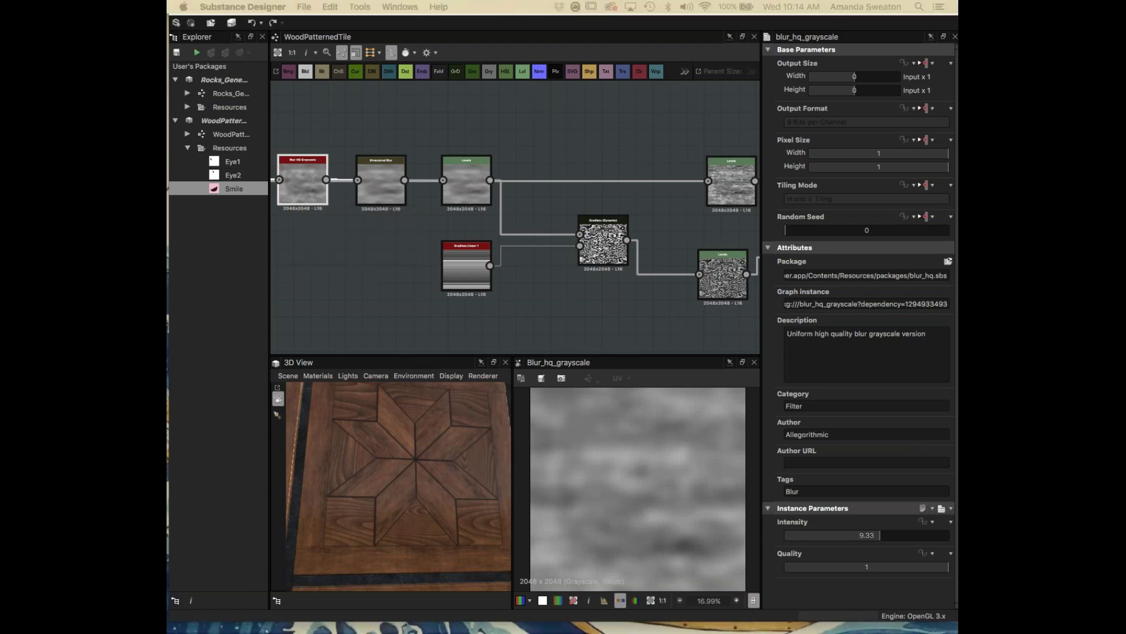
- Add a Shape node in an empty area of the graph, away from the wood grain chain
{"action": "scroll", "coordinate": [510, 274], "scroll_direction": "down", "scroll_amount": 5}
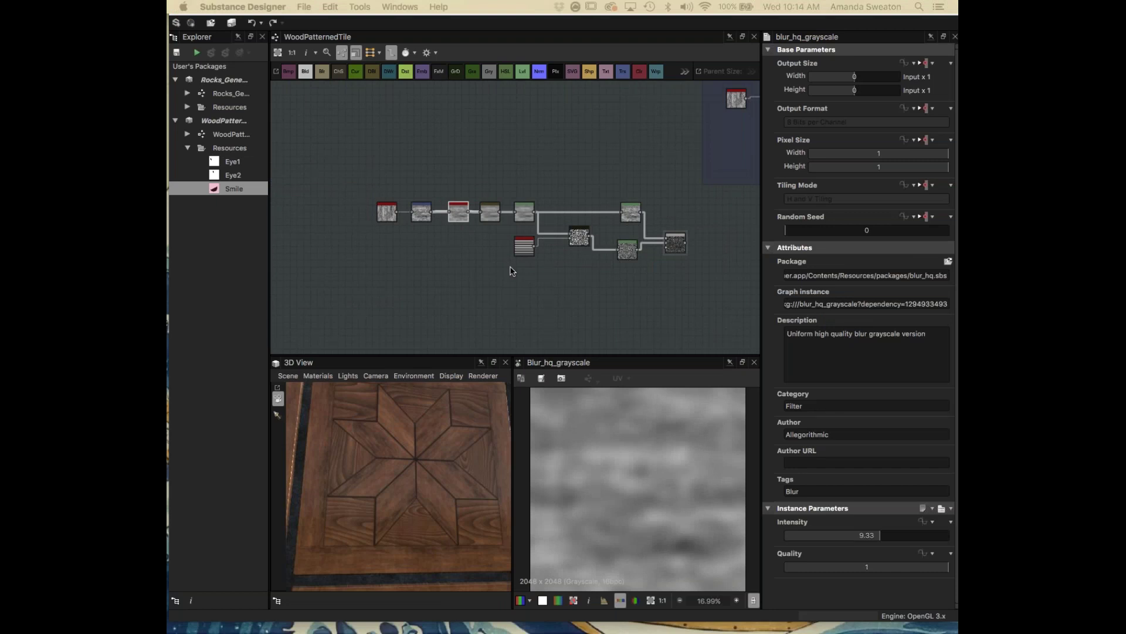
{"action": "middle_click_drag", "start_coordinate": [339, 137], "coordinate": [462, 165]}
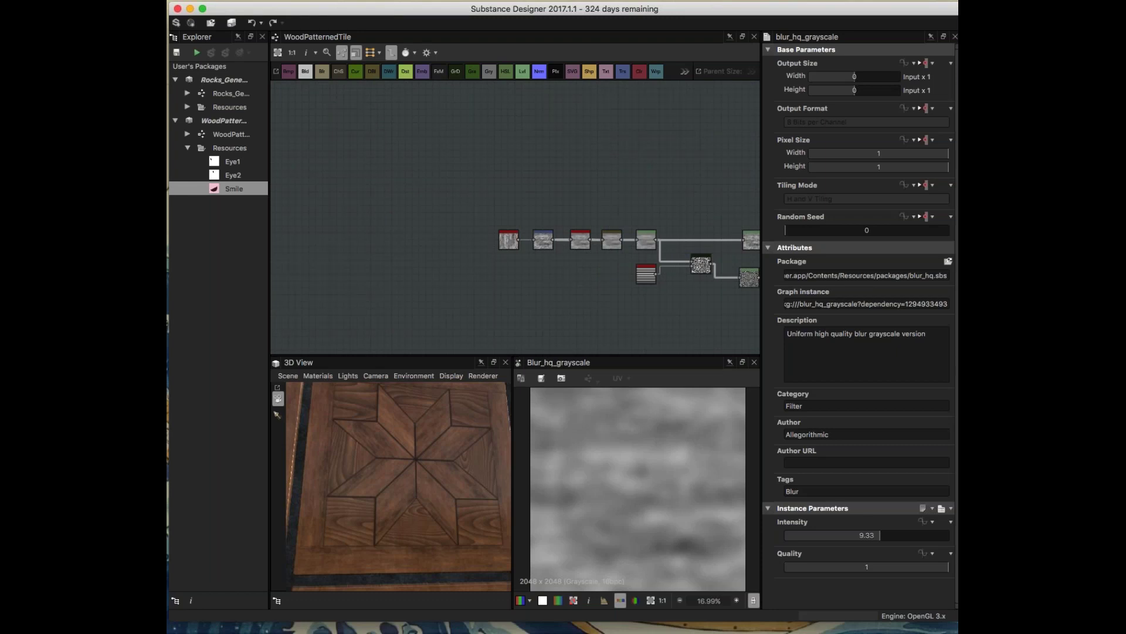
{"action": "middle_click_drag", "start_coordinate": [461, 170], "coordinate": [557, 202]}
{"action": "key", "text": "space"}
{"action": "type", "text": "shape"}
{"action": "left_click", "coordinate": [490, 176]}
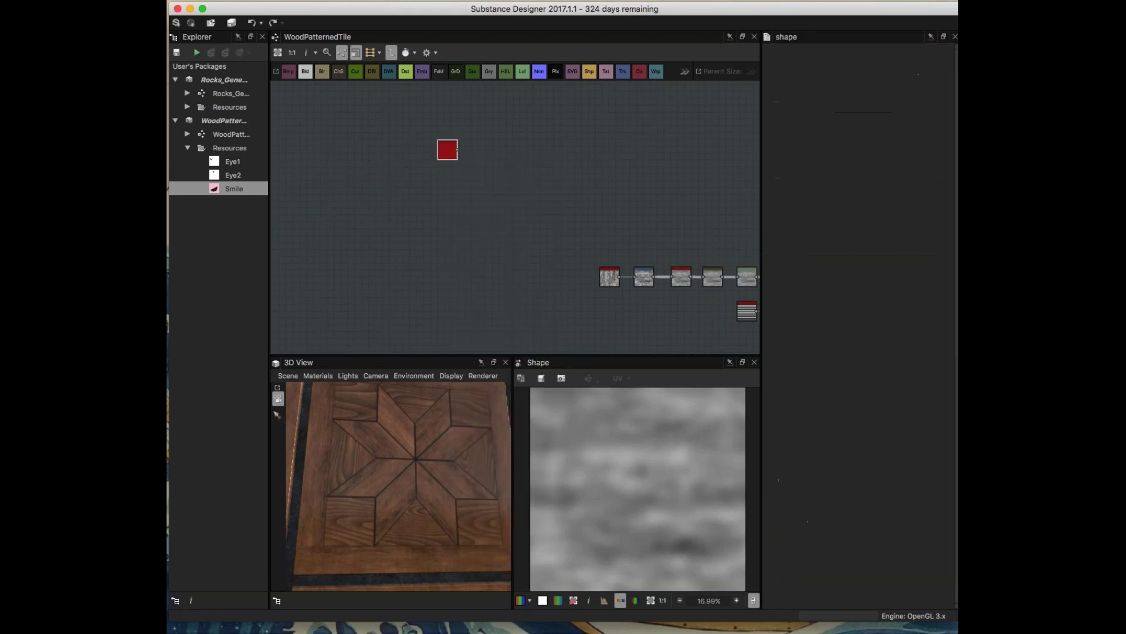
- Set the Shape node's pattern to Disc and its scale to 0.84
{"action": "key", "text": "f"}
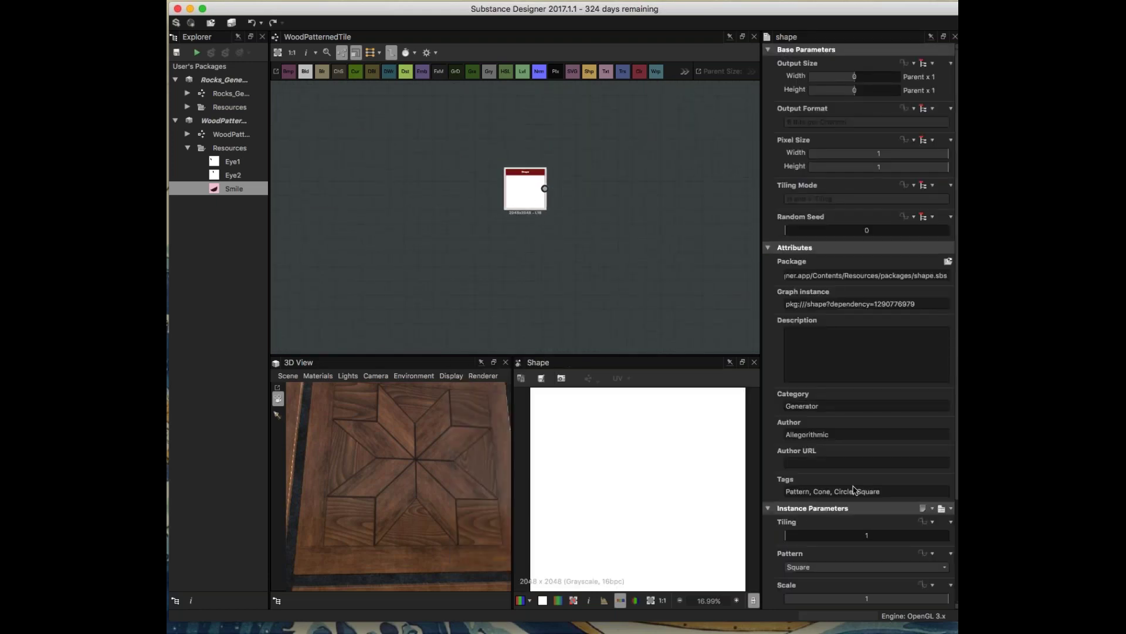
{"action": "left_click", "coordinate": [824, 566]}
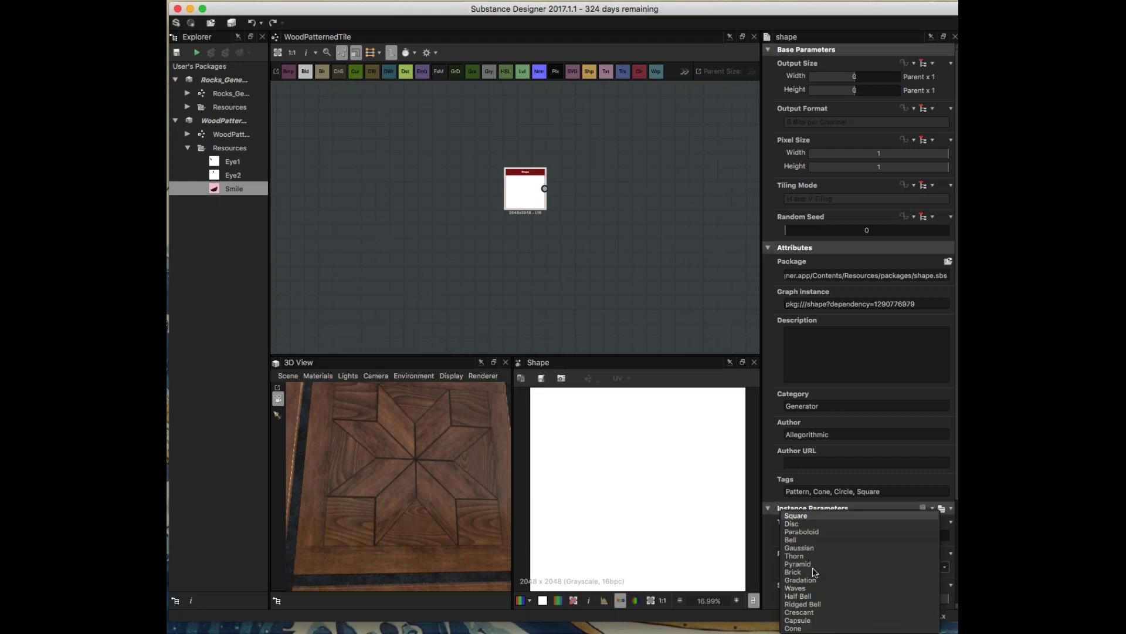
{"action": "left_click", "coordinate": [802, 525]}
{"action": "scroll", "coordinate": [704, 485], "scroll_direction": "down", "scroll_amount": 2}
{"action": "left_click", "coordinate": [922, 600]}
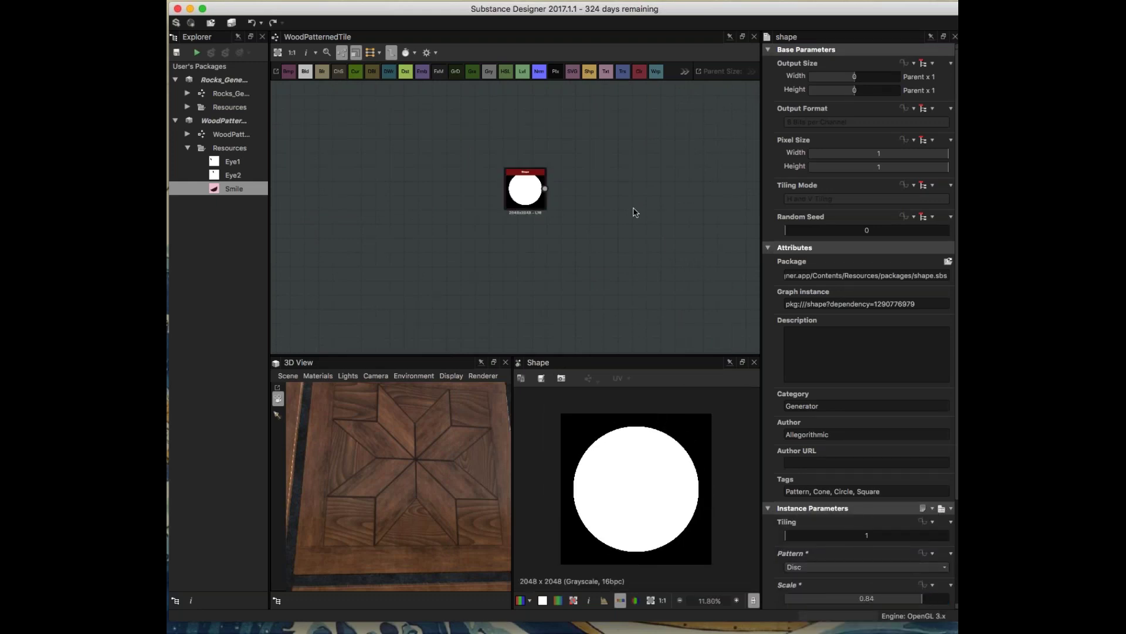
- Add a Bevel node fed by the disc Shape and set its distance to -0.19
{"action": "key", "text": "space"}
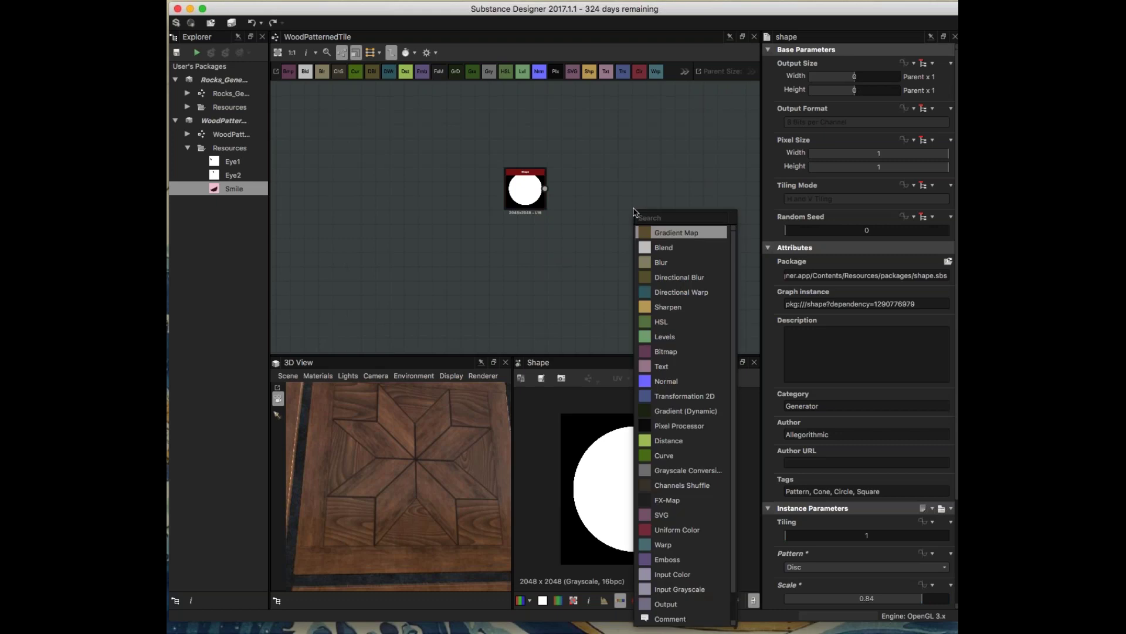
{"action": "type", "text": "be"}
{"action": "key", "text": "Return"}
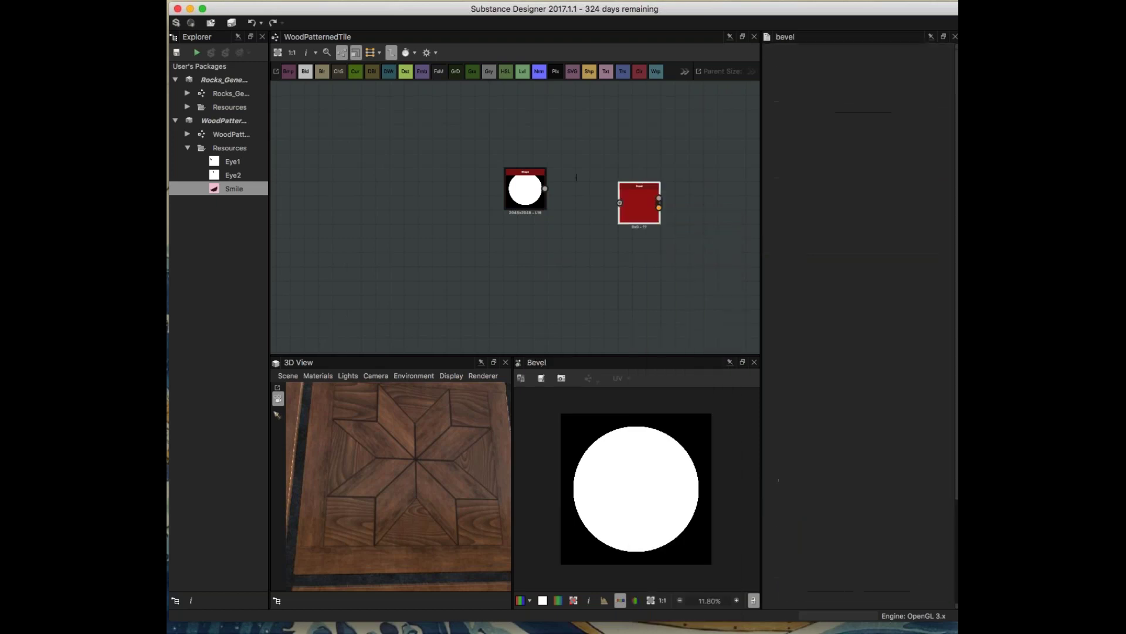
{"action": "left_click_drag", "start_coordinate": [545, 189], "coordinate": [605, 212]}
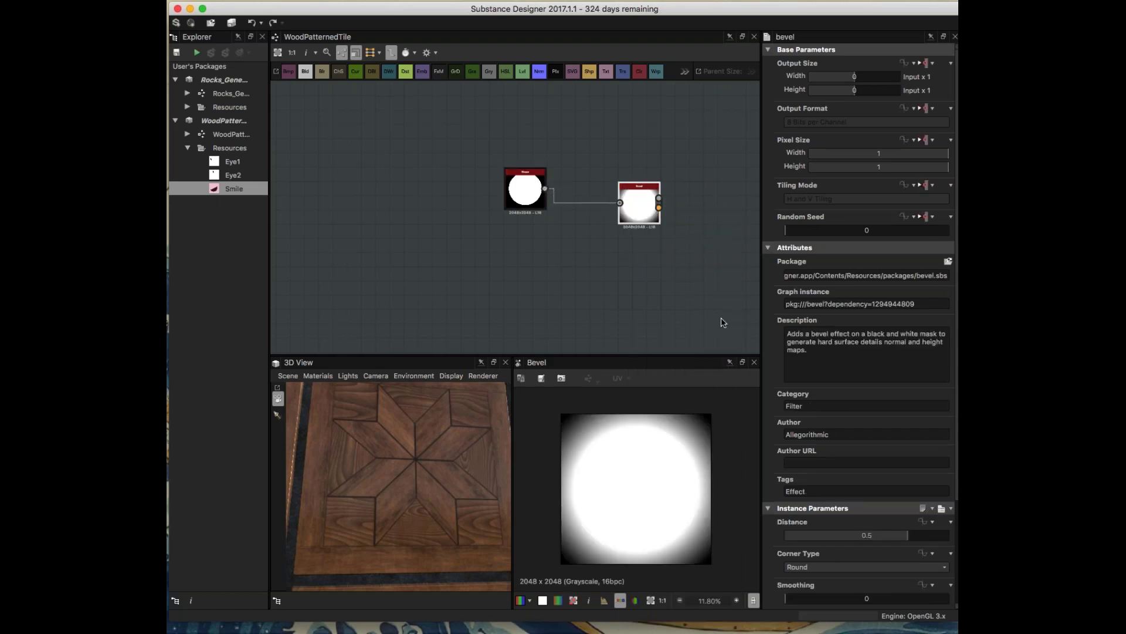
{"action": "left_click_drag", "start_coordinate": [897, 539], "coordinate": [852, 539]}
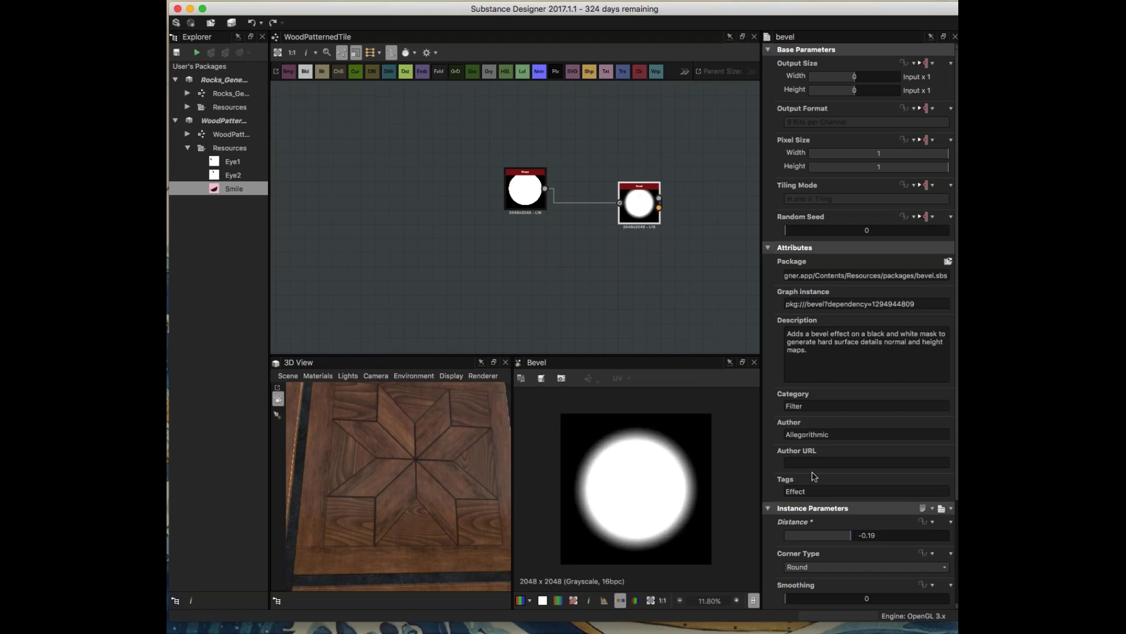
- Add a Slope Blur Grayscale node and place it beyond the Bevel node in the chain
{"action": "left_click_drag", "start_coordinate": [460, 156], "coordinate": [666, 229]}
{"action": "left_click_drag", "start_coordinate": [641, 202], "coordinate": [633, 202]}
{"action": "left_click", "coordinate": [632, 202]}
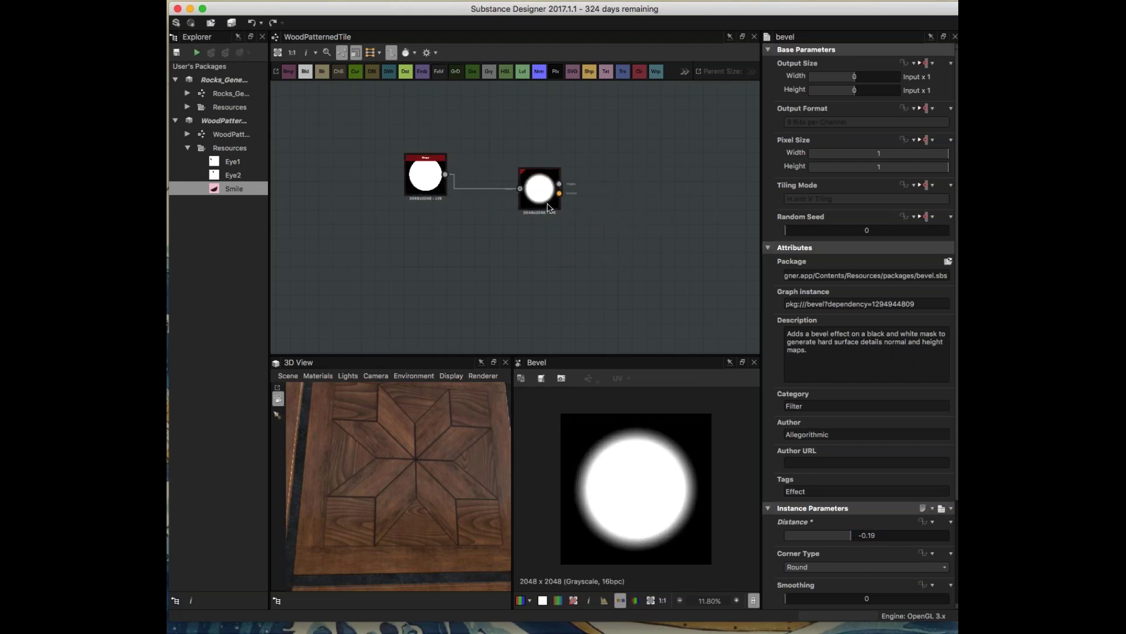
{"action": "key", "text": "space"}
{"action": "type", "text": "slo"}
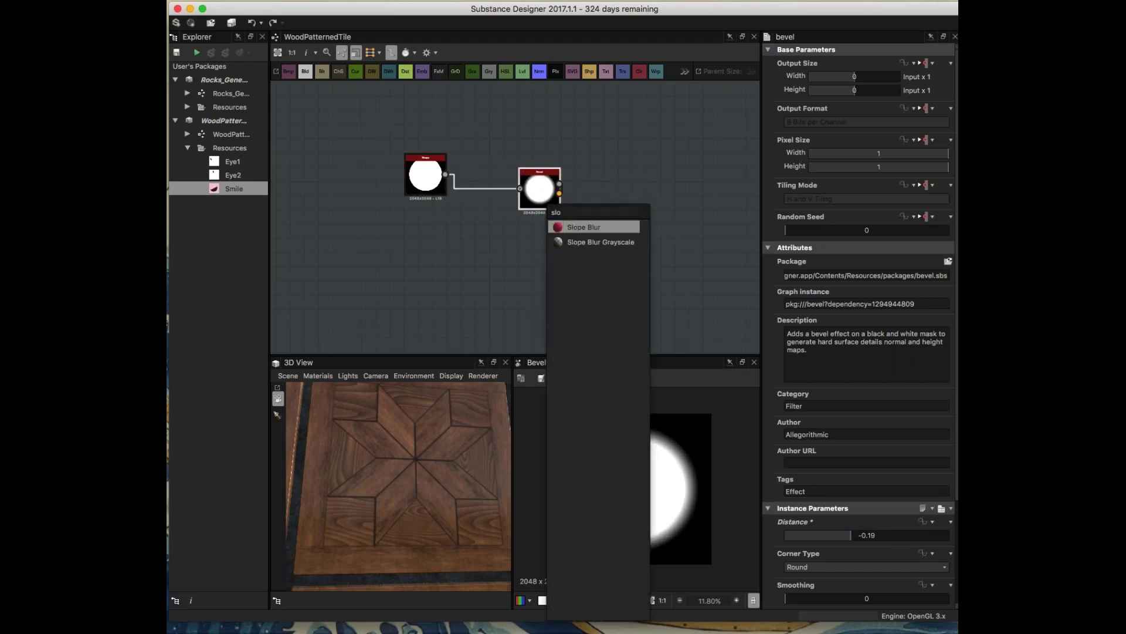
{"action": "key", "text": "Down"}
{"action": "key", "text": "Return"}
{"action": "left_click_drag", "start_coordinate": [547, 206], "coordinate": [654, 195]}
- Switch link creation to Standard mode and connect the Bevel's Height output to the first Slope Blur Grayscale input
{"action": "left_click_drag", "start_coordinate": [559, 193], "coordinate": [597, 221]}
{"action": "scroll", "coordinate": [597, 221], "scroll_direction": "up", "scroll_amount": 5}
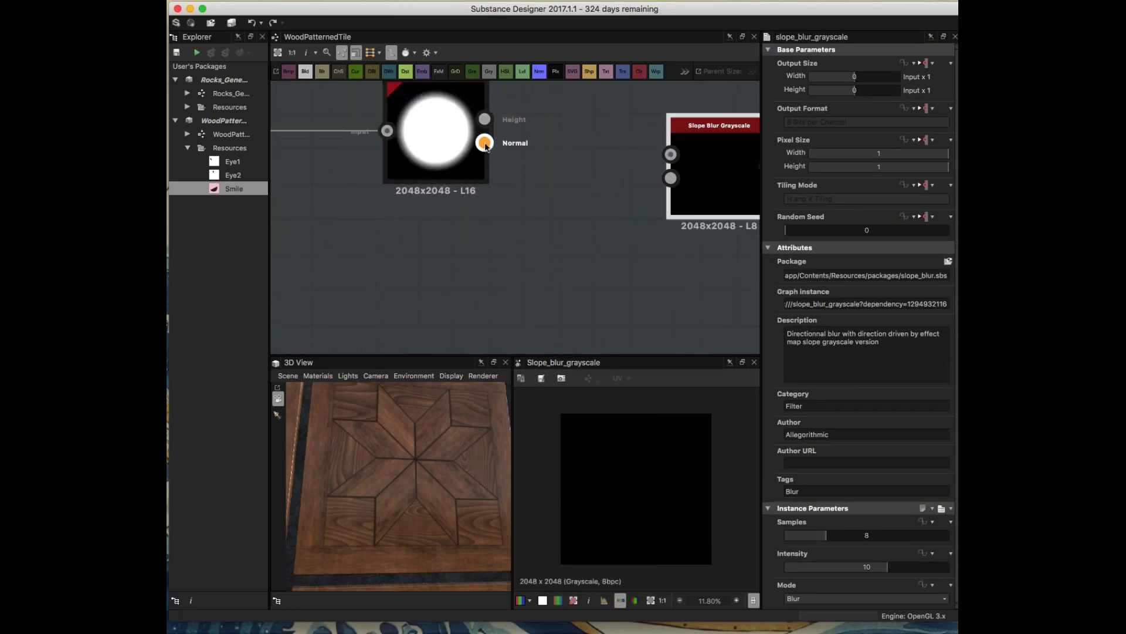
{"action": "left_click", "coordinate": [380, 53]}
{"action": "left_click", "coordinate": [386, 69]}
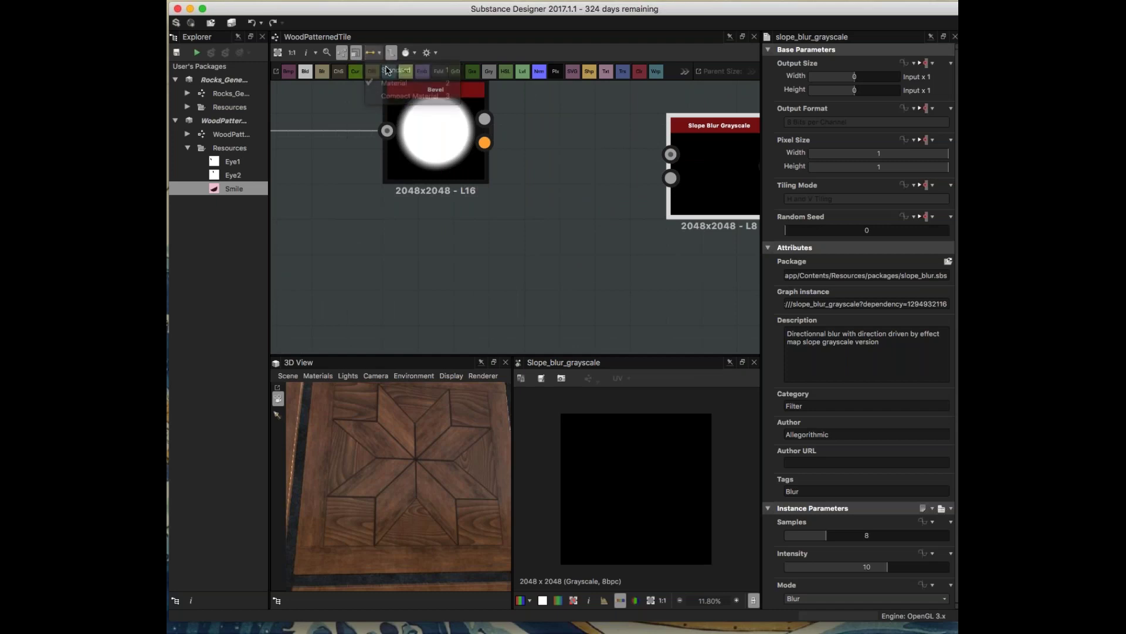
{"action": "left_click_drag", "start_coordinate": [485, 119], "coordinate": [640, 129]}
{"action": "scroll", "coordinate": [673, 162], "scroll_direction": "down", "scroll_amount": 4}
- Add a Perlin Noise 1 node, connect it to the second Slope Blur Grayscale input, and display the blur's output
{"action": "key", "text": "space"}
{"action": "type", "text": "per"}
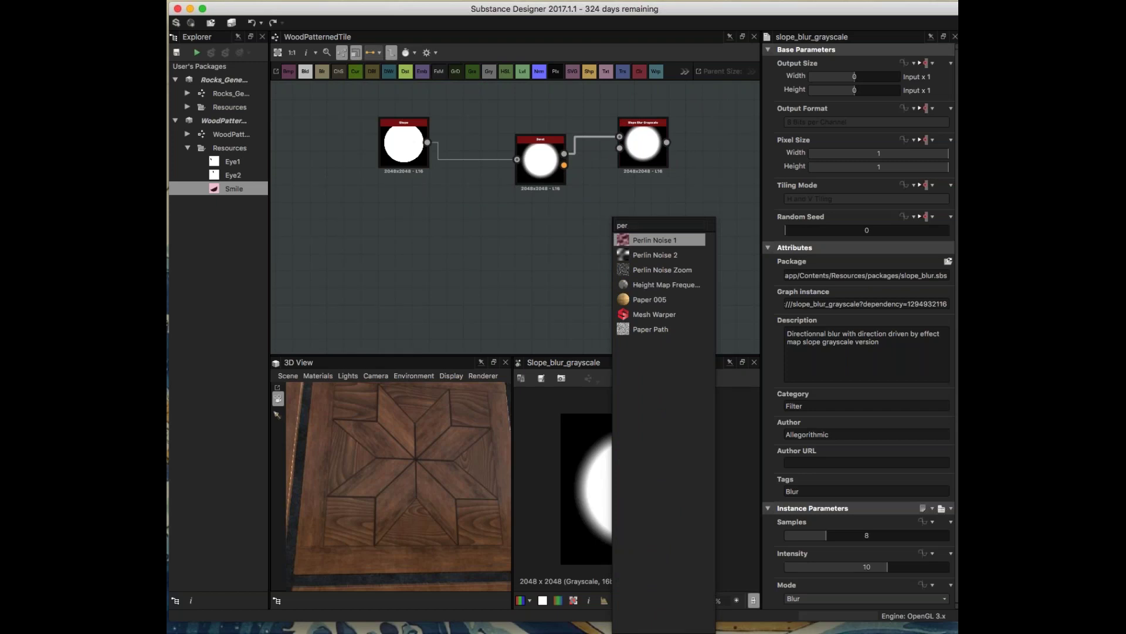
{"action": "left_click", "coordinate": [658, 241]}
{"action": "left_click_drag", "start_coordinate": [601, 234], "coordinate": [619, 148]}
{"action": "left_click", "coordinate": [641, 154]}
{"action": "double_click", "coordinate": [642, 150]}
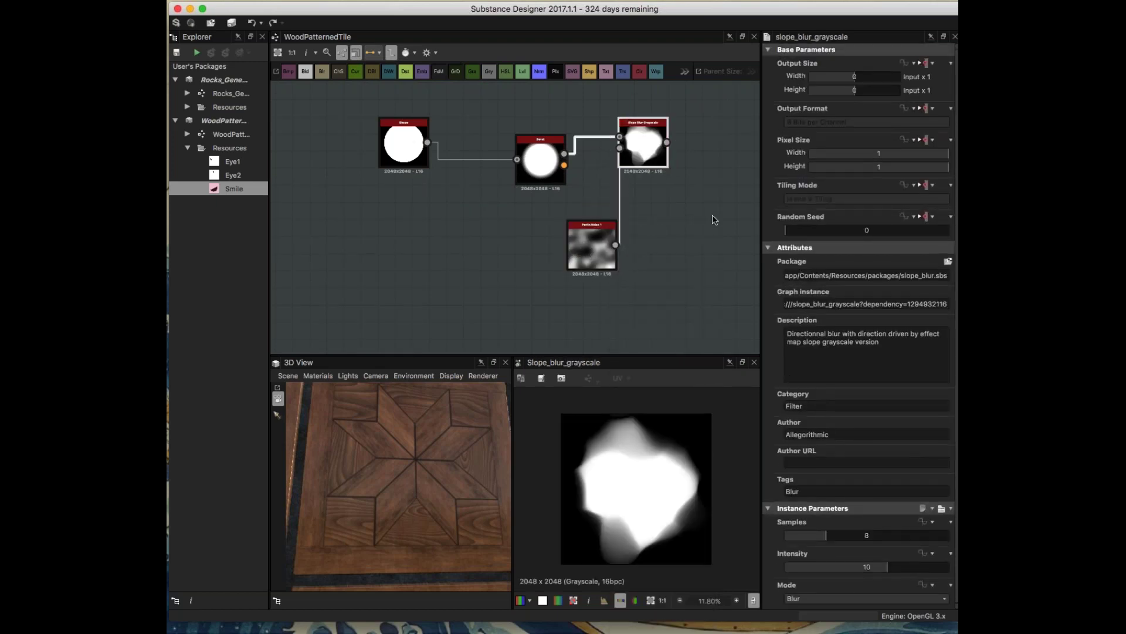
- Set the Slope Blur Grayscale to Min mode with 32 samples and an intensity of 14.42
{"action": "left_click", "coordinate": [818, 598]}
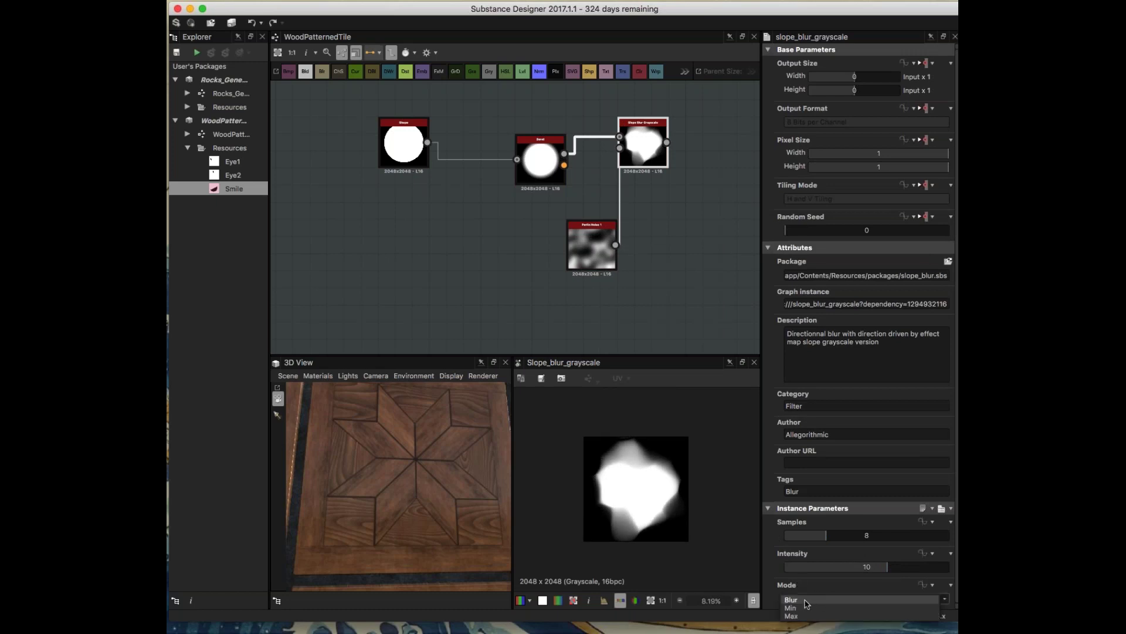
{"action": "left_click", "coordinate": [801, 609]}
{"action": "scroll", "coordinate": [712, 521], "scroll_direction": "up", "scroll_amount": 2}
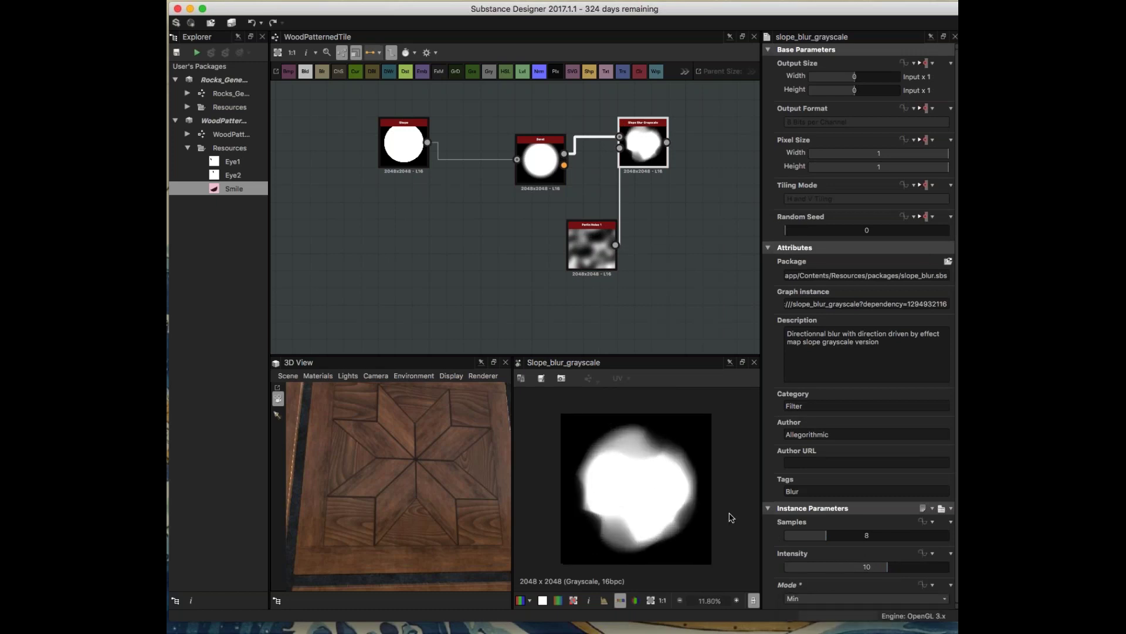
{"action": "left_click_drag", "start_coordinate": [825, 535], "coordinate": [949, 535]}
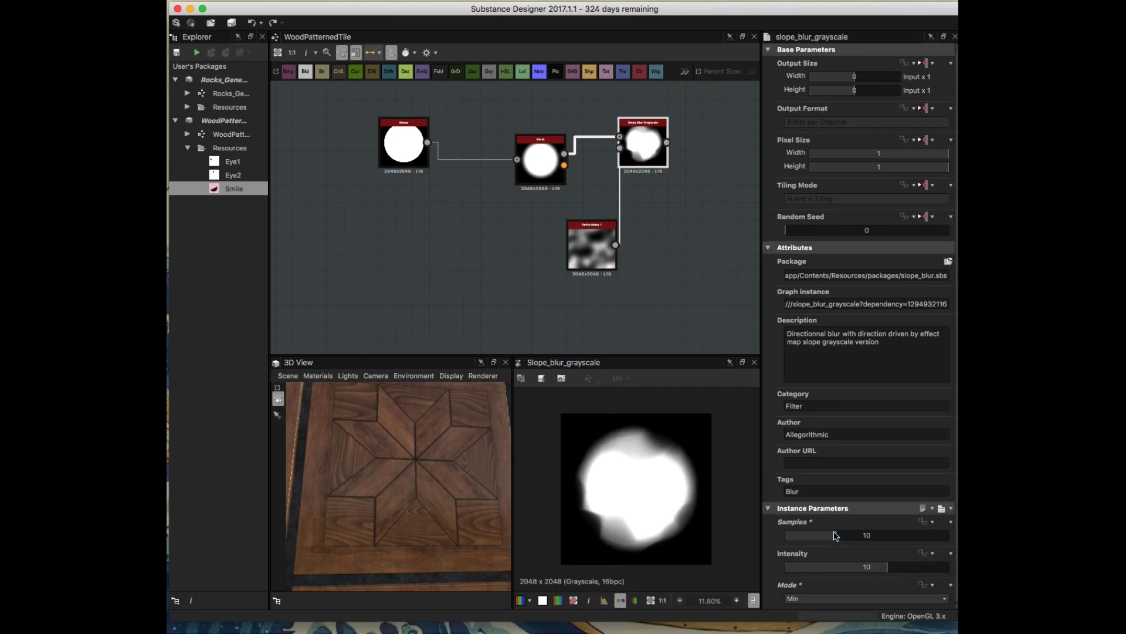
{"action": "left_click_drag", "start_coordinate": [871, 567], "coordinate": [933, 568]}
- Move the Shape, Bevel, Slope Blur and Perlin Noise nodes together to free space after them in the graph
{"action": "scroll", "coordinate": [644, 257], "scroll_direction": "down", "scroll_amount": 4}
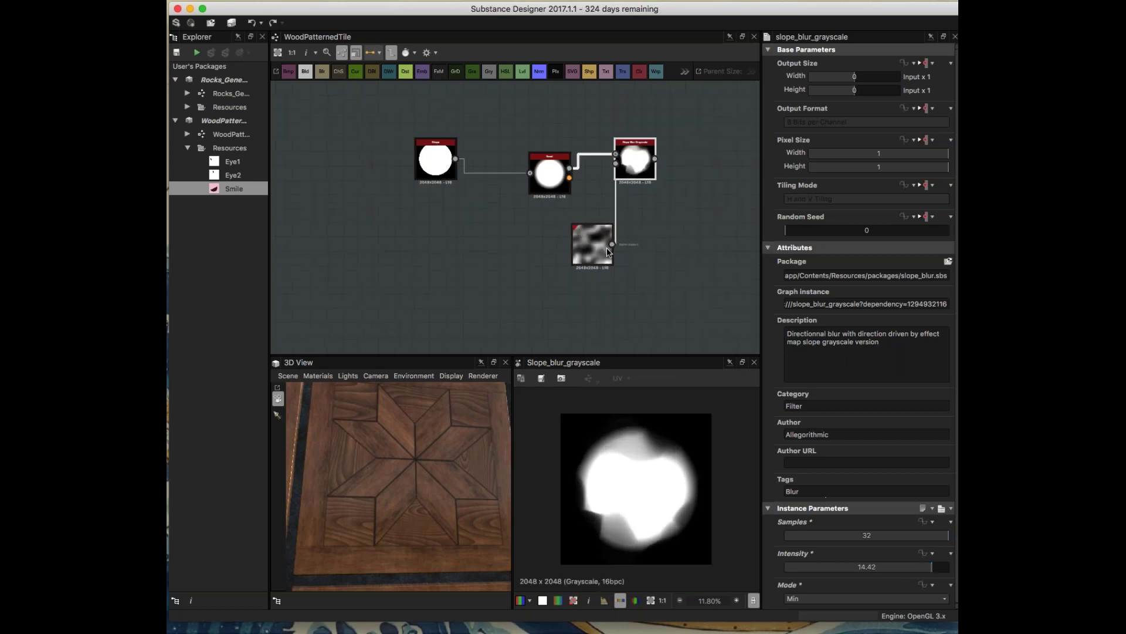
{"action": "left_click_drag", "start_coordinate": [448, 164], "coordinate": [643, 267]}
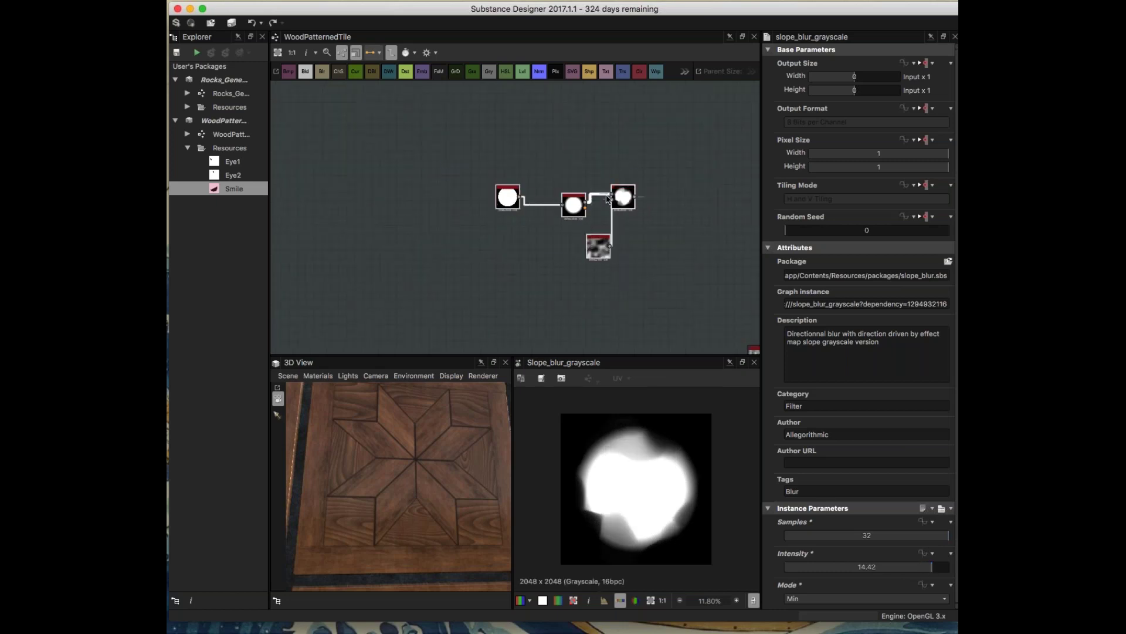
{"action": "left_click_drag", "start_coordinate": [622, 199], "coordinate": [506, 182]}
{"action": "left_click", "coordinate": [592, 221]}
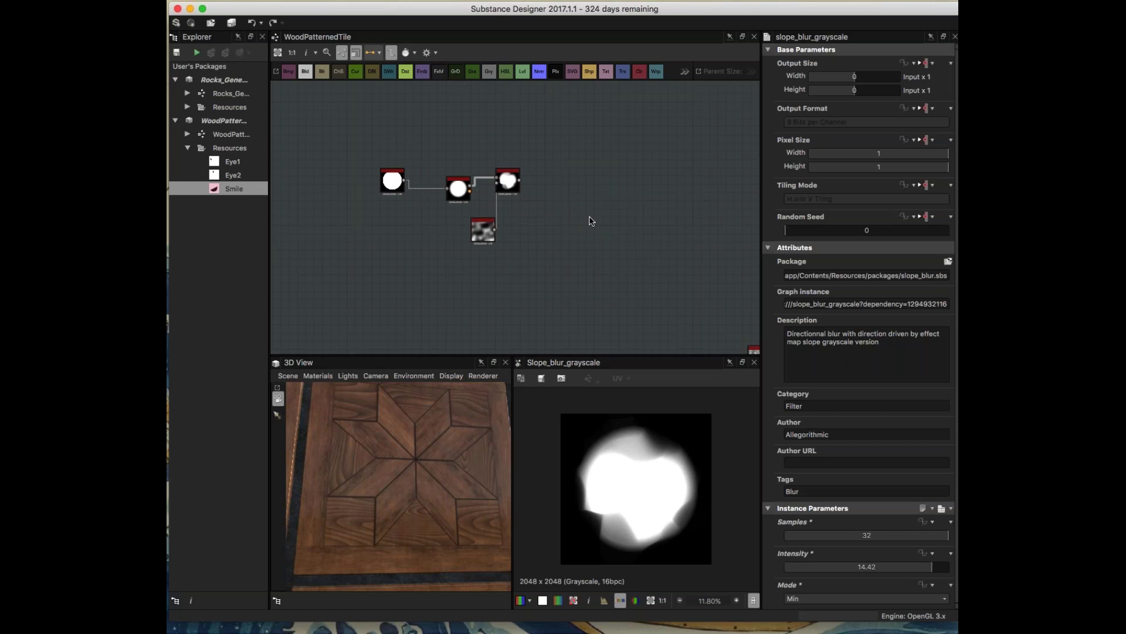
- Search the node list for "gr" to browse the gradient and grunge nodes
{"action": "key", "text": "space"}
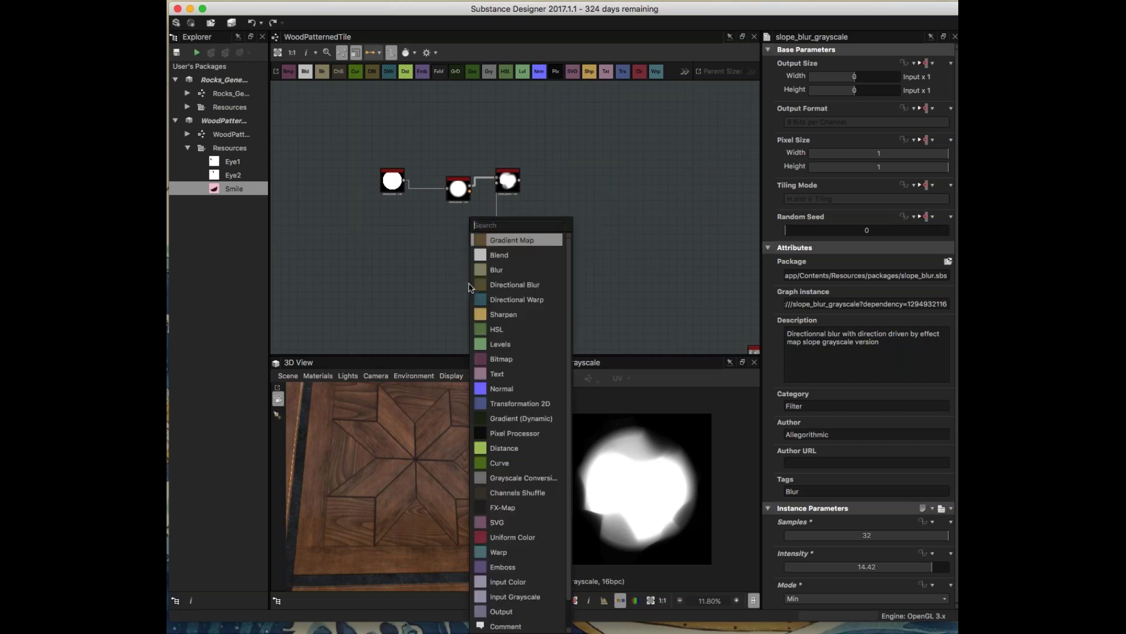
{"action": "type", "text": "gr"}
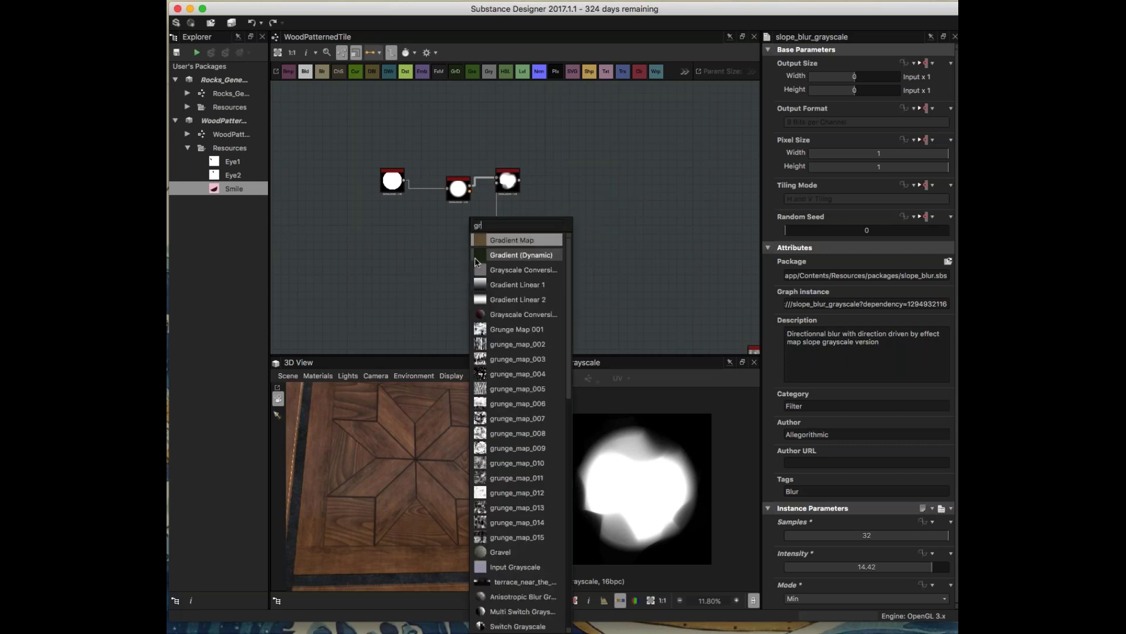
{"action": "left_click", "coordinate": [394, 225]}
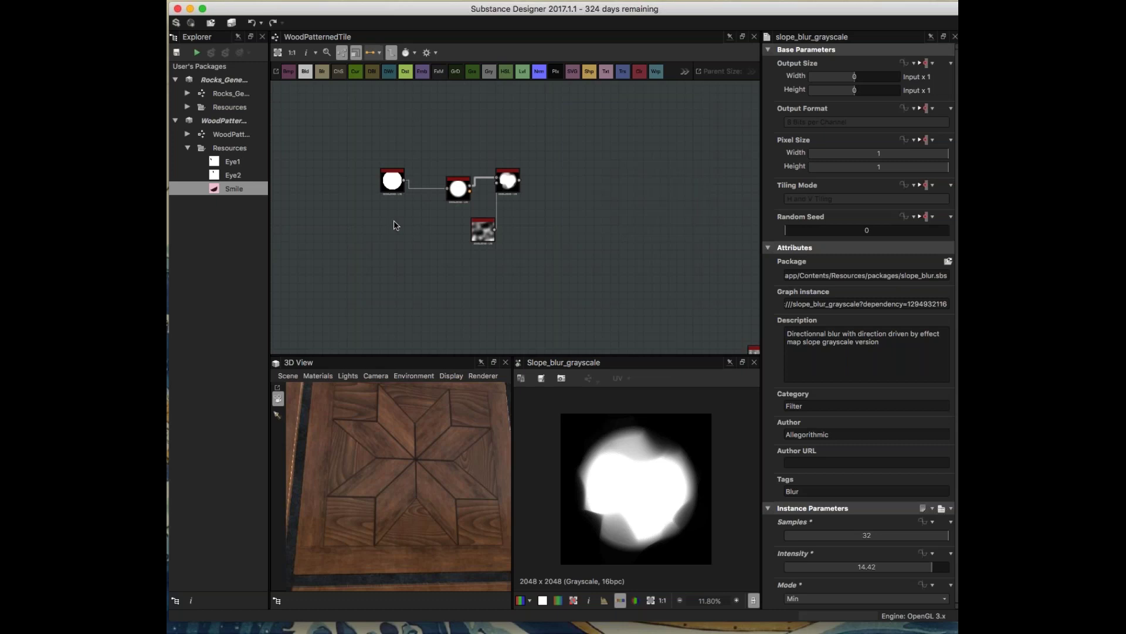
- Examine the overall graph layout, from the Wood Grain frame to the Four Corner Squares, Triangles, Rhombus Shapes and Mask frames
{"action": "scroll", "coordinate": [624, 184], "scroll_direction": "down", "scroll_amount": 5}
{"action": "scroll", "coordinate": [493, 253], "scroll_direction": "up", "scroll_amount": 5}
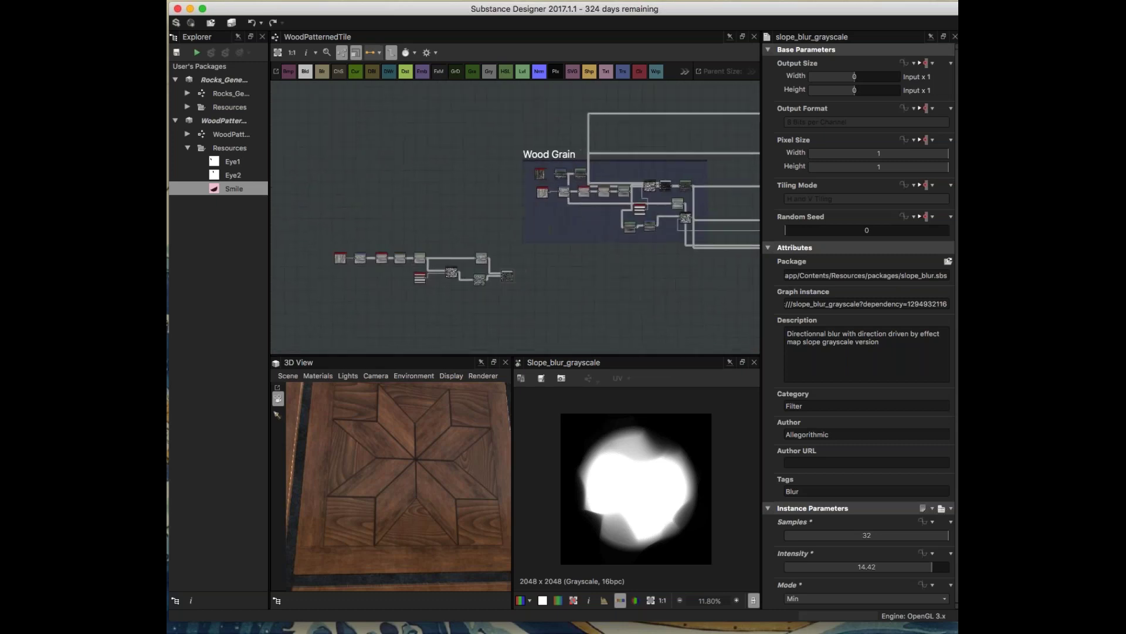
{"action": "scroll", "coordinate": [494, 254], "scroll_direction": "down", "scroll_amount": 4}
{"action": "scroll", "coordinate": [497, 283], "scroll_direction": "up", "scroll_amount": 5}
{"action": "middle_click_drag", "start_coordinate": [630, 323], "coordinate": [510, 207]}
{"action": "scroll", "coordinate": [511, 207], "scroll_direction": "up", "scroll_amount": 2}
{"action": "scroll", "coordinate": [645, 287], "scroll_direction": "down", "scroll_amount": 4}
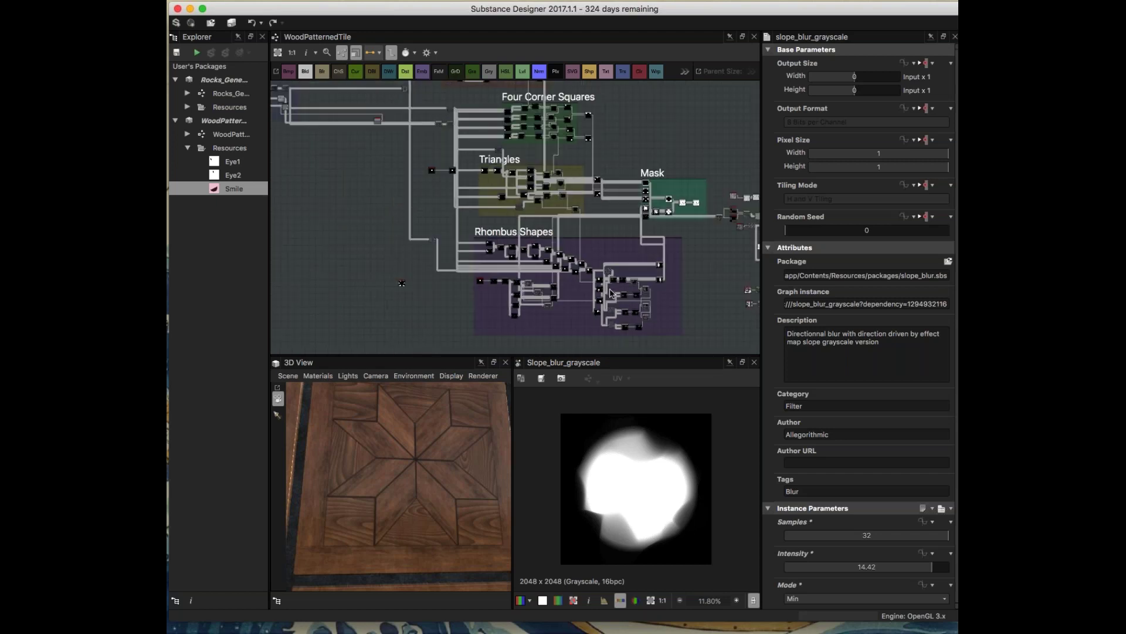
{"action": "scroll", "coordinate": [365, 206], "scroll_direction": "up", "scroll_amount": 5}
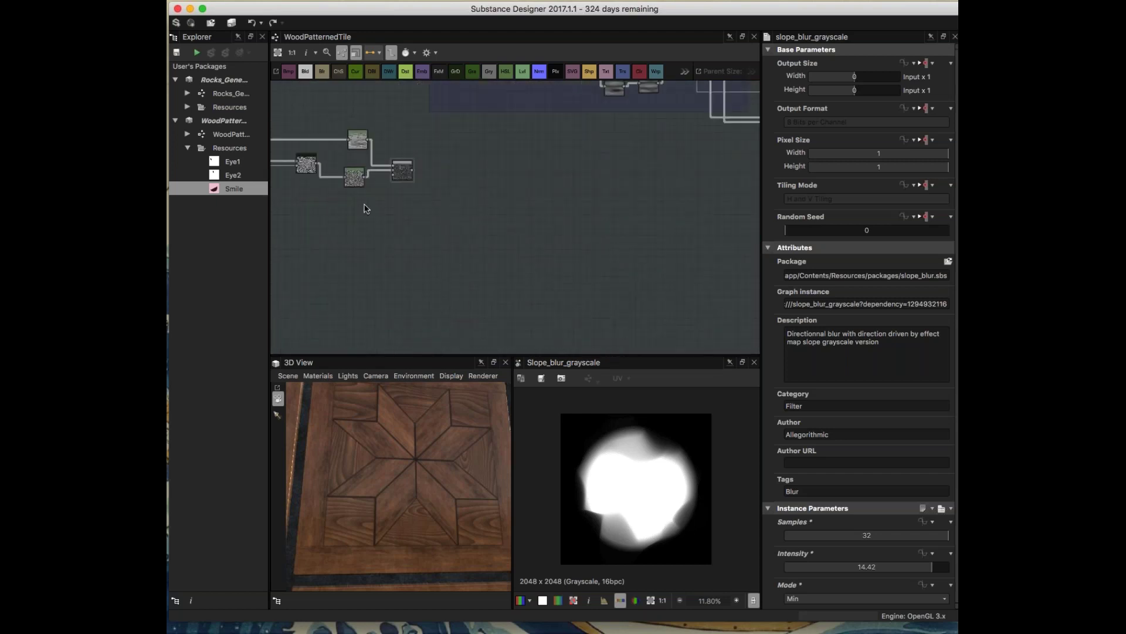
{"action": "scroll", "coordinate": [410, 220], "scroll_direction": "down", "scroll_amount": 5}
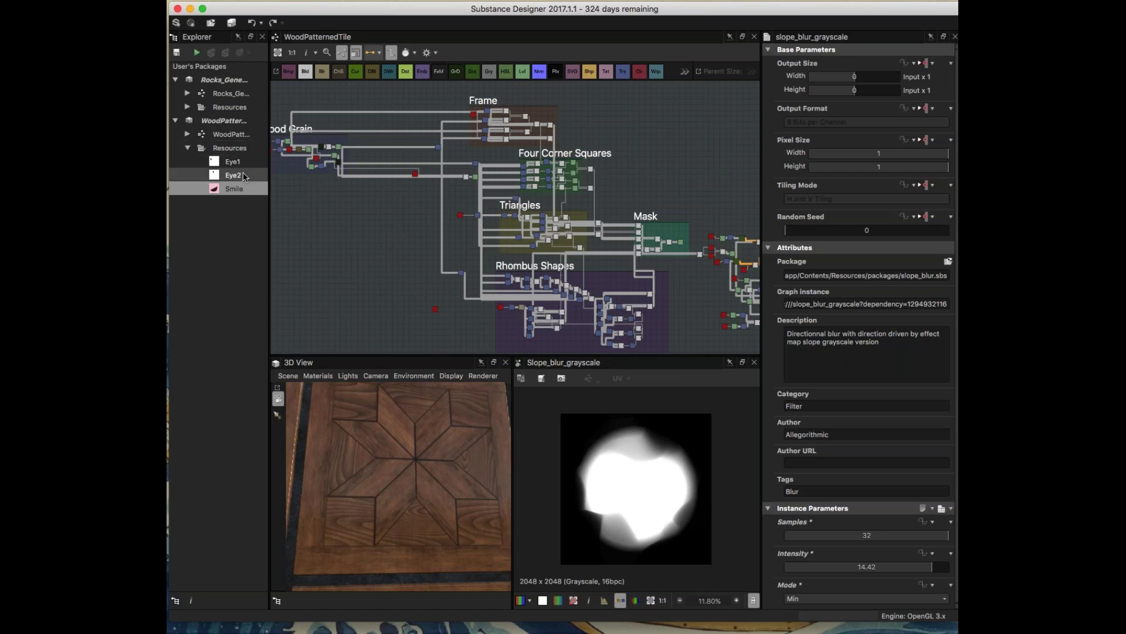
- Review the commands available for the WoodPatternedTile package, including Export with dependencies, and glance at the node list
{"action": "left_click", "coordinate": [237, 121]}
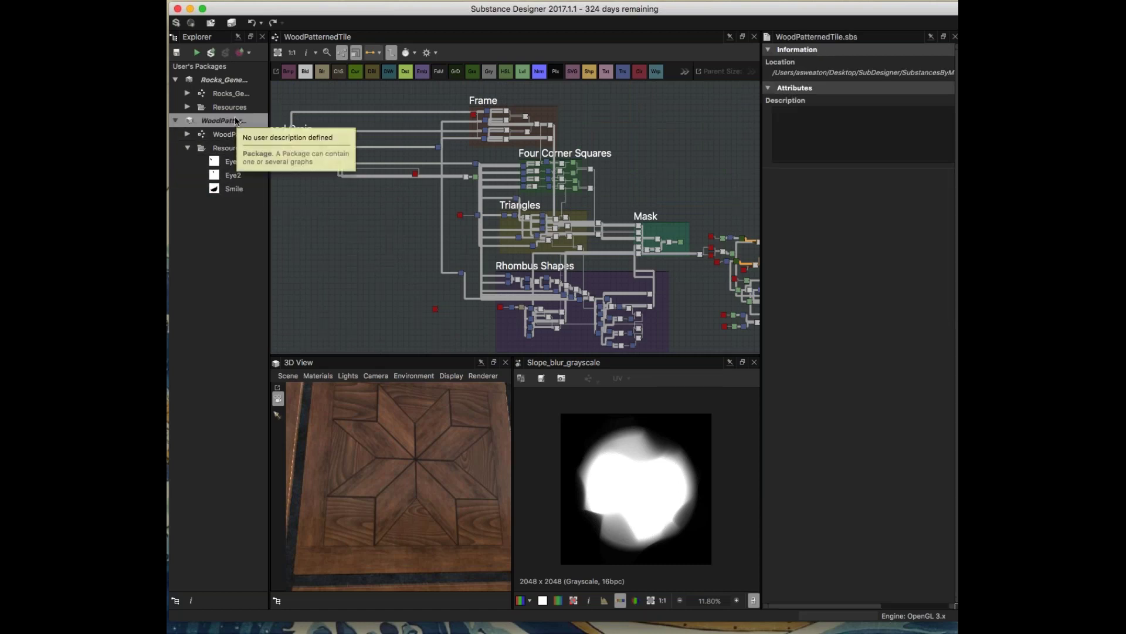
{"action": "right_click", "coordinate": [236, 123]}
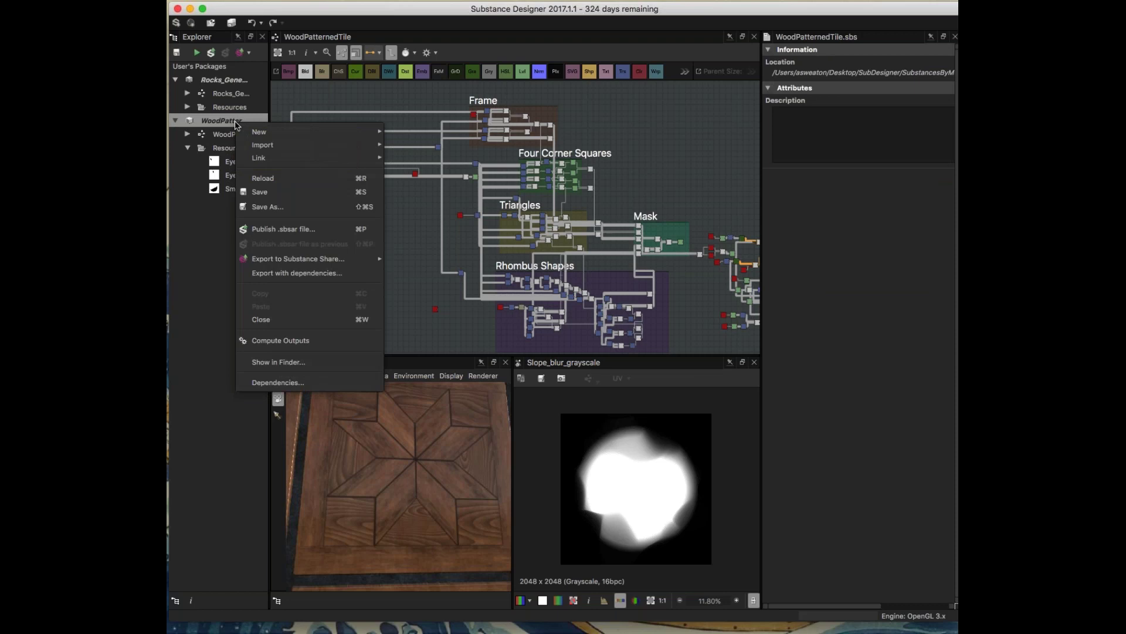
{"action": "mouse_move", "coordinate": [257, 135]}
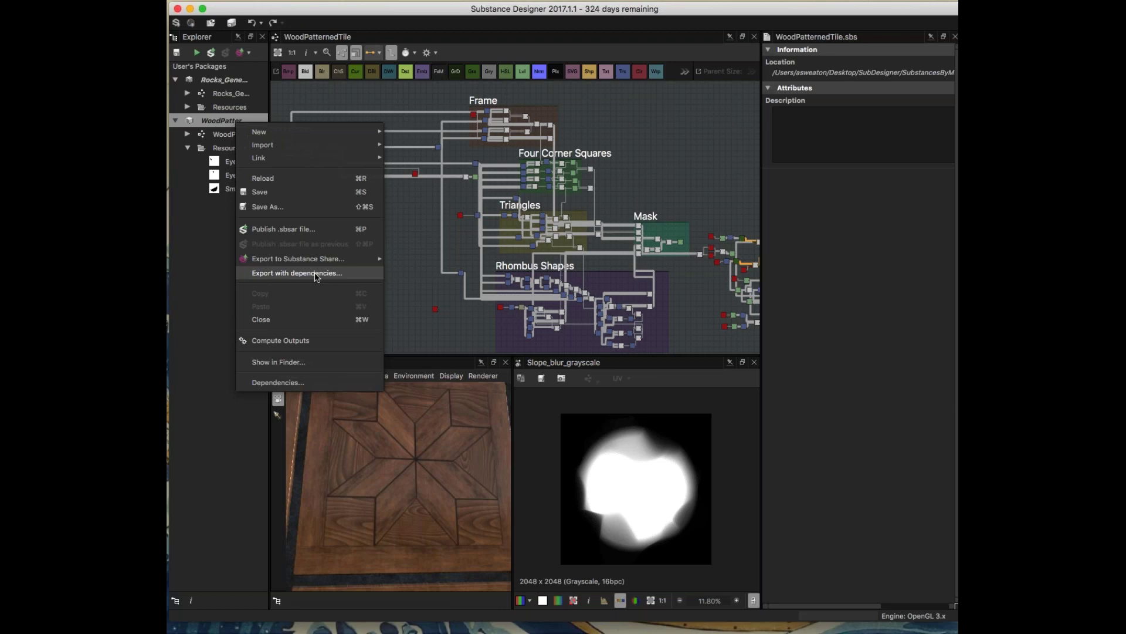
{"action": "left_click", "coordinate": [414, 225]}
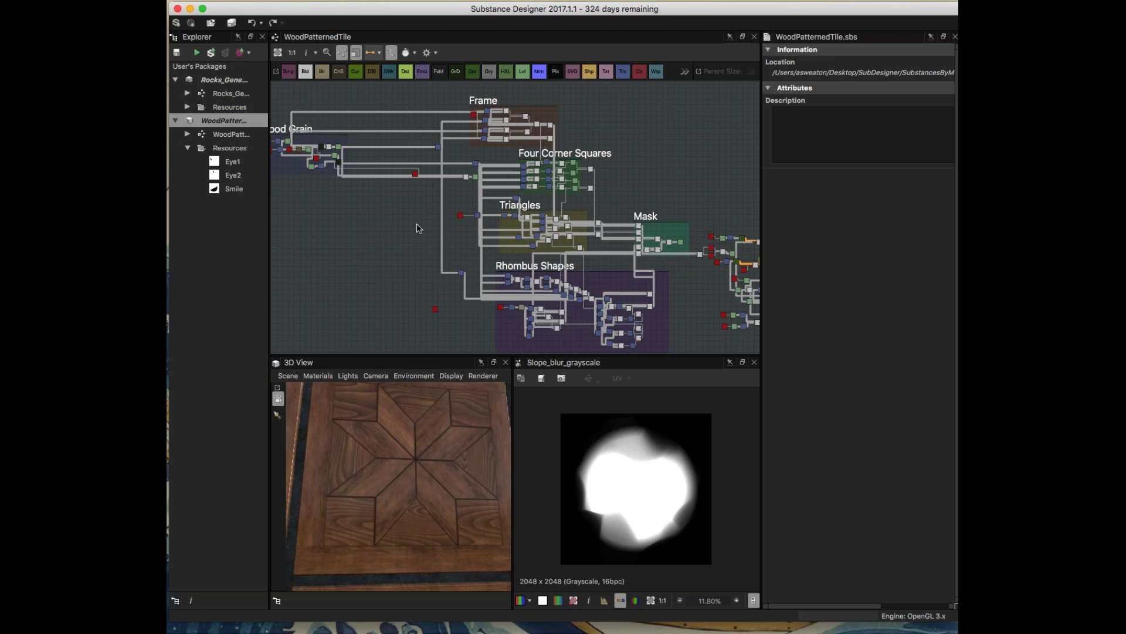
{"action": "key", "text": "space"}
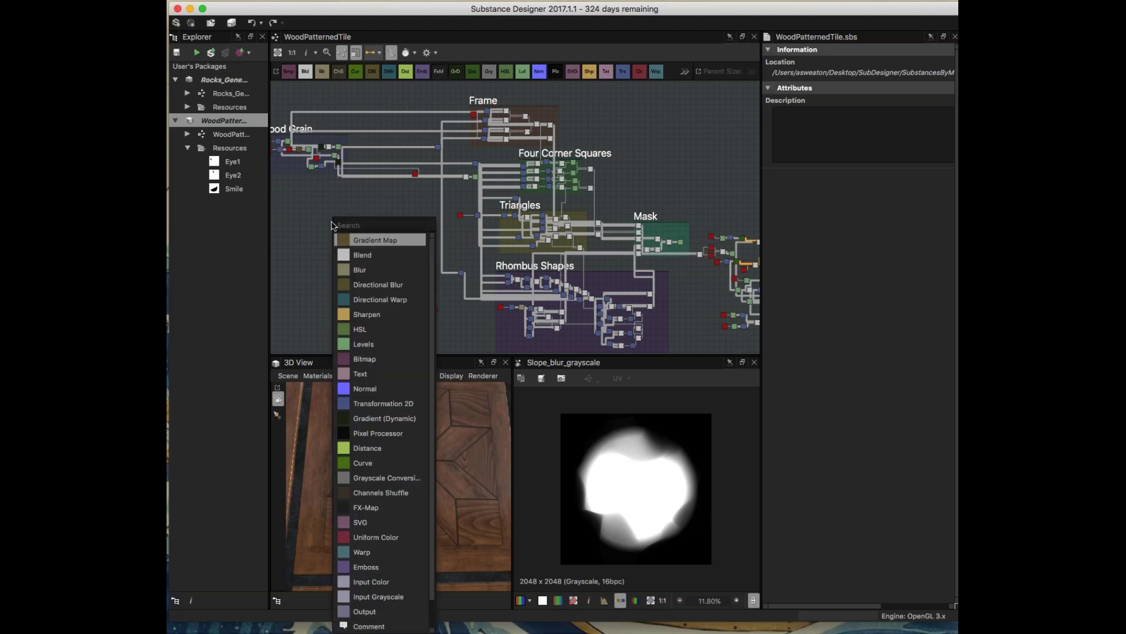
{"action": "left_click", "coordinate": [321, 190]}
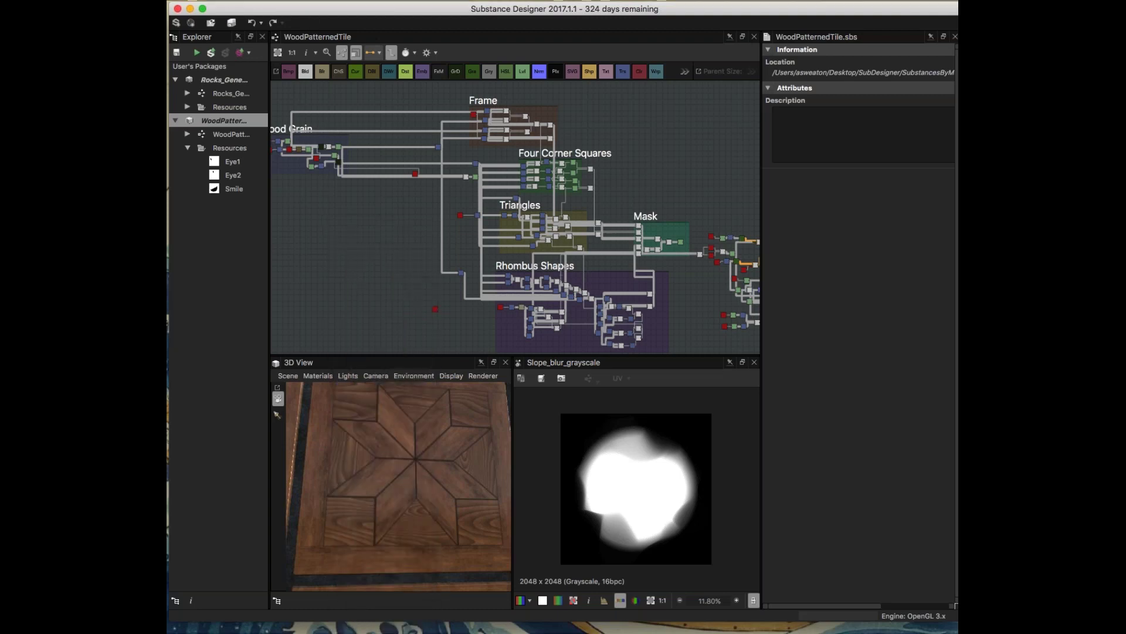
- Open a new Library view and widen the Explorer and Library area
{"action": "left_click", "coordinate": [399, 7]}
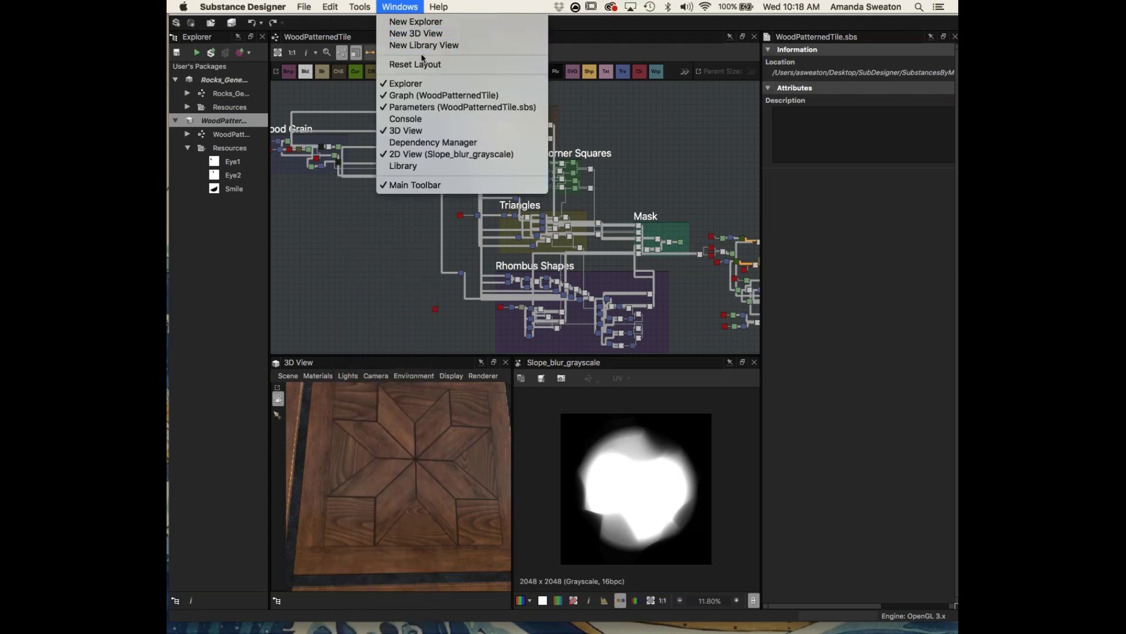
{"action": "left_click", "coordinate": [424, 46]}
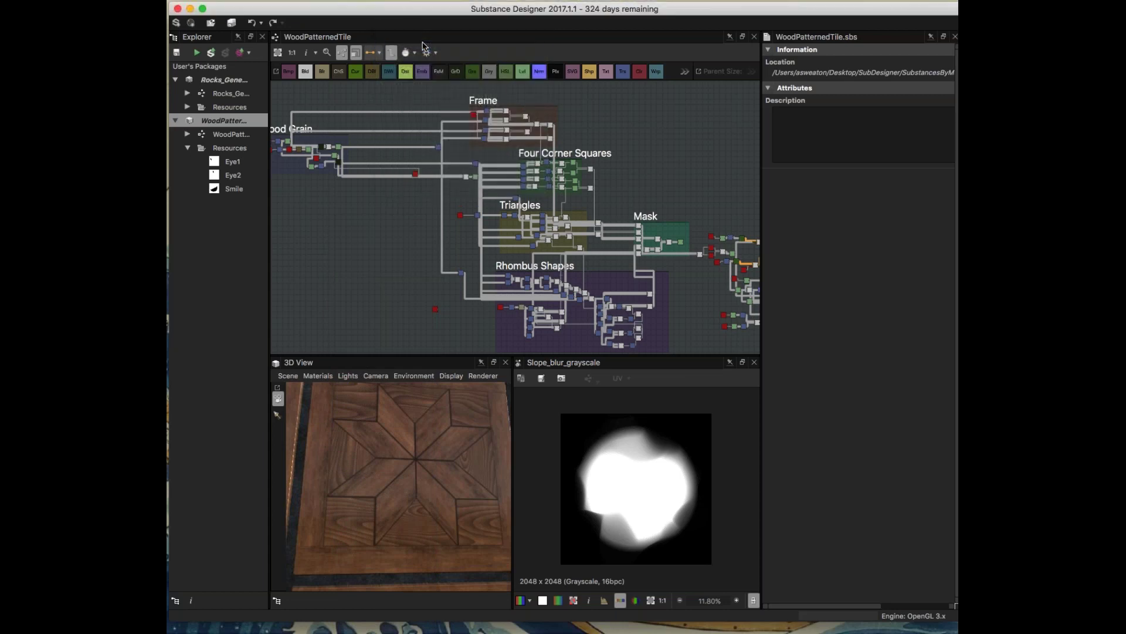
{"action": "left_click_drag", "start_coordinate": [298, 399], "coordinate": [412, 399]}
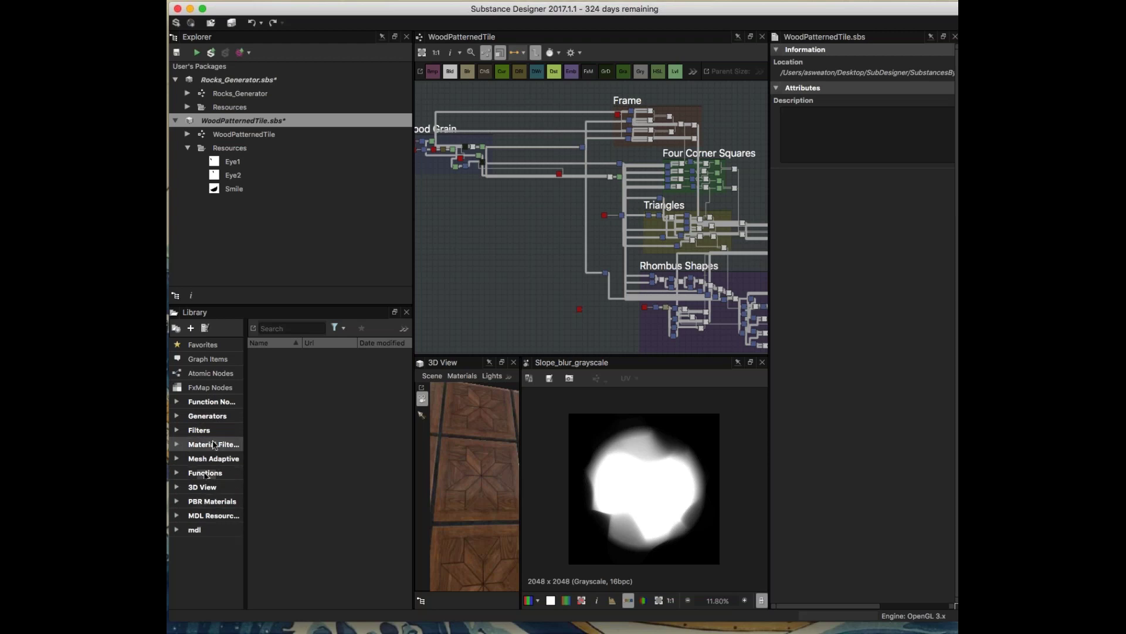
- Show the Generators category in the library and search the library for "clo"
{"action": "left_click", "coordinate": [240, 417]}
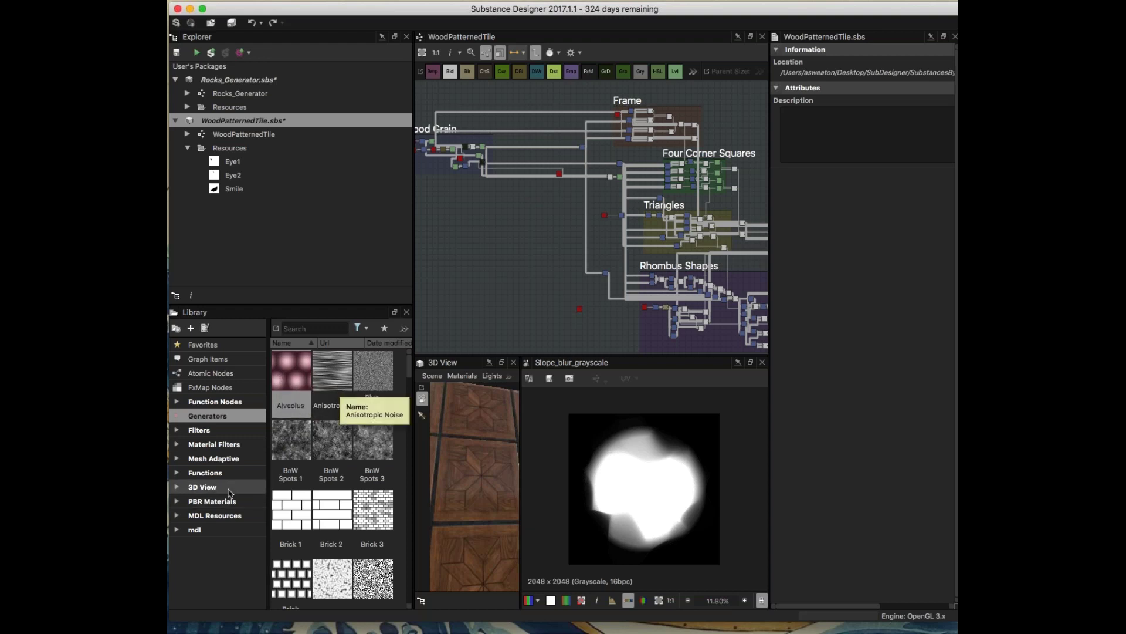
{"action": "left_click", "coordinate": [296, 329]}
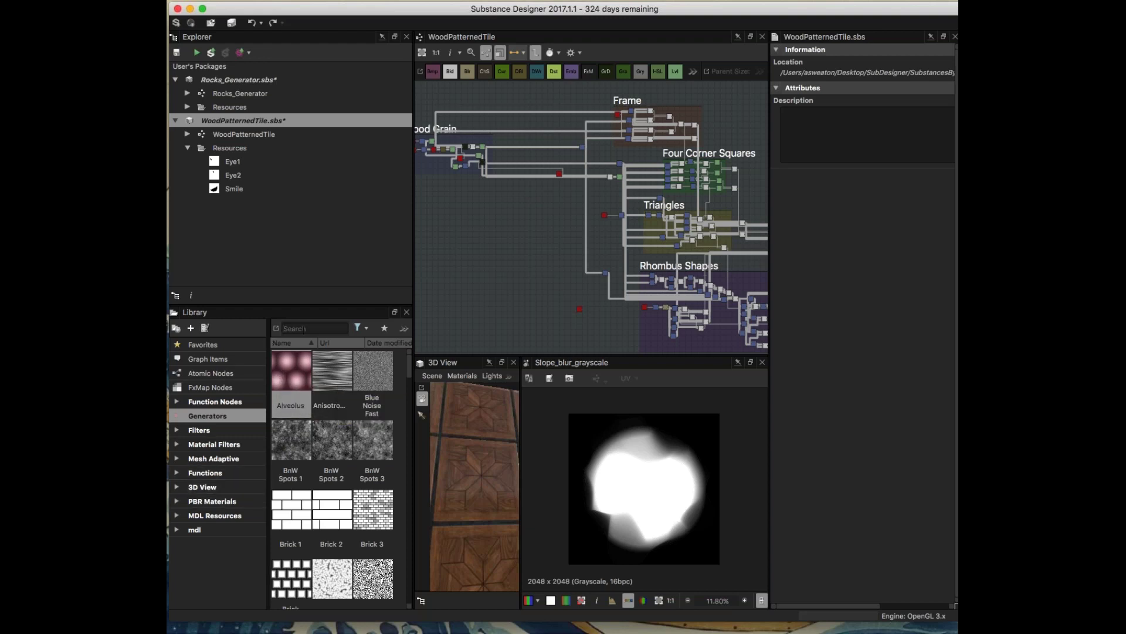
{"action": "type", "text": "clo"}
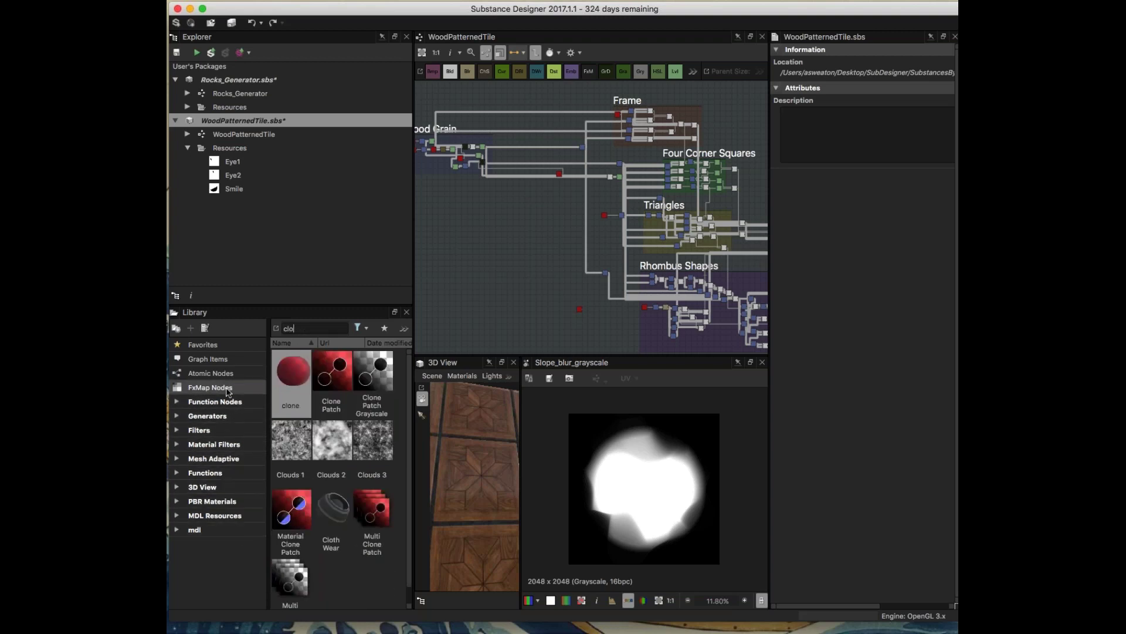
- Show the PBR Materials category and search the library for "fab"
{"action": "left_click", "coordinate": [211, 501]}
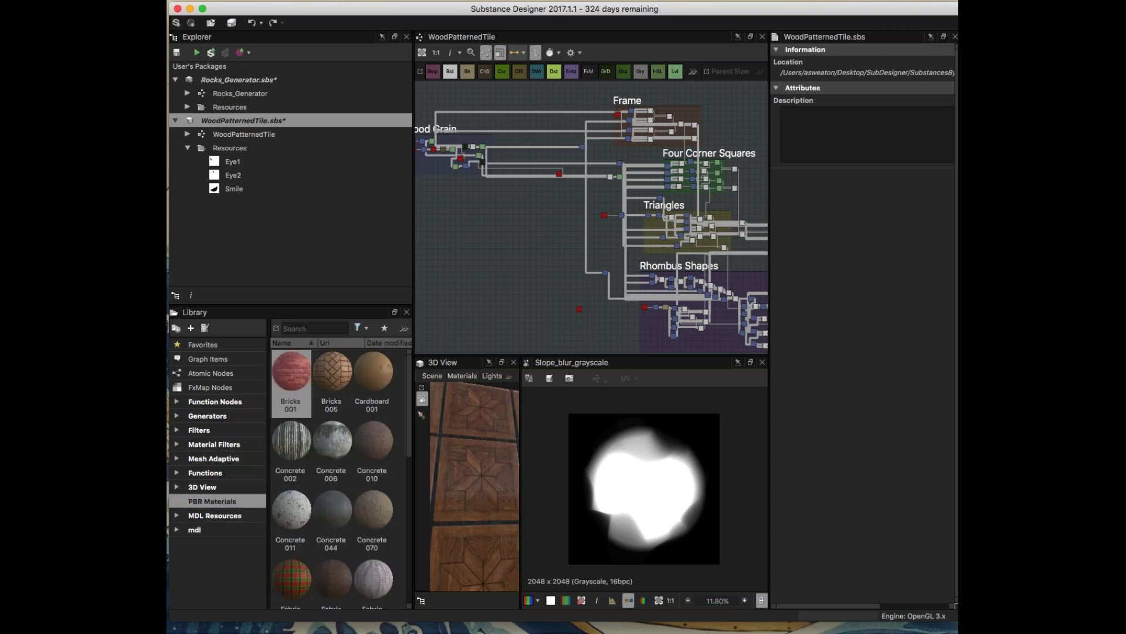
{"action": "left_click", "coordinate": [305, 327]}
{"action": "type", "text": "fab"}
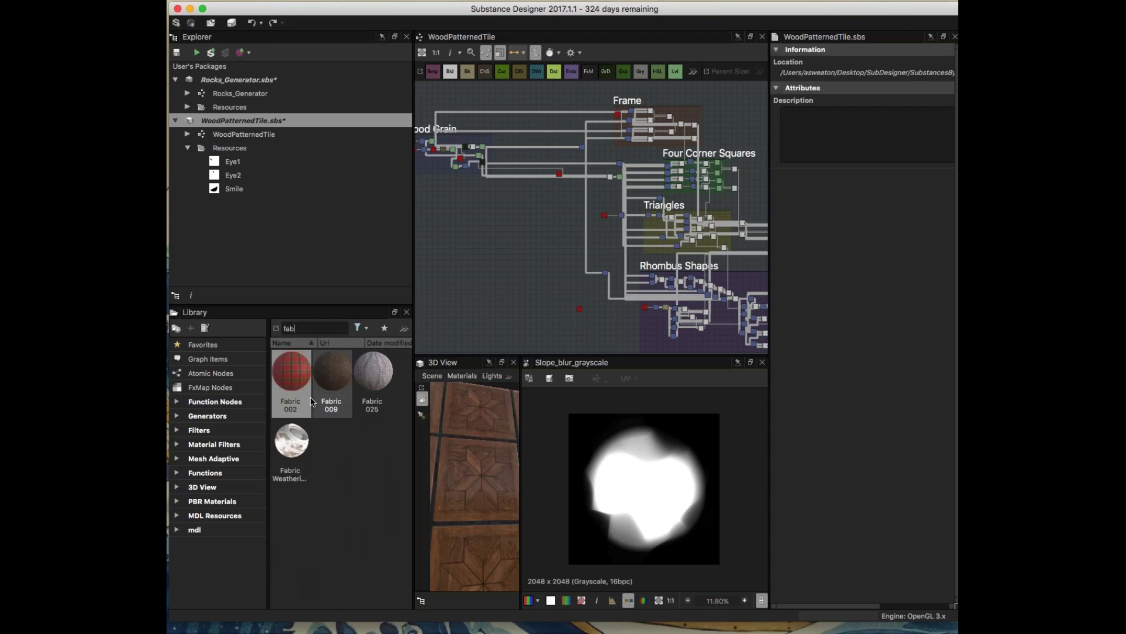
- Add the Fabric 002 and Fabric 009 materials to empty space in the WoodPatternedTile graph and inspect Fabric 009's weave up close
{"action": "left_click_drag", "start_coordinate": [298, 374], "coordinate": [480, 293]}
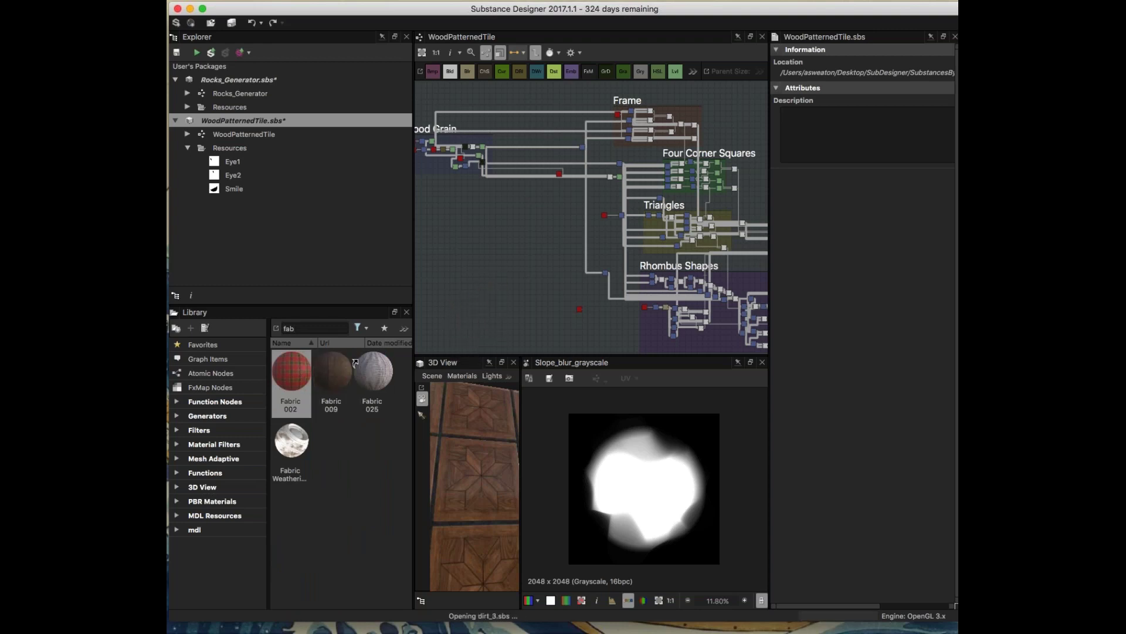
{"action": "left_click_drag", "start_coordinate": [343, 374], "coordinate": [500, 322]}
{"action": "scroll", "coordinate": [501, 317], "scroll_direction": "up", "scroll_amount": 10}
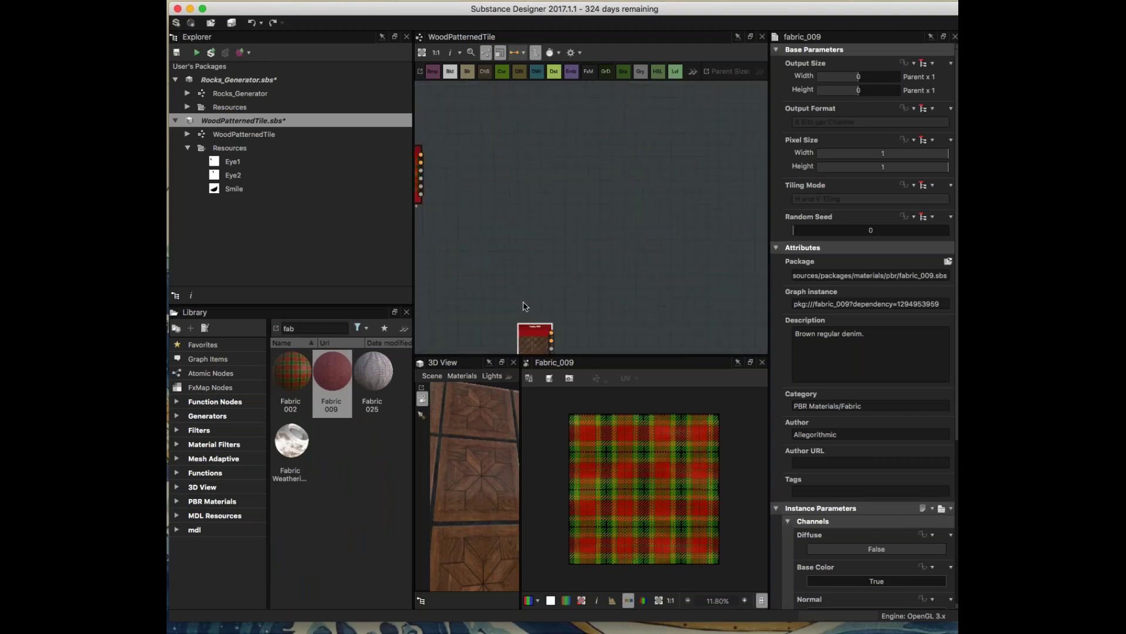
{"action": "middle_click_drag", "start_coordinate": [525, 298], "coordinate": [539, 202]}
{"action": "scroll", "coordinate": [687, 463], "scroll_direction": "up", "scroll_amount": 5}
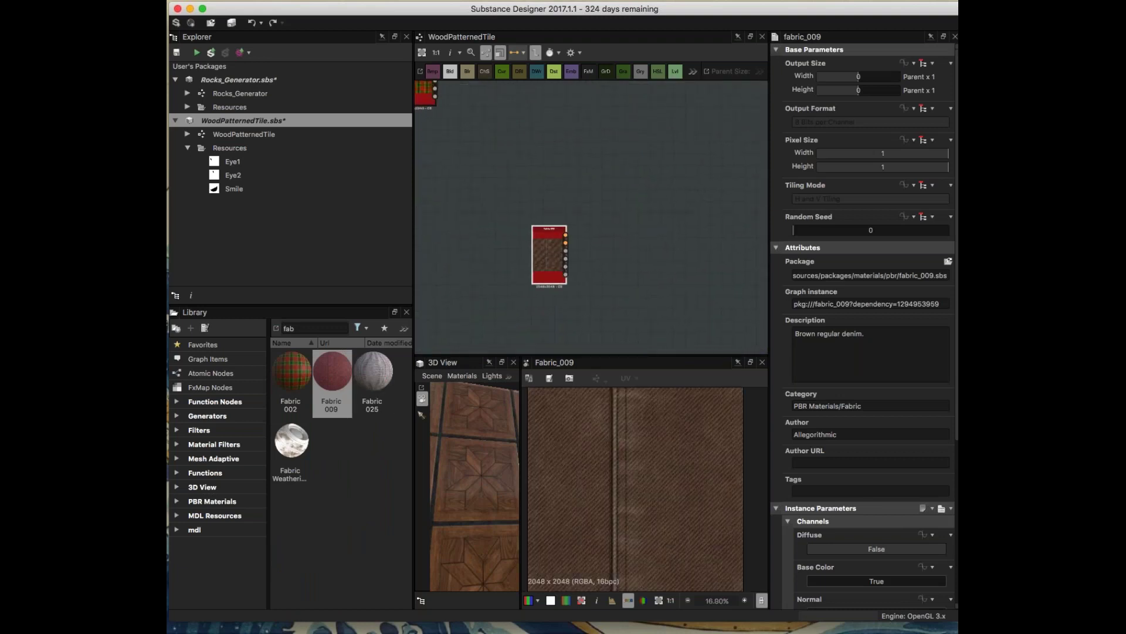
{"action": "scroll", "coordinate": [687, 463], "scroll_direction": "up", "scroll_amount": 2}
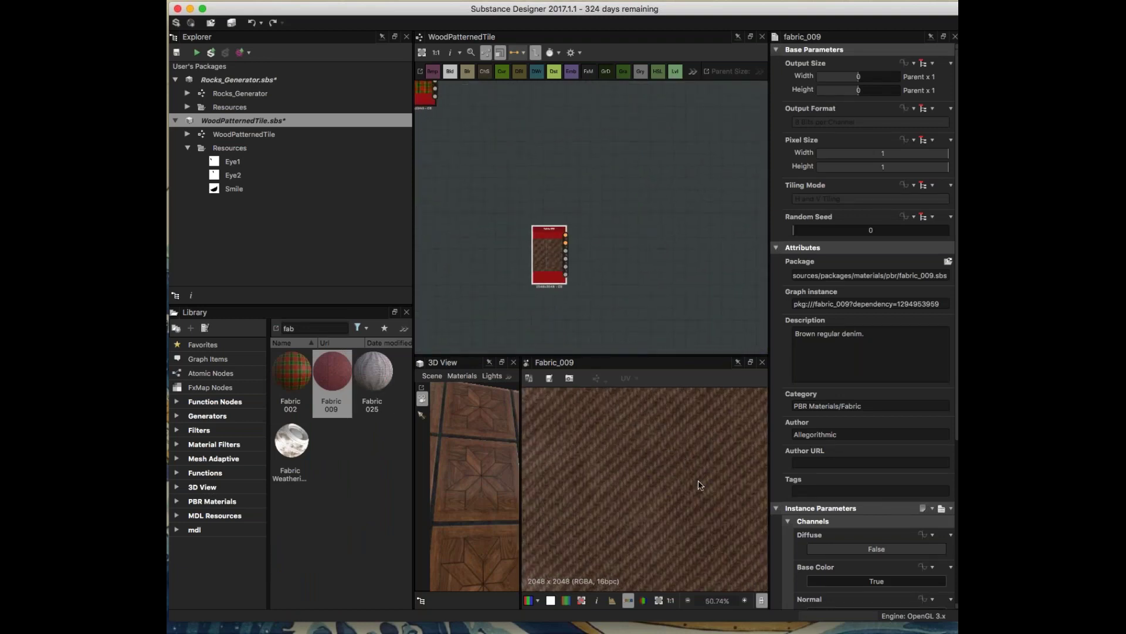
{"action": "scroll", "coordinate": [702, 488], "scroll_direction": "up", "scroll_amount": 3}
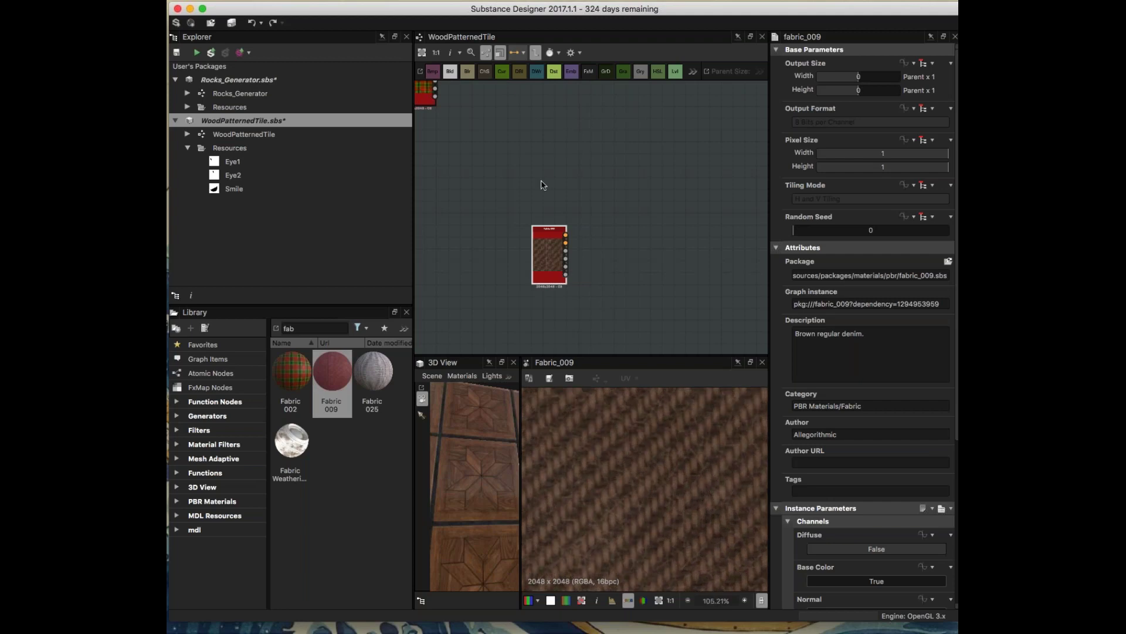
- Open the graph referenced by the Fabric 009 node, loading the package that contains it
{"action": "right_click", "coordinate": [551, 251]}
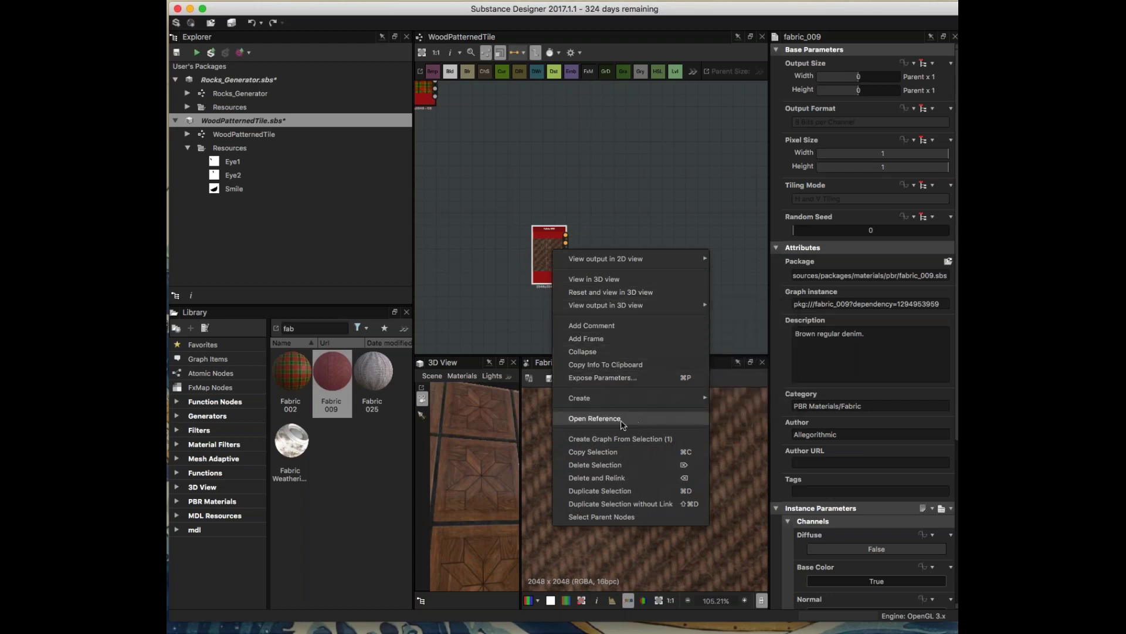
{"action": "left_click", "coordinate": [619, 418]}
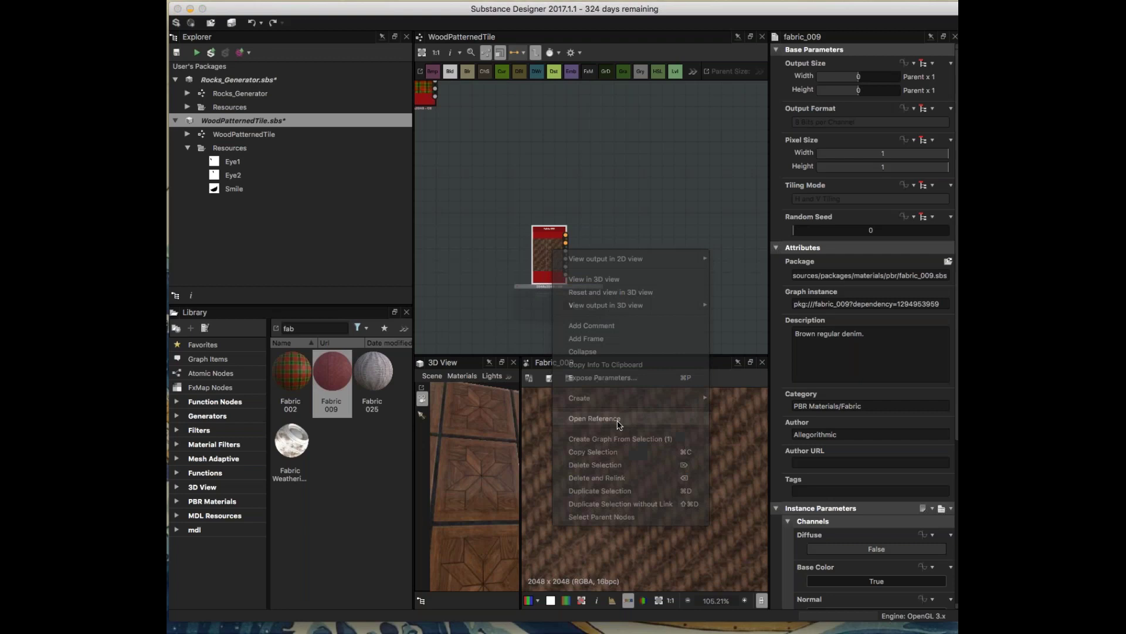
{"action": "left_click", "coordinate": [662, 329]}
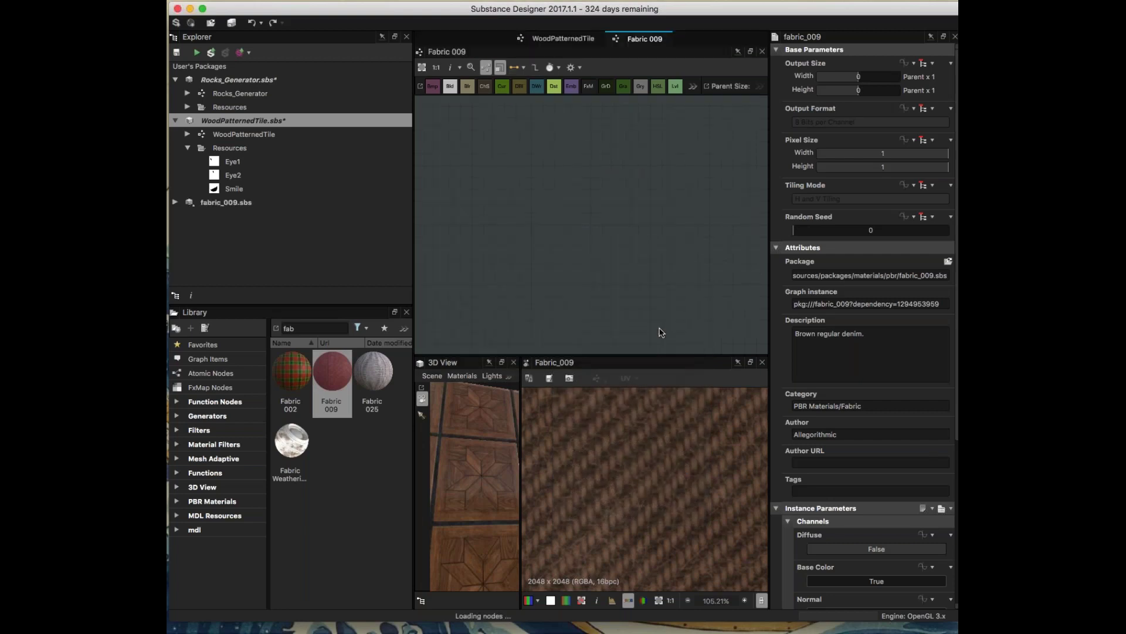
- Inspect the outputs along the weave chain in Fabric 009, from the Blend and FX-Map nodes through Transformation 2D to the second Blend
{"action": "scroll", "coordinate": [635, 275], "scroll_direction": "up", "scroll_amount": 8}
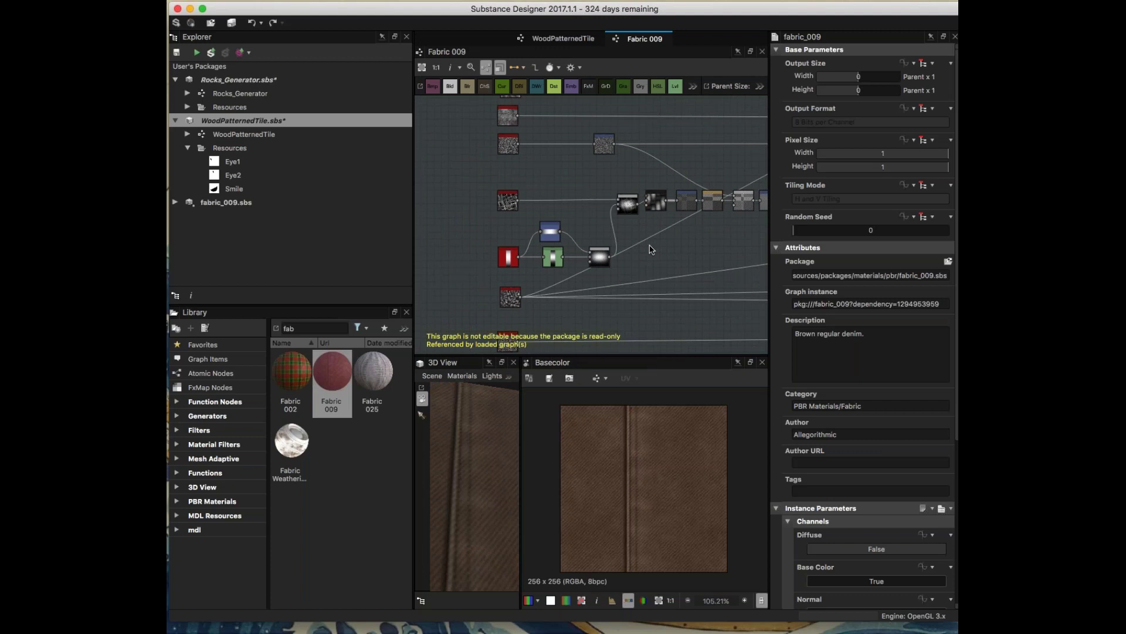
{"action": "middle_click_drag", "start_coordinate": [554, 186], "coordinate": [553, 243]}
{"action": "middle_click_drag", "start_coordinate": [627, 183], "coordinate": [605, 197]}
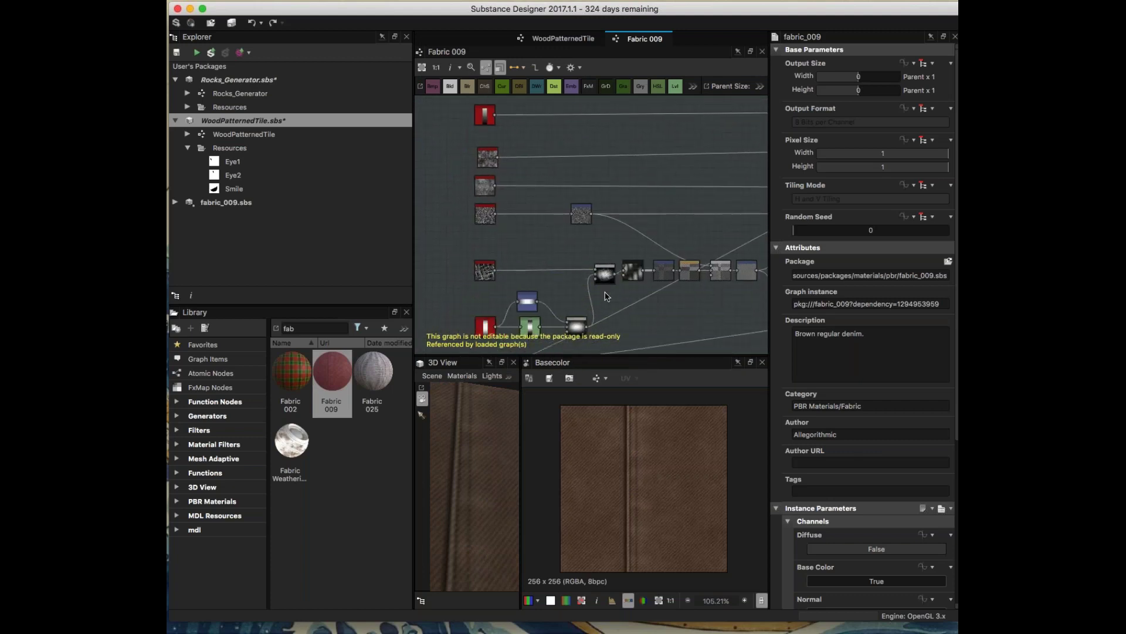
{"action": "left_click", "coordinate": [604, 272]}
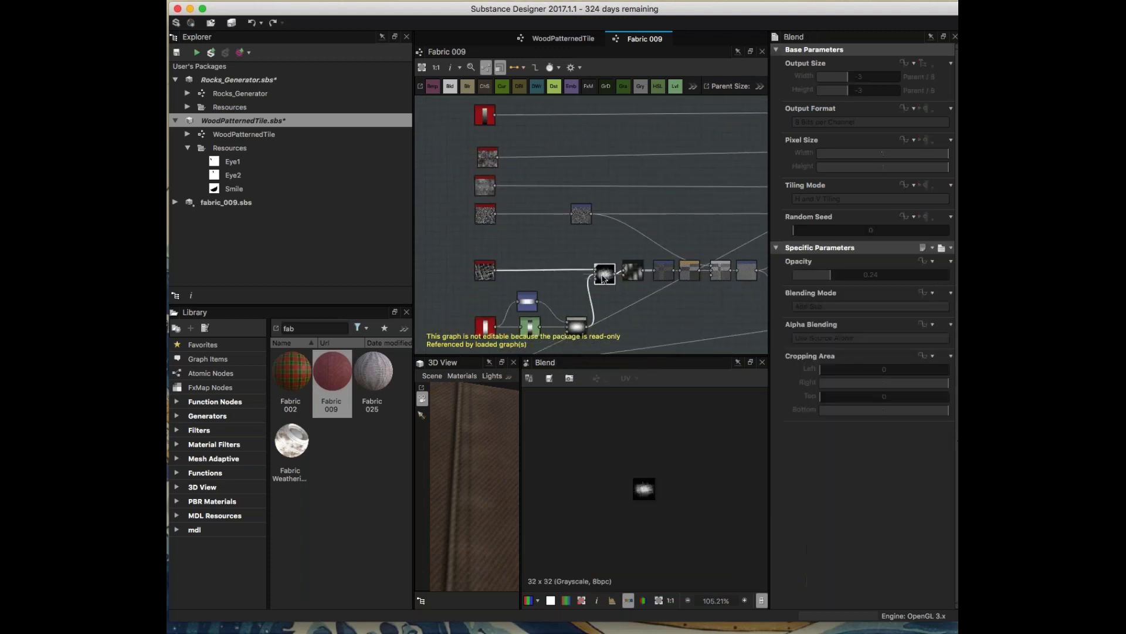
{"action": "scroll", "coordinate": [636, 281], "scroll_direction": "down", "scroll_amount": 2}
{"action": "left_click", "coordinate": [633, 271]}
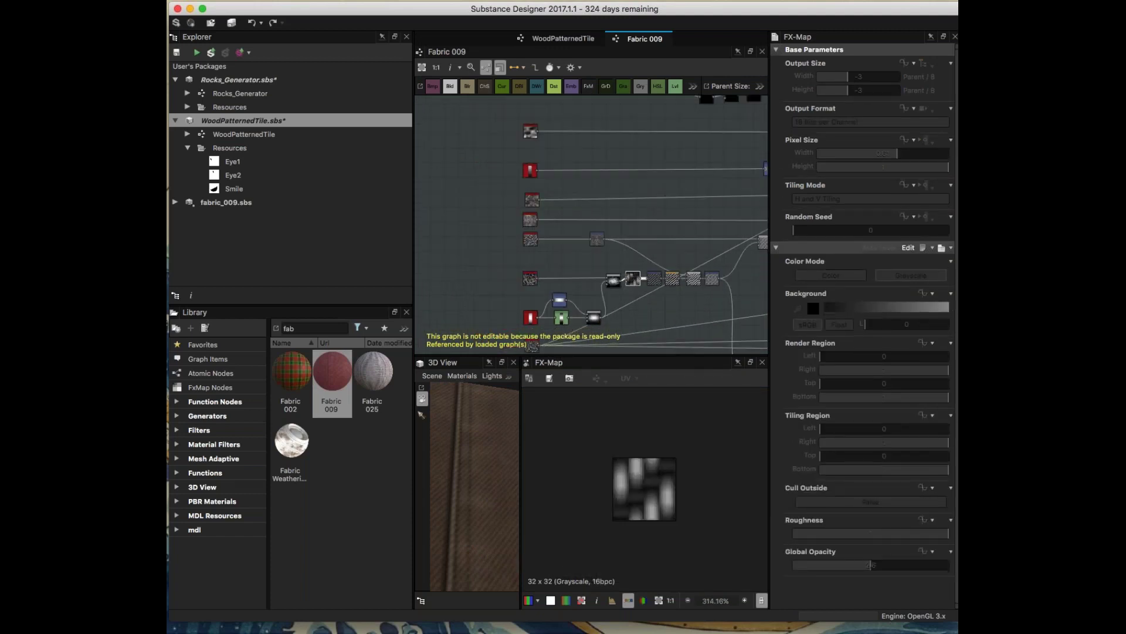
{"action": "left_click", "coordinate": [655, 278]}
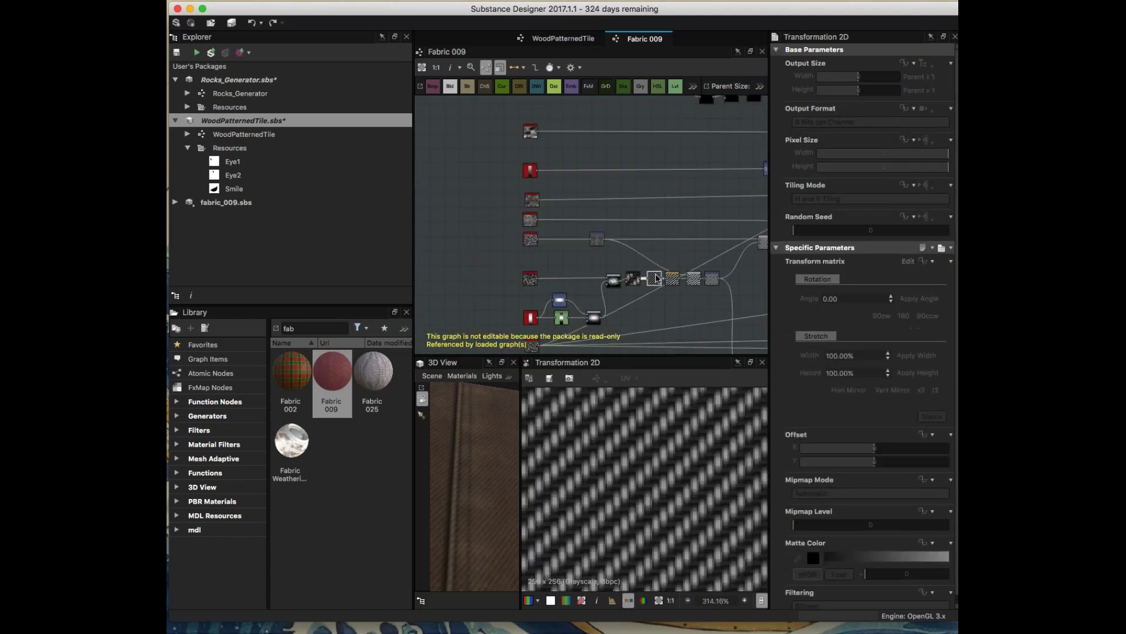
{"action": "left_click", "coordinate": [674, 279]}
{"action": "left_click", "coordinate": [694, 280]}
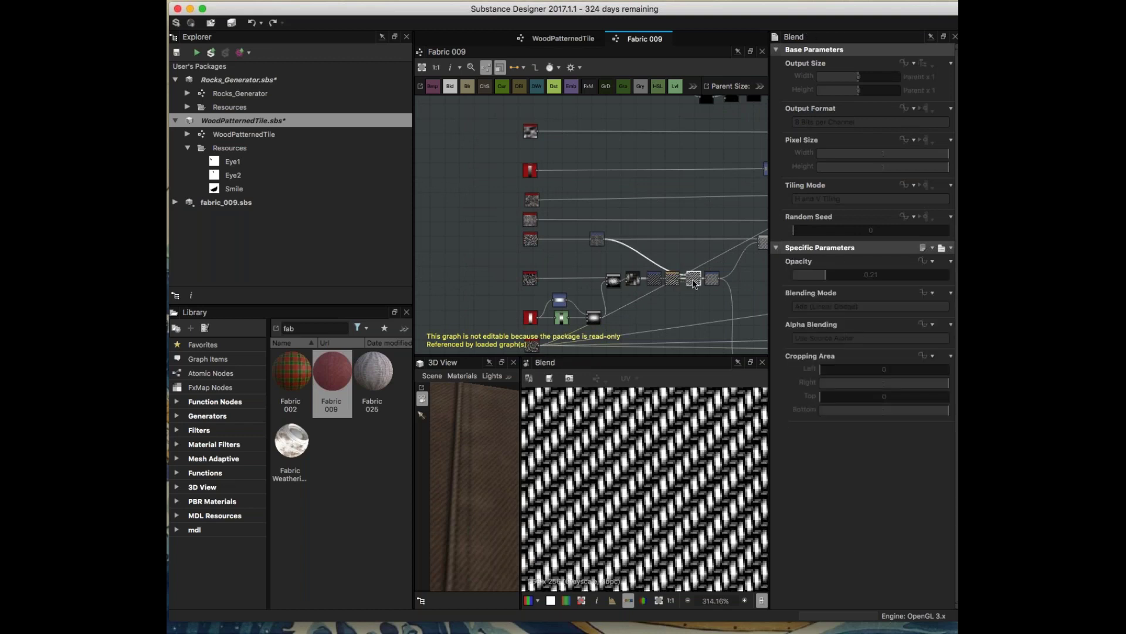
- Examine the overall Fabric 009 node layout and preview the Herb 1 noise node that feeds the weave chain
{"action": "scroll", "coordinate": [720, 264], "scroll_direction": "down", "scroll_amount": 8}
{"action": "middle_click_drag", "start_coordinate": [699, 229], "coordinate": [542, 214]}
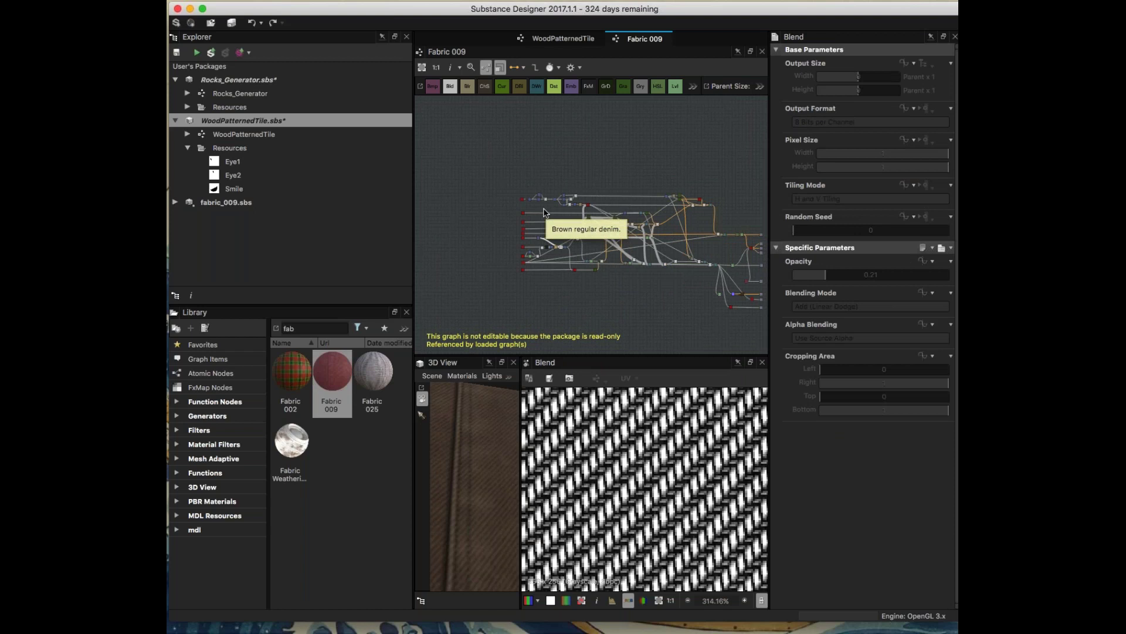
{"action": "scroll", "coordinate": [633, 263], "scroll_direction": "up", "scroll_amount": 3}
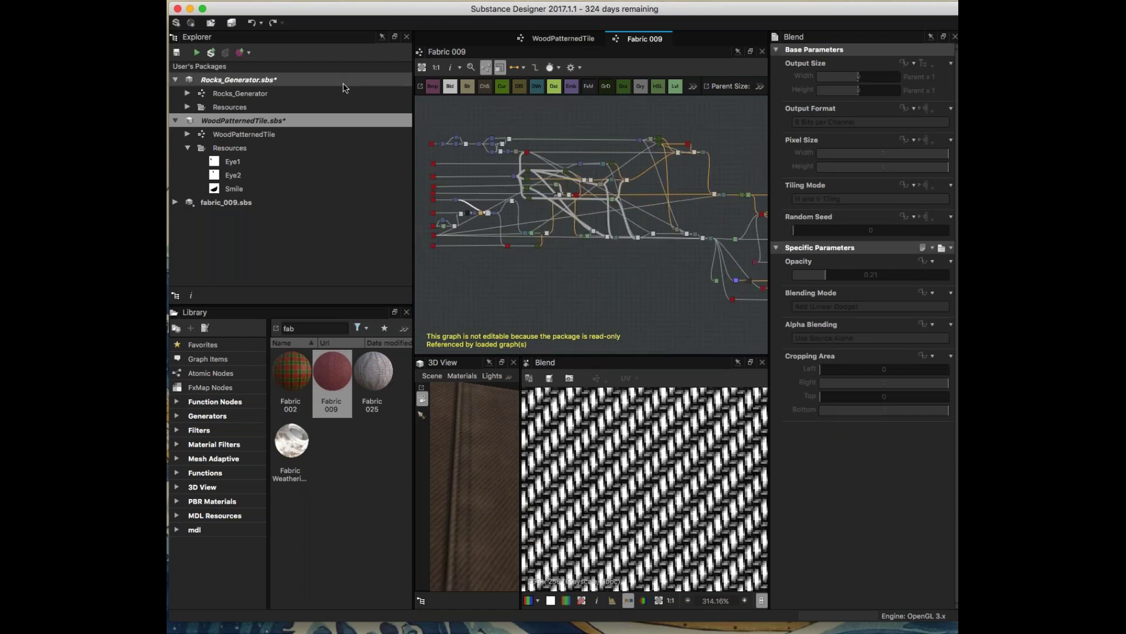
{"action": "scroll", "coordinate": [607, 238], "scroll_direction": "up", "scroll_amount": 5}
{"action": "middle_click_drag", "start_coordinate": [464, 229], "coordinate": [585, 276]}
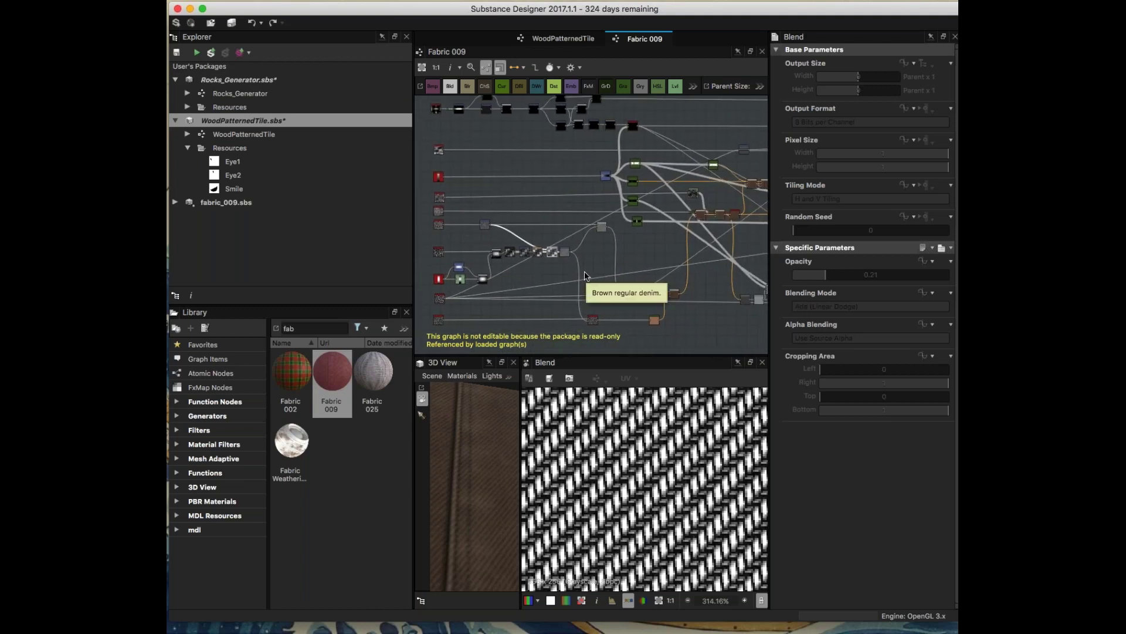
{"action": "scroll", "coordinate": [556, 259], "scroll_direction": "up", "scroll_amount": 5}
{"action": "left_click", "coordinate": [554, 257]}
{"action": "scroll", "coordinate": [576, 247], "scroll_direction": "down", "scroll_amount": 1}
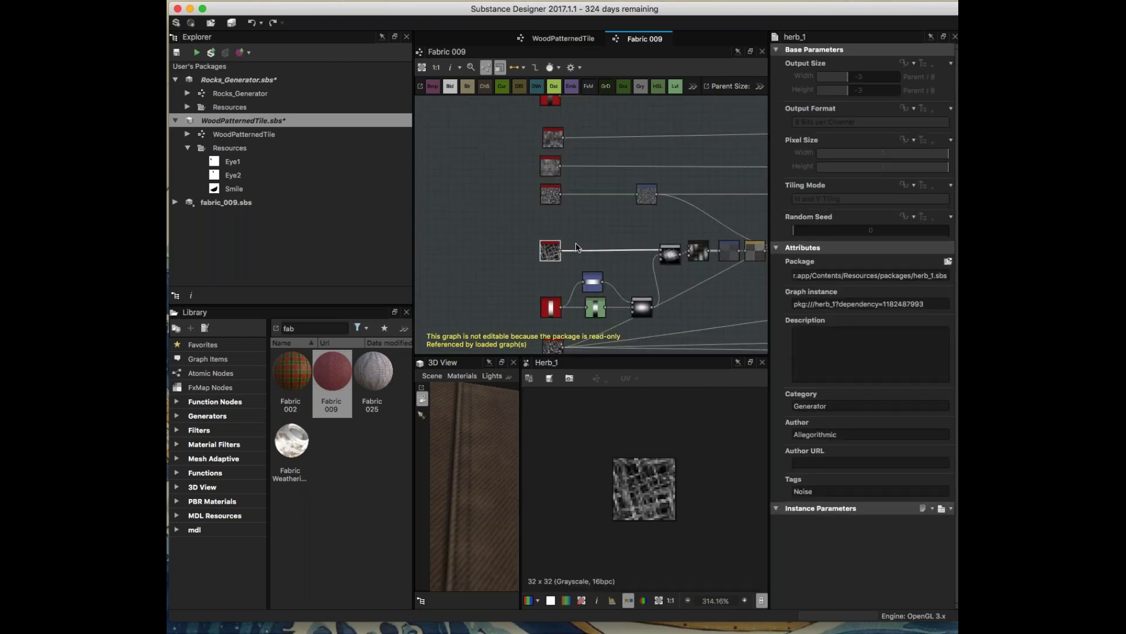
{"action": "scroll", "coordinate": [567, 252], "scroll_direction": "up", "scroll_amount": 2}
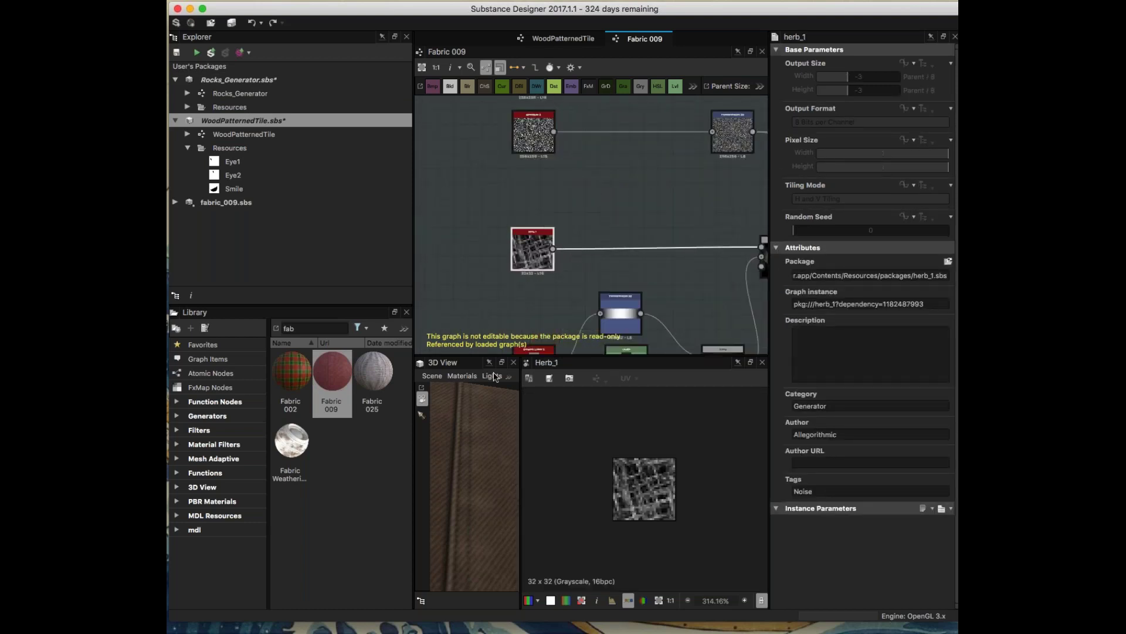
- Open the graph referenced by the Herb 1 node, loading its package
{"action": "right_click", "coordinate": [528, 249]}
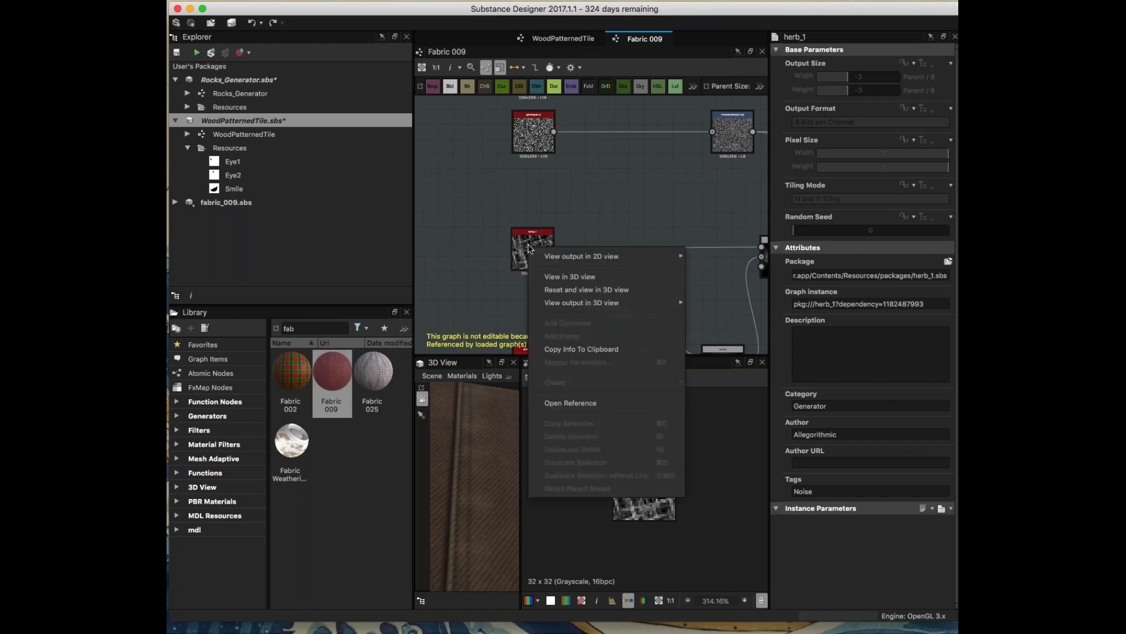
{"action": "left_click", "coordinate": [567, 403]}
{"action": "left_click", "coordinate": [645, 326]}
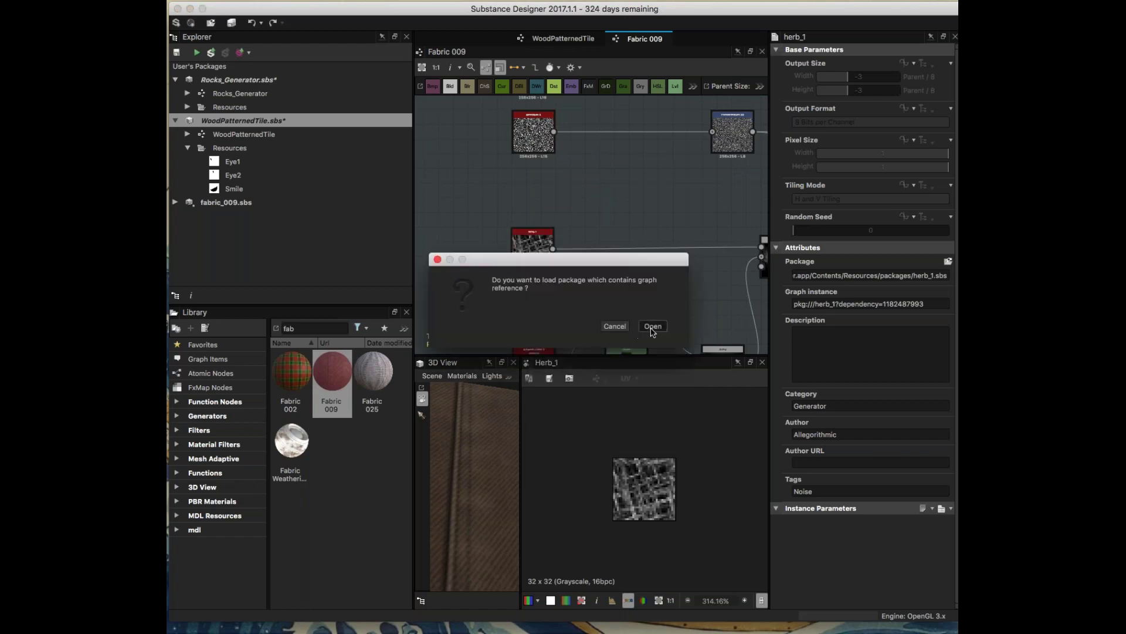
- Preview the White Noise node at the start of the Herb 1 graph and the Herb output at its end
{"action": "double_click", "coordinate": [522, 184]}
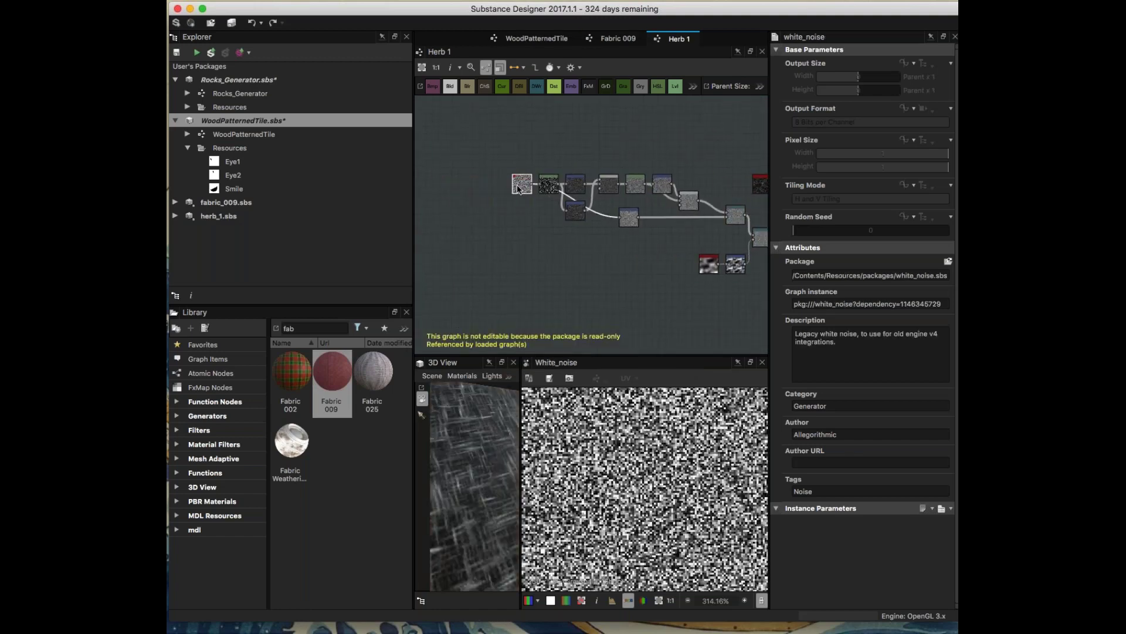
{"action": "double_click", "coordinate": [740, 208]}
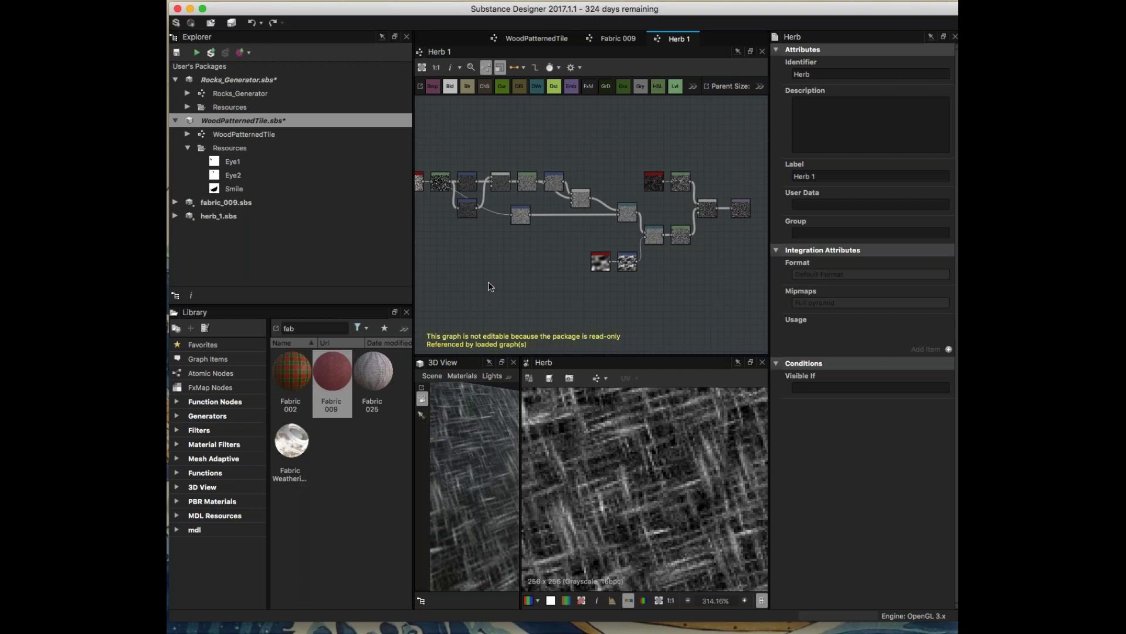
{"action": "key", "text": "Left"}
{"action": "middle_click_drag", "start_coordinate": [525, 248], "coordinate": [615, 255]}
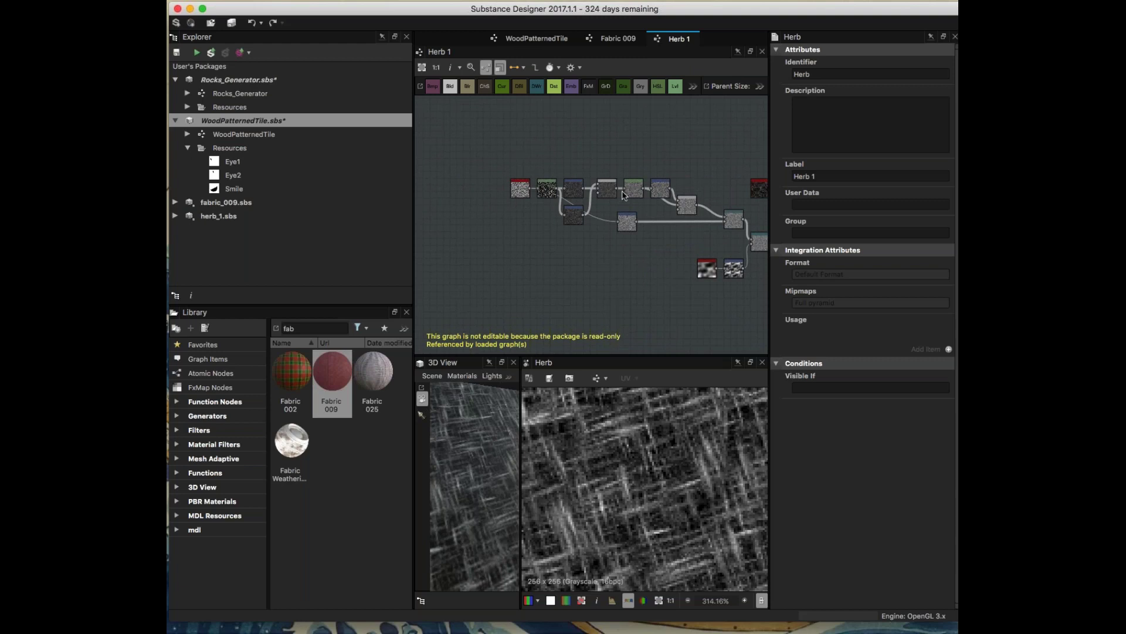
- Return to the Fabric 009 graph and examine the Herb 1 node among its neighbouring nodes
{"action": "left_click", "coordinate": [618, 39]}
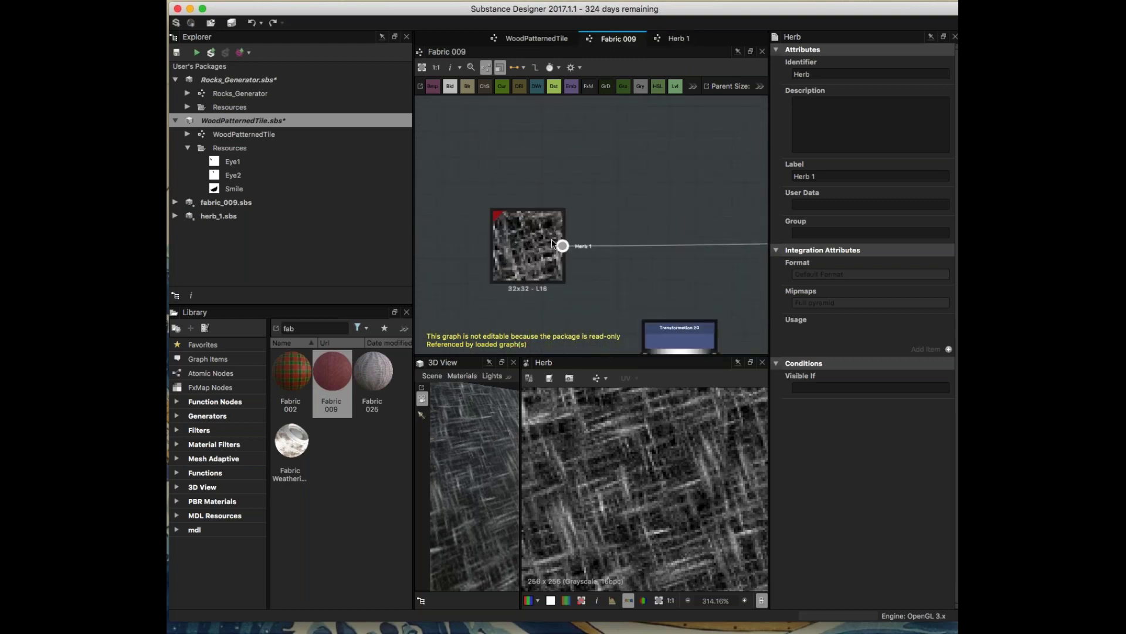
{"action": "scroll", "coordinate": [539, 255], "scroll_direction": "up", "scroll_amount": 5}
{"action": "scroll", "coordinate": [531, 261], "scroll_direction": "down", "scroll_amount": 6}
{"action": "scroll", "coordinate": [530, 260], "scroll_direction": "down", "scroll_amount": 2}
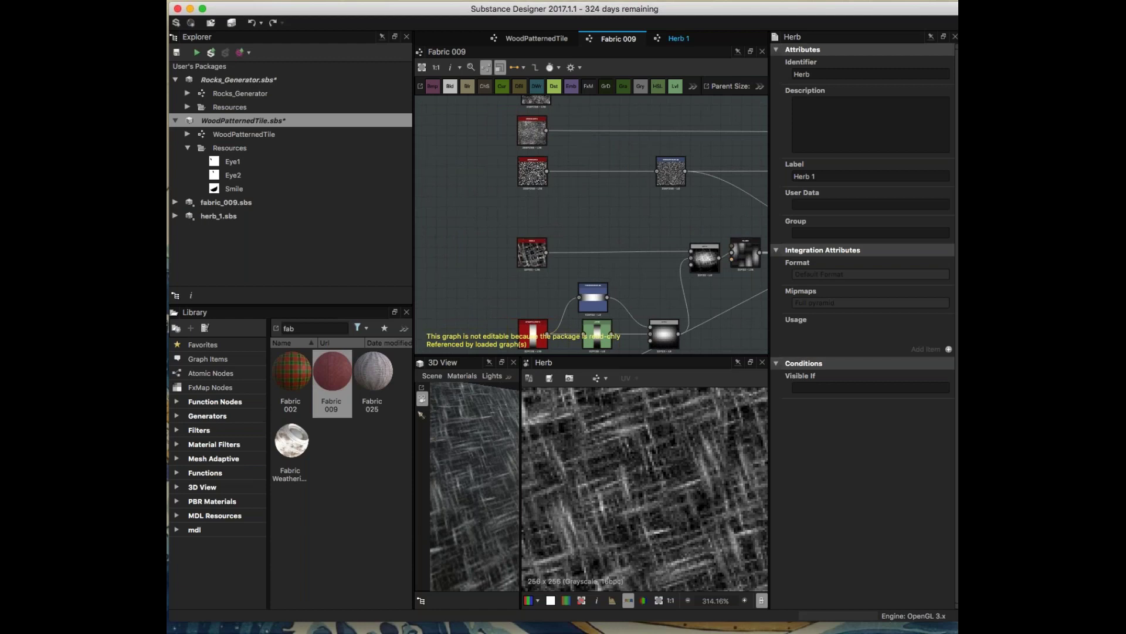
- Switch back to the Herb 1 graph and inspect its early Levels, Transformation 2D and Blend nodes
{"action": "left_click", "coordinate": [675, 39]}
{"action": "middle_click_drag", "start_coordinate": [736, 220], "coordinate": [501, 180]}
{"action": "left_click", "coordinate": [589, 179]}
{"action": "middle_click_drag", "start_coordinate": [571, 251], "coordinate": [575, 252]}
{"action": "middle_click_drag", "start_coordinate": [435, 176], "coordinate": [658, 198]}
{"action": "left_click", "coordinate": [515, 170]}
{"action": "left_click", "coordinate": [542, 196]}
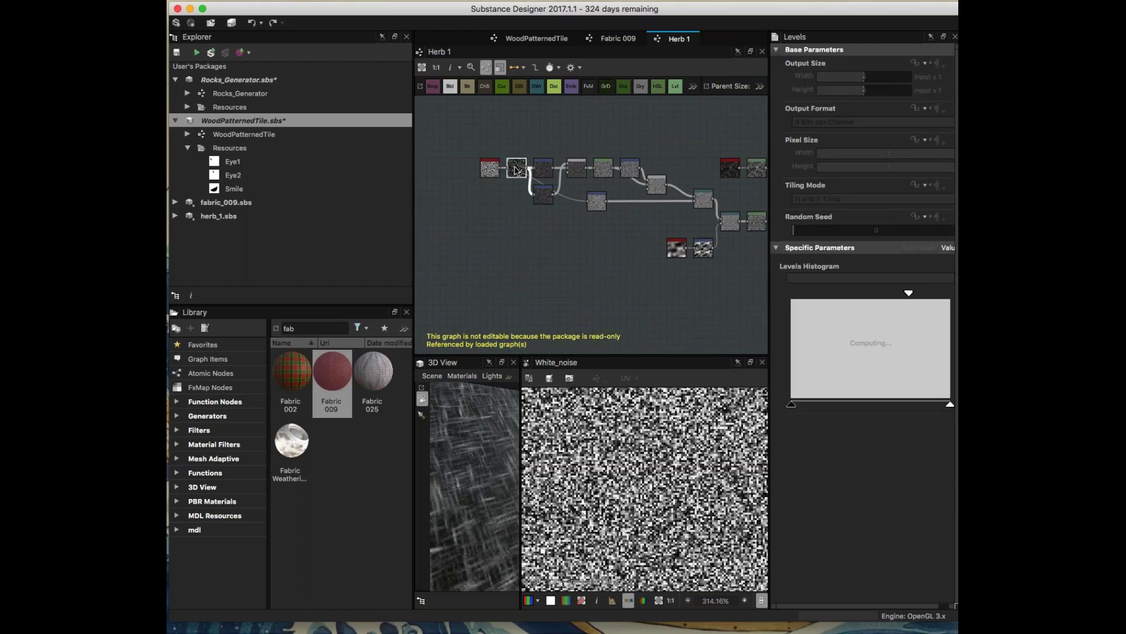
{"action": "left_click", "coordinate": [541, 203]}
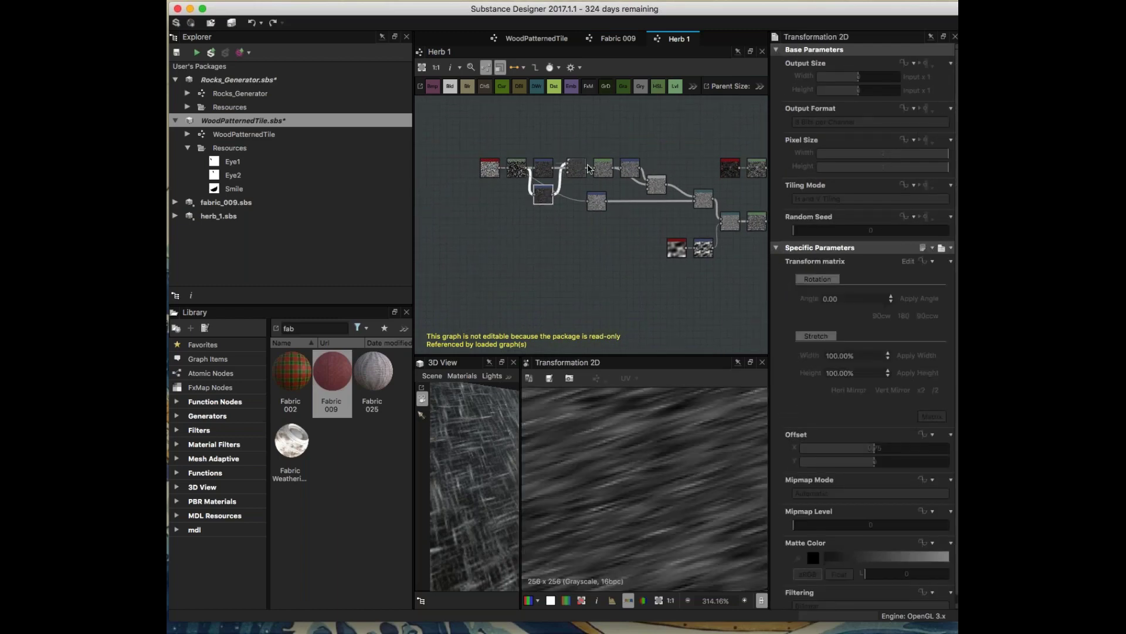
{"action": "scroll", "coordinate": [652, 233], "scroll_direction": "down", "scroll_amount": 1}
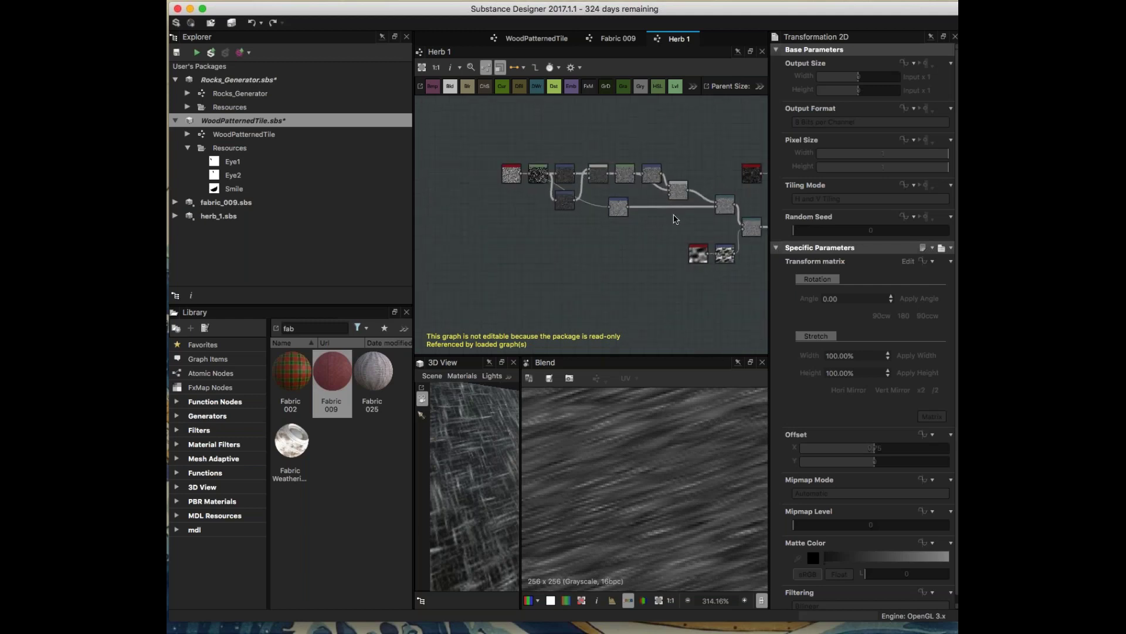
- Switch to the Fabric 009 graph and preview the Herb 1 node's output enlarged in the 2D view
{"action": "left_click", "coordinate": [618, 39]}
{"action": "double_click", "coordinate": [532, 252]}
{"action": "scroll", "coordinate": [672, 485], "scroll_direction": "up", "scroll_amount": 3}
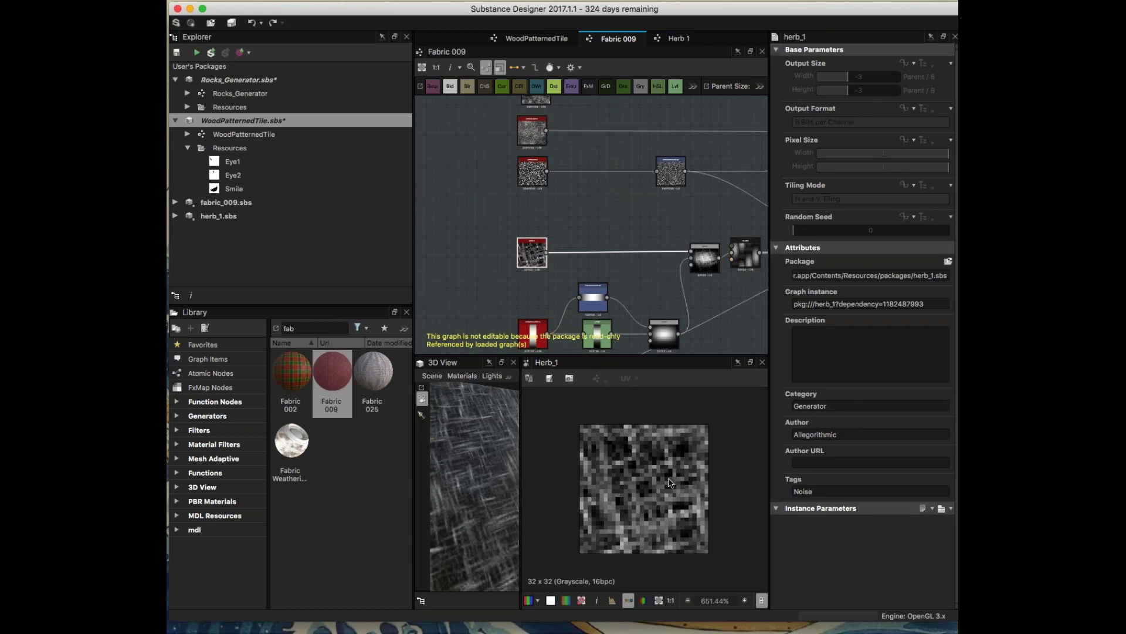
- Preview the Scratches 2 node's output in the 2D view, zooming in on its detail and back out to the whole image
{"action": "left_click", "coordinate": [532, 171]}
{"action": "scroll", "coordinate": [637, 416], "scroll_direction": "down", "scroll_amount": 14}
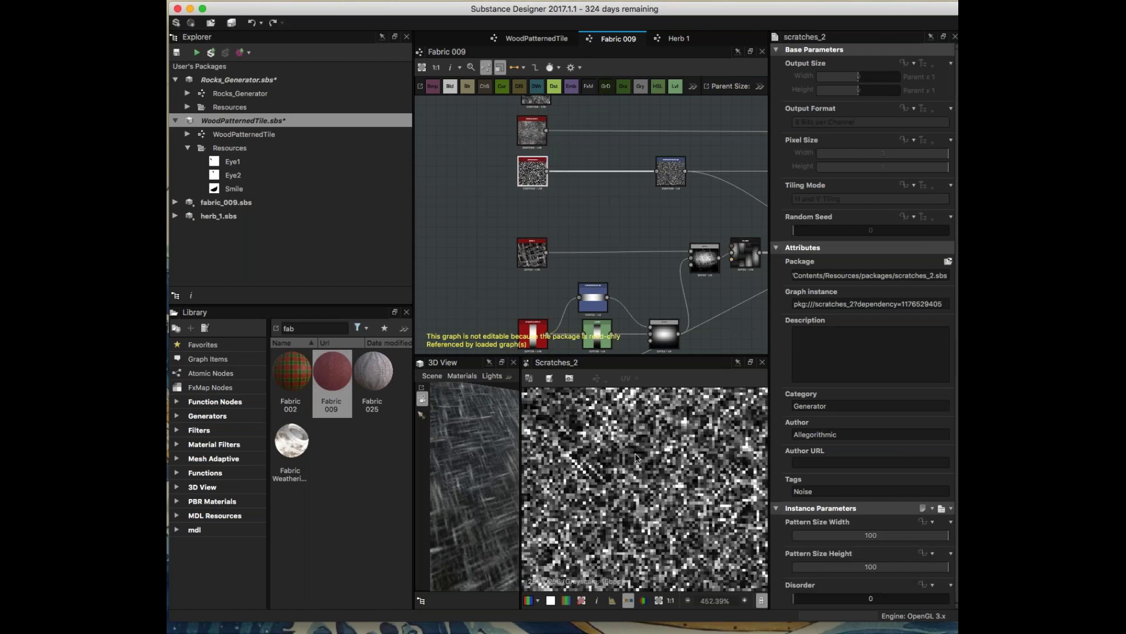
{"action": "scroll", "coordinate": [591, 288], "scroll_direction": "down", "scroll_amount": 2}
{"action": "left_click", "coordinate": [658, 600]}
{"action": "scroll", "coordinate": [646, 490], "scroll_direction": "down", "scroll_amount": 4}
{"action": "scroll", "coordinate": [649, 509], "scroll_direction": "up", "scroll_amount": 6}
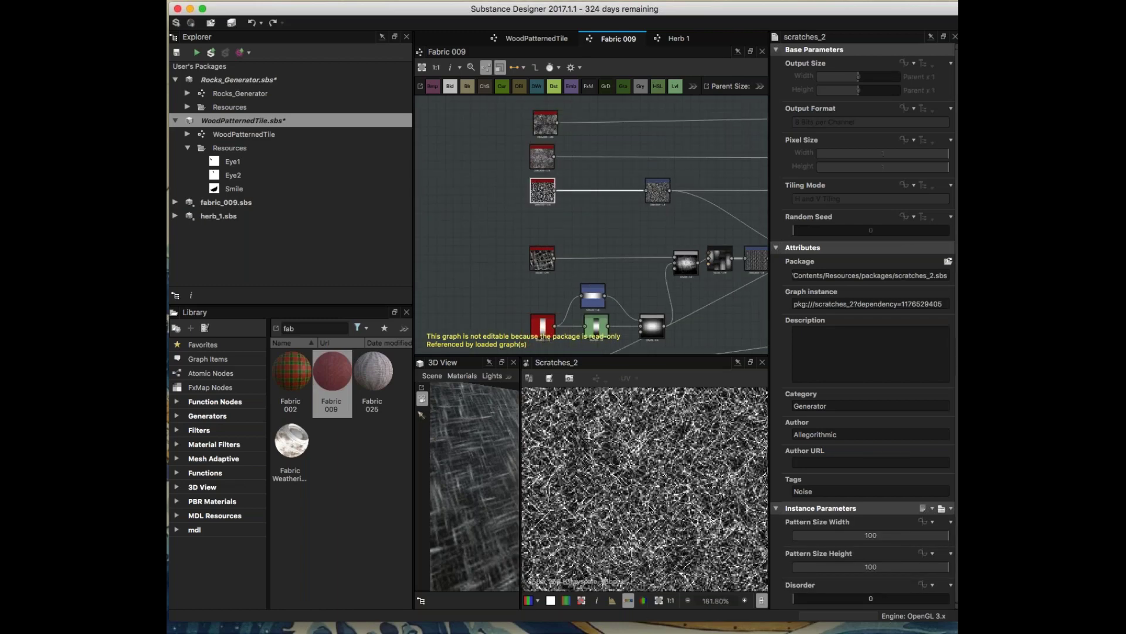
{"action": "scroll", "coordinate": [649, 508], "scroll_direction": "down", "scroll_amount": 2}
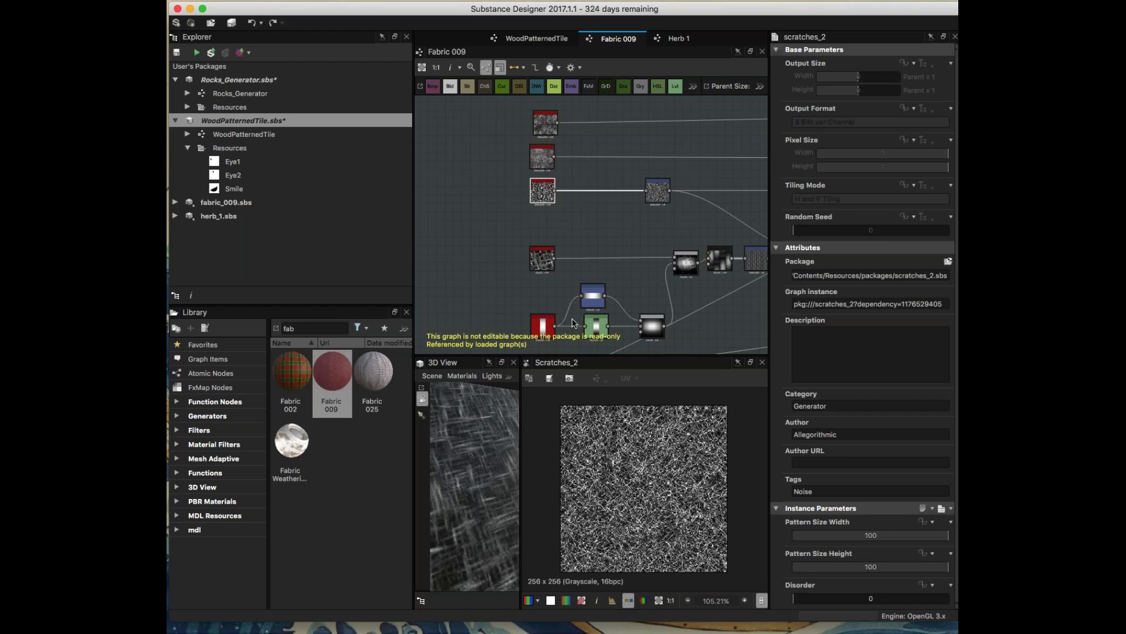
- Open the Scratches 2 node's reference graph and select its FX-Map node for preview
{"action": "right_click", "coordinate": [542, 194]}
{"action": "left_click", "coordinate": [608, 348]}
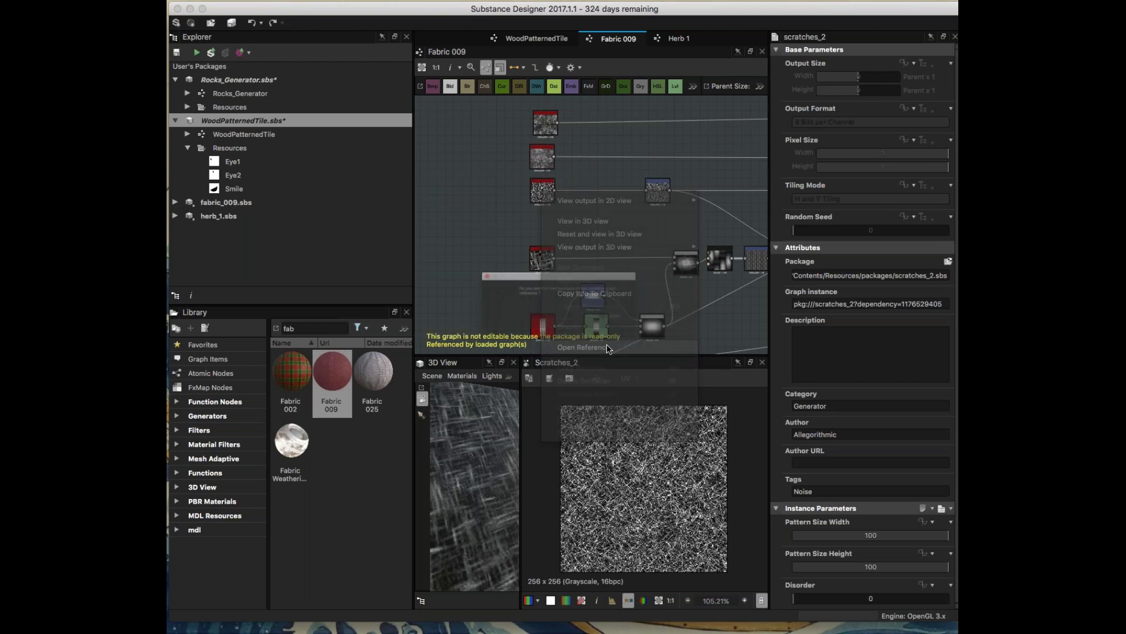
{"action": "key", "text": "Return"}
{"action": "scroll", "coordinate": [613, 293], "scroll_direction": "down", "scroll_amount": 3}
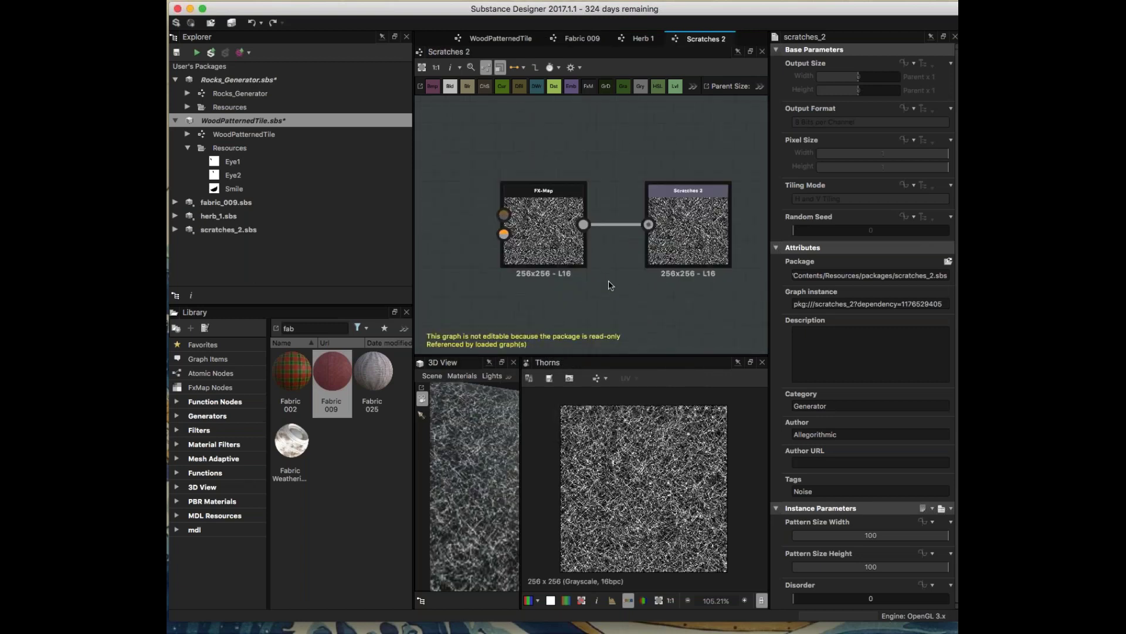
{"action": "scroll", "coordinate": [614, 302], "scroll_direction": "up", "scroll_amount": 4}
{"action": "scroll", "coordinate": [627, 297], "scroll_direction": "down", "scroll_amount": 1}
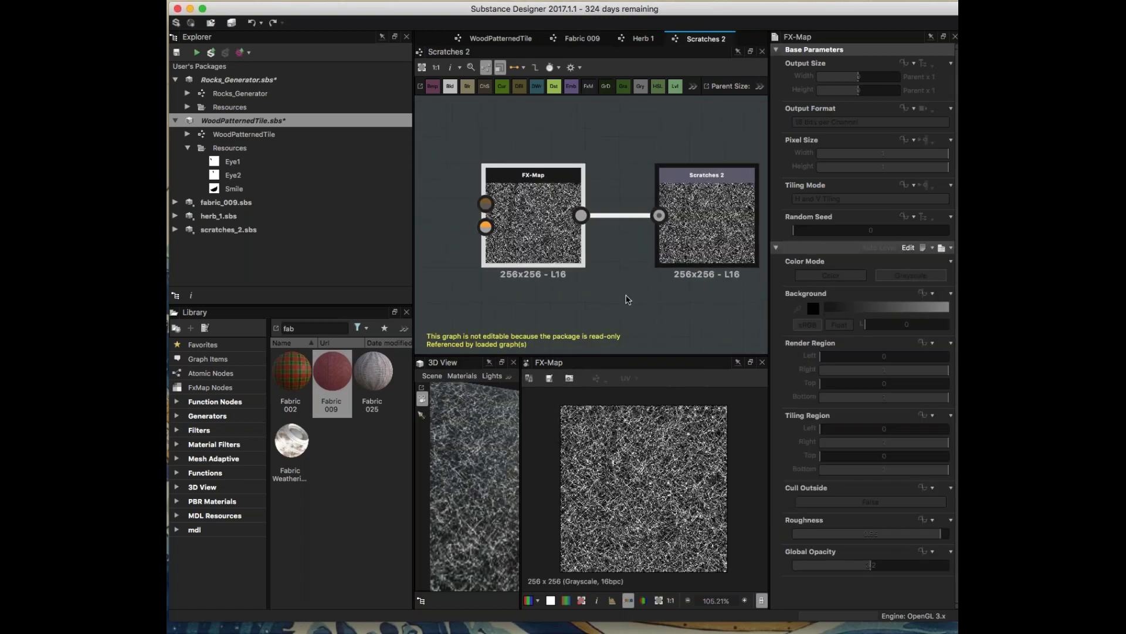
- Open the internal graph of the FX-Map node that feeds the Scratches 2 output
{"action": "scroll", "coordinate": [628, 294], "scroll_direction": "down", "scroll_amount": 2}
{"action": "right_click", "coordinate": [594, 257]}
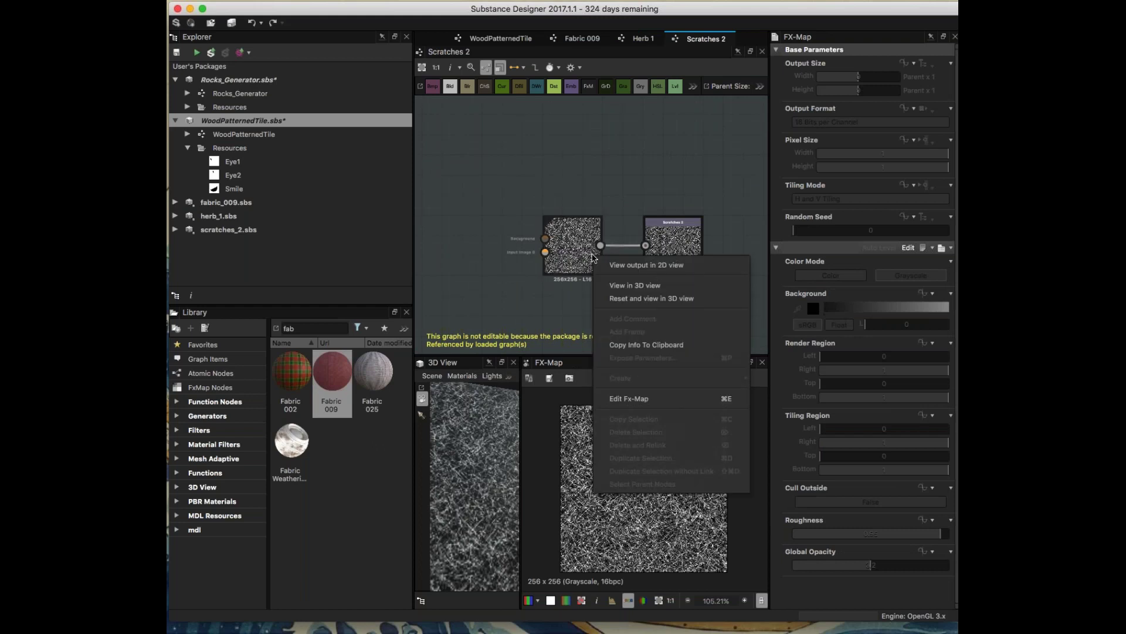
{"action": "left_click", "coordinate": [639, 400]}
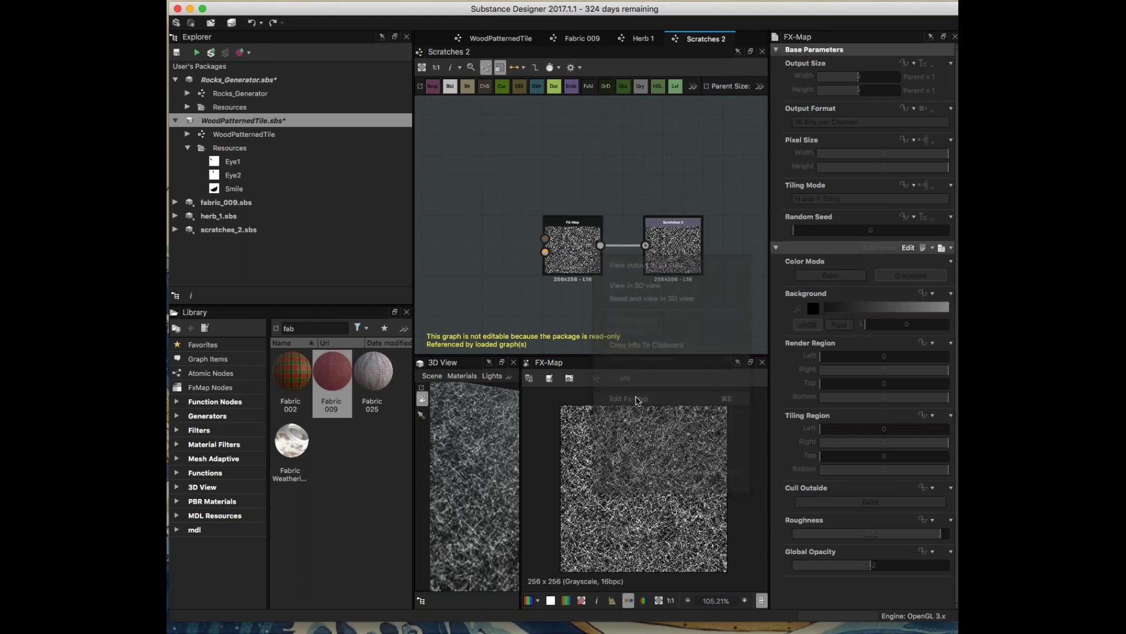
- Inspect the chain of Quadrant nodes in the FX-Map graph and show the last Quadrant's parameters
{"action": "left_click", "coordinate": [581, 112]}
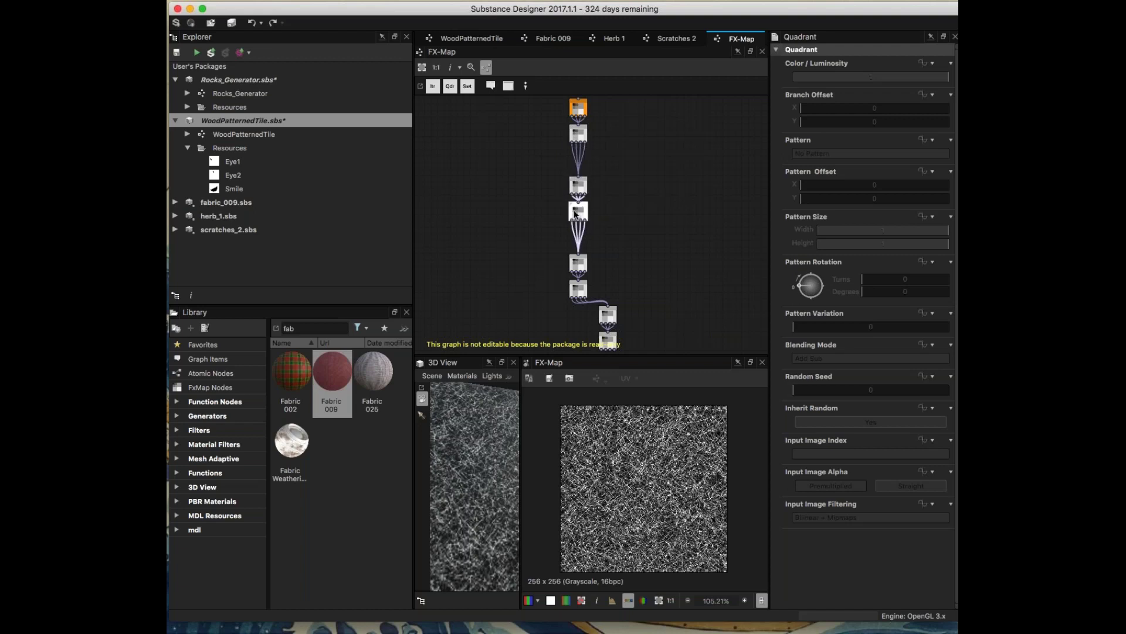
{"action": "scroll", "coordinate": [596, 231], "scroll_direction": "up", "scroll_amount": 5}
{"action": "middle_click_drag", "start_coordinate": [583, 299], "coordinate": [529, 138]}
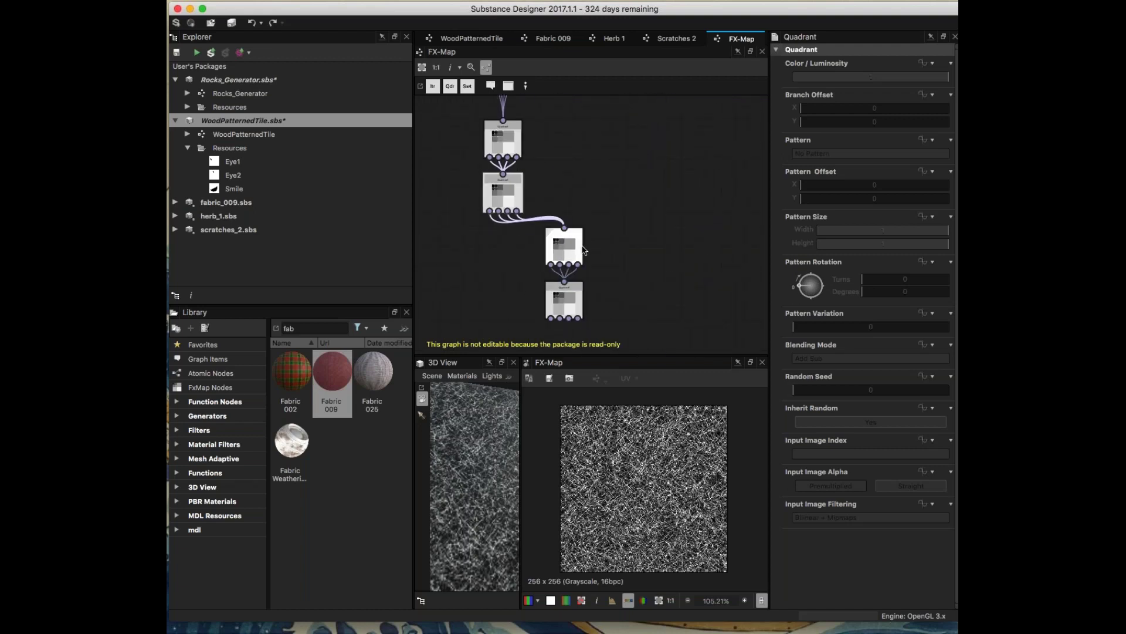
{"action": "left_click", "coordinate": [570, 308]}
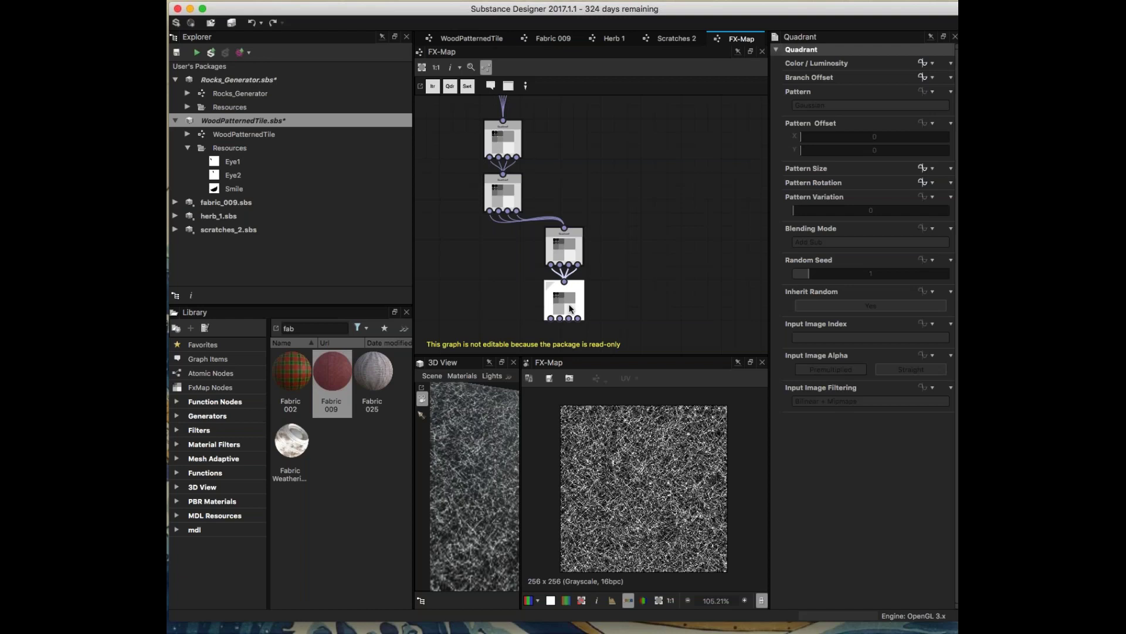
- Switch to the Scratches 2 graph and back to the FX-Map graph to compare the two
{"action": "left_click", "coordinate": [676, 39]}
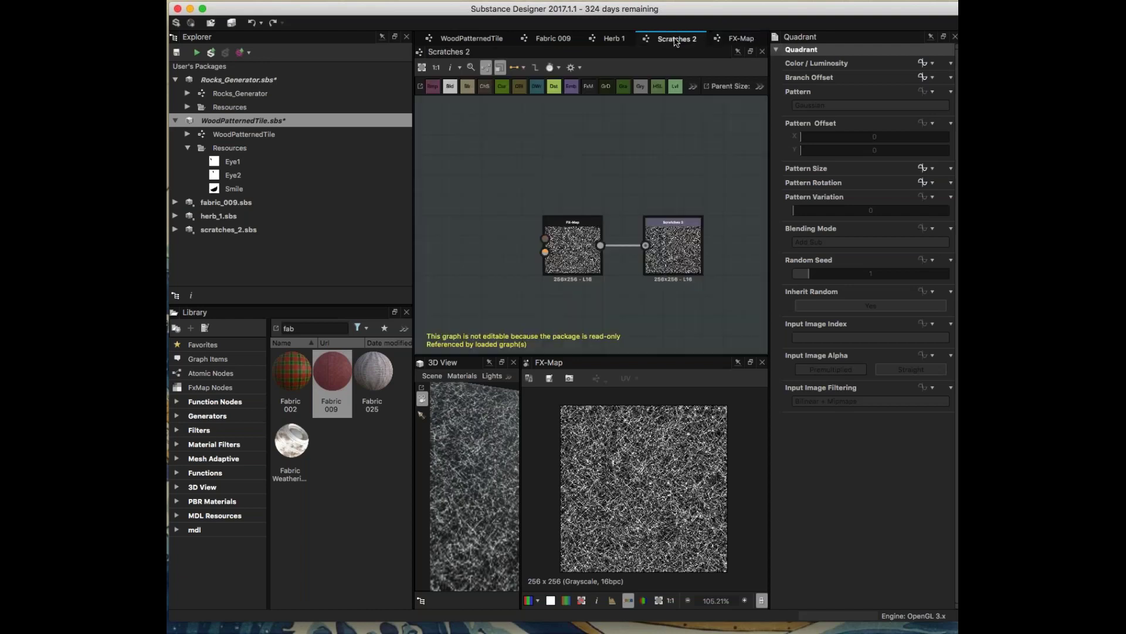
{"action": "left_click", "coordinate": [733, 40]}
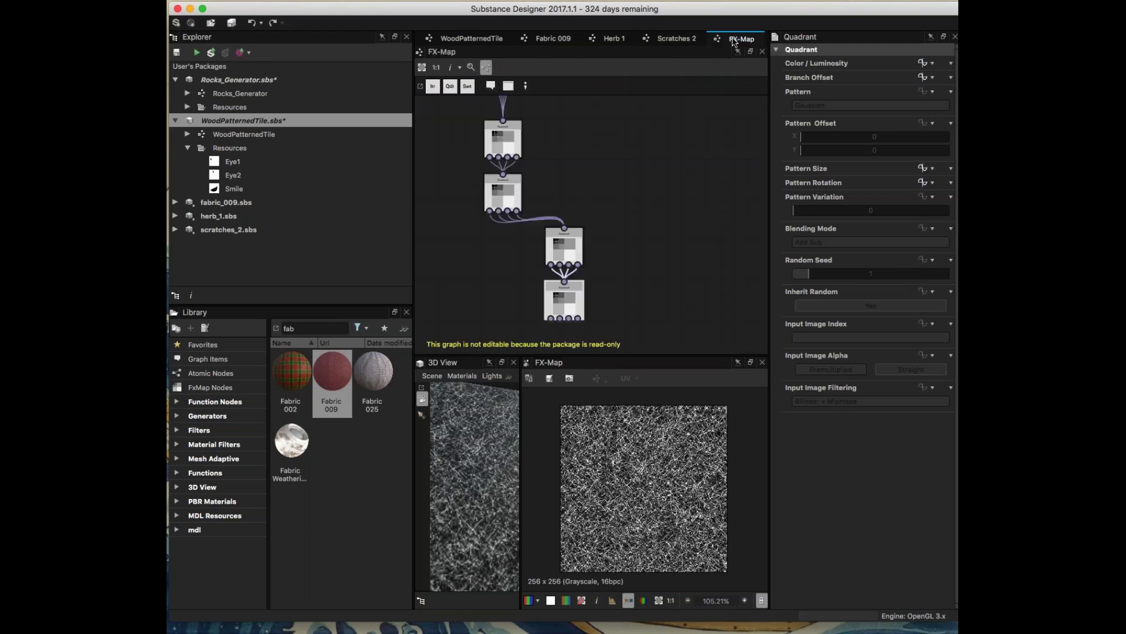
{"action": "scroll", "coordinate": [624, 198], "scroll_direction": "down", "scroll_amount": 2}
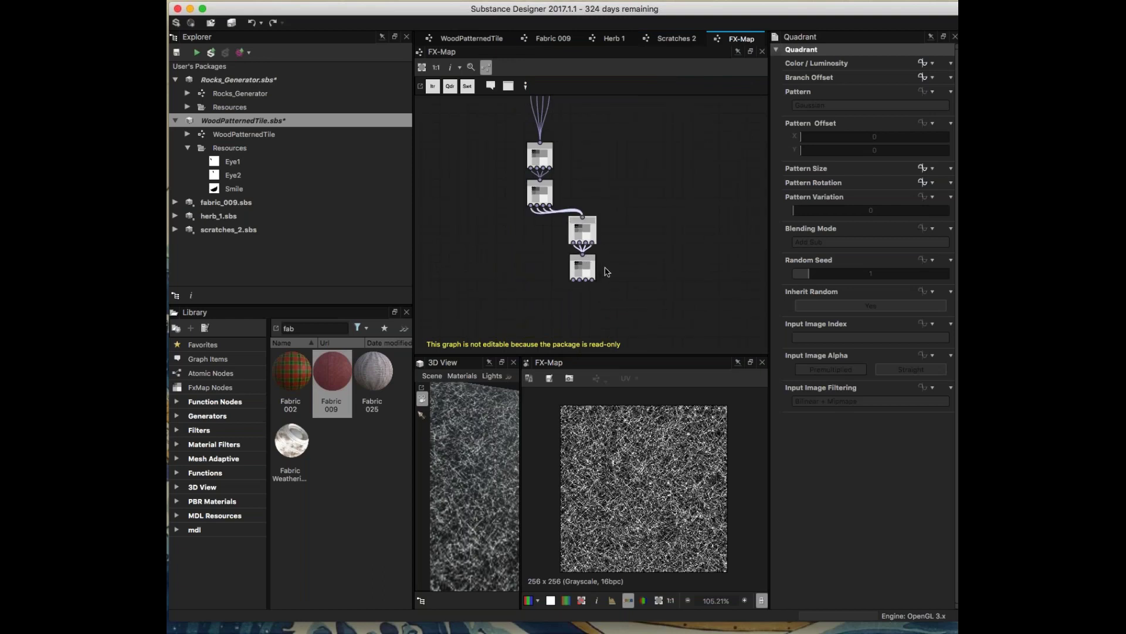
- Go to the Herb 1 graph and preview its White Noise node, the node after it and both early Transformation 2D nodes
{"action": "left_click", "coordinate": [672, 39]}
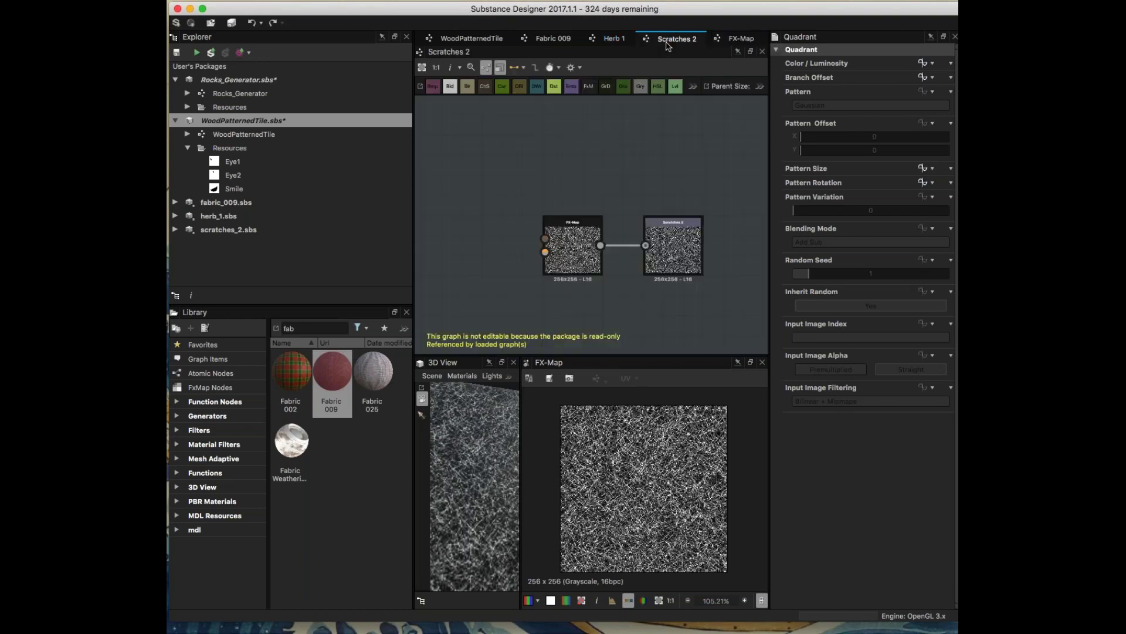
{"action": "left_click", "coordinate": [613, 39]}
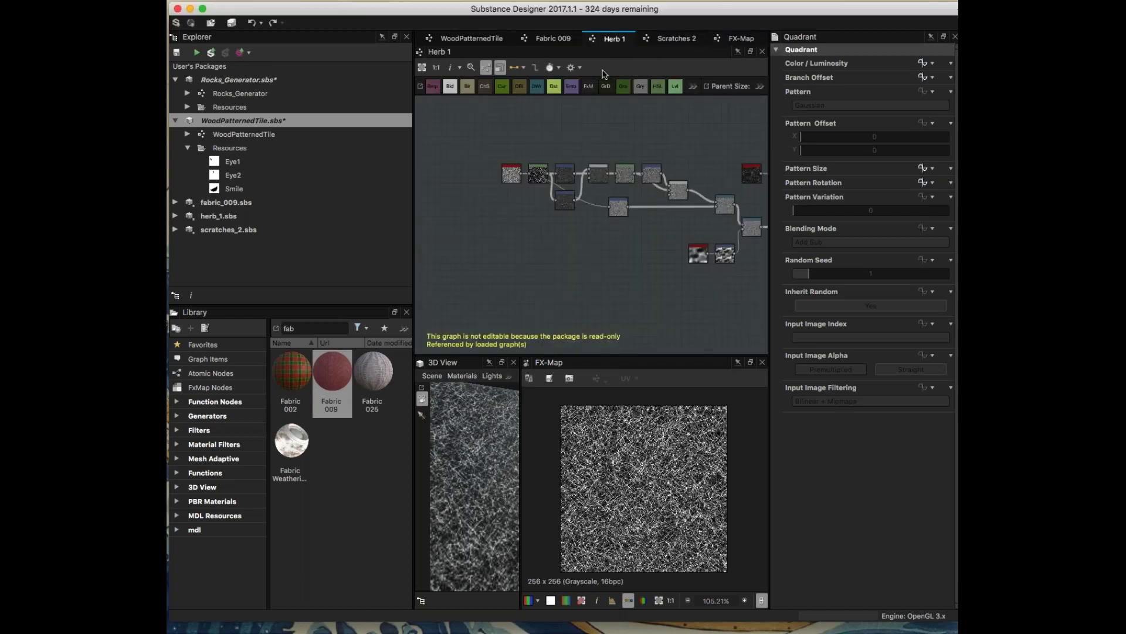
{"action": "scroll", "coordinate": [510, 224], "scroll_direction": "up", "scroll_amount": 1}
{"action": "middle_click_drag", "start_coordinate": [509, 225], "coordinate": [512, 333]}
{"action": "double_click", "coordinate": [521, 180]}
{"action": "double_click", "coordinate": [599, 181]}
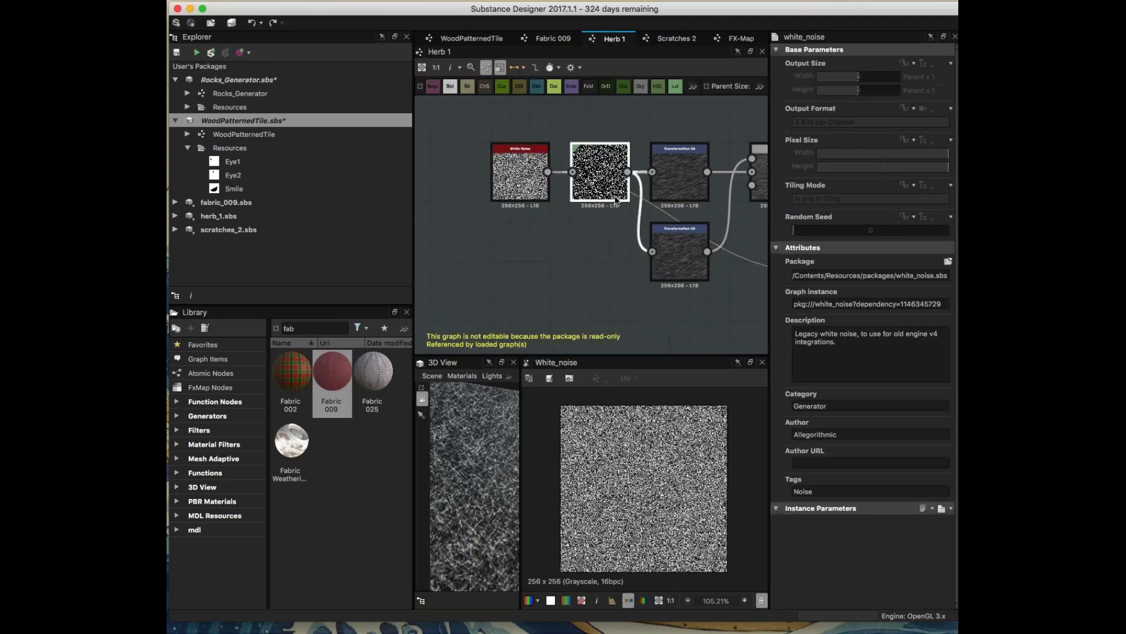
{"action": "double_click", "coordinate": [667, 189]}
{"action": "double_click", "coordinate": [671, 242]}
- Preview the Herb 1 graph's first Blend node and the nodes after it, ending with the Warp node
{"action": "scroll", "coordinate": [454, 239], "scroll_direction": "down", "scroll_amount": 3}
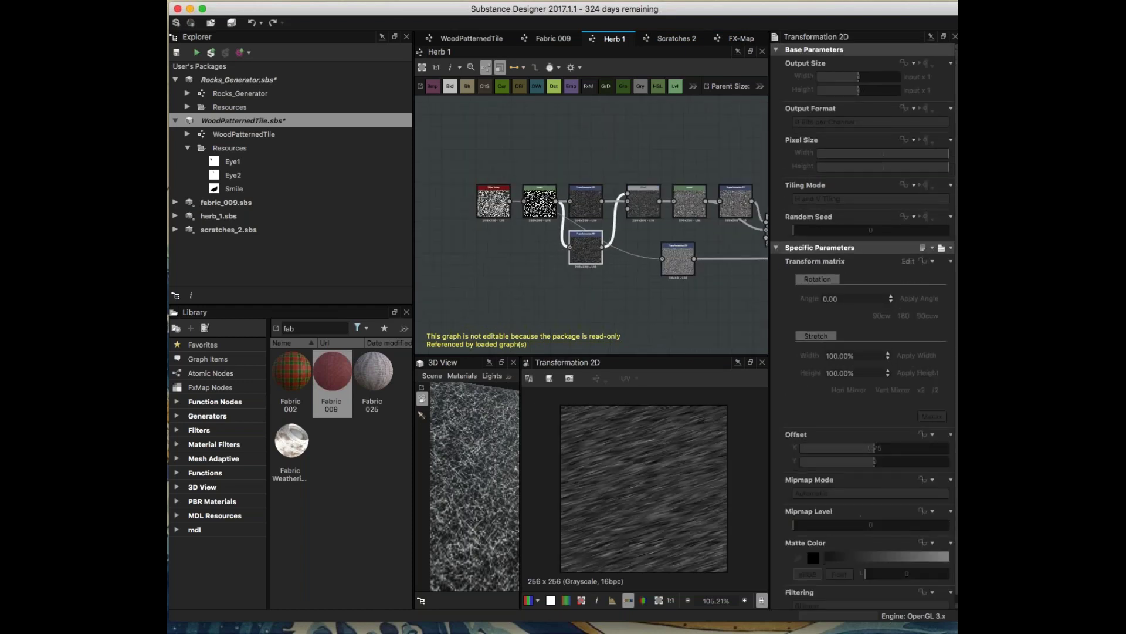
{"action": "middle_click_drag", "start_coordinate": [643, 234], "coordinate": [547, 228]}
{"action": "double_click", "coordinate": [546, 205]}
{"action": "double_click", "coordinate": [599, 204]}
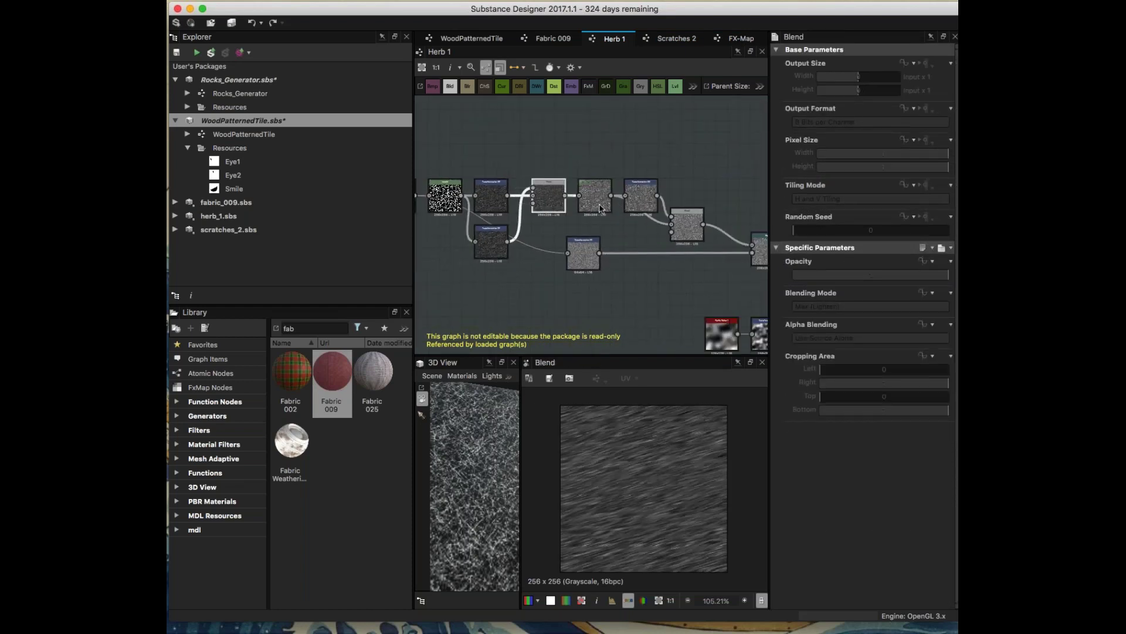
{"action": "double_click", "coordinate": [640, 203]}
{"action": "middle_click_drag", "start_coordinate": [630, 264], "coordinate": [474, 232]}
{"action": "double_click", "coordinate": [616, 219]}
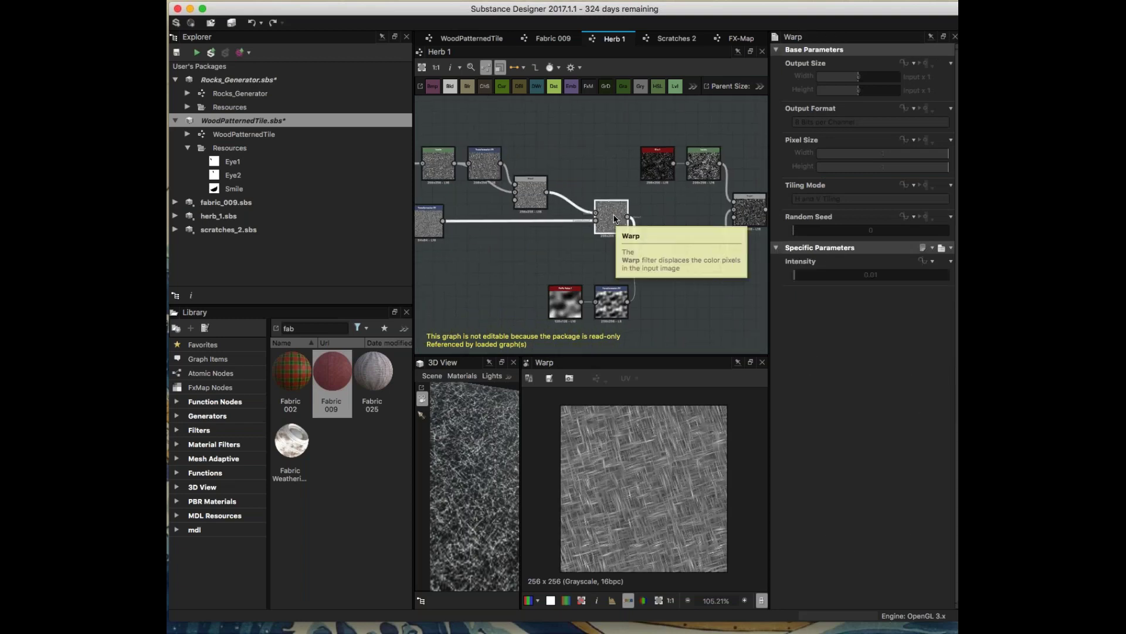
- Return to the FX-Map graph, inspect its Quadrant nodes up to the orange root and examine how the chain connects downward
{"action": "left_click", "coordinate": [740, 38]}
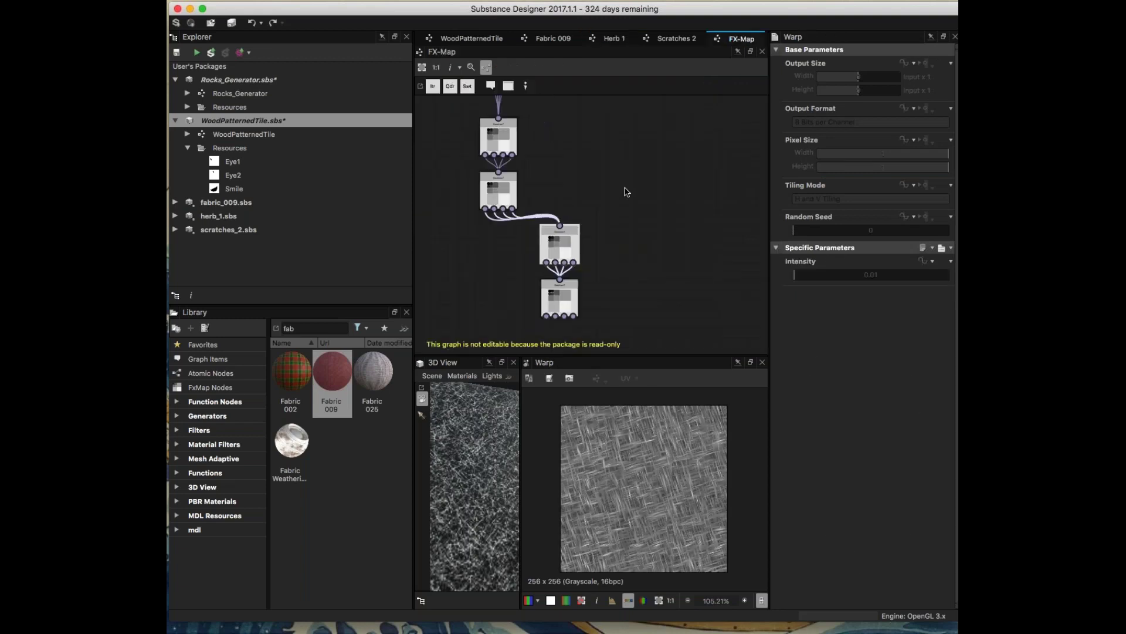
{"action": "middle_click_drag", "start_coordinate": [588, 305], "coordinate": [632, 239]}
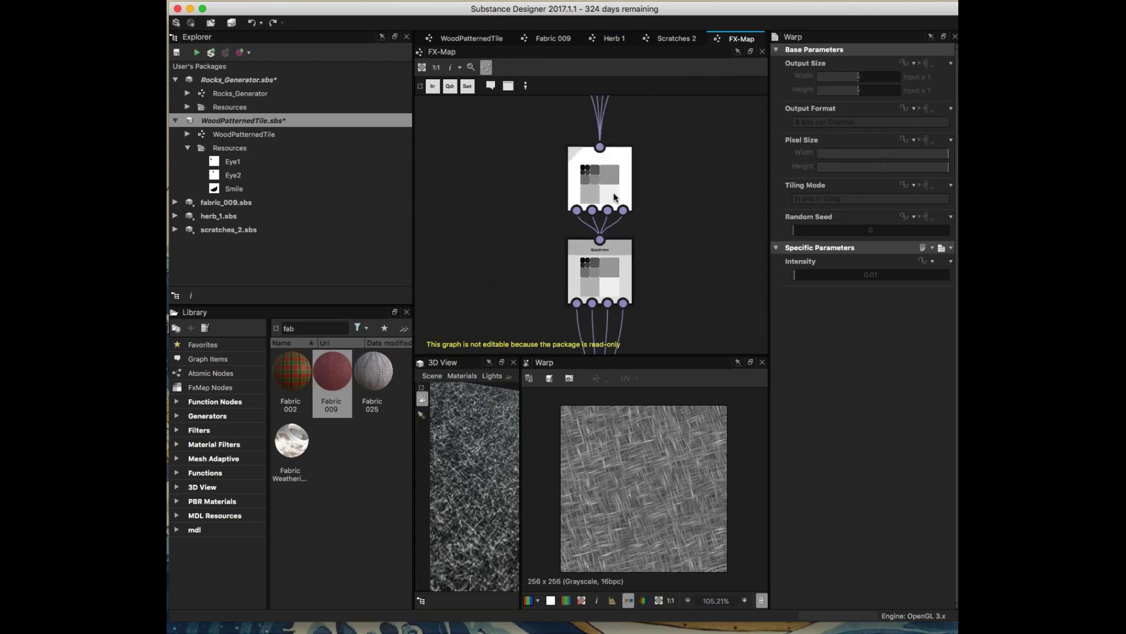
{"action": "left_click", "coordinate": [623, 186]}
{"action": "middle_click_drag", "start_coordinate": [649, 152], "coordinate": [639, 241]}
{"action": "left_click", "coordinate": [618, 168]}
{"action": "middle_click_drag", "start_coordinate": [664, 160], "coordinate": [653, 266]}
{"action": "left_click", "coordinate": [597, 171]}
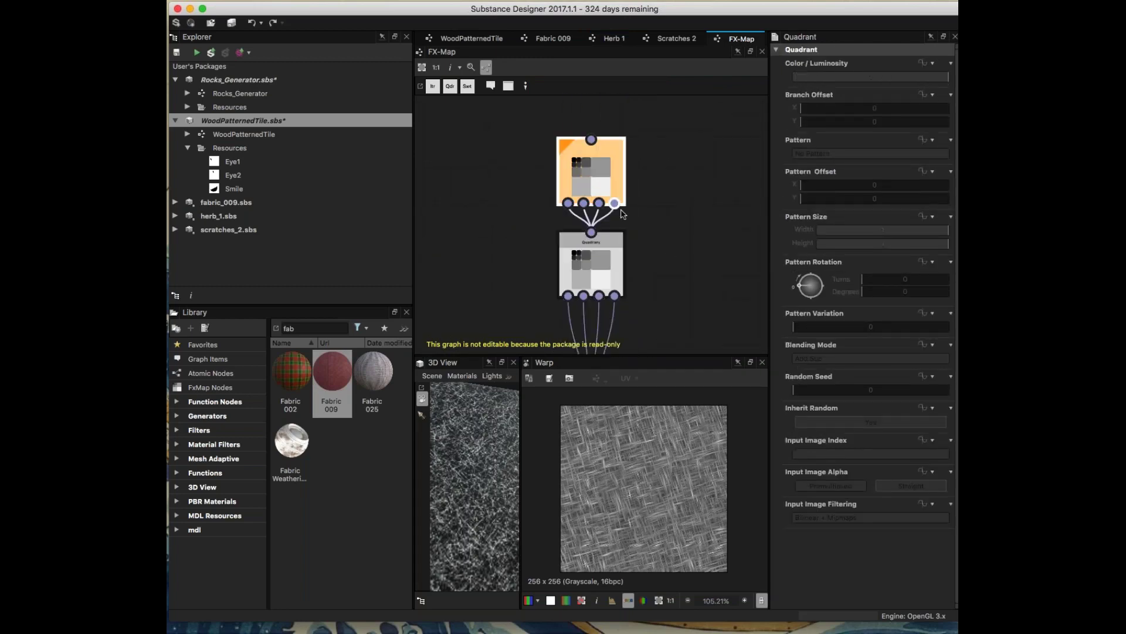
{"action": "middle_click_drag", "start_coordinate": [622, 210], "coordinate": [625, 190]}
{"action": "scroll", "coordinate": [668, 220], "scroll_direction": "down", "scroll_amount": 4}
{"action": "middle_click_drag", "start_coordinate": [673, 329], "coordinate": [606, 152]}
{"action": "middle_click_drag", "start_coordinate": [639, 278], "coordinate": [640, 180]}
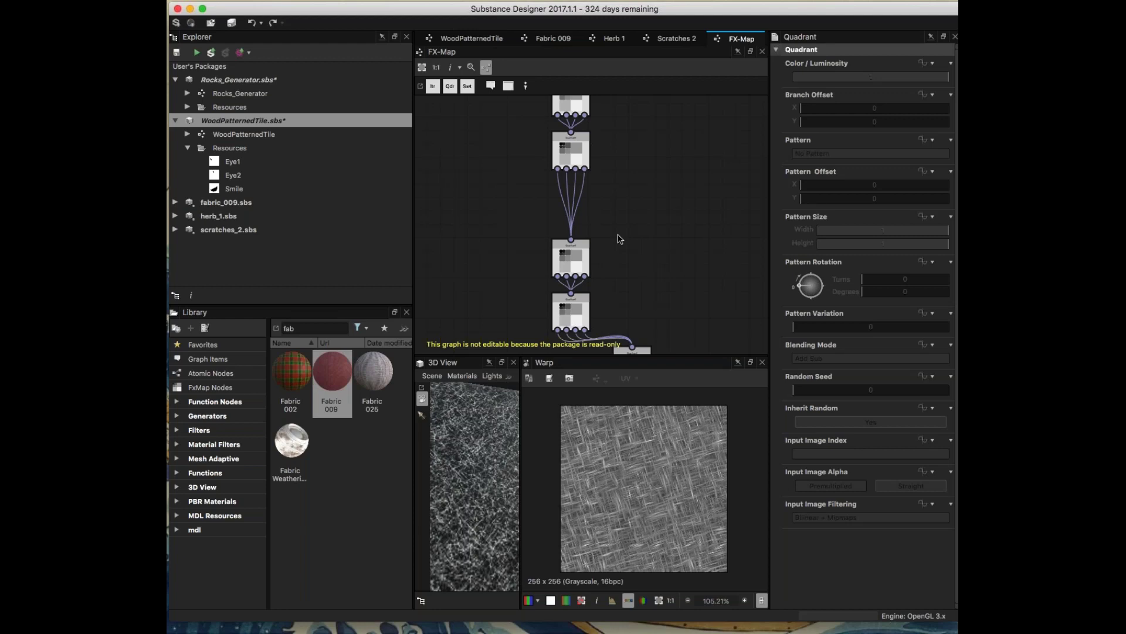
- Switch back to the WoodPatternedTile graph and show both of its fabric nodes together
{"action": "left_click", "coordinate": [472, 38]}
{"action": "scroll", "coordinate": [541, 238], "scroll_direction": "down", "scroll_amount": 3}
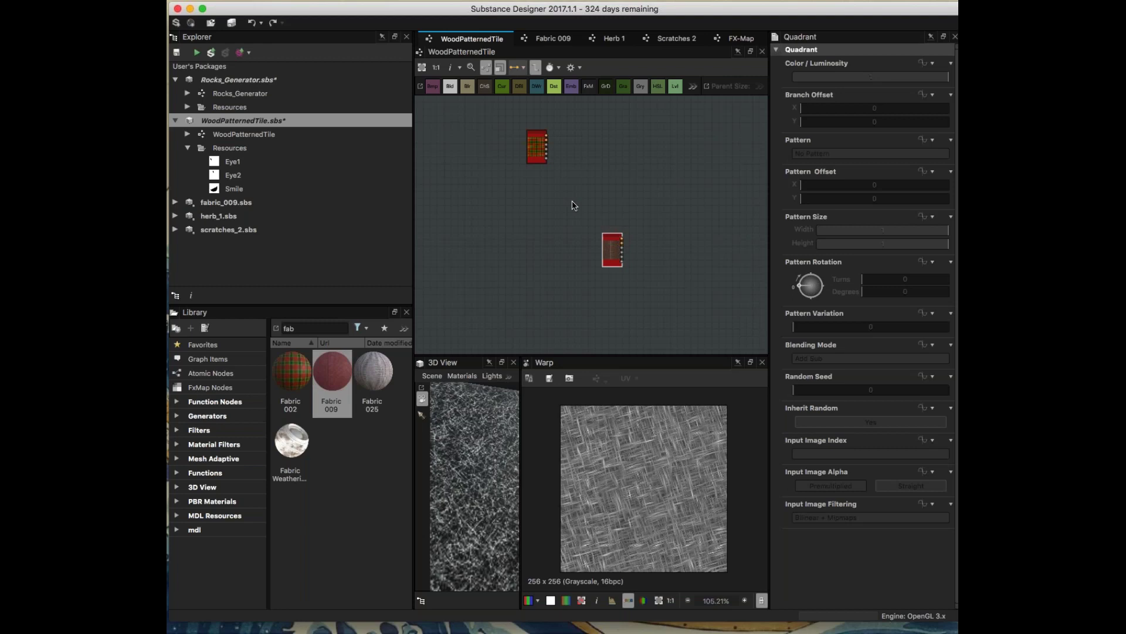
{"action": "mouse_move", "coordinate": [575, 7]}
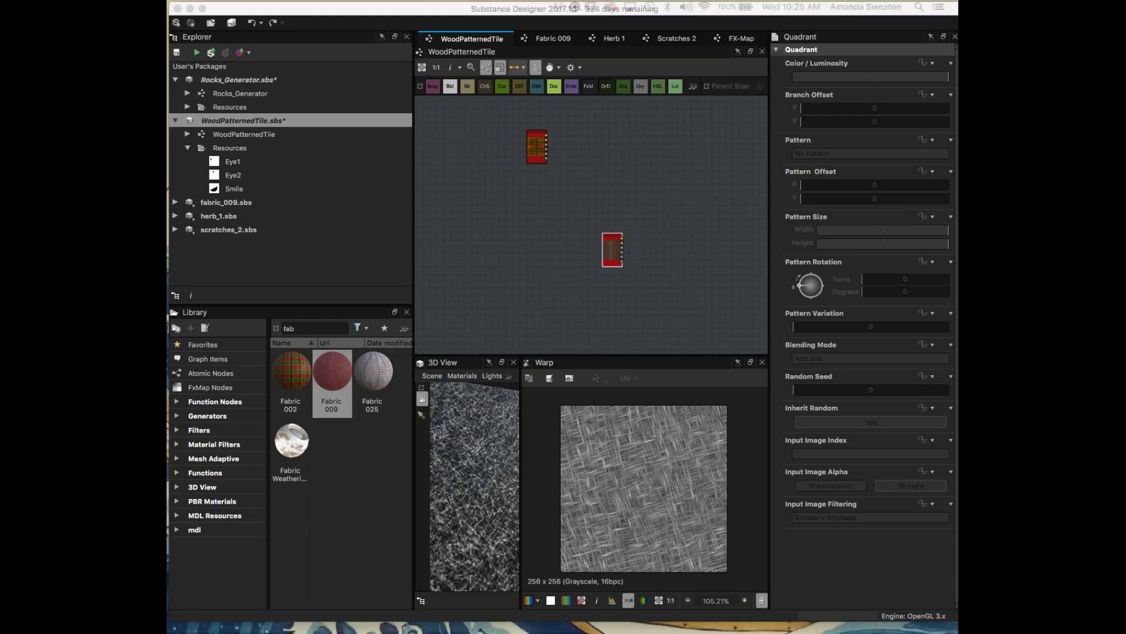